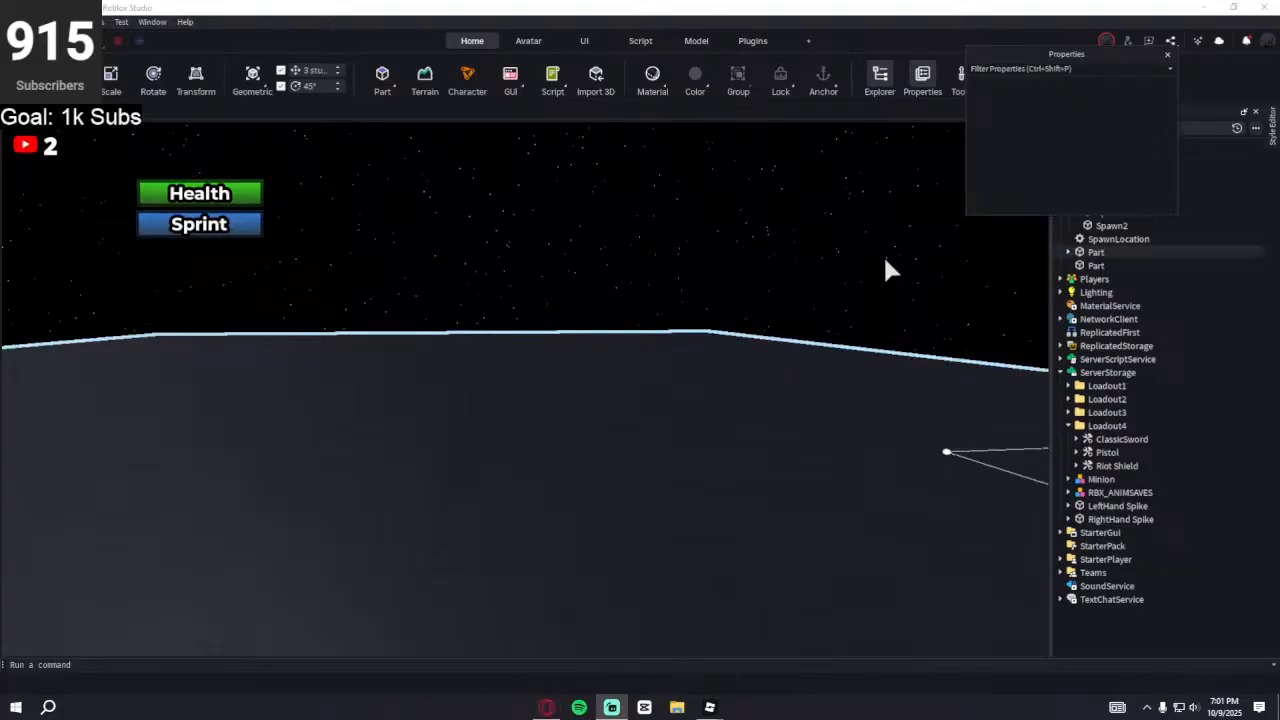
- Move the floating Properties window clear of the Explorer and collapse Loadout4 and ServerStorage
drag(983, 57, 823, 43)
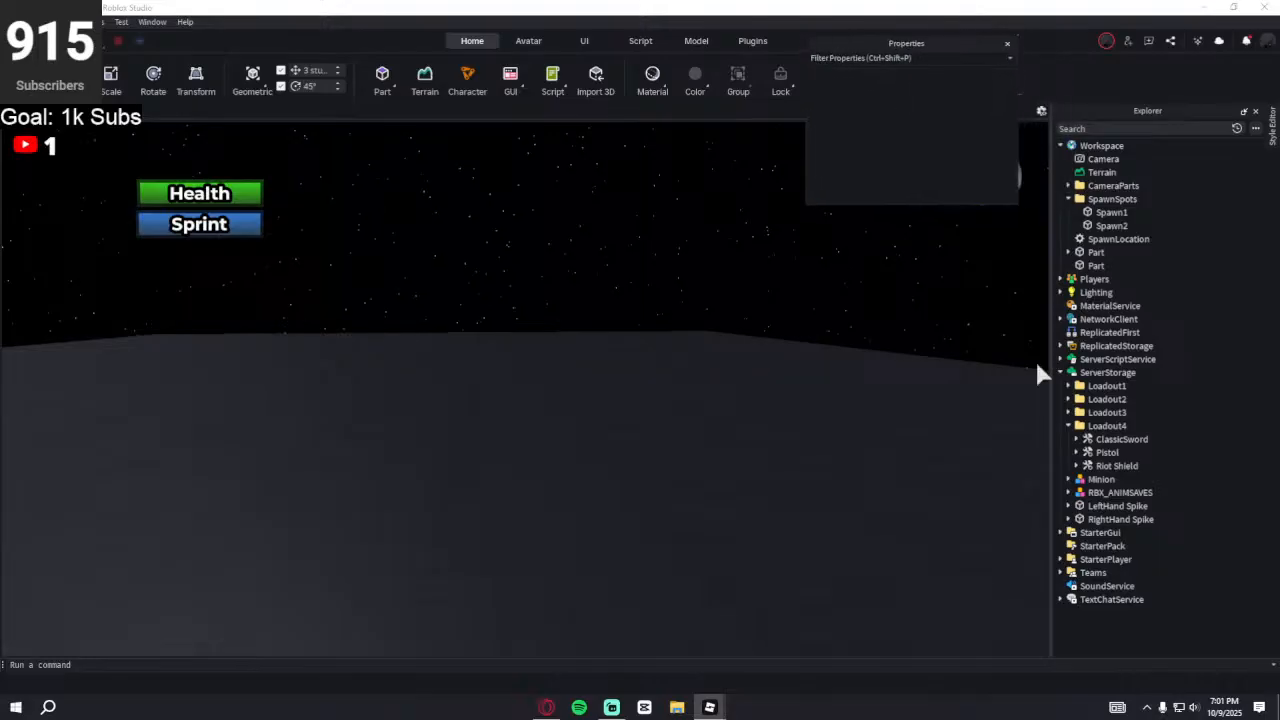
click(1068, 413)
click(1068, 413)
click(1068, 425)
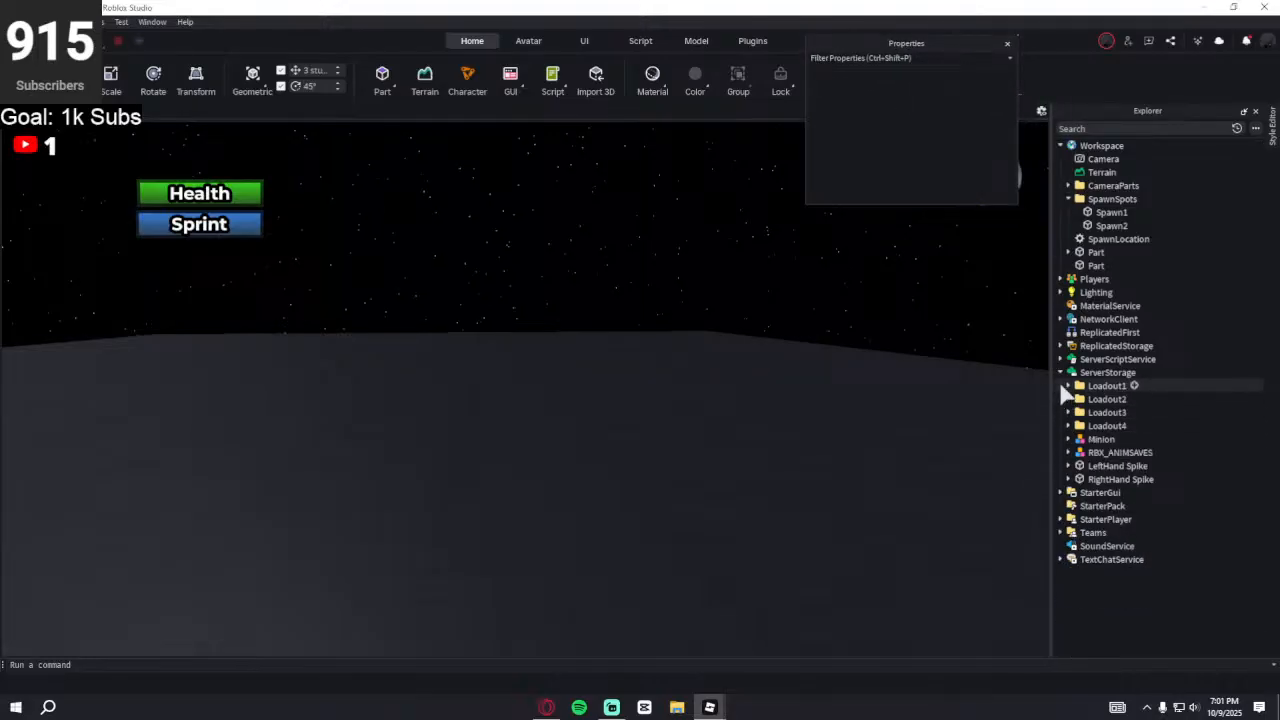
click(1060, 372)
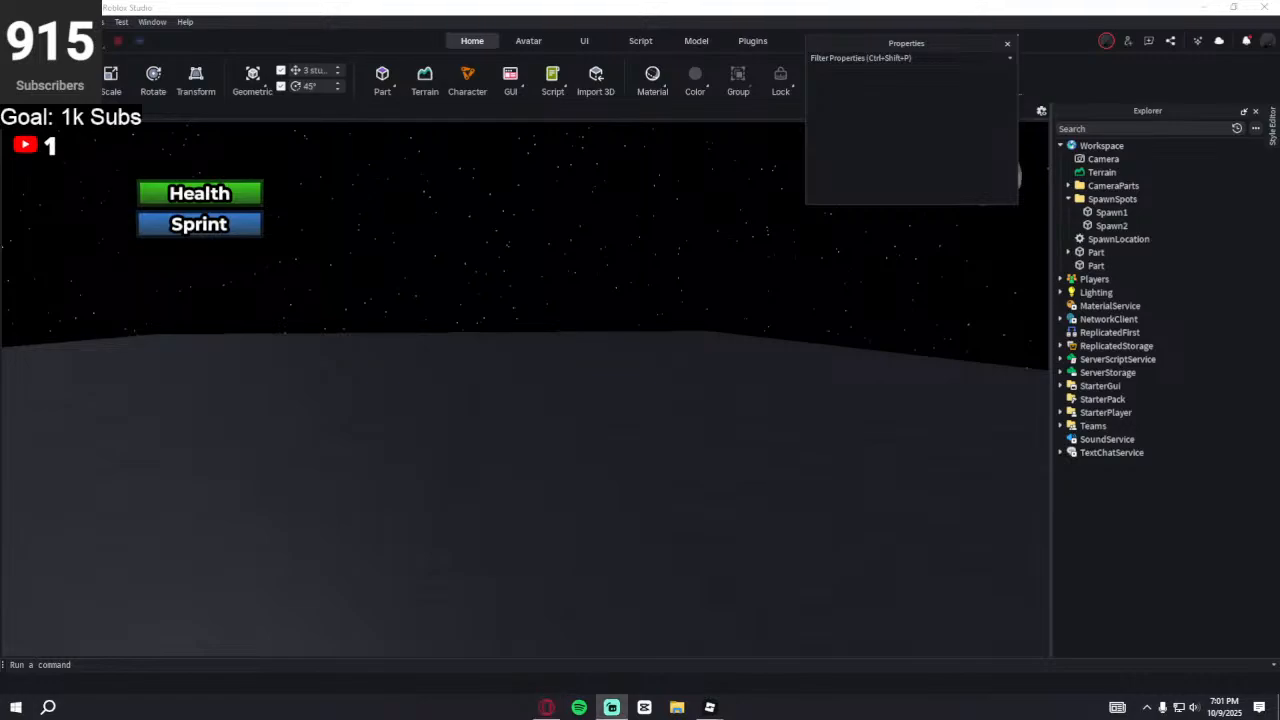
click(1061, 385)
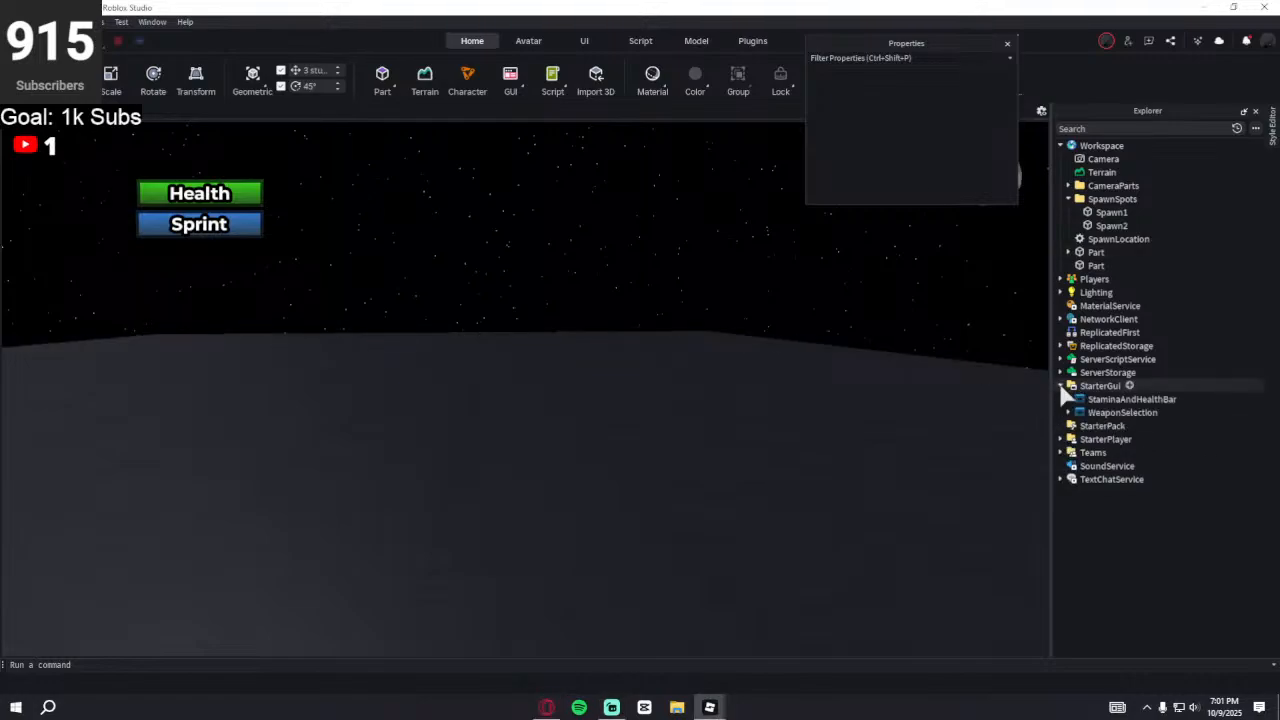
click(1061, 386)
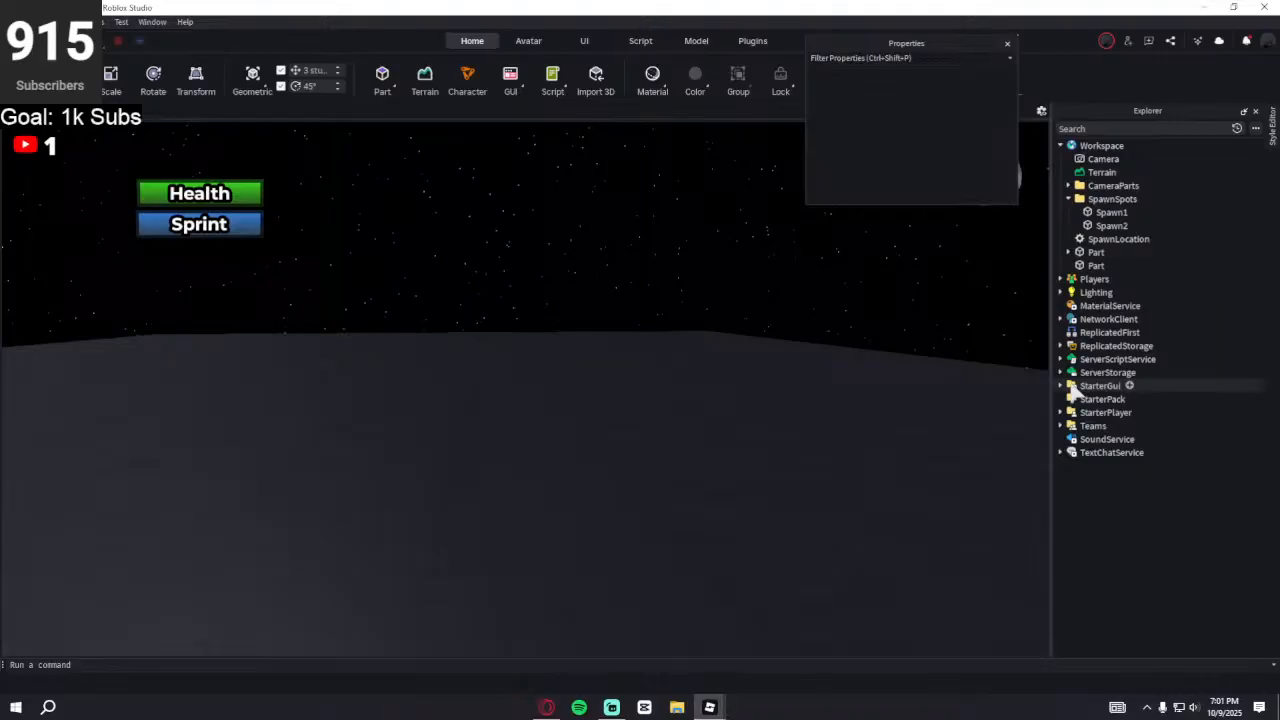
- Move the Minion model from ServerStorage into Workspace and frame it in the viewport
click(1062, 373)
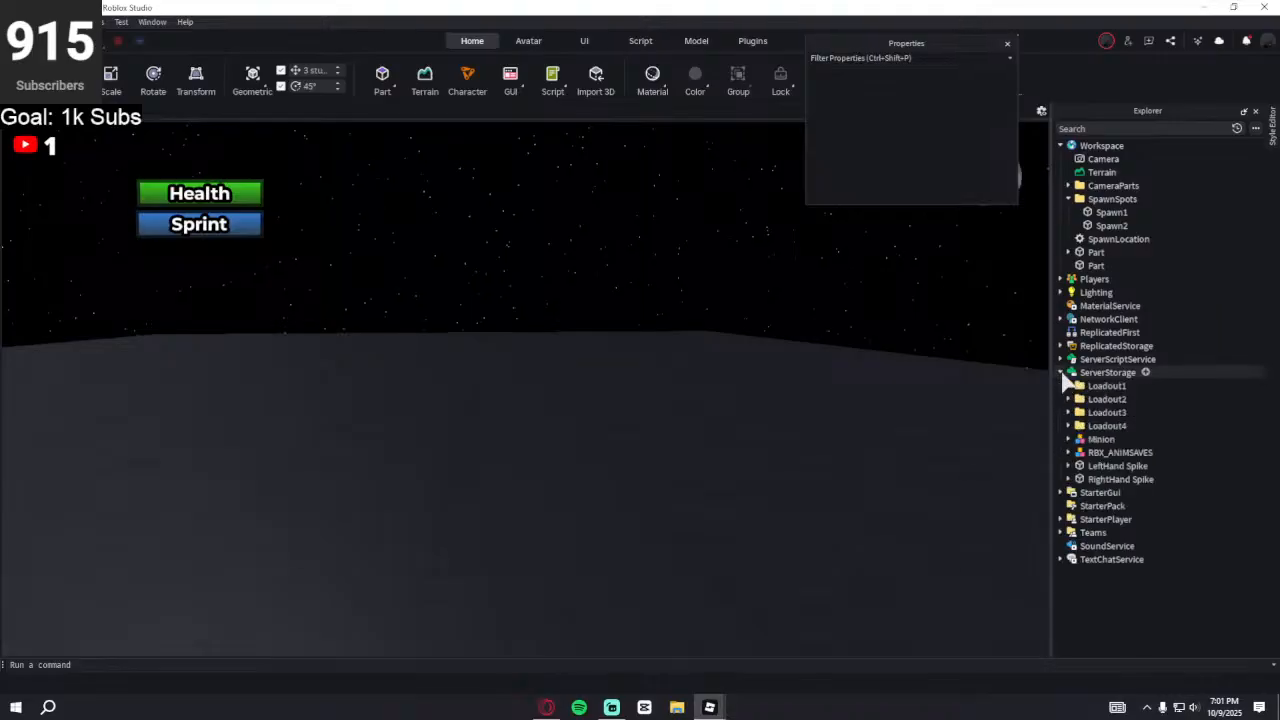
click(1060, 441)
drag(1060, 444, 1100, 146)
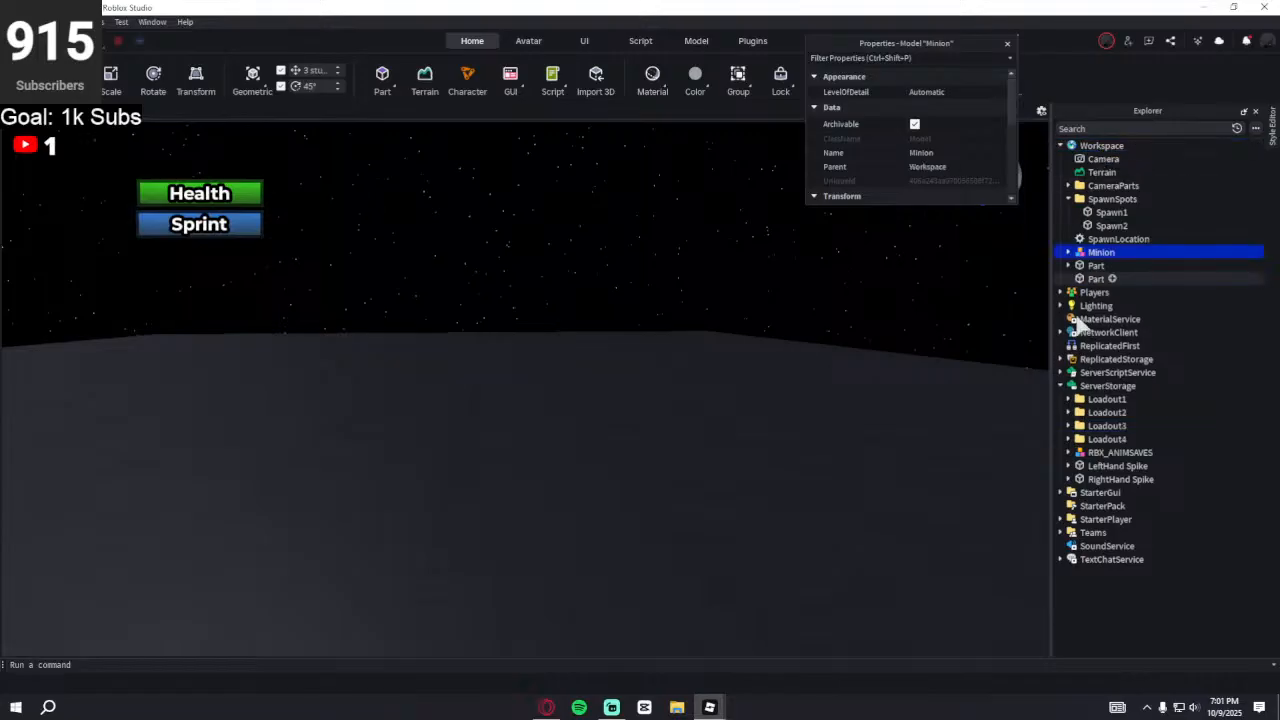
click(1061, 386)
right_drag(664, 290, 664, 290)
key(f)
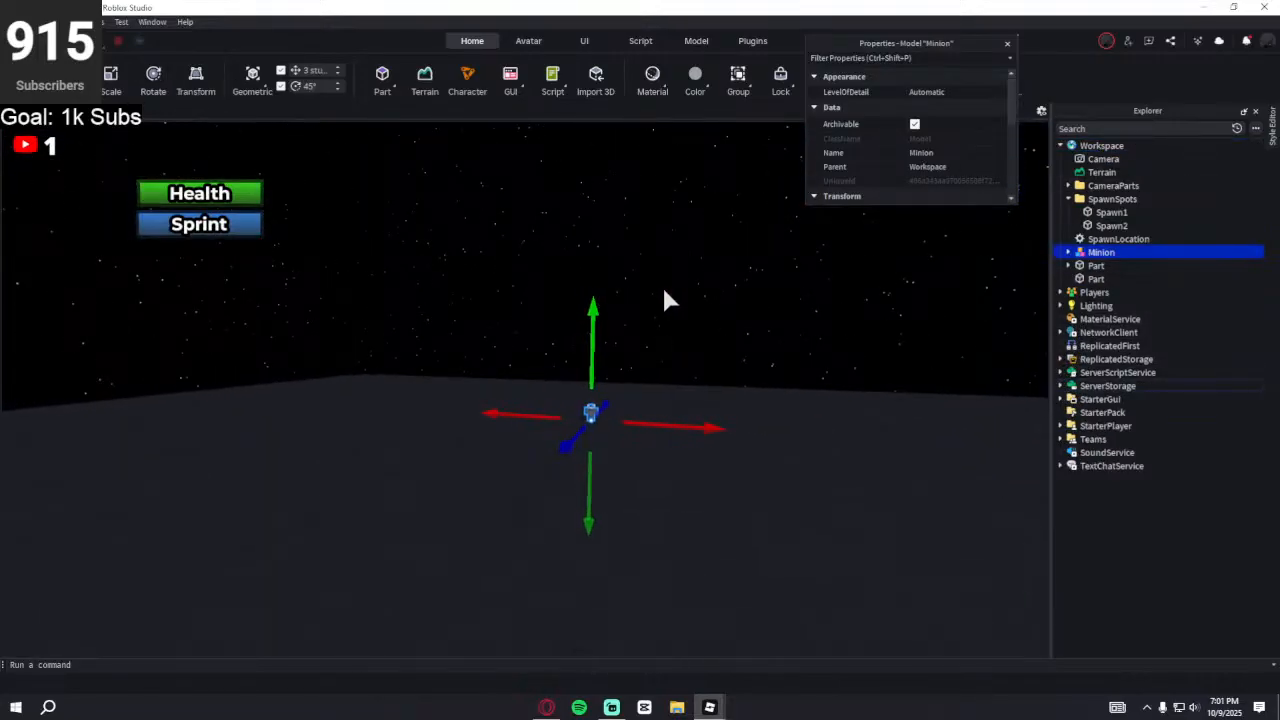
scroll(668, 298, up, 5)
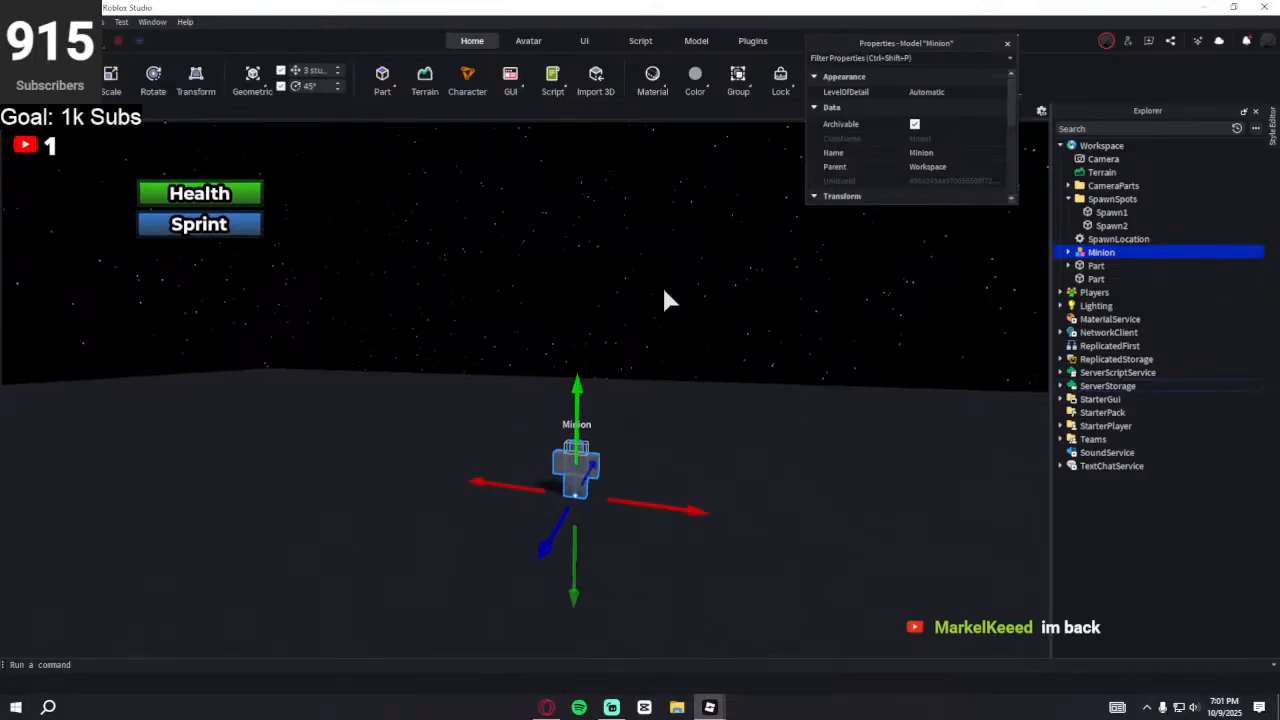
- Examine the Minion model up close from different camera angles in the viewport
scroll(664, 290, up, 1)
right_drag(456, 391, 481, 368)
key(w)
key(s)
key(w)
key(s)
click(485, 368)
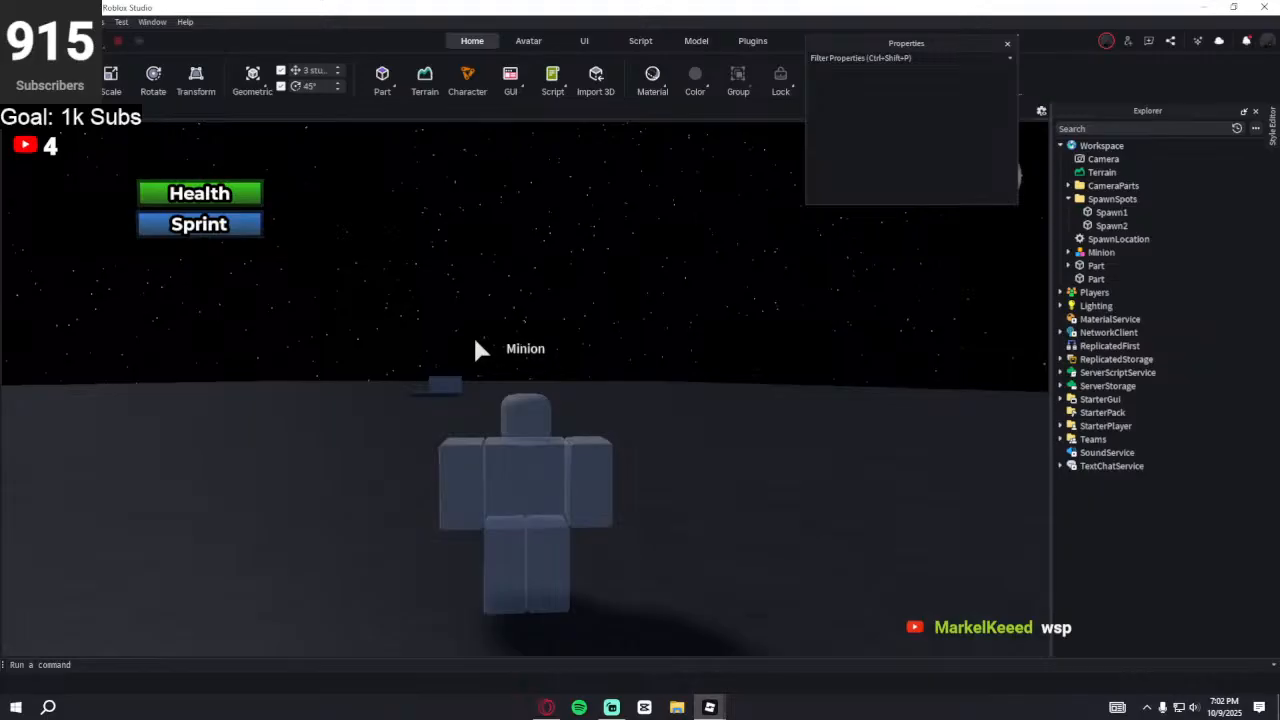
click(565, 511)
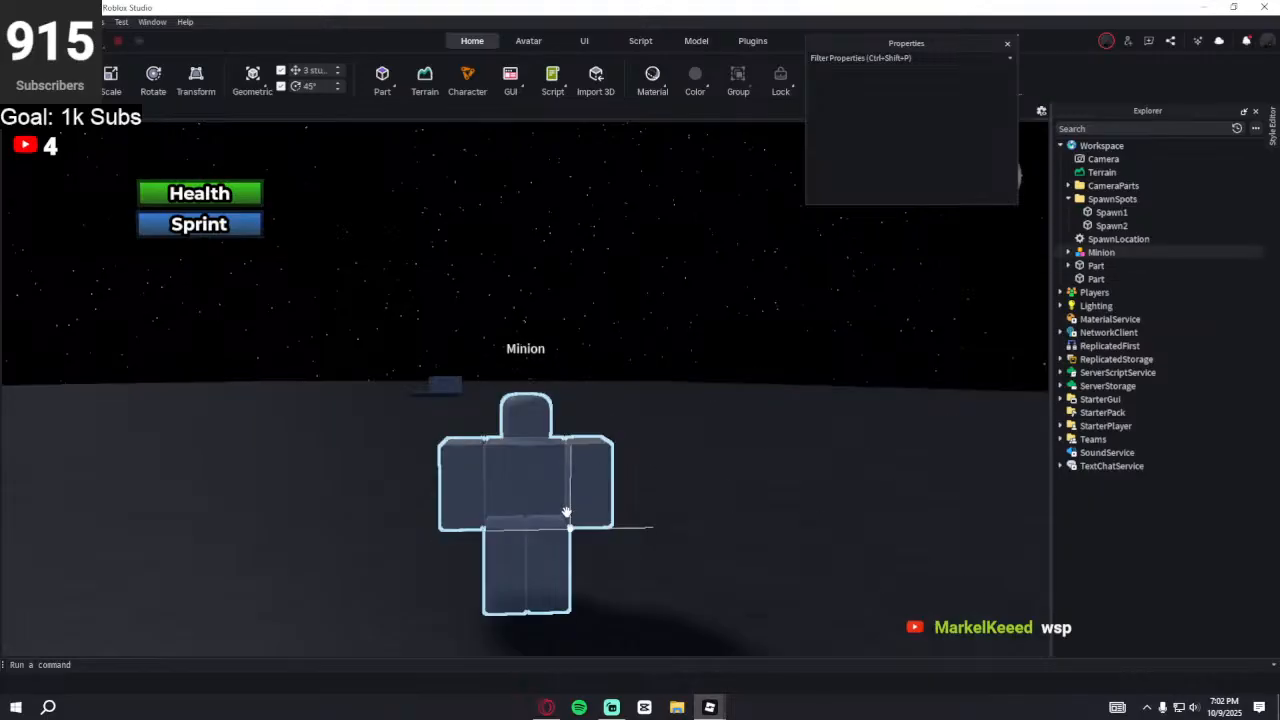
click(552, 491)
right_drag(552, 491, 552, 493)
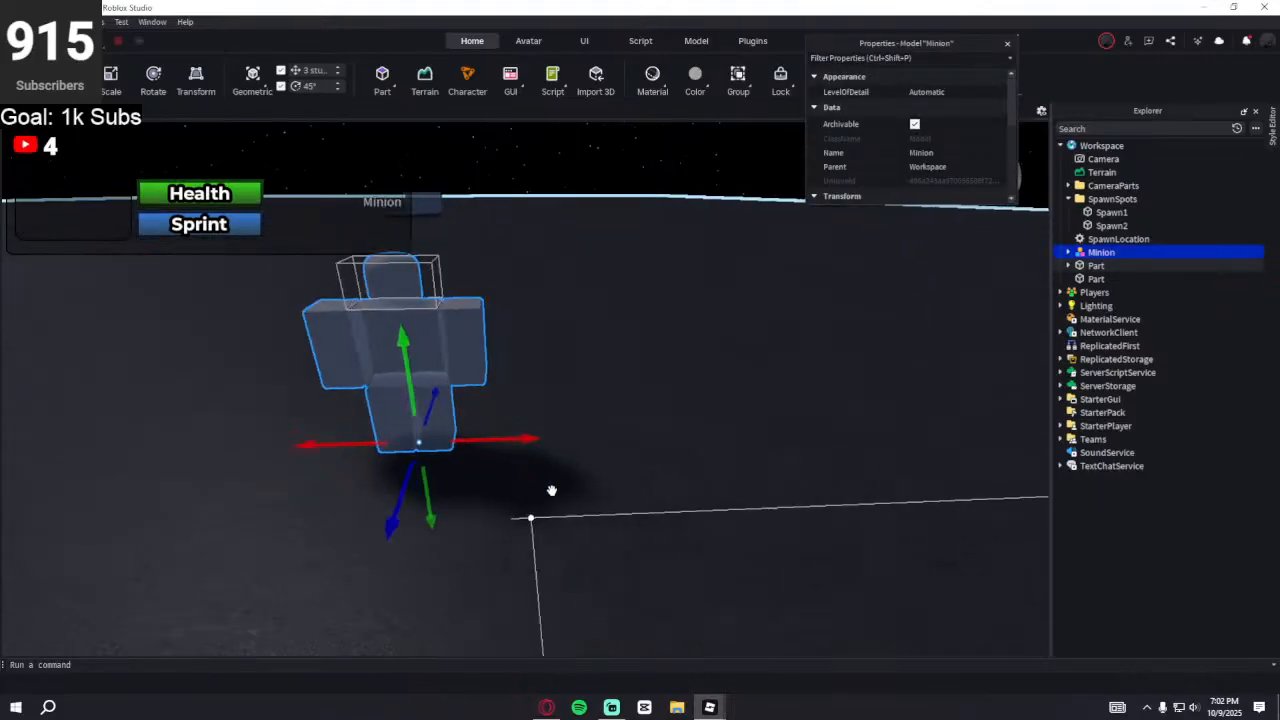
right_drag(626, 374, 627, 377)
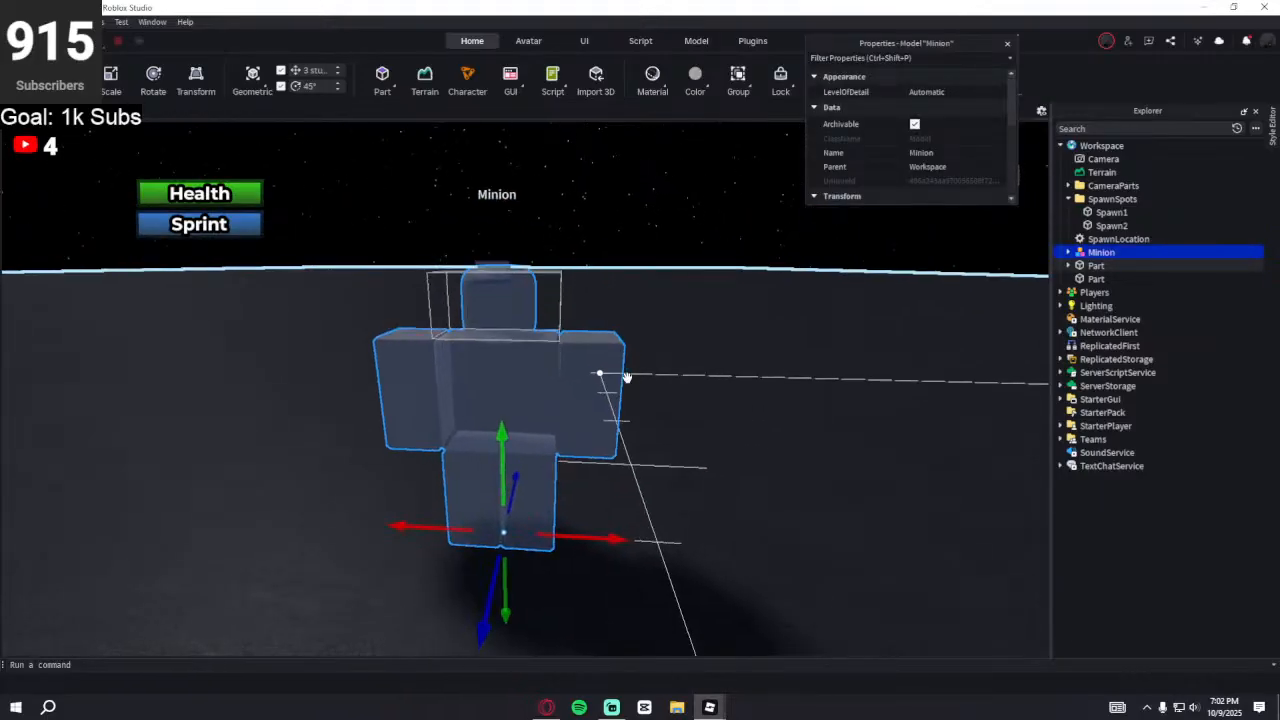
- Delete the Animate script from the Minion model and check what its Humanoid and Head contain
click(1068, 252)
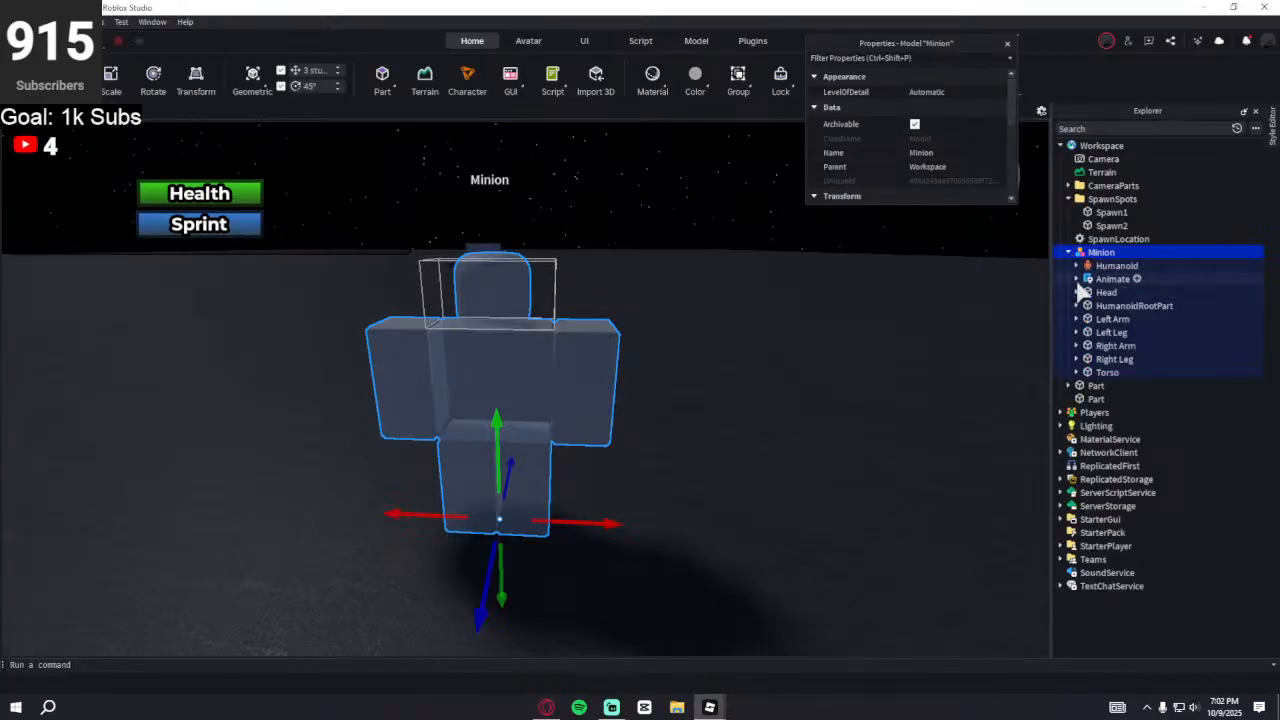
click(1082, 279)
key(Delete)
click(1077, 266)
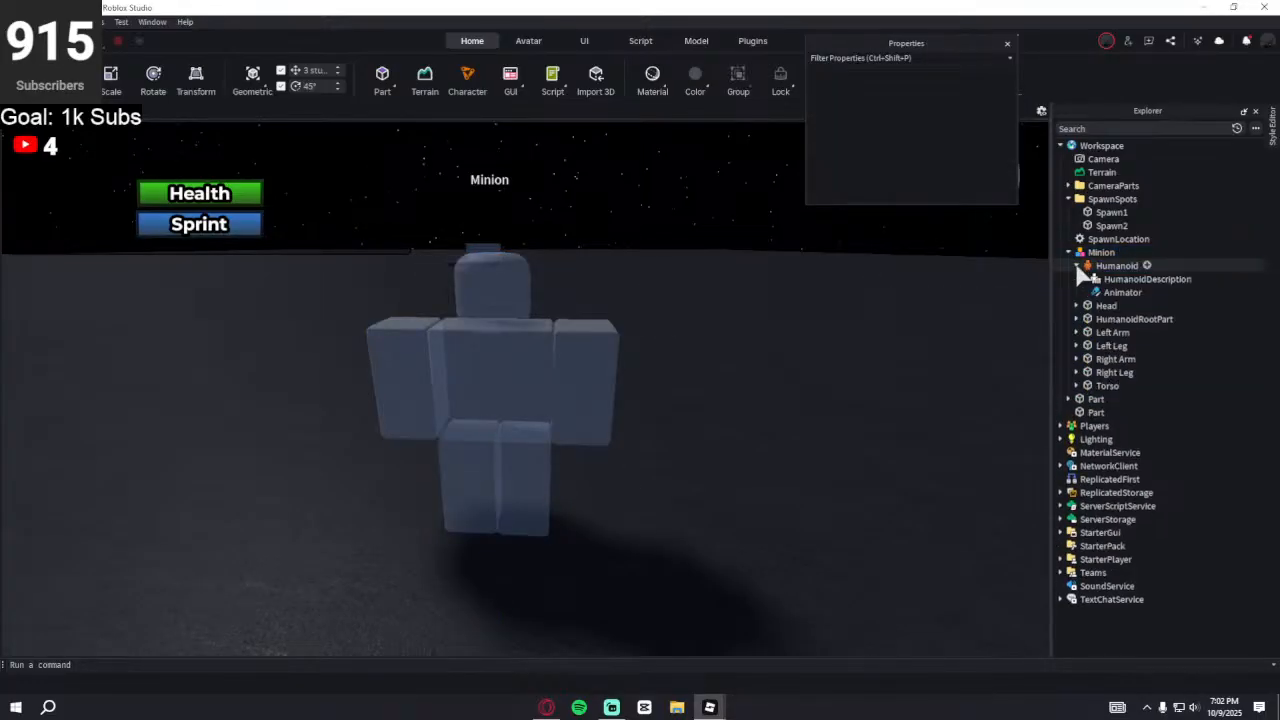
click(1077, 266)
click(1076, 279)
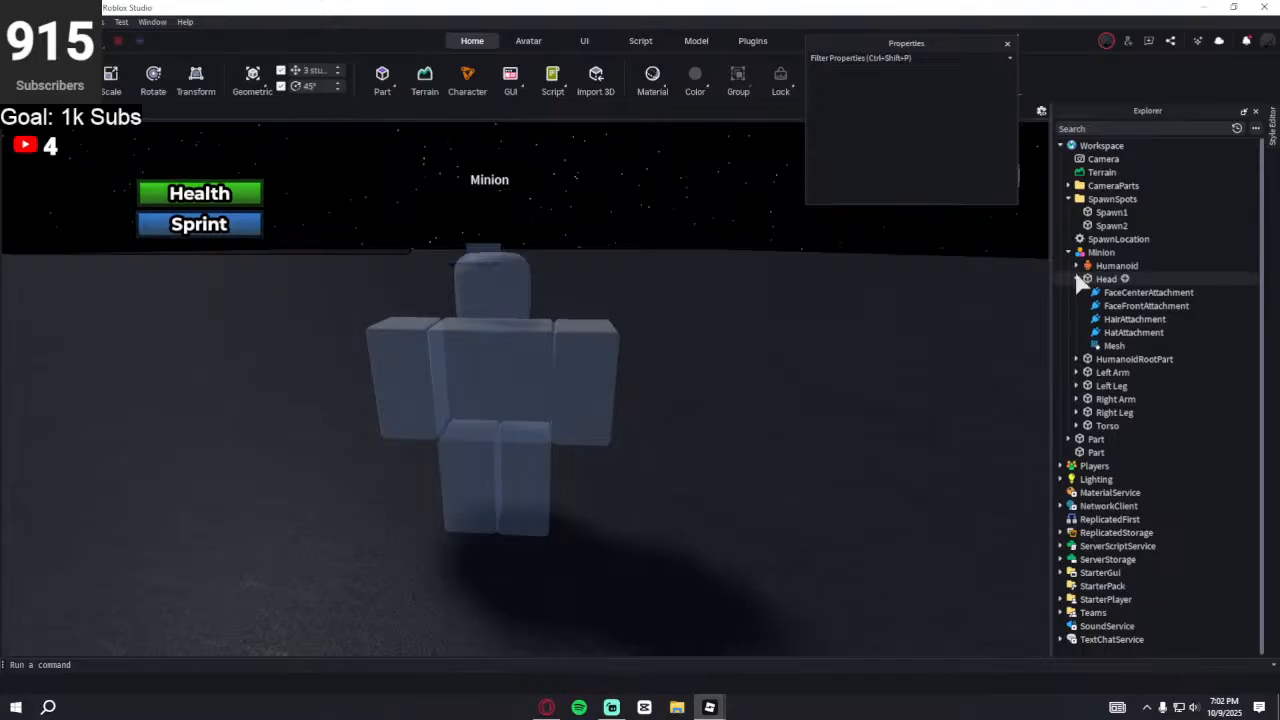
click(1077, 279)
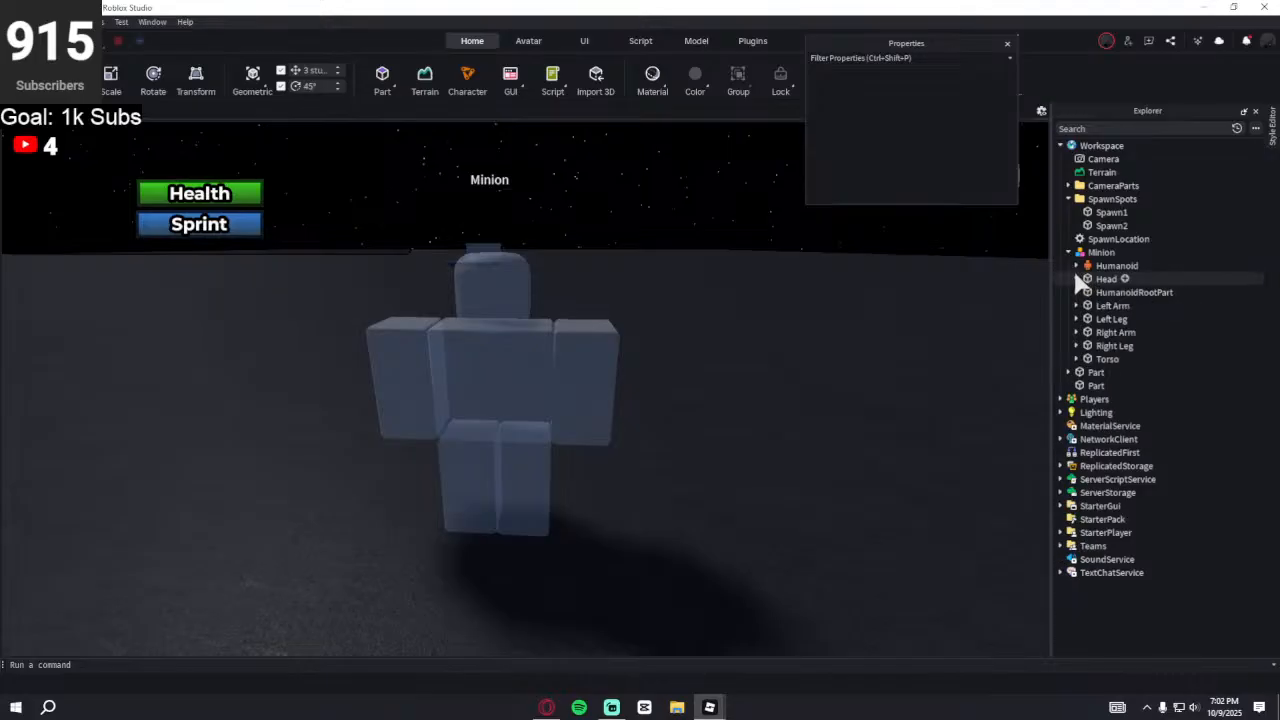
- Examine the two separate Part objects in Workspace, selecting each one and viewing it in the scene
click(1195, 346)
click(1171, 372)
click(1171, 385)
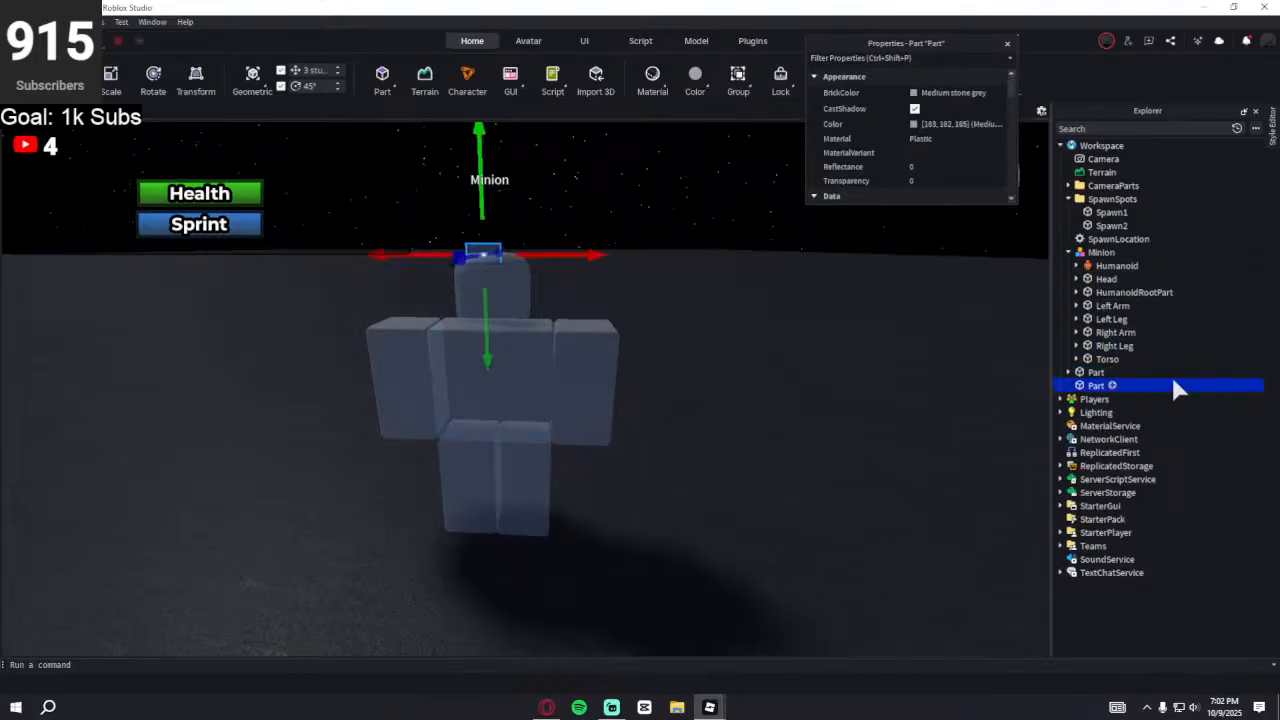
key(f)
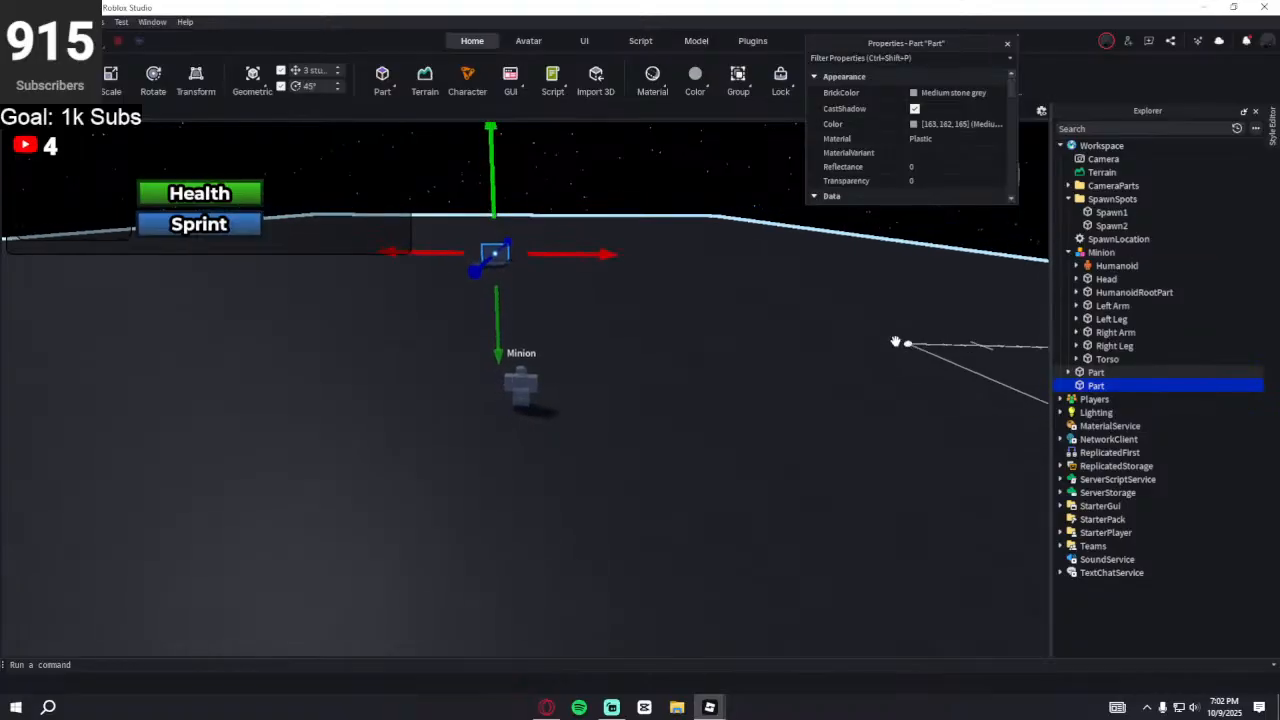
key(w)
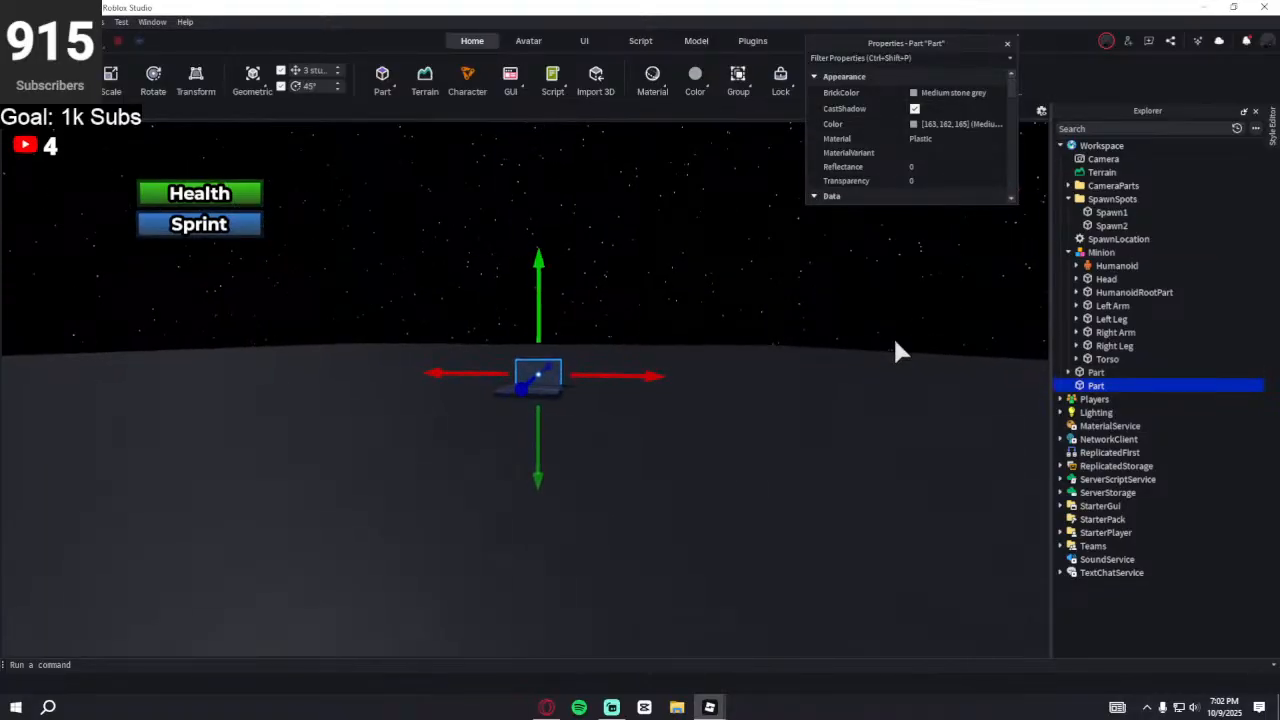
right_drag(893, 335, 892, 335)
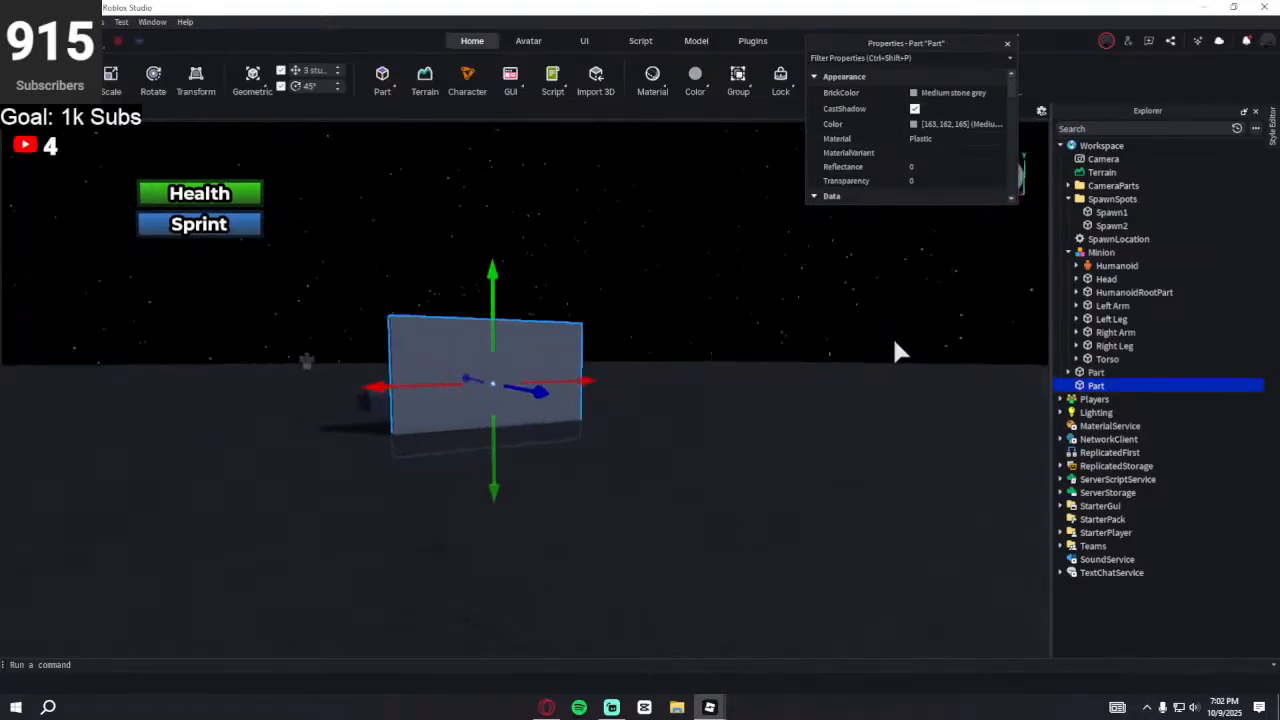
click(1160, 373)
right_drag(780, 337, 777, 335)
key(s)
click(1148, 385)
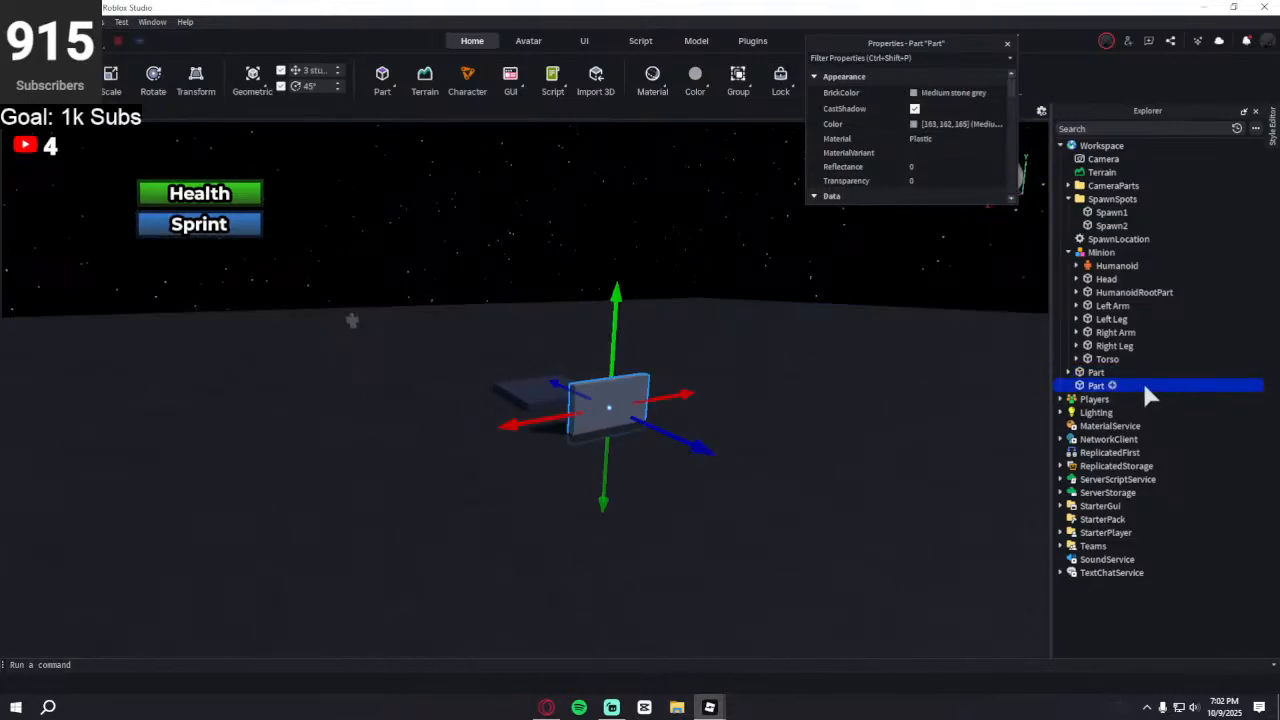
right_drag(806, 334, 783, 320)
key(w)
click(520, 307)
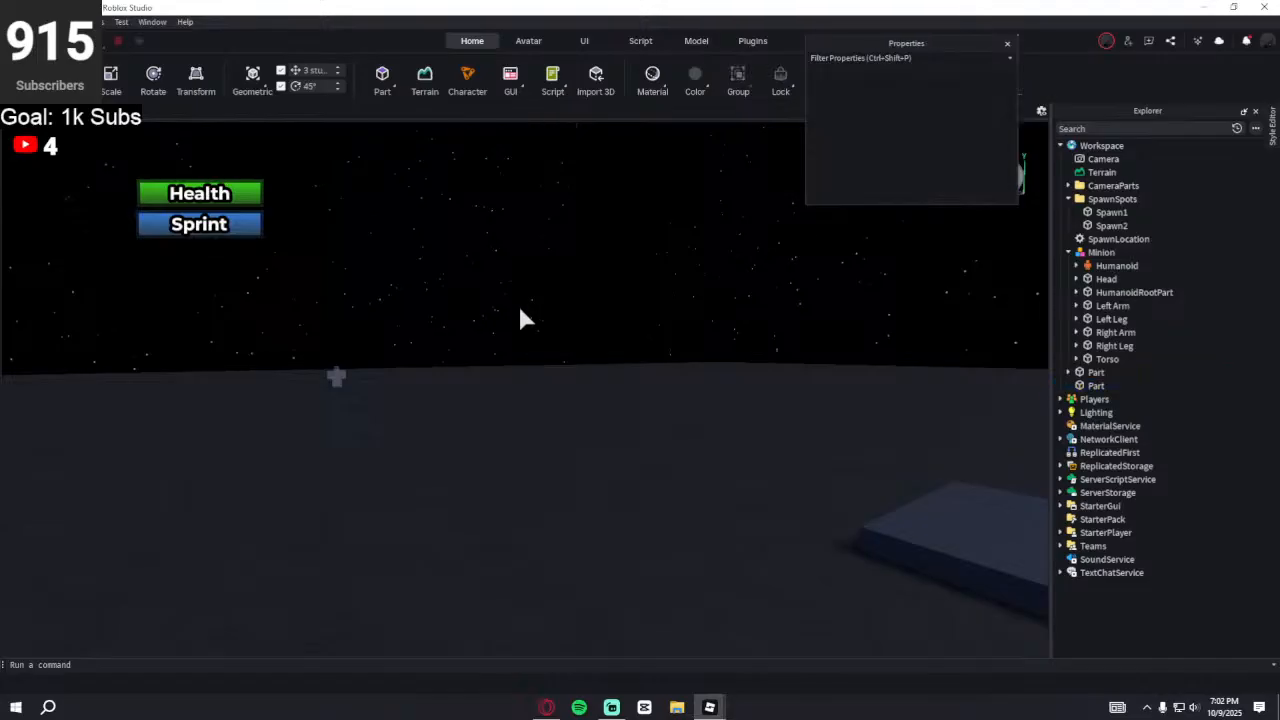
- Return the view to the Minion model and collapse the SpawnSpots folder in Workspace
right_drag(520, 307, 520, 307)
key(w)
right_drag(599, 345, 599, 345)
key(w)
key(s)
key(w)
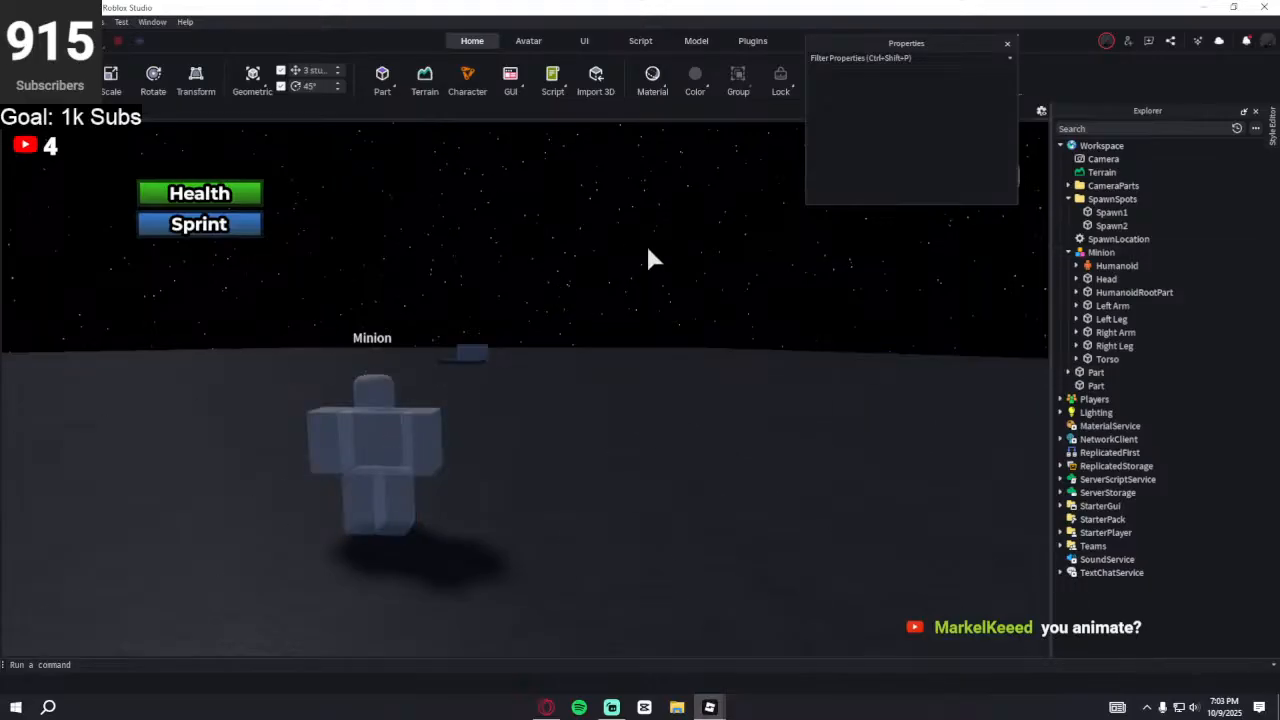
click(1069, 199)
click(1100, 226)
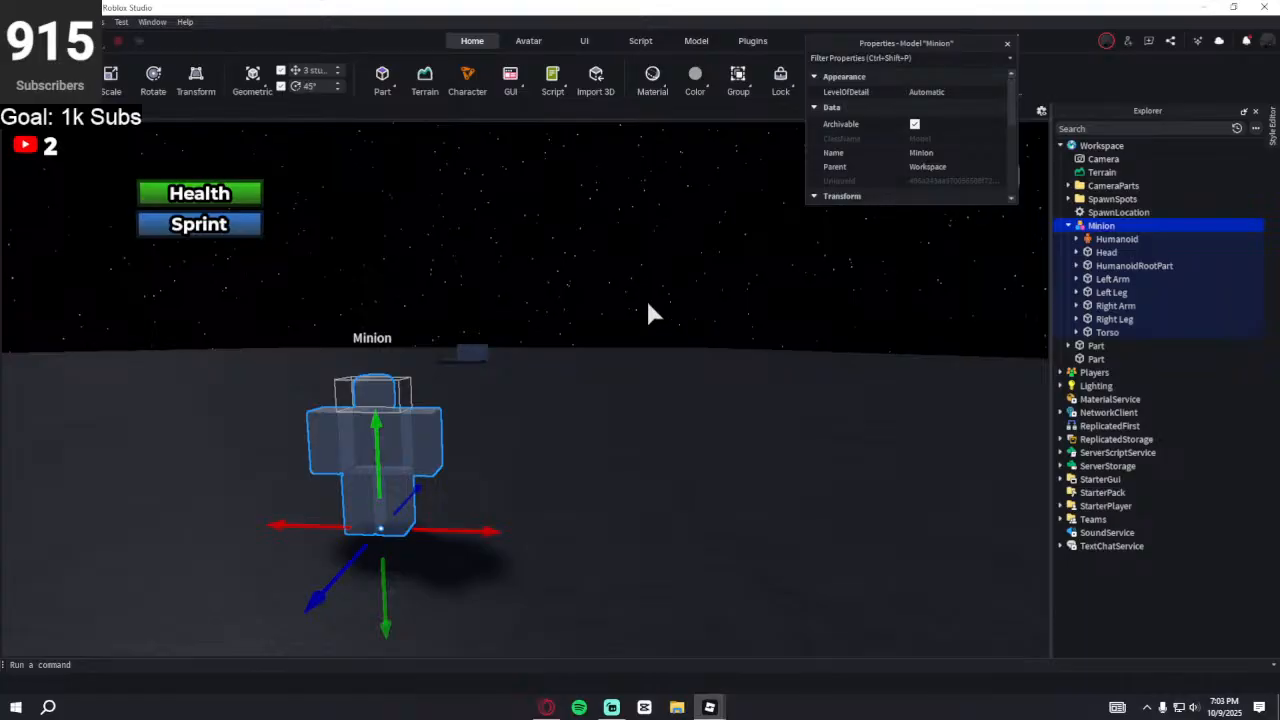
click(674, 286)
- Move the Properties window off the Toolbox command and search the Toolbox models for "ghost"
drag(920, 49, 1160, 50)
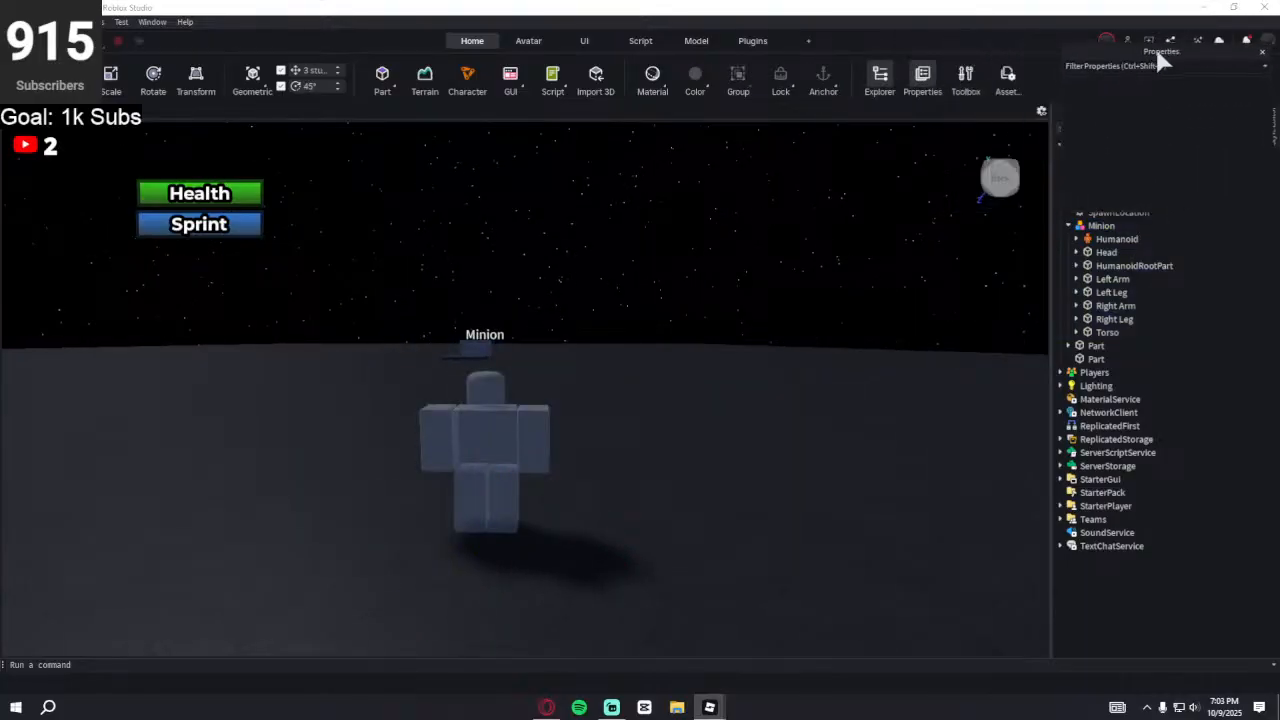
click(965, 78)
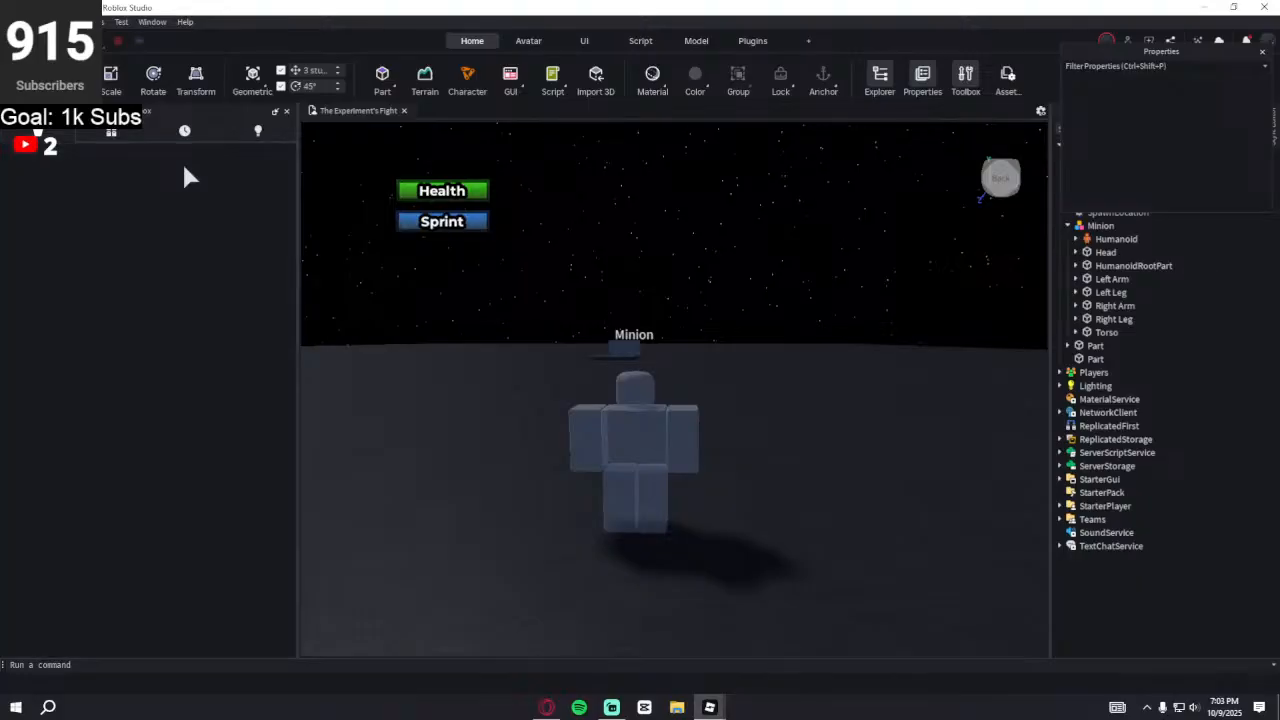
click(177, 157)
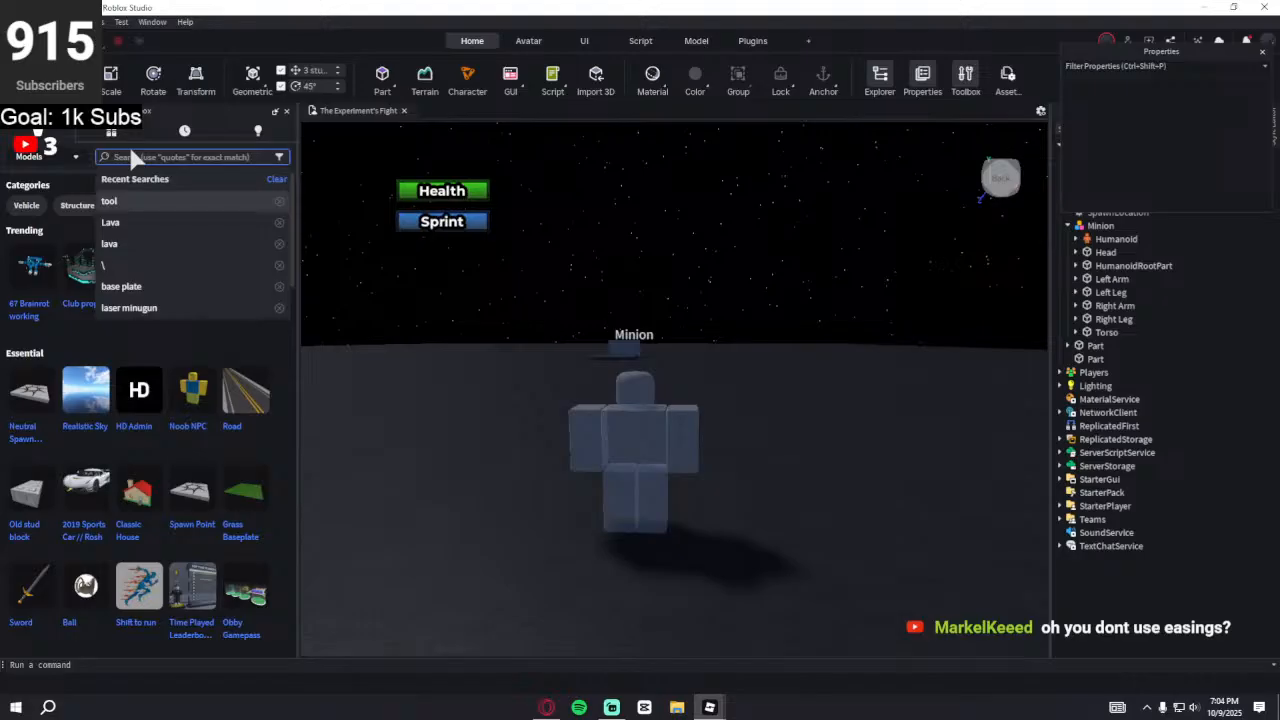
text(ghost)
key(Return)
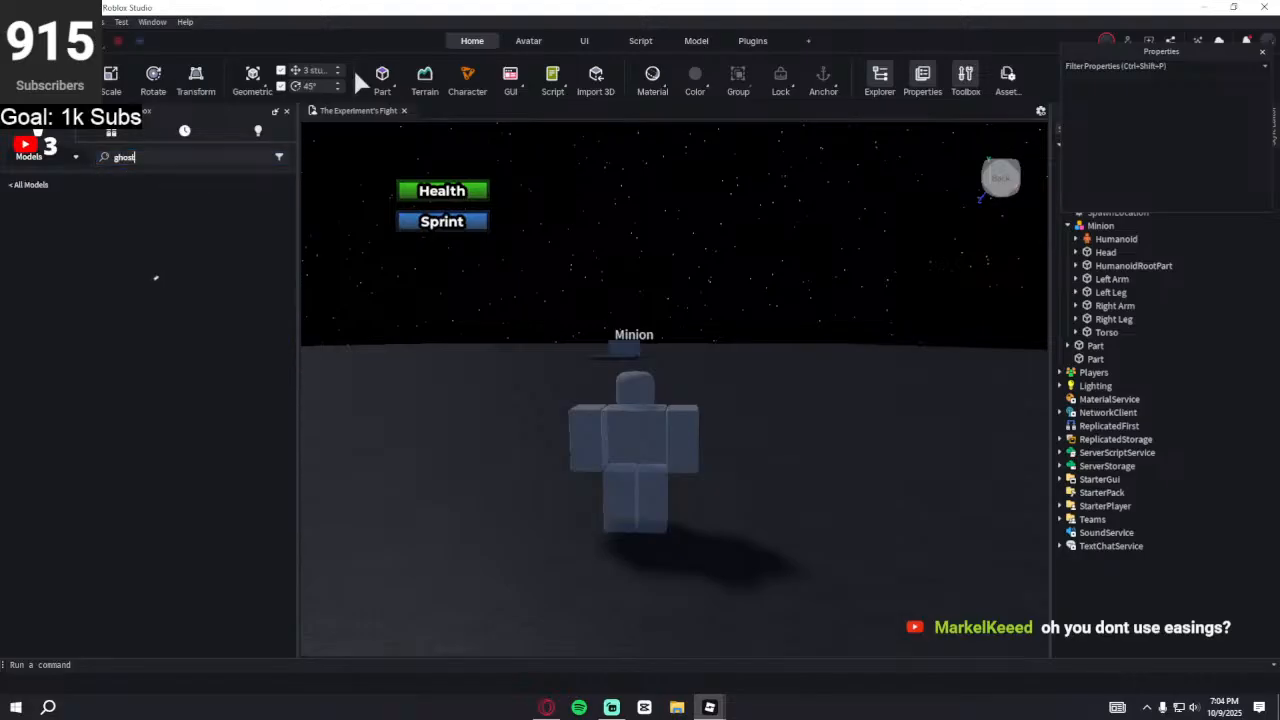
- Look through the first page of ghost models in the Toolbox for one that suits the Minion
right_drag(535, 232, 536, 231)
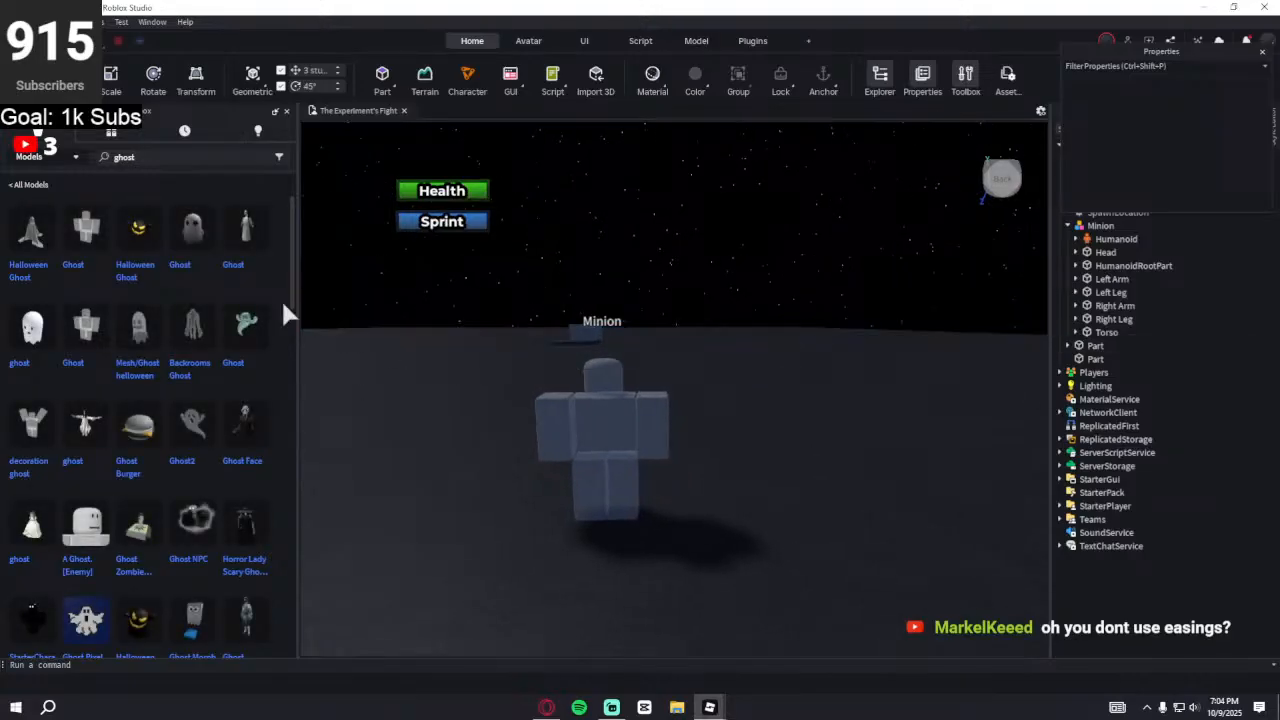
drag(86, 232, 216, 432)
scroll(216, 445, down, 2)
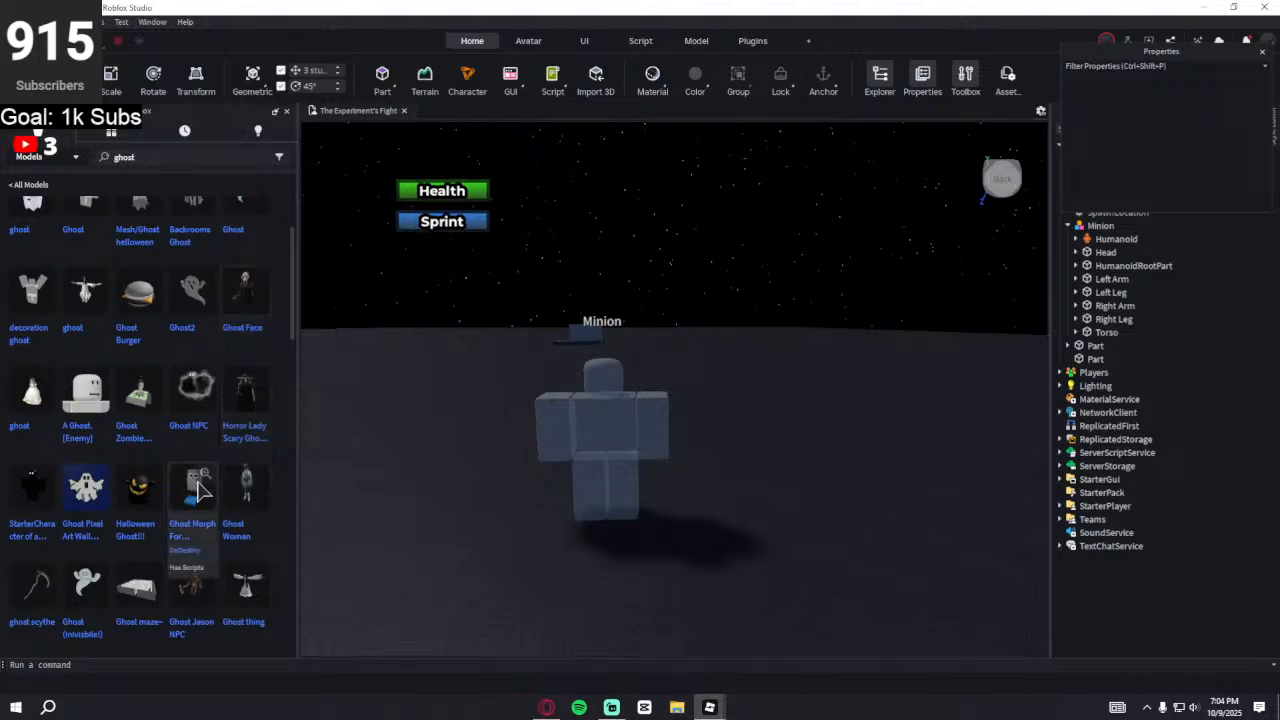
scroll(205, 492, down, 5)
scroll(205, 492, up, 3)
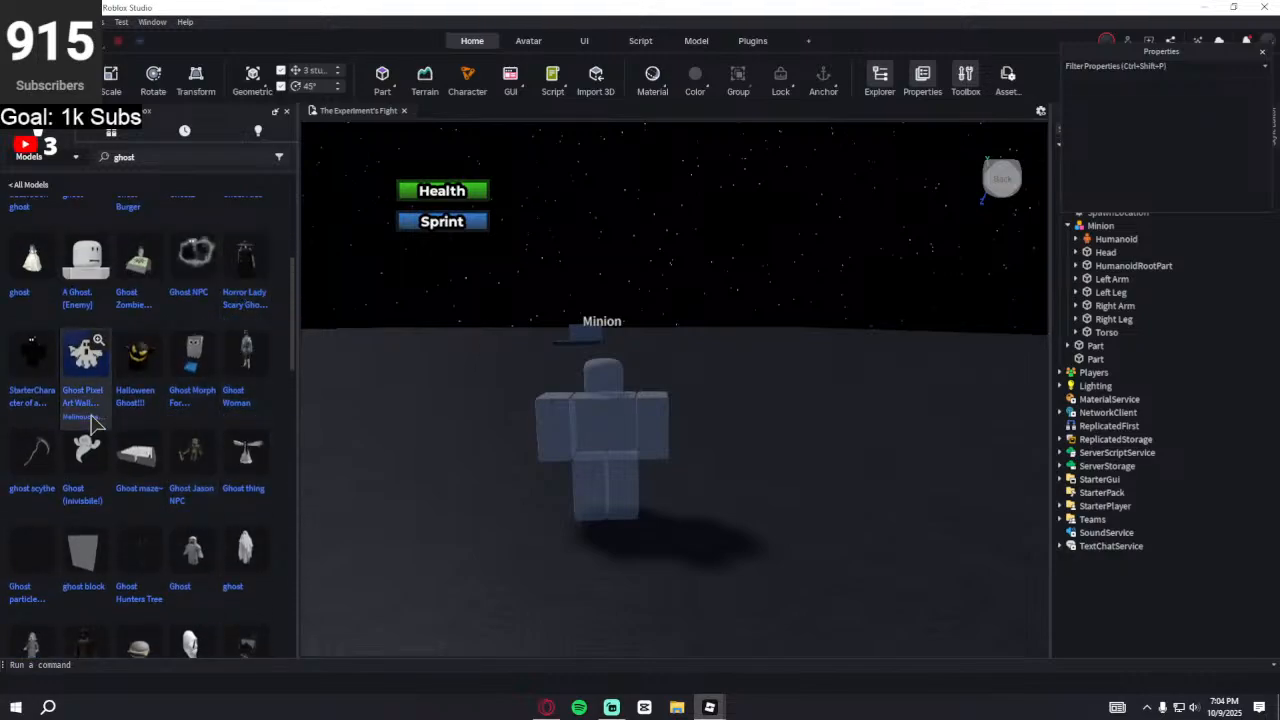
scroll(100, 440, down, 4)
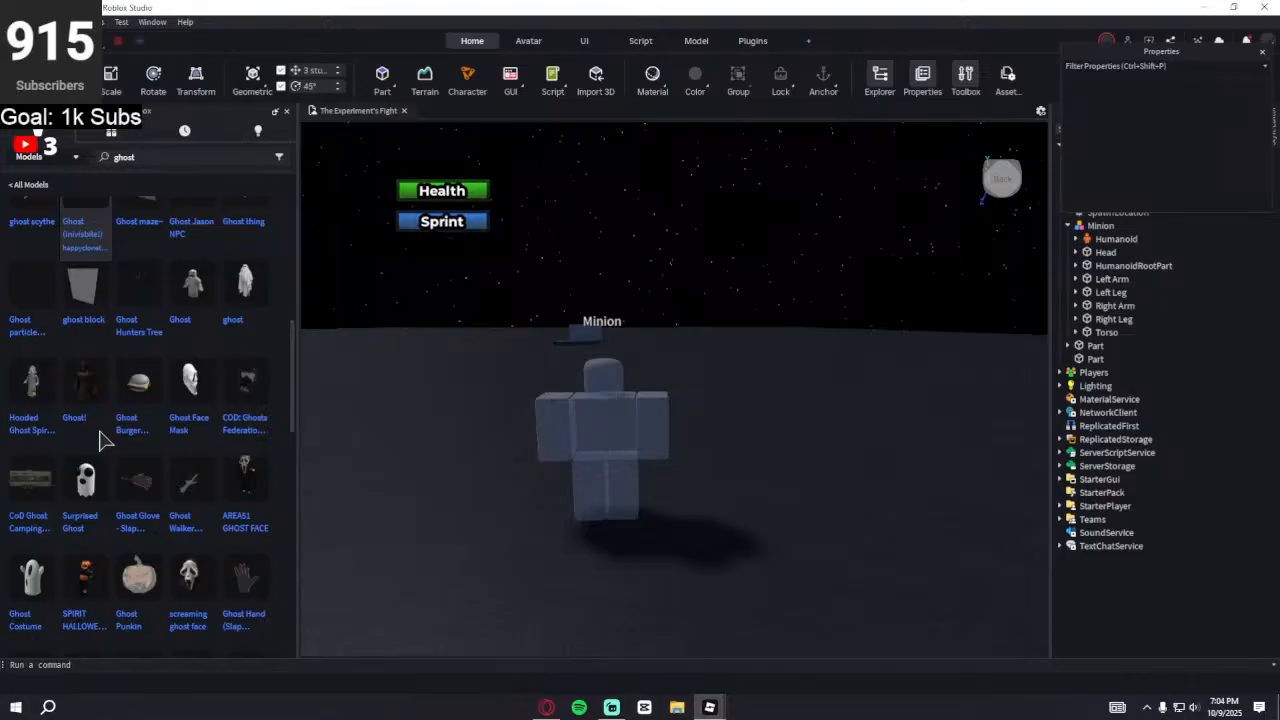
scroll(100, 436, down, 2)
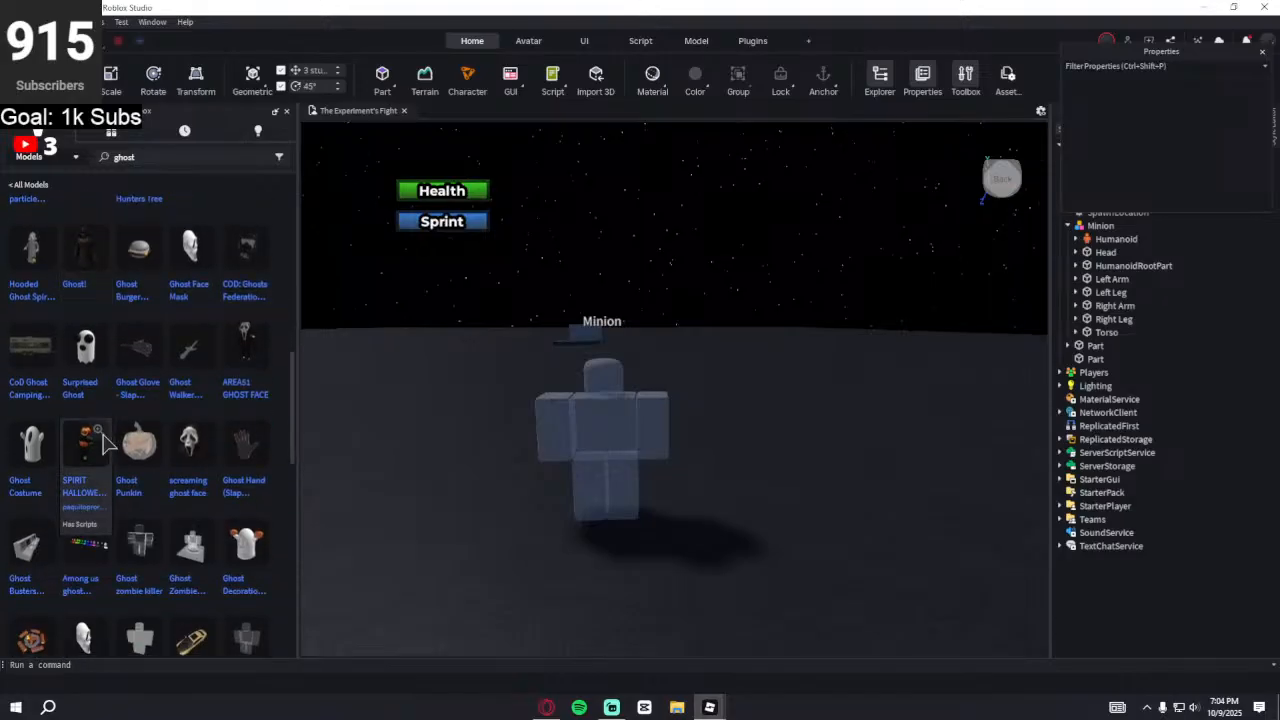
scroll(104, 442, down, 2)
scroll(110, 450, down, 6)
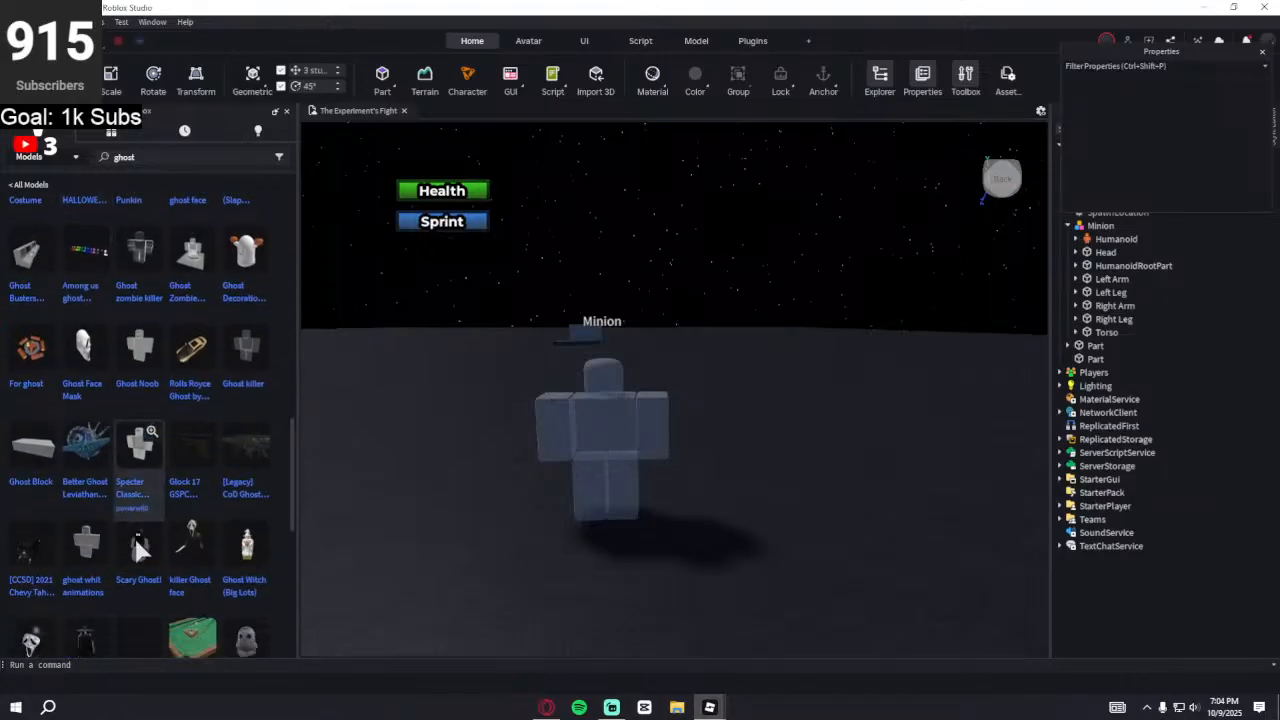
scroll(140, 551, down, 2)
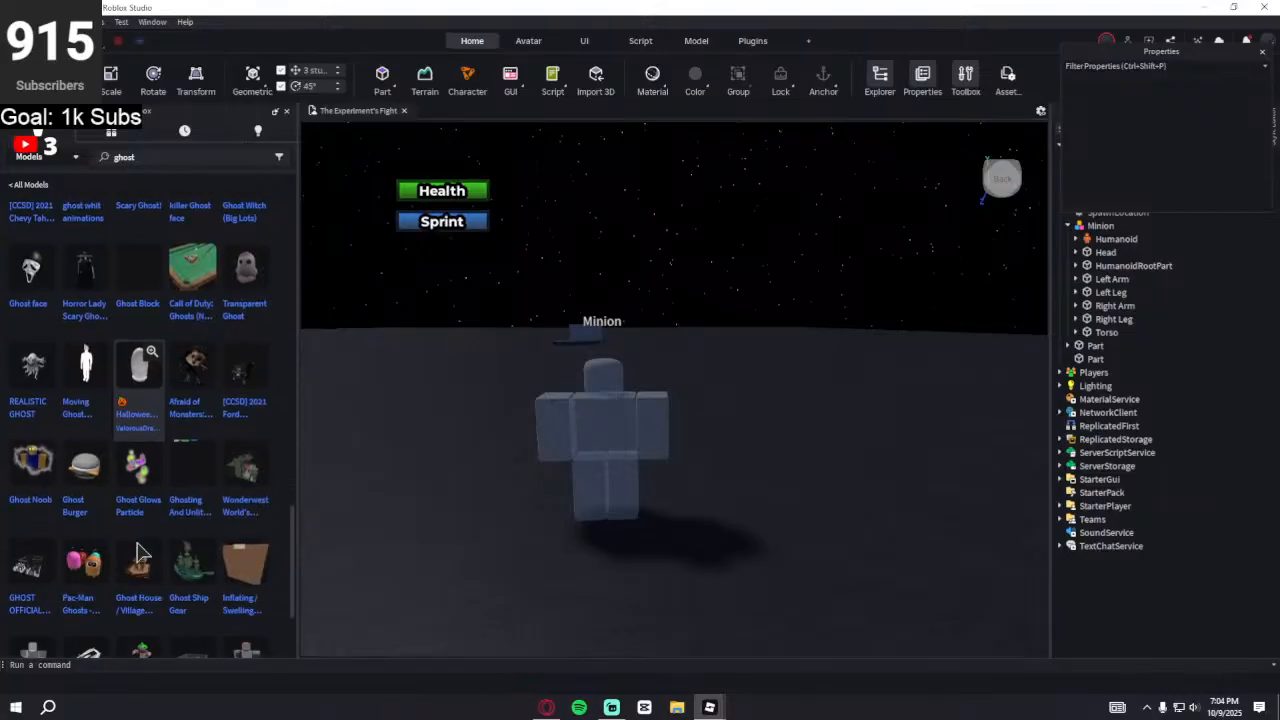
scroll(140, 551, down, 4)
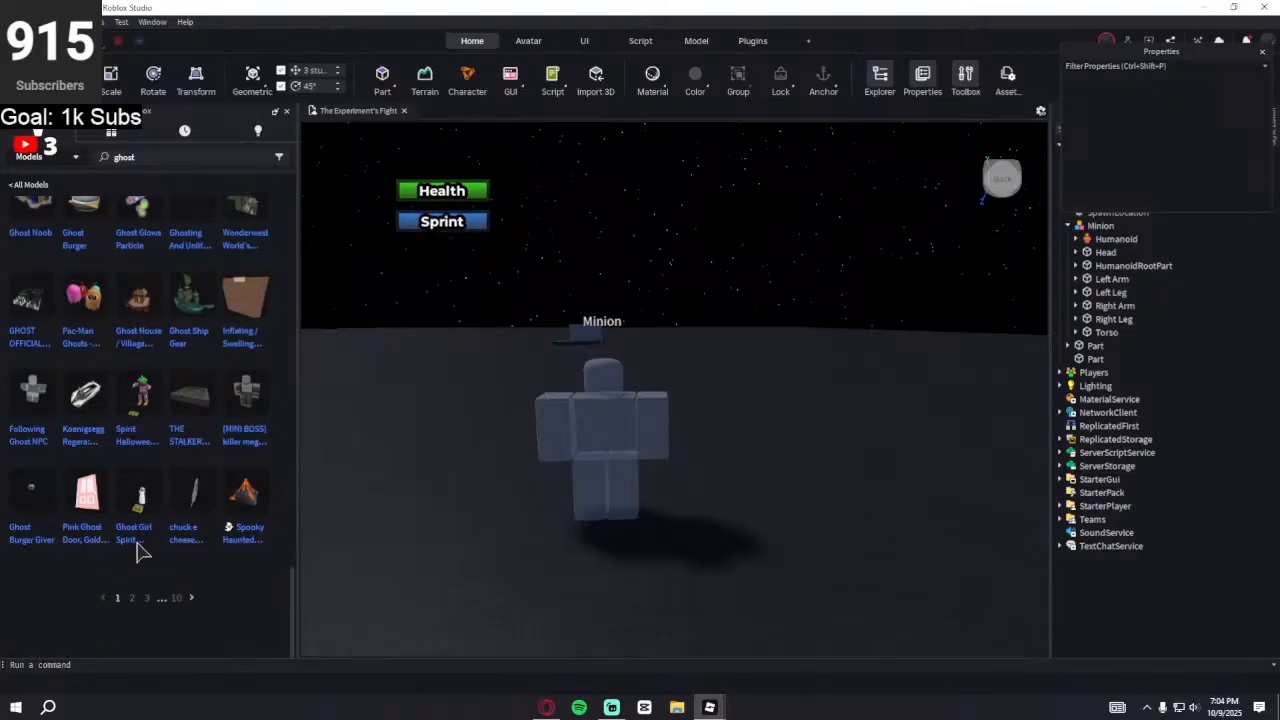
scroll(140, 551, up, 3)
scroll(190, 580, down, 3)
- Browse the second page of ghost results in the Toolbox down to its end
click(191, 599)
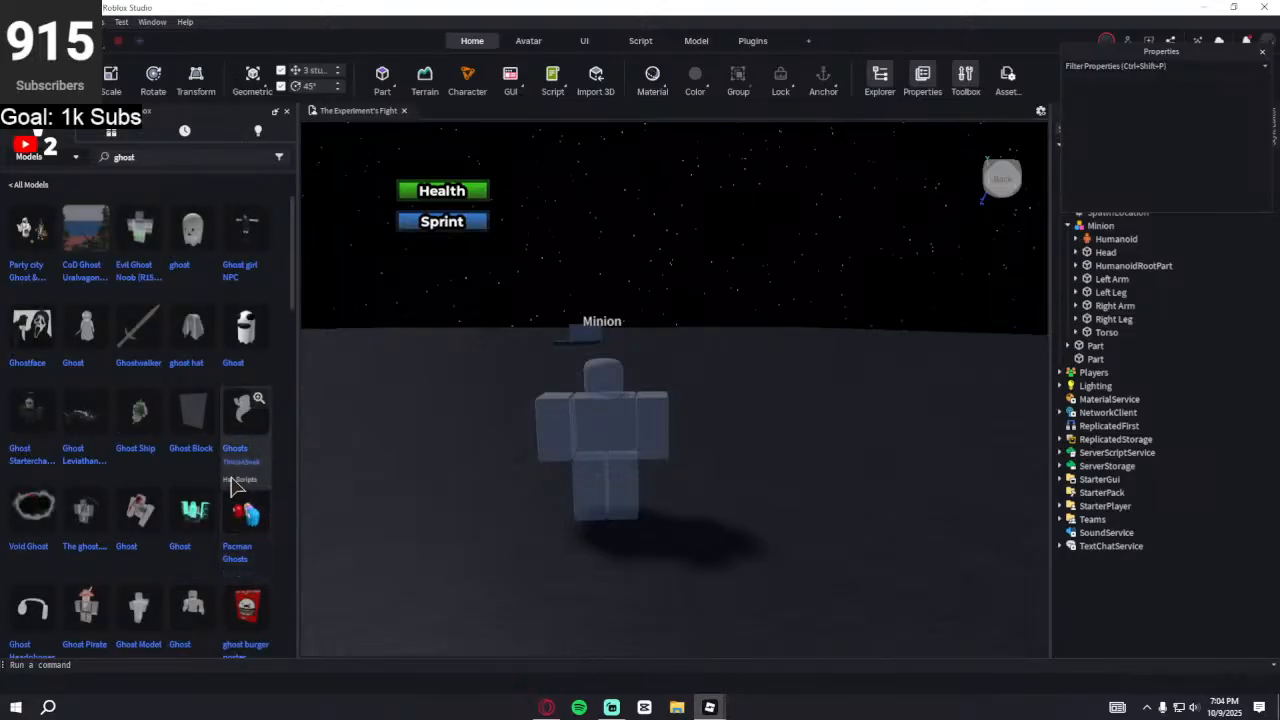
scroll(228, 480, down, 4)
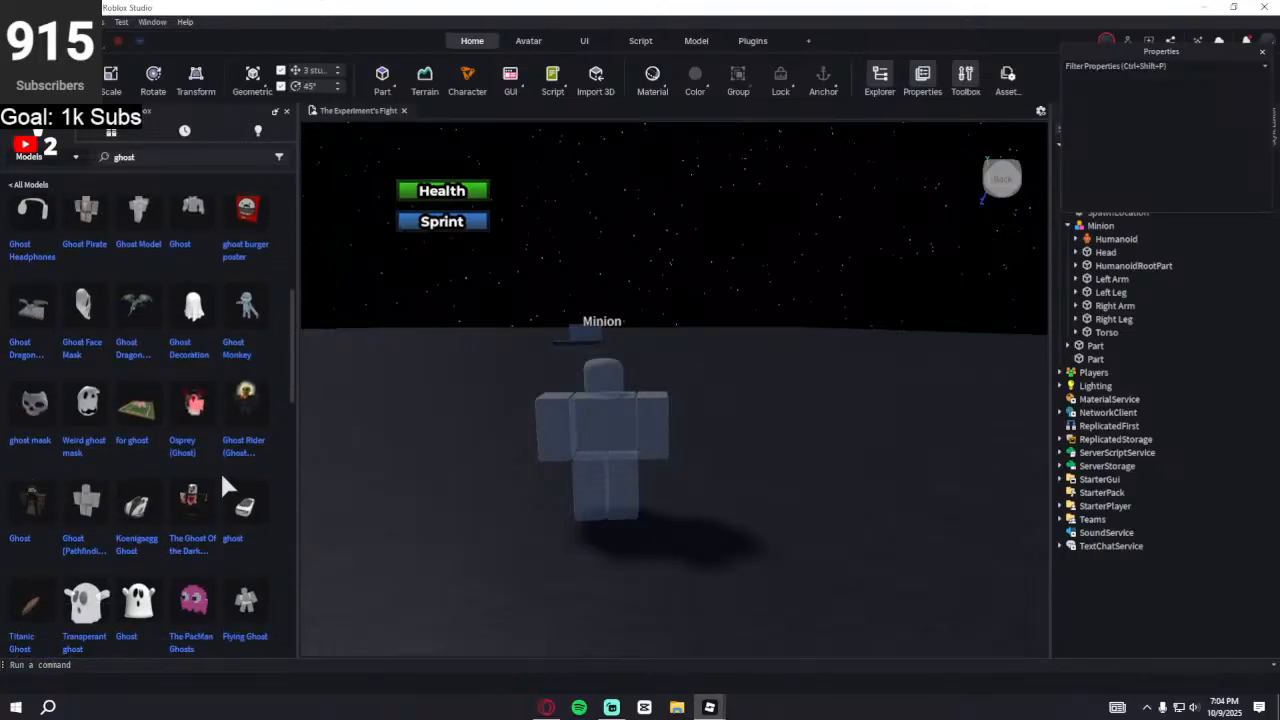
scroll(220, 469, down, 2)
scroll(220, 470, down, 3)
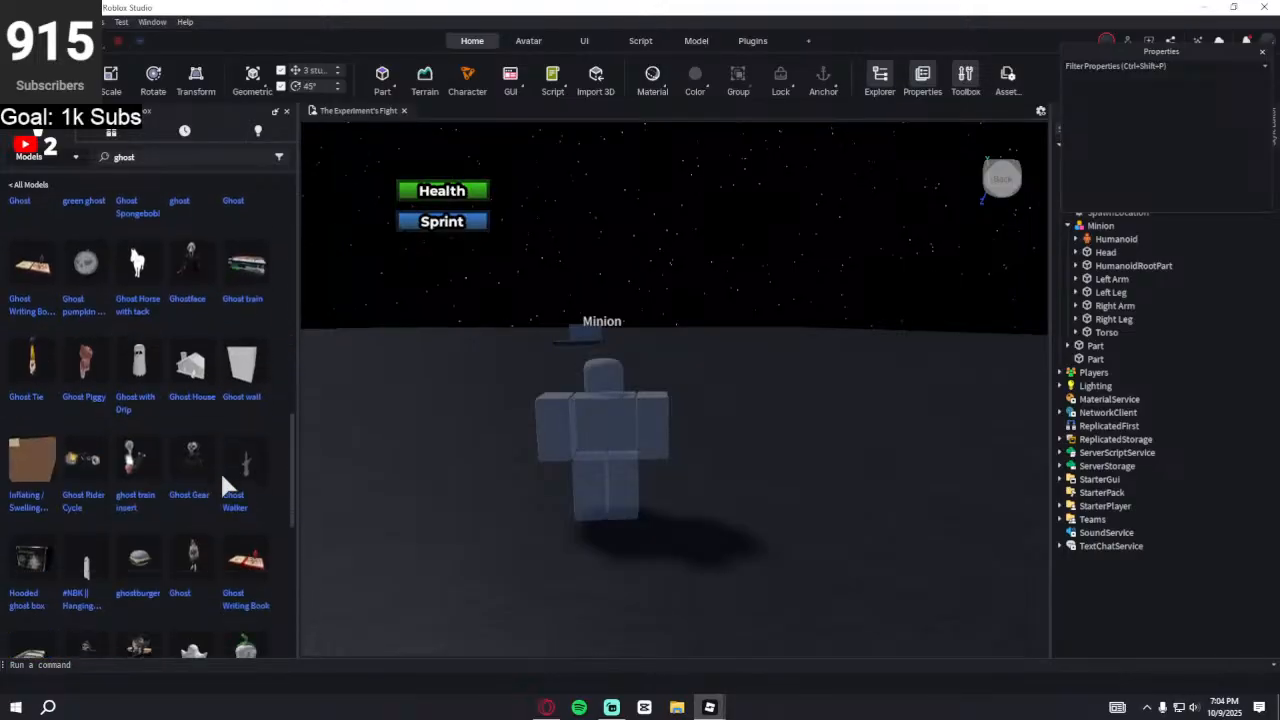
scroll(222, 478, down, 5)
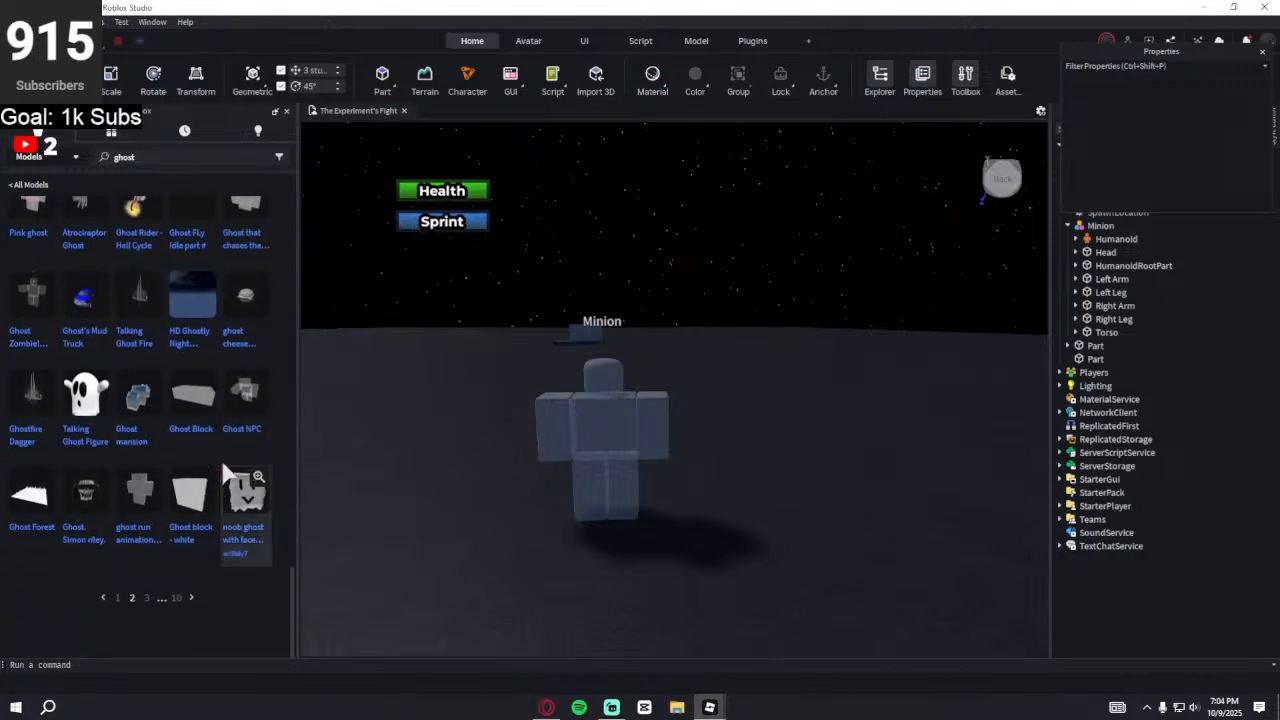
- Clear the ghost search and close the Toolbox
click(146, 153)
click(263, 157)
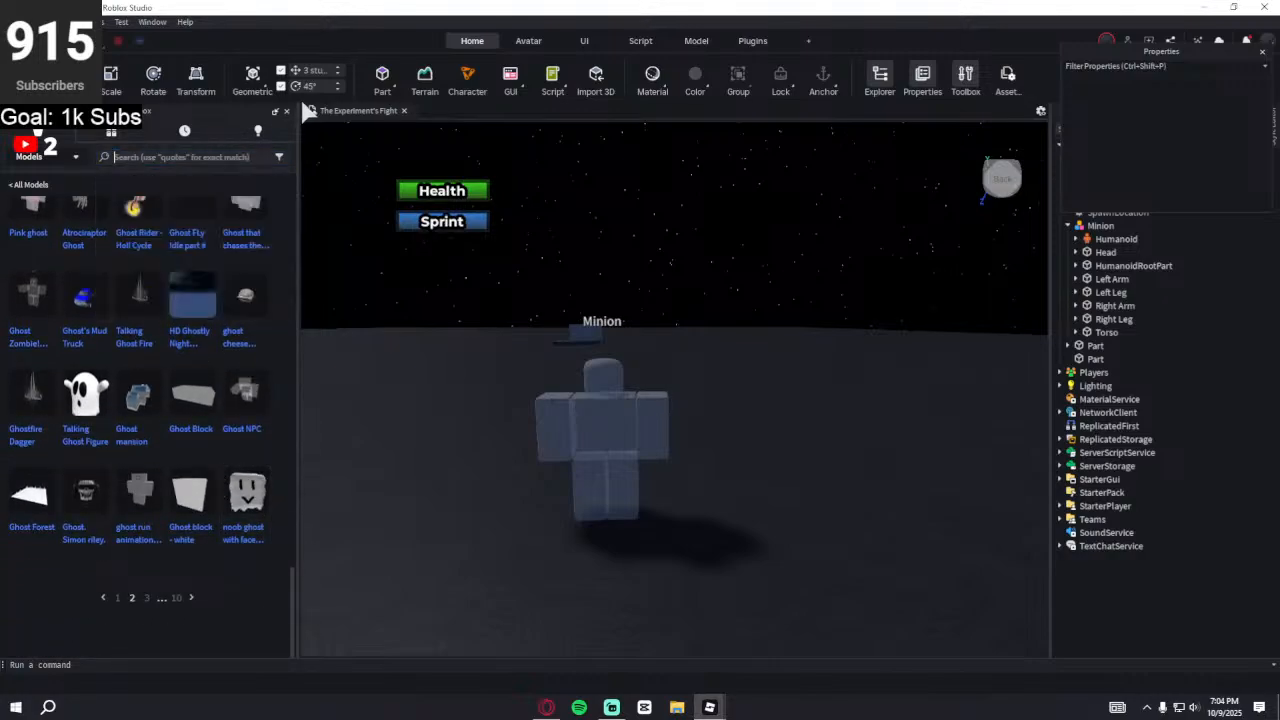
click(286, 111)
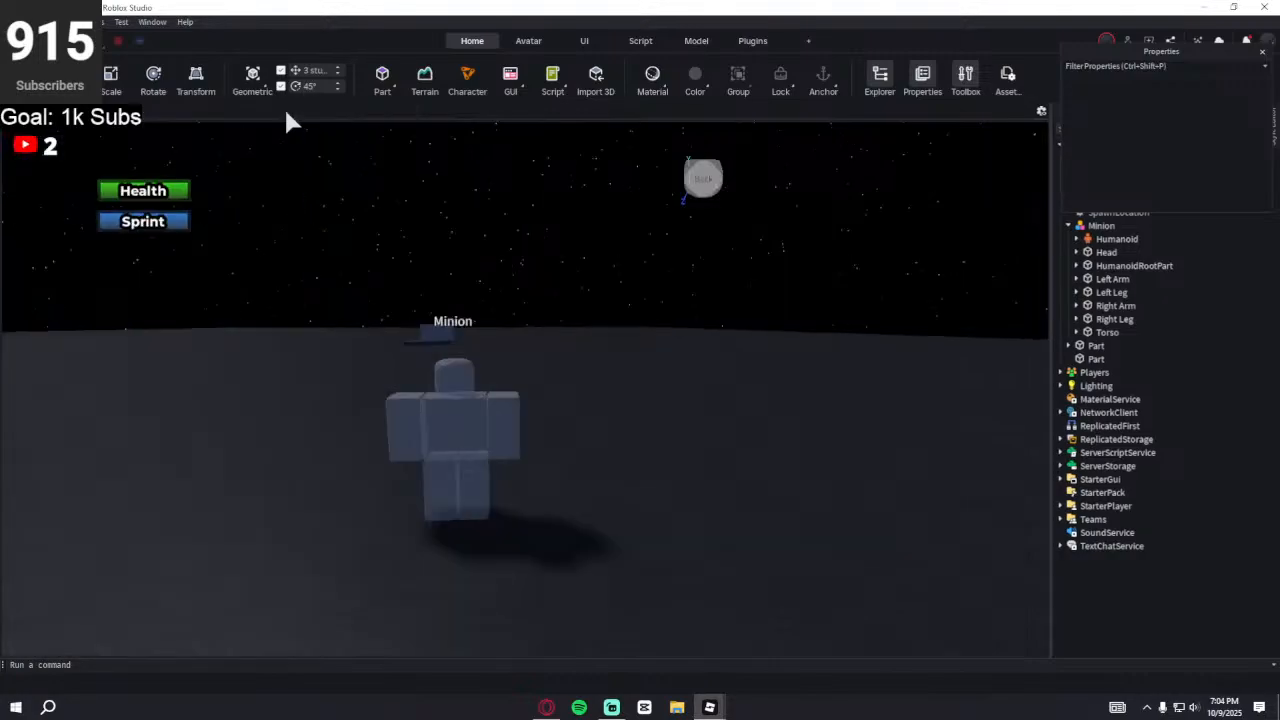
- Move the Properties window off the Explorer and check the properties of the Minion's Head
click(510, 437)
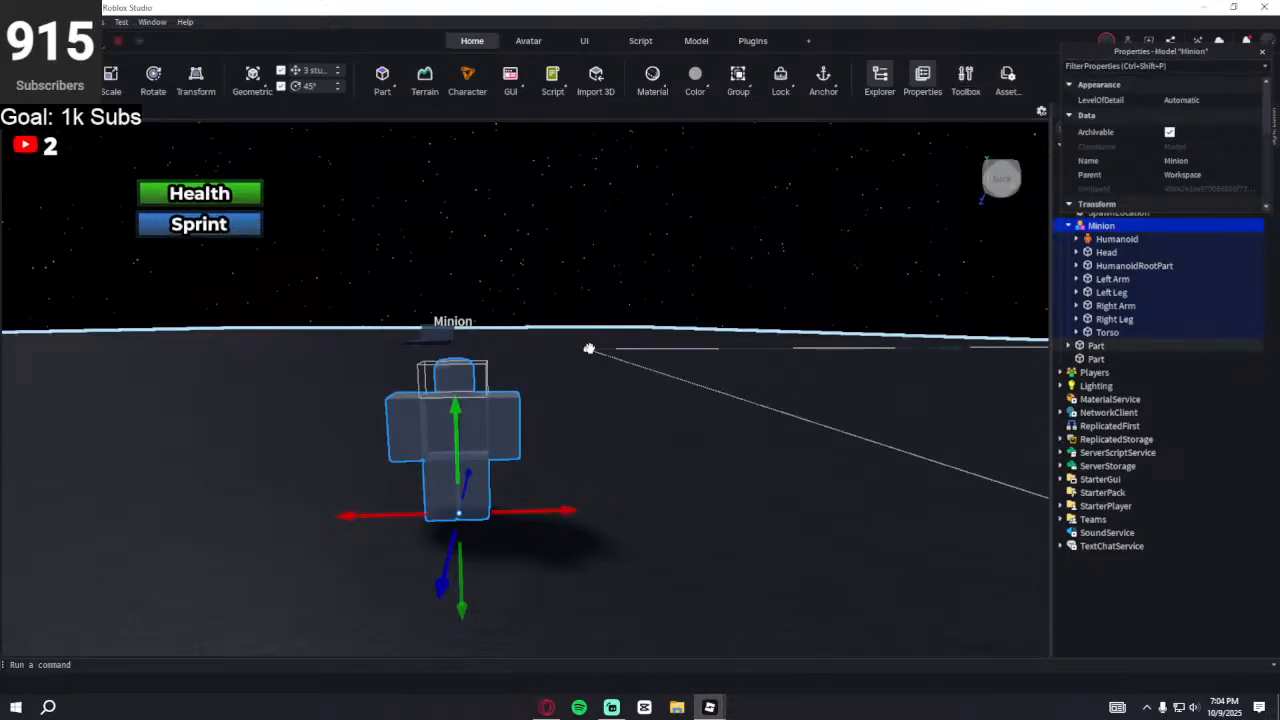
drag(1080, 40, 899, 20)
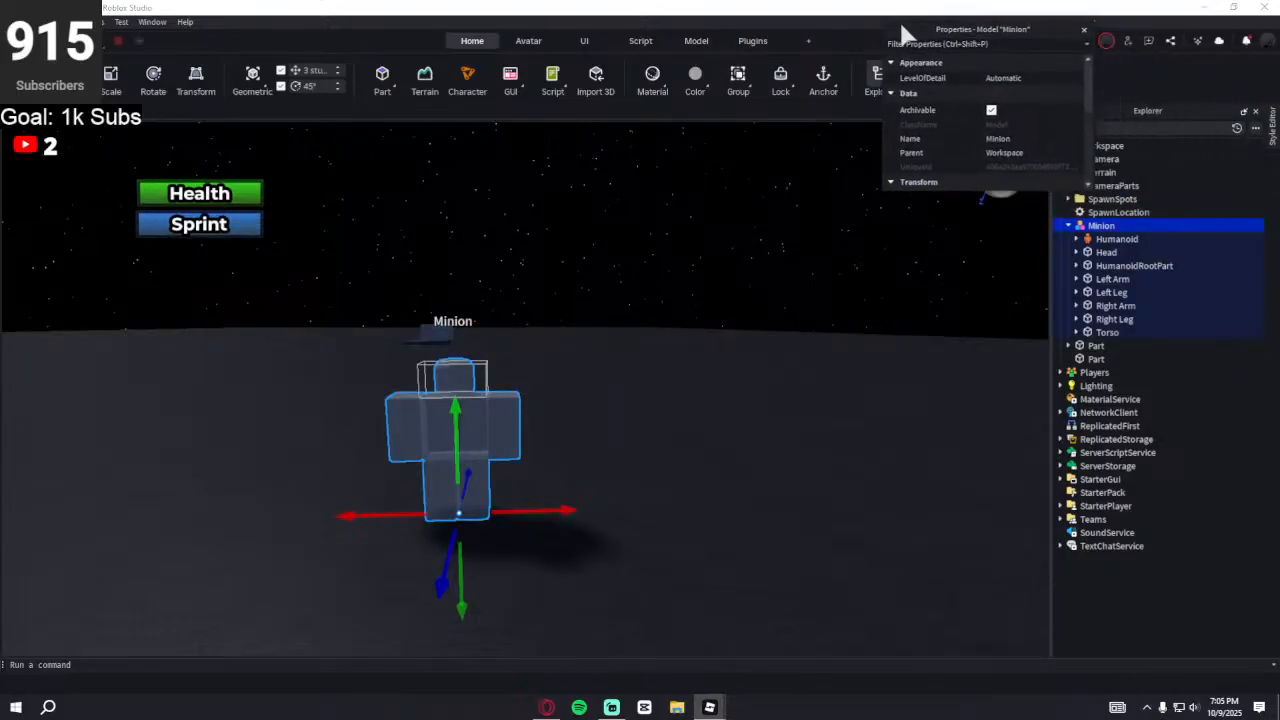
click(1221, 251)
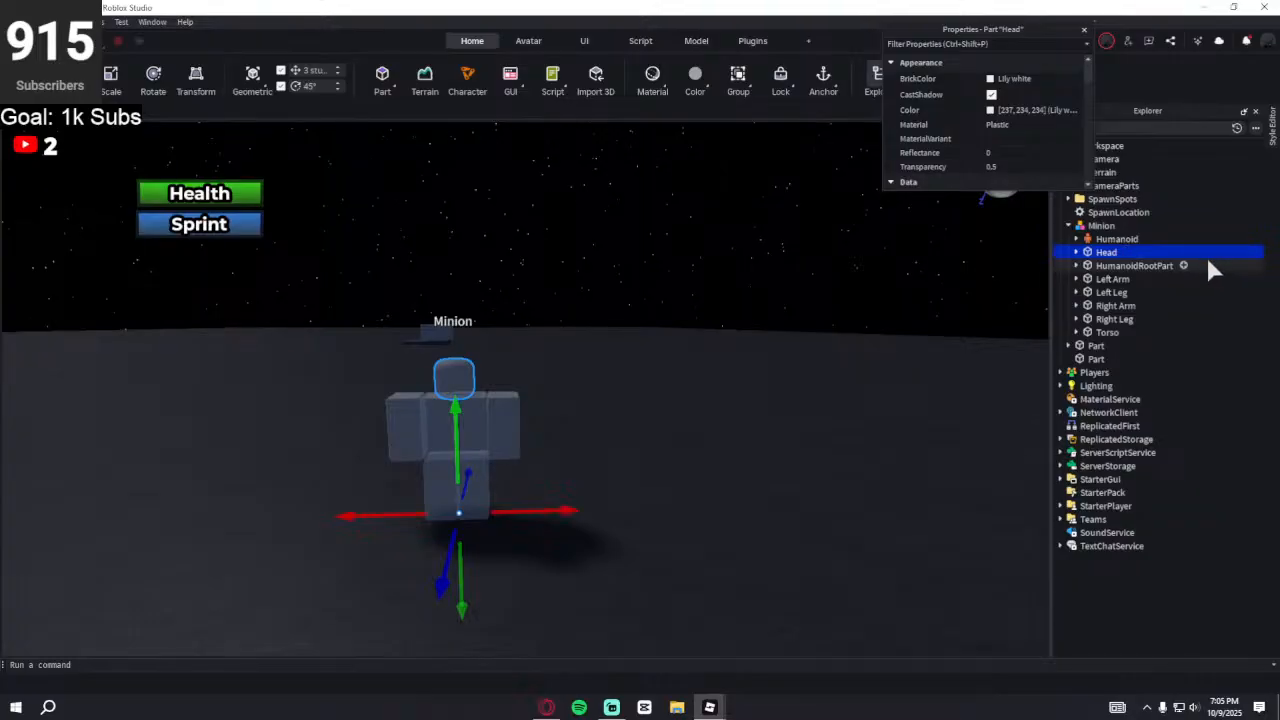
- Add a Script to the Minion model, delete its default code and close the script to return to the scene
click(1140, 222)
click(1123, 225)
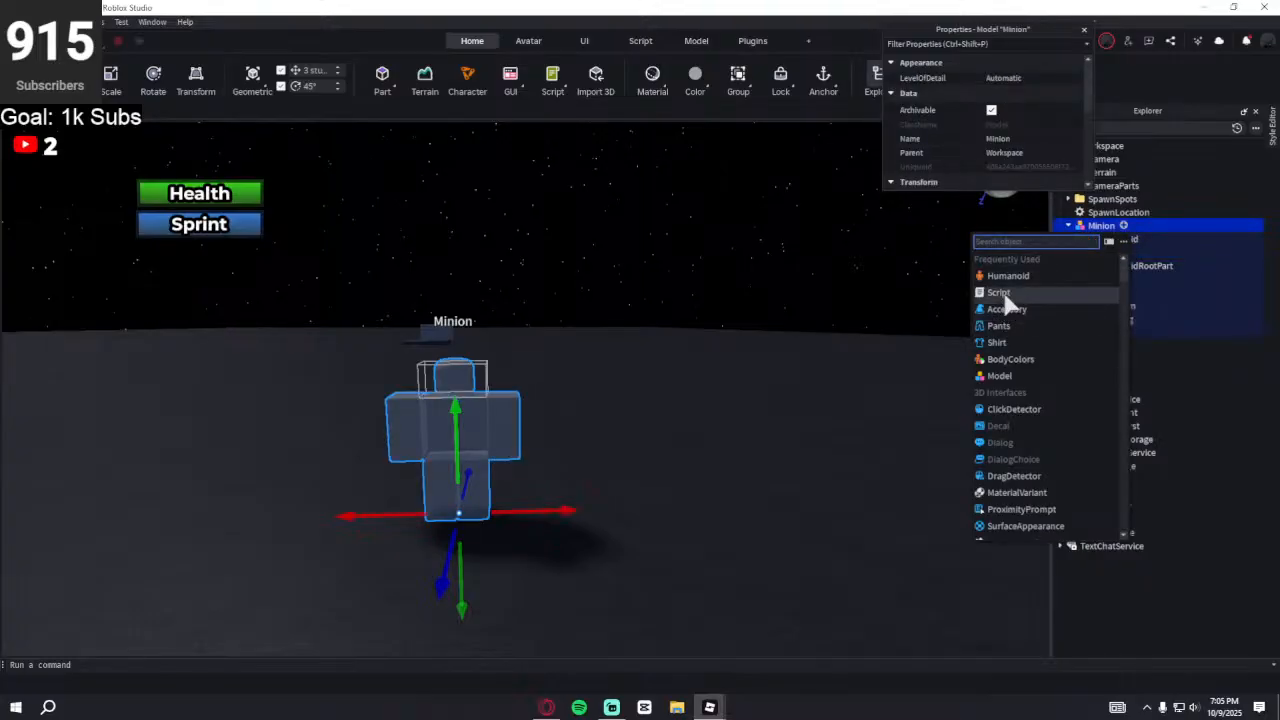
click(1005, 293)
drag(142, 128, 5, 131)
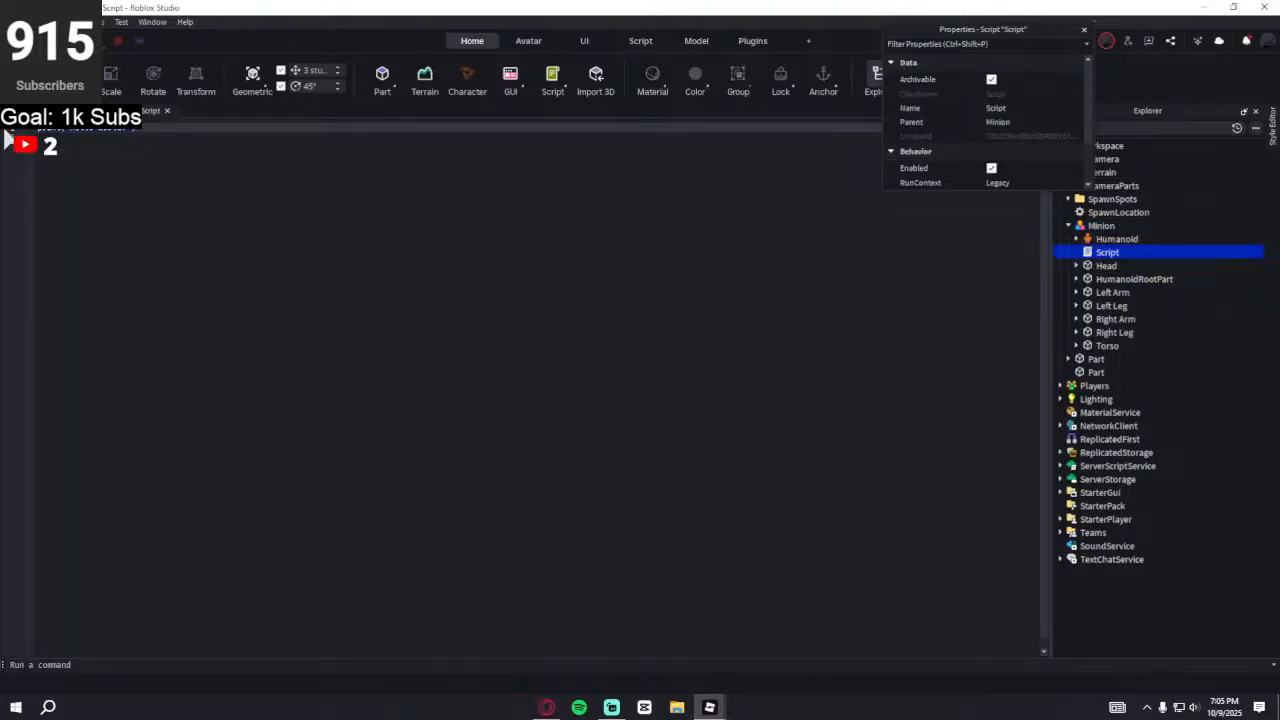
key(BackSpace)
click(70, 111)
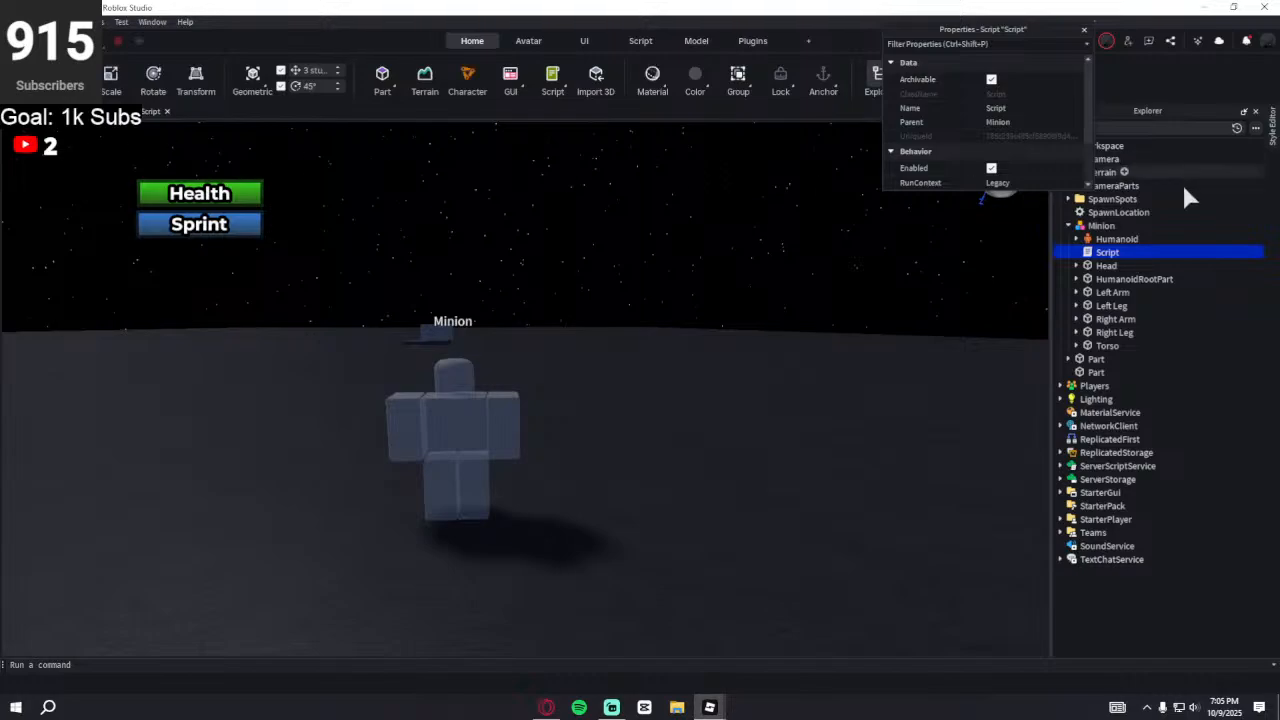
click(167, 112)
click(620, 268)
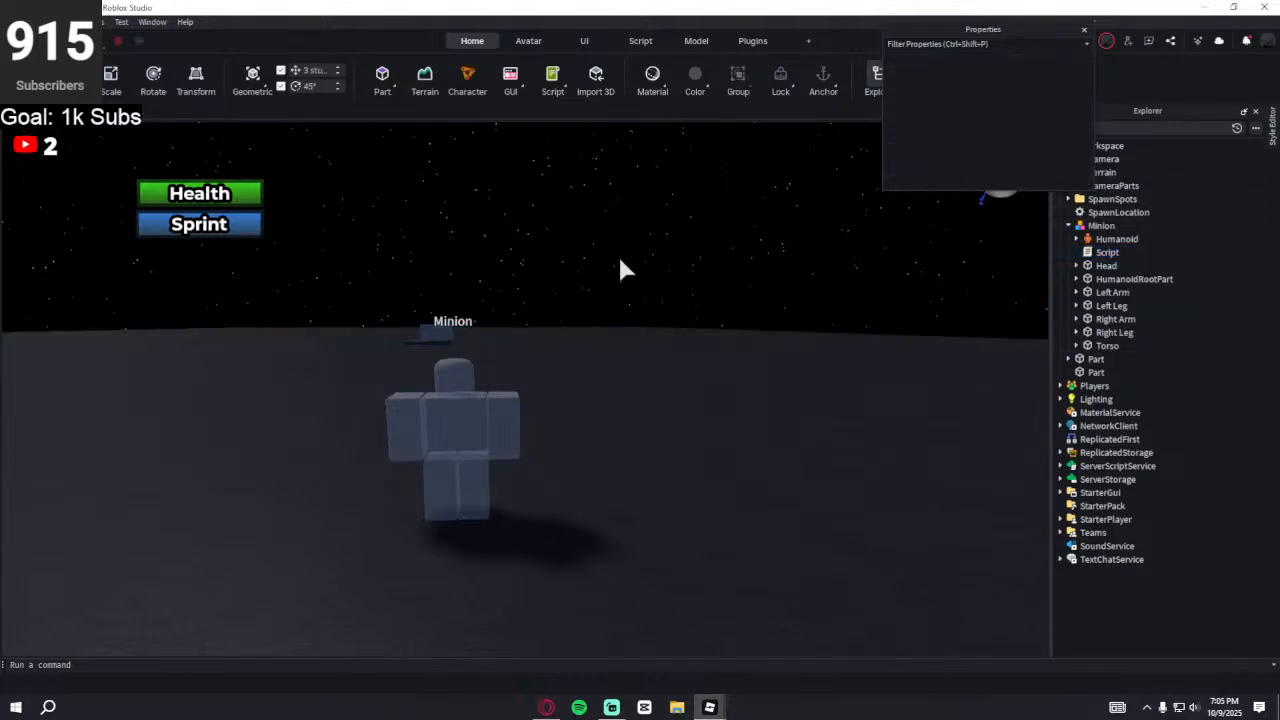
right_drag(510, 178, 510, 198)
key(d)
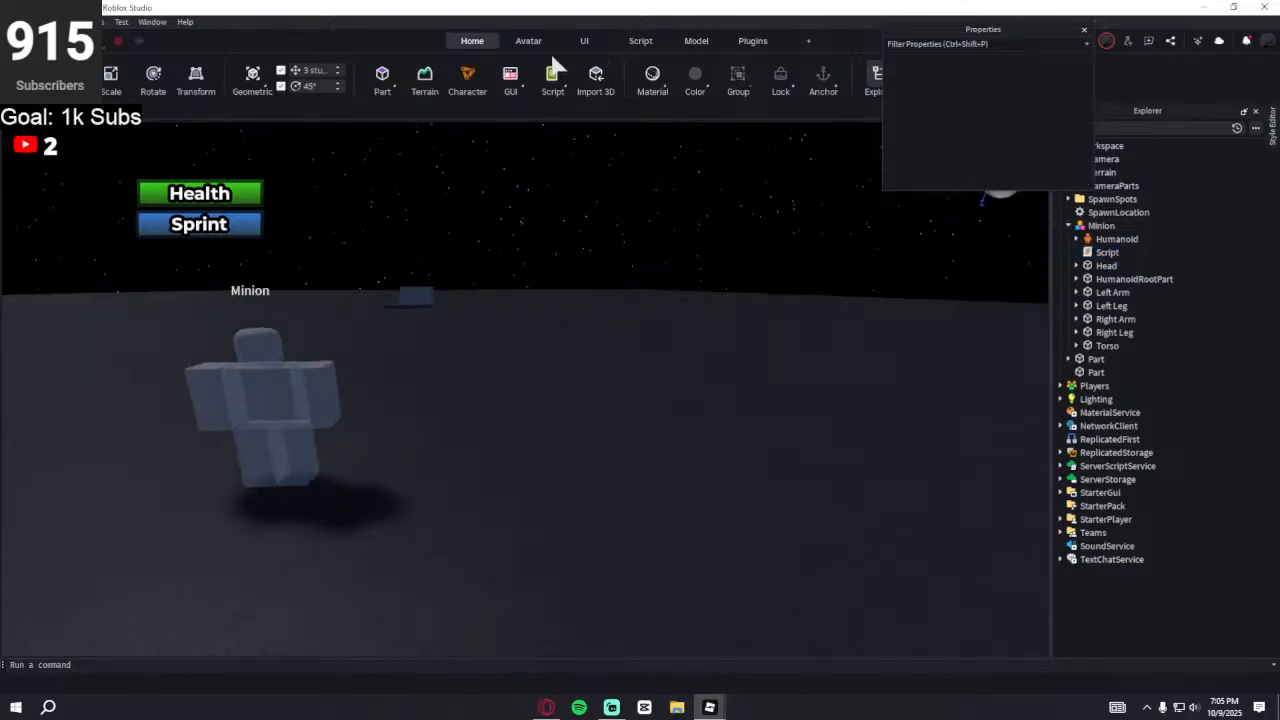
click(535, 43)
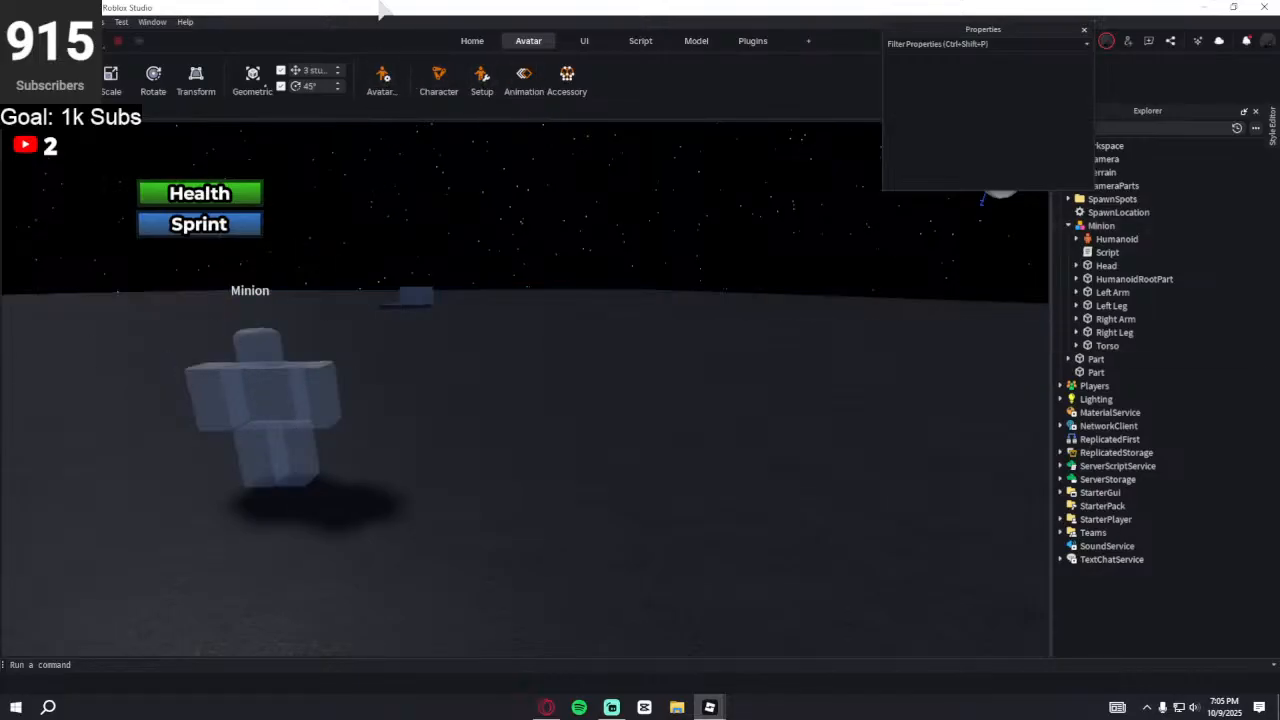
click(383, 78)
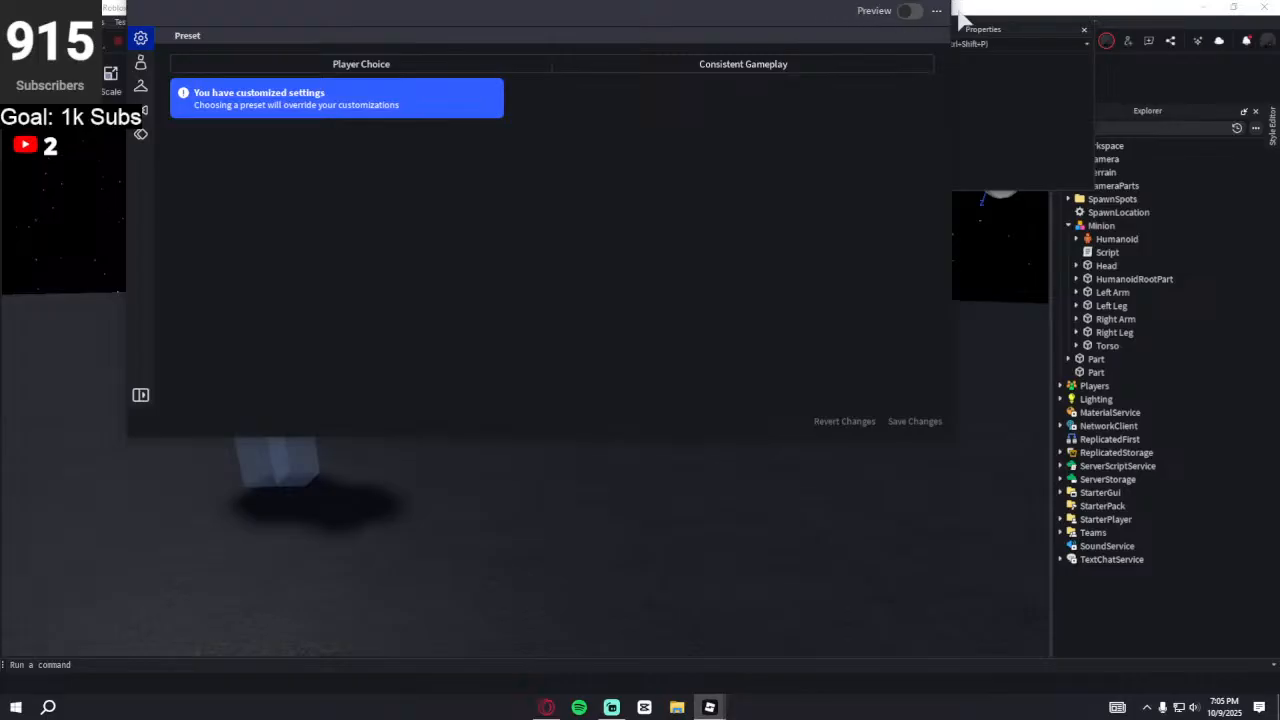
drag(970, 8, 1083, 412)
double_click(1073, 396)
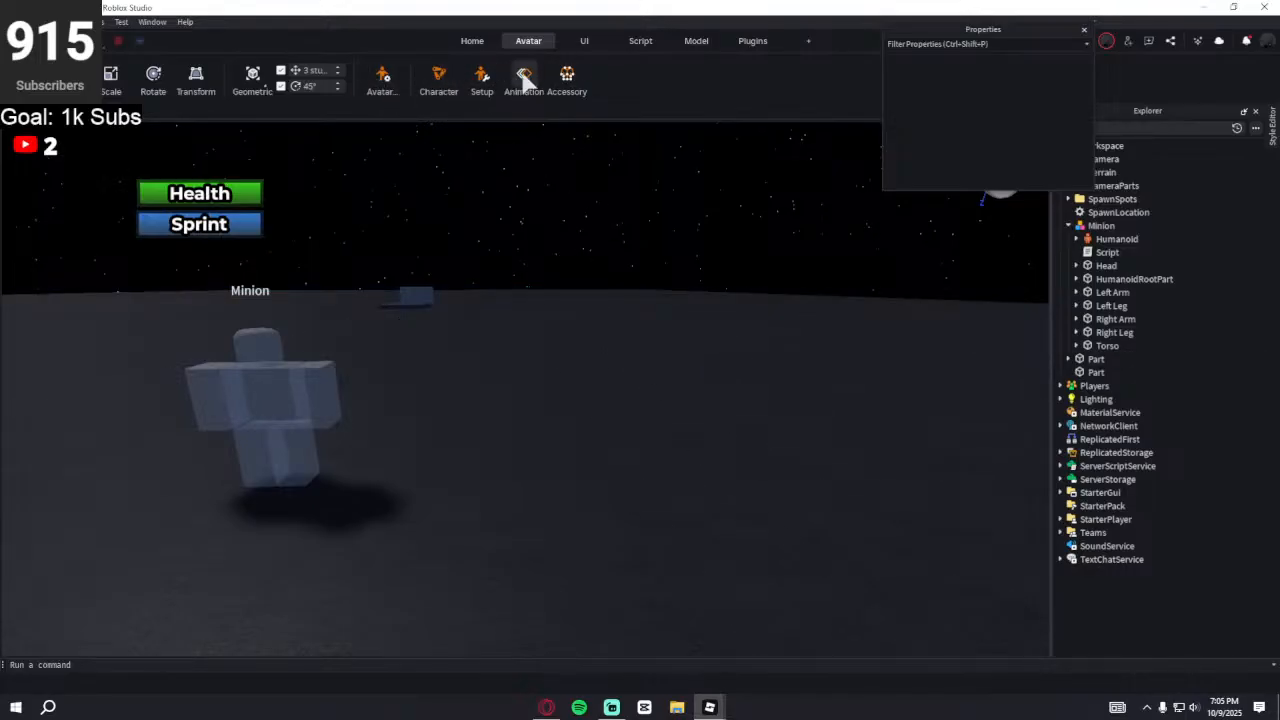
- Insert an R6 Block Avatar rig, place it beside the Minion and rotate it to face the view
click(443, 76)
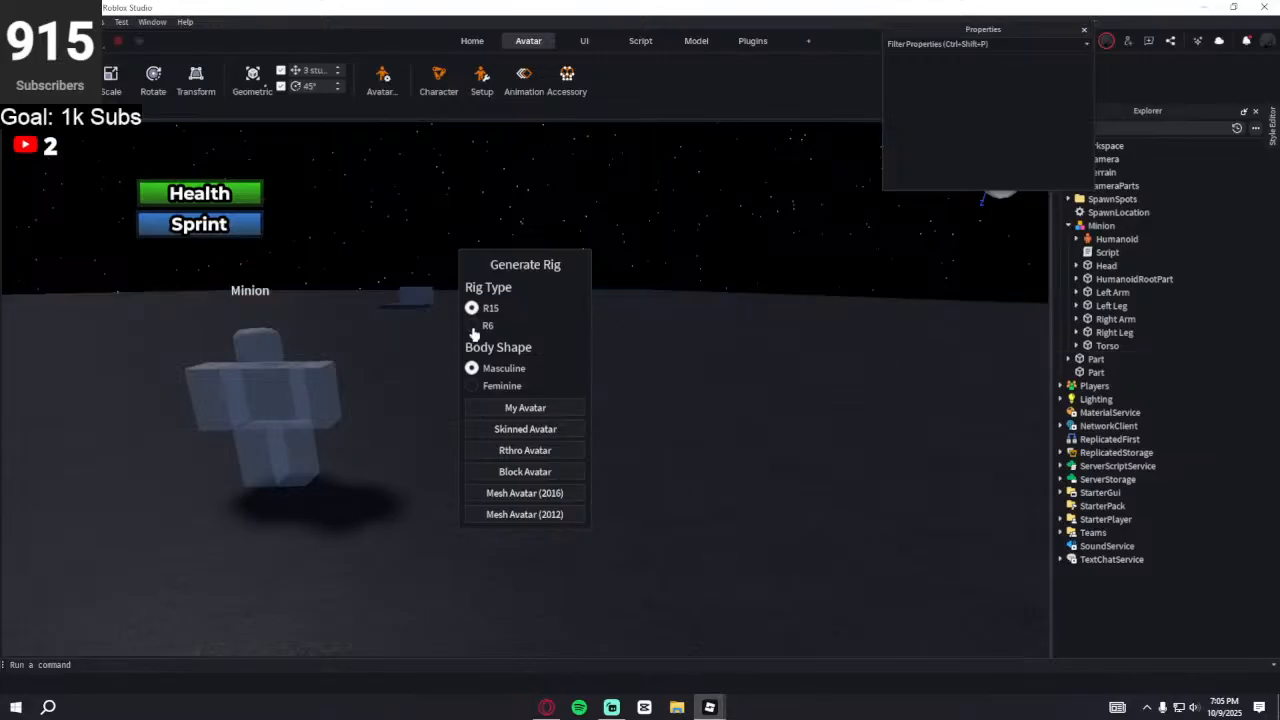
click(524, 473)
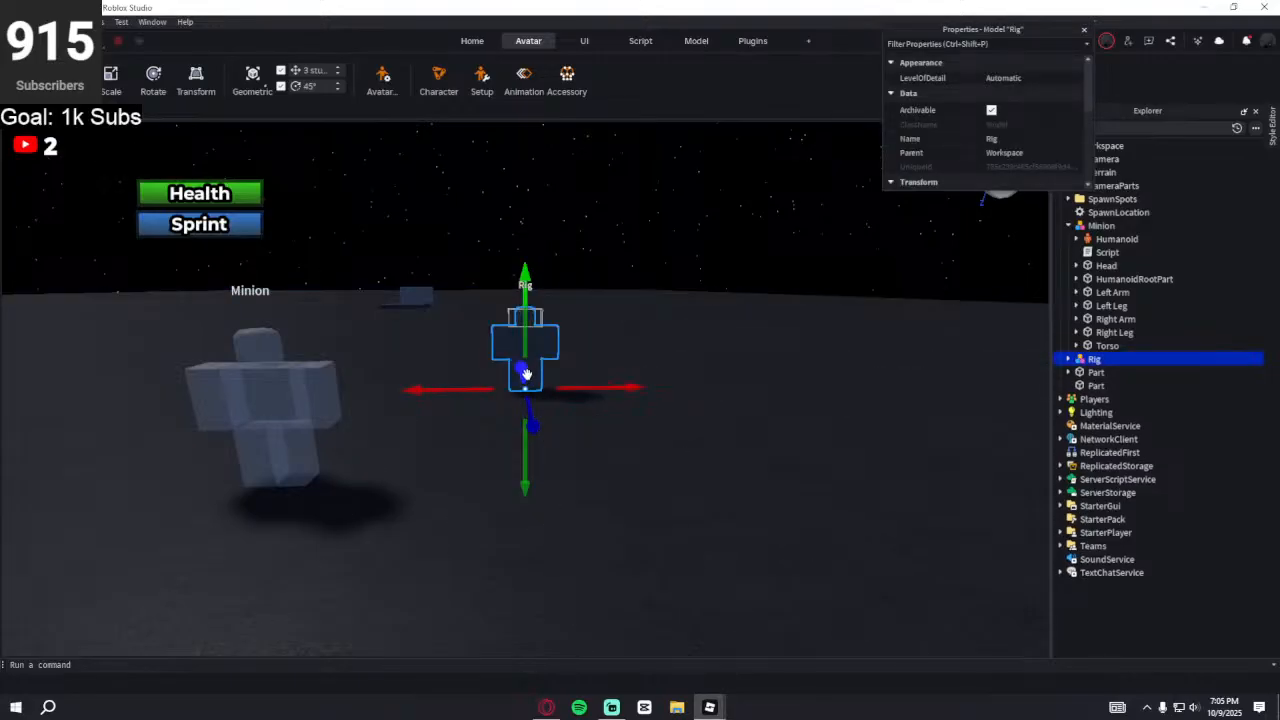
drag(524, 386, 559, 526)
click(153, 76)
drag(506, 563, 590, 481)
click(533, 228)
key(d)
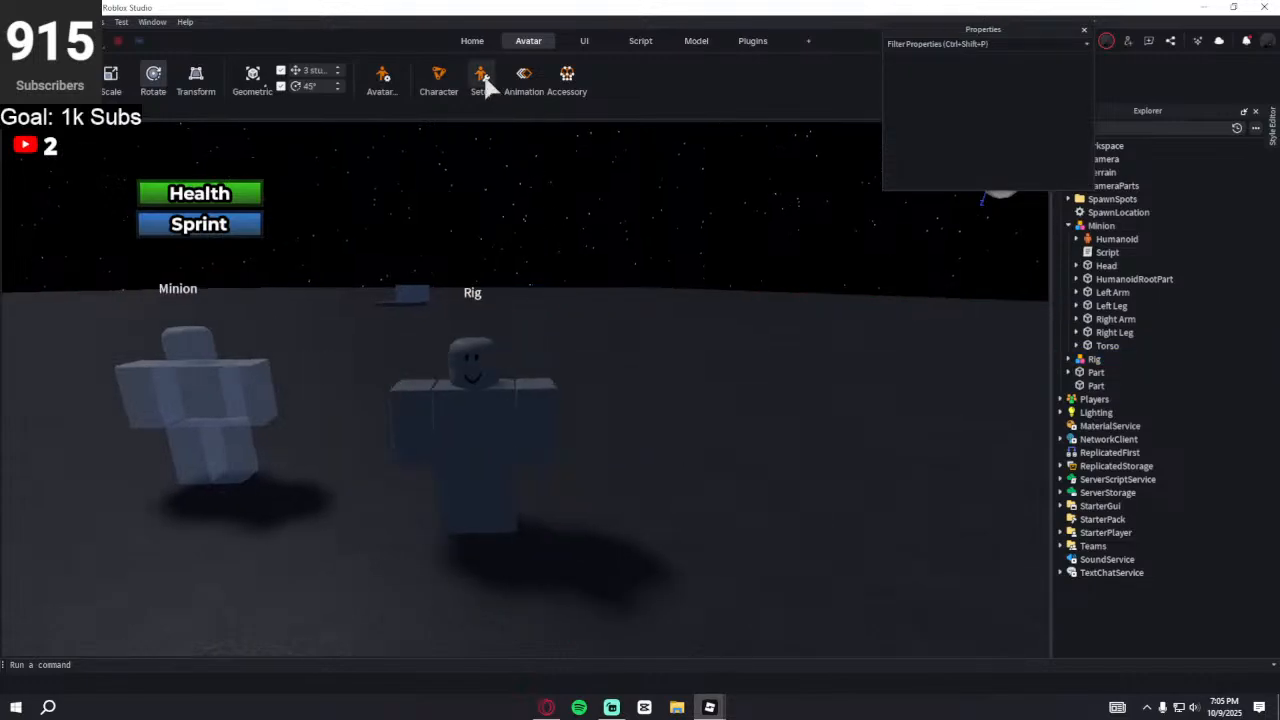
- Open the Animation Editor for the rig and add tracks for all of its body parts
click(524, 76)
click(532, 300)
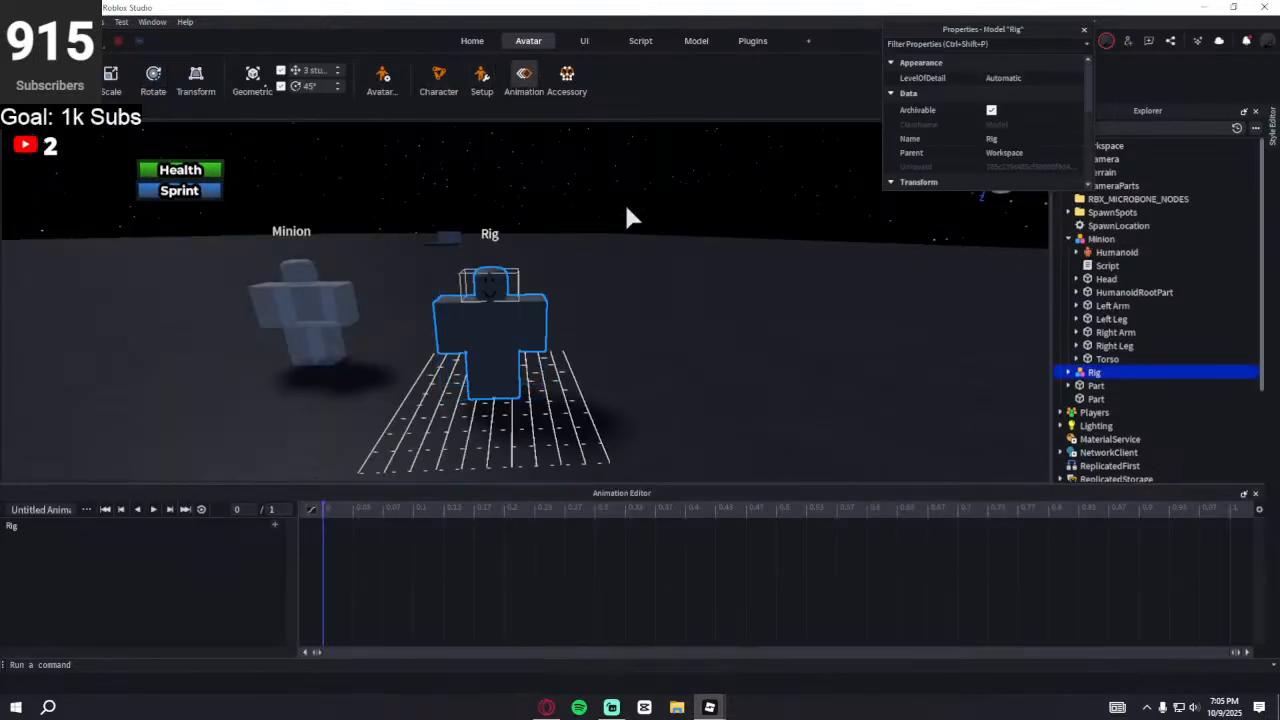
key(w)
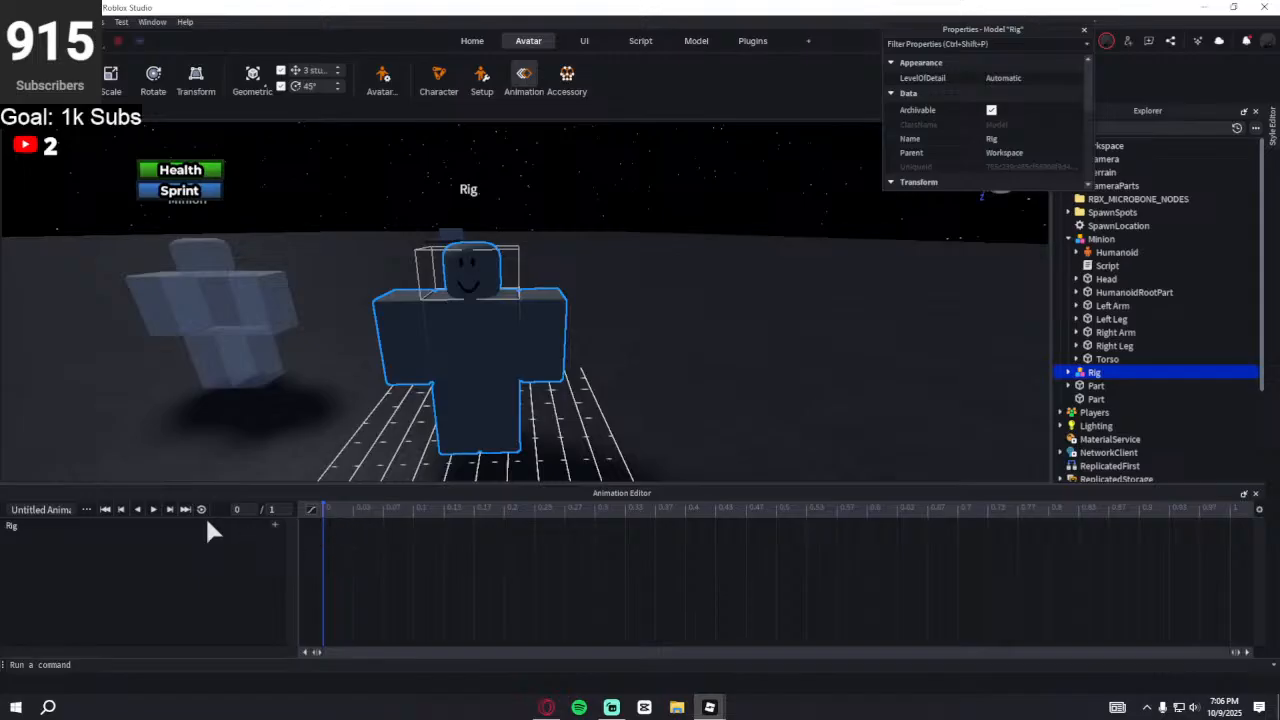
click(85, 507)
click(85, 507)
click(275, 526)
click(306, 628)
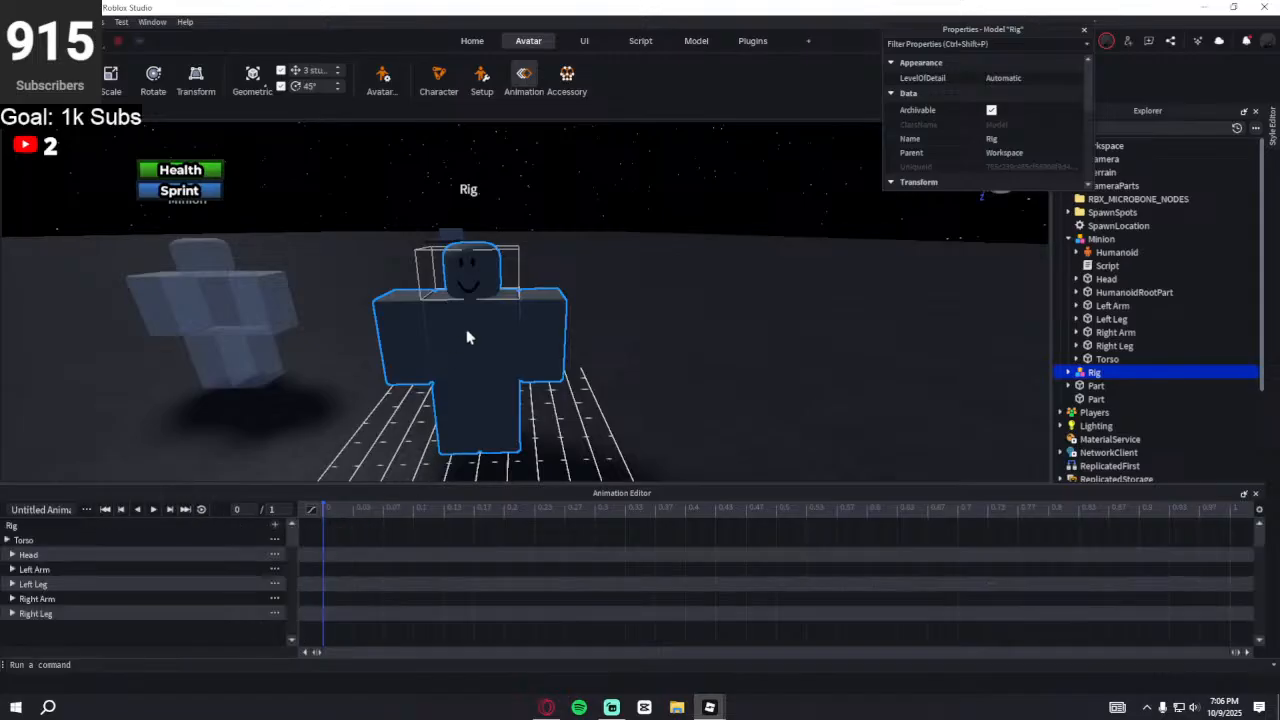
- Rotate the rig's left leg back 45° at frame 0 and bend the right leg back to match
click(497, 420)
right_drag(585, 213, 596, 216)
key(w)
key(s)
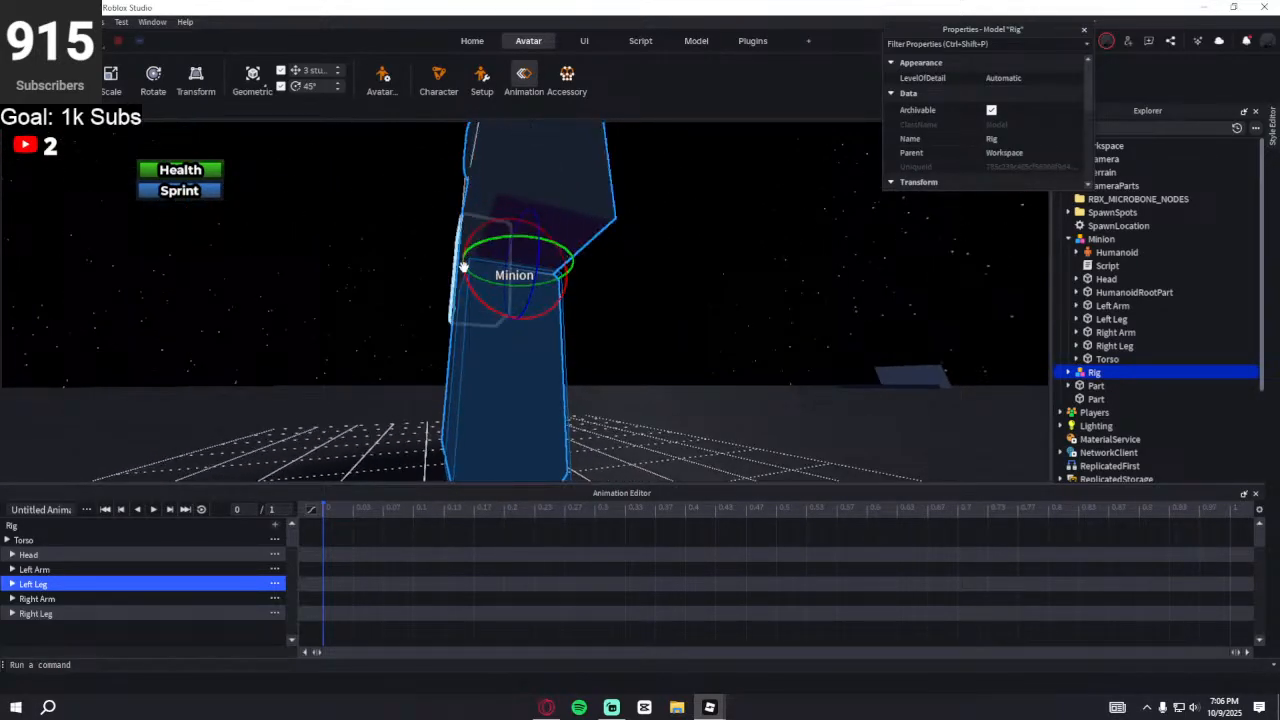
drag(460, 271, 460, 310)
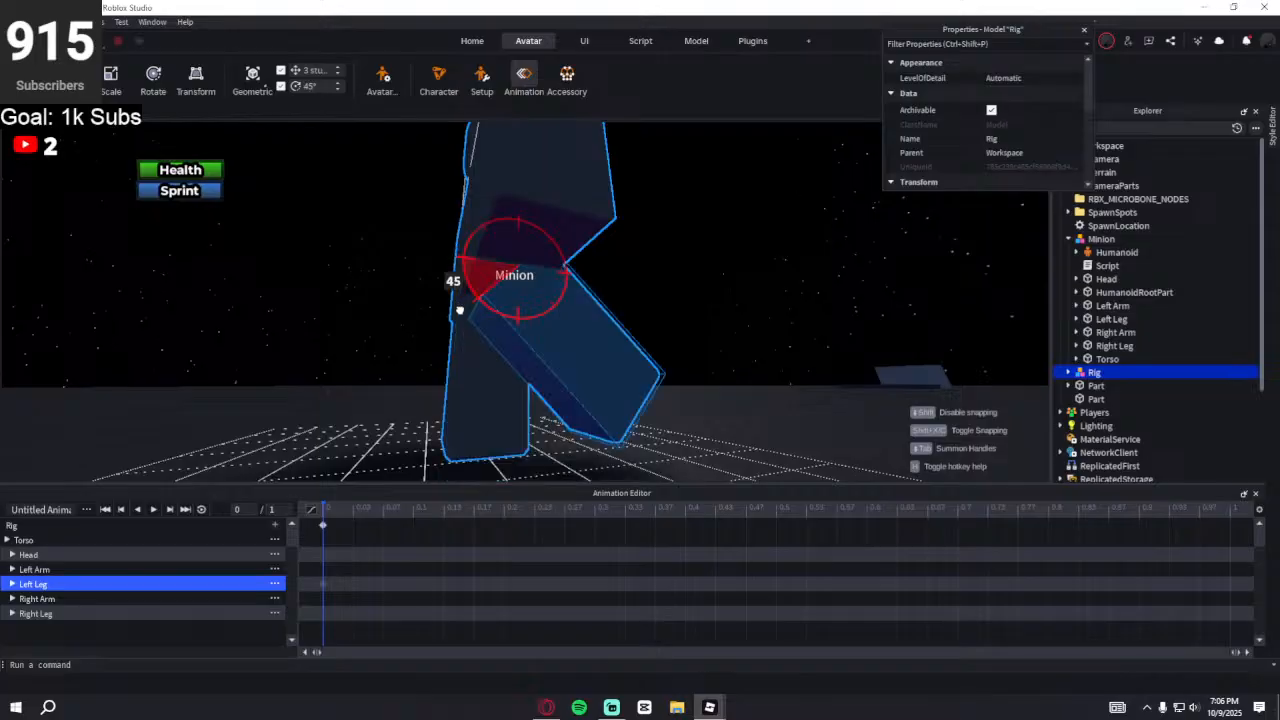
click(466, 358)
drag(432, 327, 447, 358)
- Move the rig's torso up about 0.3 studs at frame 0
right_drag(560, 325, 565, 312)
click(584, 235)
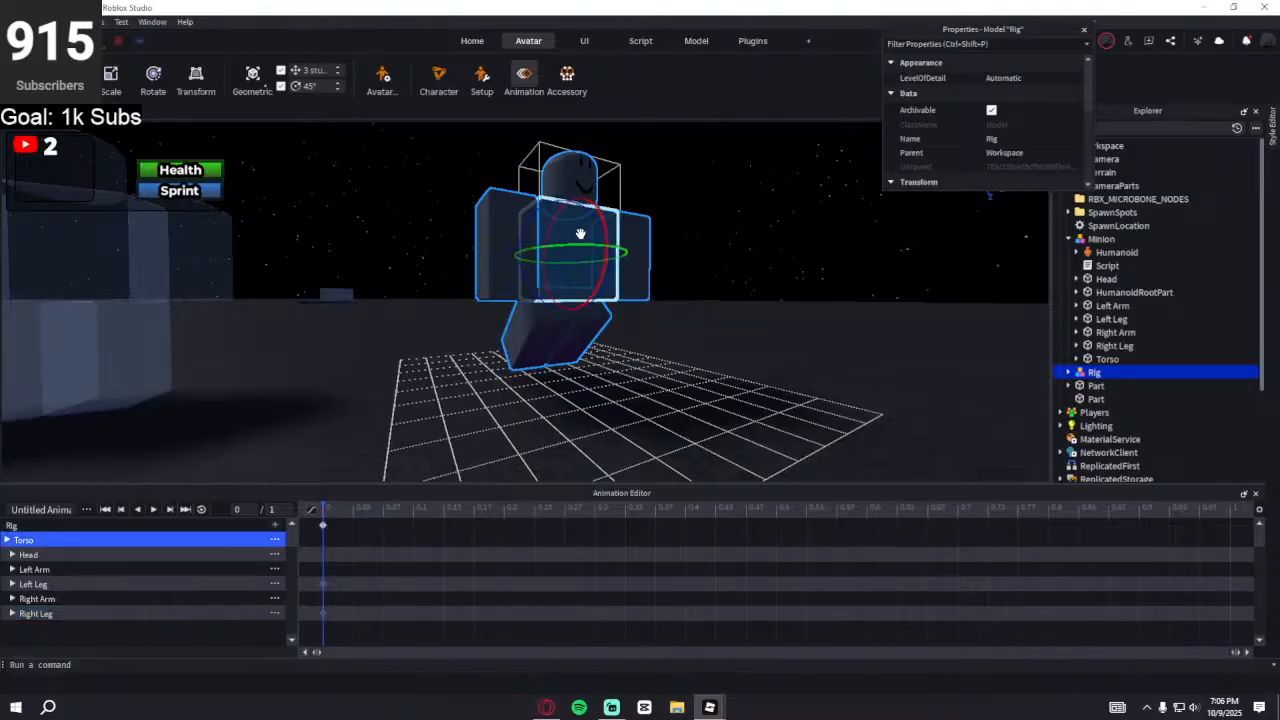
click(69, 78)
right_drag(507, 227, 514, 229)
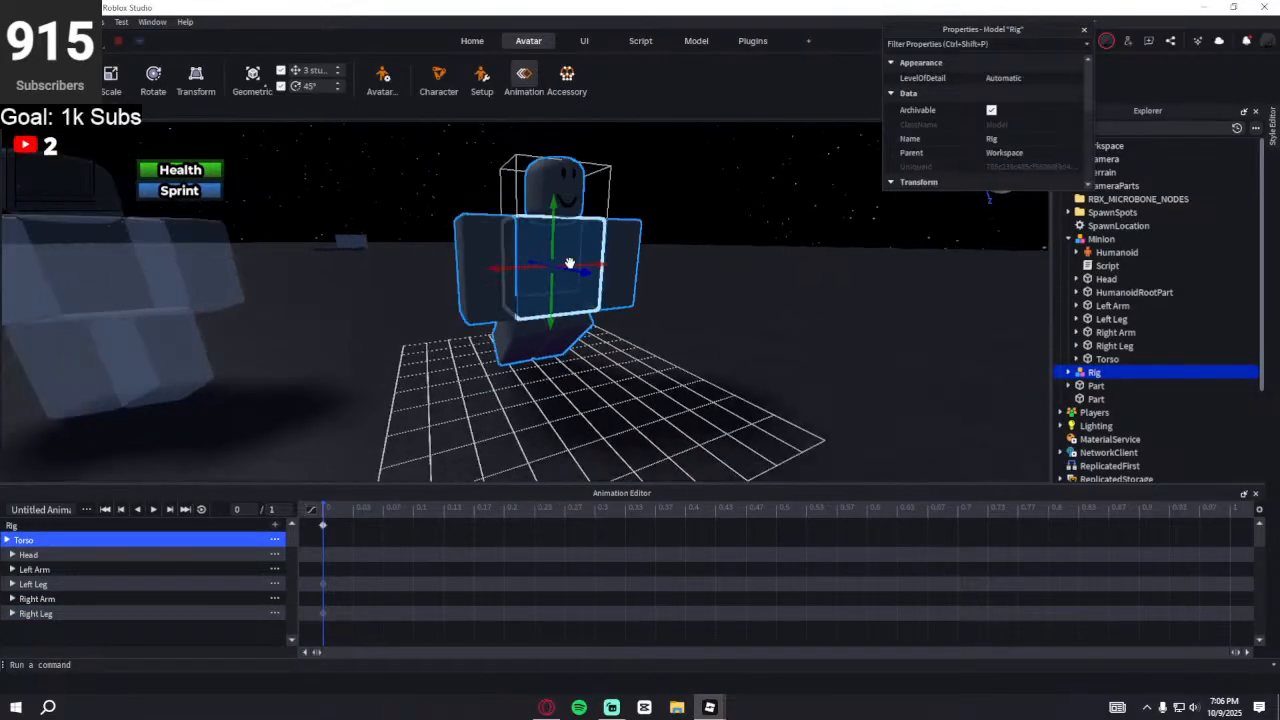
drag(551, 312, 550, 295)
- Rotate the rig's right leg back to straight and raise it towards the torso at frame 0
right_drag(551, 341, 532, 372)
scroll(551, 341, up, 3)
click(532, 369)
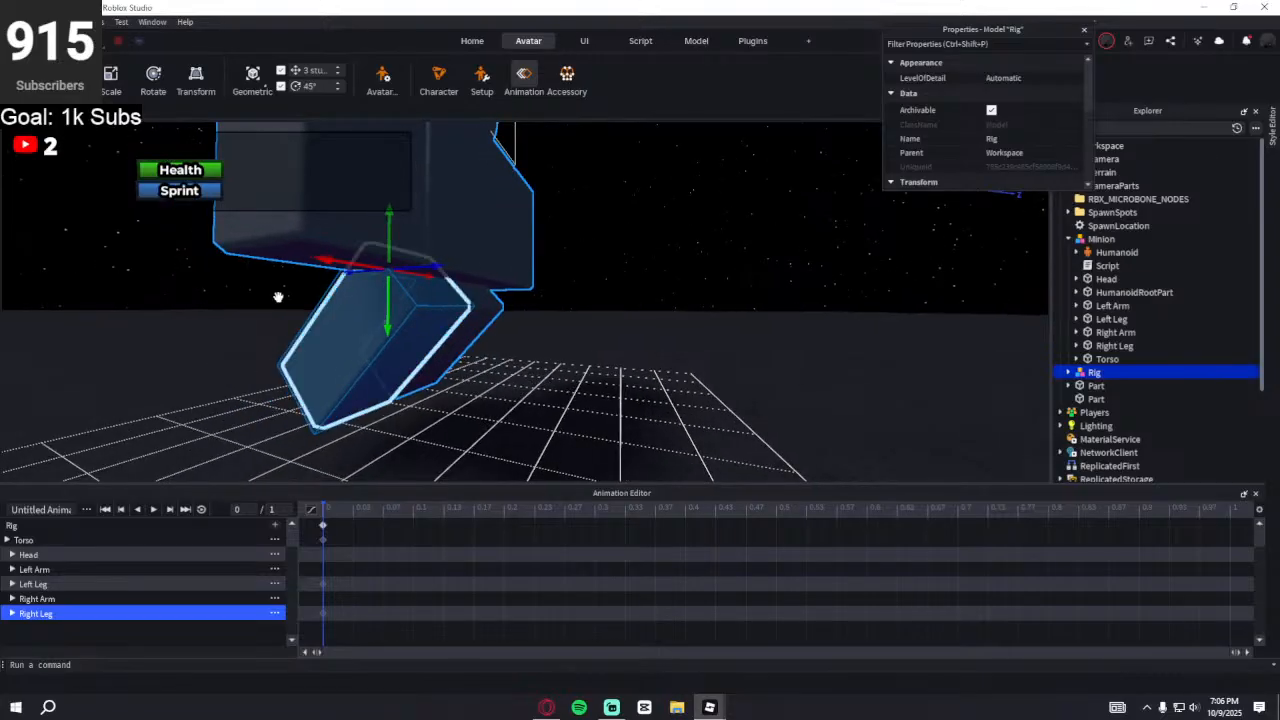
click(158, 82)
right_drag(324, 252, 326, 252)
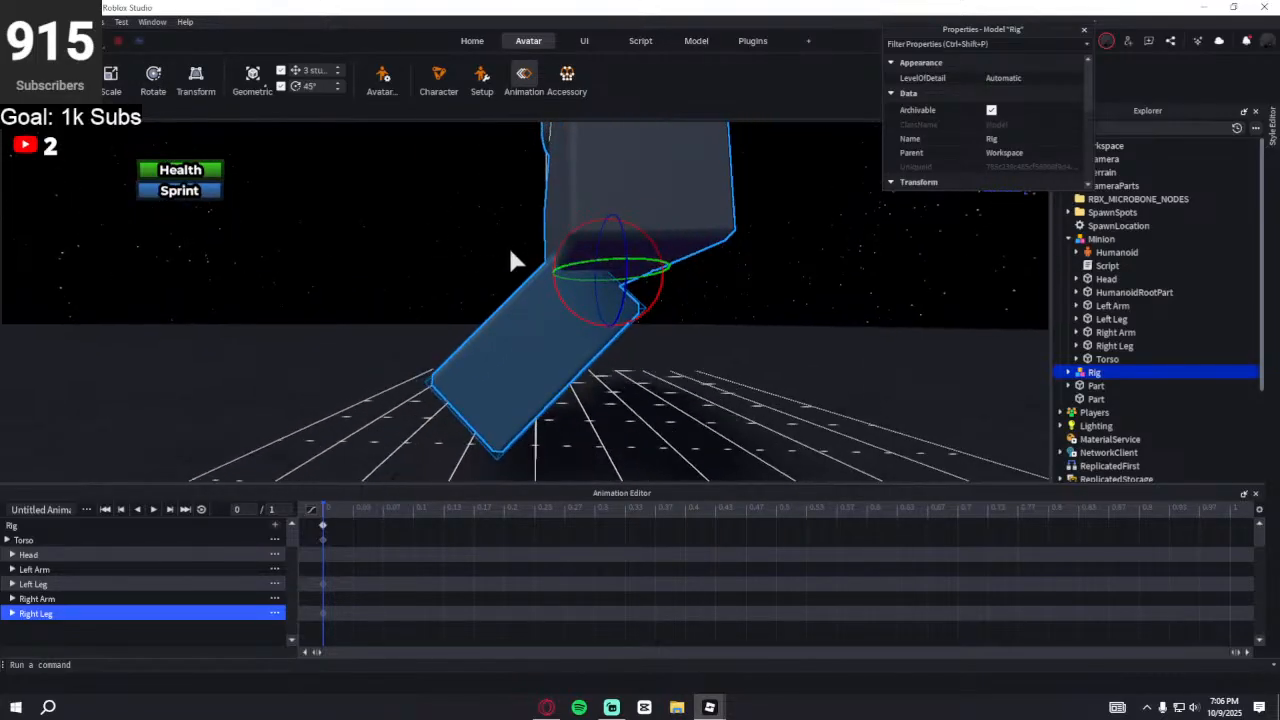
drag(562, 226, 523, 309)
key(r)
right_drag(484, 278, 484, 278)
drag(430, 268, 434, 203)
right_drag(436, 208, 436, 208)
- Reduce the left leg's backward tilt to about 20.6° at frame 0
click(393, 315)
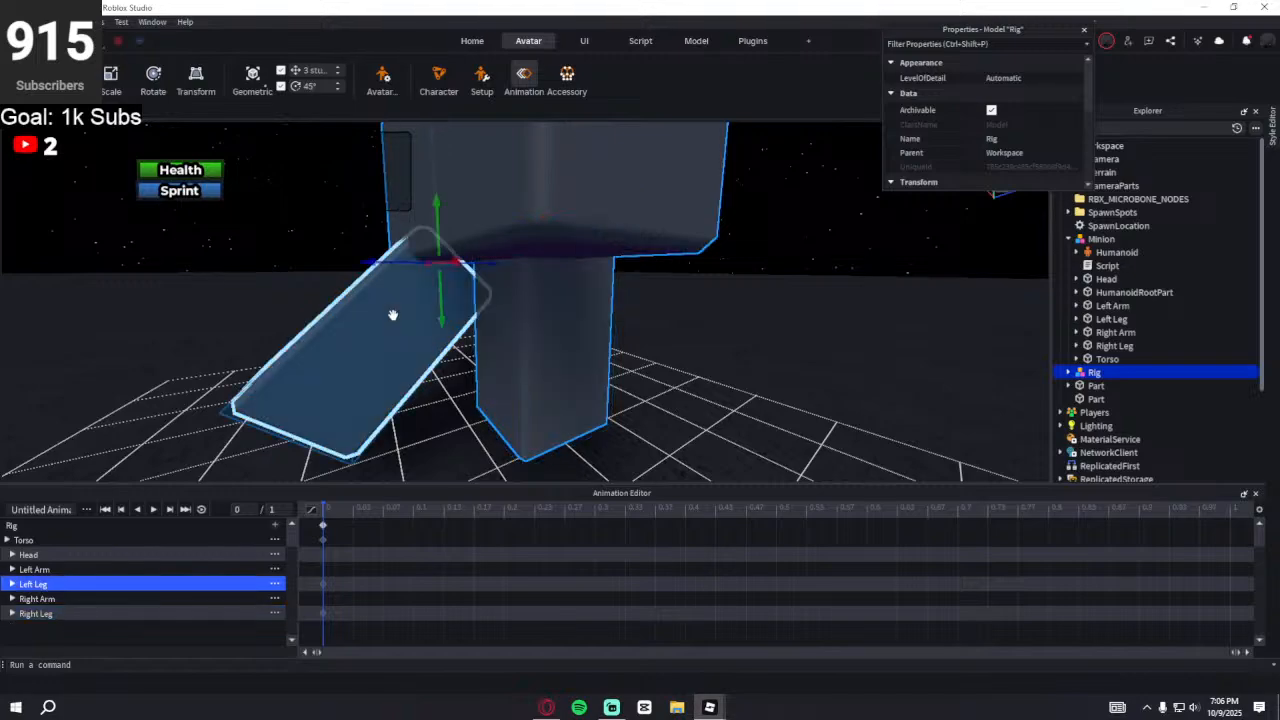
click(153, 78)
drag(376, 239, 361, 267)
right_drag(503, 305, 503, 306)
key(w)
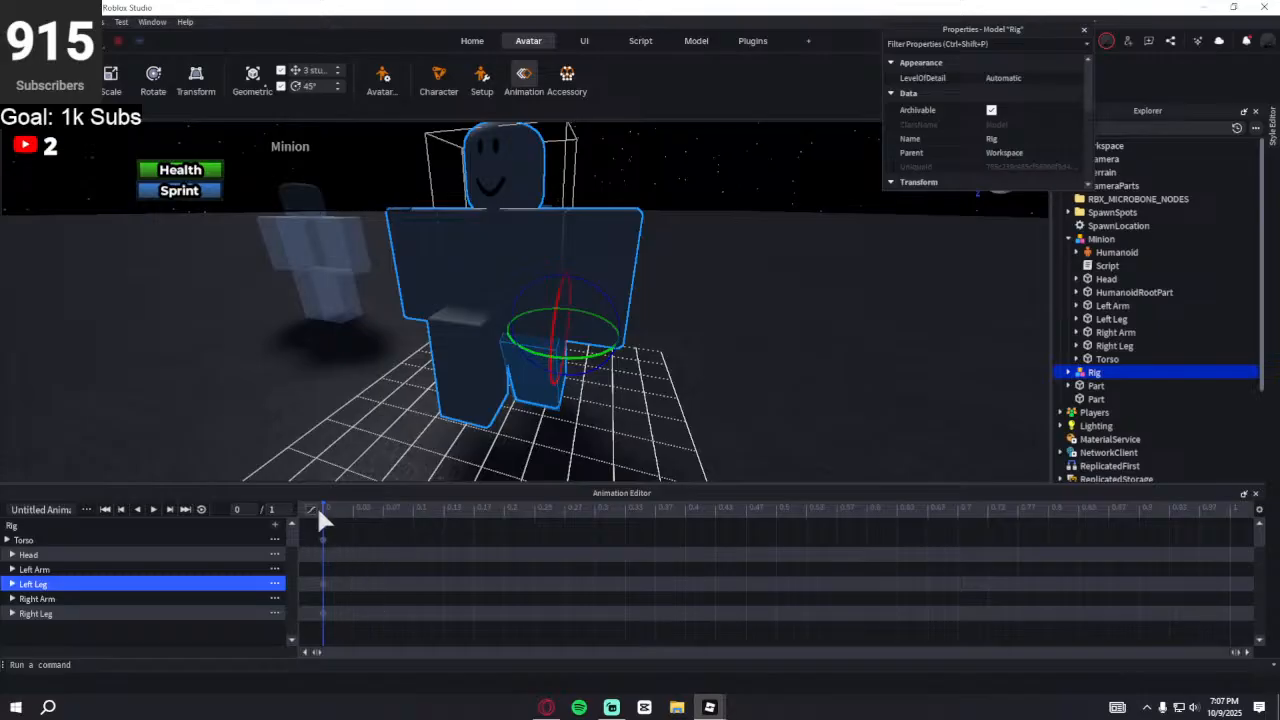
- Set the torso's Z position to 0 at 0.3 s on the timeline
drag(320, 510, 354, 512)
drag(484, 517, 593, 506)
click(505, 275)
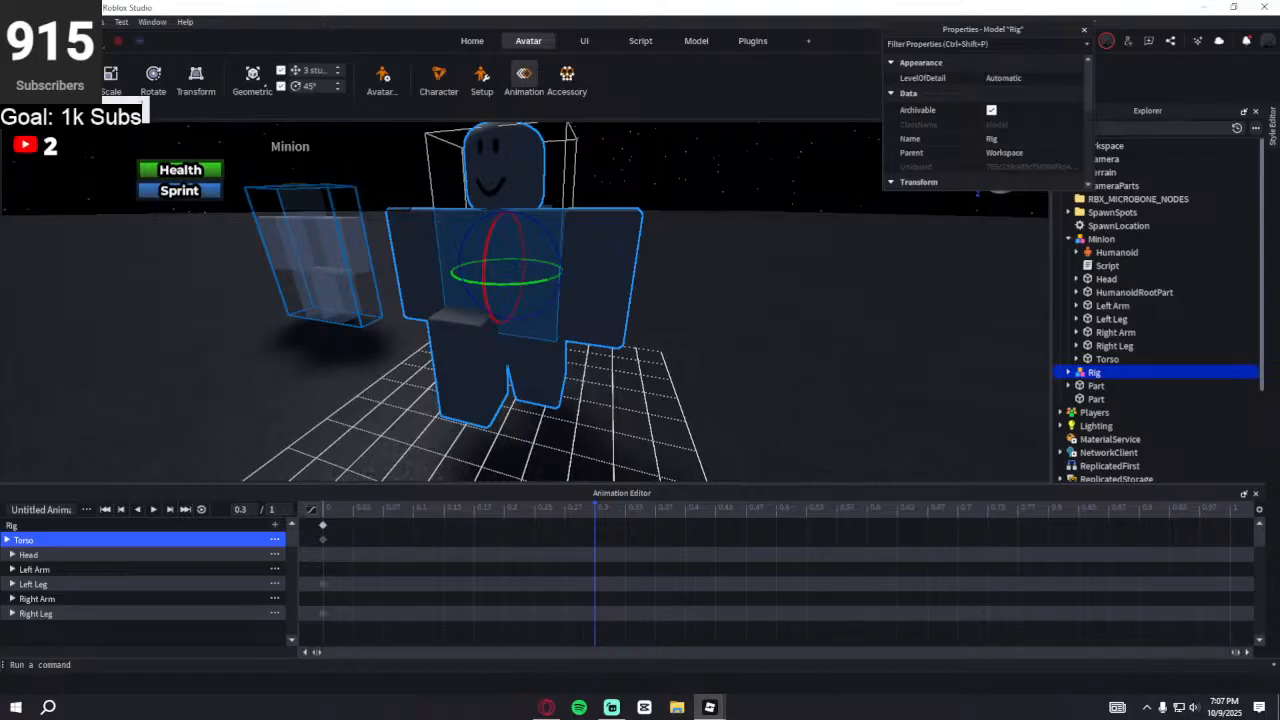
click(7, 540)
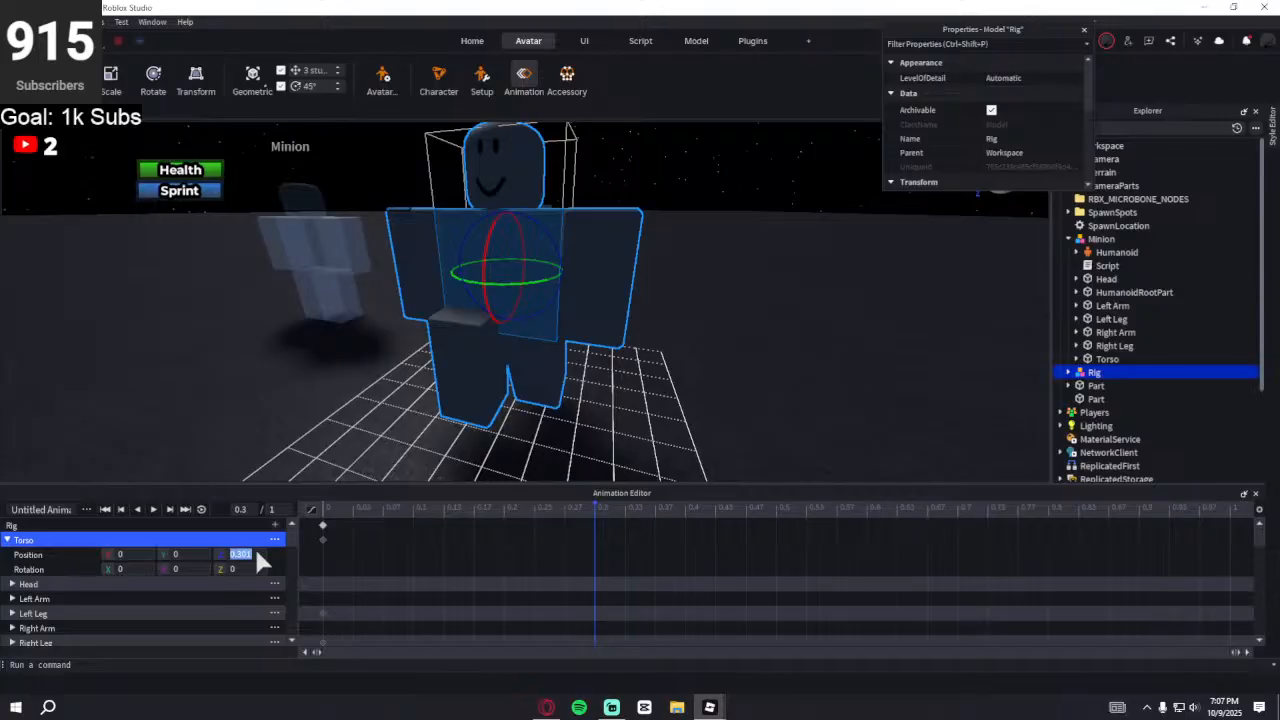
text(0)
key(Return)
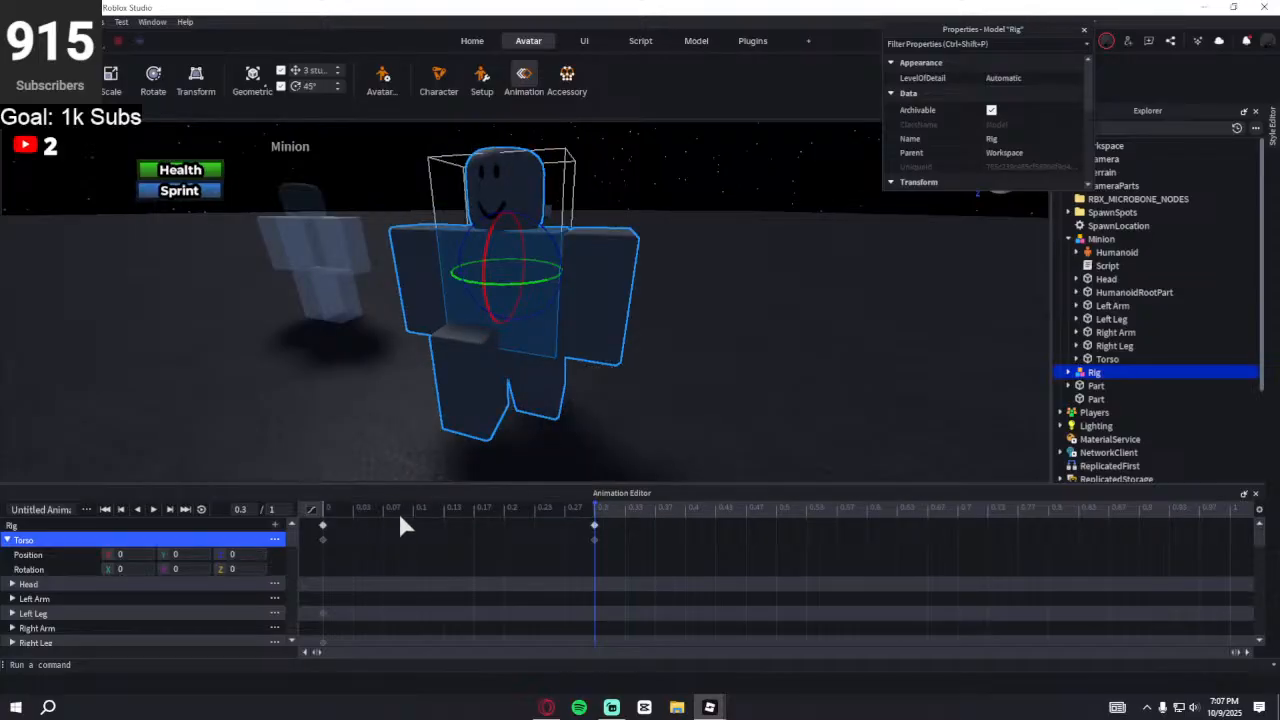
- Enable looping for the animation, preview the torso's motion and return to 0.3 s
click(201, 510)
key(space)
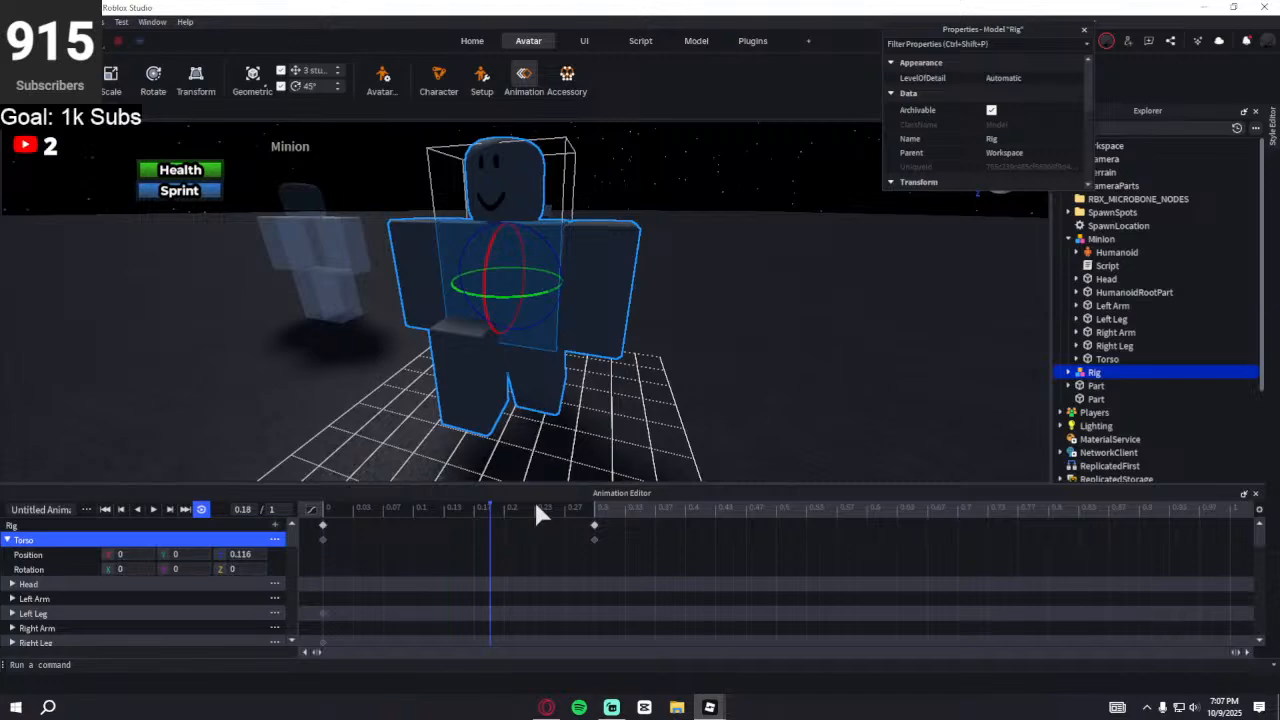
click(609, 510)
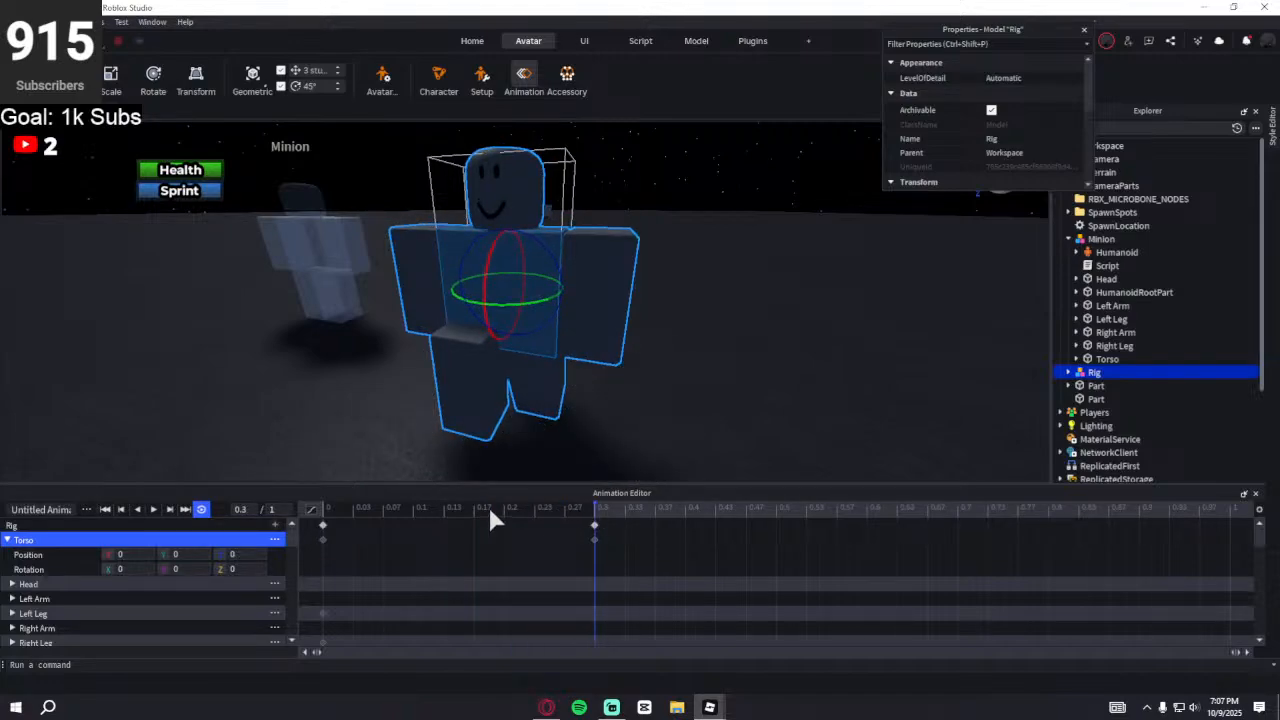
- Lower the right leg to a Y position of -0.1 at 0.3 s
click(460, 404)
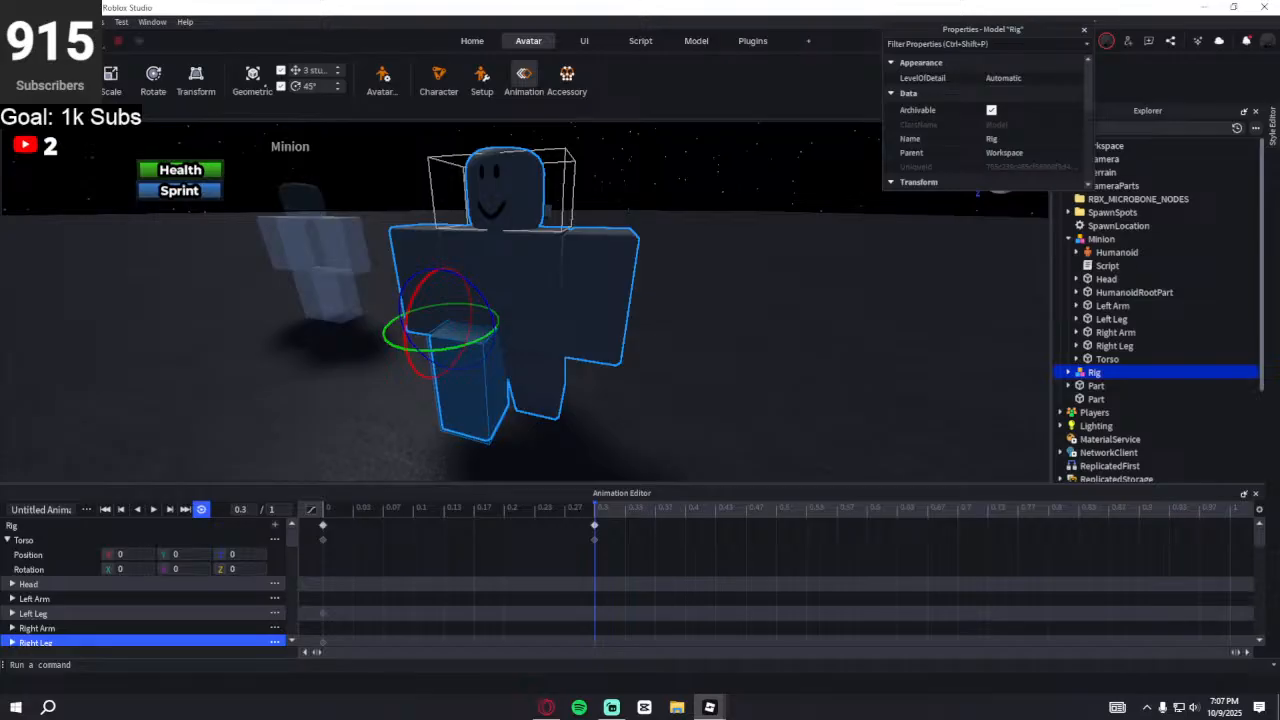
key(r)
right_drag(546, 428, 546, 428)
key(w)
key(s)
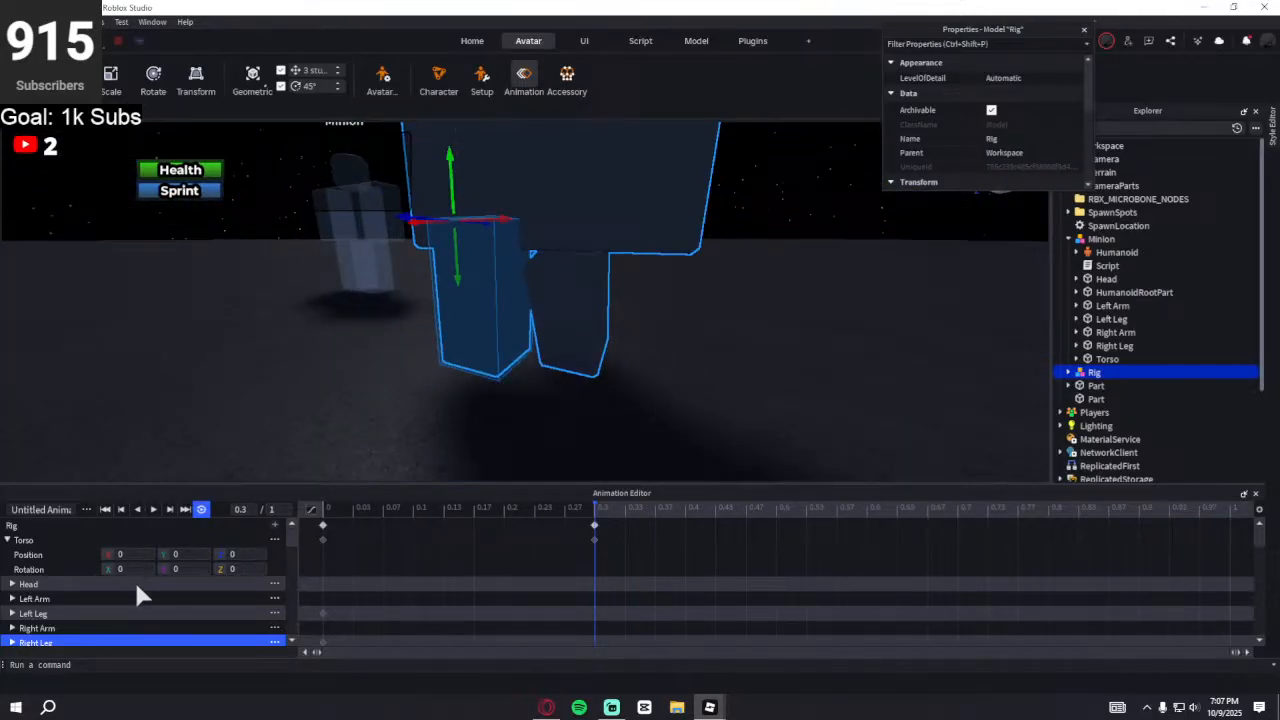
scroll(137, 586, down, 1)
click(12, 599)
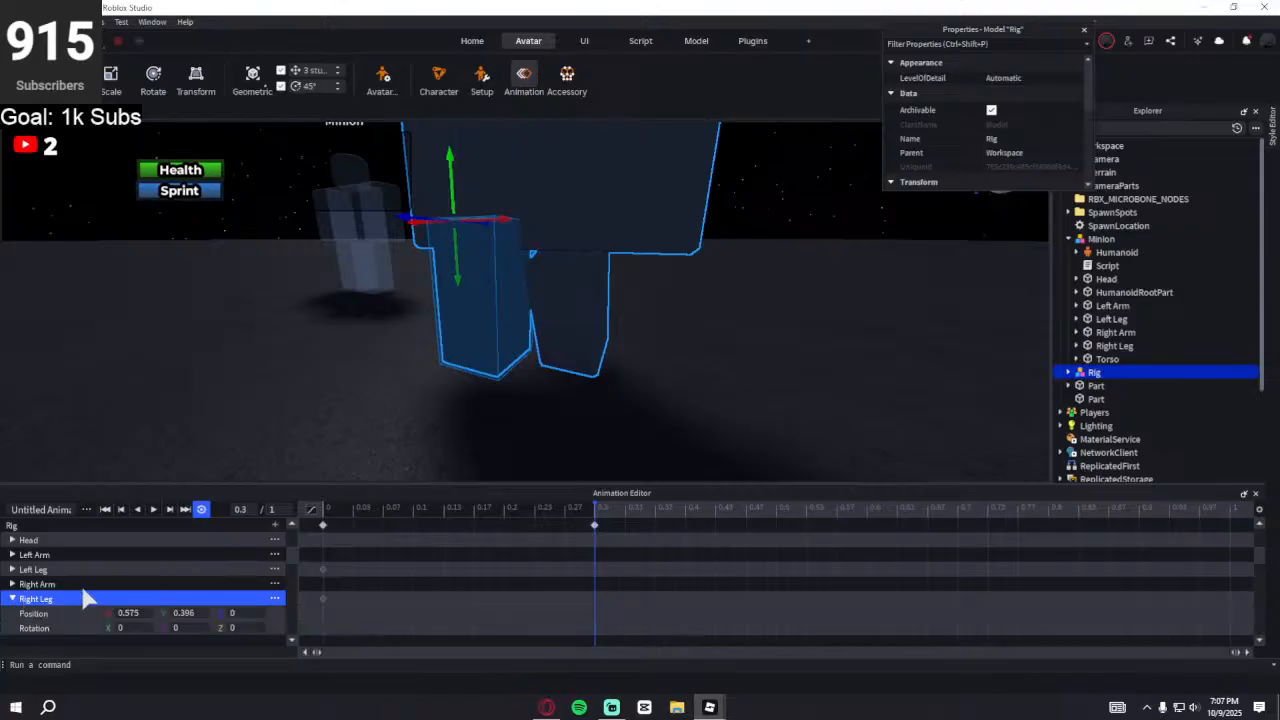
drag(457, 280, 460, 307)
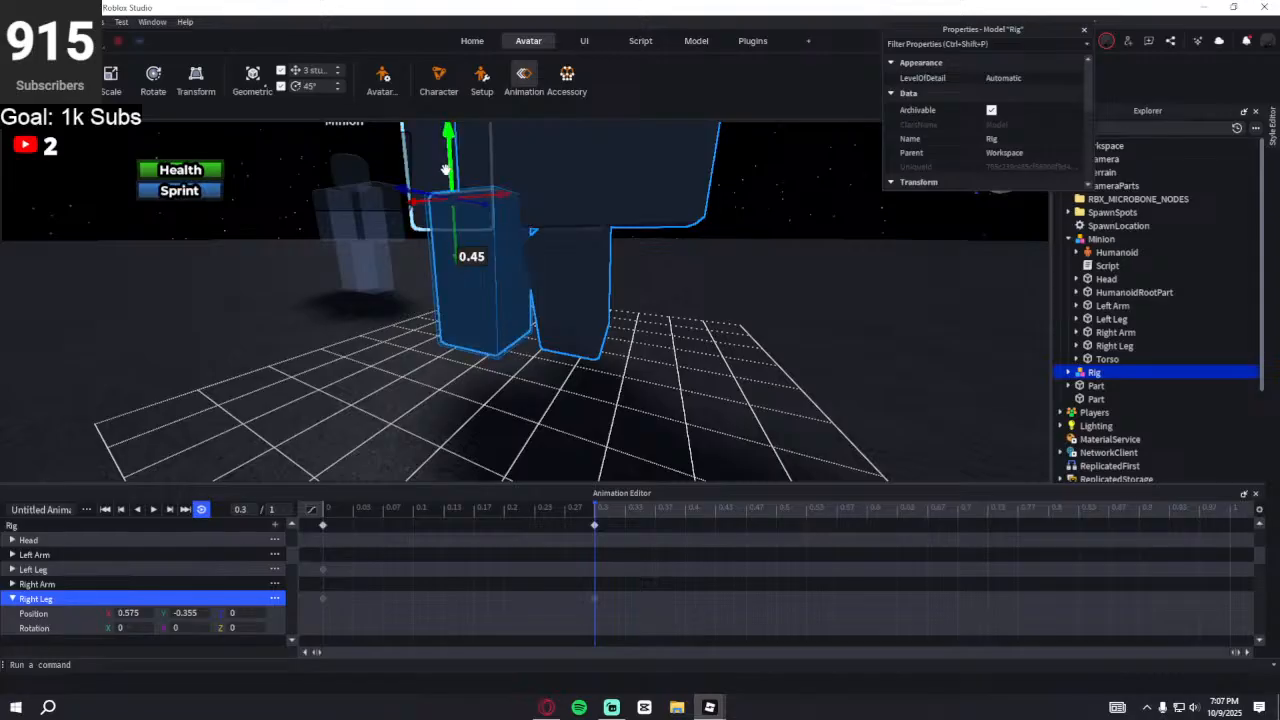
drag(447, 131, 449, 168)
- Play and scrub through the loop to check the right leg's motion against the torso
key(space)
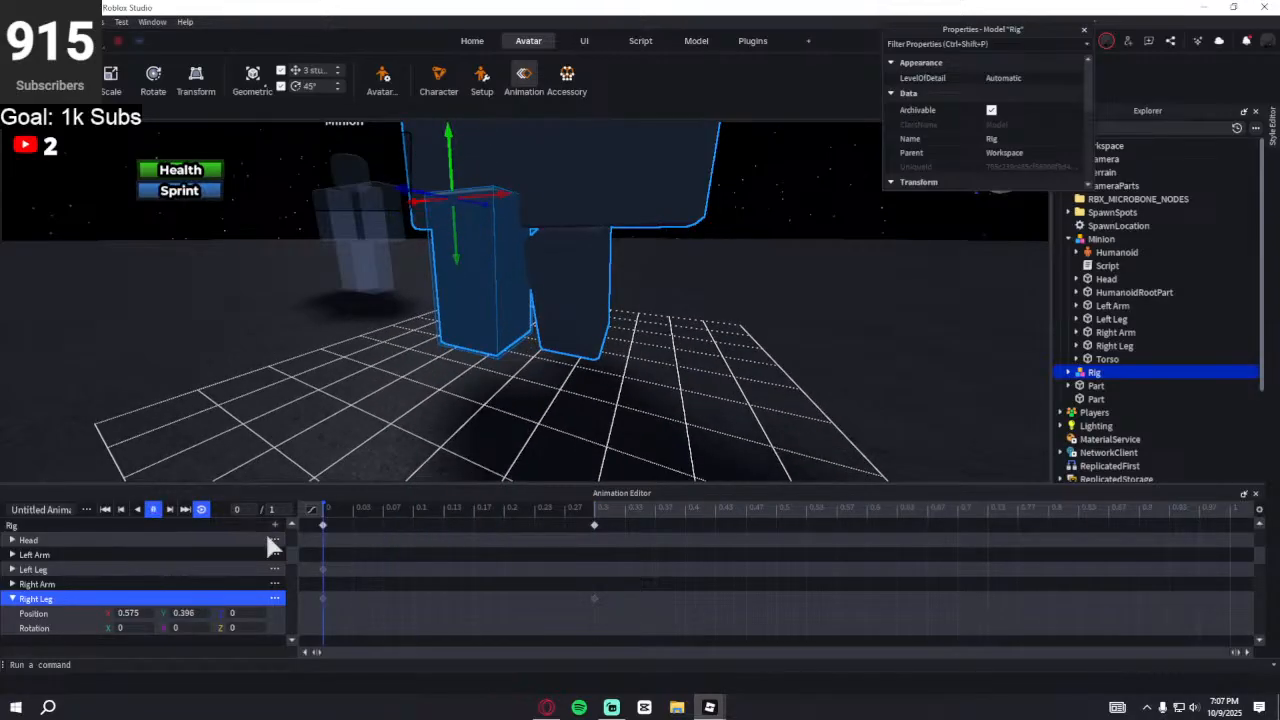
mouse_move(582, 501)
mouse_down()
mouse_move(552, 497)
mouse_move(591, 501)
mouse_up()
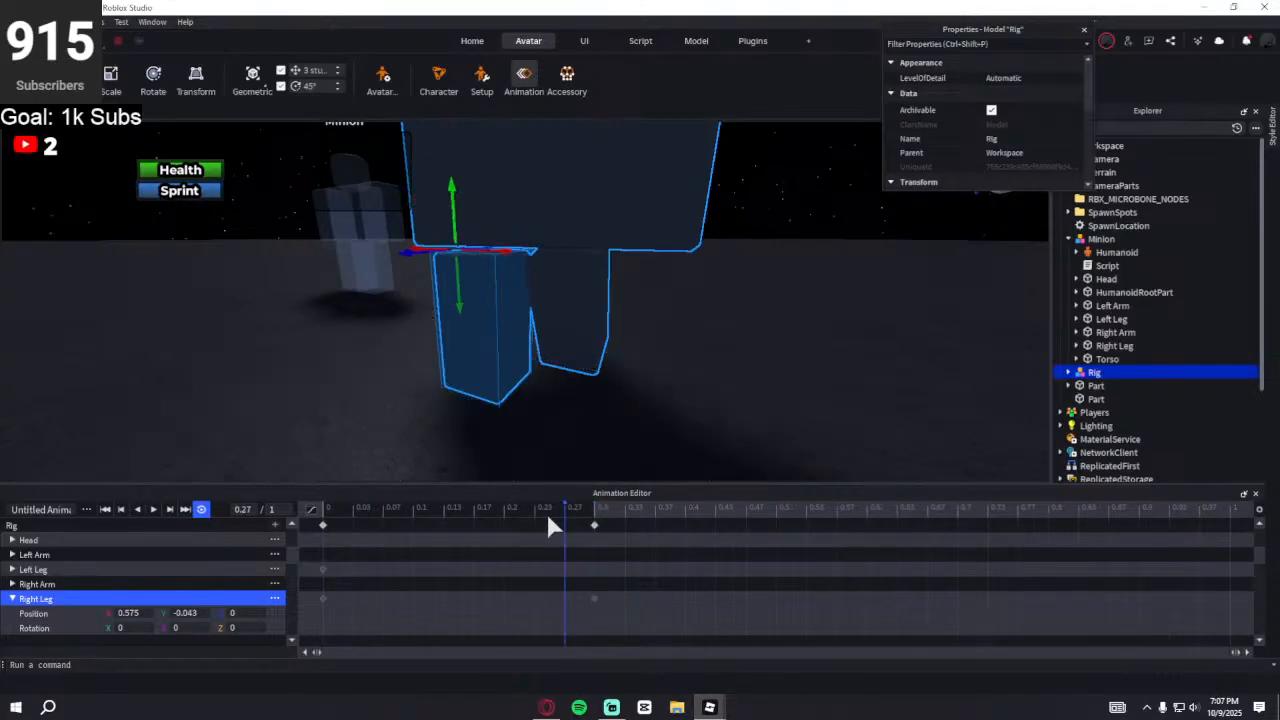
drag(567, 516, 579, 548)
drag(370, 528, 596, 536)
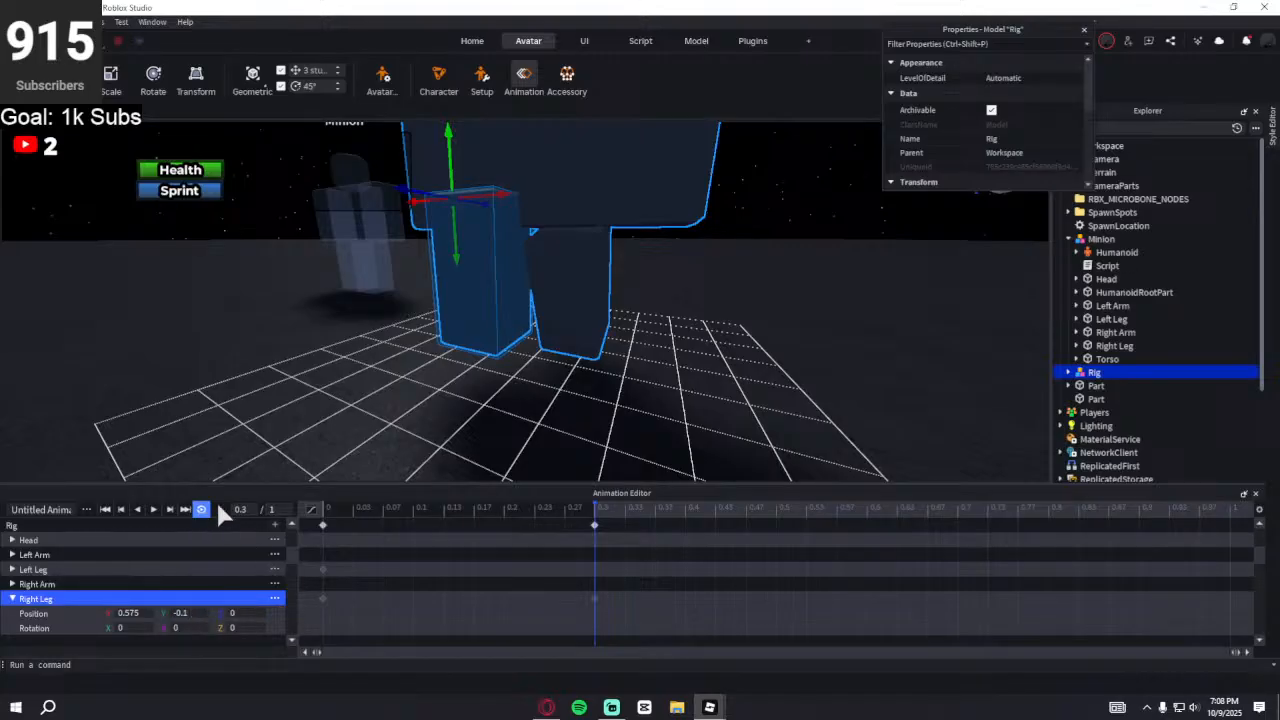
key(space)
right_drag(480, 383, 480, 383)
scroll(480, 383, up, 3)
scroll(480, 383, down, 3)
key(space)
- Set the left leg's Y position to -0.1 at 0.15 s
click(607, 389)
click(13, 570)
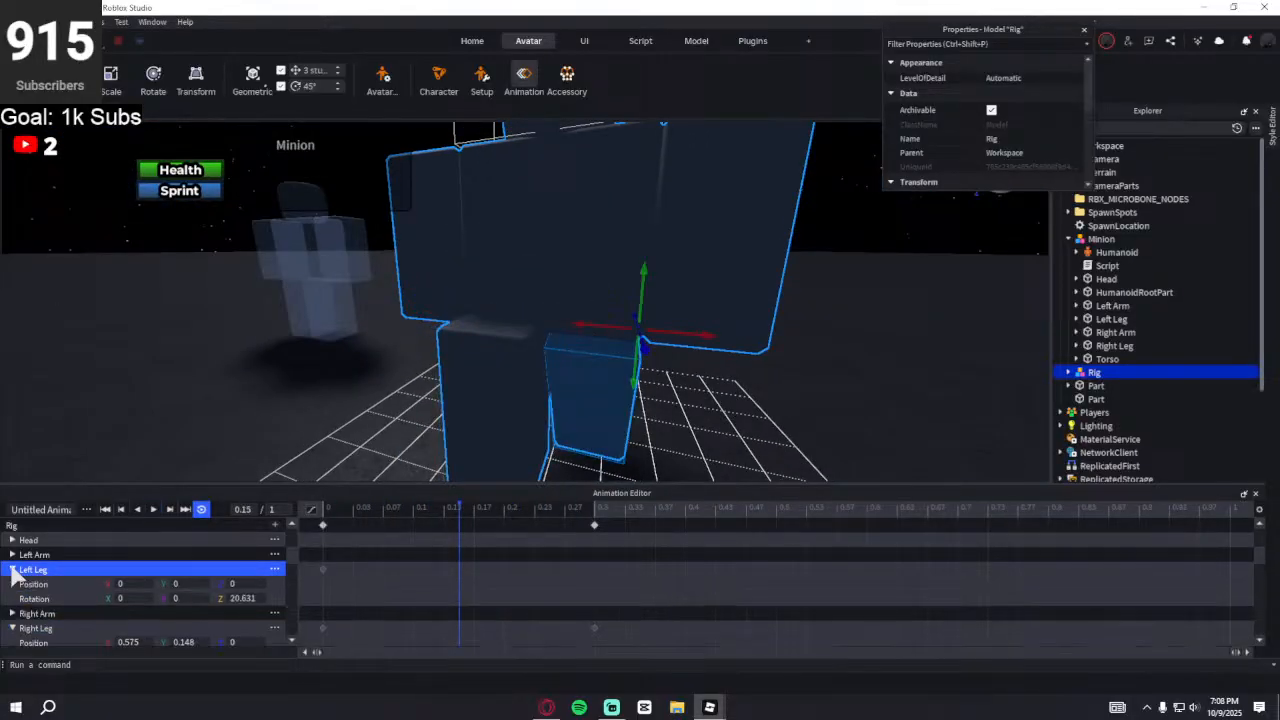
right_drag(525, 472, 527, 479)
scroll(525, 472, down, 3)
scroll(525, 472, up, 2)
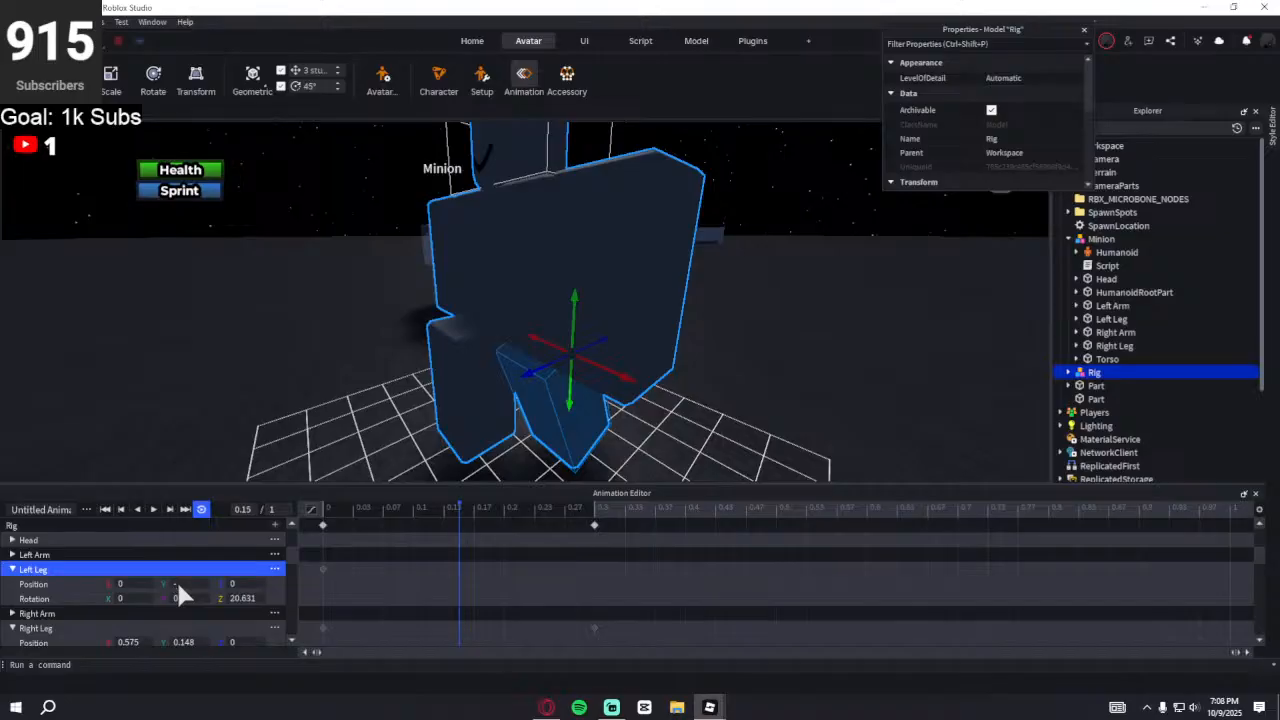
key(Return)
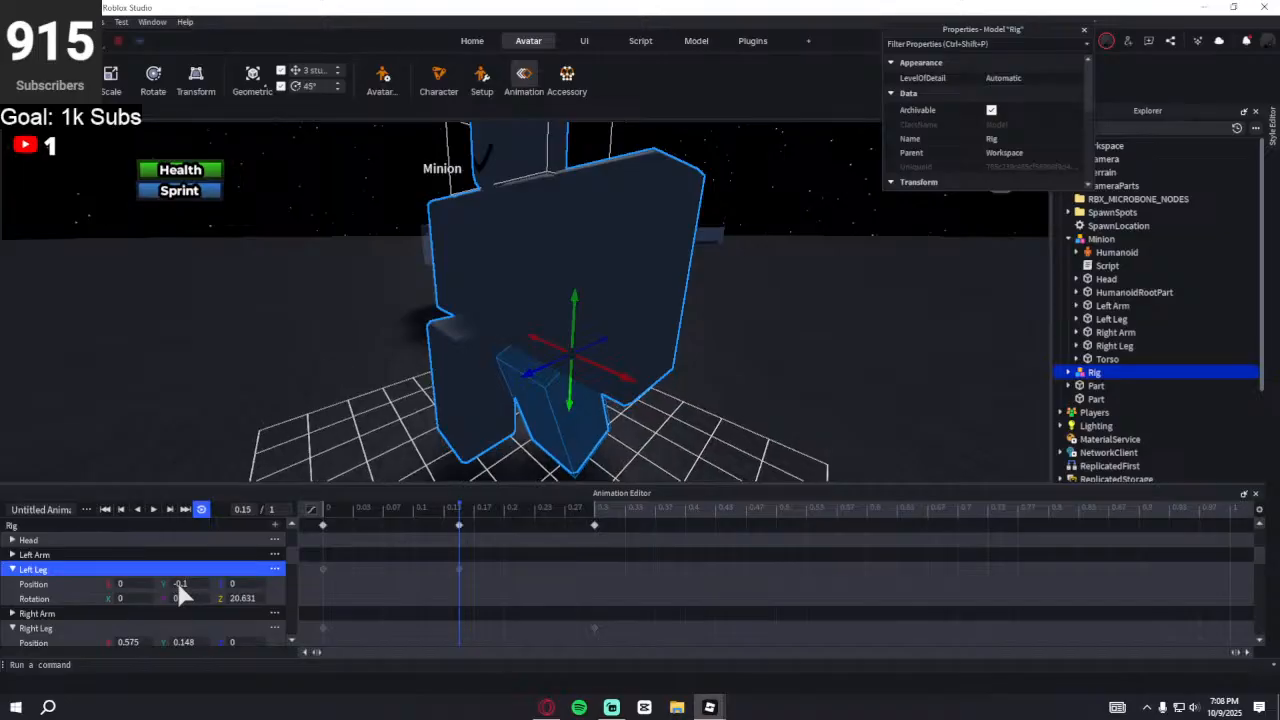
- Delete the left leg's keyframe at 0.15 s
drag(470, 592, 433, 530)
right_click(456, 542)
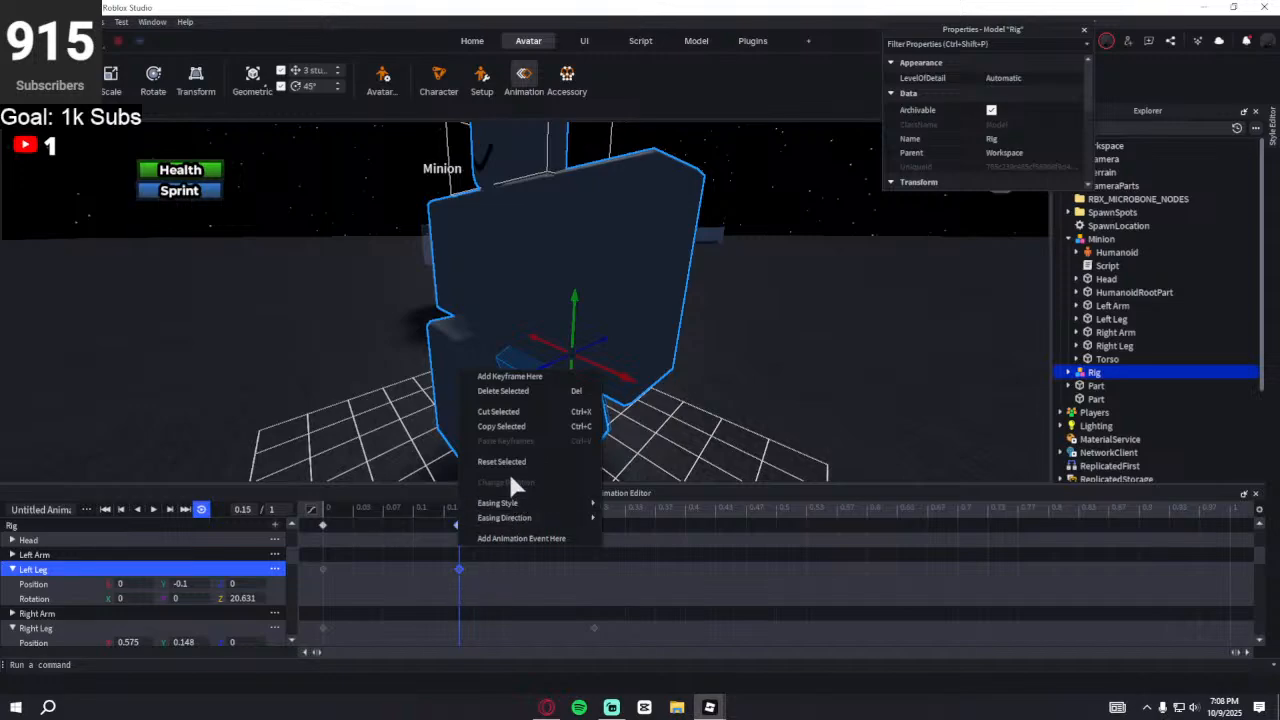
click(508, 390)
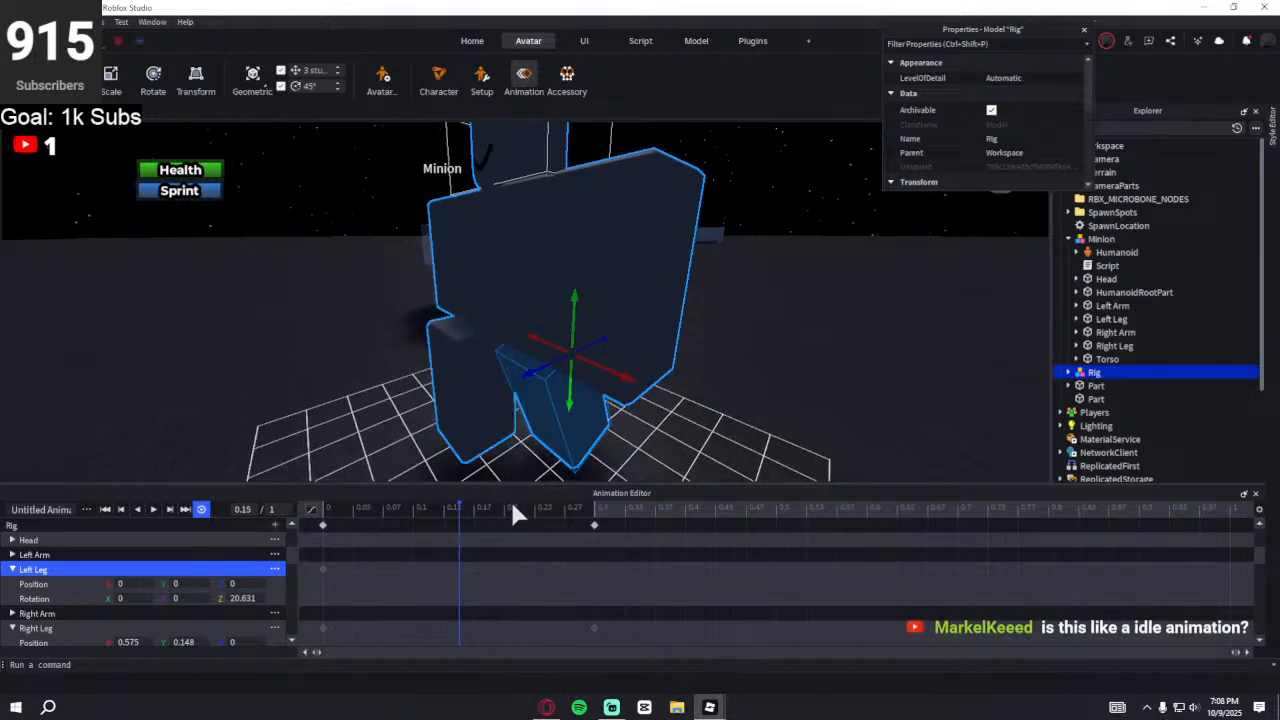
- Set the left leg's Y position to -0.1 at 0.33 s and preview the loop
click(632, 506)
scroll(612, 425, down, 5)
right_drag(612, 425, 613, 426)
scroll(612, 425, up, 5)
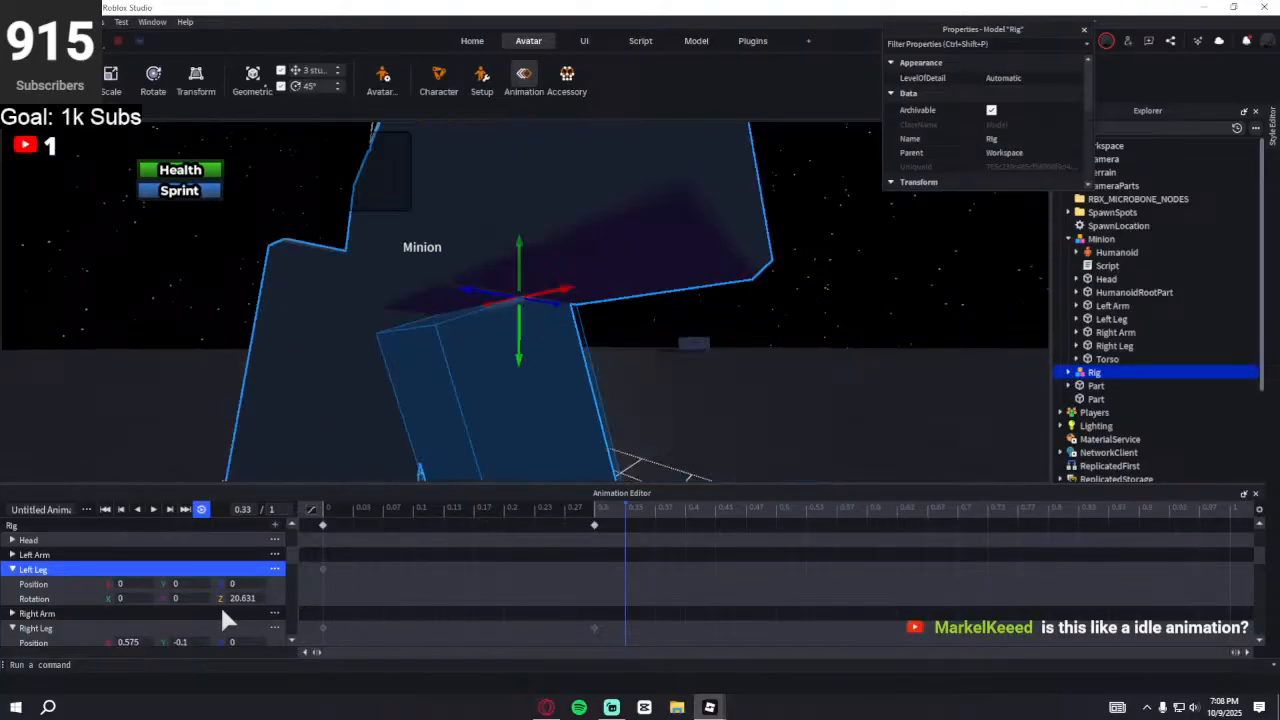
key(s)
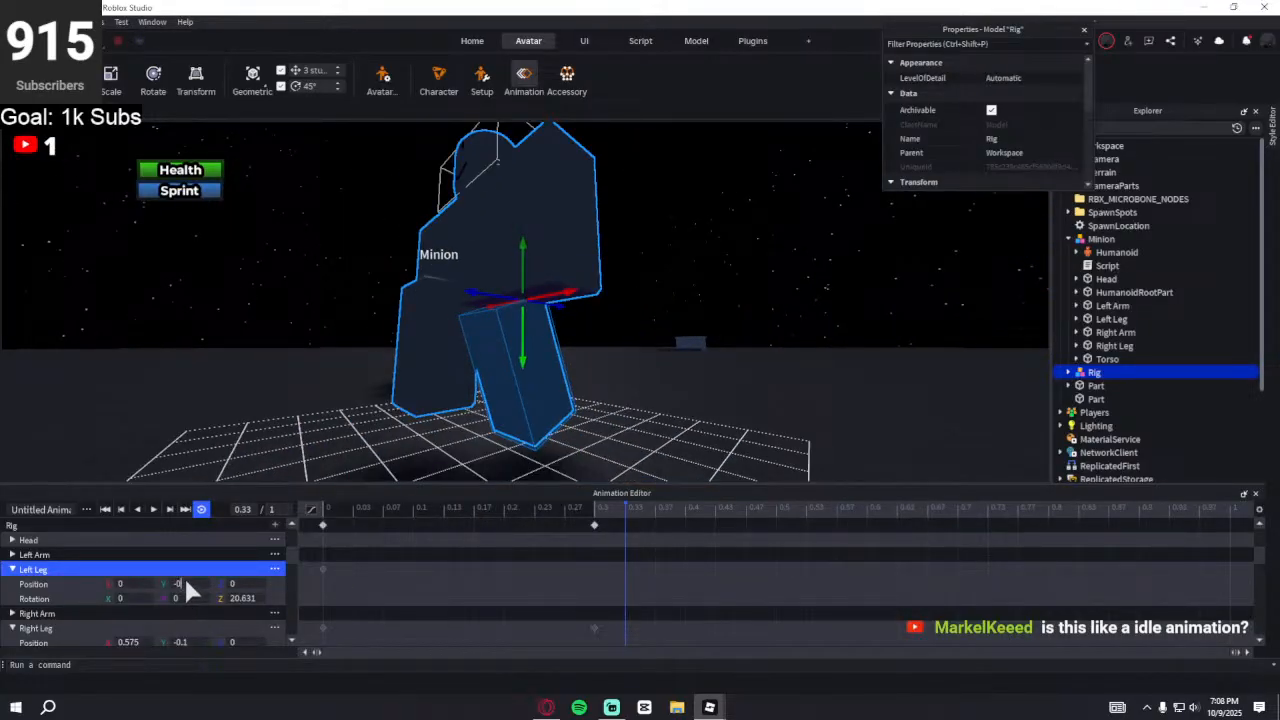
key(Return)
key(space)
key(space)
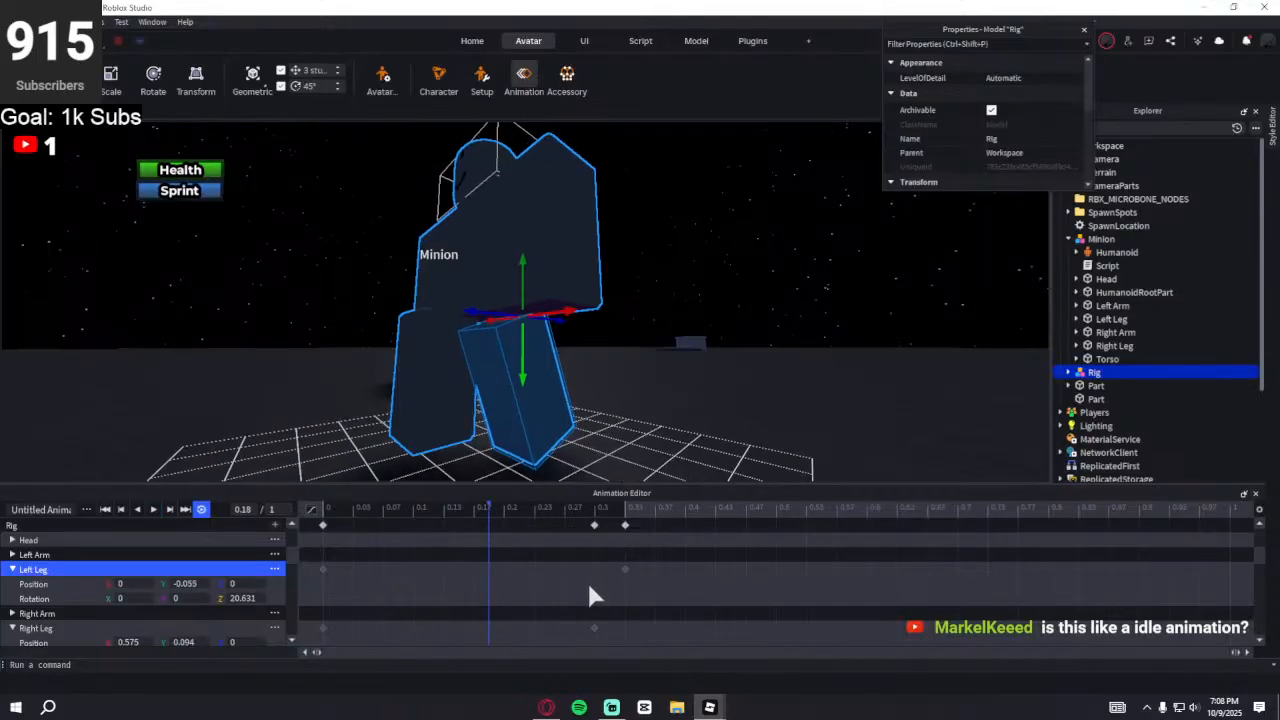
- Cut the left leg's 0.33 s keyframe and set its Y position to -0.1 at 0.3 s instead
right_click(624, 529)
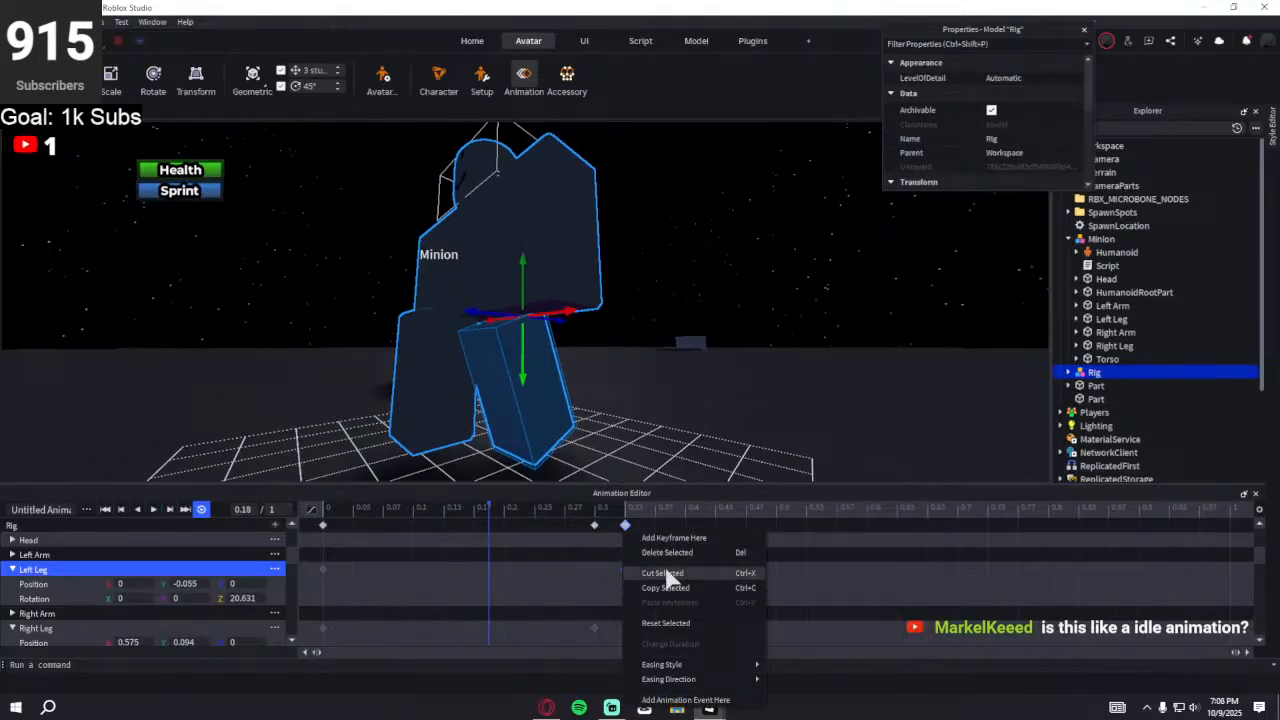
click(664, 574)
click(596, 510)
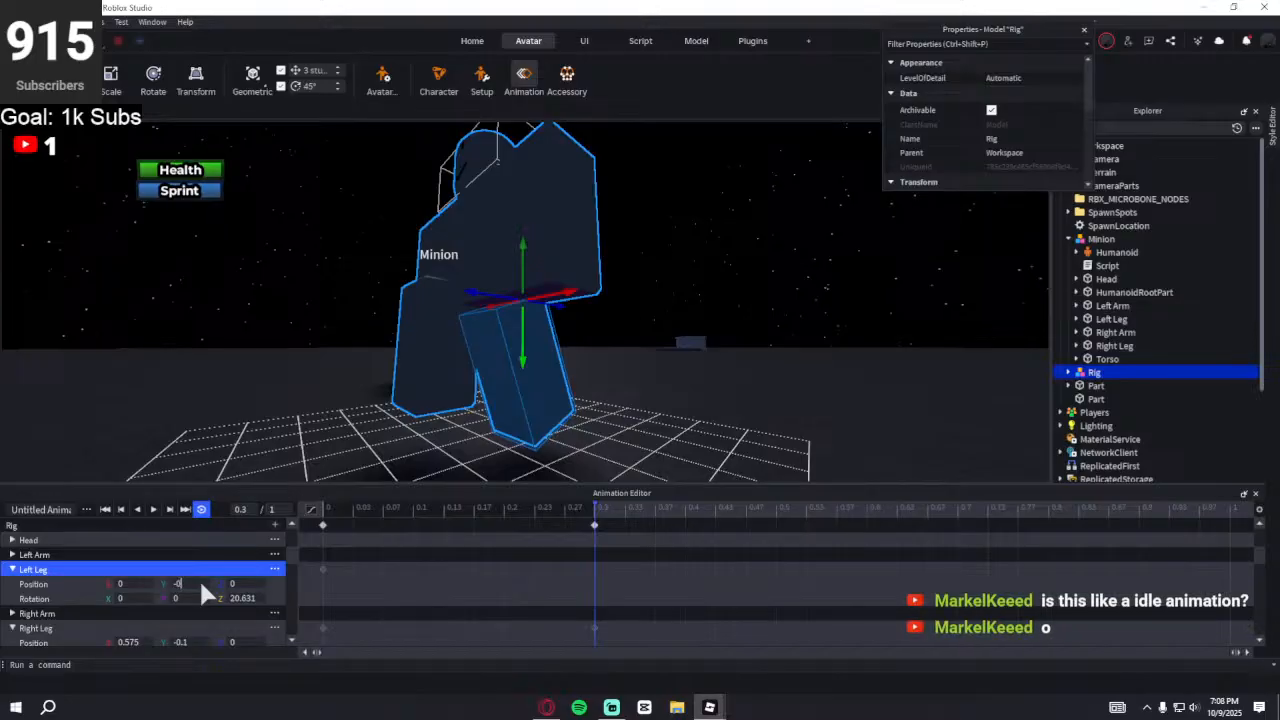
key(Return)
key(space)
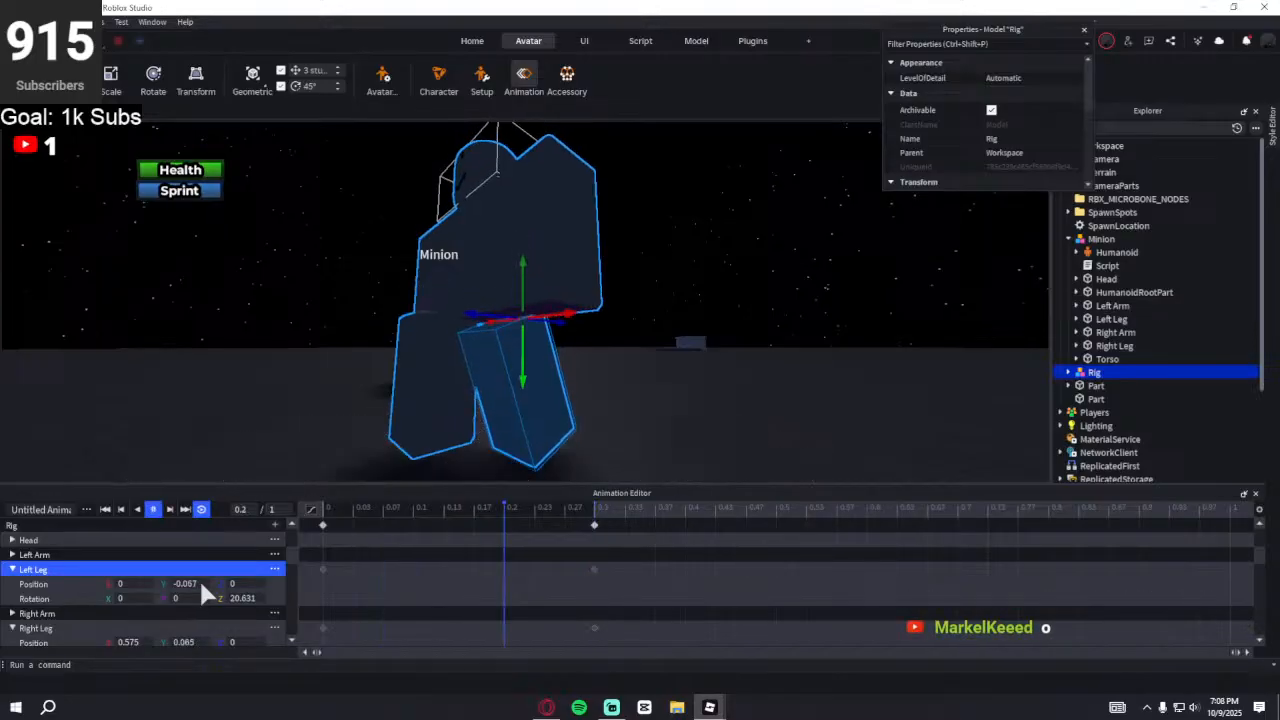
- Set the left leg's Y position to -0.5 at 0.3 s and preview the loop
right_drag(533, 392, 536, 392)
drag(333, 505, 597, 520)
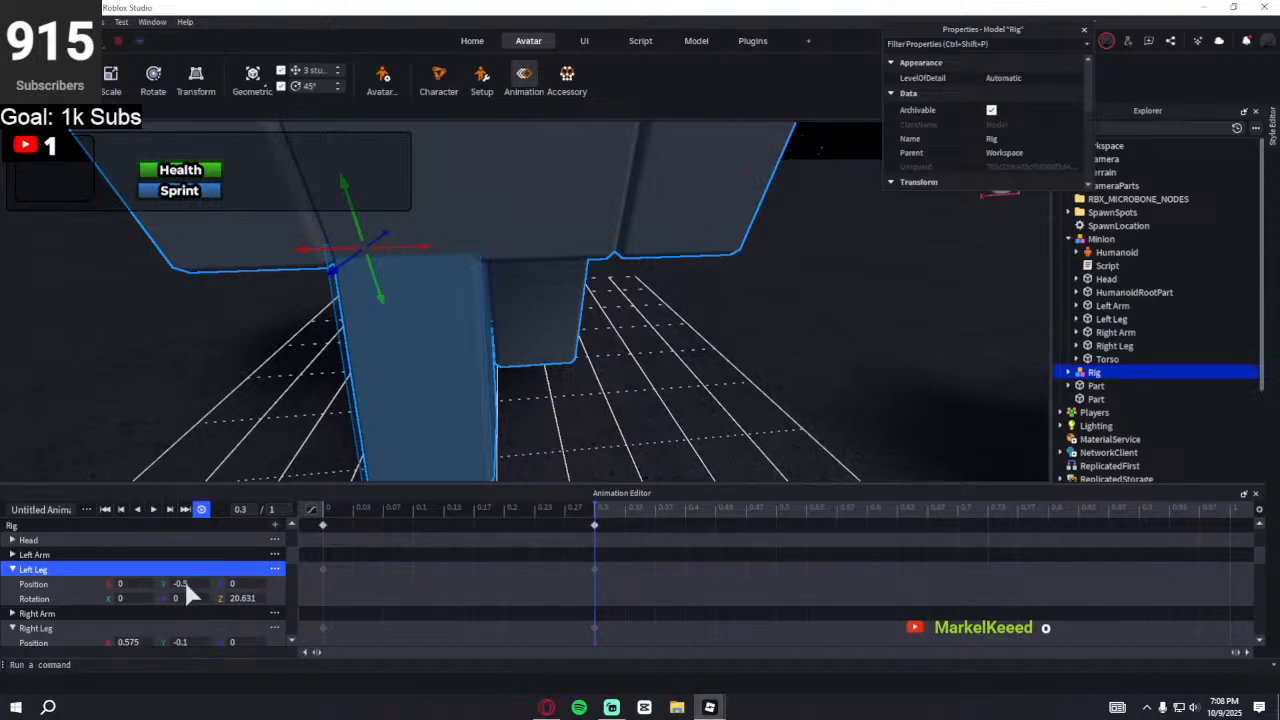
drag(388, 507, 318, 512)
key(space)
right_drag(517, 320, 517, 319)
key(space)
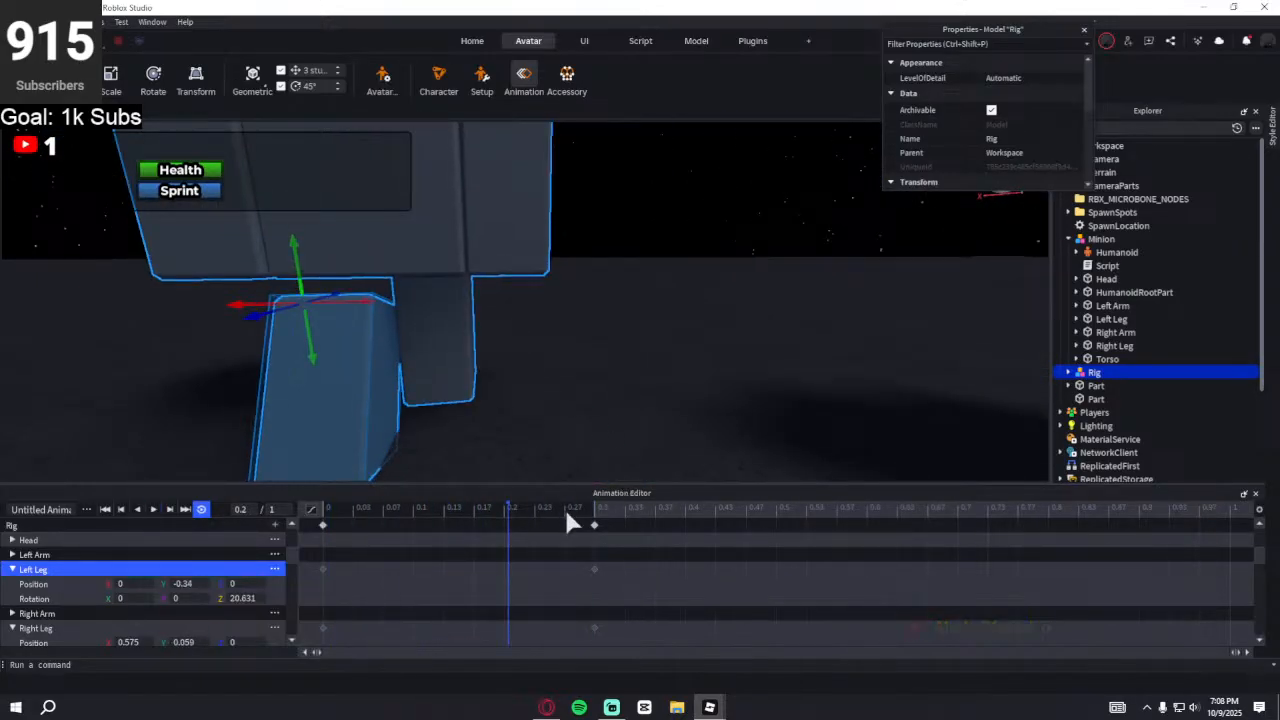
- Try a new left leg Y position at 0.37 s, preview it and cut that keyframe
drag(612, 509, 655, 509)
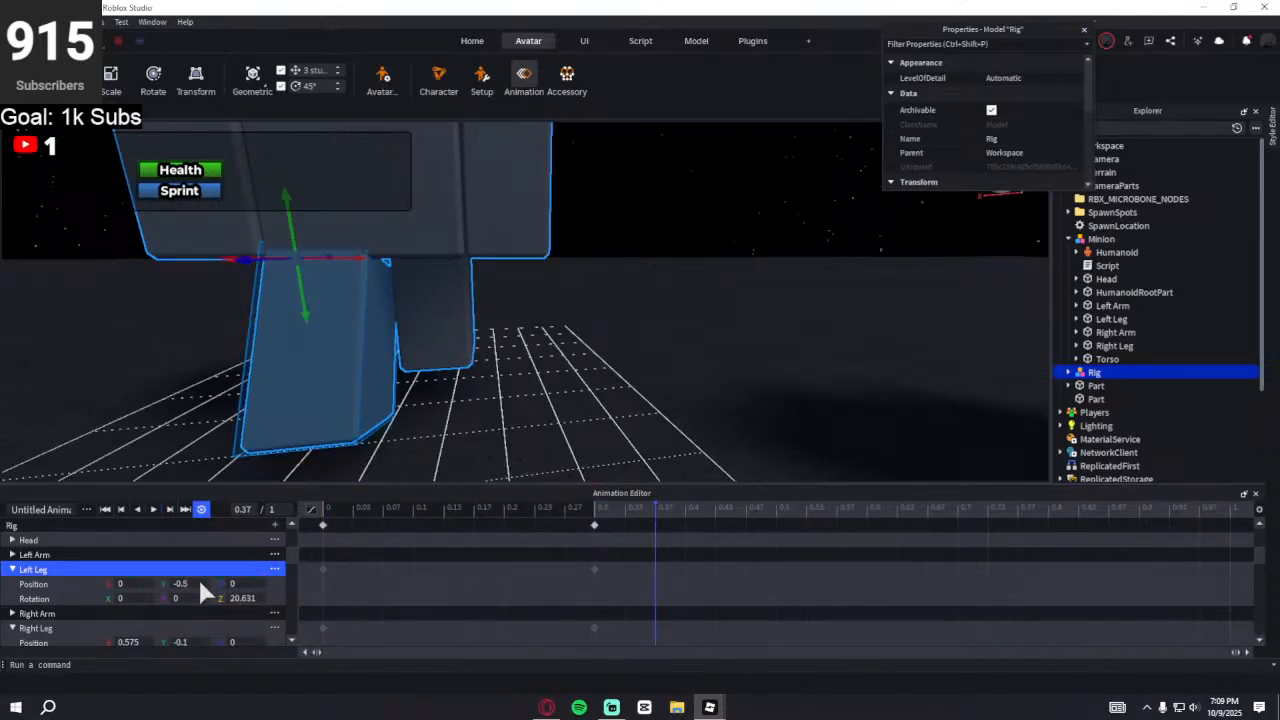
key(Return)
key(space)
key(space)
right_click(654, 548)
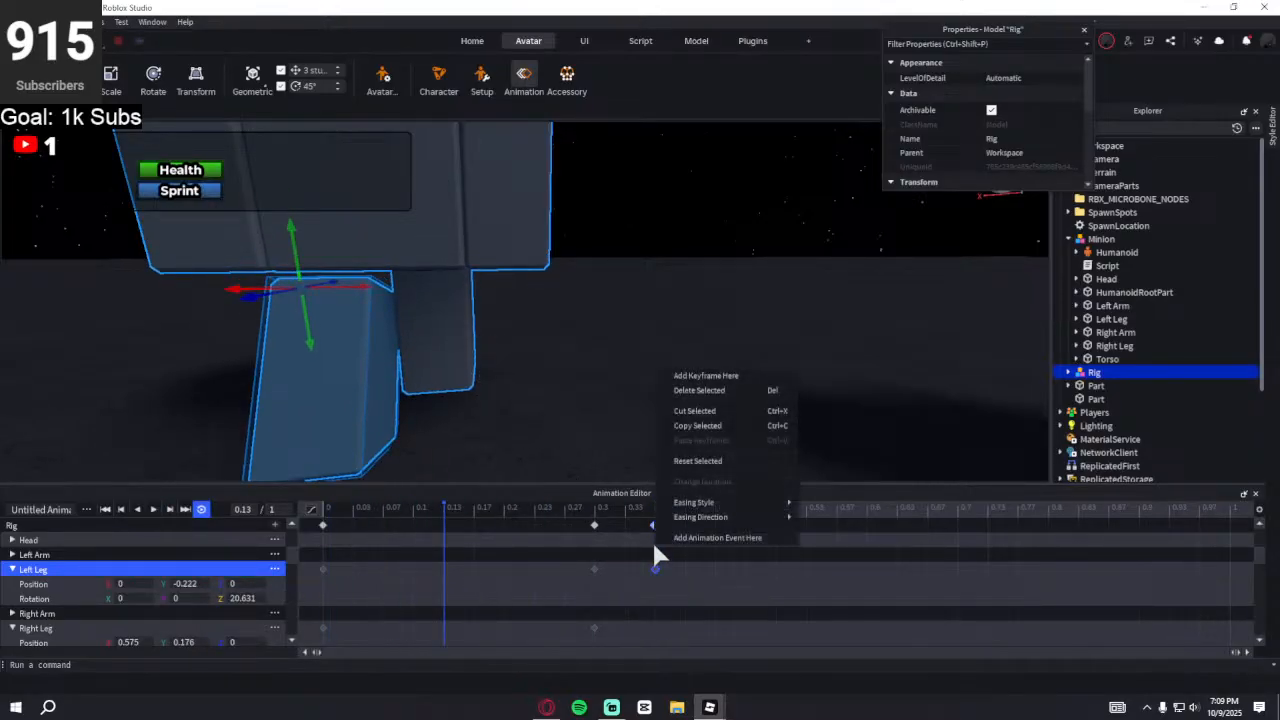
click(694, 405)
- Reduce the left leg's downward Y offset at 0.3 s and play back the loop
click(626, 508)
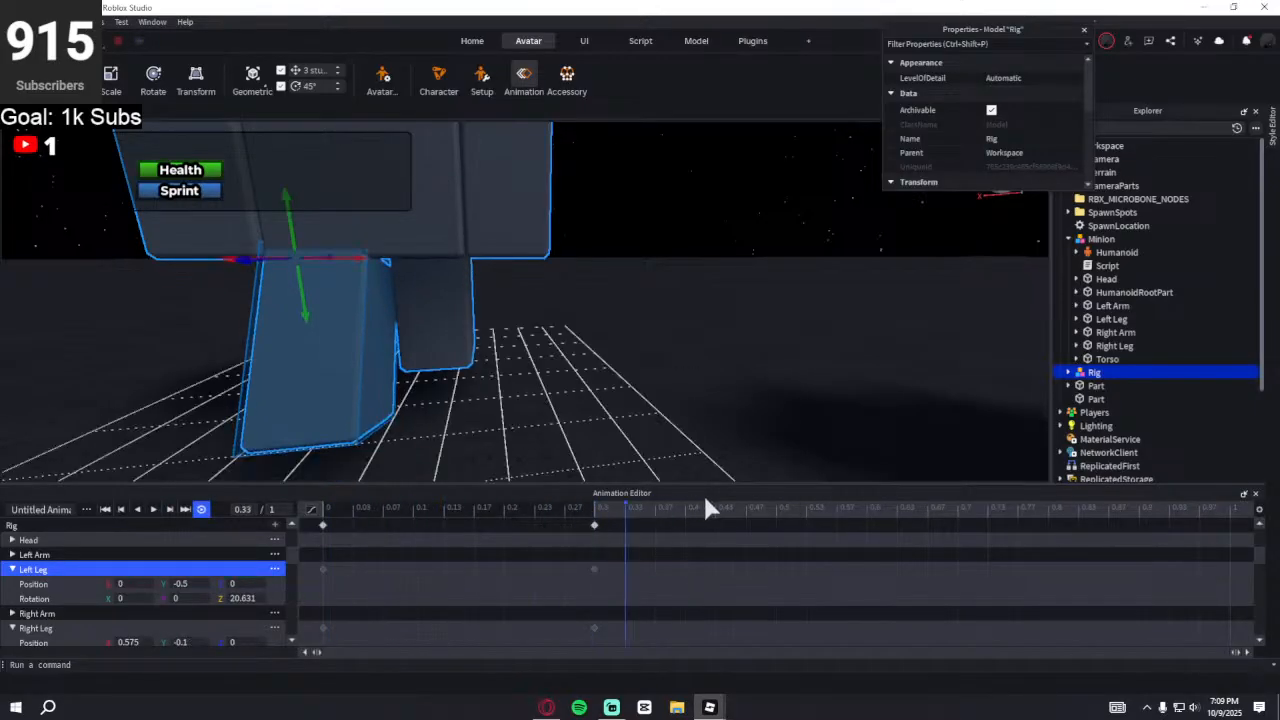
click(591, 507)
key(space)
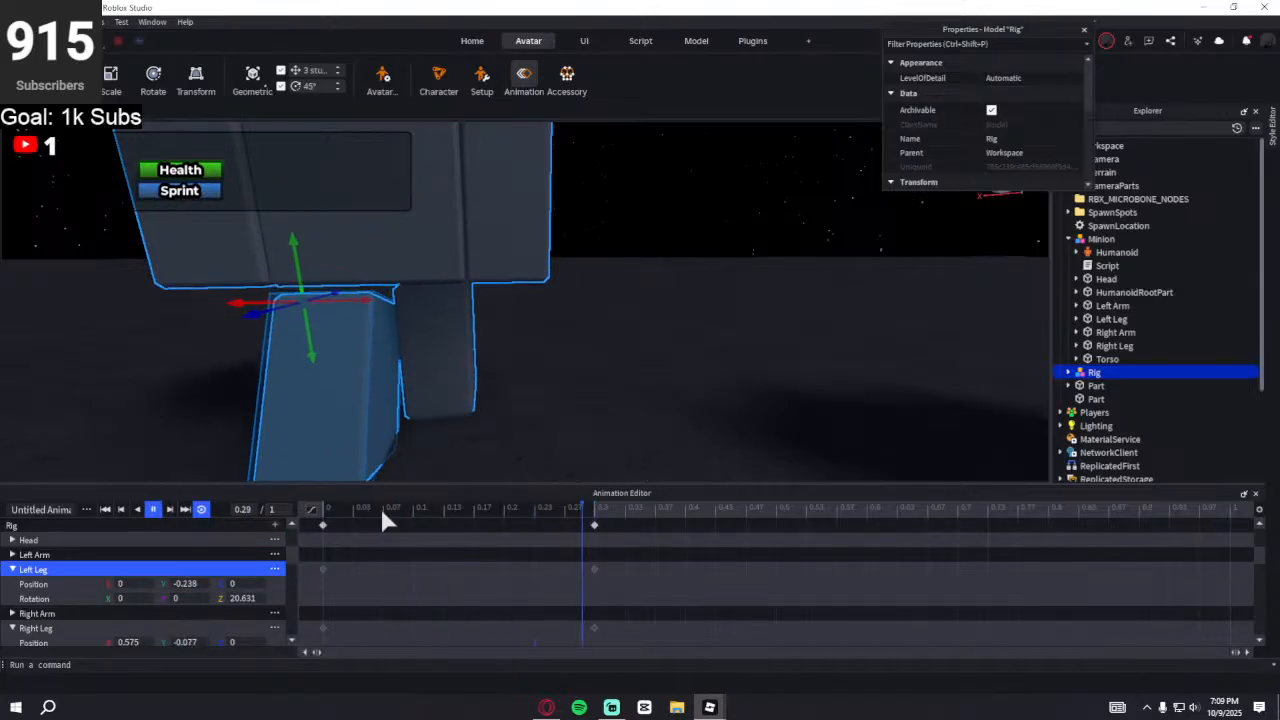
- Copy all keyframes at 0 s, paste them at 0.6 s and play back the loop
right_drag(505, 413, 505, 414)
key(space)
click(334, 513)
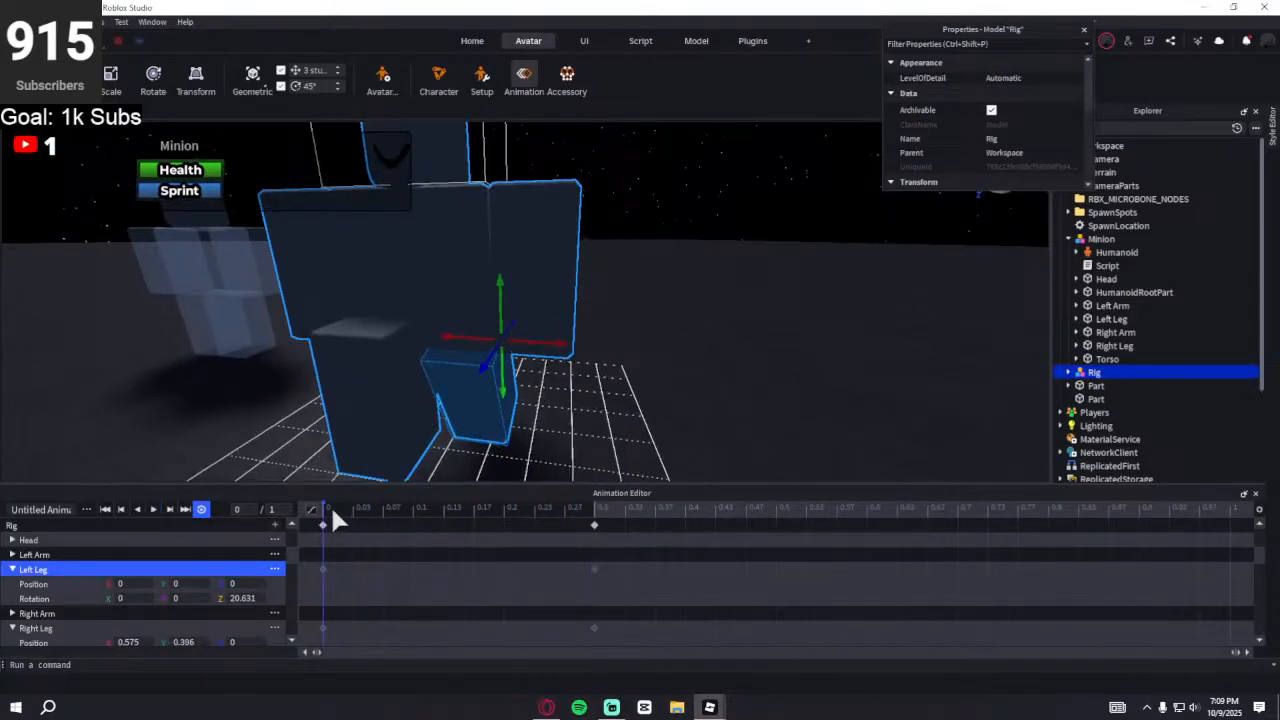
right_click(324, 545)
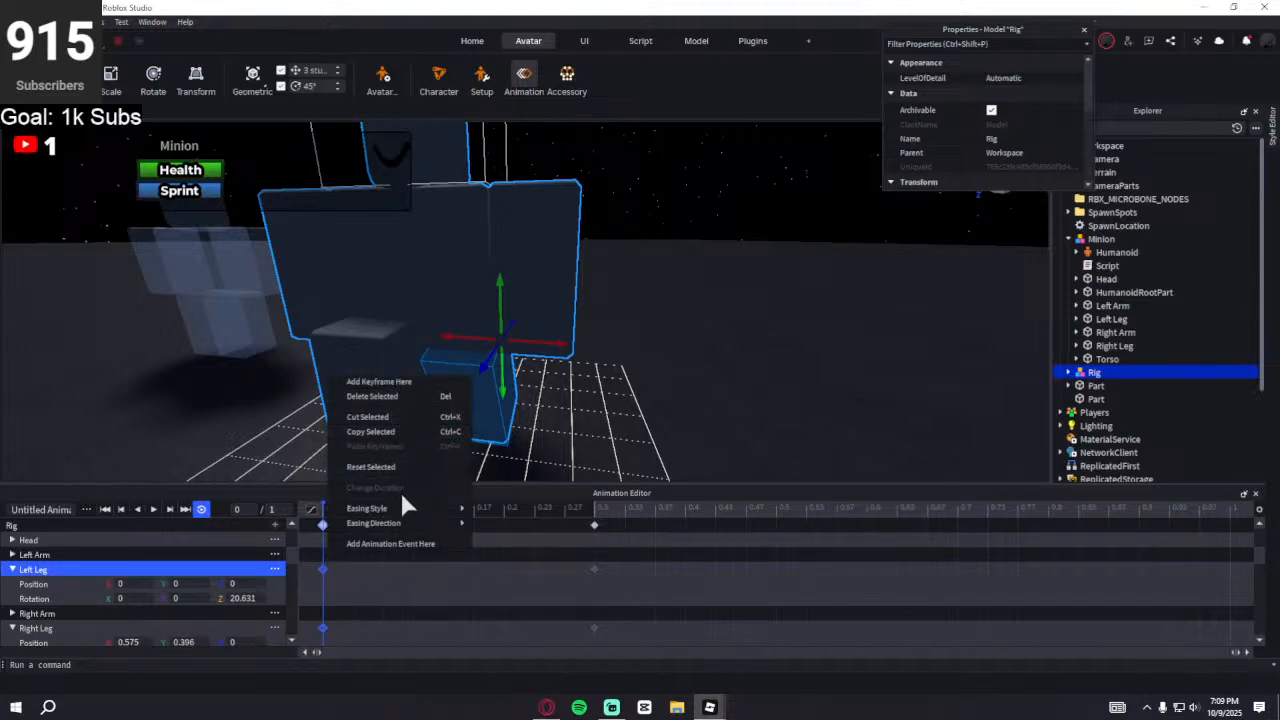
click(370, 431)
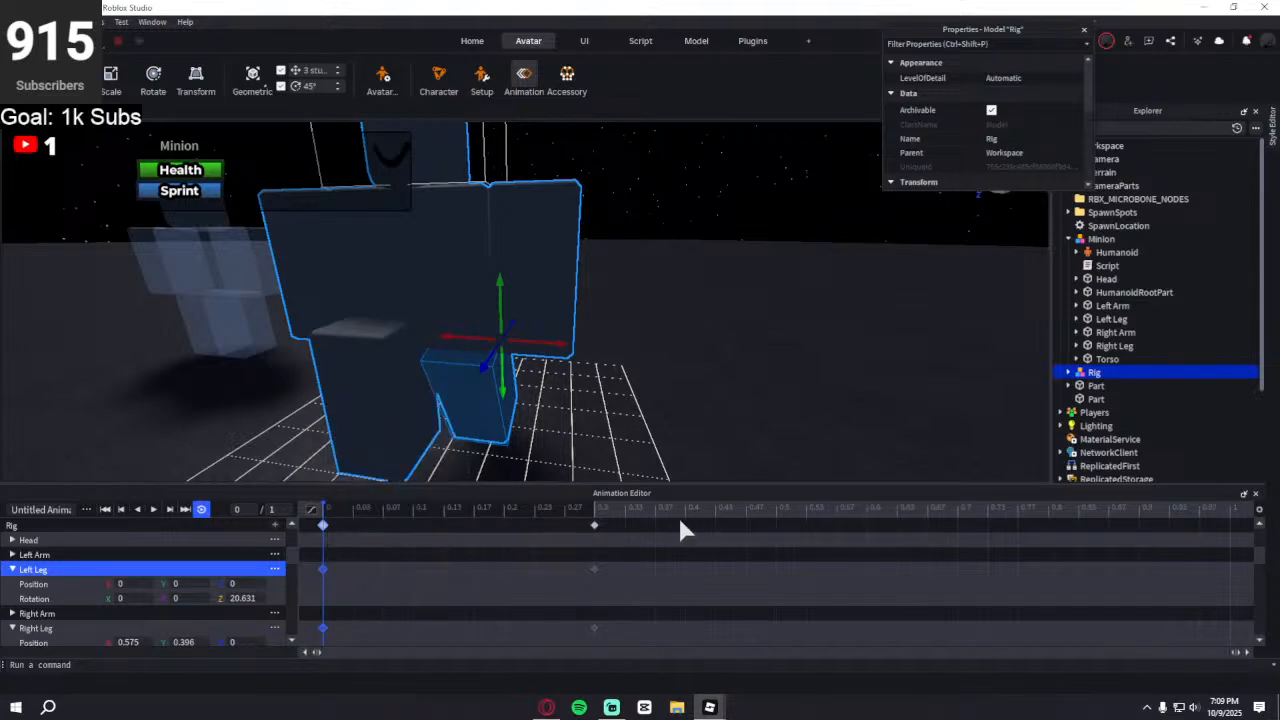
right_click(866, 520)
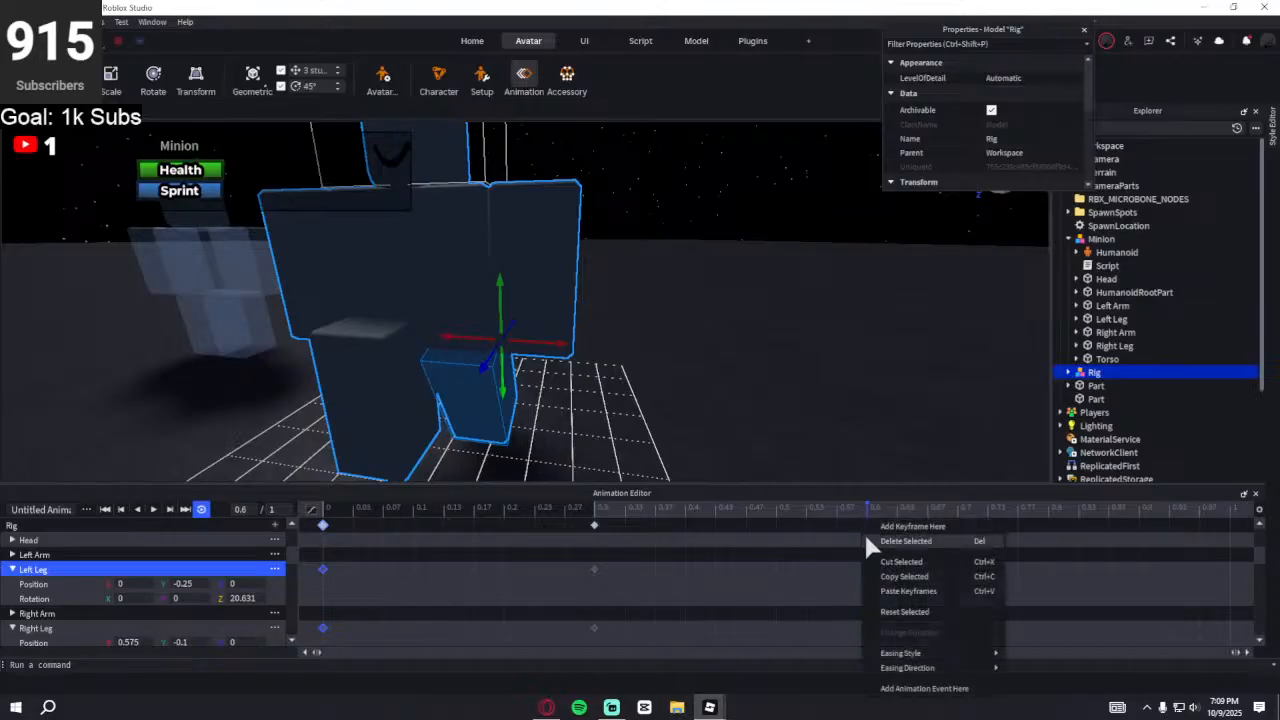
click(907, 590)
key(space)
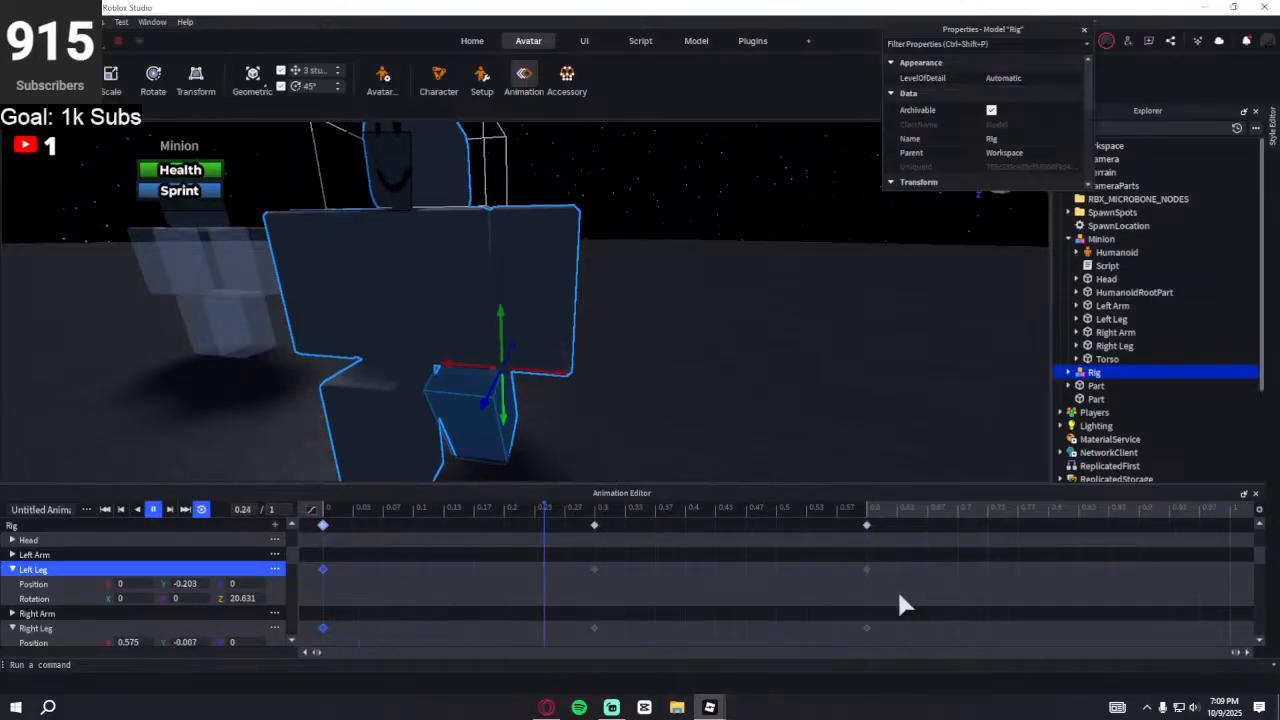
scroll(740, 399, down, 5)
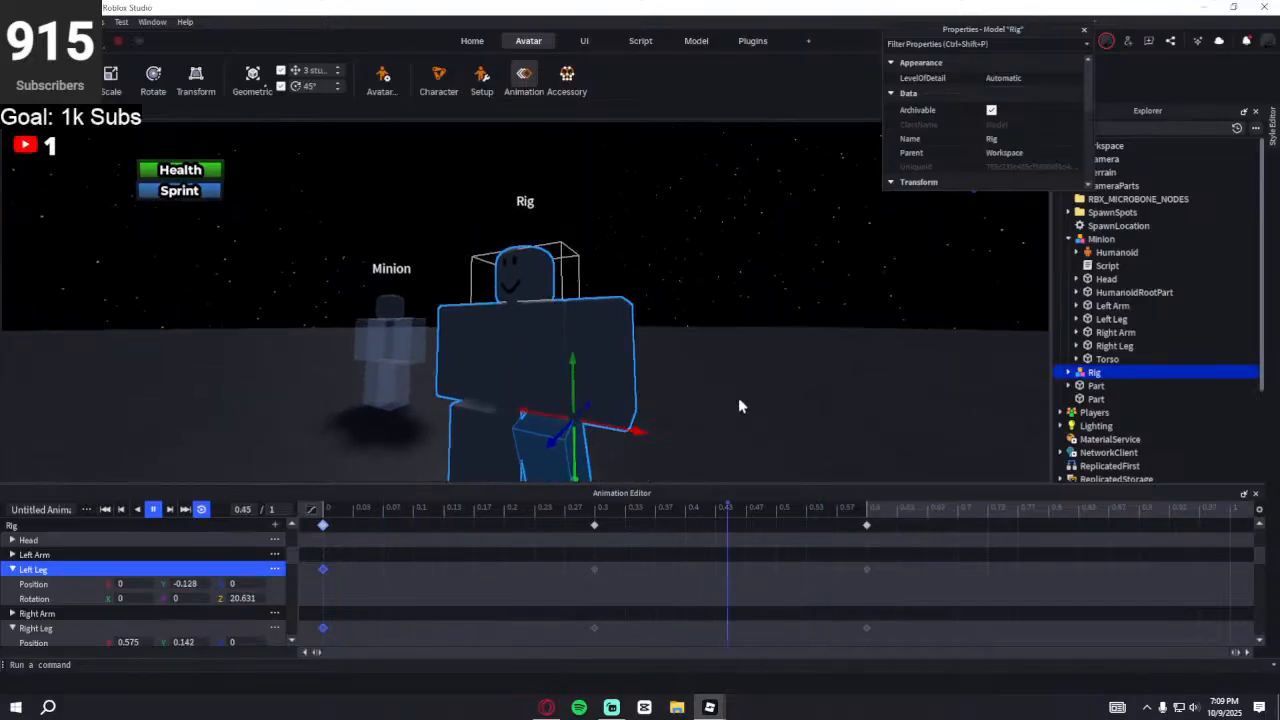
scroll(738, 397, up, 5)
scroll(739, 394, down, 4)
scroll(737, 394, up, 5)
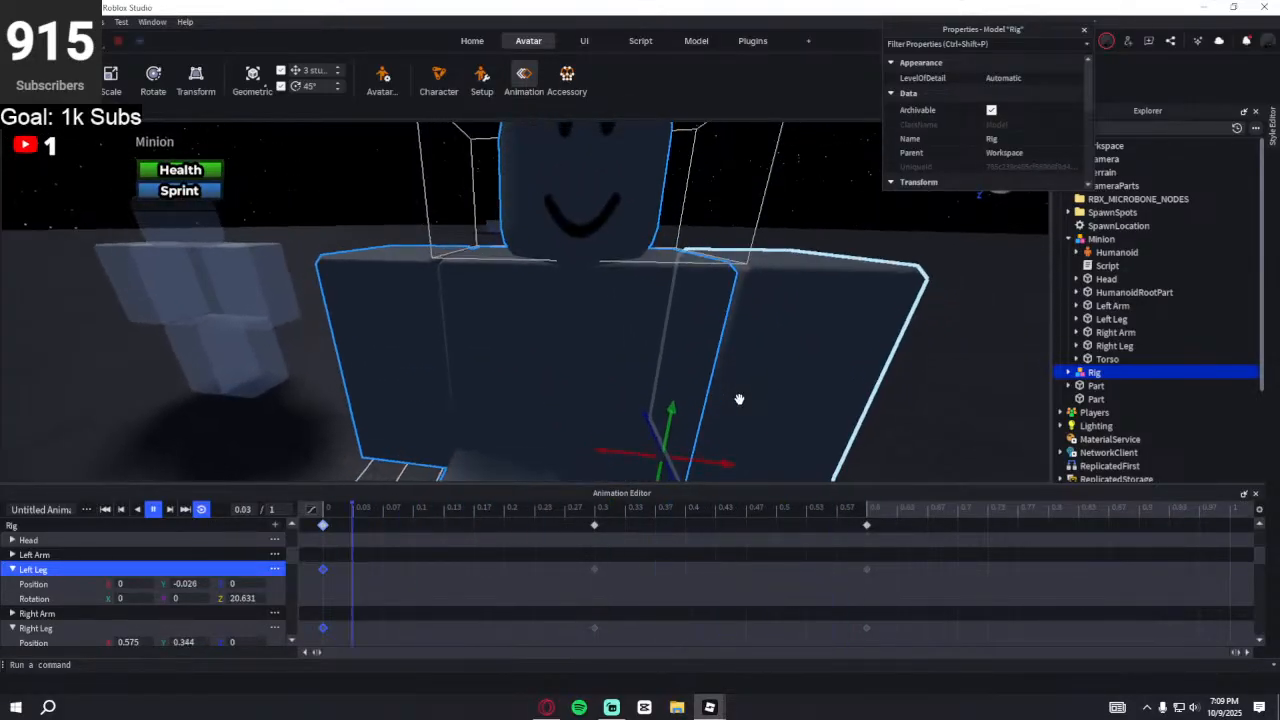
scroll(737, 394, down, 4)
- Collapse the left and right leg tracks and set the right arm's Y position to 0.1 at 0 s
click(318, 512)
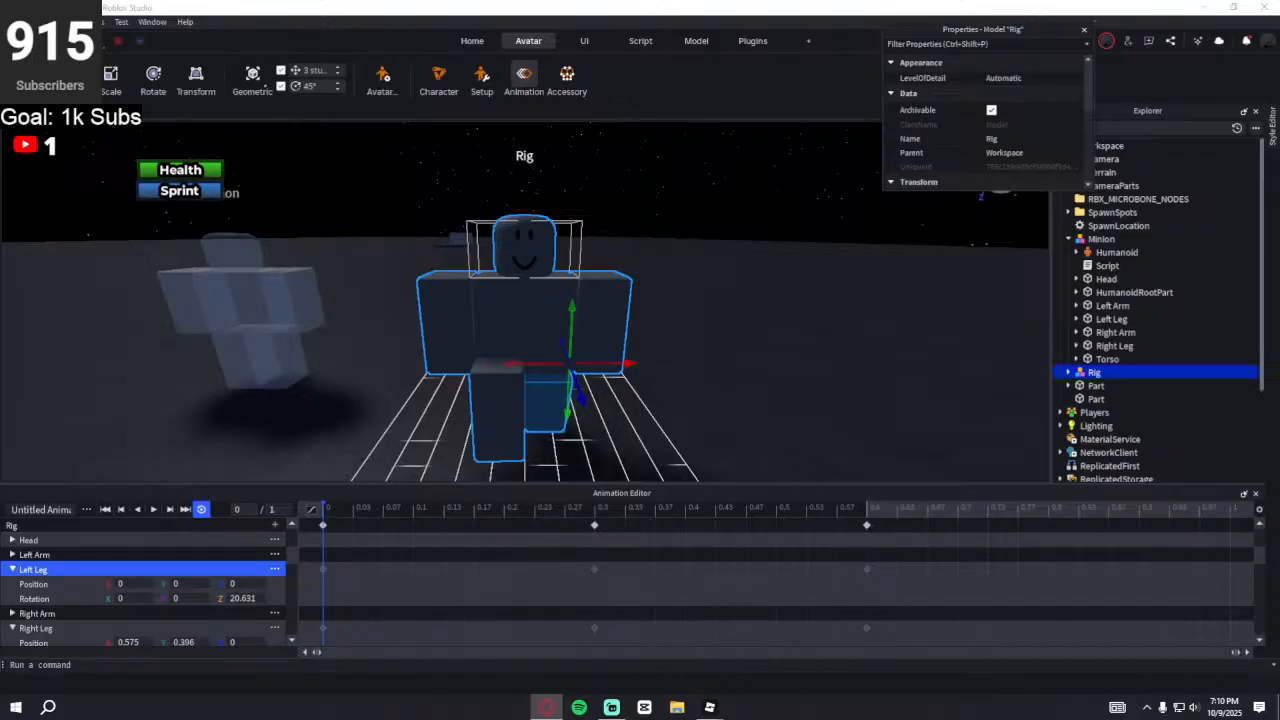
right_drag(557, 390, 557, 390)
right_drag(475, 327, 476, 327)
key(w)
click(297, 343)
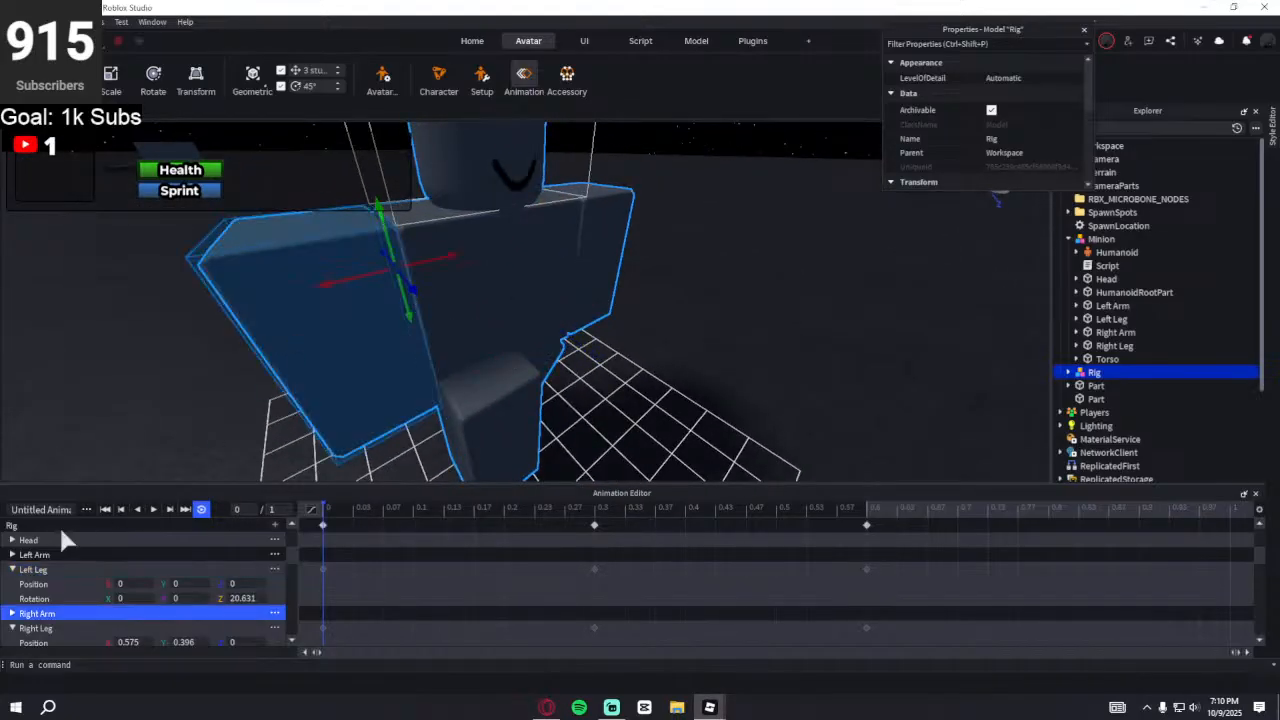
click(12, 569)
click(12, 599)
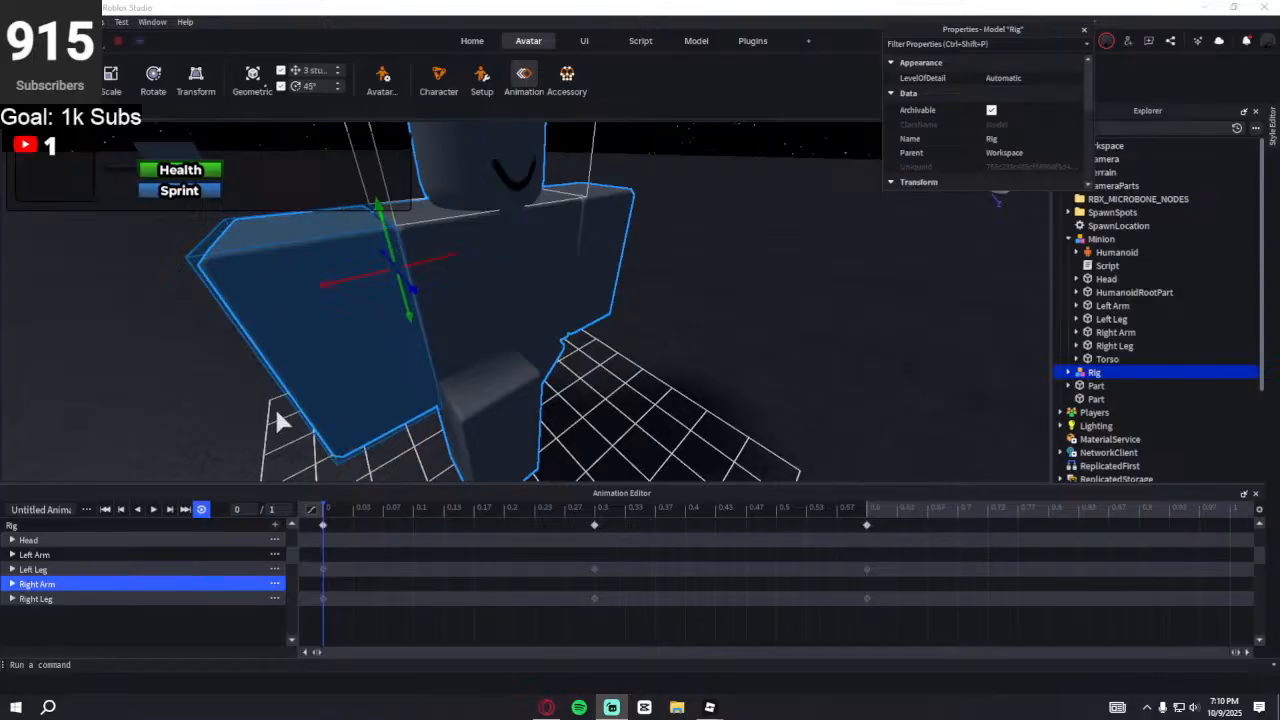
right_drag(423, 299, 335, 247)
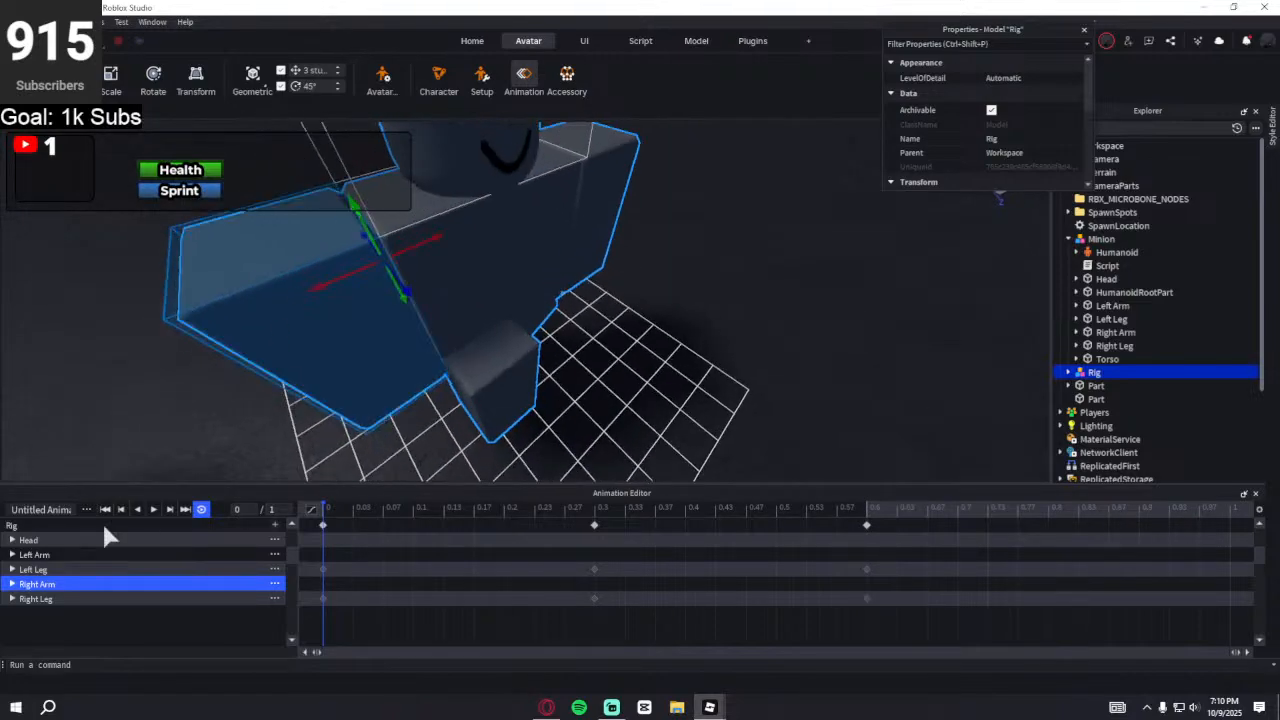
click(12, 588)
drag(364, 217, 356, 204)
text(0.1)
key(Return)
- Set the left arm's Y position to 0.1 at 0 s
right_drag(592, 368, 634, 274)
click(640, 269)
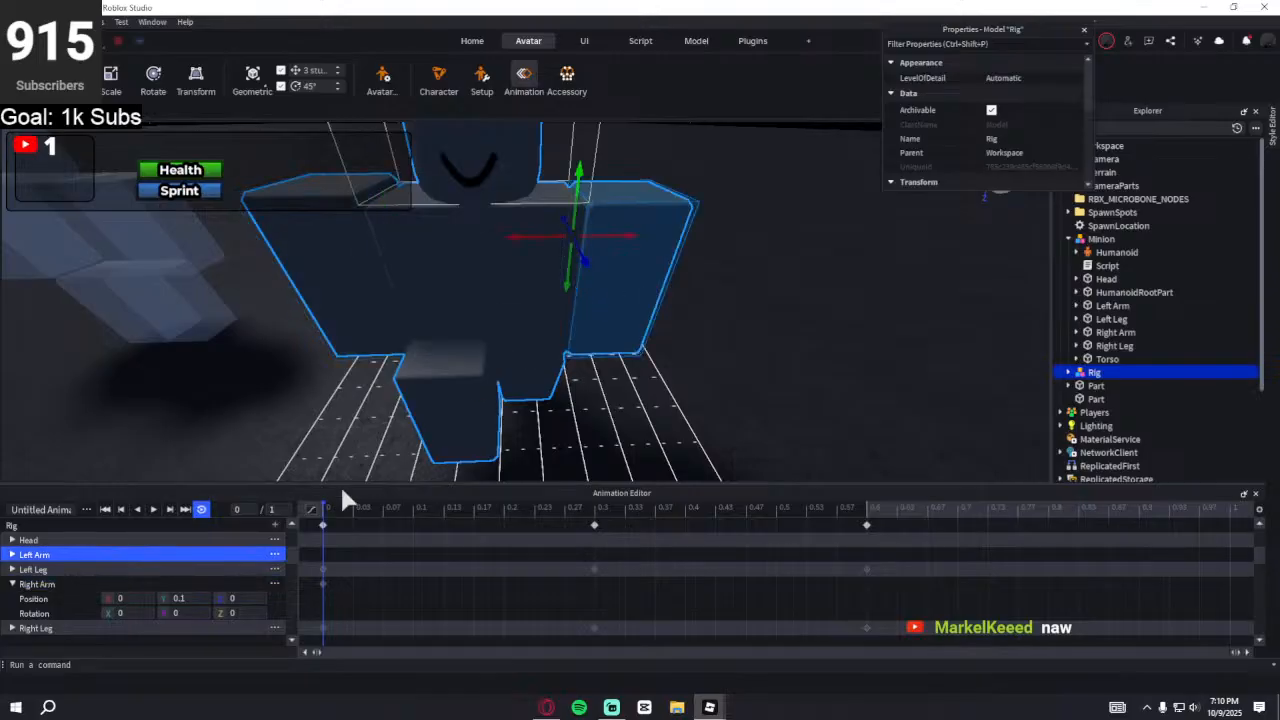
click(12, 554)
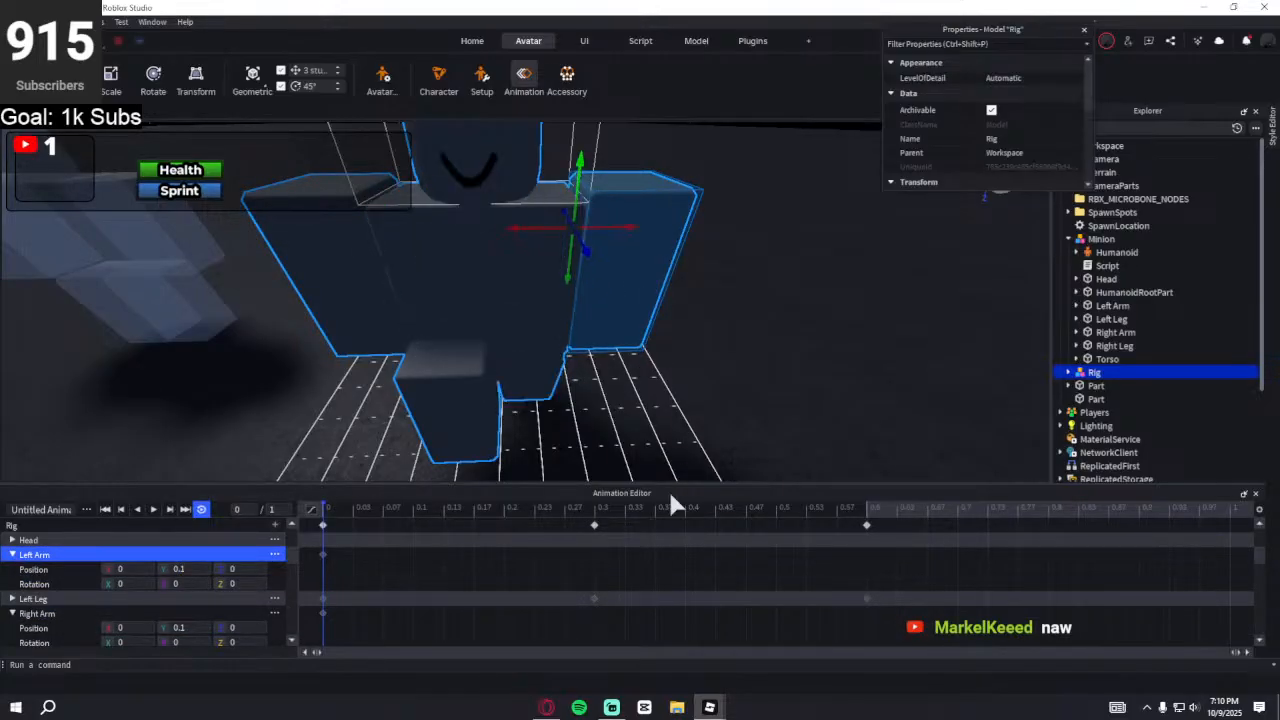
- Set the Y position of both the left and right arms to -0.2 at 0.3 s
click(593, 510)
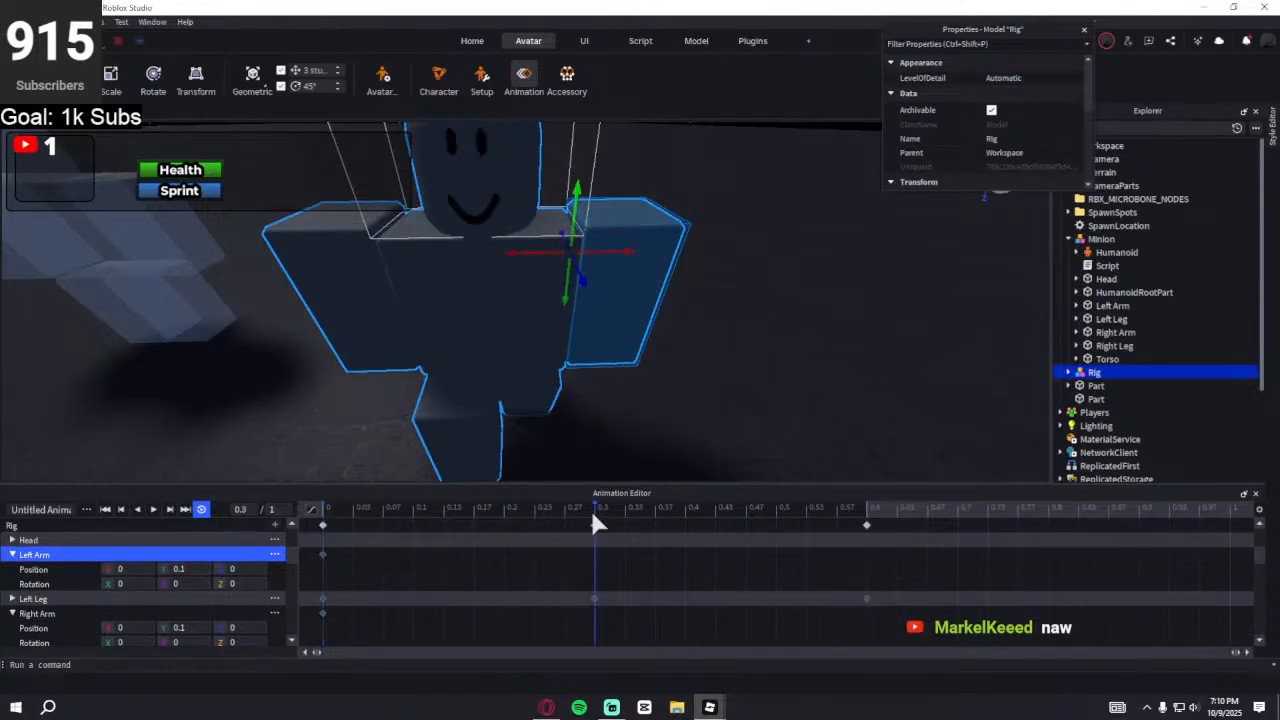
click(194, 566)
text(-0.2)
key(Return)
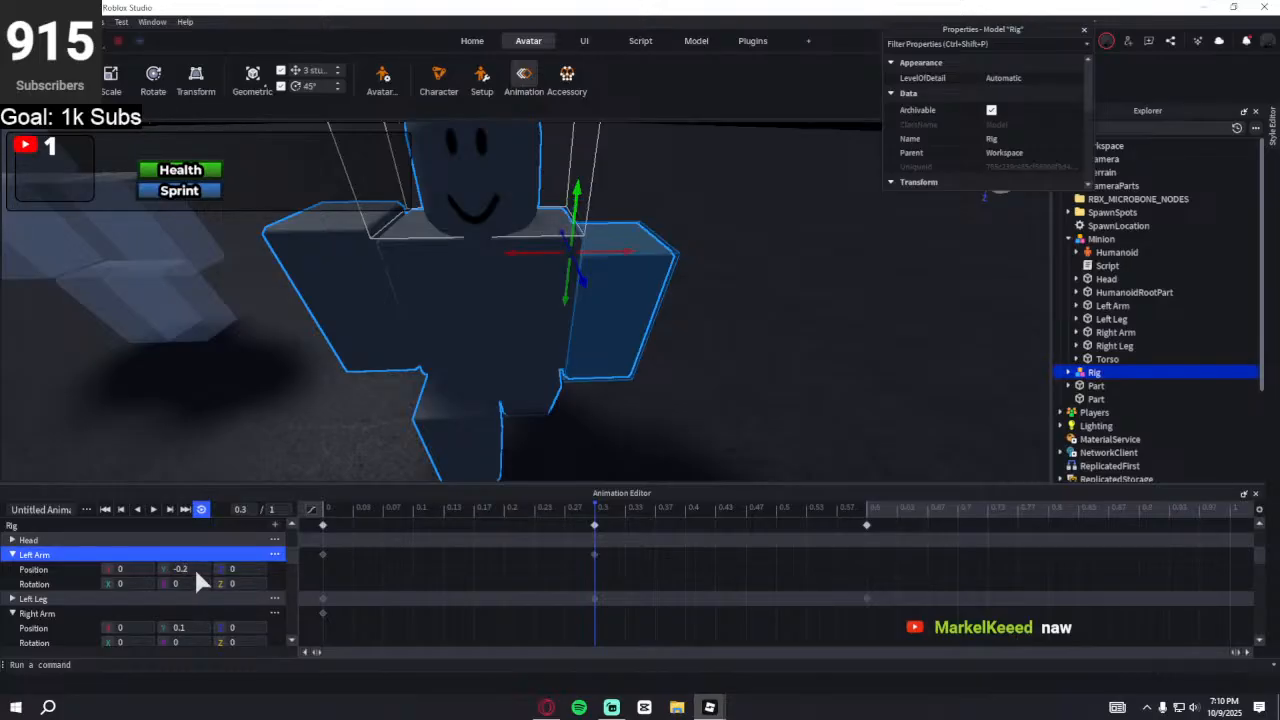
click(185, 612)
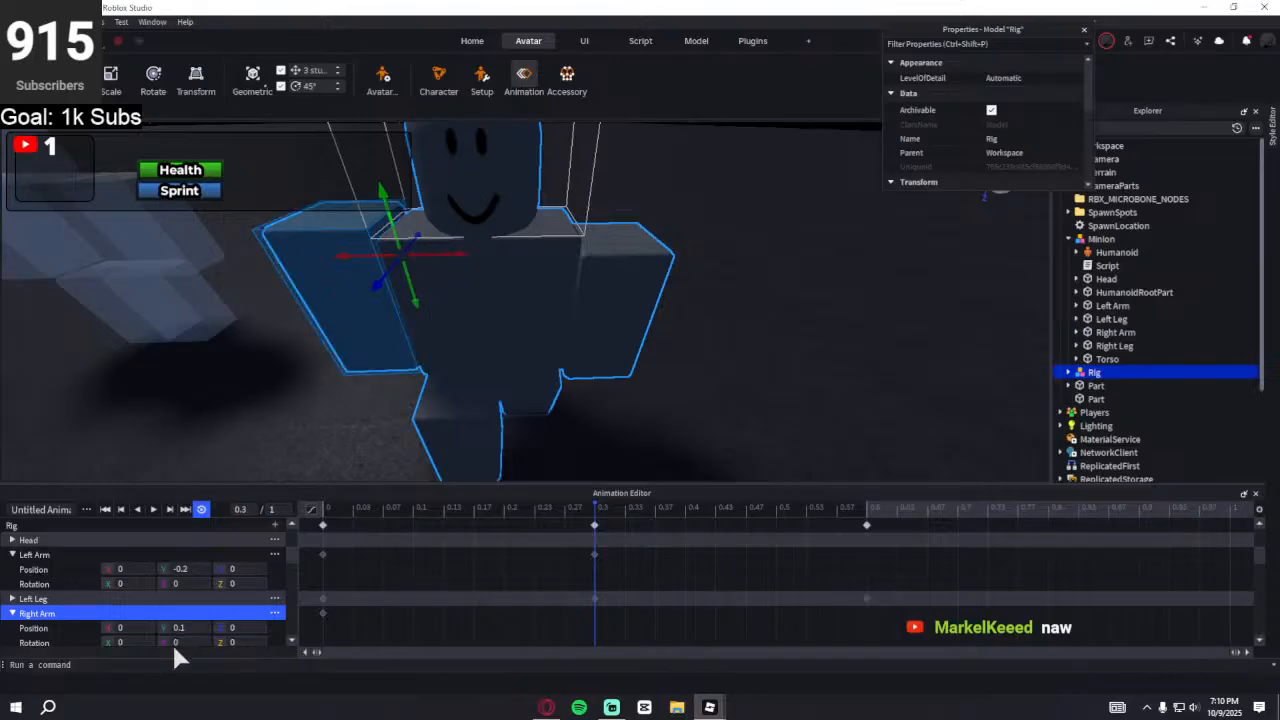
click(186, 621)
text(-0.2)
key(Return)
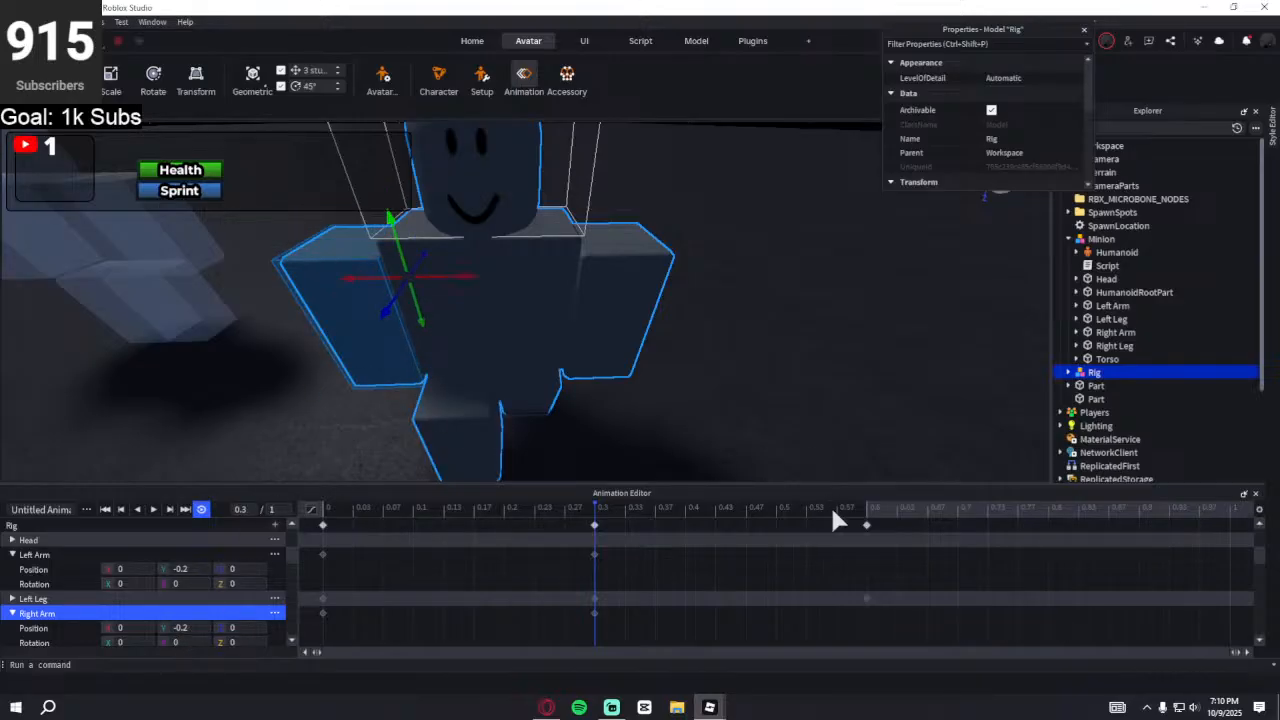
- Set the Y position of both arms to 0.1 at 0.6 s and preview the loop
click(866, 510)
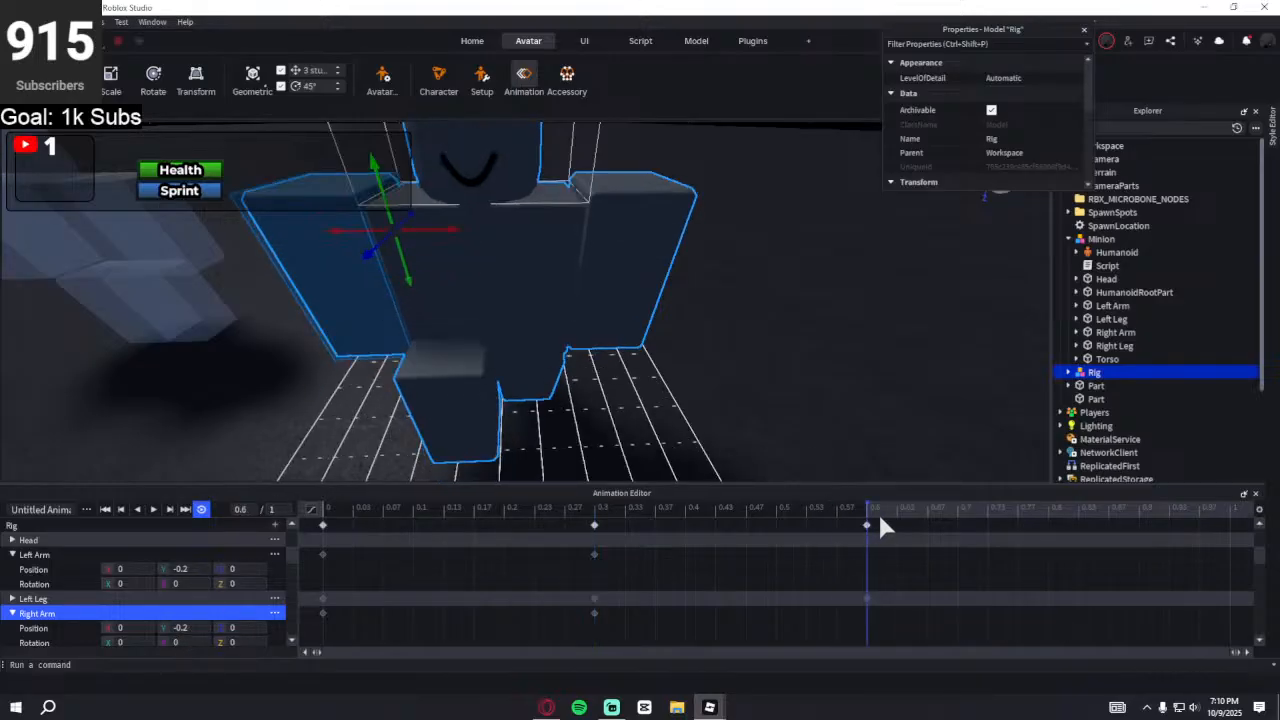
click(194, 568)
text(0.1)
key(Return)
key(Return)
key(space)
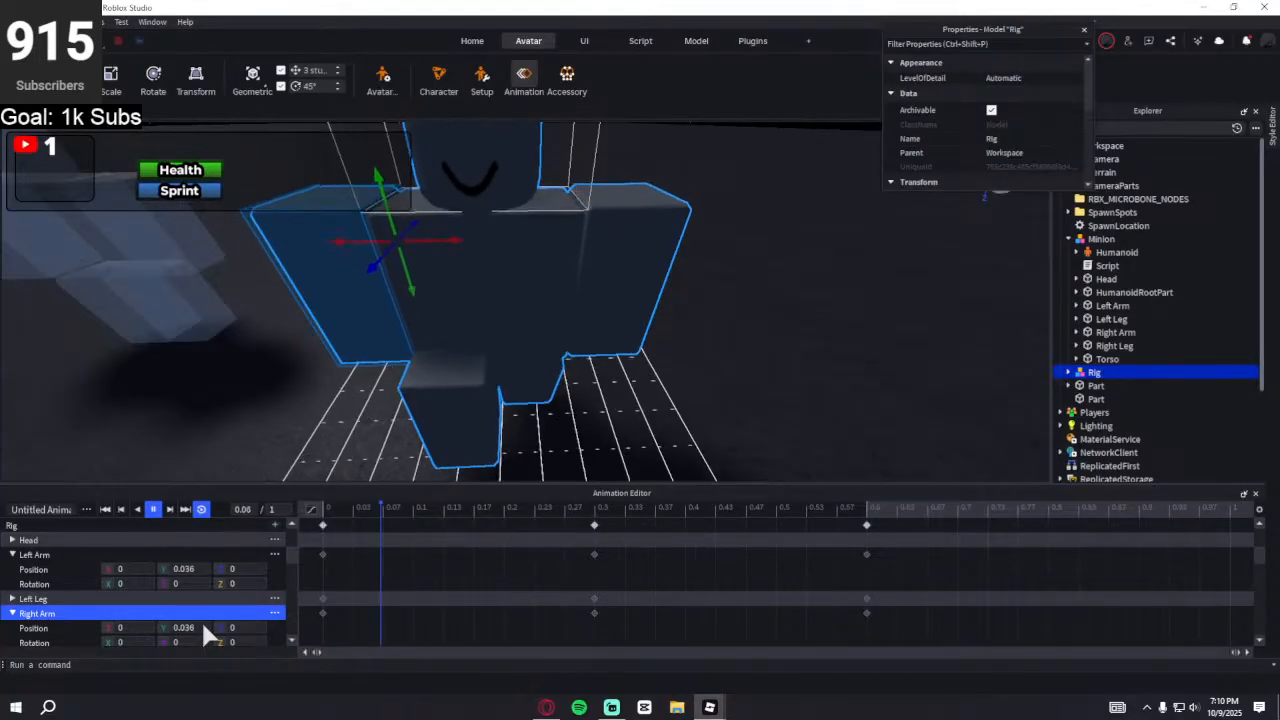
key(d)
right_drag(575, 404, 574, 400)
scroll(574, 403, up, 3)
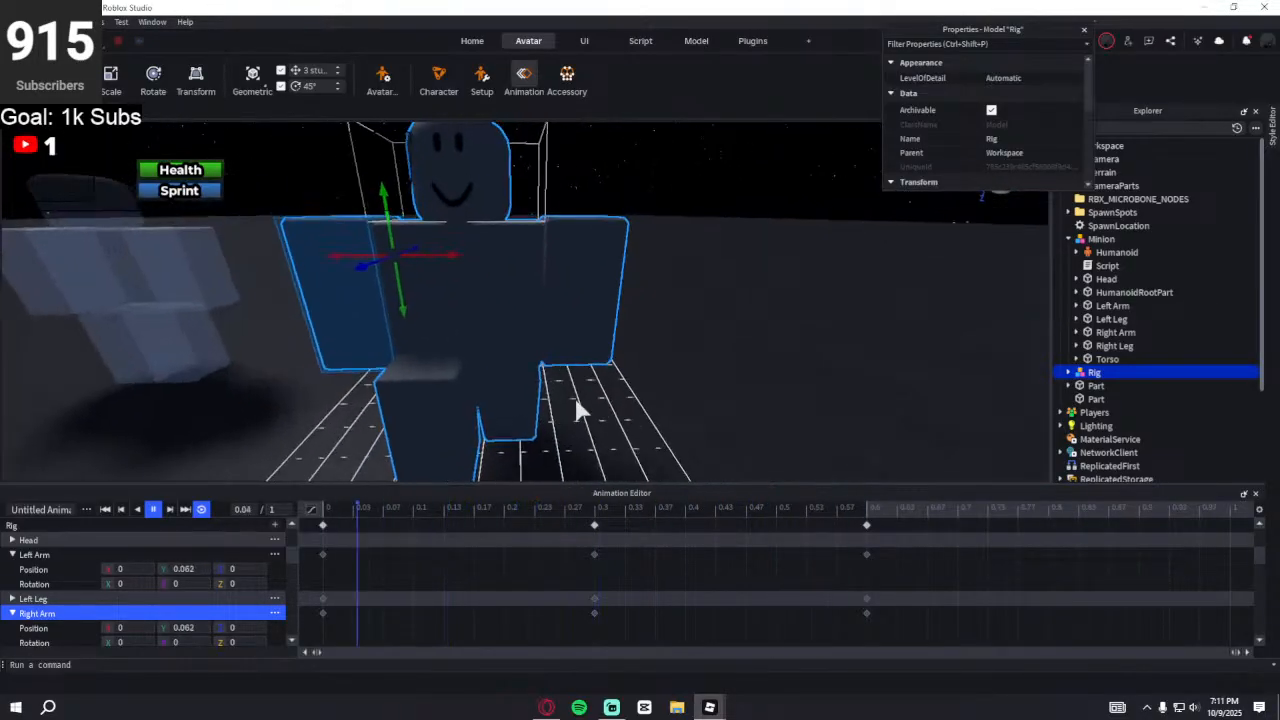
key(space)
scroll(574, 401, down, 4)
scroll(516, 343, up, 2)
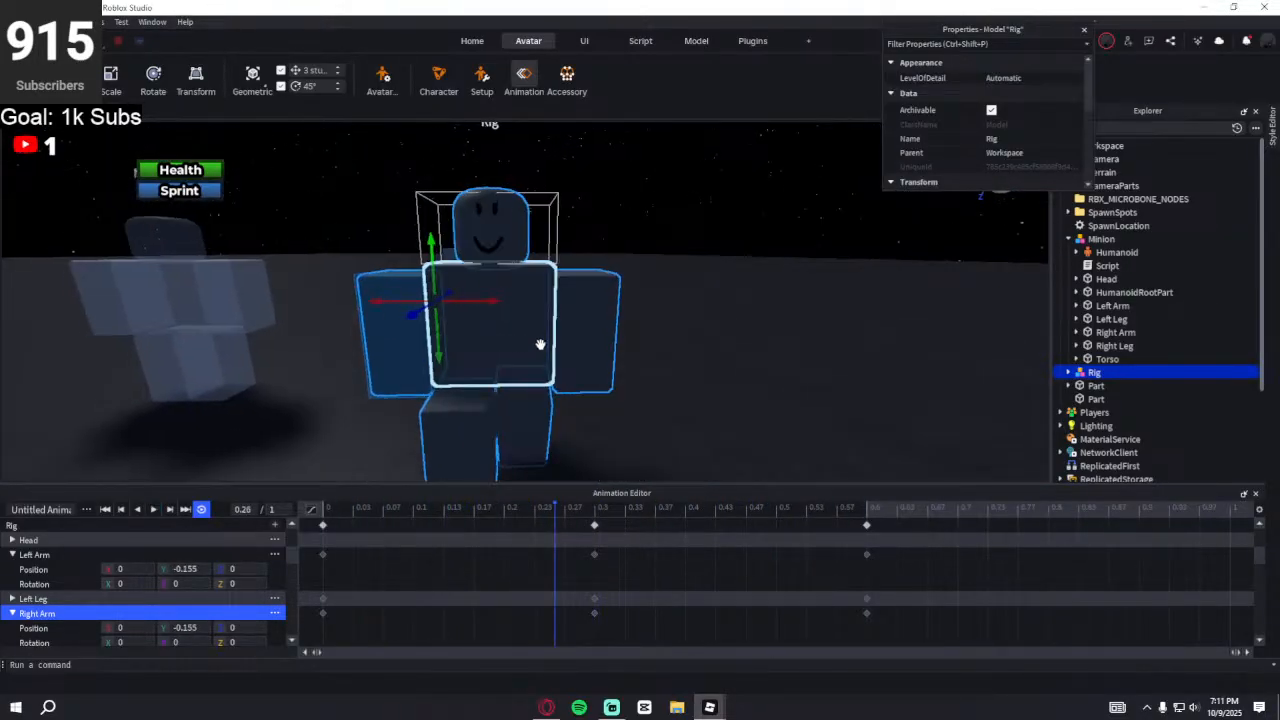
- Collapse the arm tracks and set the torso's Z position to 0.5 at 0 s
click(540, 344)
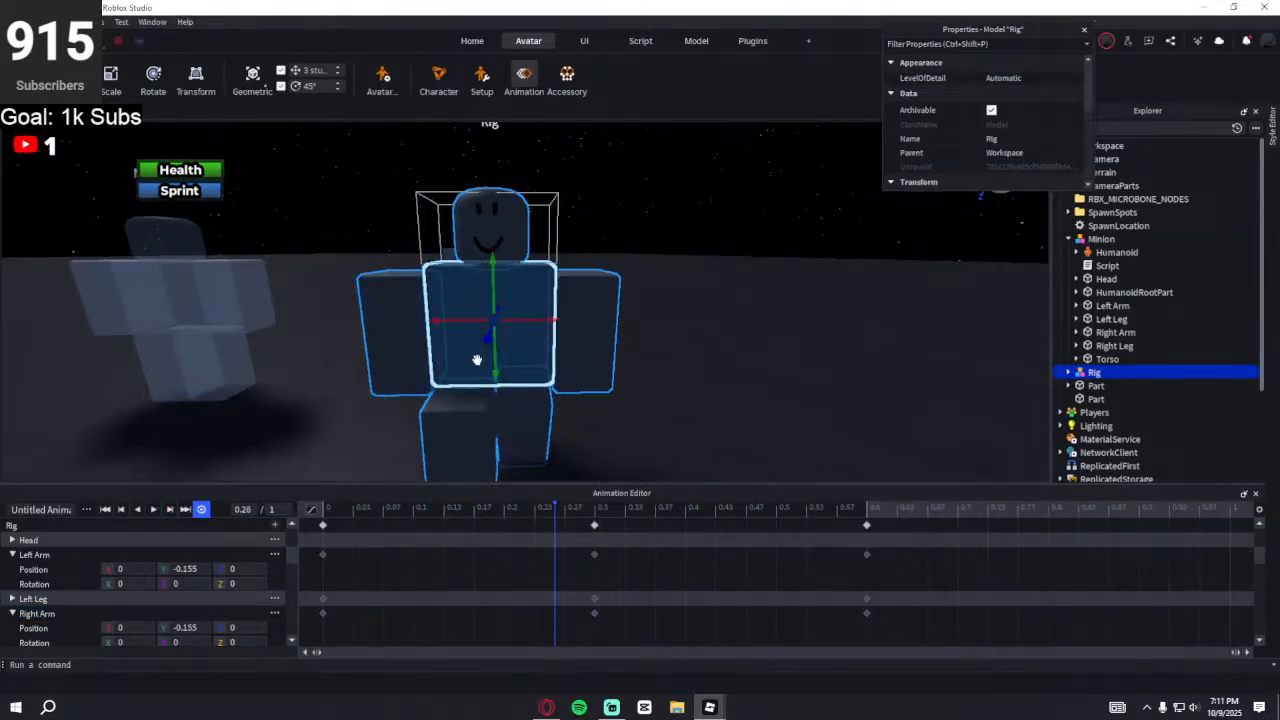
click(14, 554)
click(12, 584)
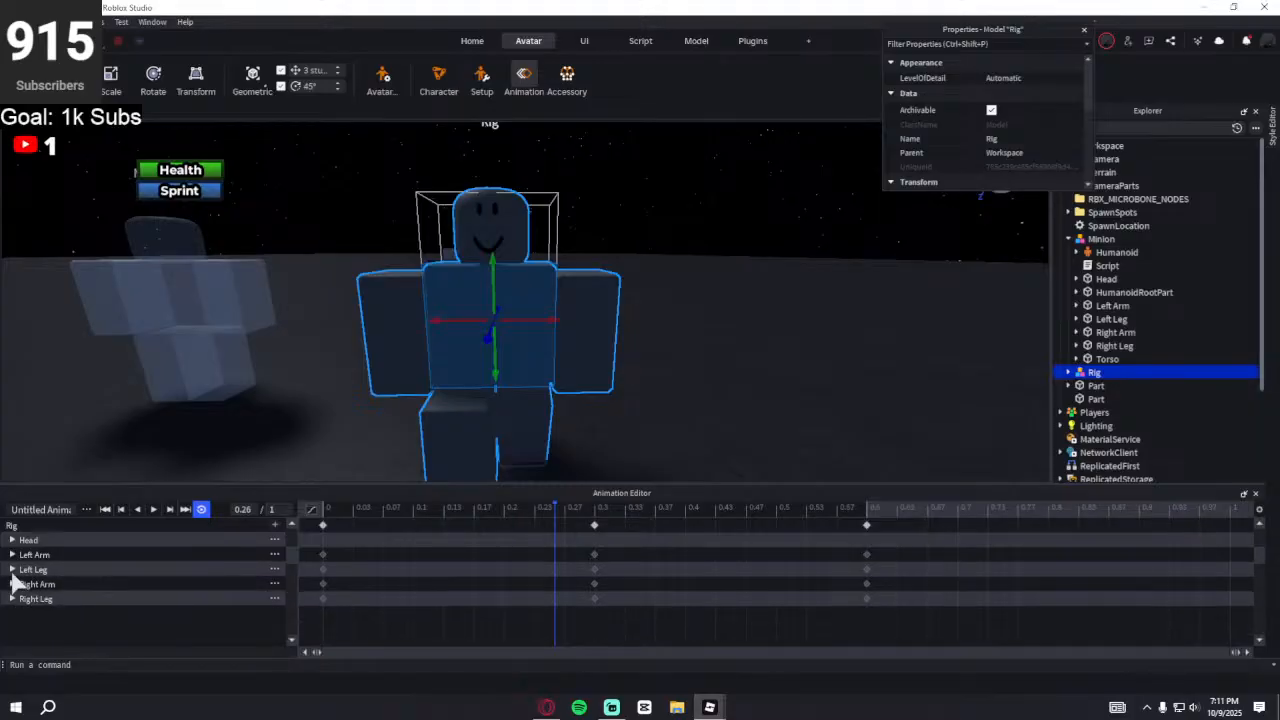
scroll(14, 569, up, 1)
click(325, 512)
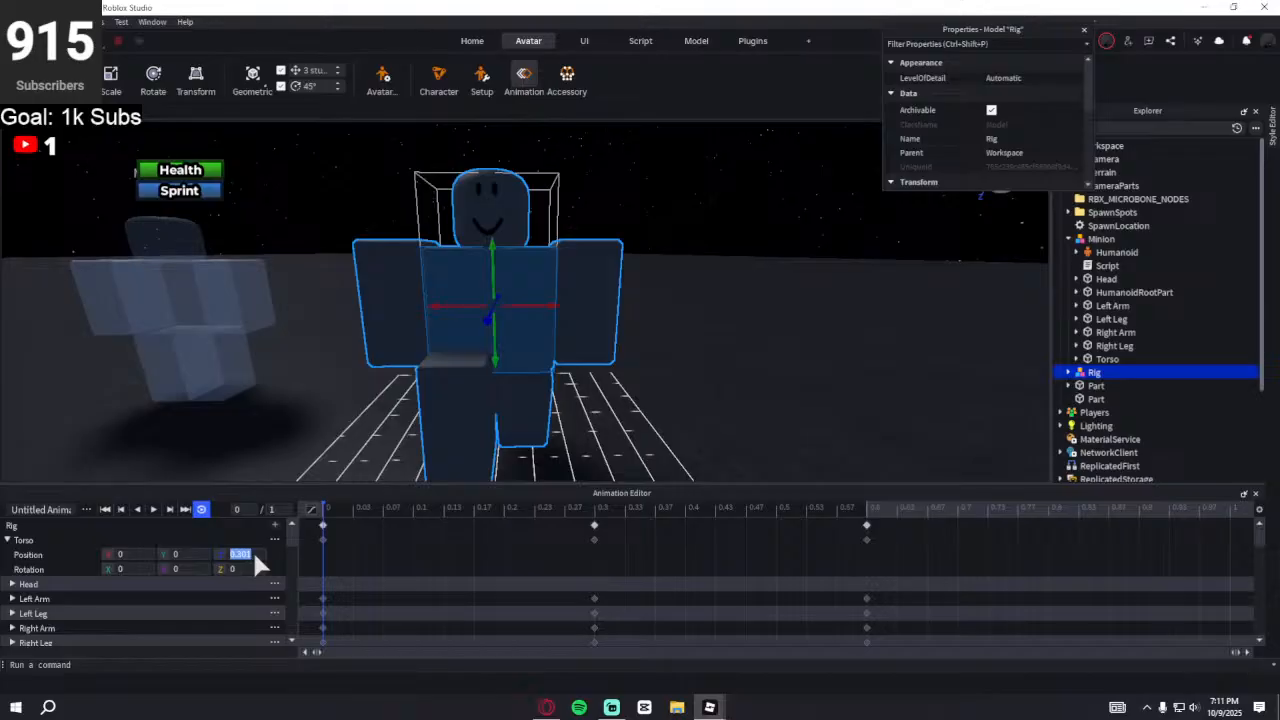
text(5)
key(Return)
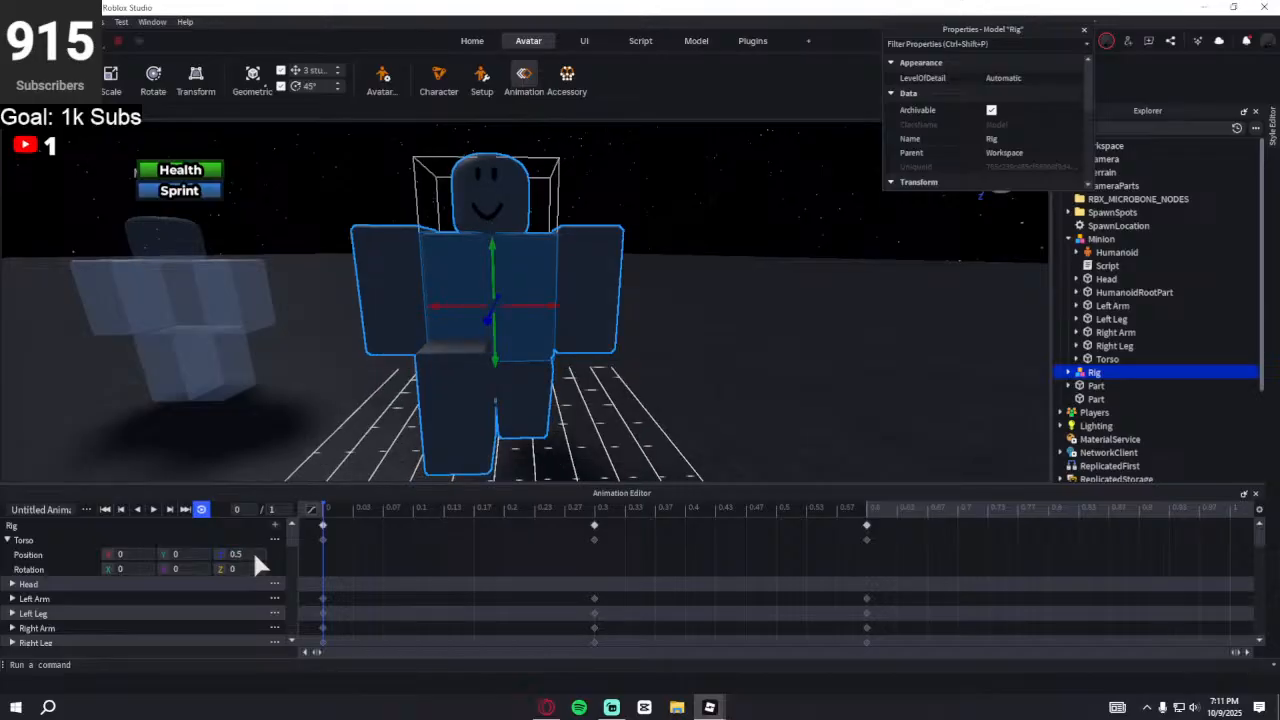
- Set the torso's Z position to about 0.5 at 0.6 s and preview the loop from several distances
drag(542, 505, 811, 525)
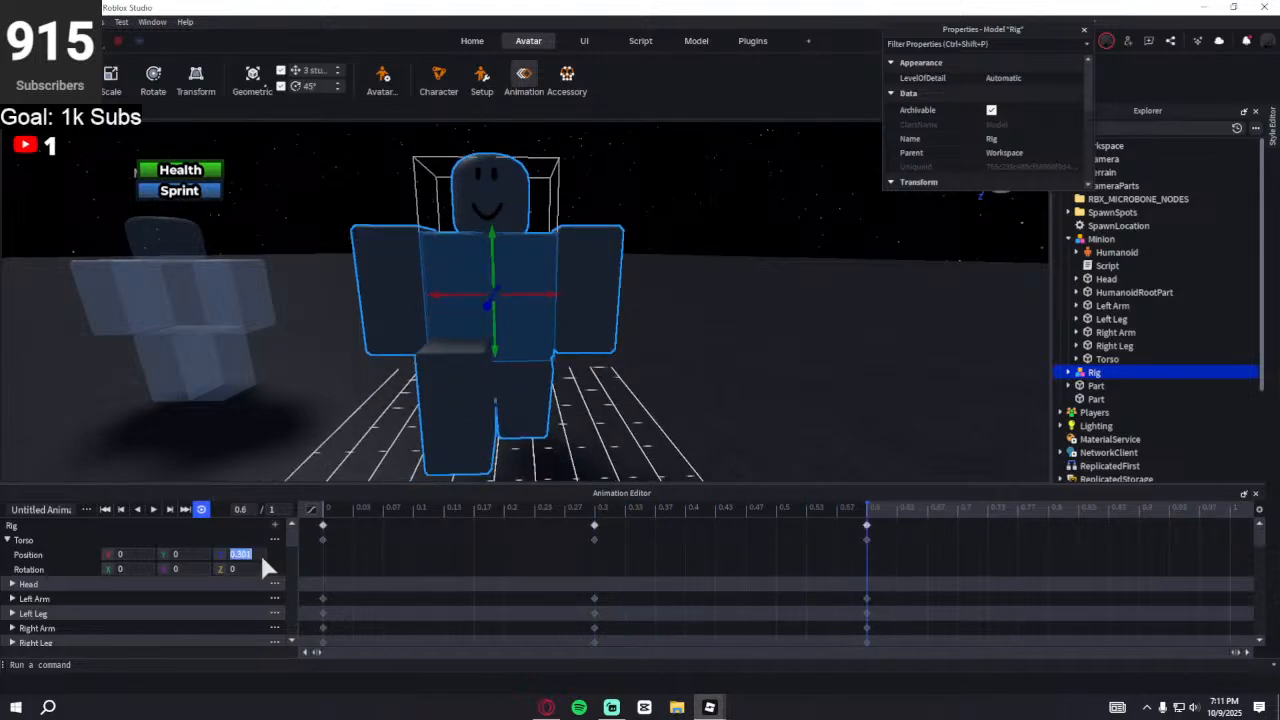
key(space)
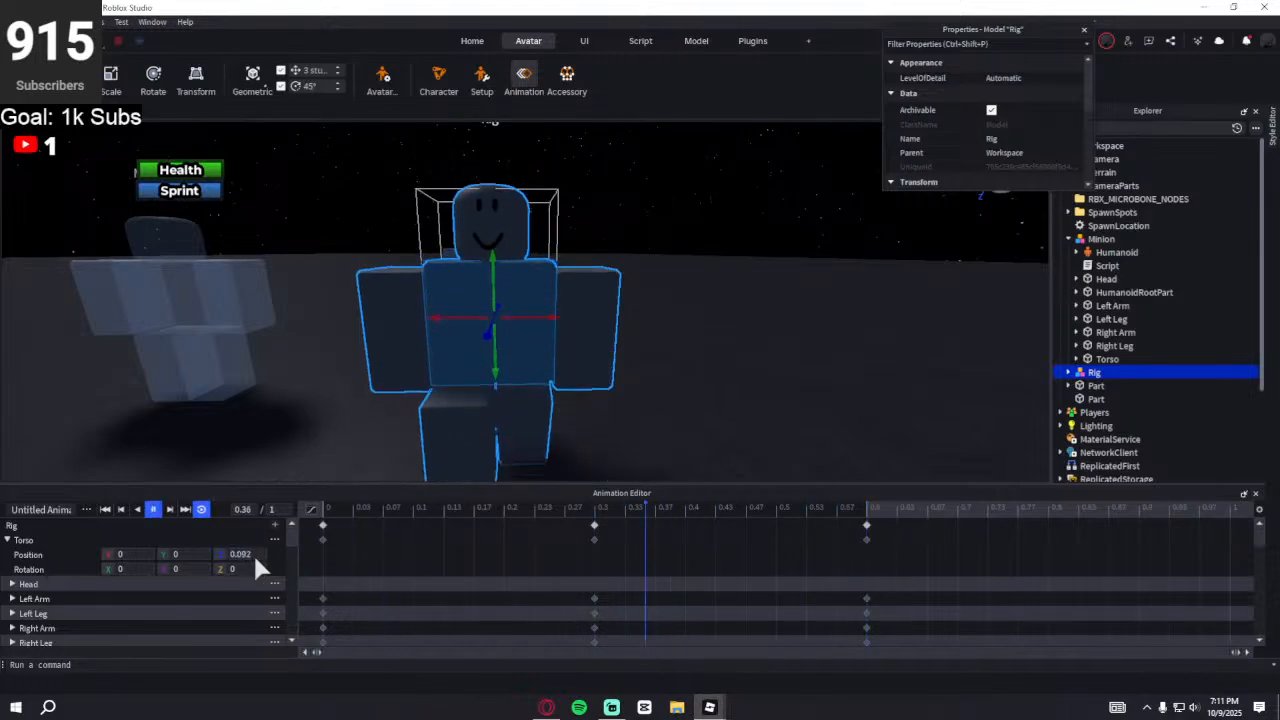
key(d)
right_drag(563, 363, 571, 358)
key(w)
key(s)
key(w)
key(w)
key(s)
key(w)
key(s)
click(912, 517)
scroll(903, 620, down, 3)
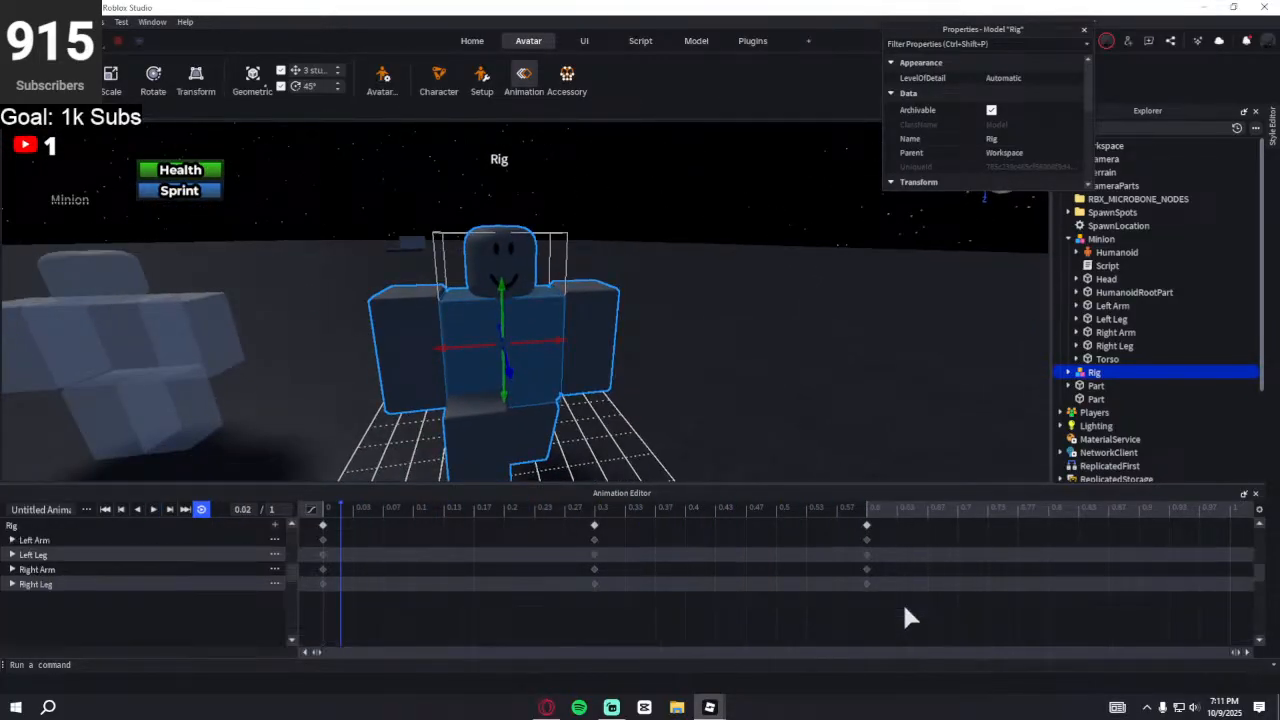
drag(896, 615, 470, 512)
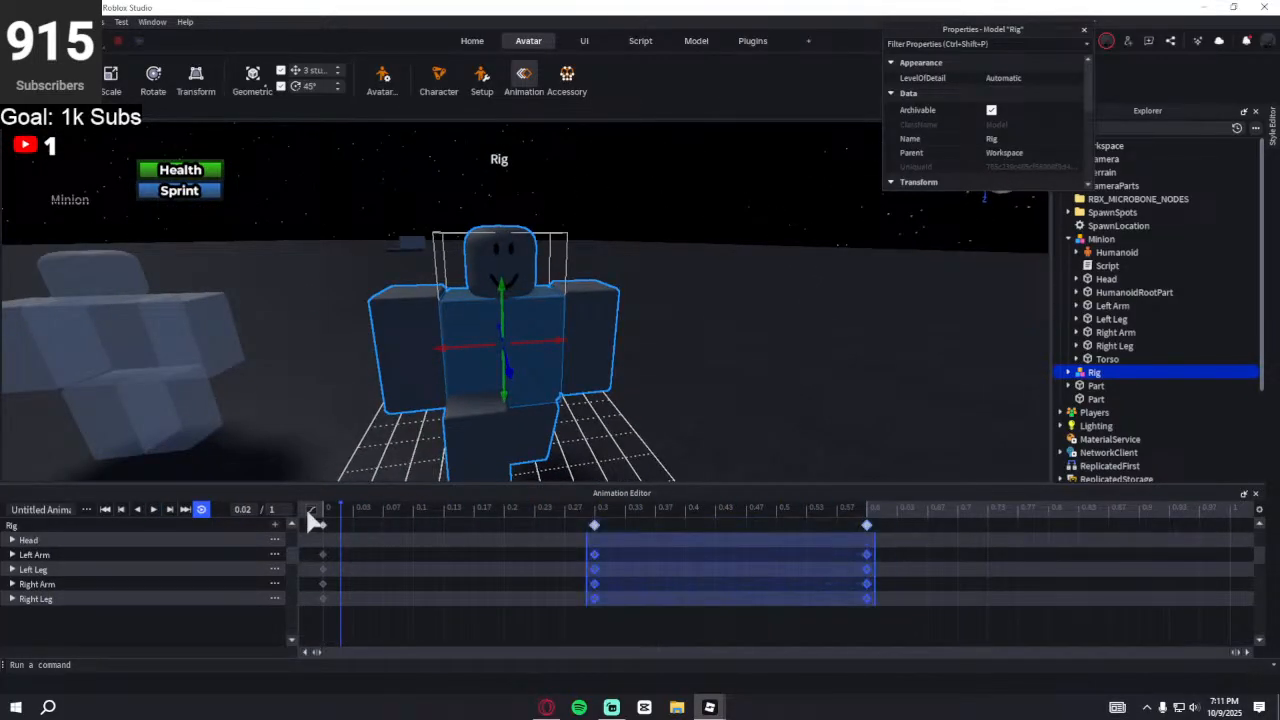
click(549, 610)
scroll(856, 615, up, 3)
scroll(858, 615, down, 3)
drag(884, 600, 490, 510)
click(757, 628)
drag(902, 604, 306, 532)
scroll(876, 606, up, 3)
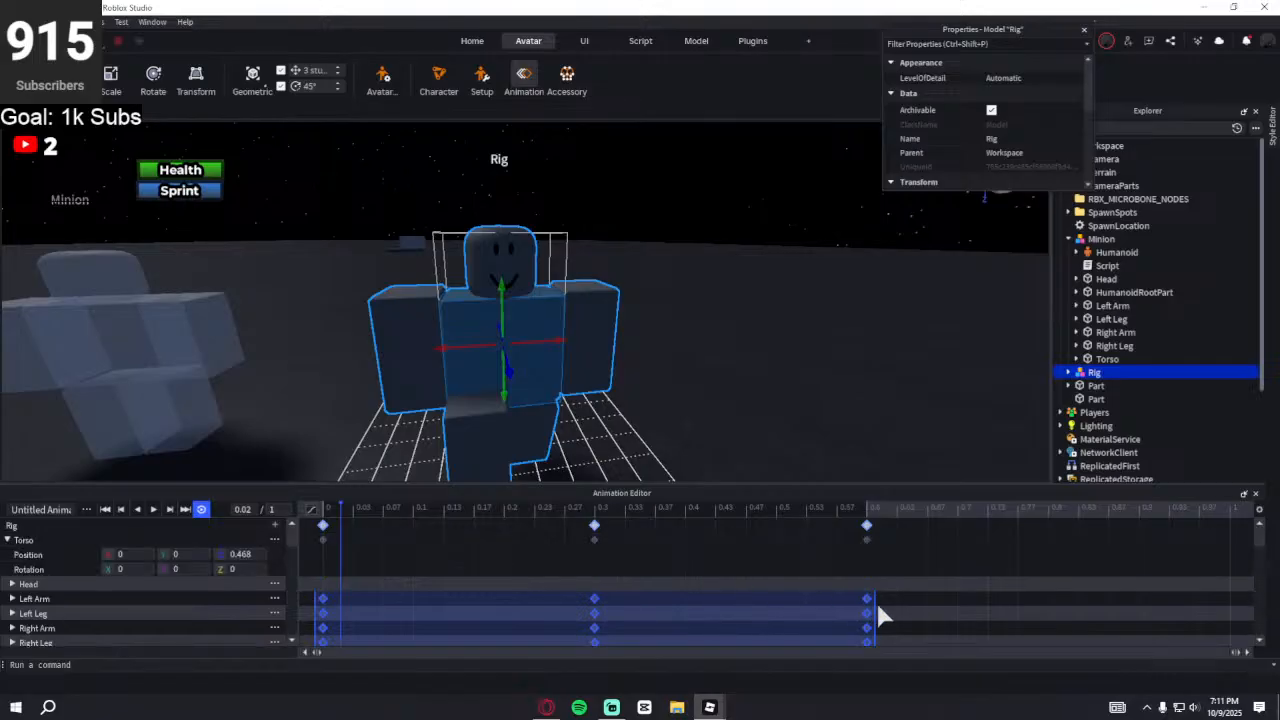
scroll(901, 593, down, 3)
scroll(901, 592, up, 3)
click(901, 592)
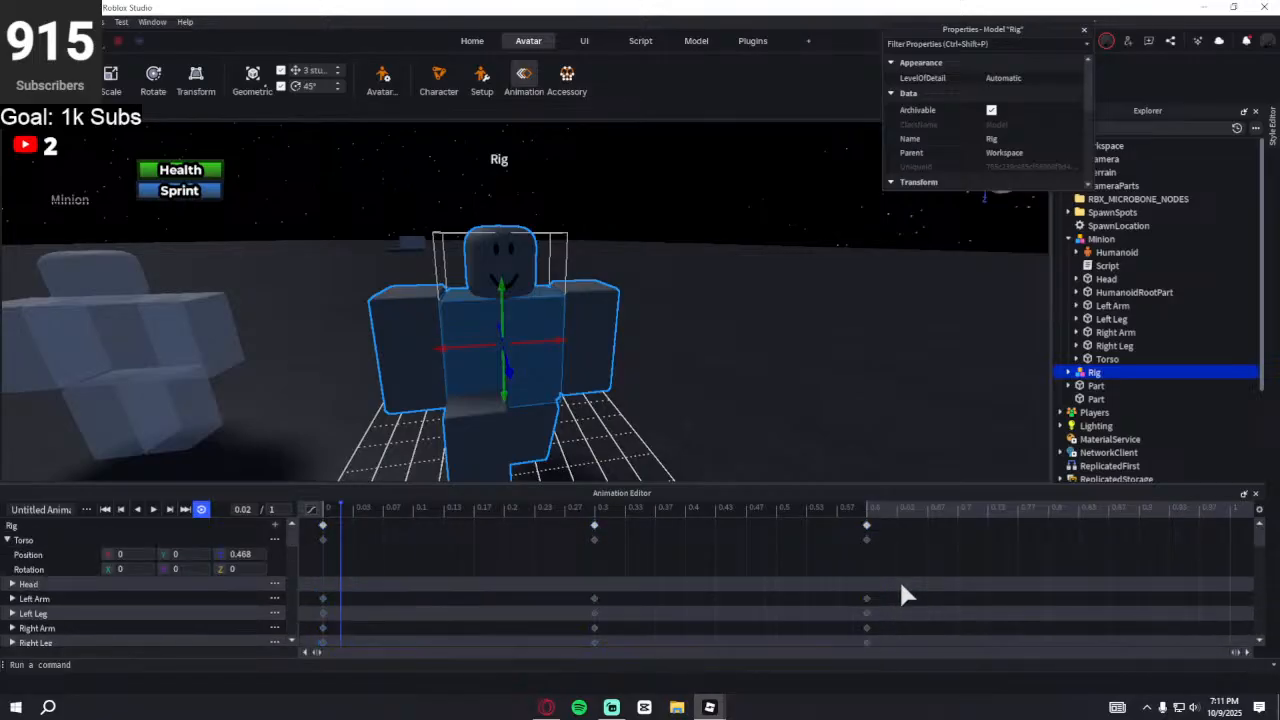
scroll(894, 628, down, 3)
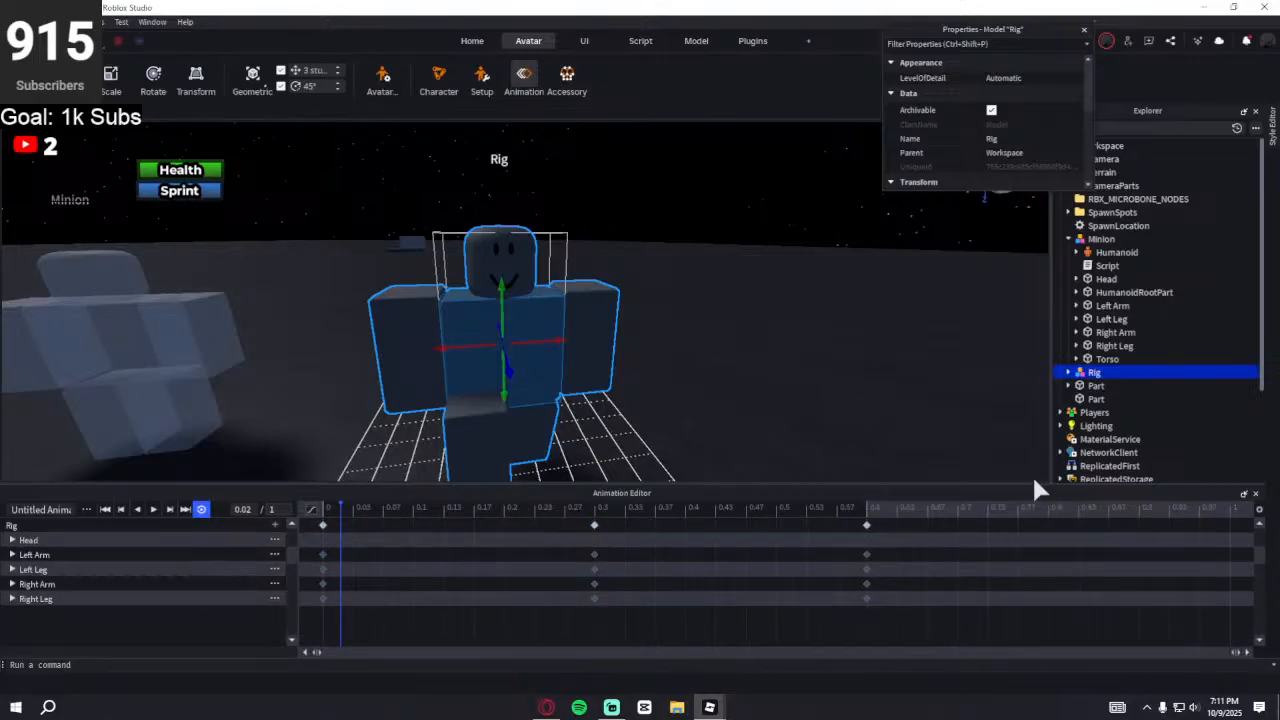
- Enlarge the Animation Editor, select the keyframes of all tracks and stretch them so the last ones fall at 1 s
drag(1036, 485, 1015, 388)
scroll(970, 530, up, 3)
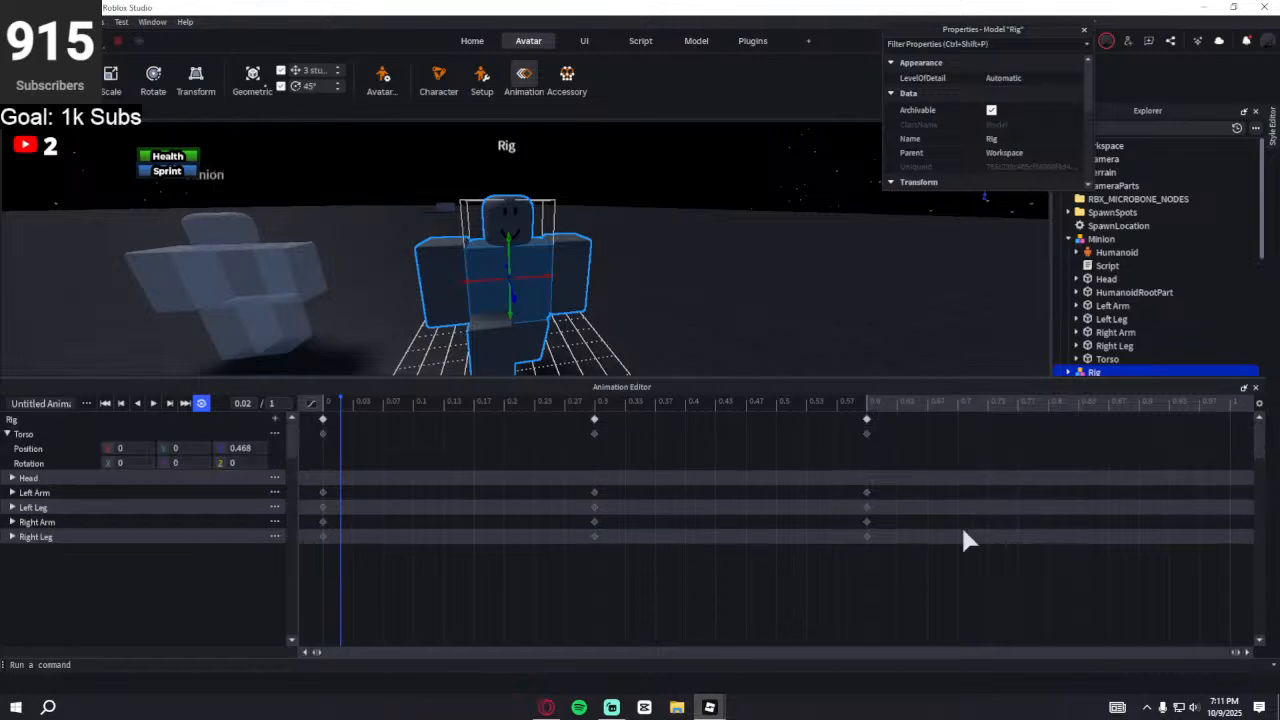
drag(940, 580, 306, 404)
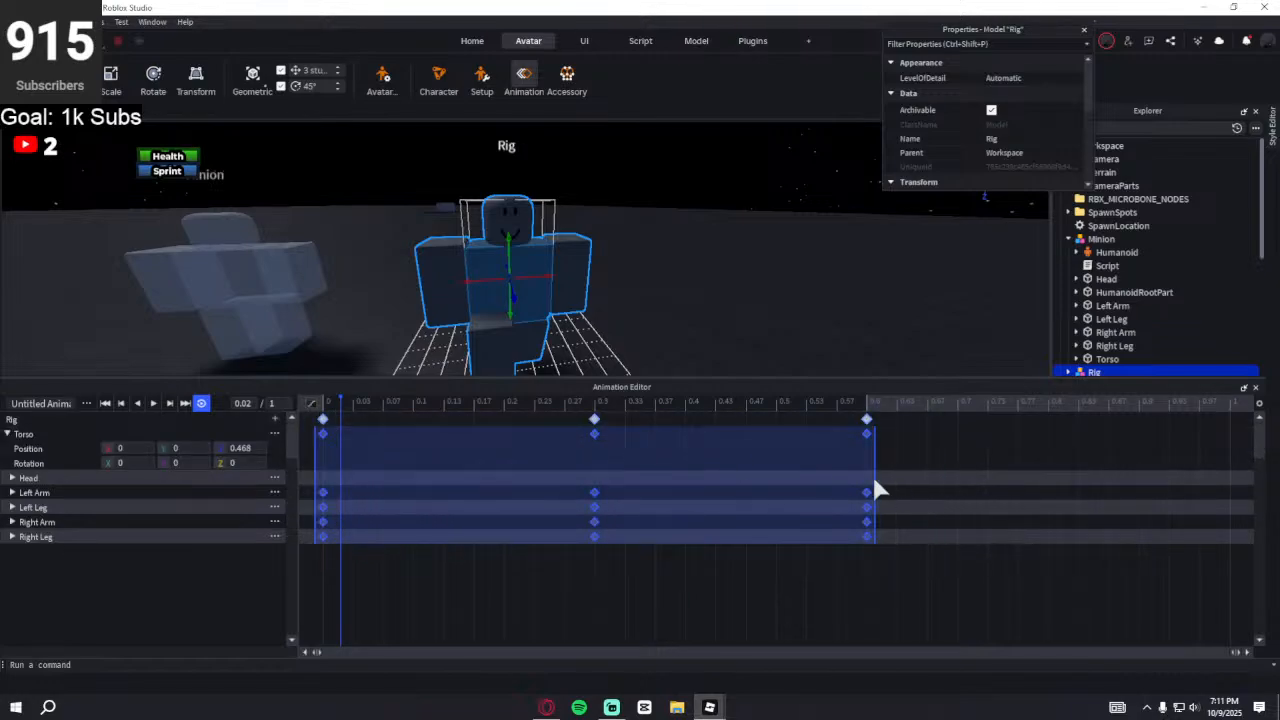
drag(878, 480, 1232, 480)
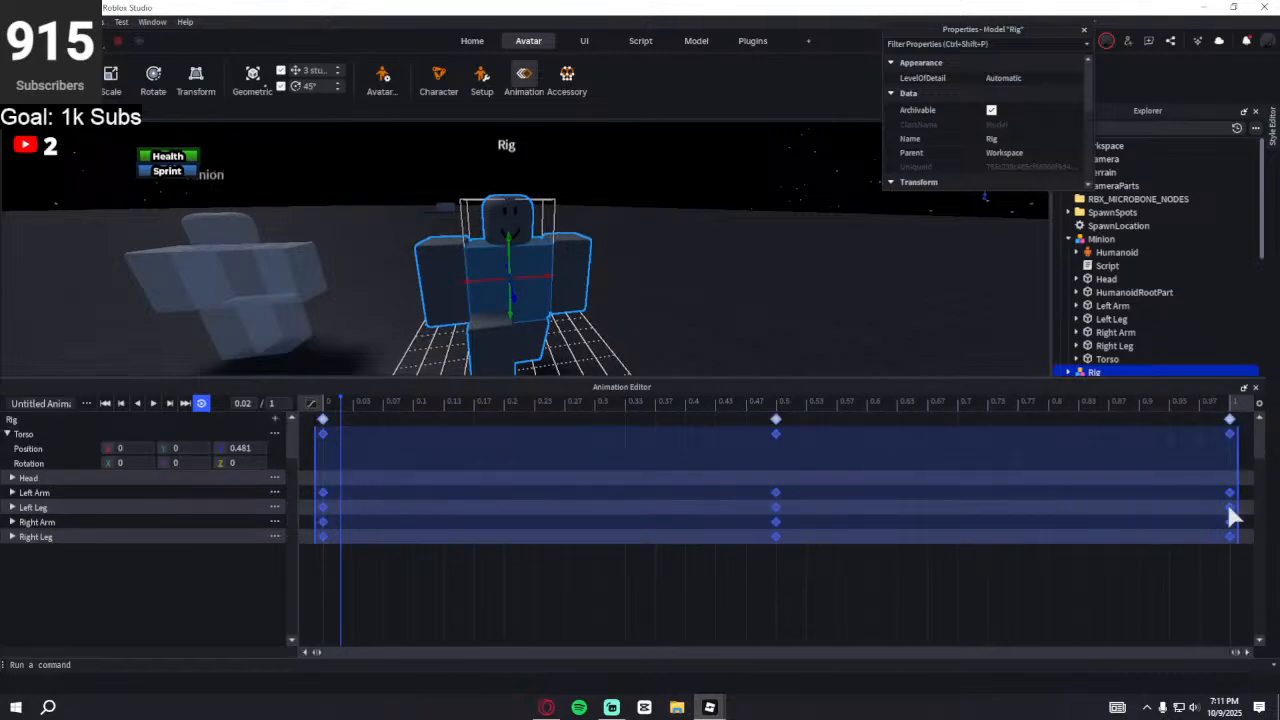
- Preview the stretched loop from several distances and scrub through its timeline
key(space)
scroll(766, 327, up, 5)
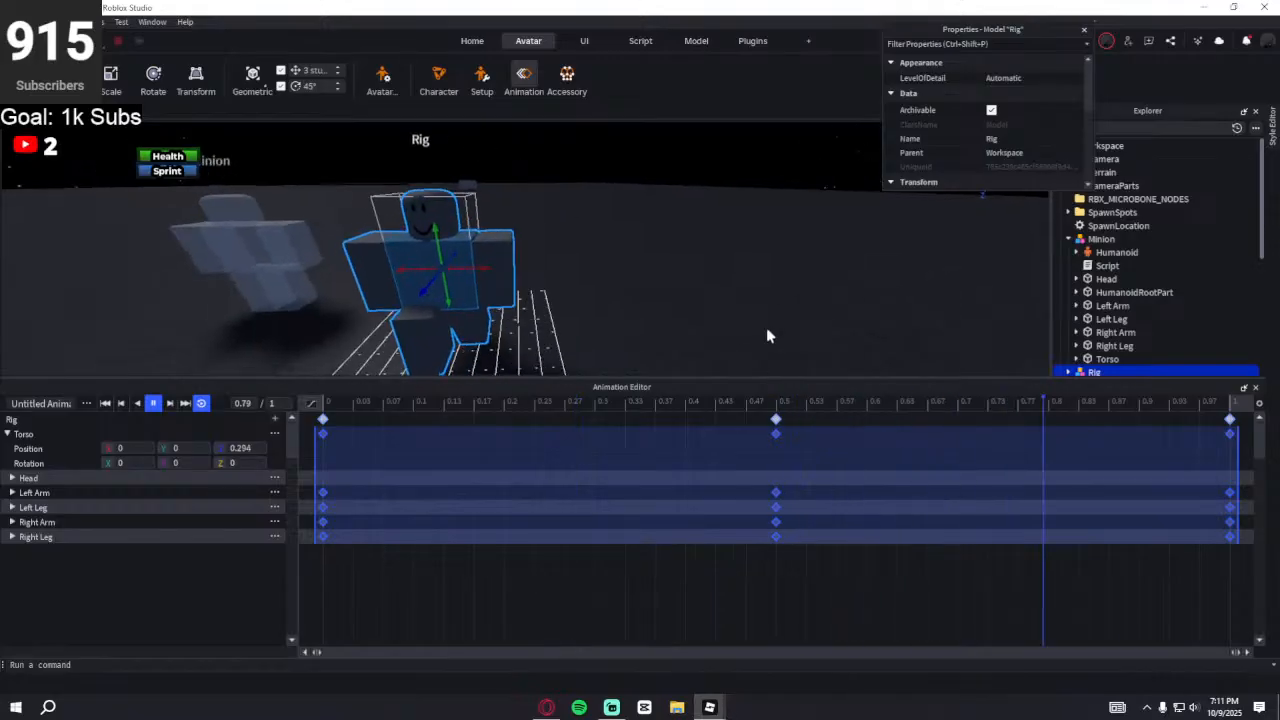
scroll(766, 327, down, 5)
scroll(766, 327, up, 8)
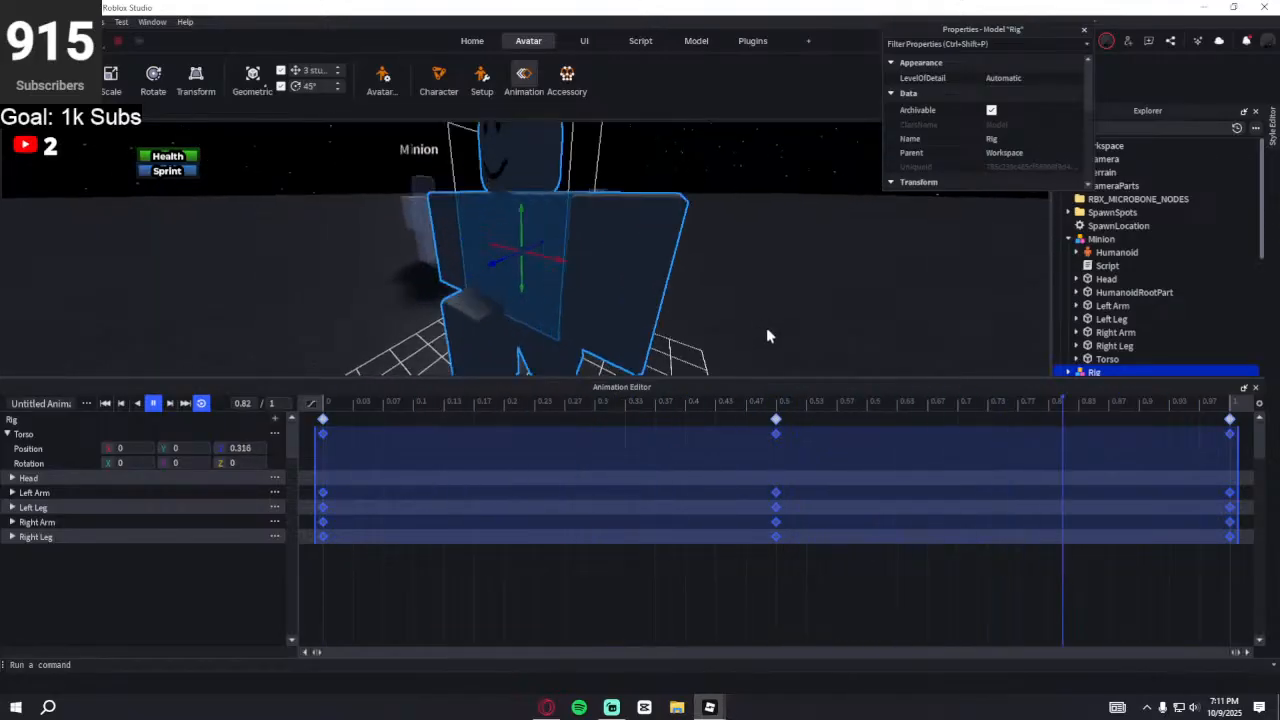
scroll(767, 329, down, 5)
scroll(766, 325, up, 5)
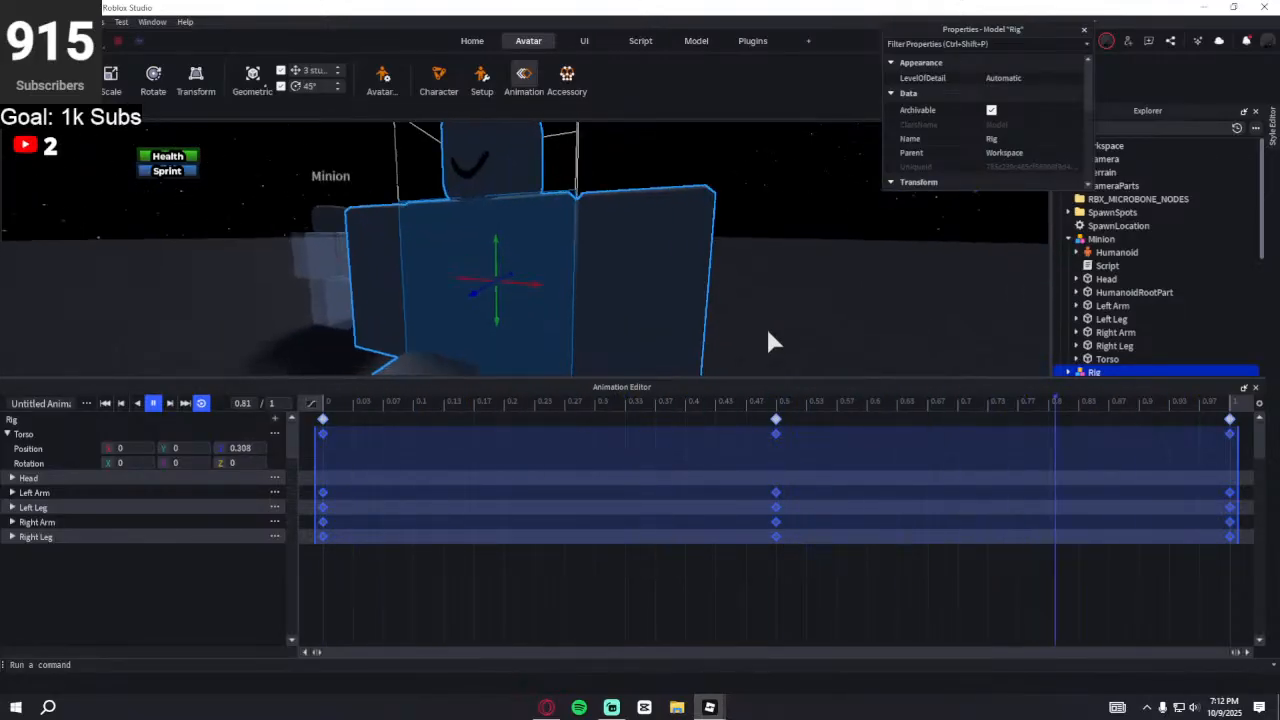
scroll(767, 327, down, 5)
click(383, 402)
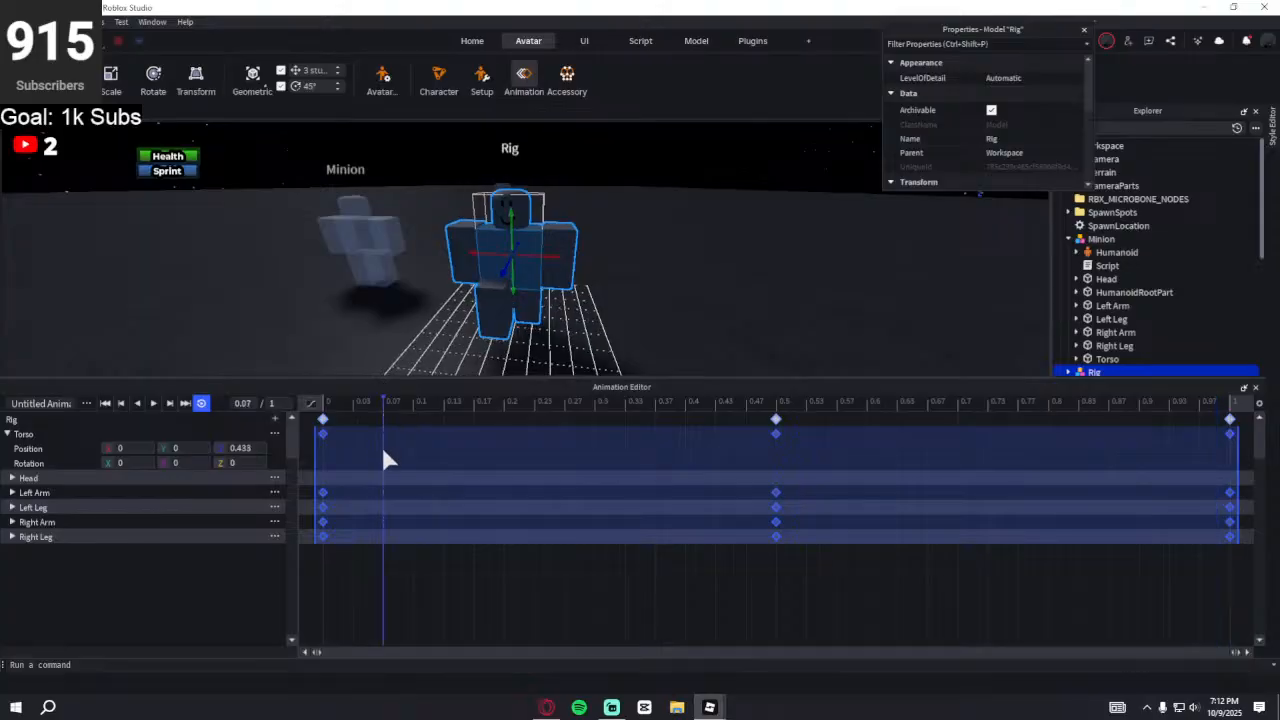
click(362, 508)
drag(350, 405, 867, 440)
key(space)
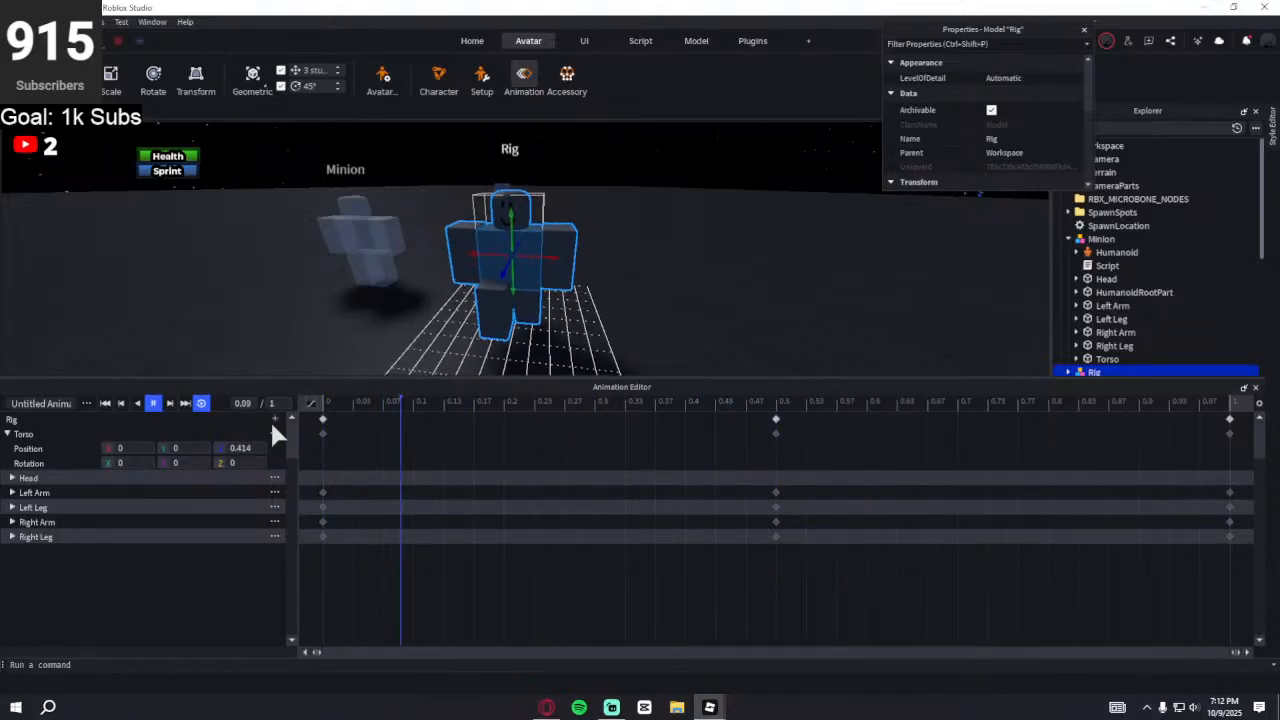
key(space)
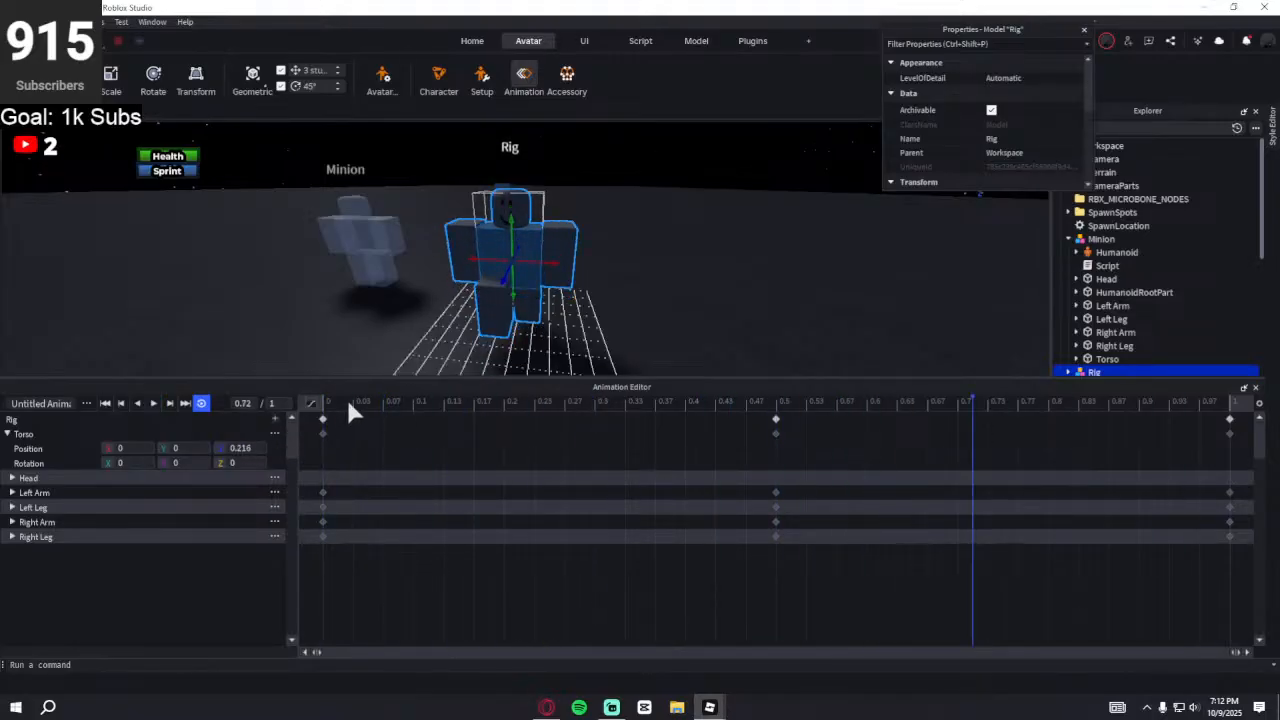
- Save the animation as a new clip named Minion Walk and check that it is available for loading
click(86, 403)
mouse_move(139, 437)
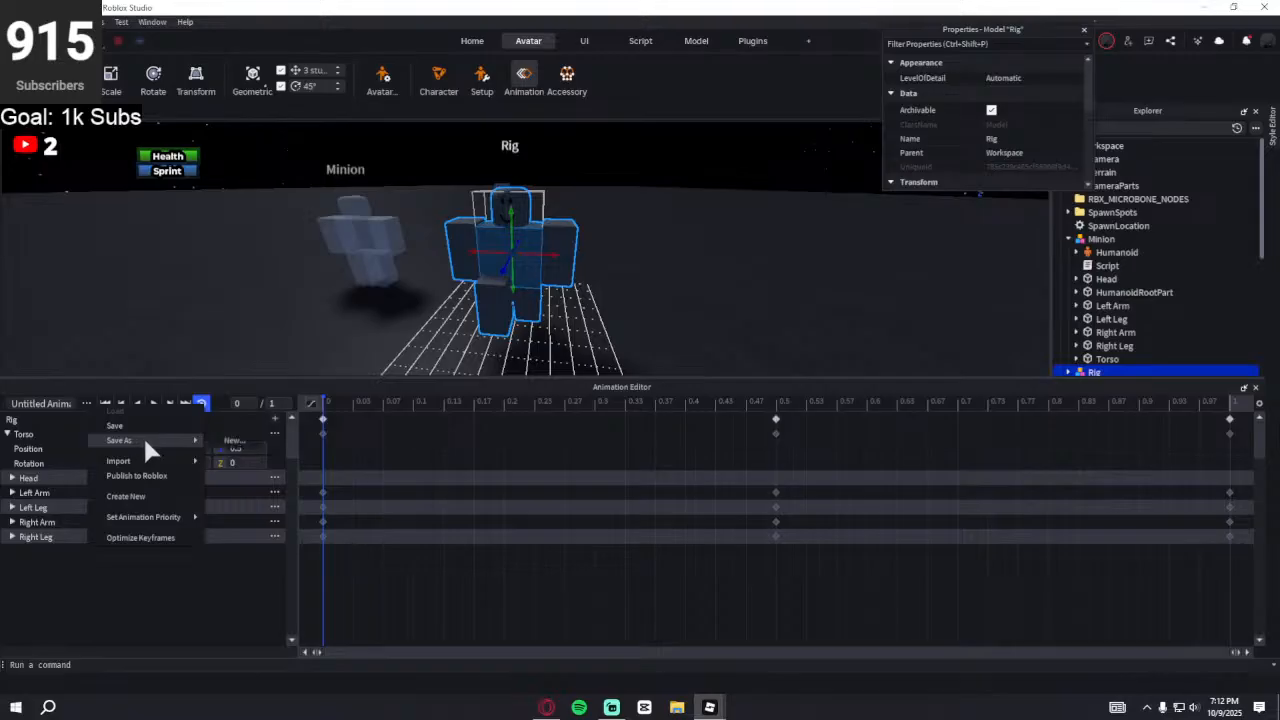
click(222, 440)
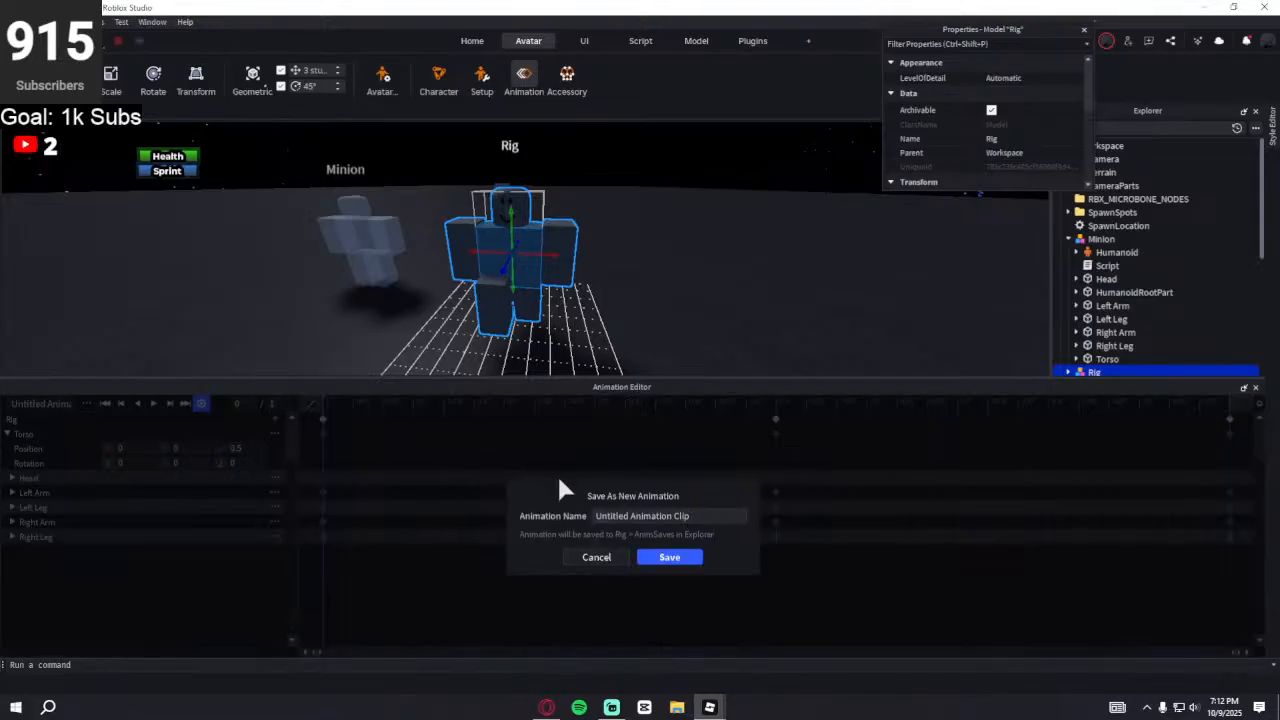
triple_click(641, 515)
text(Minion Walk)
click(667, 562)
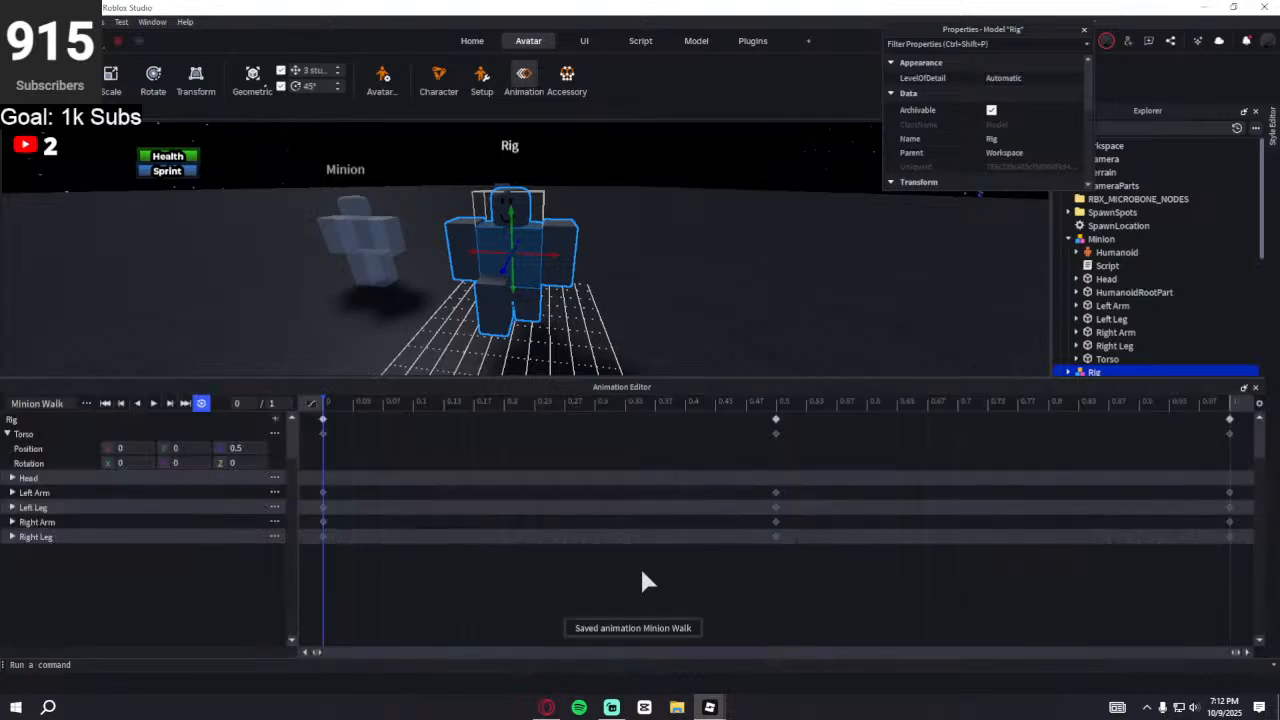
click(86, 403)
mouse_move(200, 414)
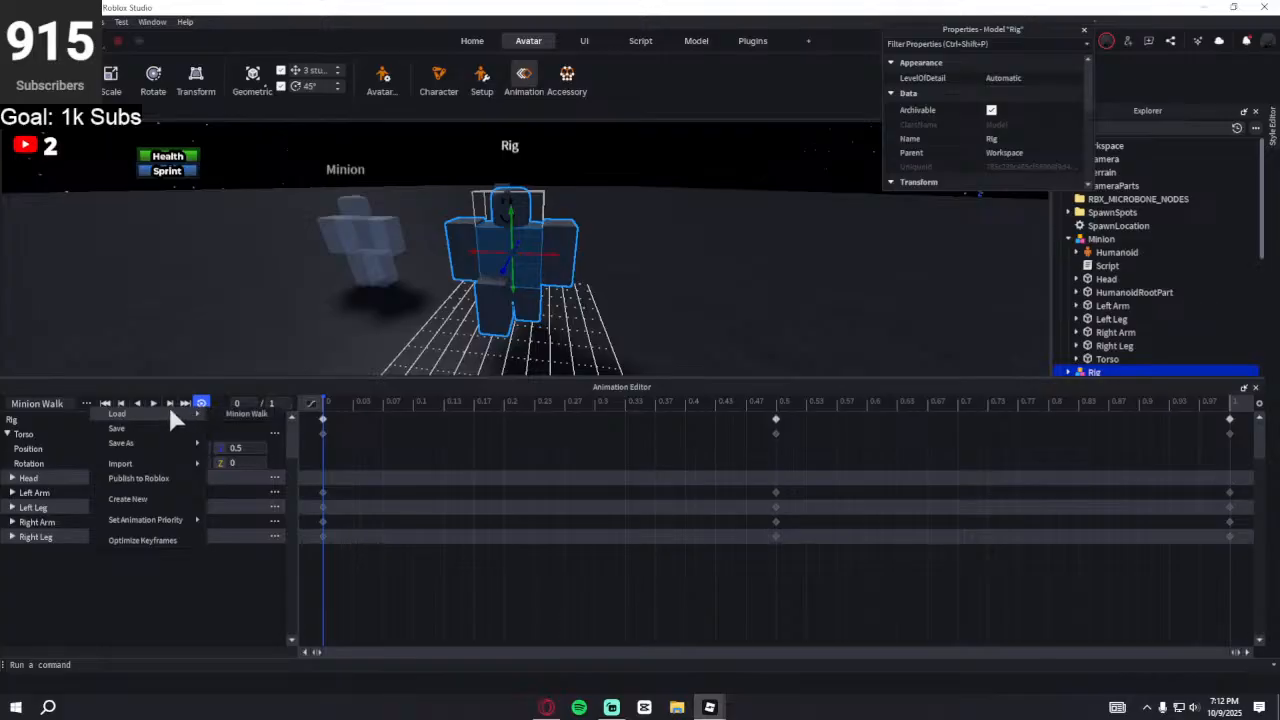
click(412, 511)
- Try a torso Z position of 0 at 0 s, then restore it to 0.5
right_drag(569, 338, 559, 311)
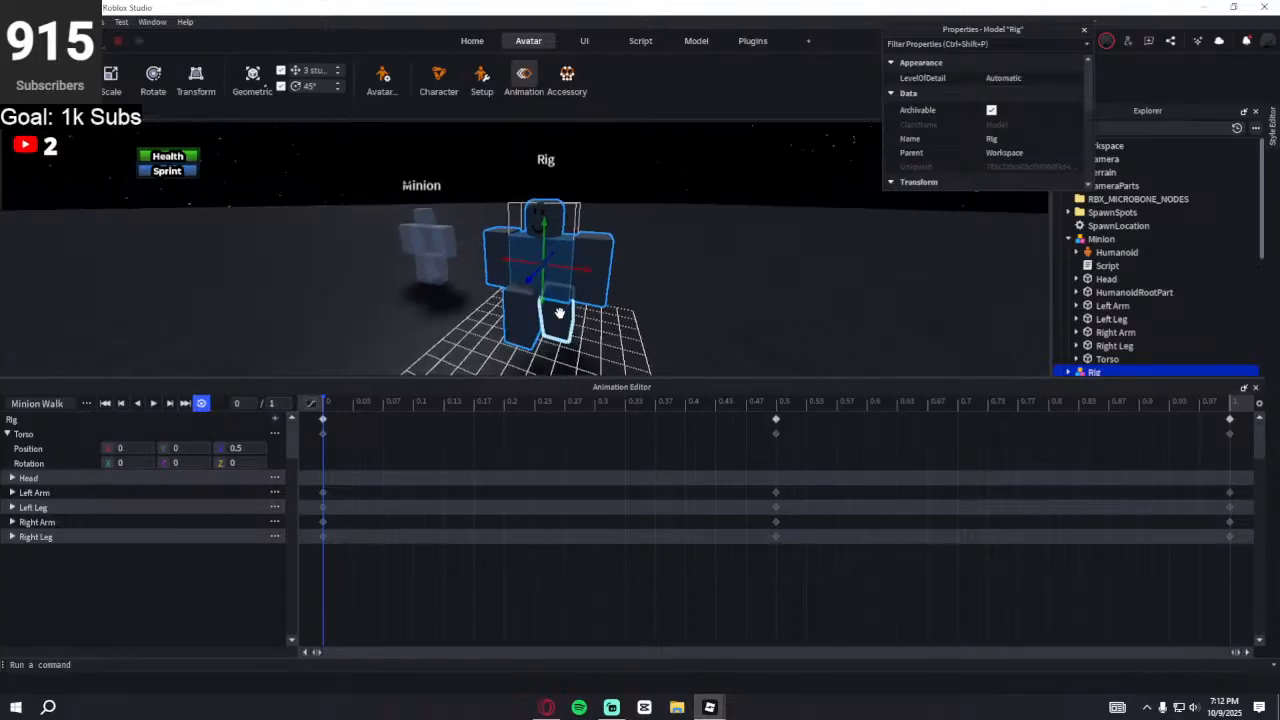
scroll(561, 314, up, 3)
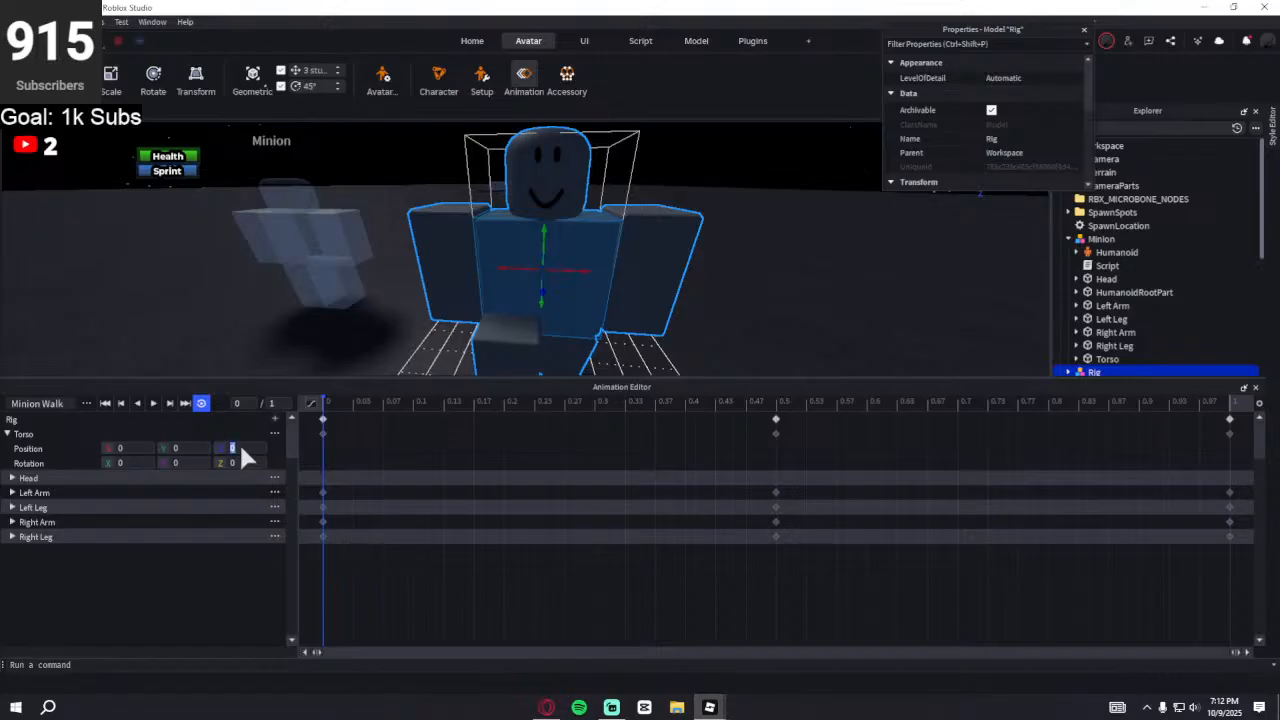
key(Return)
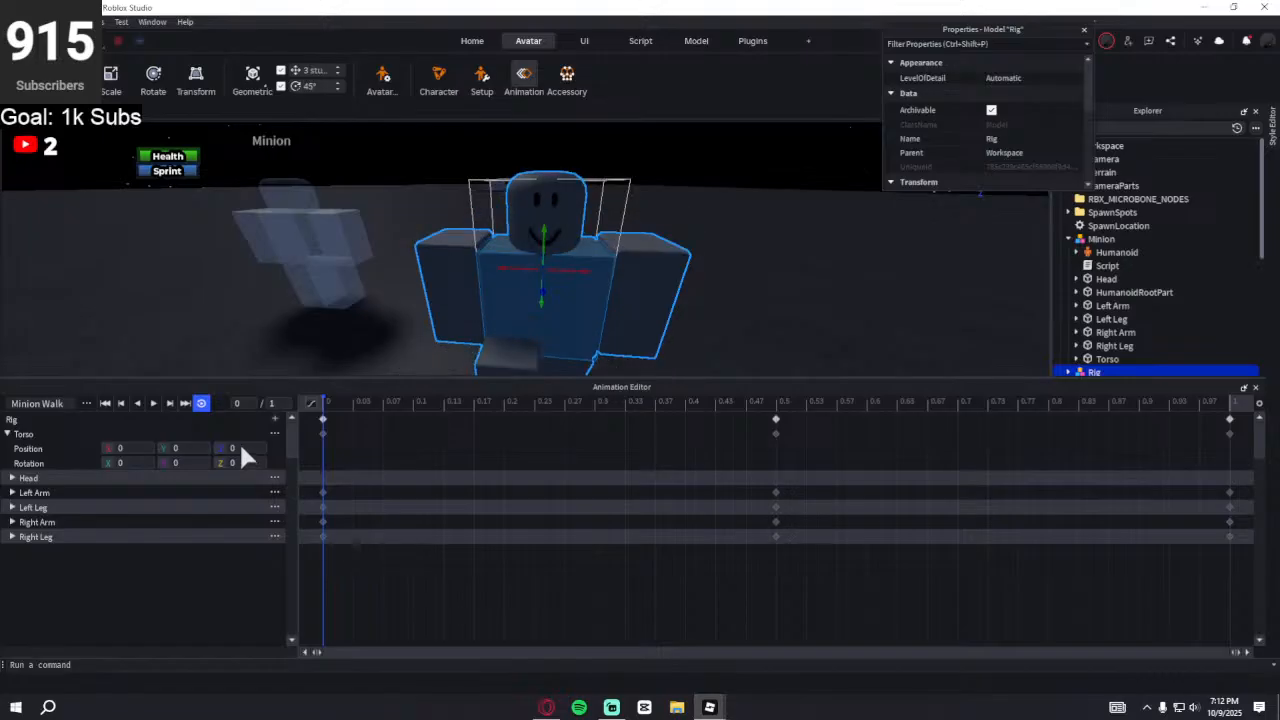
text(0.5)
key(Return)
- Set the left arm's Y position and the left leg's Z rotation to 0 at 0 s
click(12, 478)
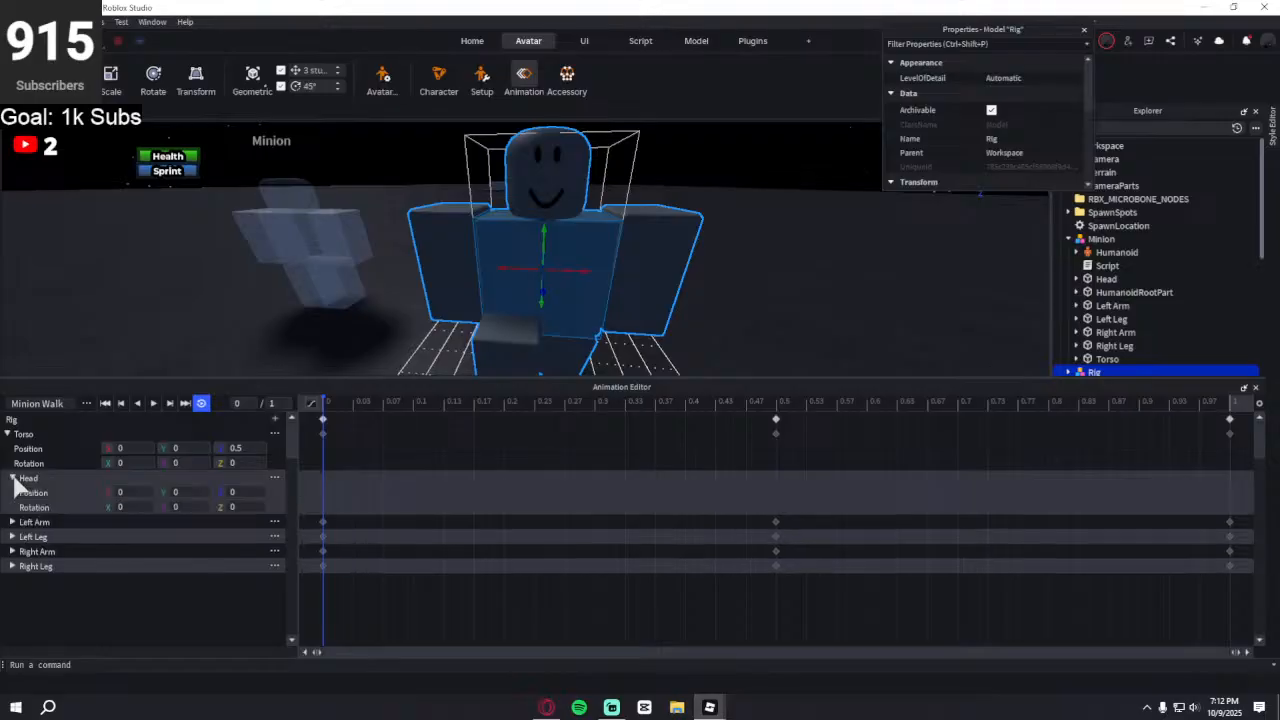
click(12, 478)
click(12, 492)
click(181, 507)
text(0)
key(Return)
click(12, 537)
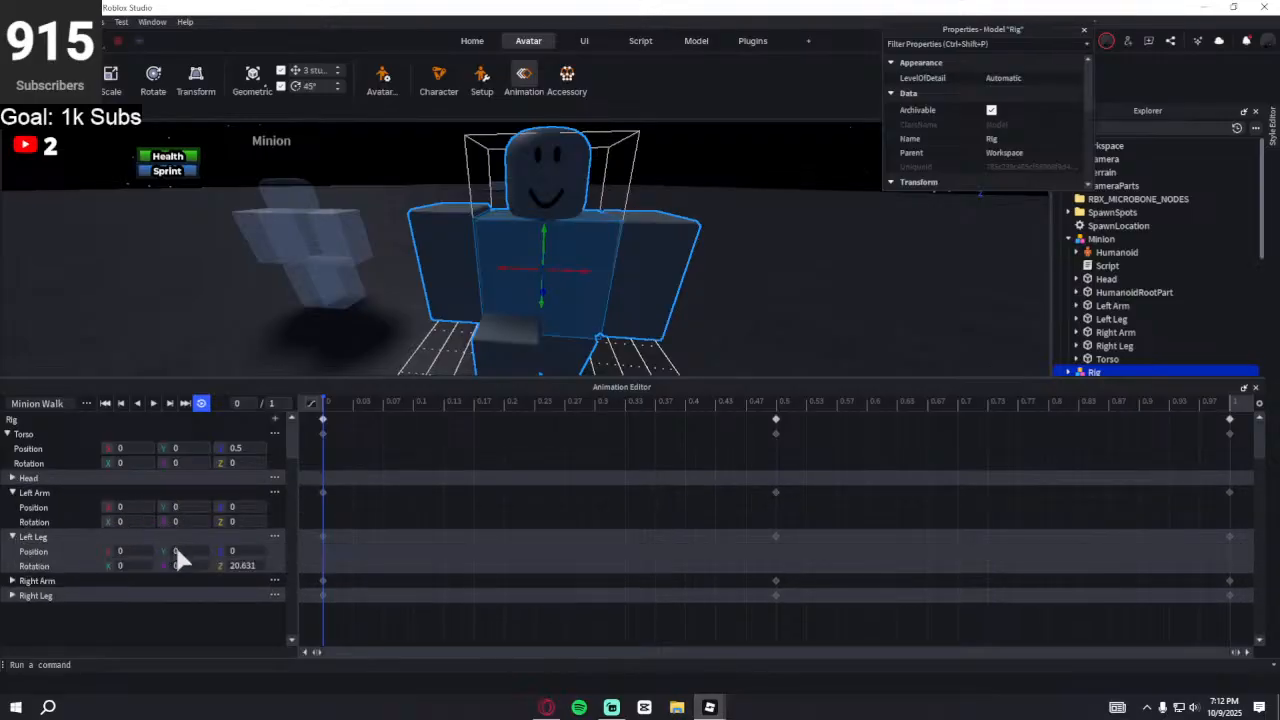
click(243, 566)
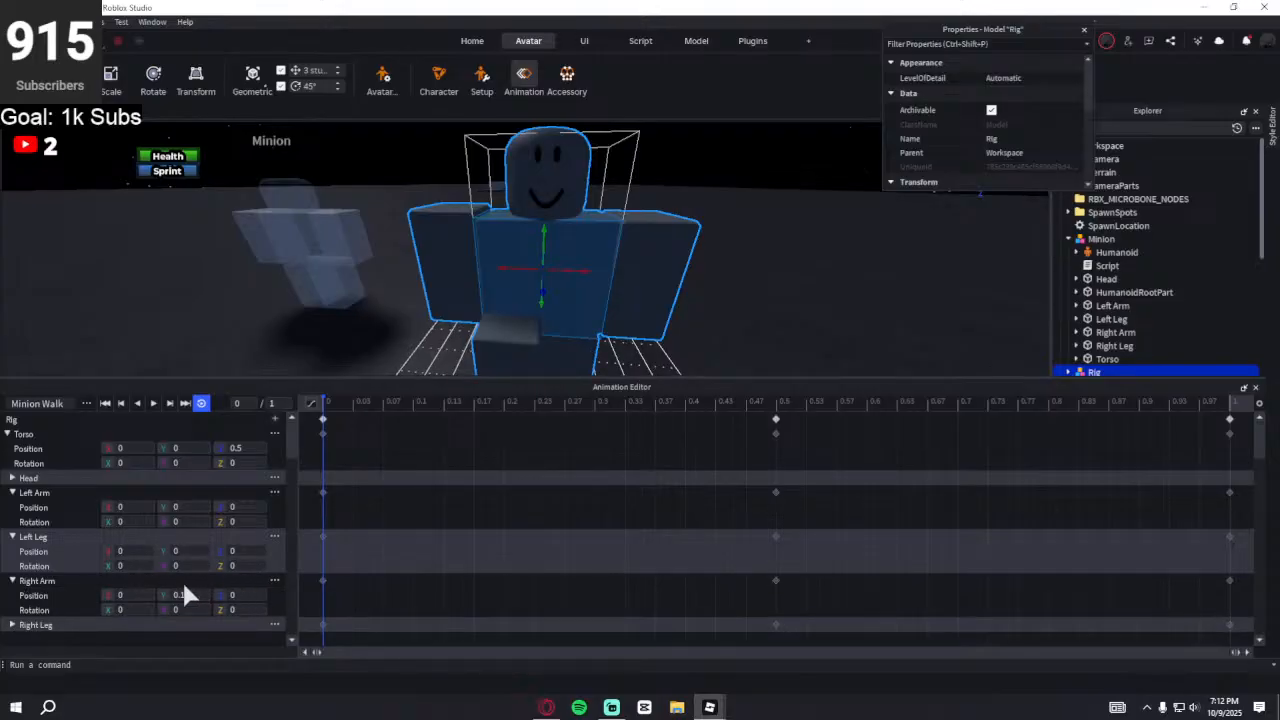
- Set the right arm's Y position and the right leg's X position to 0 at 0 s
click(12, 625)
scroll(168, 578, down, 1)
click(131, 589)
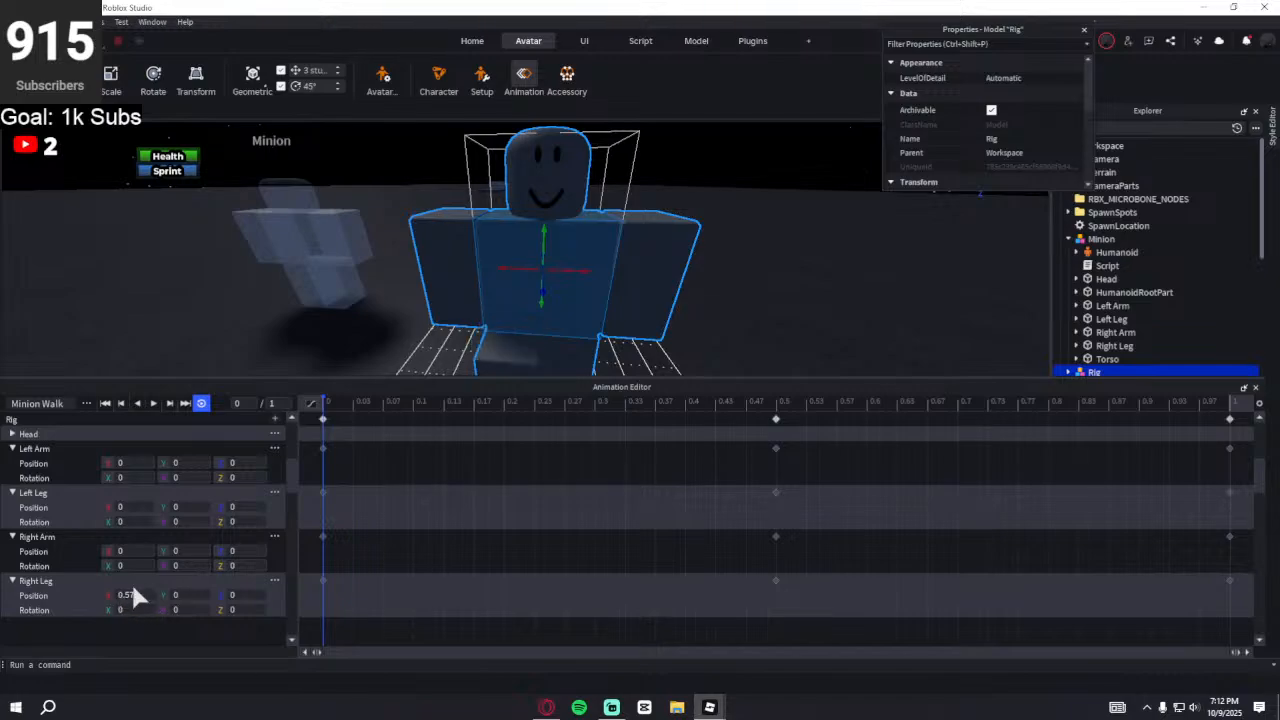
double_click(138, 594)
- Delete all keyframes at 0.5 s and 1 s, keeping only the pose at 0 s
right_drag(537, 318, 537, 318)
key(w)
key(s)
drag(753, 580, 1240, 420)
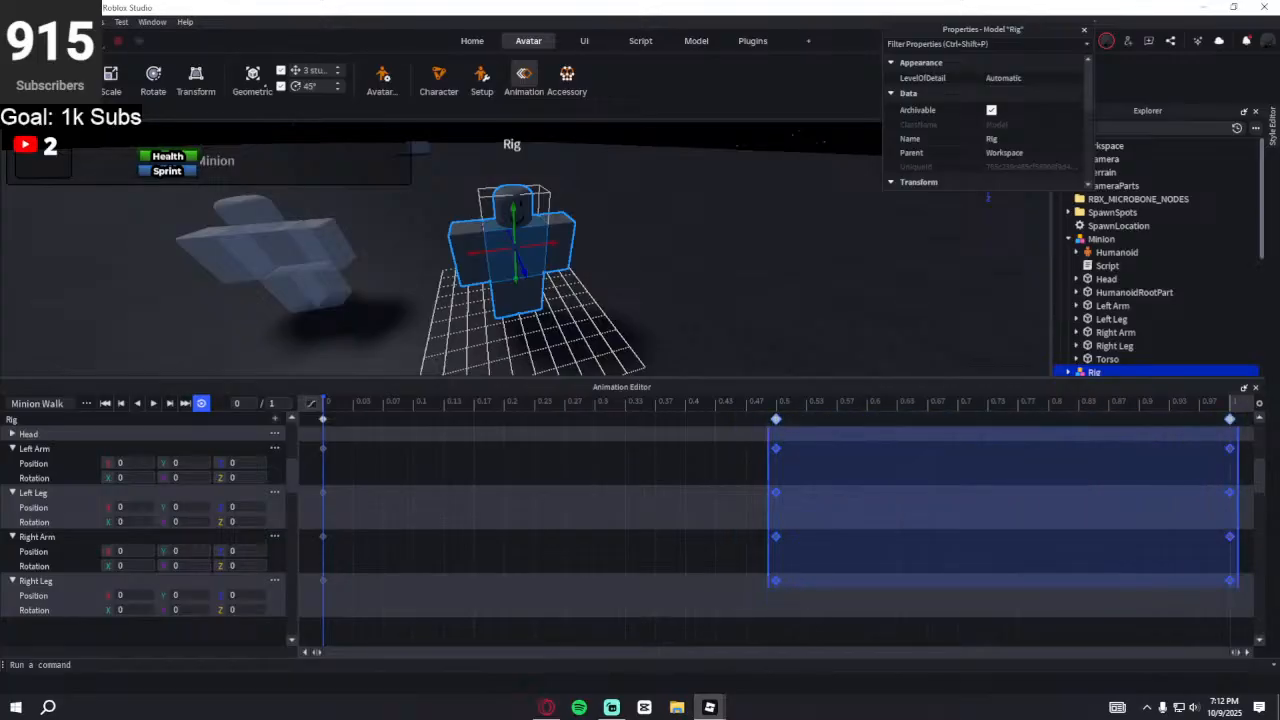
right_click(929, 495)
click(950, 506)
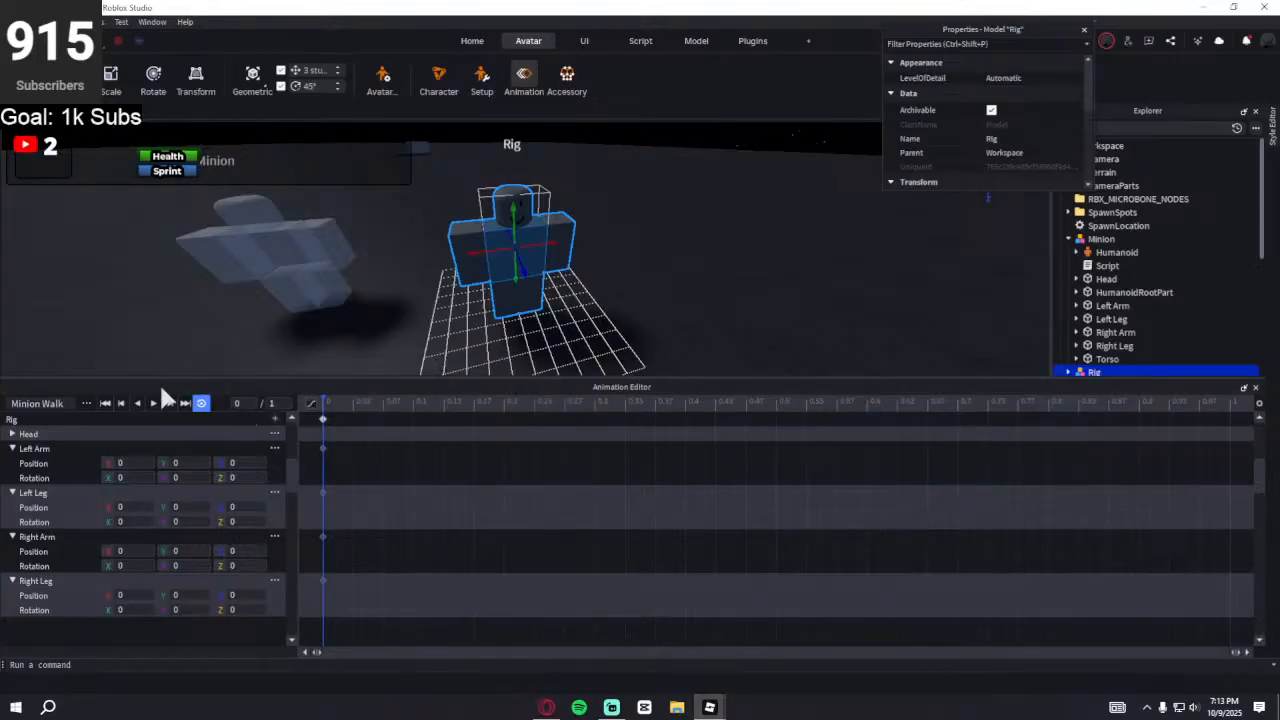
- Close the Animation Editor and reopen it on the rig
click(524, 73)
click(815, 345)
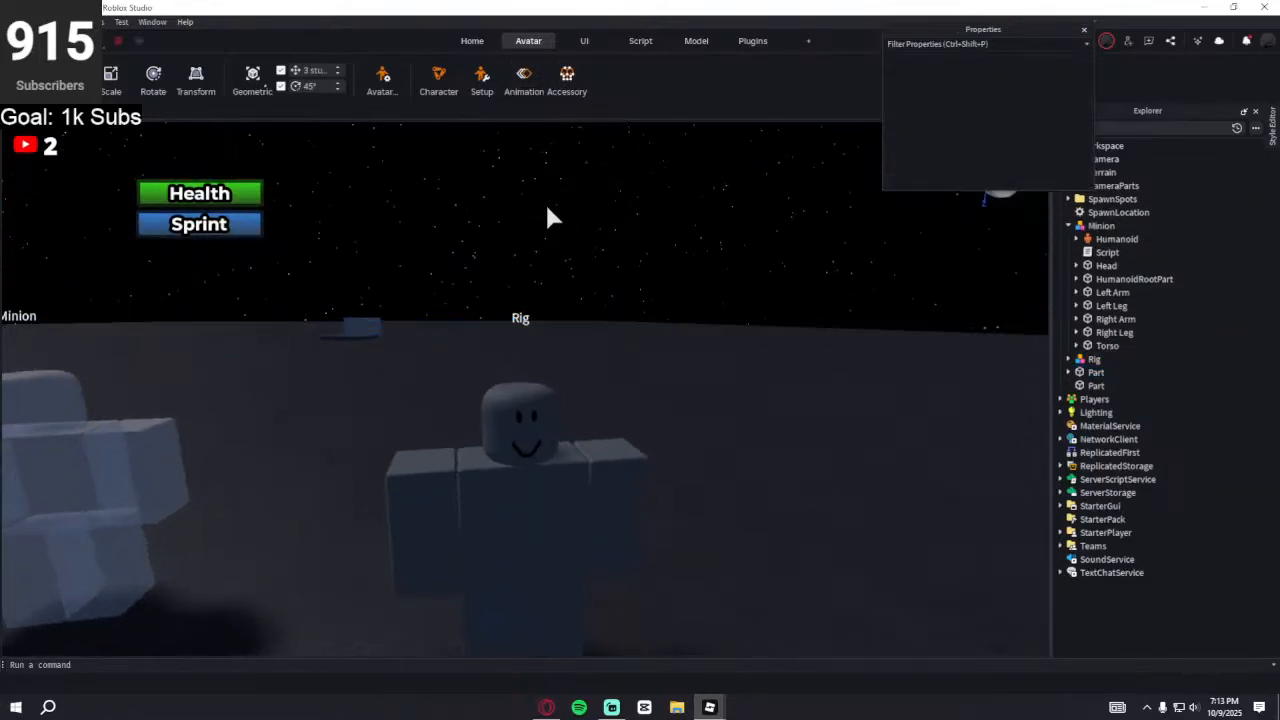
click(515, 80)
click(509, 86)
click(509, 82)
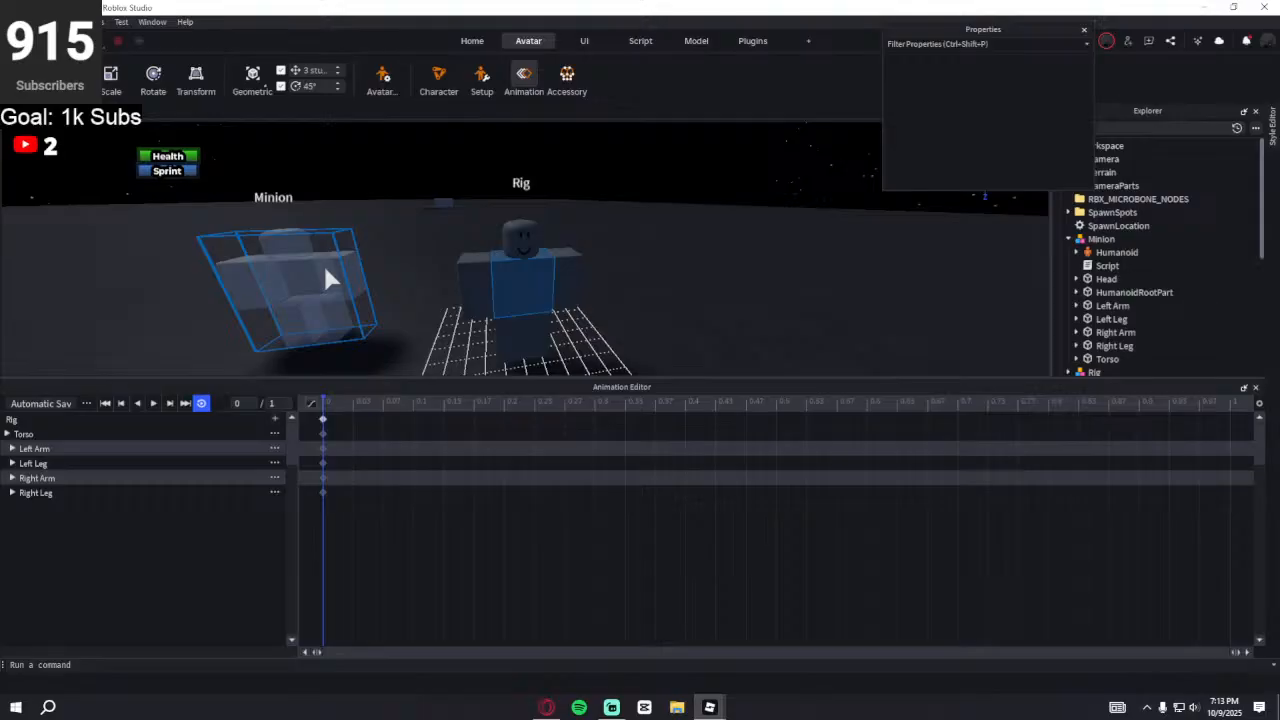
- Select the rig's right leg and move it about 0.638 along the blue axis at 0 s
right_drag(513, 295, 523, 234)
scroll(563, 277, up, 3)
scroll(545, 255, down, 2)
scroll(523, 234, up, 5)
click(578, 277)
scroll(578, 277, down, 5)
right_drag(578, 277, 547, 269)
scroll(576, 271, up, 3)
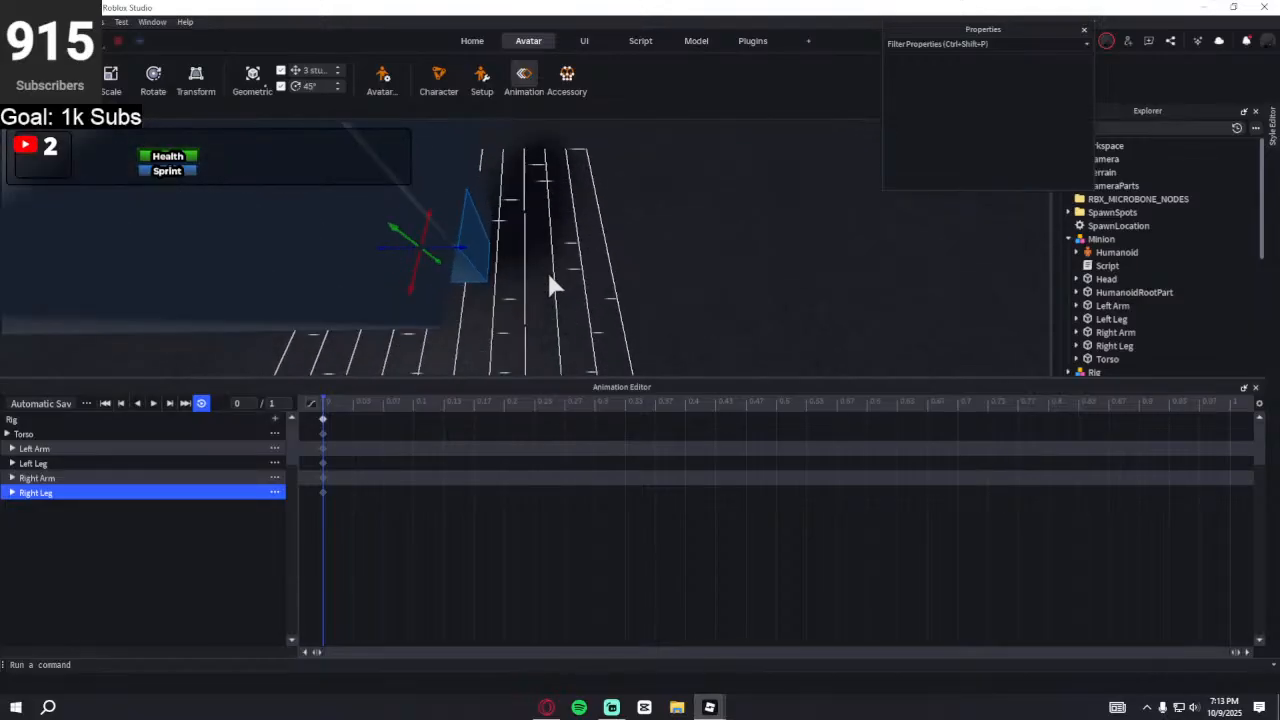
drag(458, 246, 505, 250)
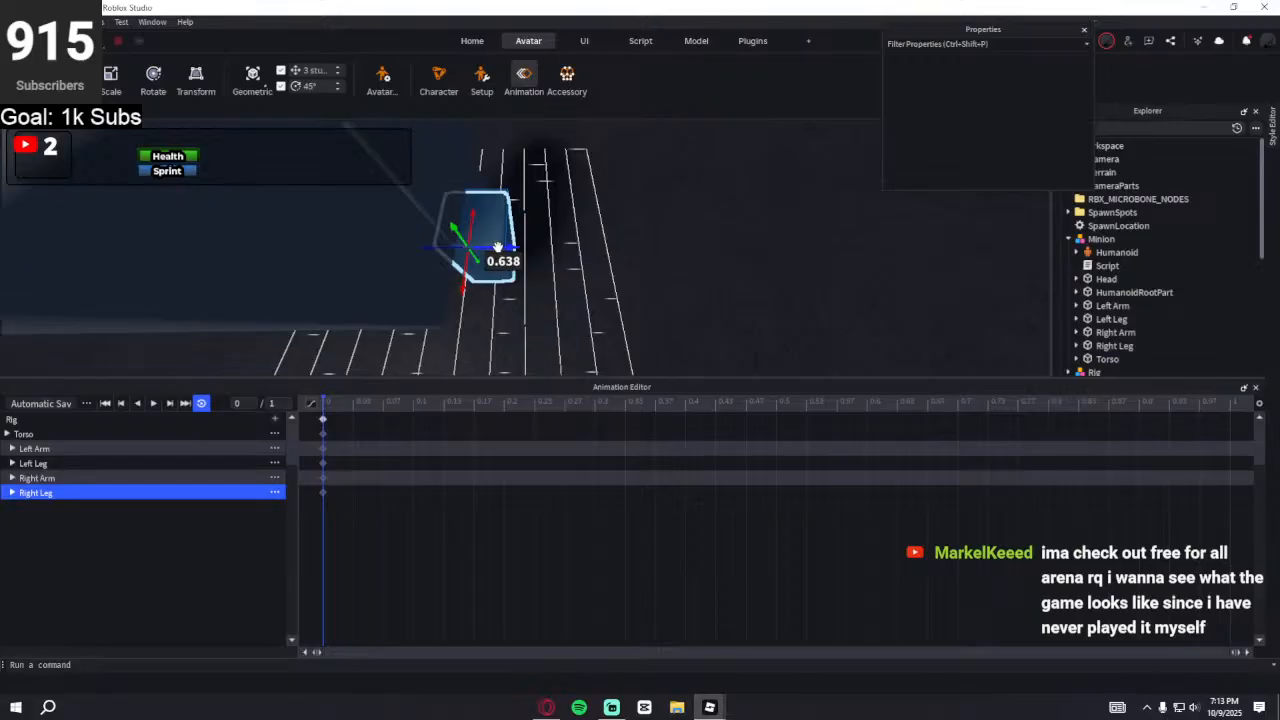
right_drag(519, 213, 520, 210)
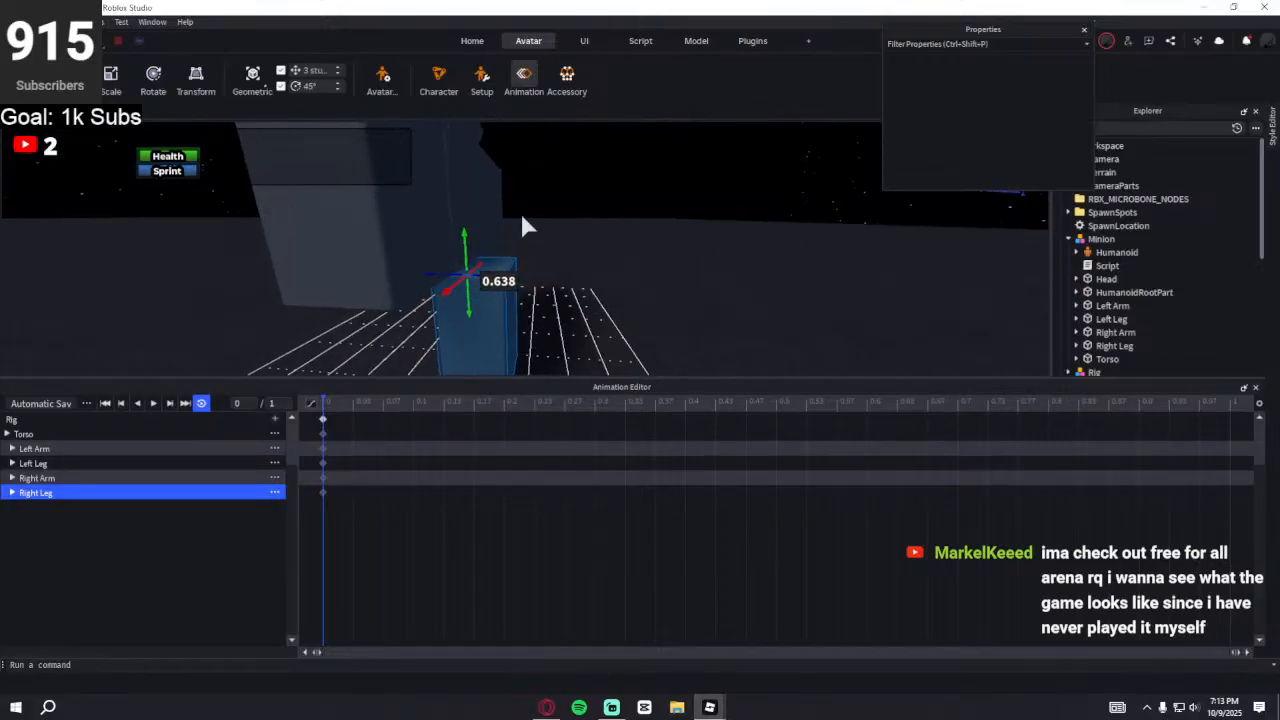
- Shift the right leg a little further sideways in the view and raise it slightly at 0 s
right_drag(486, 272, 487, 271)
drag(489, 251, 515, 251)
right_drag(510, 252, 507, 251)
drag(494, 252, 492, 226)
- Place the left leg at about X -0.426 and Y 0.124 at 0 s and expand its track
mouse_move(556, 261)
right_down()
mouse_move(560, 278)
mouse_move(557, 266)
right_up()
click(553, 272)
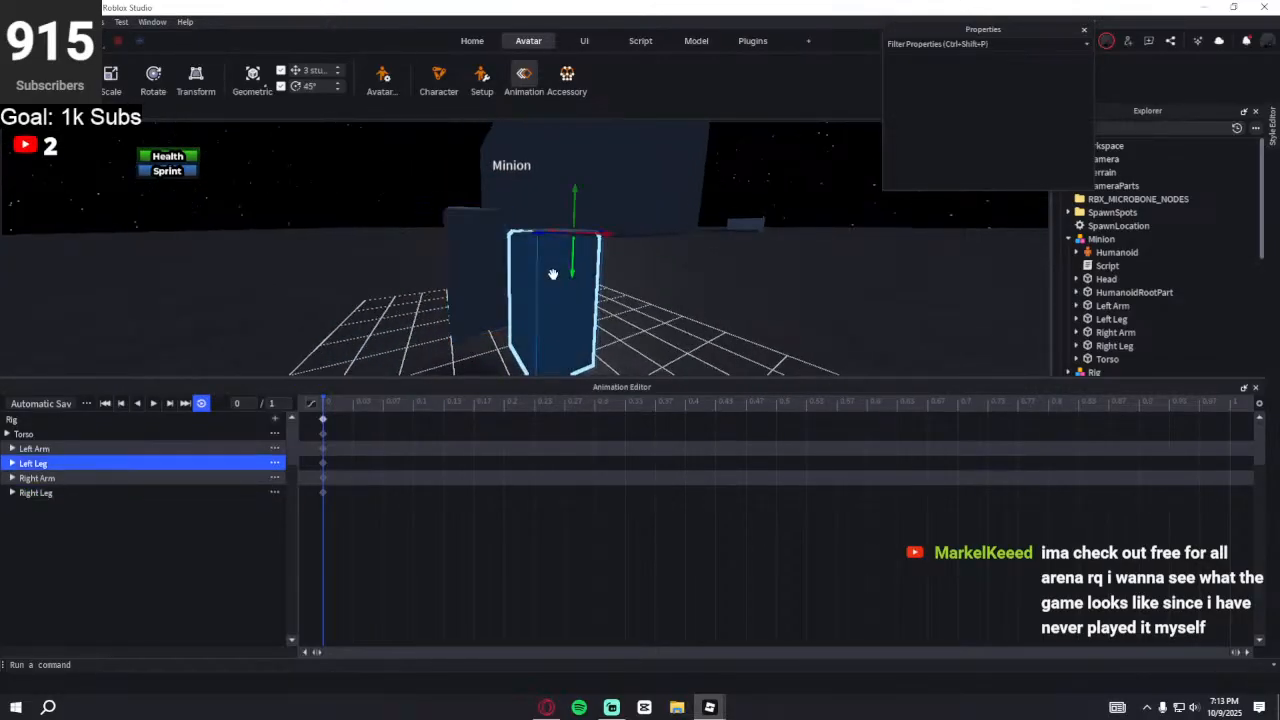
drag(538, 233, 543, 197)
right_drag(470, 214, 470, 214)
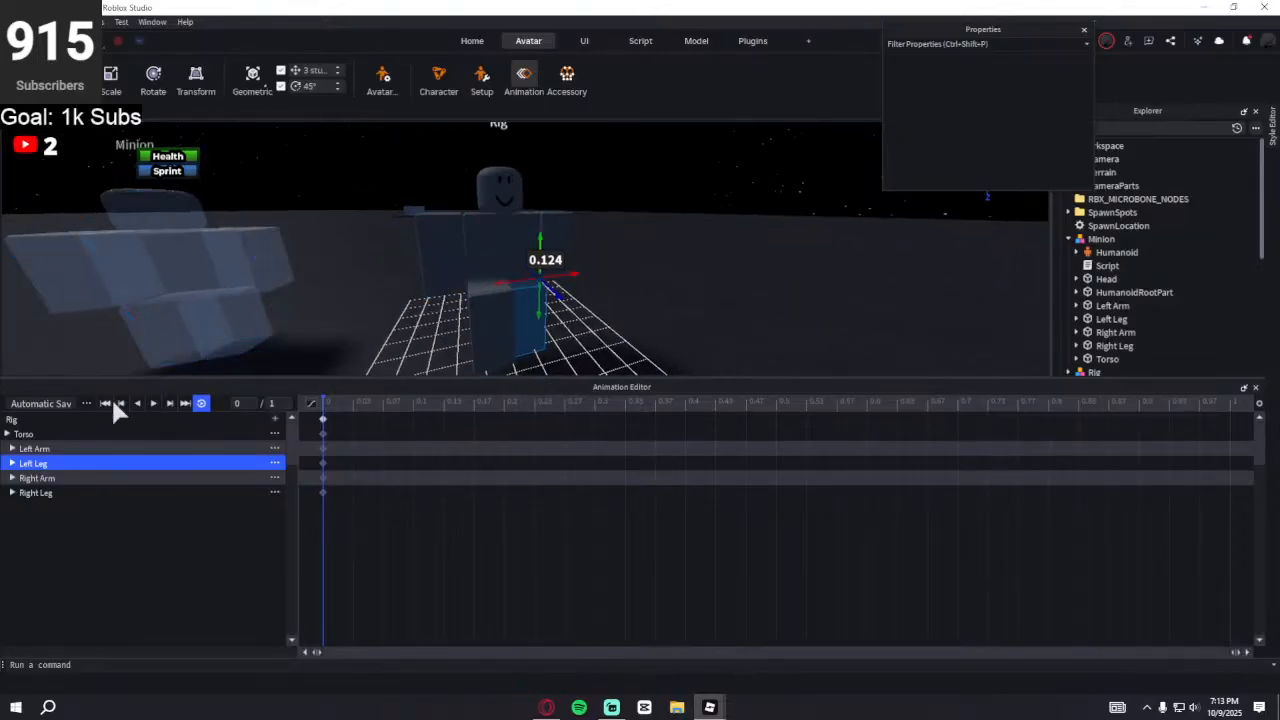
click(10, 462)
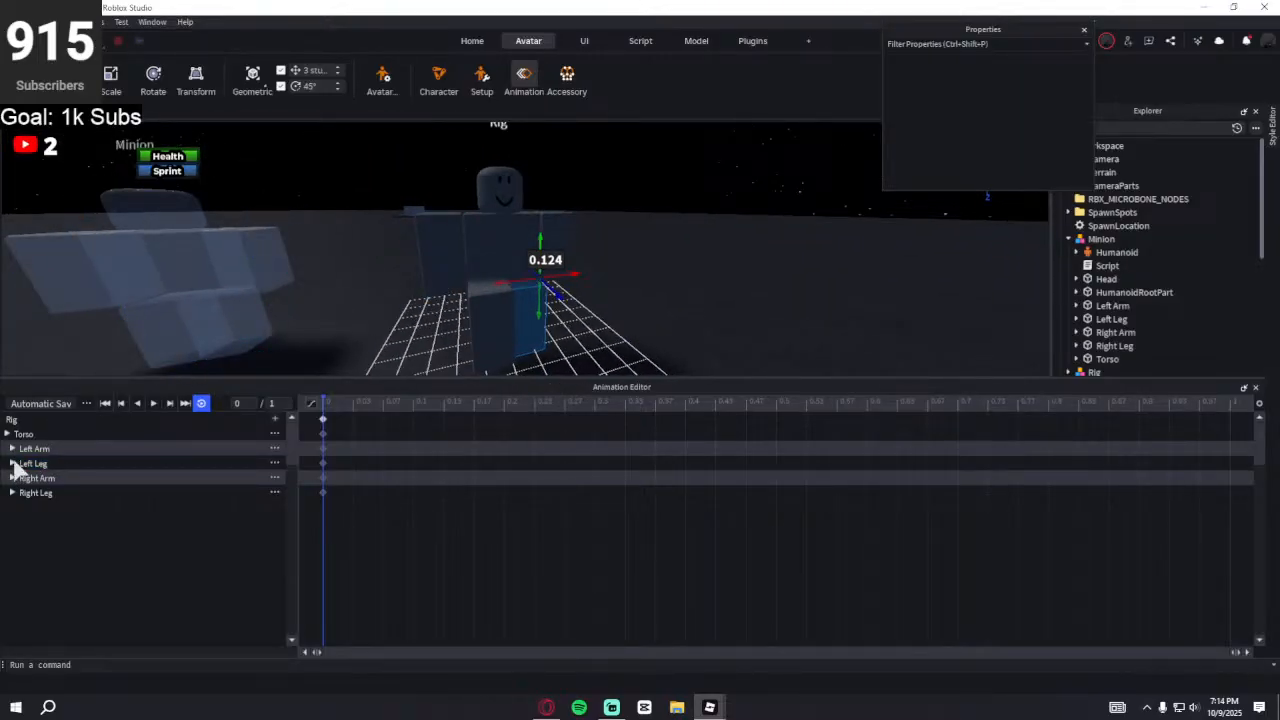
click(12, 464)
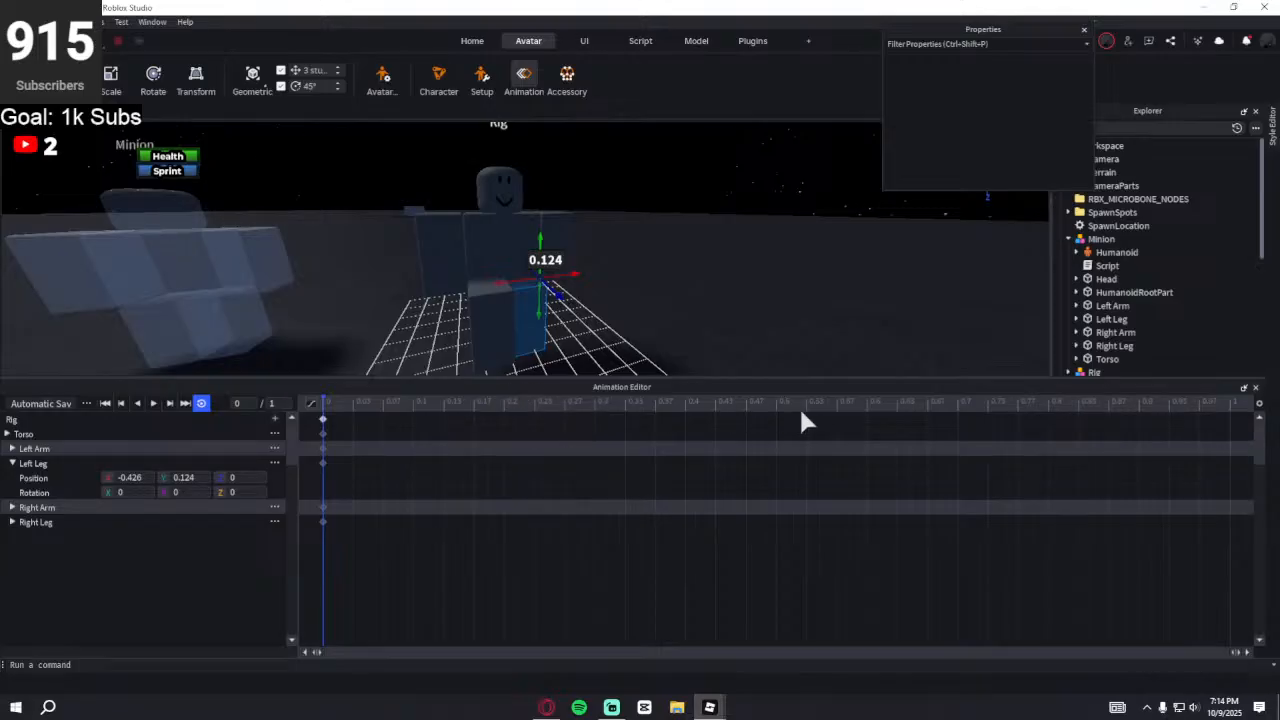
- Set the left leg's position to X 0.426 and Y -0.124 at 0.3 s and preview the movement
click(597, 410)
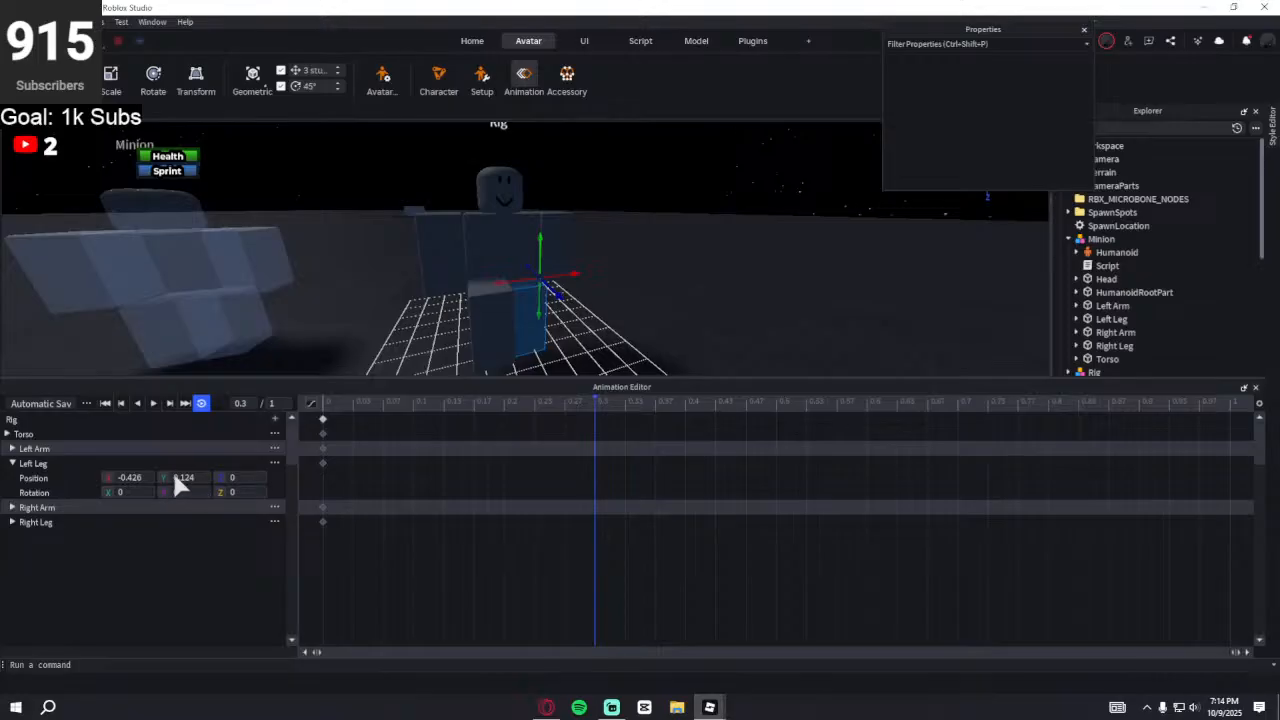
key(Return)
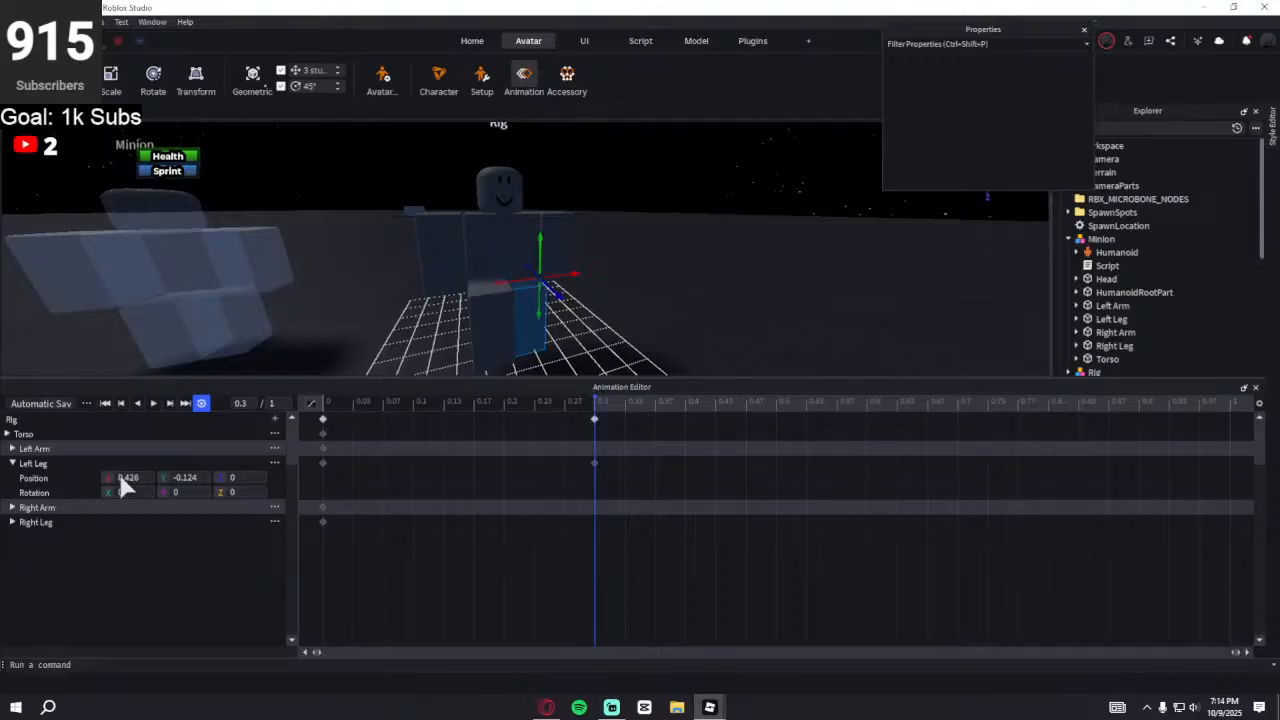
key(space)
right_drag(591, 309, 590, 307)
key(space)
click(442, 420)
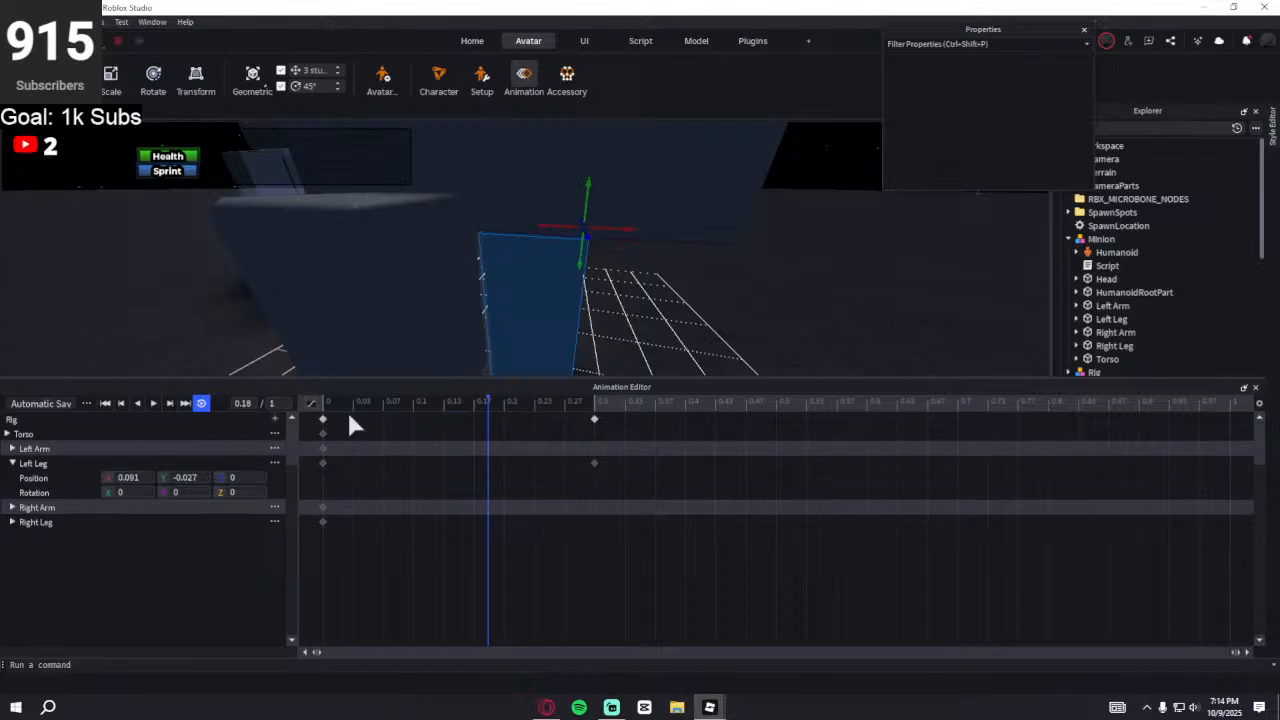
drag(340, 410, 298, 412)
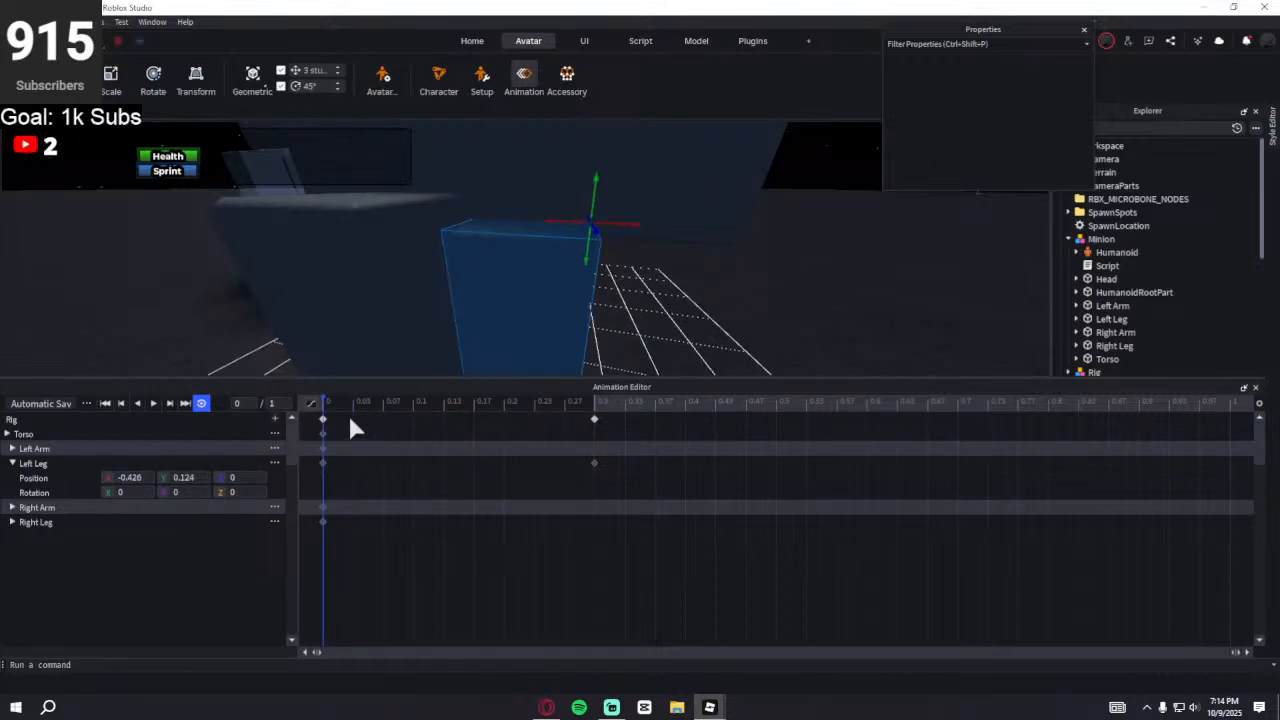
- Add a left leg position keyframe at 0.33 s and preview the loop
drag(412, 410, 625, 405)
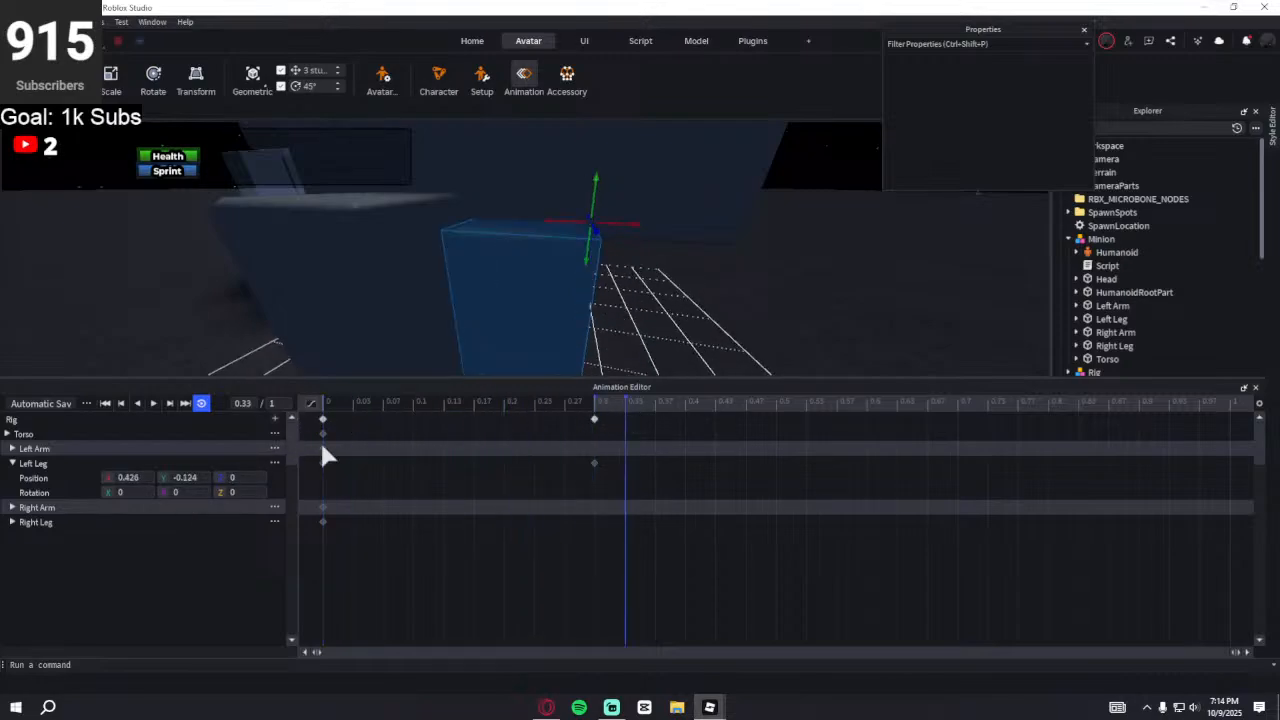
click(120, 474)
key(space)
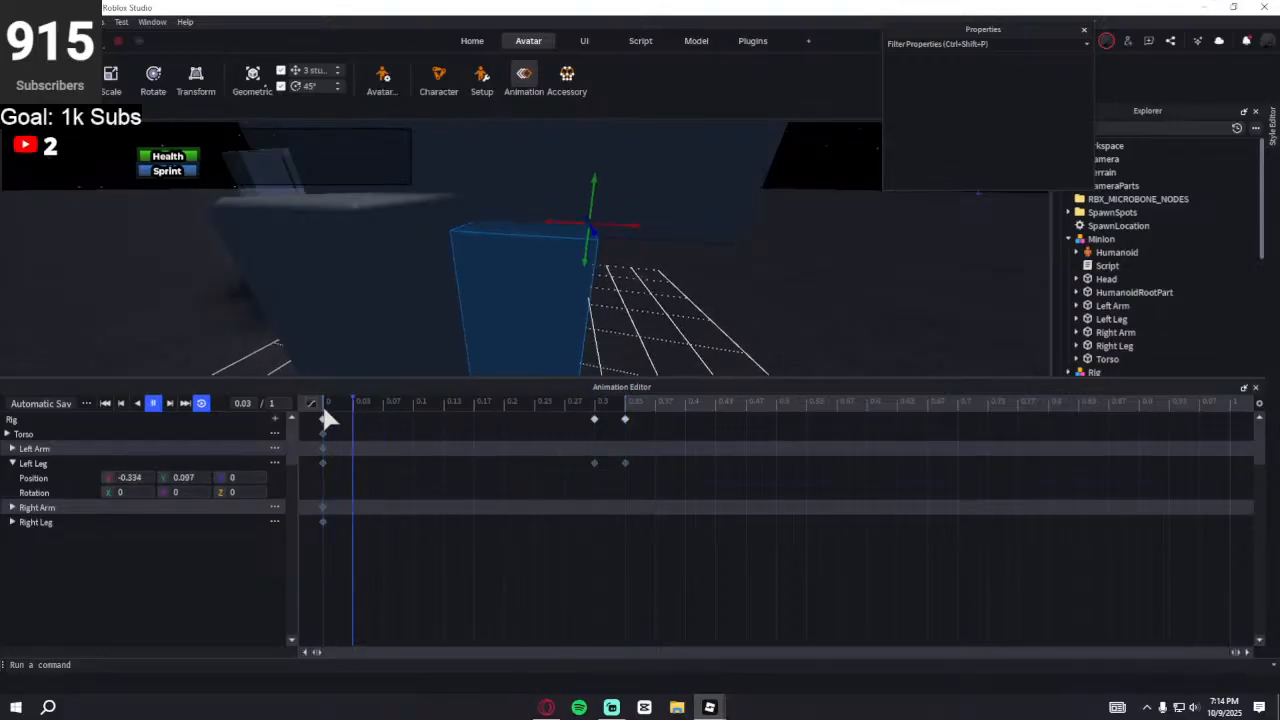
key(space)
drag(368, 410, 580, 436)
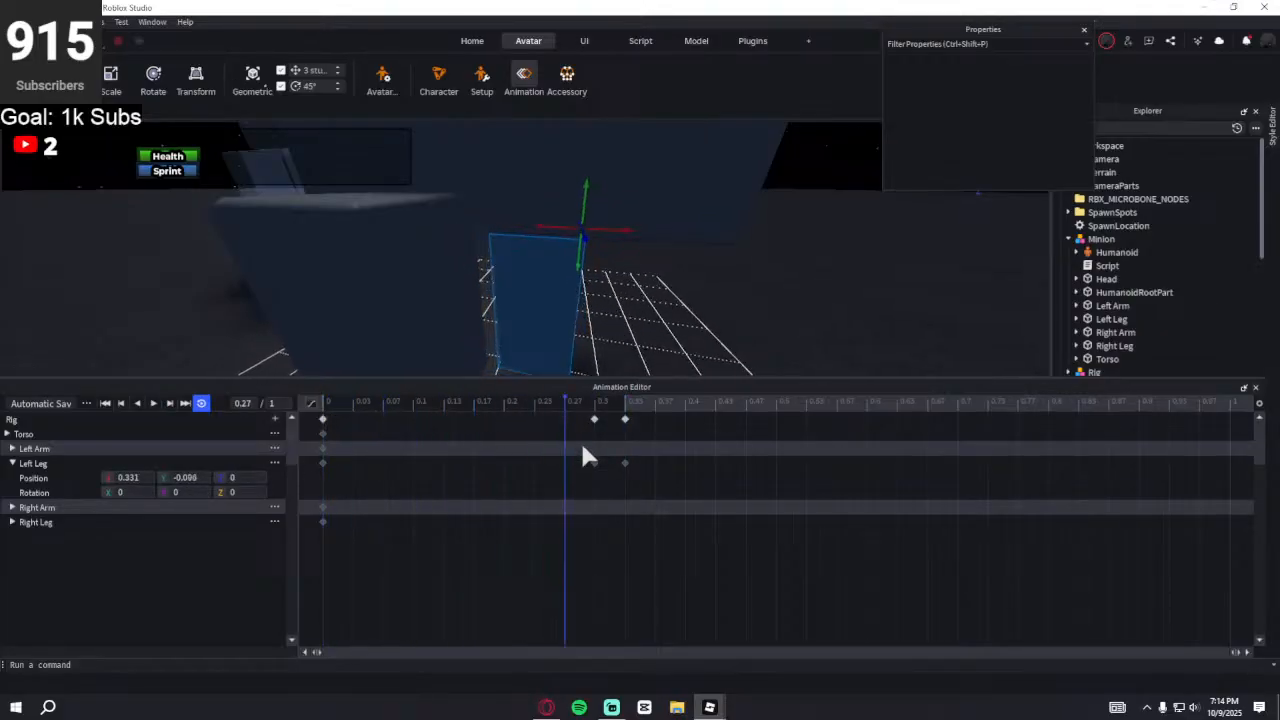
- Remove the left leg keyframe at 0.3 s and return to the start of the timeline
right_click(600, 430)
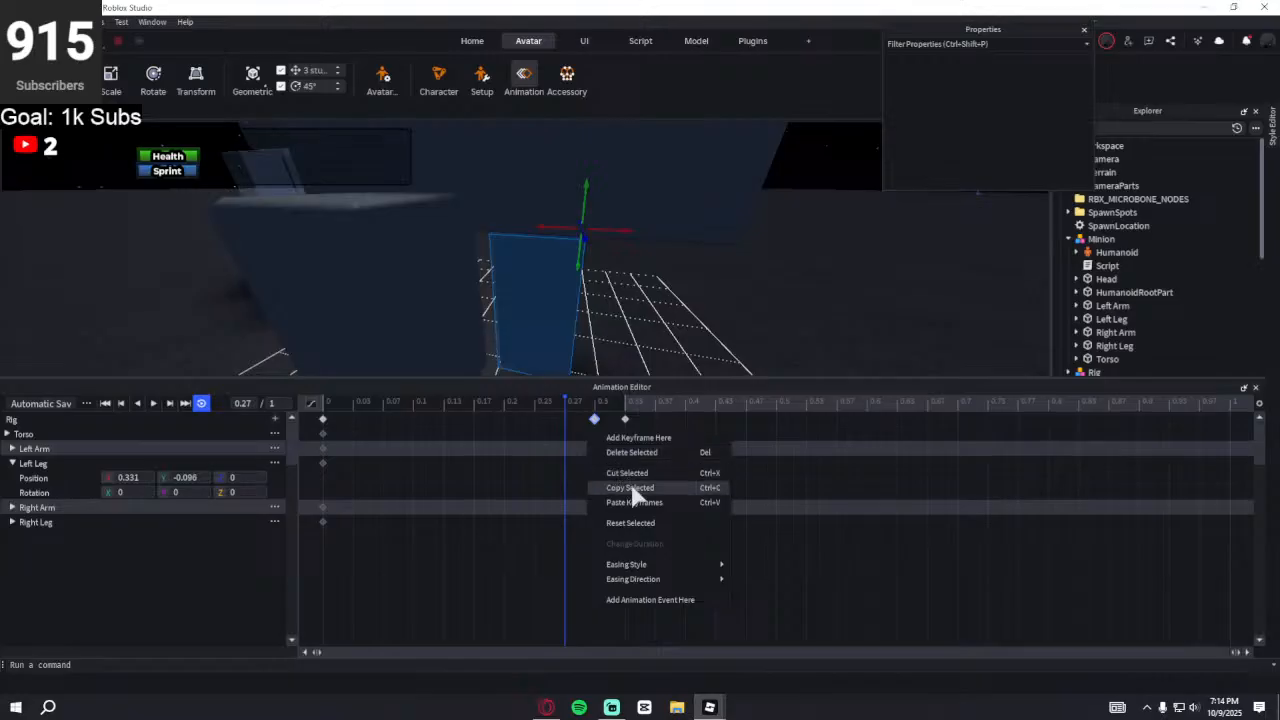
click(625, 420)
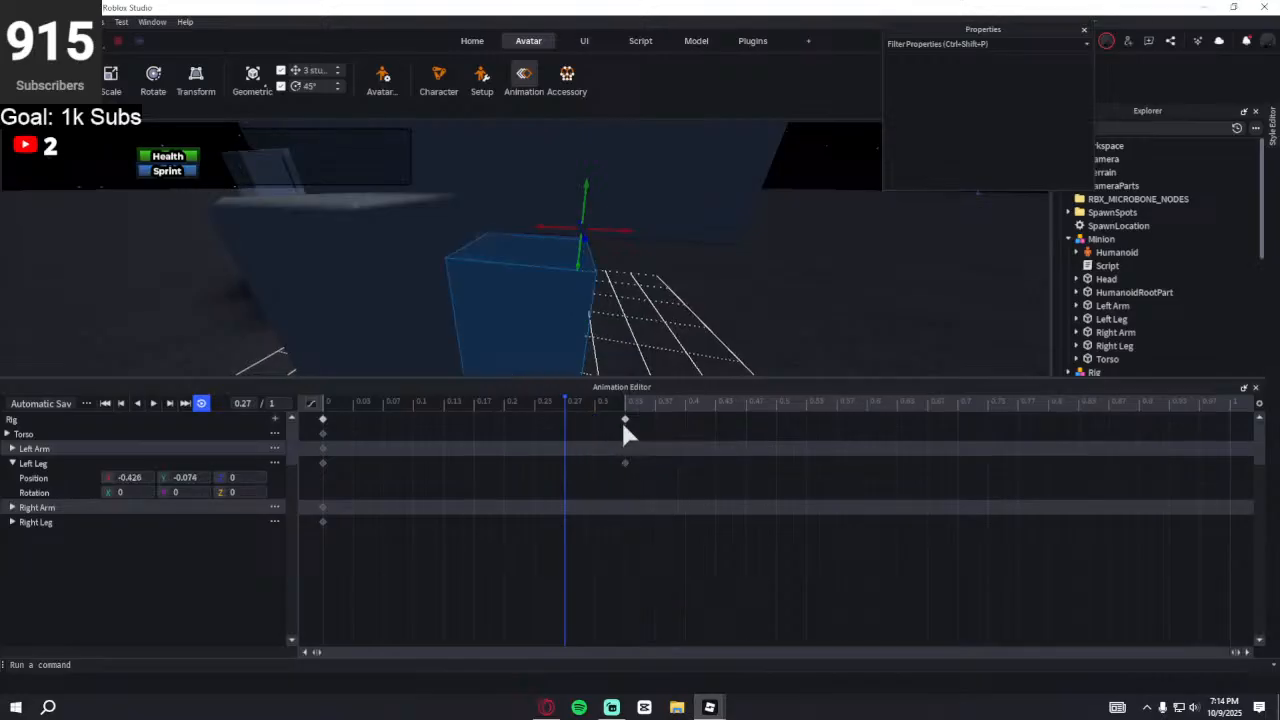
click(120, 478)
click(339, 401)
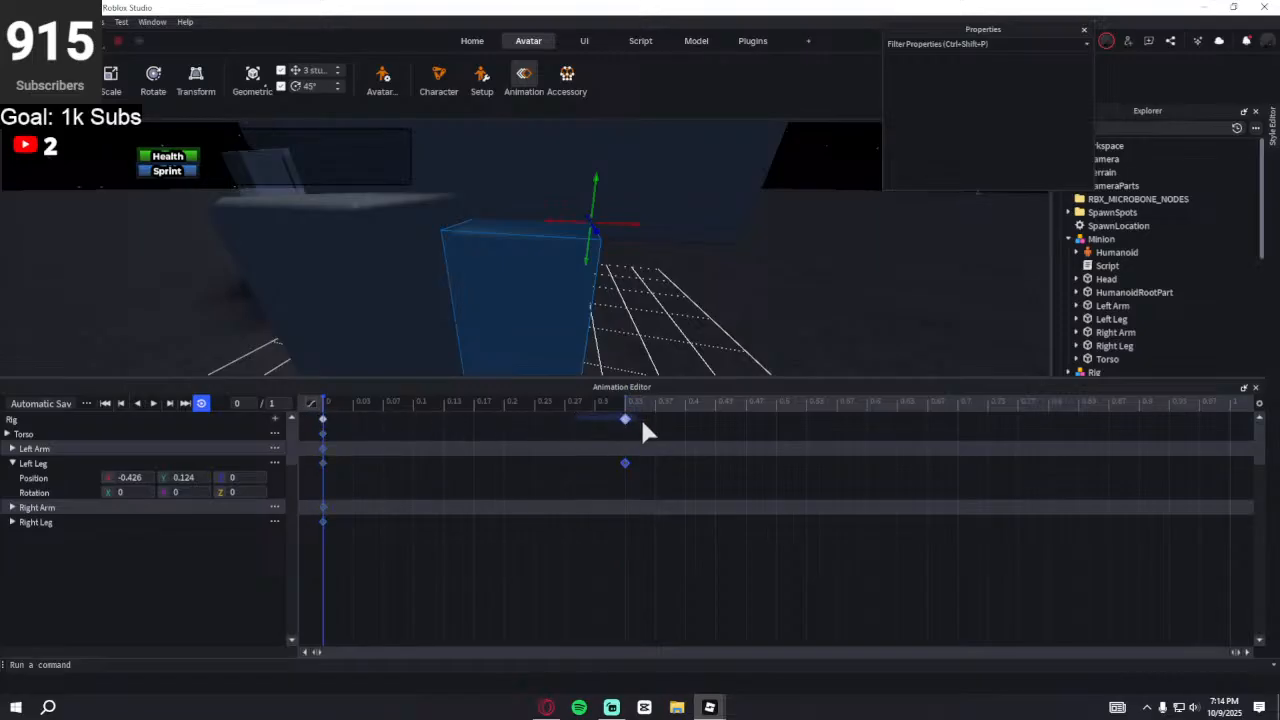
- Key the left leg at X -0.426 and Y -0.124 at 0.37 s, replacing the 0.33 s keyframe, and preview the loop
drag(598, 403, 652, 405)
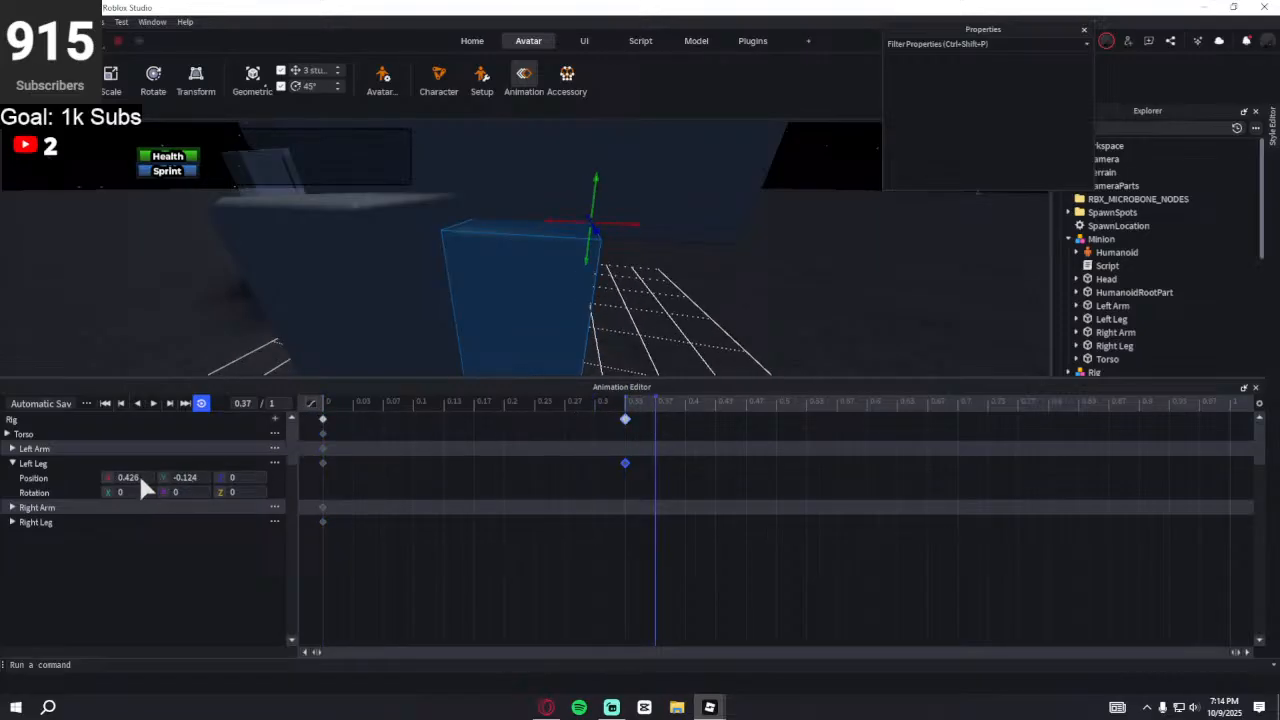
key(Return)
right_click(624, 419)
click(683, 449)
click(596, 404)
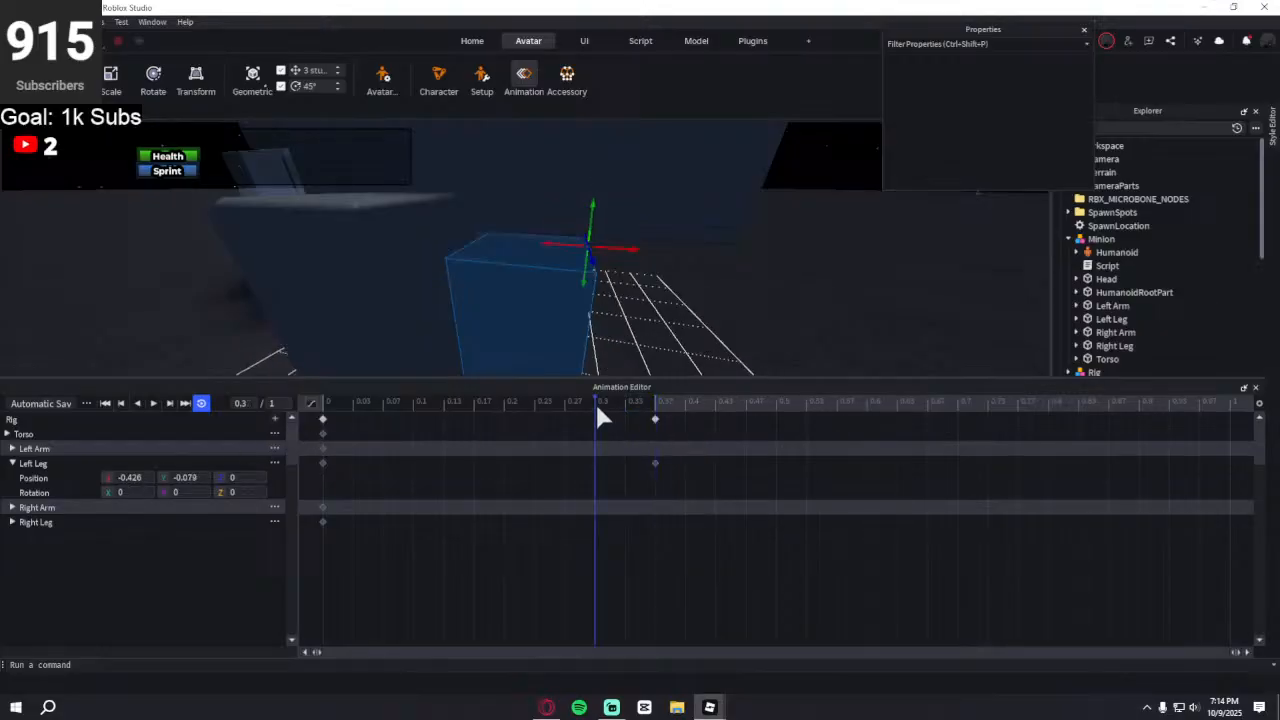
drag(623, 405, 305, 445)
key(space)
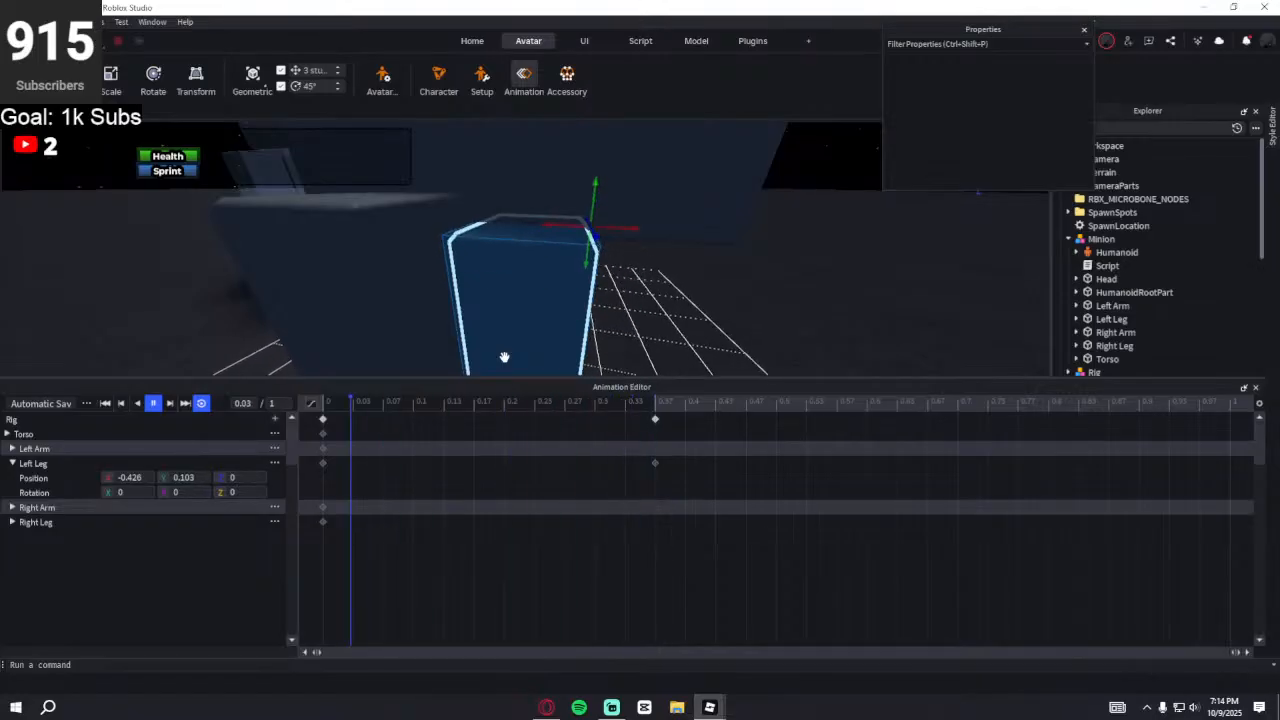
key(space)
click(336, 406)
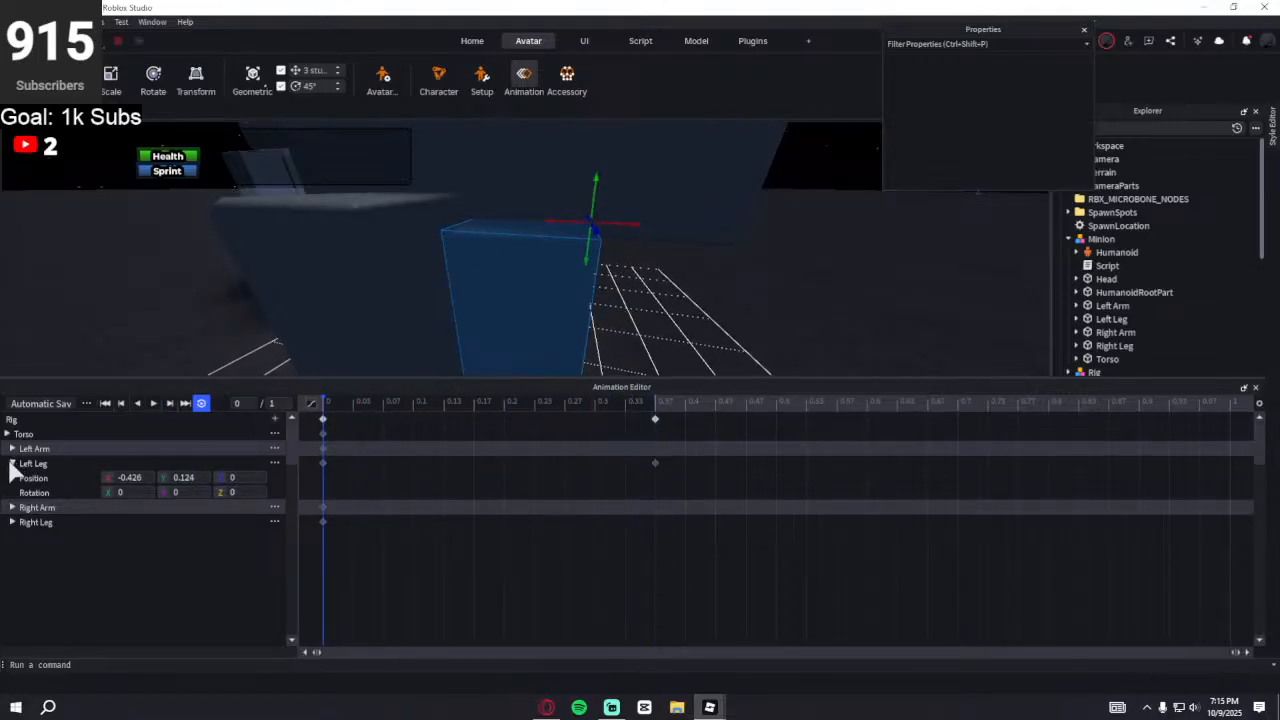
- Set the right leg's Y position to -0.346 at 0.37 s and preview the movement of both legs
click(12, 464)
click(12, 493)
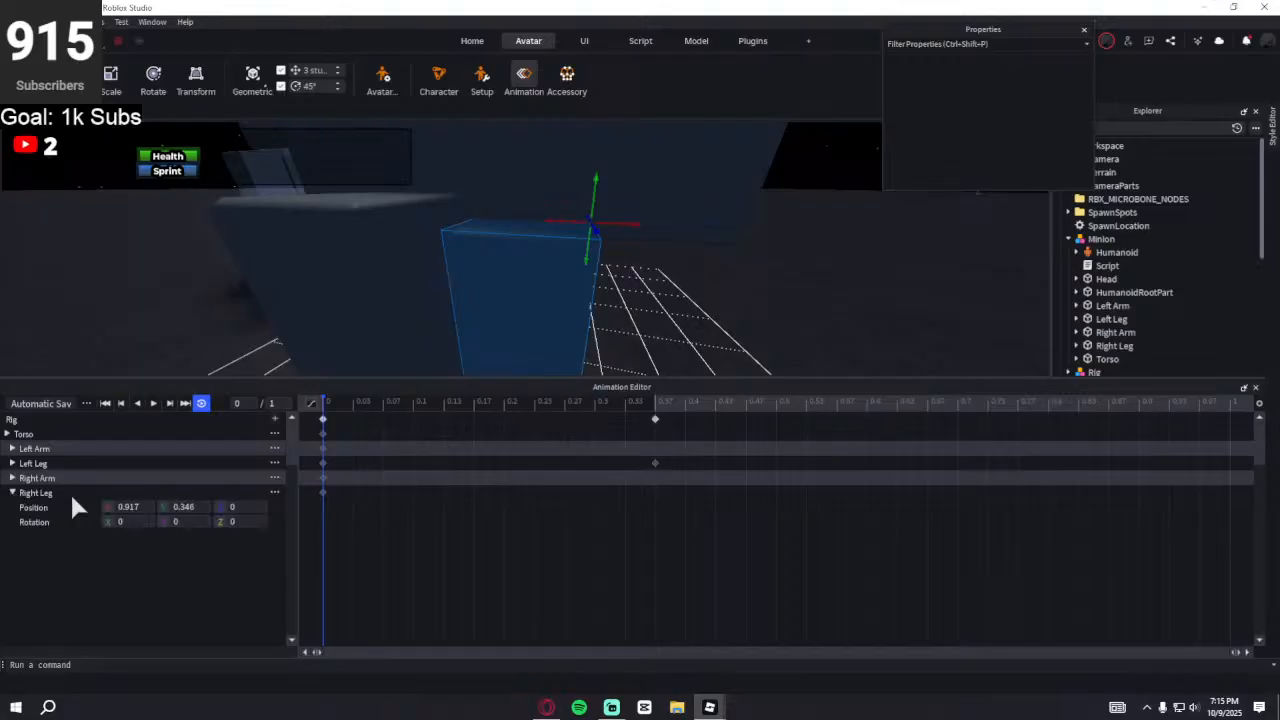
click(565, 405)
drag(588, 412, 655, 410)
click(175, 508)
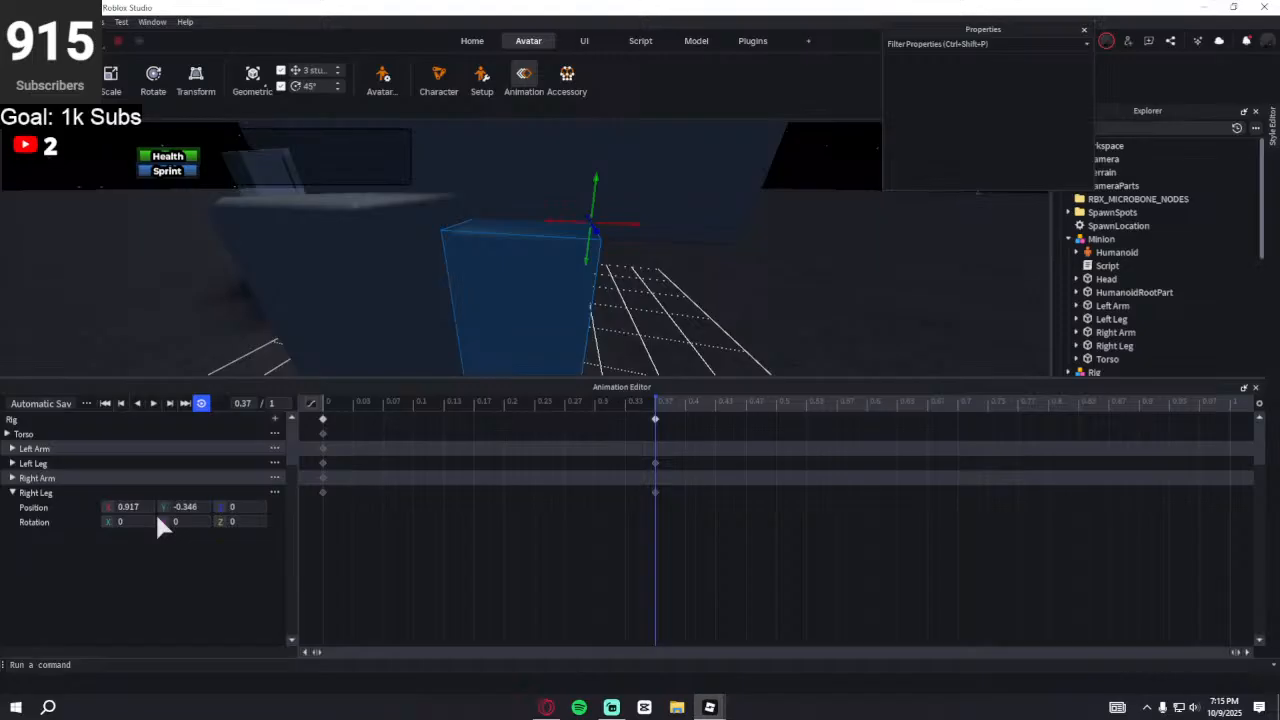
key(space)
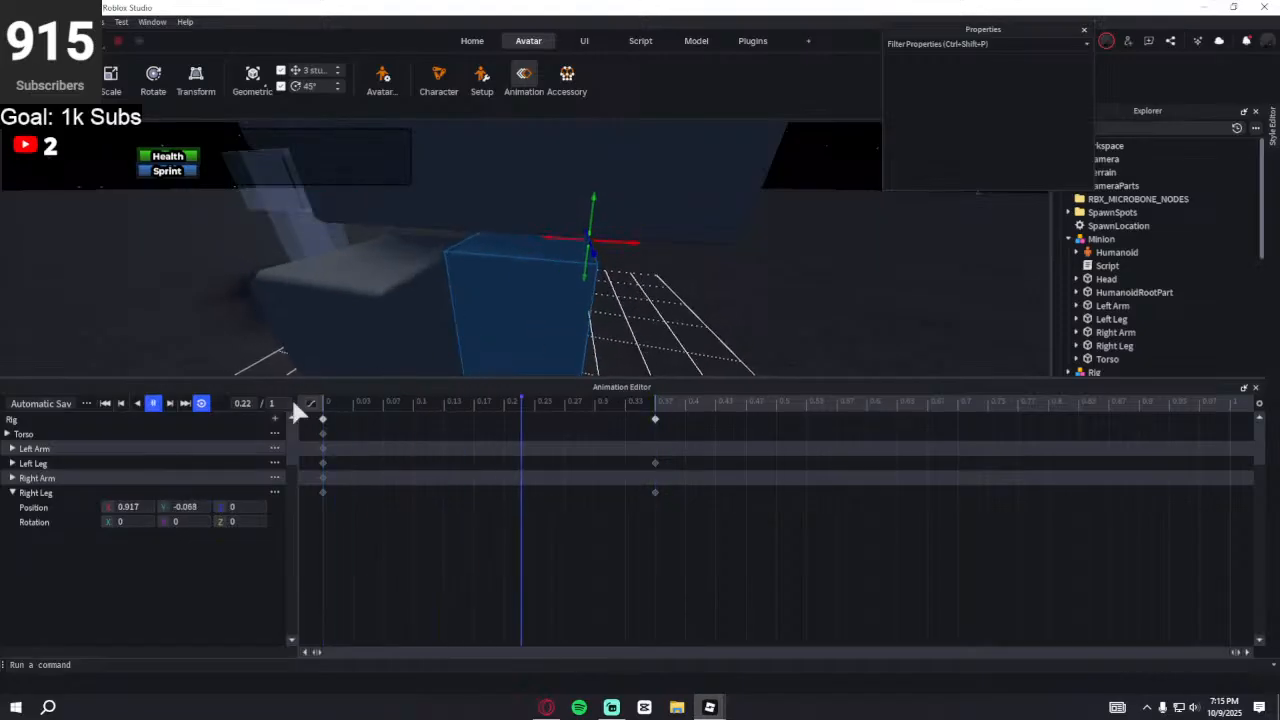
scroll(520, 301, down, 5)
scroll(520, 301, up, 3)
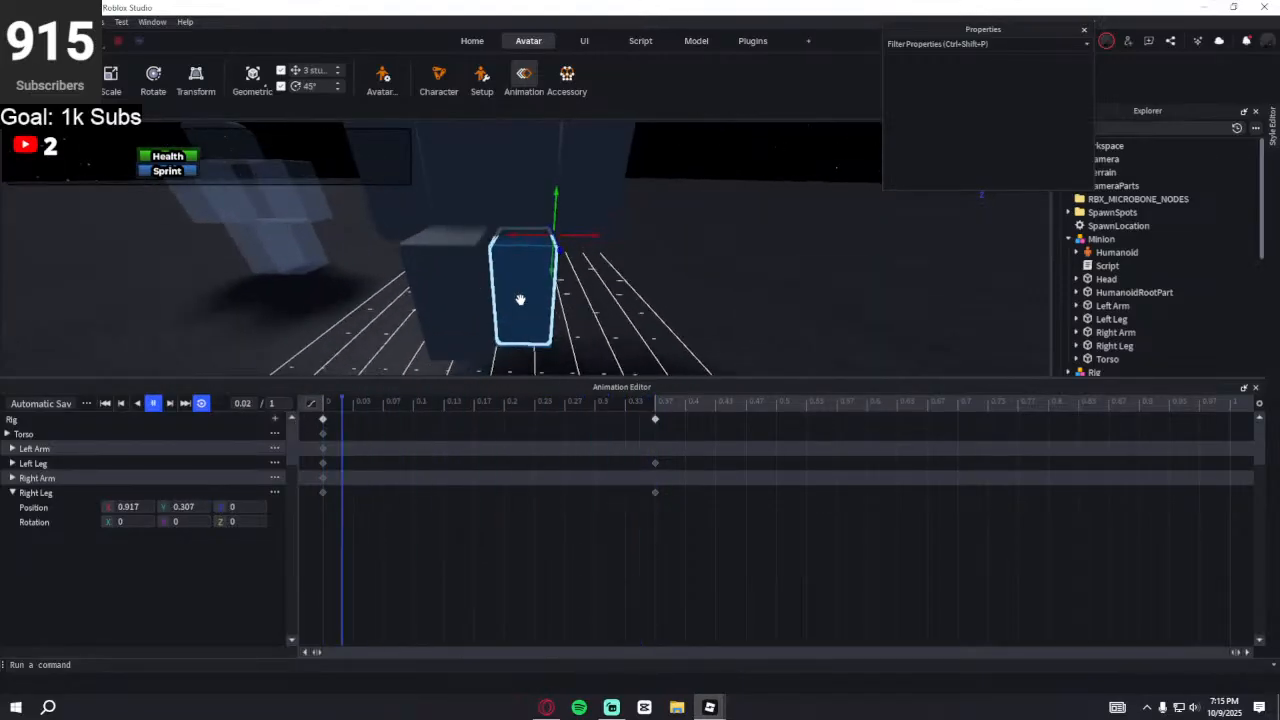
key(space)
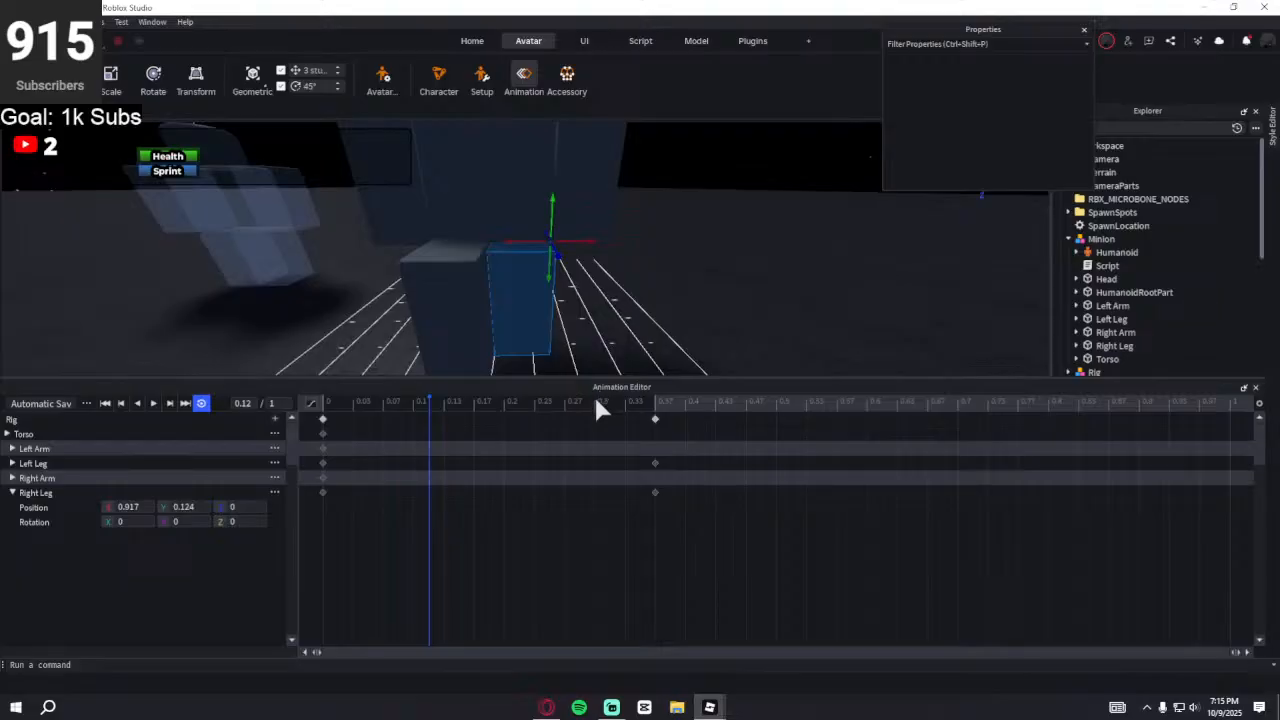
- Cut the left and right leg keyframes at 0.37 s and paste them at 0.3 s
drag(596, 398, 662, 405)
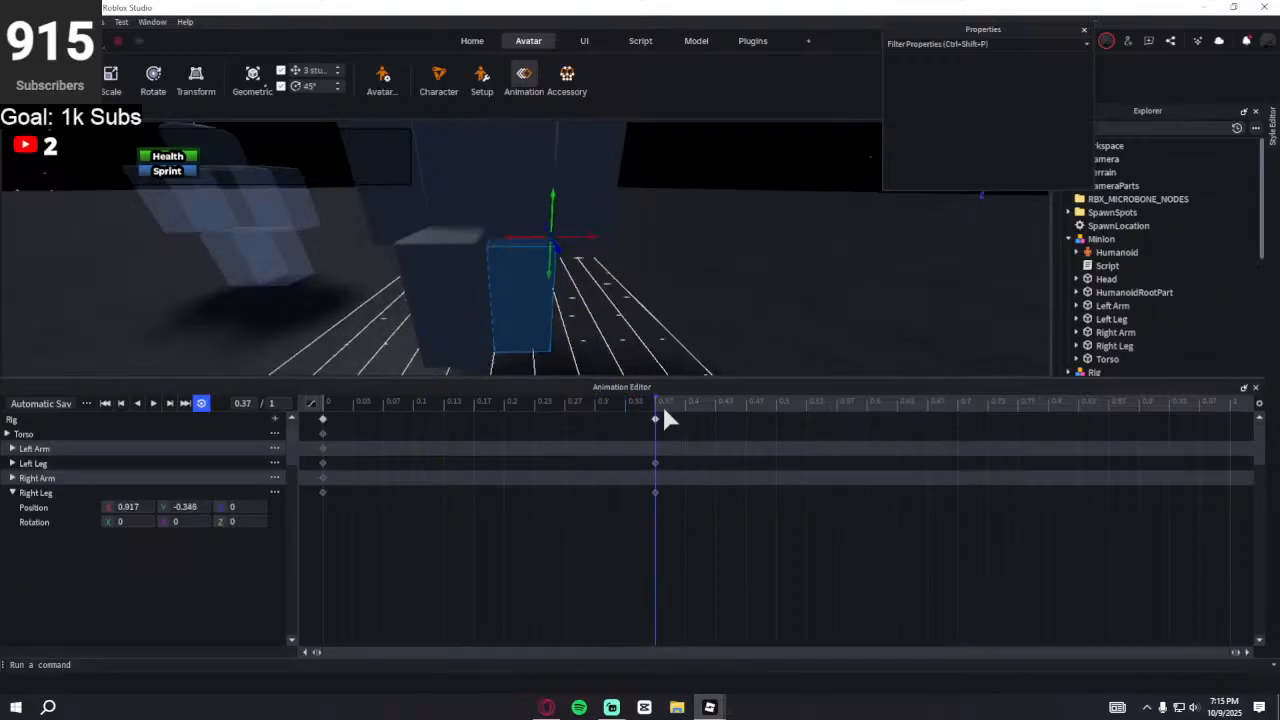
click(648, 446)
right_click(652, 468)
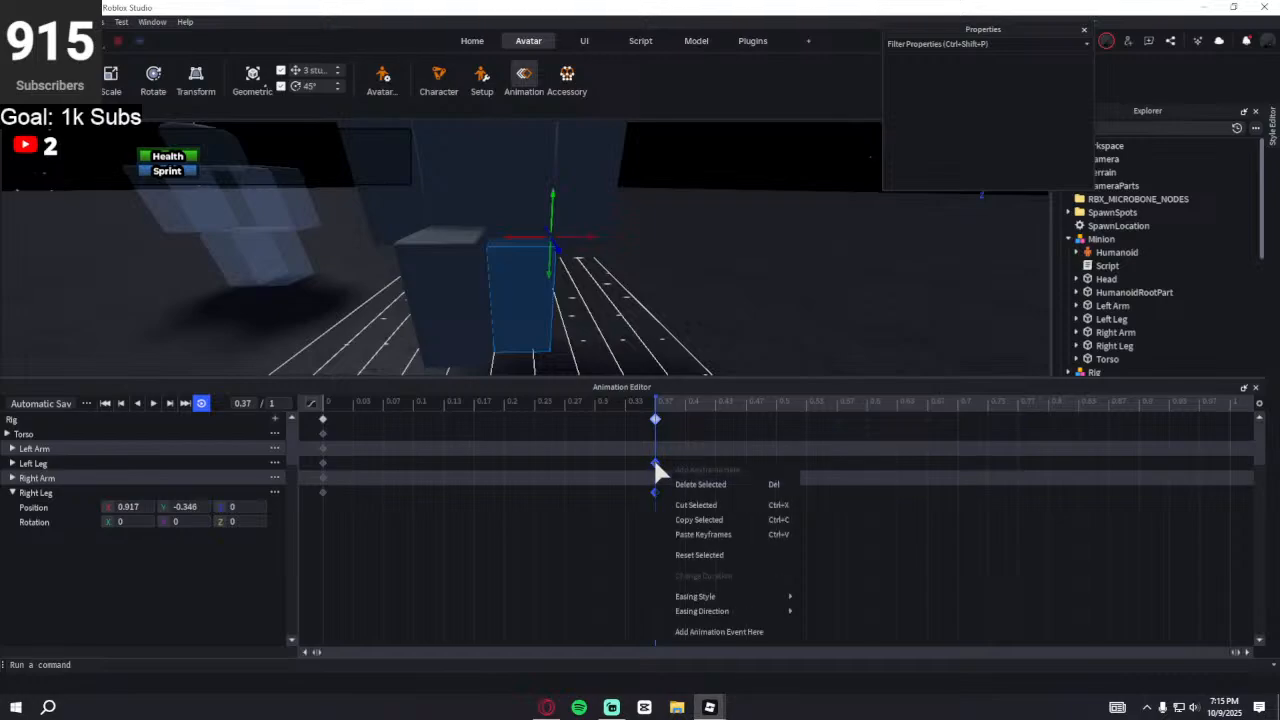
click(700, 514)
click(594, 403)
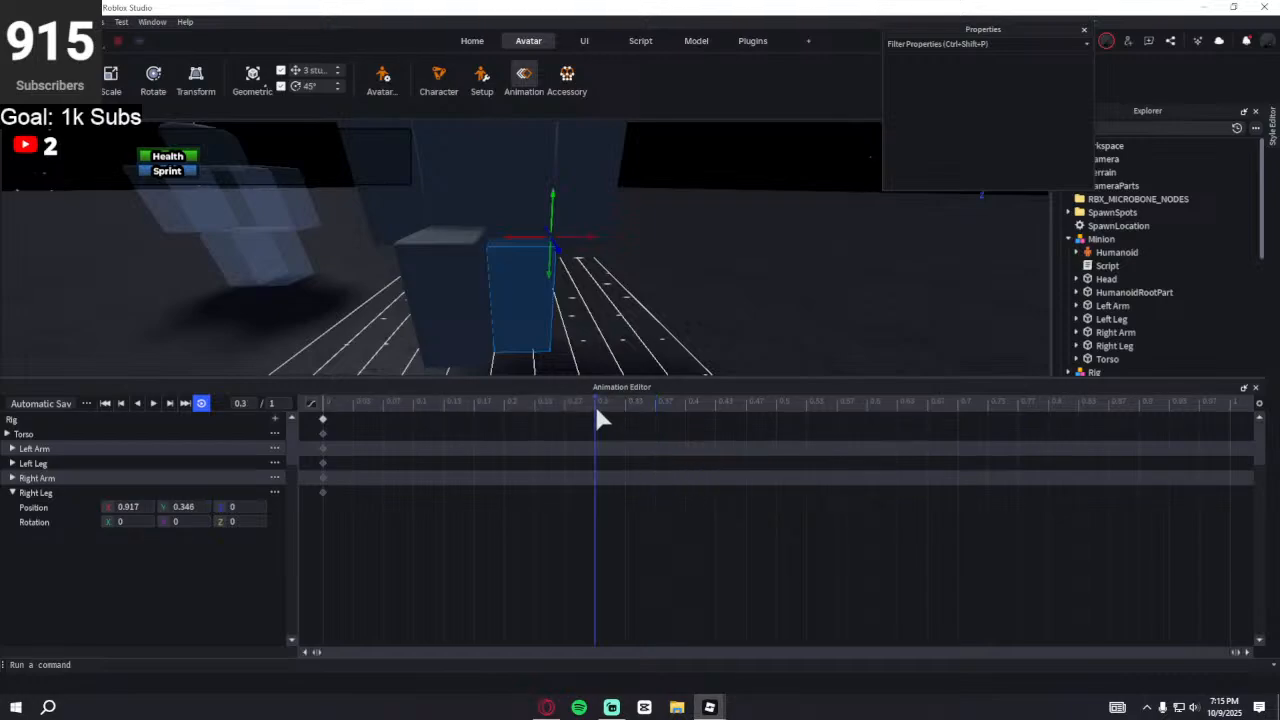
right_click(591, 430)
click(646, 495)
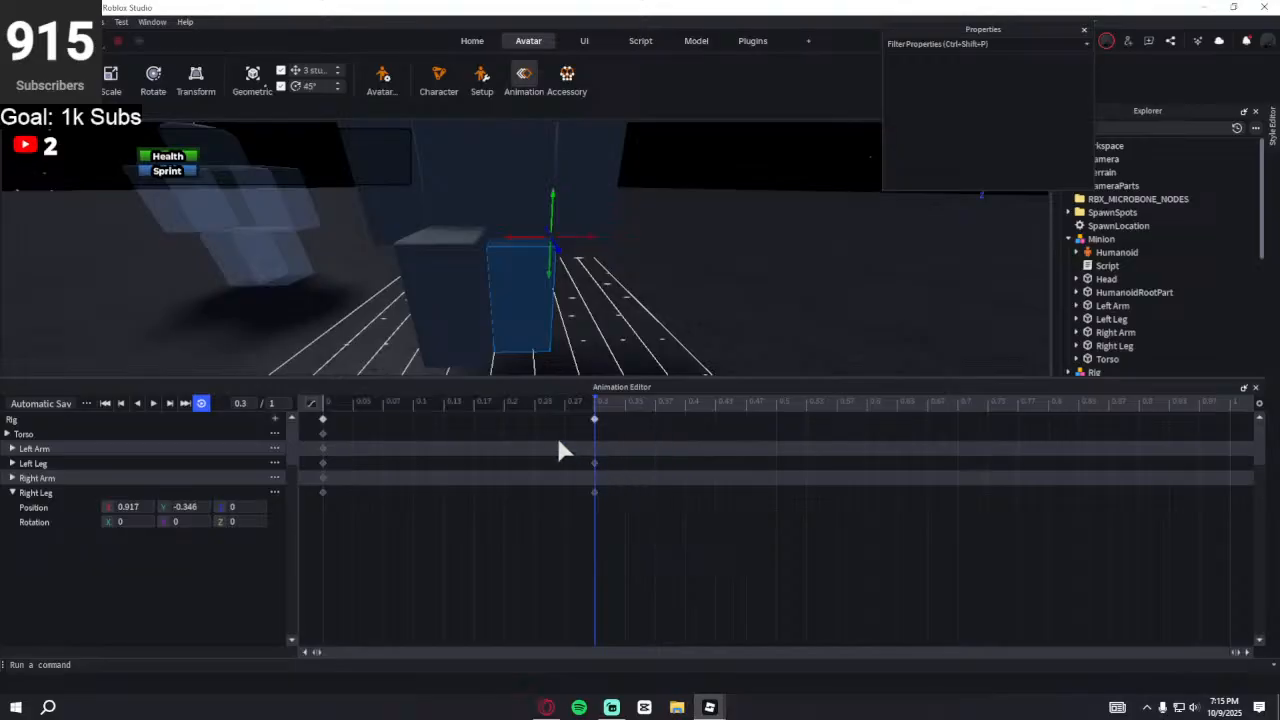
- Copy all keyframes at 0 s, paste them at 0.6 s and preview the loop
click(318, 404)
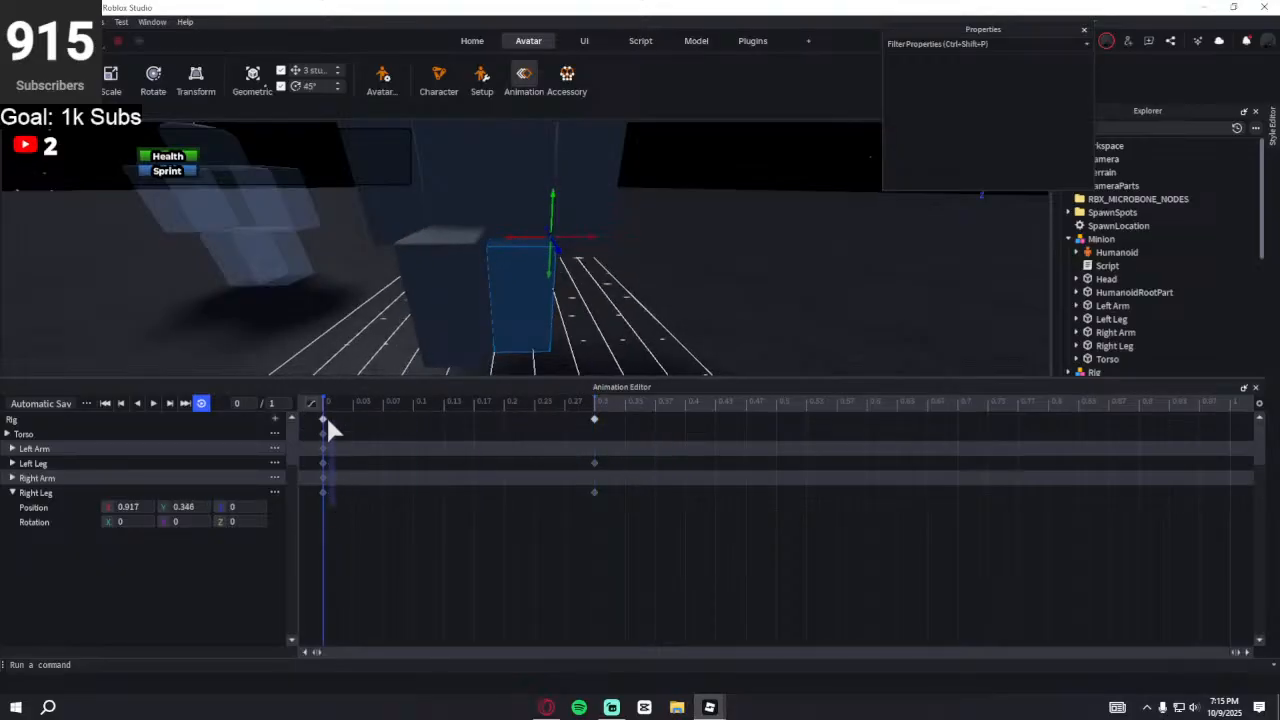
right_click(326, 430)
click(369, 494)
click(867, 405)
right_click(874, 430)
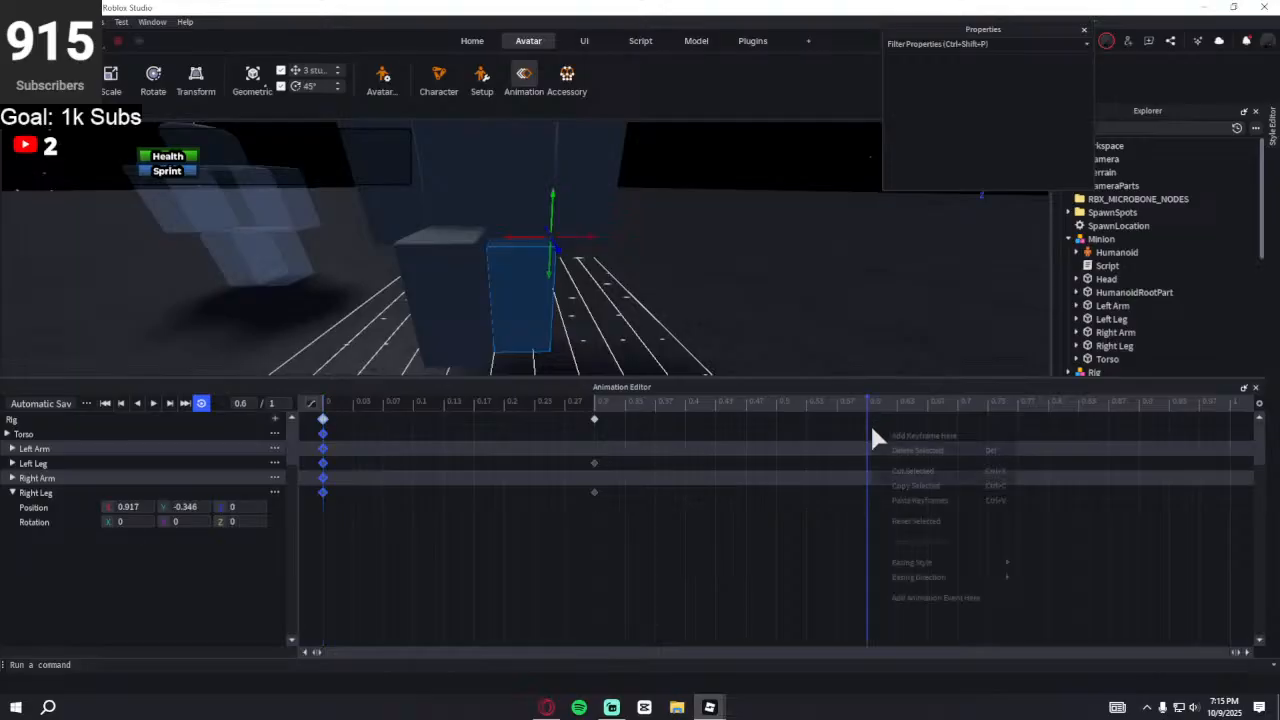
click(930, 500)
key(space)
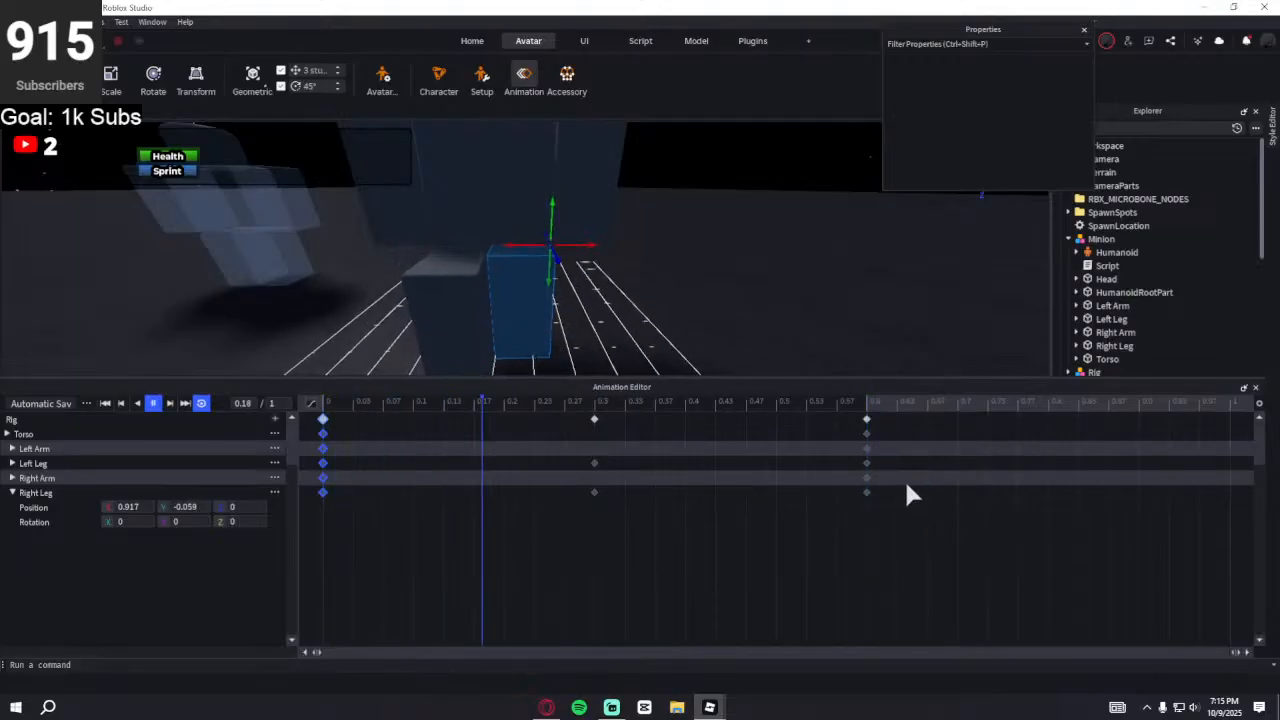
scroll(775, 323, up, 5)
scroll(777, 323, down, 5)
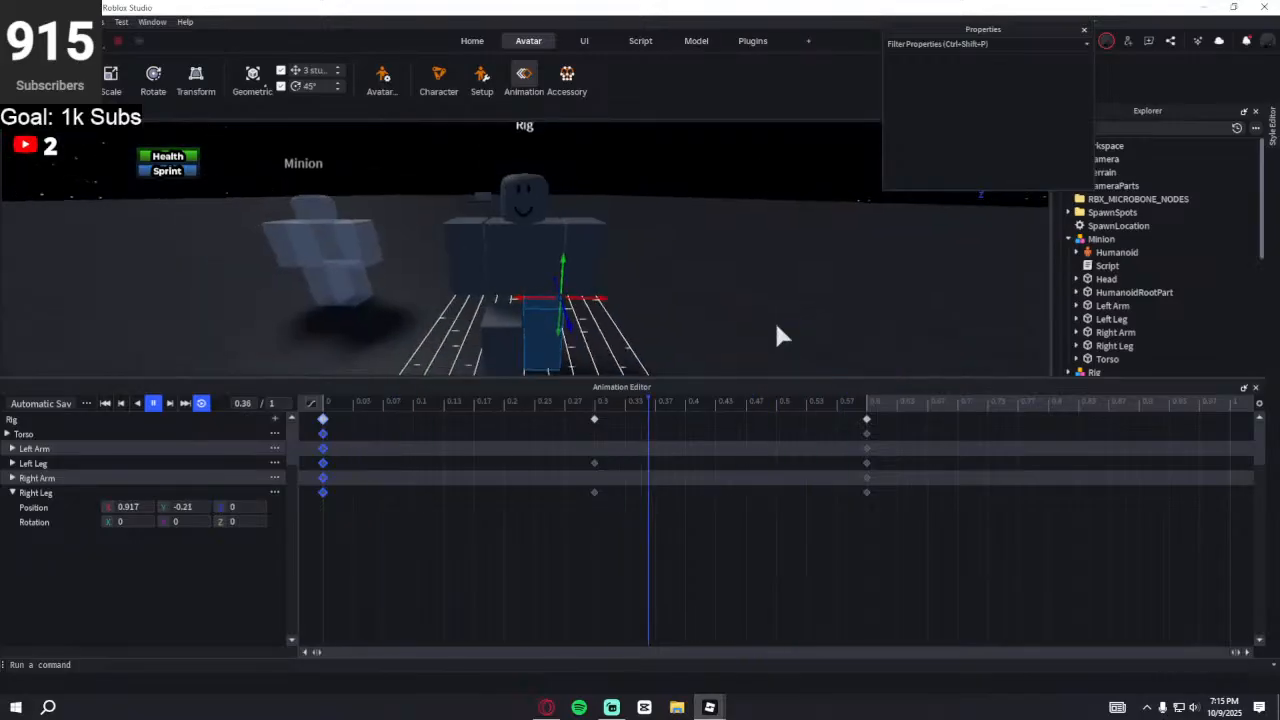
key(space)
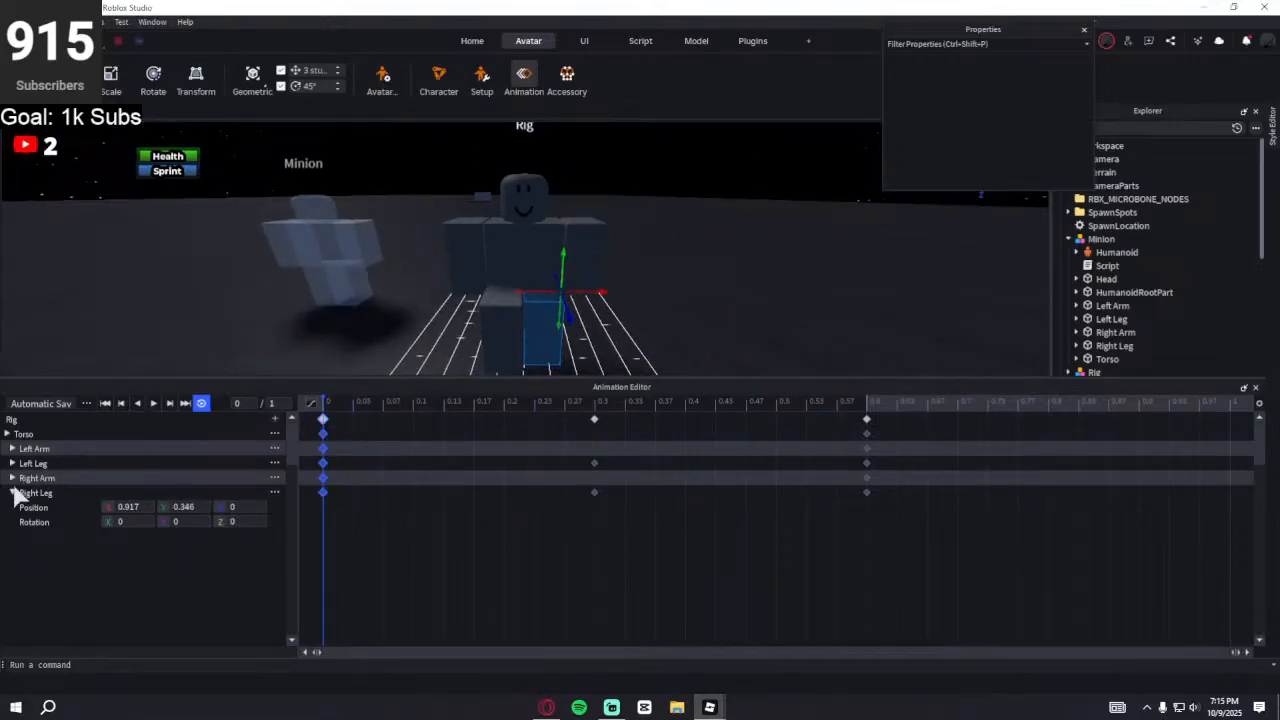
- Collapse the right leg track, expand the torso track and set the timeline length to 2 s
click(12, 492)
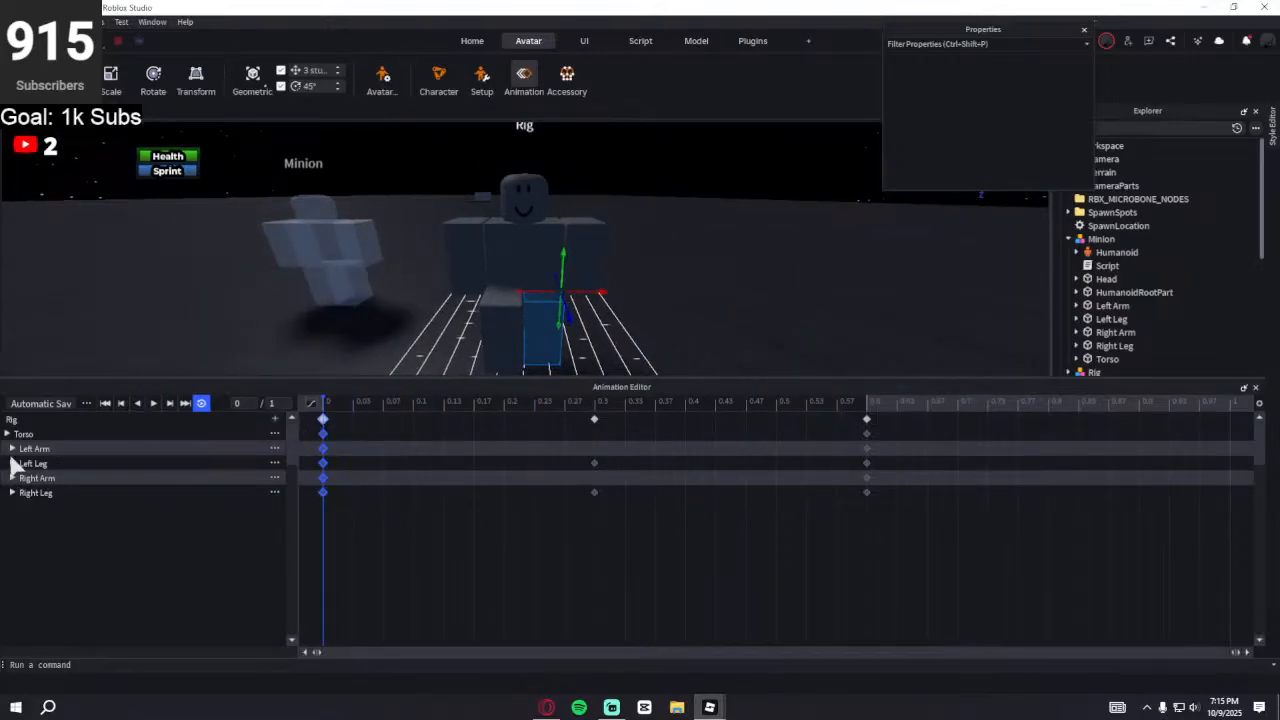
click(8, 433)
click(272, 403)
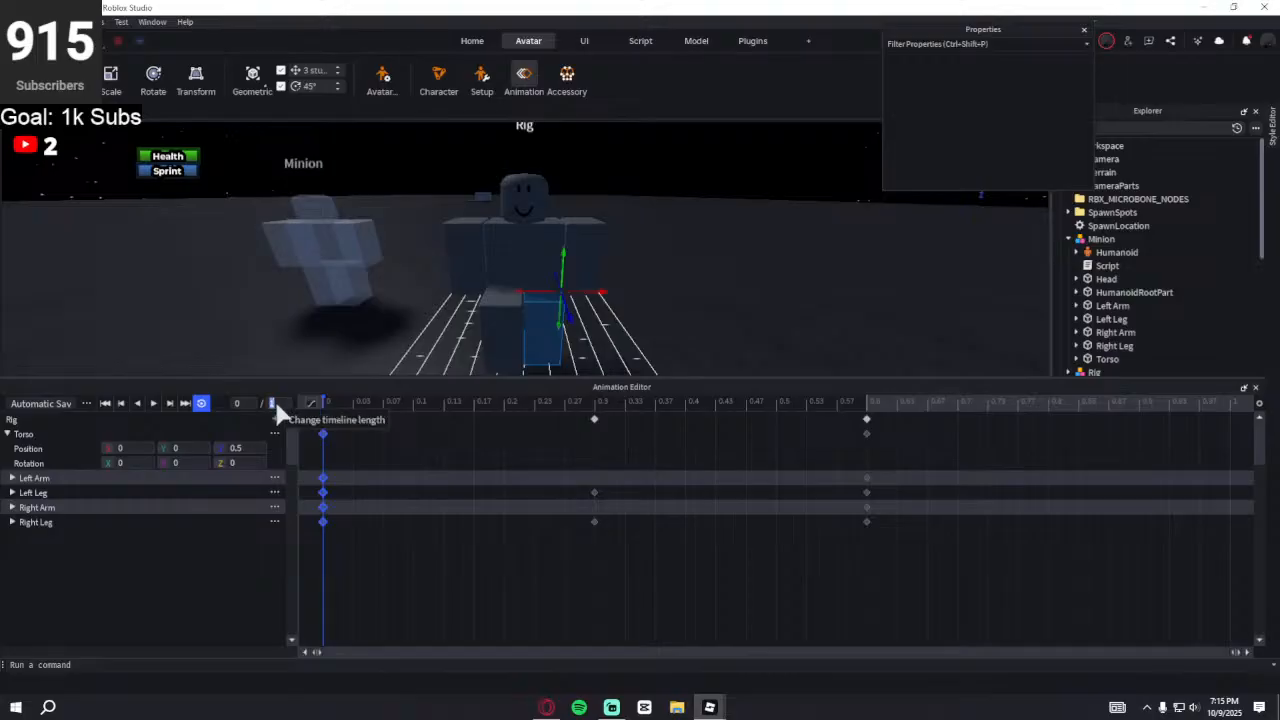
text(2)
key(Return)
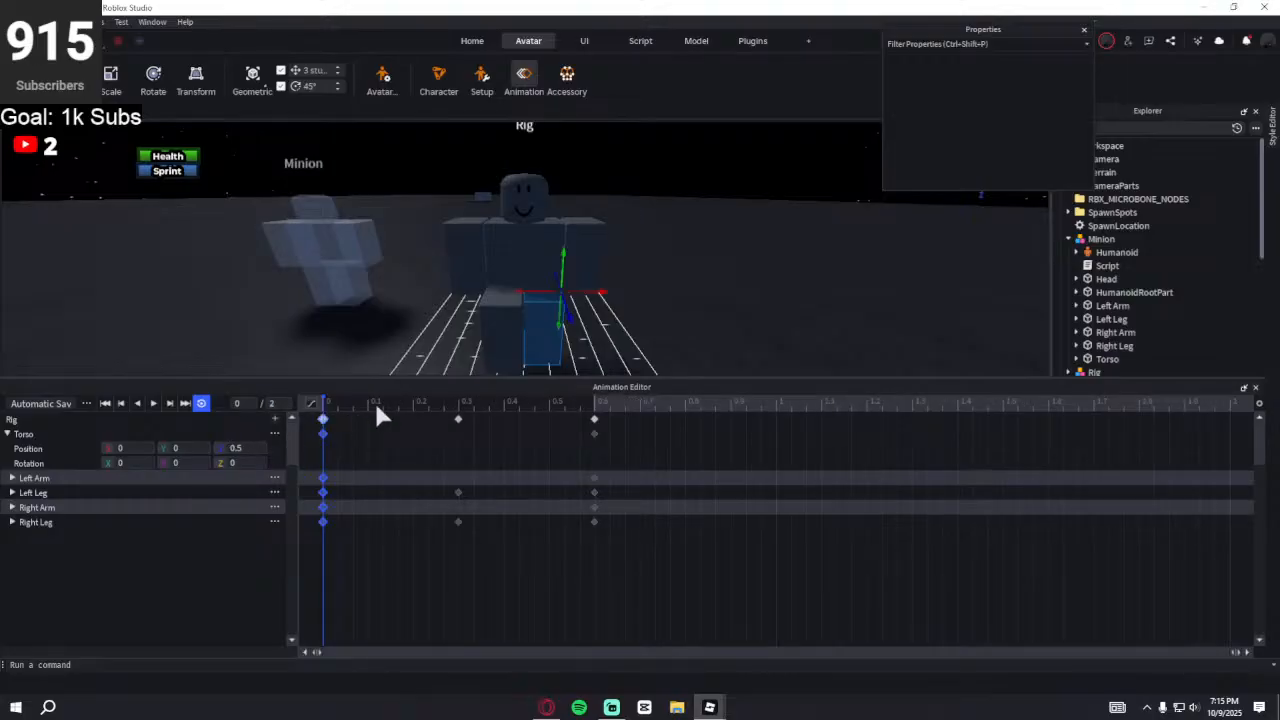
- Set the torso's Z position to -0.5 at 0.3 s and preview the loop up to 0.6 s
click(450, 406)
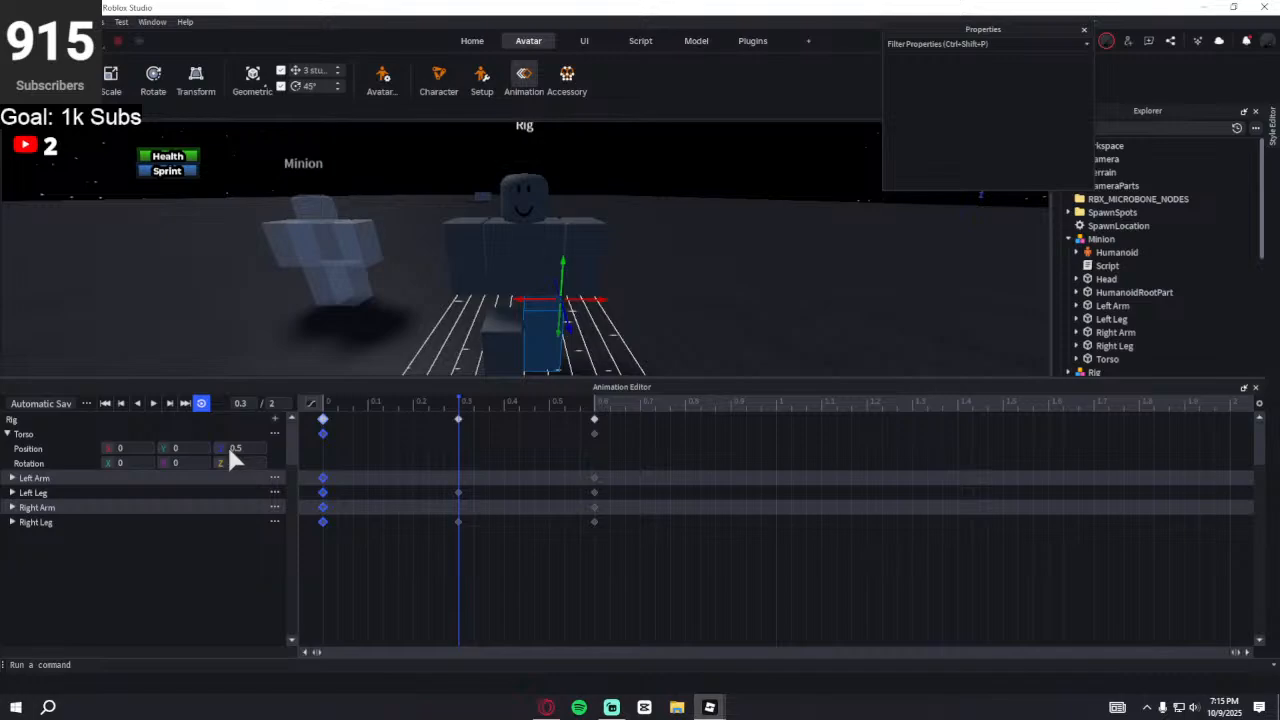
text(-)
key(Return)
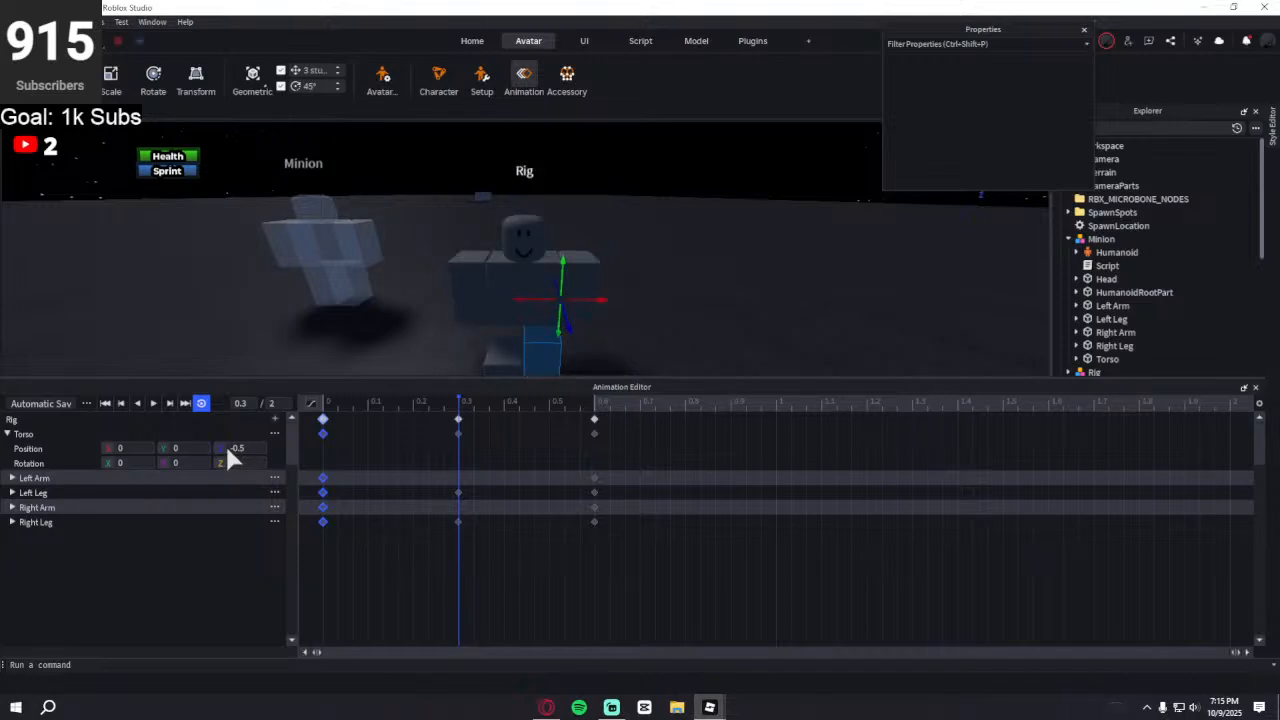
key(space)
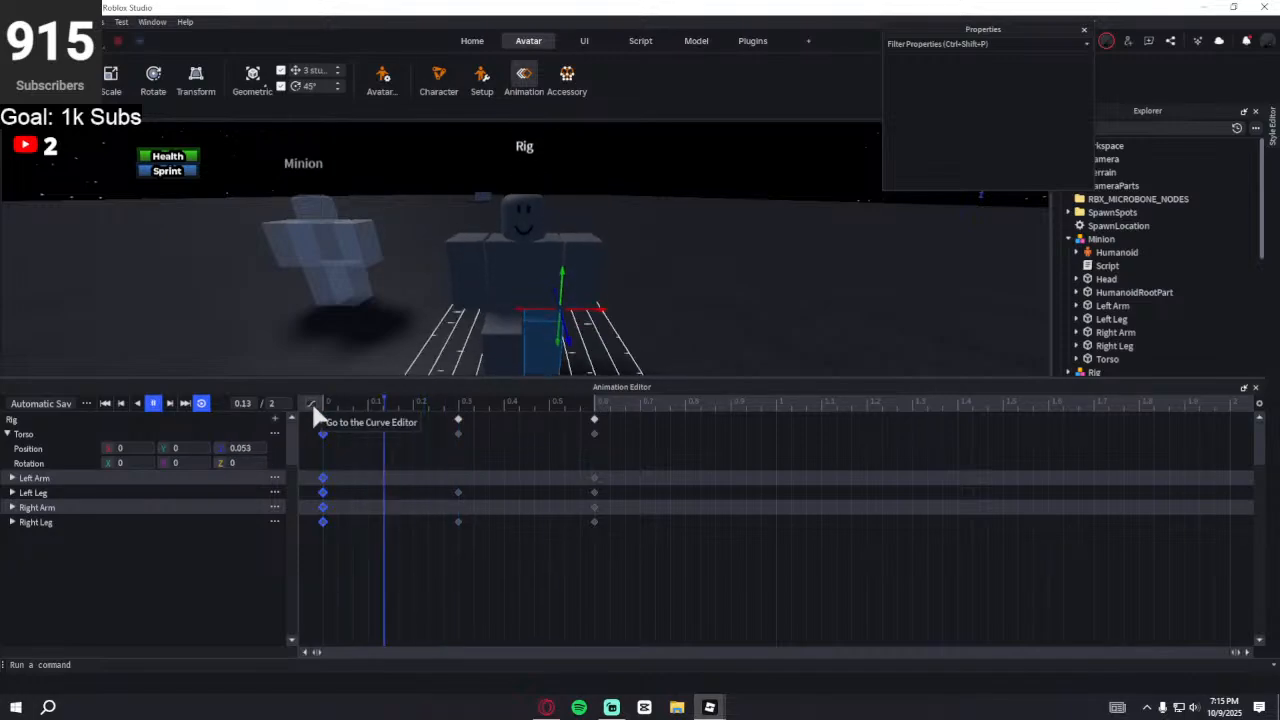
click(566, 405)
click(591, 404)
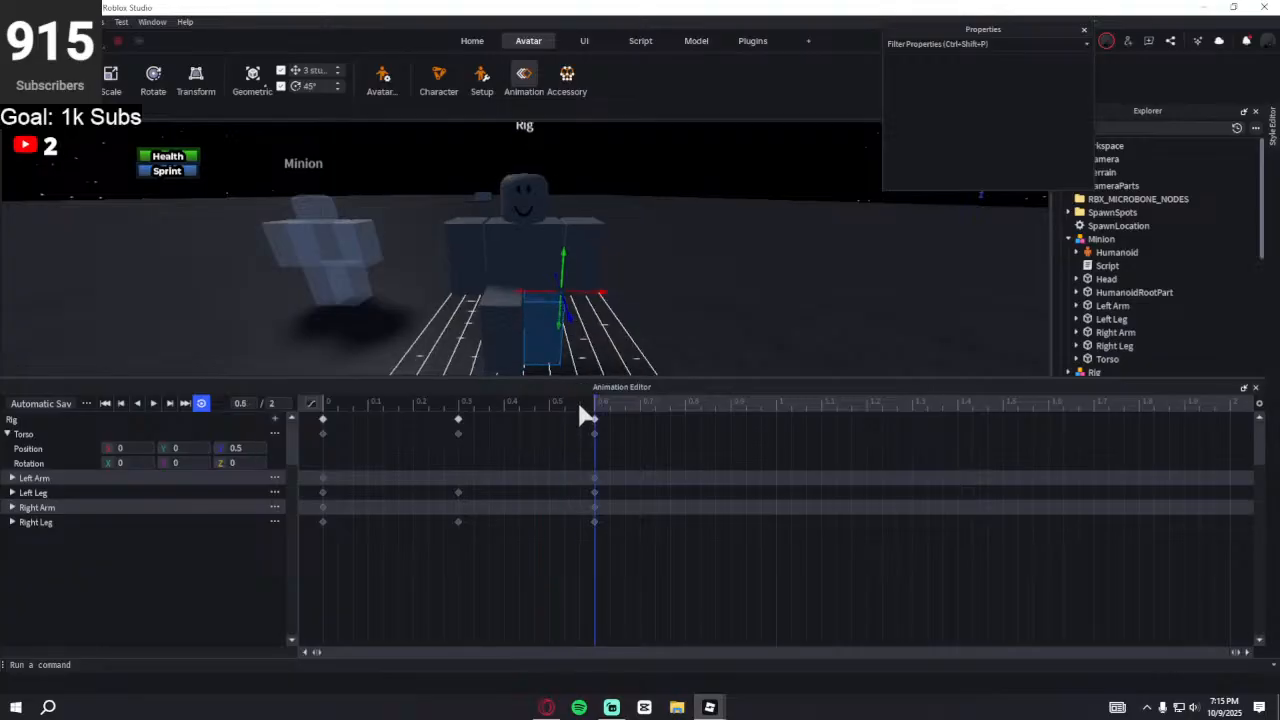
key(space)
right_drag(566, 321, 566, 320)
scroll(566, 321, up, 3)
scroll(566, 321, down, 3)
key(space)
- Set the right leg's Y position to -0.146 at 0.3 s and preview the loop
click(477, 278)
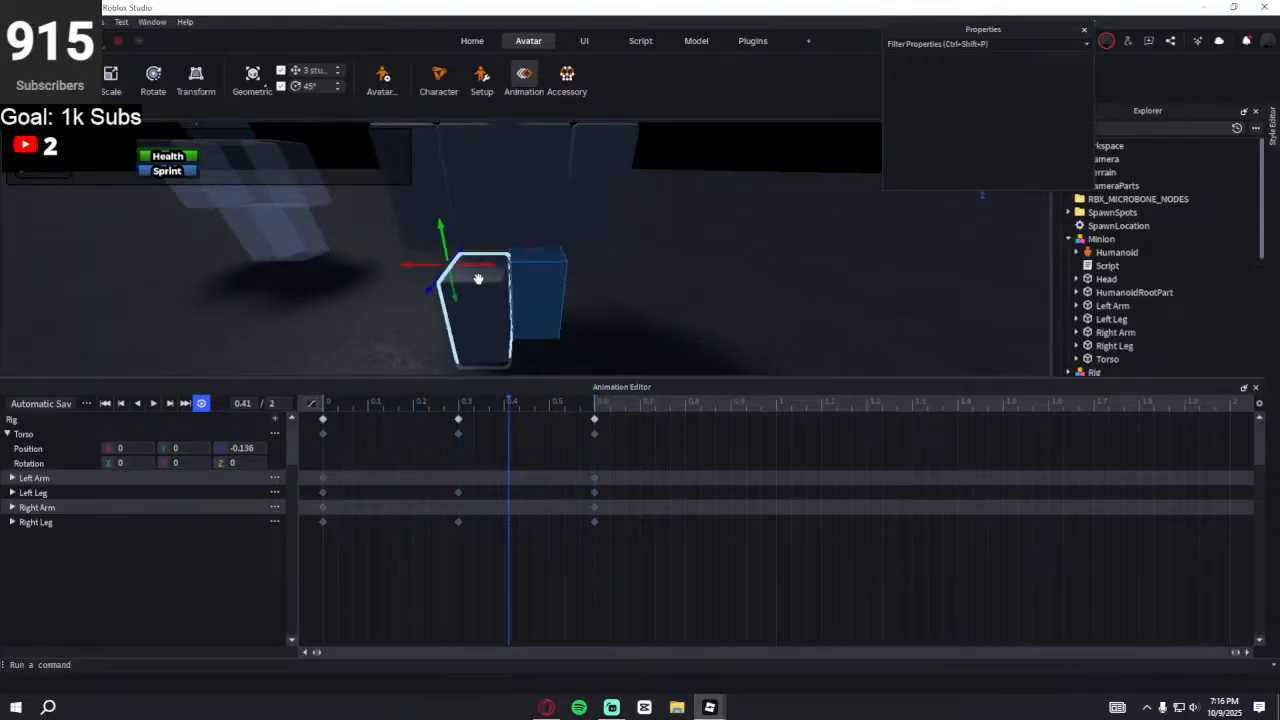
click(12, 522)
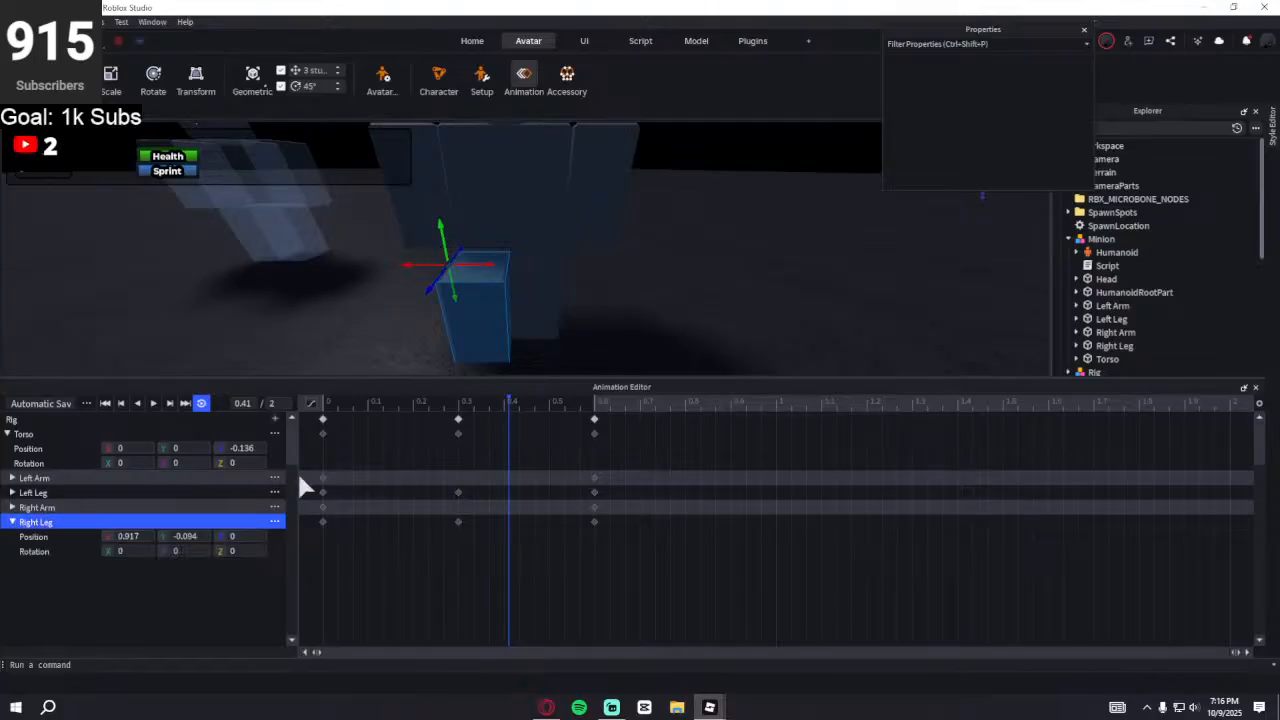
click(462, 403)
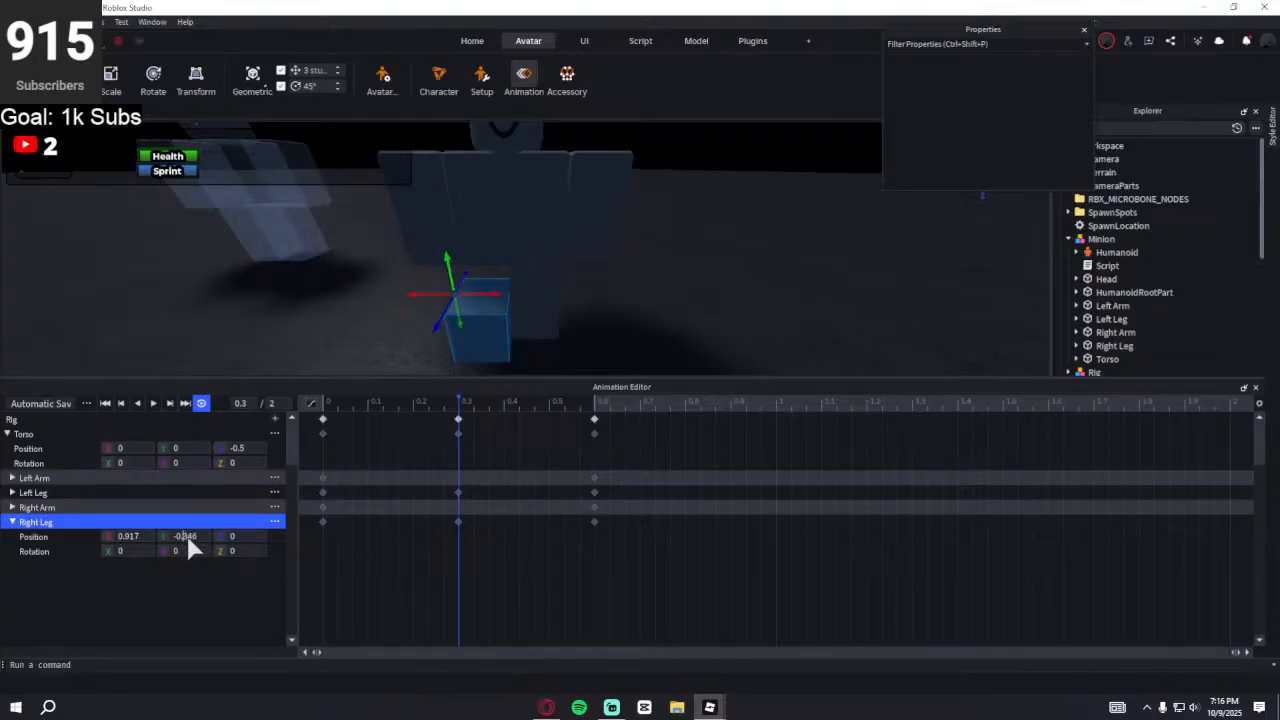
key(Return)
click(190, 541)
text(-0.146)
key(Return)
key(space)
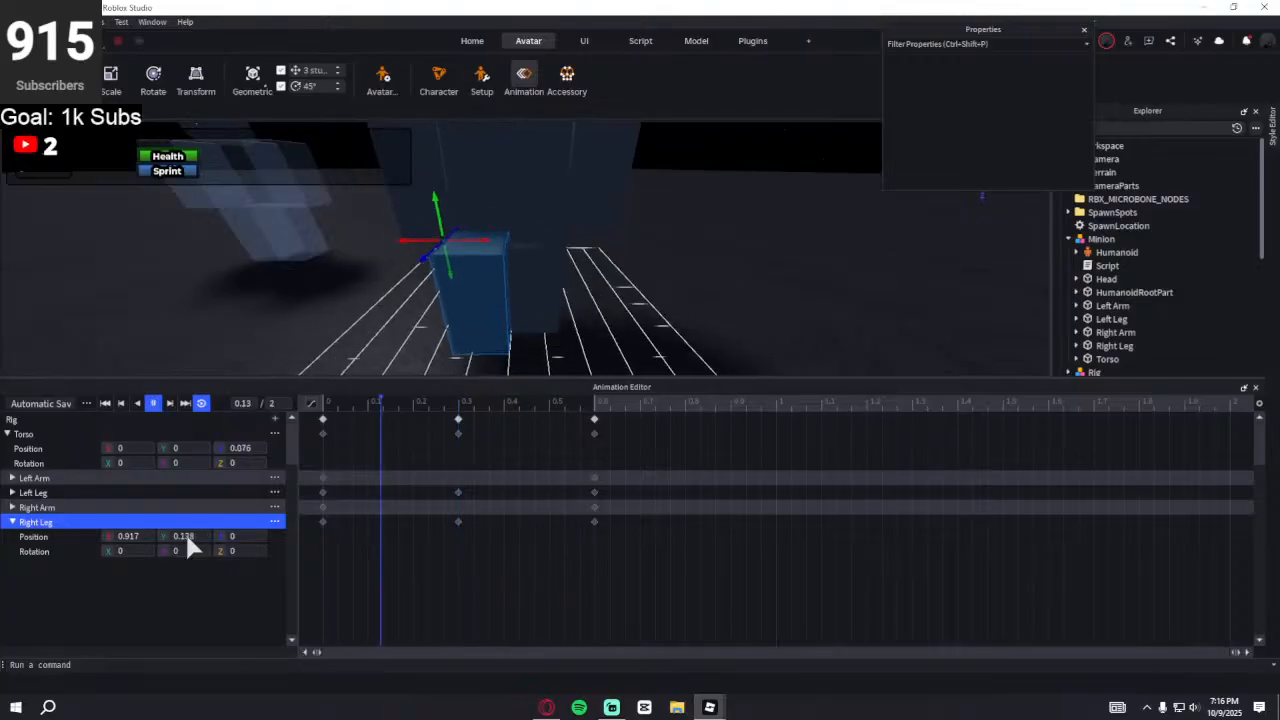
right_drag(603, 329, 609, 328)
key(space)
- Stretch all keyframes so the middle pose falls at 1 s and the last at 2 s, and preview the slower loop
scroll(618, 342, down, 5)
drag(640, 547, 313, 408)
drag(600, 467, 1230, 477)
key(space)
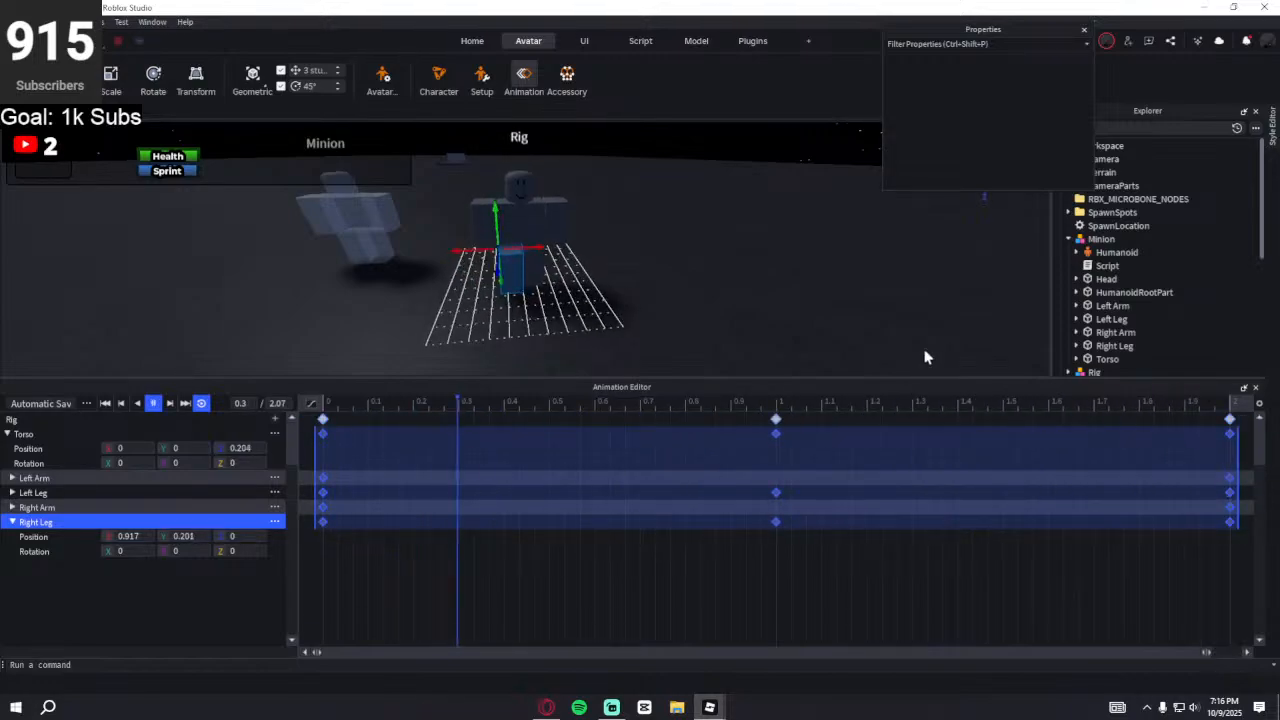
key(w)
right_drag(705, 331, 705, 331)
key(w)
key(s)
click(376, 406)
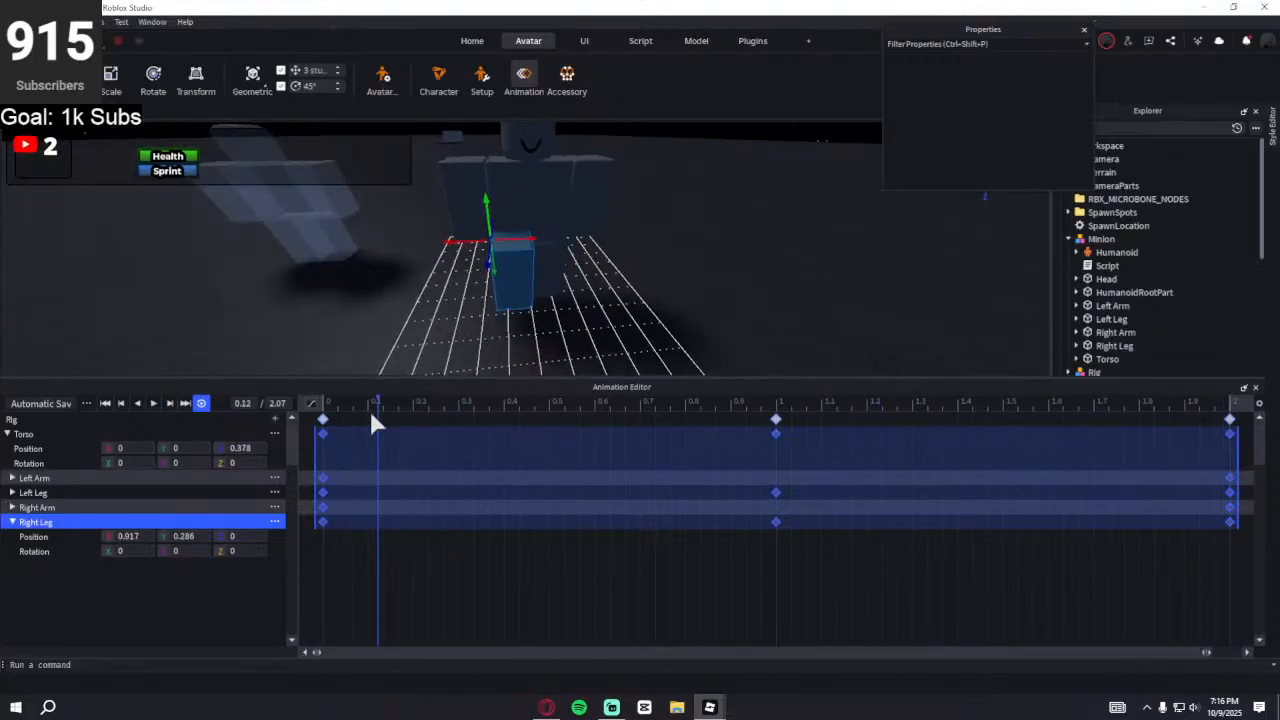
- Set the torso's Z position to -0.25 at the 1 s keyframe and inspect the pose up close
click(371, 410)
click(328, 405)
click(239, 448)
click(779, 405)
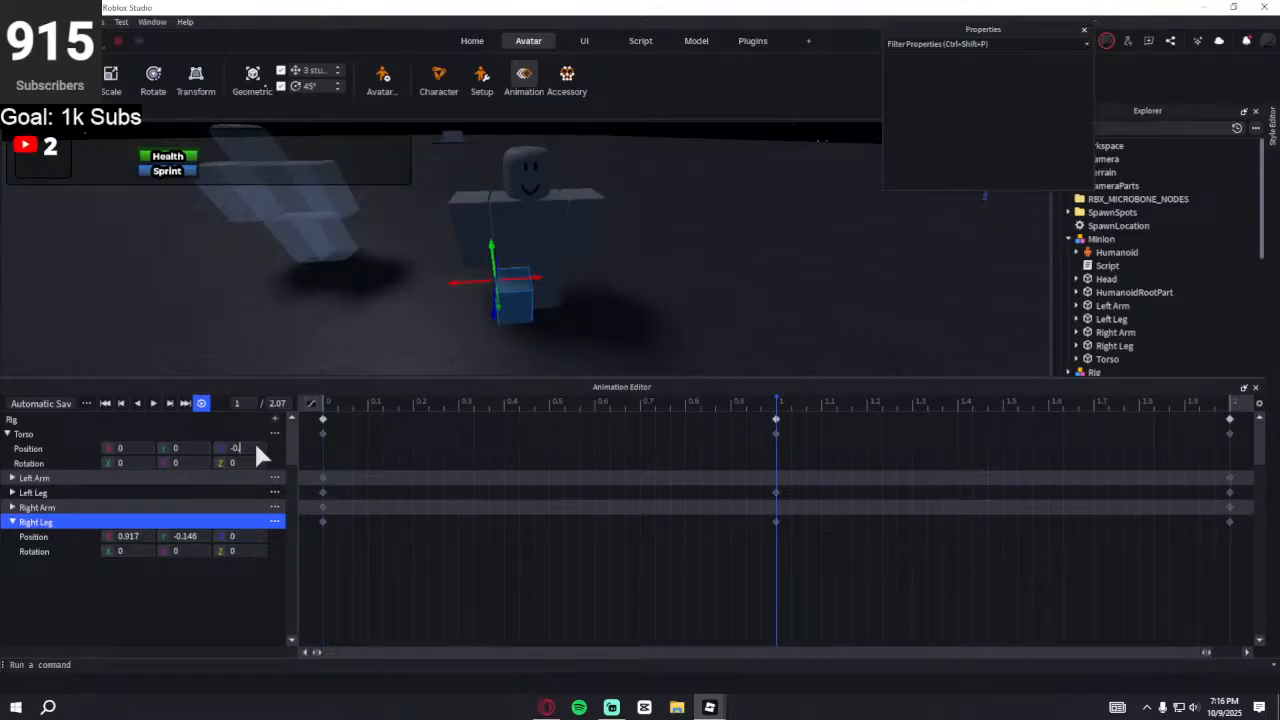
key(BackSpace)
text(25)
key(Return)
key(w)
right_drag(823, 186, 824, 192)
key(s)
key(w)
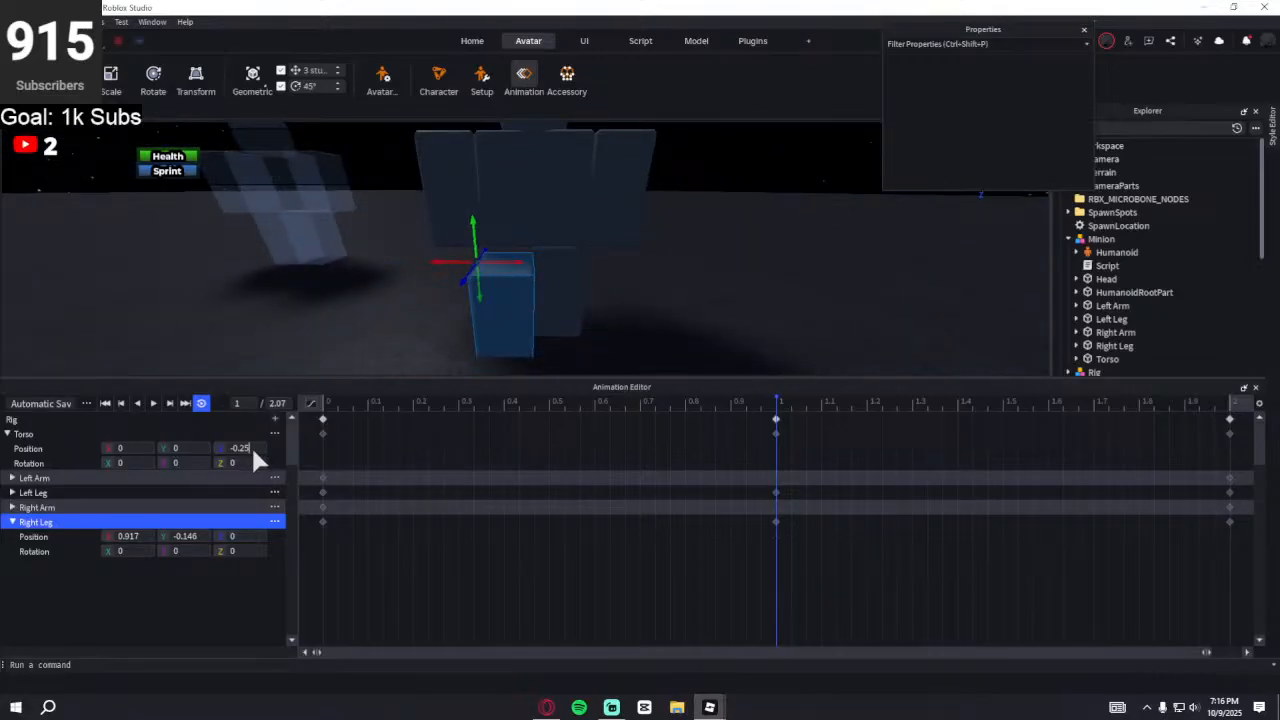
- Set the torso's Z position to -0.1 at the 1 s keyframe
key(BackSpace)
text(1)
key(Return)
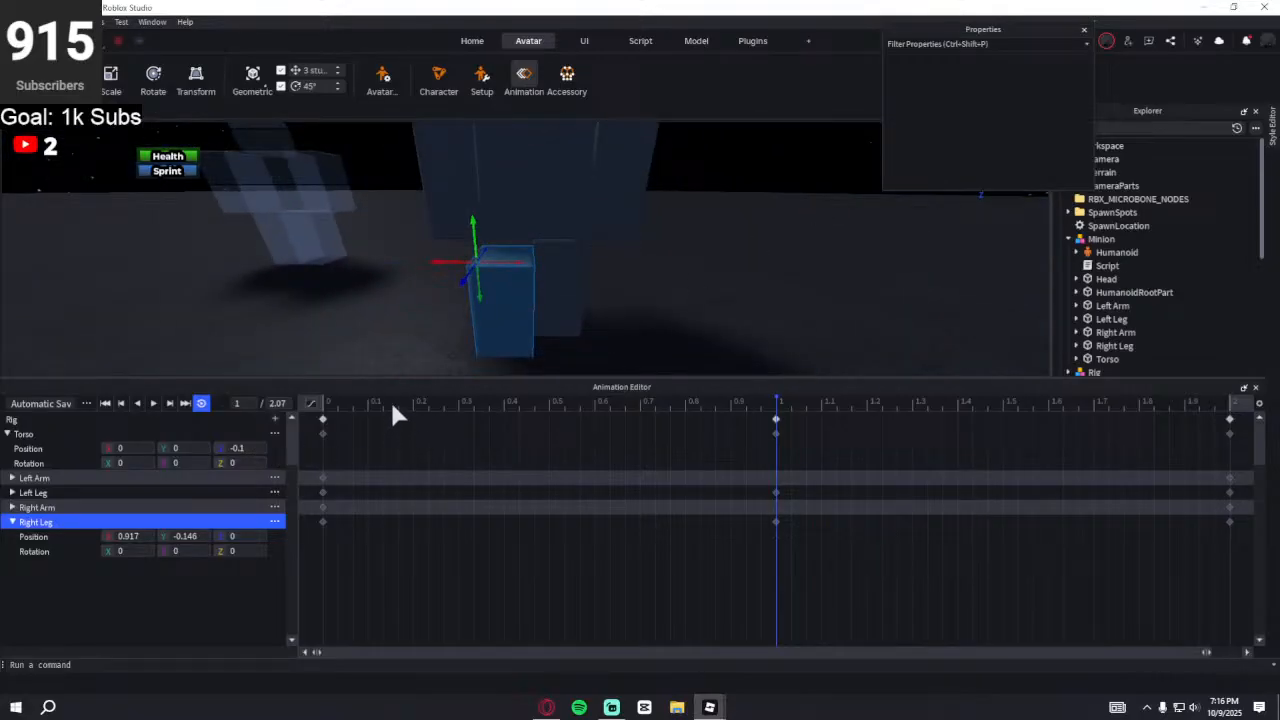
- Preview the torso-and-leg bobbing loop on the rig from near and far, and stop the playback
key(space)
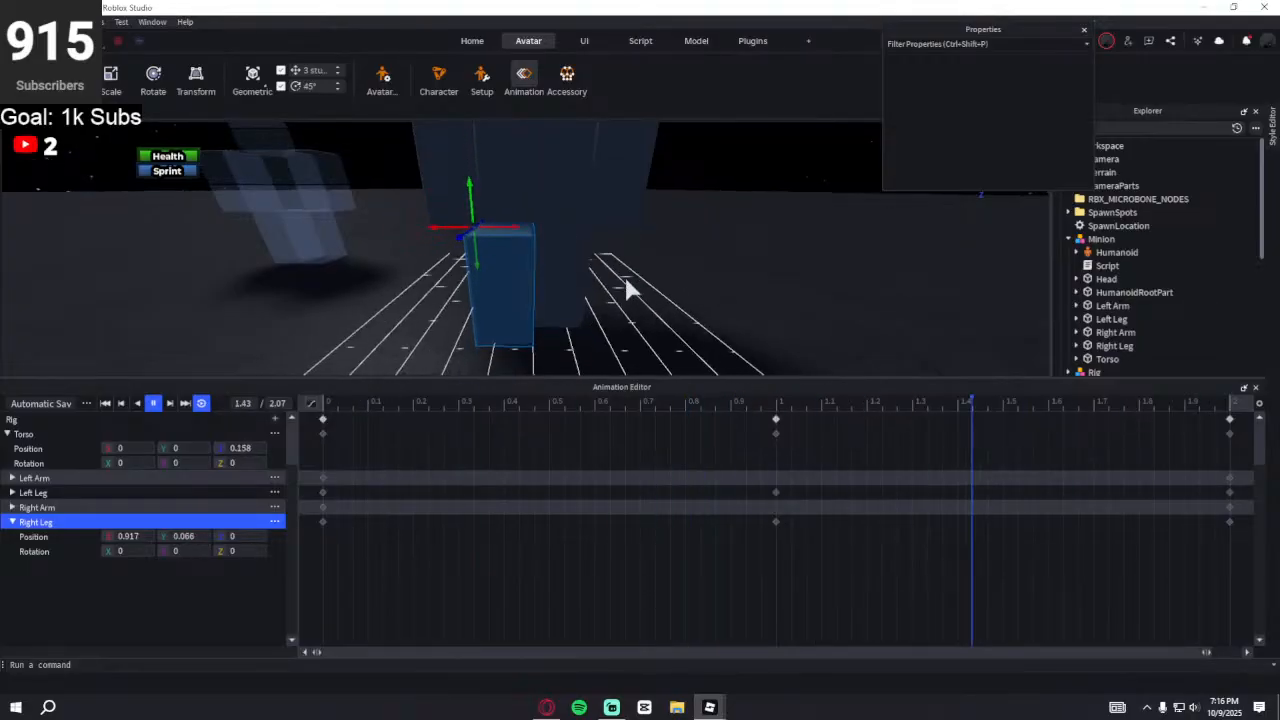
scroll(626, 291, down, 5)
scroll(626, 290, up, 6)
scroll(626, 290, down, 5)
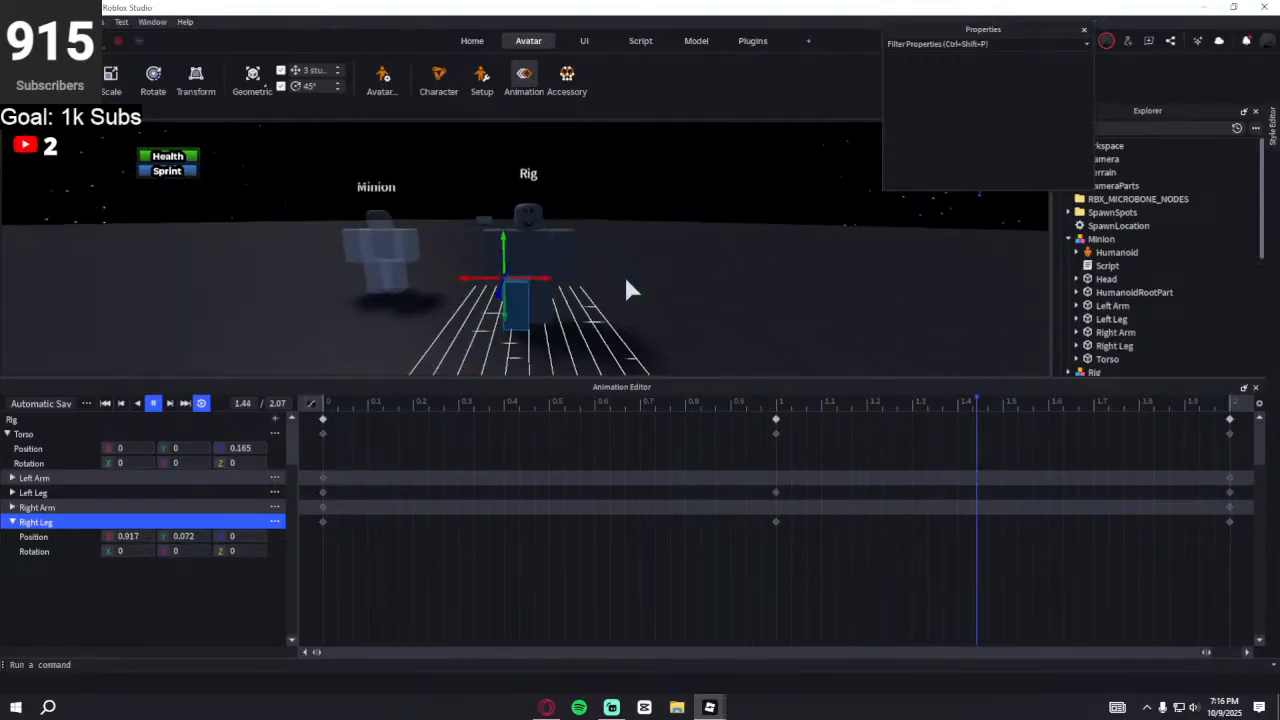
scroll(624, 274, up, 6)
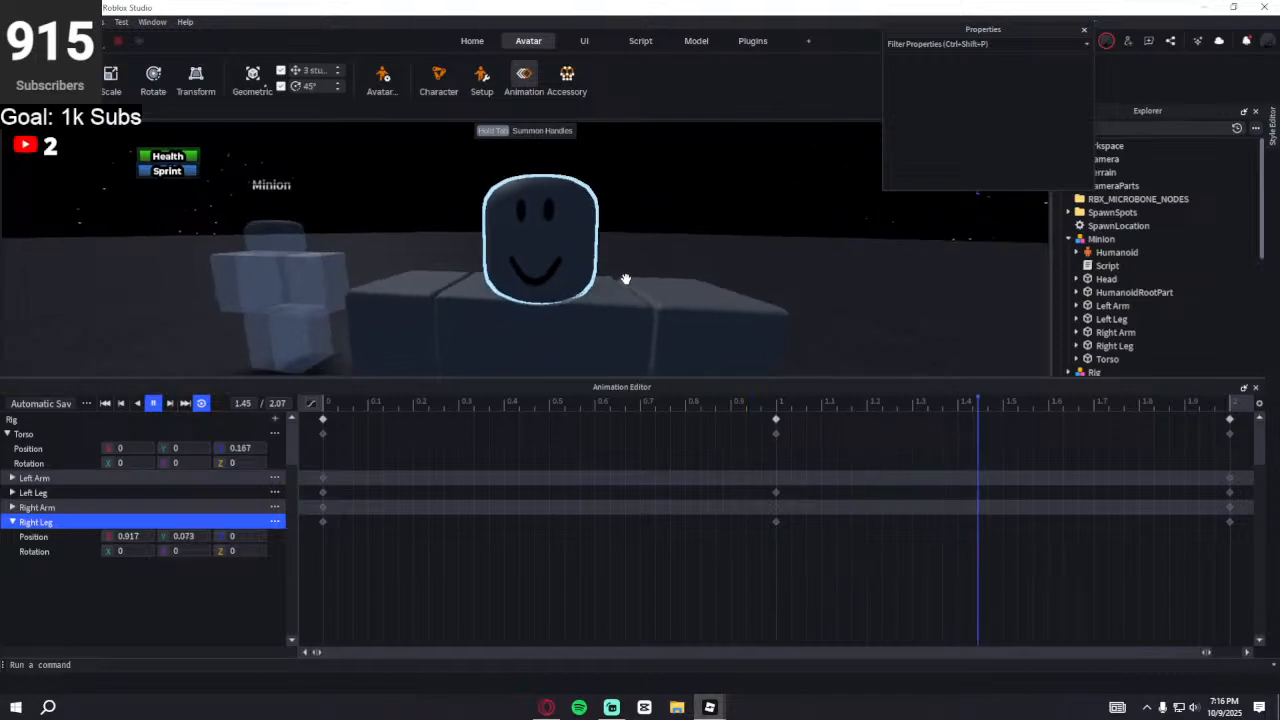
scroll(625, 279, down, 5)
scroll(625, 280, up, 3)
scroll(626, 283, down, 3)
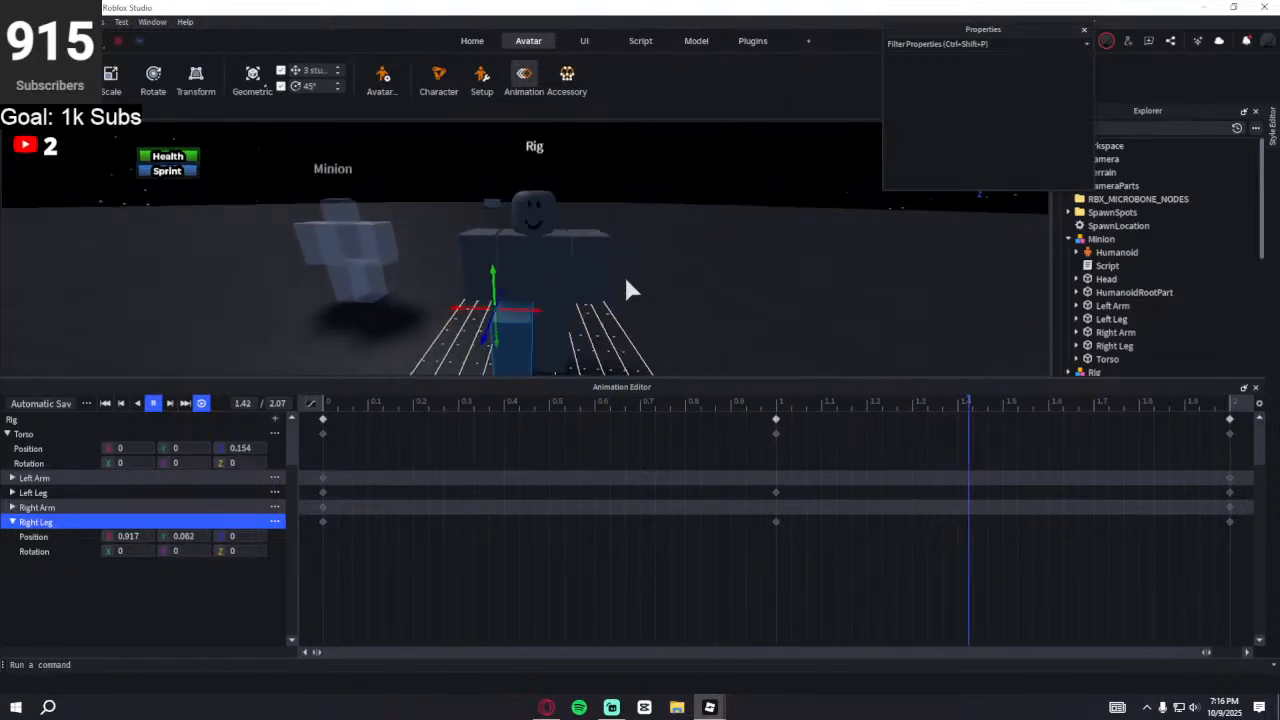
scroll(625, 285, up, 5)
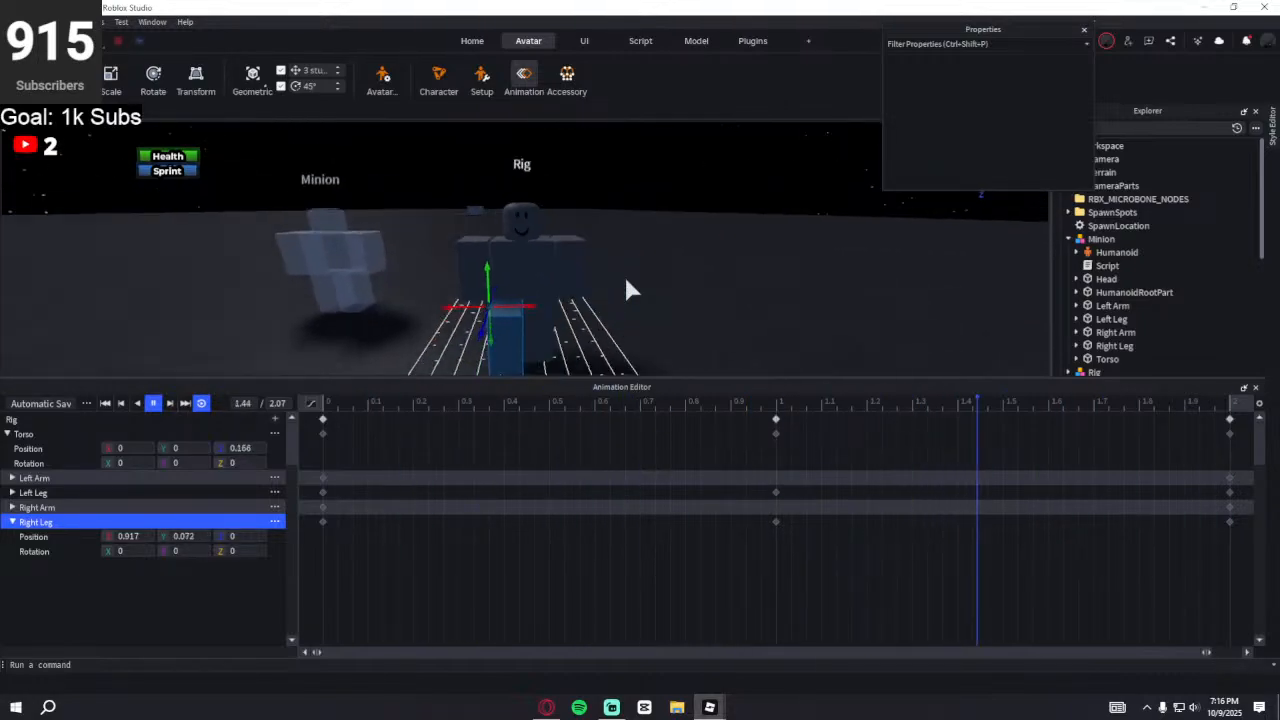
key(space)
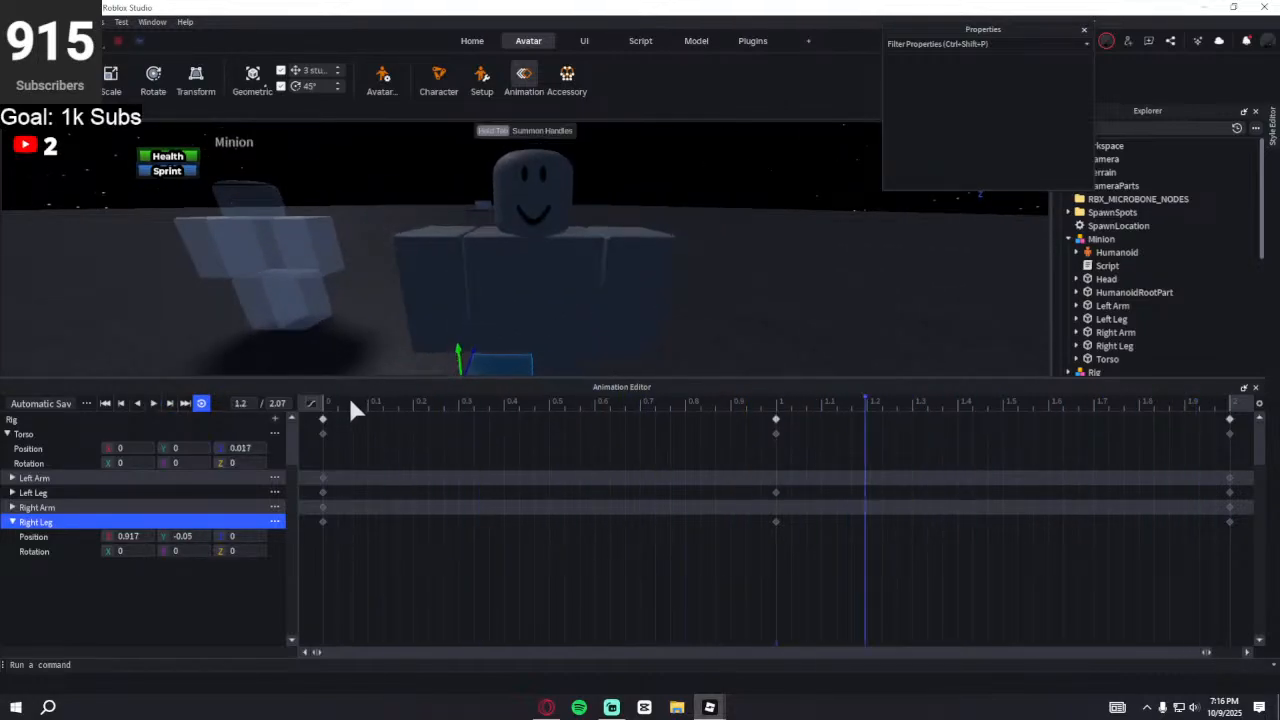
- Save the bobbing loop as a new animation named Minion Idle
click(89, 403)
mouse_move(122, 409)
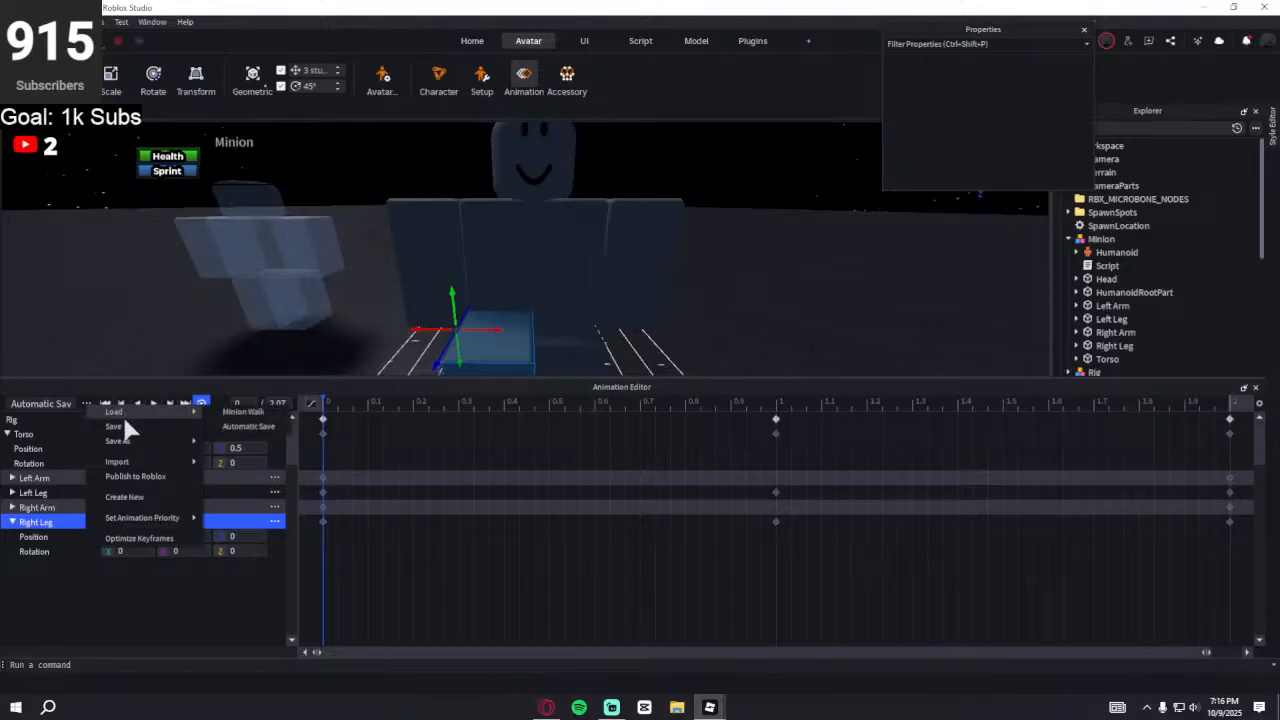
mouse_move(153, 446)
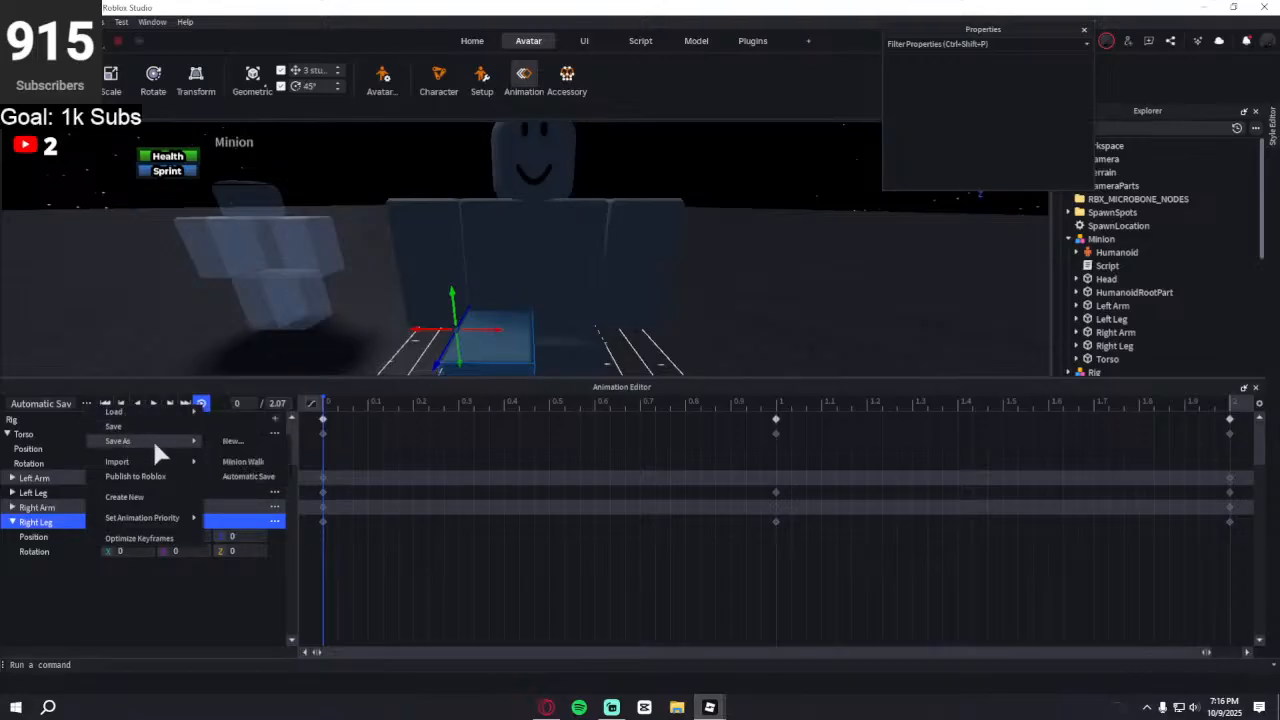
click(246, 440)
click(631, 518)
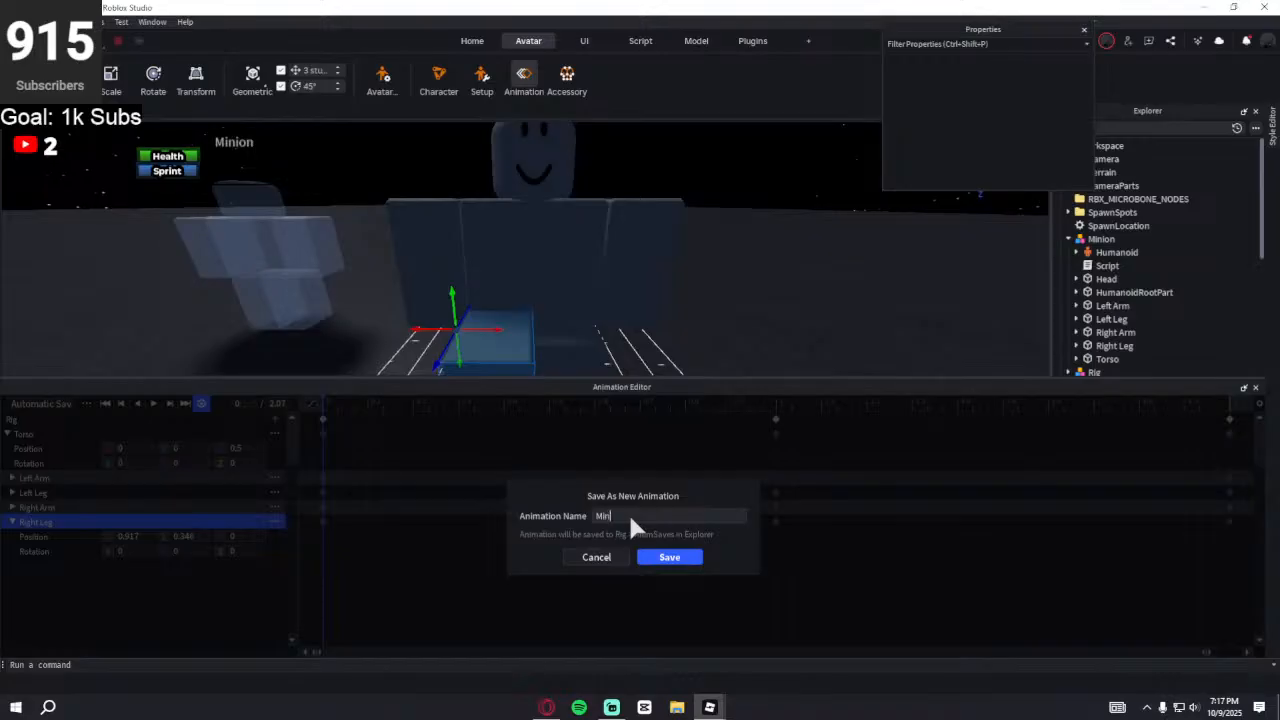
text(Minion Idle)
click(666, 557)
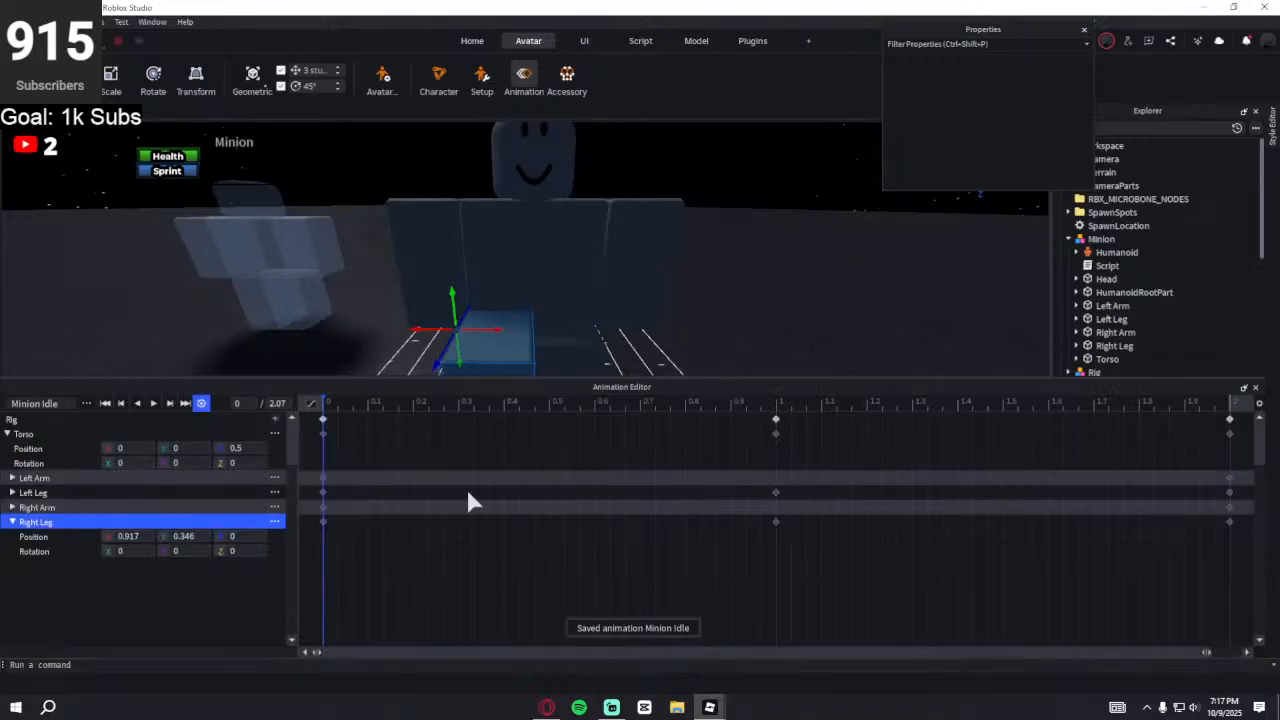
- Load the Minion Walk animation, preview it and return to 0 s
click(86, 404)
mouse_move(146, 411)
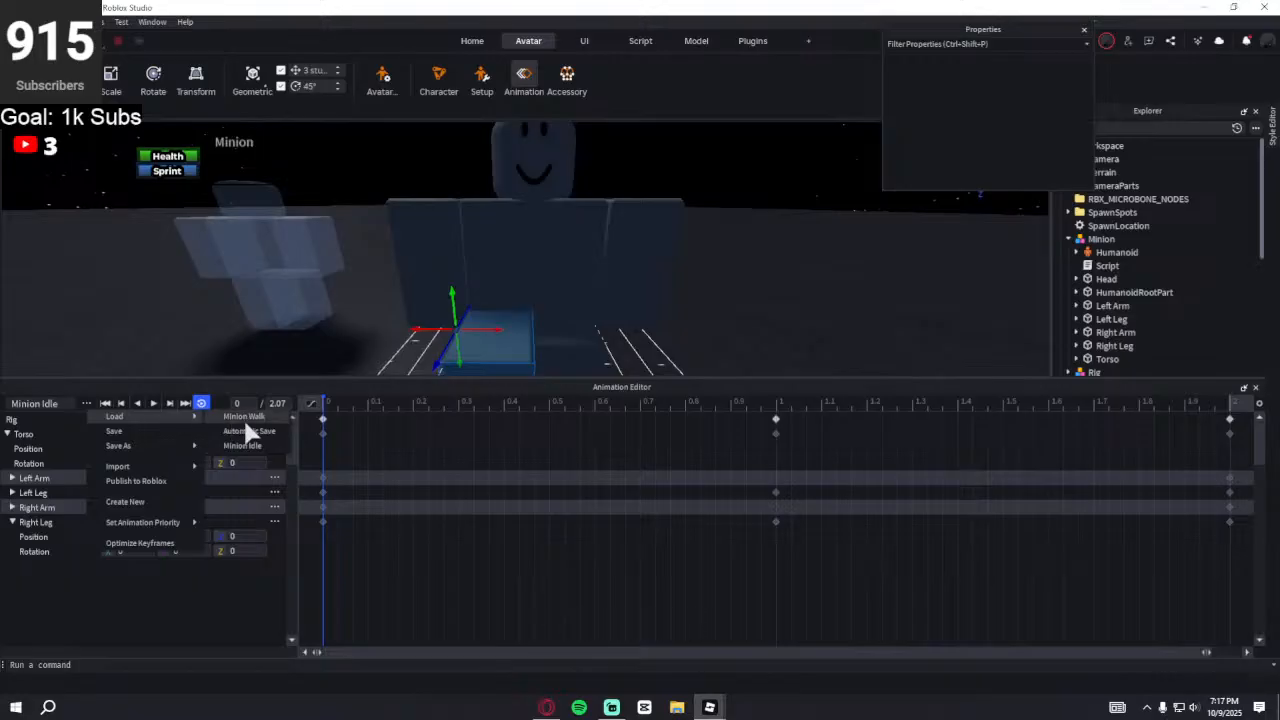
click(271, 410)
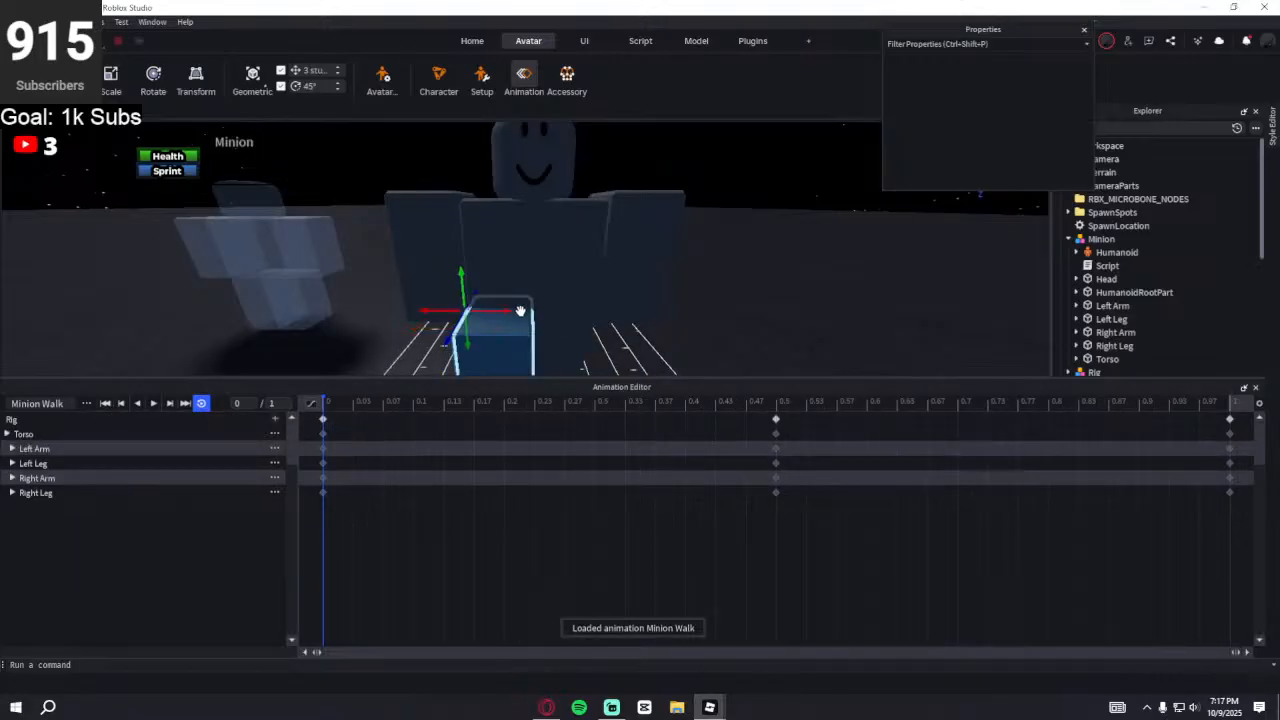
key(space)
click(316, 402)
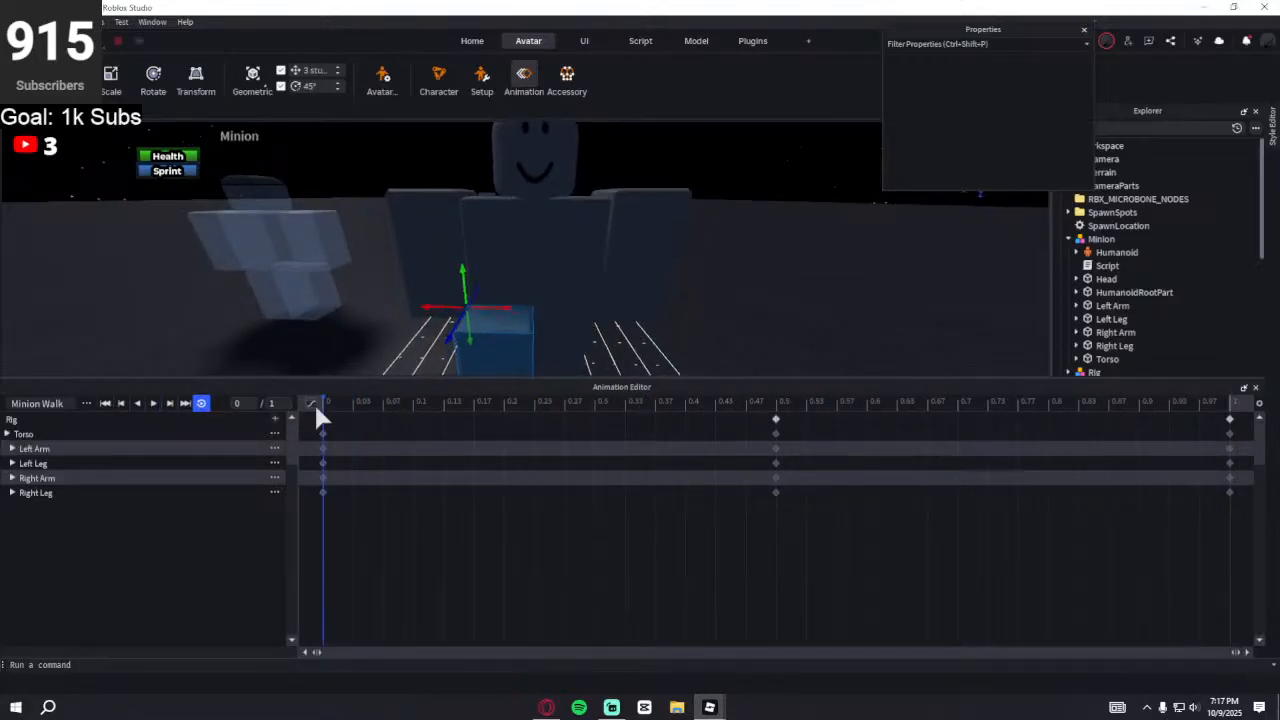
- Rotate the torso at 0 s to about 2.398 on X and -6.299 on Z, with its track expanded
click(152, 86)
click(518, 230)
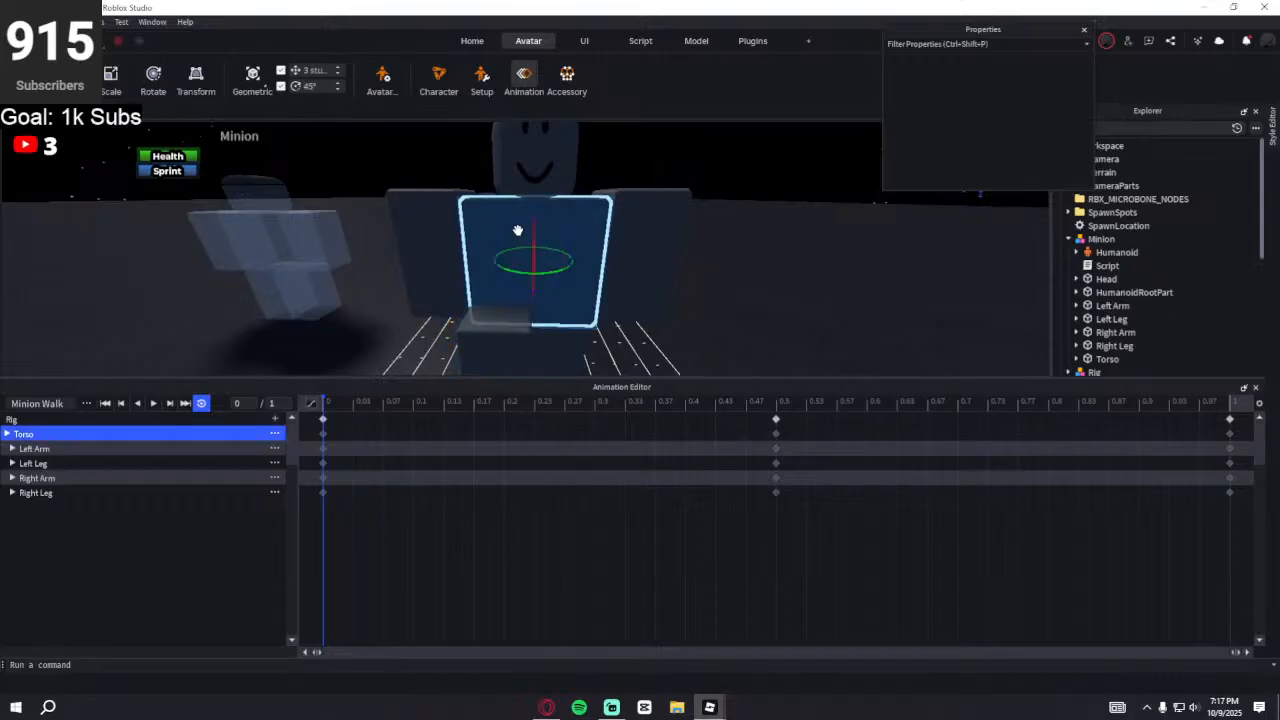
click(7, 434)
right_drag(498, 300, 500, 306)
right_drag(556, 265, 546, 260)
drag(548, 256, 531, 236)
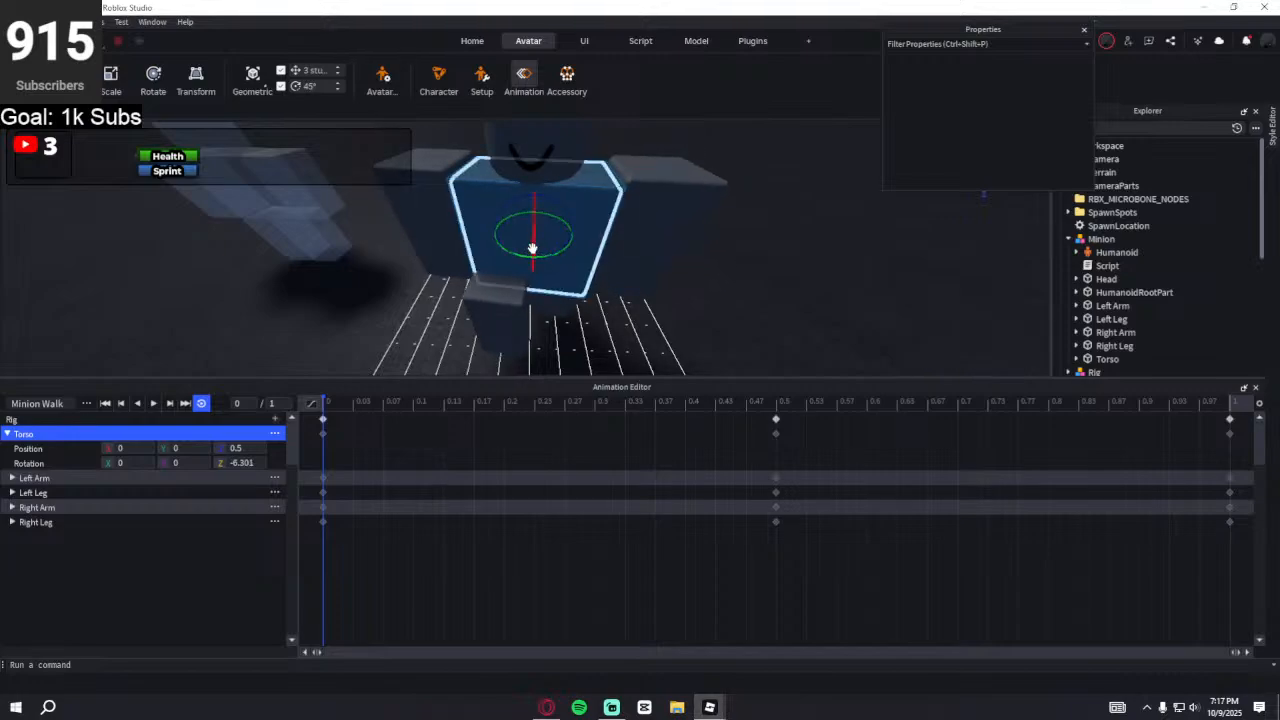
right_drag(531, 234, 528, 237)
drag(556, 240, 548, 241)
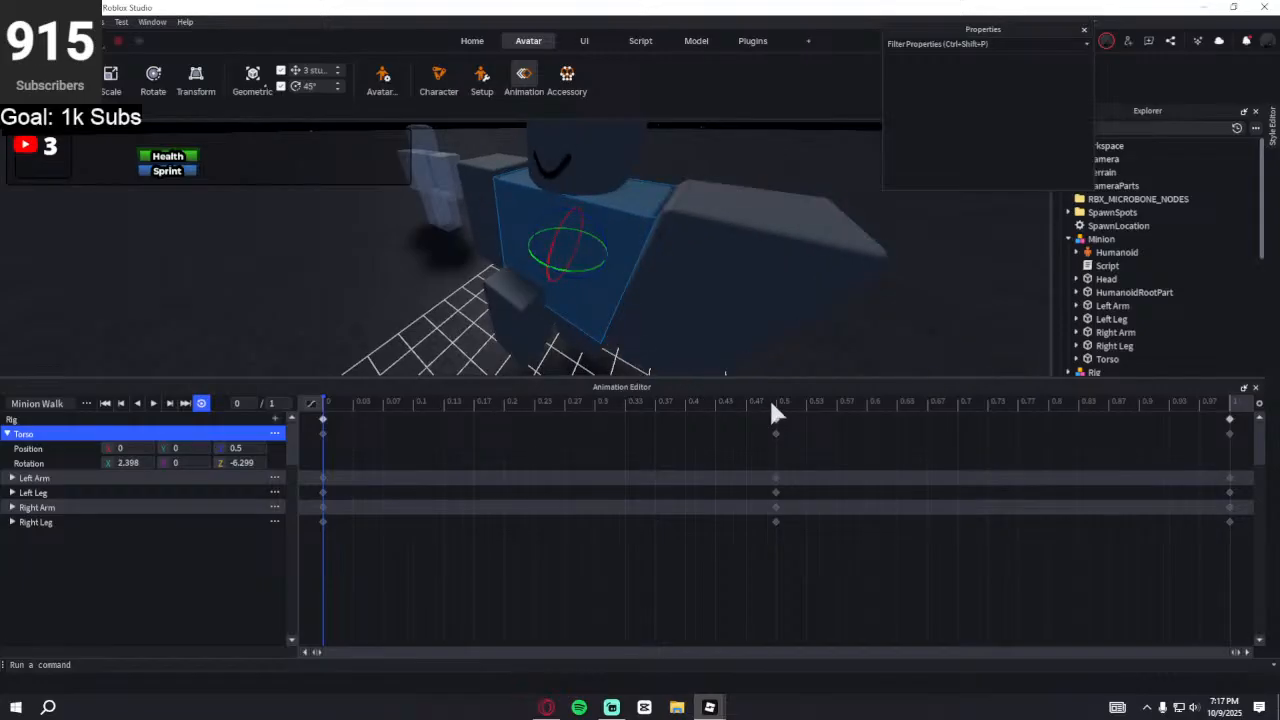
- Mirror the torso's starting rotation at 0.5 s by setting X to -2.398 and Z to 6.299
click(775, 403)
click(325, 403)
click(244, 462)
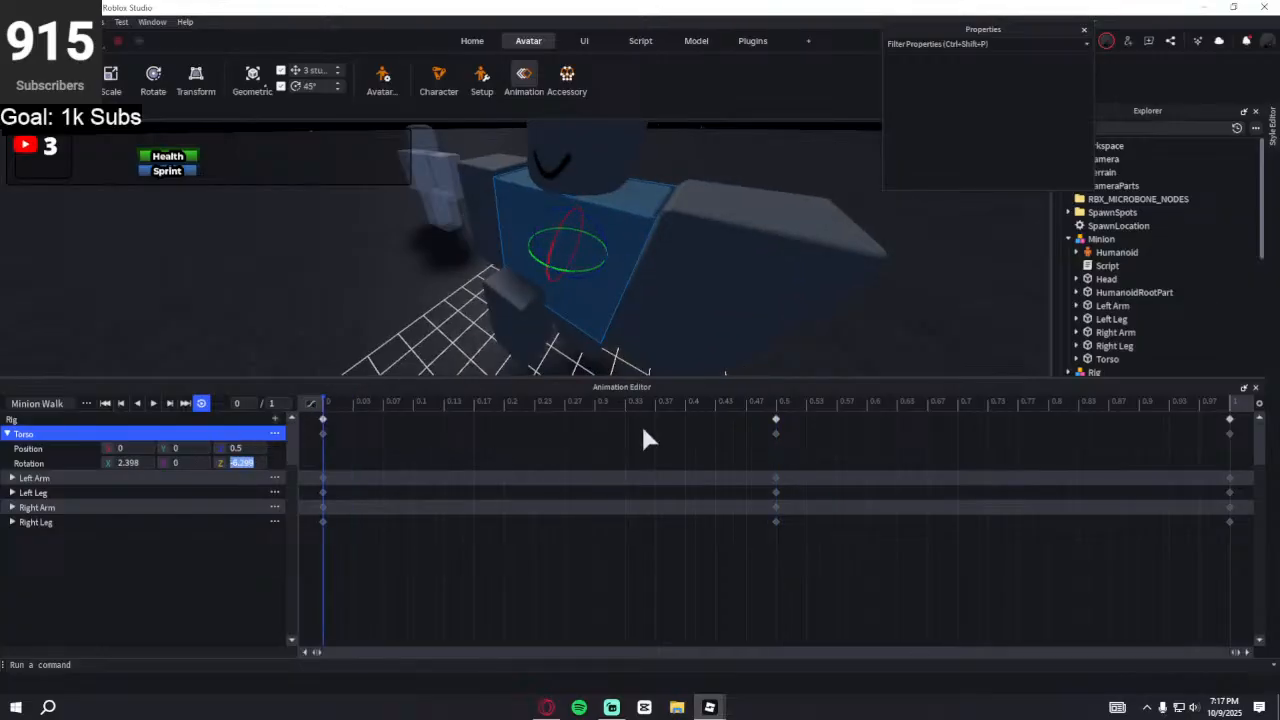
click(775, 401)
key(Return)
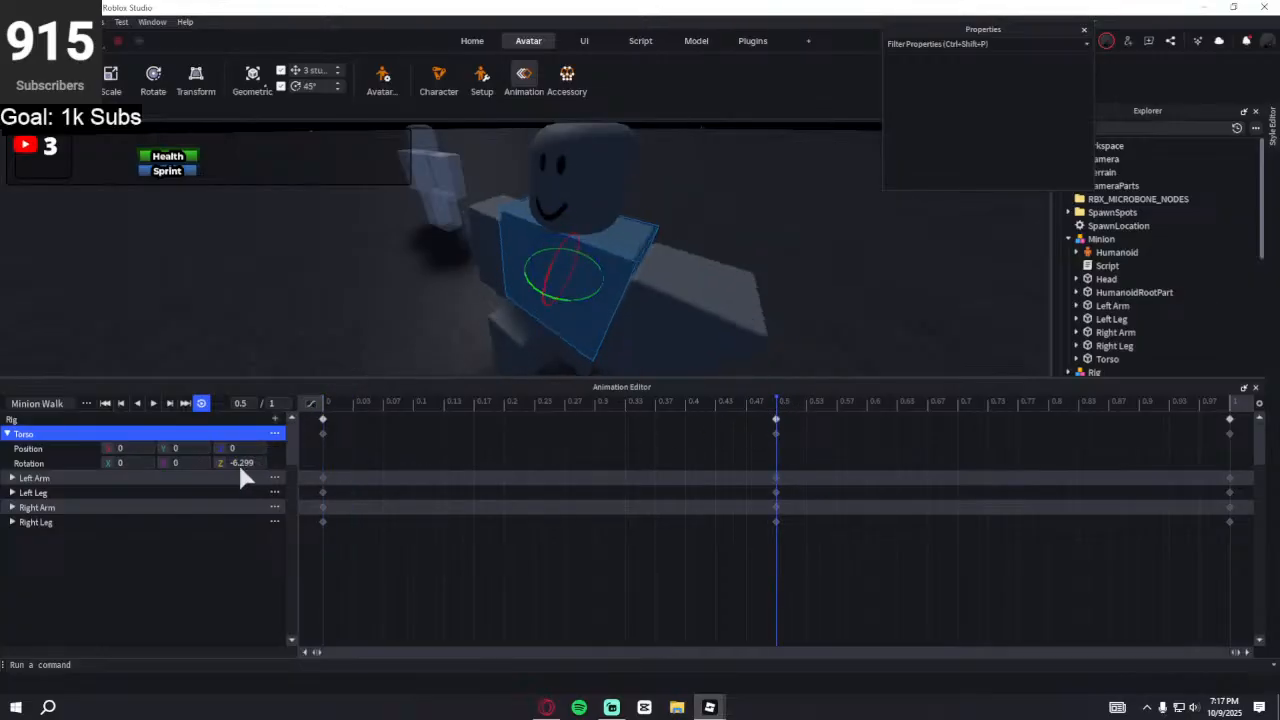
key(BackSpace)
key(Return)
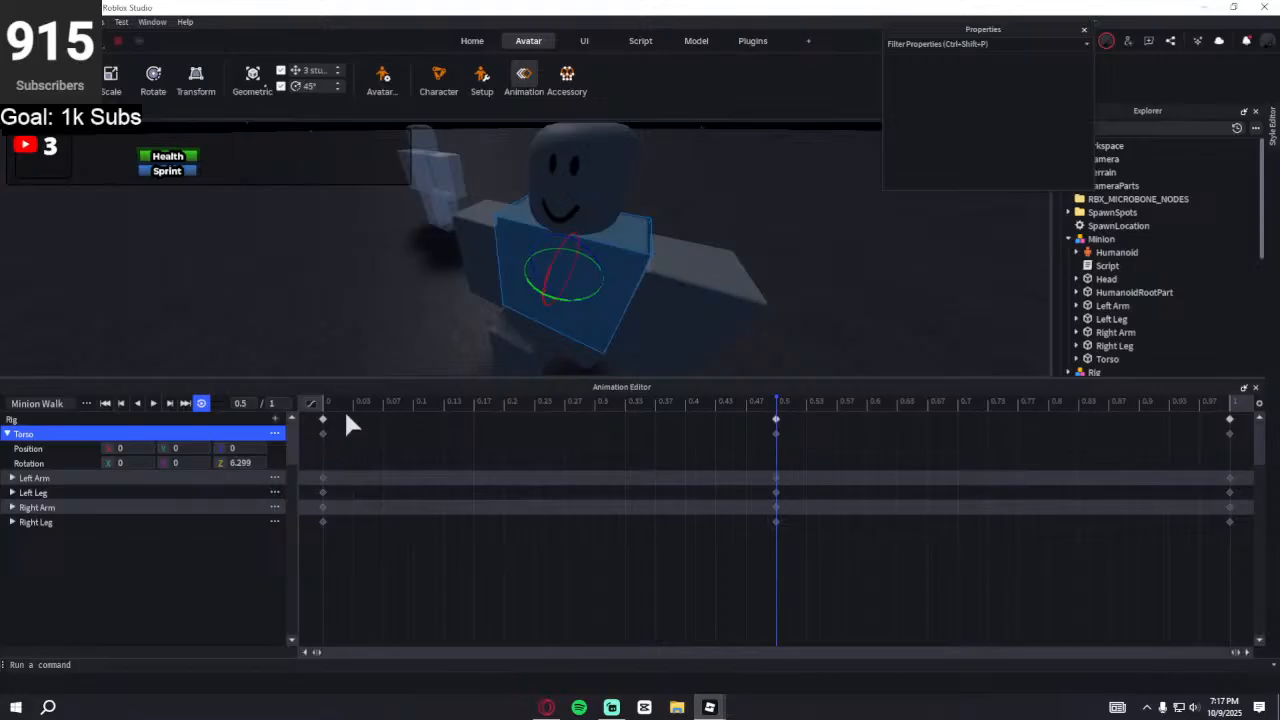
click(324, 403)
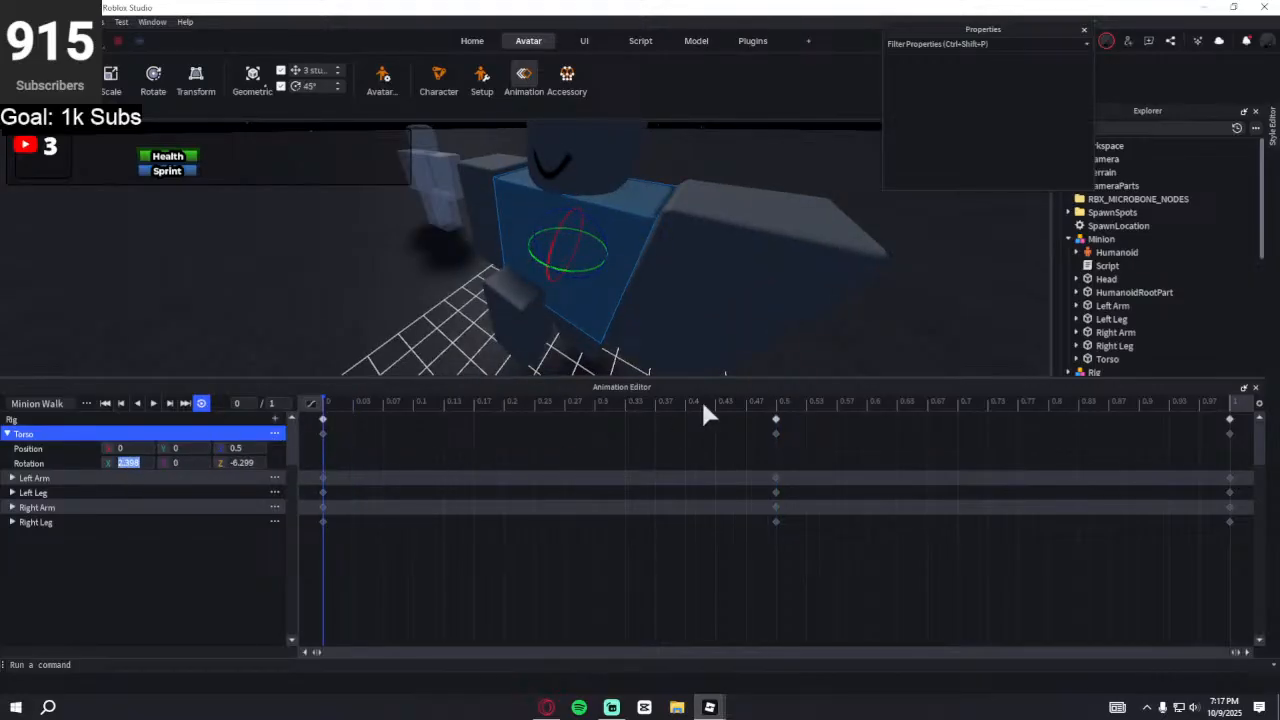
click(776, 404)
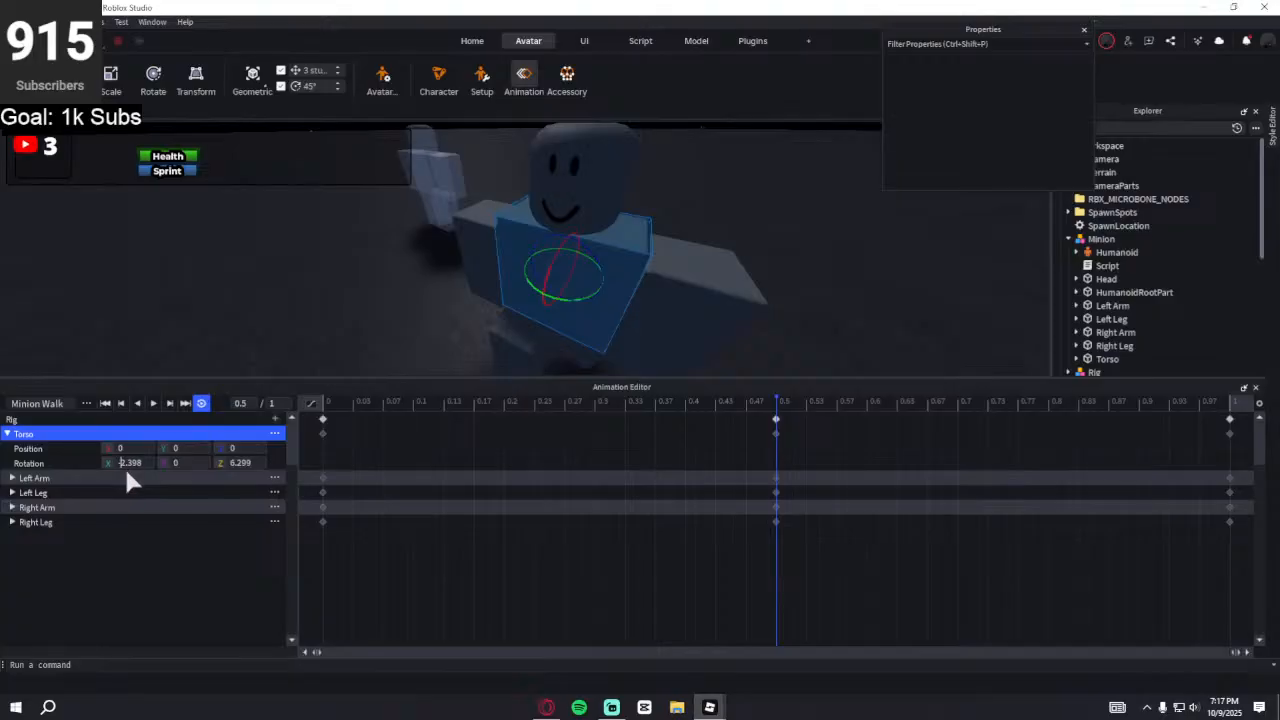
- Play the walk loop and scrub between 0 and 0.5 s to check the torso's sway
key(space)
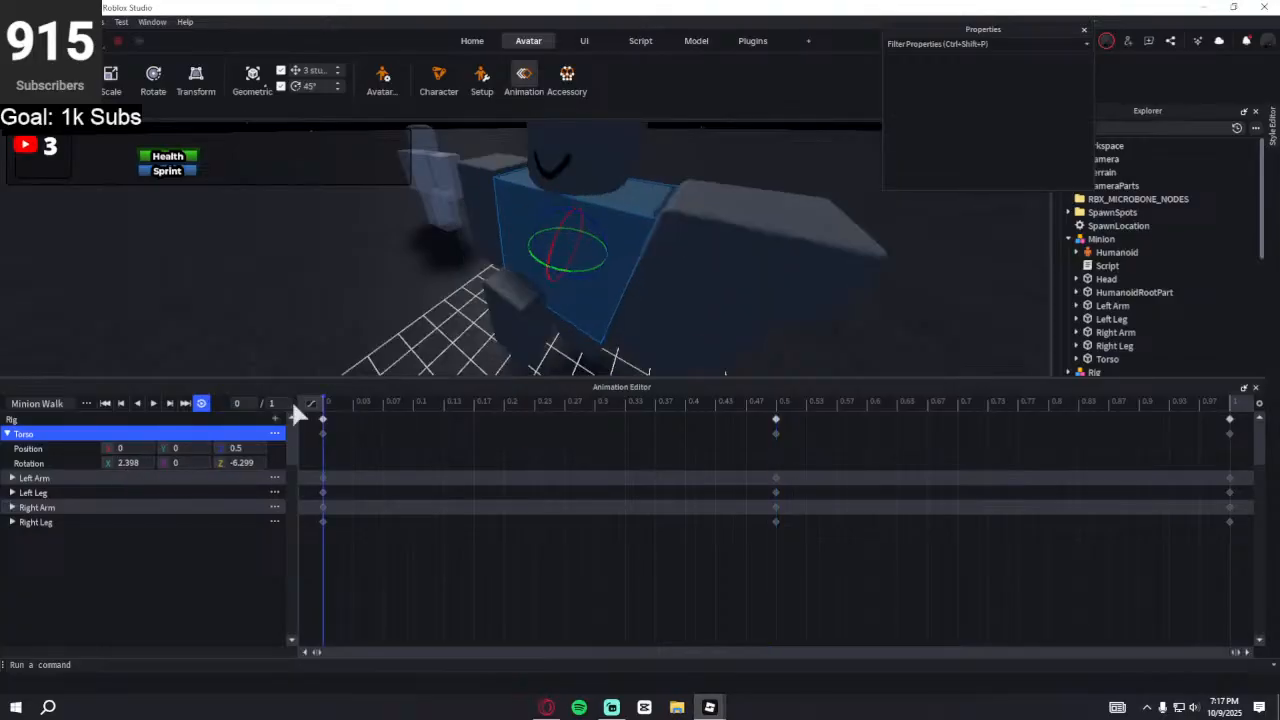
key(w)
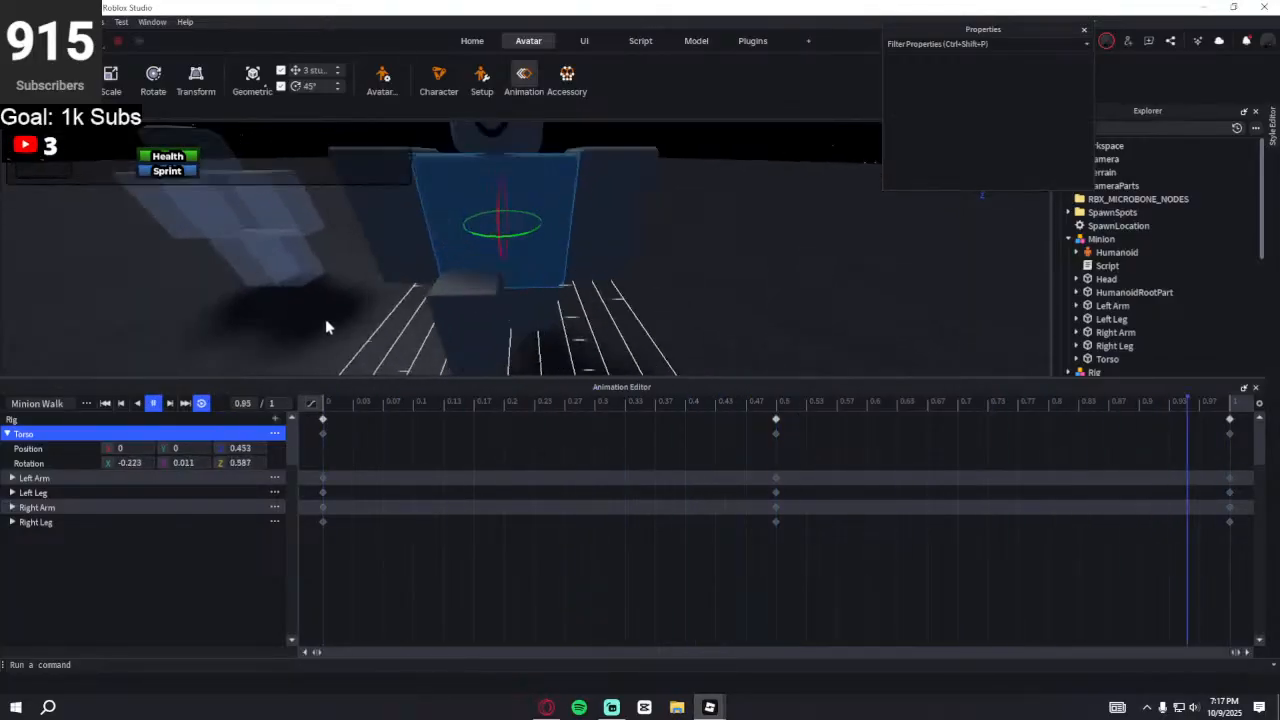
key(s)
key(w)
scroll(325, 315, down, 2)
scroll(325, 315, up, 2)
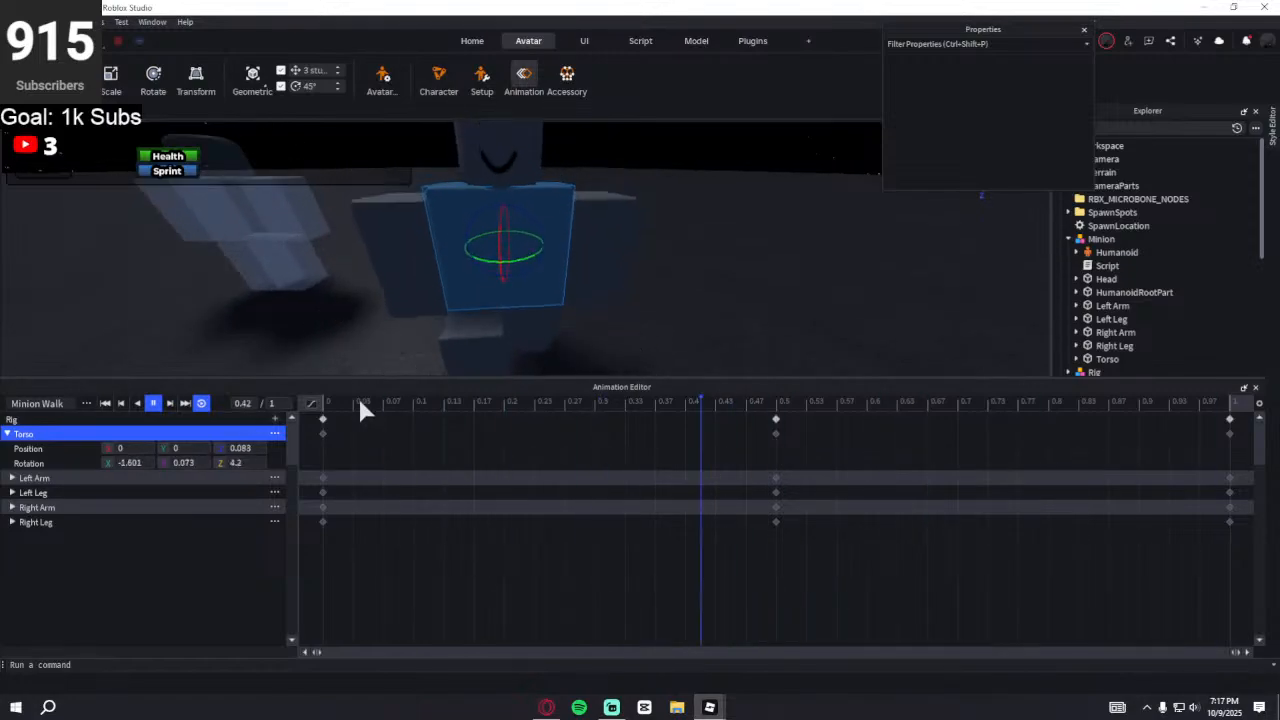
drag(356, 398, 775, 418)
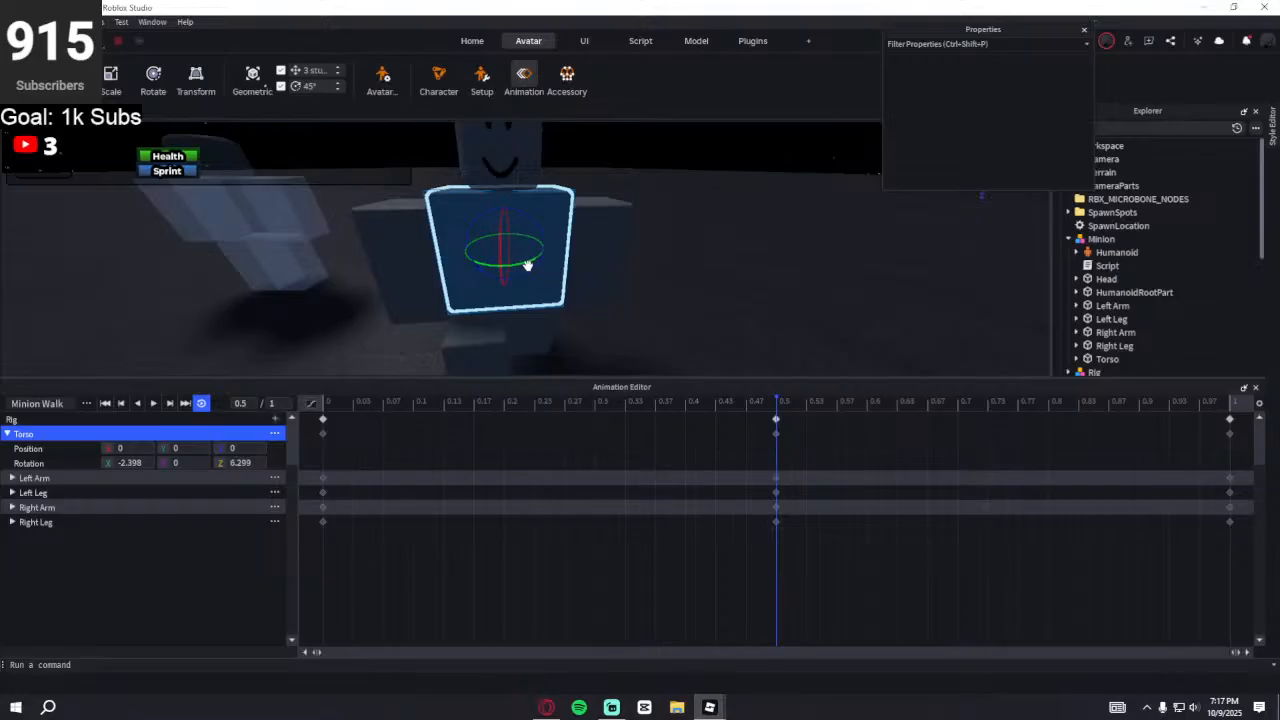
drag(398, 400, 757, 441)
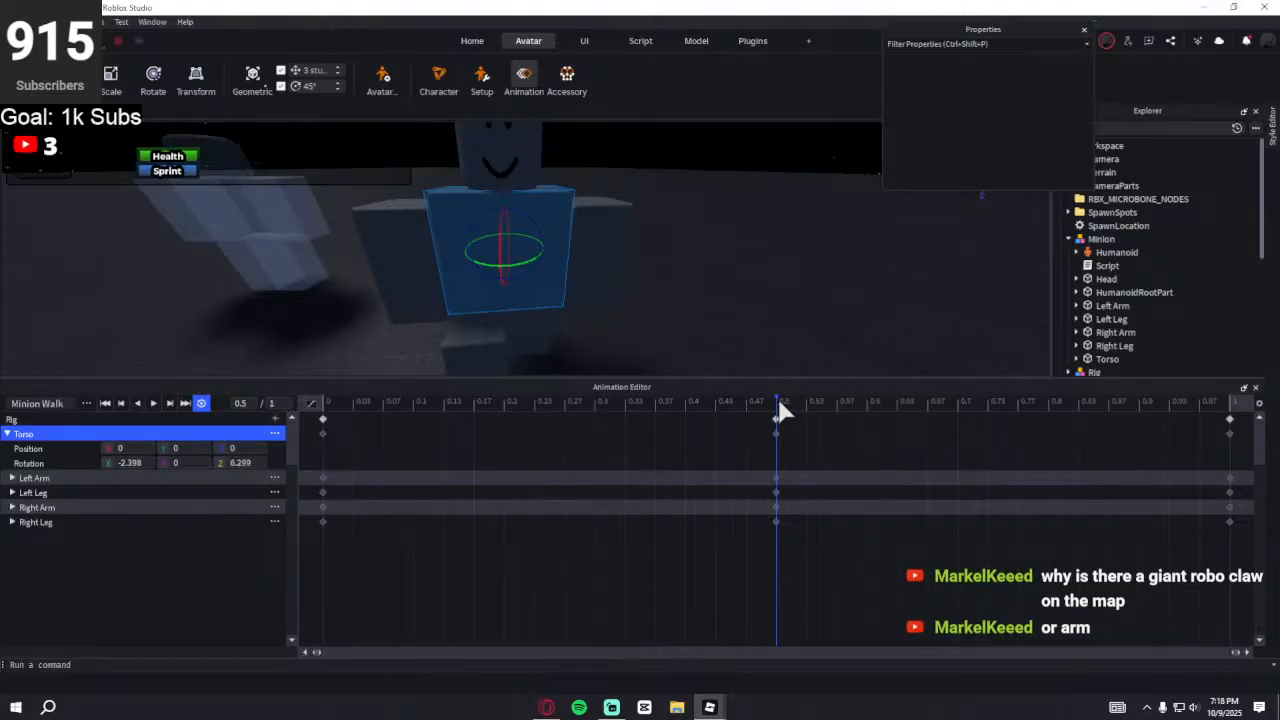
drag(778, 410, 326, 437)
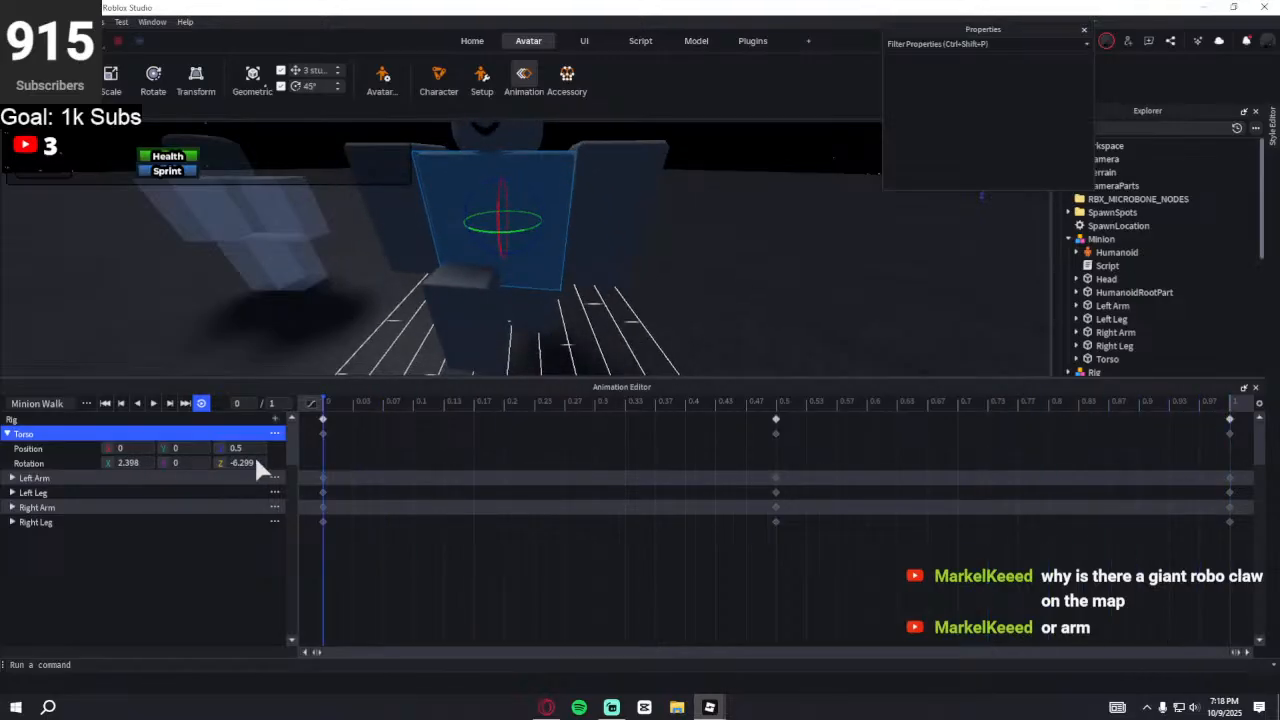
- Match the torso's rotation at 1 s to the first keyframe, with X 2.398 and Z -6.299
click(1235, 410)
drag(273, 462, 245, 472)
drag(380, 406, 317, 409)
click(1234, 409)
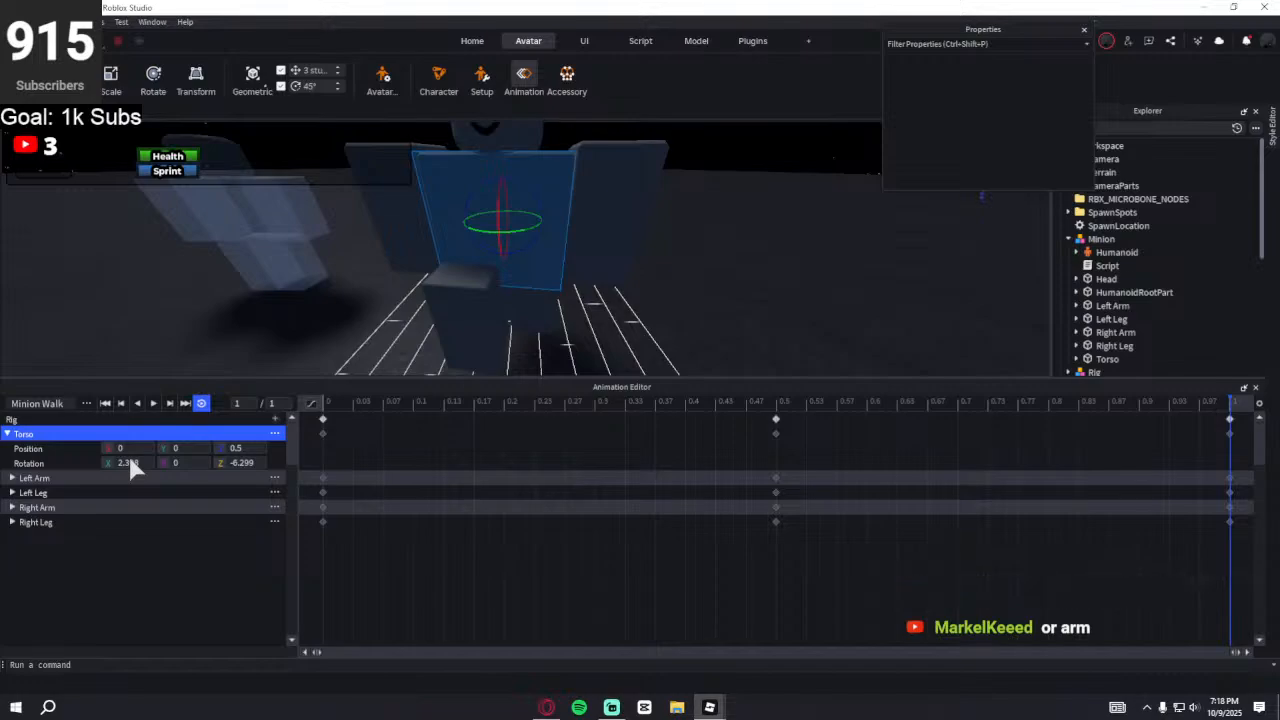
- Preview the complete walk loop from 0 s at different distances and return to the start of the timeline
click(329, 410)
key(space)
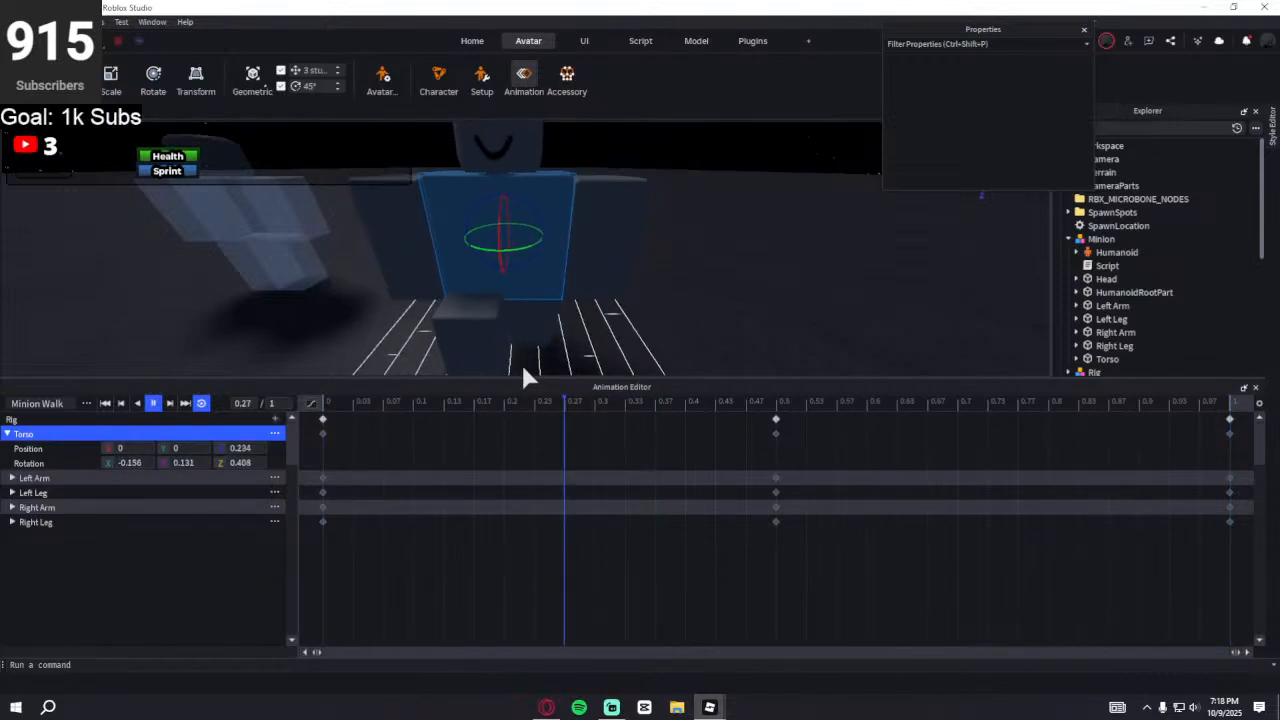
scroll(585, 330, down, 5)
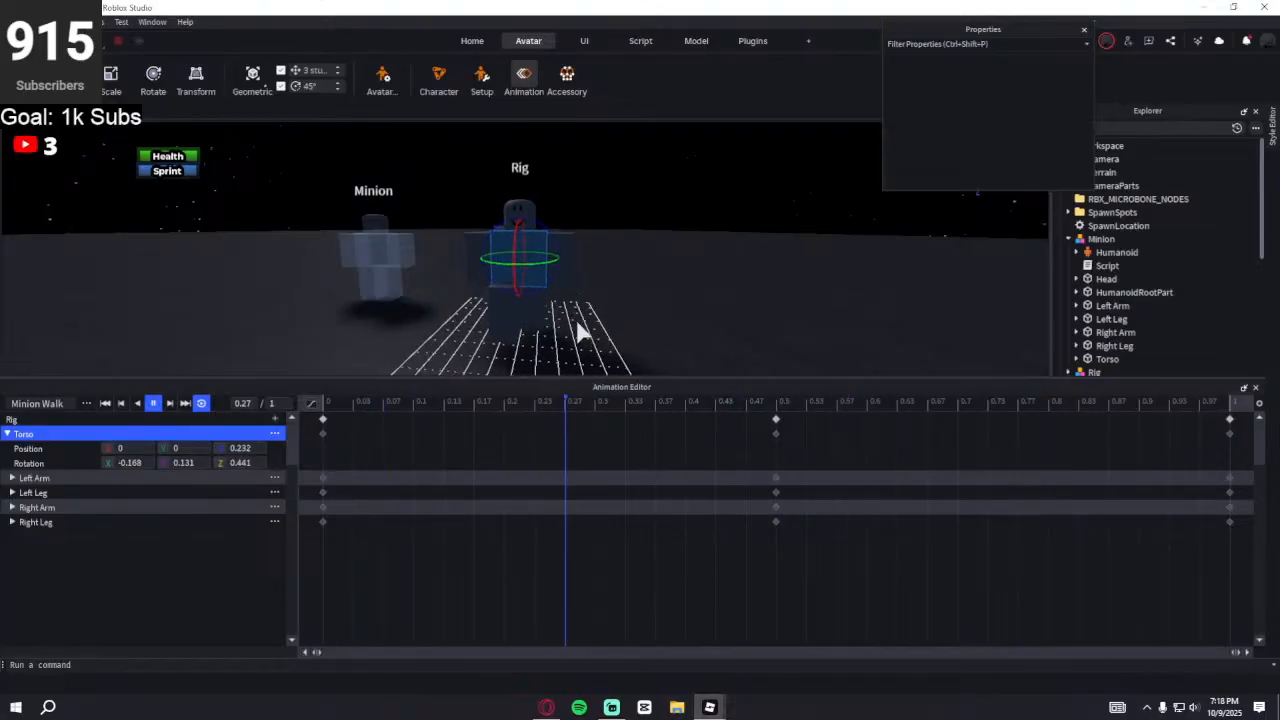
scroll(585, 300, up, 5)
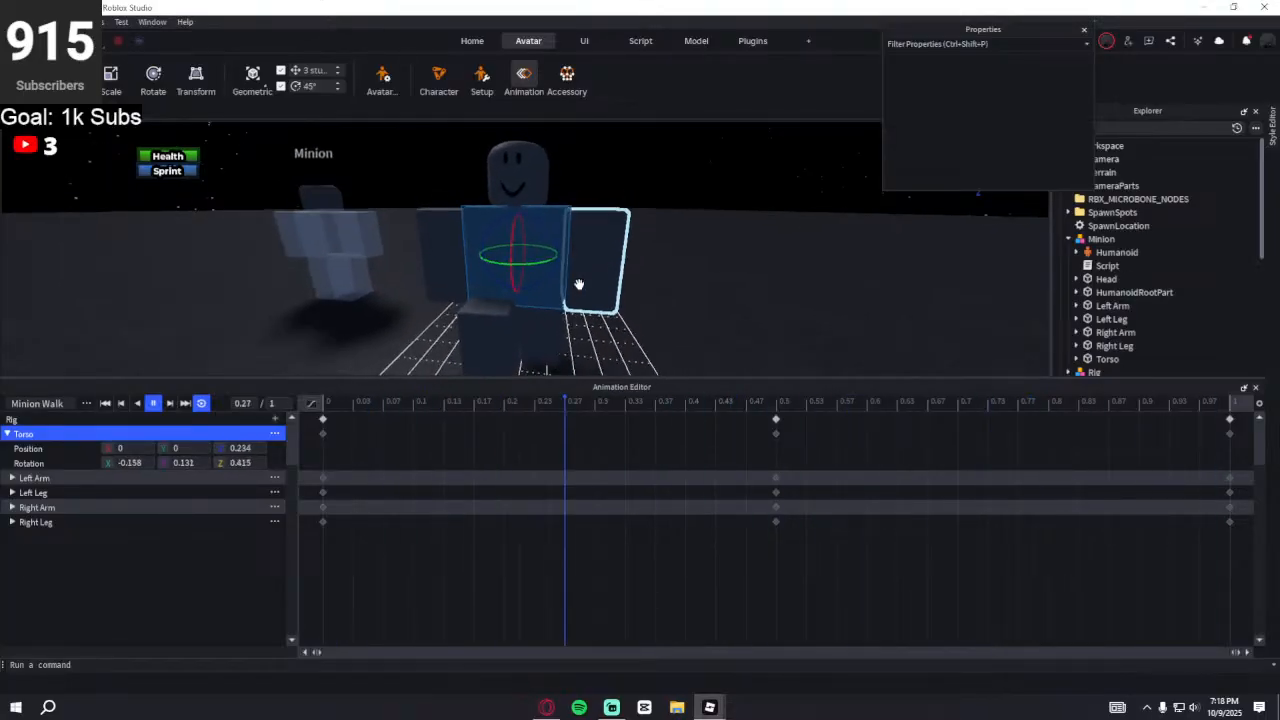
click(102, 402)
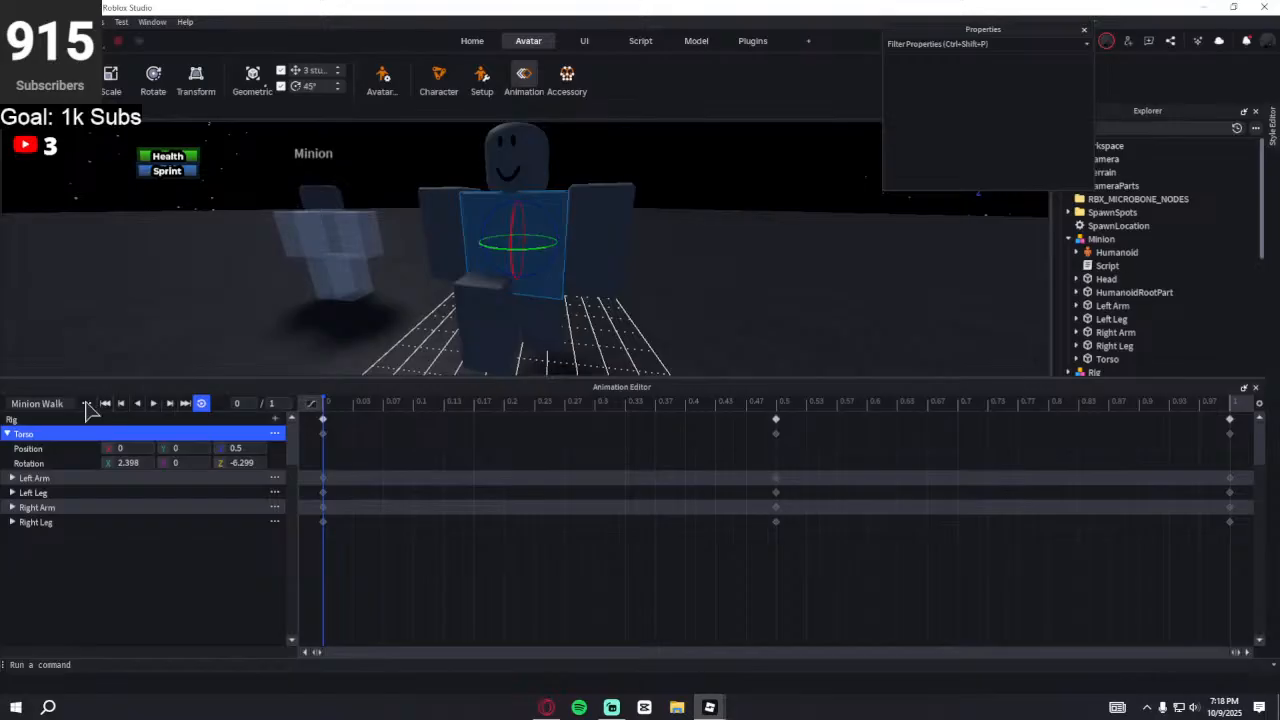
- Save the Minion Walk animation and load the Minion Idle animation to play it on the rig
click(87, 404)
mouse_move(133, 408)
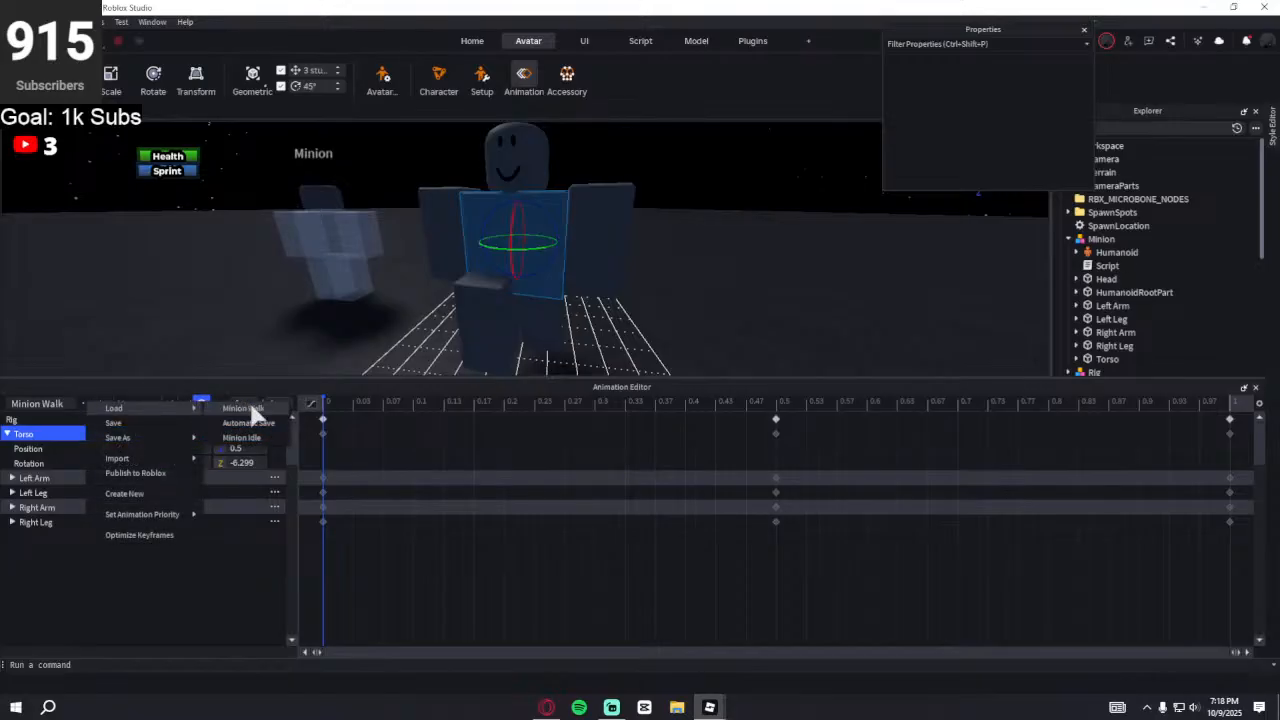
click(150, 422)
click(88, 404)
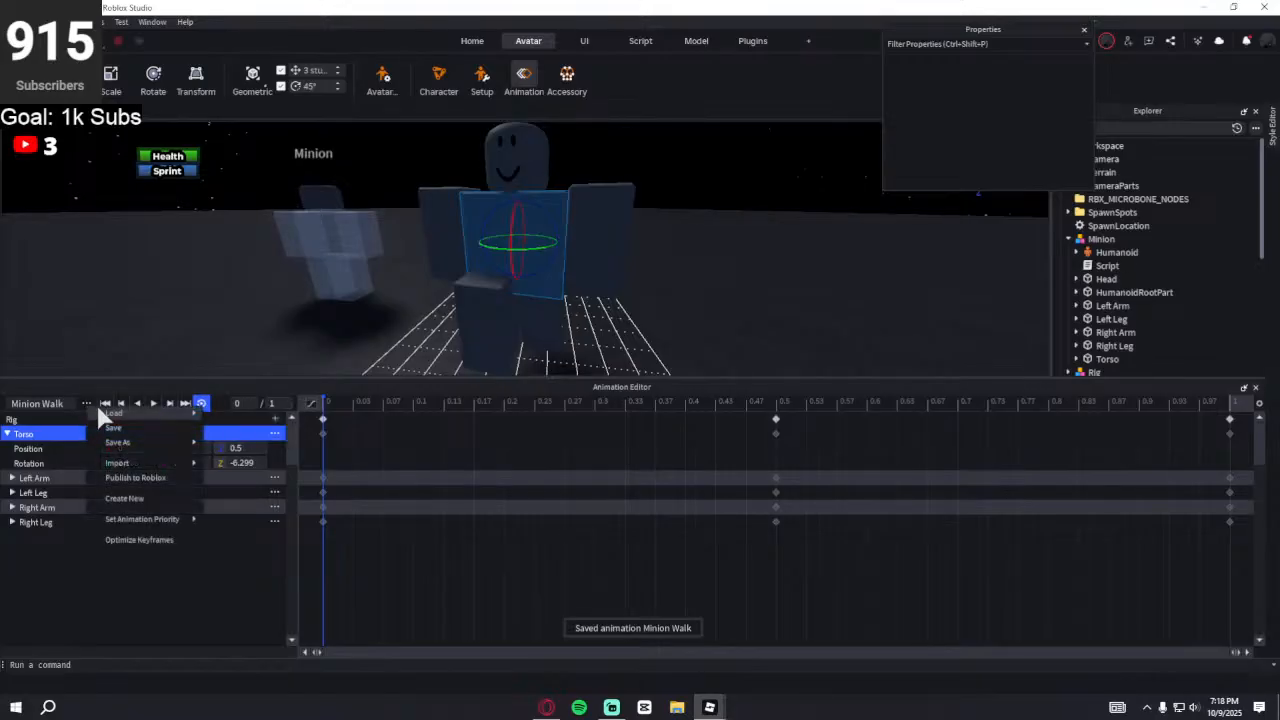
mouse_move(118, 412)
click(255, 428)
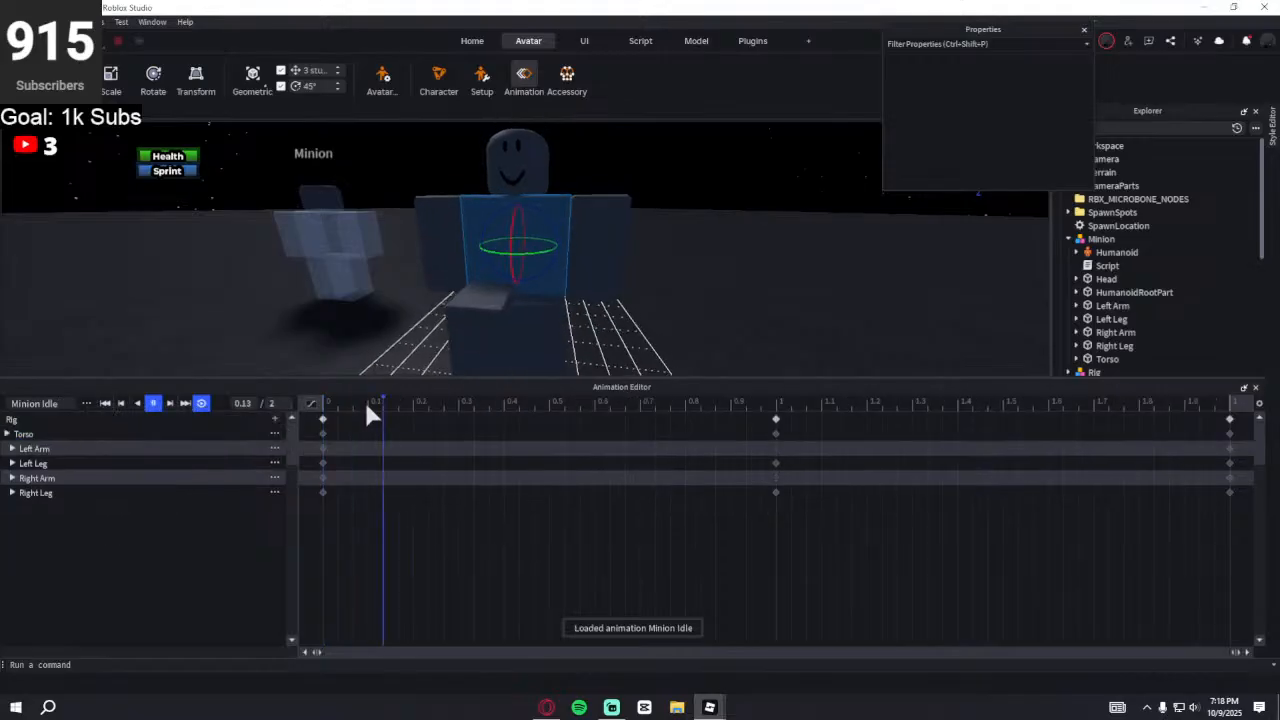
scroll(380, 343, down, 5)
- Close the Animation Editor and bring the Minion character into close view
click(524, 73)
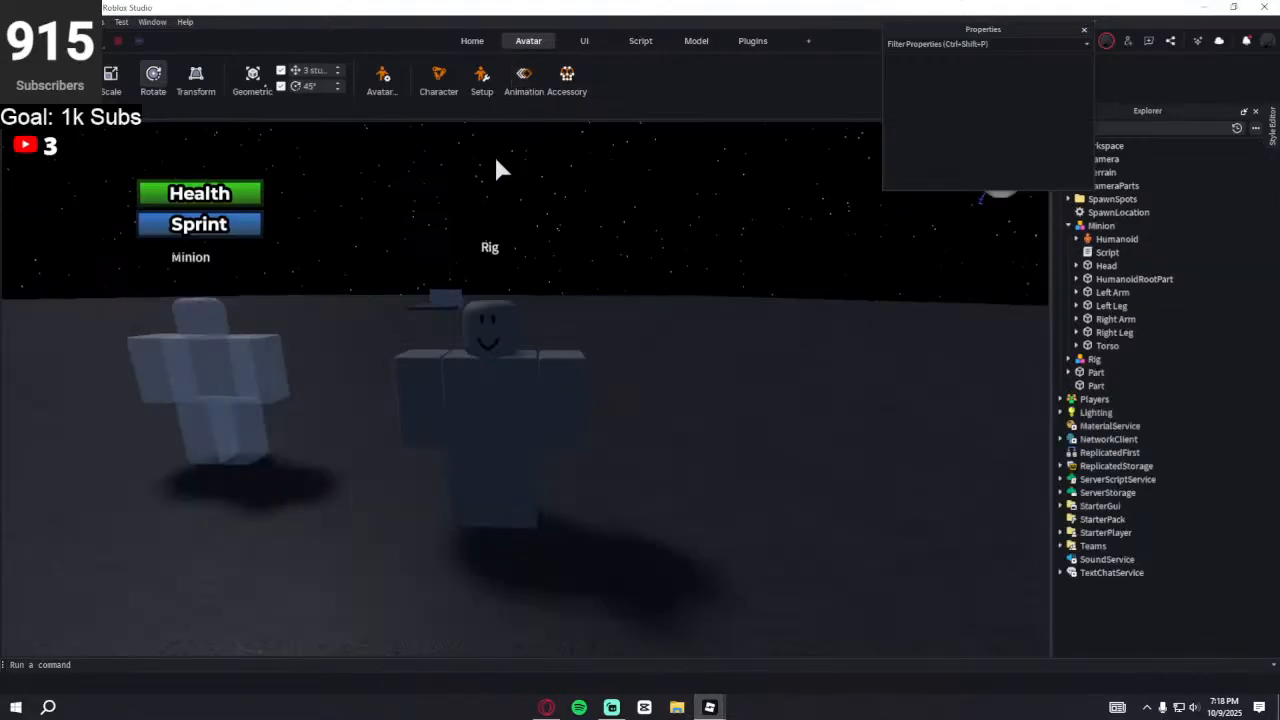
key(a)
right_click(487, 171)
click(305, 258)
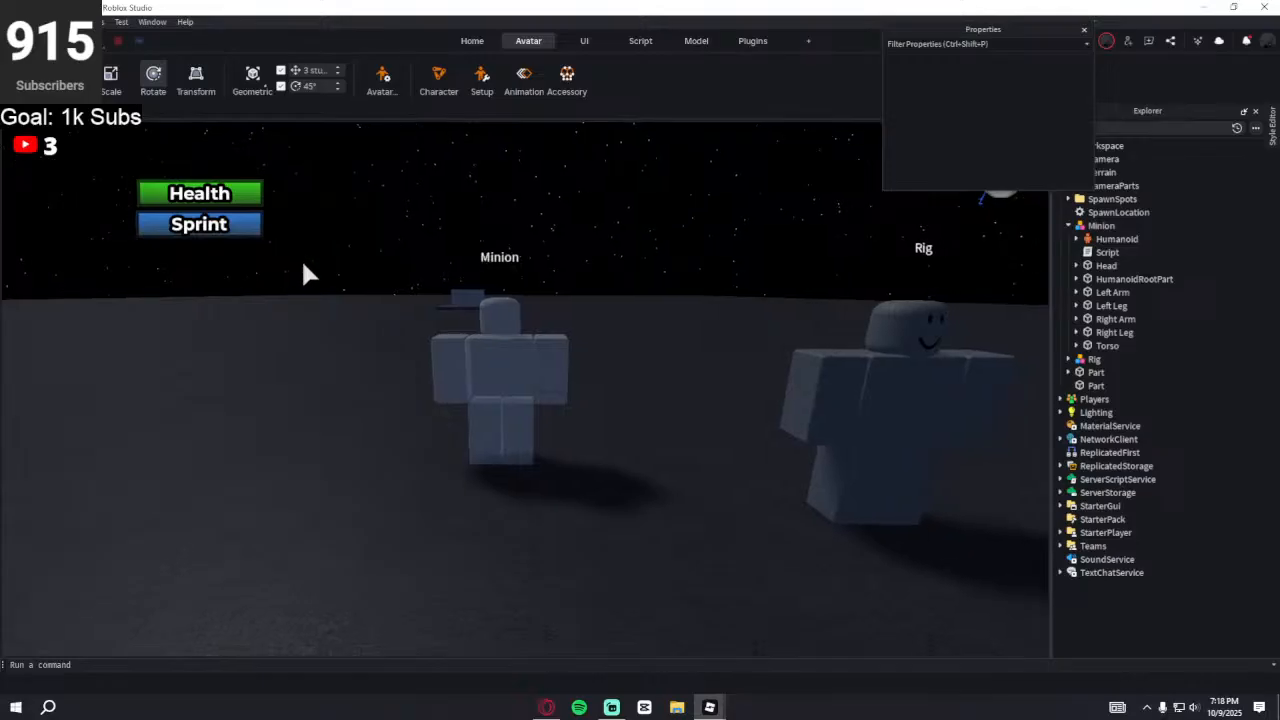
key(w)
- Move the floating Properties window aside, and search the Toolbox models for "ghost"
click(472, 40)
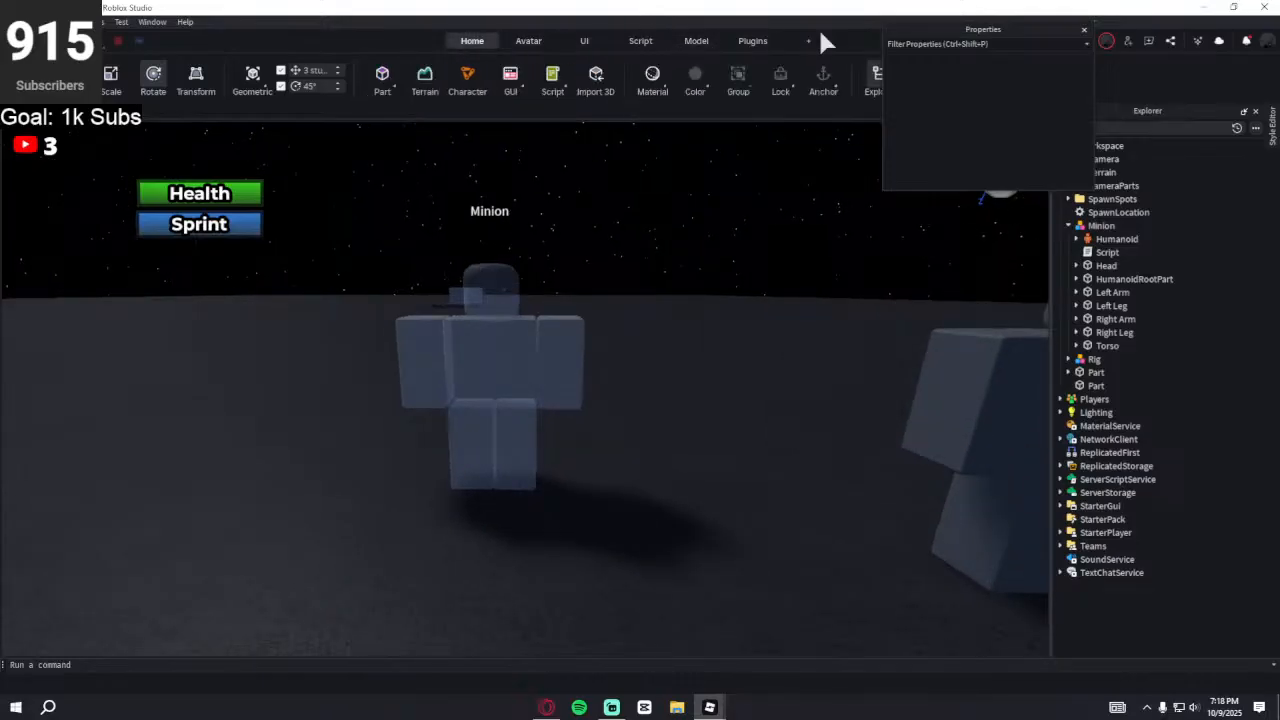
drag(909, 30, 1045, 38)
click(964, 80)
click(144, 150)
text(ghost)
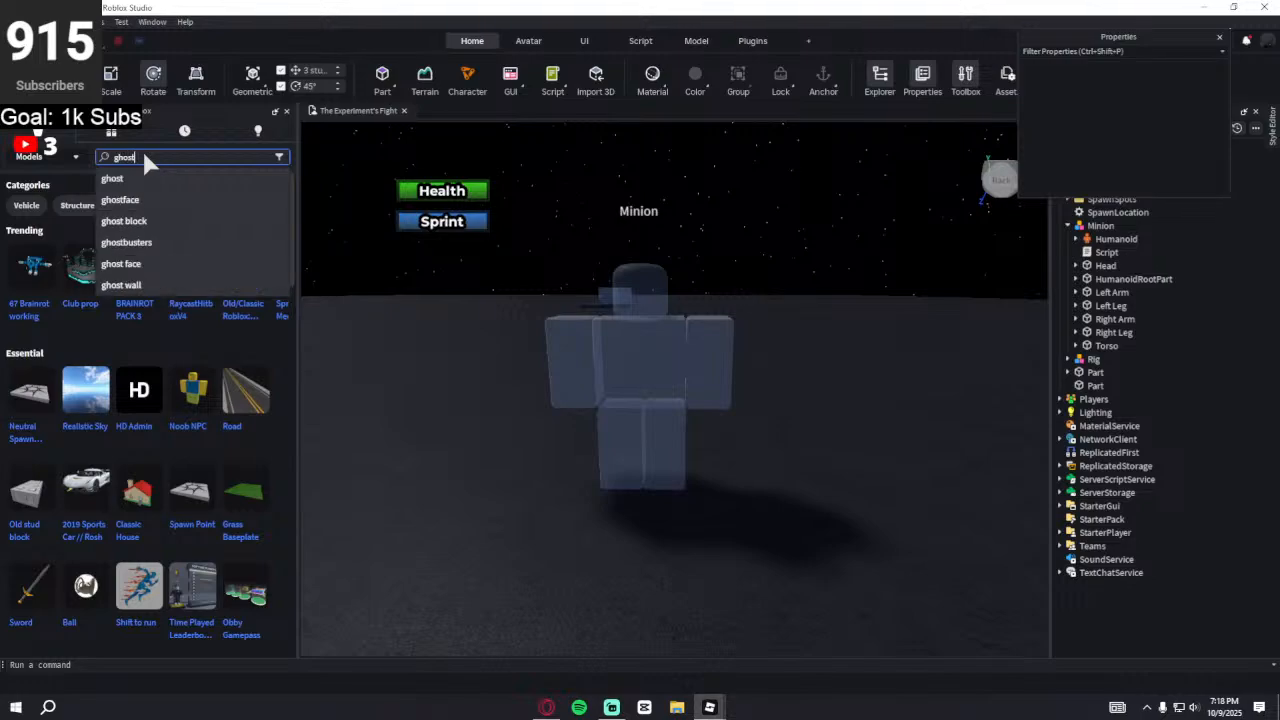
key(Return)
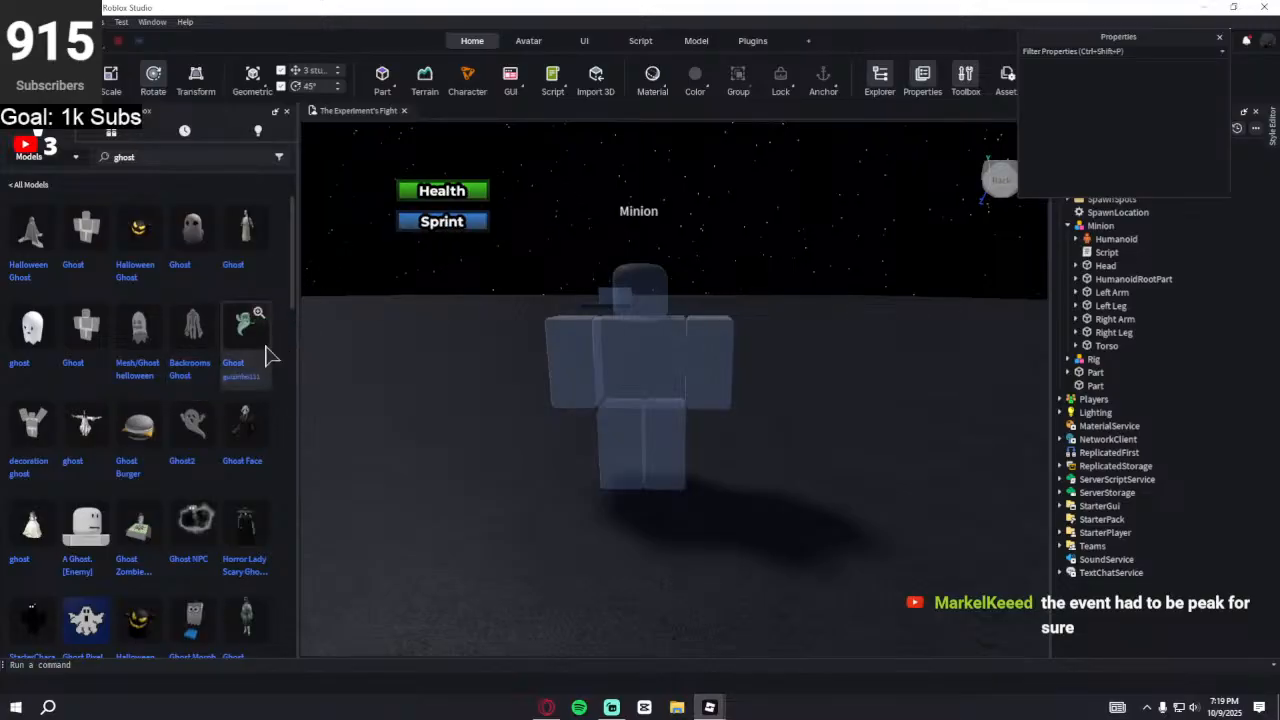
scroll(264, 349, down, 3)
scroll(262, 347, down, 3)
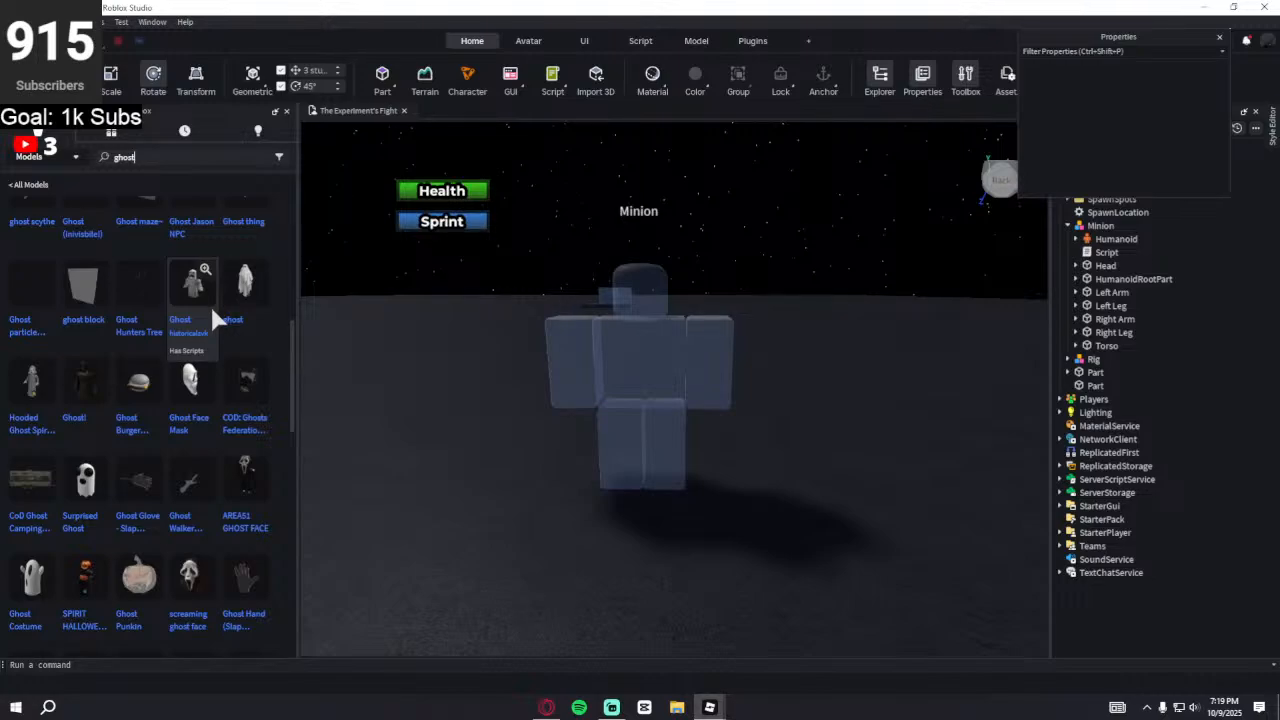
- Rerun the "ghost" model search and compare the results with the Minion
click(141, 152)
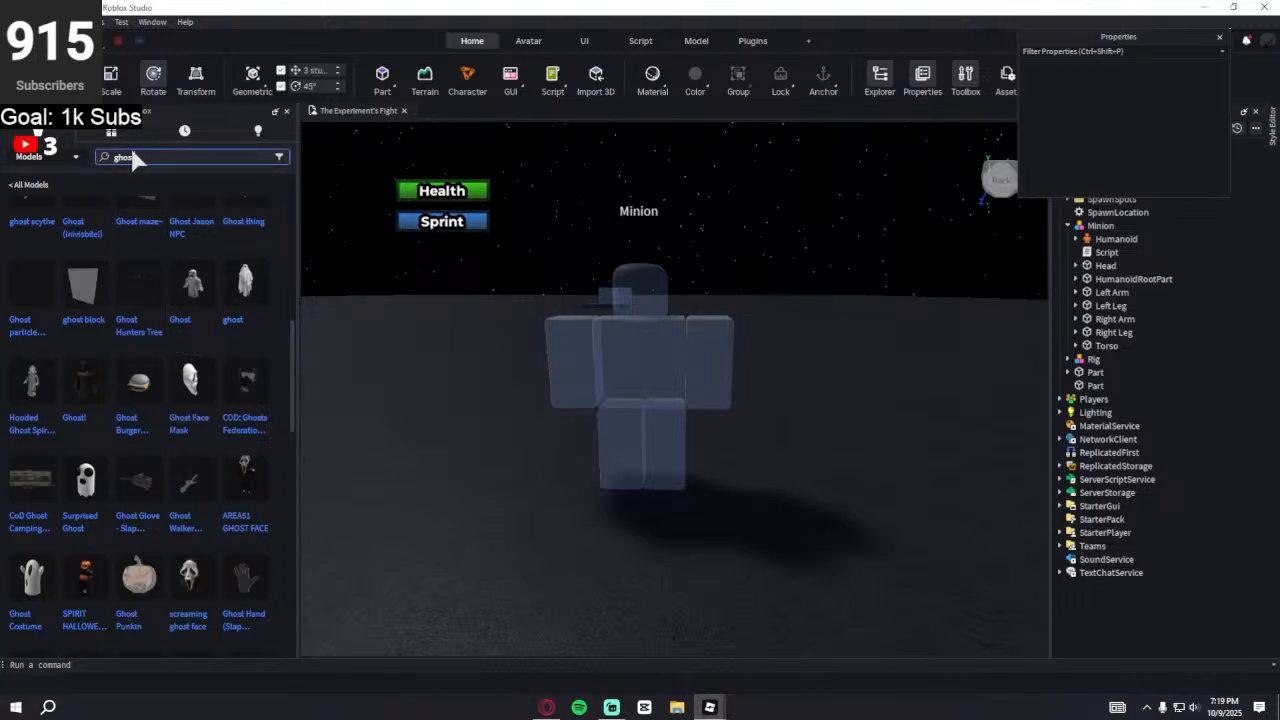
double_click(125, 158)
click(164, 157)
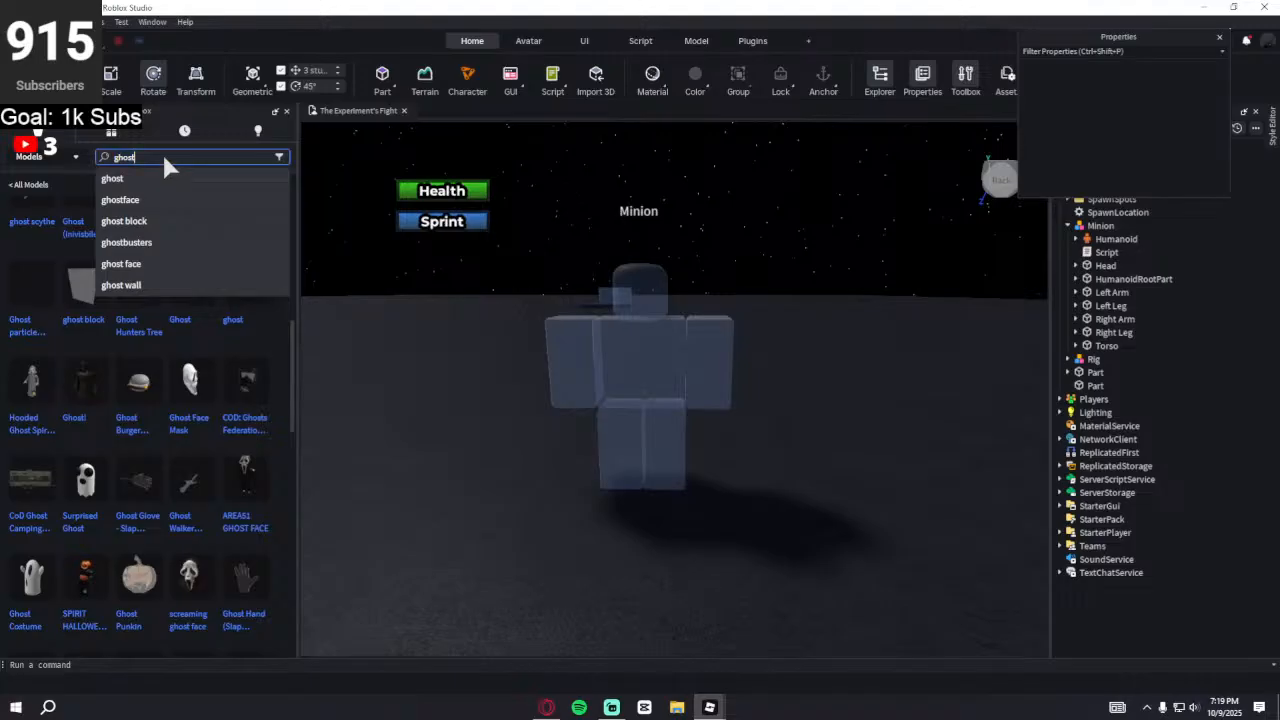
key(Return)
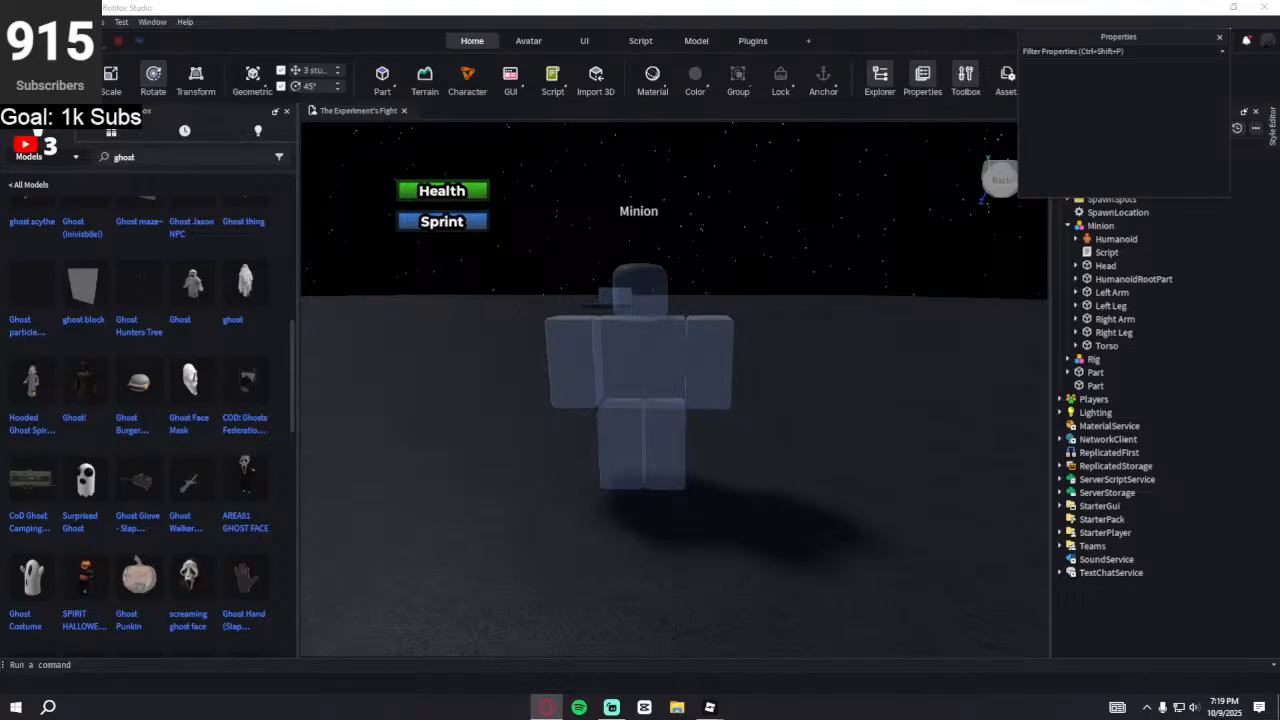
right_drag(508, 270, 508, 271)
scroll(211, 424, up, 5)
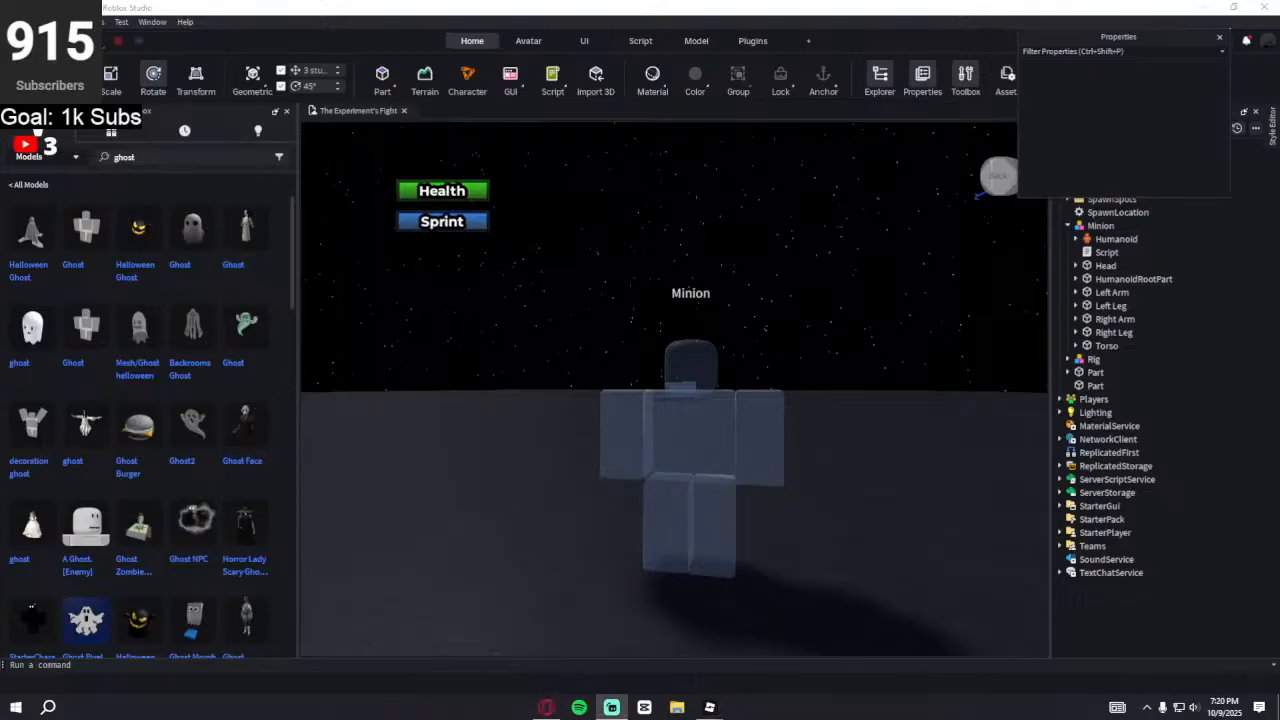
click(474, 272)
- Browse the Toolbox models for "ghost faces" and switch to the web browser
click(143, 160)
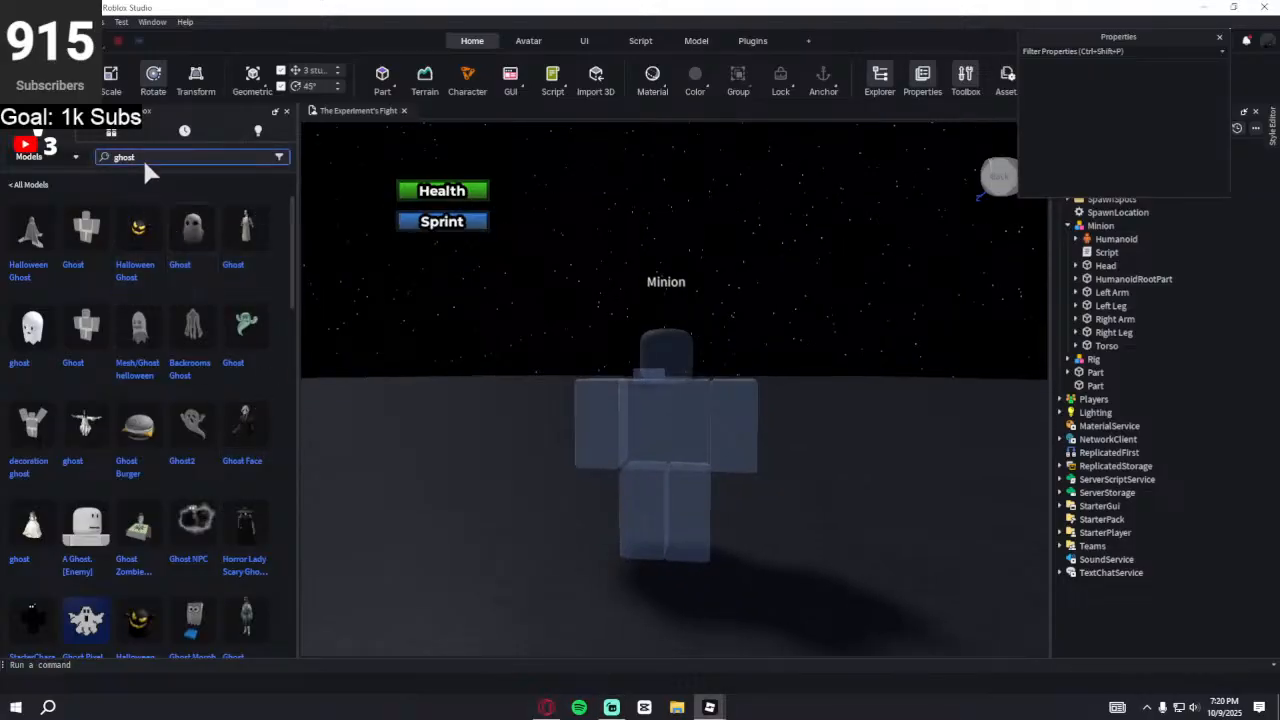
text(fa)
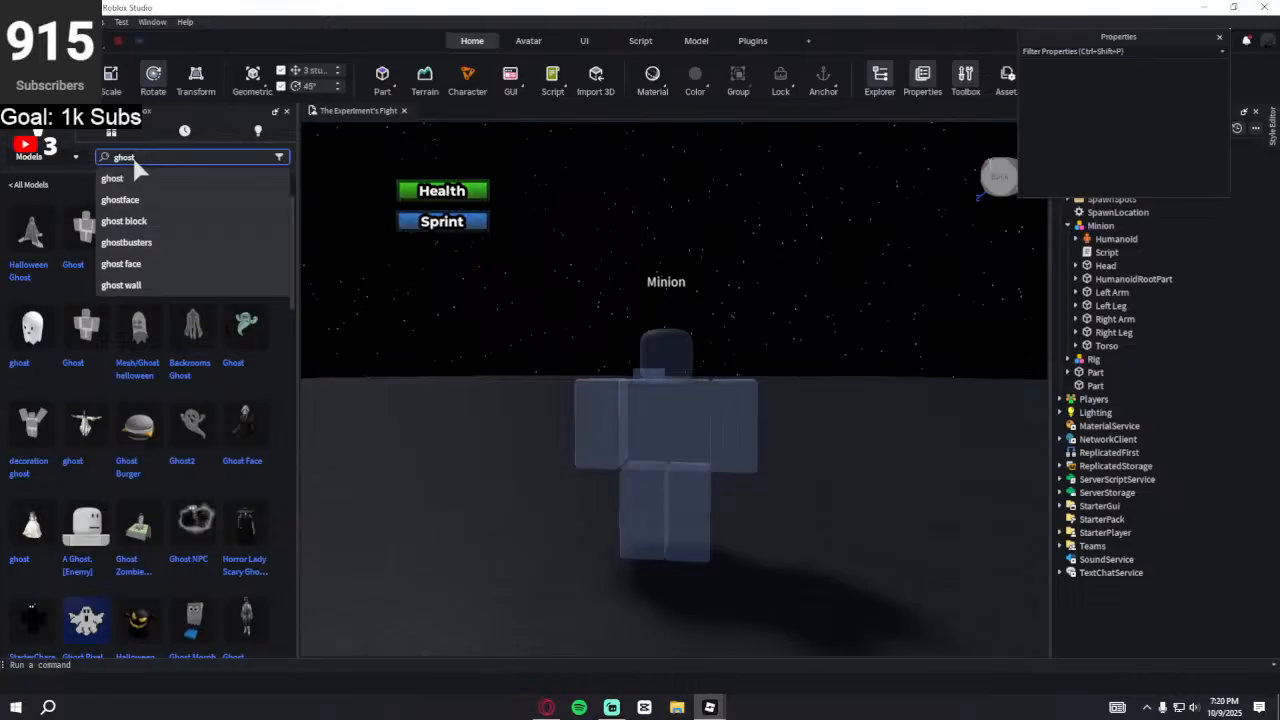
text(ces)
key(Return)
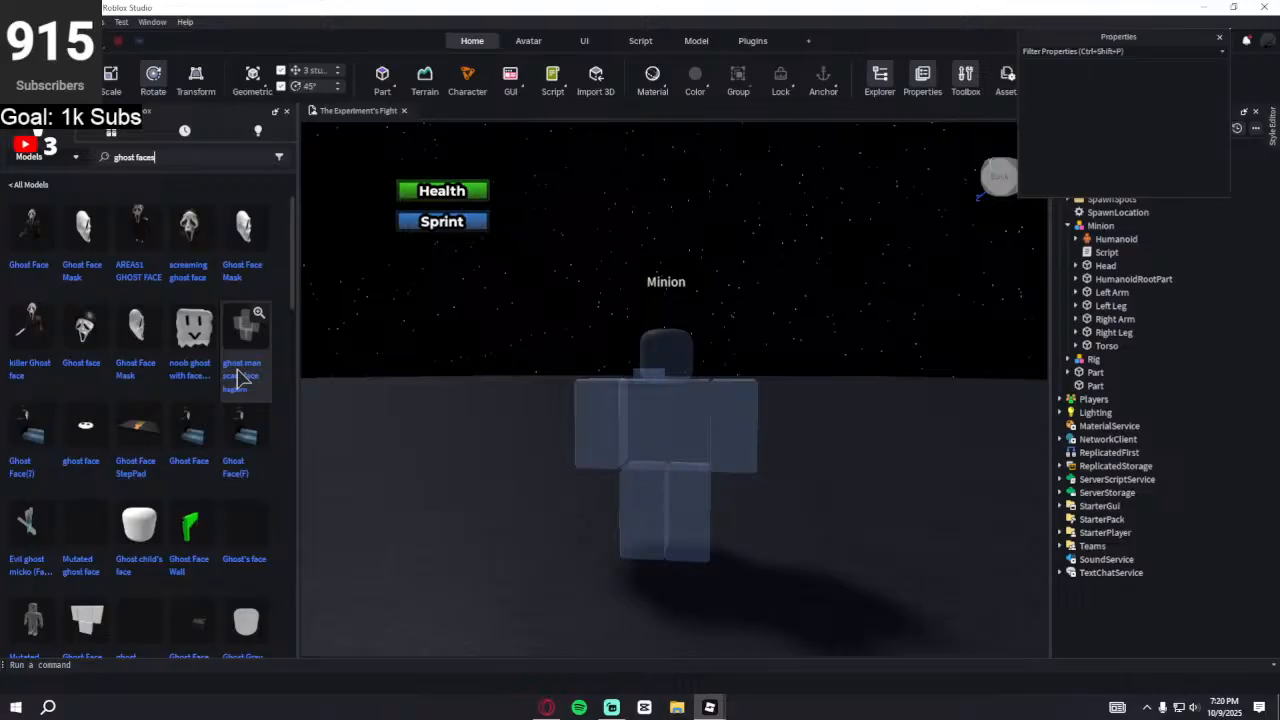
scroll(100, 400, down, 5)
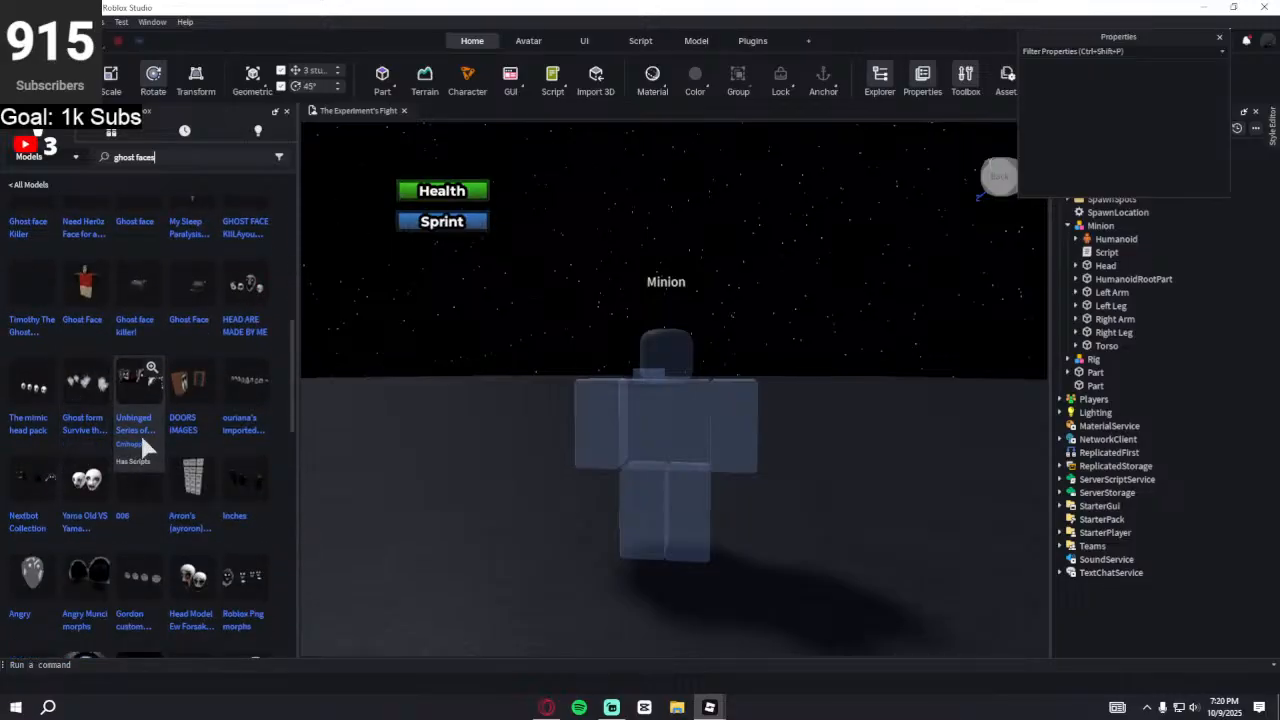
scroll(143, 447, down, 5)
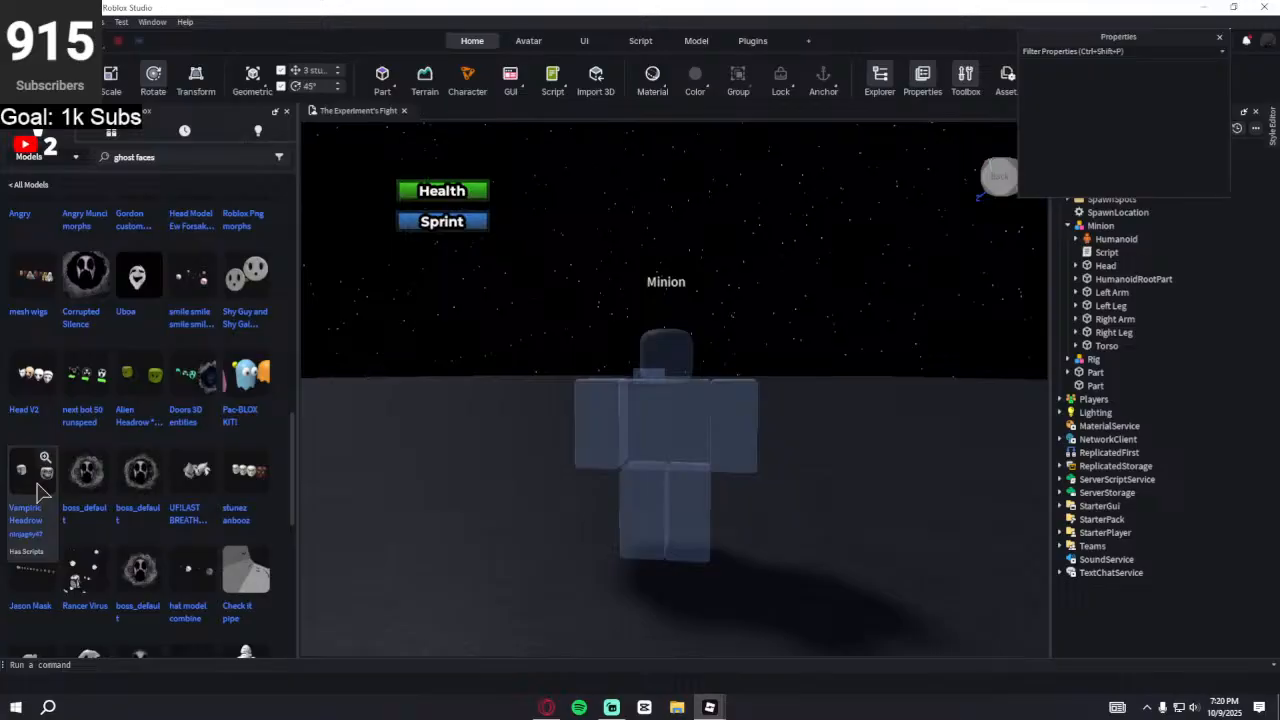
click(185, 155)
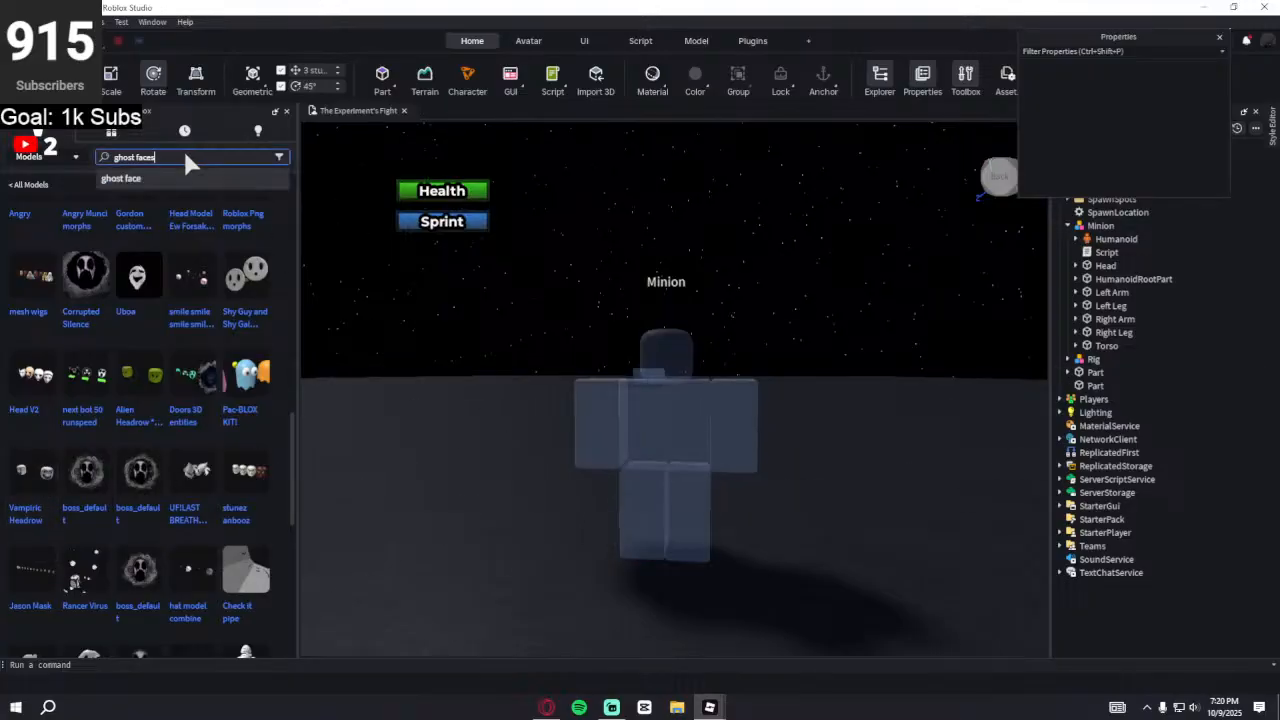
click(543, 715)
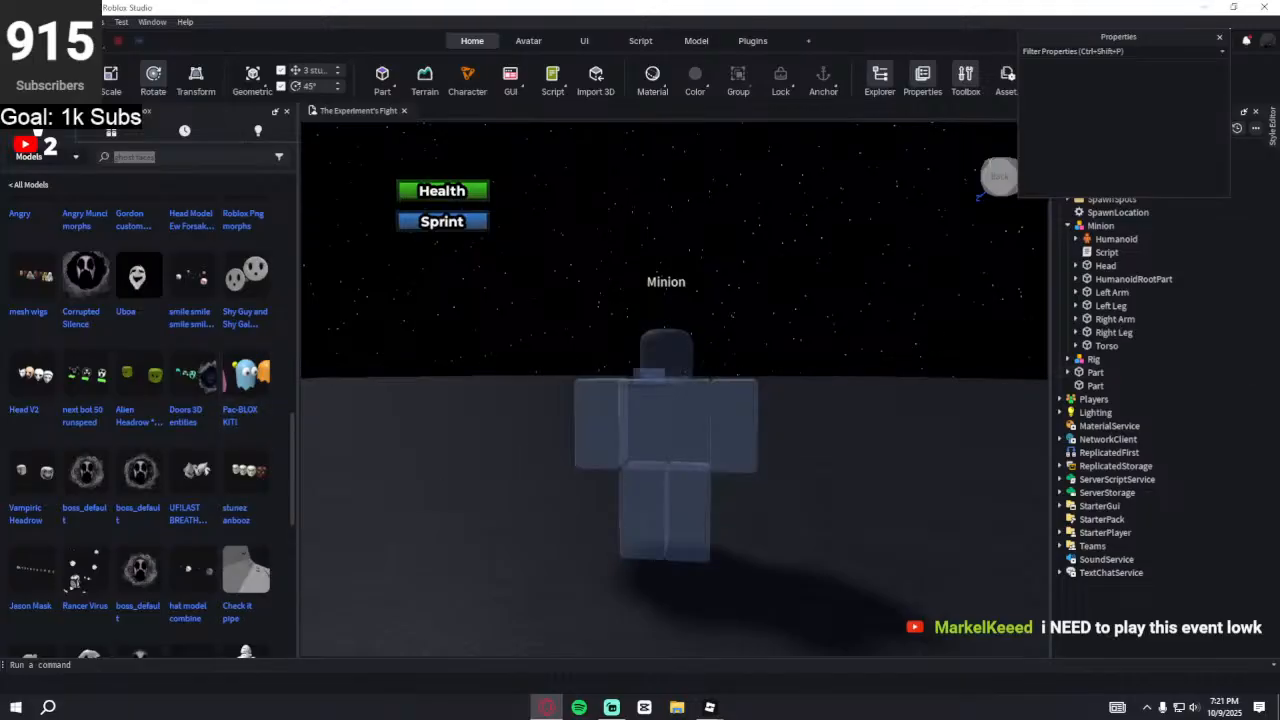
click(651, 429)
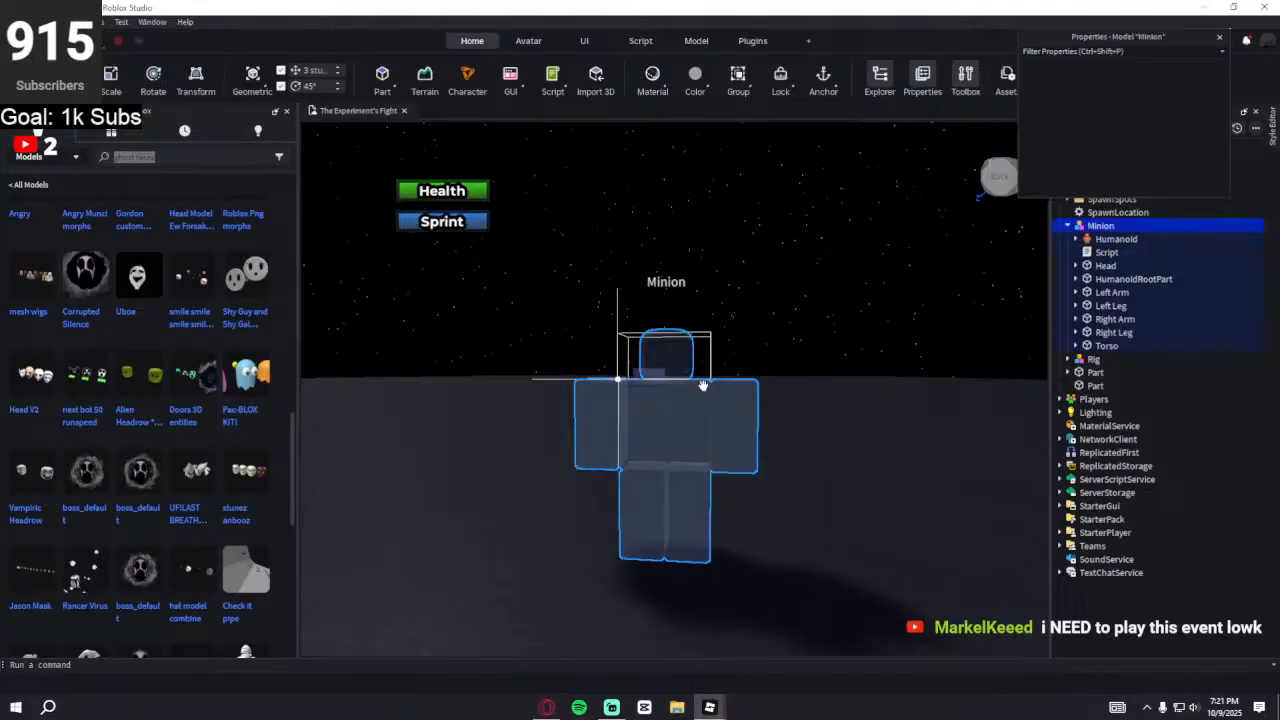
click(1100, 265)
click(1075, 265)
click(1124, 265)
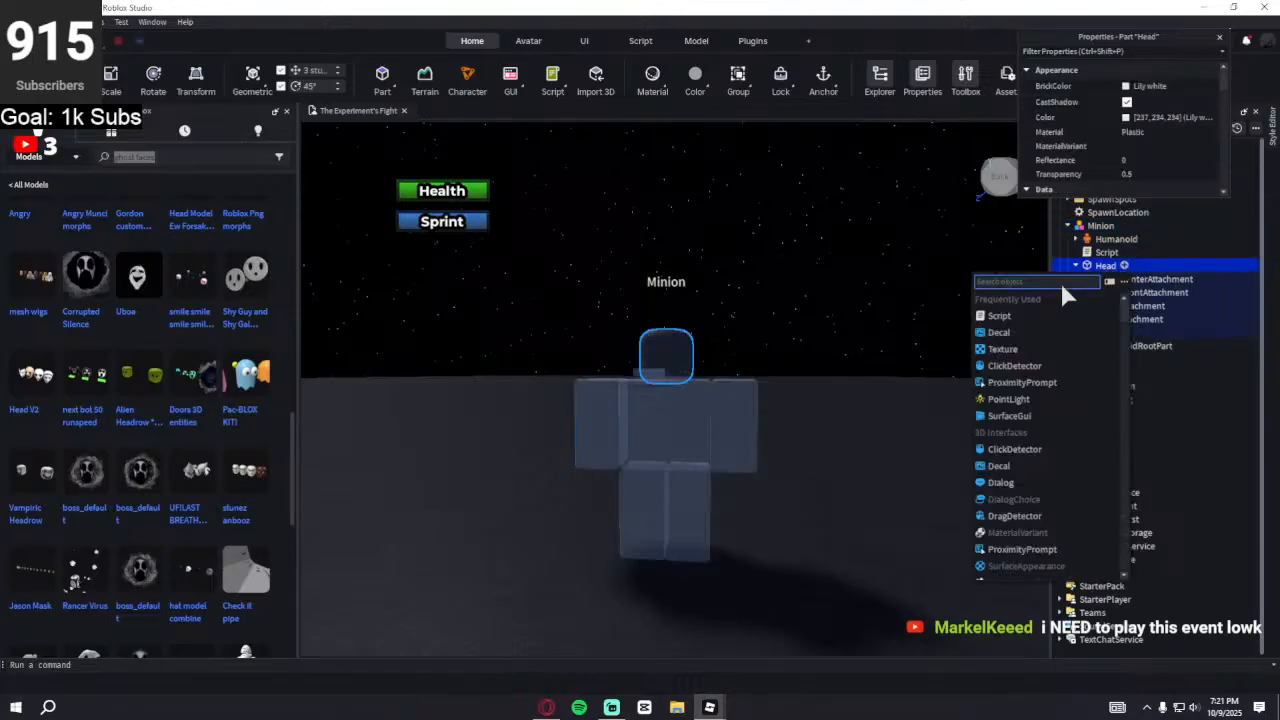
click(1028, 316)
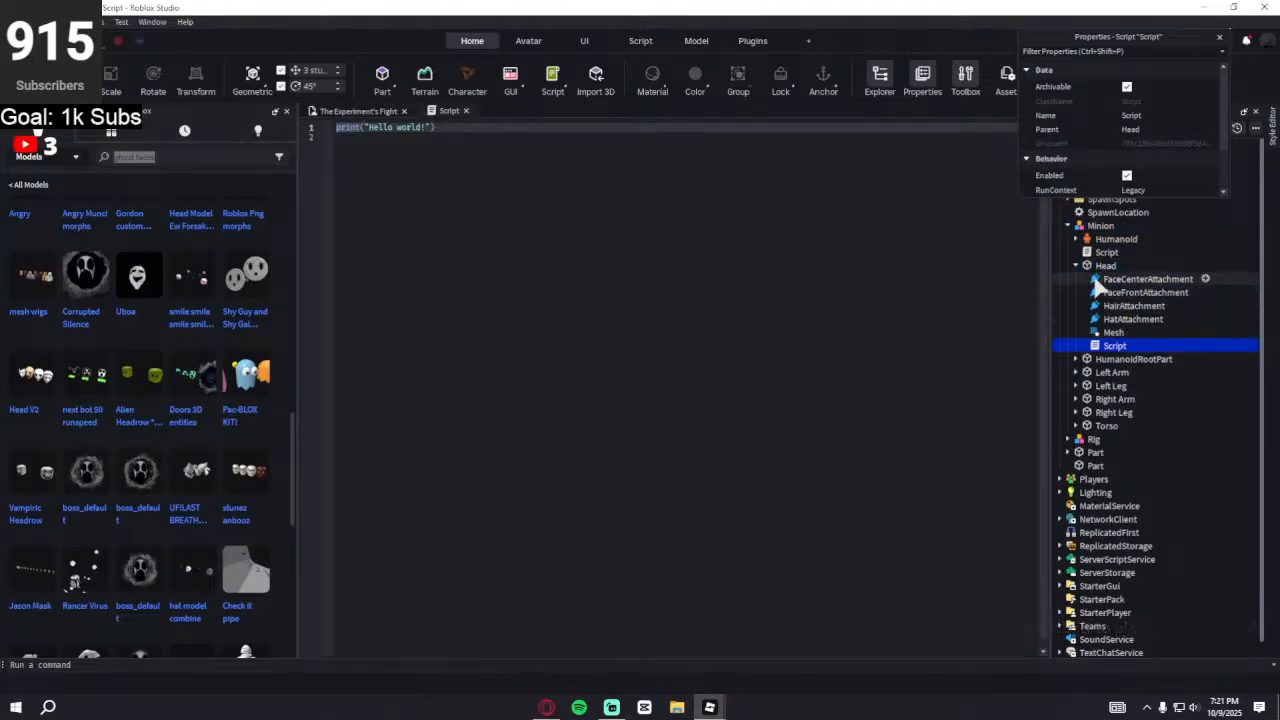
click(1110, 345)
key(Delete)
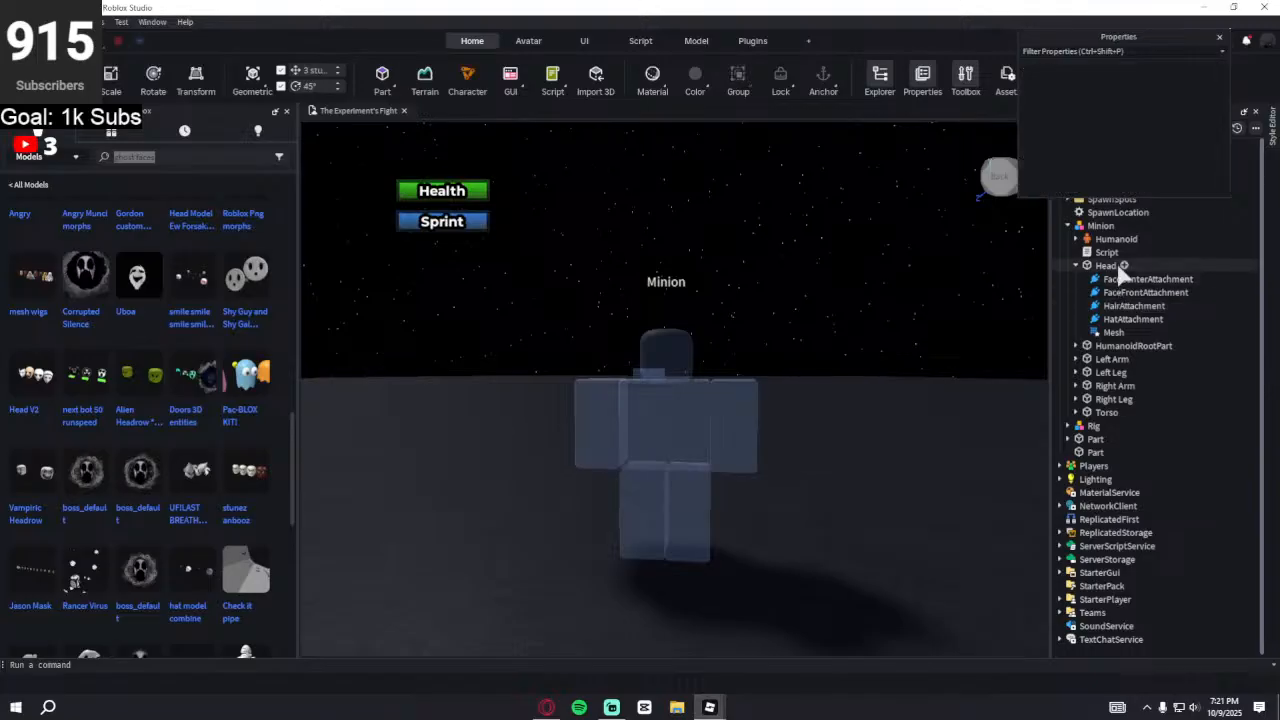
- Add a Decal object to the Minion's Head
click(1124, 265)
text(dec)
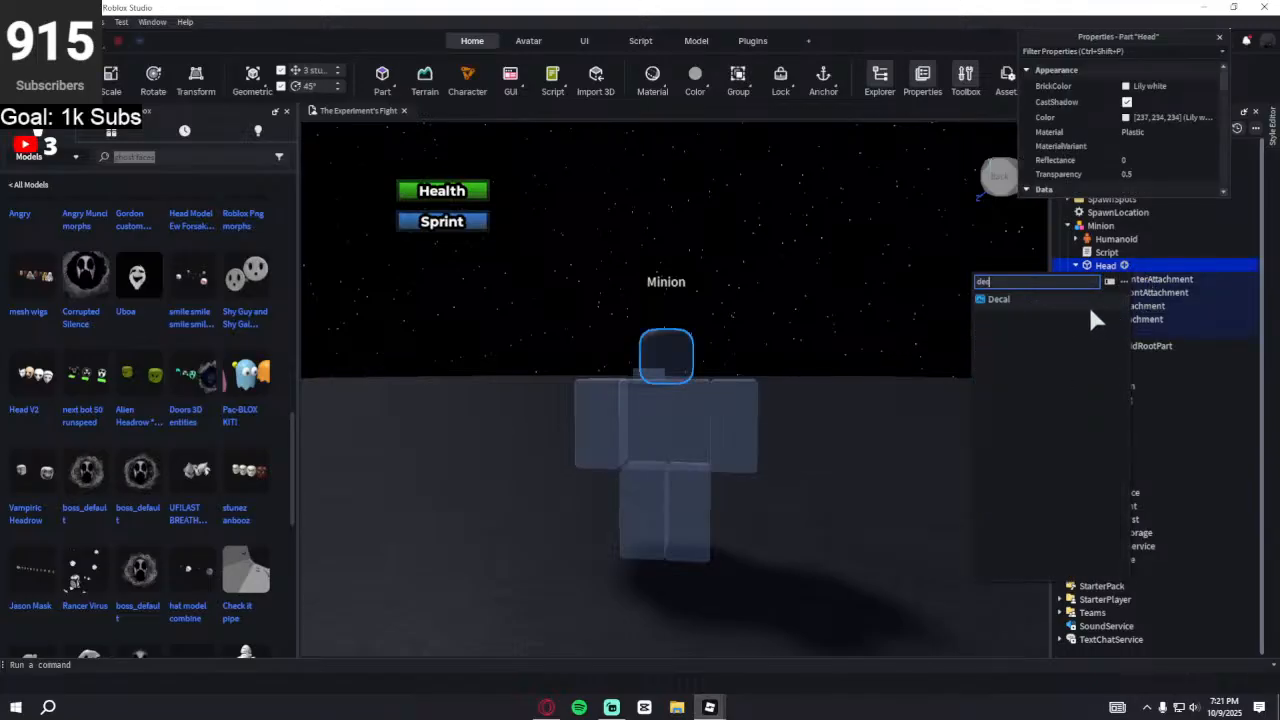
click(1077, 298)
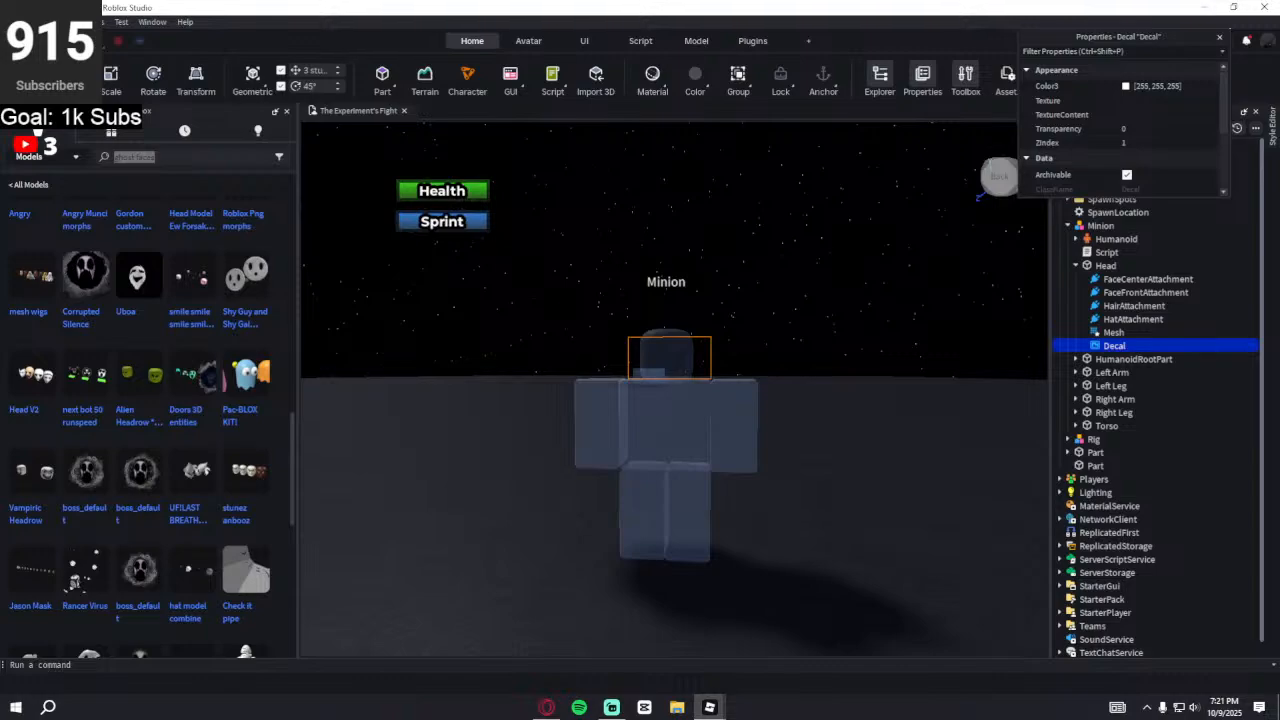
- Start adding a new image as the decal's Texture and open the Downloads folder to choose the file
scroll(1043, 148, down, 5)
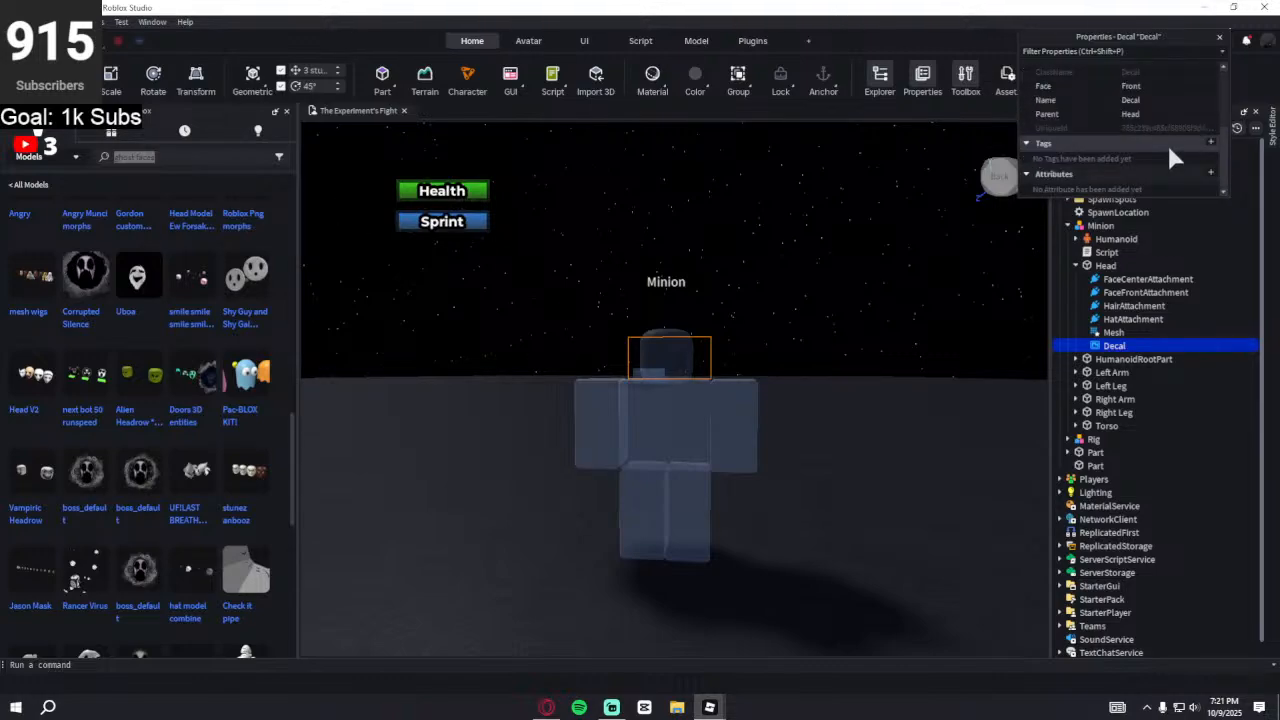
scroll(1157, 150, up, 5)
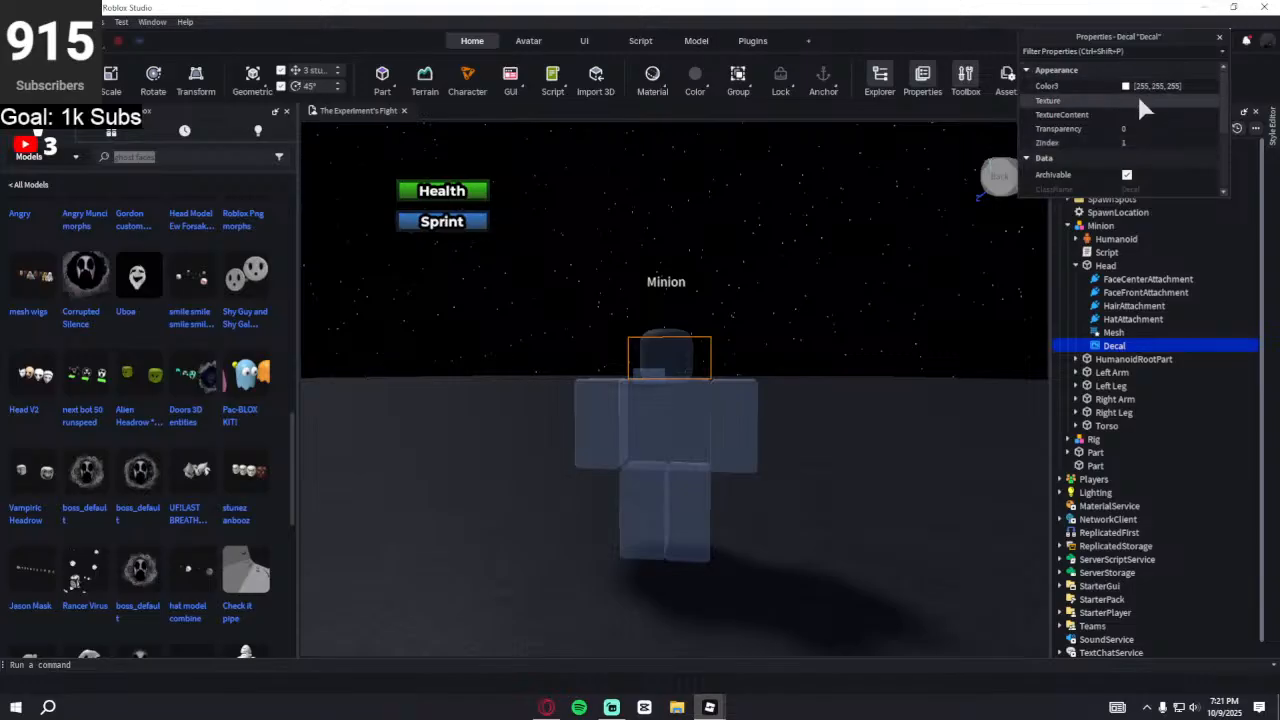
click(1139, 100)
scroll(1082, 176, down, 2)
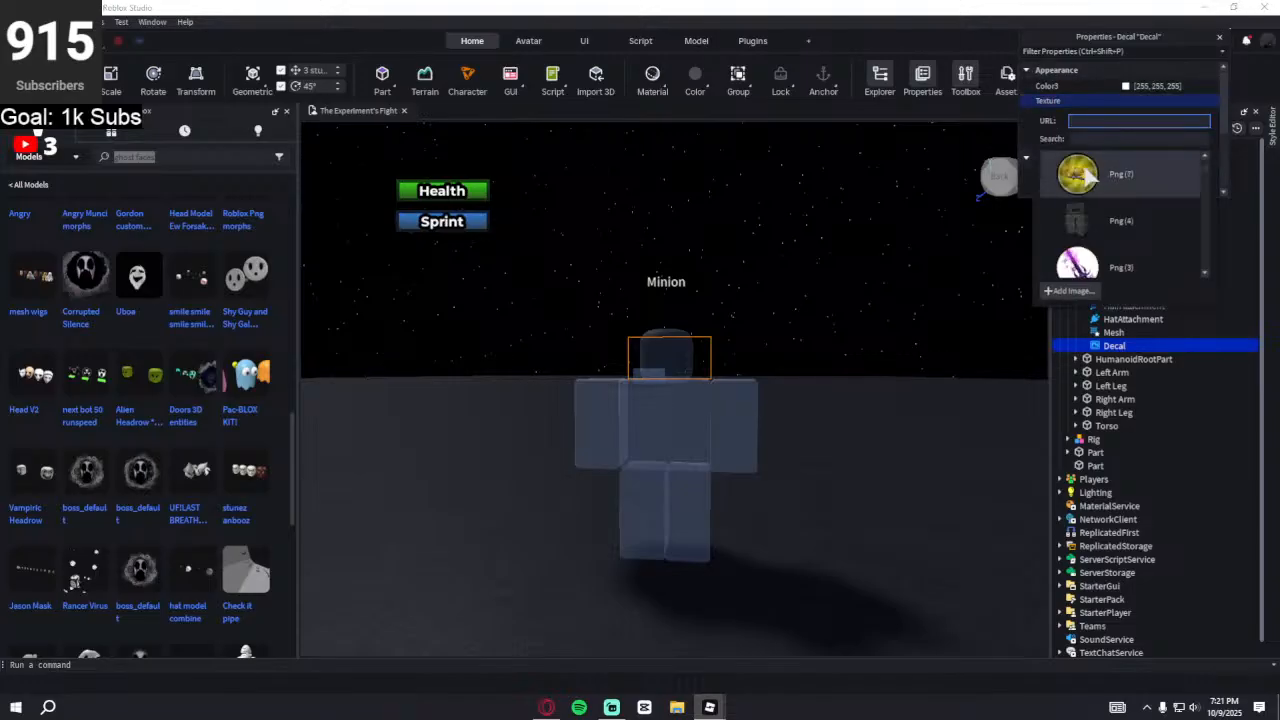
scroll(1082, 176, down, 4)
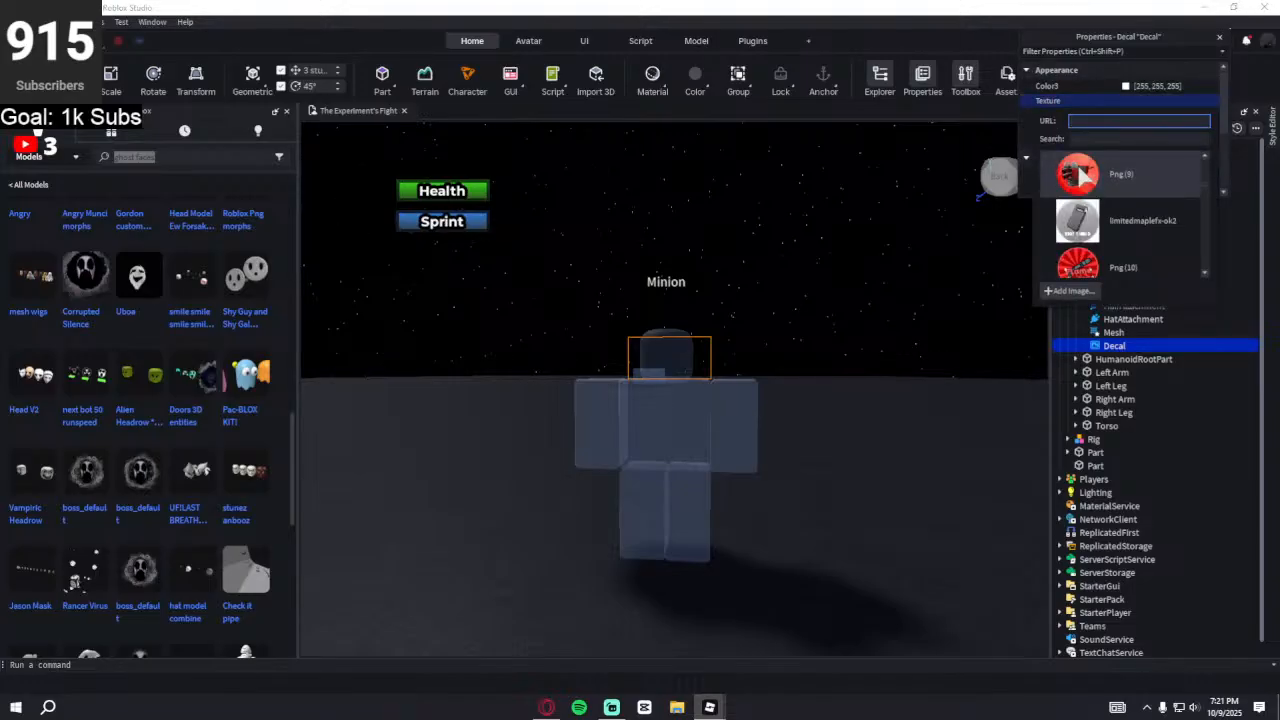
scroll(1078, 170, up, 6)
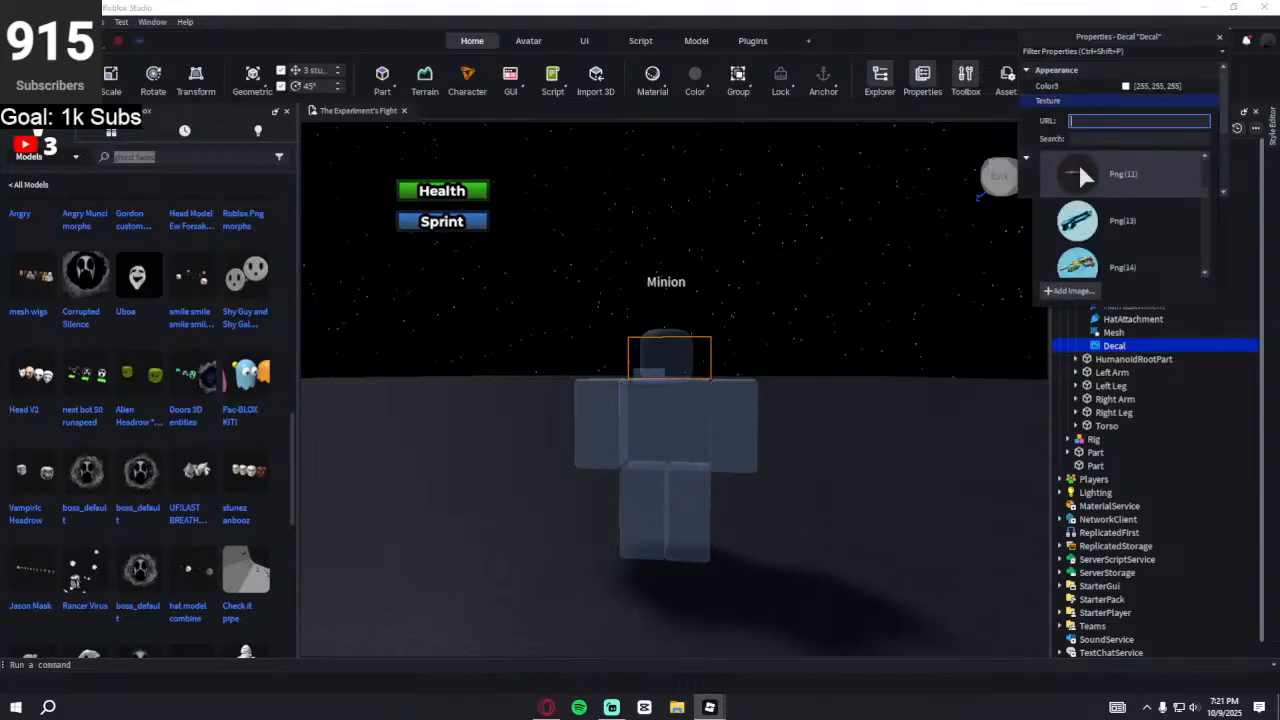
click(1070, 289)
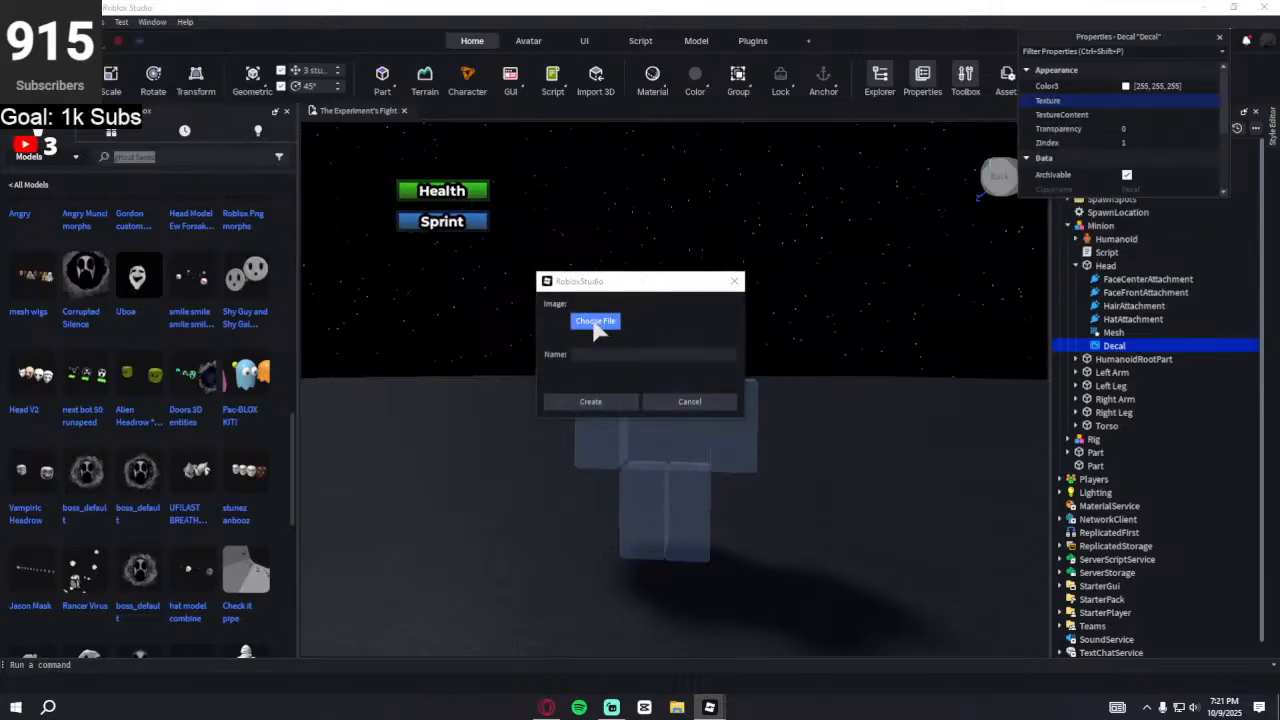
click(595, 322)
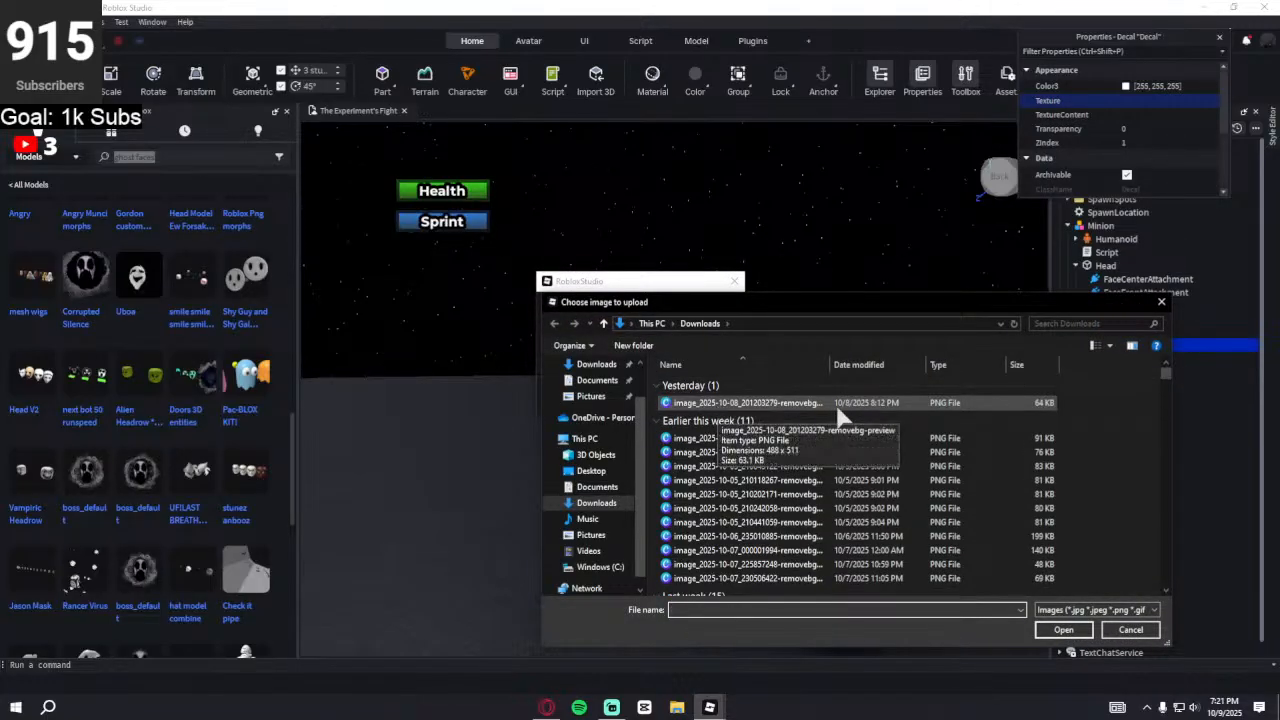
- Upload the Ghostface-removebg-preview image from Downloads as the texture of the decal on the Minion's head
click(1161, 301)
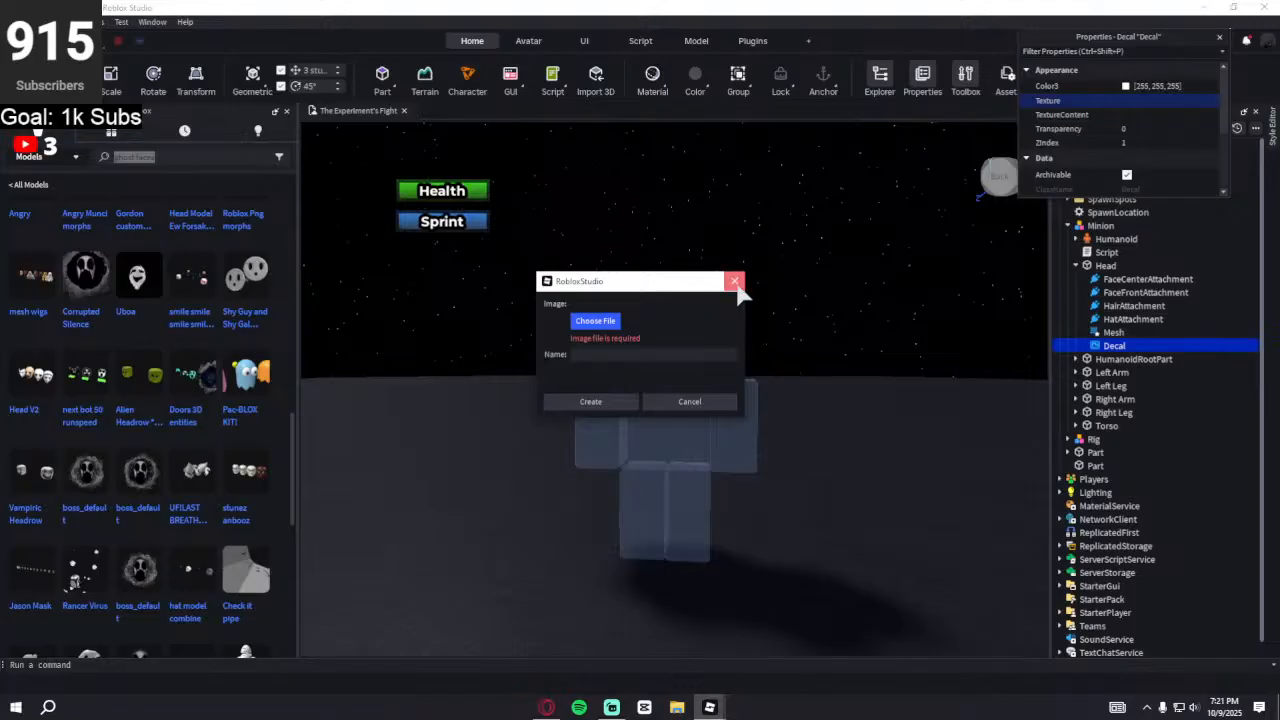
click(734, 282)
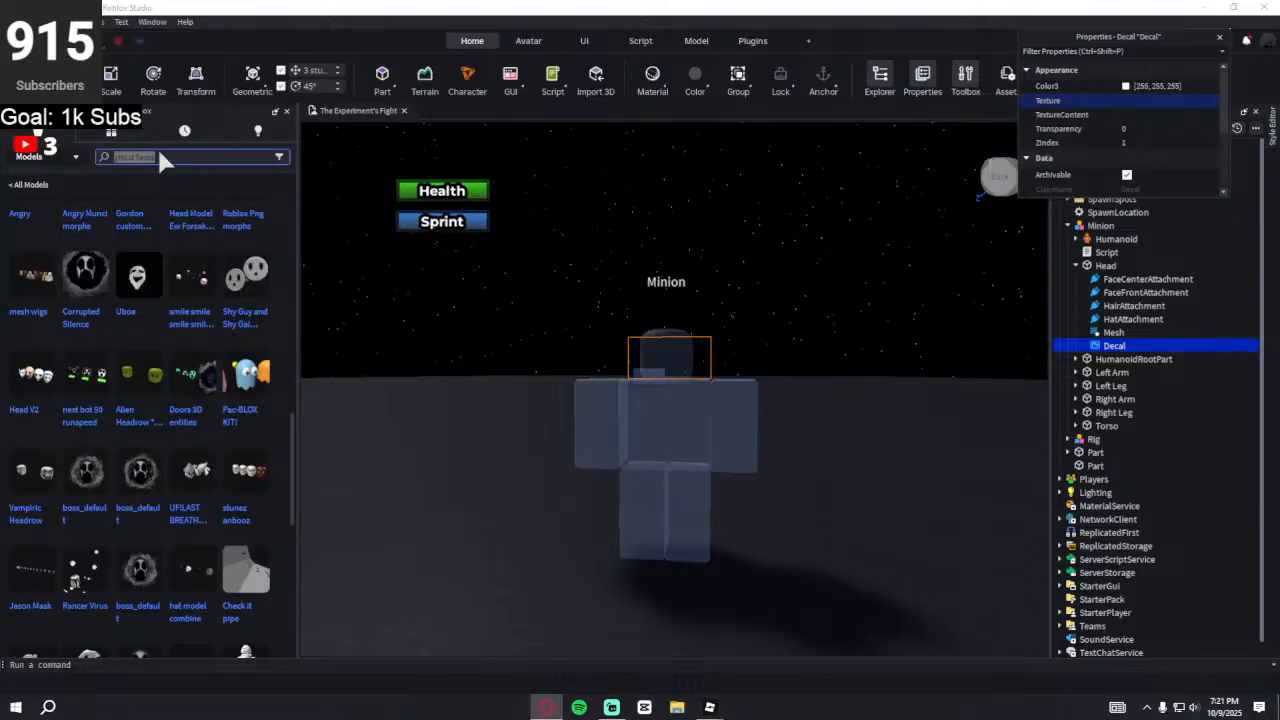
click(1123, 100)
click(1070, 292)
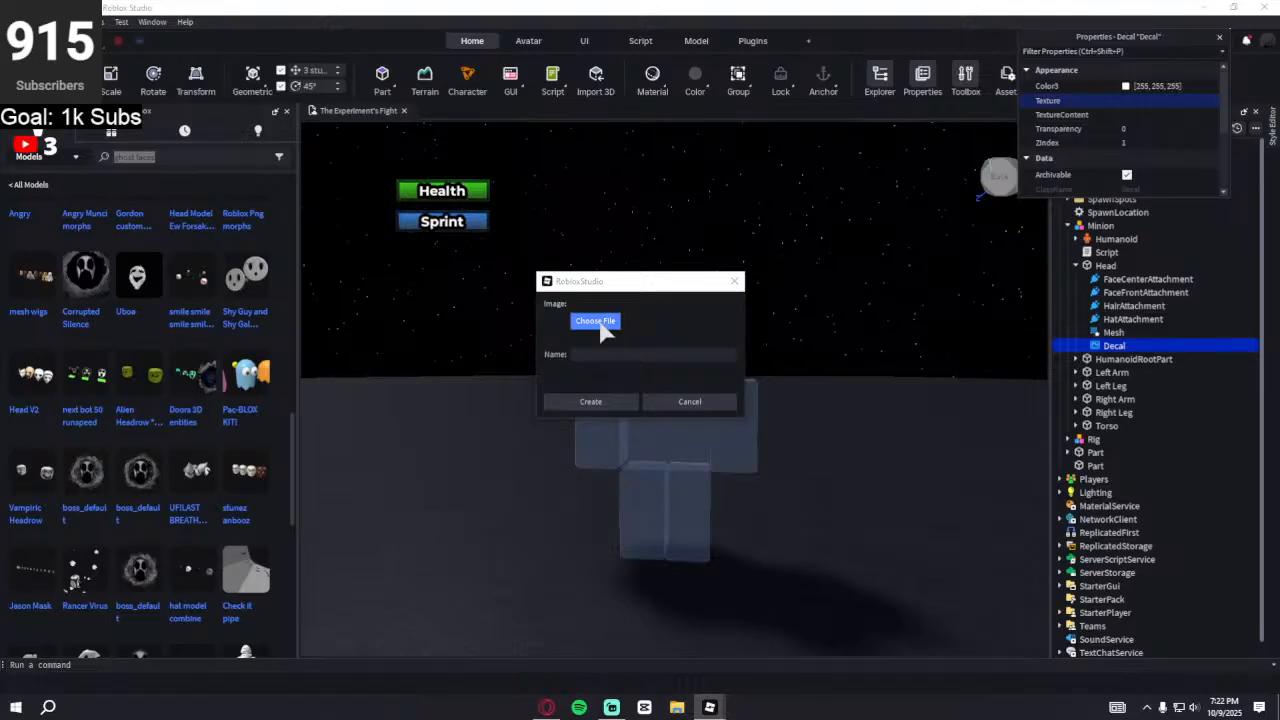
click(596, 321)
click(790, 402)
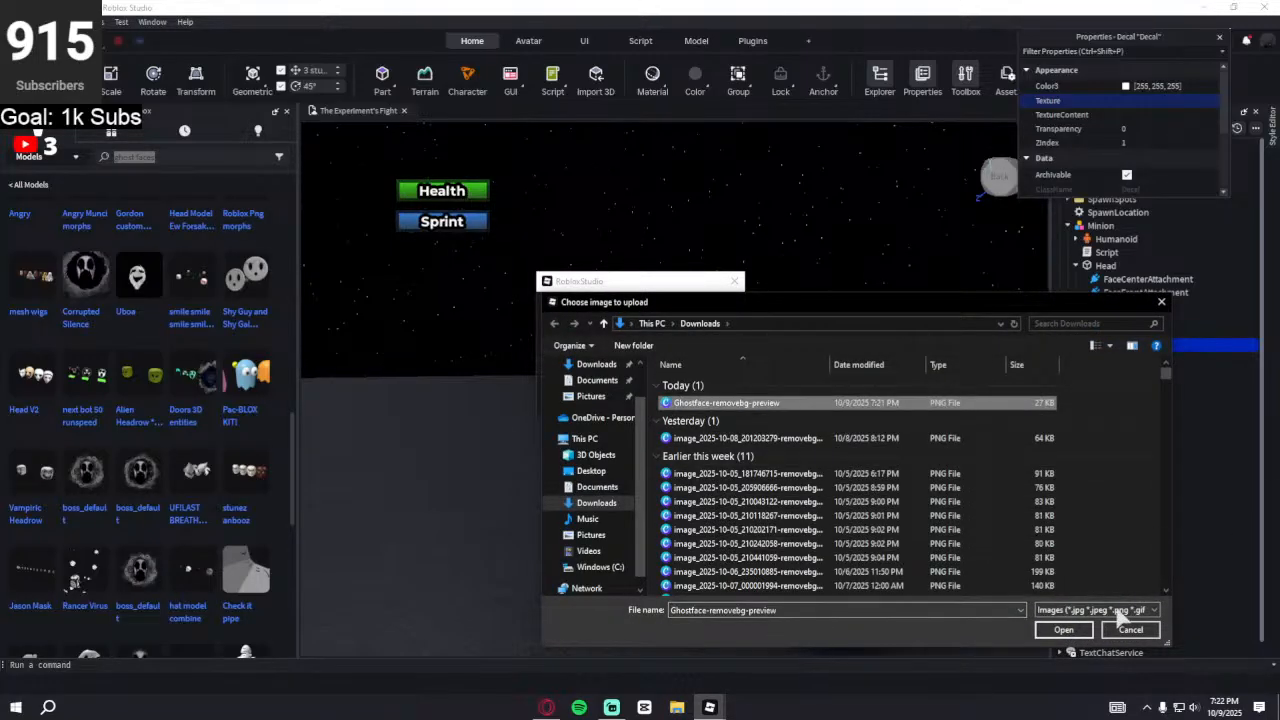
click(1063, 629)
click(588, 402)
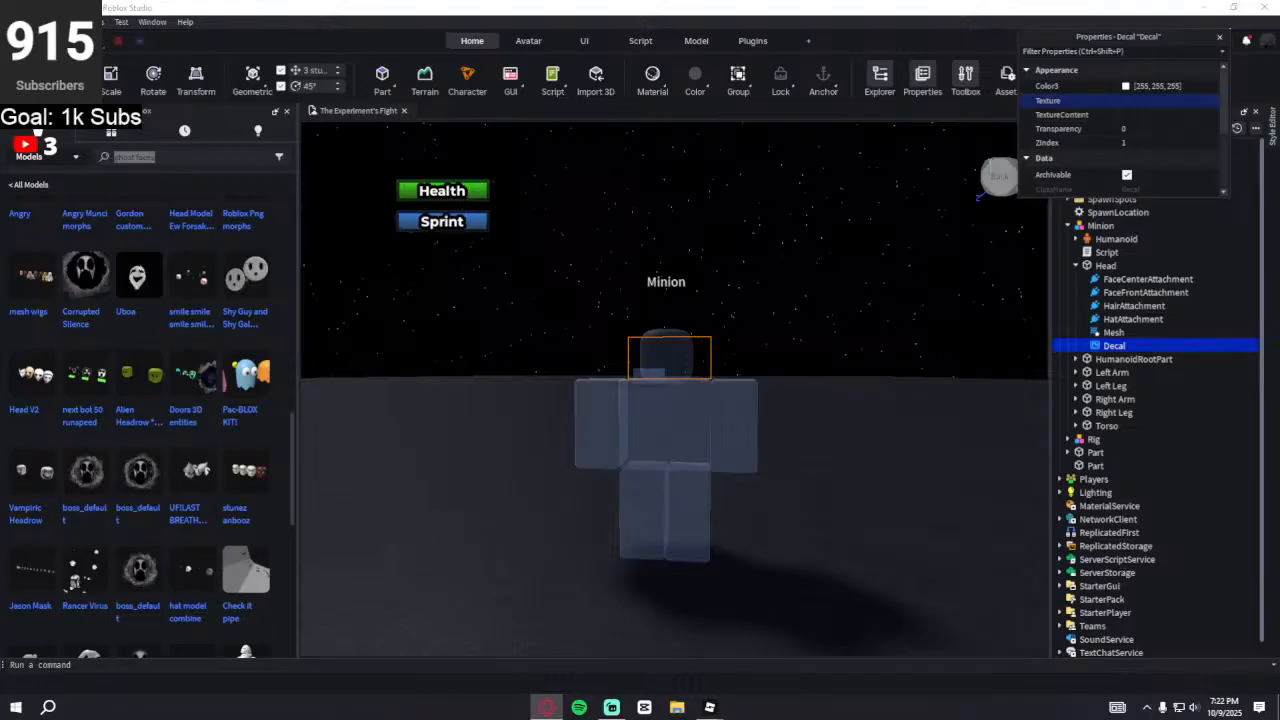
- Examine the ghost face decal on the Minion's head from several angles and distances
right_drag(625, 289, 653, 319)
key(w)
key(w)
key(s)
key(w)
click(152, 78)
click(1104, 265)
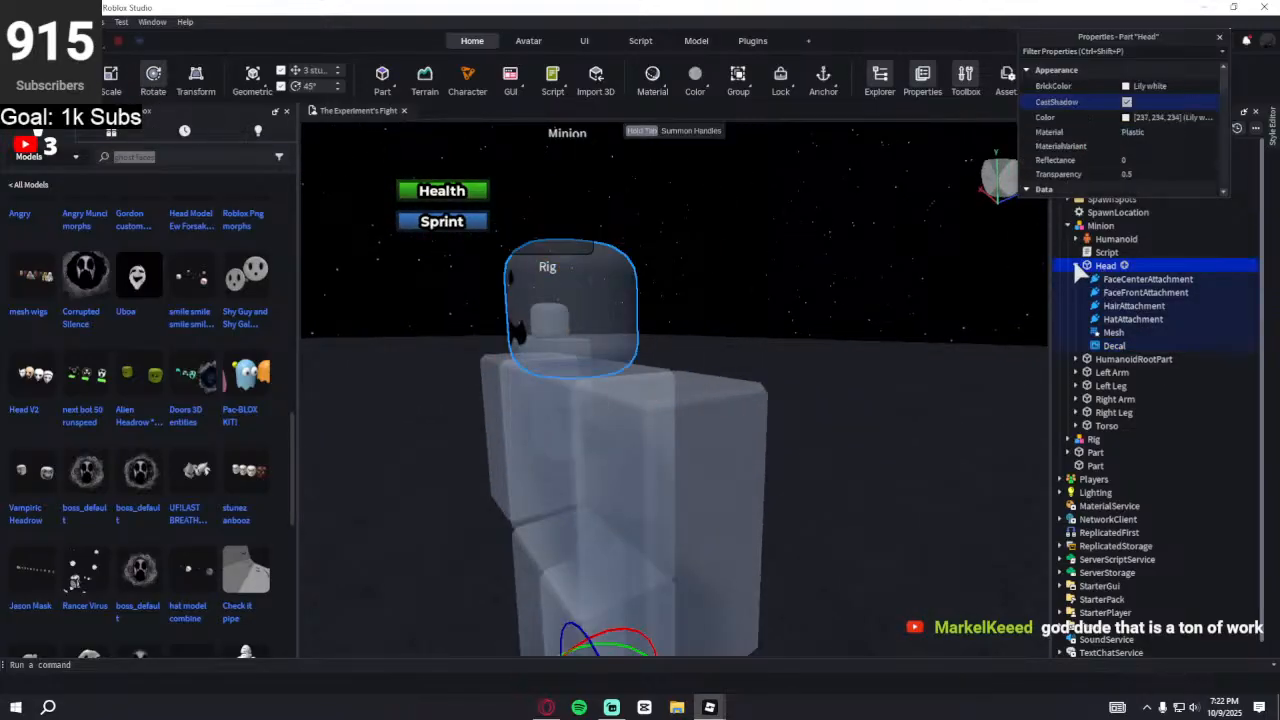
click(1075, 265)
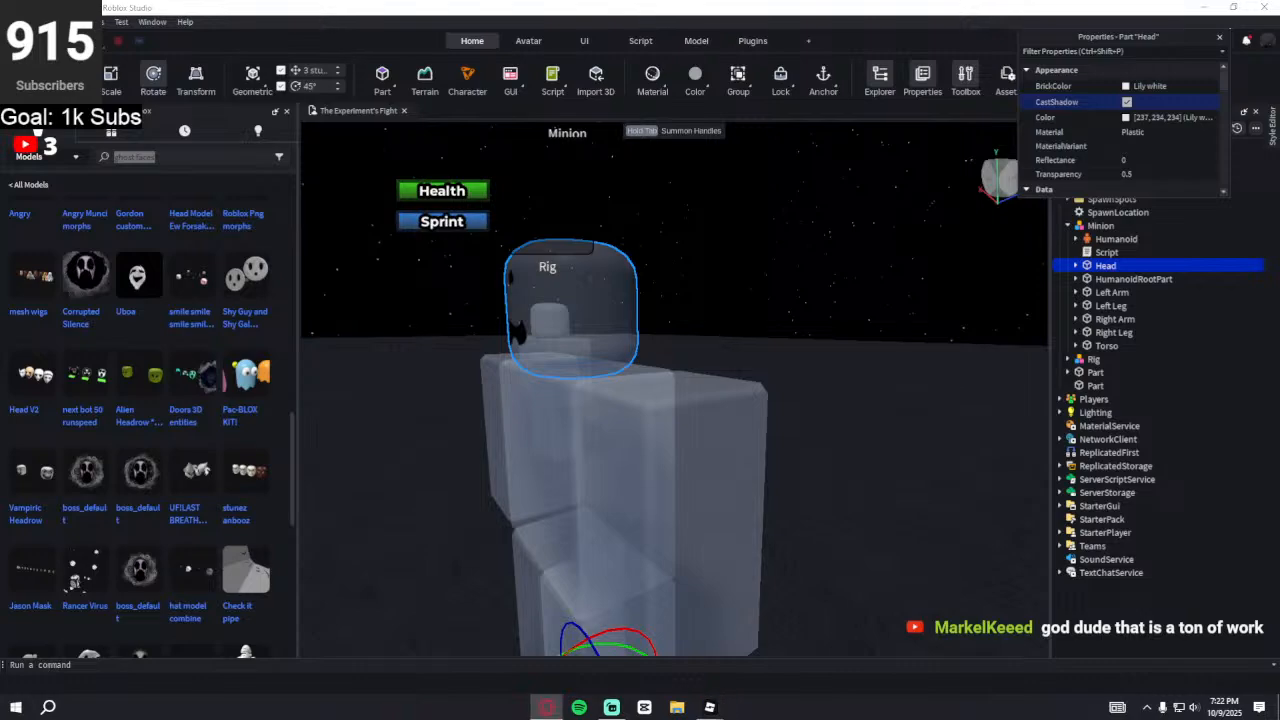
key(f)
click(660, 440)
drag(692, 584, 552, 568)
click(698, 180)
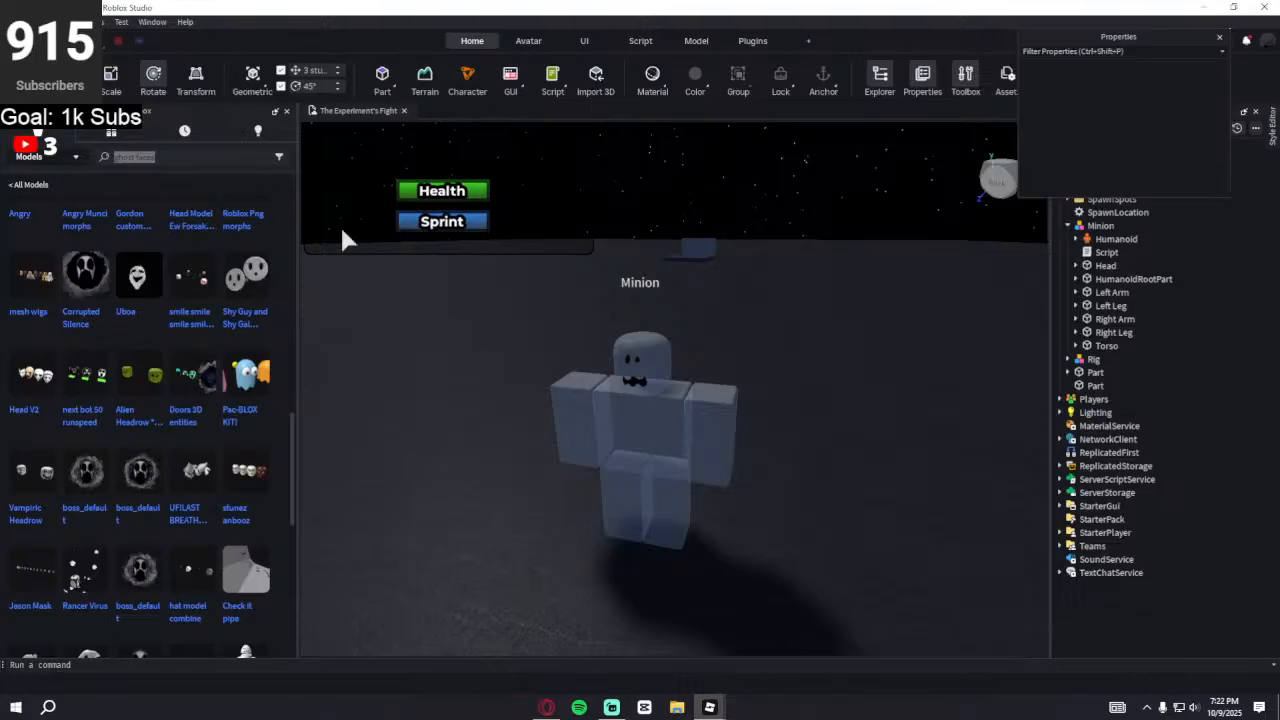
- Close the Toolbox and move the floating Properties window clear of the Explorer
click(170, 158)
click(286, 111)
click(505, 420)
scroll(511, 417, up, 3)
right_drag(511, 417, 511, 417)
click(511, 417)
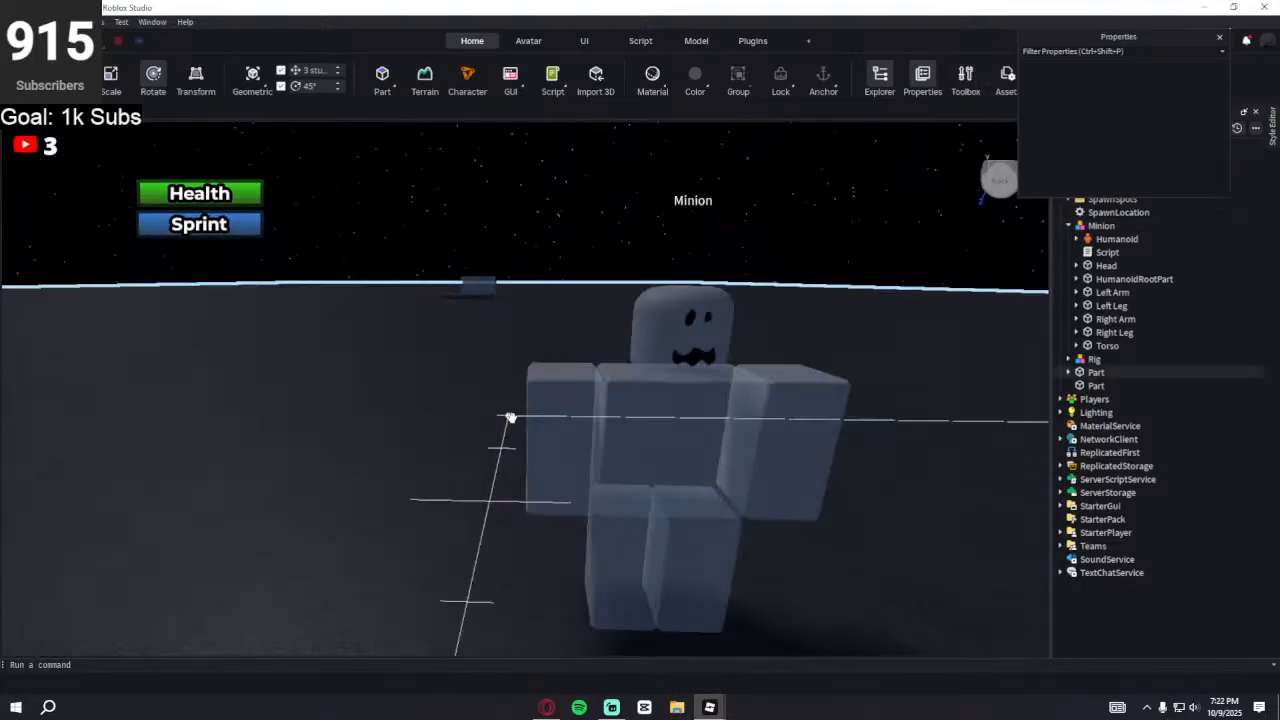
drag(1116, 38, 902, 36)
right_drag(688, 354, 686, 360)
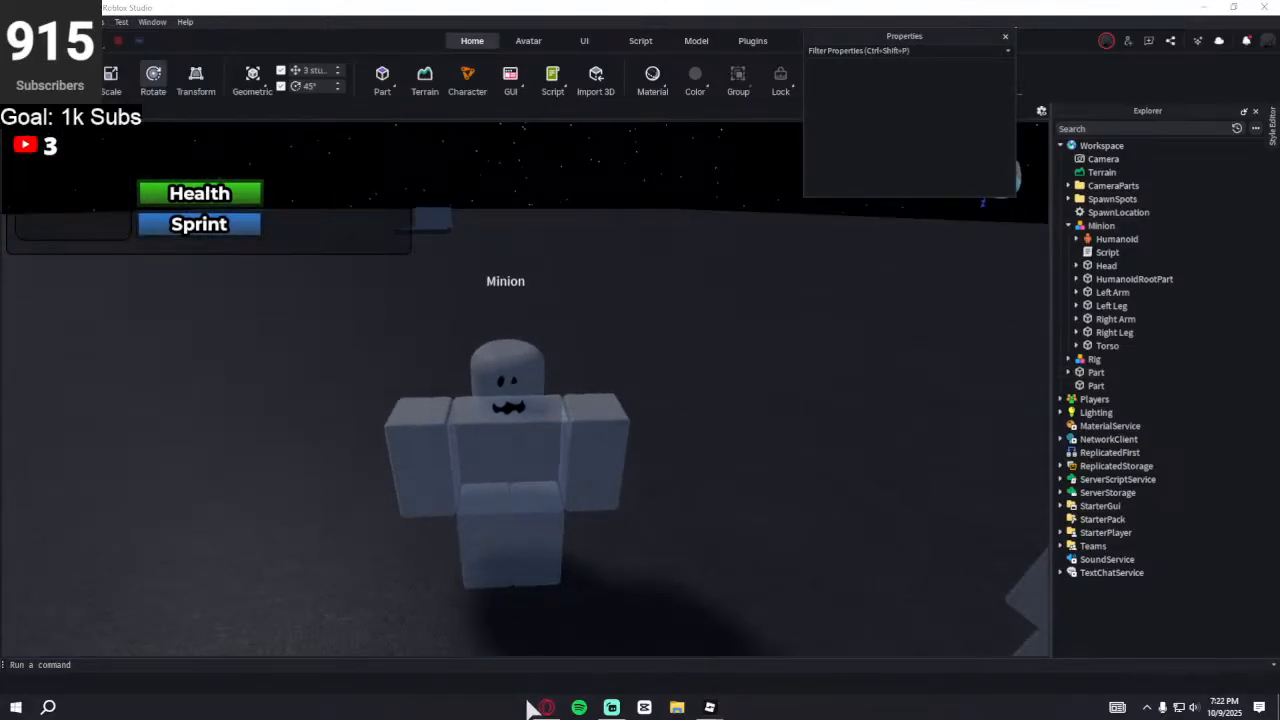
- Open the Script inside the Minion model and paste in the NPC idle and walk animation code
mouse_move(543, 707)
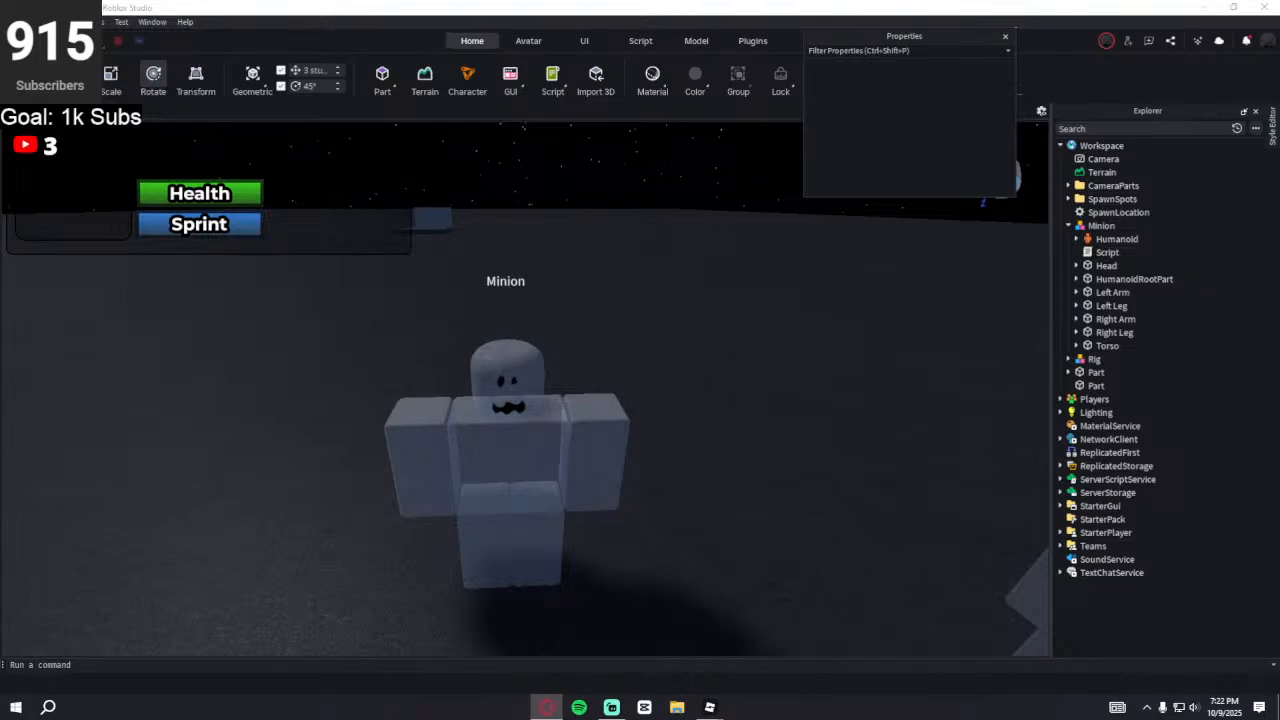
click(1068, 253)
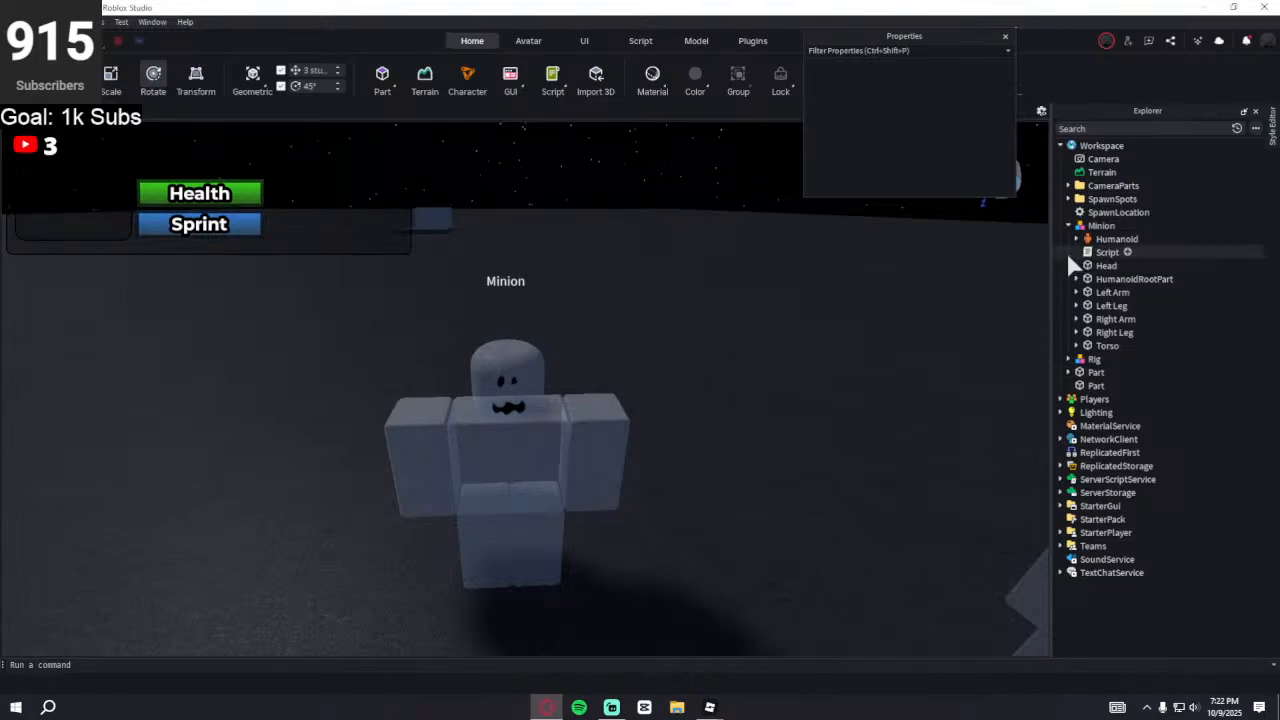
double_click(1066, 252)
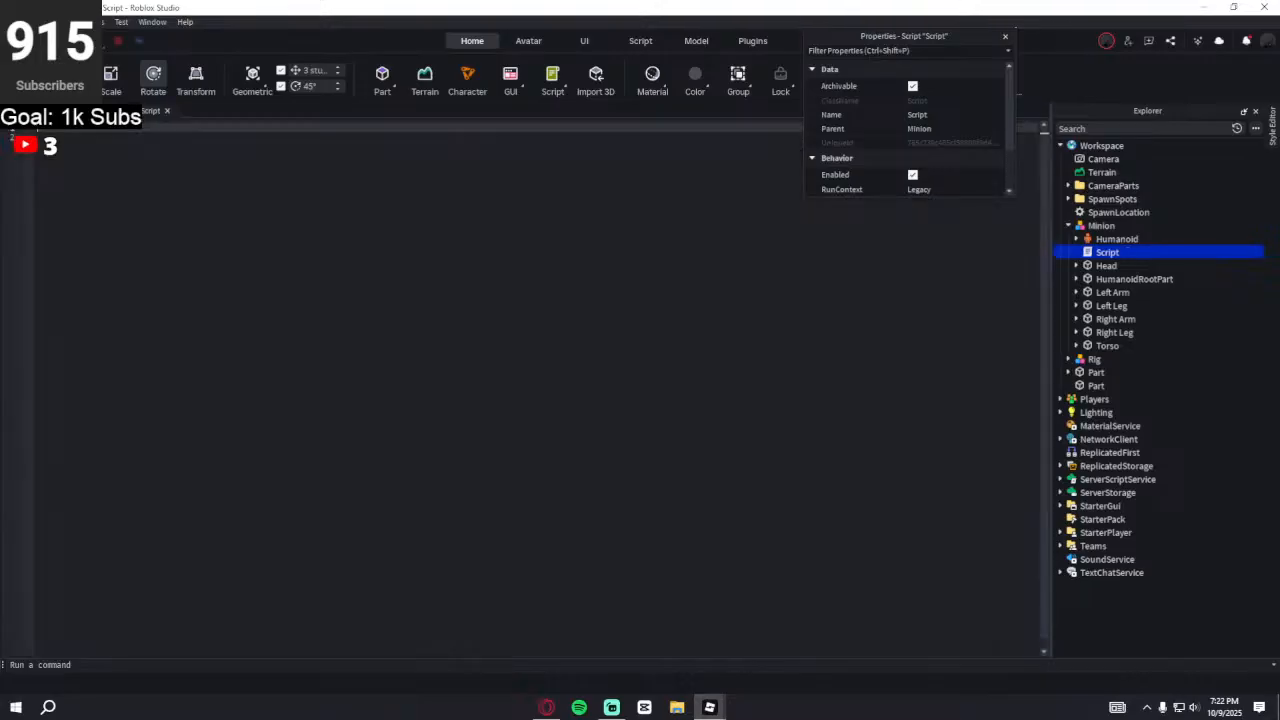
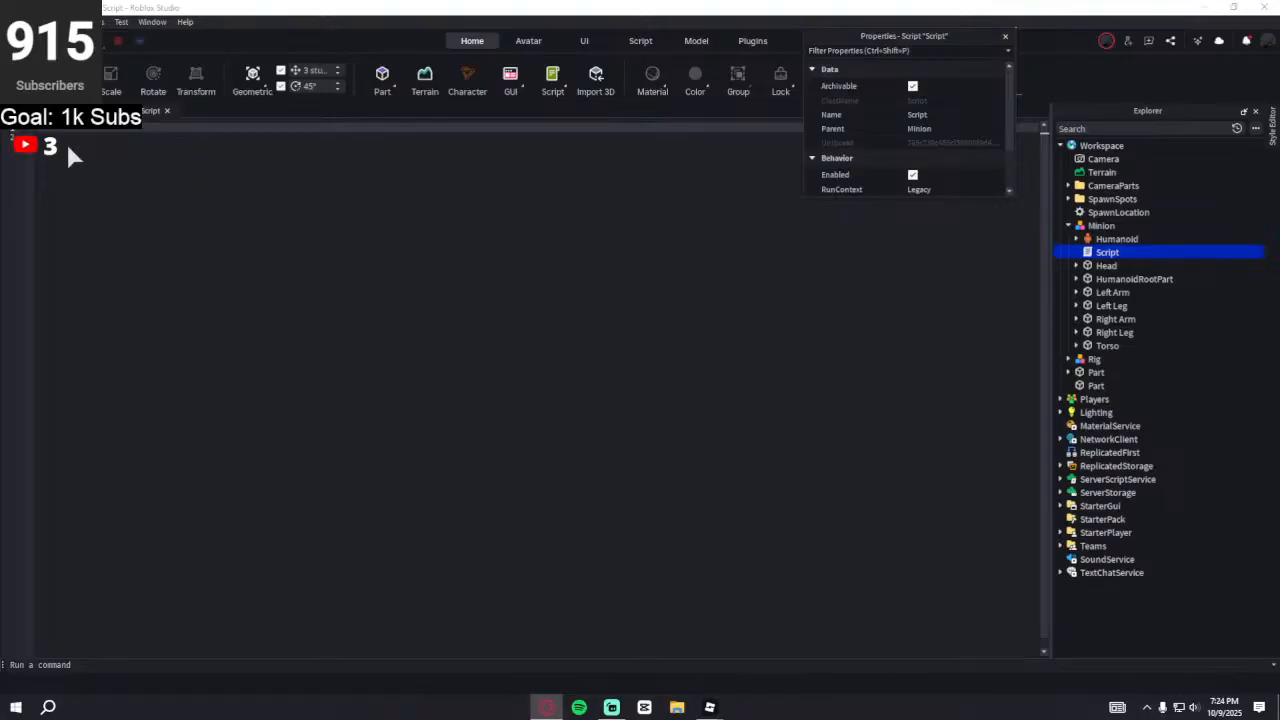
key(ctrl+v)
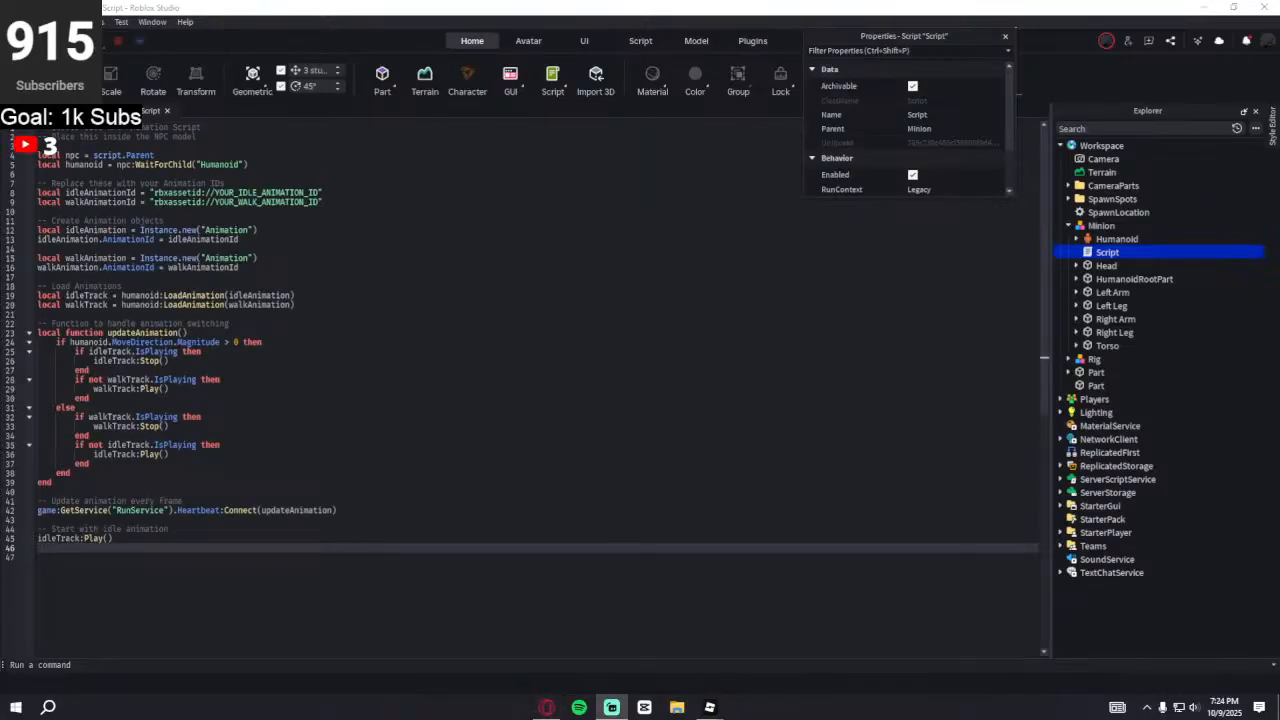
- Return to the 3D scene, open the Rig's Minion Idle animation in the Animation Editor and set the playhead to 0
click(64, 111)
right_drag(594, 295, 594, 295)
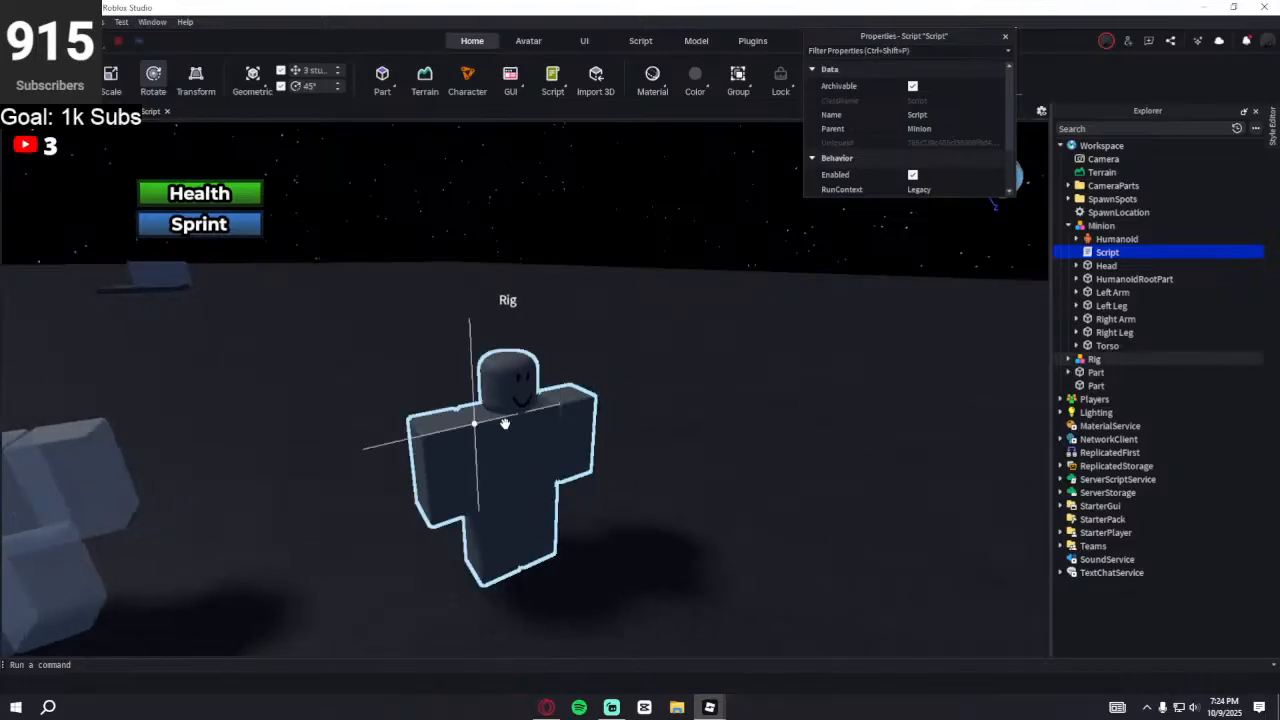
click(528, 41)
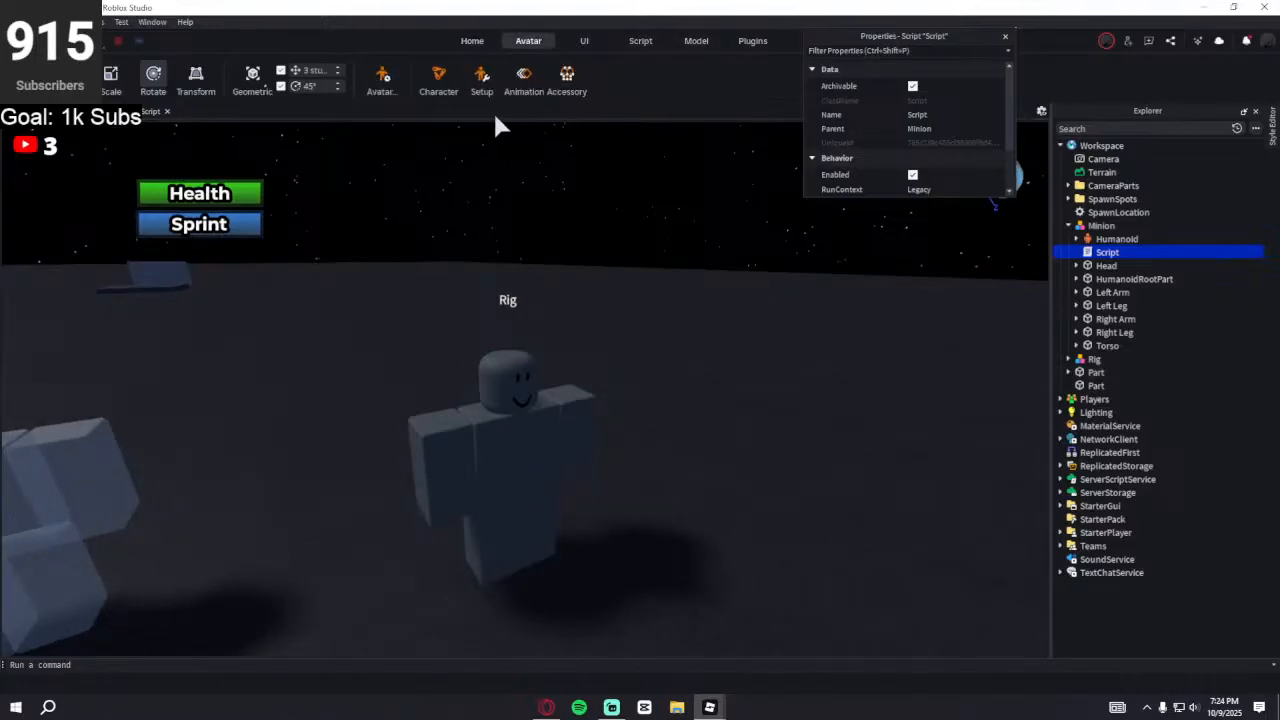
click(530, 78)
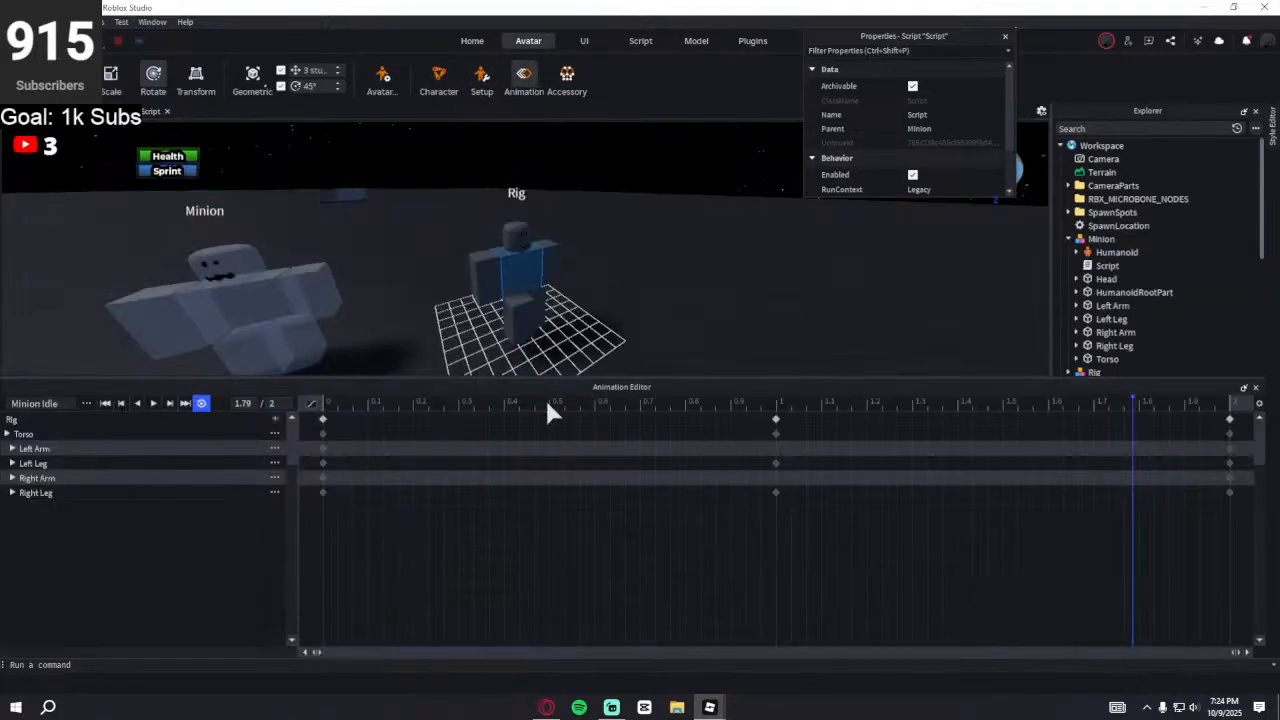
scroll(707, 250, up, 4)
drag(367, 403, 127, 400)
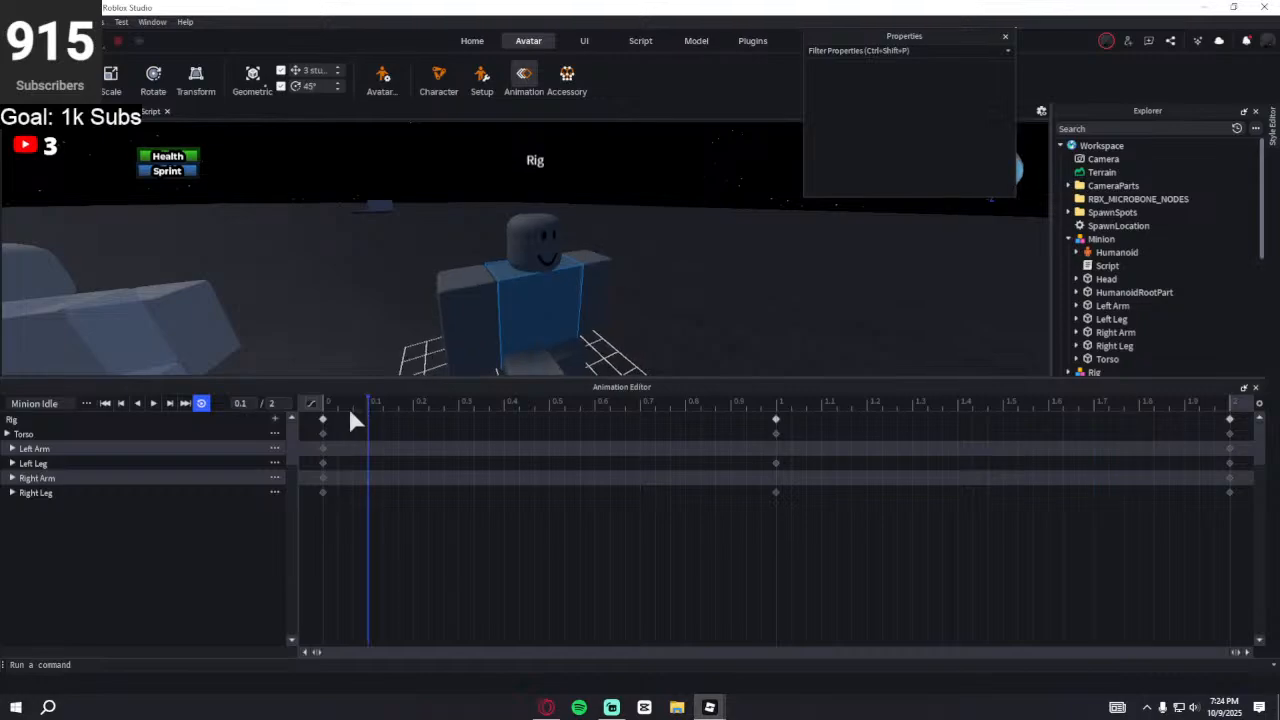
- Publish the Minion Idle animation to Roblox with Me as creator and copy its asset ID
click(88, 403)
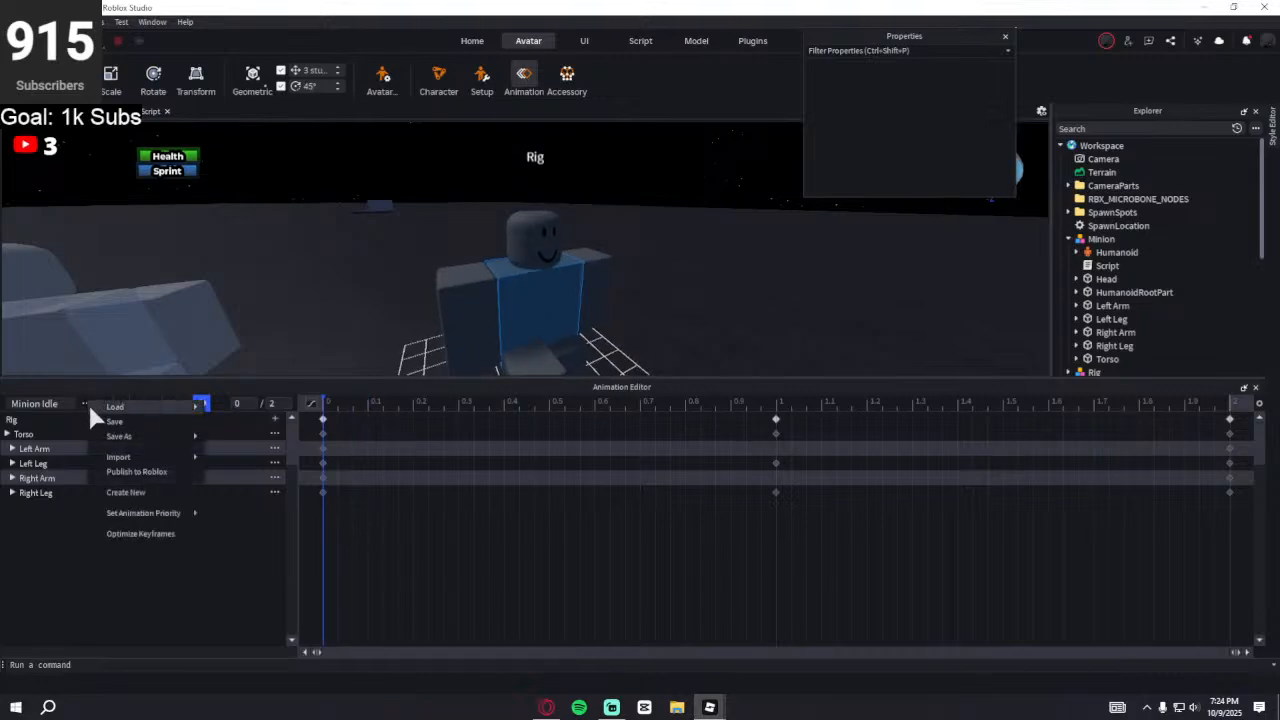
click(125, 477)
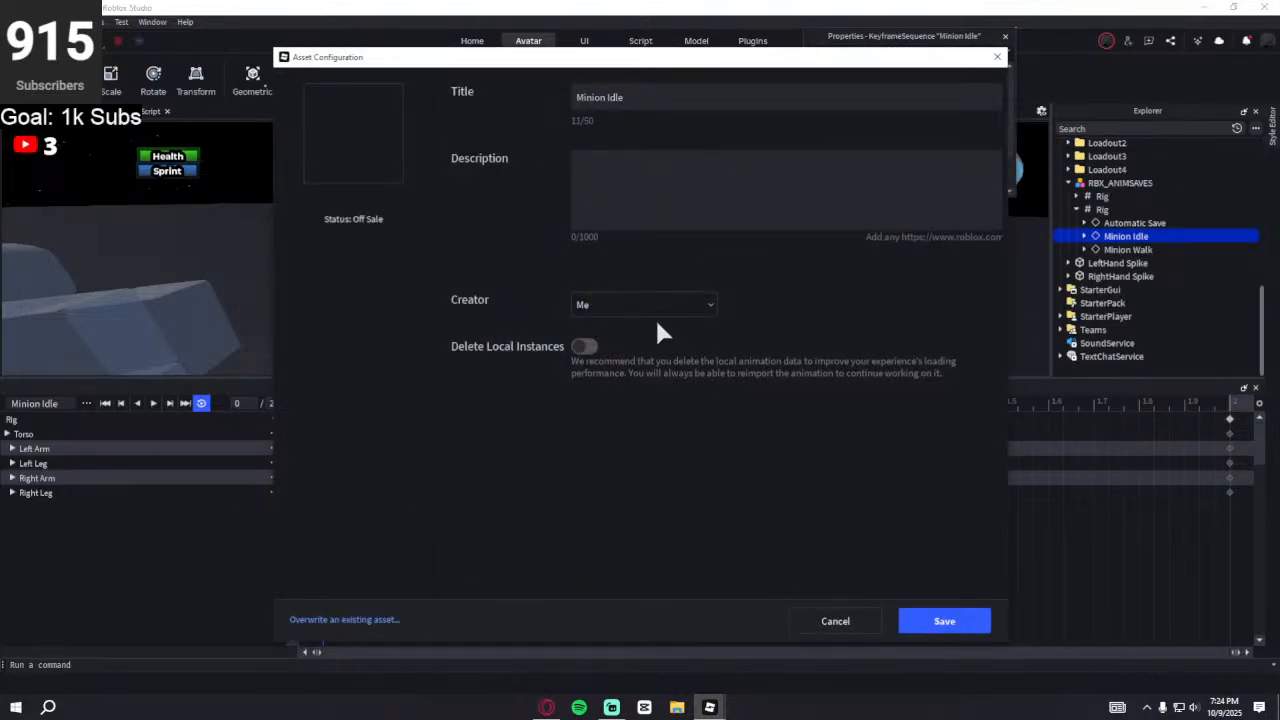
click(915, 615)
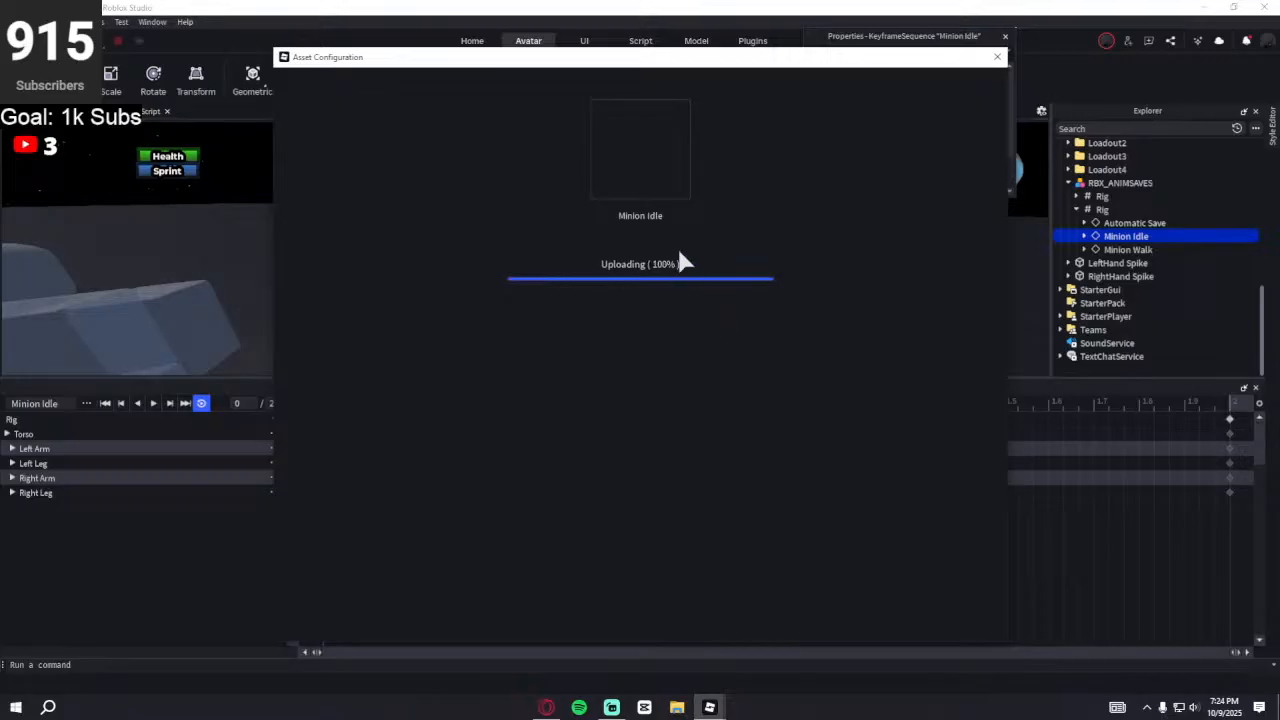
click(997, 57)
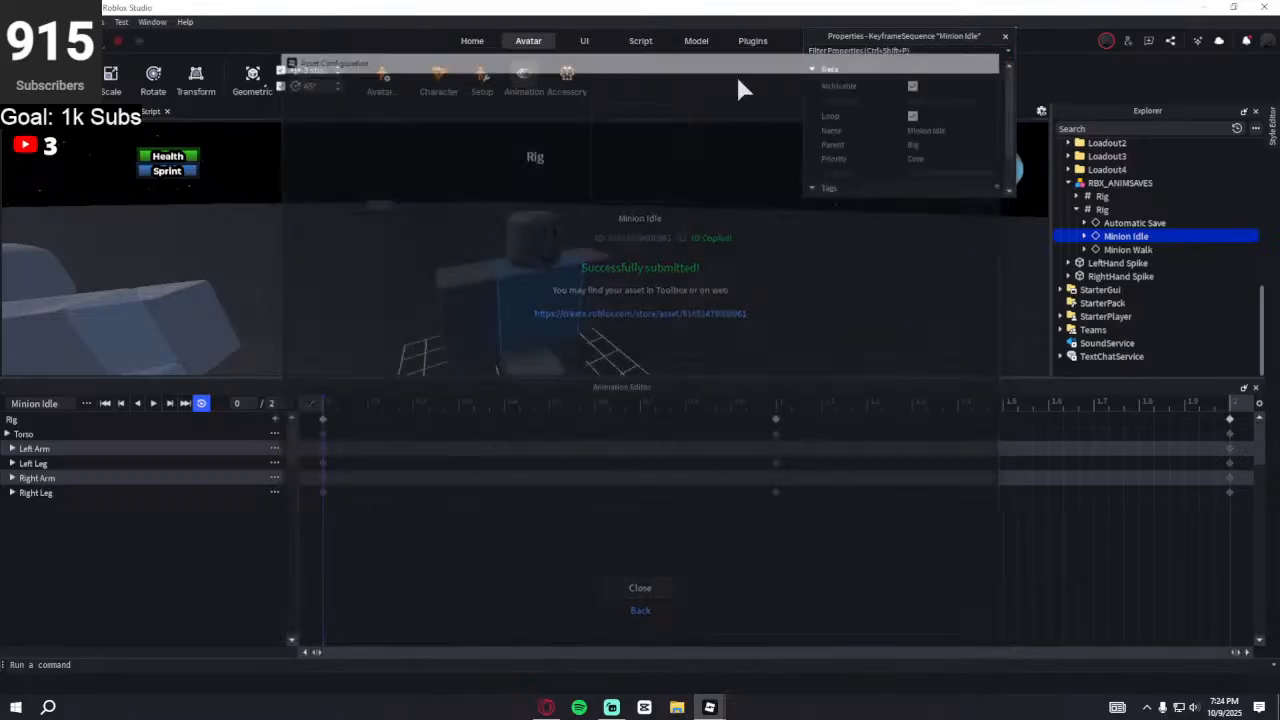
- Replace the YOUR_IDLE_ANIMATION_ID placeholder in the Minion's script with the copied Minion Idle asset ID
click(150, 110)
drag(318, 192, 215, 191)
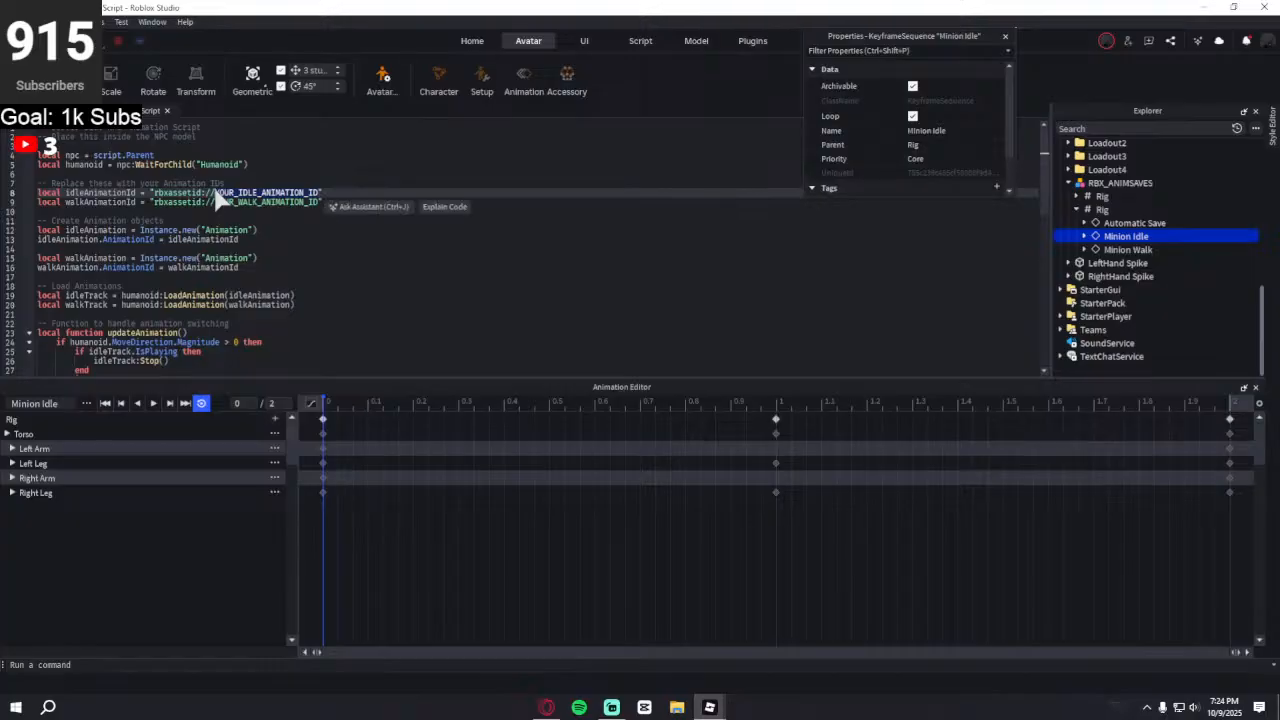
key(ctrl+v)
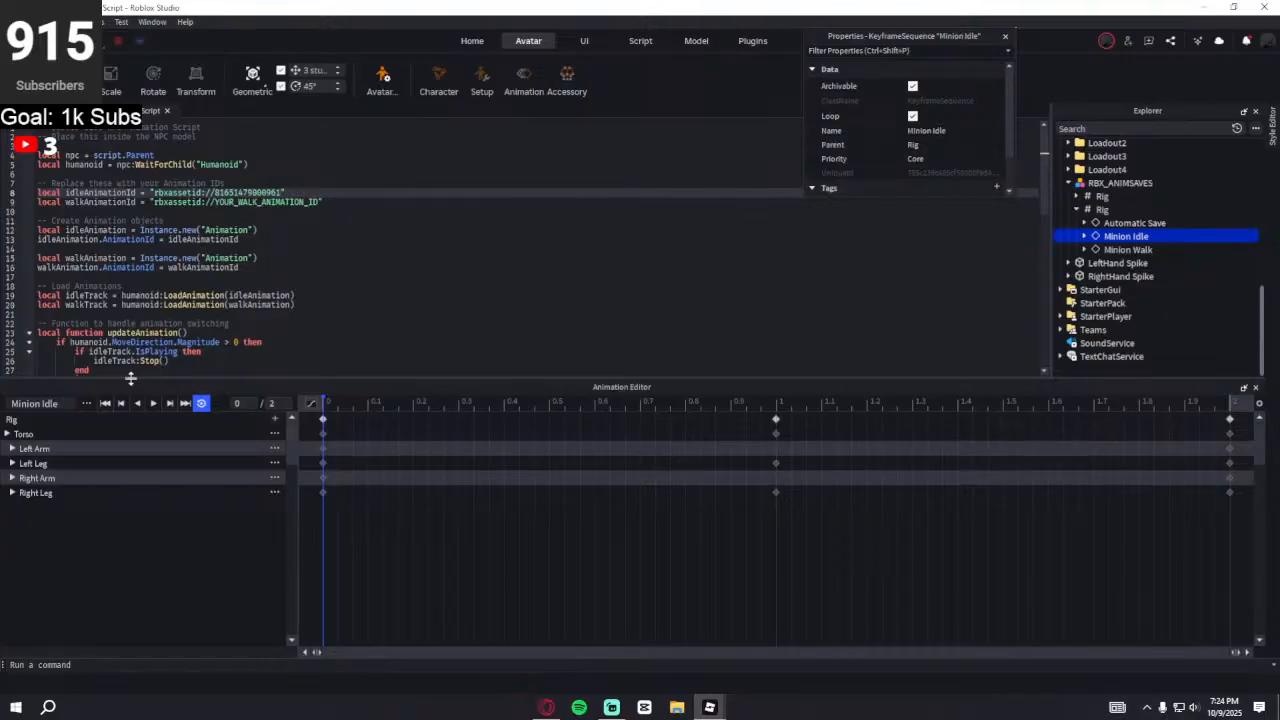
- Load the Minion Walk animation in the Animation Editor and turn its looping off
click(86, 403)
mouse_move(105, 407)
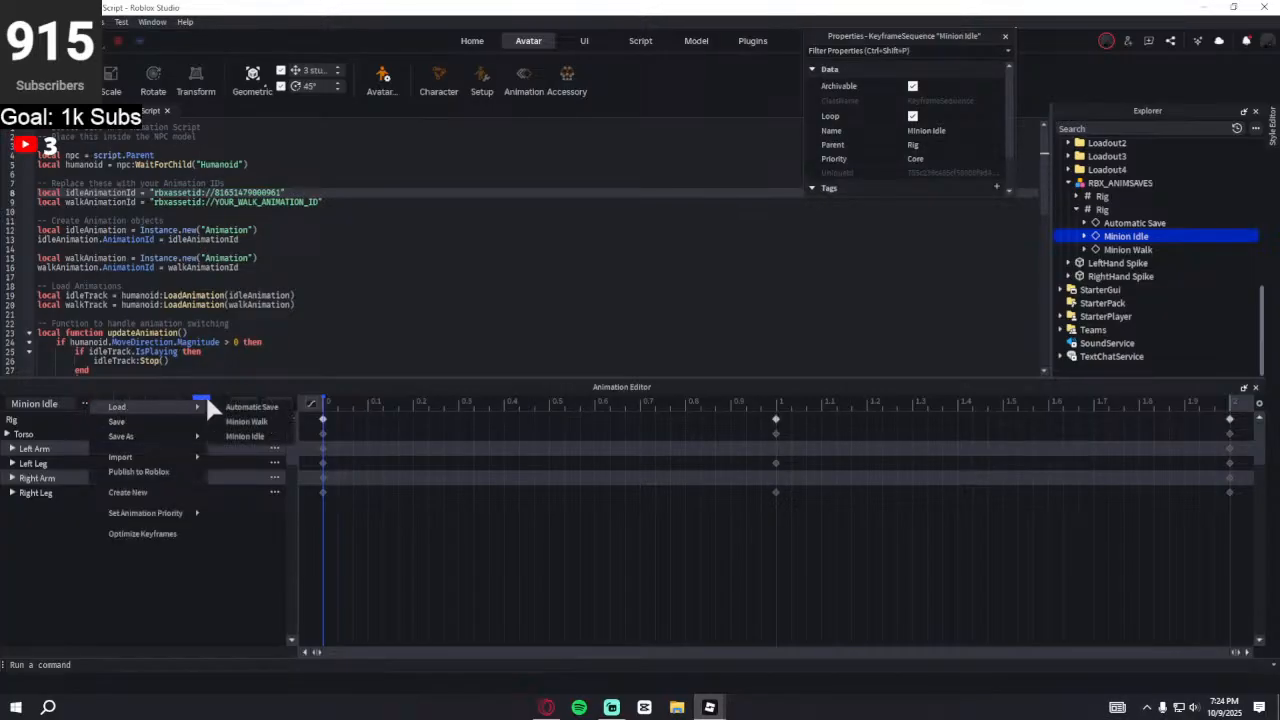
click(248, 432)
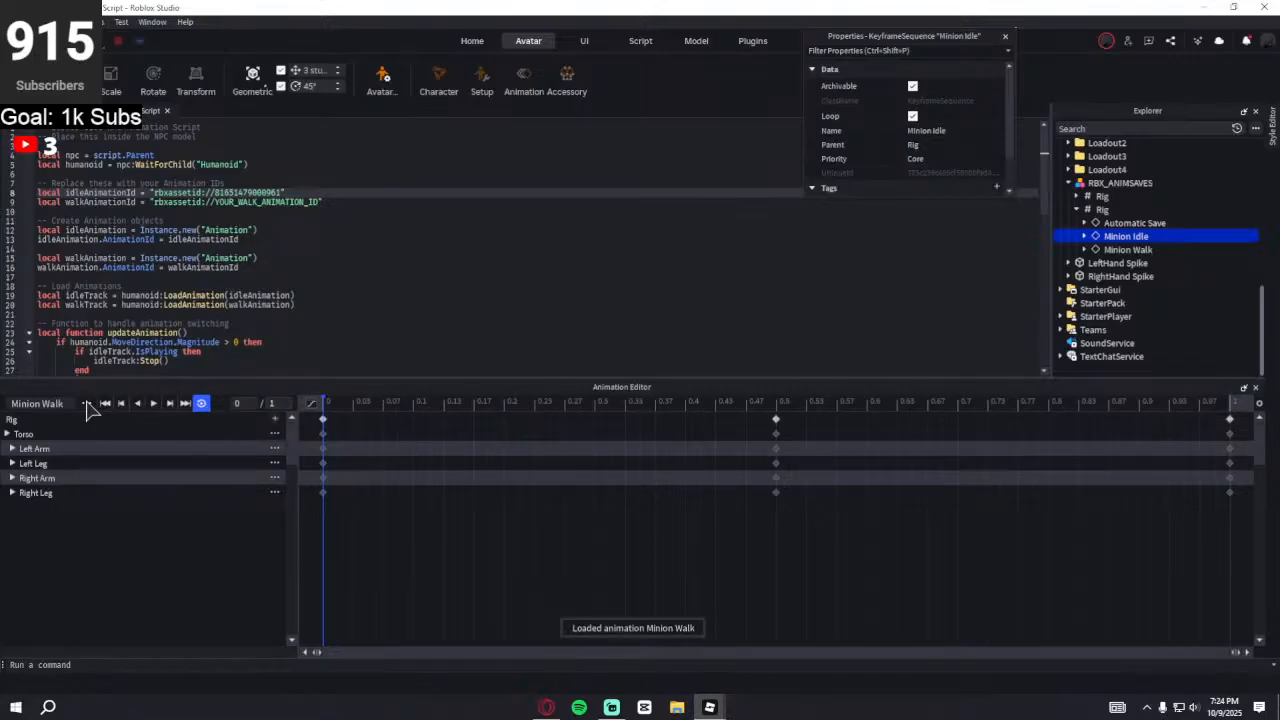
click(201, 405)
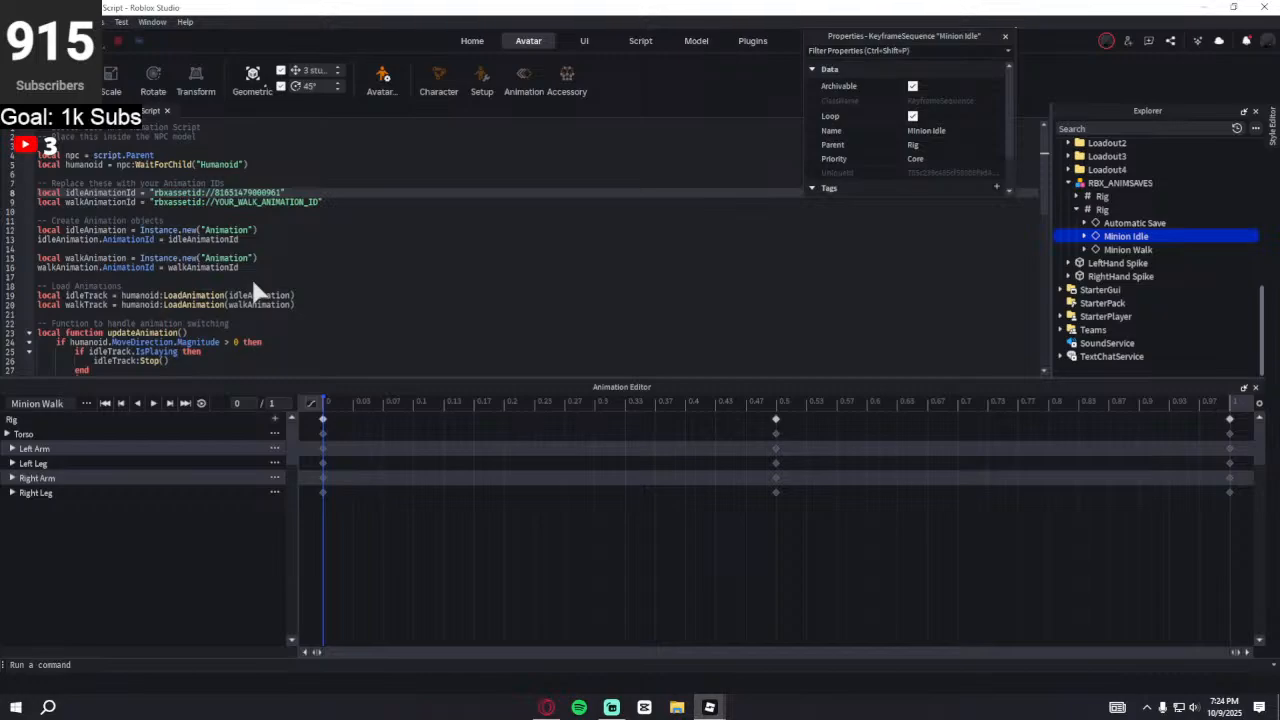
- Publish the Minion Walk animation to Roblox with Me as creator and copy its asset ID
scroll(253, 284, down, 2)
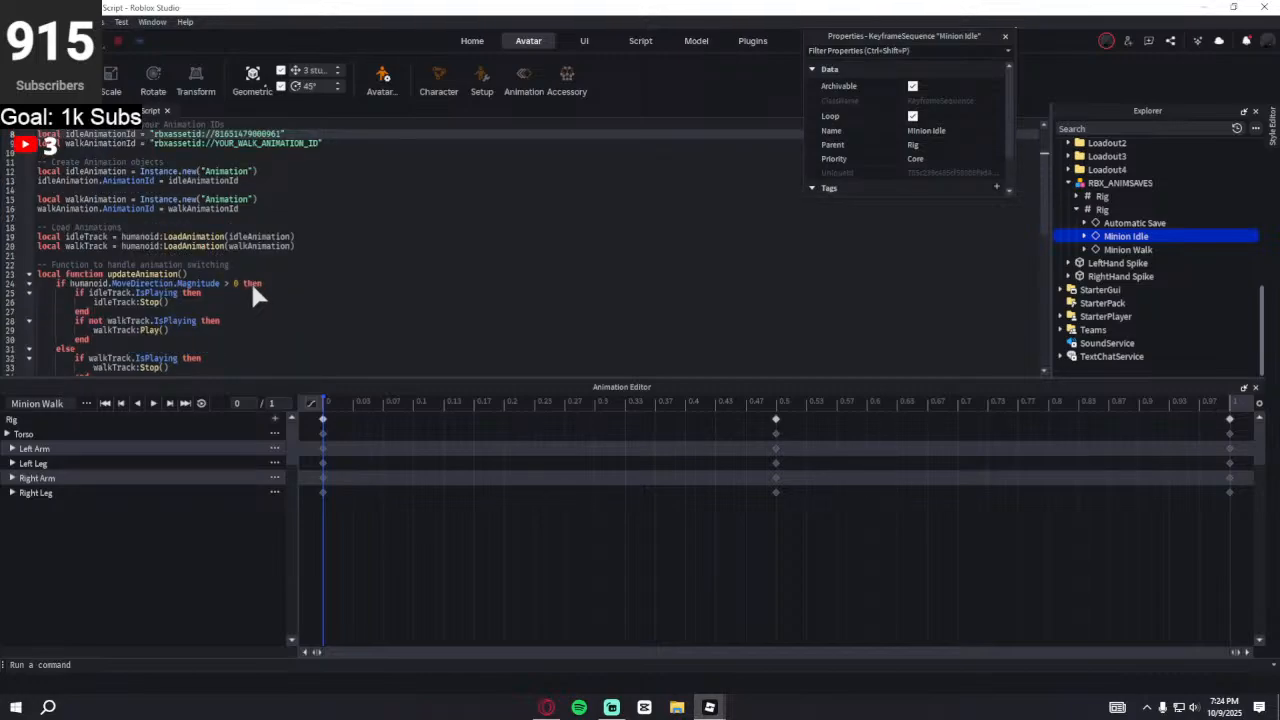
scroll(253, 290, down, 2)
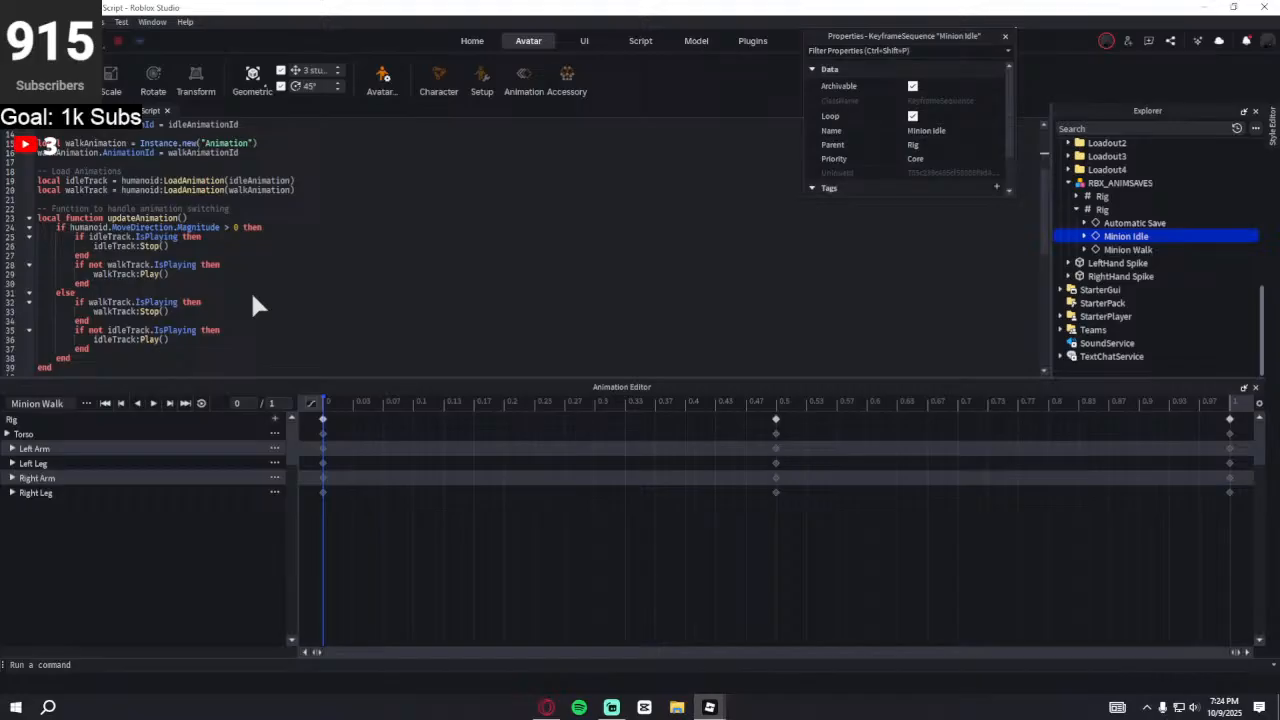
click(87, 404)
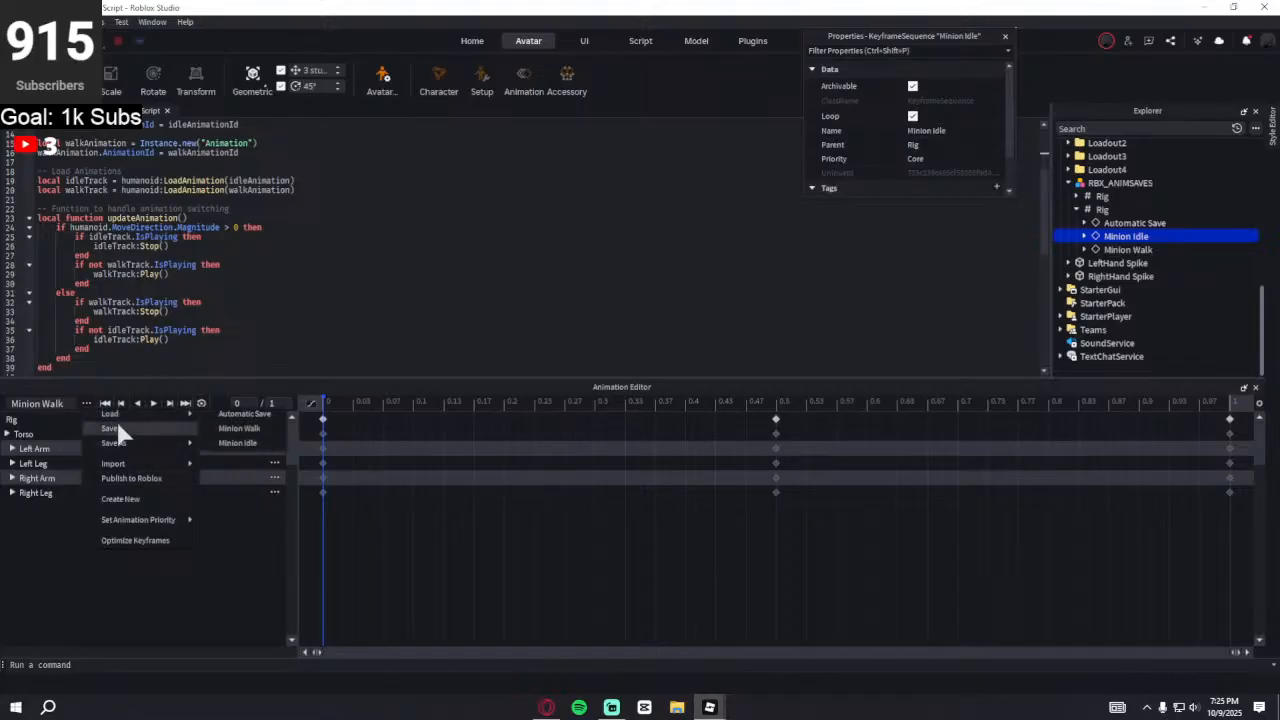
click(135, 478)
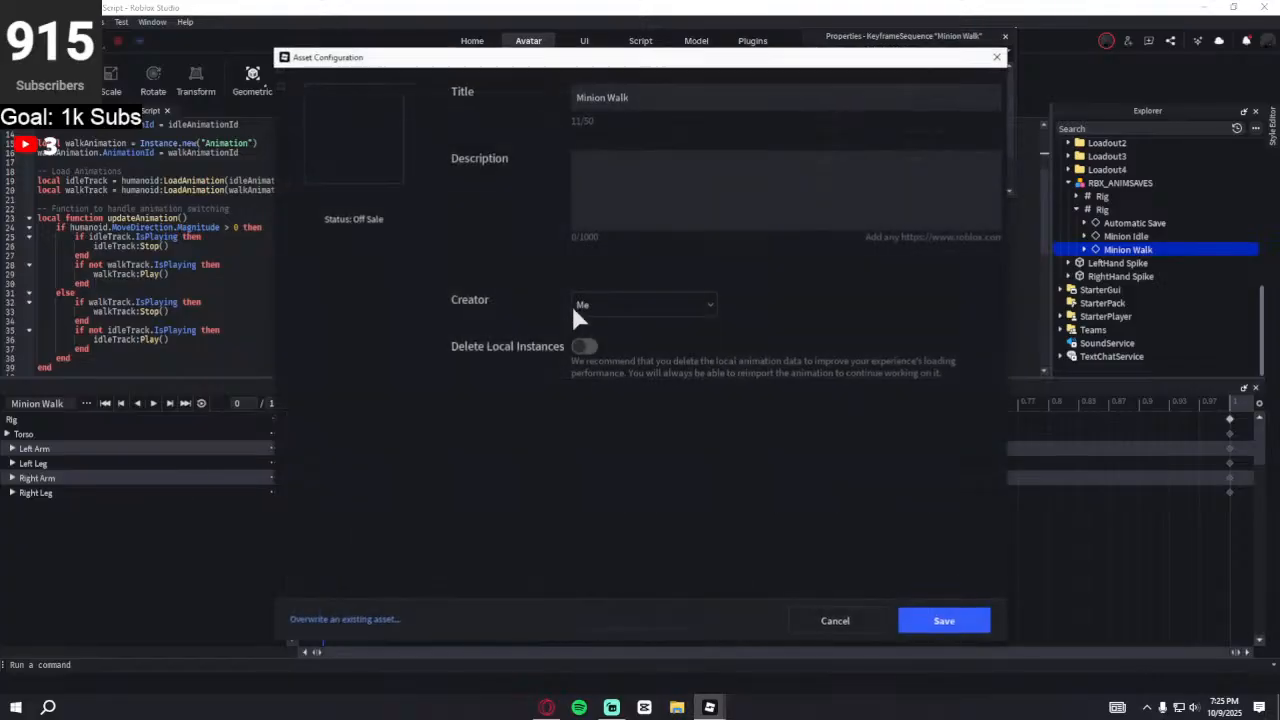
click(944, 621)
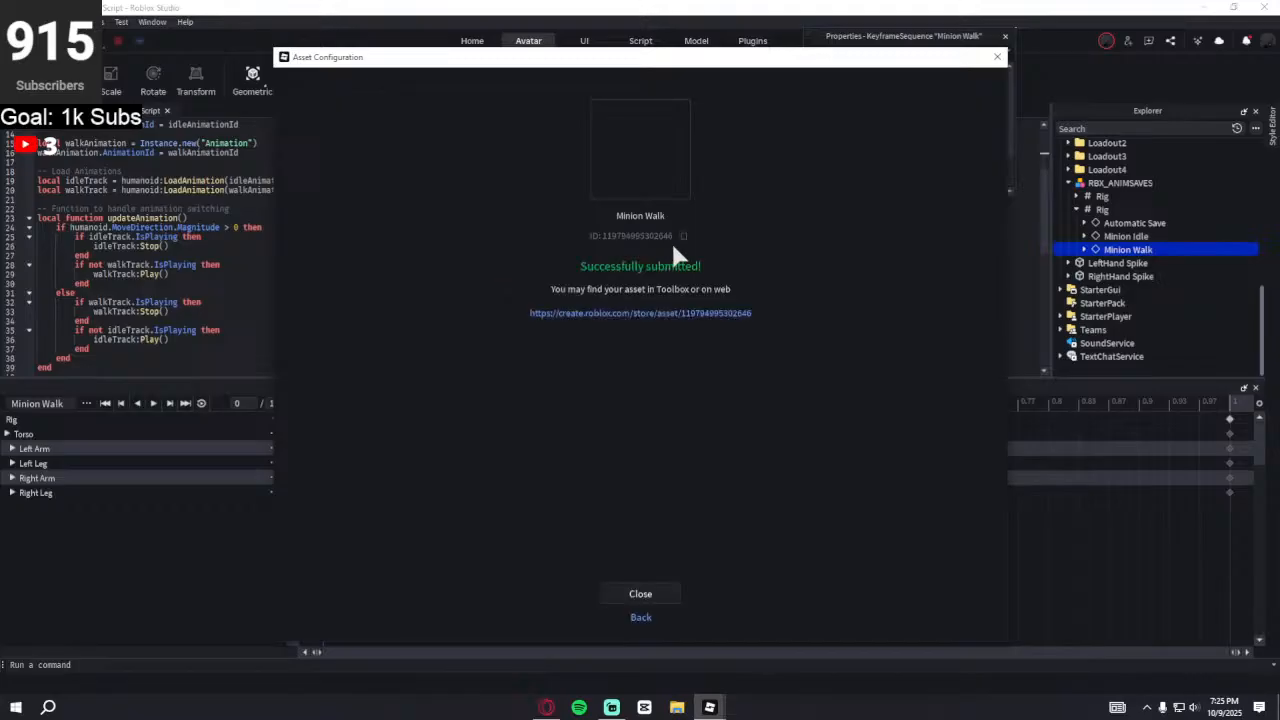
click(683, 236)
click(998, 58)
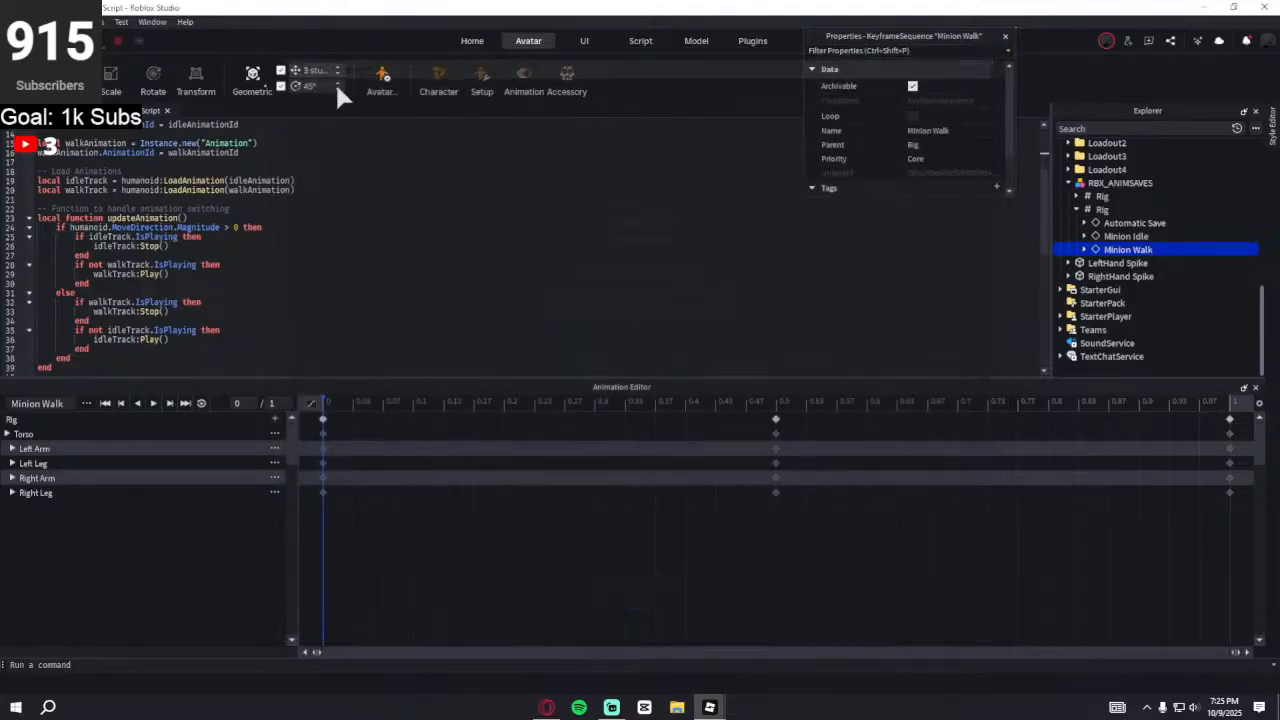
click(22, 112)
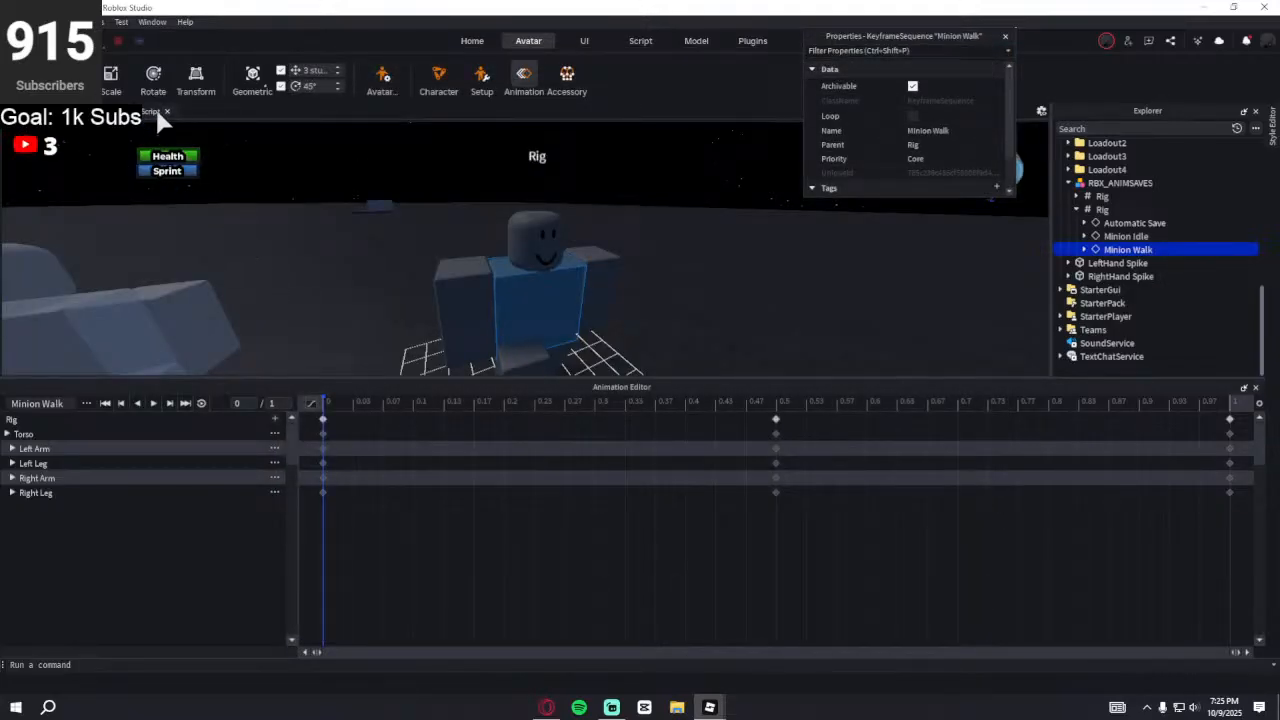
- Replace the YOUR_WALK_ANIMATION_ID placeholder in the Minion's script with the copied Minion Walk asset ID
click(152, 111)
scroll(215, 189, up, 4)
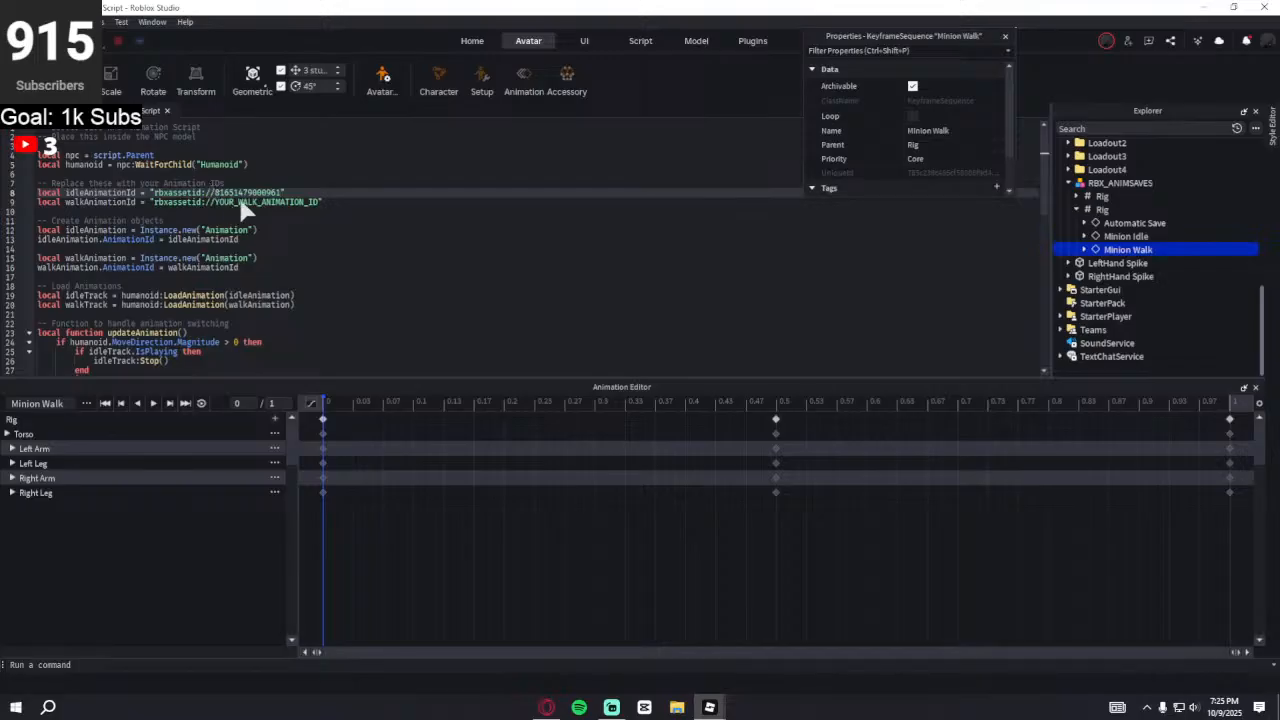
double_click(247, 201)
key(ctrl+v)
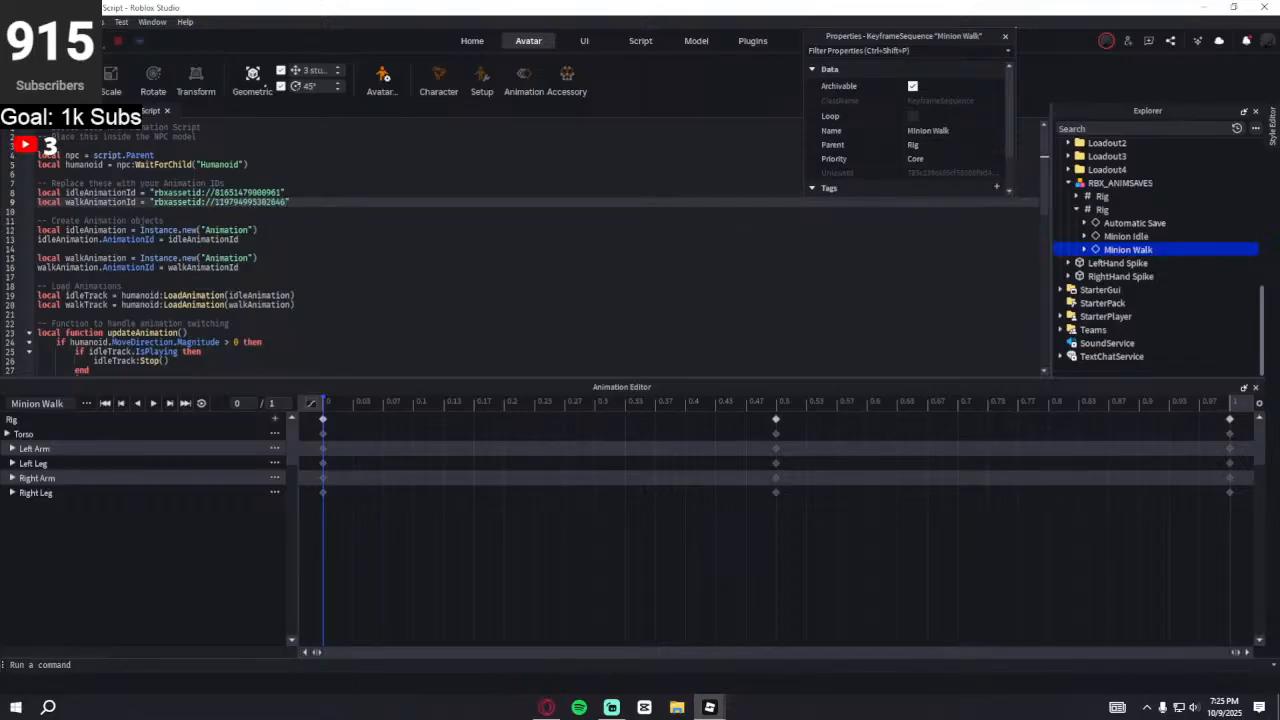
- Start a playtest, close the Animation Editor, and choose Loadout 1 (DPS)
key(F5)
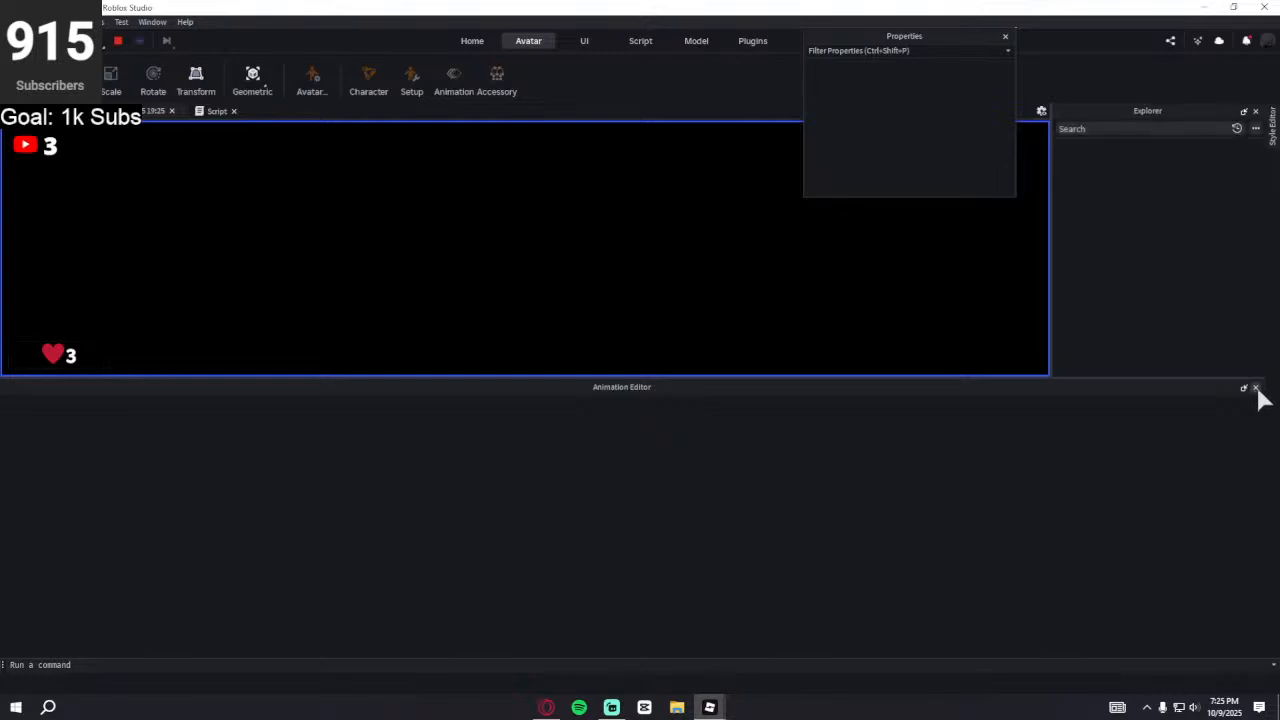
click(1256, 388)
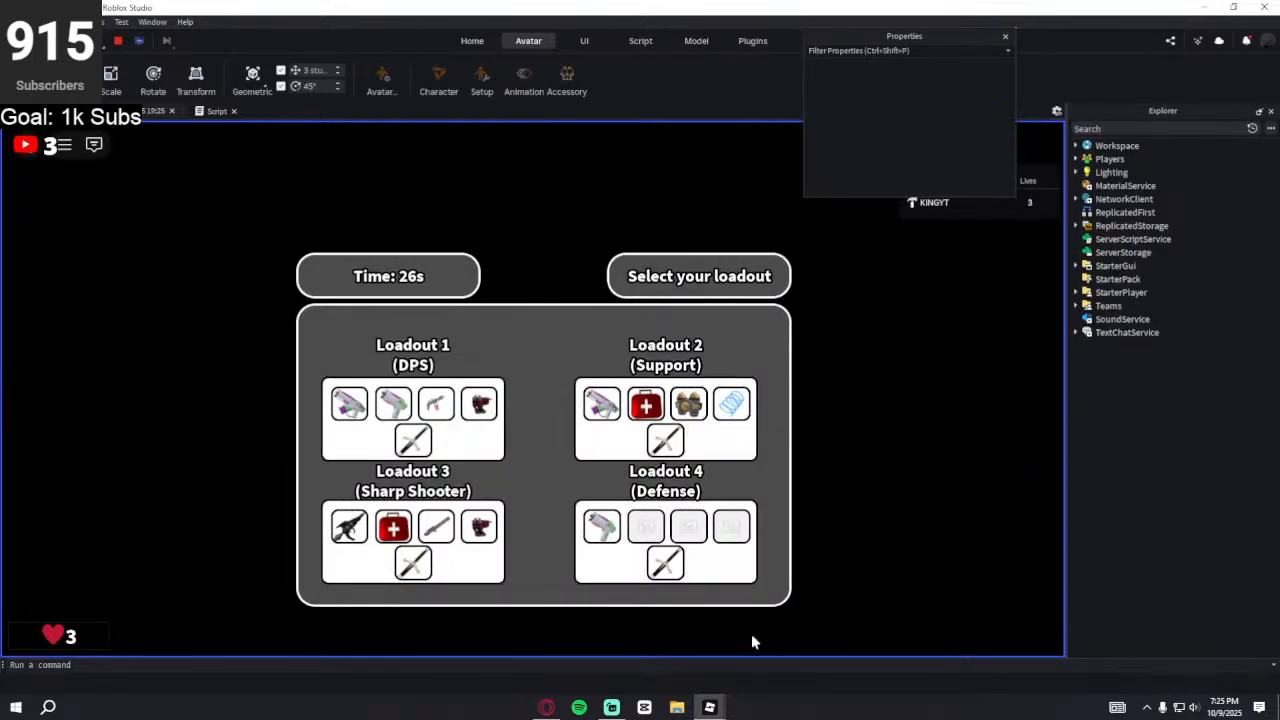
mouse_move(694, 543)
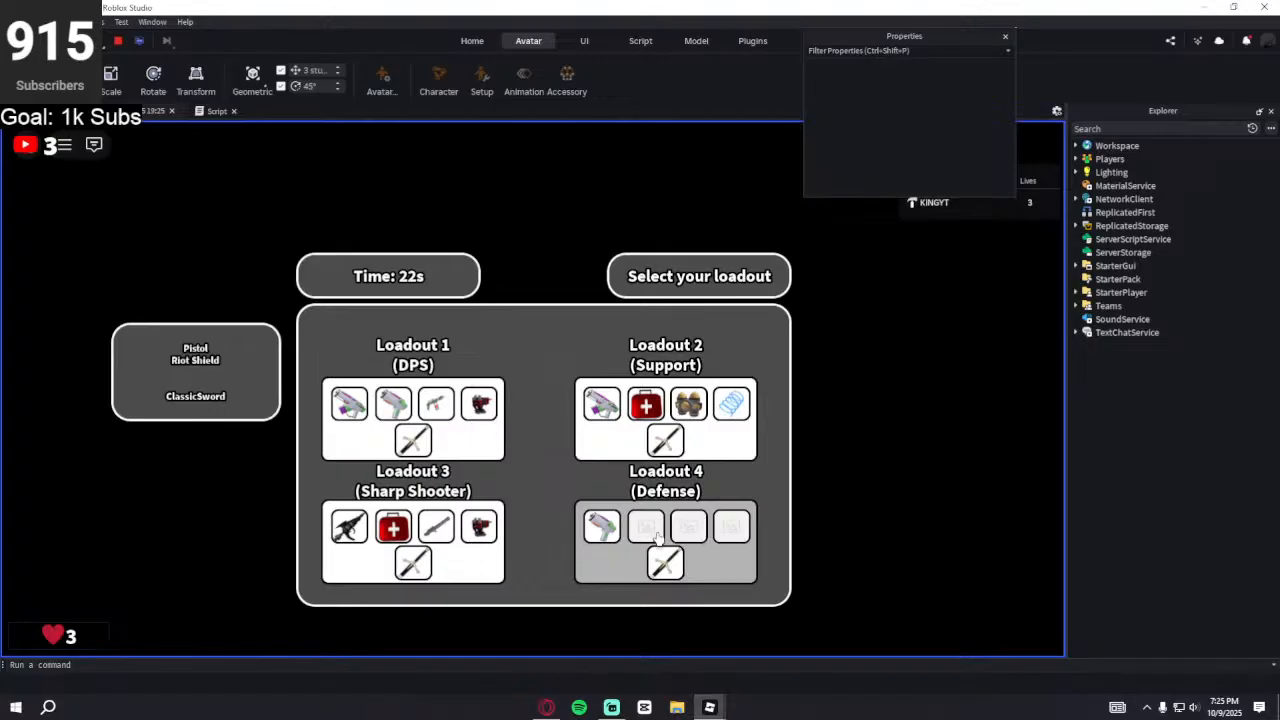
click(486, 422)
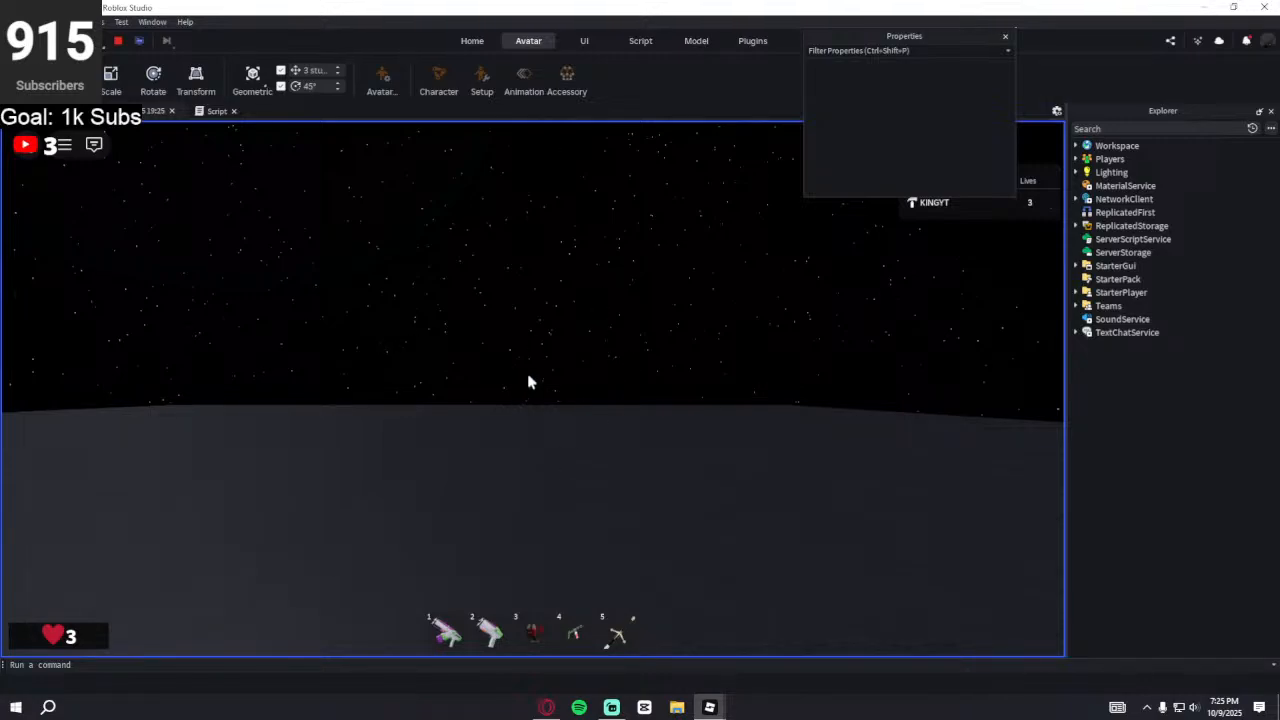
- Walk and sprint around the Minion to check its animations from several sides
key(w)
right_drag(549, 454, 549, 460)
key(shift)
scroll(549, 460, down, 2)
key(s)
key(d)
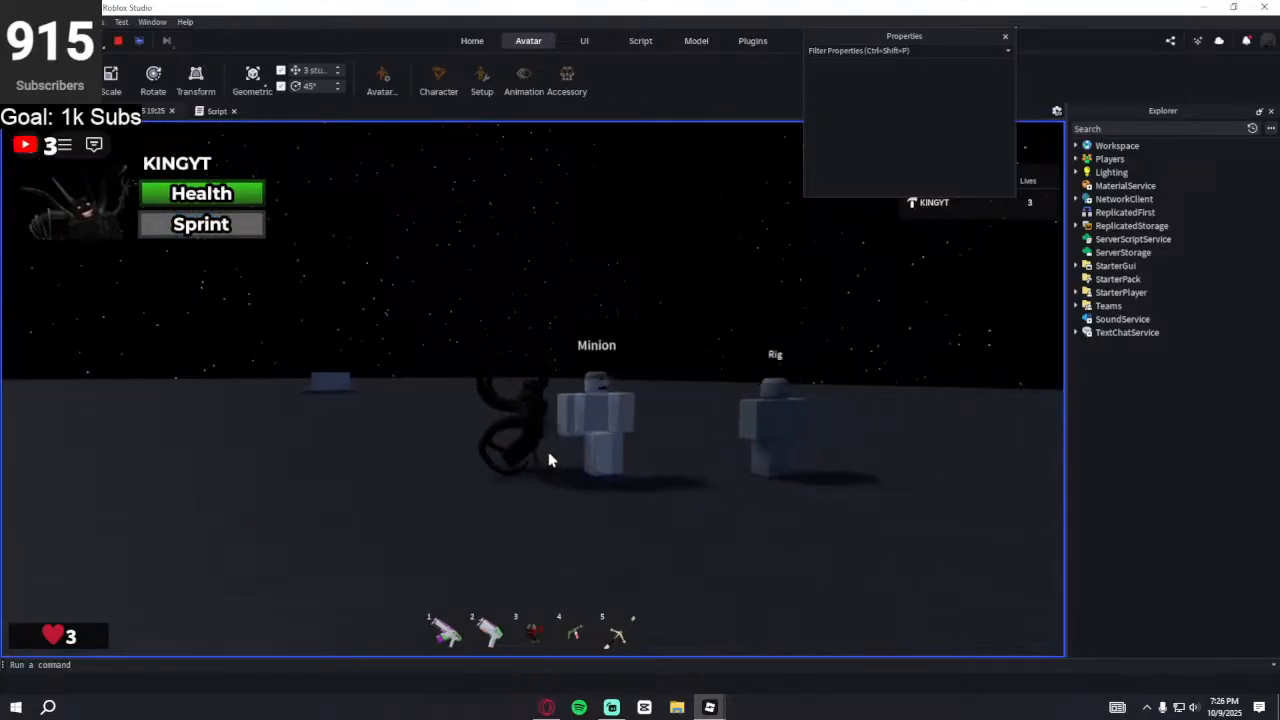
key(s)
key(a)
key(w)
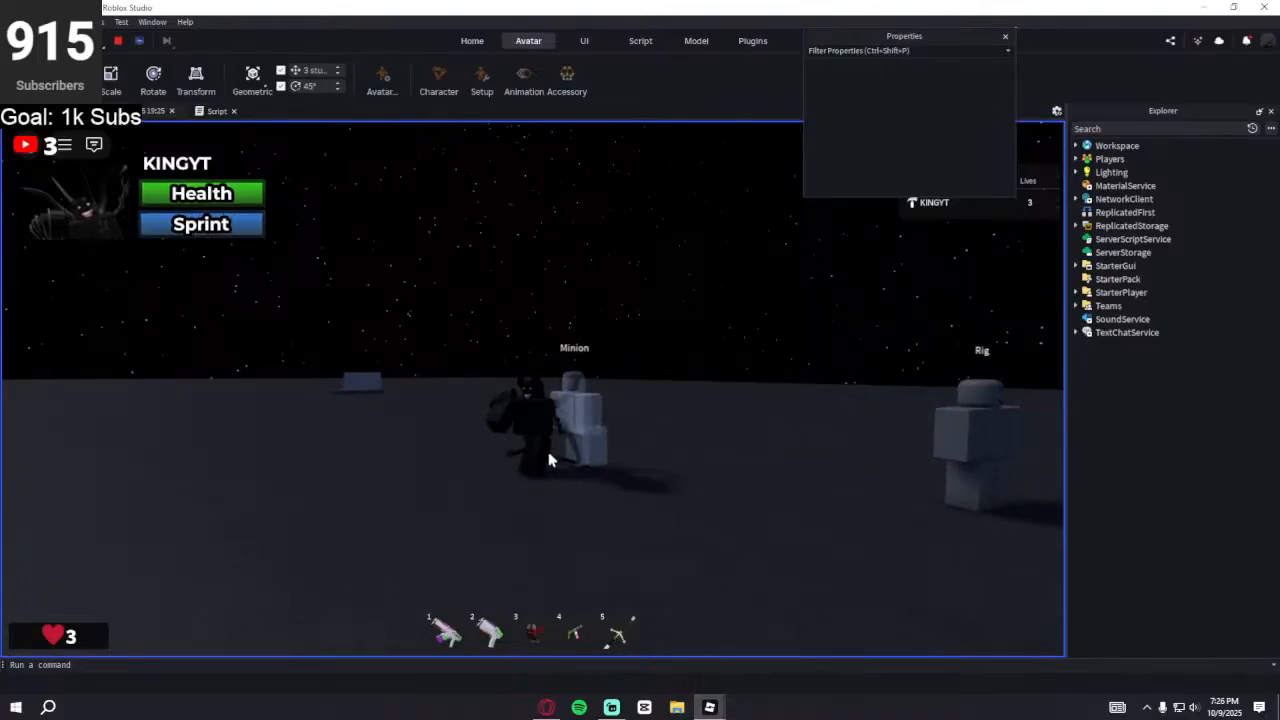
right_drag(549, 460, 549, 460)
key(d)
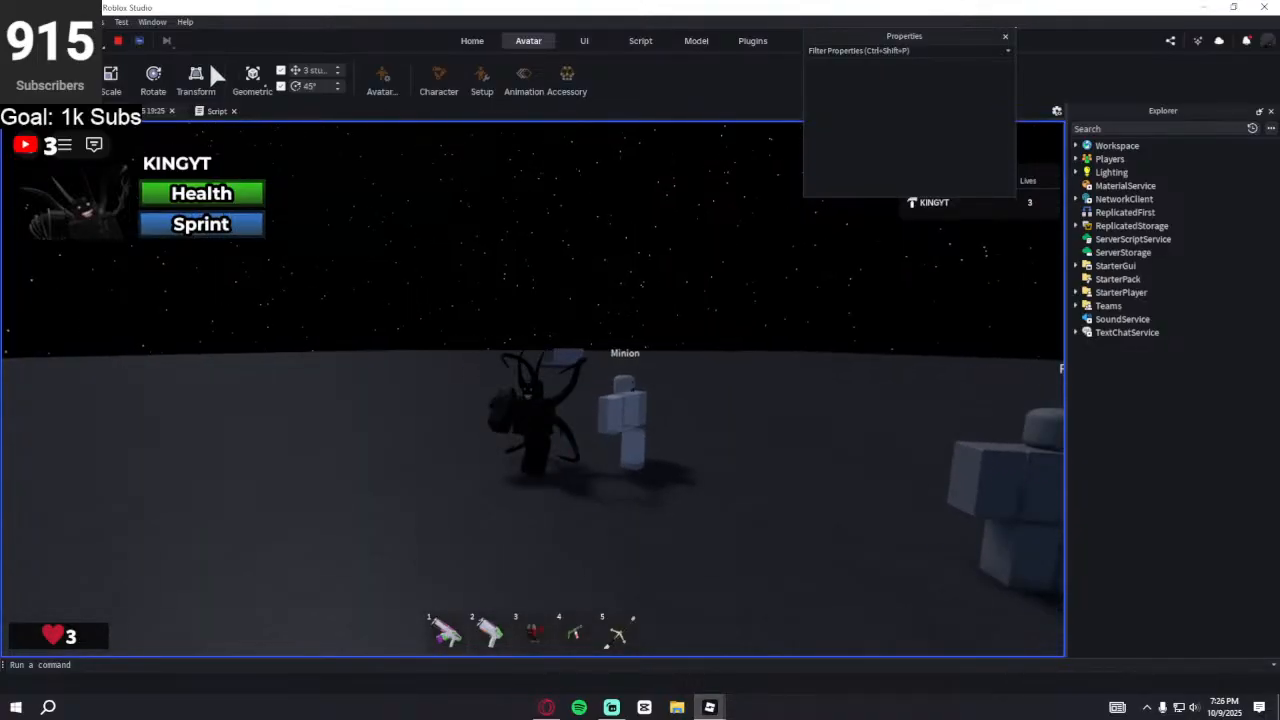
- Compare the Minion in the client and server views, and stop the playtest
click(138, 42)
click(139, 42)
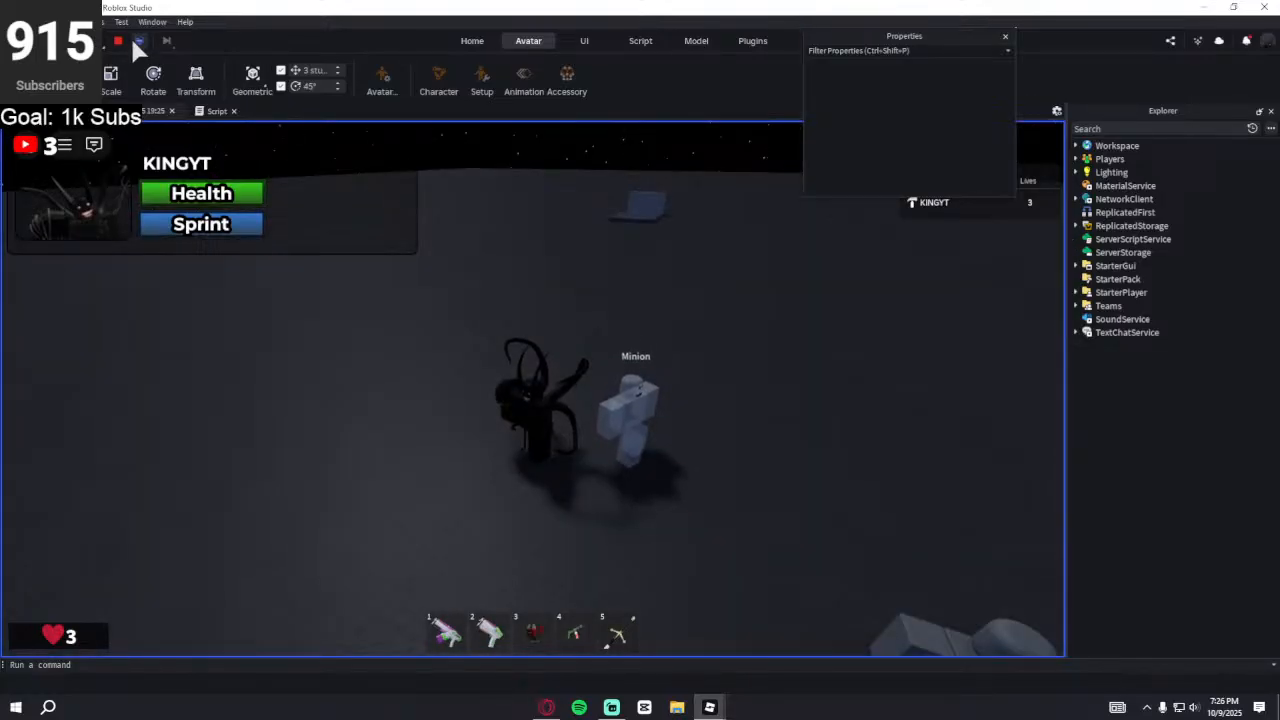
click(138, 42)
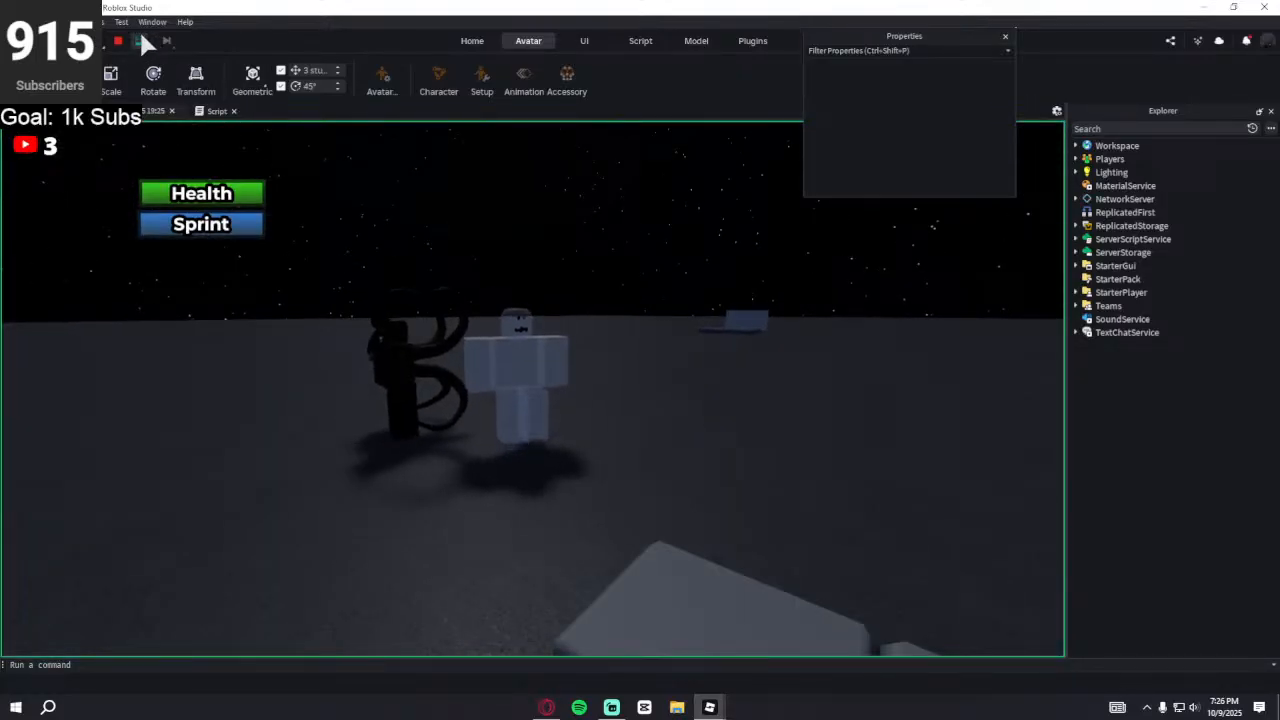
click(139, 41)
click(116, 40)
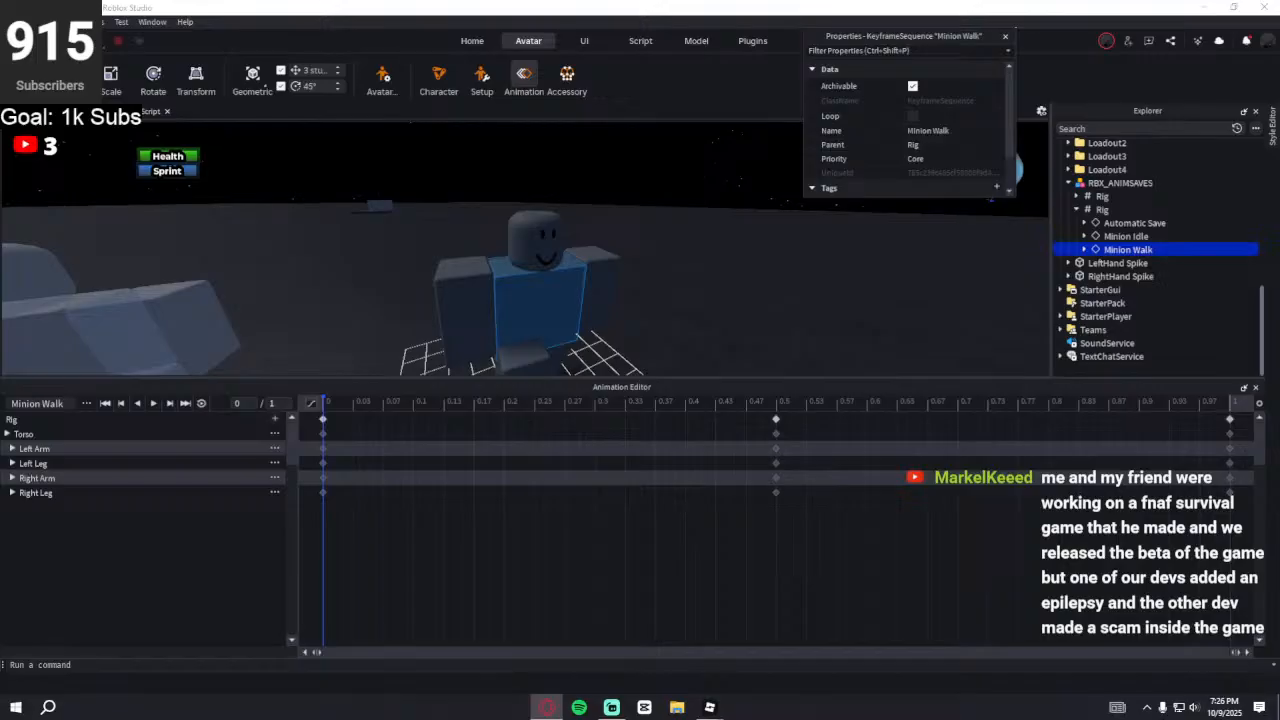
- Copy the two lines assigning idleAnimationId and walkAnimationId in the Minion's script
click(152, 111)
drag(300, 195, 38, 191)
drag(298, 201, 40, 196)
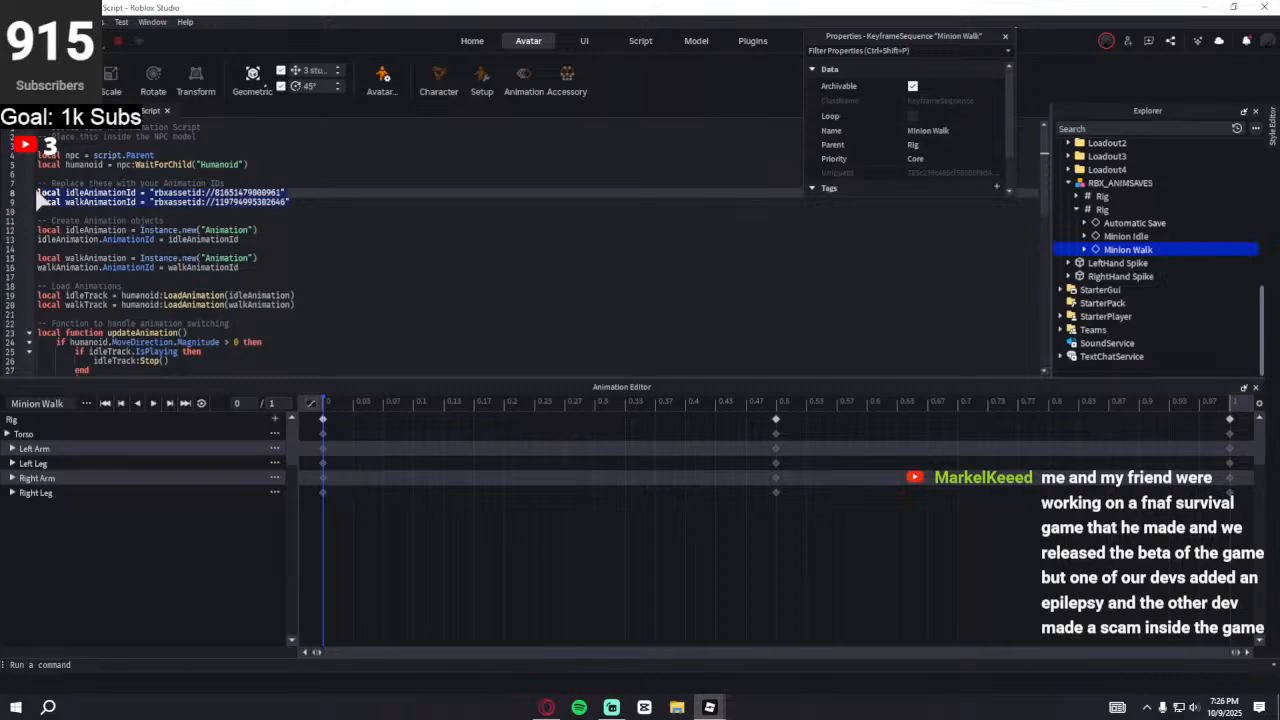
click(325, 201)
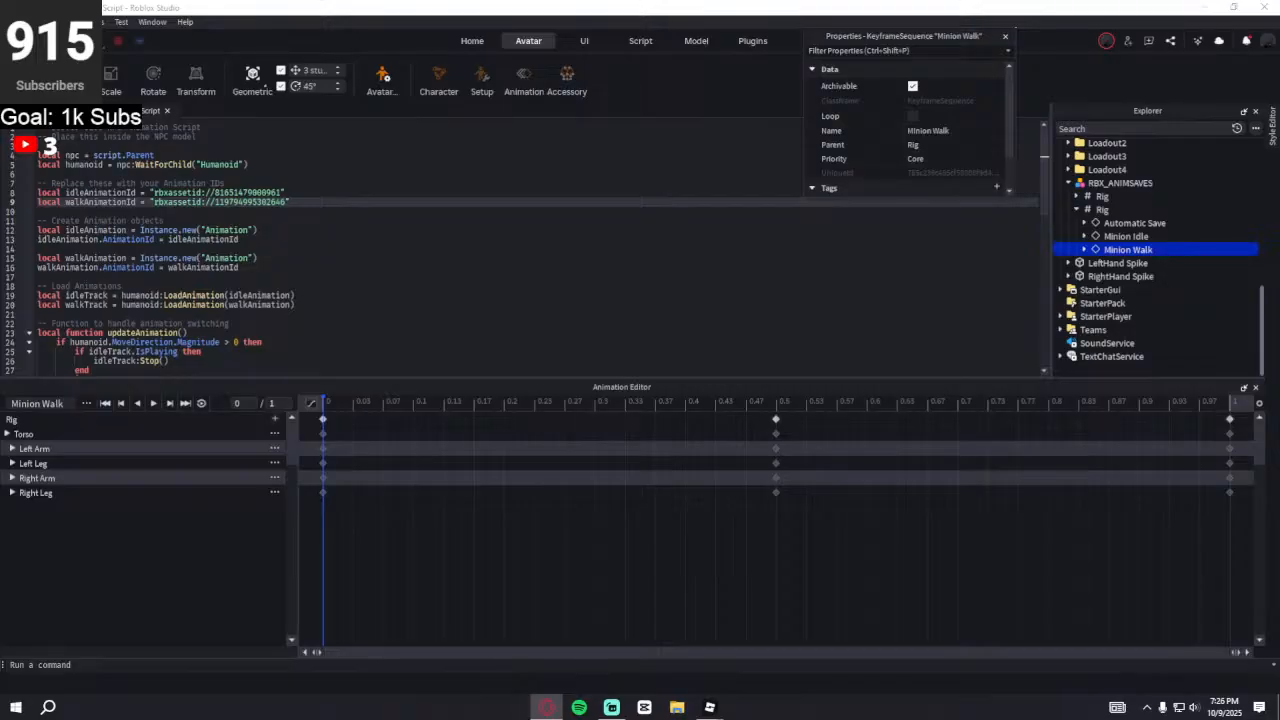
drag(288, 200, 36, 193)
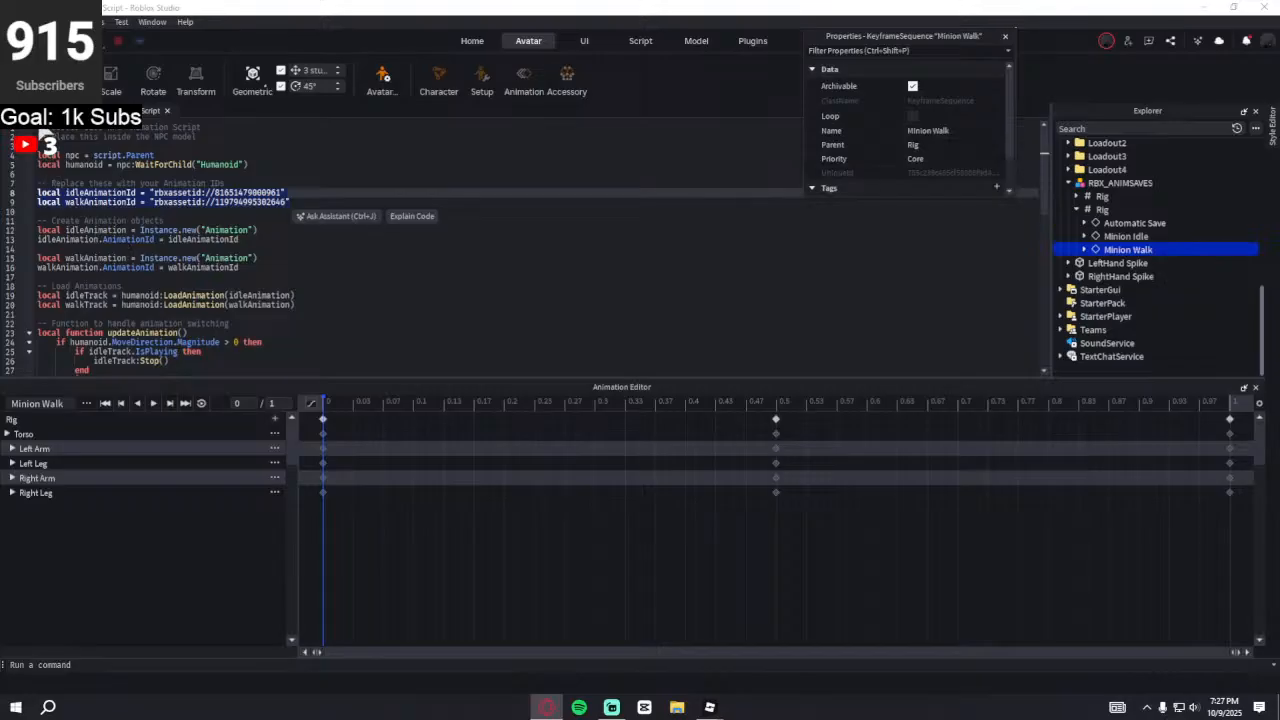
- Replace the Minion's entire script with the NPC script that follows the nearest player, and close the Animation Editor
scroll(137, 195, down, 10)
drag(36, 128, 190, 218)
scroll(137, 195, down, 5)
key(ctrl+v)
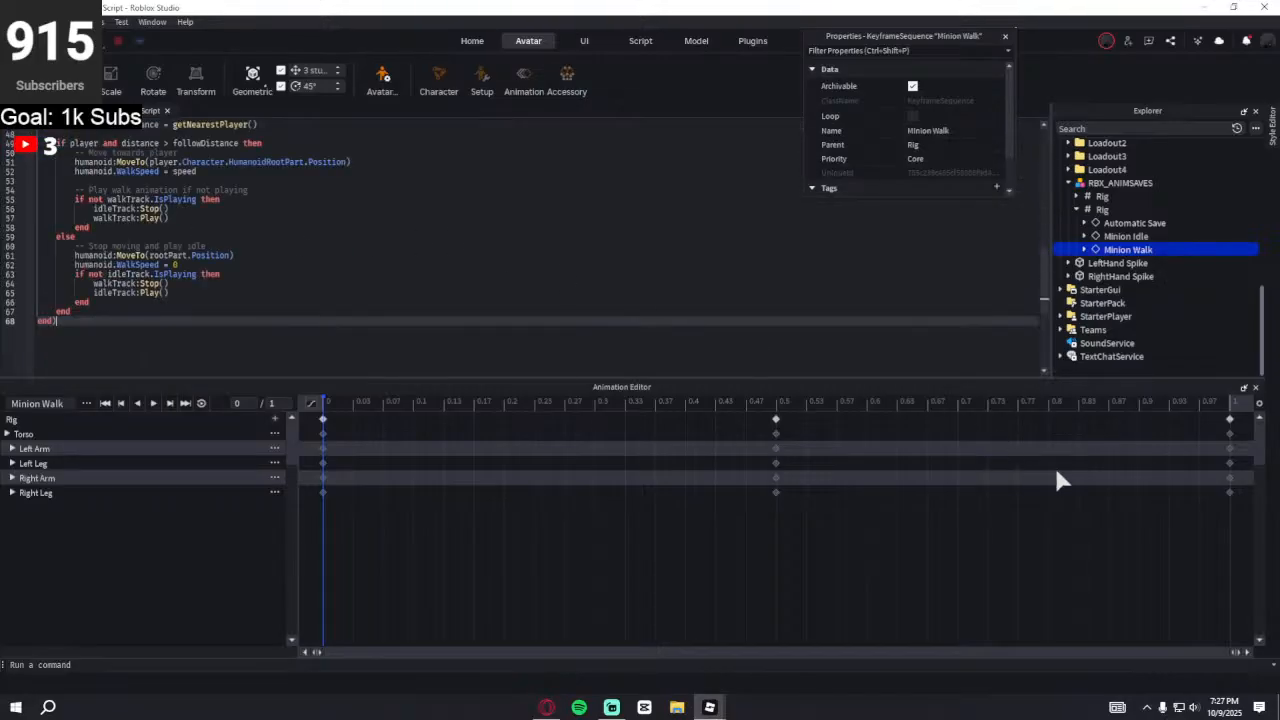
click(1256, 387)
scroll(357, 443, up, 12)
- Replace the two lines under Animation IDs in the follow script with the Minion Idle and Minion Walk asset ID lines
key(alt+Tab)
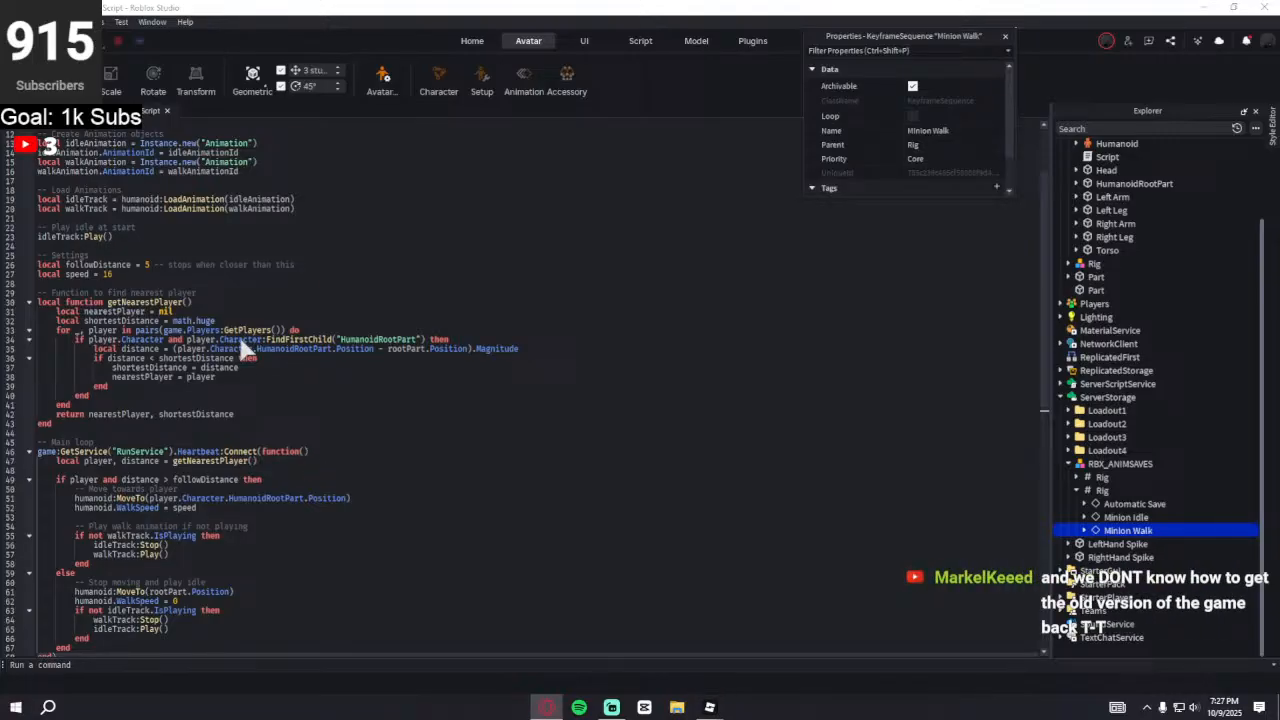
scroll(264, 250, up, 3)
drag(322, 210, 35, 200)
key(ctrl+v)
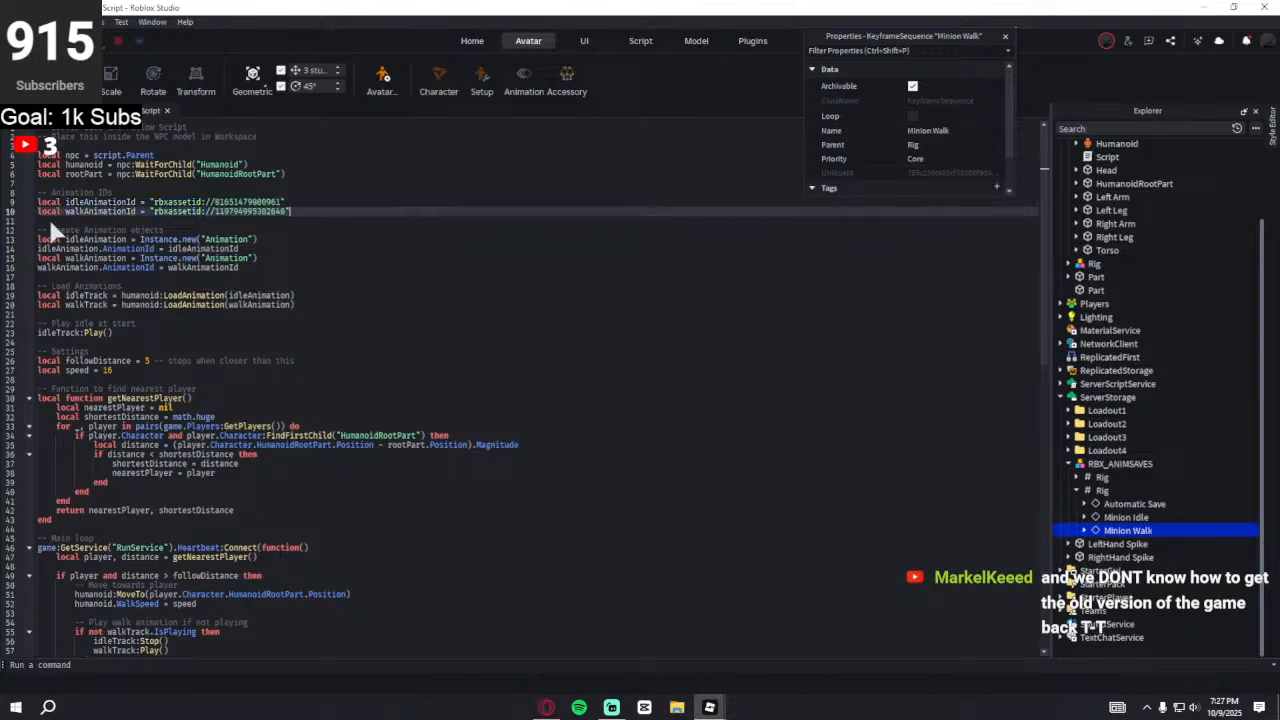
- Start a new playtest, clear the panels covering the game view, and choose Loadout 3 (Sharp Shooter)
key(F5)
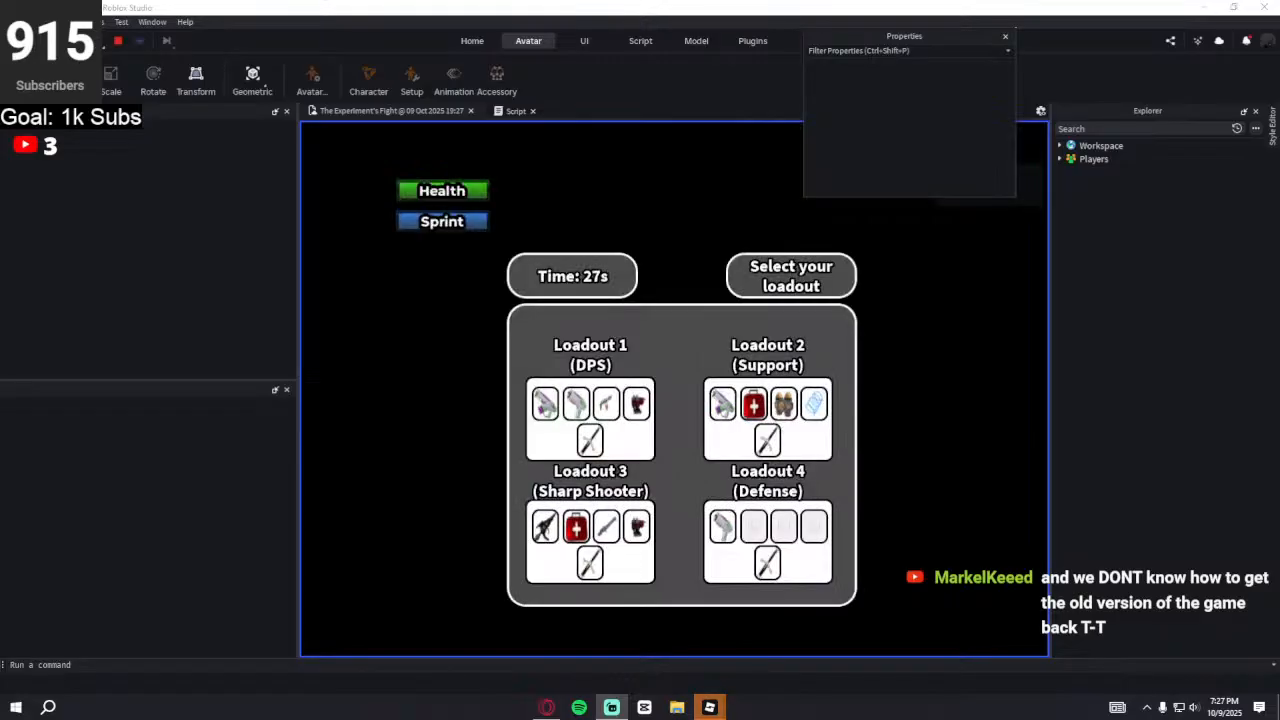
click(286, 111)
click(286, 111)
click(413, 420)
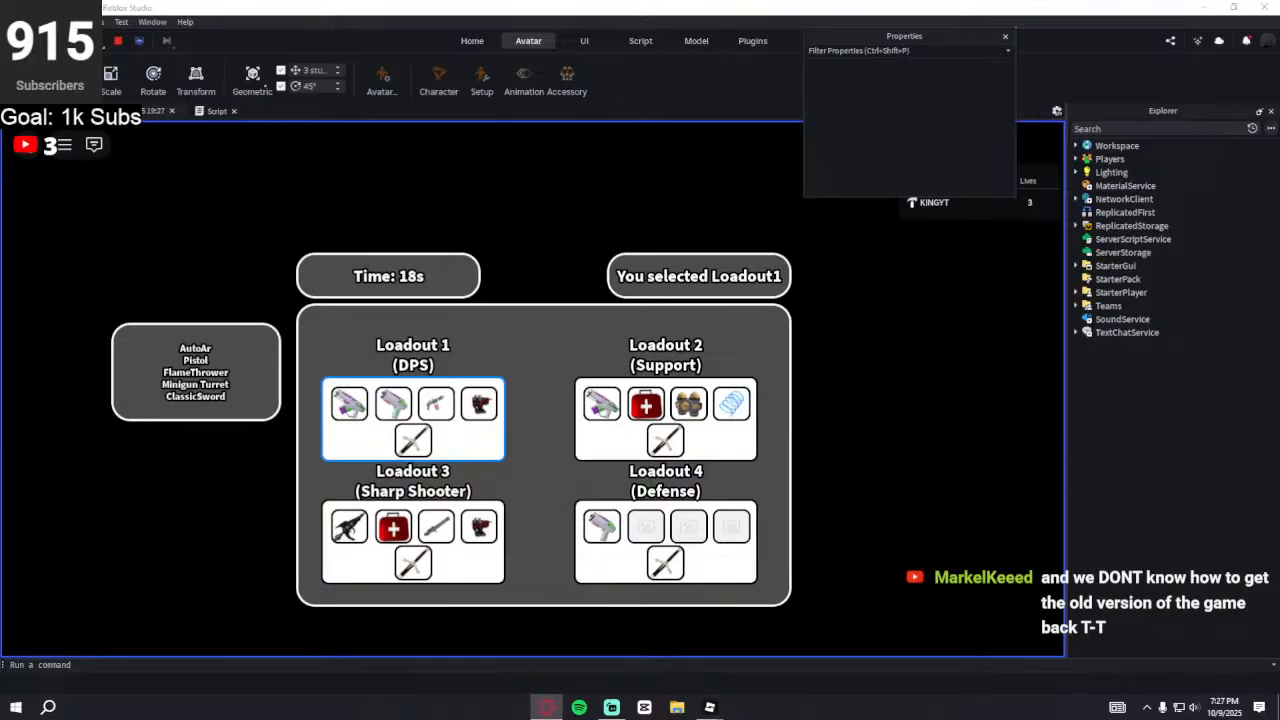
click(162, 183)
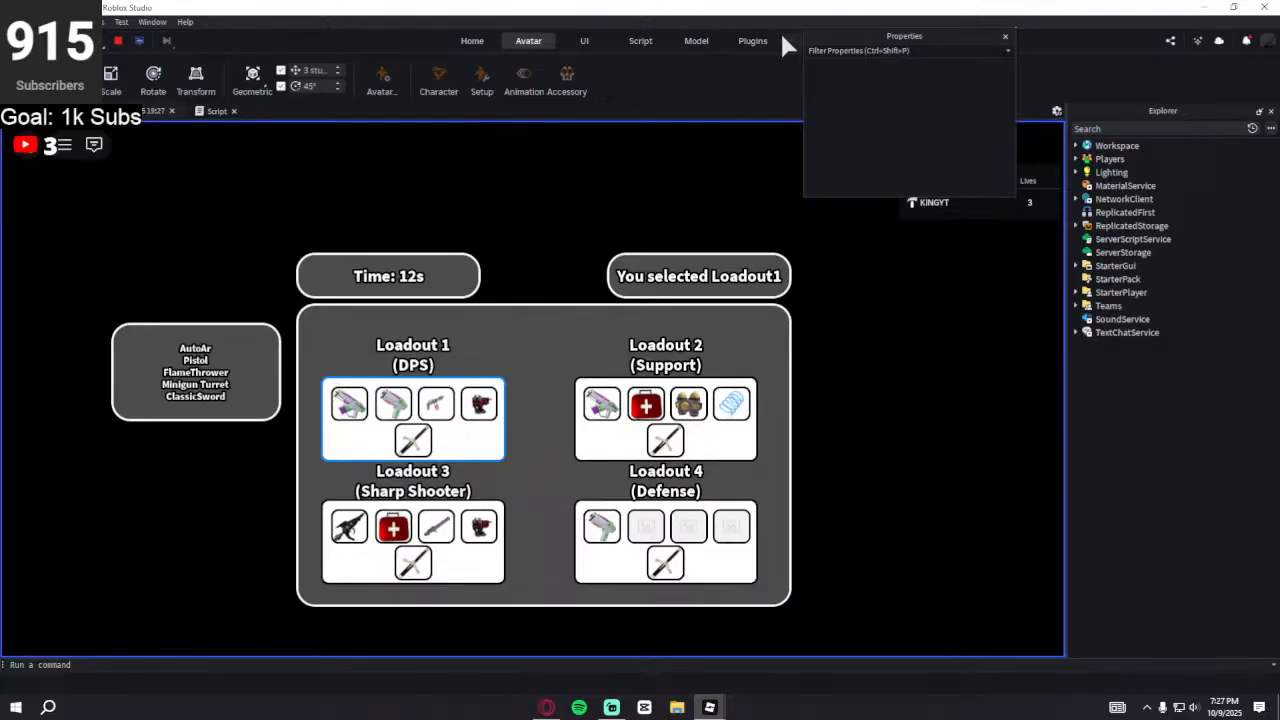
drag(826, 36, 1058, 67)
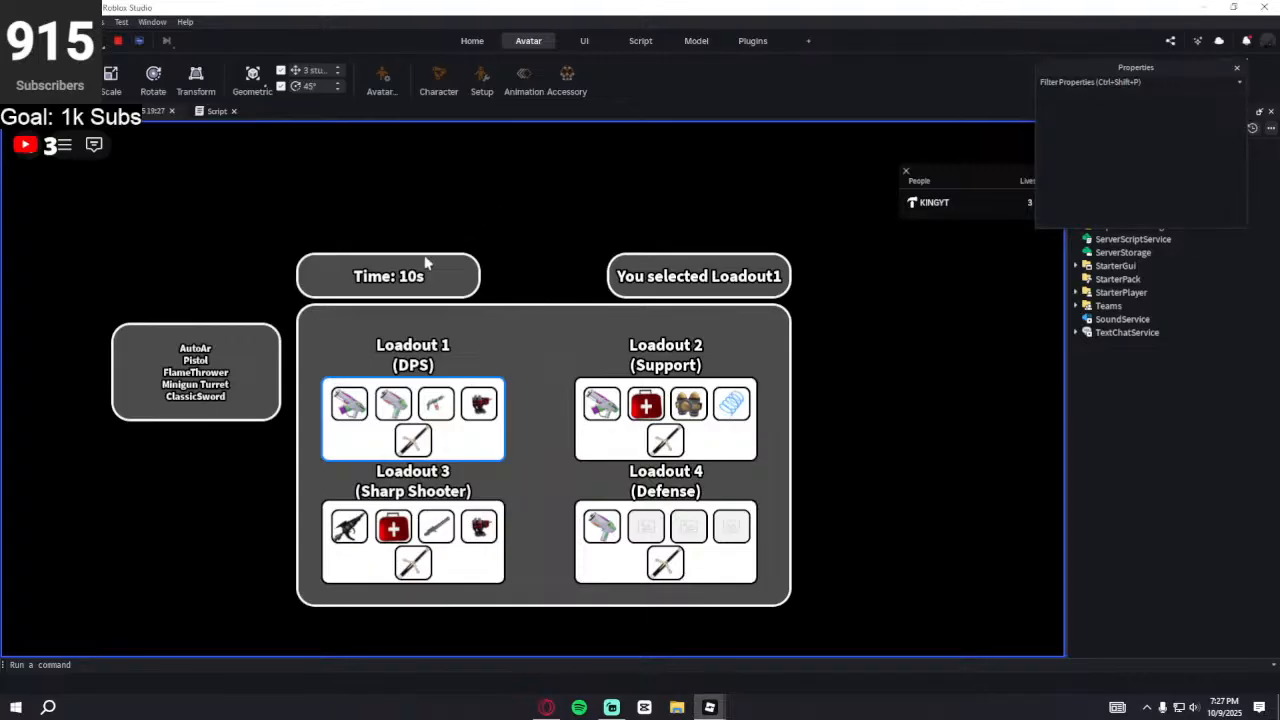
click(462, 446)
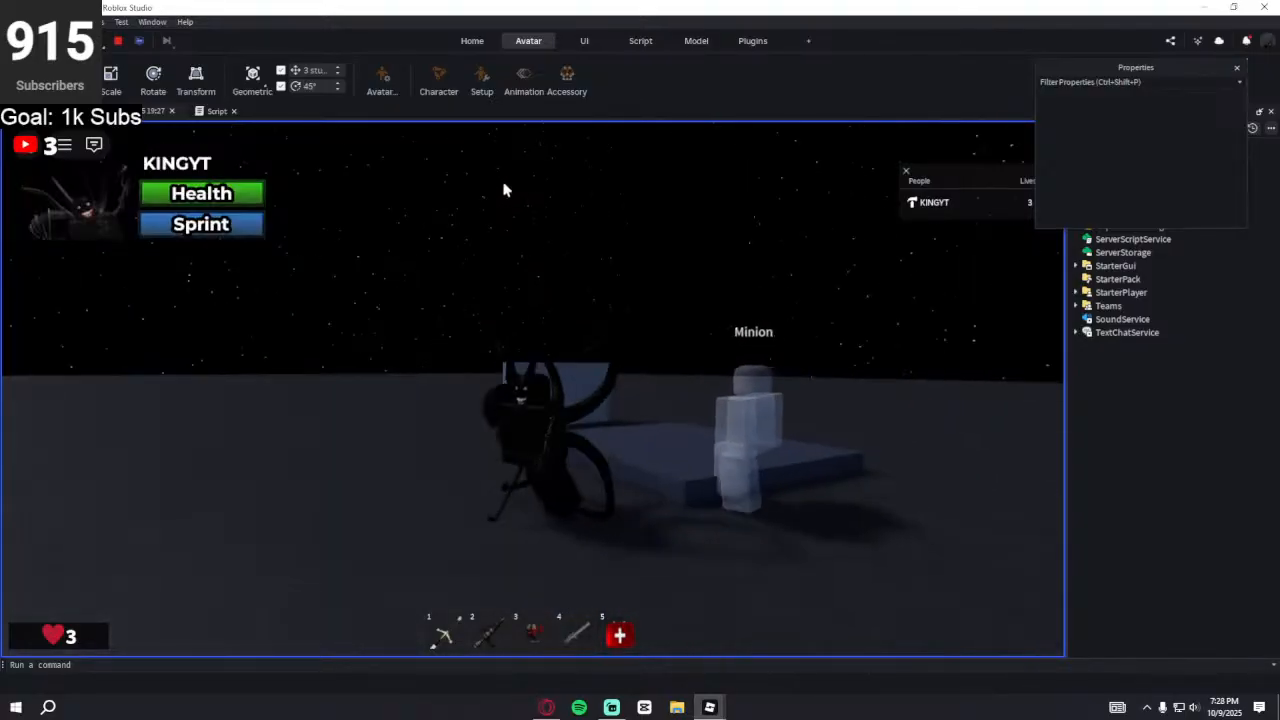
- Walk and sprint around the platform and wall to test how the Minion follows the player
right_drag(591, 299, 588, 295)
key(d)
scroll(591, 299, down, 1)
key(a)
key(shift)
key(w)
key(d)
key(w)
key(shift)
key(w)
key(a)
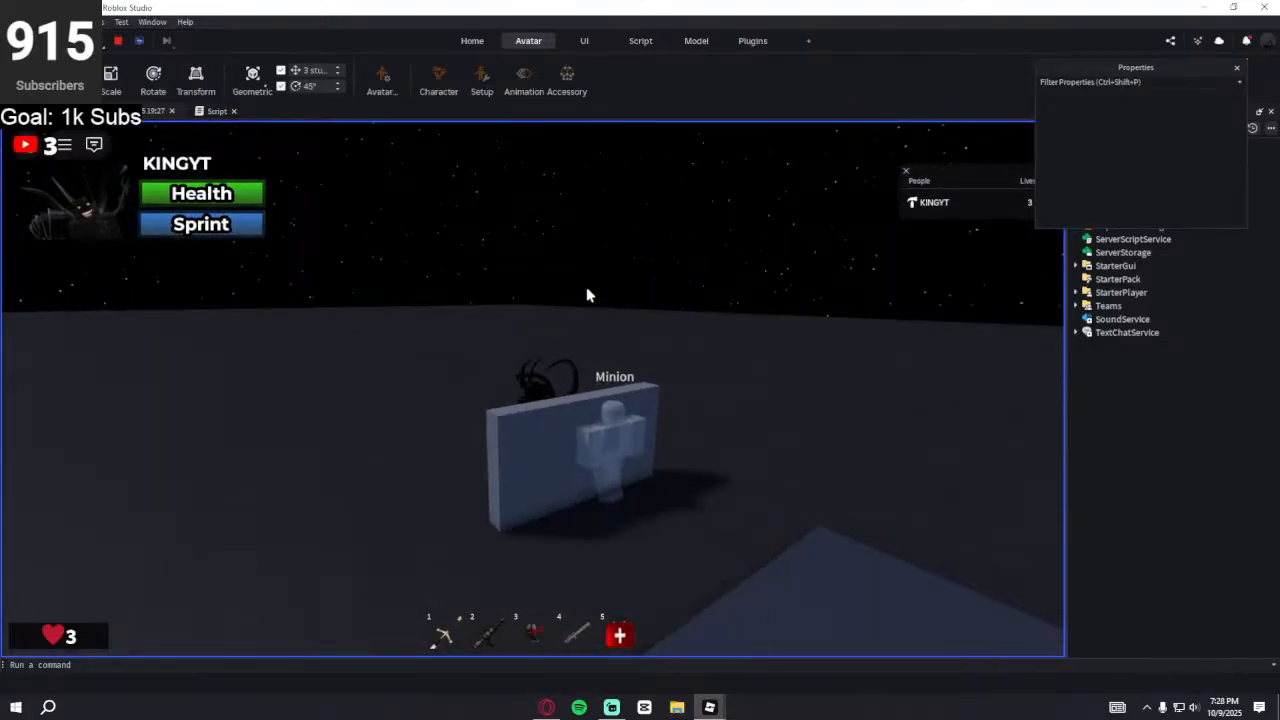
- Glance at the Minion's script, return to the playtest, equip the black hole gun, and fire it at the Minion
click(212, 111)
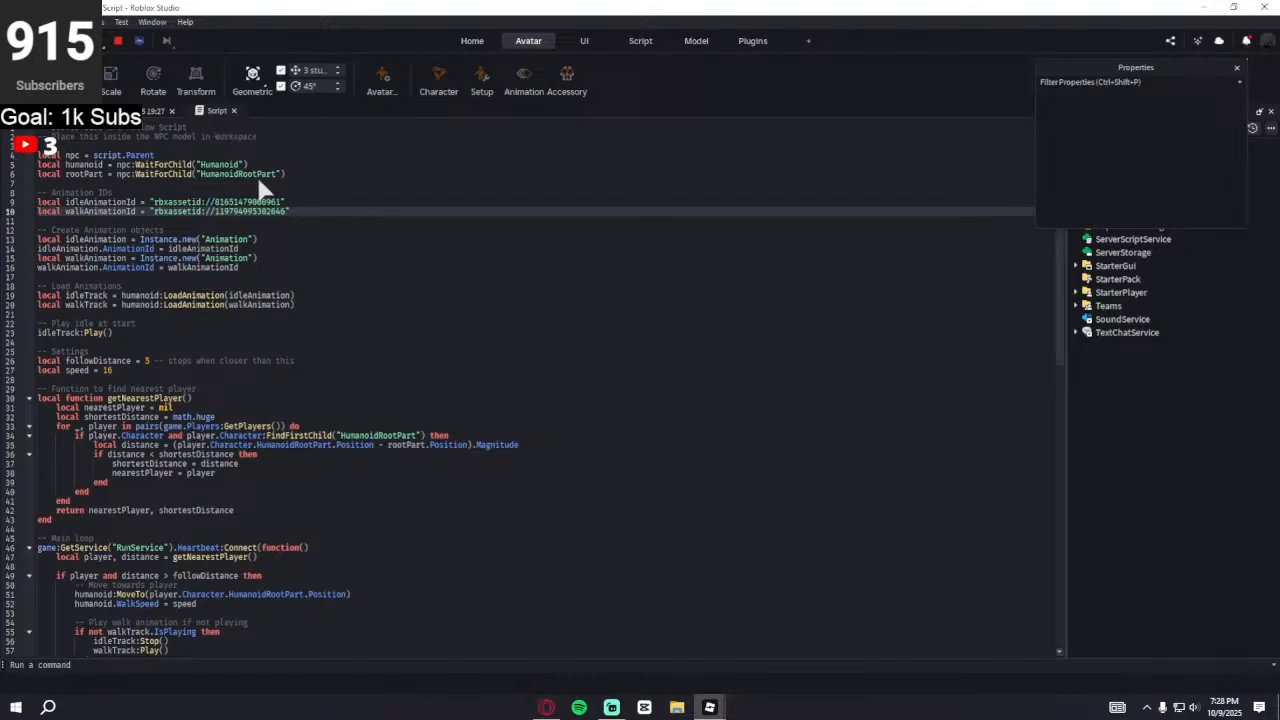
click(112, 112)
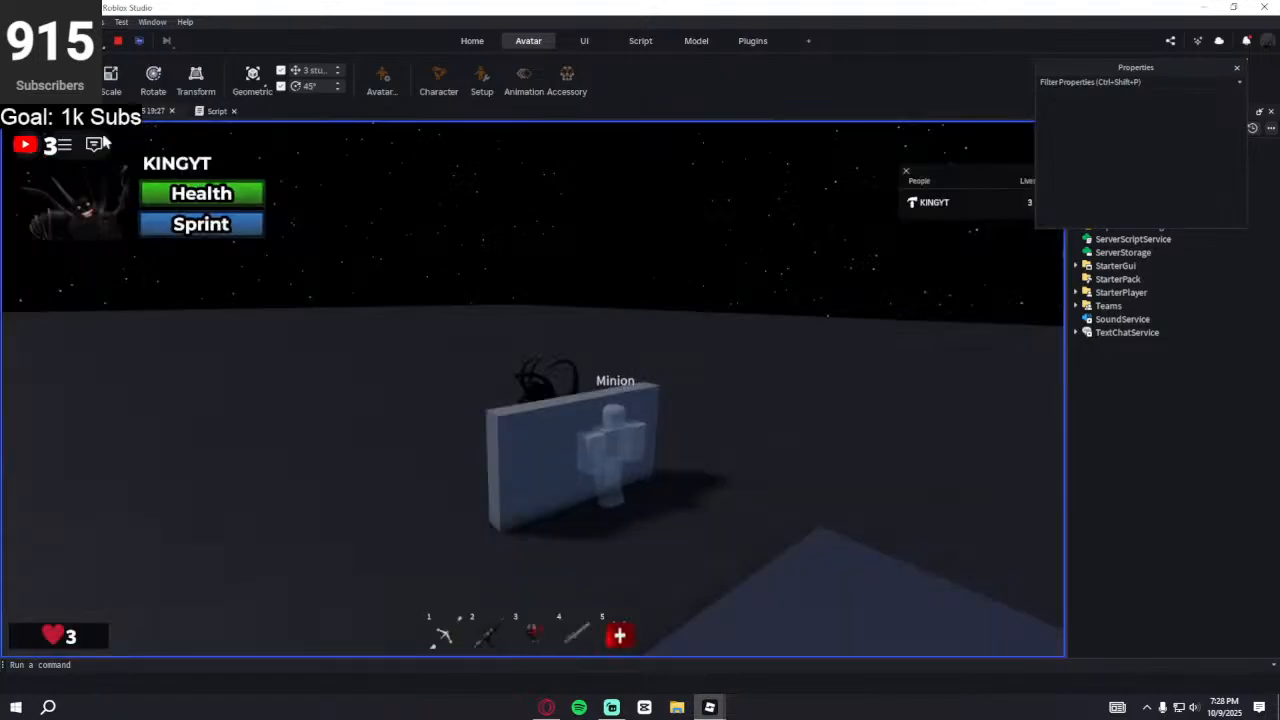
right_drag(497, 429, 497, 429)
click(486, 630)
right_drag(597, 443, 597, 443)
key(s)
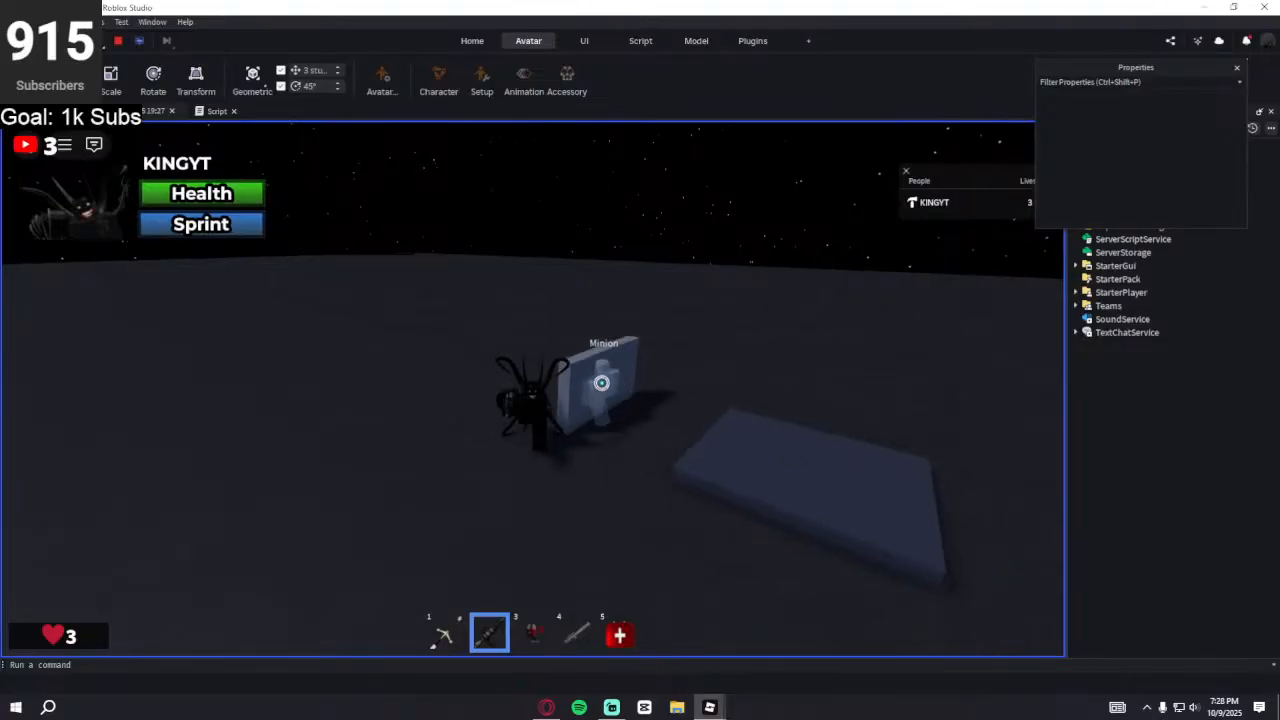
click(537, 369)
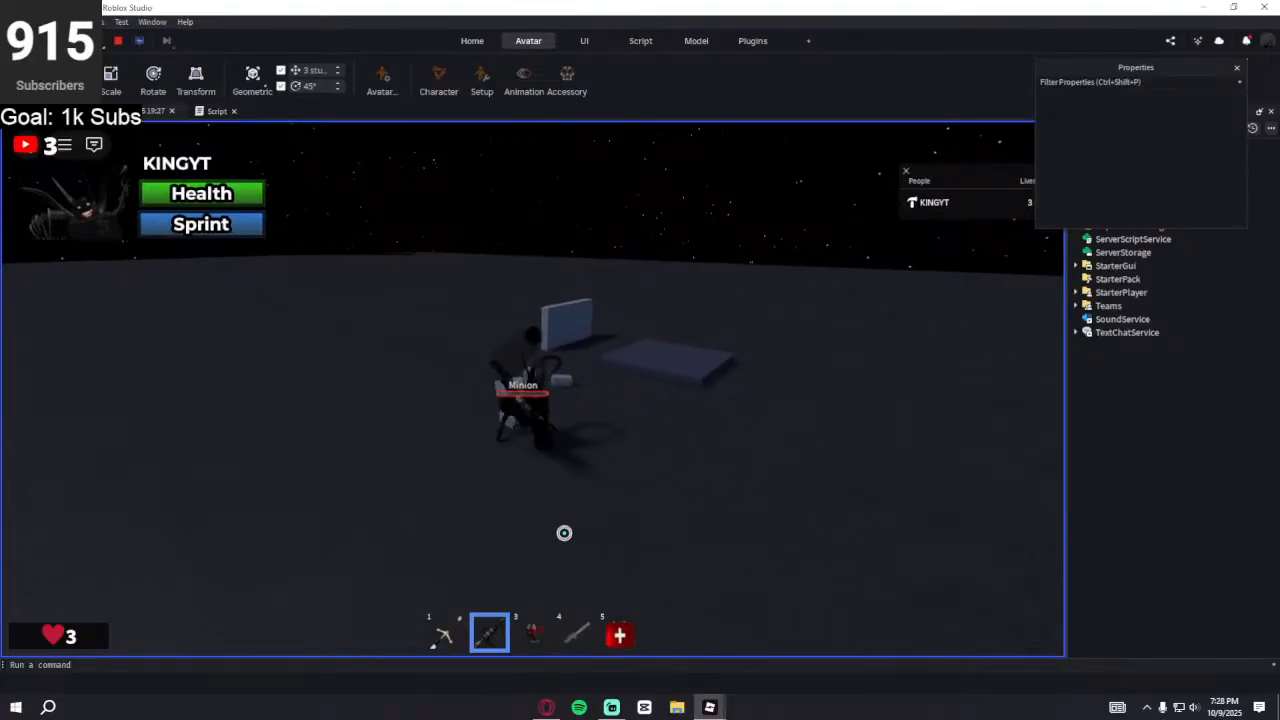
- Run around the arena while toggling the black hole gun, and stop the playtest
right_drag(563, 532, 563, 532)
key(d)
click(487, 630)
key(shift+d)
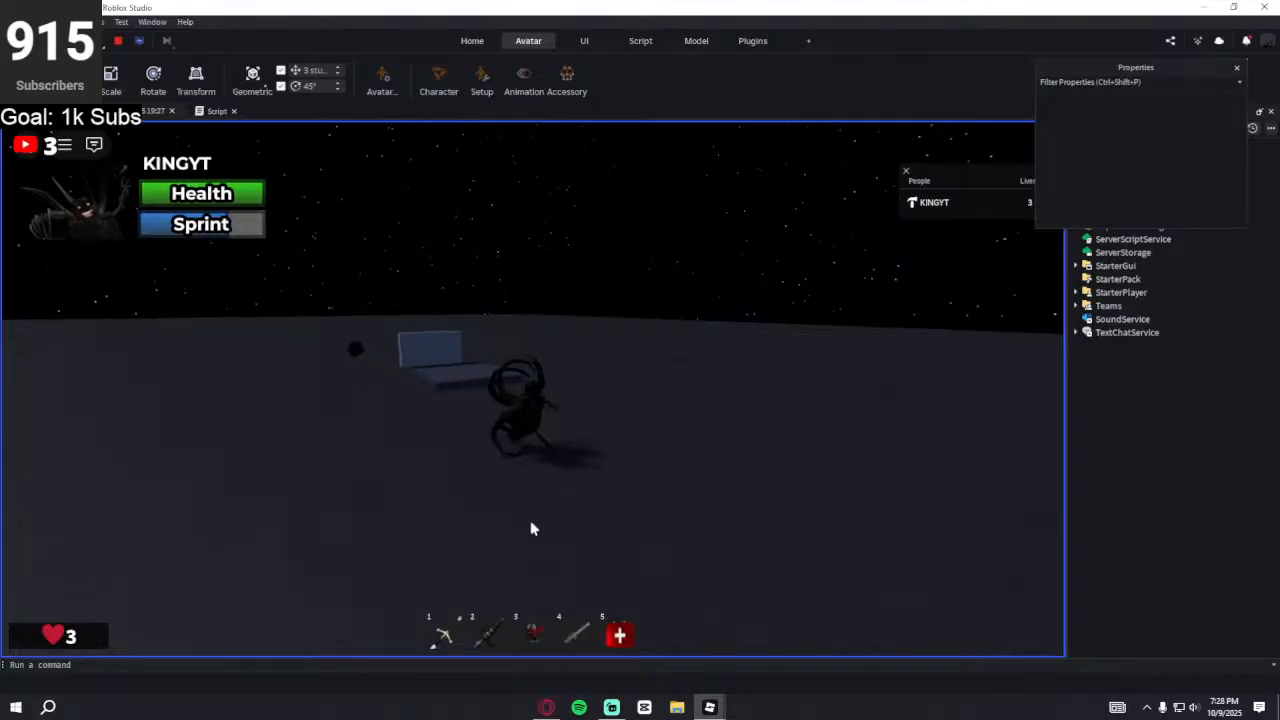
right_drag(560, 483, 556, 481)
key(a)
scroll(555, 481, up, 1)
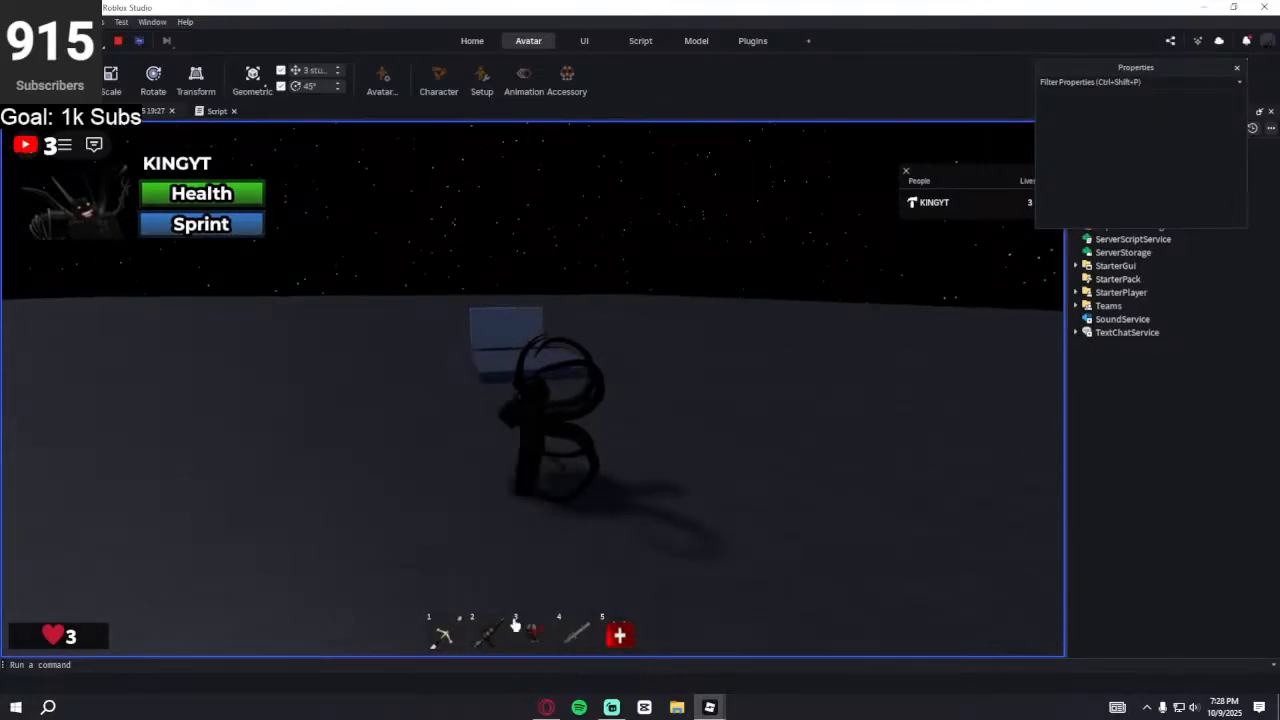
click(479, 641)
click(492, 636)
key(d)
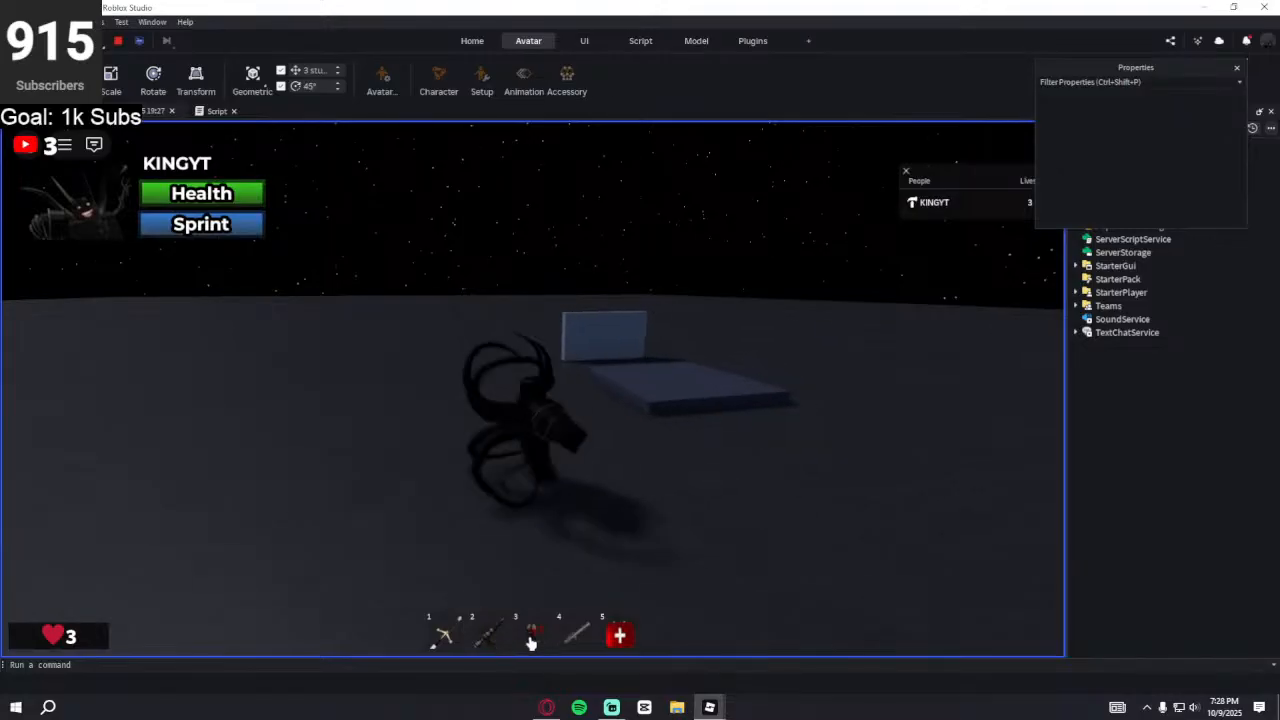
click(112, 39)
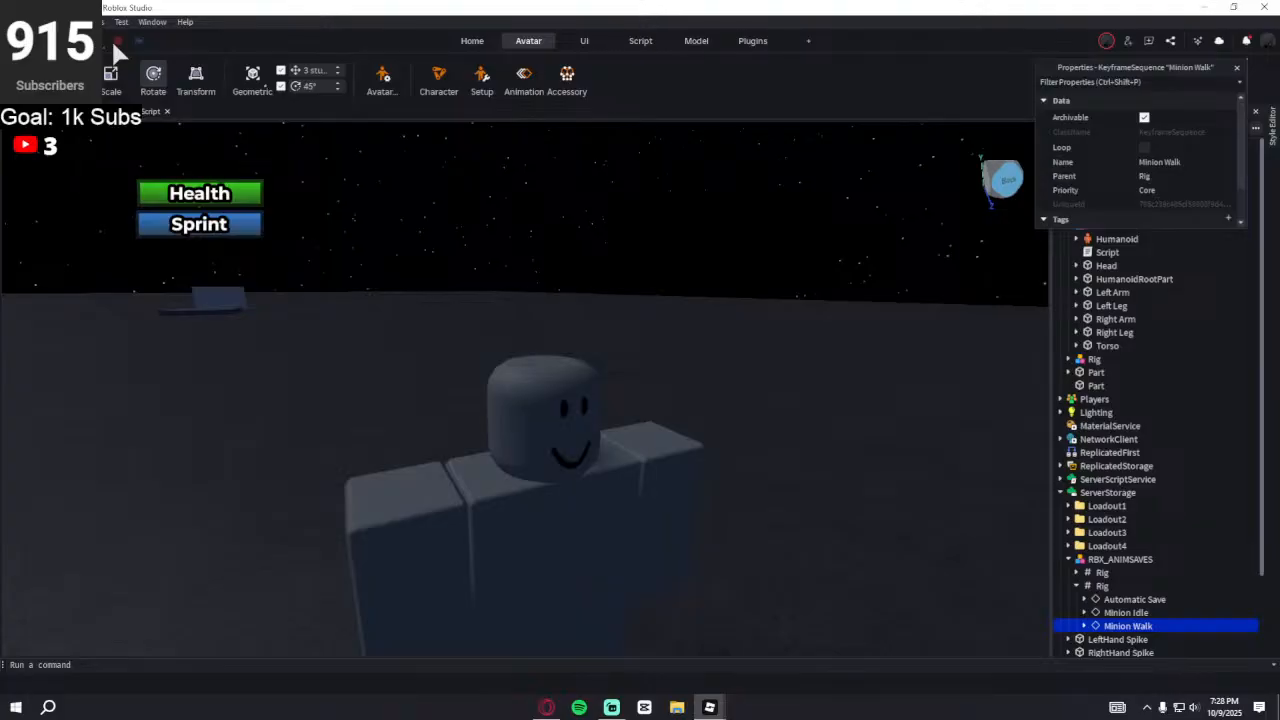
- Open the BlackHoleGun's Script from ServerStorage's Loadout3 folder and look through its settings and functions
click(1076, 585)
click(1068, 559)
drag(1100, 72, 858, 72)
click(1068, 533)
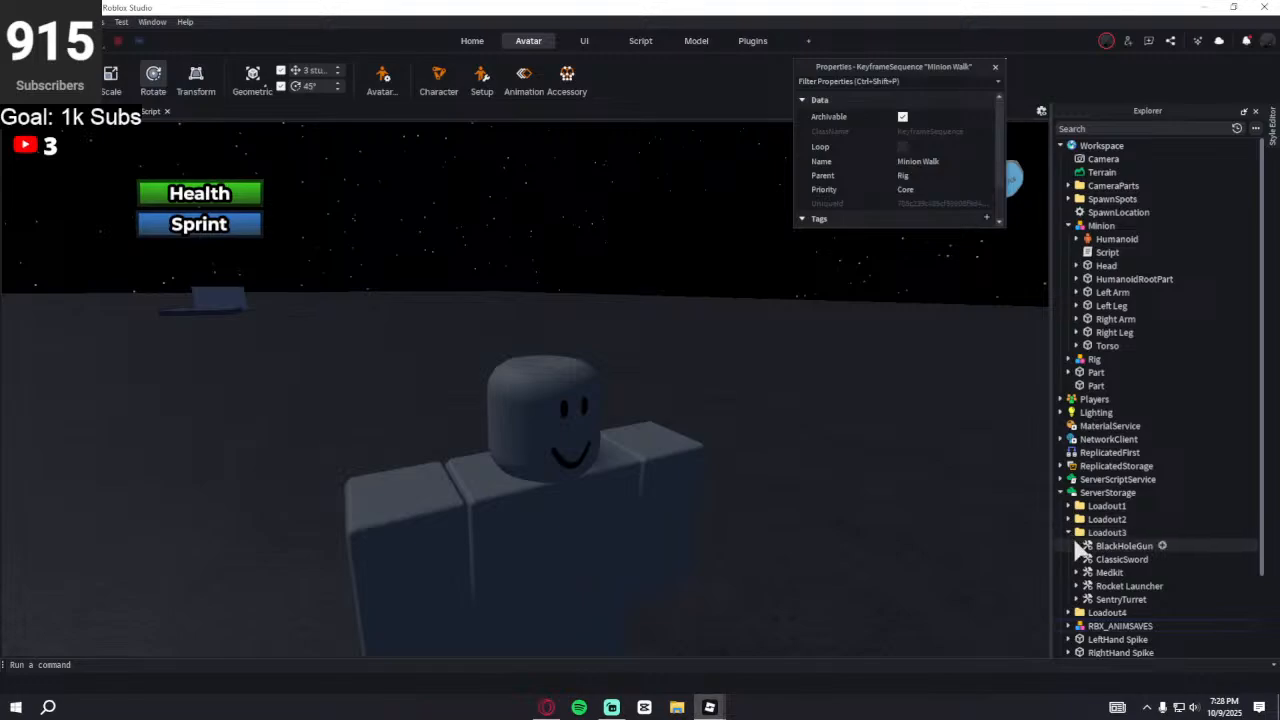
click(1077, 546)
click(1080, 561)
double_click(1083, 562)
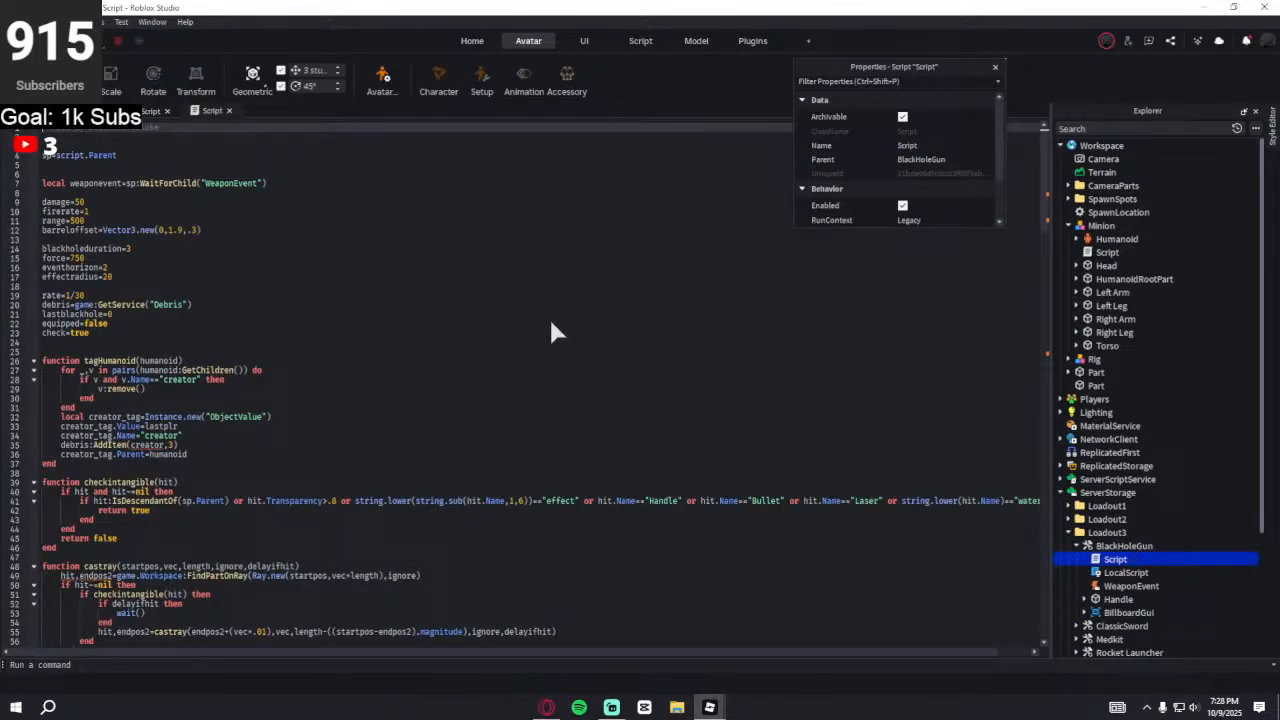
scroll(549, 316, down, 9)
scroll(295, 287, up, 8)
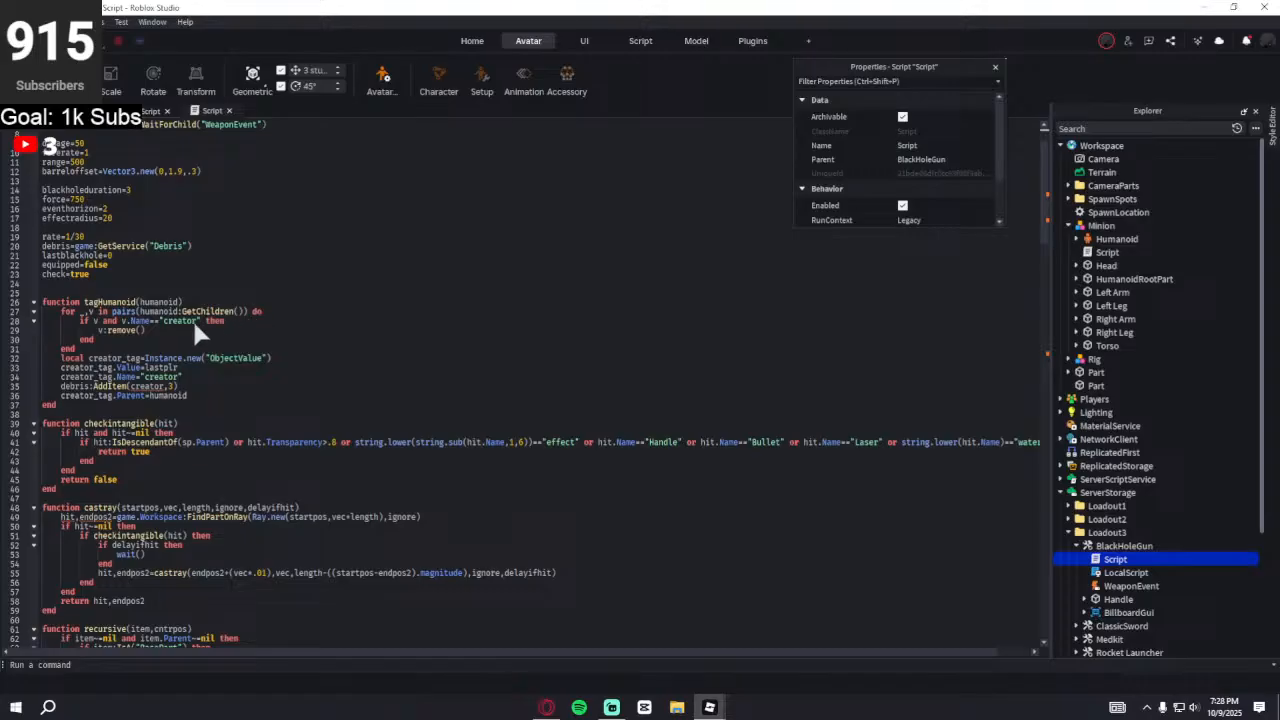
- Read the BlackHoleGun's Script to its end, and open the gun's LocalScript to check its code
scroll(206, 290, down, 20)
scroll(300, 330, down, 20)
click(1073, 577)
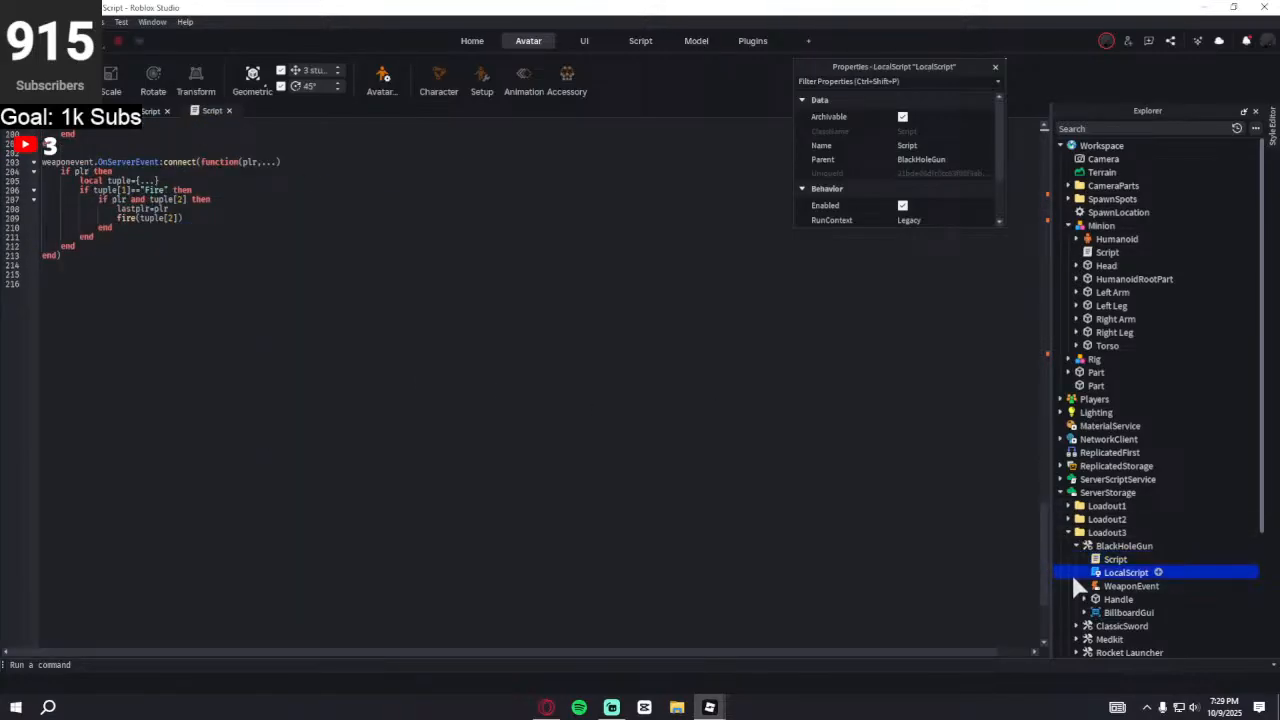
double_click(1070, 567)
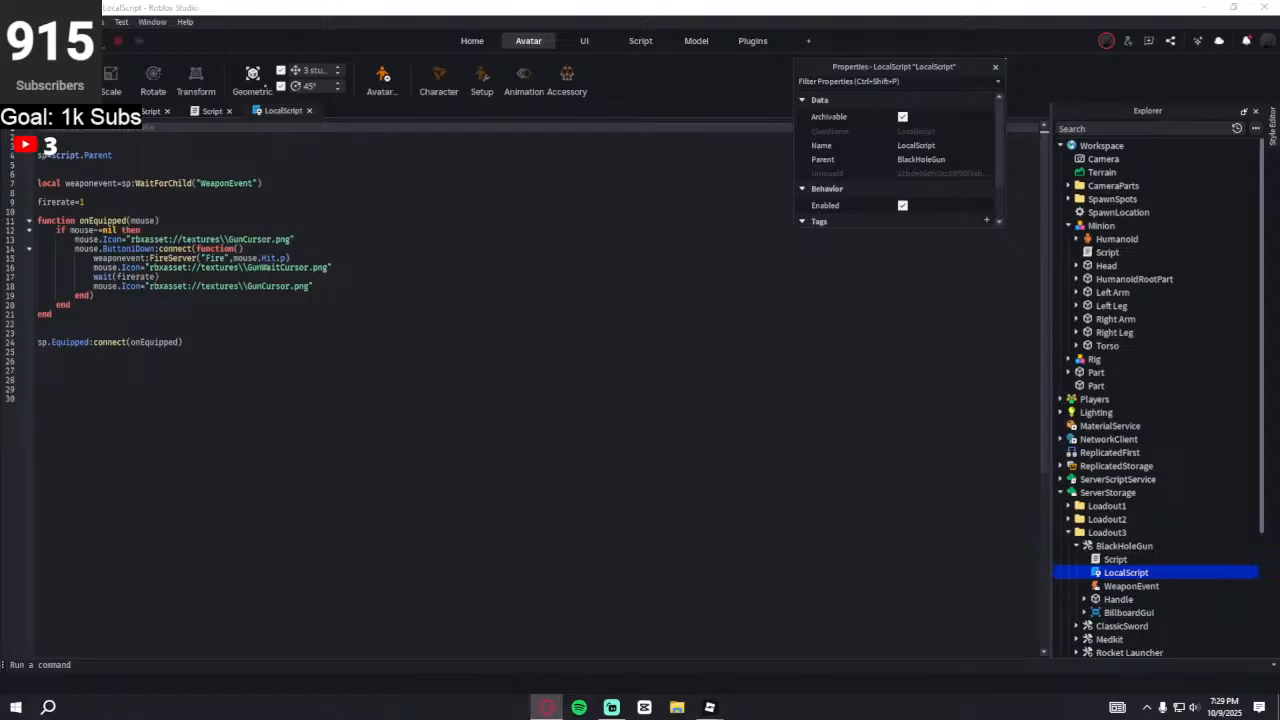
click(430, 323)
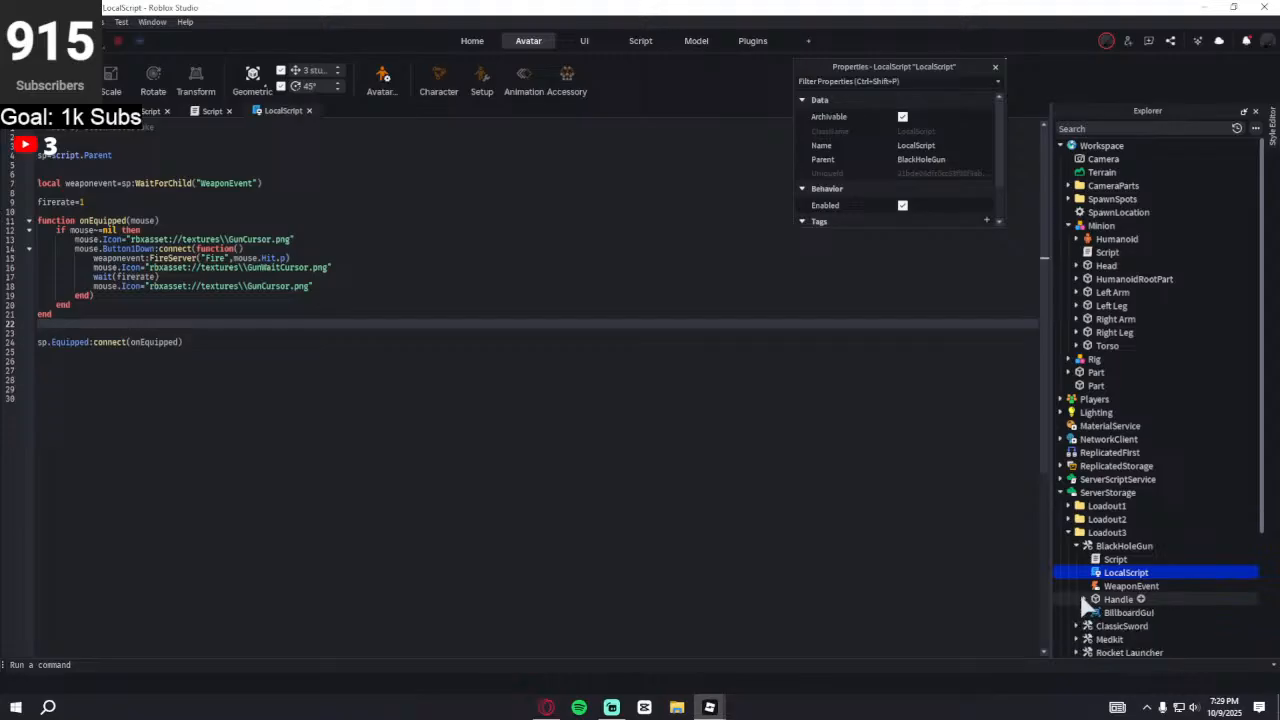
- Inspect the contents of the BlackHoleGun's Handle, and reopen the gun's Script to select its entire code
click(1086, 598)
scroll(1084, 588, down, 2)
click(1083, 520)
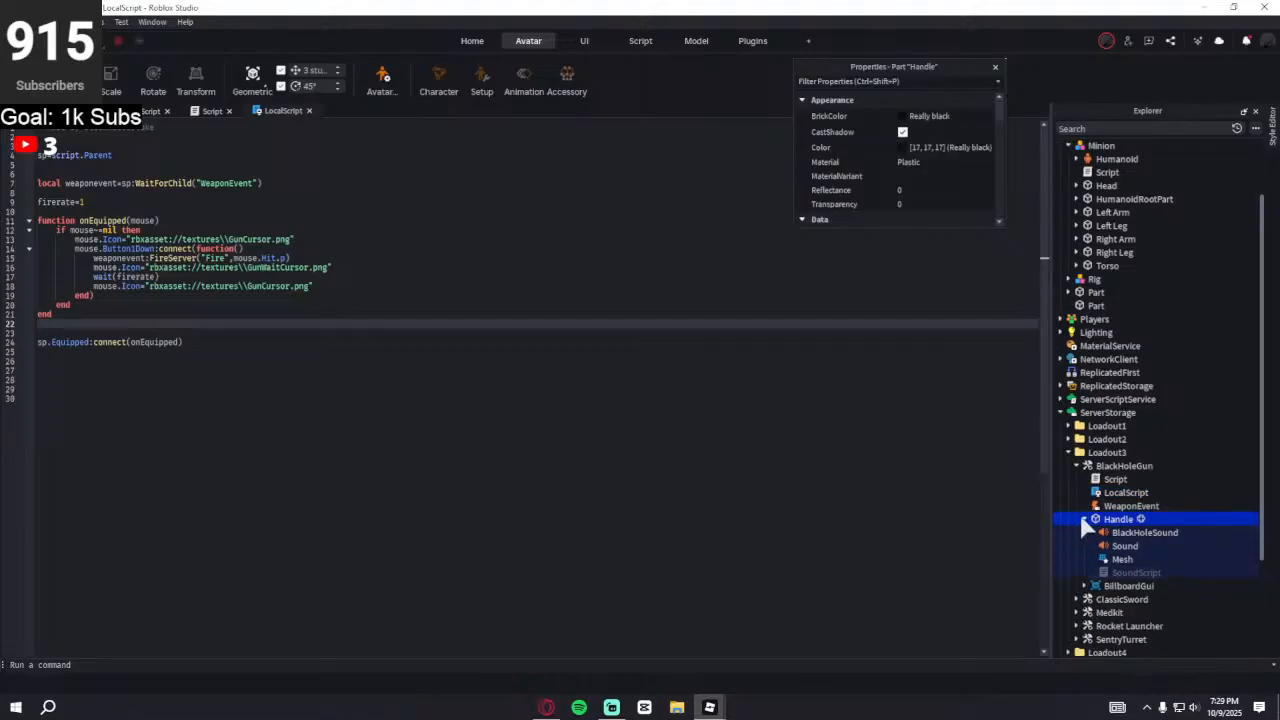
click(1084, 519)
double_click(1084, 480)
scroll(234, 384, down, 15)
scroll(177, 305, up, 20)
drag(131, 592, 130, 132)
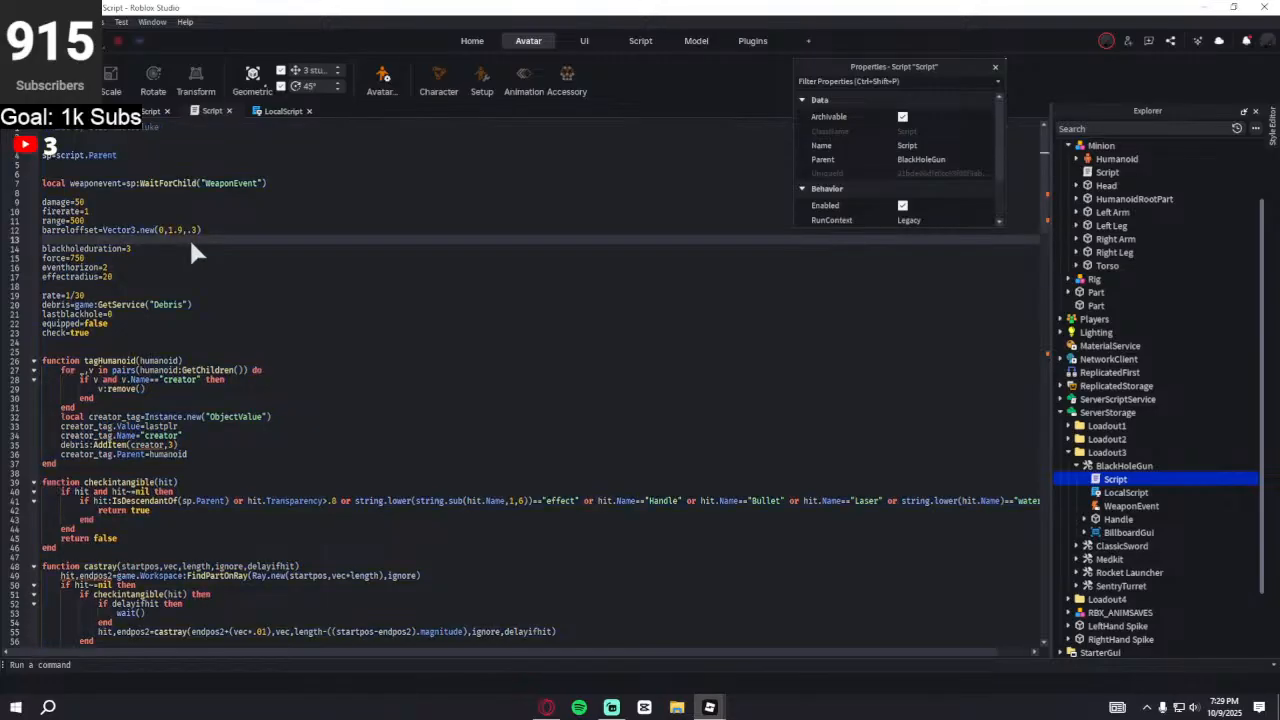
- Replace the whole code of the BlackHoleGun's Script with the copied version
scroll(190, 240, down, 4)
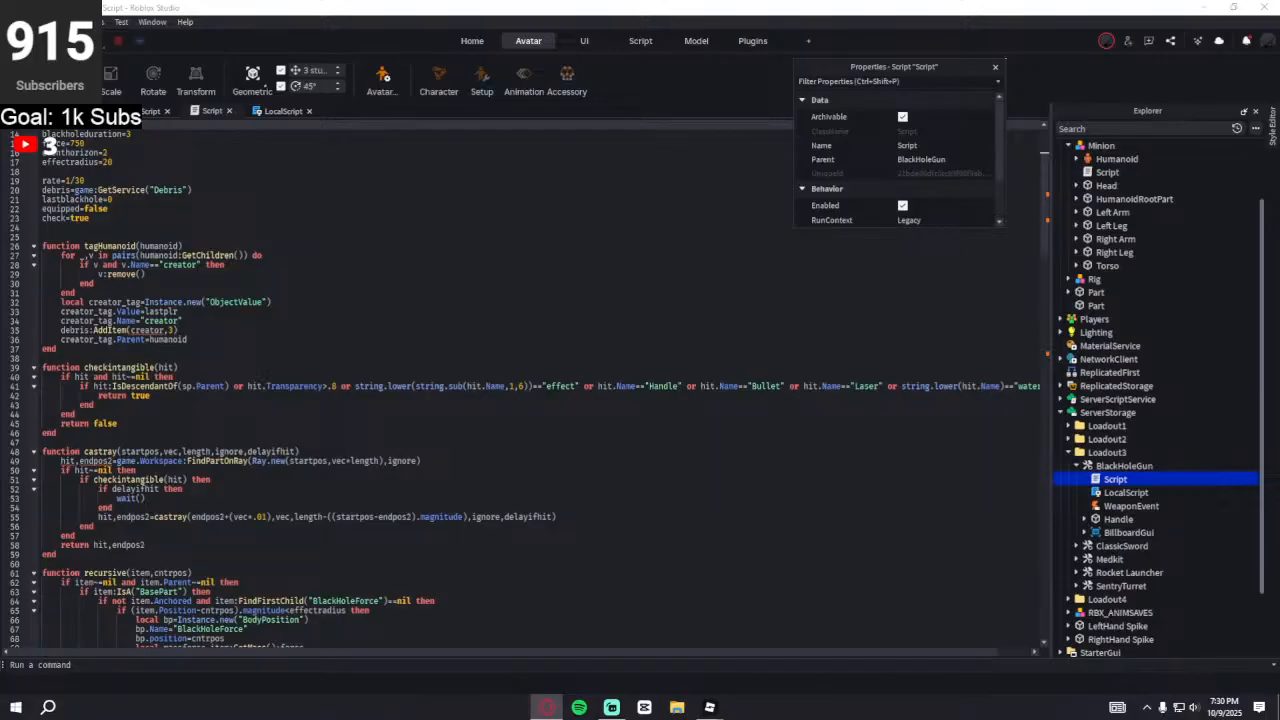
scroll(266, 425, down, 20)
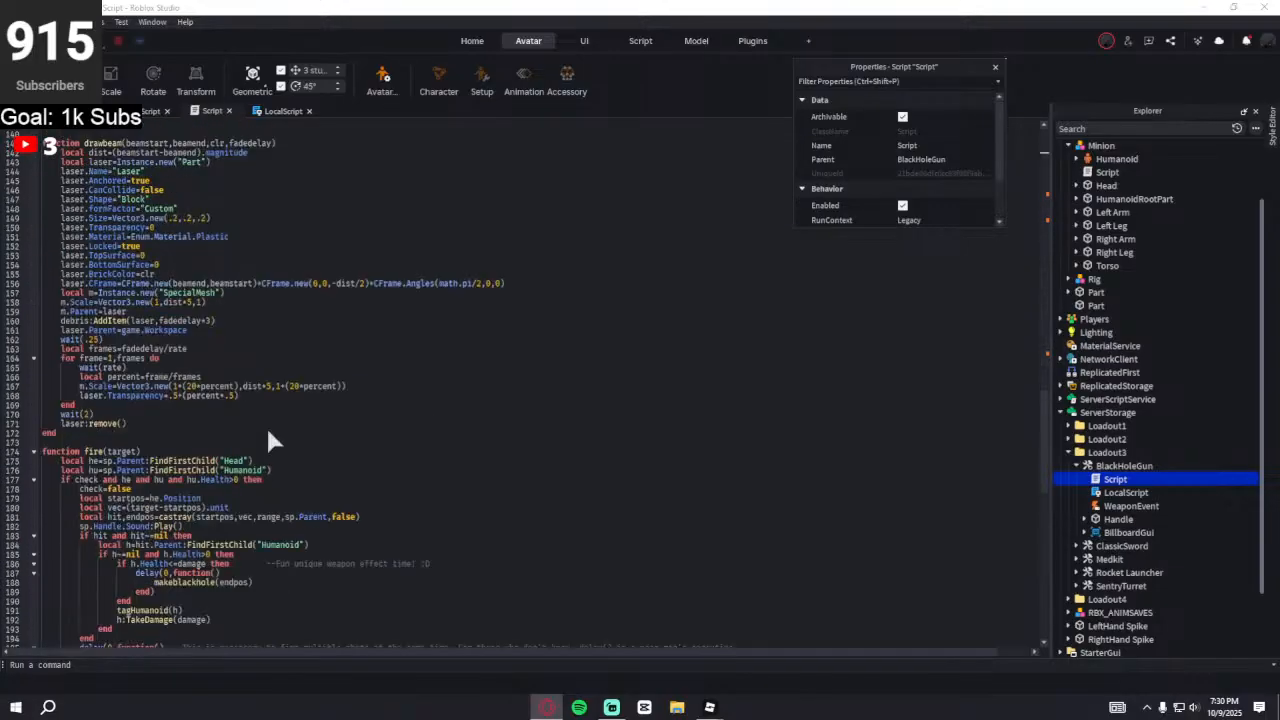
scroll(250, 410, down, 4)
click(186, 338)
drag(186, 338, 105, 188)
key(ctrl+v)
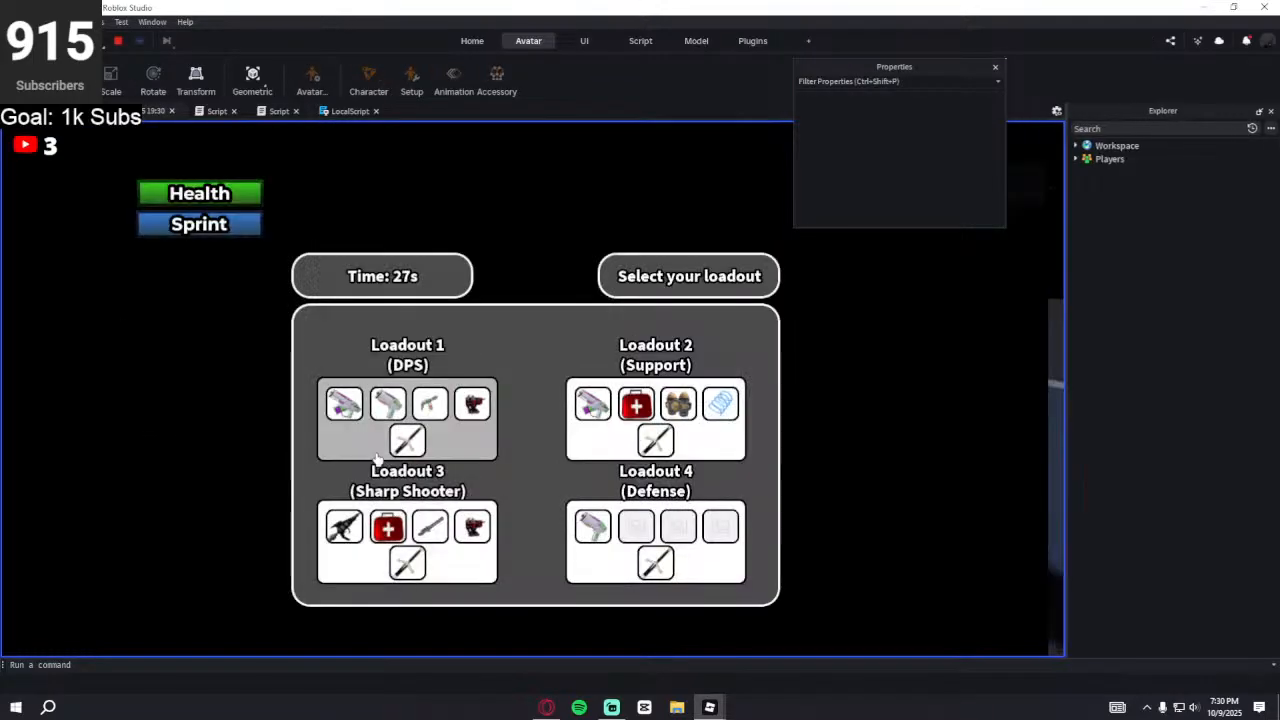
- Choose Loadout 3 in the playtest, equip the black hole gun and fire it at the Minion
click(397, 524)
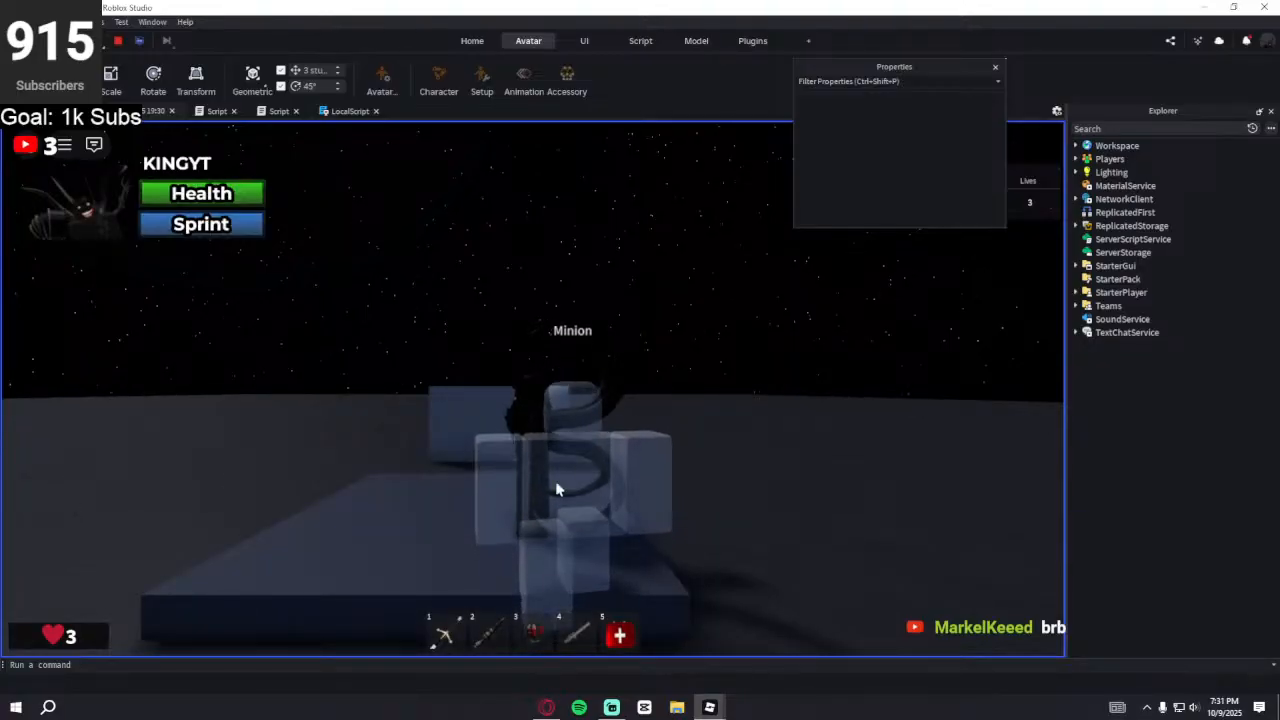
key(2)
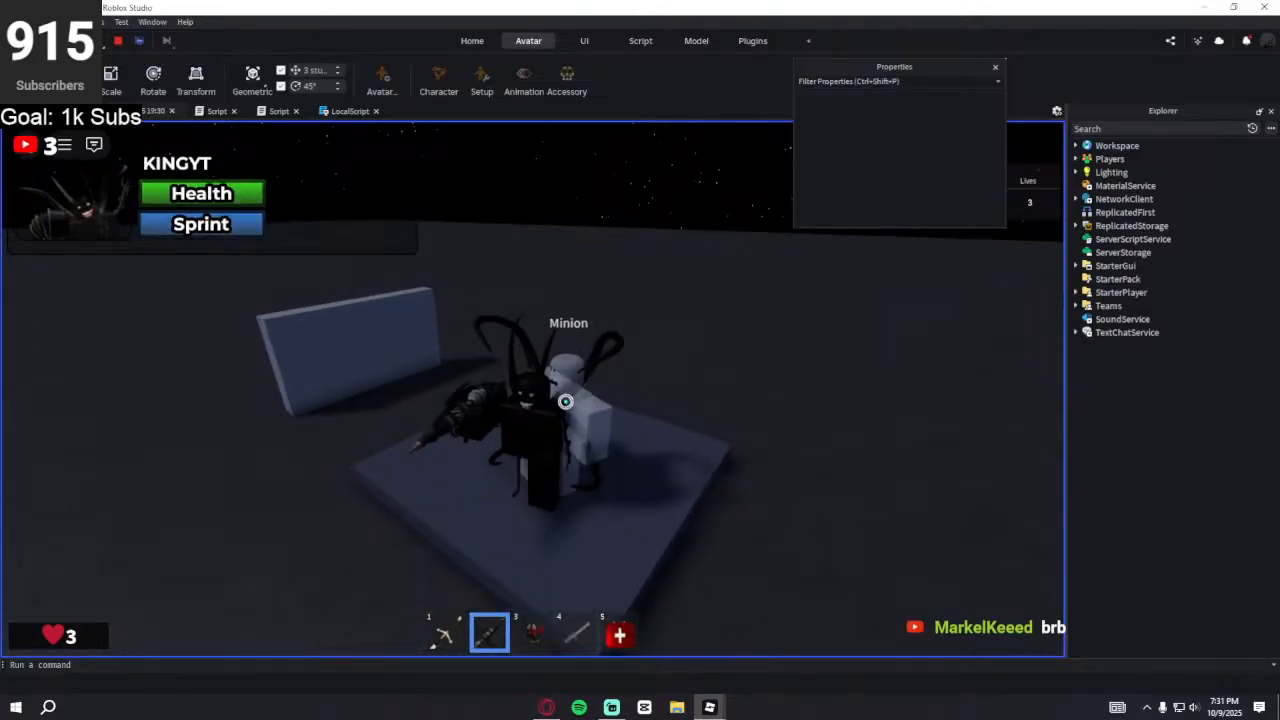
click(568, 403)
key(s)
key(d)
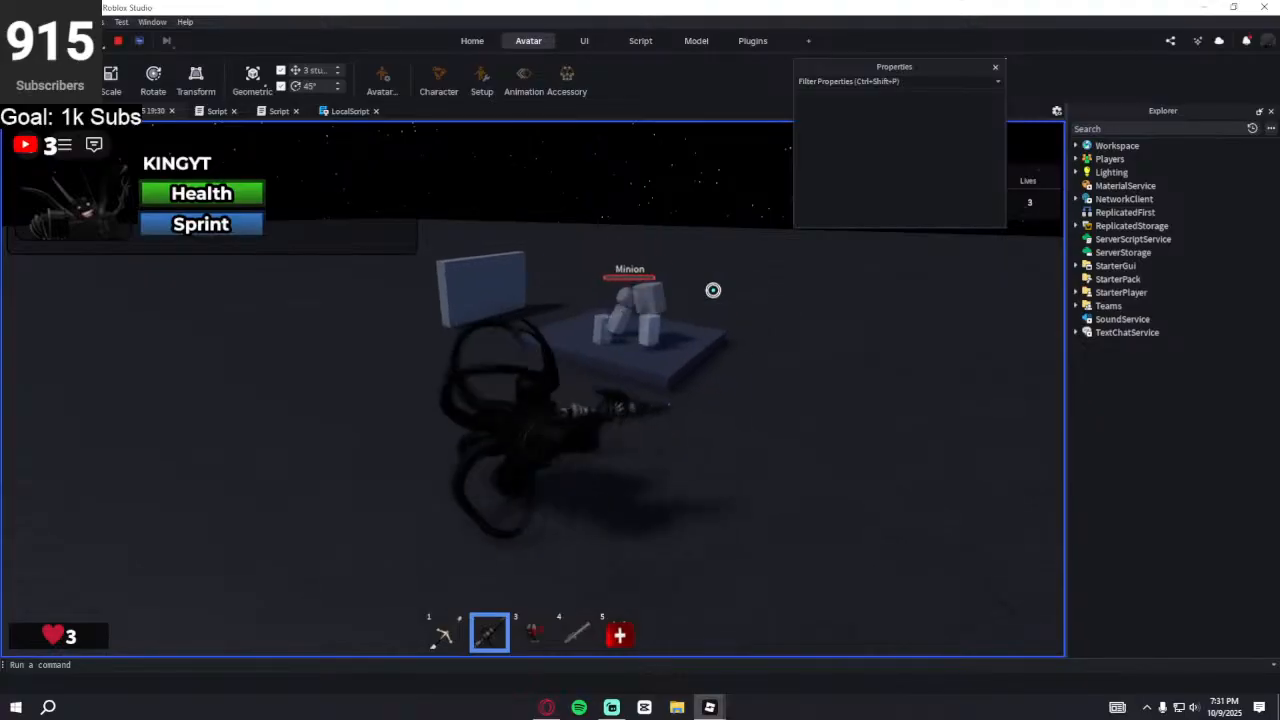
- Walk around the defeated Minion's scattered parts to inspect the gun's effect, and stop the playtest
key(w)
right_drag(650, 315, 654, 375)
key(w)
key(a)
key(s)
key(s)
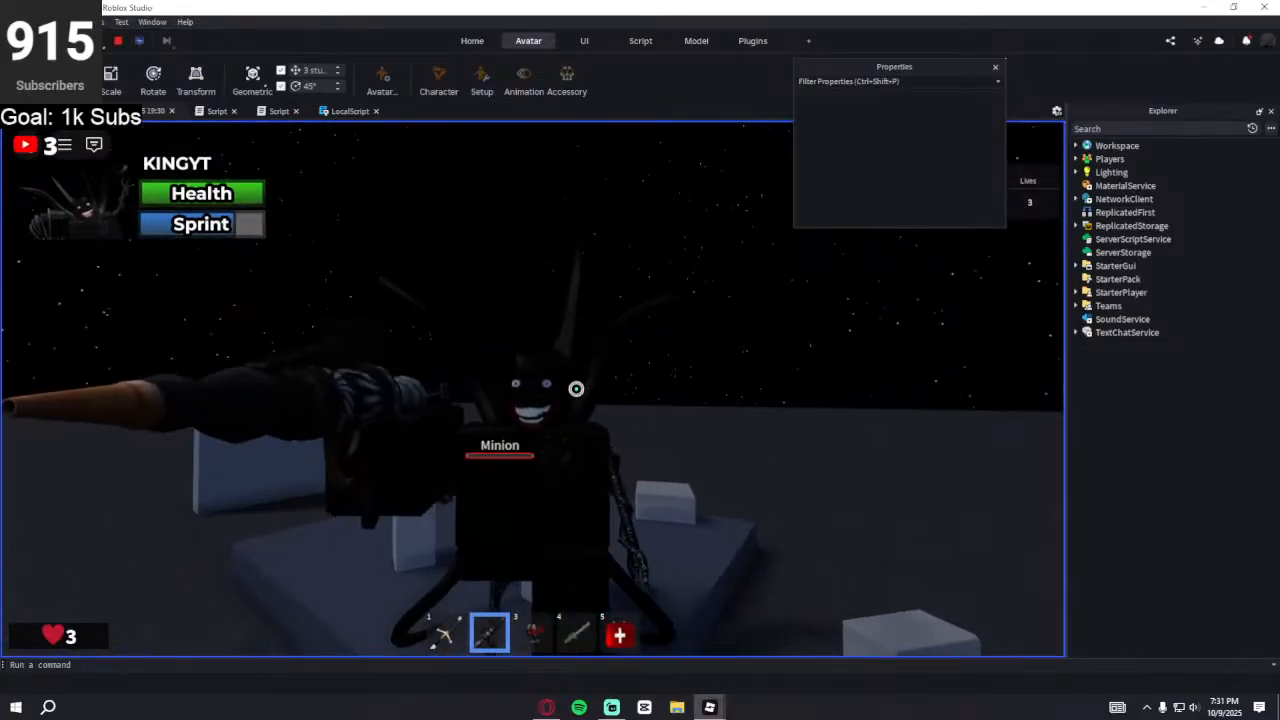
key(d)
right_drag(547, 421, 549, 423)
key(w)
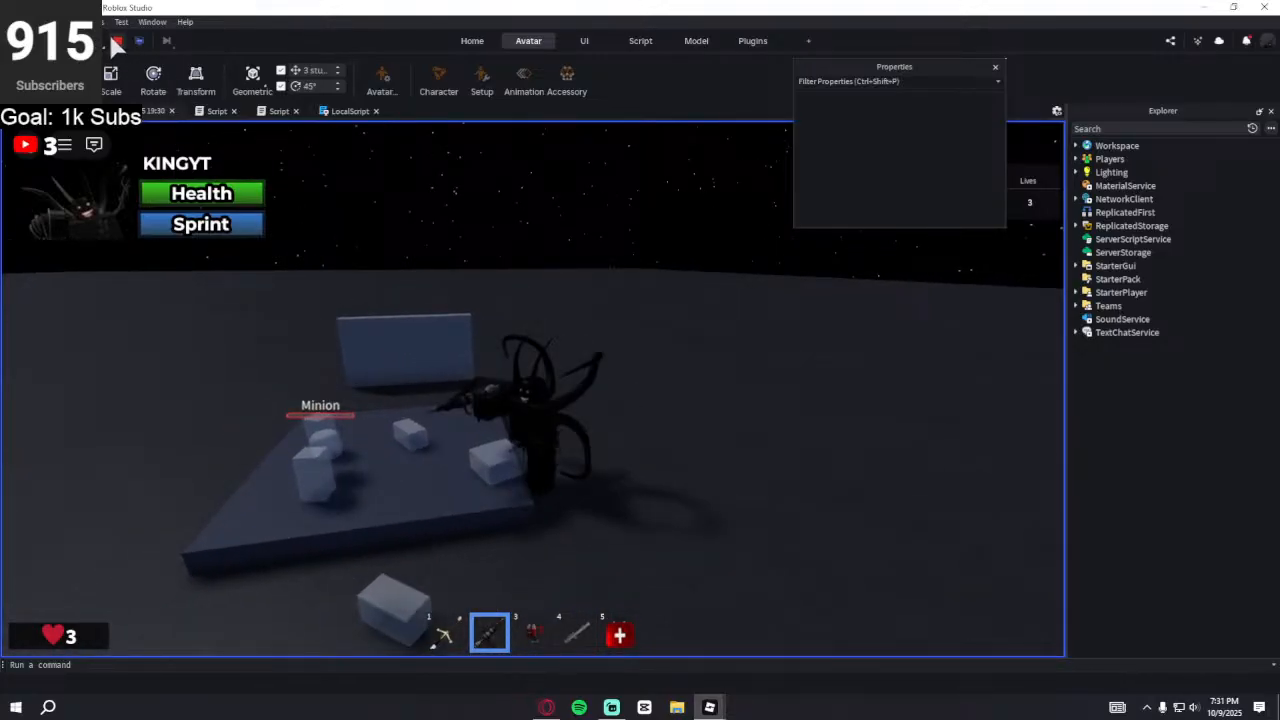
click(118, 40)
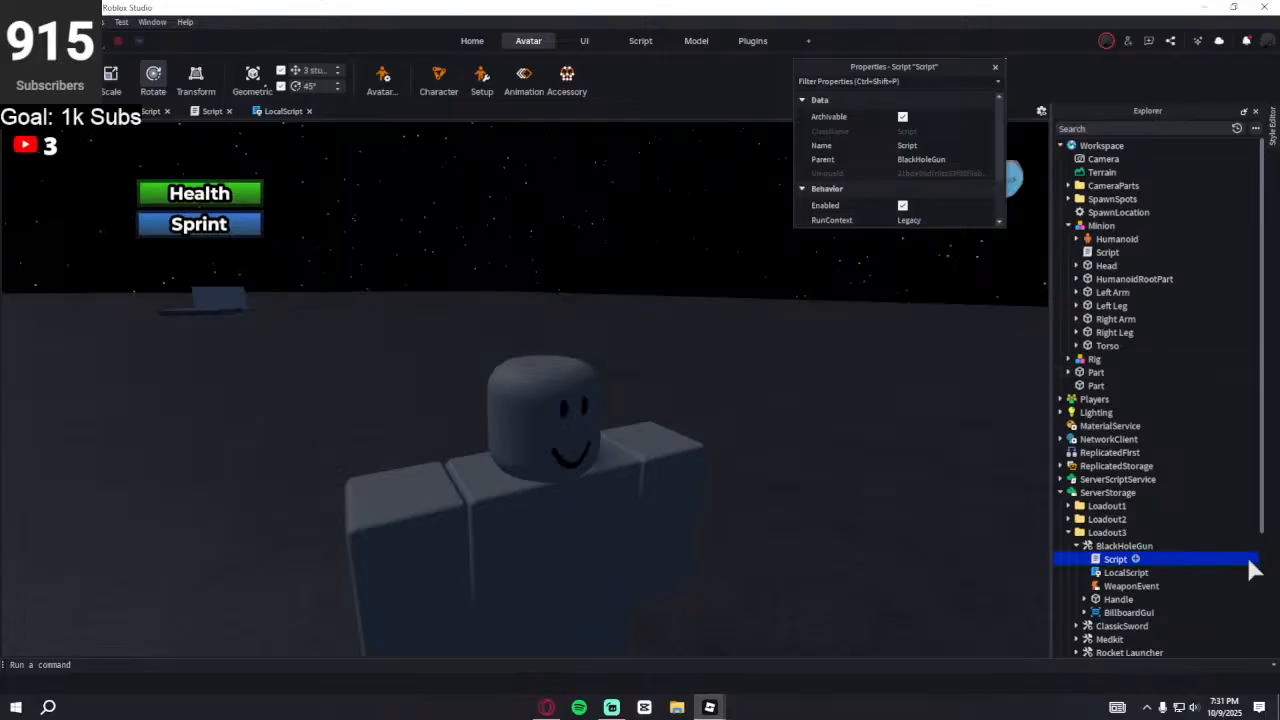
- Collapse the BlackHoleGun, Loadout3 and ServerStorage branches in the Explorer, and select the Minion model in the viewport
click(1076, 545)
click(1067, 532)
click(1060, 492)
scroll(723, 437, down, 6)
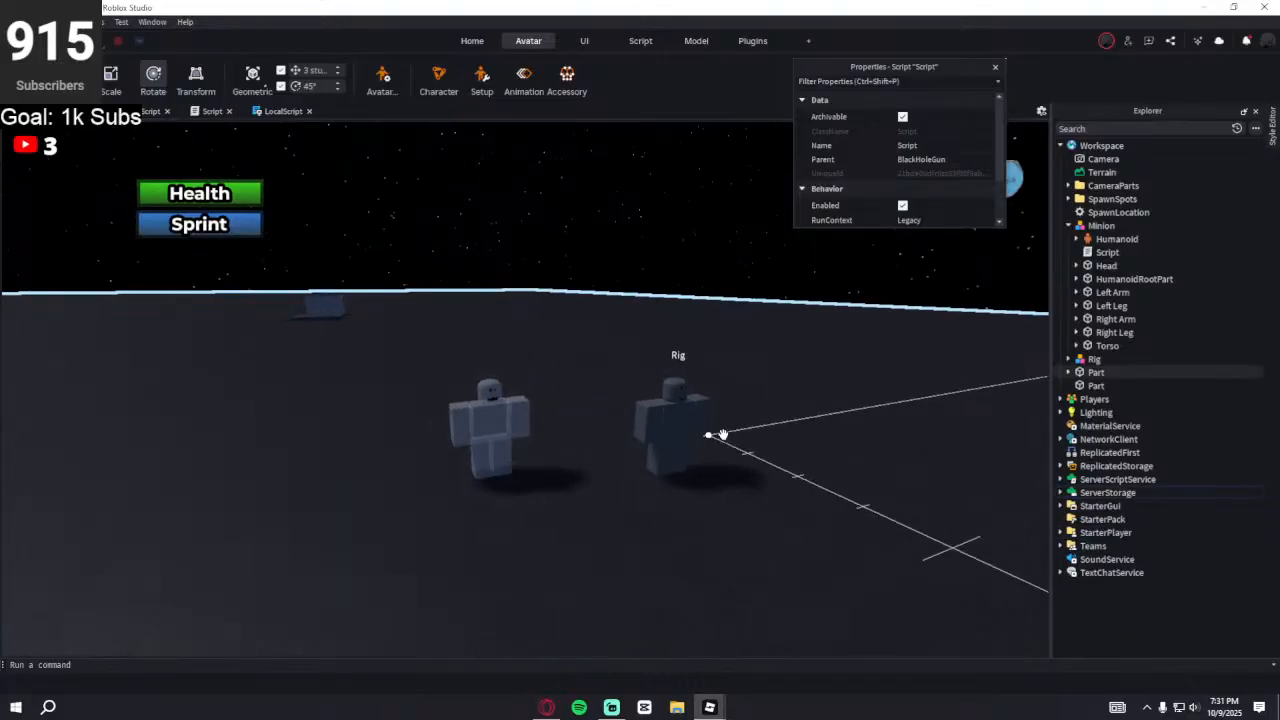
right_drag(717, 436, 705, 448)
scroll(717, 448, up, 3)
click(603, 410)
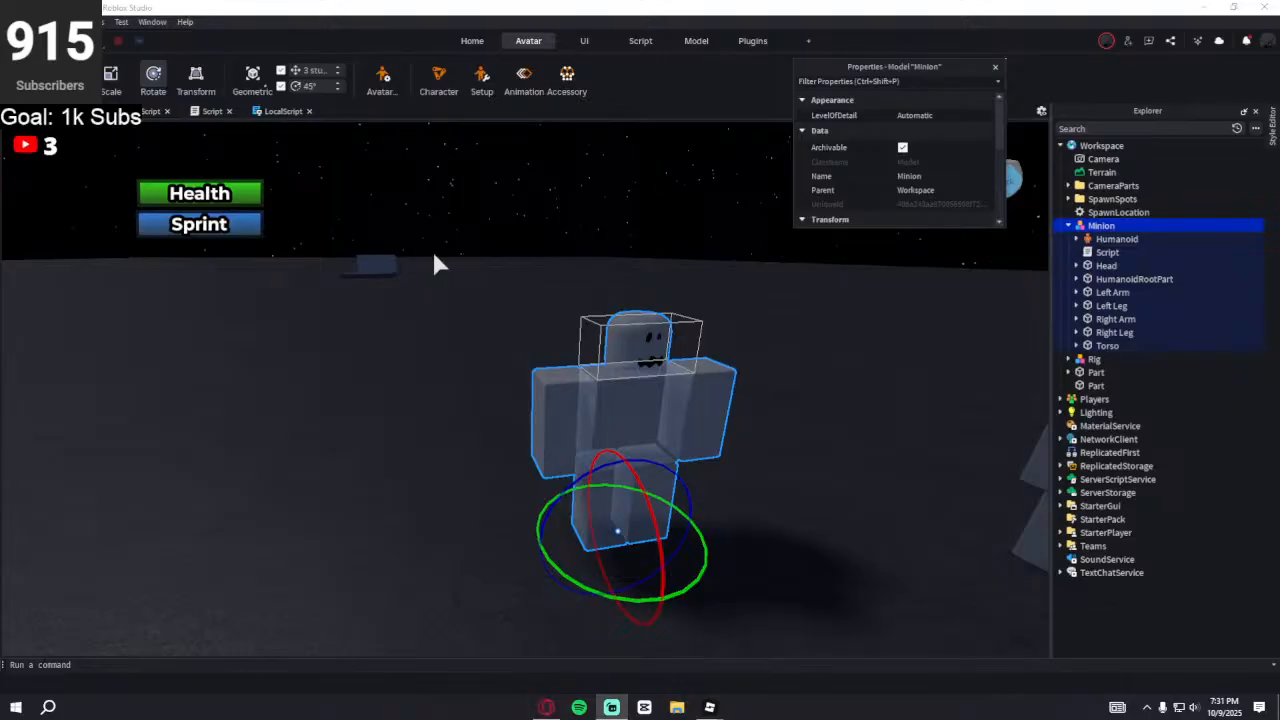
right_drag(455, 306, 460, 314)
key(d)
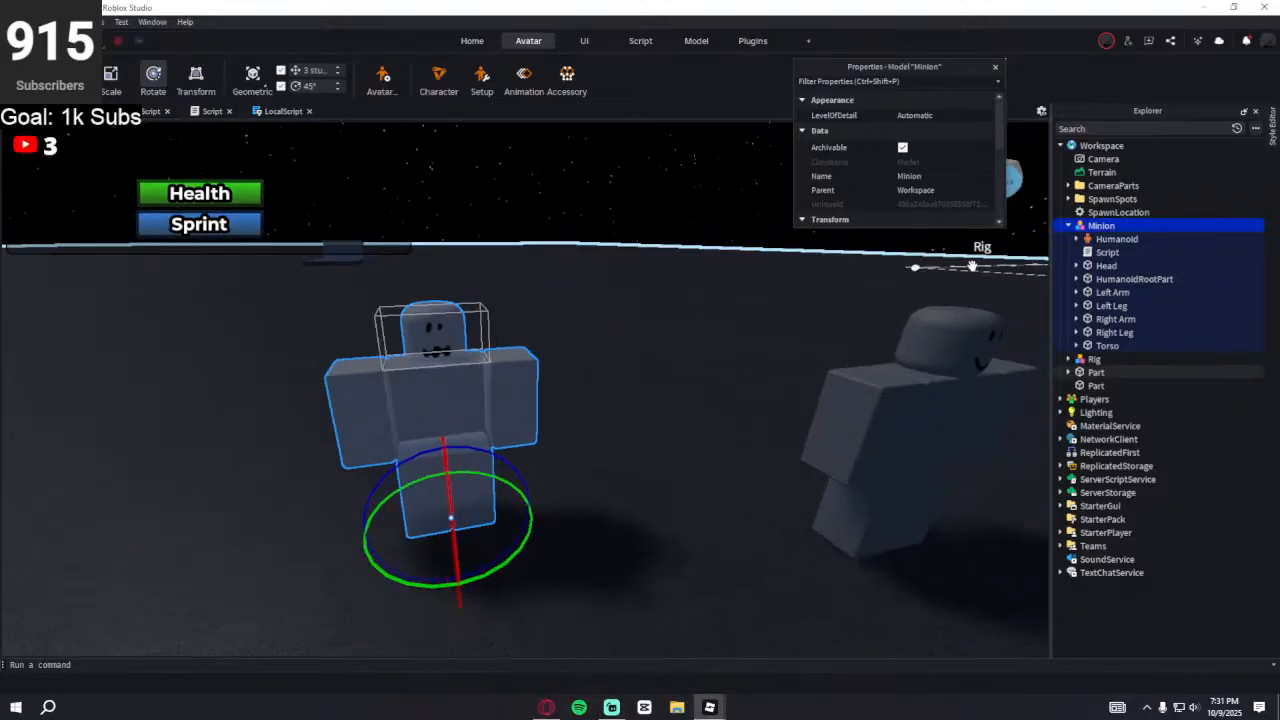
- Open the Minion's Script and close the two BlackHoleGun scripts
double_click(1147, 250)
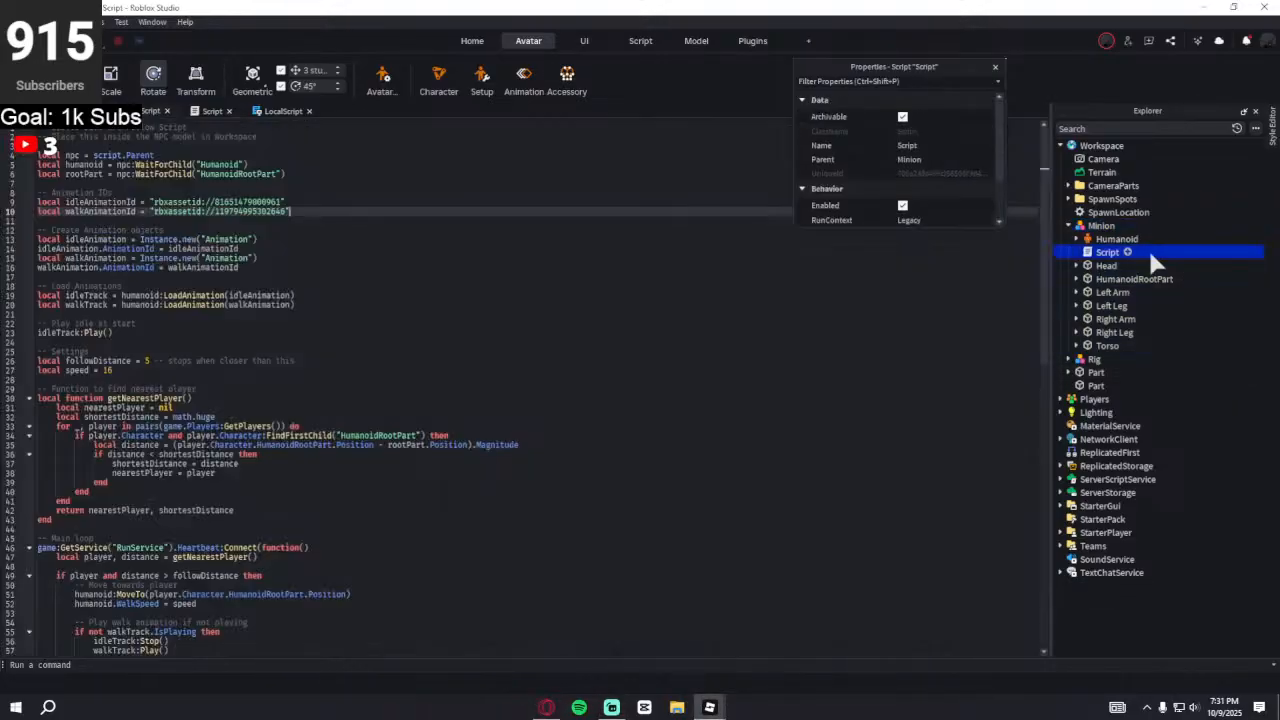
click(229, 111)
click(241, 109)
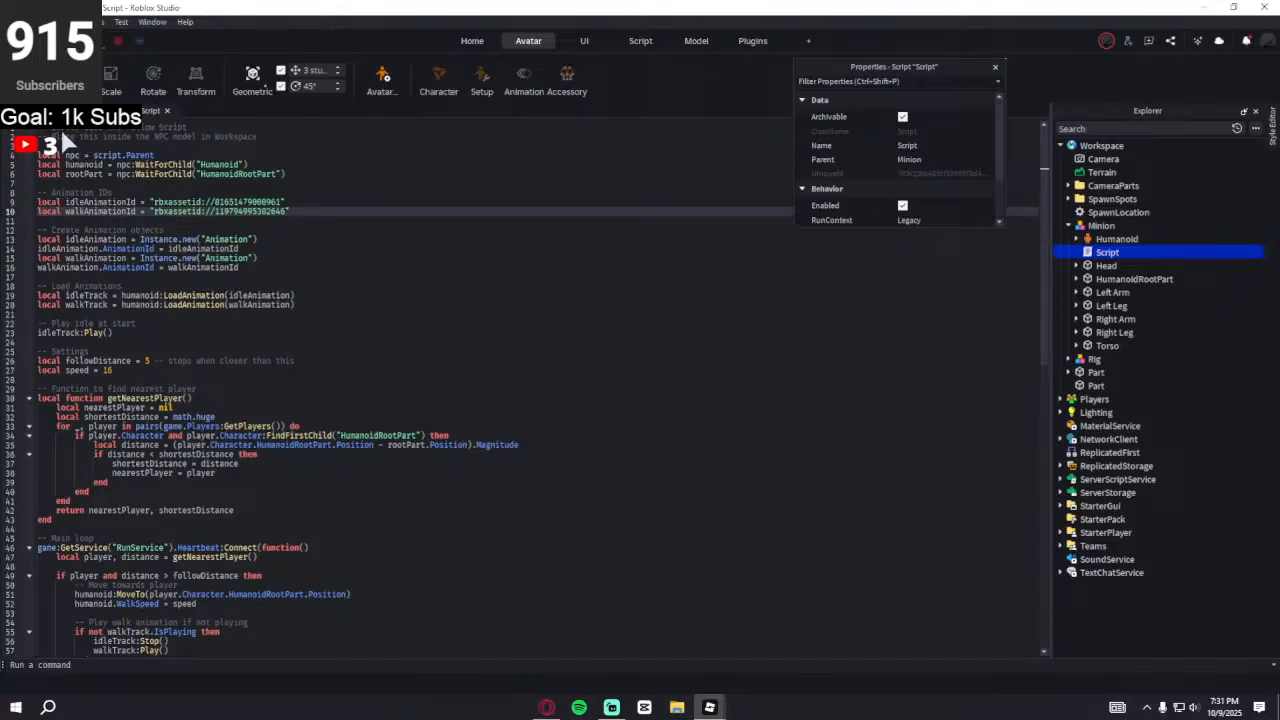
- Copy the Minion script's code and paste it back over the selection
drag(38, 129, 344, 264)
key(ctrl+c)
scroll(235, 232, down, 20)
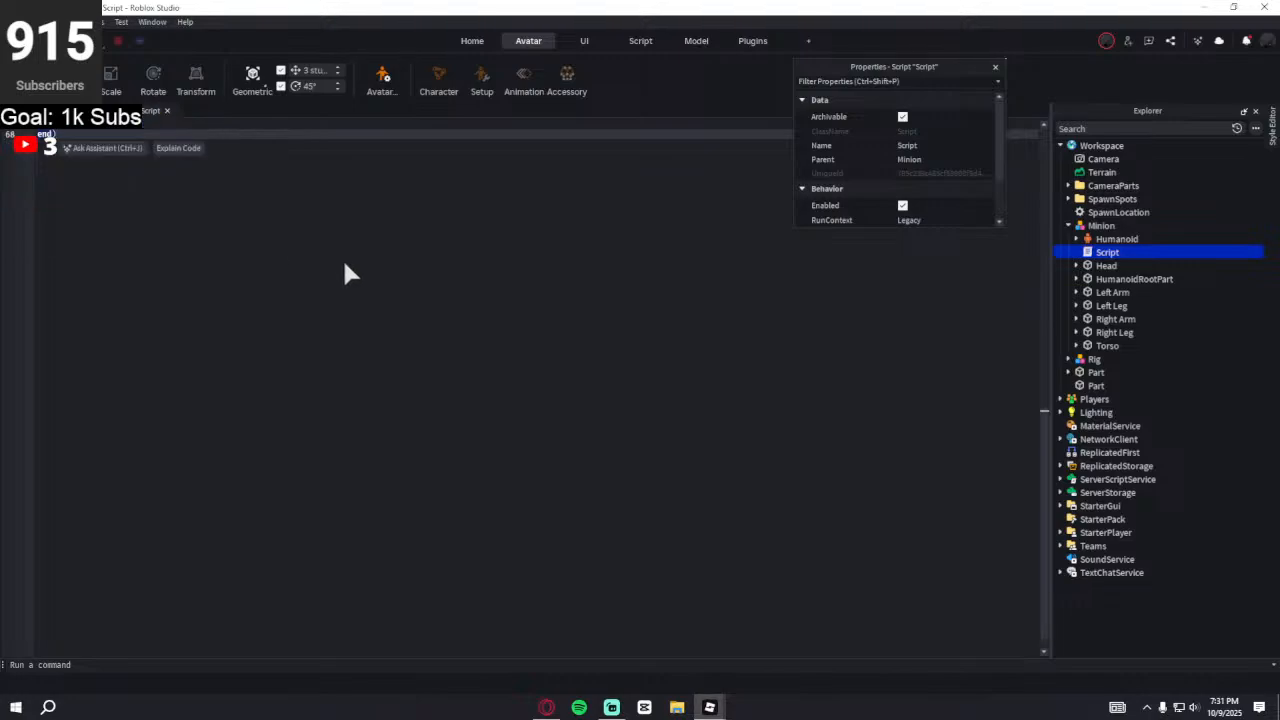
key(ctrl+v)
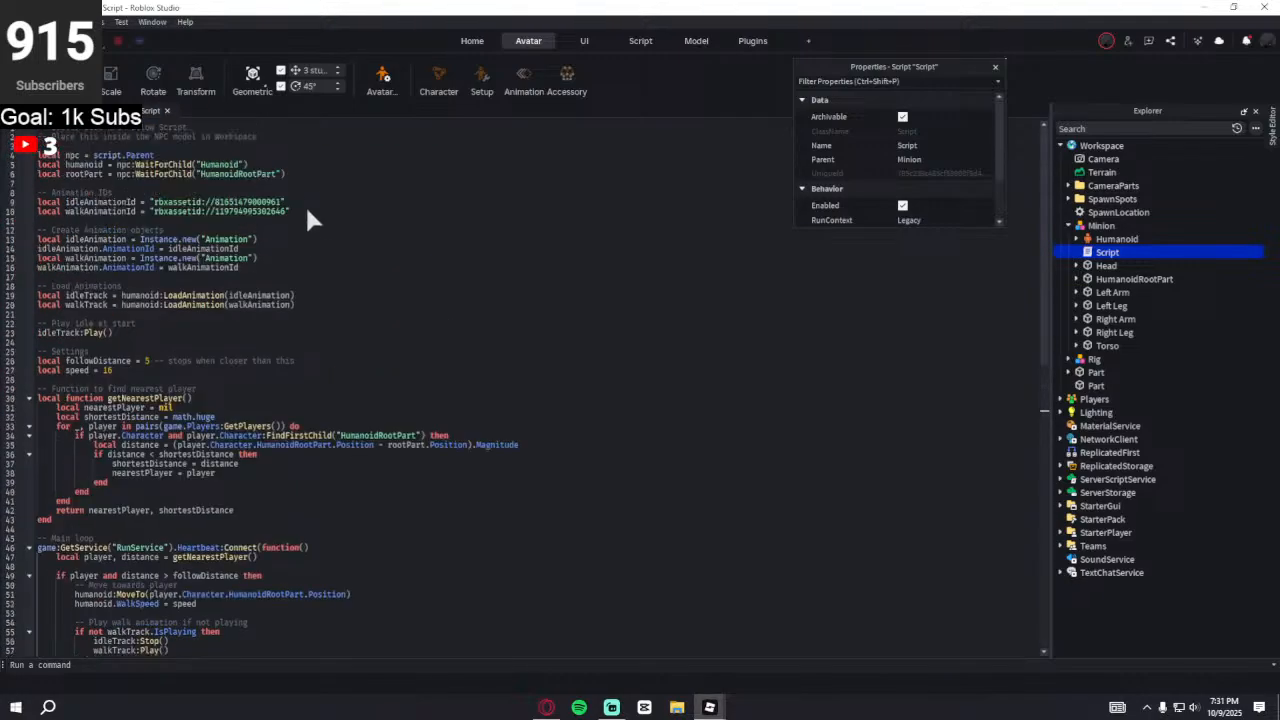
- Delete the comment about placing the script inside the NPC model, along with the blank lines around it
drag(289, 137, 38, 137)
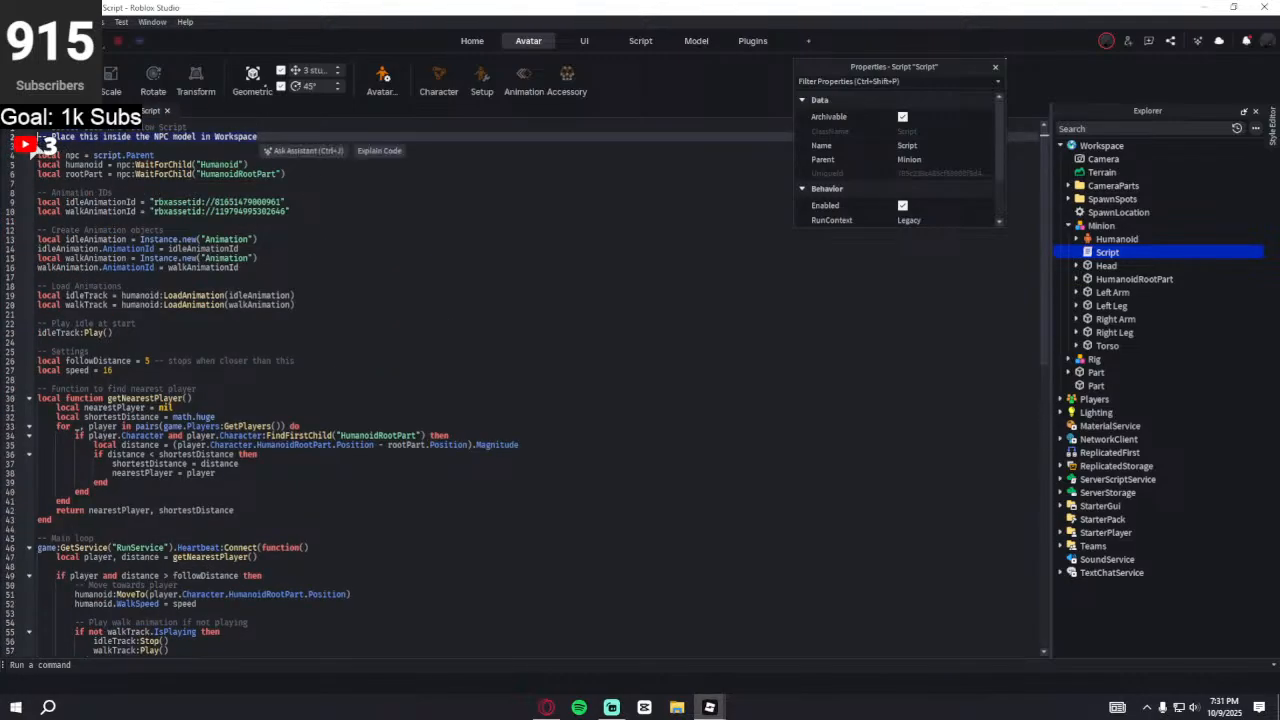
key(BackSpace)
key(BackSpace)
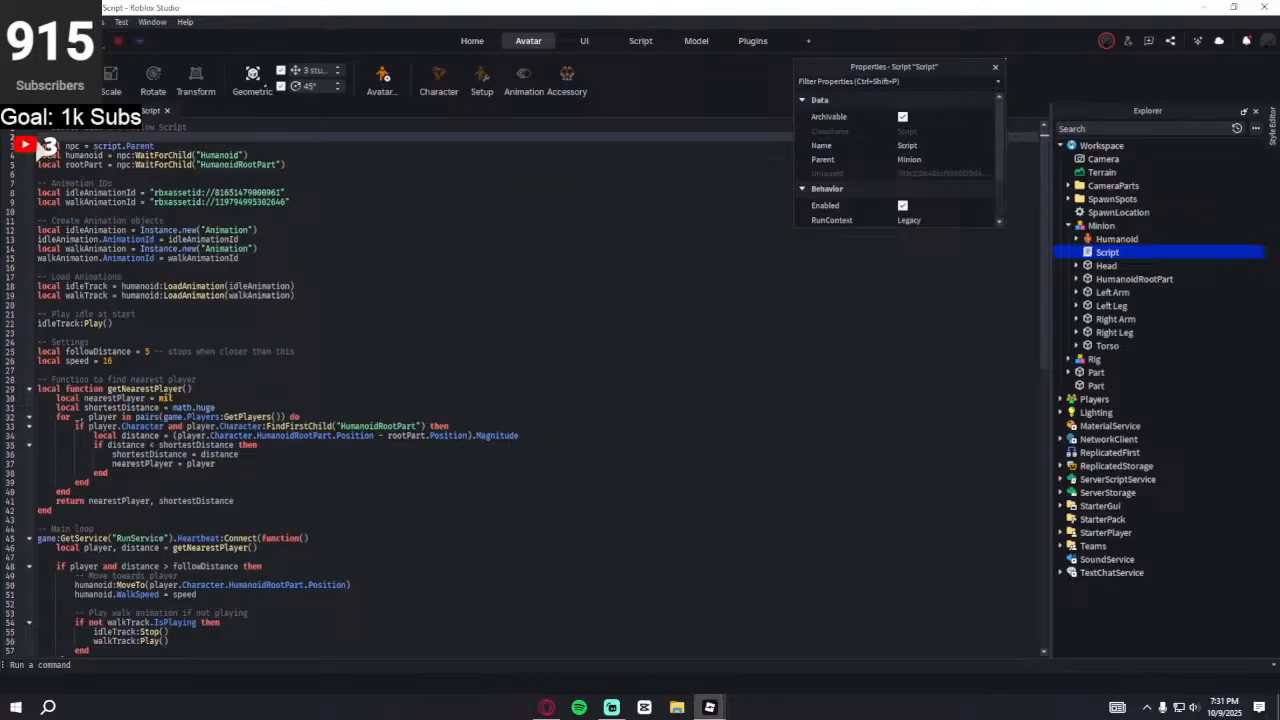
key(BackSpace)
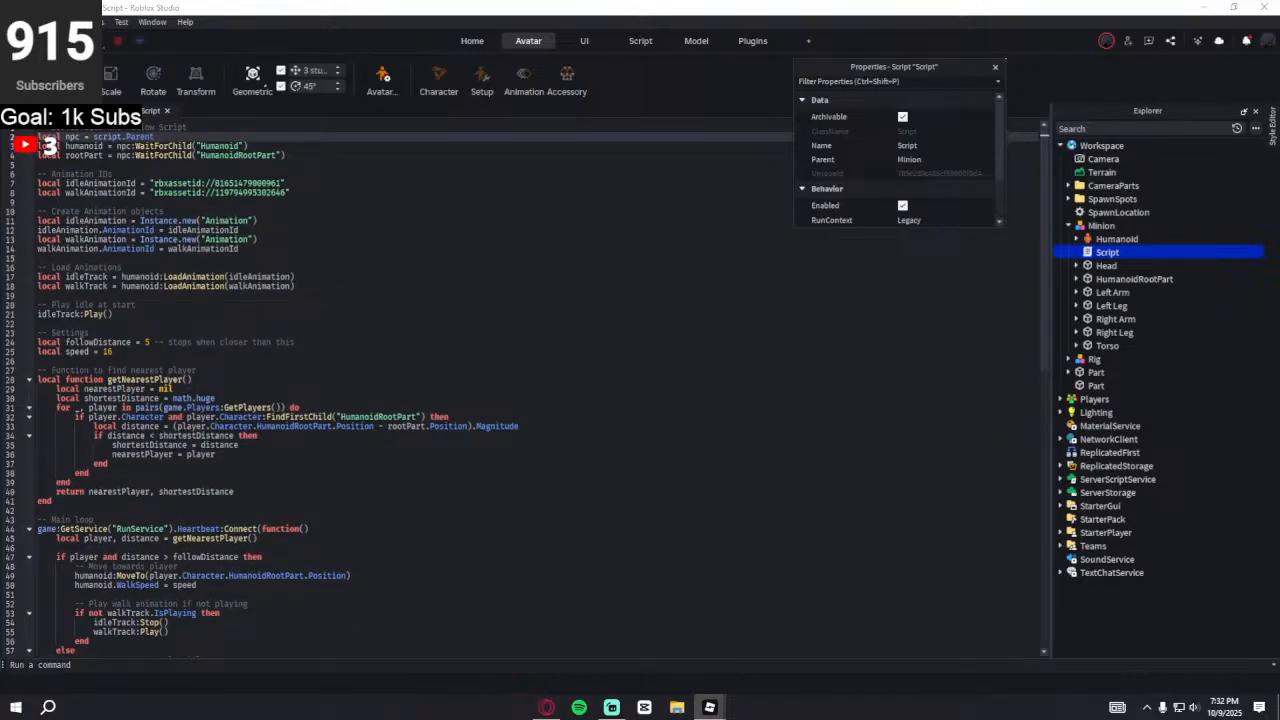
- Switch to the browser for the revised code, and replace the Minion script's entire contents with it
click(546, 707)
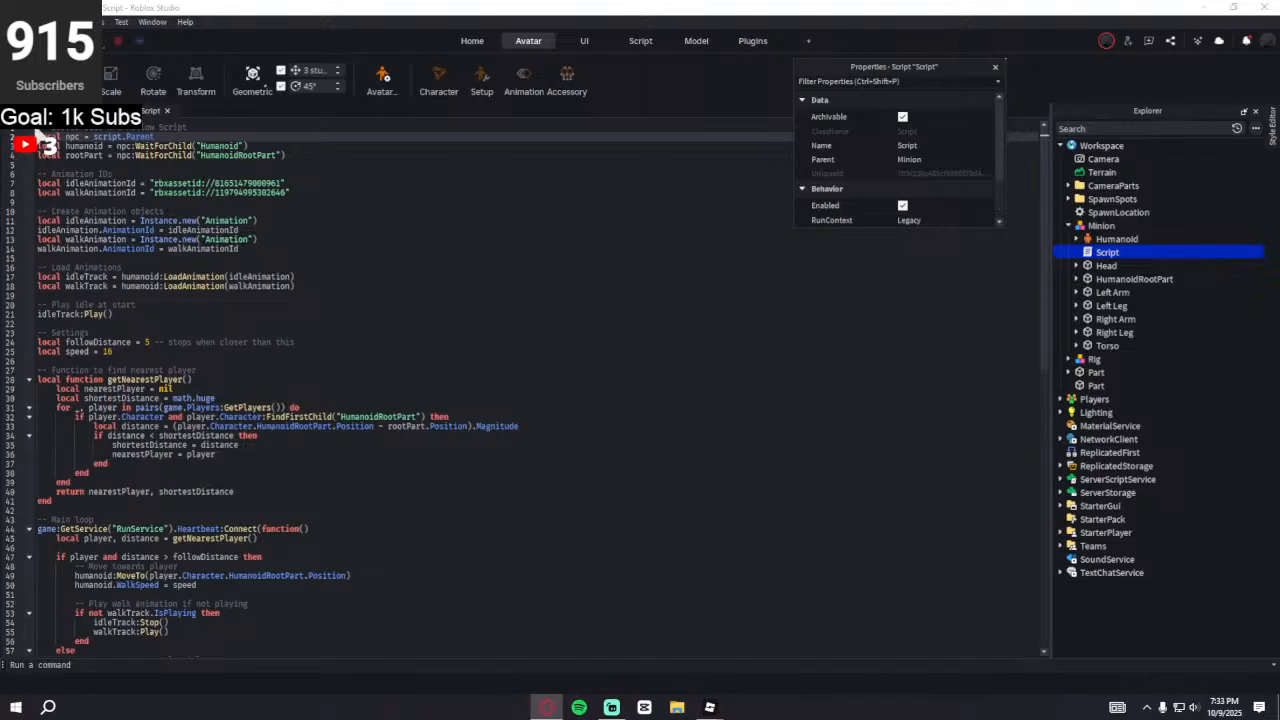
scroll(175, 228, down, 9)
key(ctrl+a)
key(ctrl+v)
key(BackSpace)
- Start a playtest with the tool editor closed, and choose Loadout 1
click(96, 41)
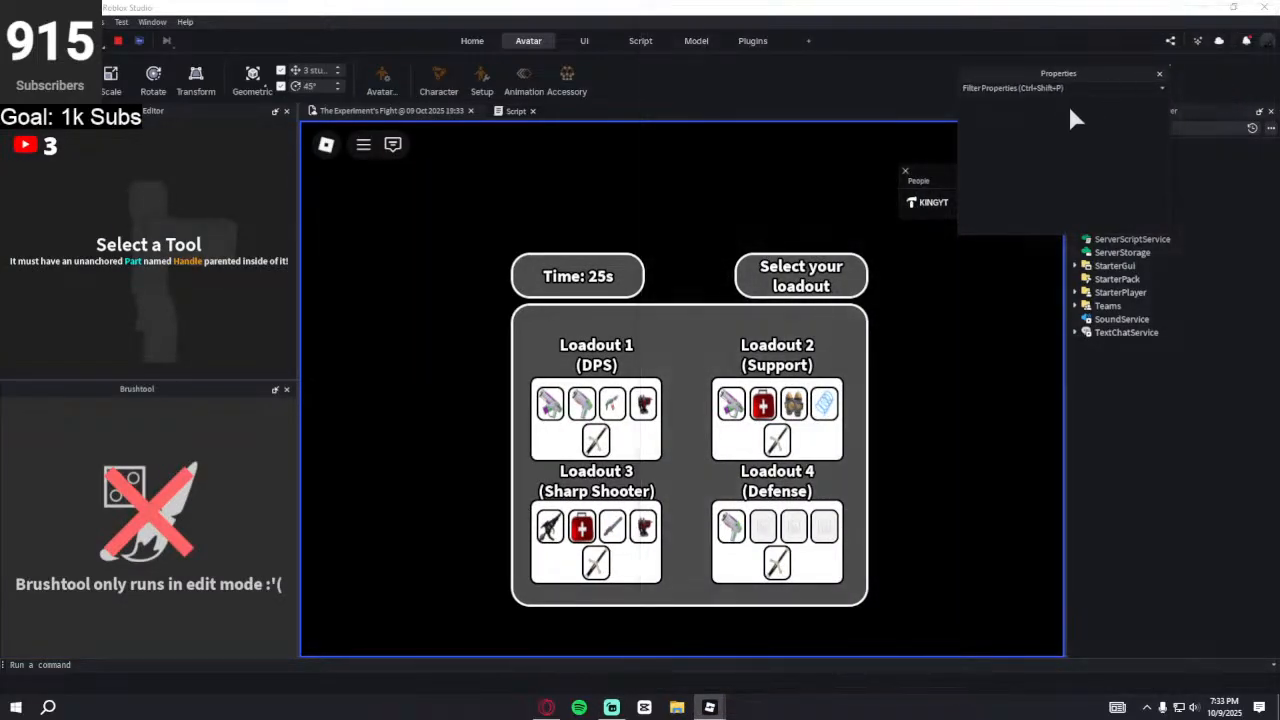
click(287, 111)
click(413, 420)
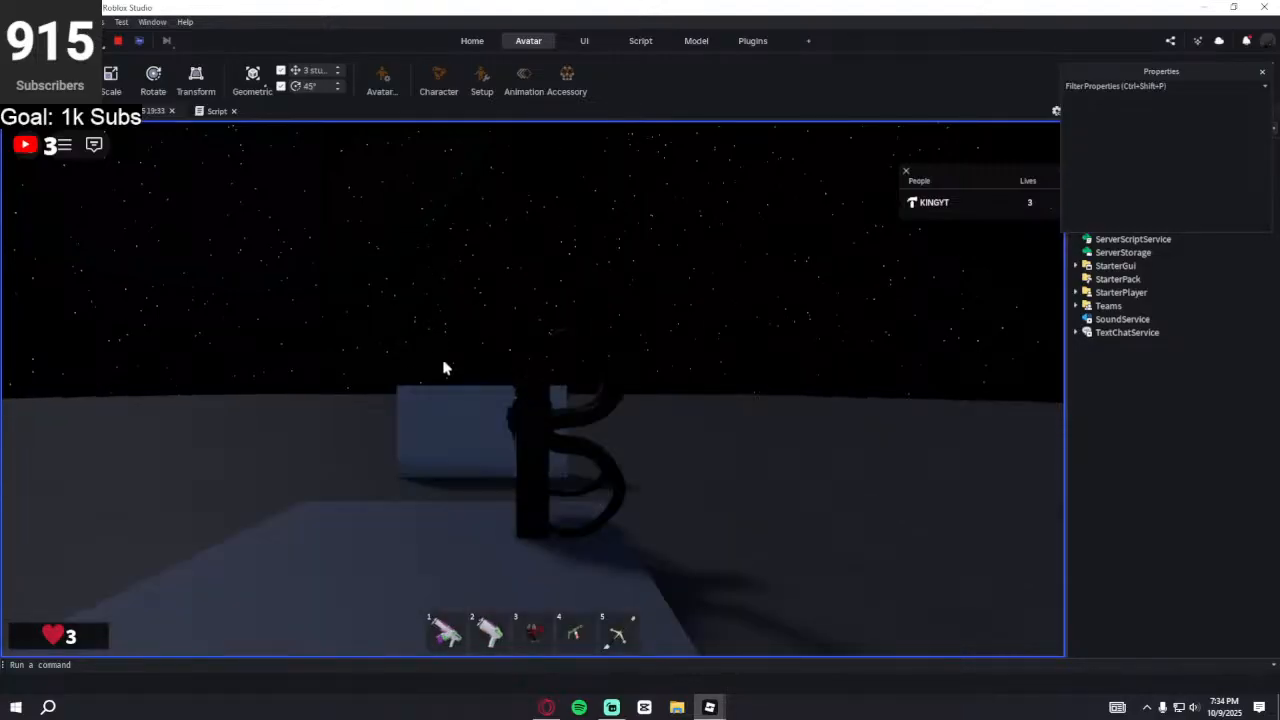
- Sprint from the platform to the Minion and move around it to test its following and attacking
key(shift+w)
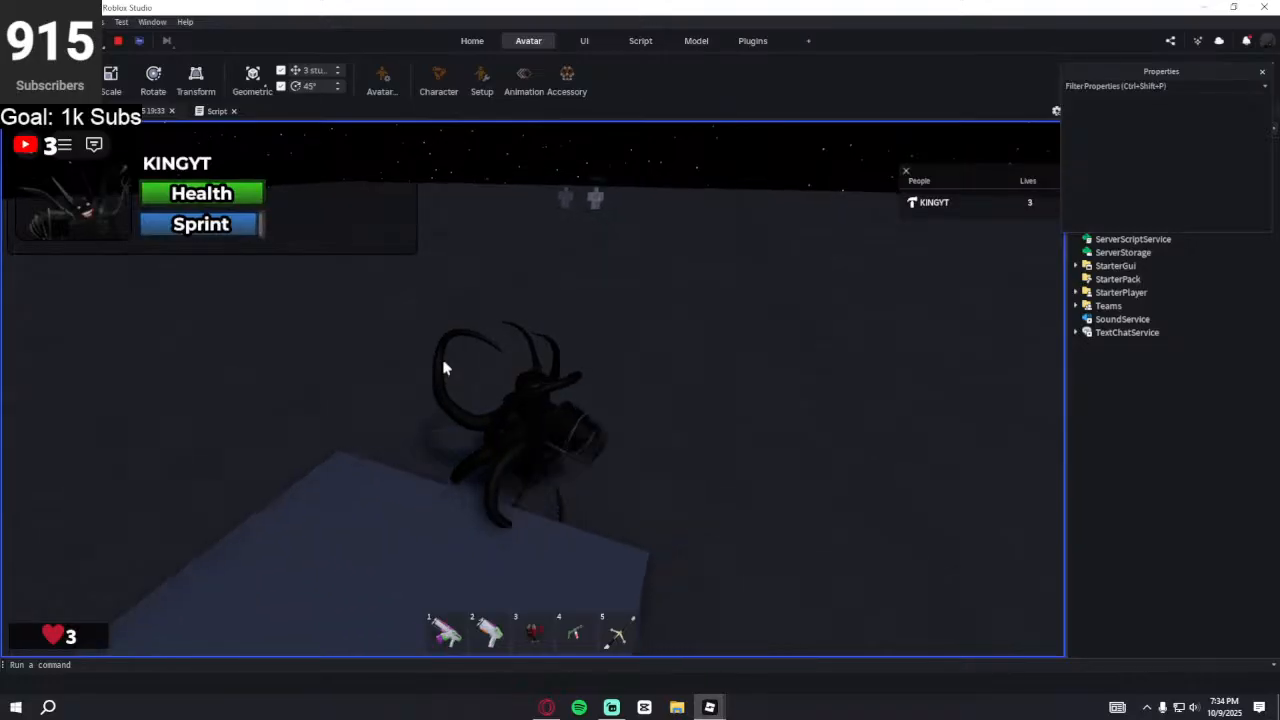
key(shift+w)
right_drag(446, 368, 446, 368)
scroll(446, 368, down, 5)
scroll(446, 368, up, 2)
key(s)
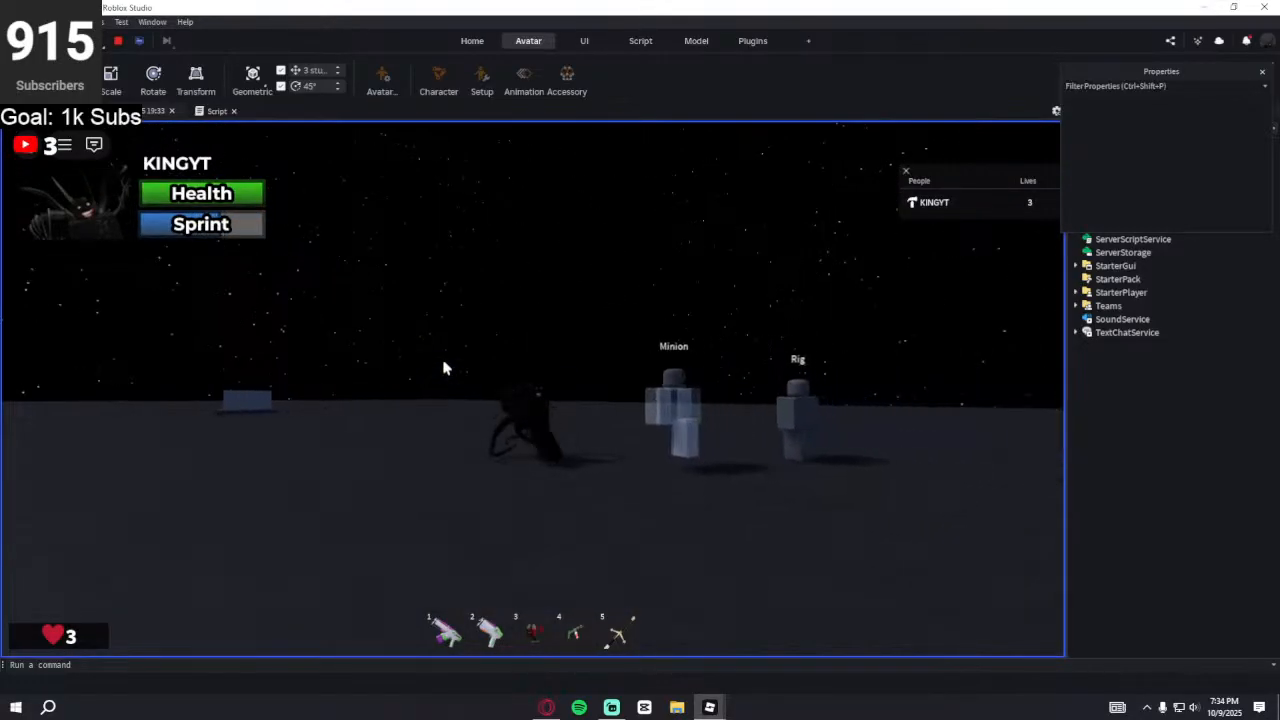
key(shift+d)
key(a)
key(d)
key(a)
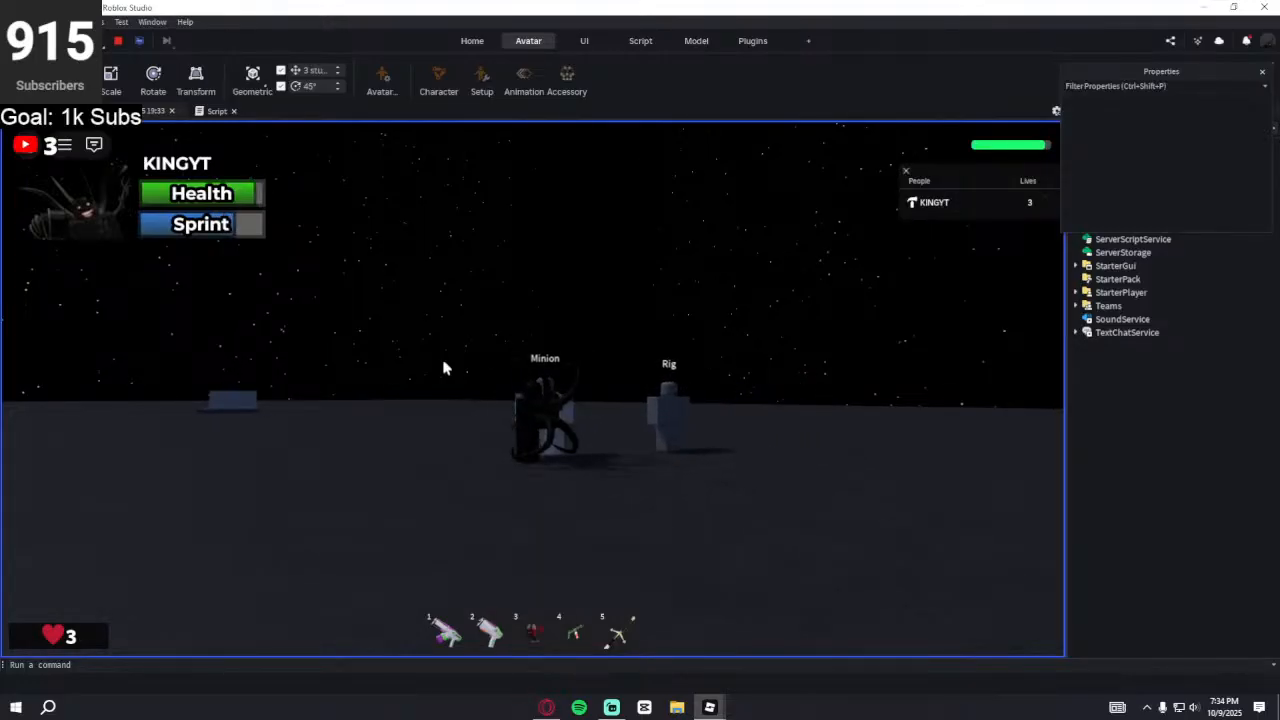
- View the Minion up close, shoot it with Loadout 1's first gun, and stop the playtest
scroll(446, 368, up, 3)
right_drag(446, 368, 446, 368)
scroll(446, 368, up, 5)
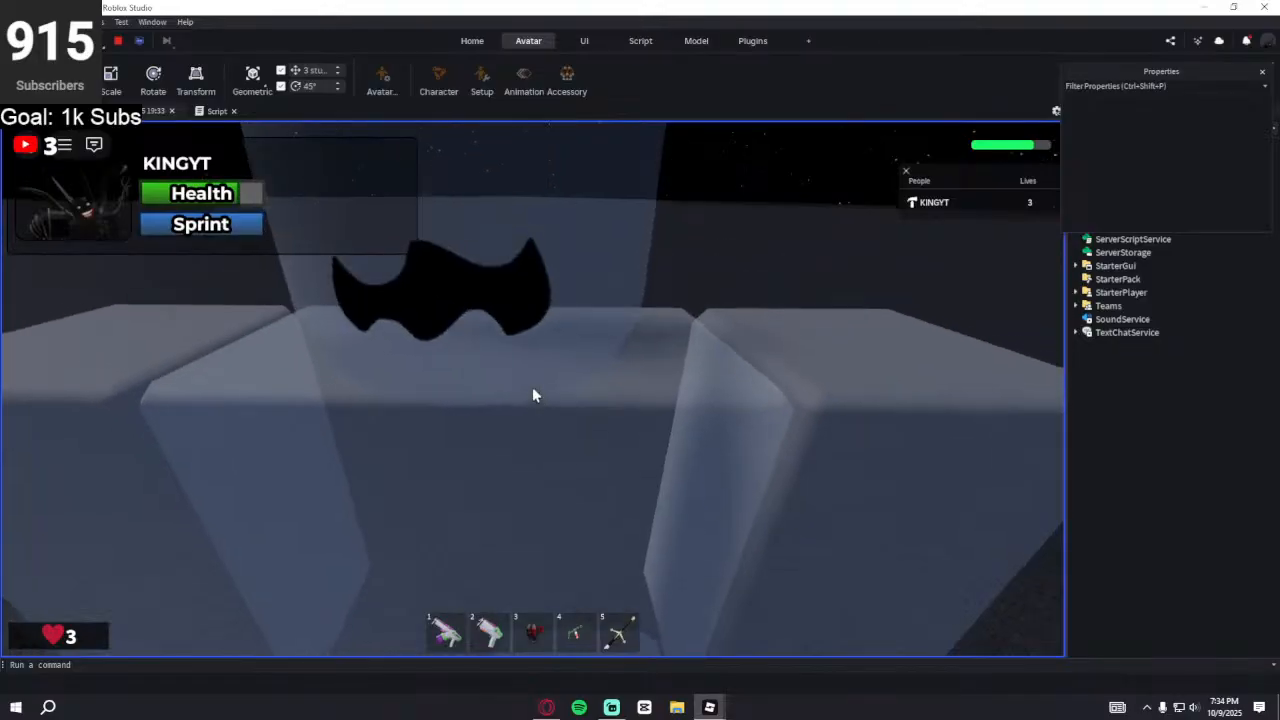
key(1)
click(532, 388)
click(532, 388)
drag(532, 388, 532, 388)
scroll(532, 388, down, 5)
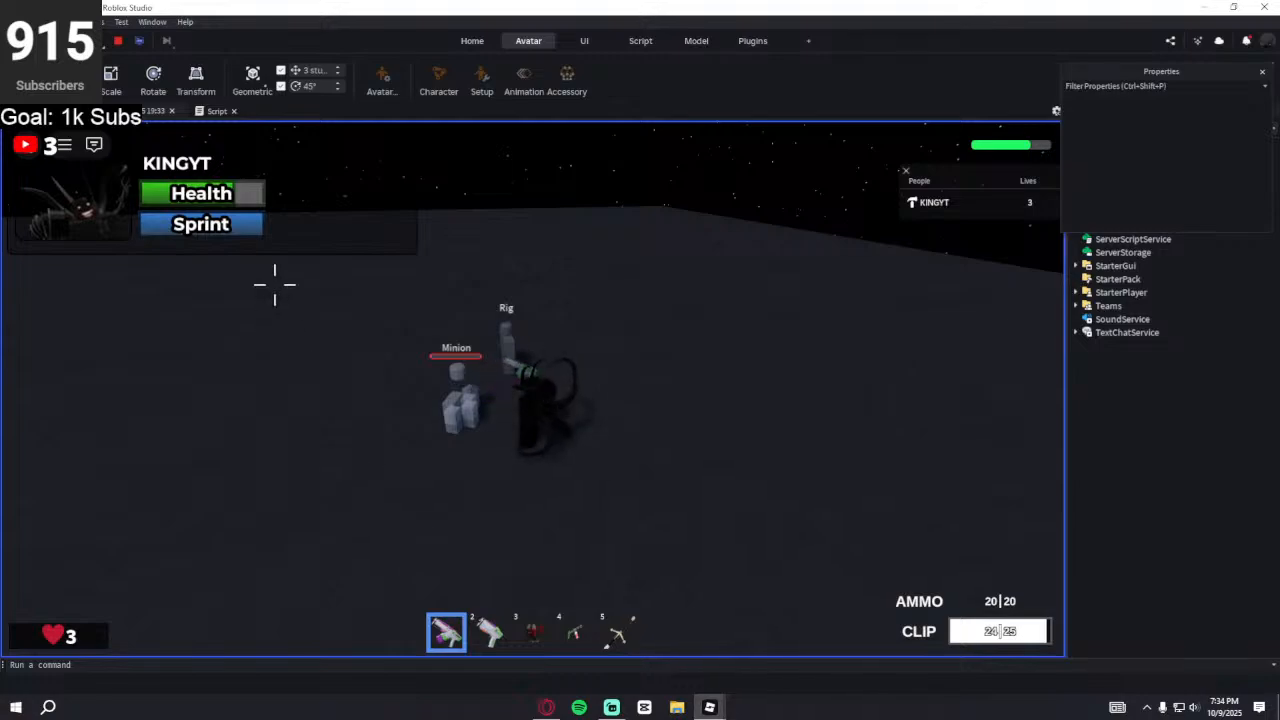
click(119, 40)
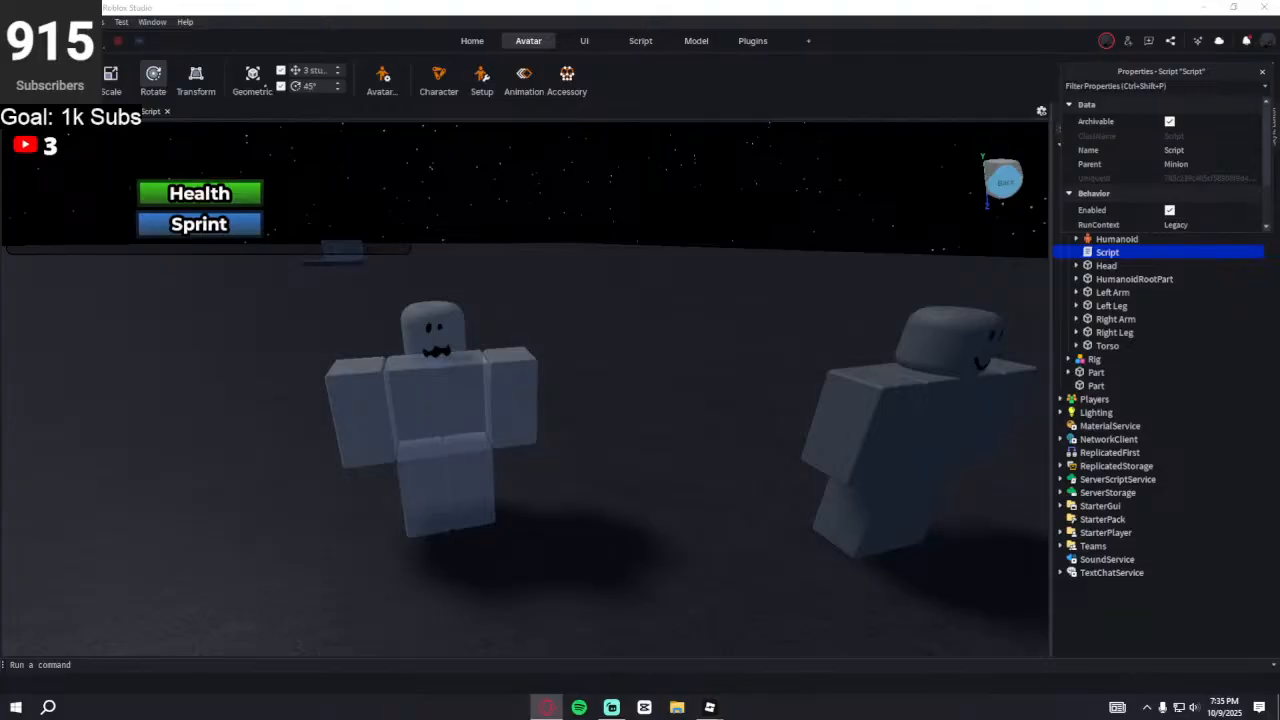
- Replace the Minion script's entire code with a version that follows players through PathfindingService and attacks within followDistance, and review it
click(148, 111)
scroll(179, 380, down, 5)
drag(151, 461, 144, 293)
scroll(144, 293, up, 5)
scroll(143, 294, down, 4)
drag(60, 524, 45, 126)
scroll(86, 350, up, 20)
scroll(86, 350, up, 3)
key(ctrl+v)
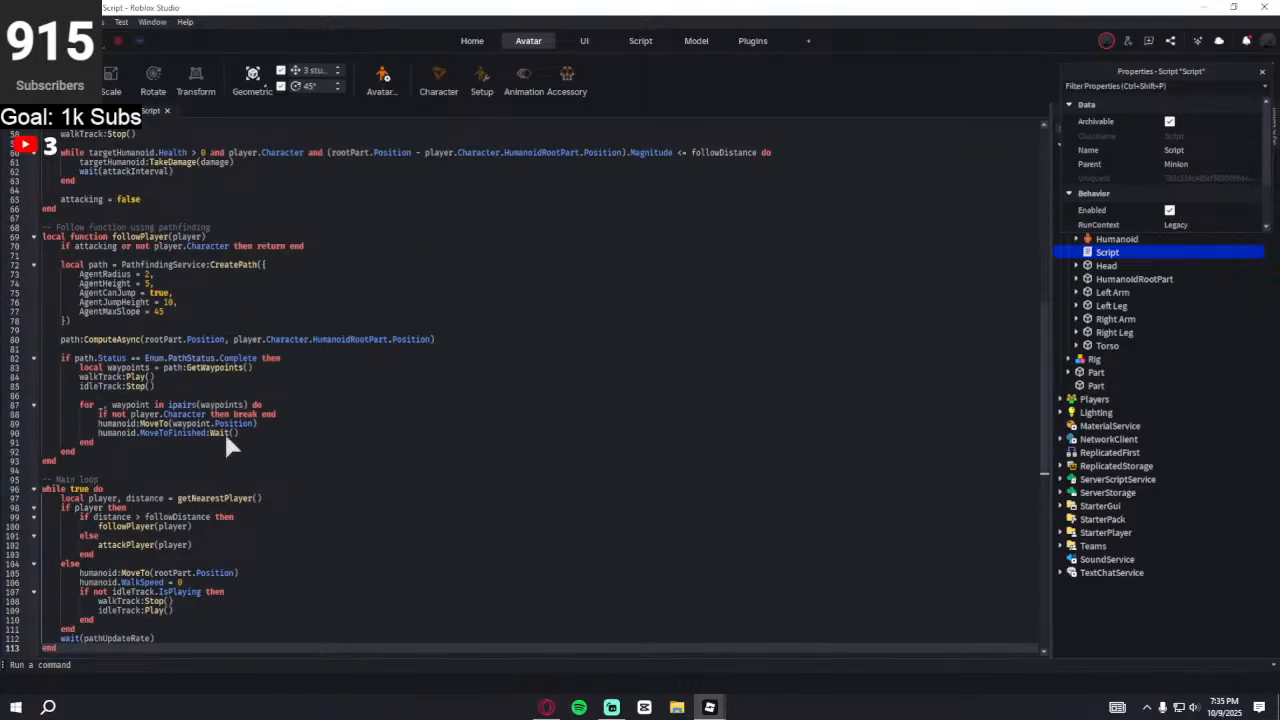
scroll(140, 596, down, 4)
scroll(210, 630, up, 10)
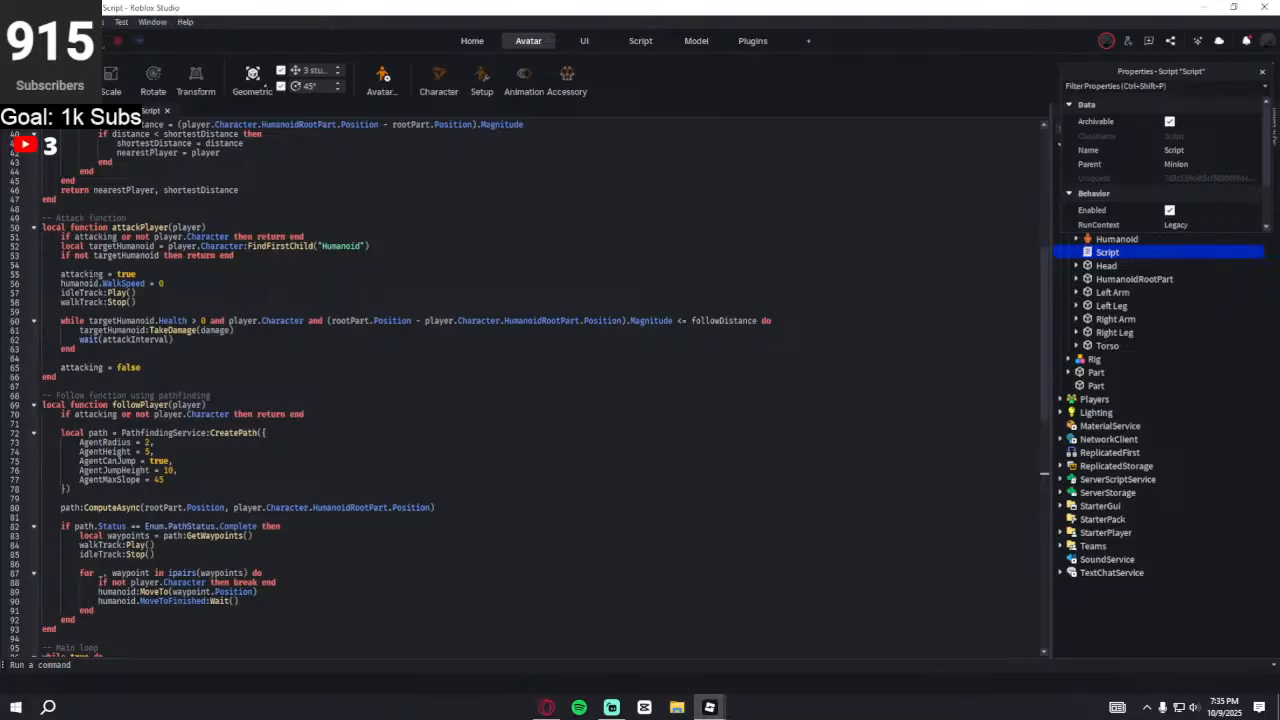
- Start a playtest with Loadout 1, observe the Minion from the platform, and stop the playtest
key(F5)
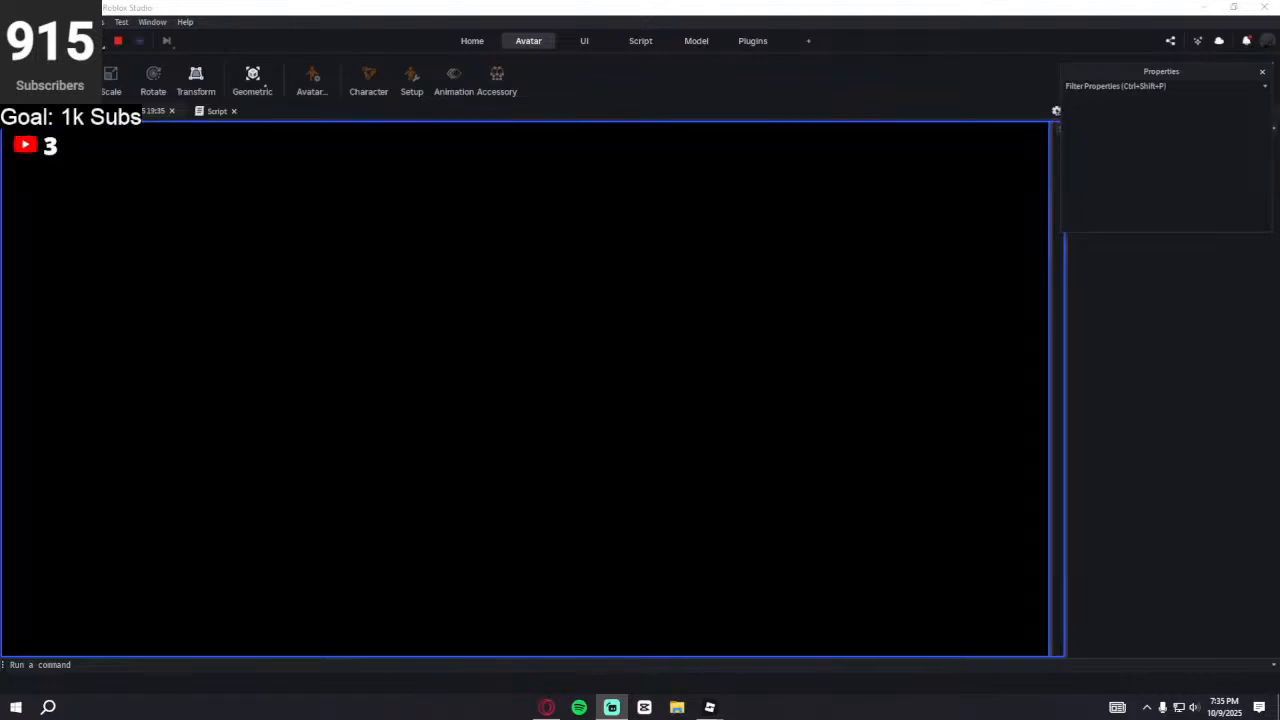
click(488, 392)
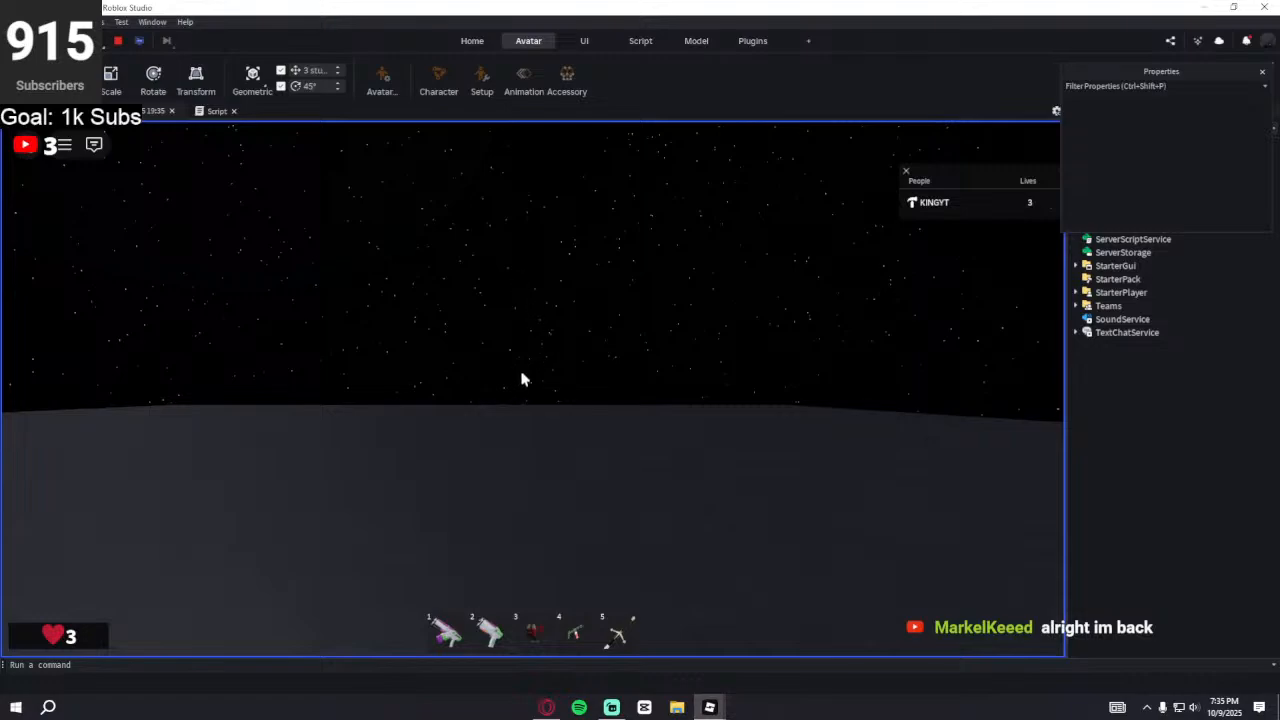
right_drag(505, 414, 505, 414)
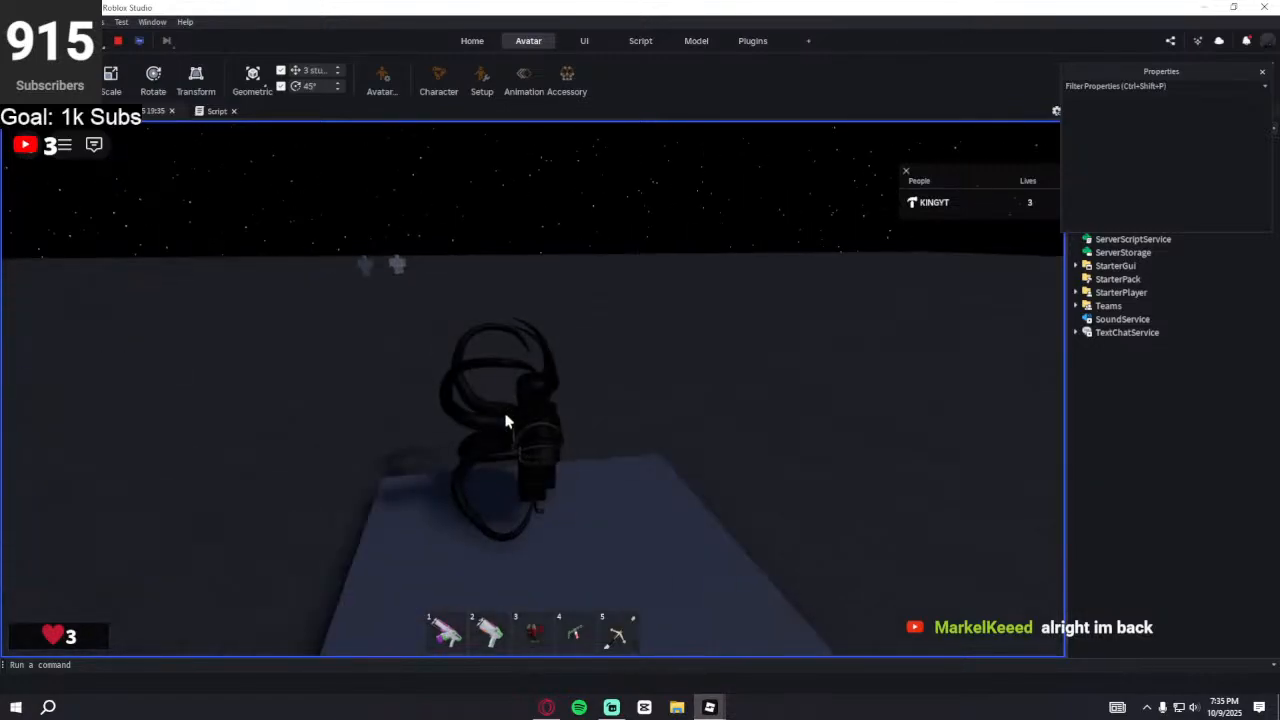
click(117, 40)
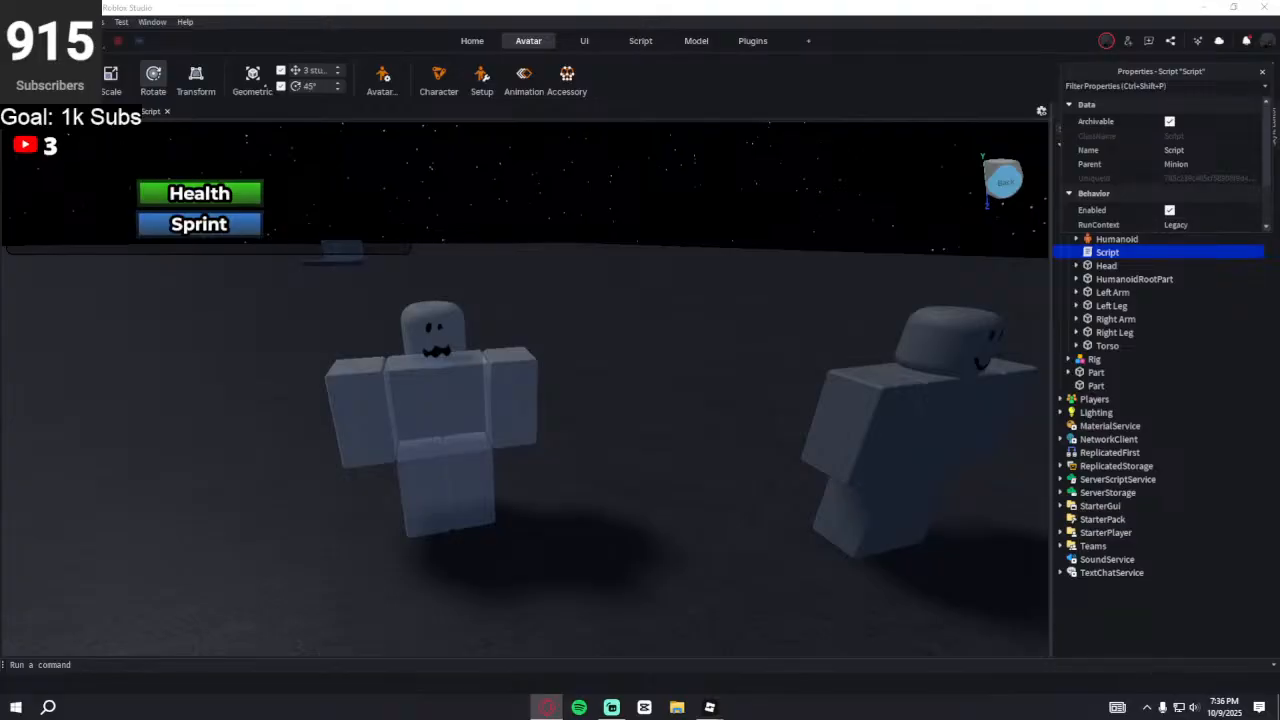
- Review the Minion script to its end, and replace its entire code with the pathfinding follow-and-attack version that has a detection range
click(136, 114)
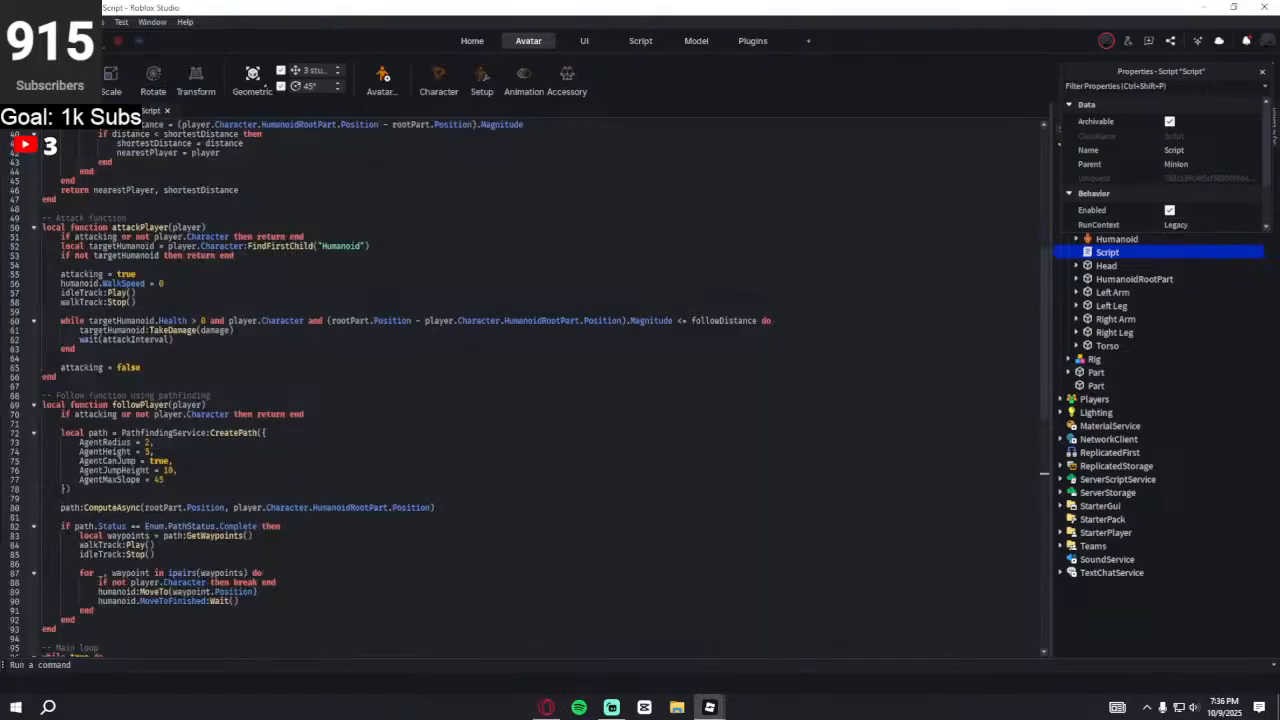
scroll(258, 476, down, 4)
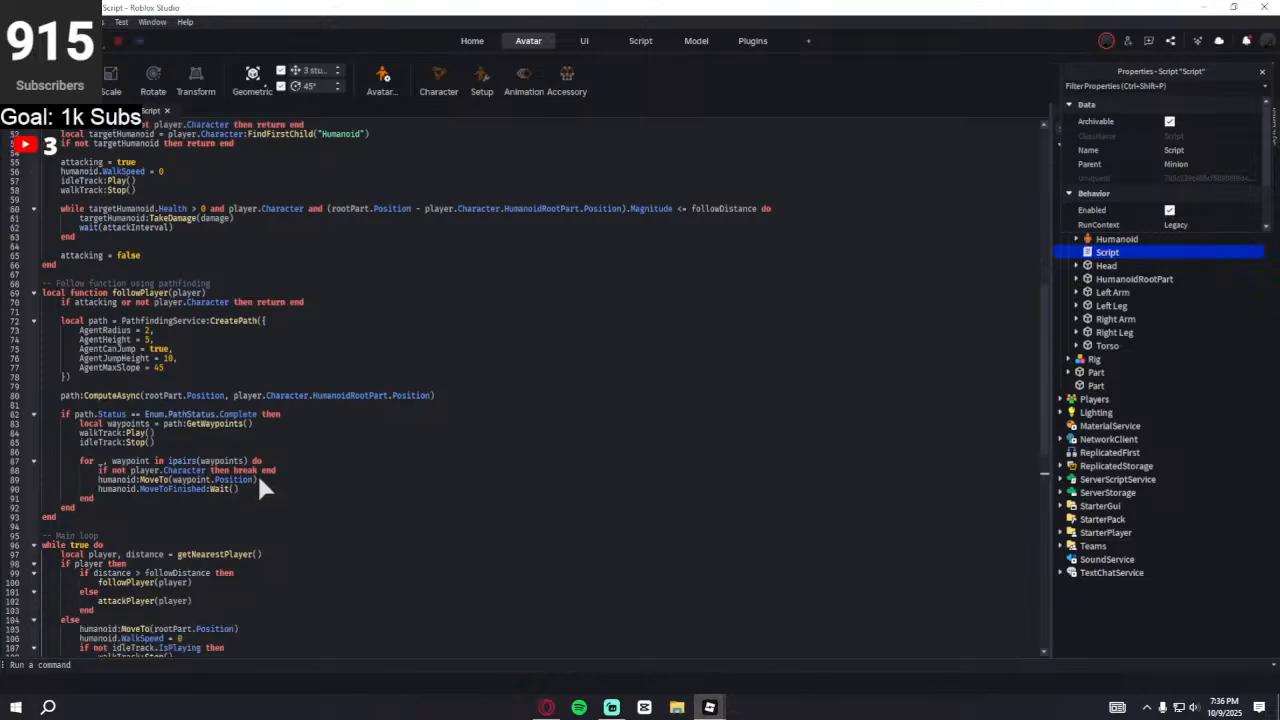
scroll(254, 469, down, 2)
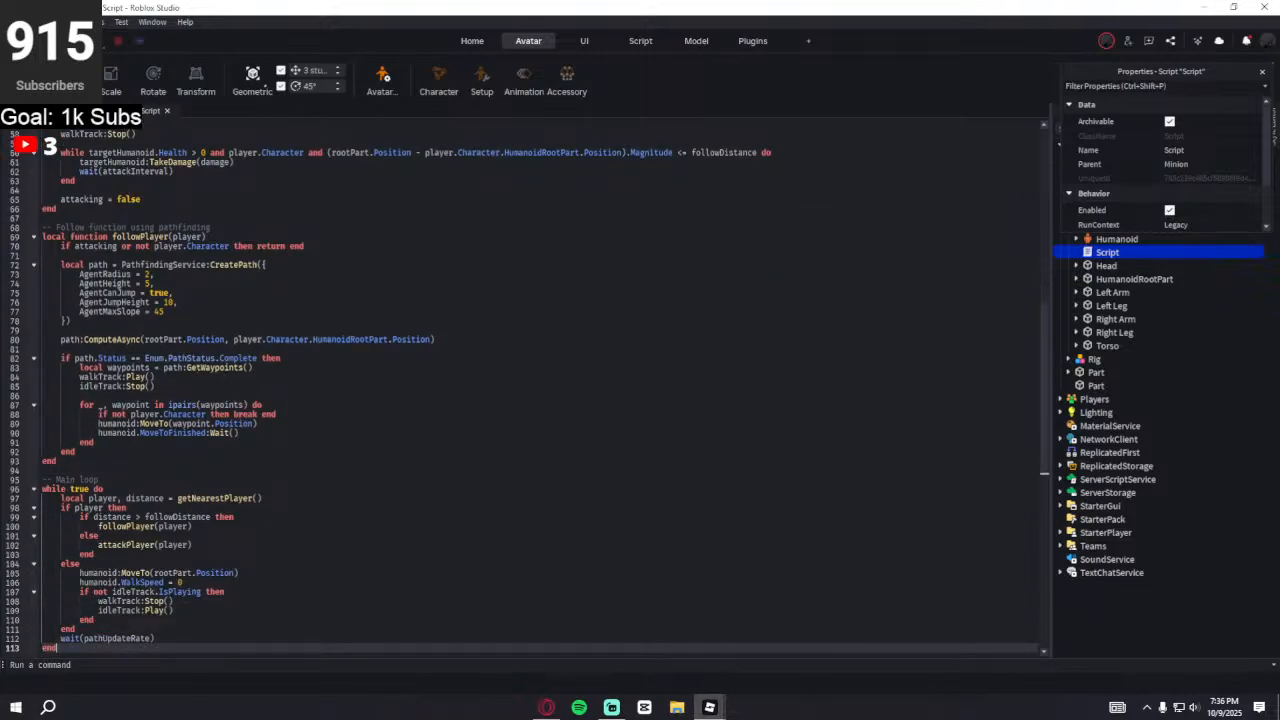
scroll(254, 400, down, 6)
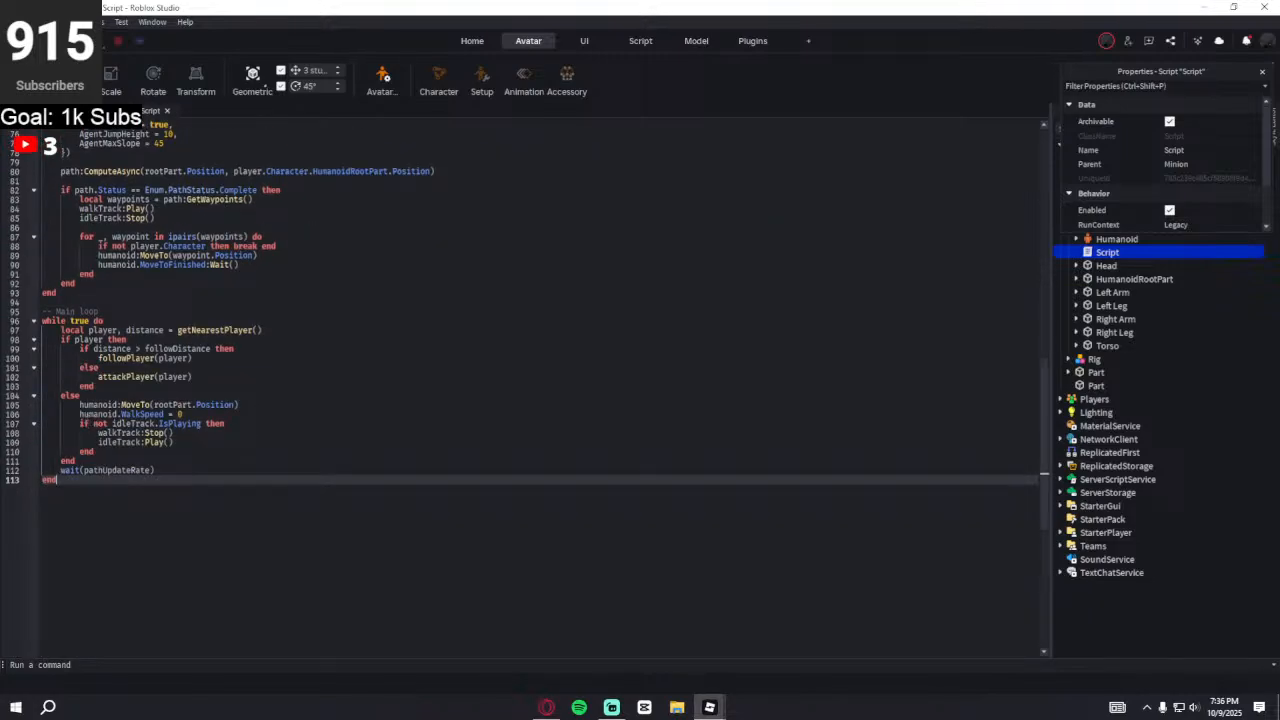
key(alt+Tab)
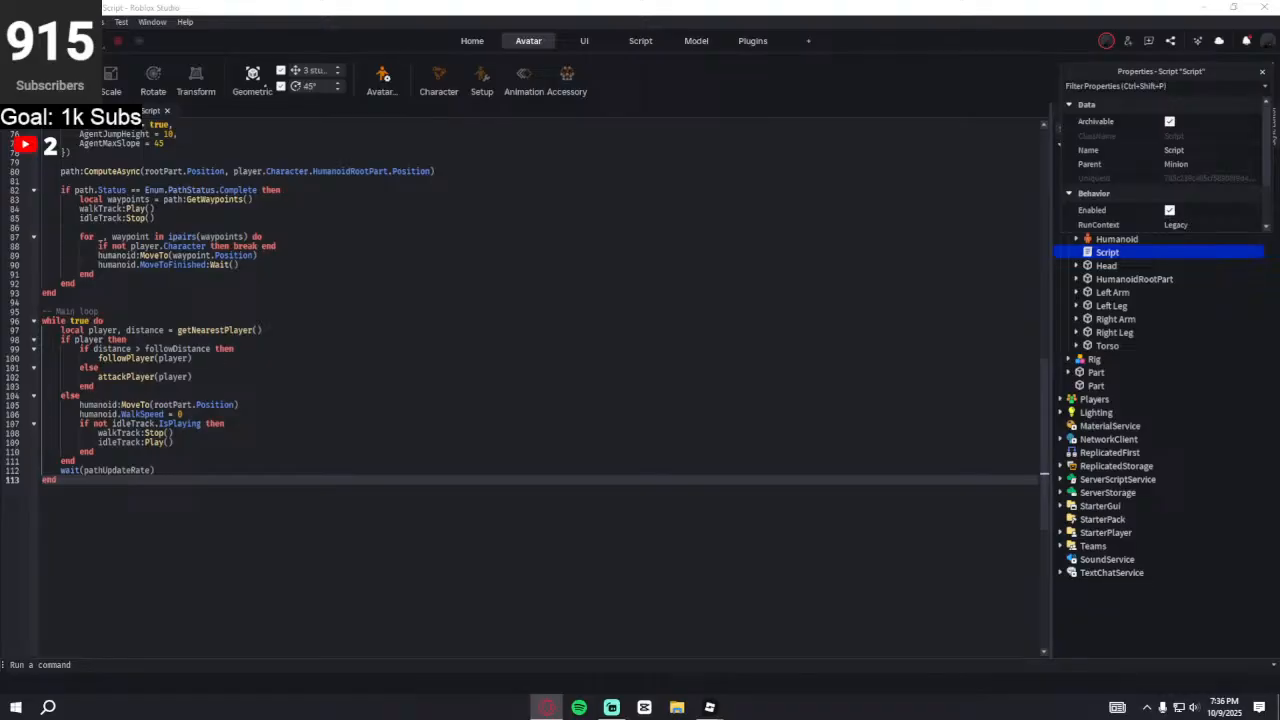
drag(144, 471, 50, 128)
key(ctrl+v)
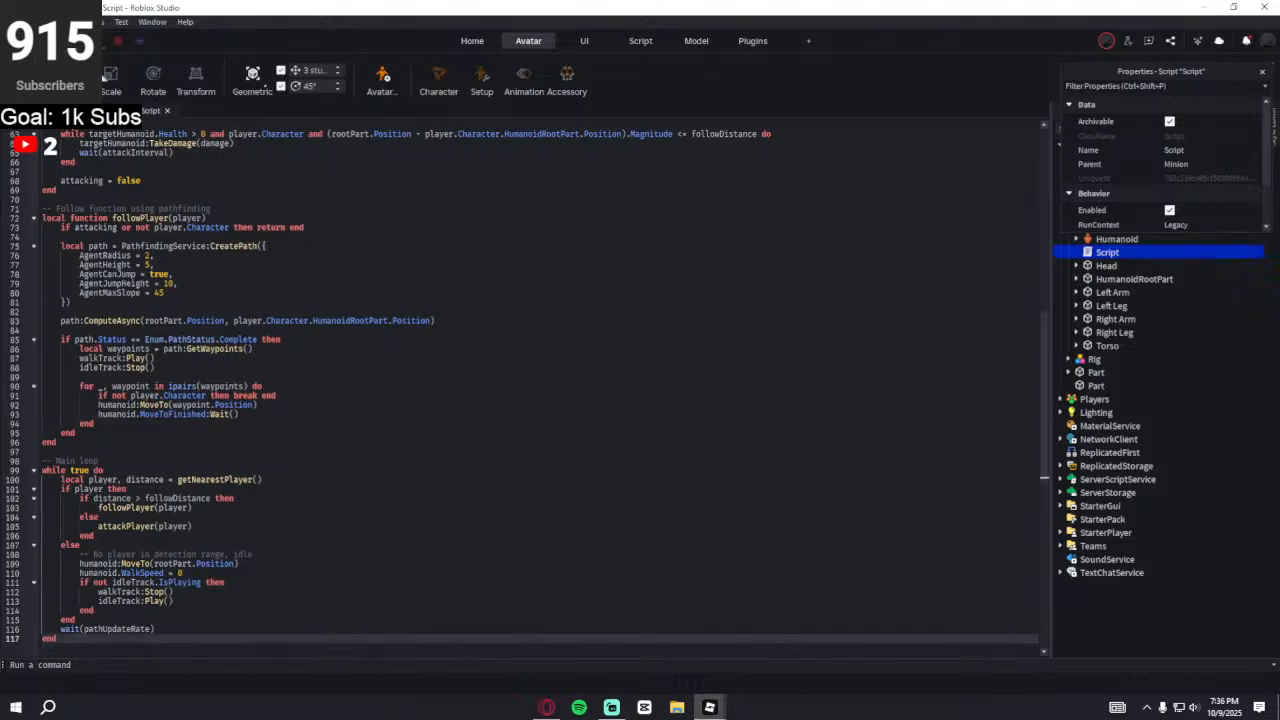
- Start a playtest of the detection-range script with the tool editor closed, and choose Loadout 1
key(F5)
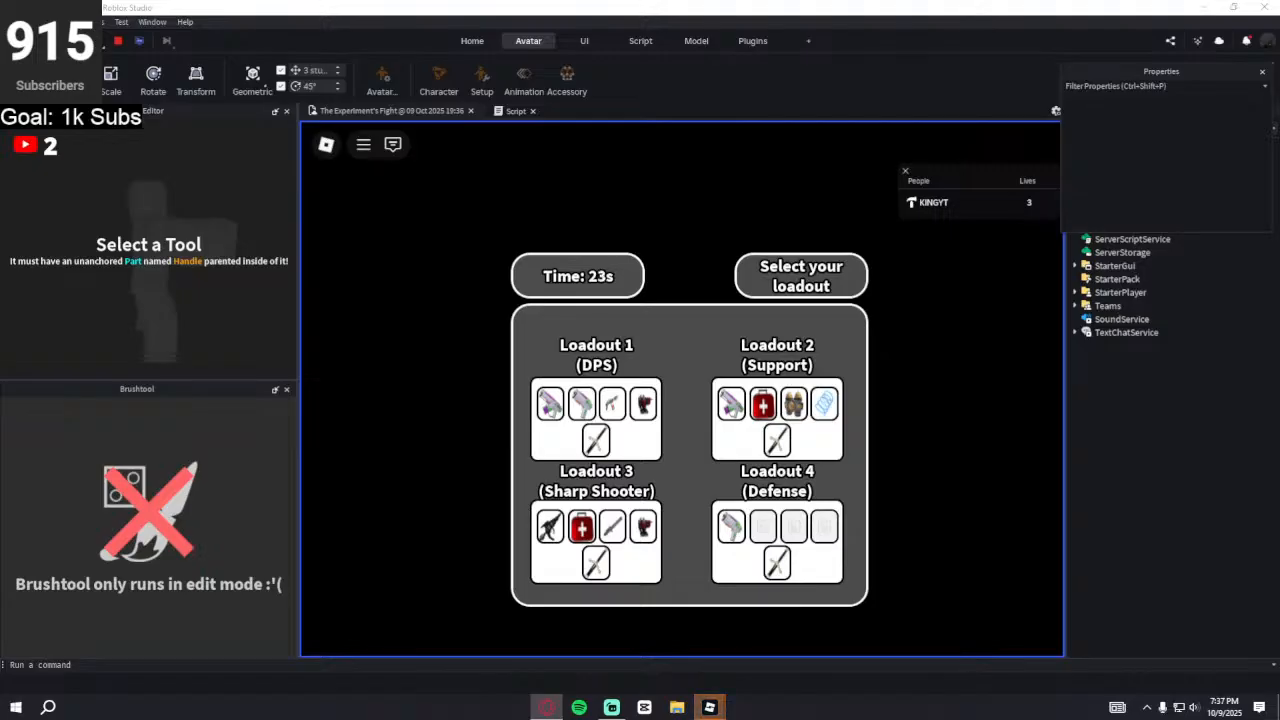
click(286, 111)
click(352, 420)
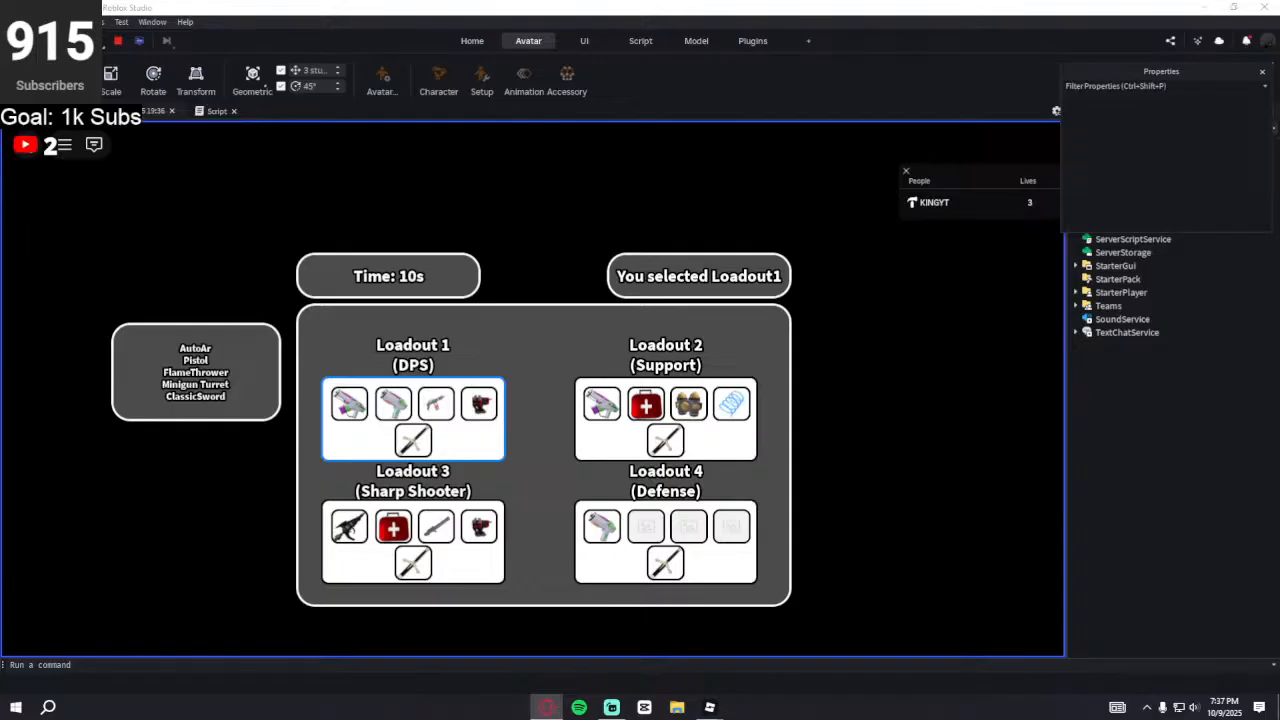
click(99, 231)
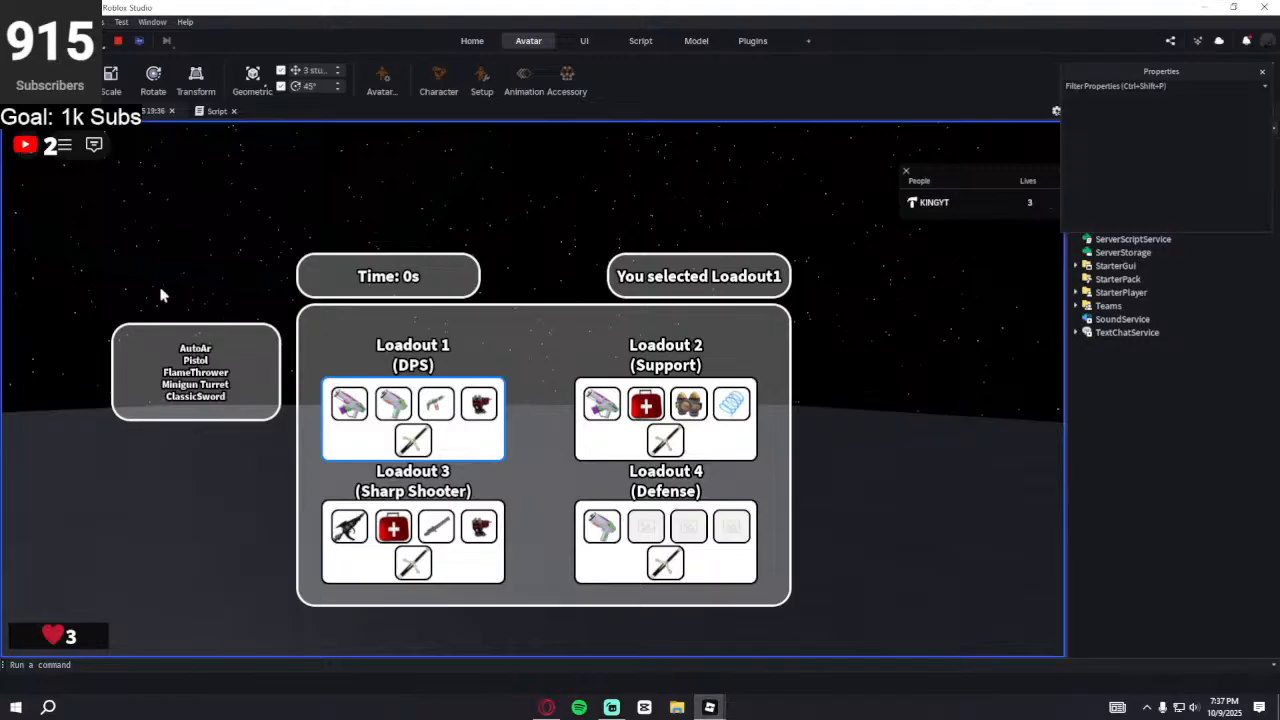
- Walk from the platform up to the Minion and move around beside it to test its following and attacking
right_drag(612, 432, 612, 432)
key(w)
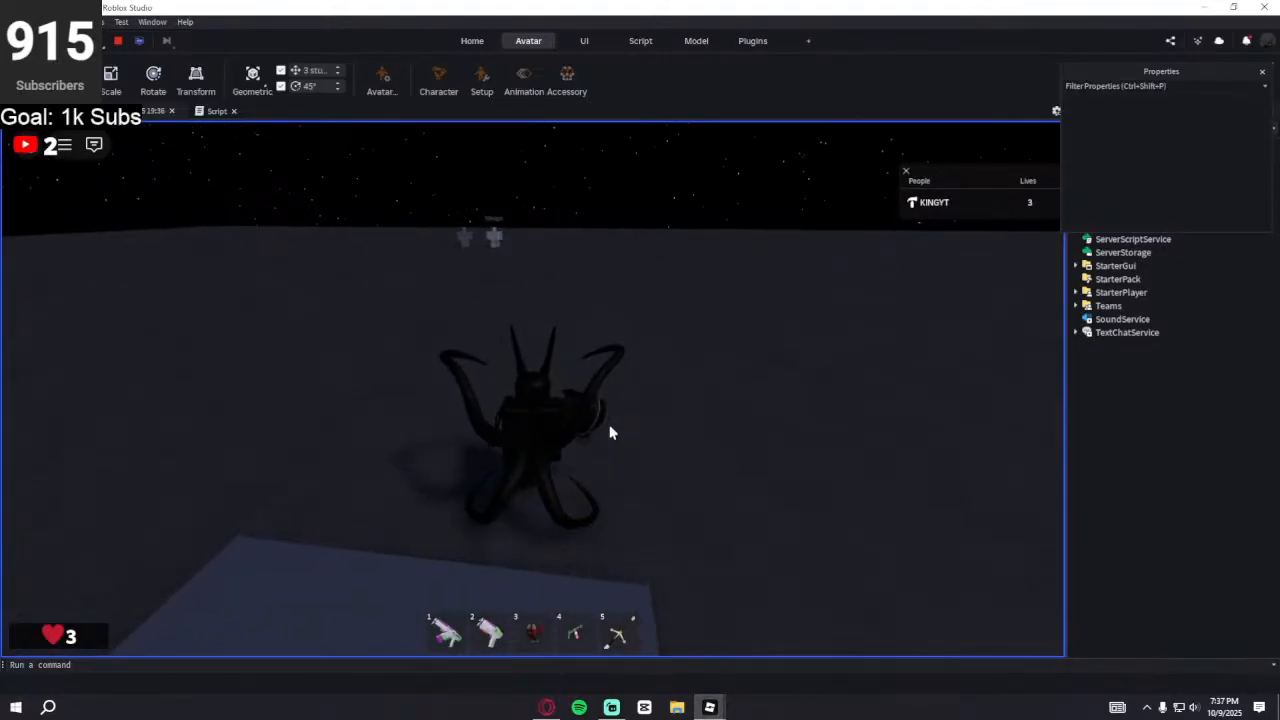
key(w)
key(w)
right_drag(609, 425, 609, 425)
scroll(609, 425, down, 3)
scroll(609, 425, down, 3)
key(w)
key(s)
key(w)
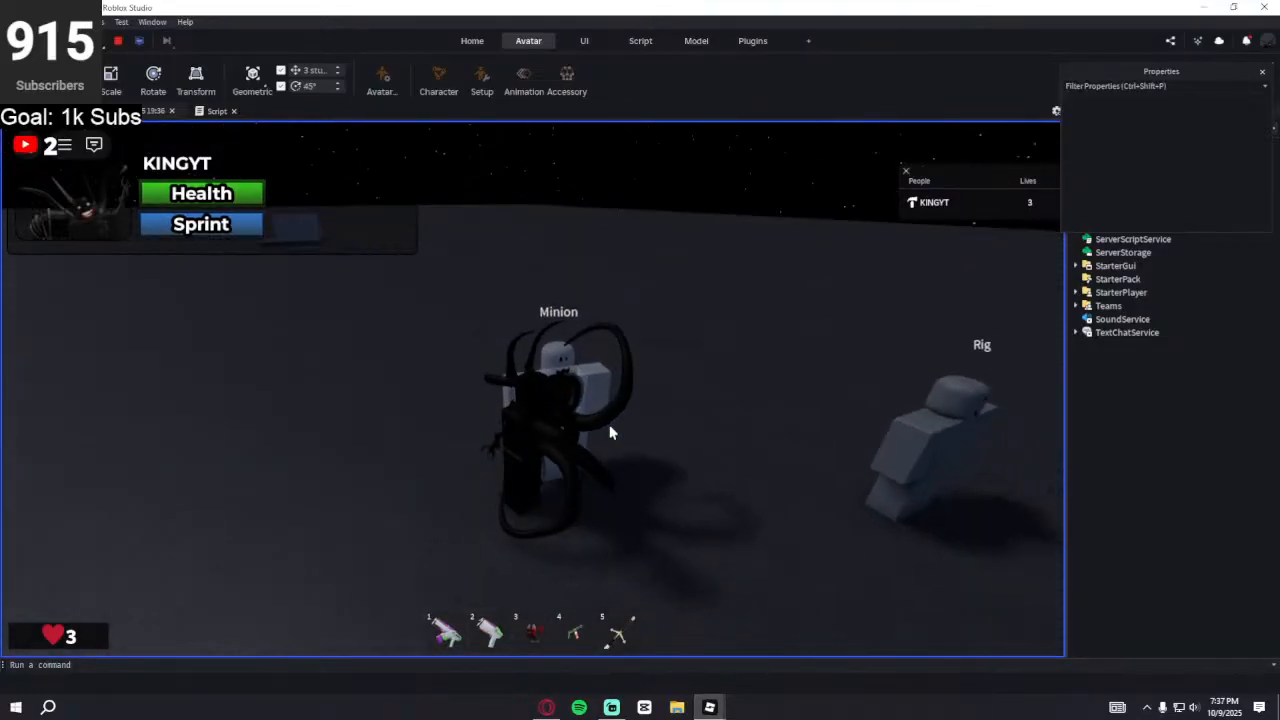
- Show the Output log, check the reported error against the Minion script, and walk the character against the Minion again
click(640, 41)
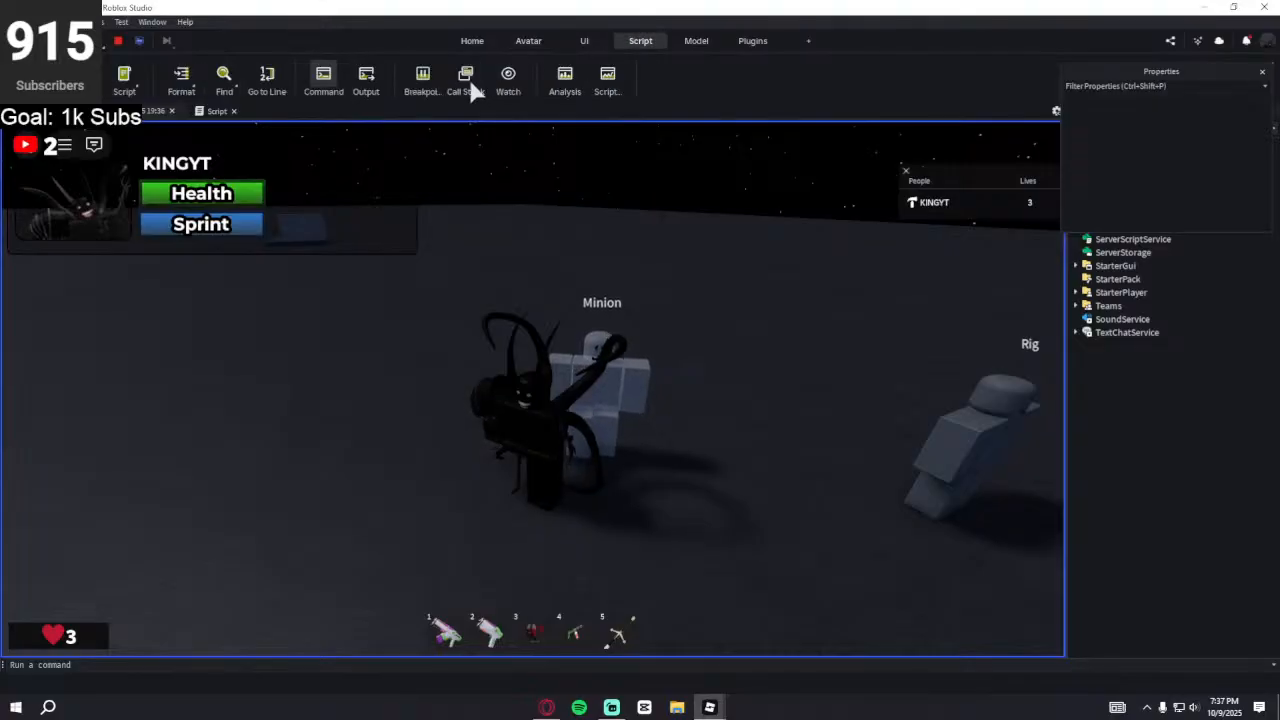
click(368, 82)
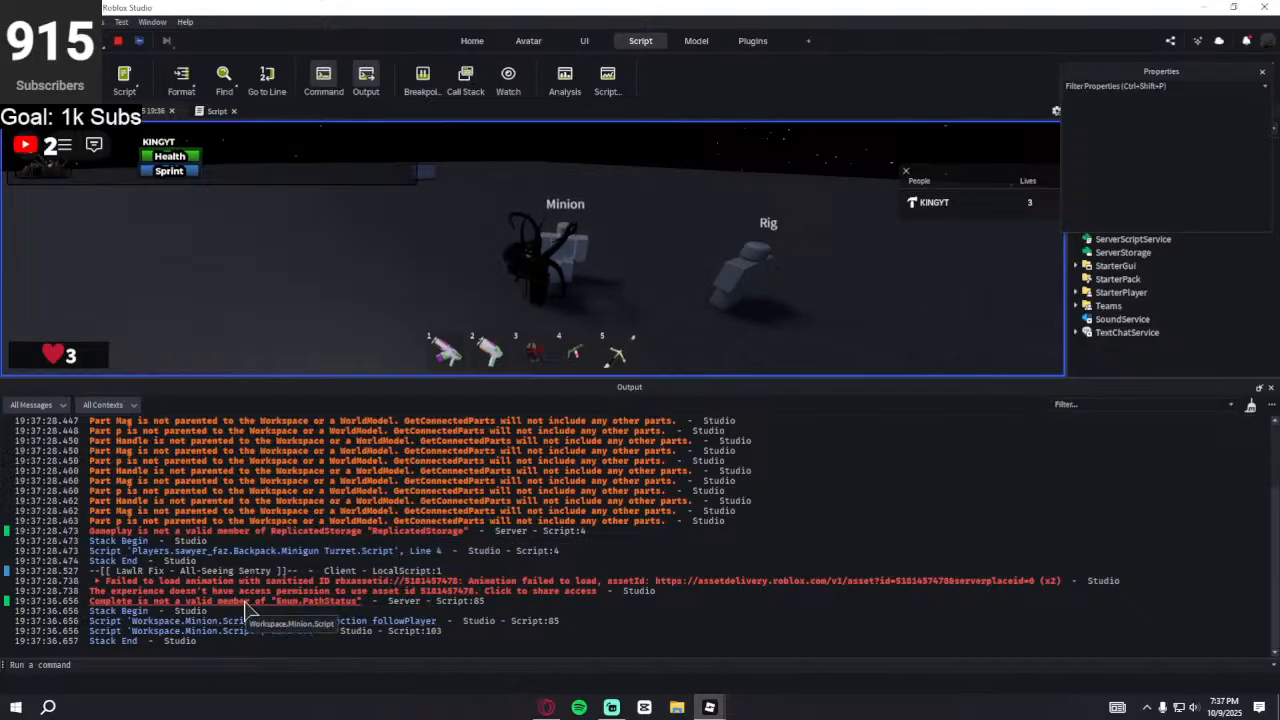
click(215, 111)
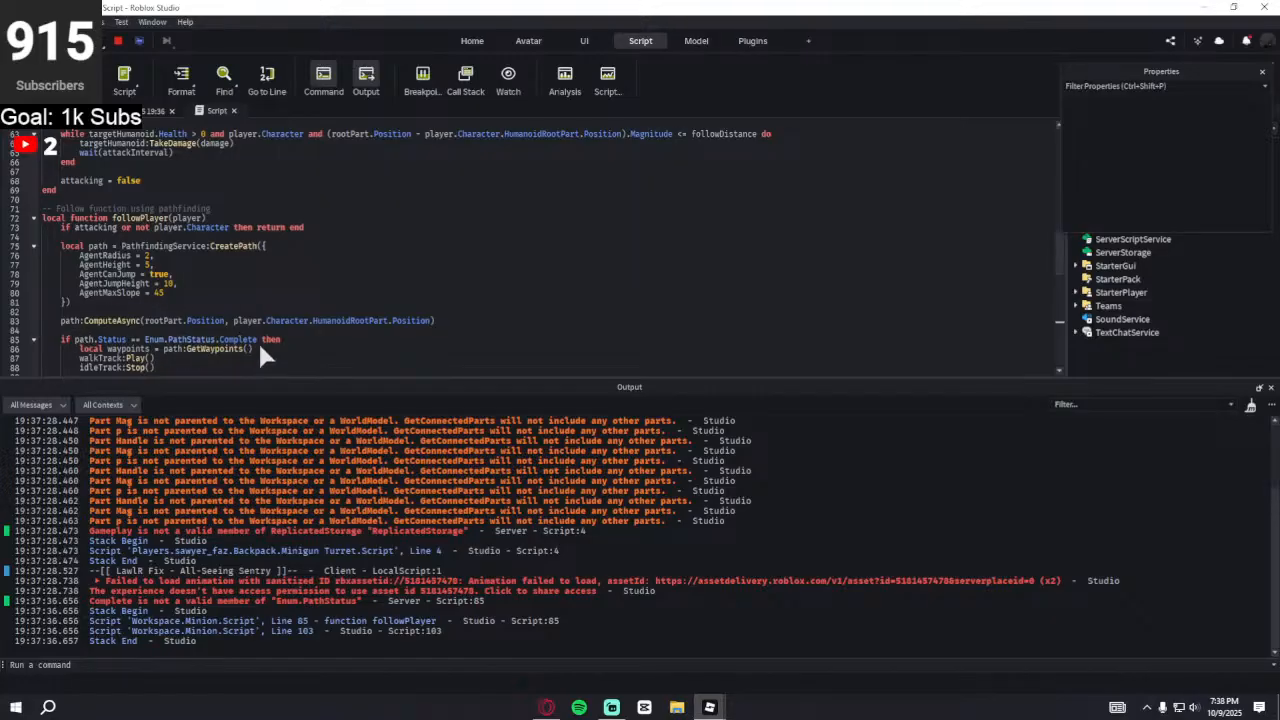
click(122, 112)
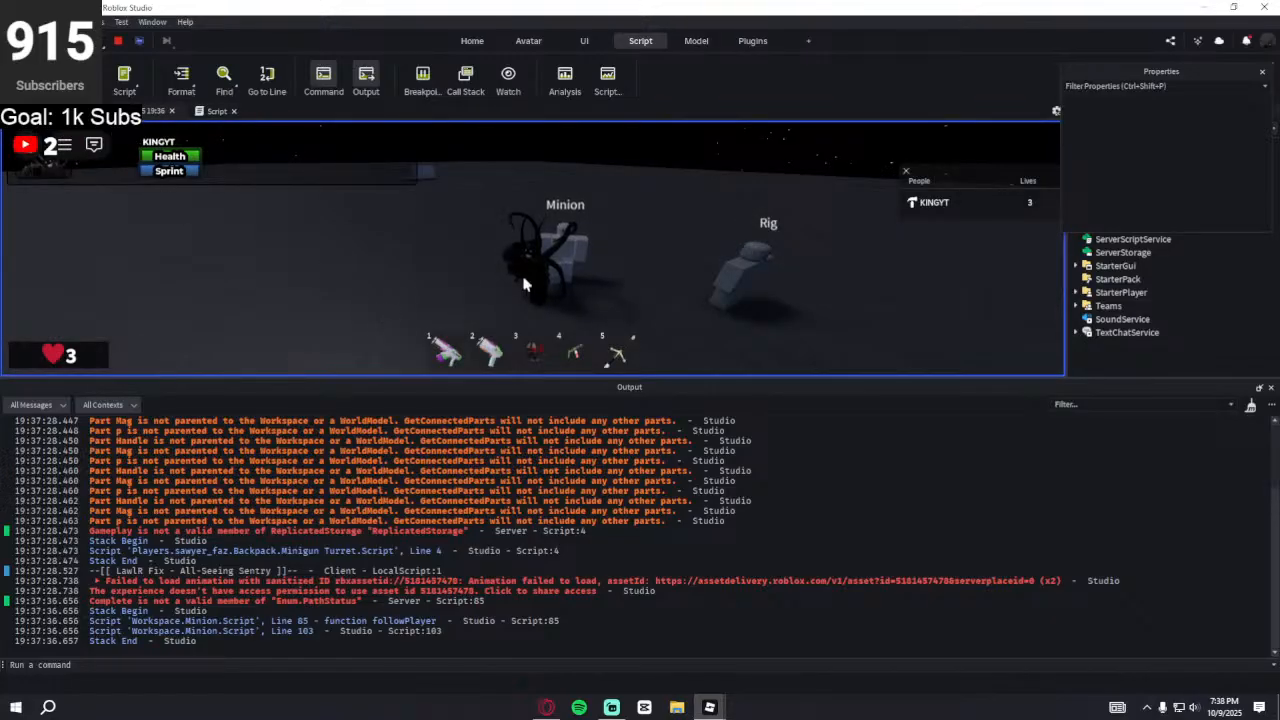
key(w)
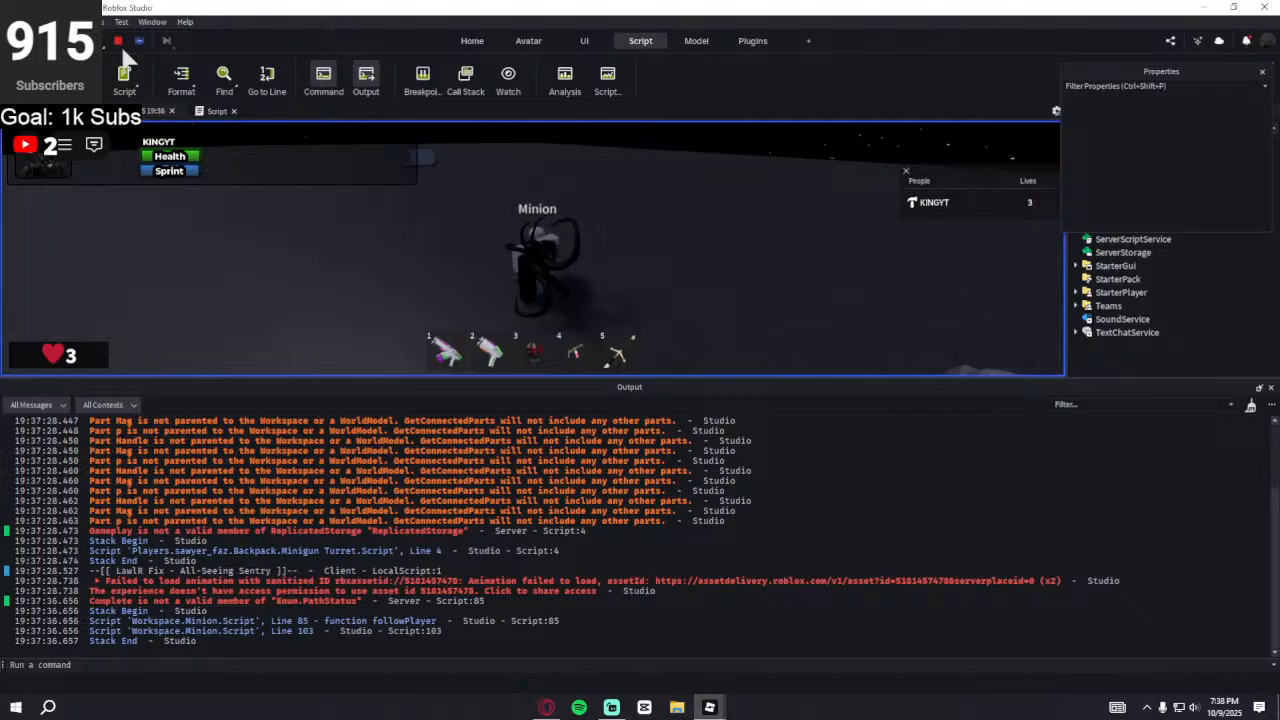
- Open the script line behind the Enum.PathStatus error, select the error message, and switch to the browser
click(265, 602)
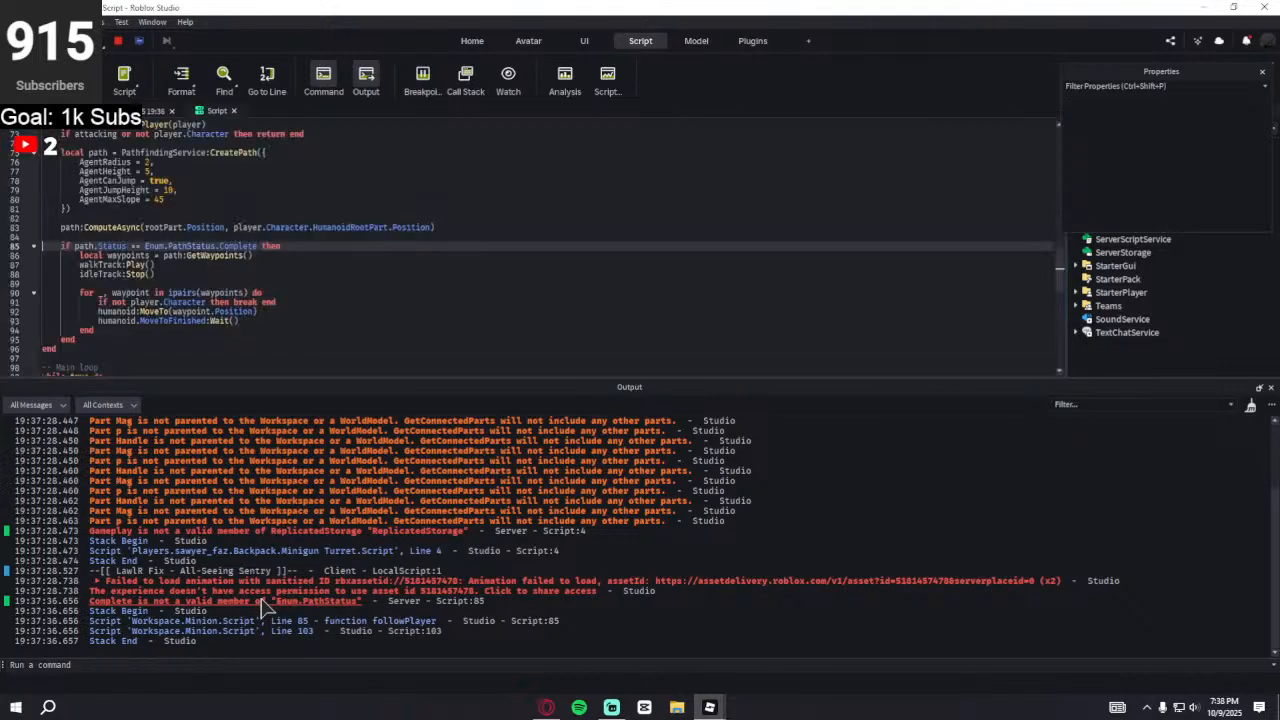
drag(494, 592, 92, 606)
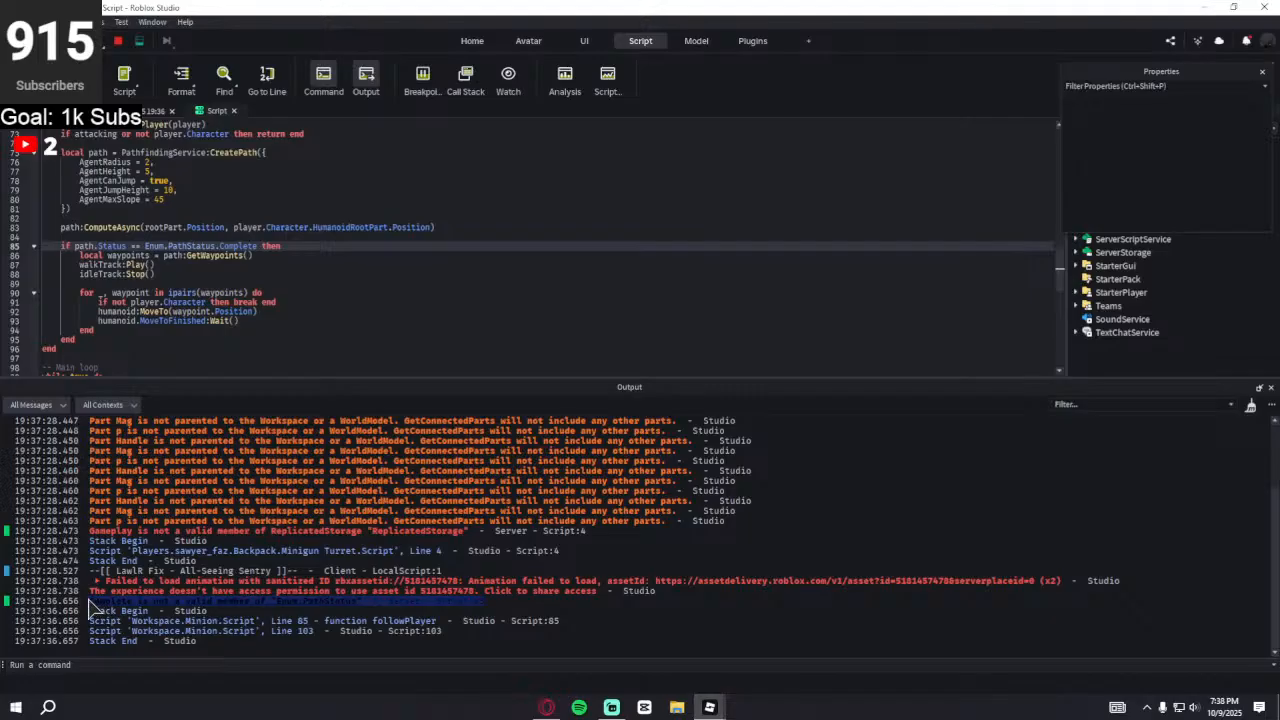
click(616, 601)
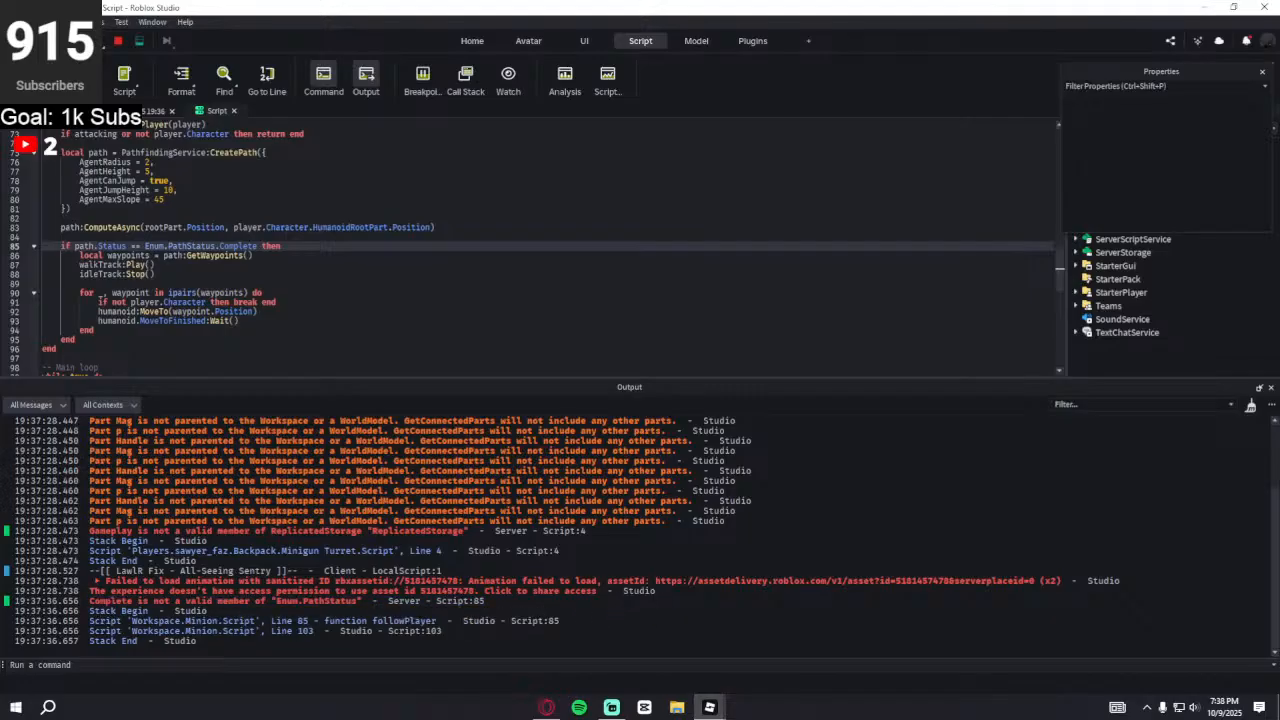
click(546, 707)
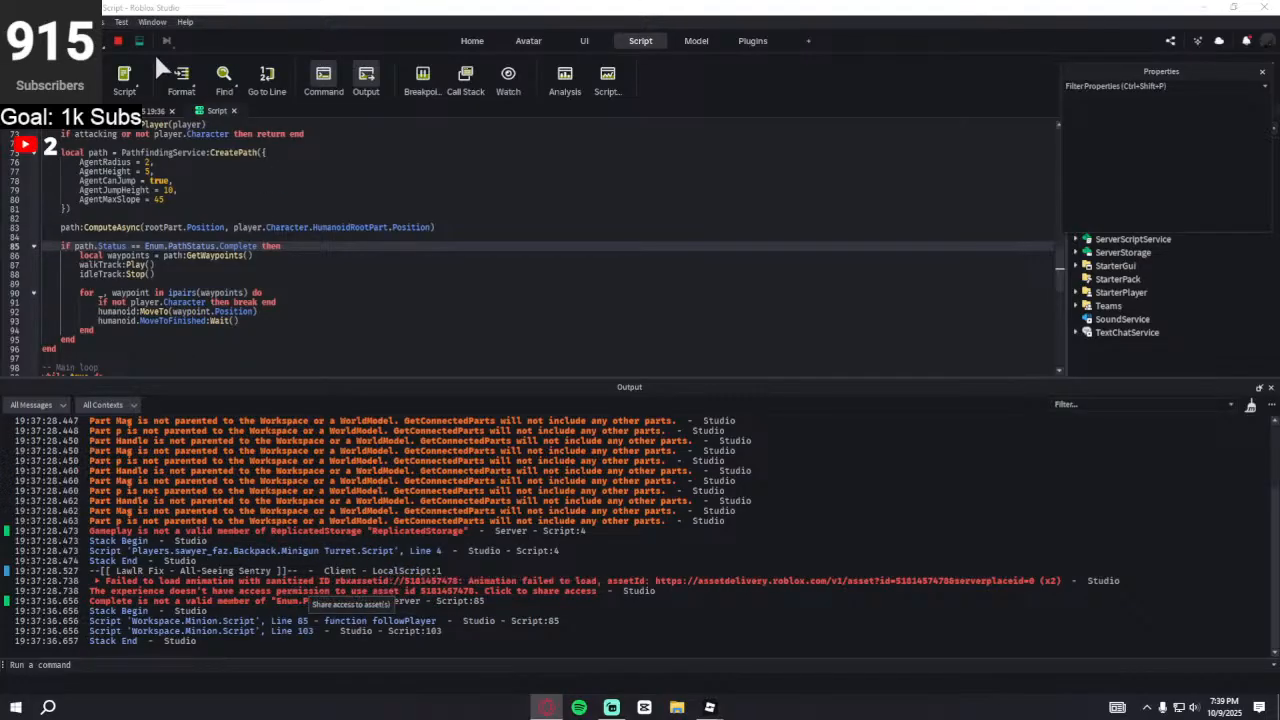
- Stop the playtest and replace the Minion script's entire code with a corrected version
click(118, 43)
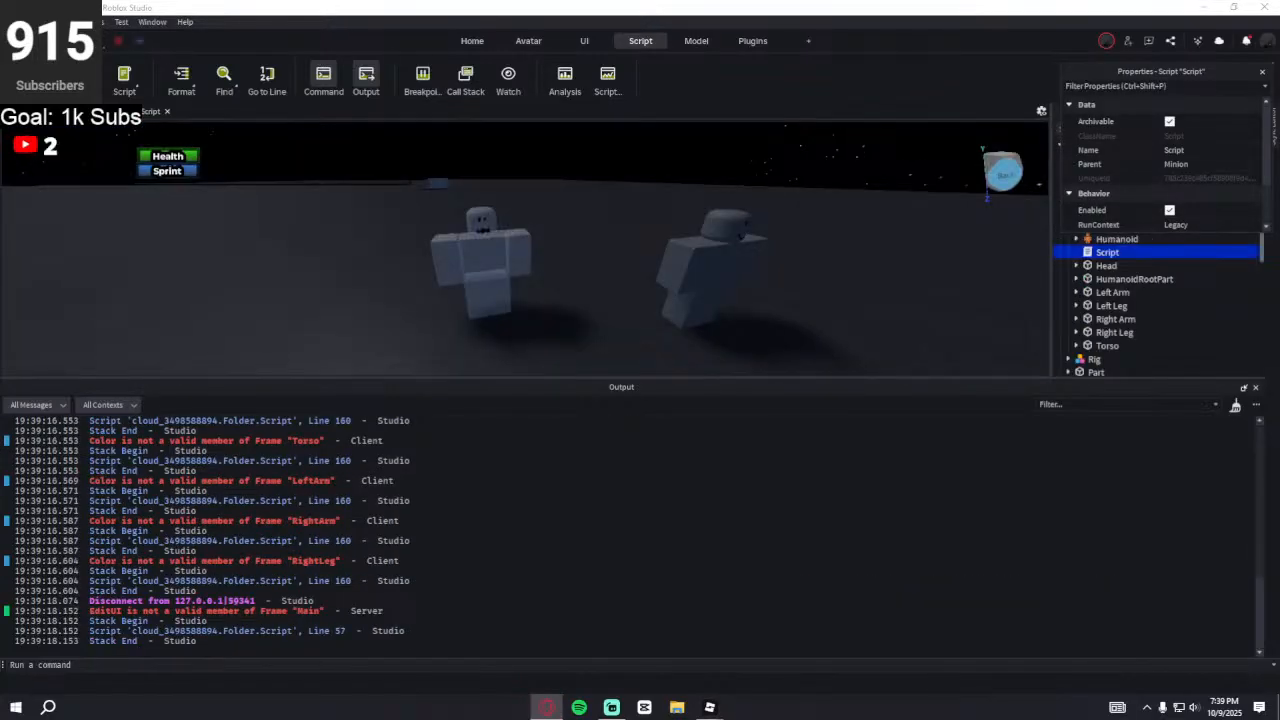
click(154, 112)
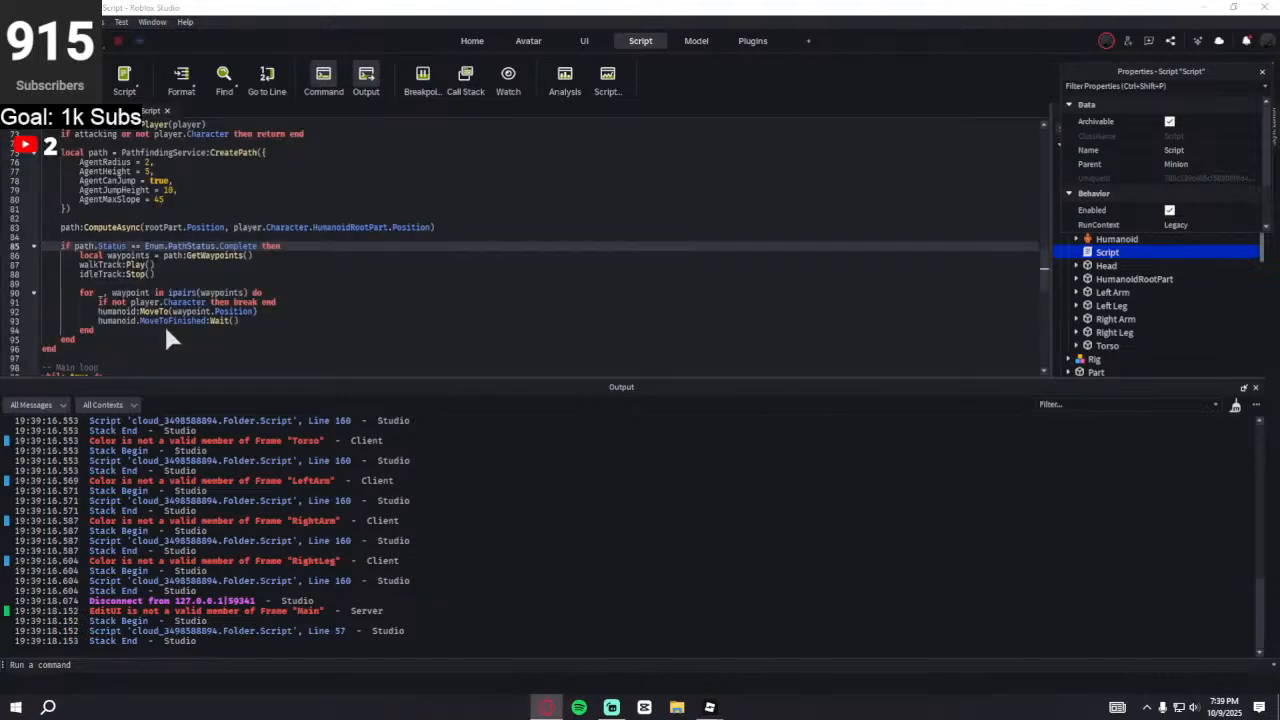
scroll(154, 316, up, 15)
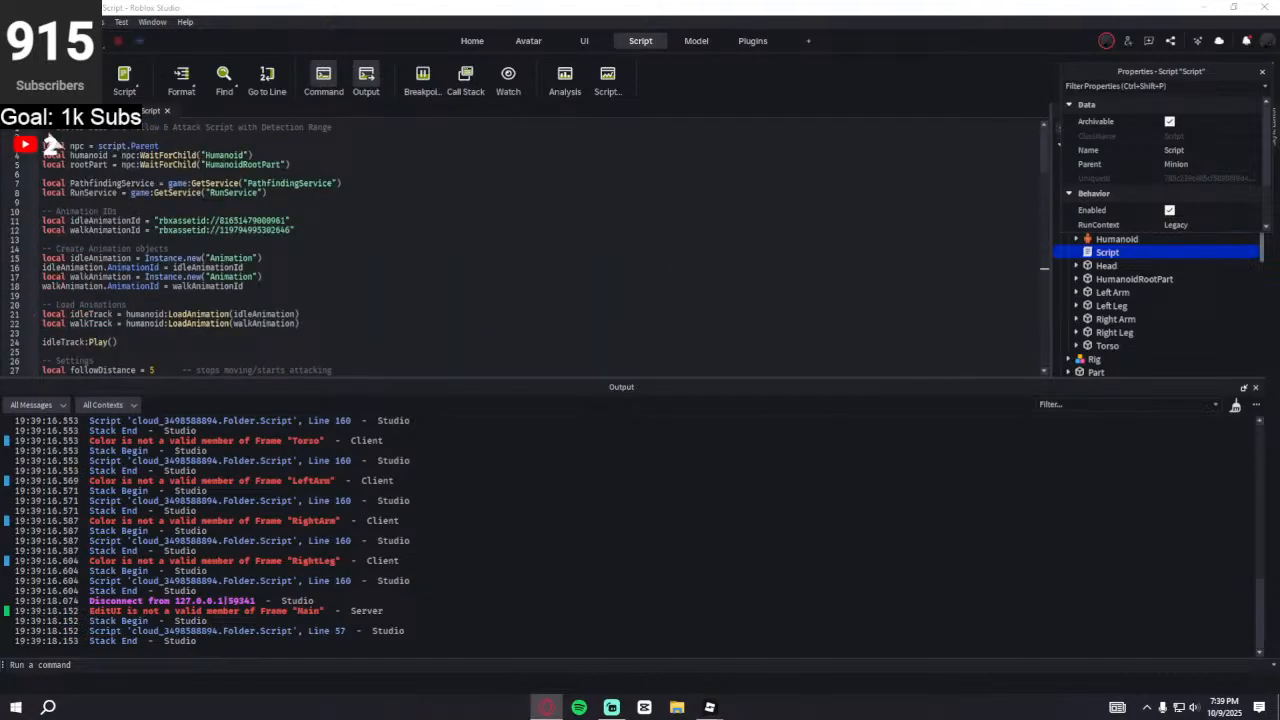
drag(44, 130, 175, 213)
scroll(197, 271, down, 17)
drag(197, 271, 229, 269)
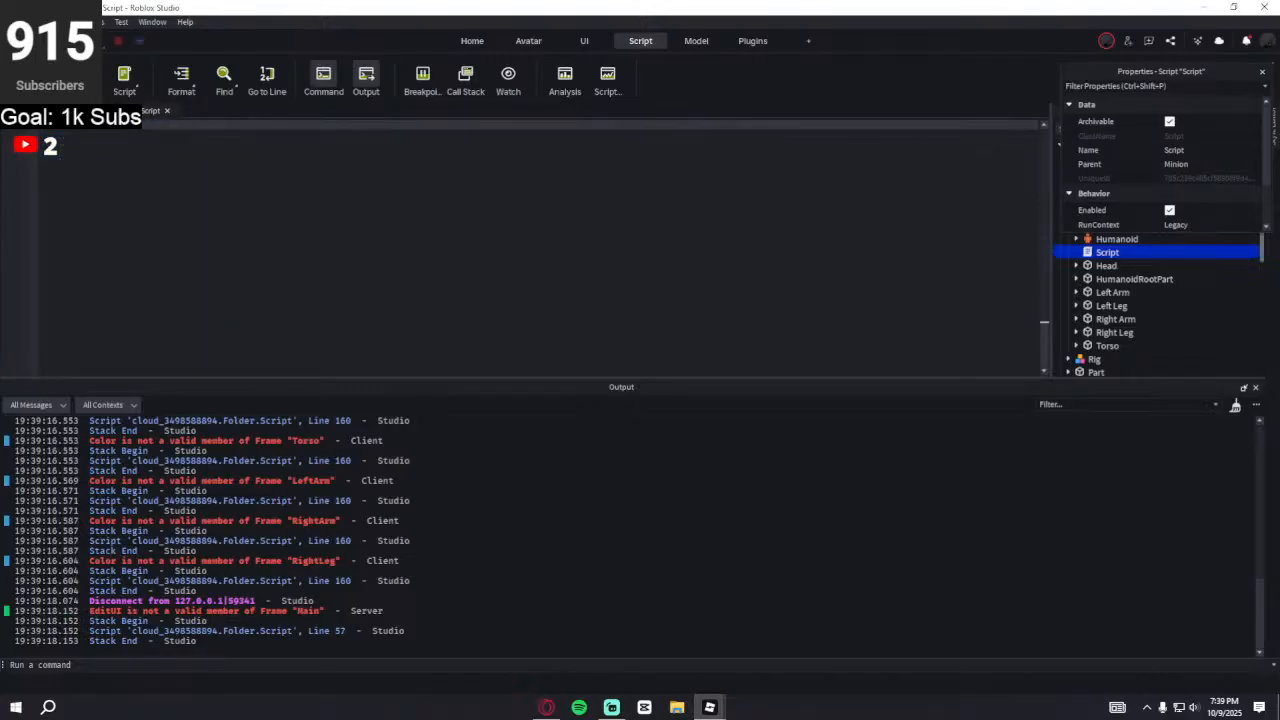
- Start a playtest of the corrected script with the Output log shown, choose Loadout 1, and walk to the Minion
key(F5)
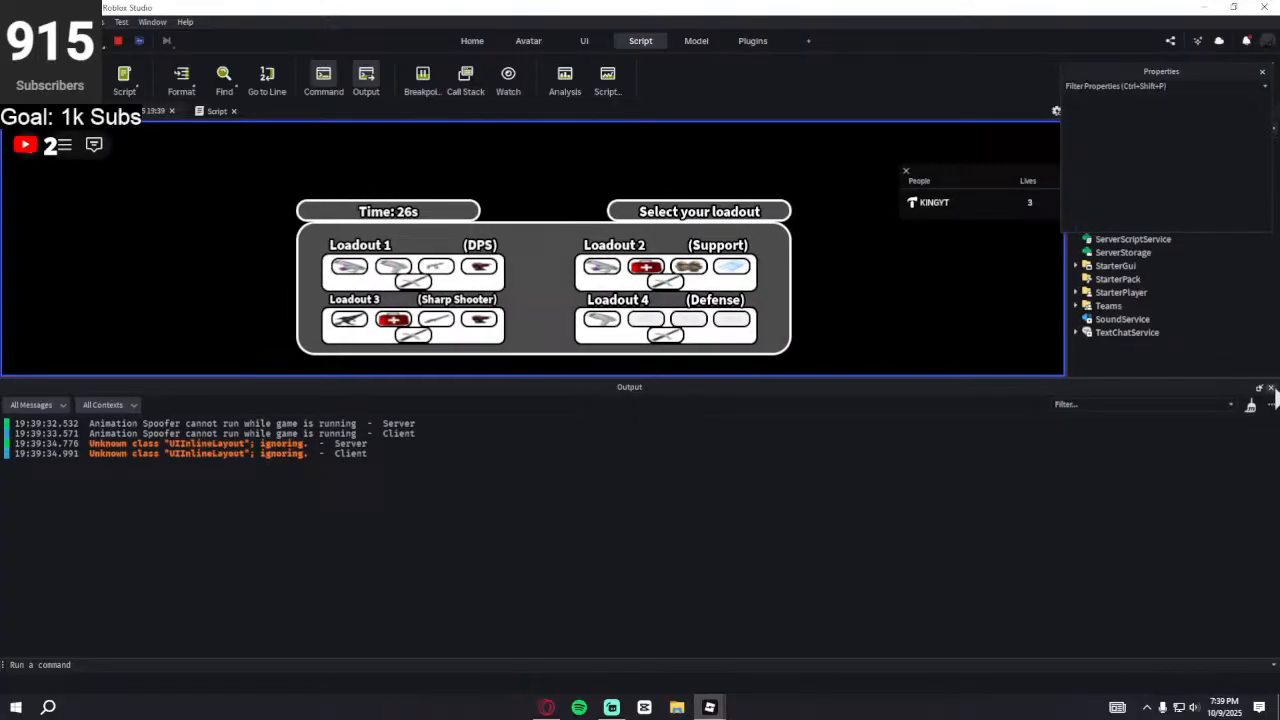
click(489, 273)
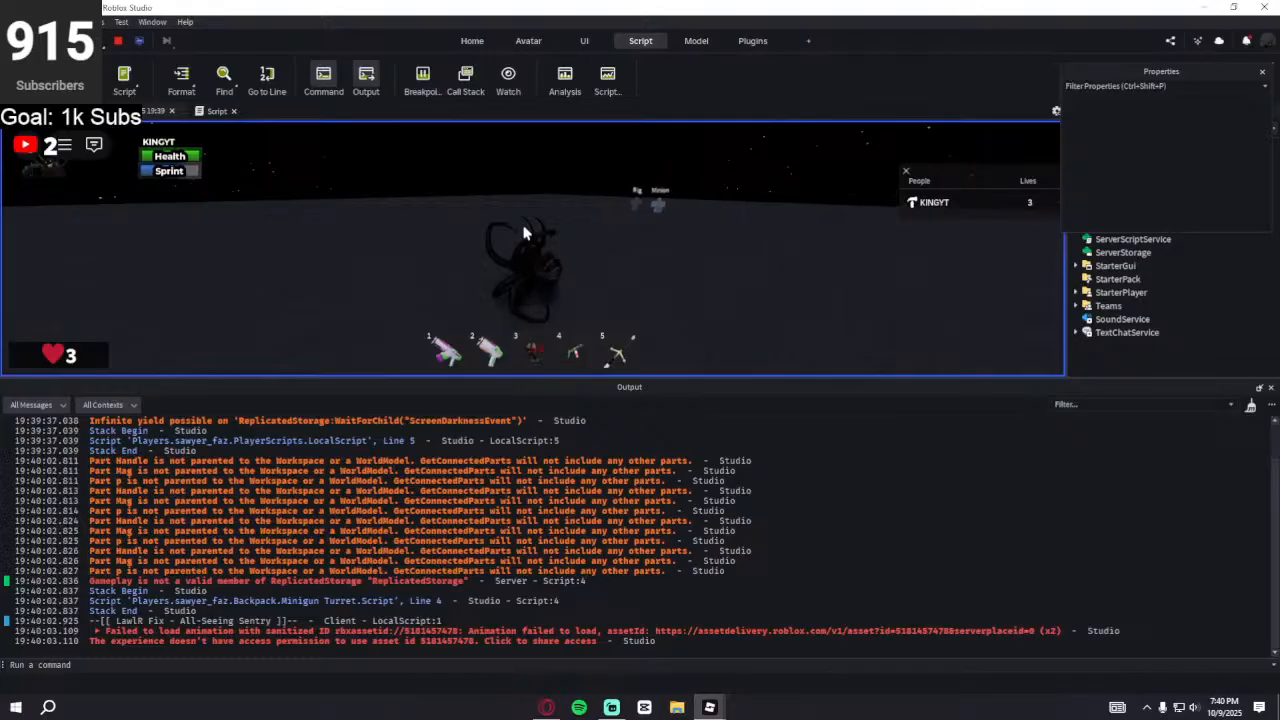
key(w)
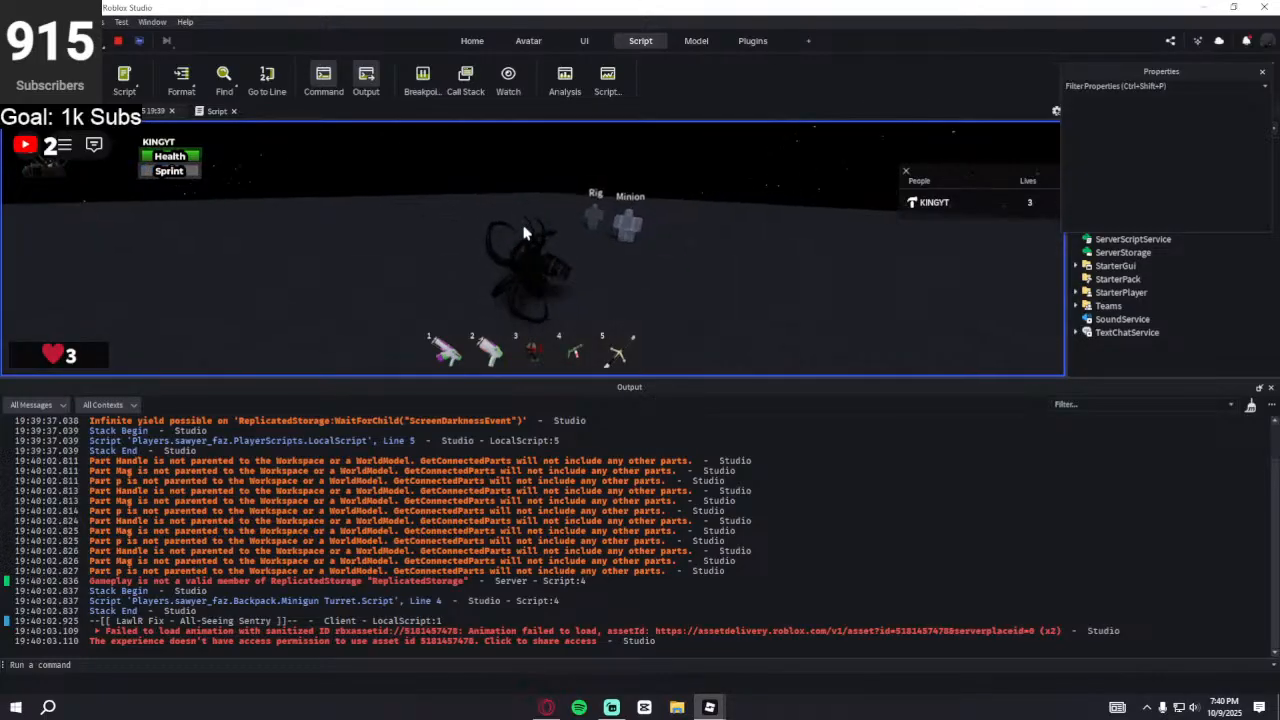
key(w)
right_drag(525, 232, 525, 232)
- Move back and forth and circle around the Minion to test whether it follows and attacks
key(s)
key(s)
key(s)
key(w)
key(w)
key(d)
key(d)
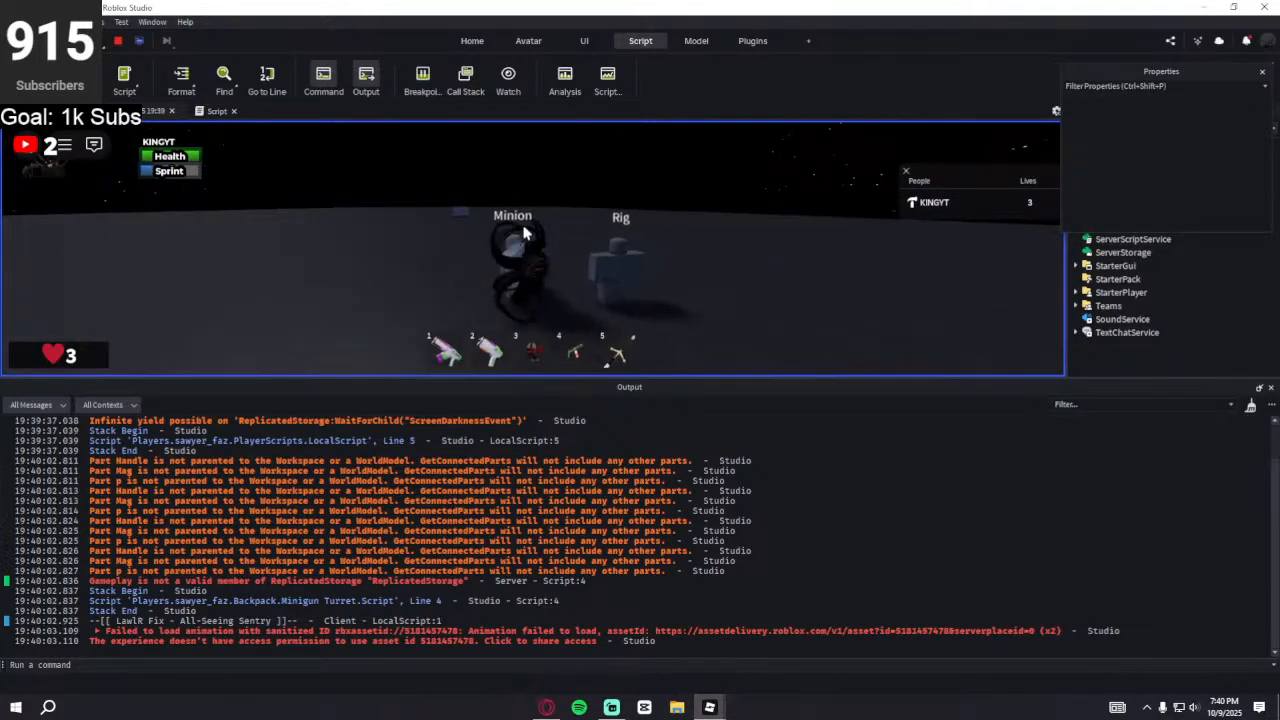
key(a)
key(s)
key(a)
key(w)
key(w)
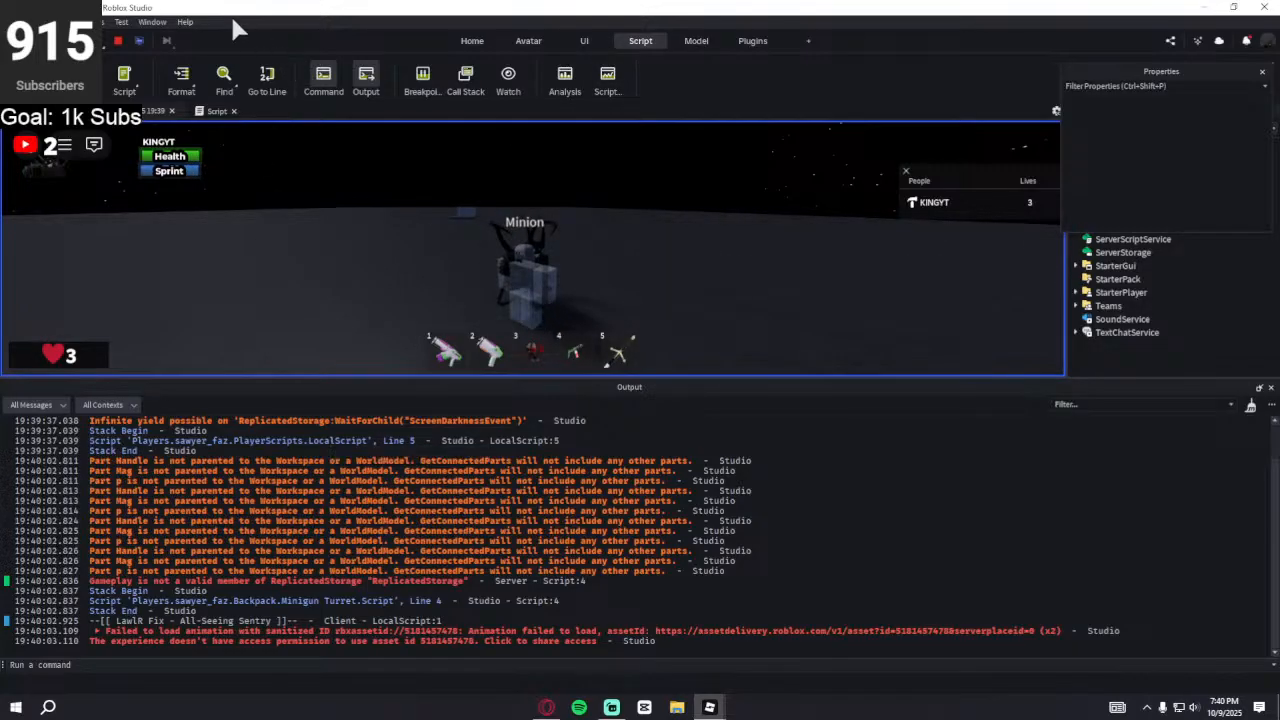
- Stop the playtest, close the Output log, and return to the Minion script
click(117, 41)
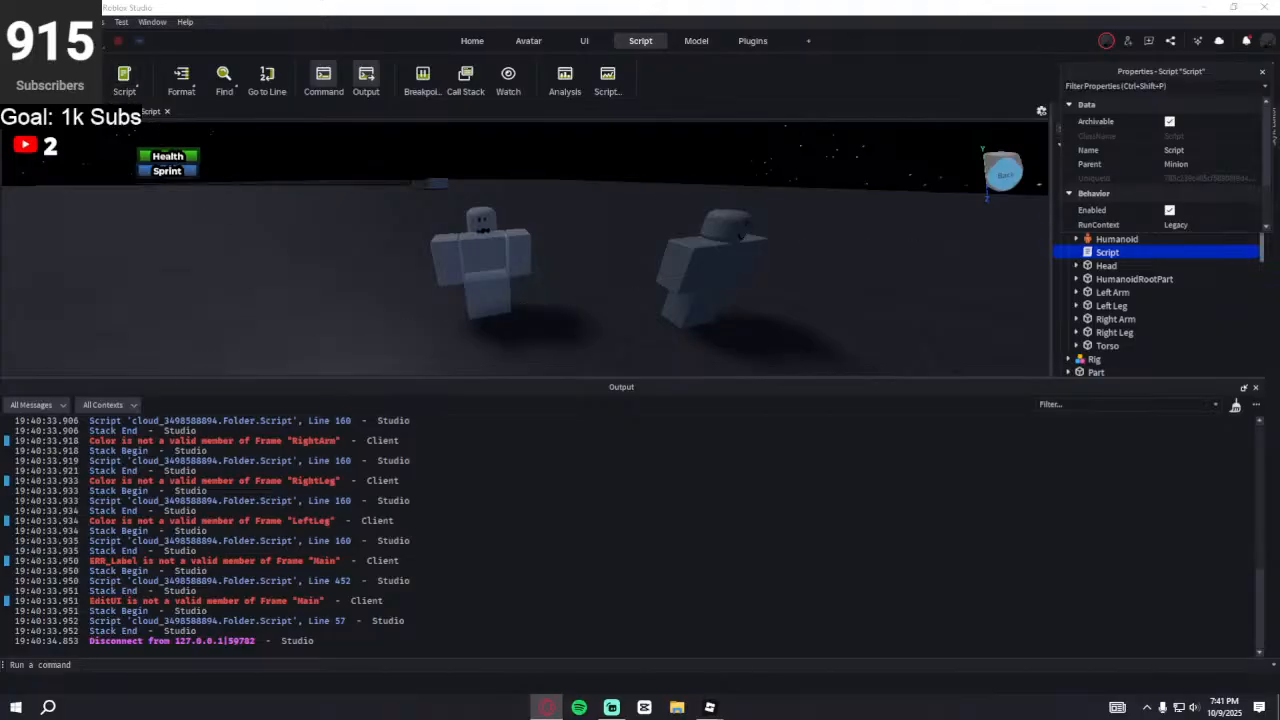
click(1255, 387)
click(155, 112)
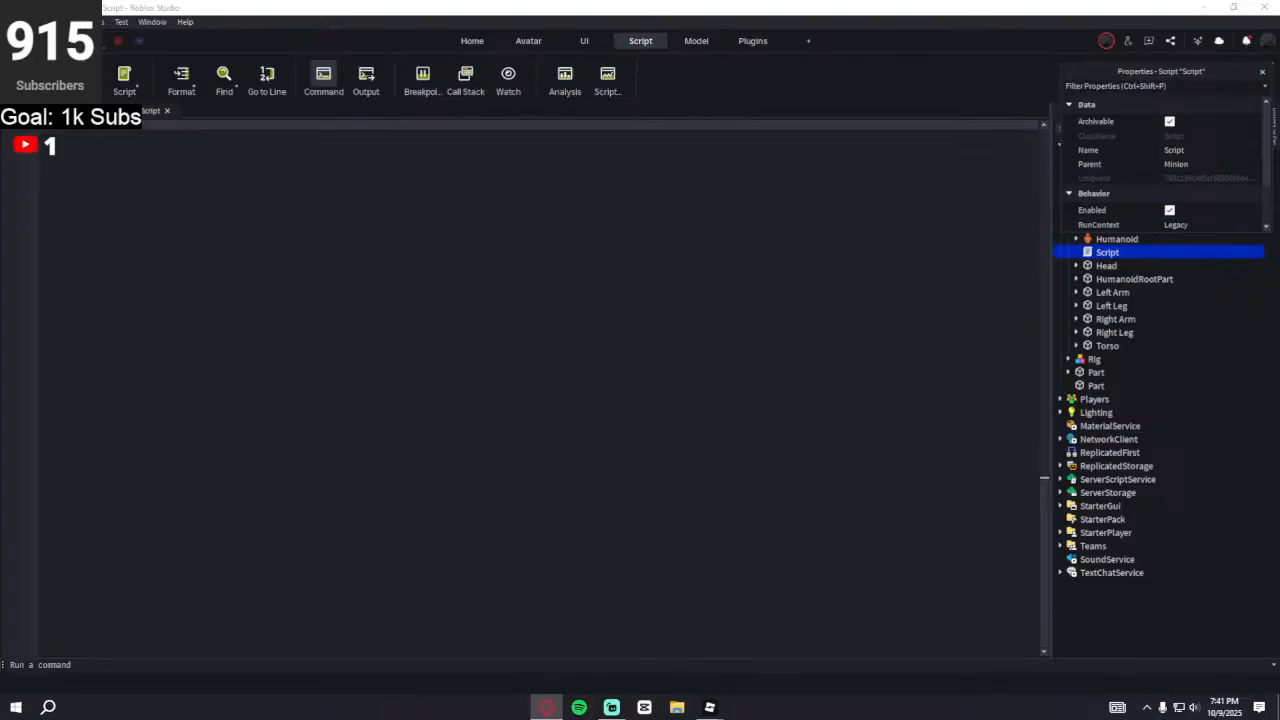
- Replace the Minion script's entire code with a version that moves the NPC straight toward the nearest player and damages on contact
key(ctrl+v)
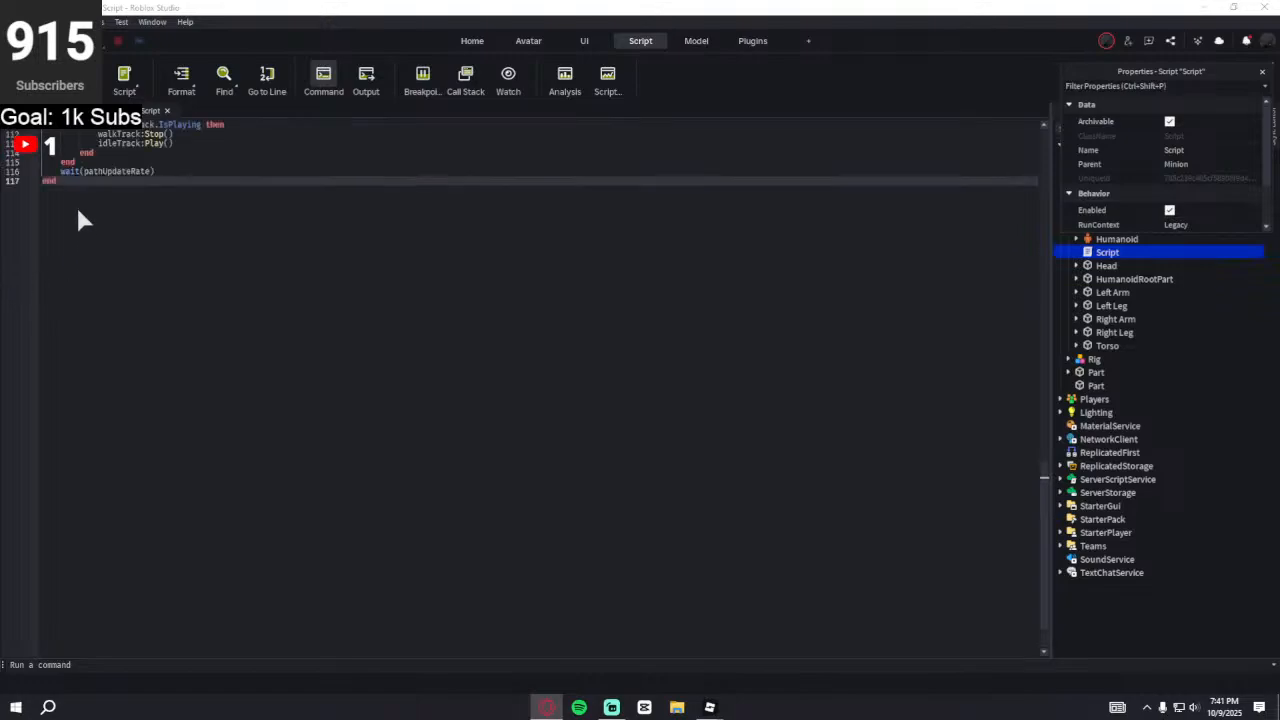
scroll(115, 530, down, 6)
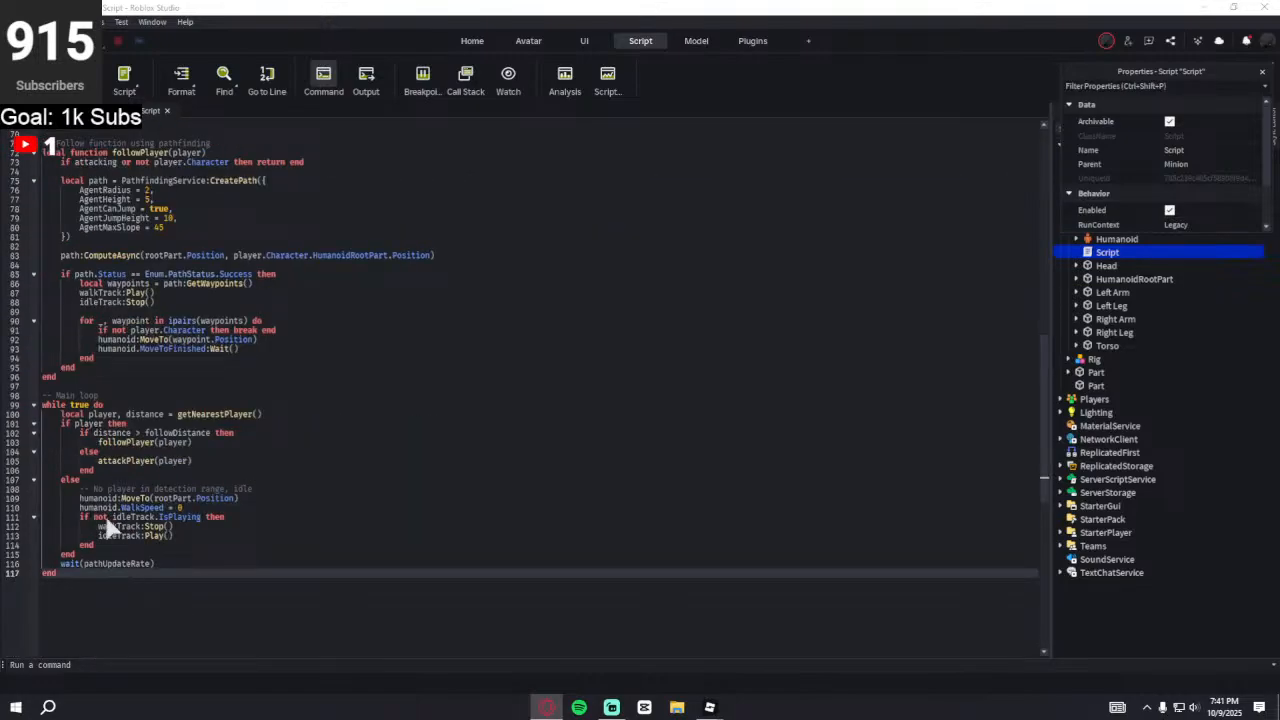
drag(110, 563, 94, 402)
drag(66, 570, 115, 248)
scroll(115, 270, up, 12)
scroll(113, 244, up, 12)
key(ctrl+v)
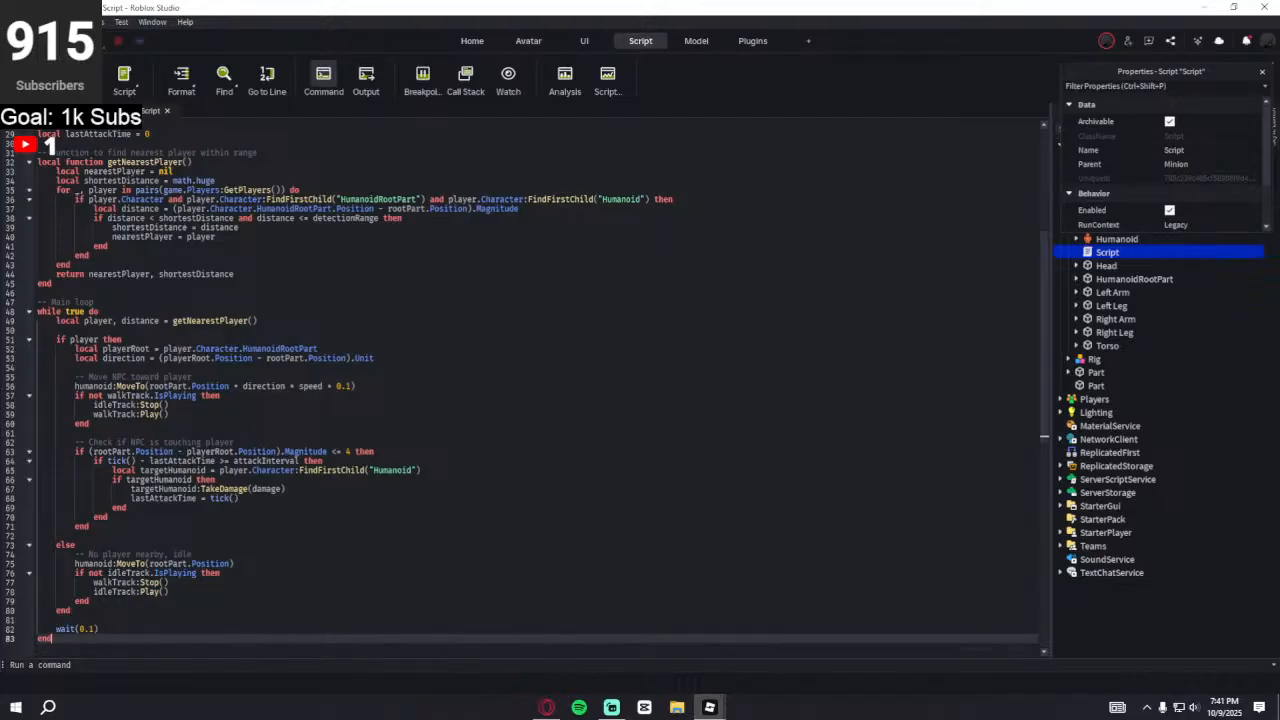
- Start a playtest of the direct-movement script, choose Loadout 1, and sprint toward the Minion
key(F5)
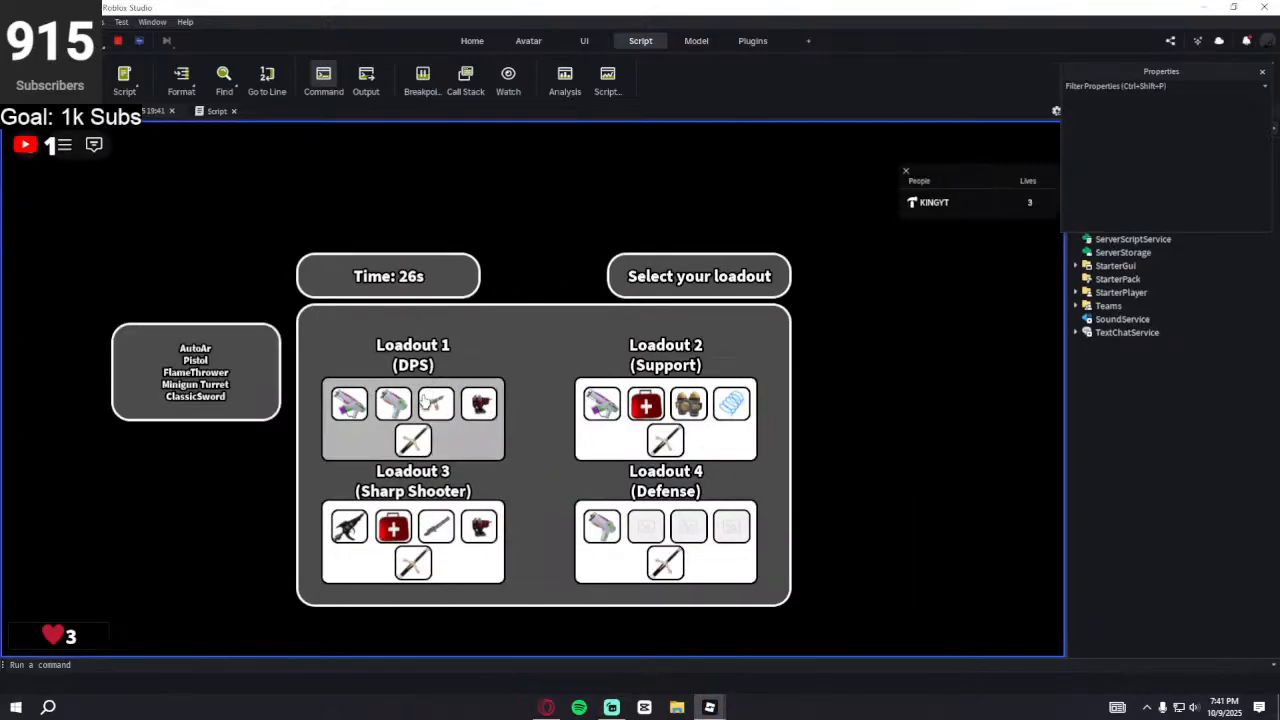
click(427, 400)
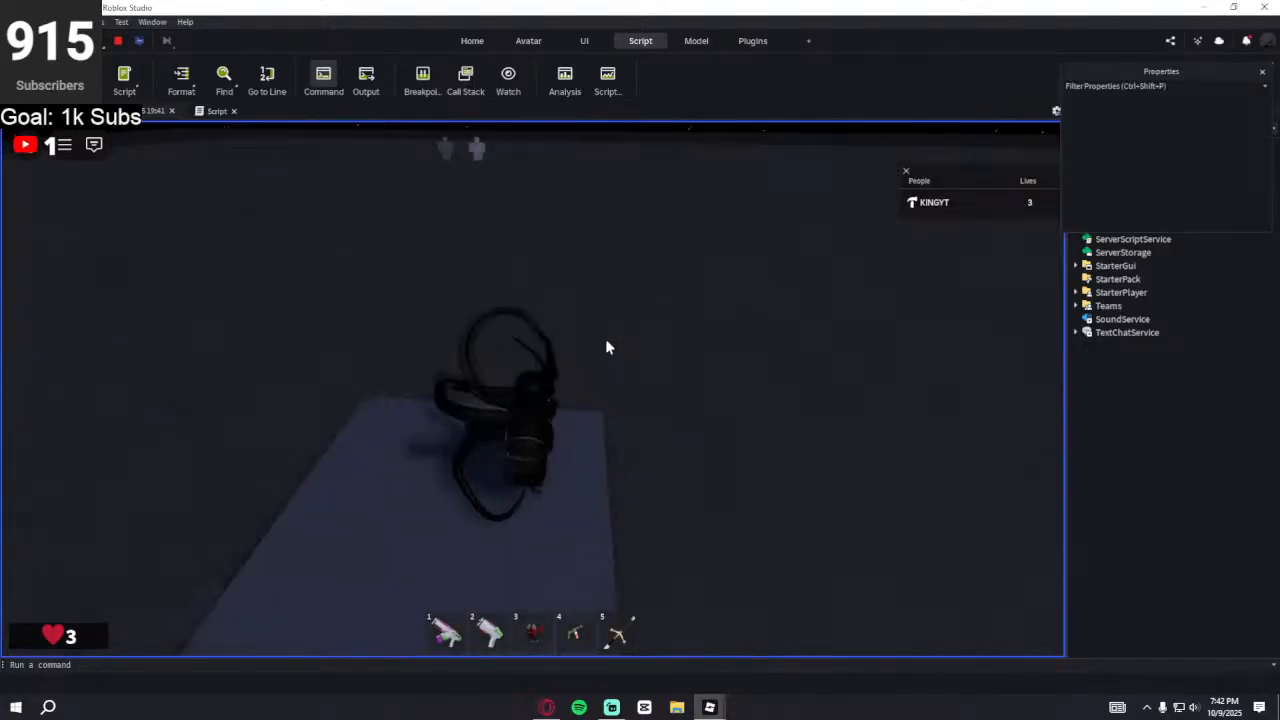
key(w)
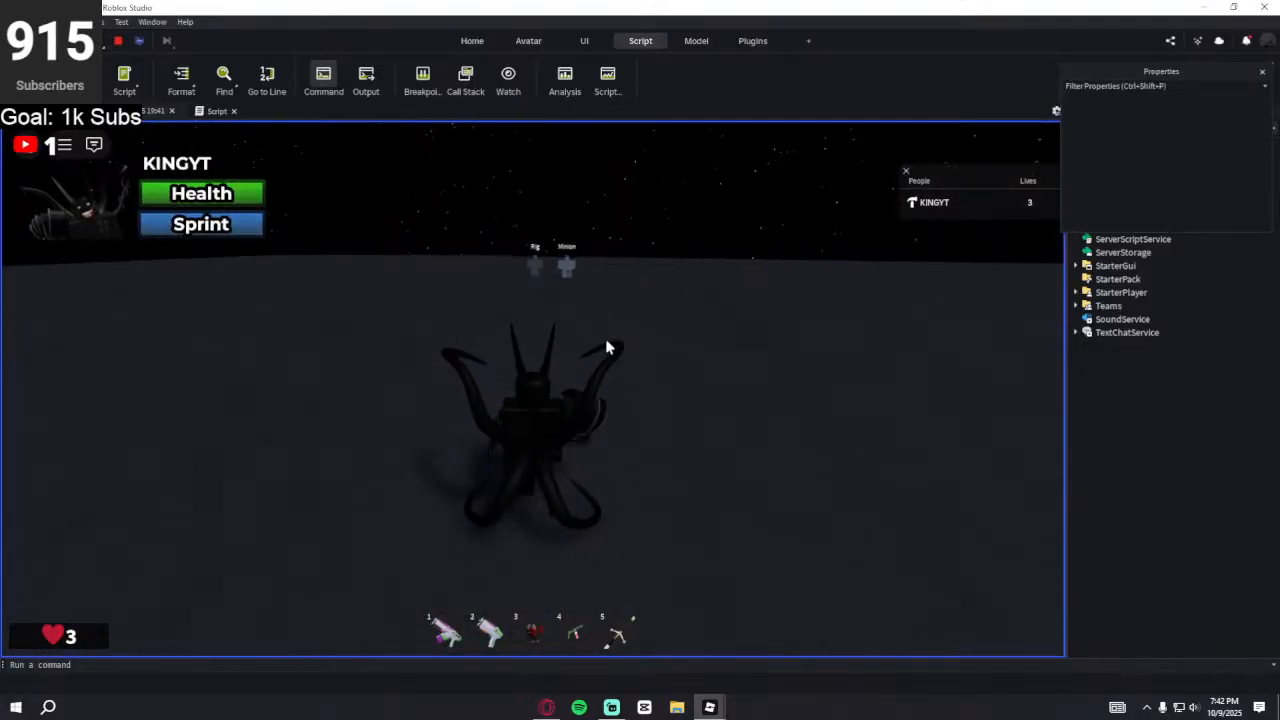
key(shift)
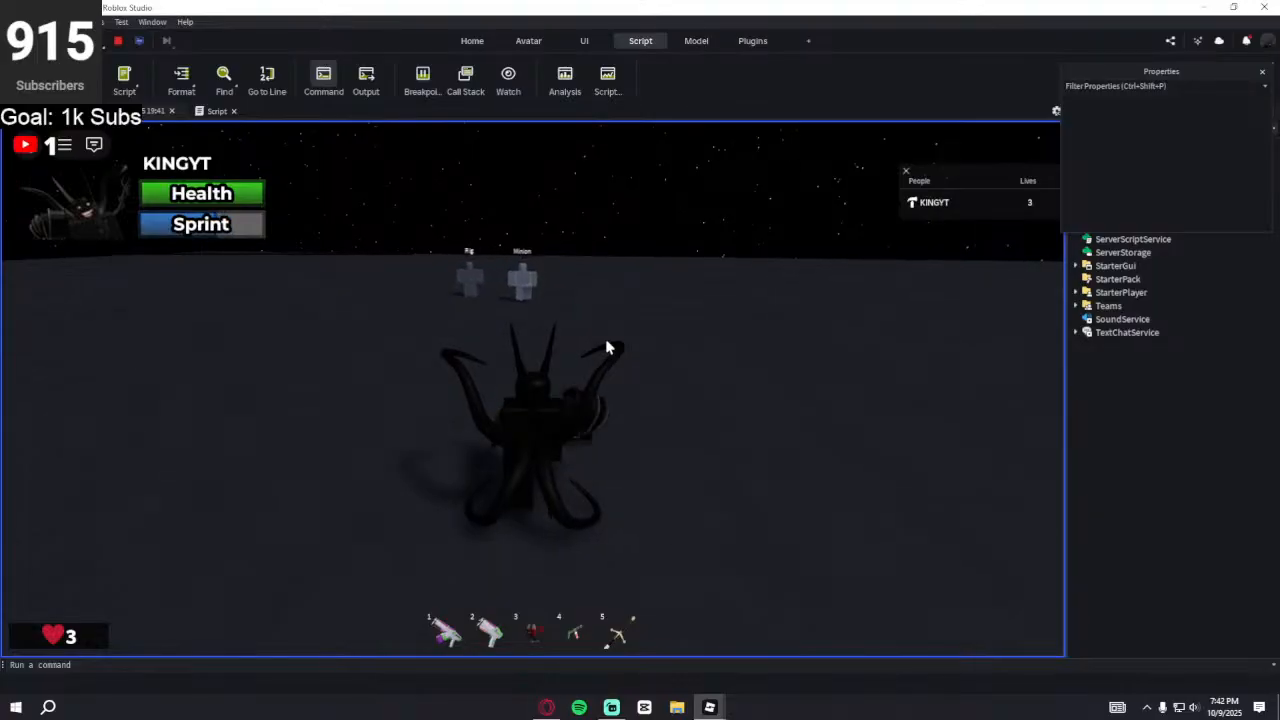
- Back away from the Minion toward the spawn platform to test whether it follows, and stop the playtest
key(s)
right_drag(607, 343, 607, 343)
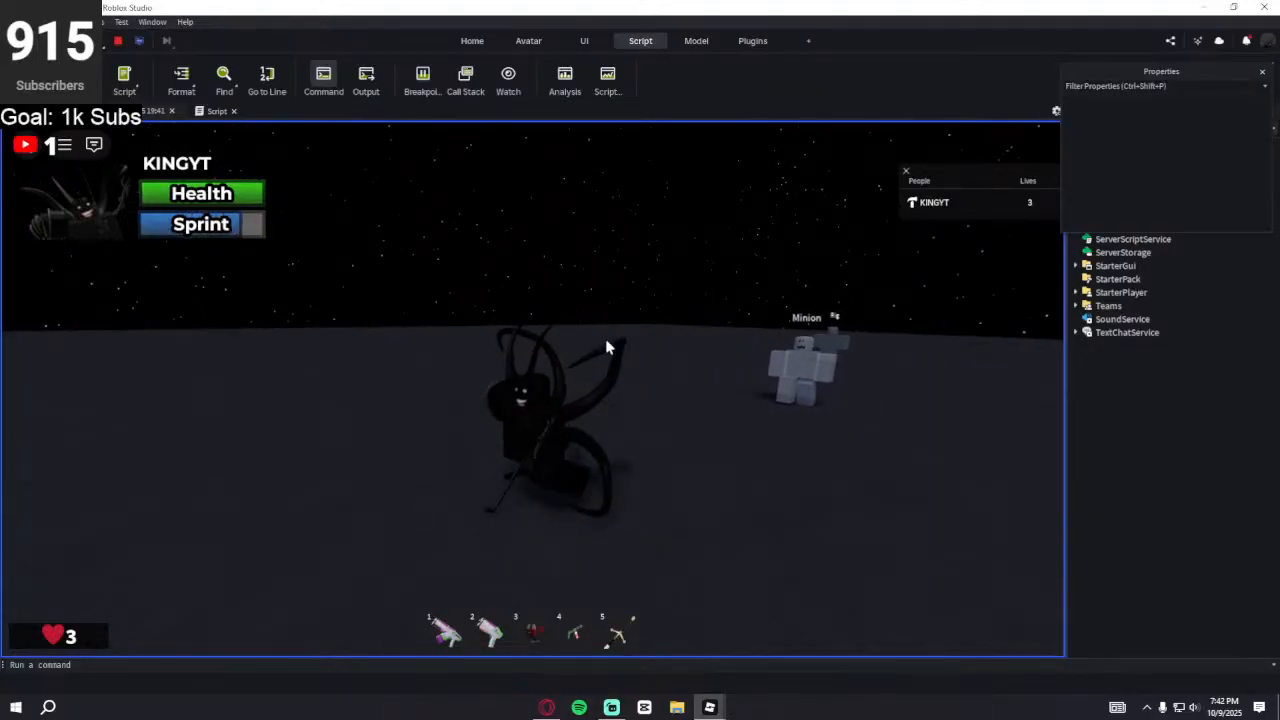
key(a)
key(s)
key(shift)
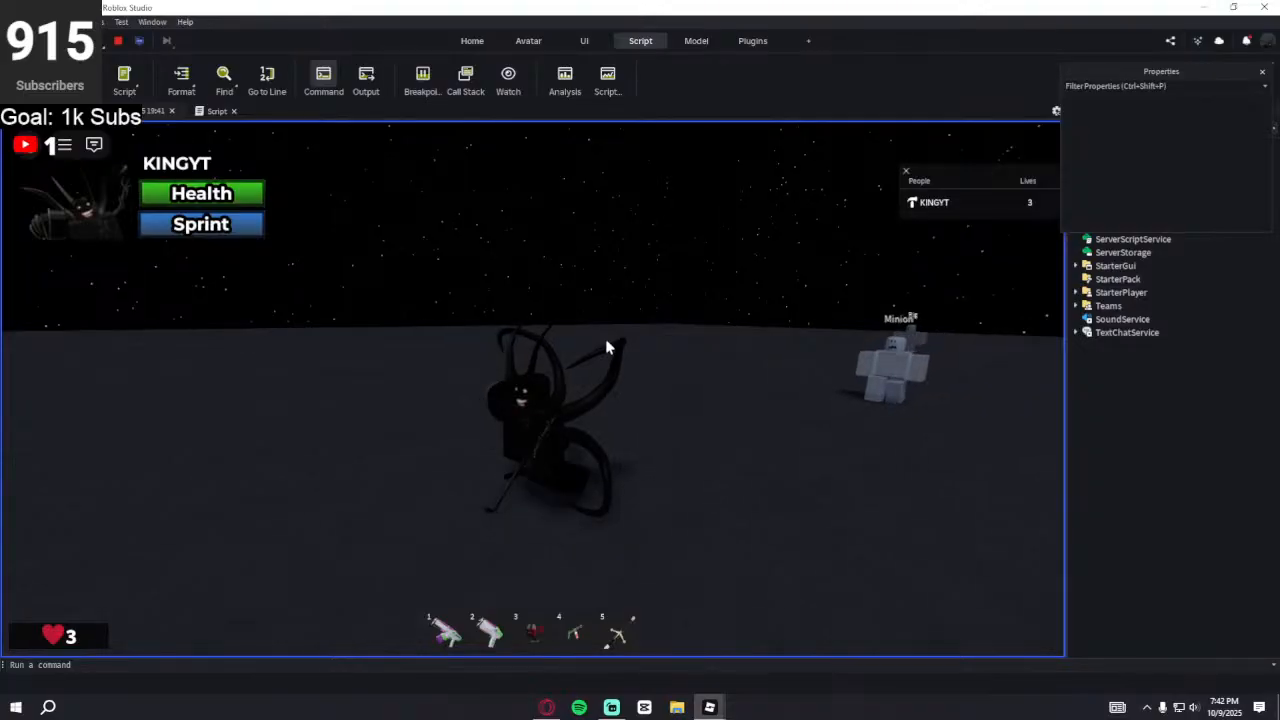
key(a)
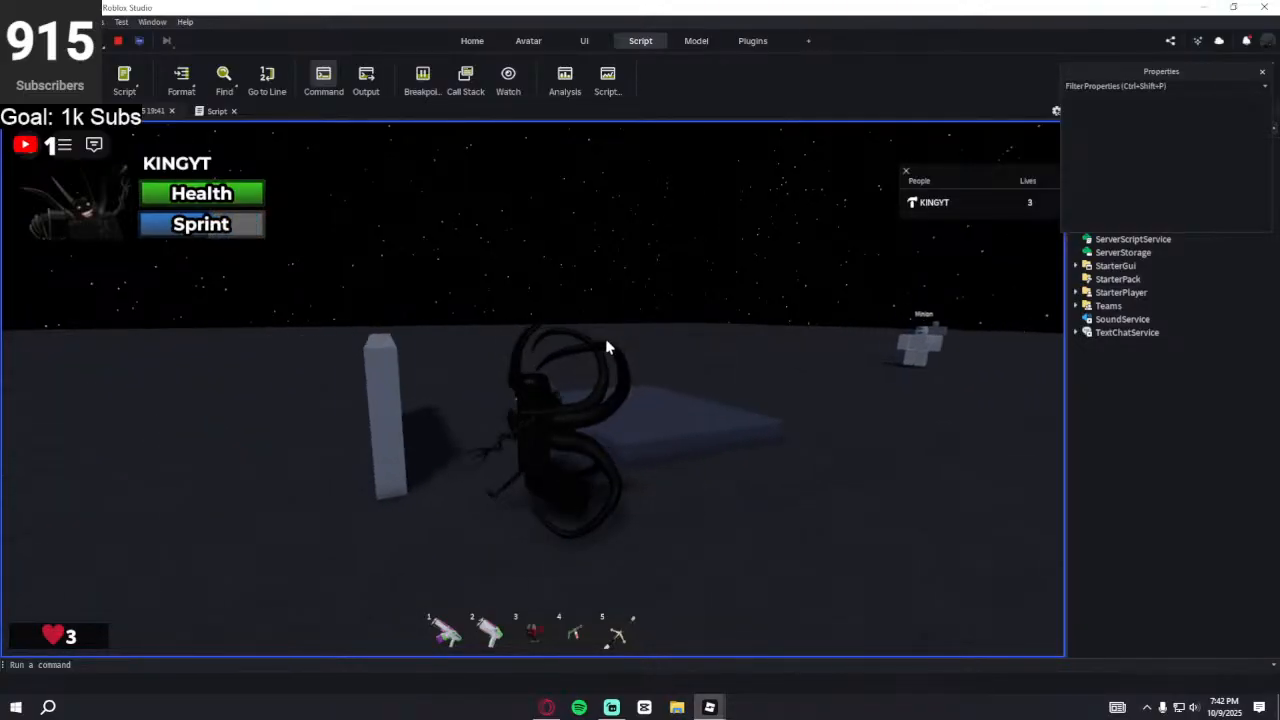
right_drag(607, 347, 607, 347)
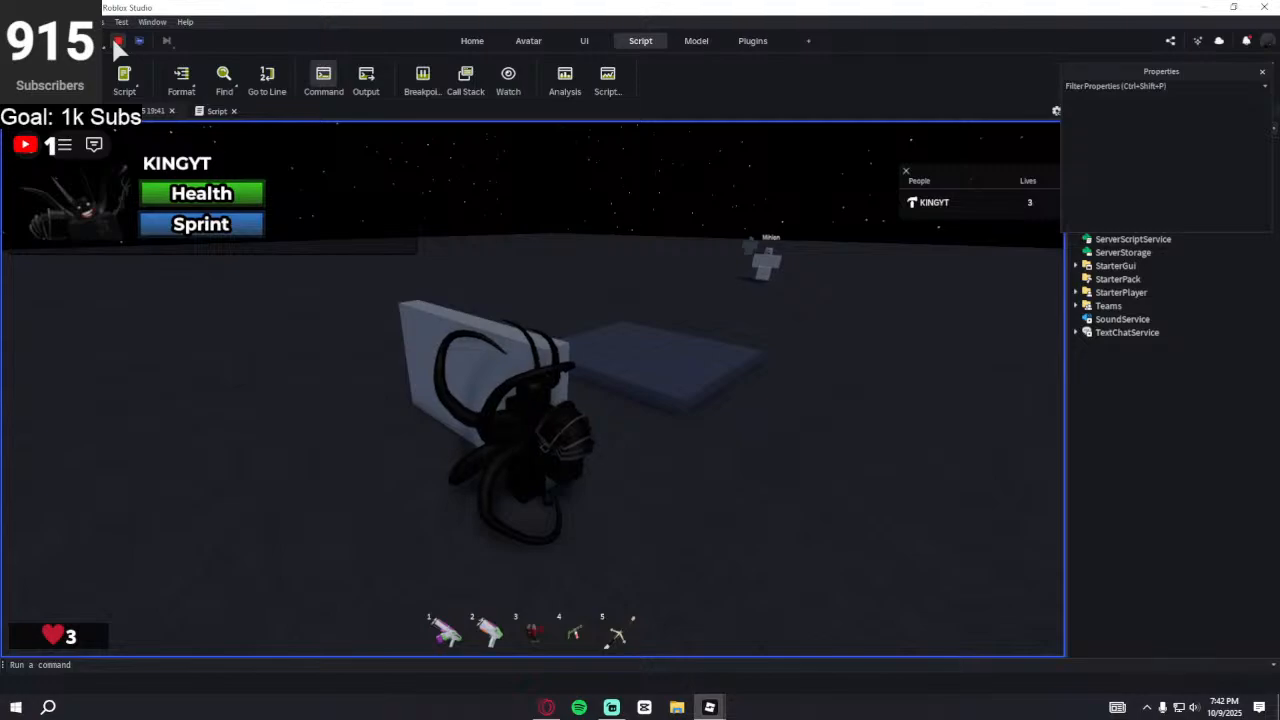
click(117, 40)
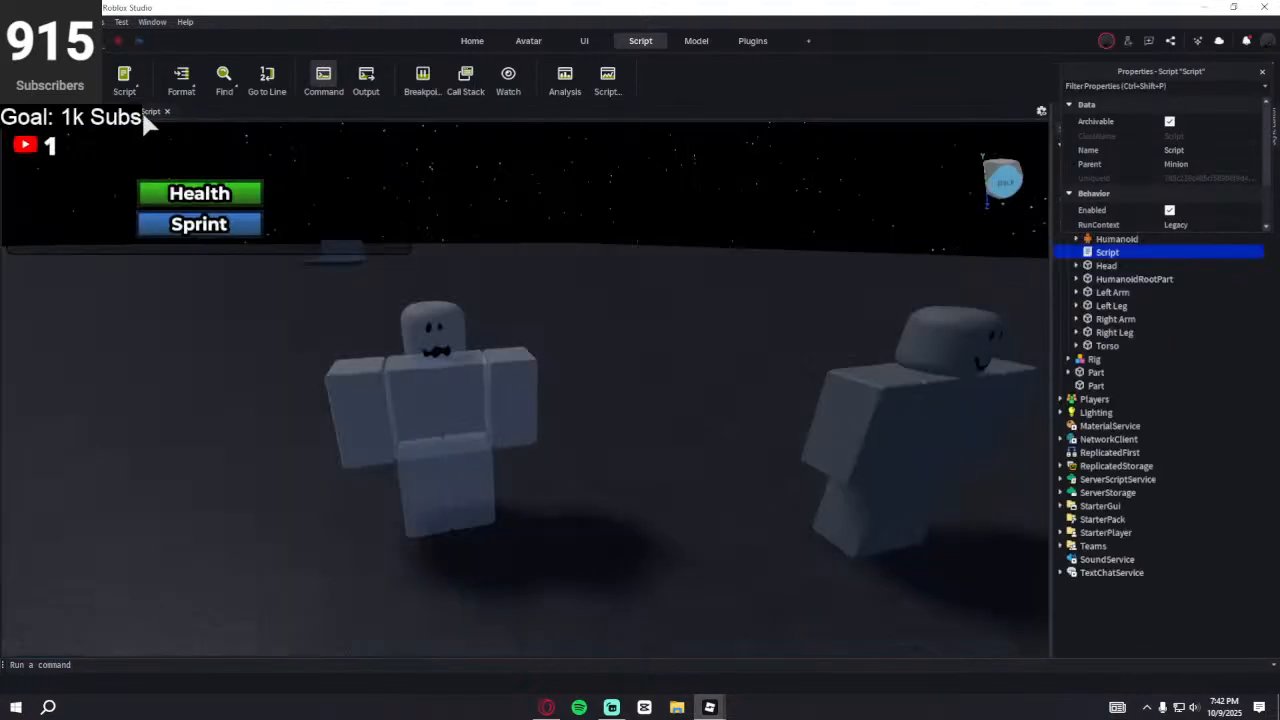
- Review the Minion script's settings and check the WalkSpeed property of the Minion's Humanoid
drag(1127, 71, 920, 42)
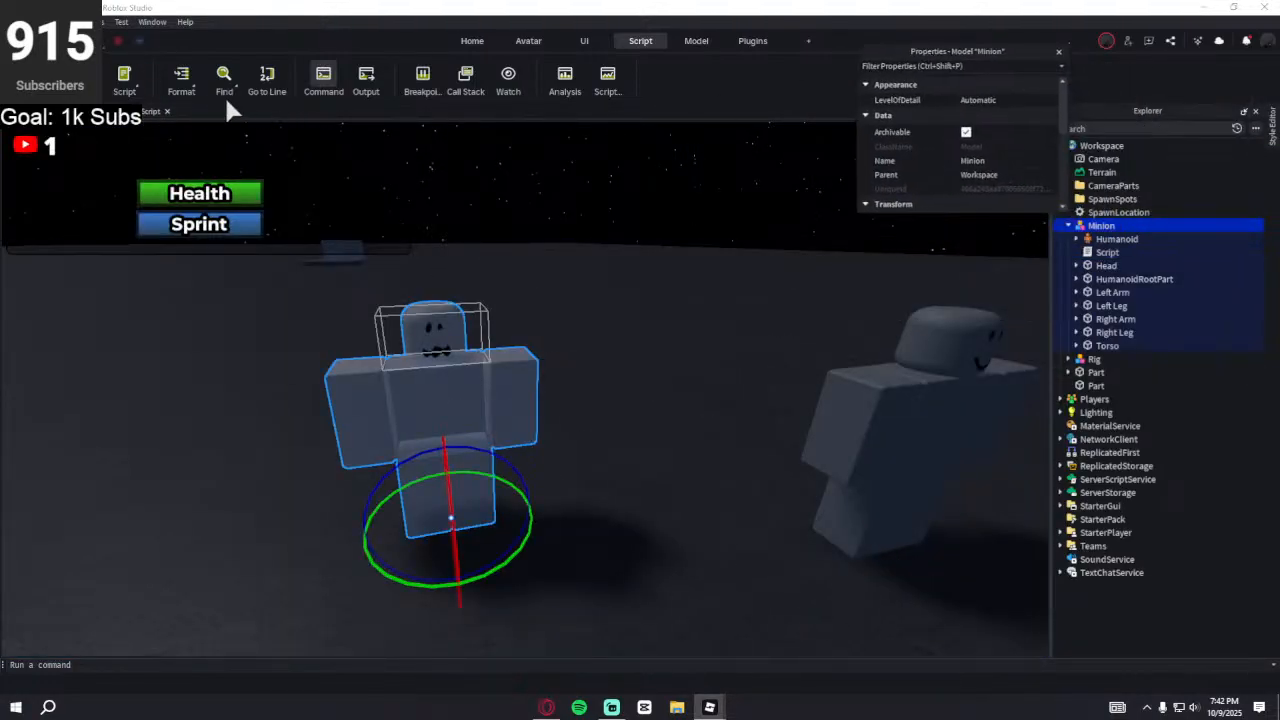
click(150, 111)
scroll(237, 336, up, 10)
scroll(238, 313, down, 10)
scroll(240, 321, up, 8)
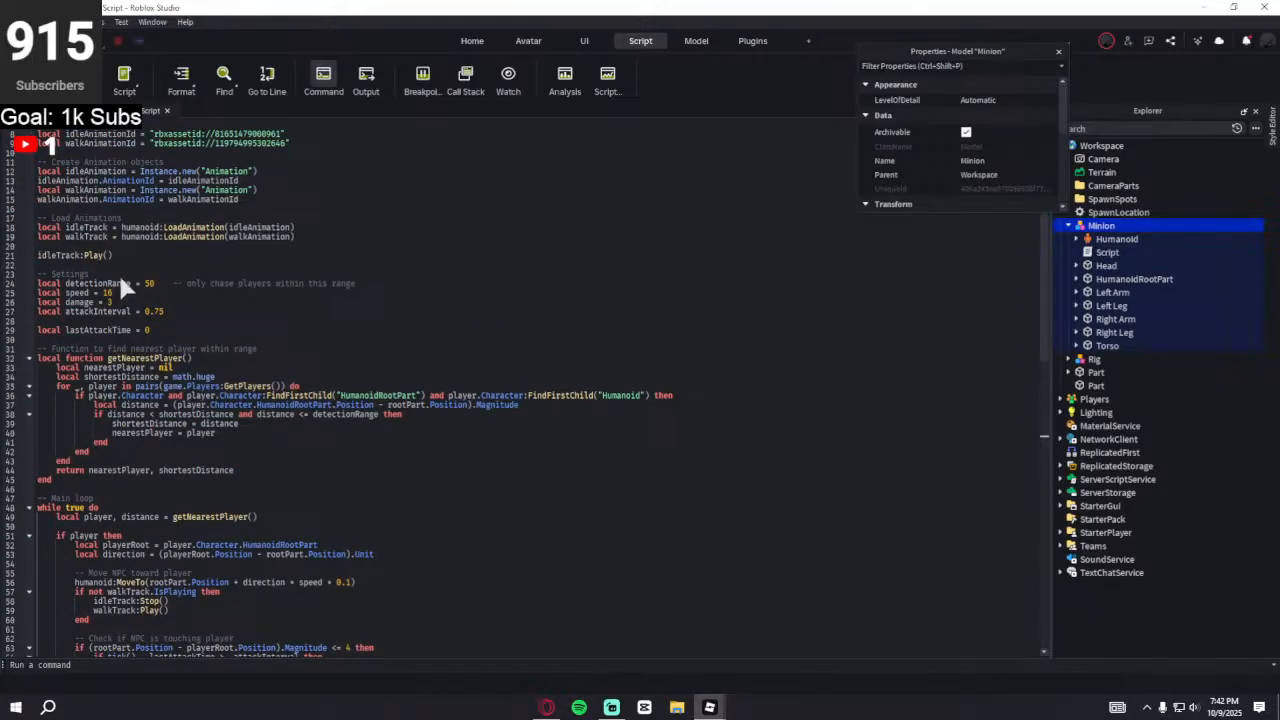
click(1179, 238)
scroll(978, 155, down, 3)
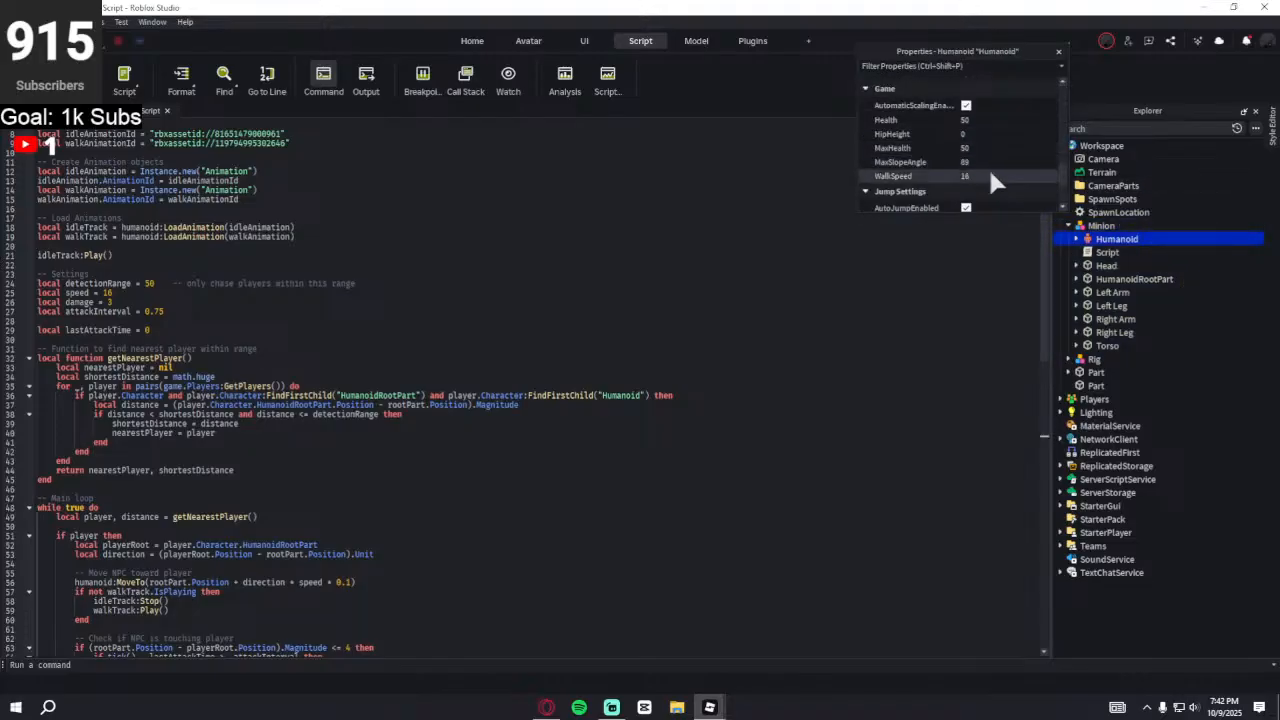
- Set detectionRange to 100 and speed to 12.5 in the Minion script's settings
double_click(148, 283)
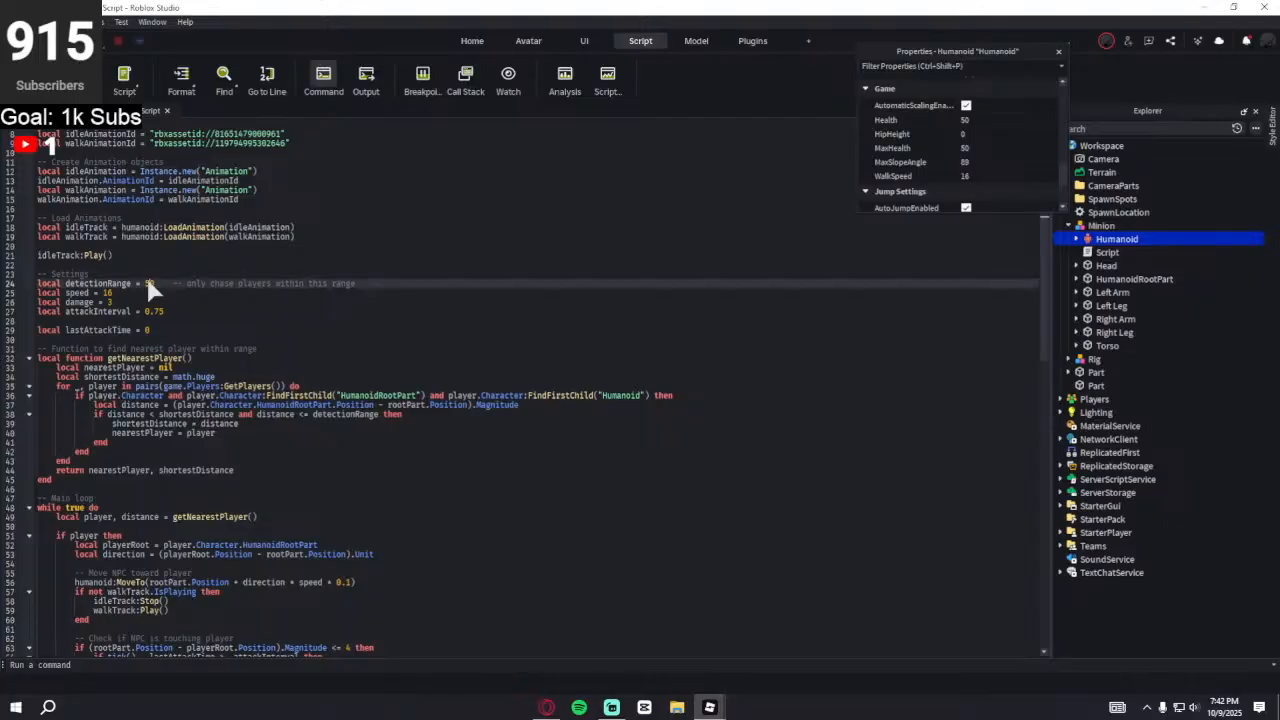
text(100)
click(117, 289)
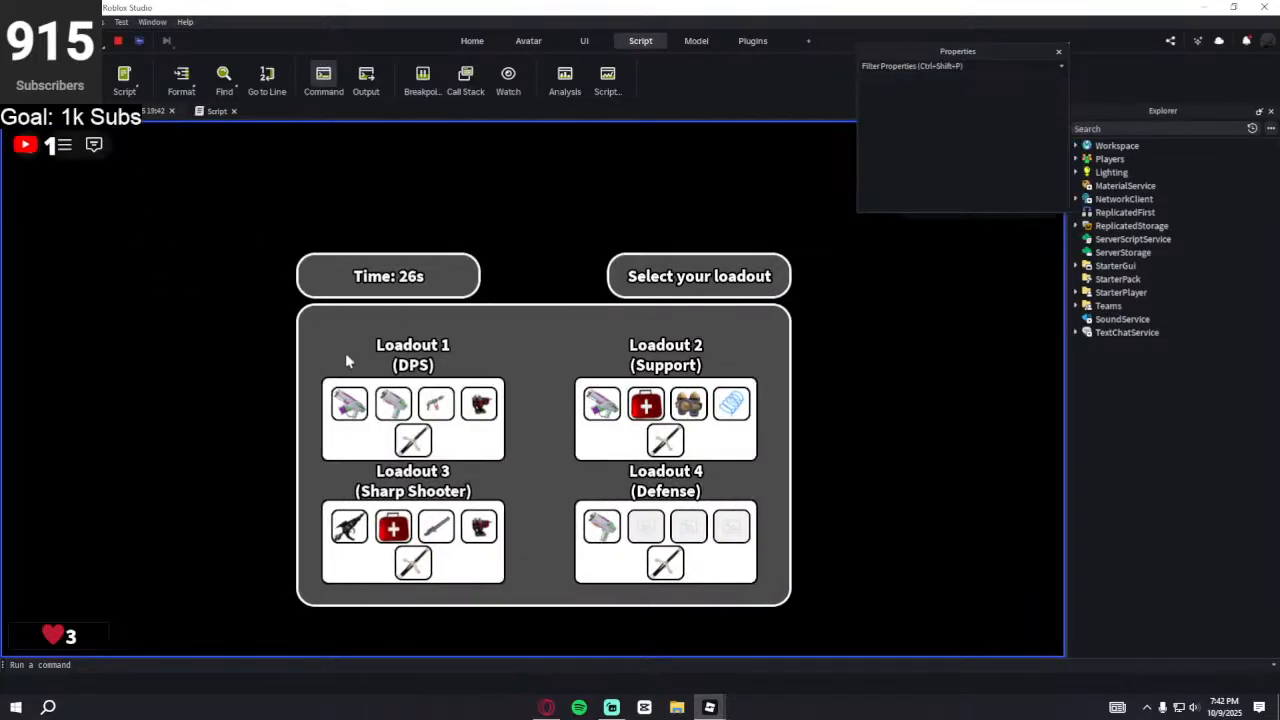
- Choose Loadout 1 in a new playtest, move the Properties window off the game view, and sprint toward the Minion
click(355, 420)
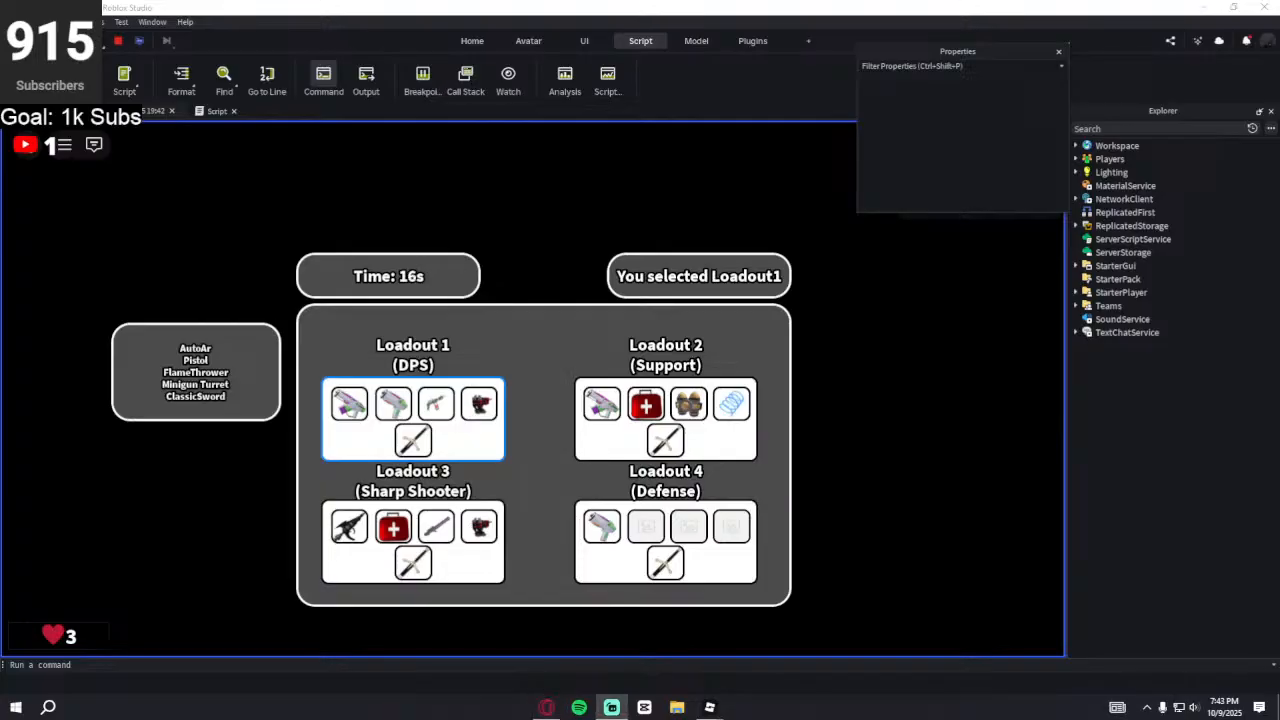
click(189, 199)
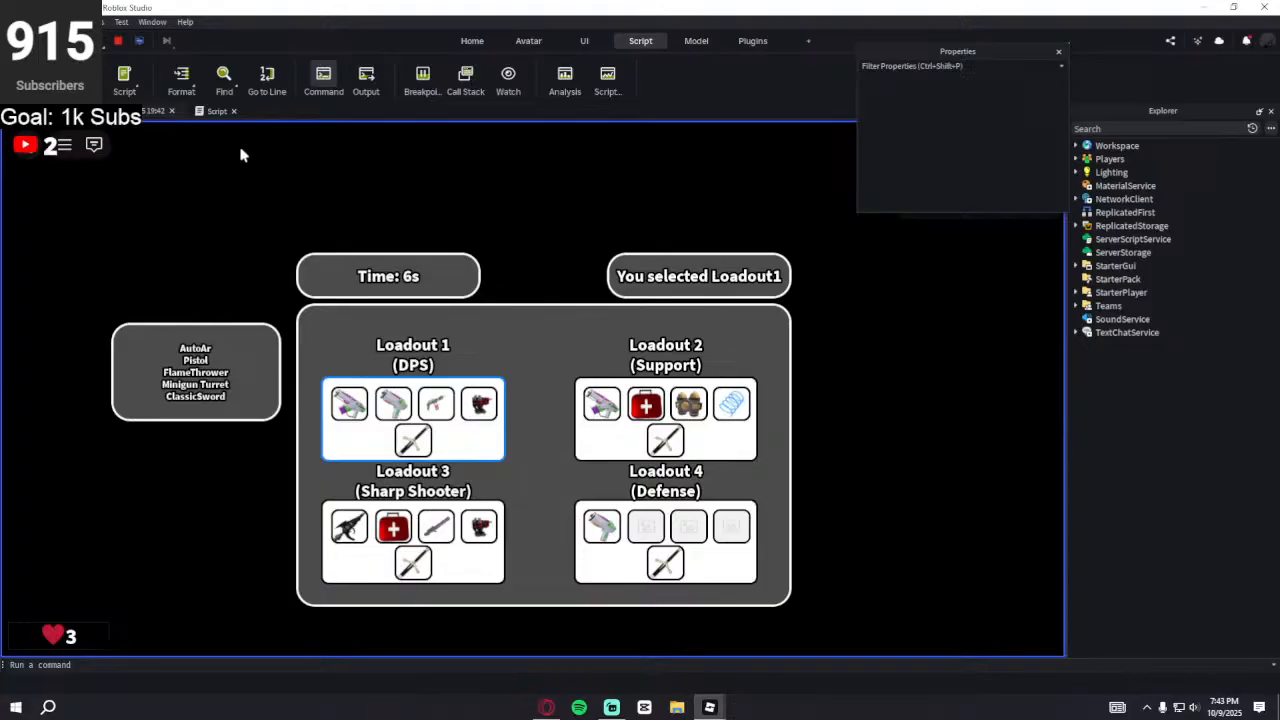
drag(902, 58, 1142, 58)
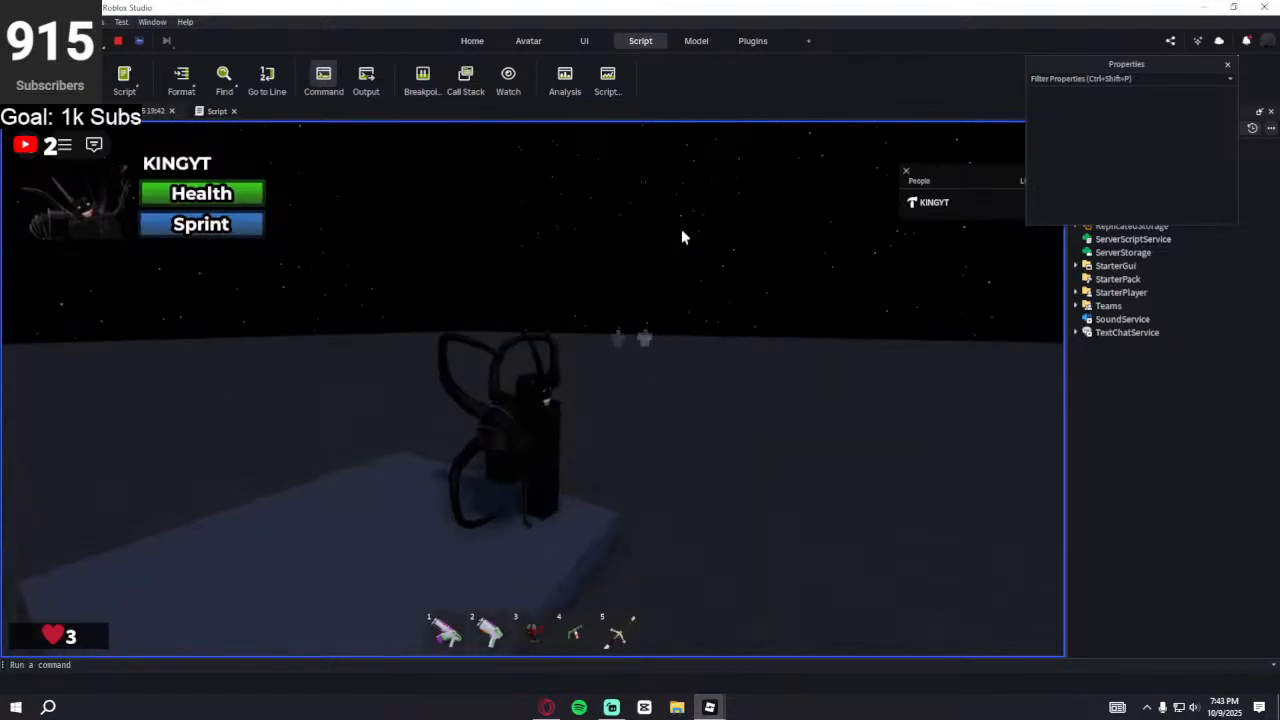
key(w)
key(shift)
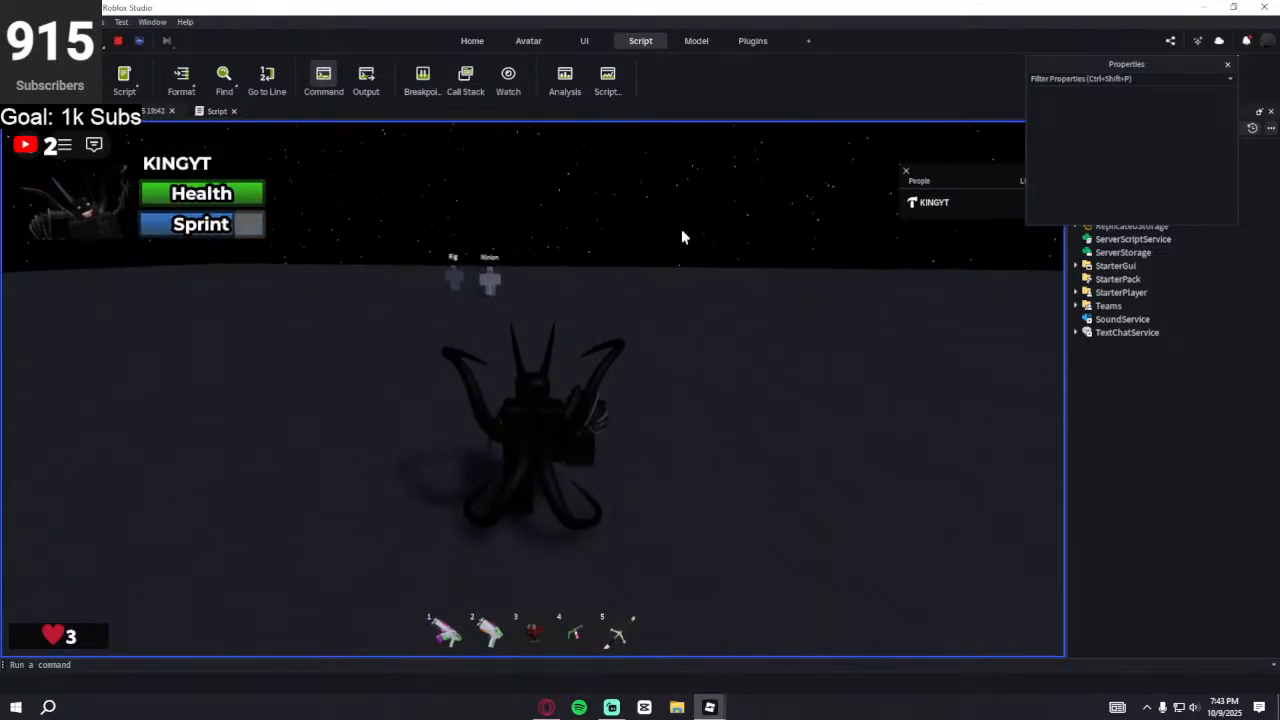
- Move away from and around the Minion to test its chase and attack with the new settings, and stop the playtest
key(s)
key(w)
right_drag(683, 237, 683, 237)
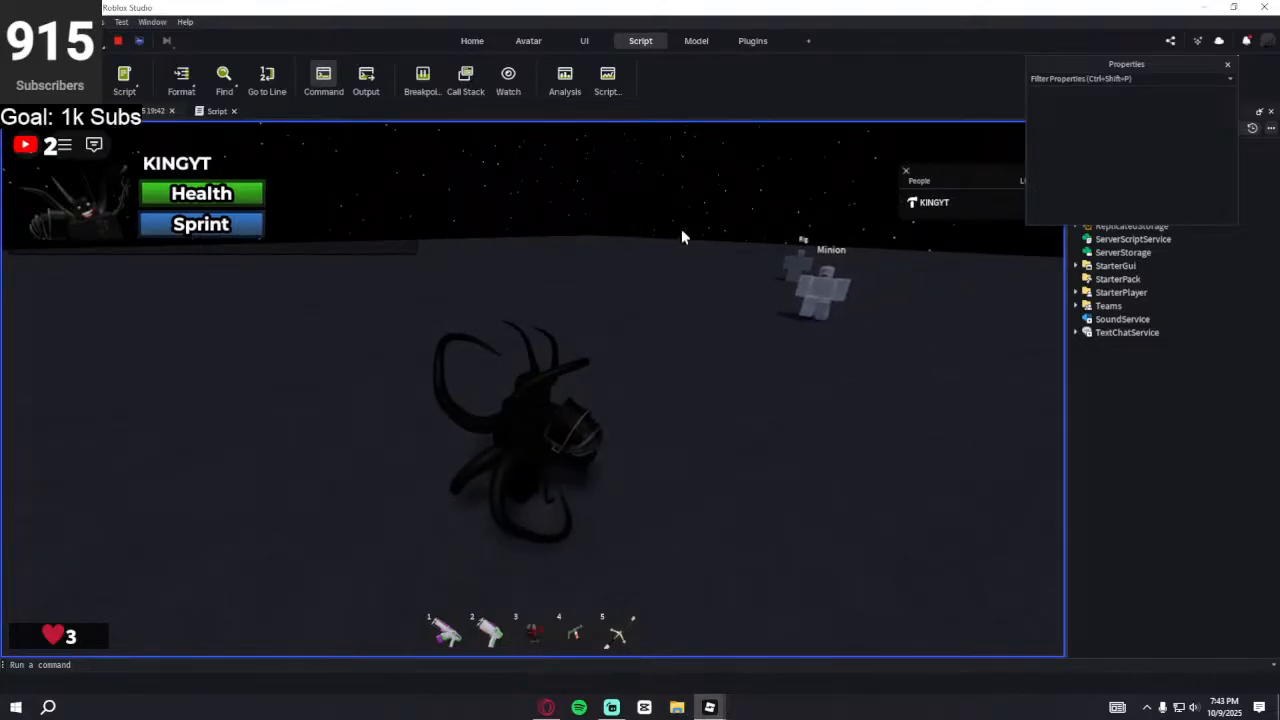
key(w)
right_drag(683, 237, 683, 237)
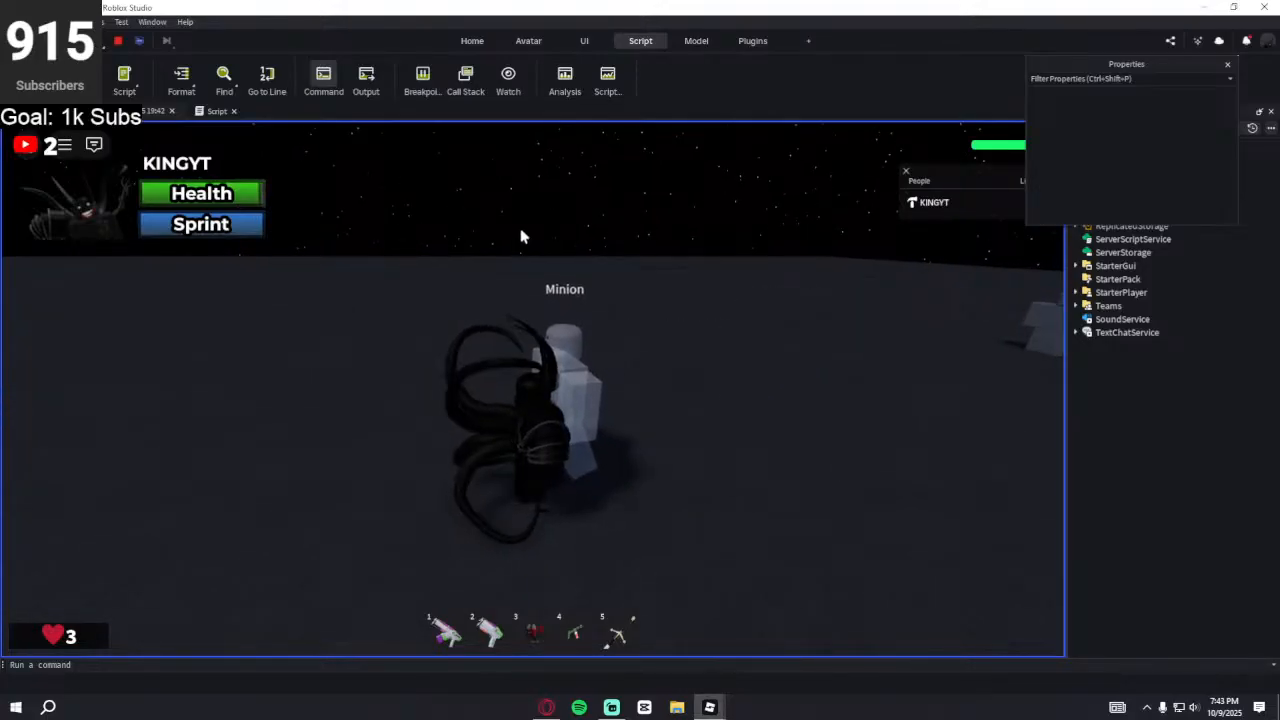
click(118, 42)
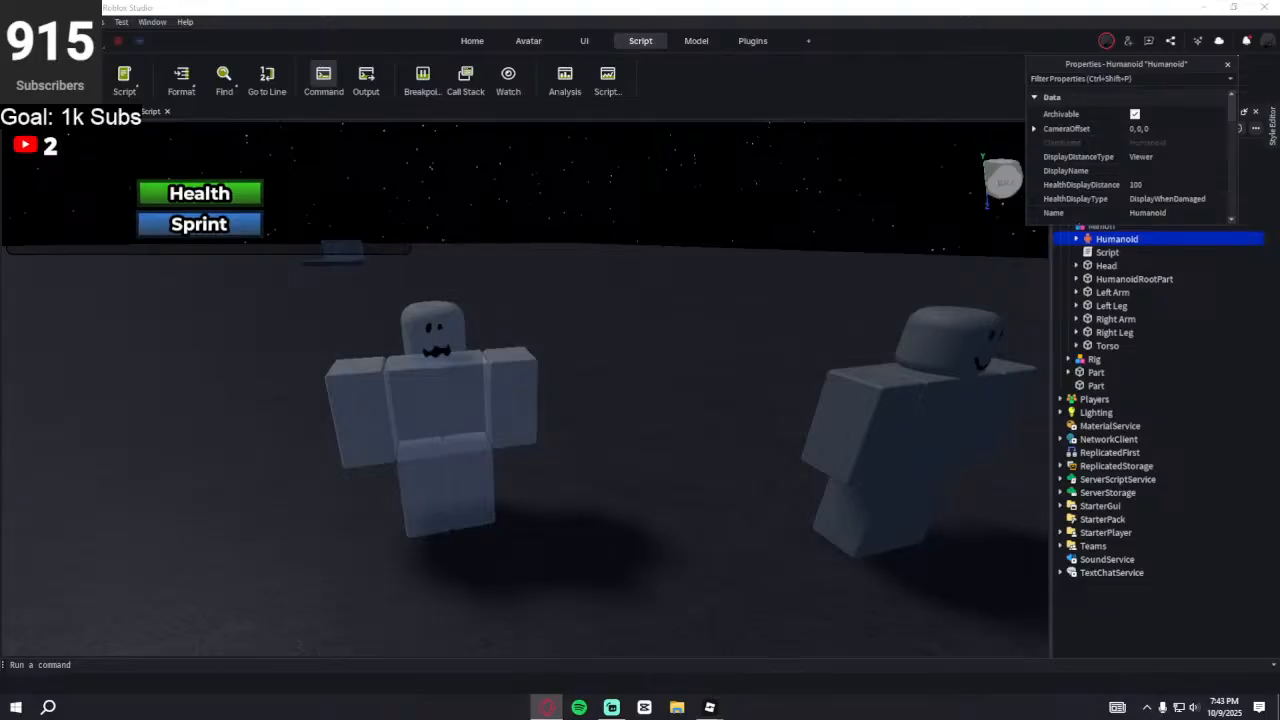
- Replace the Minion script's entire code with a RunService Heartbeat version using humanoid:Move for smooth chasing, and review it
click(150, 111)
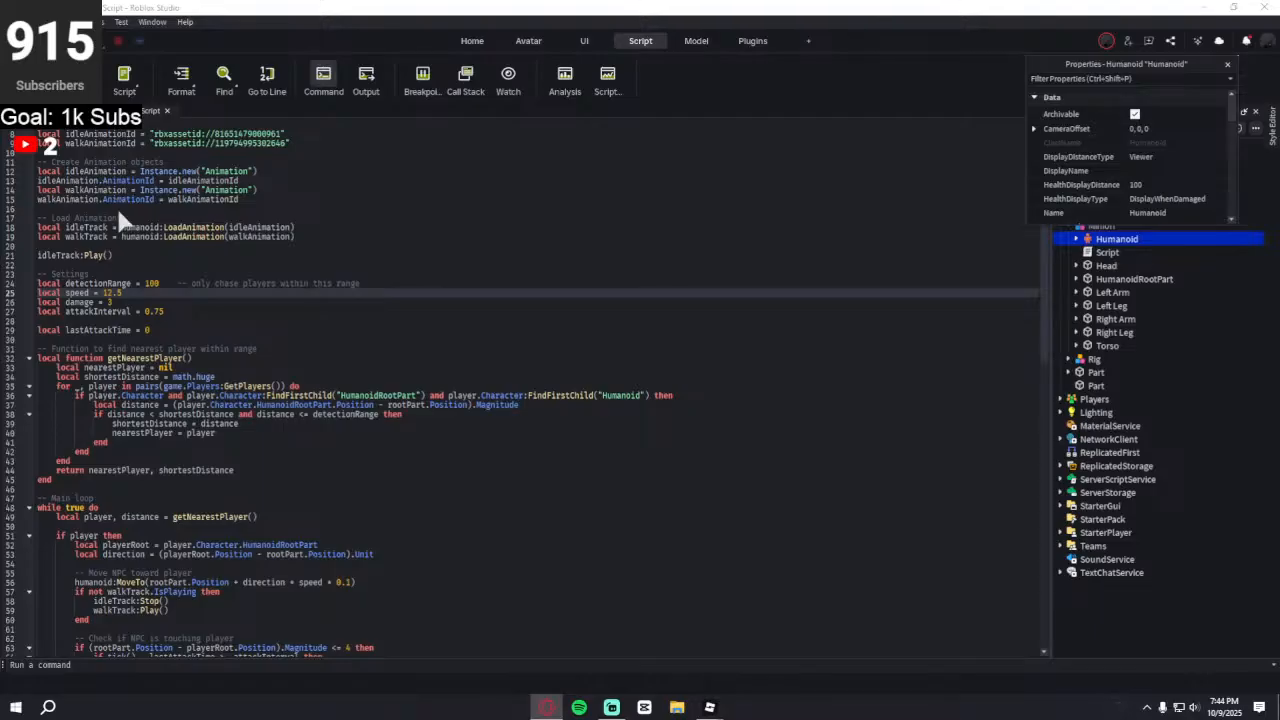
scroll(116, 205, up, 2)
scroll(180, 290, down, 15)
key(ctrl+a)
key(BackSpace)
key(ctrl+v)
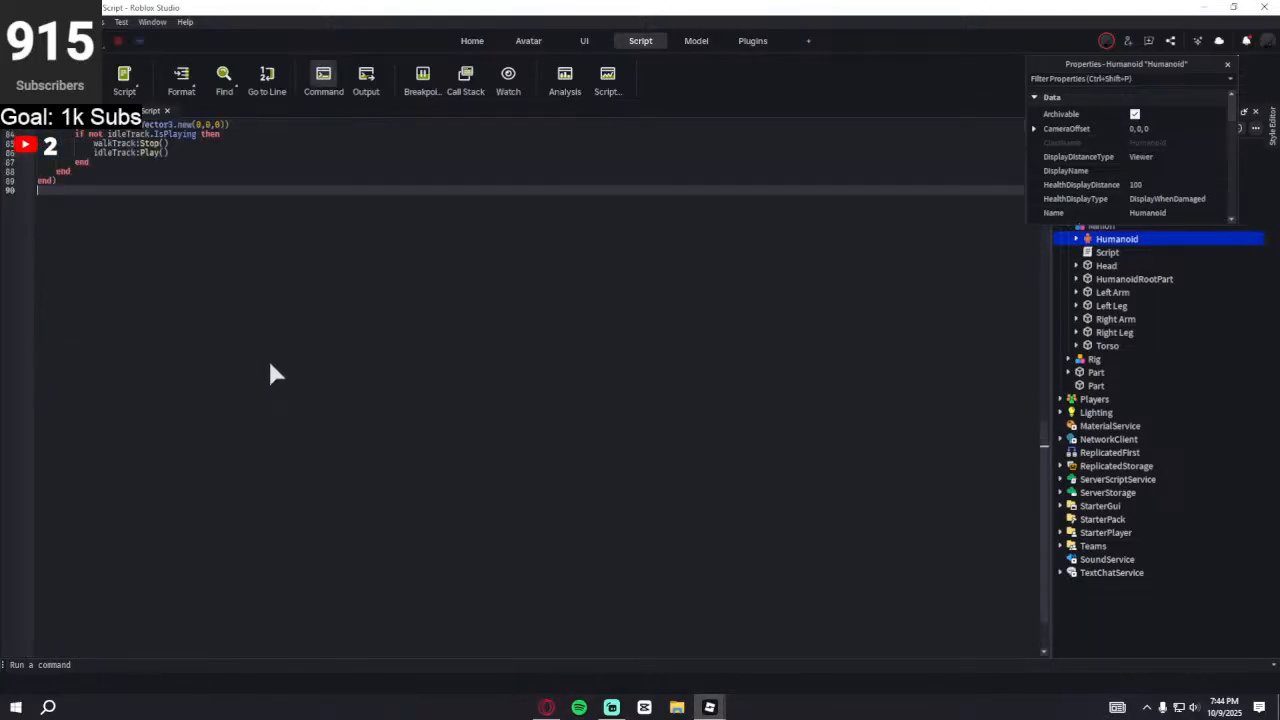
scroll(268, 355, up, 8)
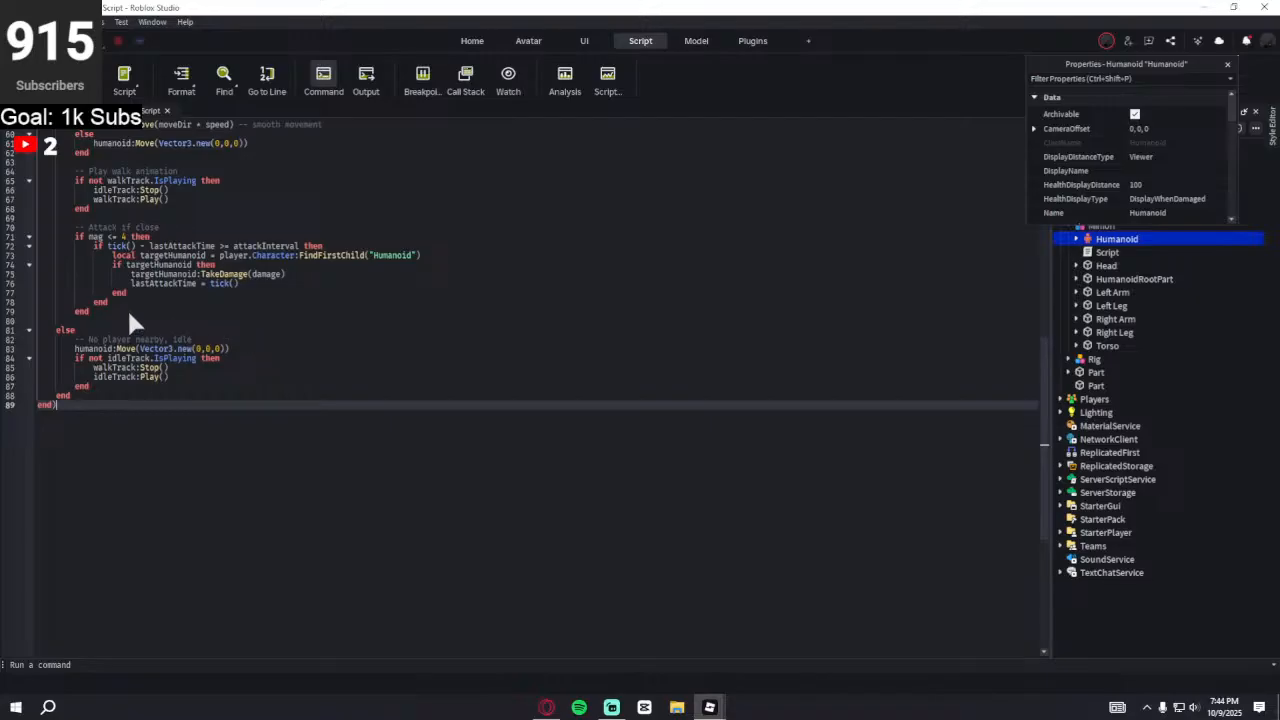
scroll(165, 350, up, 4)
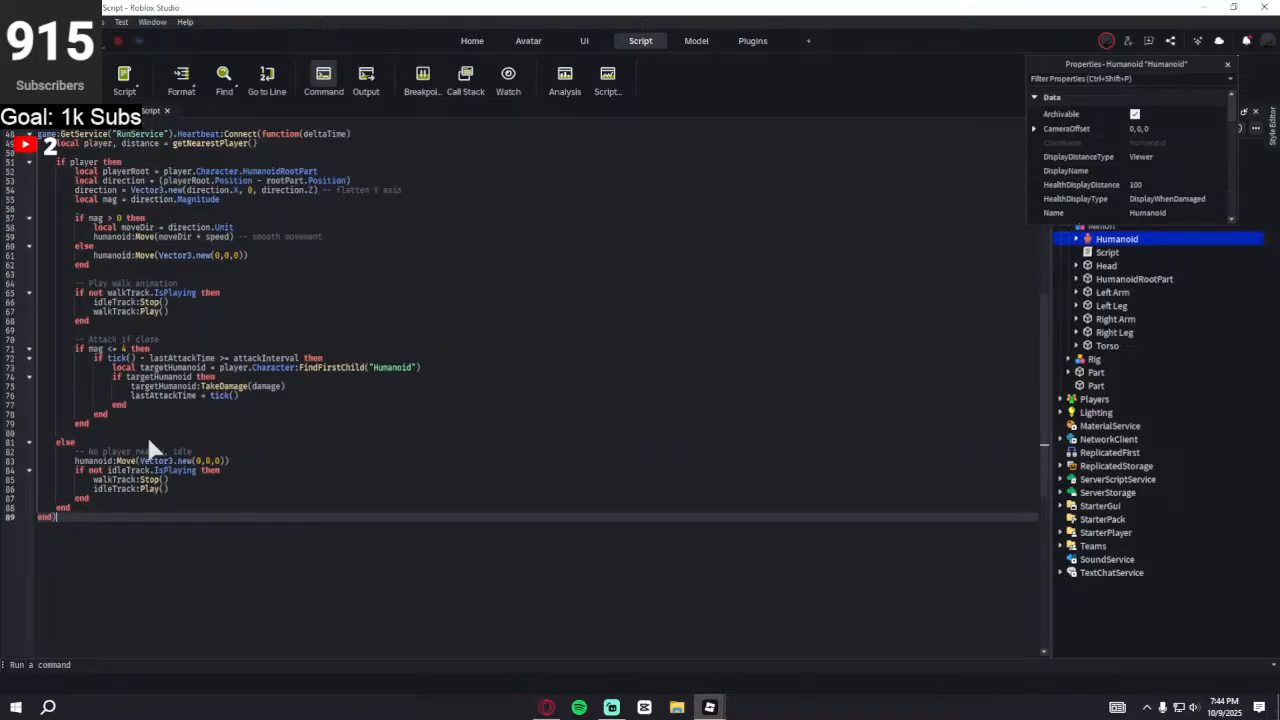
scroll(158, 410, up, 6)
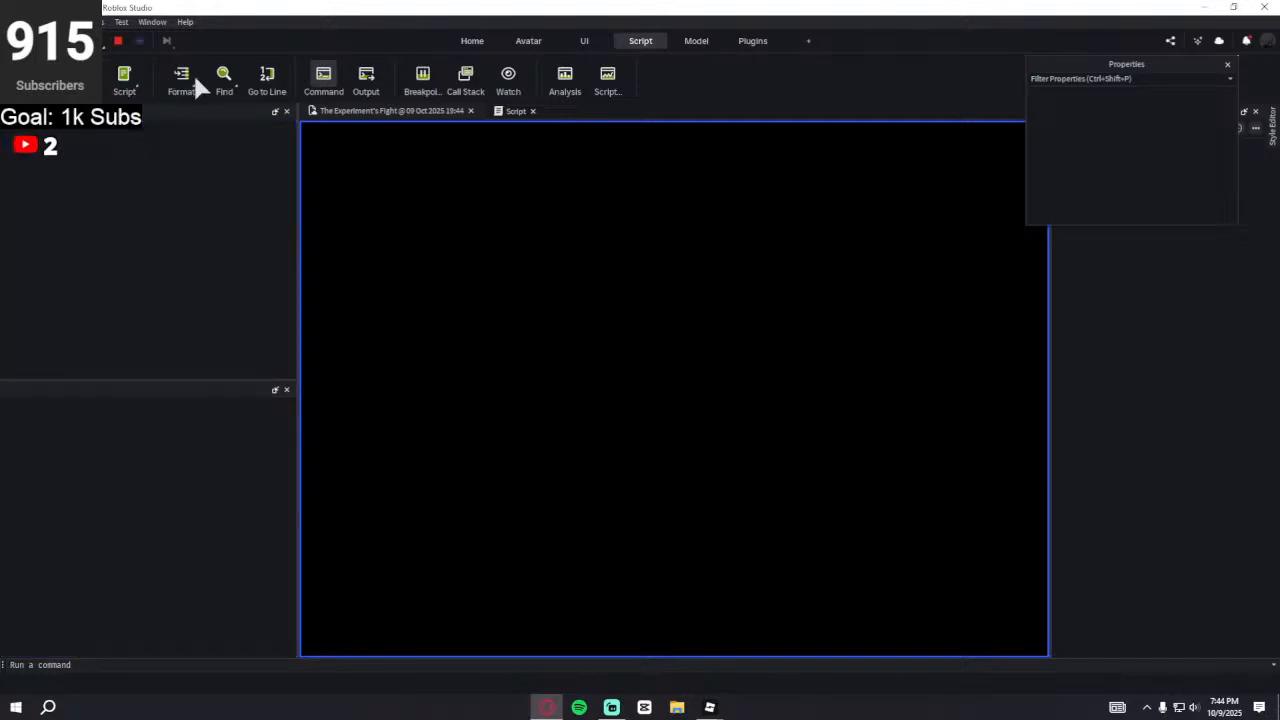
- Close the empty side panels in a playtest of the Heartbeat script and choose Loadout 1
click(286, 111)
click(286, 111)
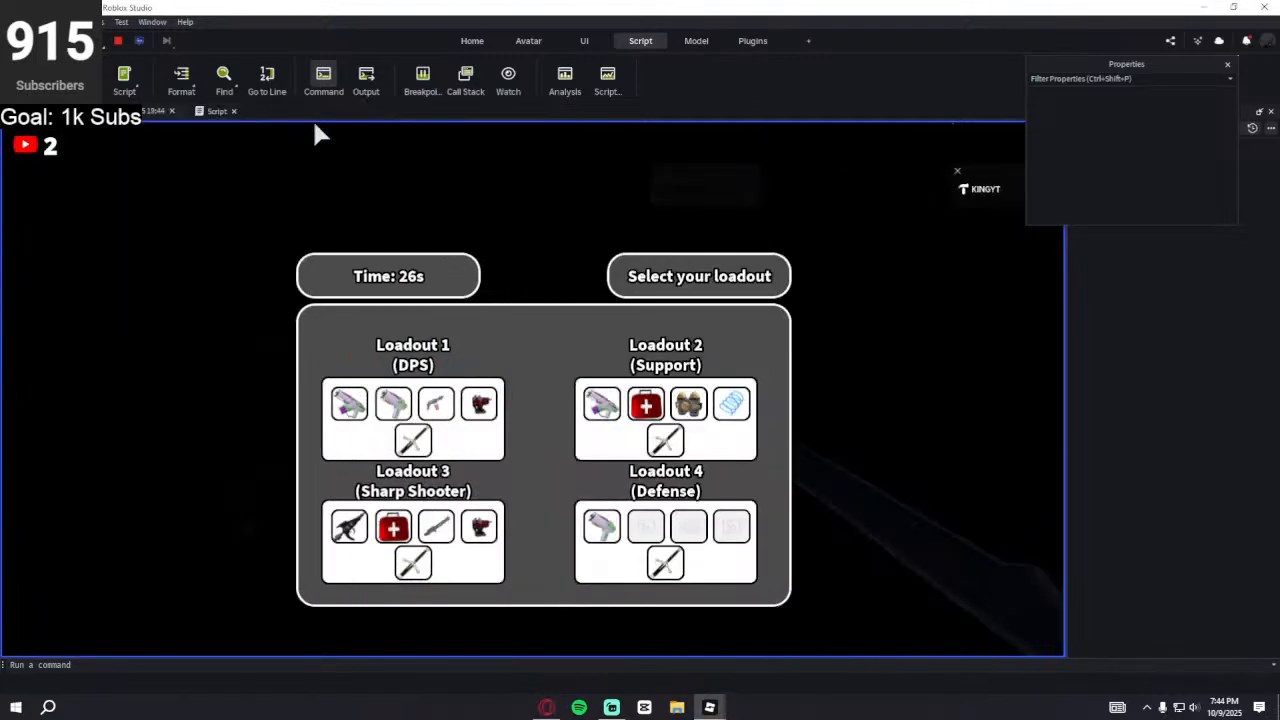
click(415, 412)
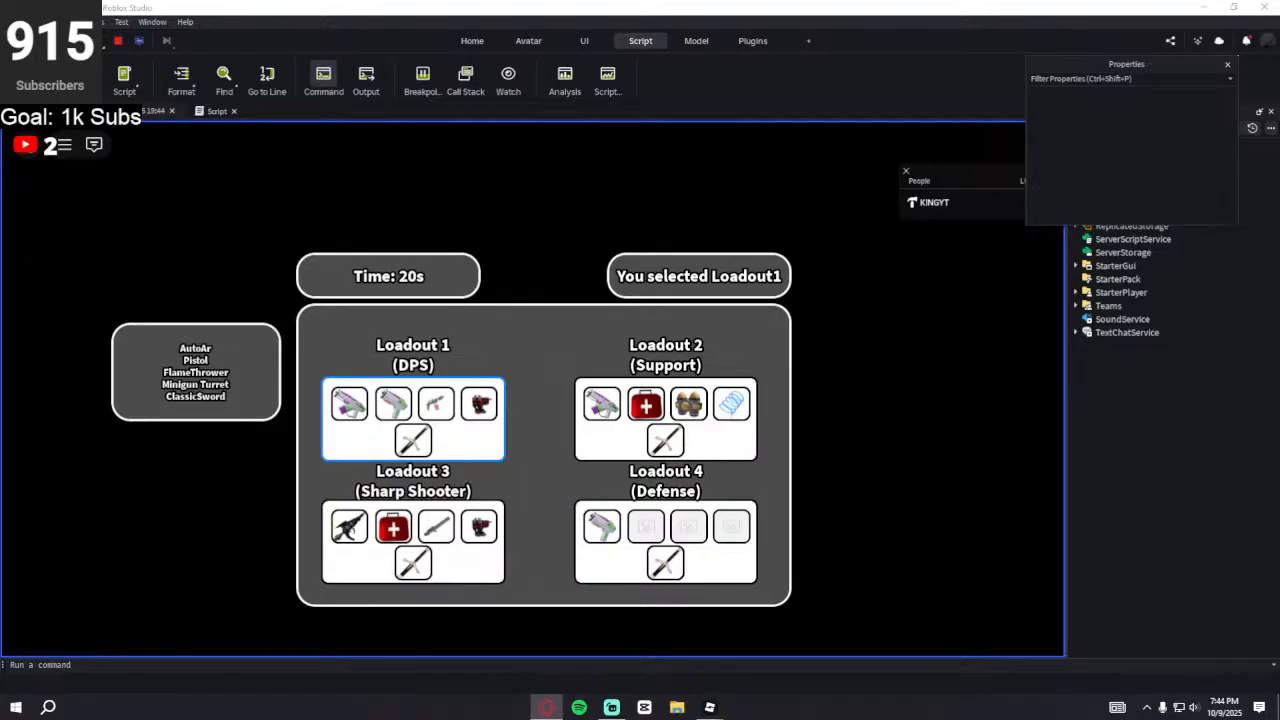
click(152, 203)
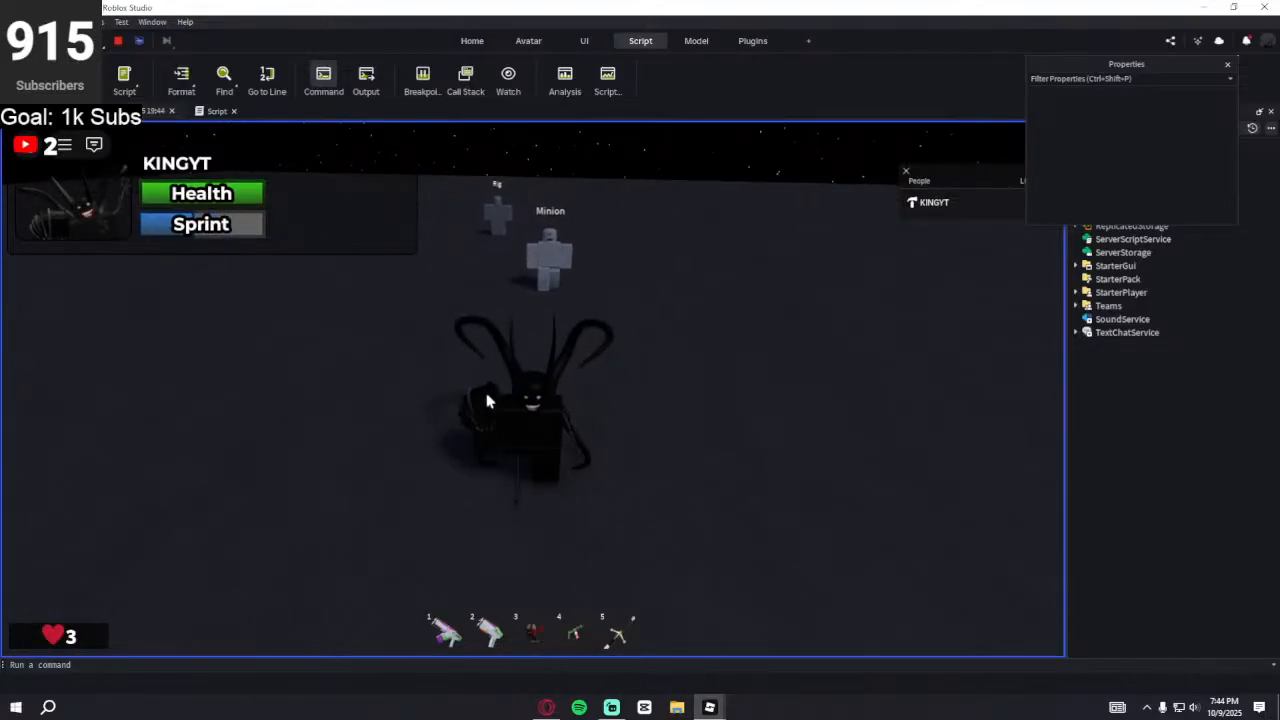
- Run back and forth near the spawn platform to test how smoothly the Minion follows and attacks
right_drag(488, 401, 488, 401)
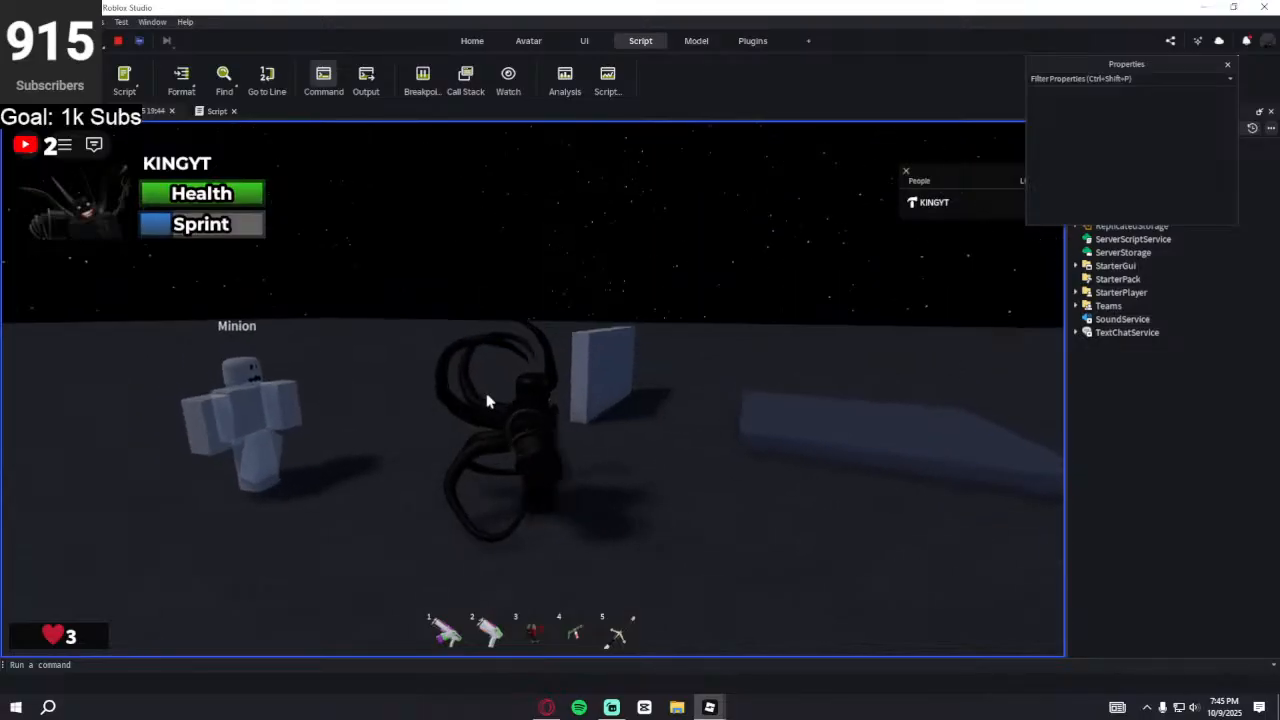
key(s)
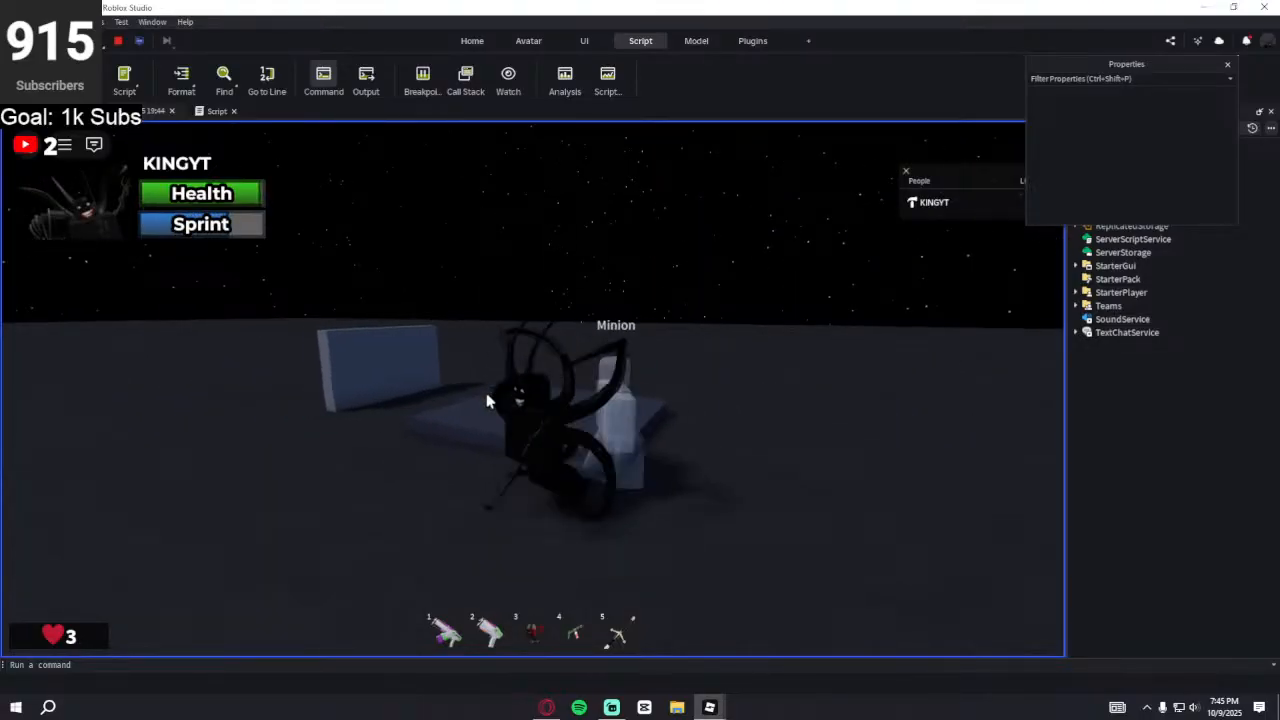
key(w)
key(s)
key(w)
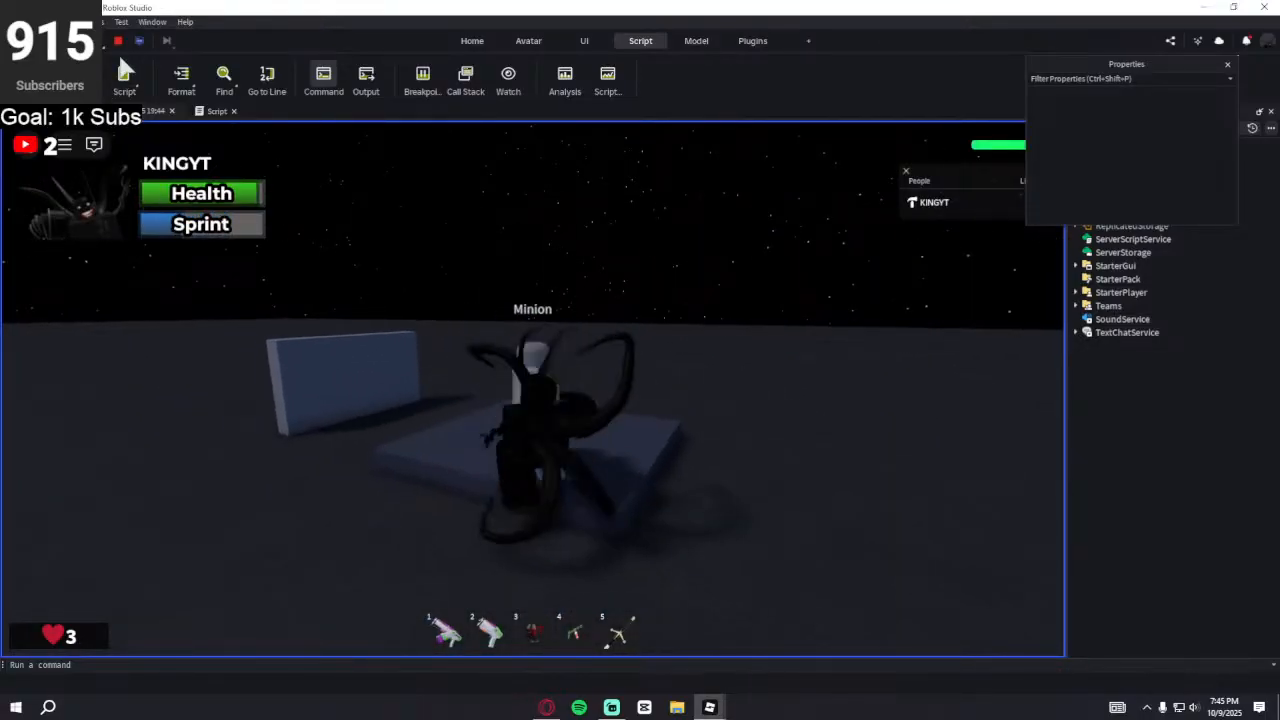
- Stop the playtest and move the Minion model from Workspace into ServerStorage
click(118, 41)
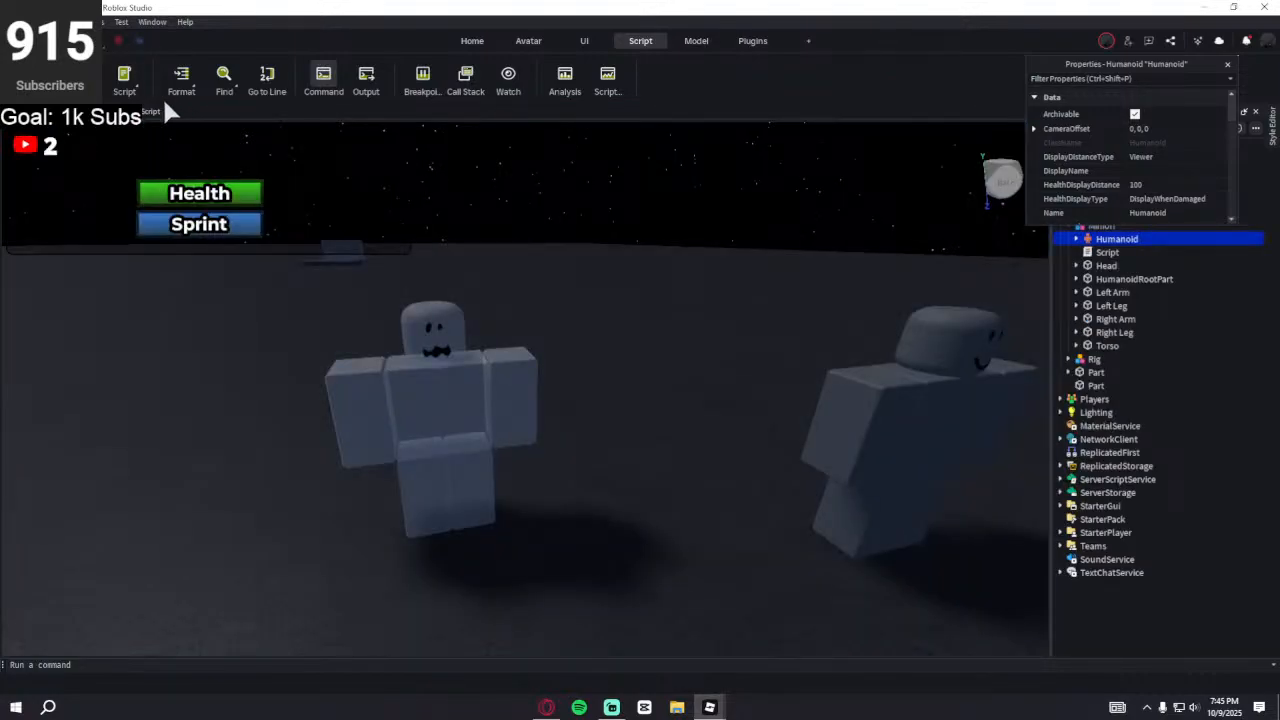
drag(1067, 58, 855, 38)
click(1066, 226)
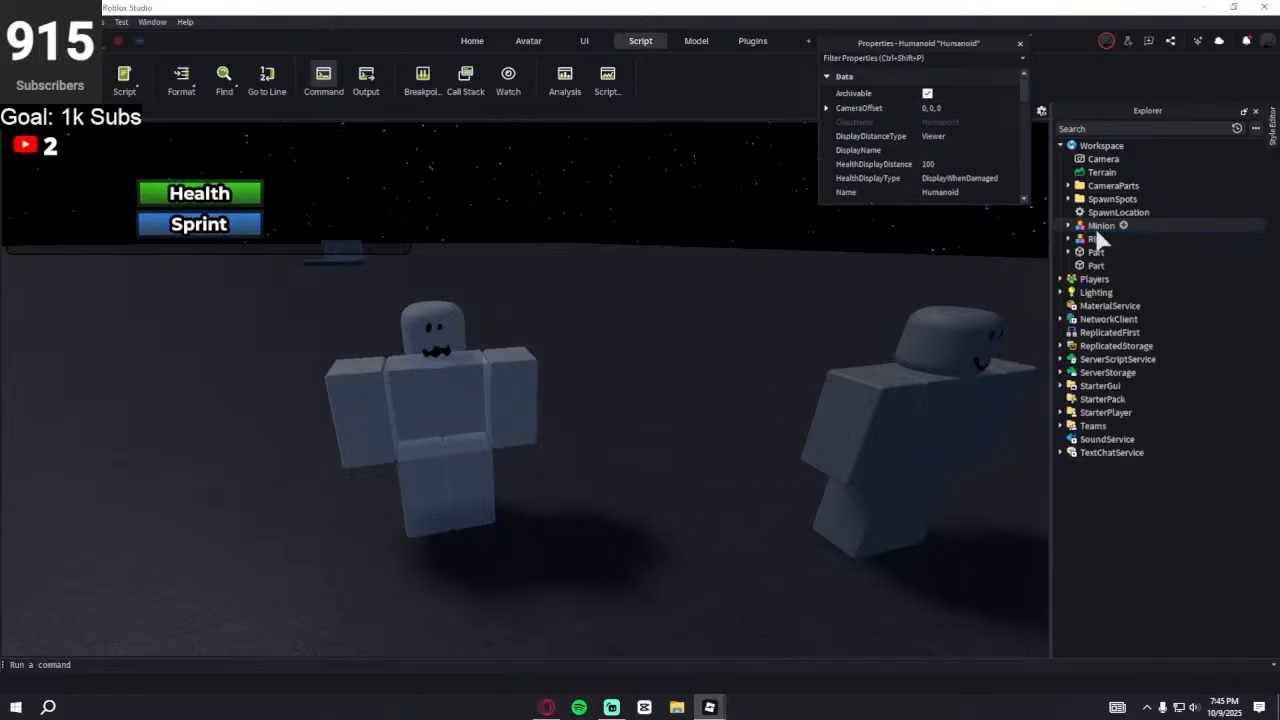
click(1058, 226)
drag(1062, 228, 1078, 365)
click(1061, 359)
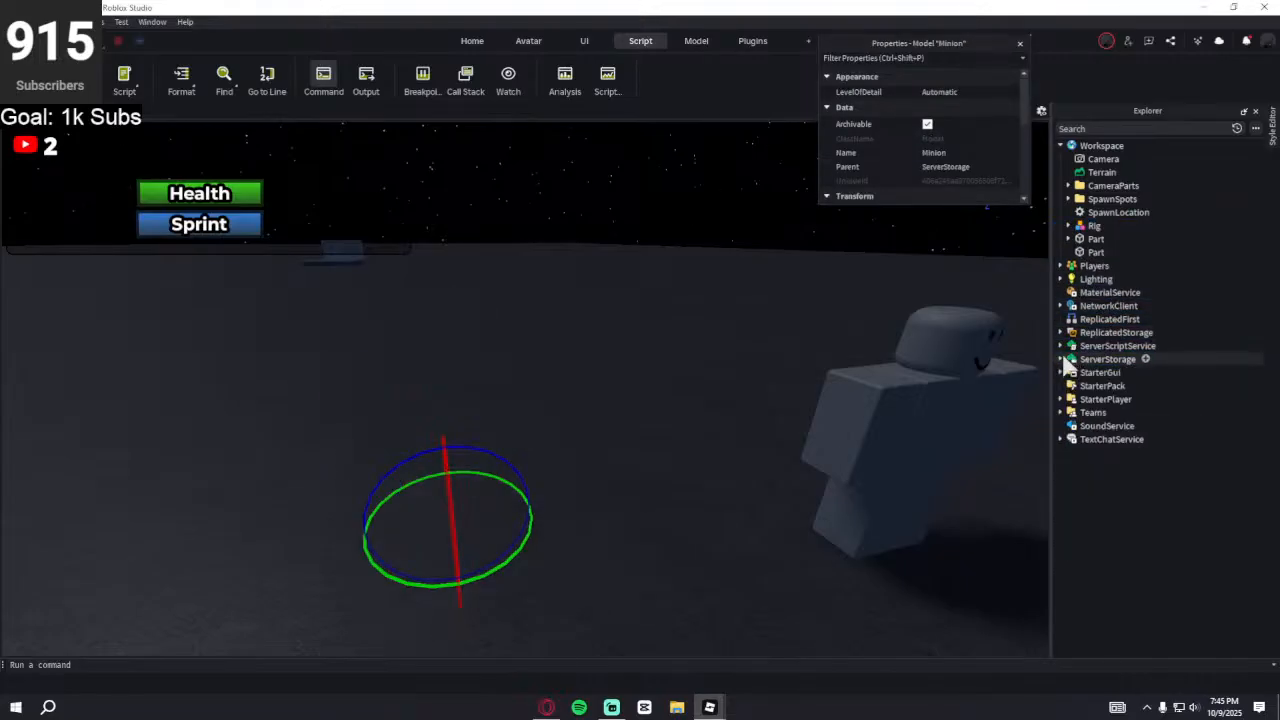
click(1090, 359)
- Lower the Rig model straight down by about 29.7 studs, sinking it below the baseplate
click(515, 203)
right_drag(515, 203, 556, 358)
scroll(515, 197, down, 6)
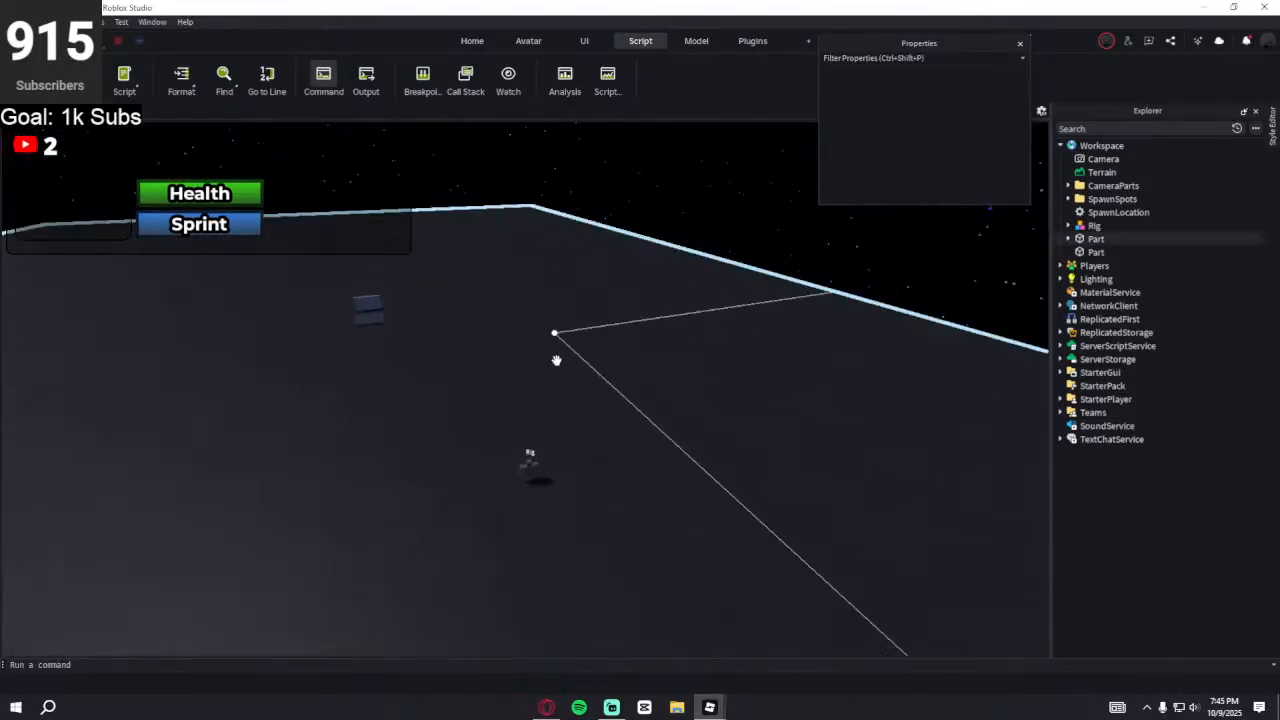
click(529, 466)
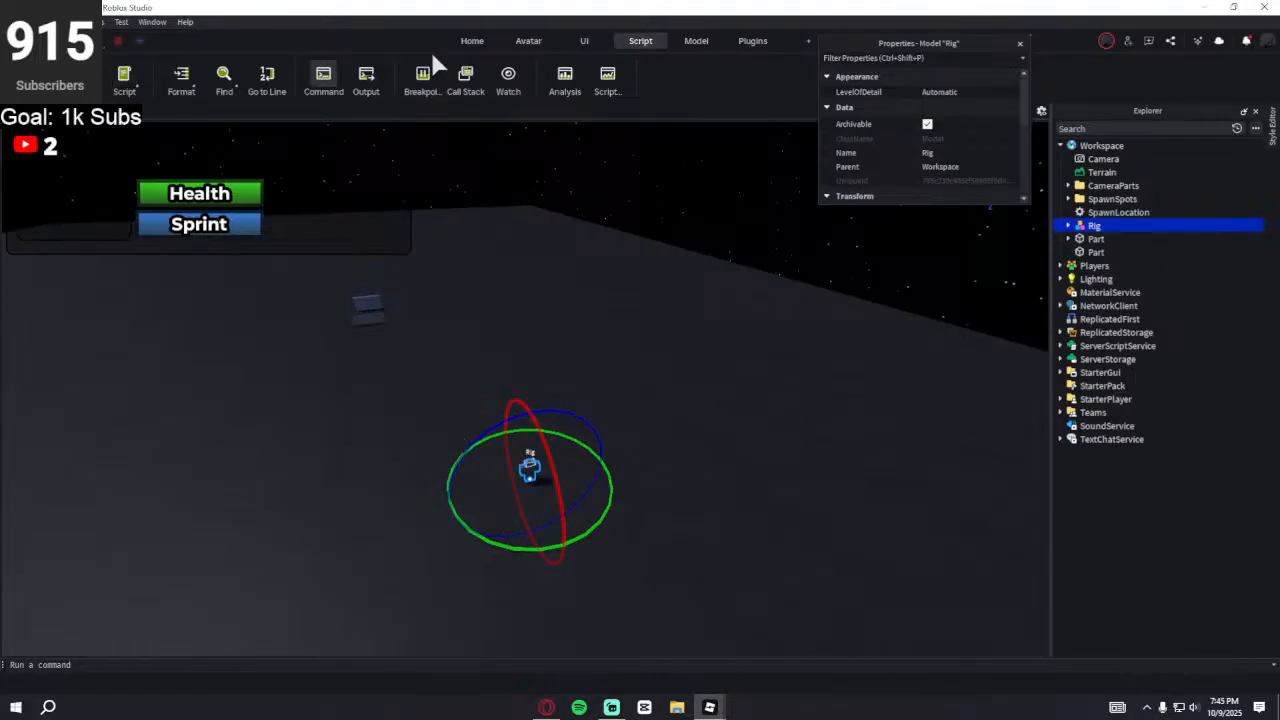
click(468, 42)
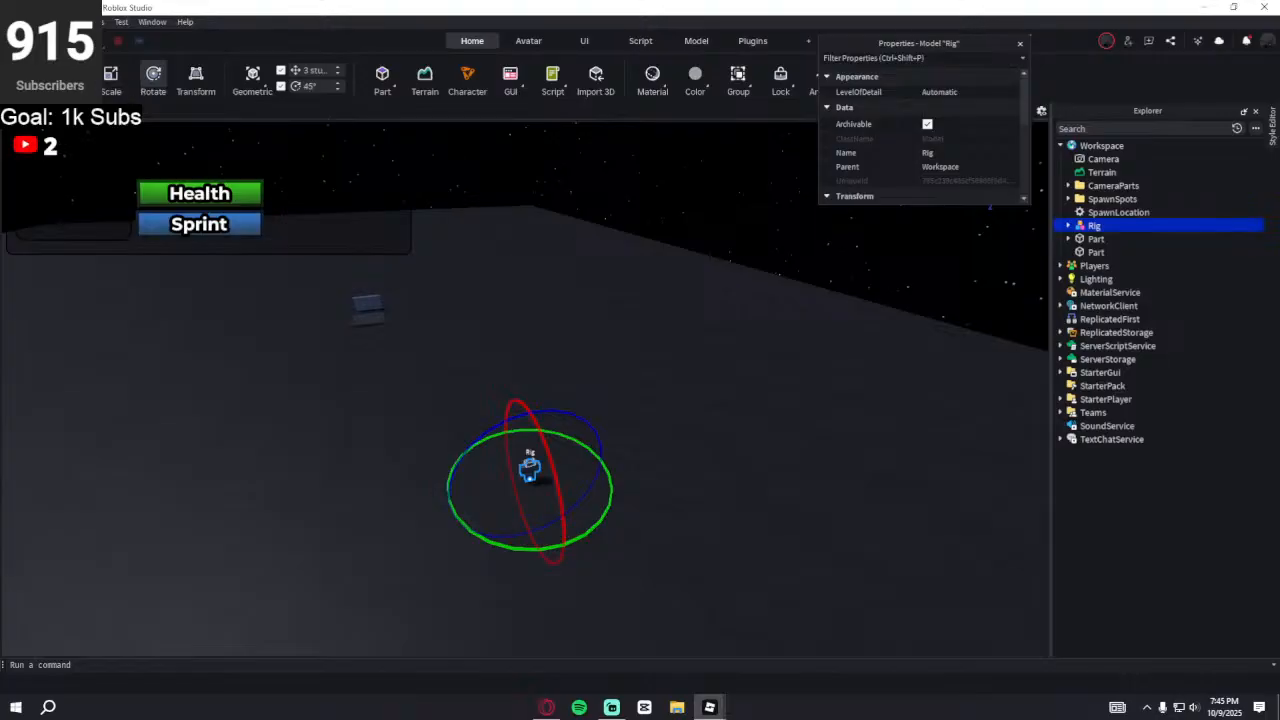
click(68, 80)
drag(532, 380, 541, 483)
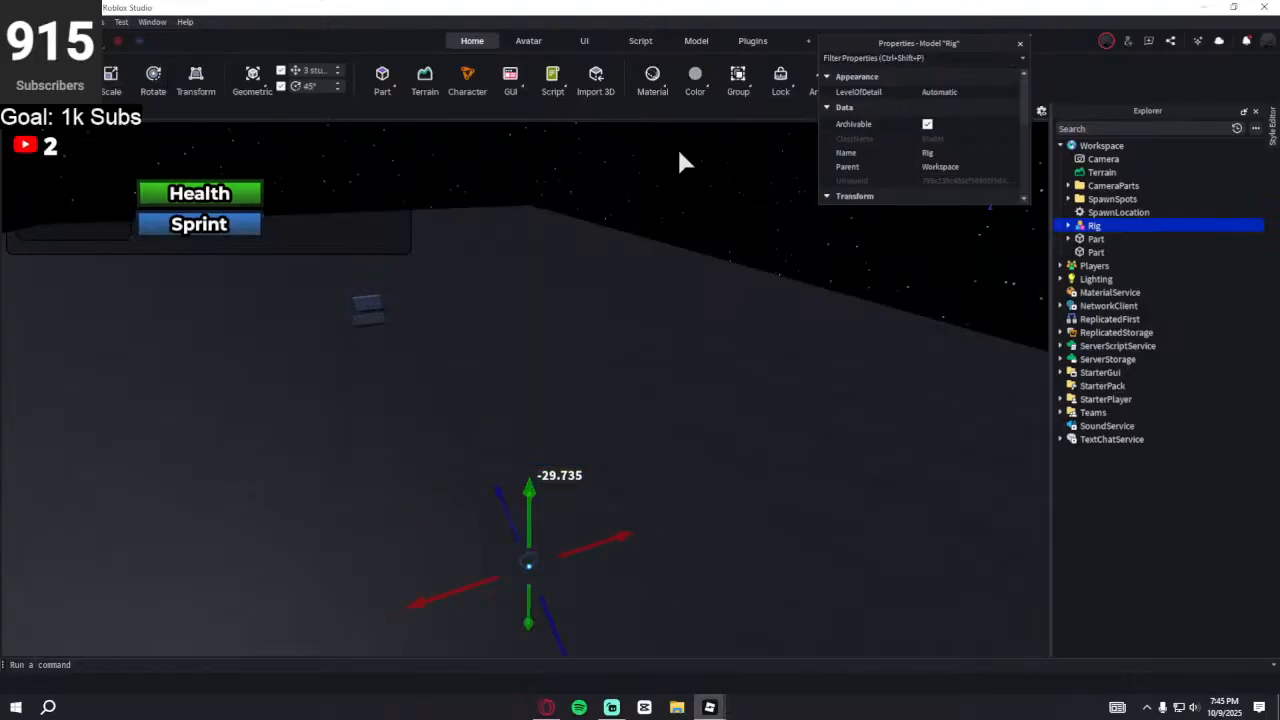
click(677, 148)
- Delete the upright wall part standing near the spawn platform
right_drag(511, 278, 510, 275)
scroll(510, 274, up, 5)
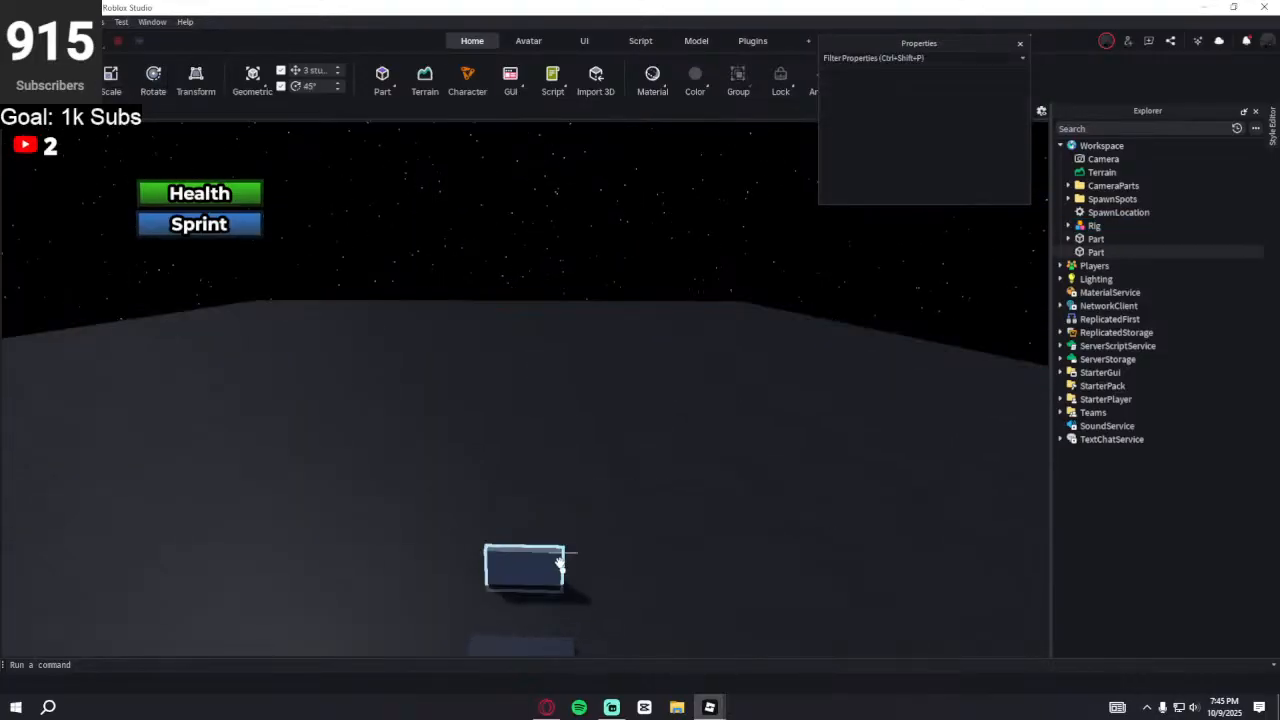
click(550, 555)
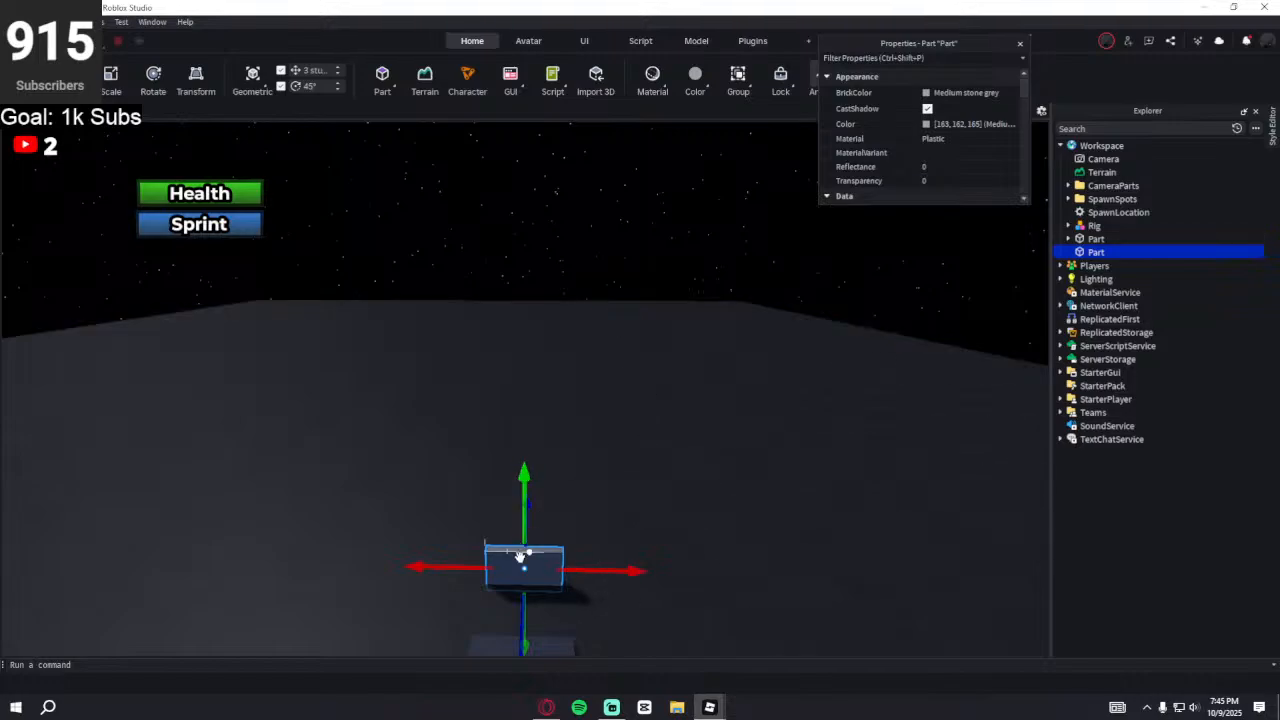
key(Delete)
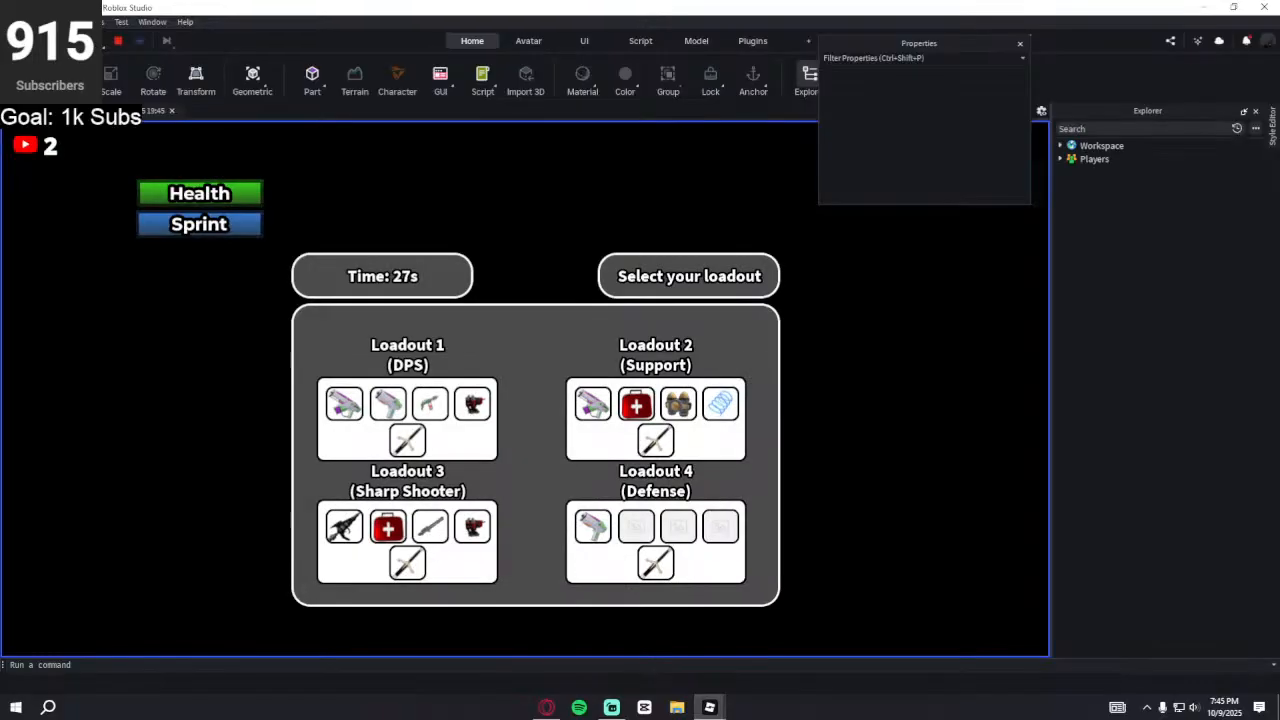
- Playtest the cleared map with Loadout 1, look around the spawn platform, and stop the playtest
click(457, 424)
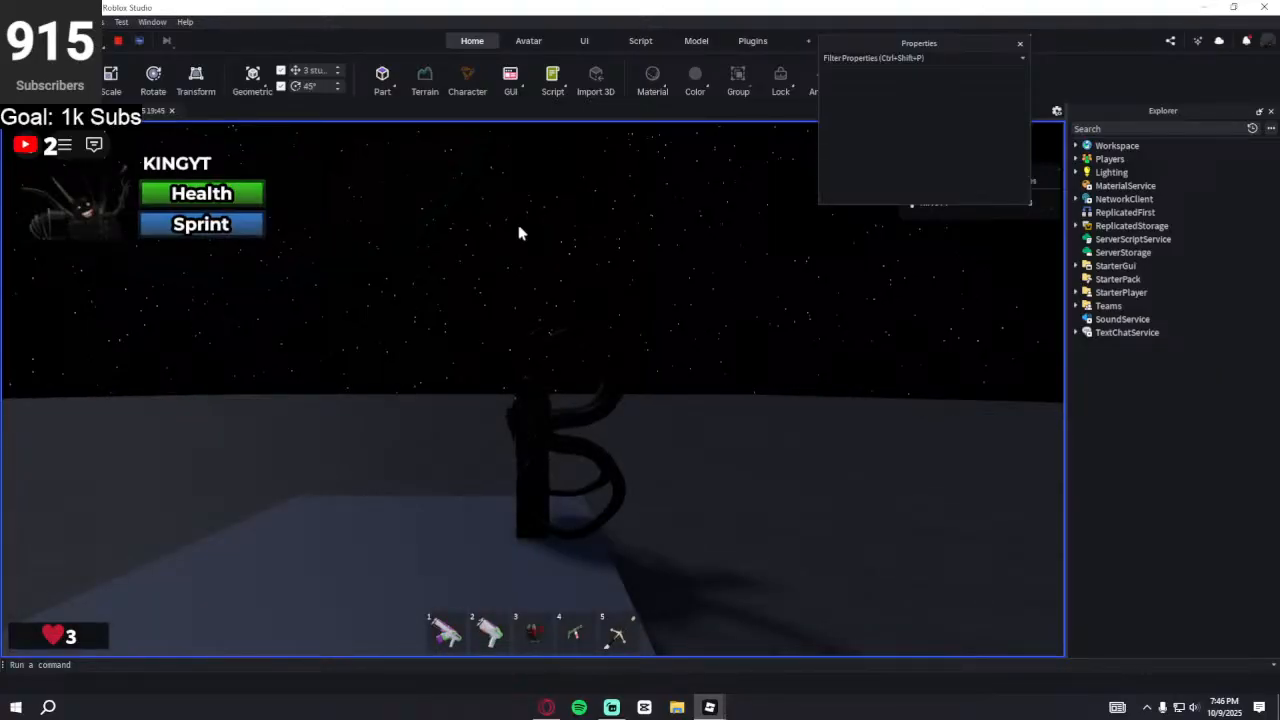
right_drag(518, 227, 565, 252)
key(d)
key(w)
key(s)
scroll(565, 252, down, 4)
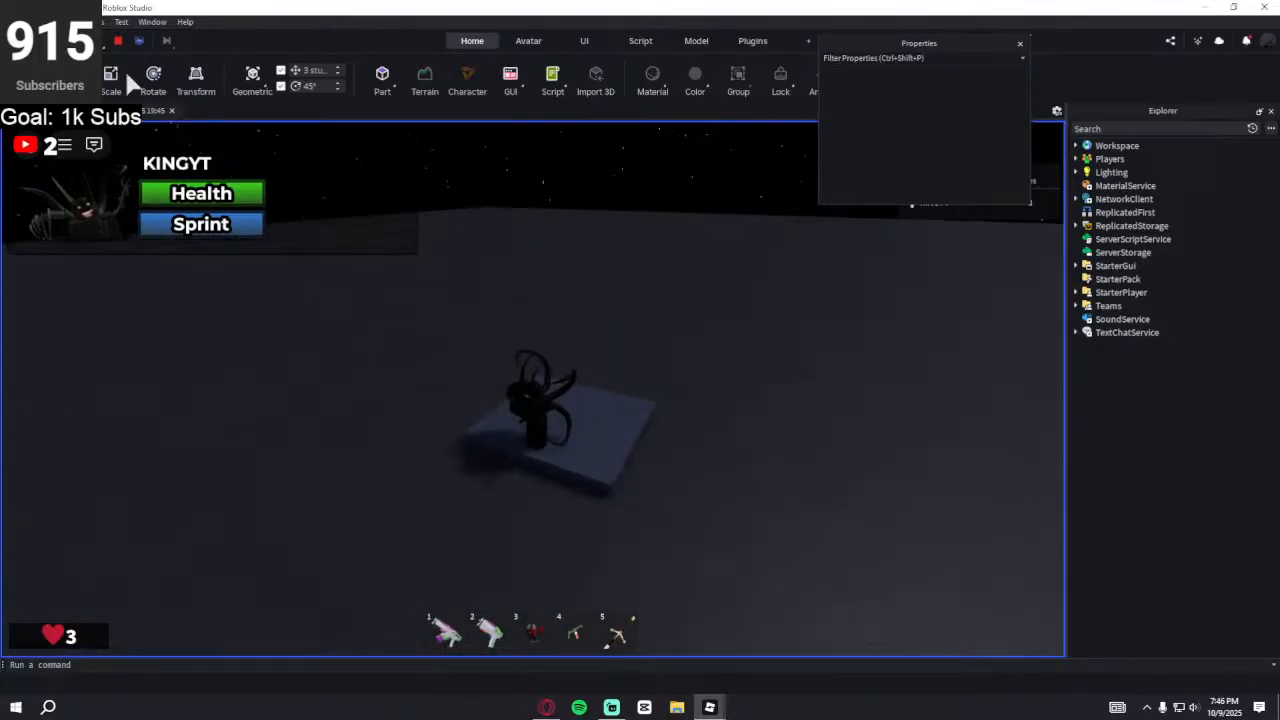
click(116, 42)
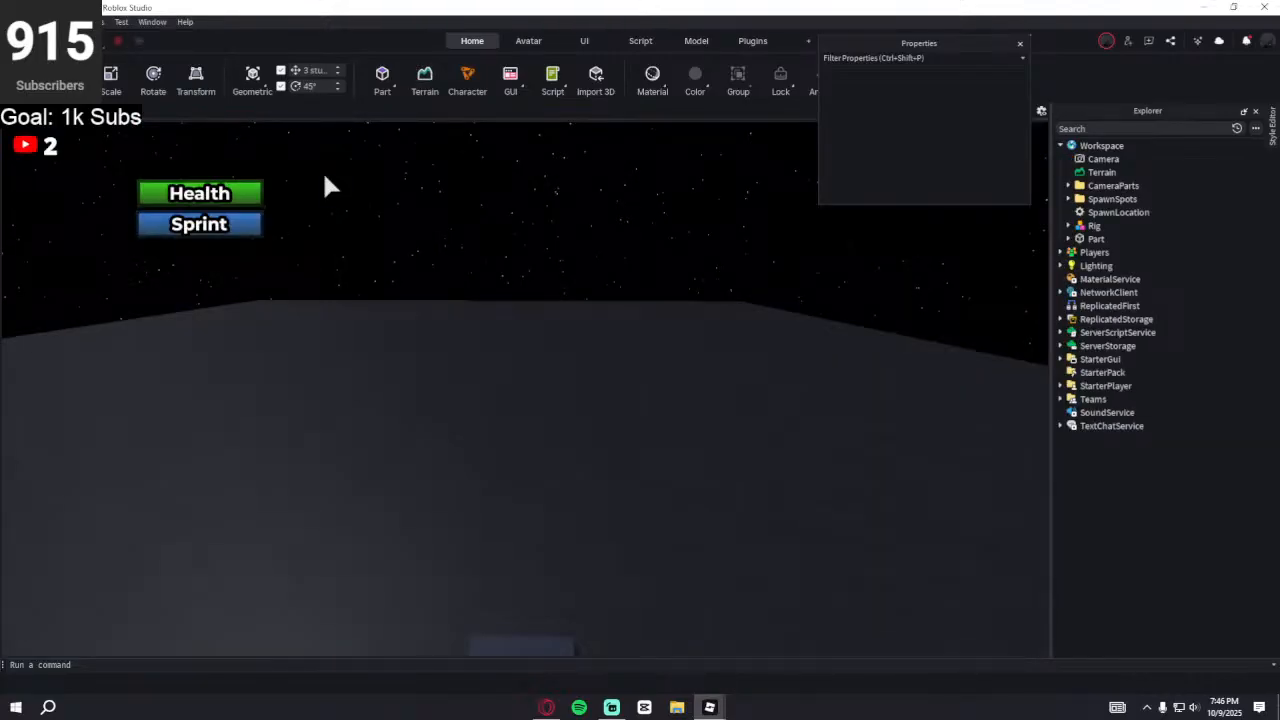
- Insert a block part on the baseplate beside the spawn platform and shift the spawn platform slightly
click(1060, 145)
right_drag(567, 343, 560, 302)
scroll(566, 343, up, 3)
scroll(567, 343, down, 3)
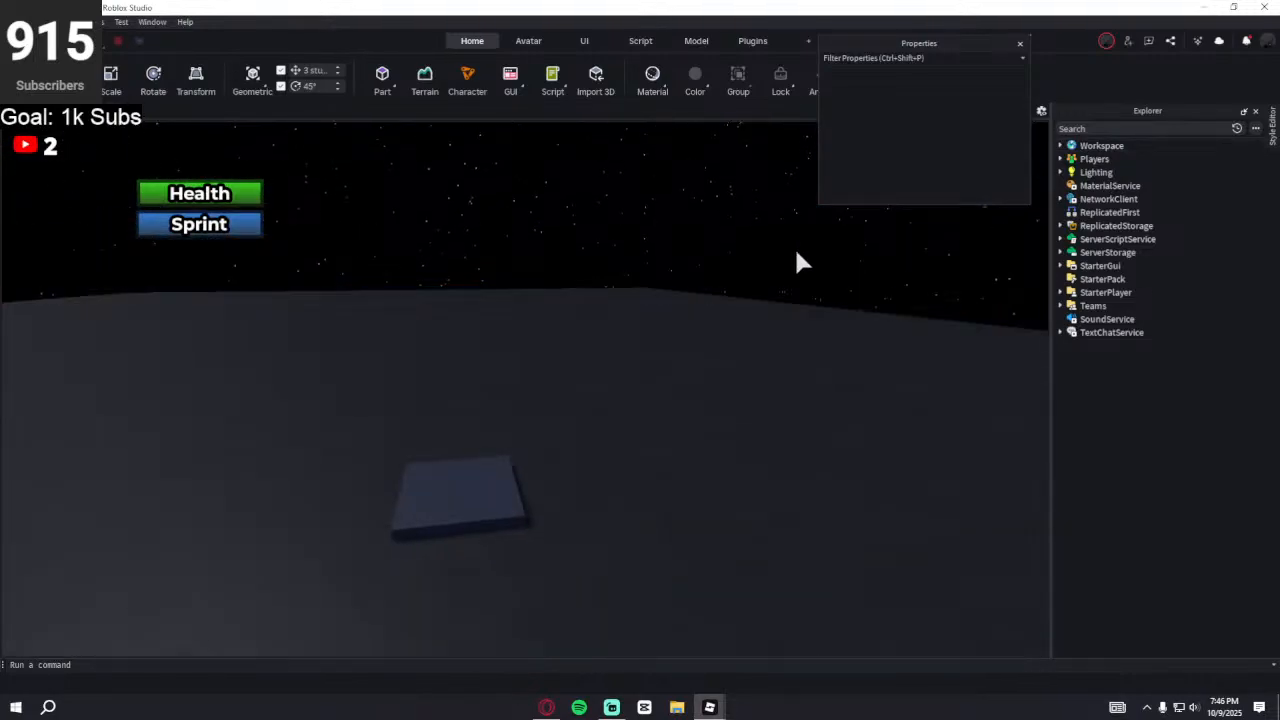
click(480, 471)
key(d)
click(454, 241)
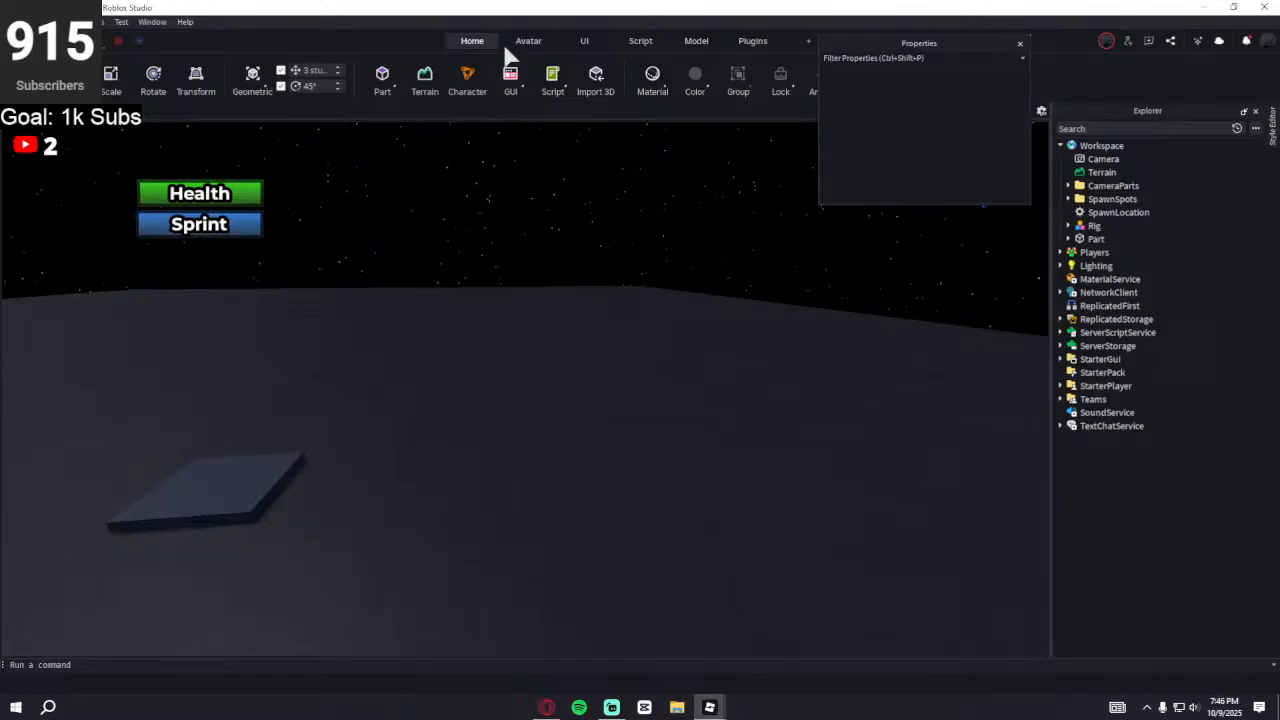
click(384, 82)
drag(523, 387, 506, 506)
drag(244, 500, 270, 484)
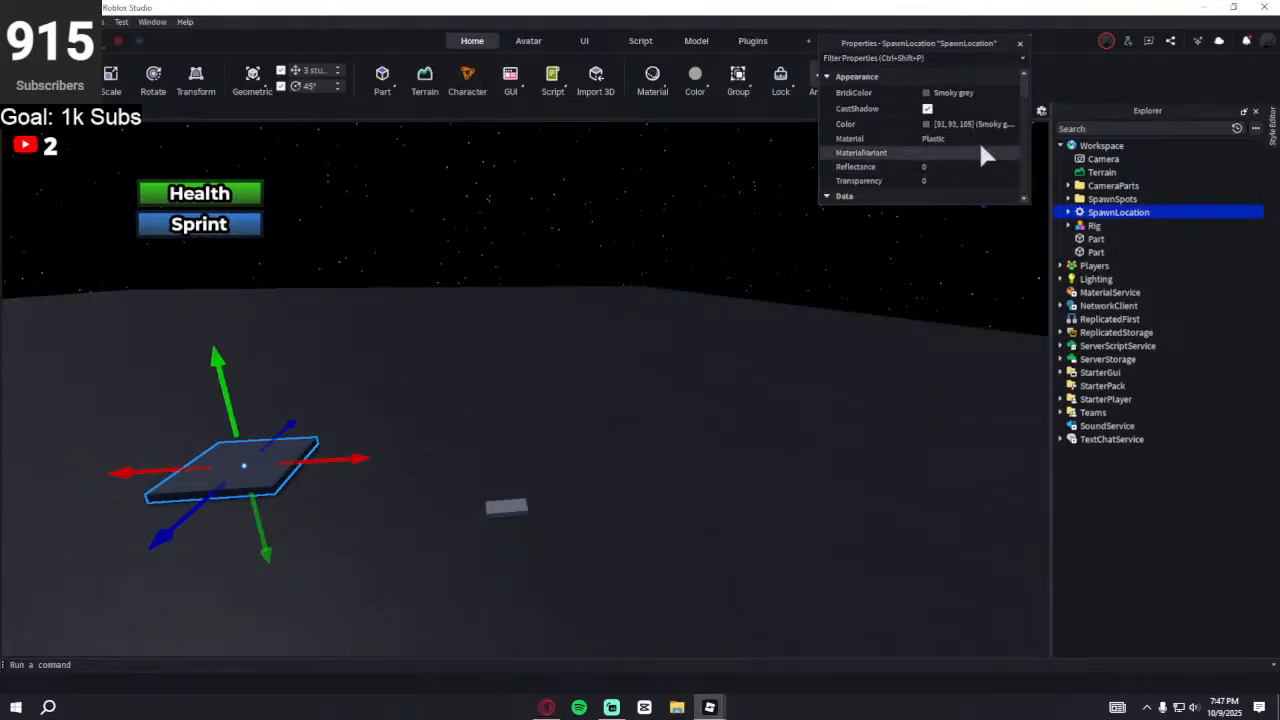
- Set the new part's color to the baseplate's 99, 95, 98
click(508, 506)
click(729, 374)
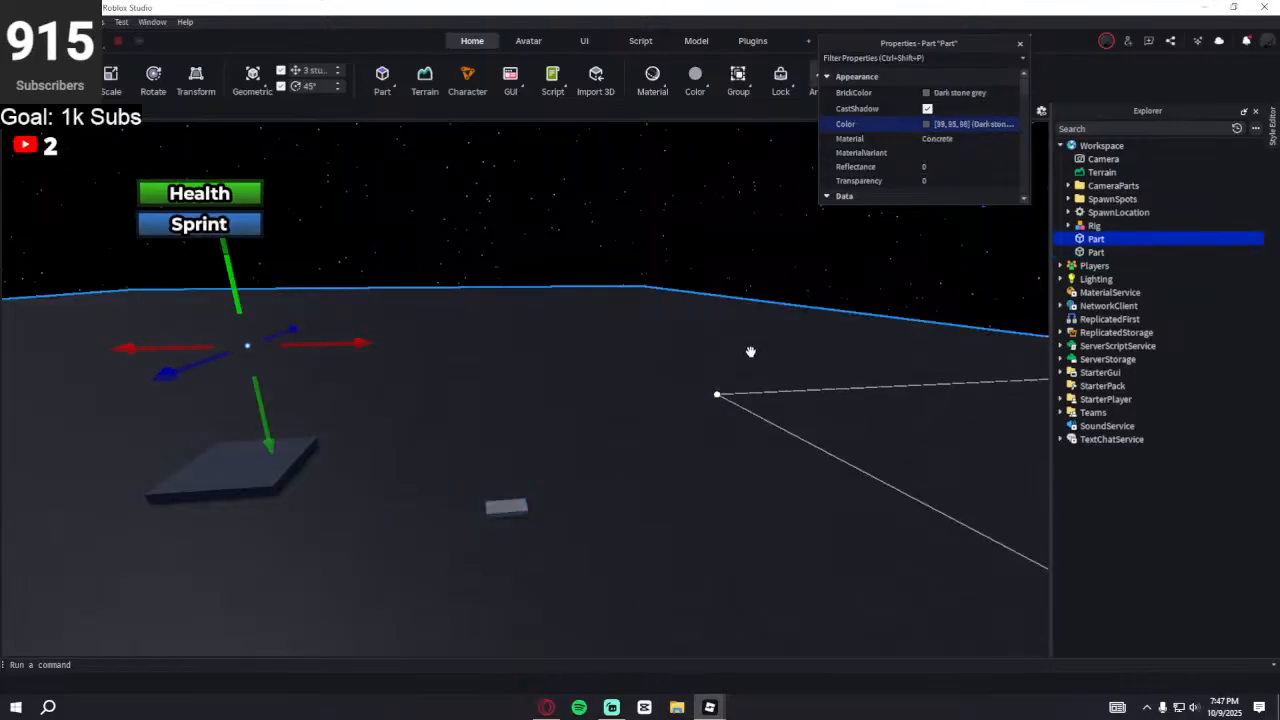
click(507, 508)
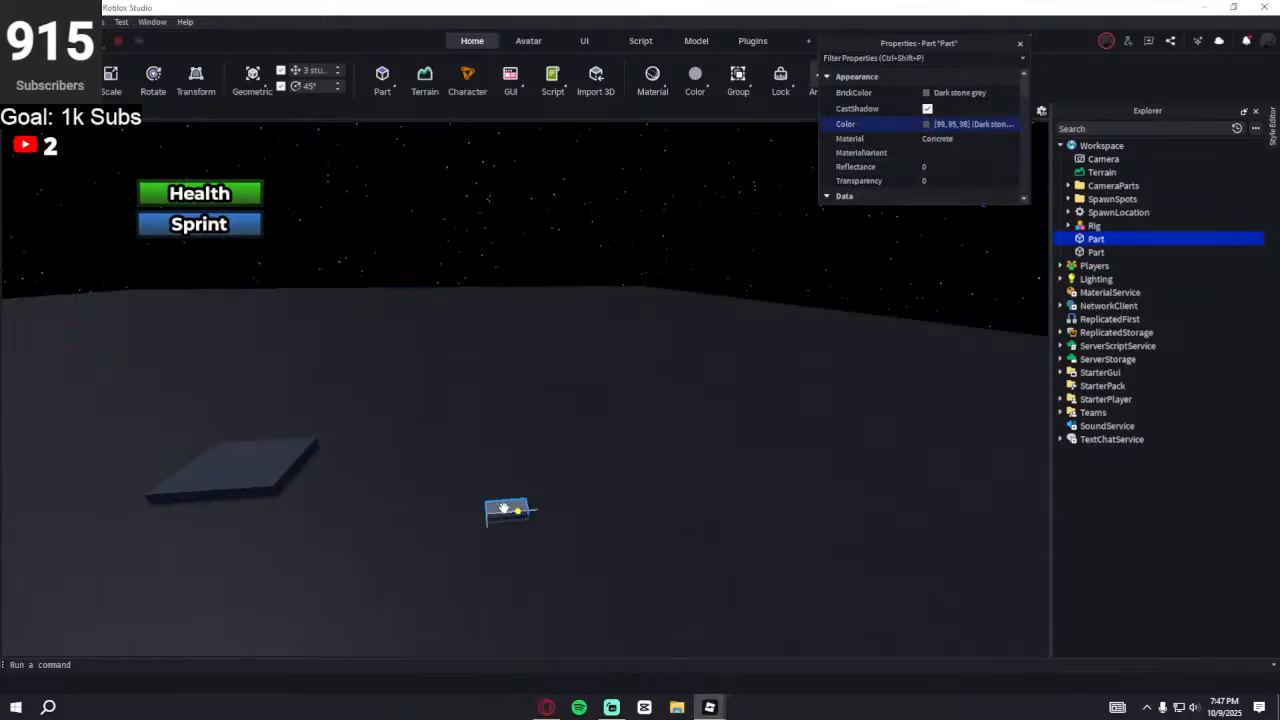
click(950, 125)
text([99, 95, 98])
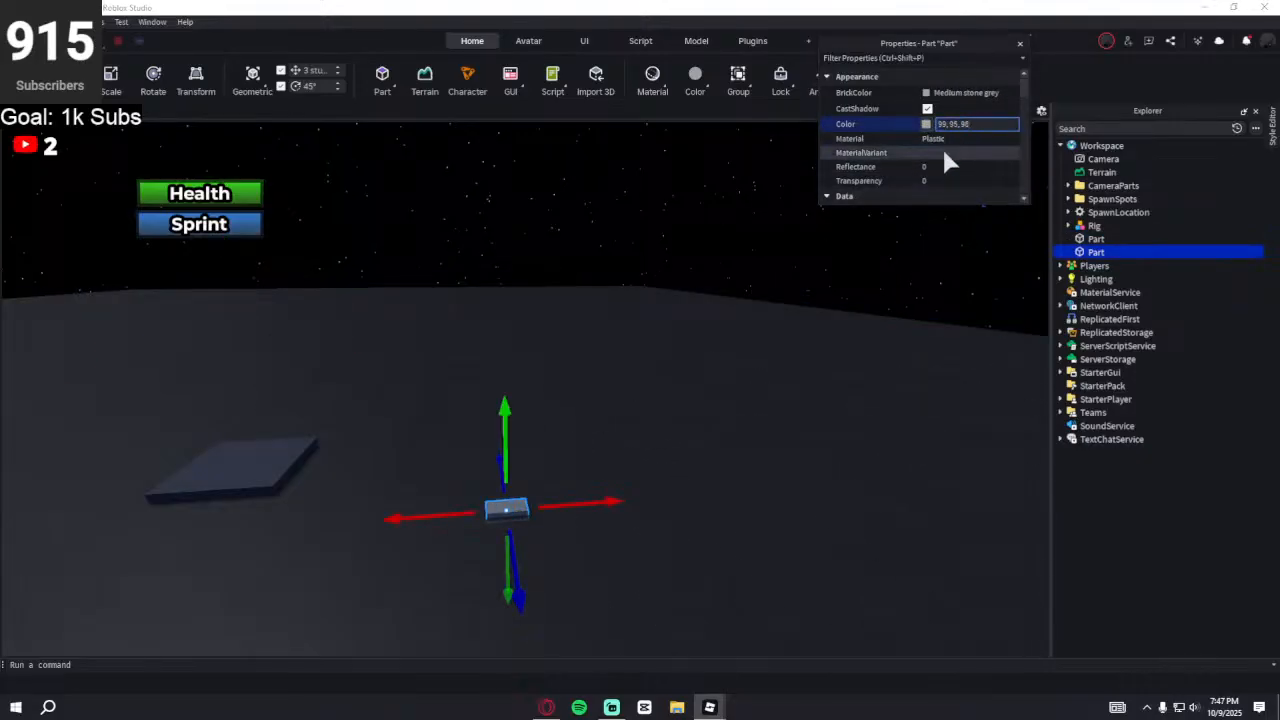
key(Return)
- Try Cobblestone as the new part's material
click(948, 140)
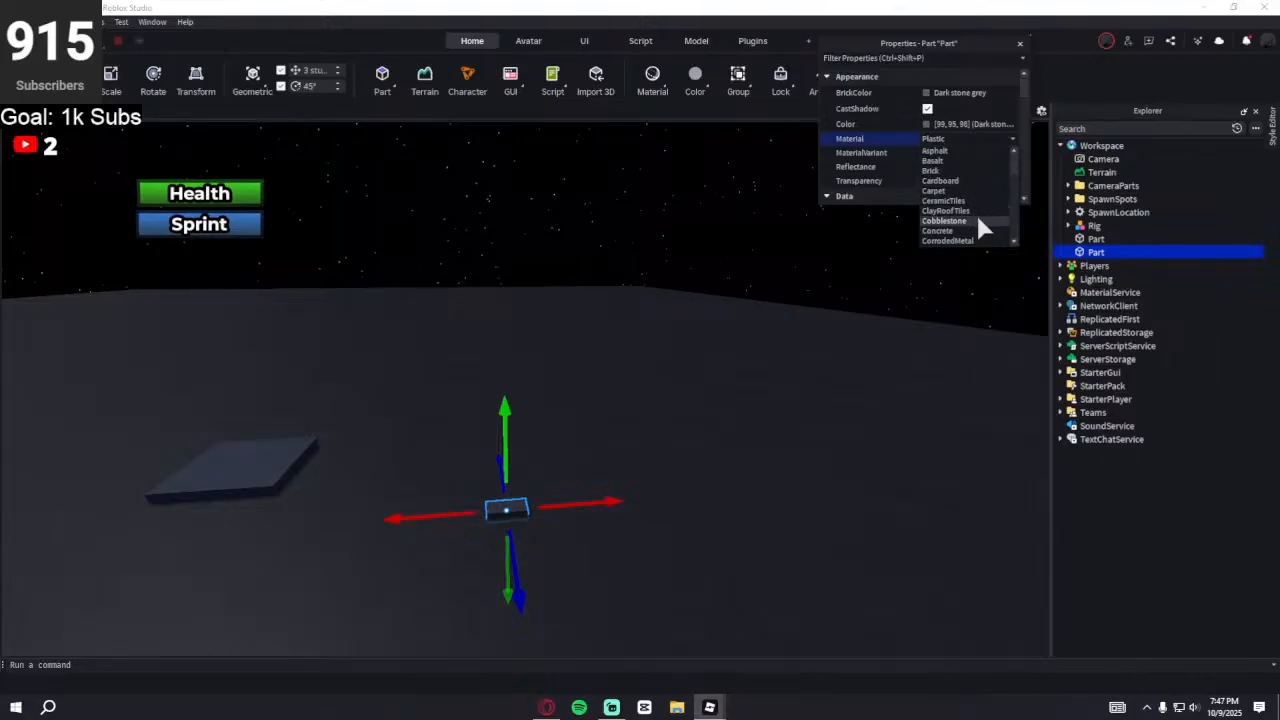
click(975, 220)
right_drag(703, 317, 703, 337)
key(w)
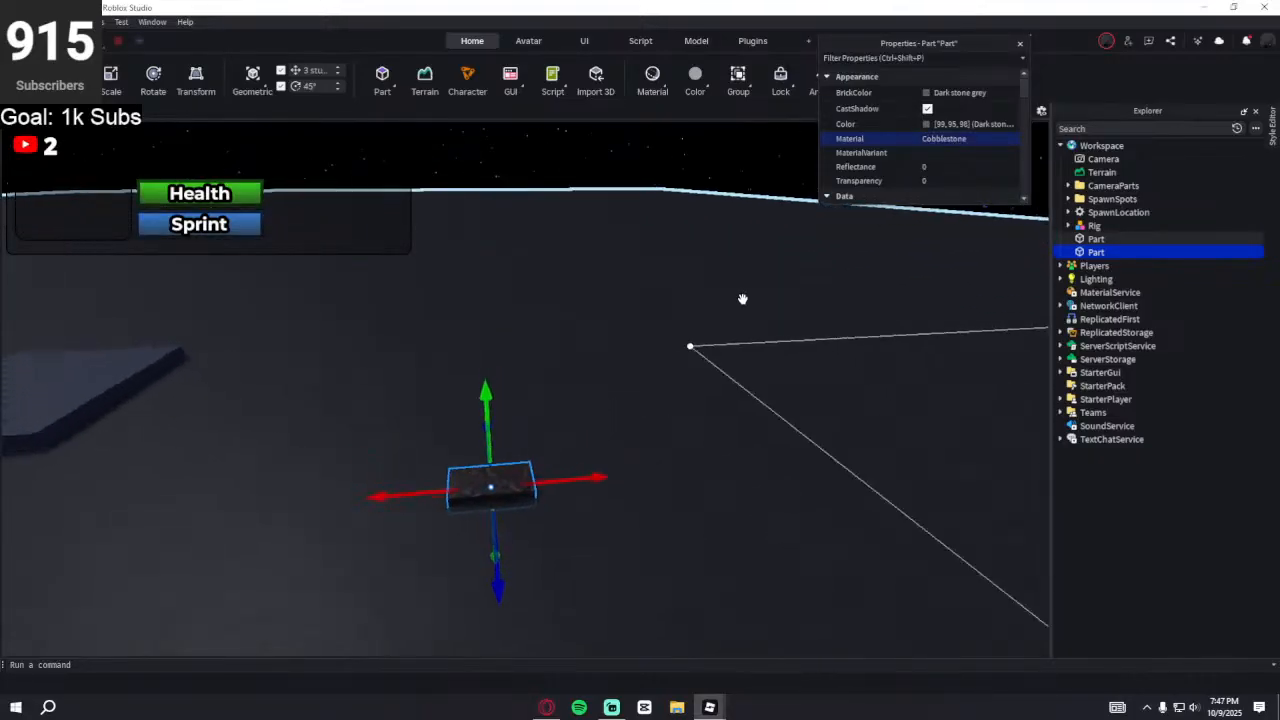
- Set the new part's material to Concrete and compare its surface with the baseplate up close
click(940, 139)
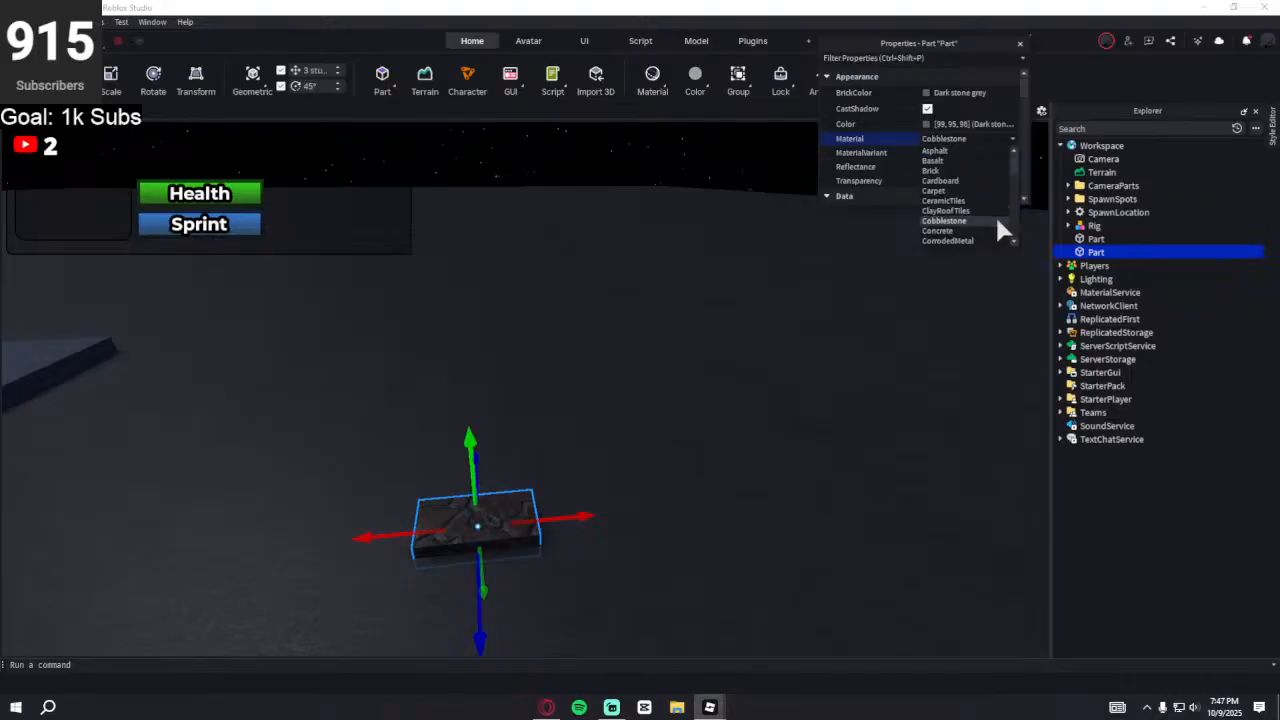
click(988, 231)
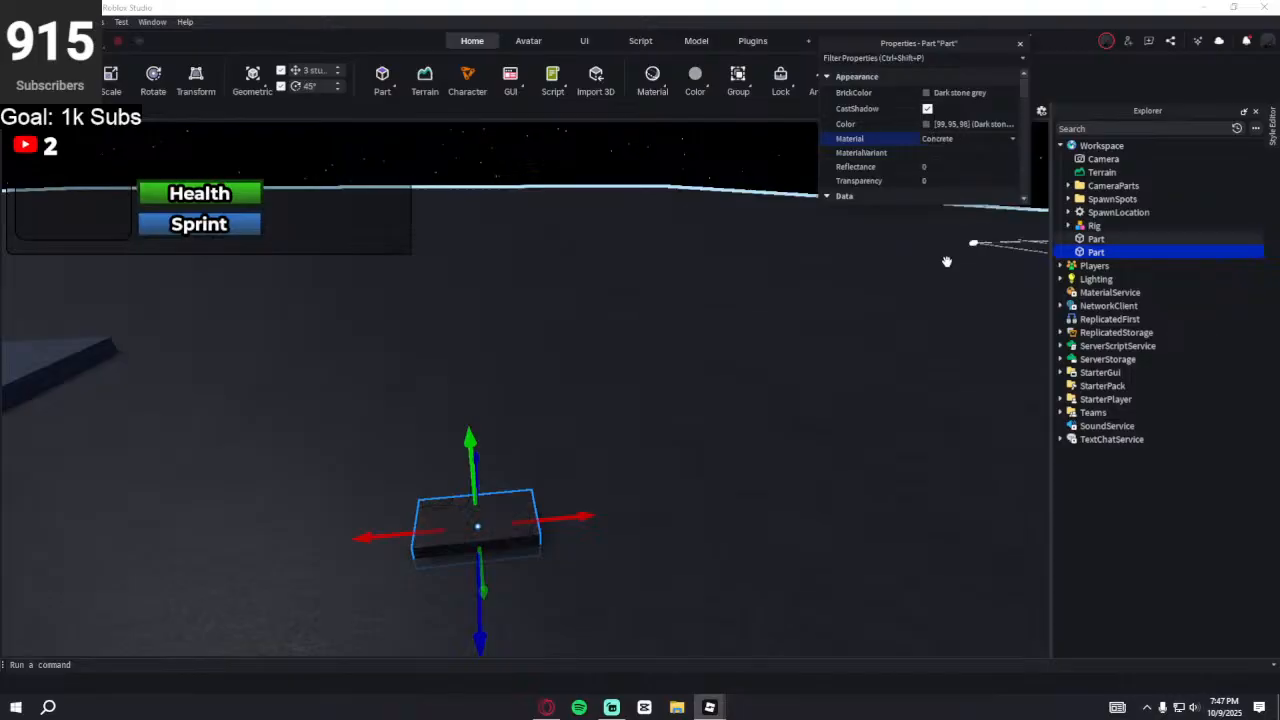
scroll(572, 483, up, 5)
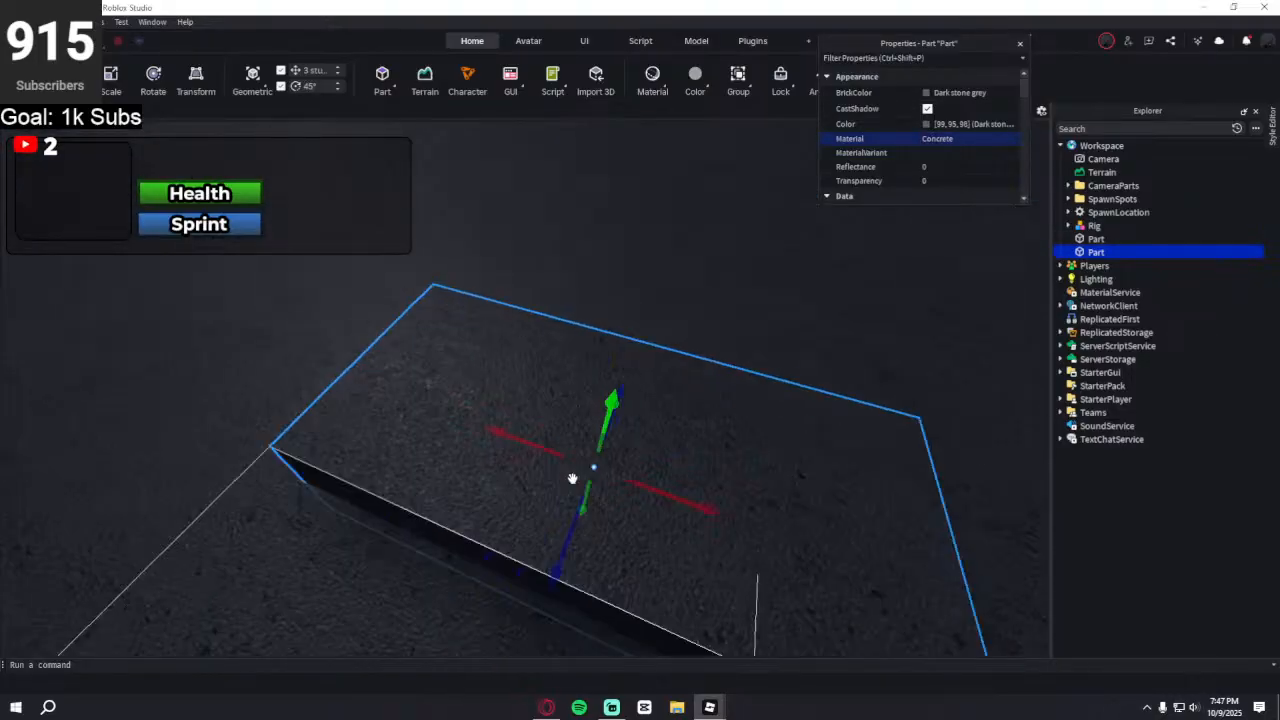
scroll(571, 477, down, 6)
right_drag(587, 420, 591, 423)
scroll(457, 457, down, 3)
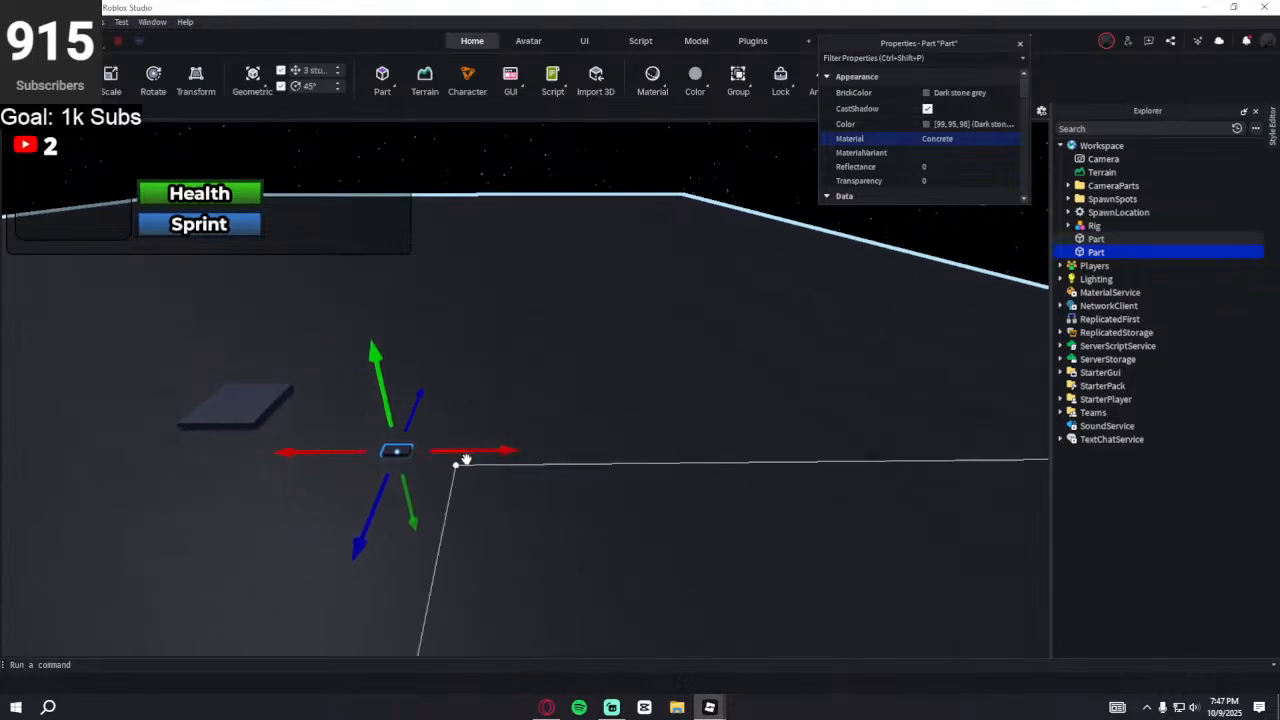
right_drag(511, 463, 509, 460)
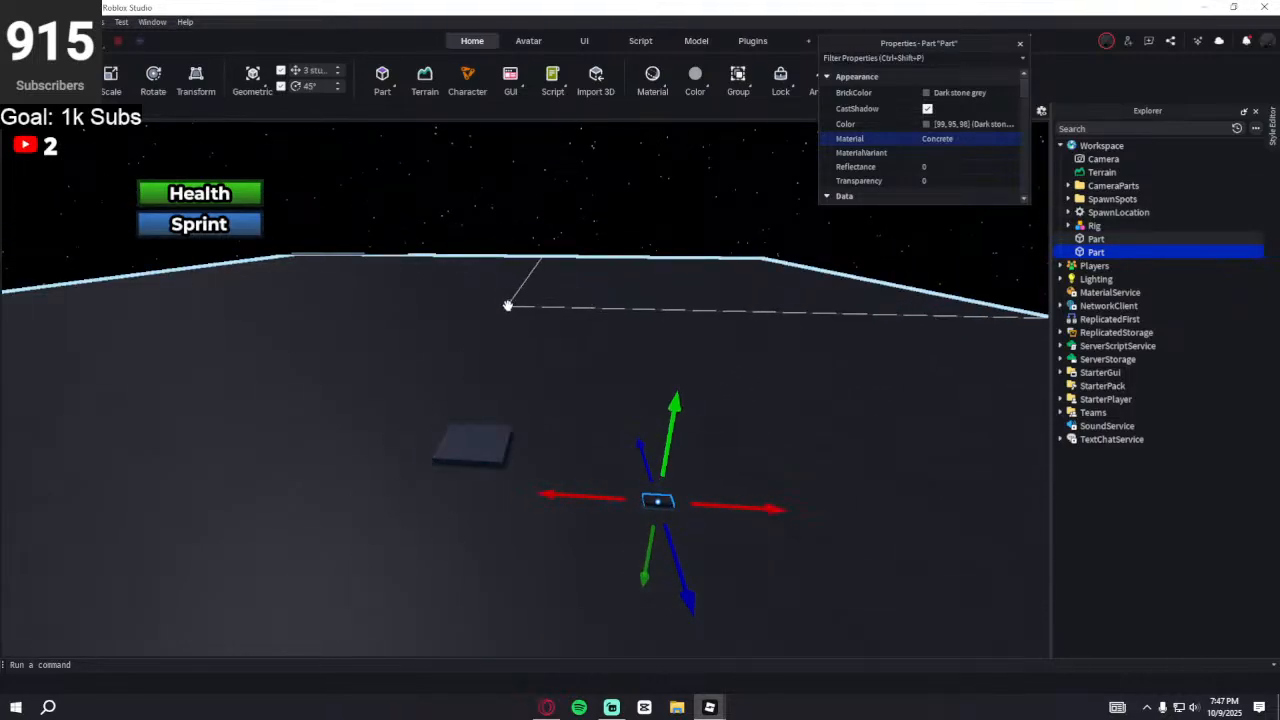
right_drag(570, 348, 576, 354)
scroll(574, 353, up, 2)
scroll(329, 283, down, 3)
right_drag(539, 402, 550, 357)
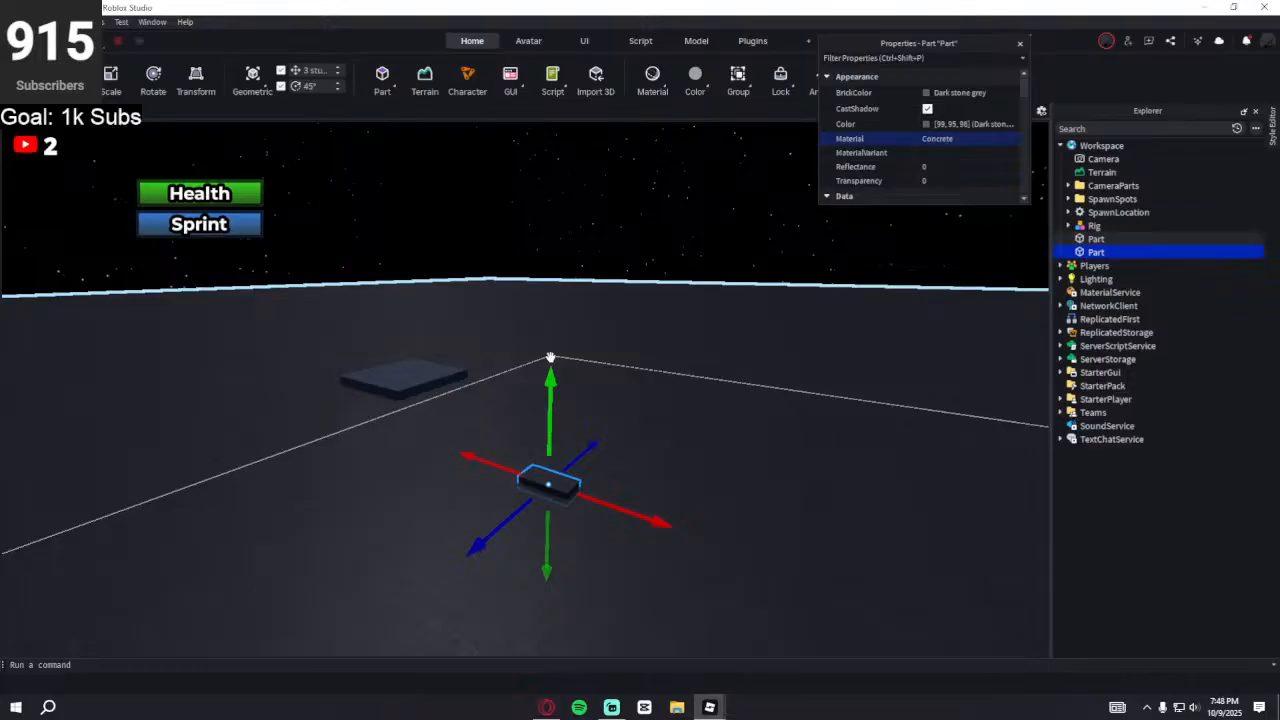
right_click(519, 238)
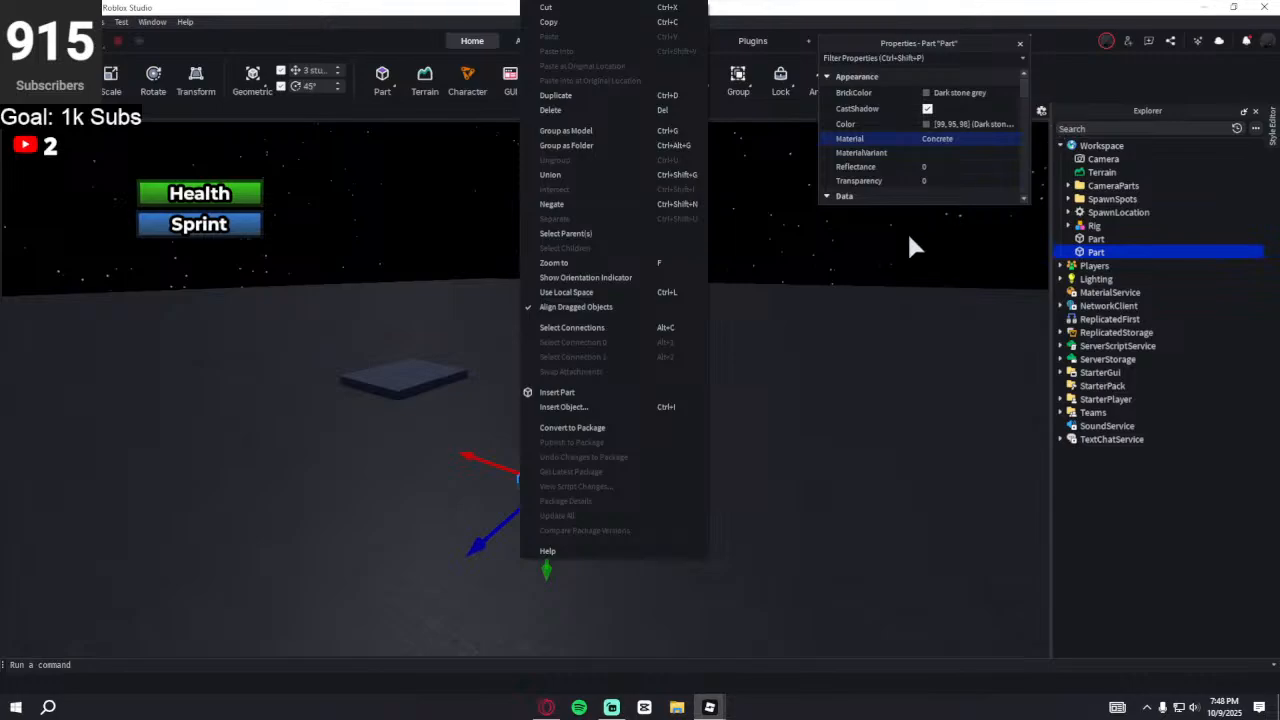
right_drag(887, 233, 876, 231)
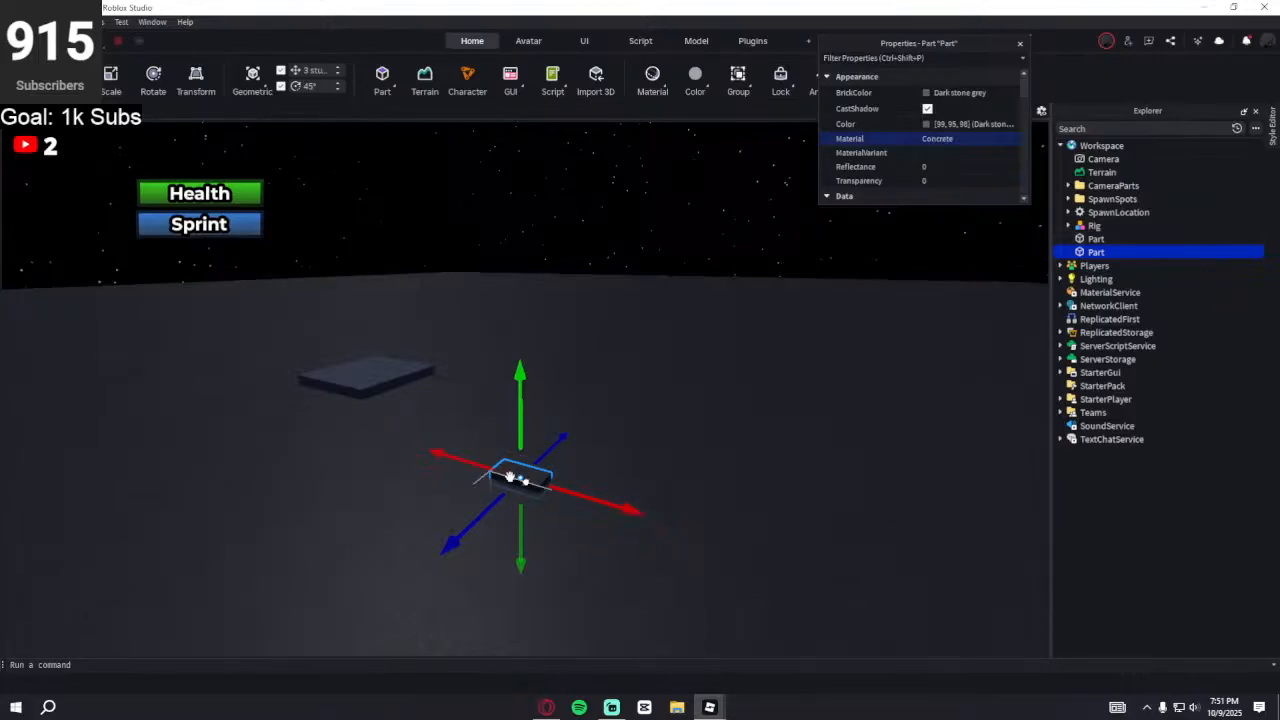
- Move the new part farther away from the spawn platform across the baseplate
drag(518, 476, 516, 474)
right_drag(516, 474, 514, 474)
drag(536, 446, 571, 389)
right_drag(503, 323, 517, 346)
mouse_move(709, 394)
right_down()
mouse_move(682, 396)
mouse_move(714, 406)
mouse_move(698, 388)
right_up()
key(a)
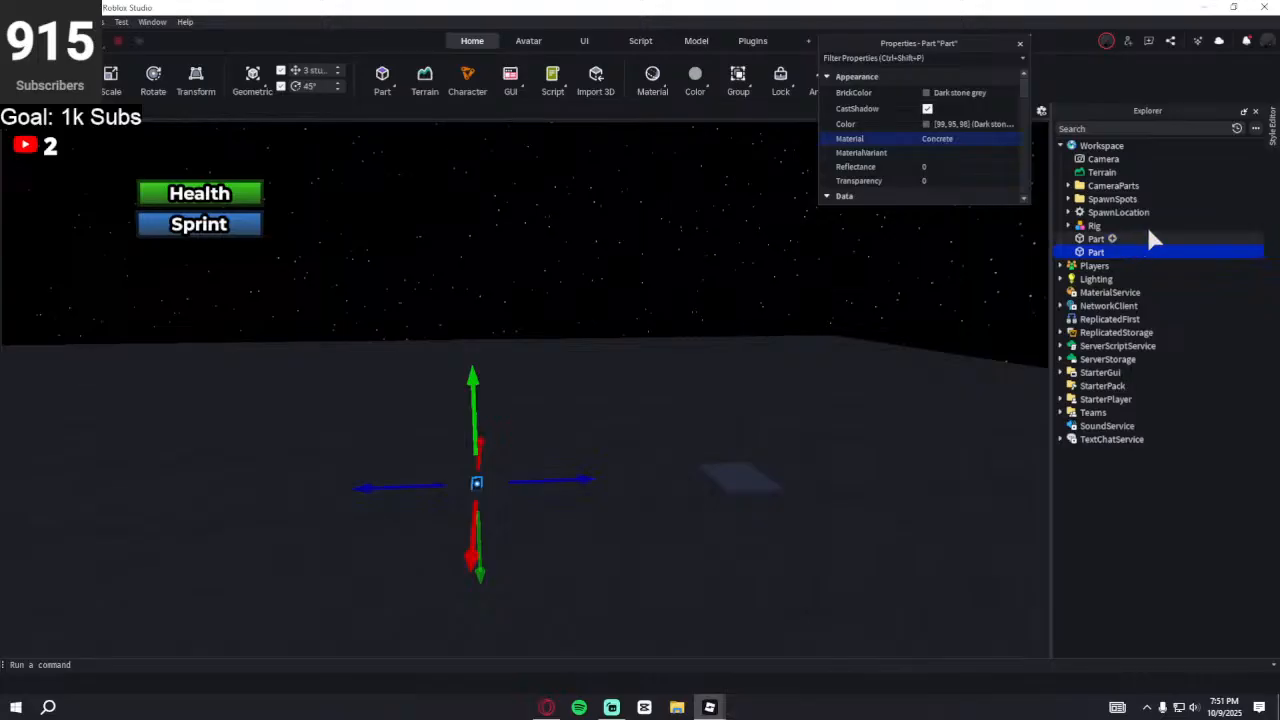
- Locate the SpawnSpots folder's parts in the scene relative to the new part
click(1112, 198)
key(f)
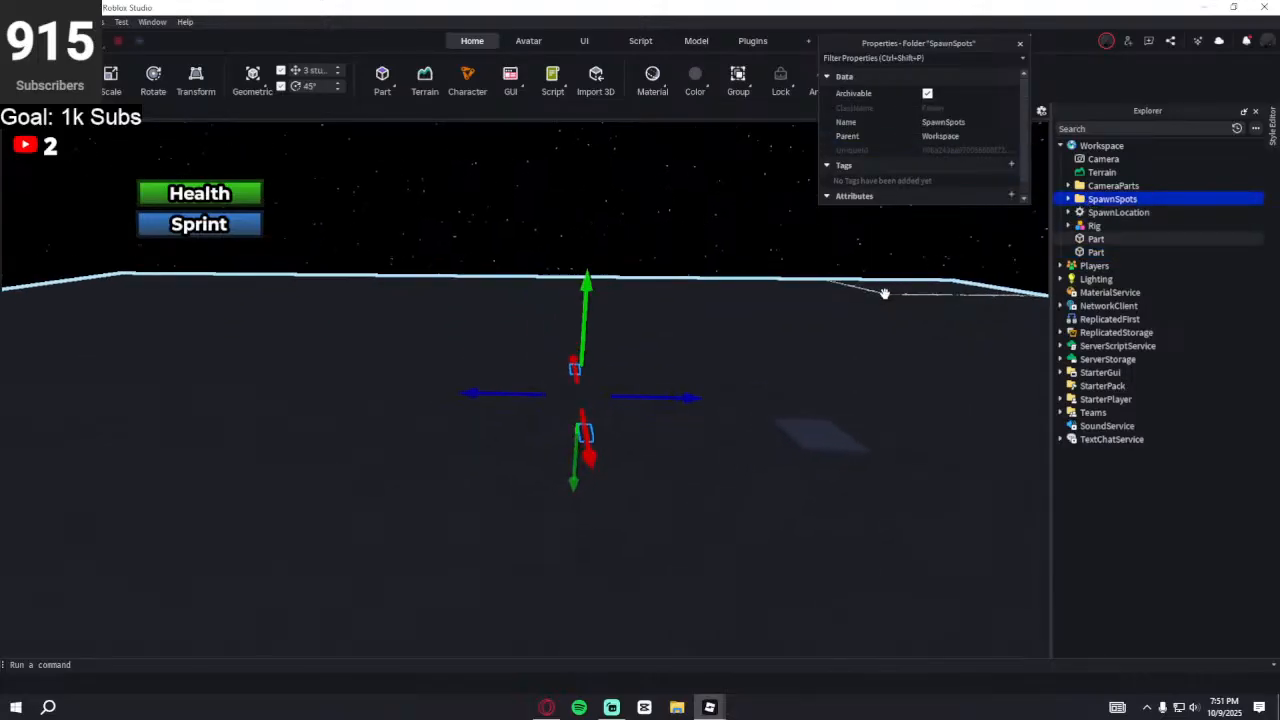
click(1176, 235)
key(f)
- Reposition the new concrete part on the baseplate and activate the Scale tool on it
click(634, 370)
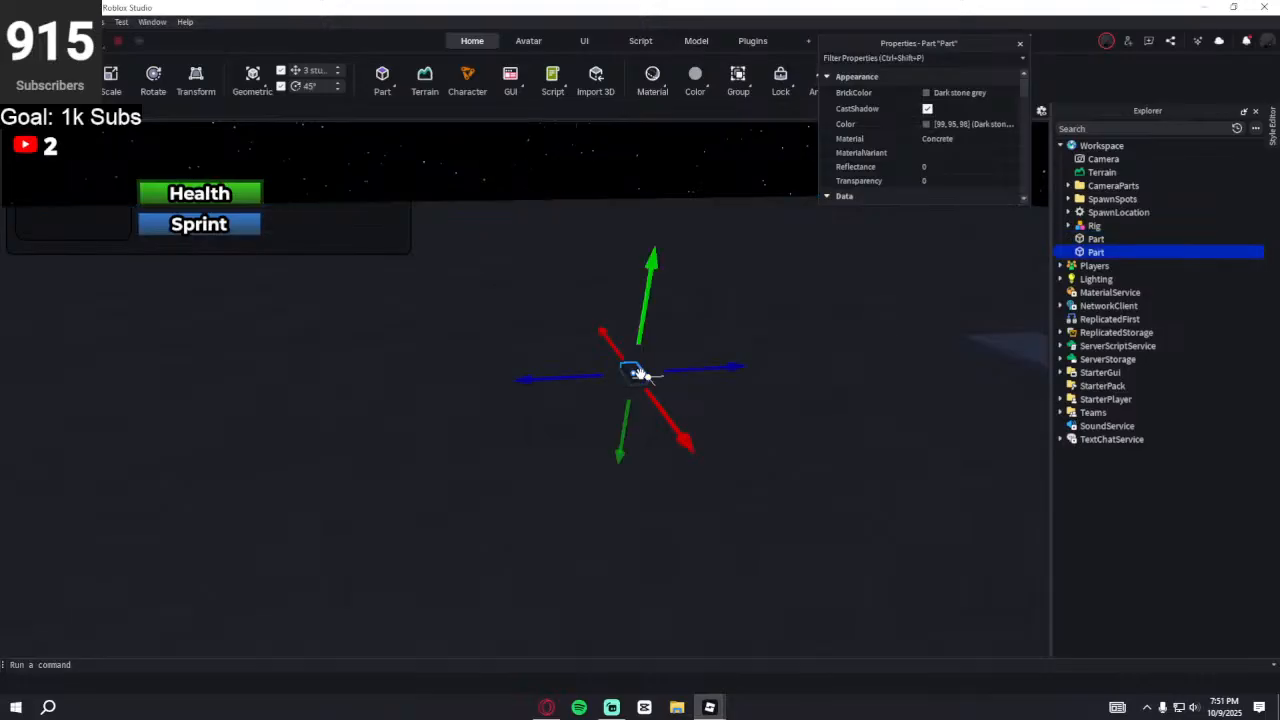
key(f)
key(ctrl+2)
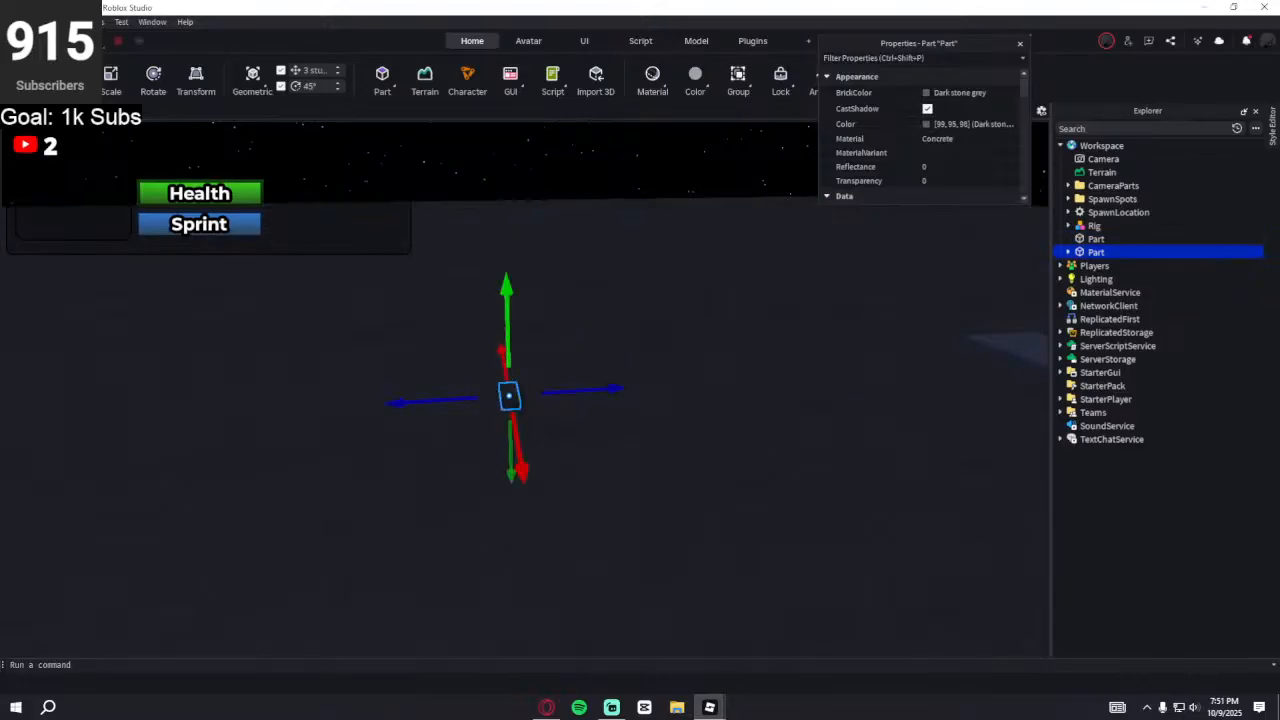
right_drag(610, 390, 610, 390)
- Filter the new part's properties for "anc" and toggle its Anchored setting
click(863, 54)
text(can)
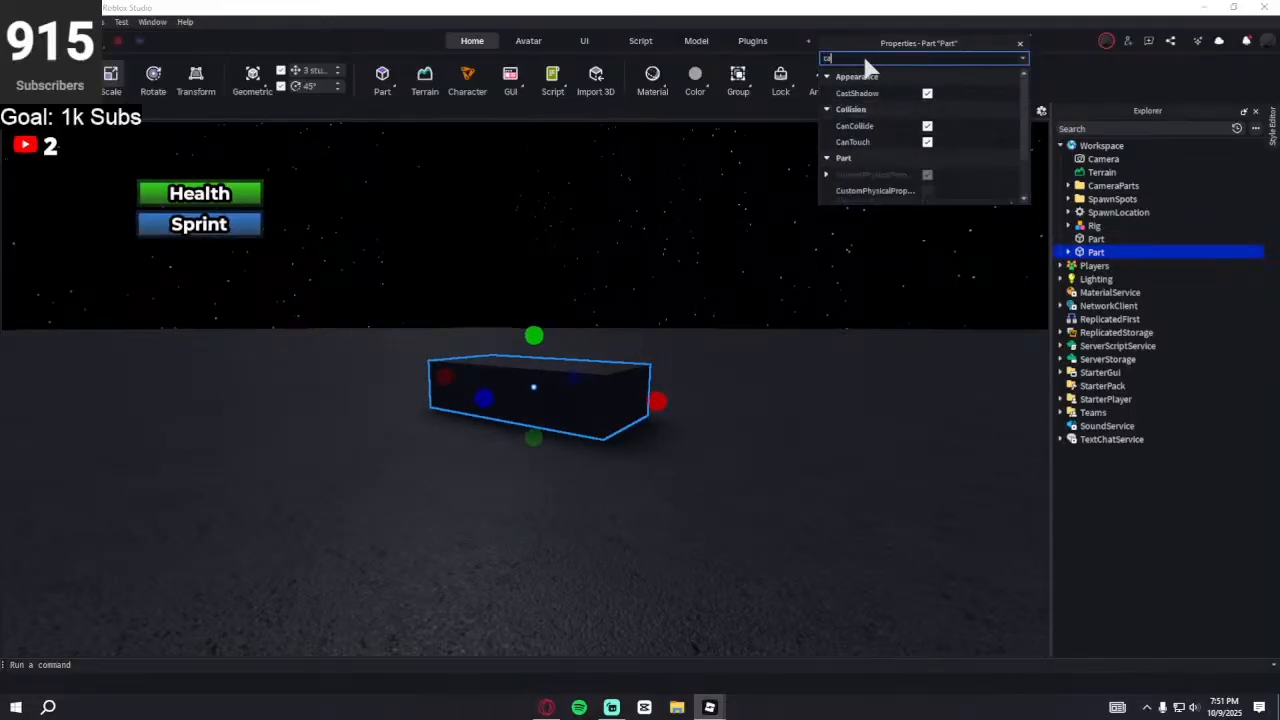
double_click(857, 58)
text(anc)
click(924, 152)
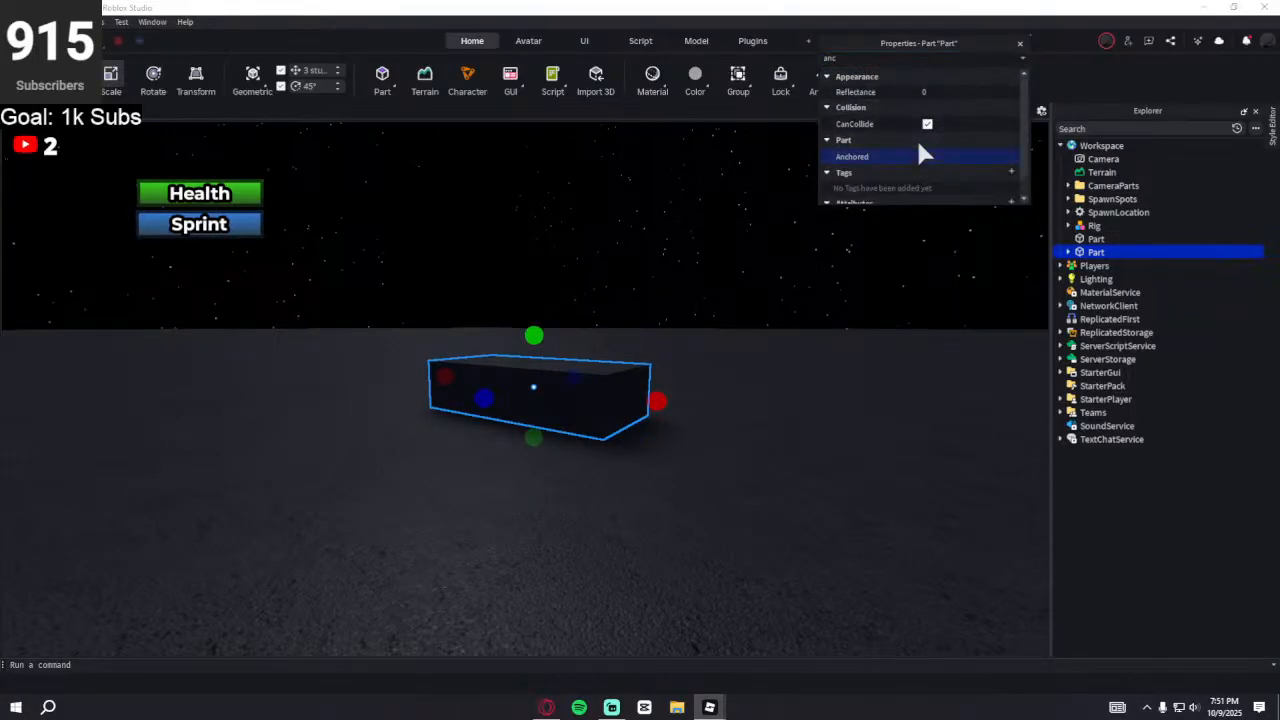
- Clear the property filter and stretch the anchored concrete part in both directions along its shorter horizontal side
double_click(854, 58)
key(BackSpace)
right_drag(660, 290, 506, 323)
scroll(652, 303, down, 6)
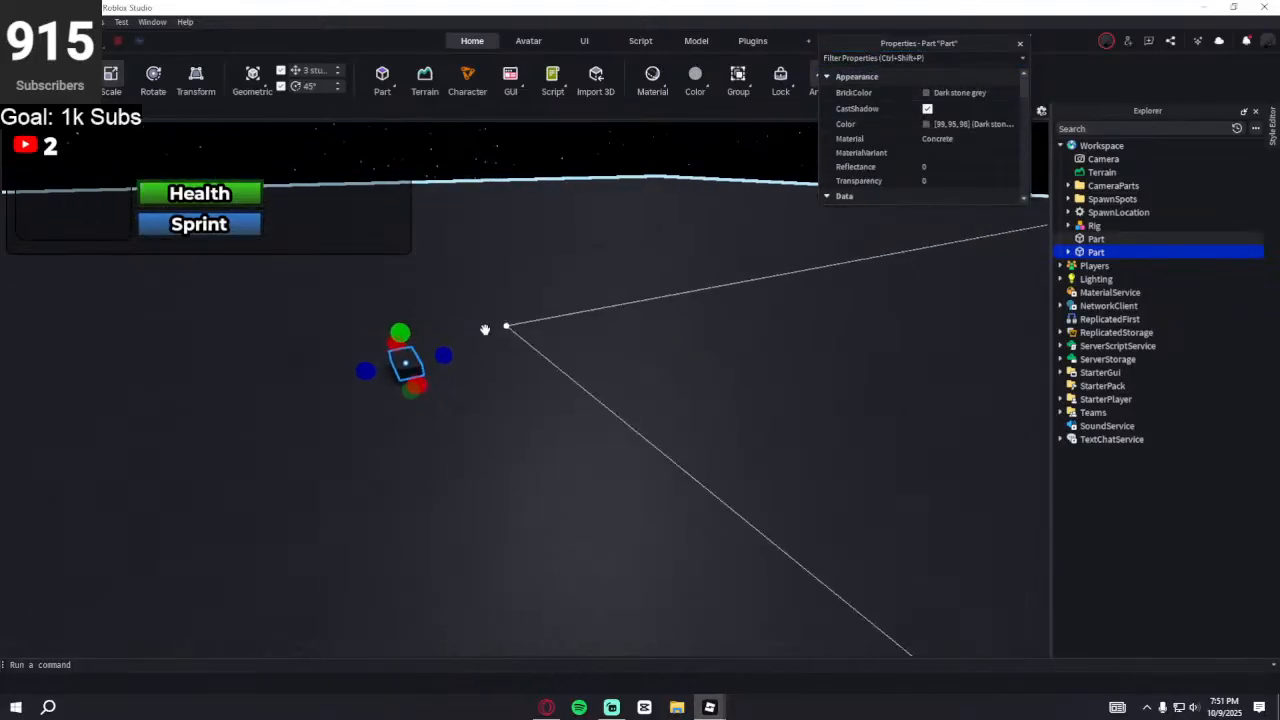
drag(475, 363, 560, 348)
right_drag(562, 348, 561, 344)
drag(562, 330, 566, 362)
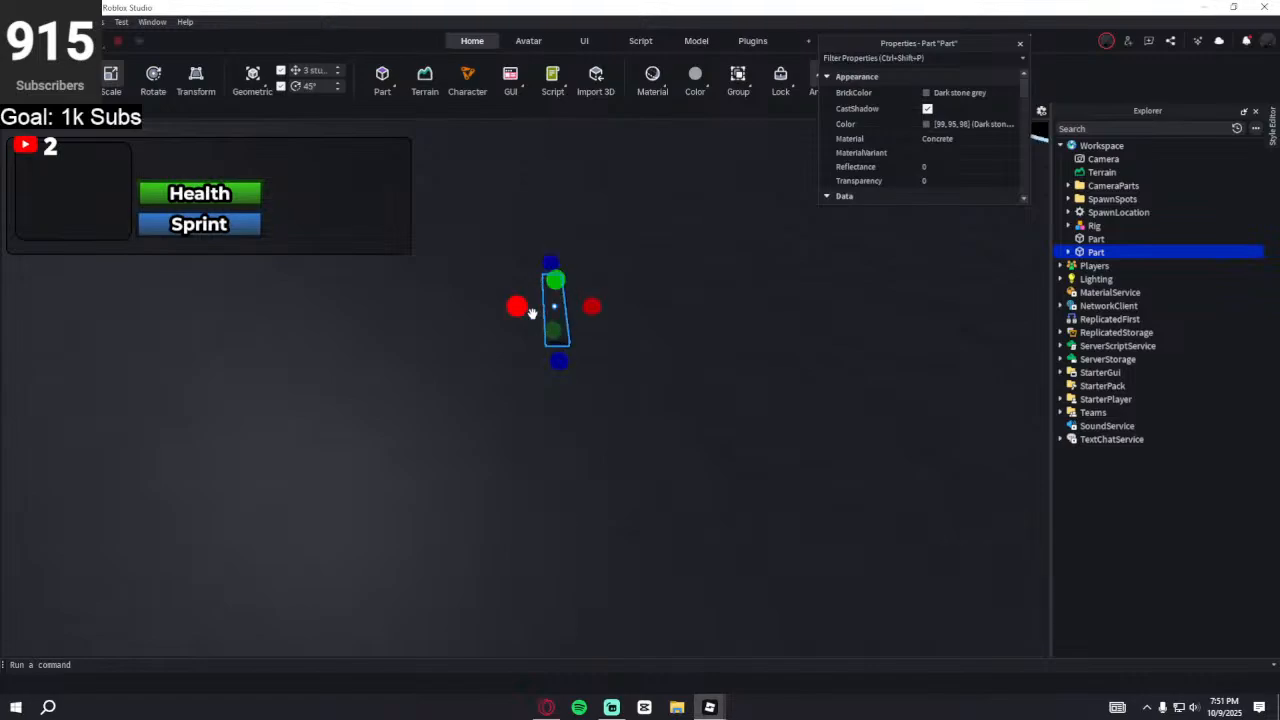
- Widen the stretched part on both sides to form a broad, flat slab on the baseplate
drag(518, 307, 455, 306)
drag(590, 307, 649, 309)
mouse_move(612, 306)
right_down()
mouse_move(623, 303)
mouse_move(597, 306)
right_up()
drag(537, 357, 487, 352)
right_drag(583, 300, 517, 414)
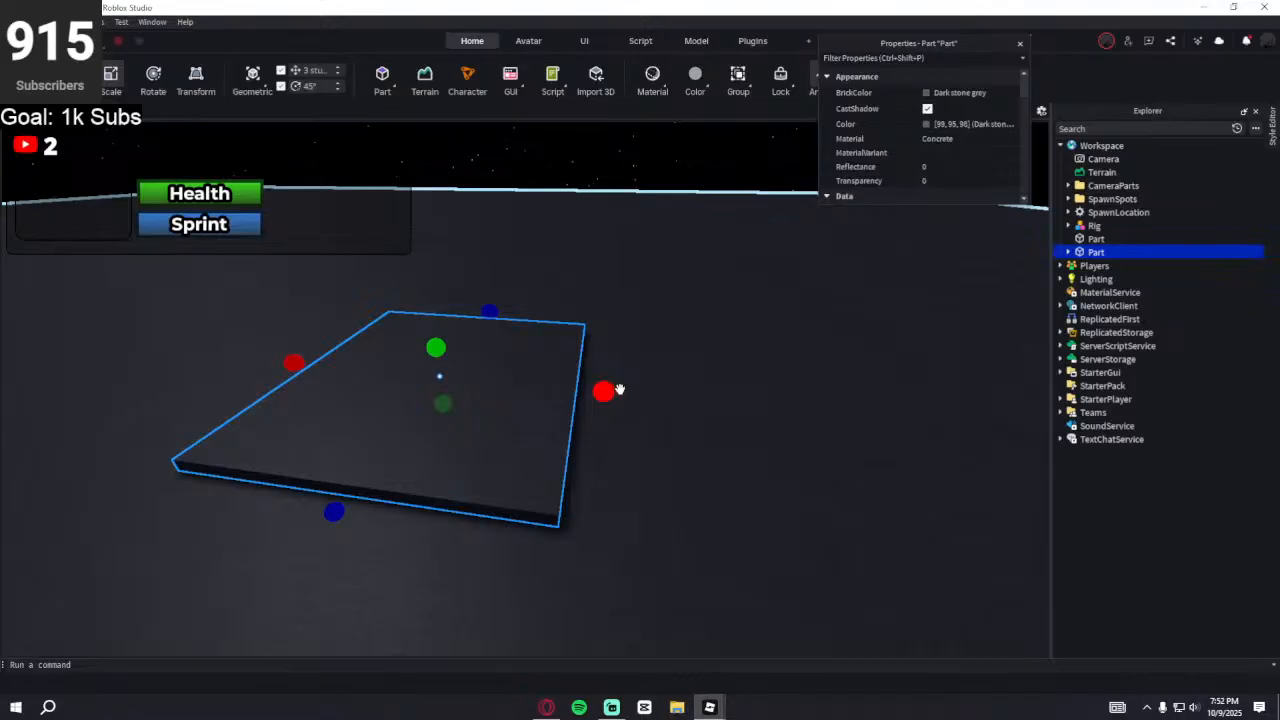
- Extend the slab's two opposite edges slightly and raise its top face to make it several times thicker
drag(608, 388, 611, 386)
drag(294, 363, 269, 363)
right_drag(474, 306, 471, 306)
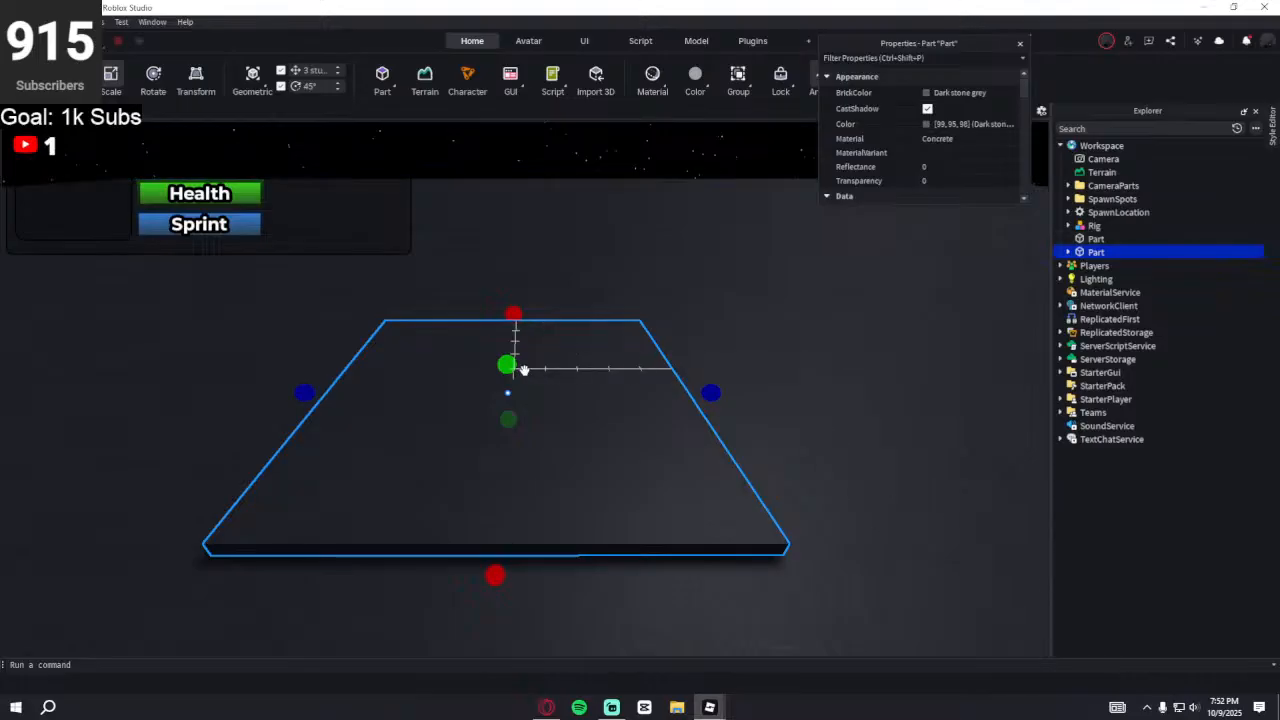
drag(504, 365, 506, 320)
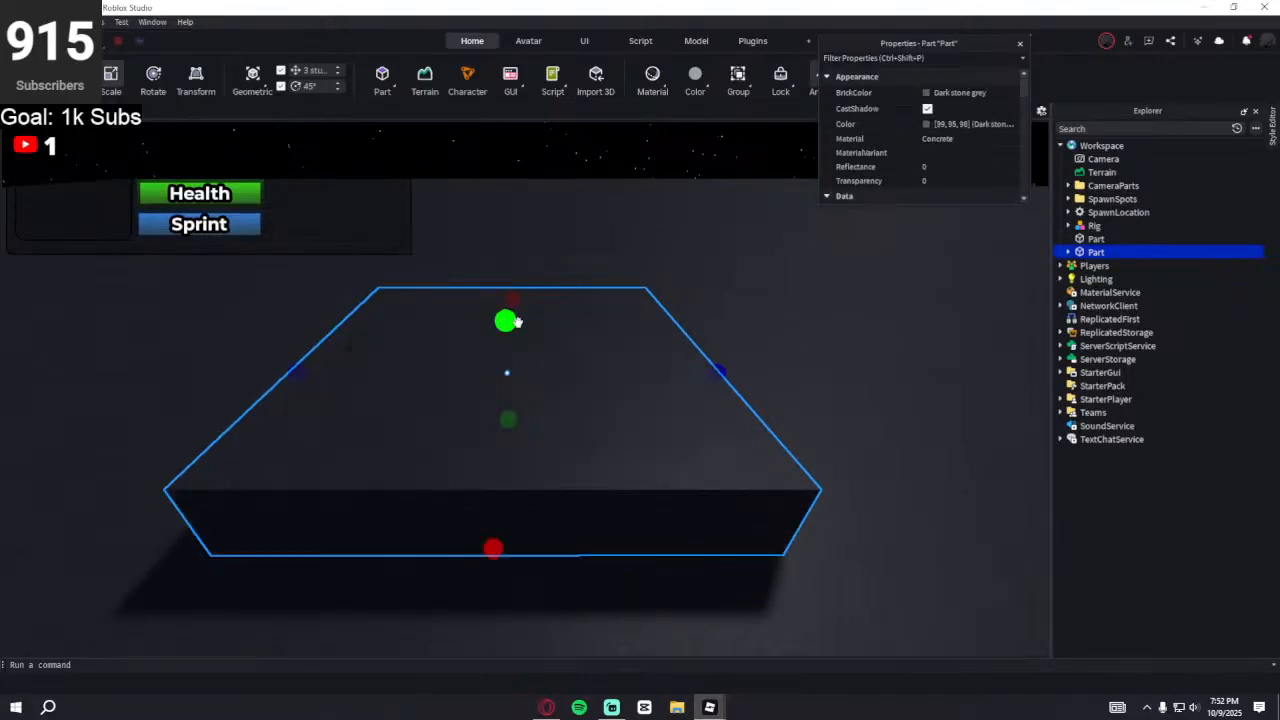
key(d)
key(s)
key(d)
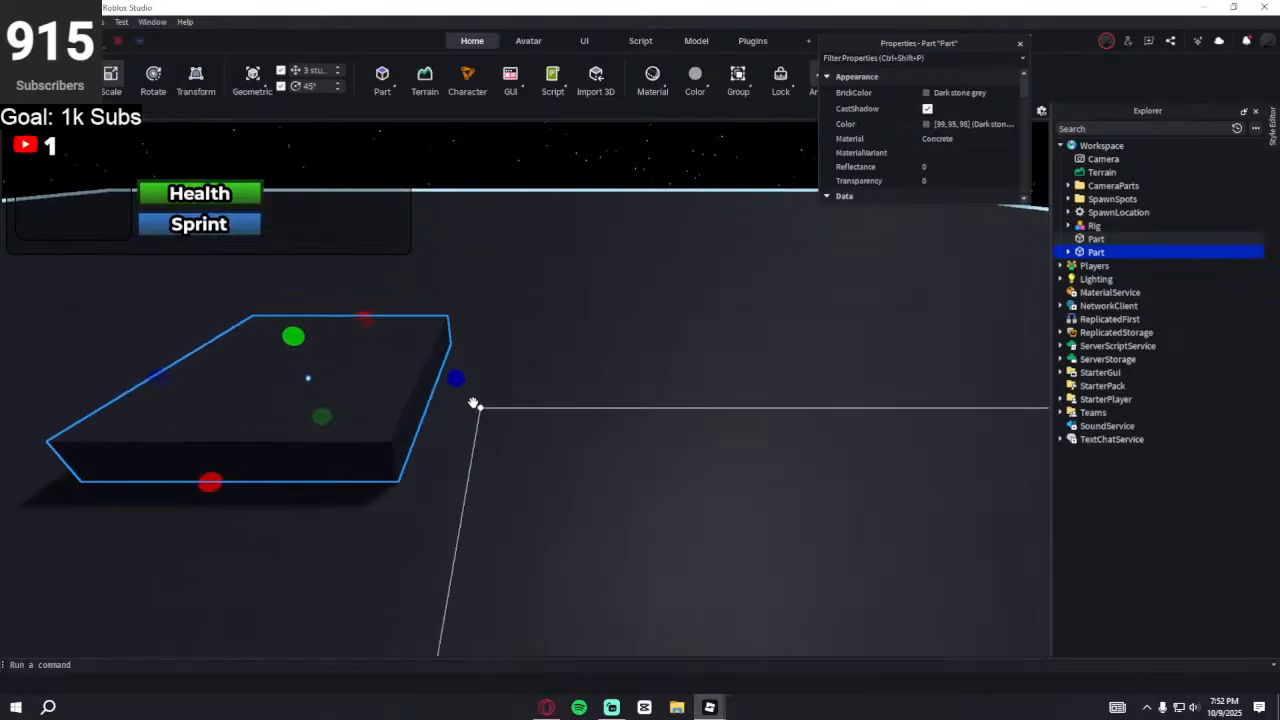
- Duplicate the thick slab, move the copy to sit directly beside the original, and activate the Scale tool
key(ctrl+d)
key(ctrl+2)
drag(351, 377, 620, 378)
key(ctrl+3)
key(d)
right_drag(586, 188, 586, 186)
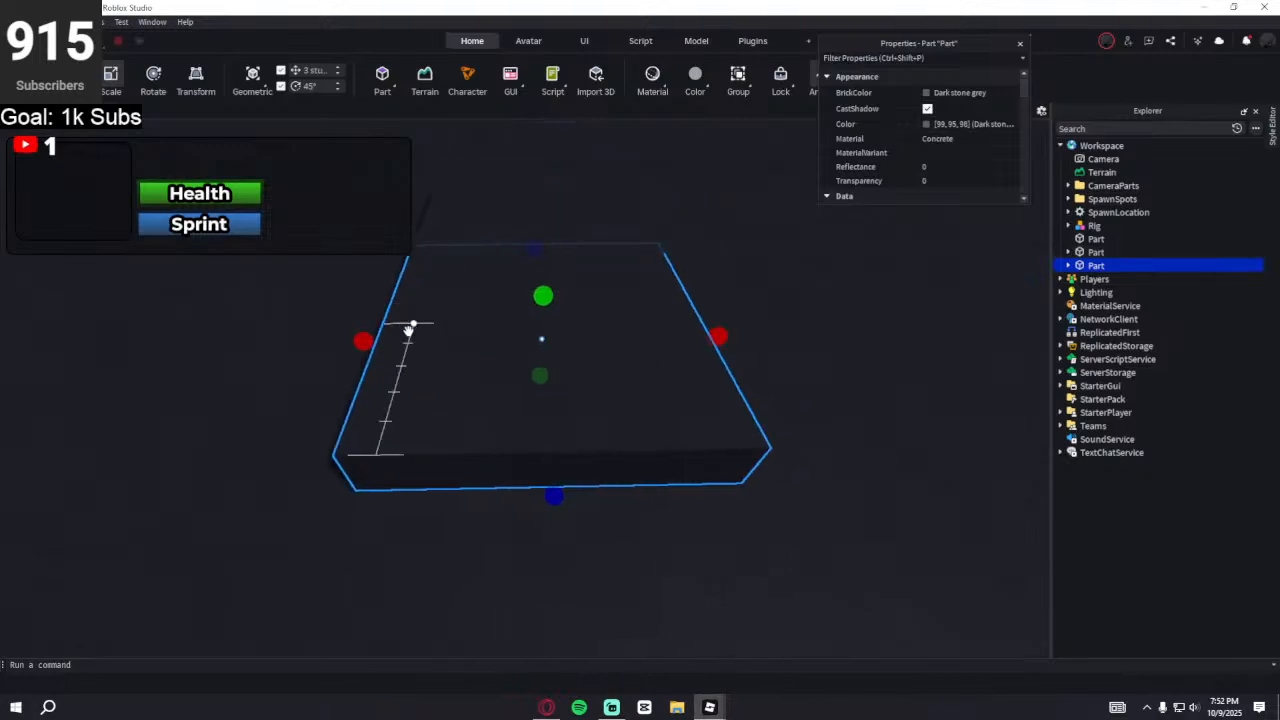
- Narrow the duplicated slab from both sides so it is slimmer than the original slab
drag(363, 341, 411, 343)
drag(717, 337, 656, 355)
key(a)
right_drag(611, 407, 610, 409)
key(w)
drag(508, 346, 508, 349)
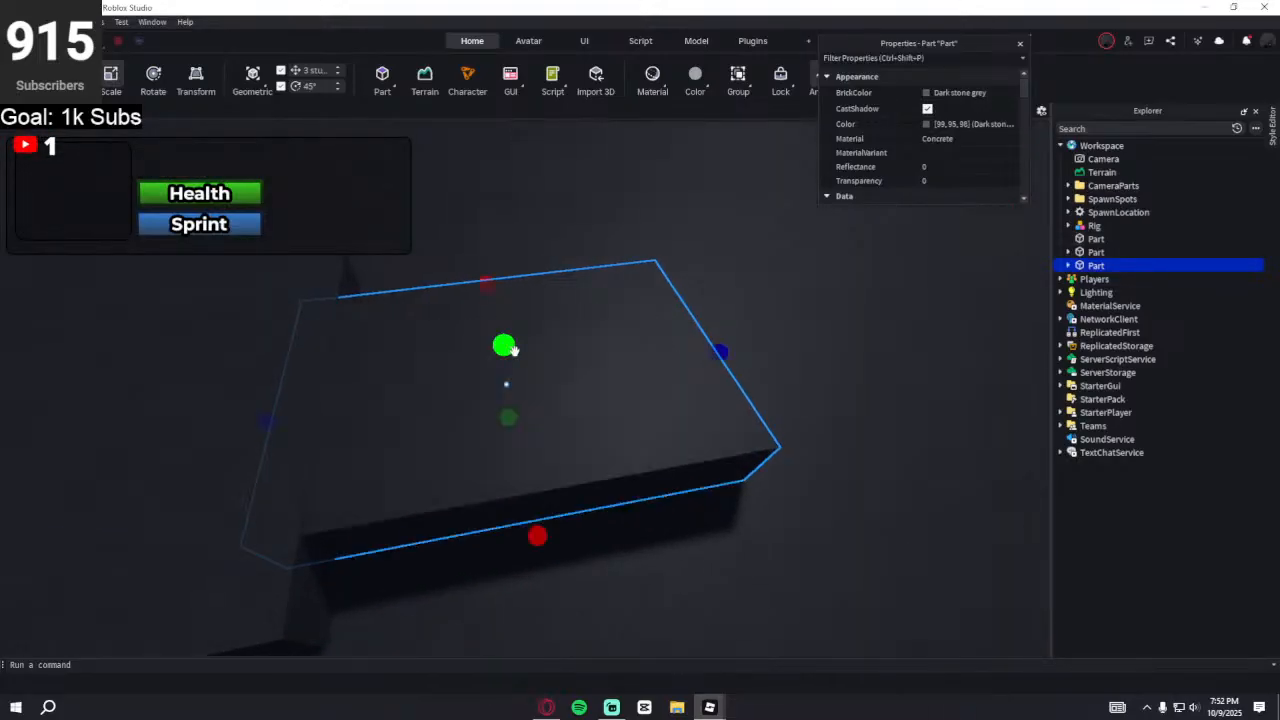
- Lengthen the narrowed slab away from the original to form a long corridor strip across the baseplate
right_drag(700, 352, 700, 353)
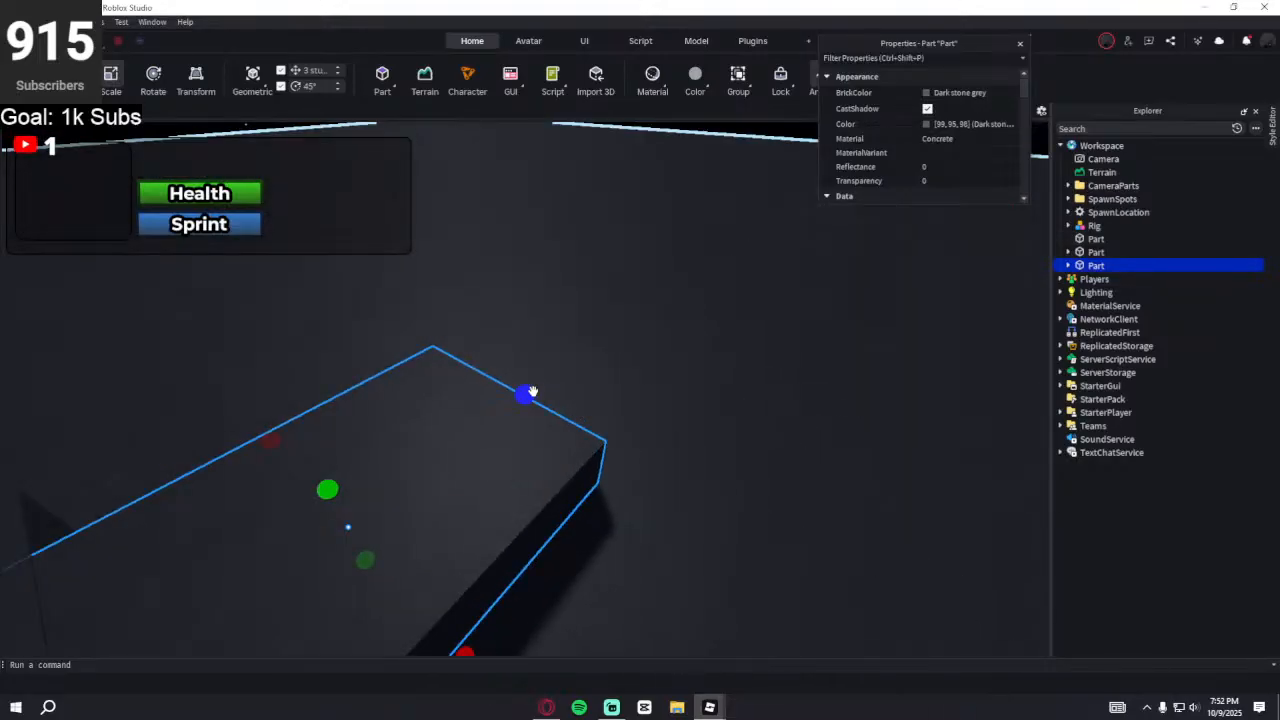
drag(531, 391, 533, 391)
right_drag(532, 391, 533, 391)
drag(533, 391, 669, 171)
right_drag(568, 267, 571, 268)
key(w)
scroll(509, 271, down, 1)
drag(16, 341, 15, 340)
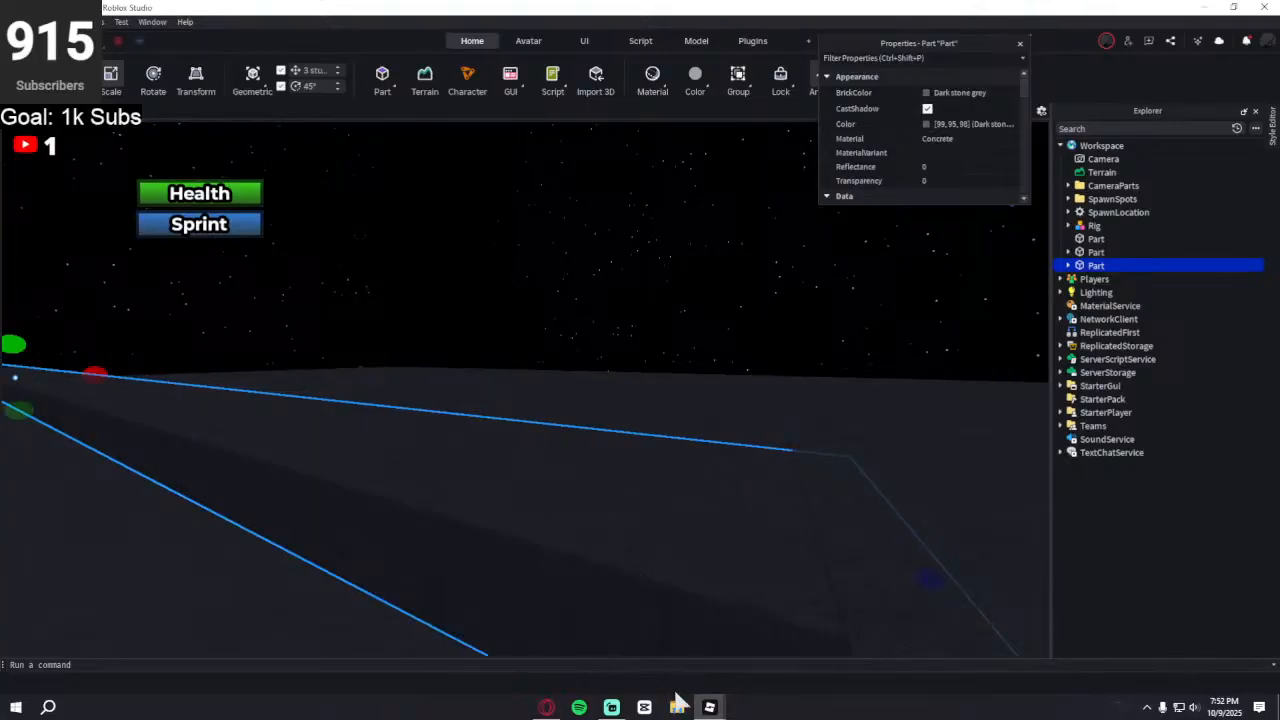
- Paste the copied BlastDoor model into this place's Workspace near the corridor strip
mouse_move(706, 708)
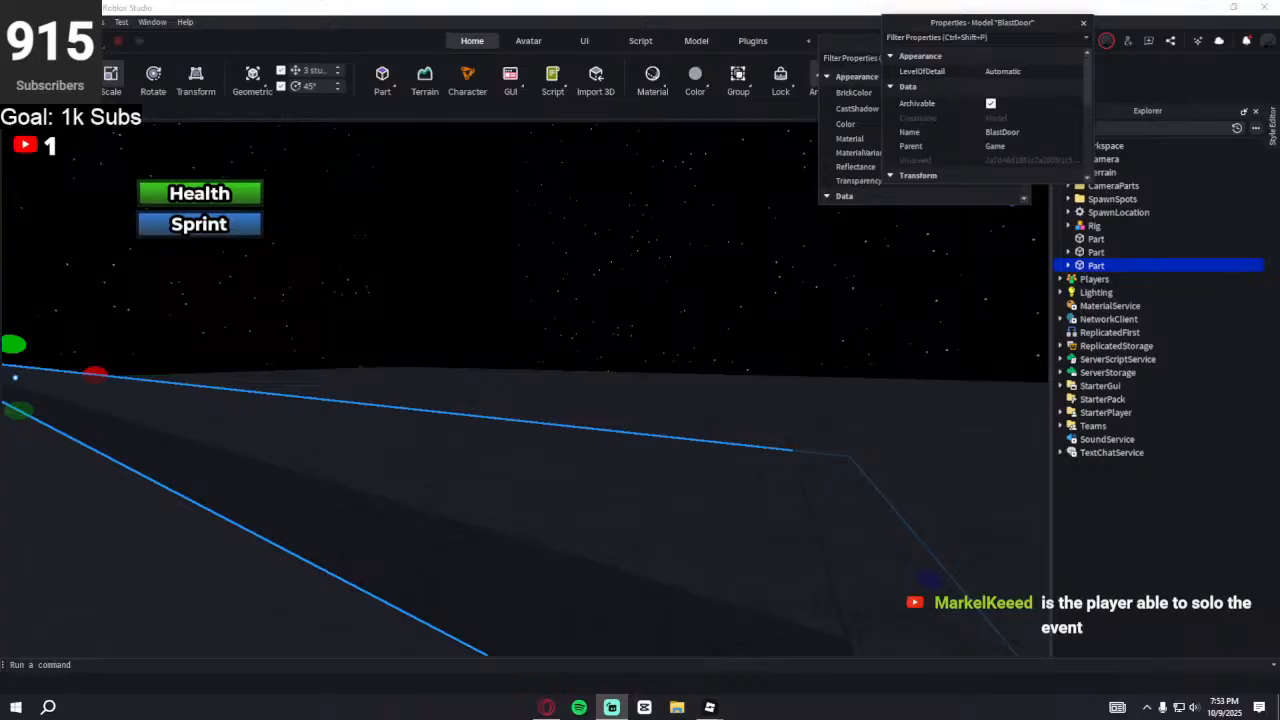
right_drag(426, 262, 426, 262)
click(426, 262)
key(ctrl+v)
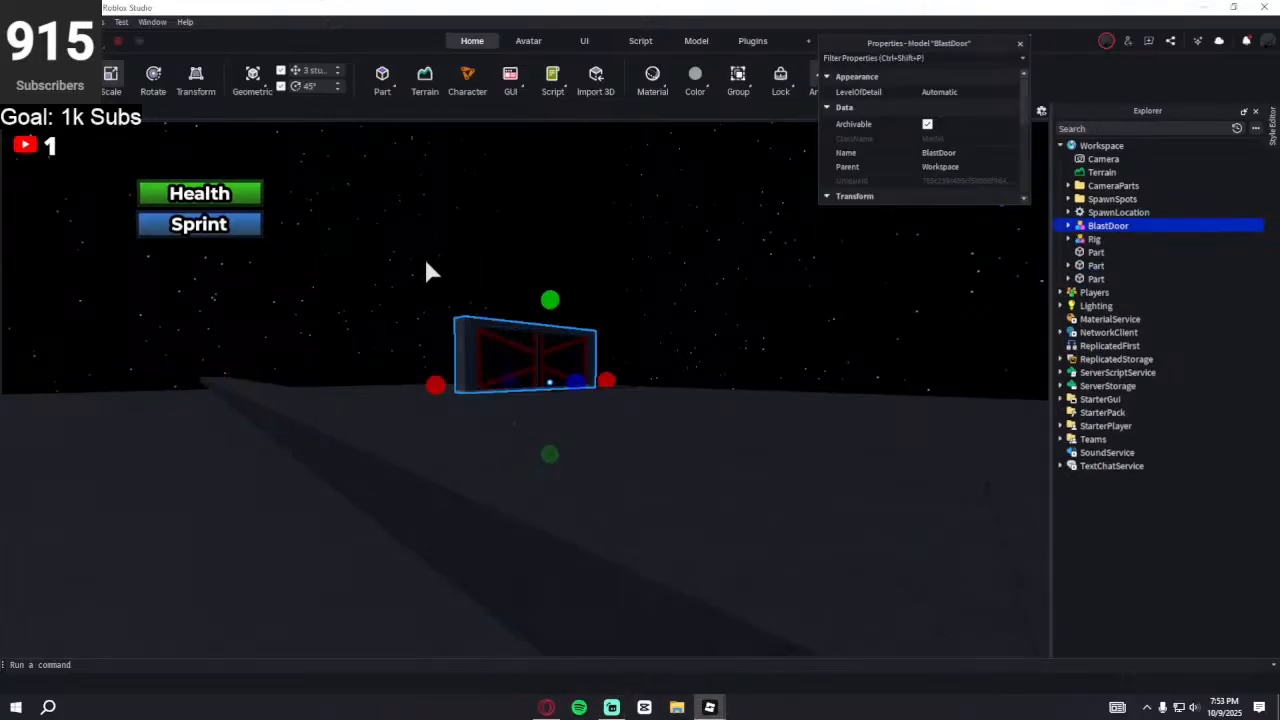
- Place the BlastDoor across the corridor strip and rotate it so the side with the button panel faces the opposite way
drag(527, 367, 544, 381)
right_drag(552, 381, 550, 382)
drag(550, 382, 514, 443)
right_drag(514, 443, 514, 443)
mouse_move(514, 443)
mouse_down()
mouse_move(529, 434)
mouse_move(529, 451)
mouse_up()
right_drag(529, 451, 530, 450)
key(w)
key(a)
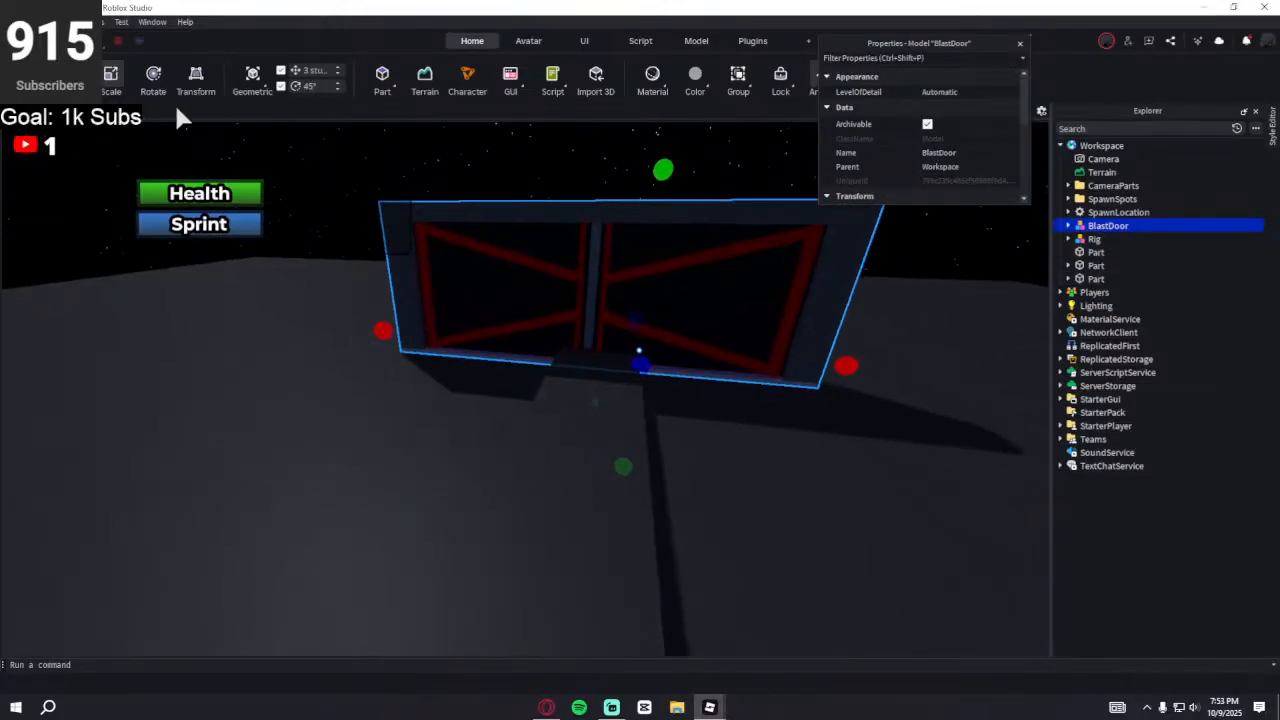
drag(587, 373, 628, 268)
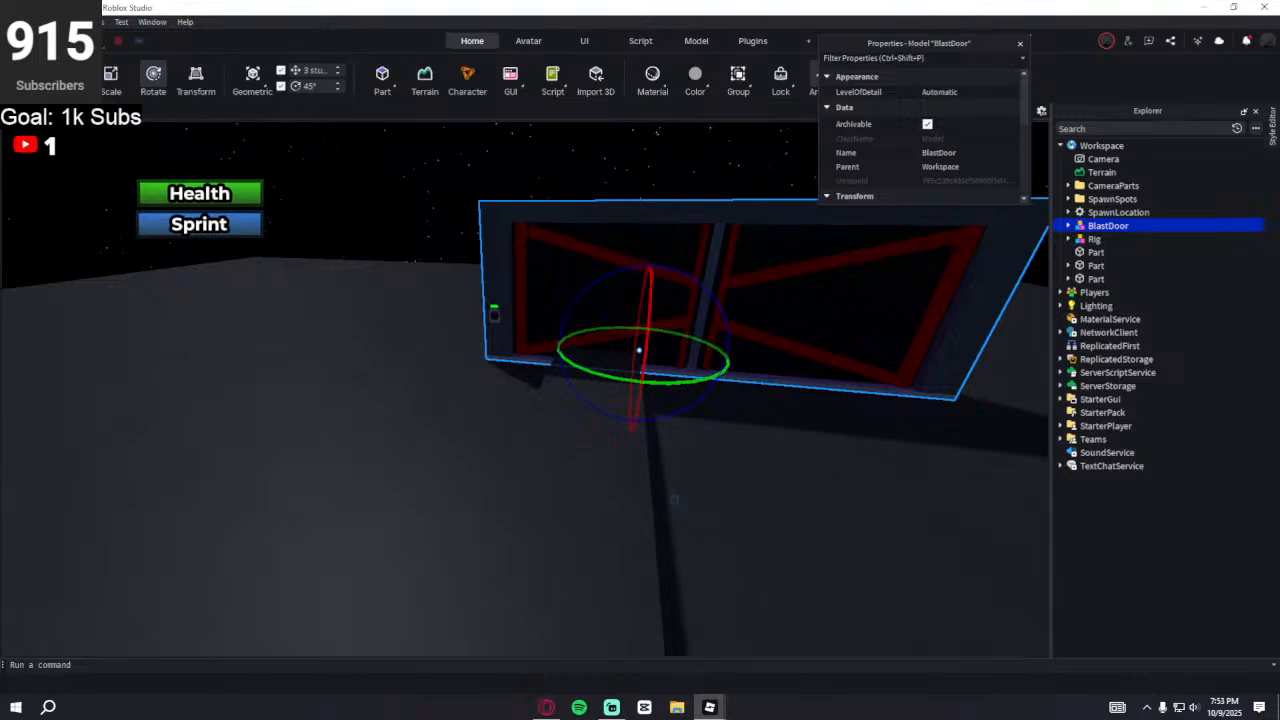
- Move the rotated BlastDoor sideways and adjust its height so it stands centred on the corridor strip
key(ctrl+2)
drag(558, 343, 482, 324)
key(d)
key(w)
right_drag(630, 361, 631, 358)
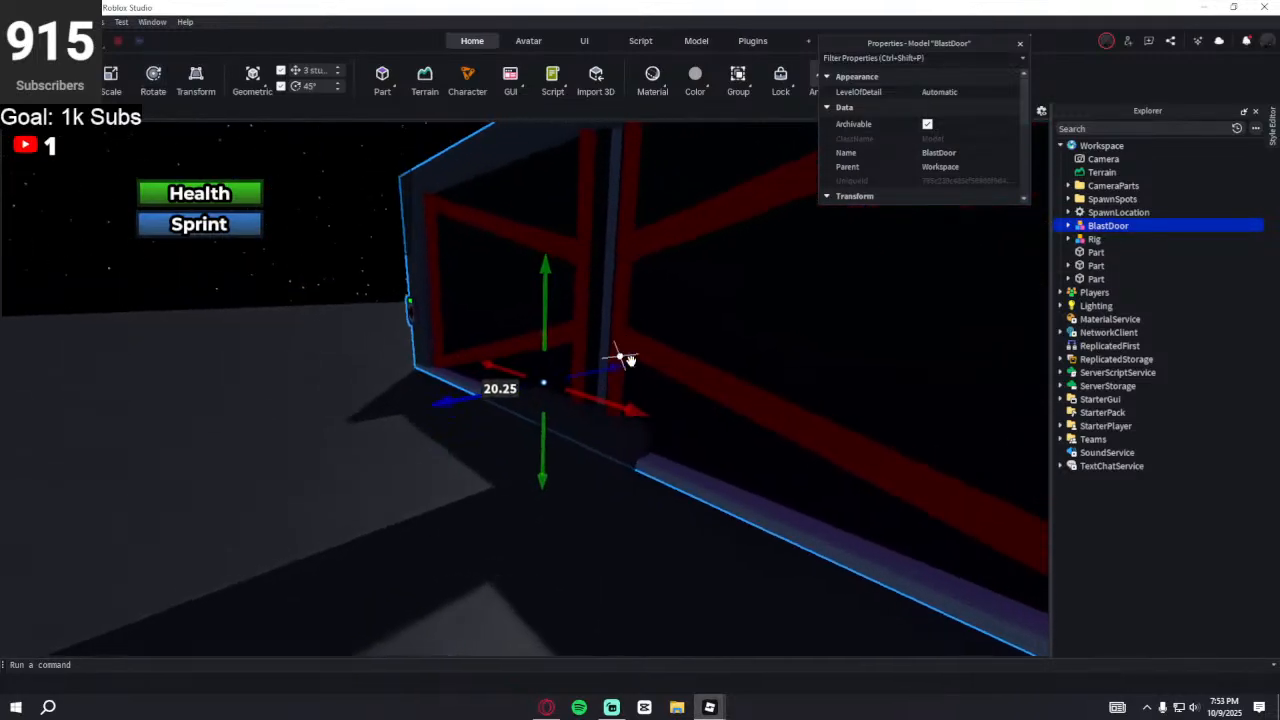
key(d)
drag(485, 320, 494, 292)
key(a)
- Duplicate the concrete corridor strip and shorten the copy into a slab beneath the BlastDoor
right_drag(501, 372, 792, 427)
key(s)
key(a)
click(792, 427)
key(ctrl+d)
drag(728, 443, 126, 466)
right_drag(566, 346, 514, 386)
key(d)
key(d)
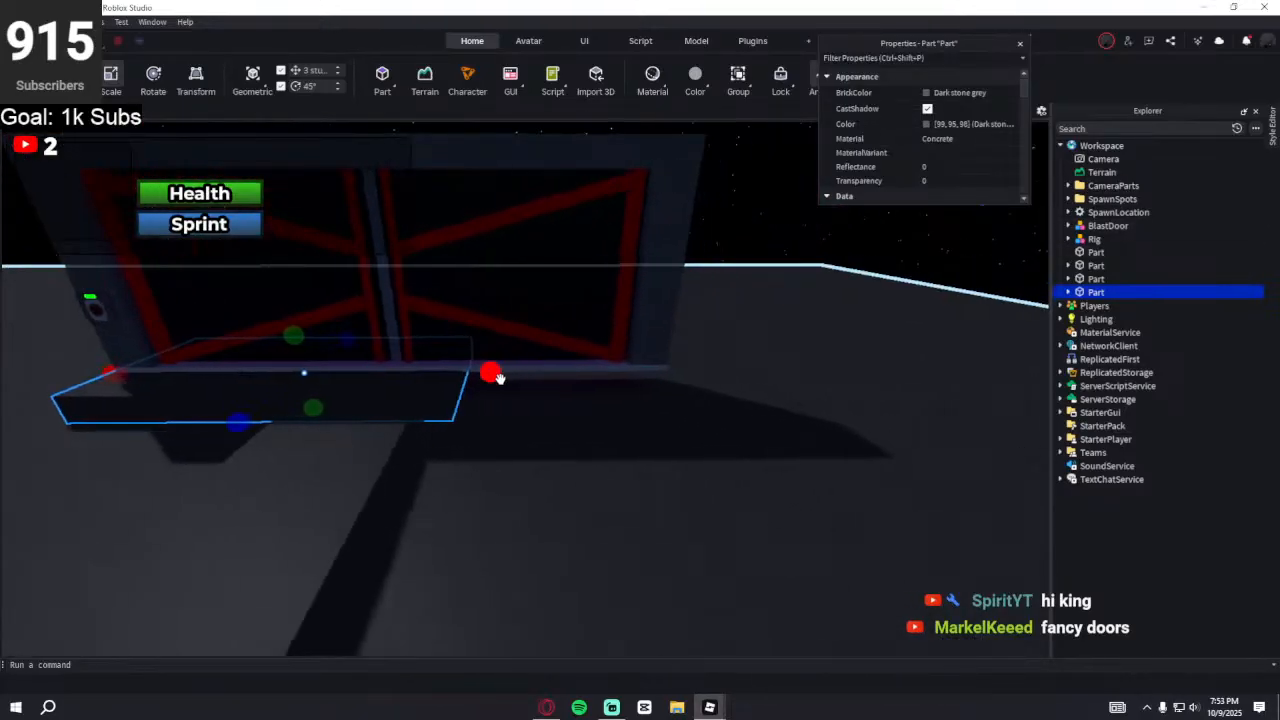
- Widen the slab beneath the BlastDoor so it spans the full width of the door frame
drag(499, 376, 559, 379)
drag(683, 393, 686, 393)
key(w)
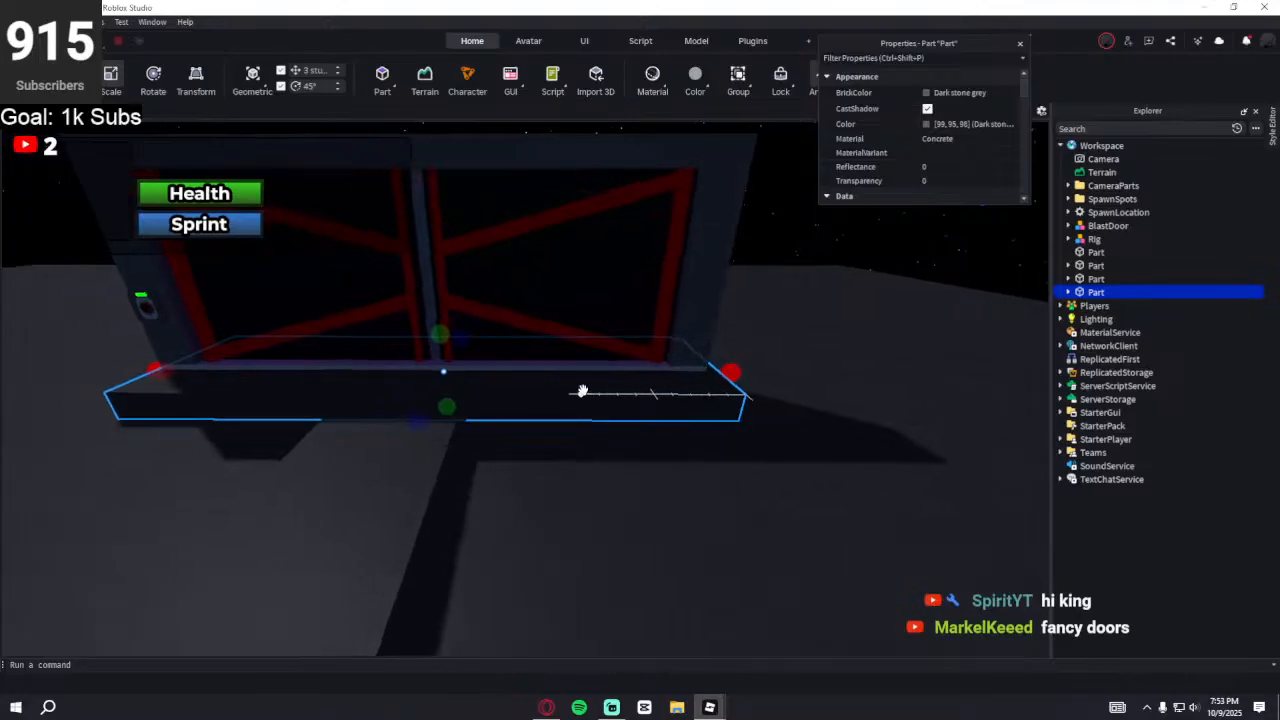
- Shorten the long corridor strip from its far end so it stops just beyond the BlastDoor
right_drag(583, 390, 580, 388)
key(s)
click(377, 341)
right_drag(346, 343, 342, 345)
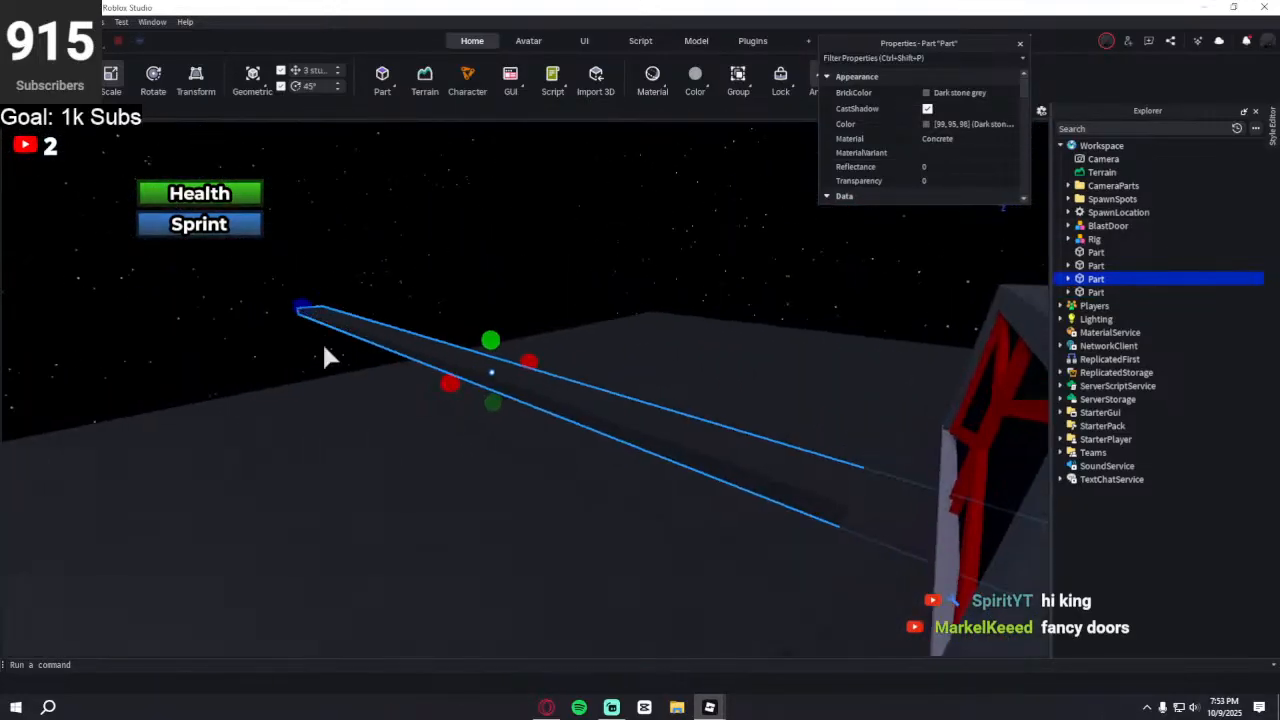
drag(297, 297, 680, 410)
key(d)
right_drag(557, 363, 560, 364)
key(w)
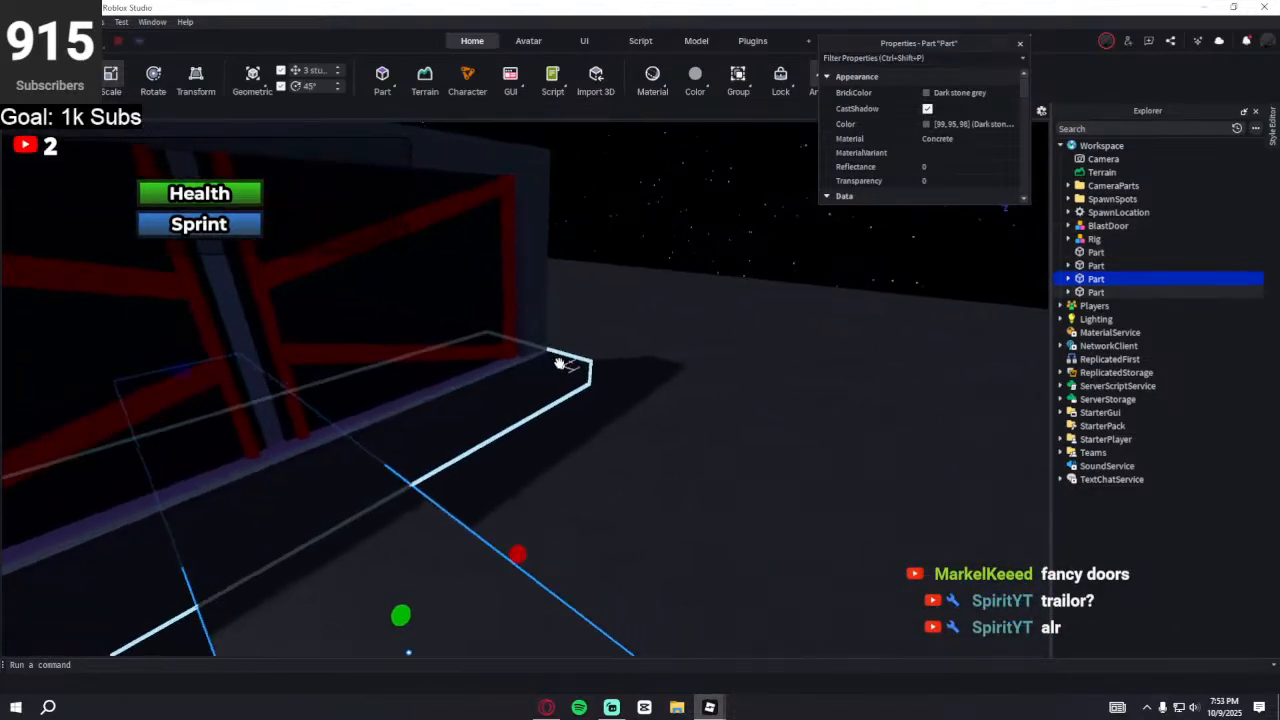
- Inspect the BlastDoor's button panel and expand the model's hierarchy to check its Button and Button2 models
right_drag(424, 288, 398, 344)
key(a)
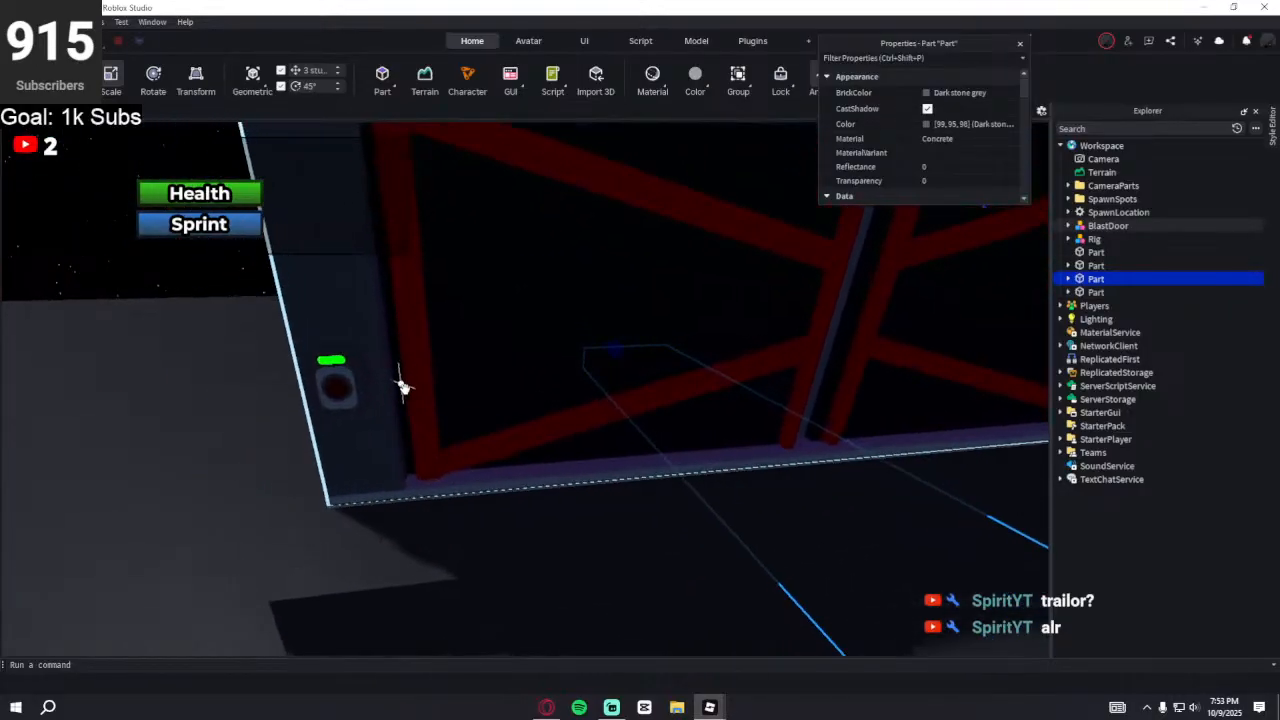
click(402, 382)
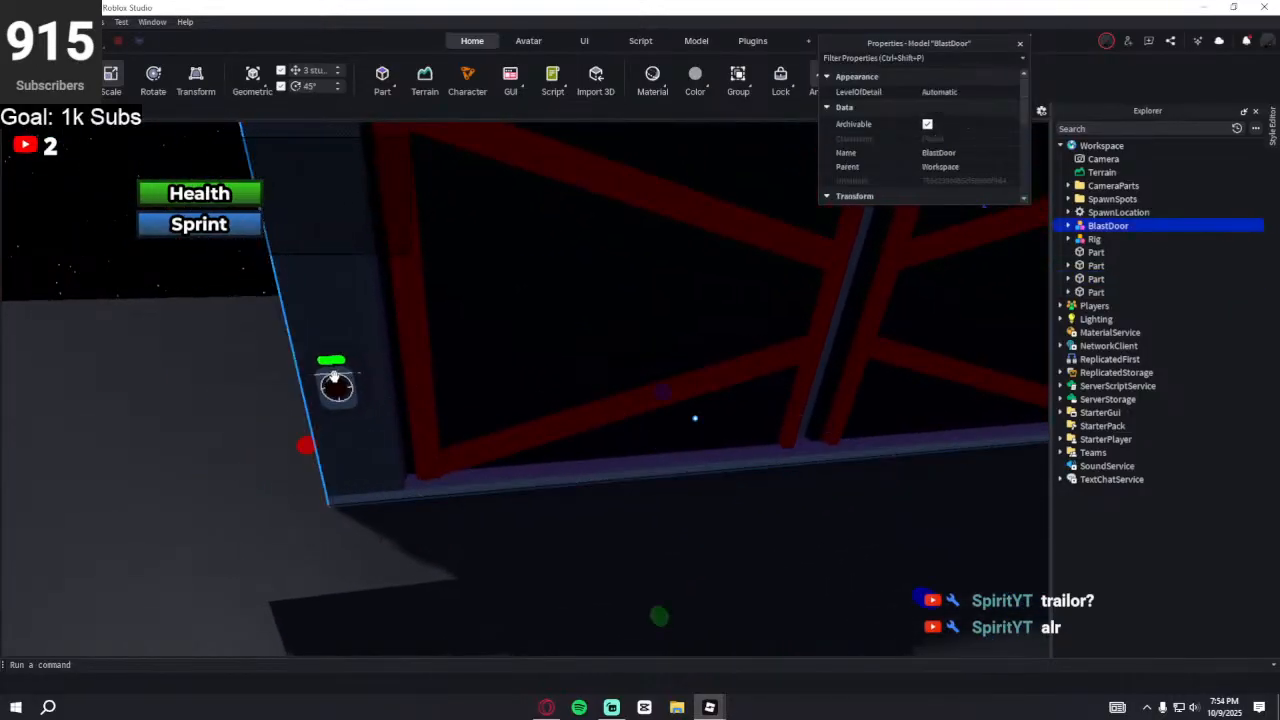
click(1069, 226)
click(1077, 279)
click(1077, 279)
click(1108, 292)
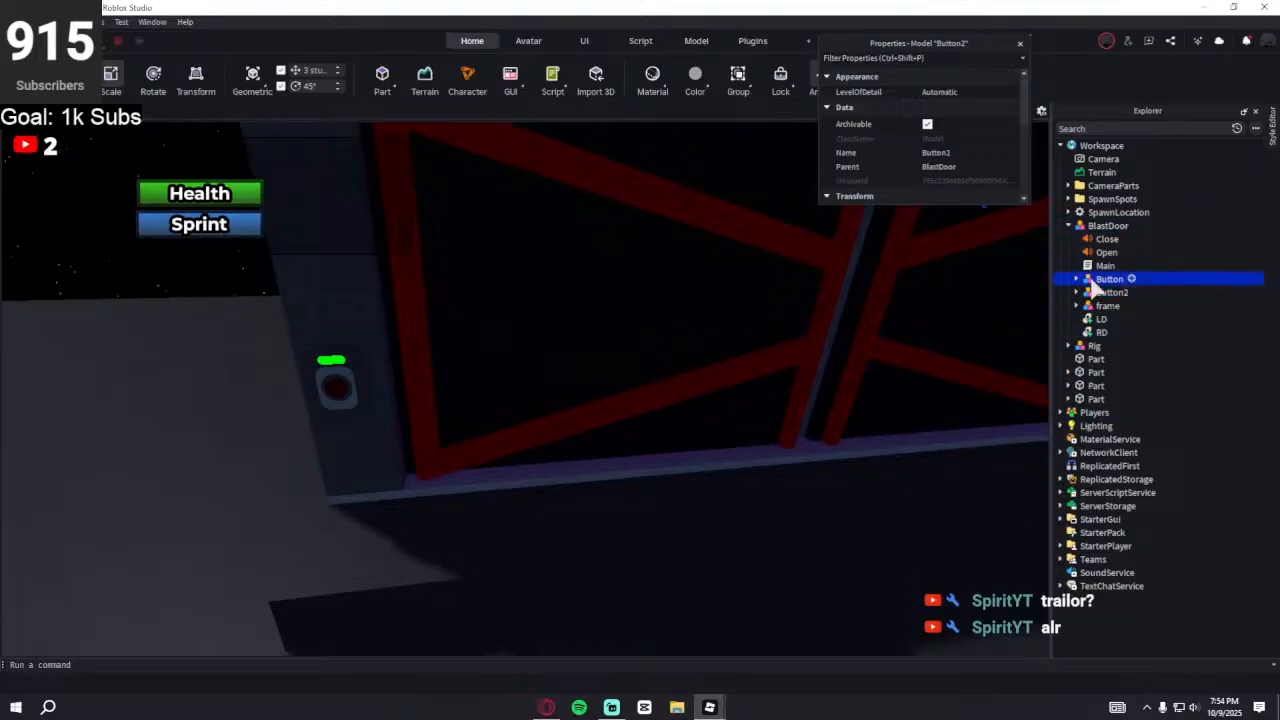
- Compare the two button models, then delete the Main script and the Button2 model from BlastDoor
click(1106, 279)
click(1104, 292)
click(1076, 292)
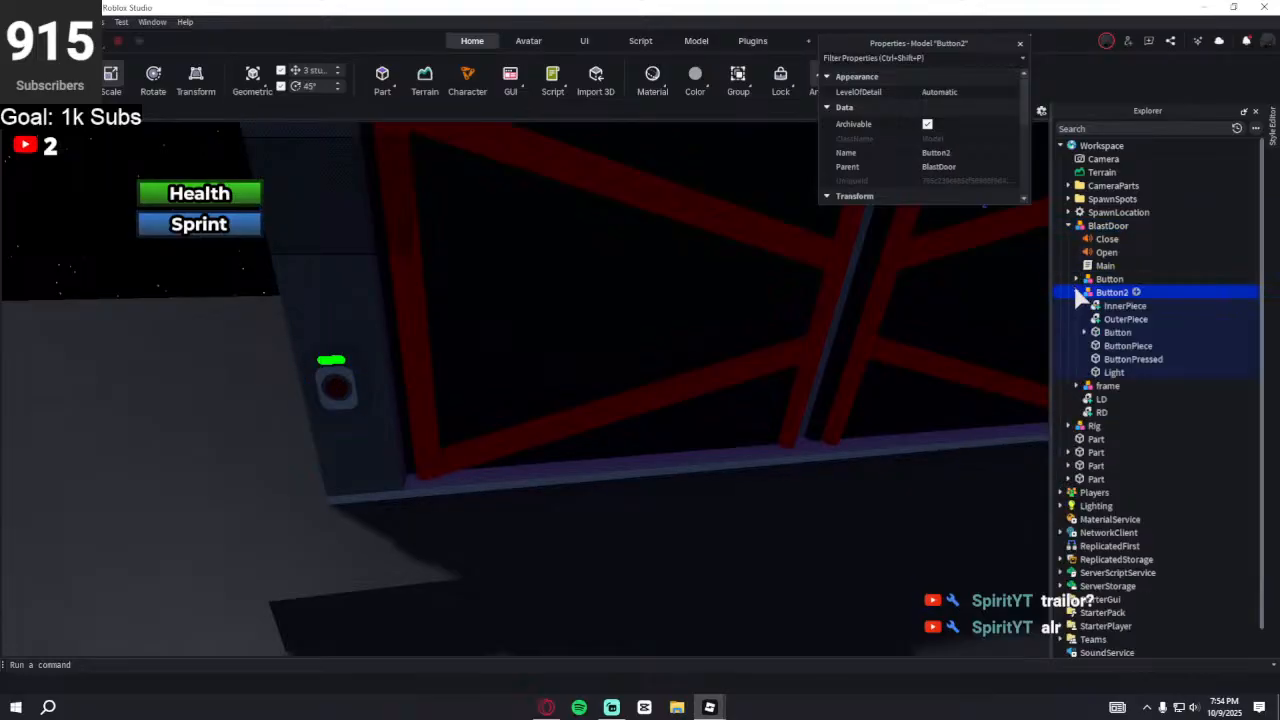
click(1076, 292)
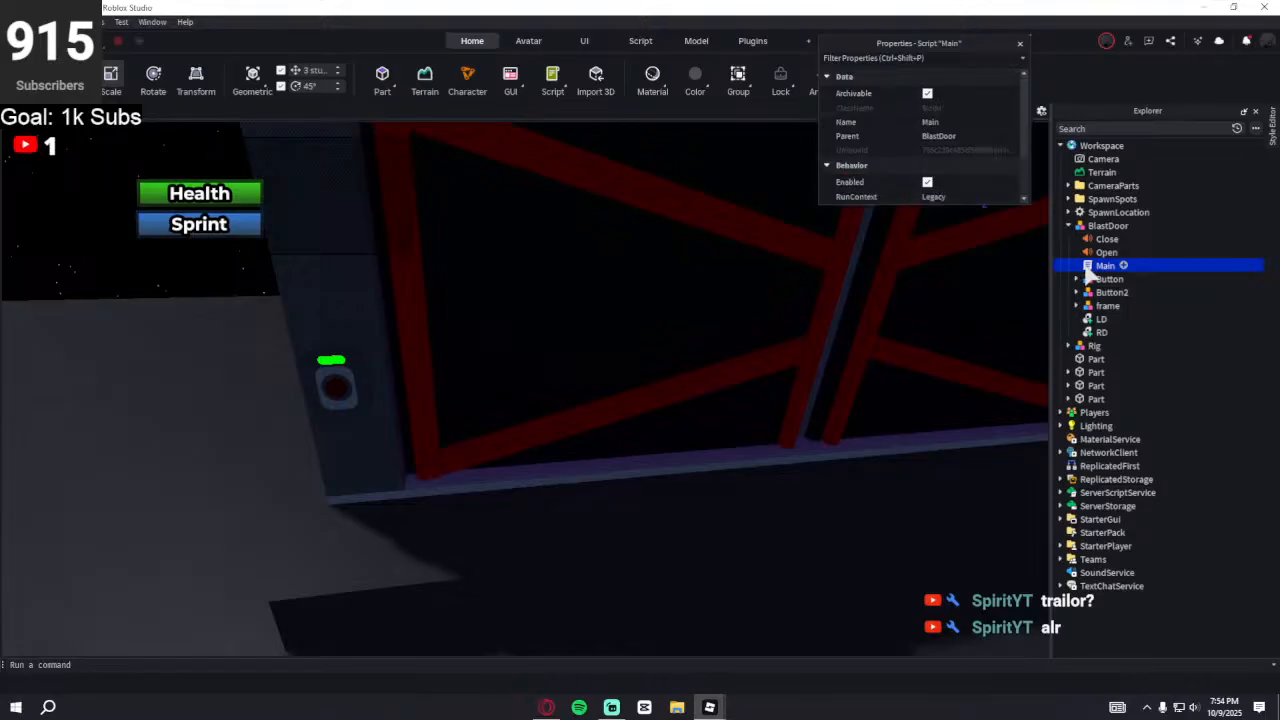
key(Delete)
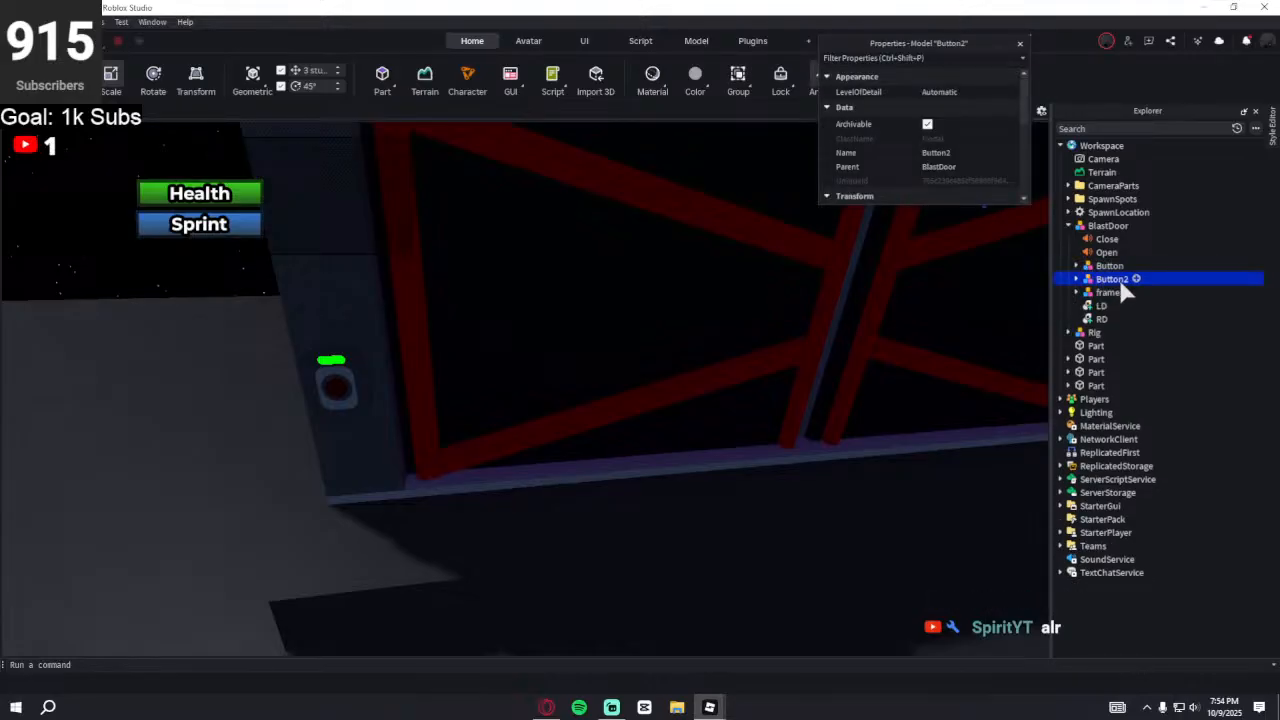
key(Delete)
- Locate the Light part inside the remaining Button model and set its BrickColor to Really black
click(1150, 265)
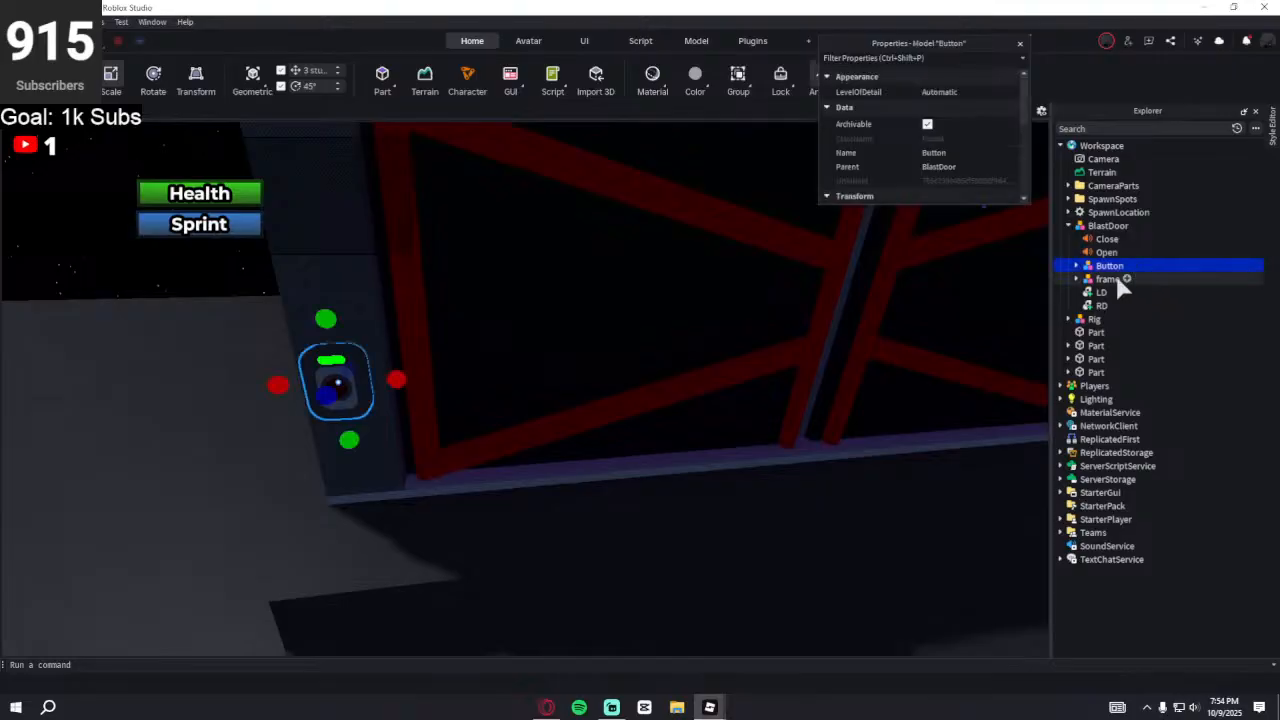
click(1077, 266)
click(1080, 279)
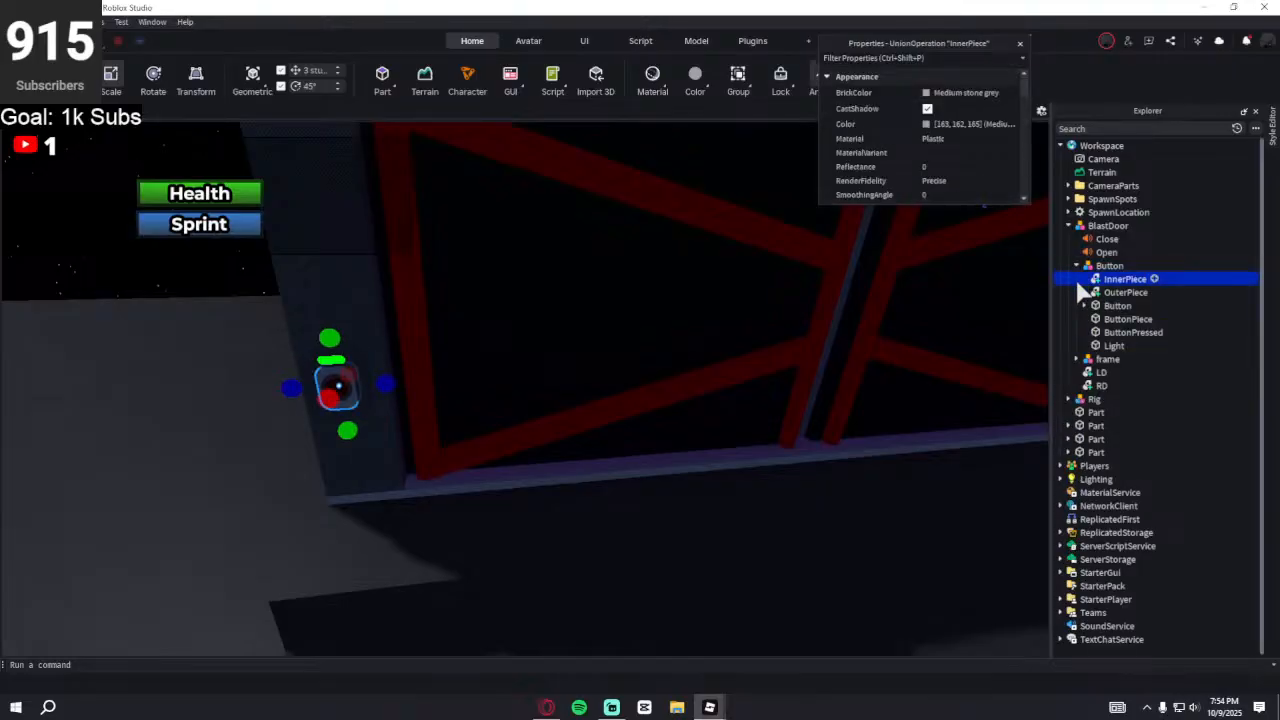
click(1066, 318)
click(1066, 331)
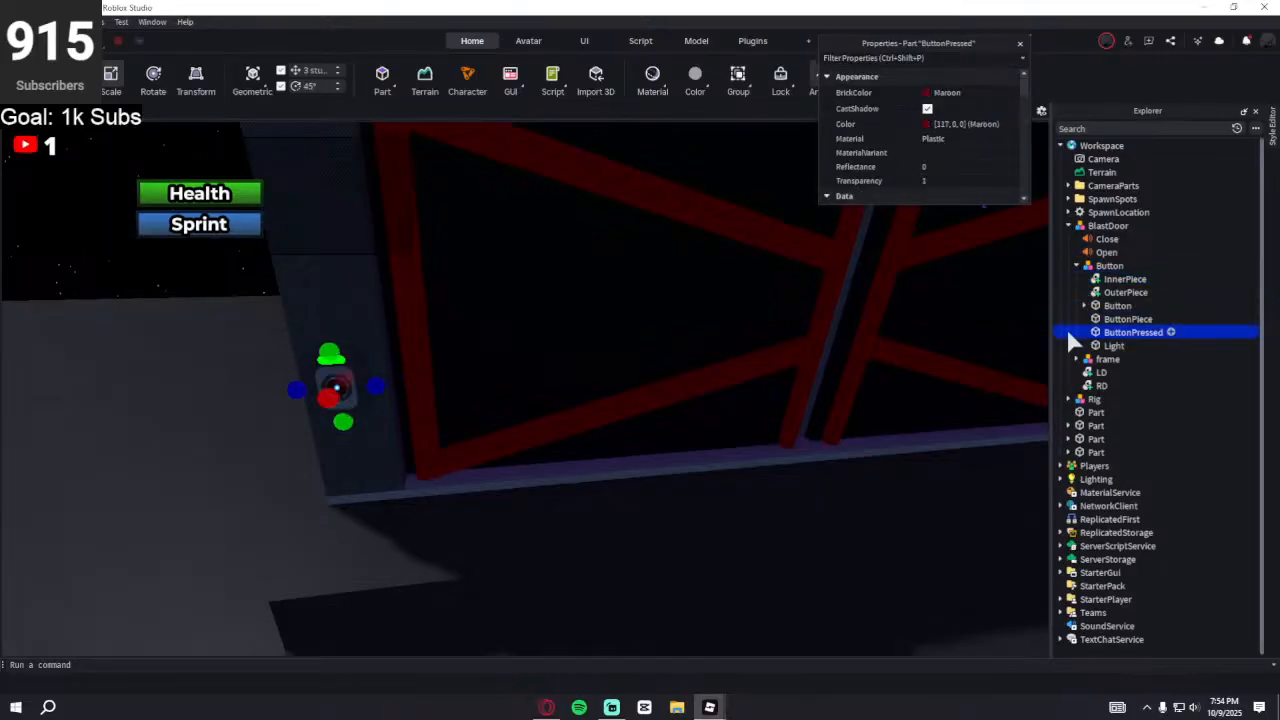
click(1080, 345)
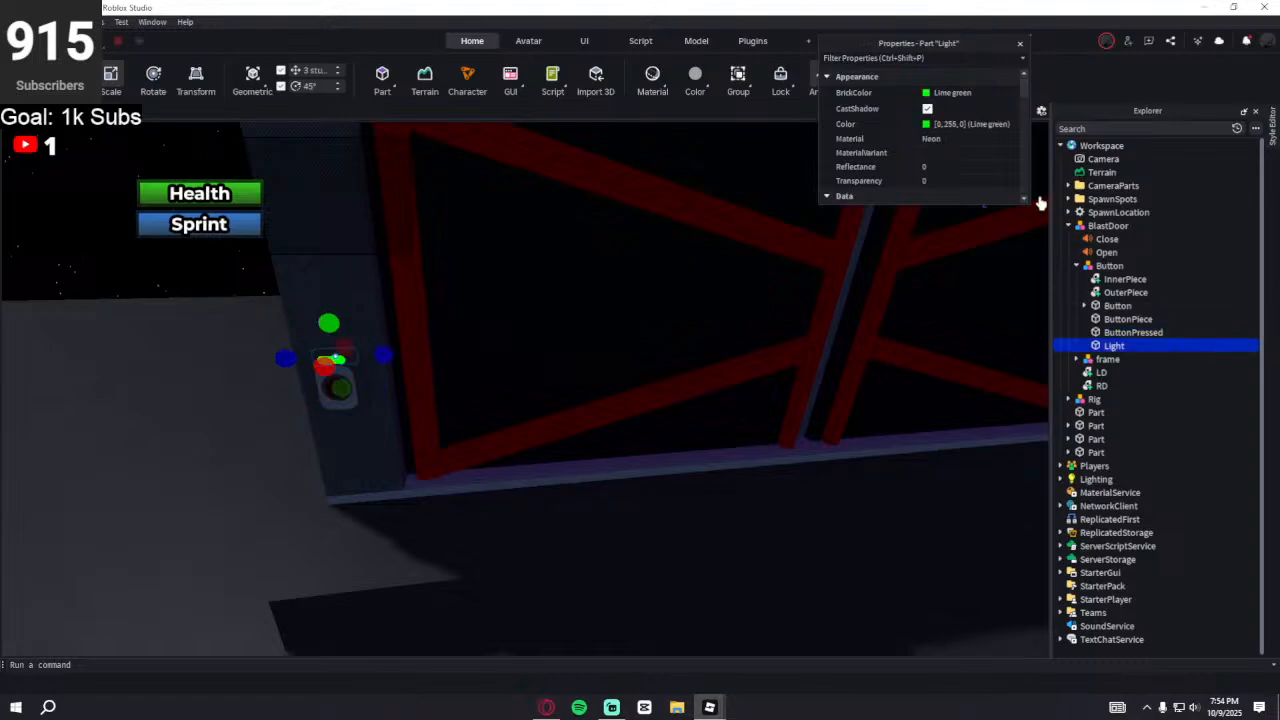
click(927, 93)
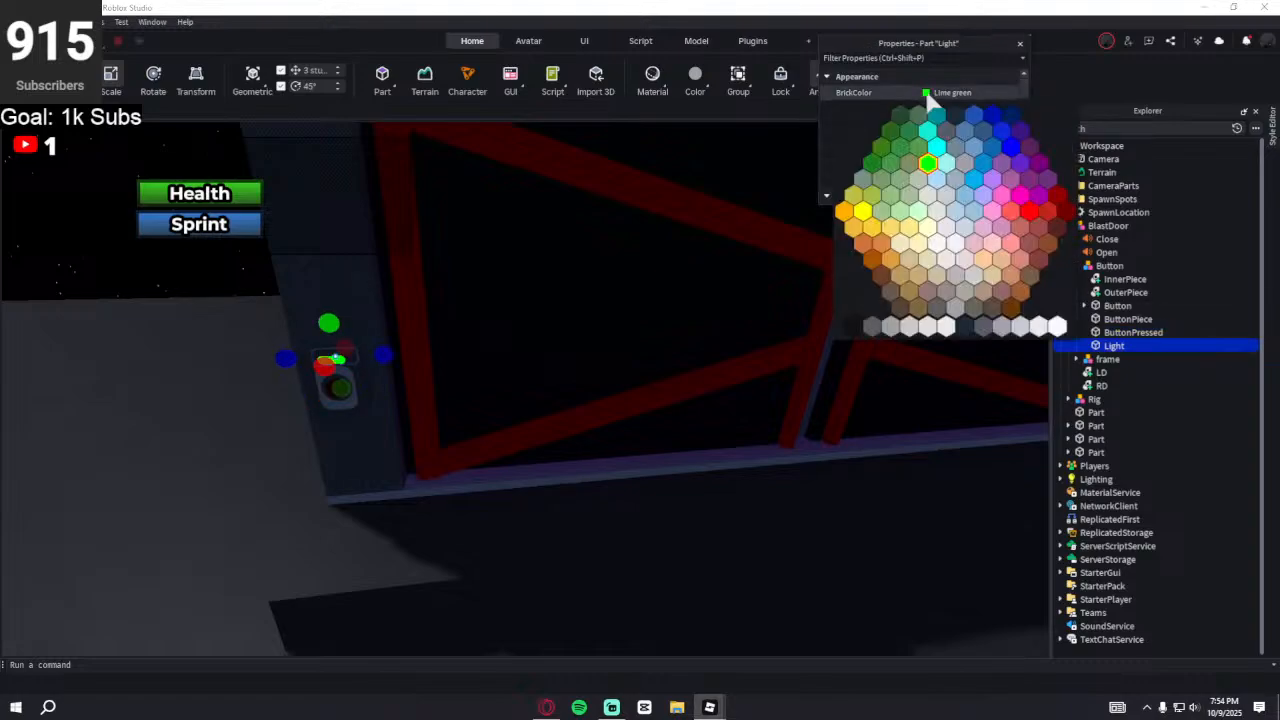
click(1030, 212)
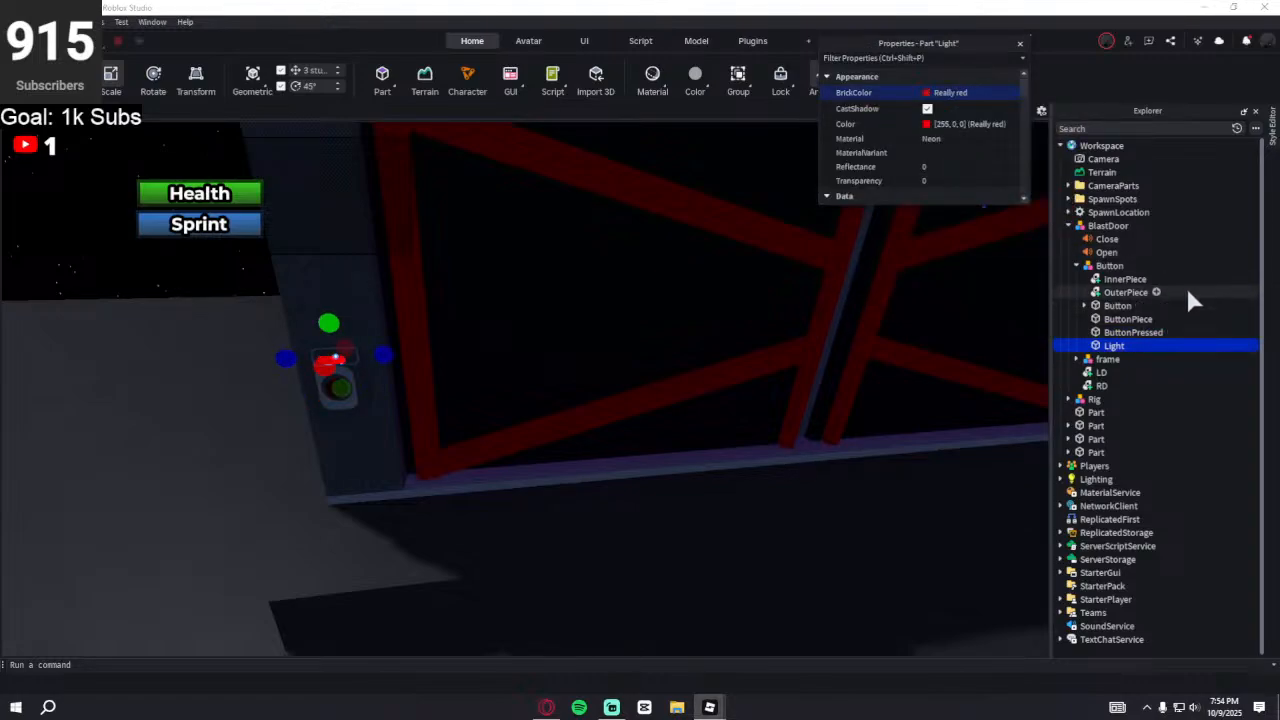
click(895, 93)
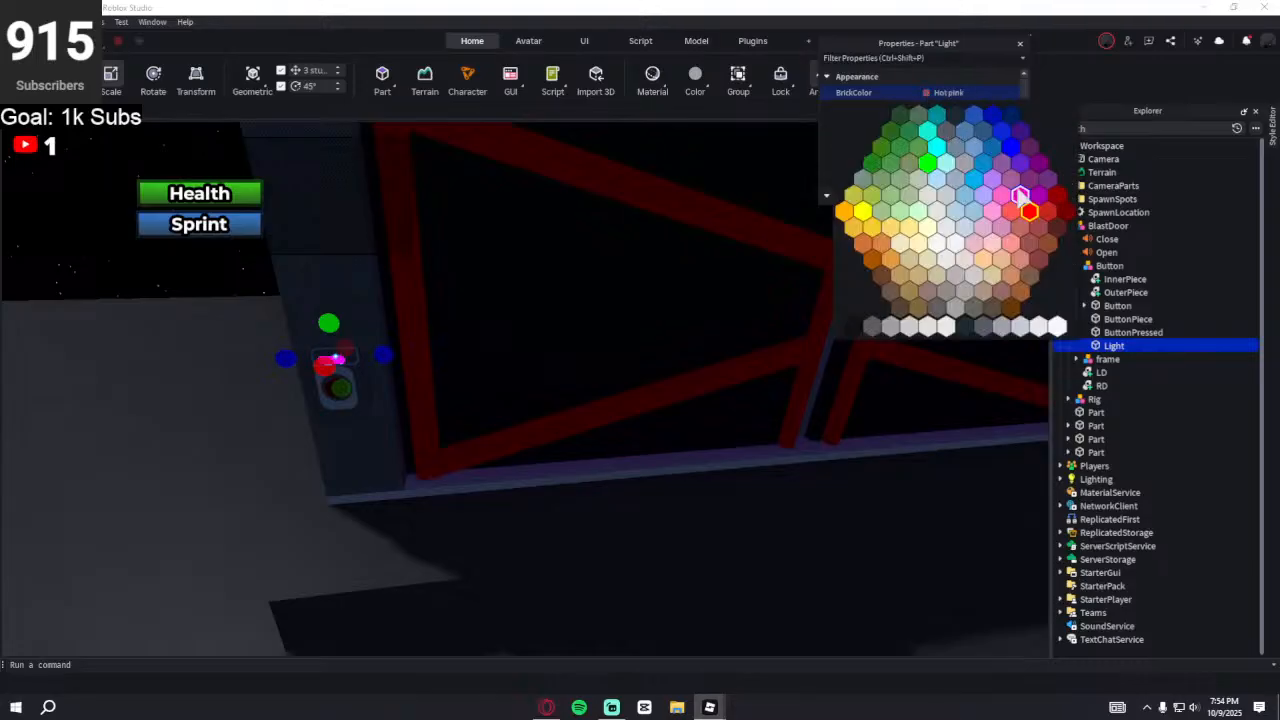
click(853, 326)
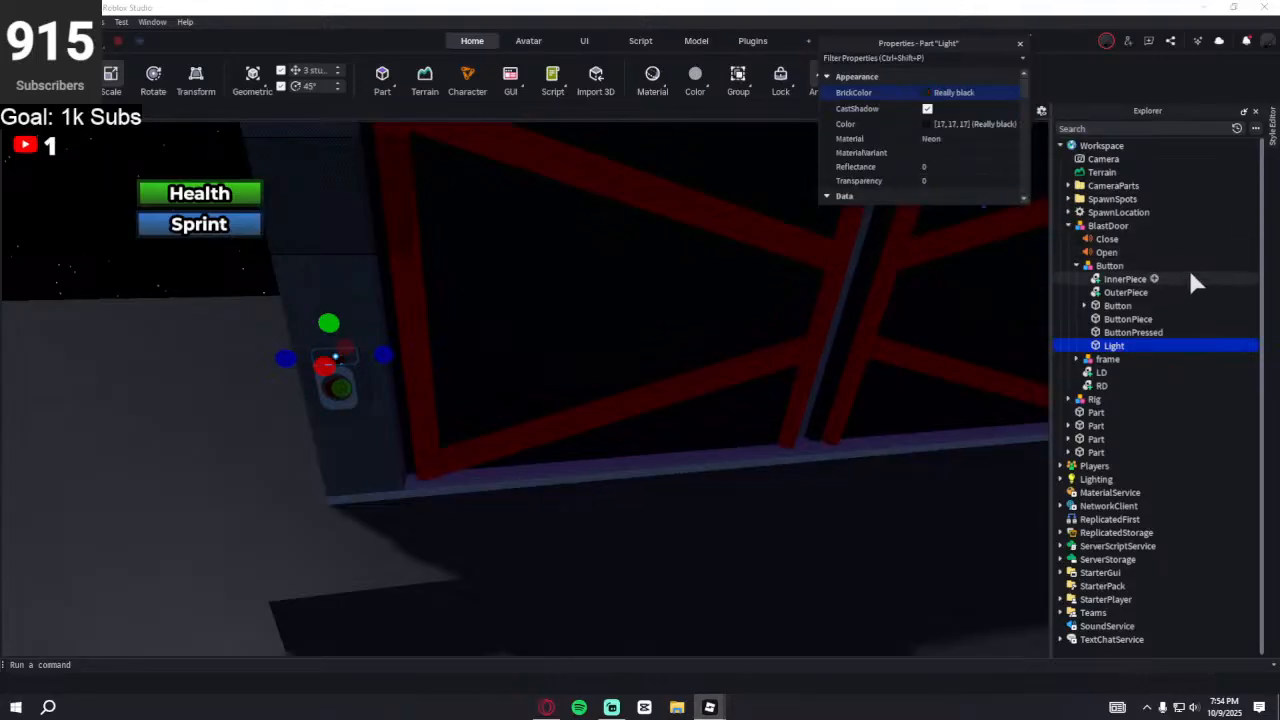
- Tilt the whole Button model slightly where it sits on the BlastDoor frame
click(1190, 276)
click(1188, 265)
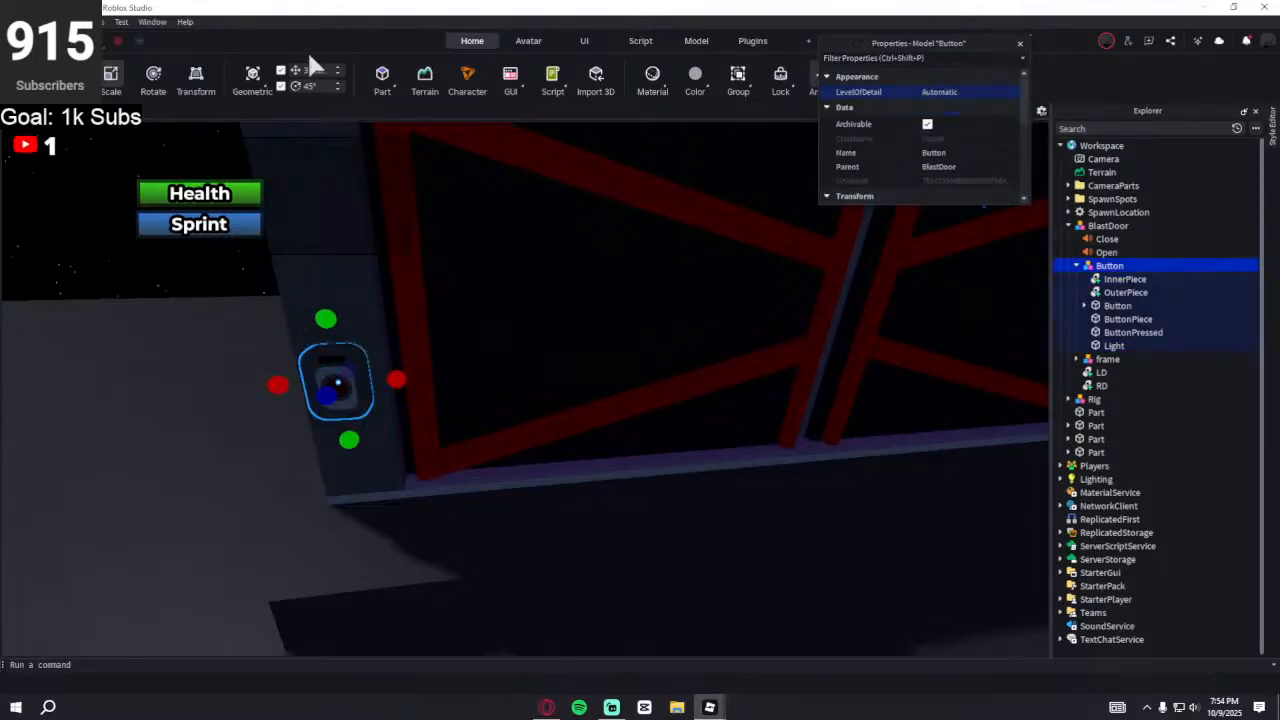
click(148, 80)
key(w)
right_drag(492, 234, 493, 234)
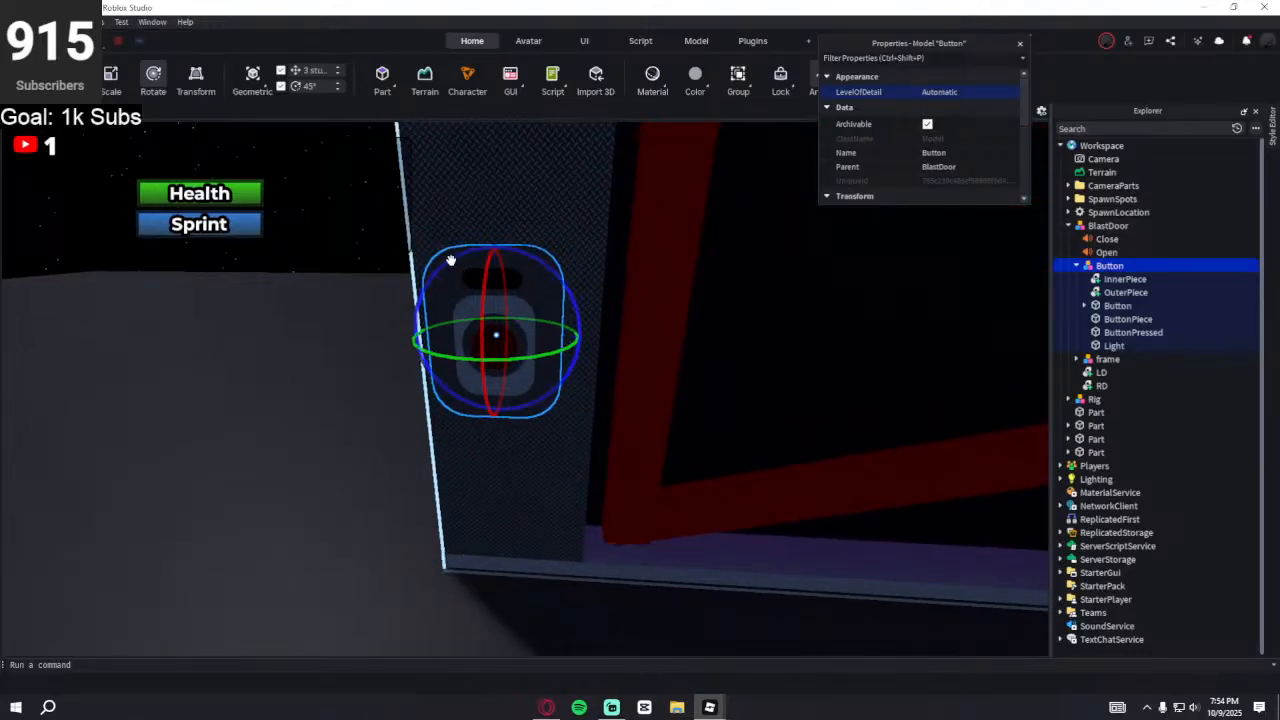
drag(447, 258, 468, 252)
- Pull the Button model slightly out from the frame and rotate it a little further so it looks crooked
key(ctrl+2)
key(w)
right_drag(486, 232, 495, 246)
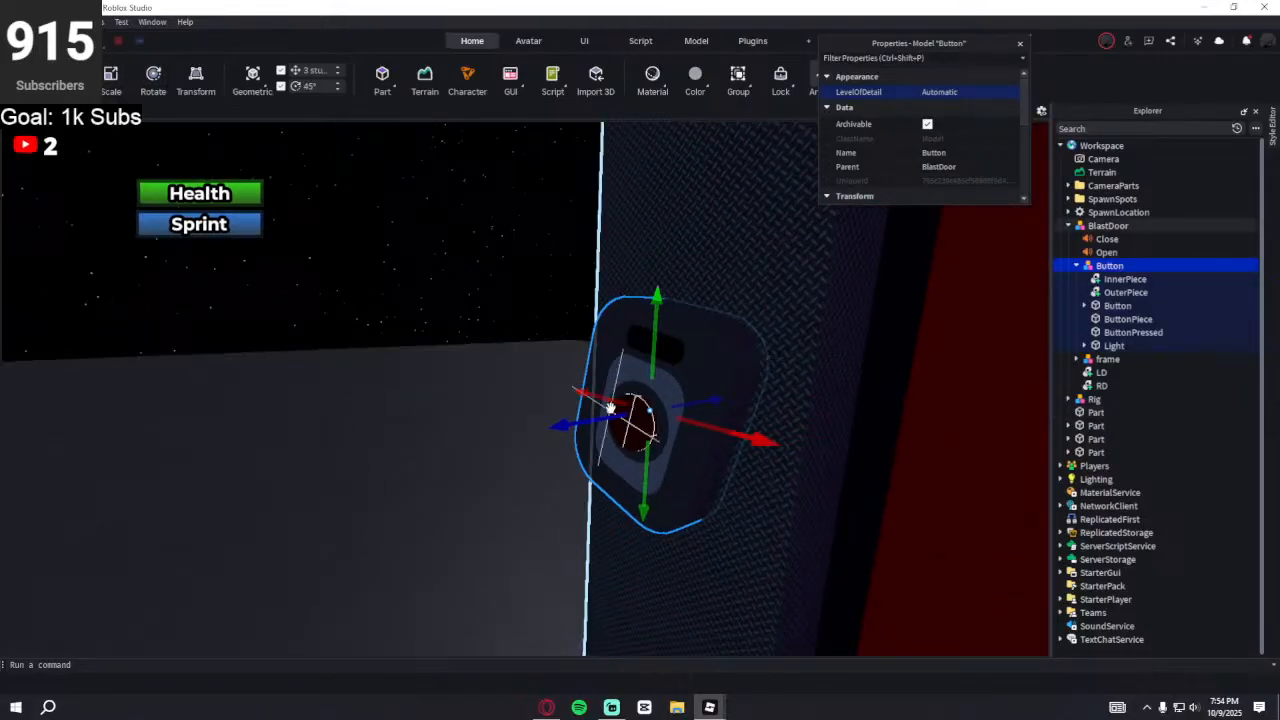
drag(604, 418, 590, 420)
right_drag(619, 336, 277, 127)
key(w)
click(155, 85)
key(f)
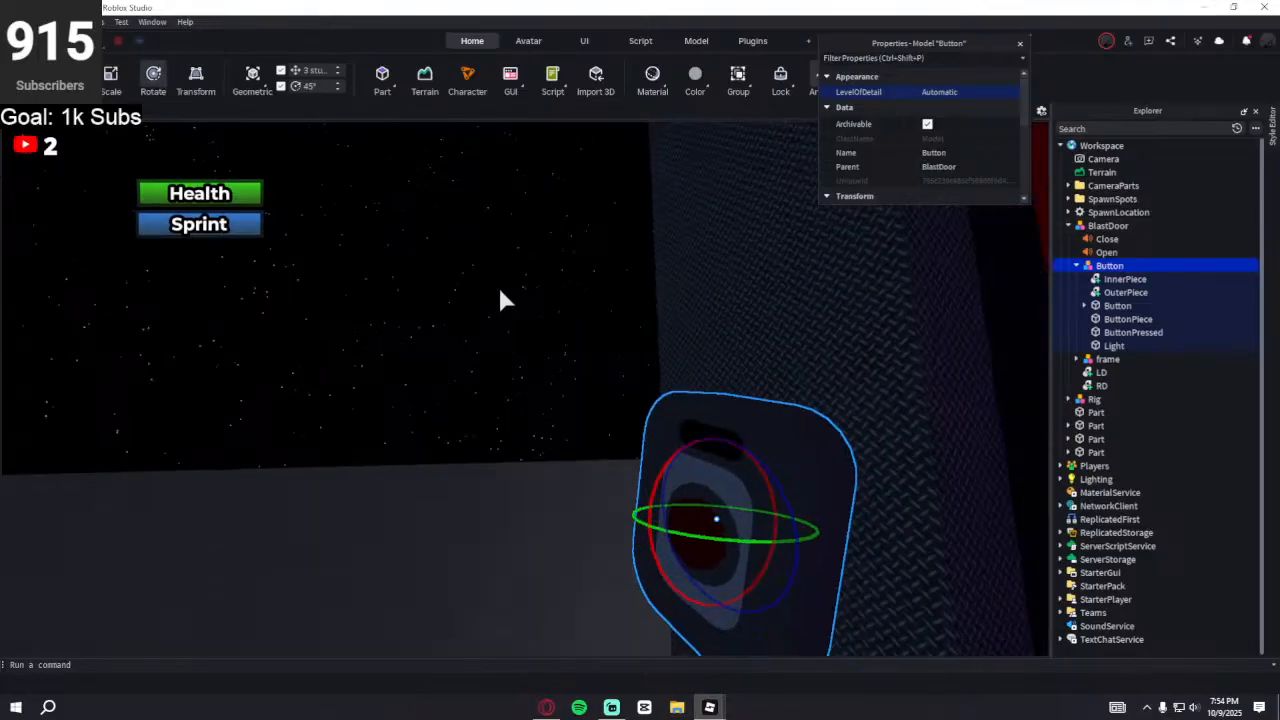
drag(503, 346, 519, 343)
- Slide the LD door panel of BlastDoor sideways about 37.8 studs, out past the frame's button side
key(a)
right_drag(592, 311, 603, 308)
key(a)
key(d)
key(d)
key(s)
click(601, 306)
key(d)
click(606, 309)
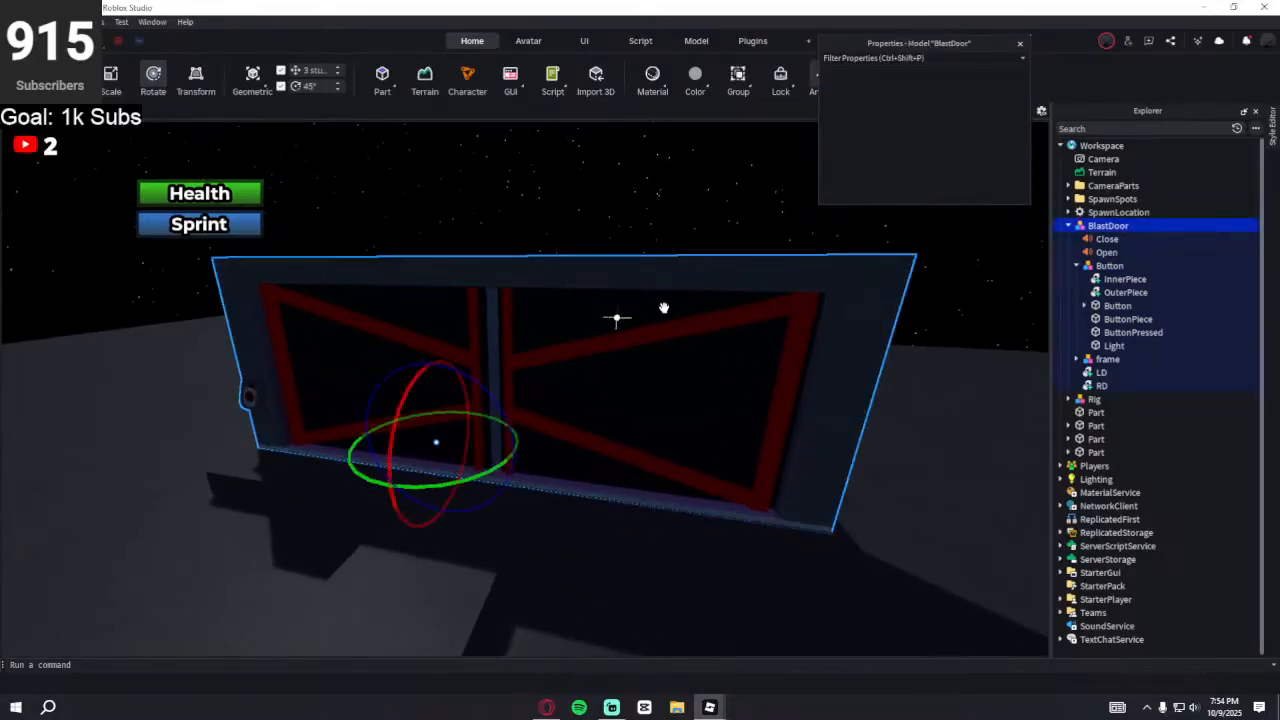
click(1077, 266)
click(1195, 293)
right_drag(680, 320, 670, 322)
key(a)
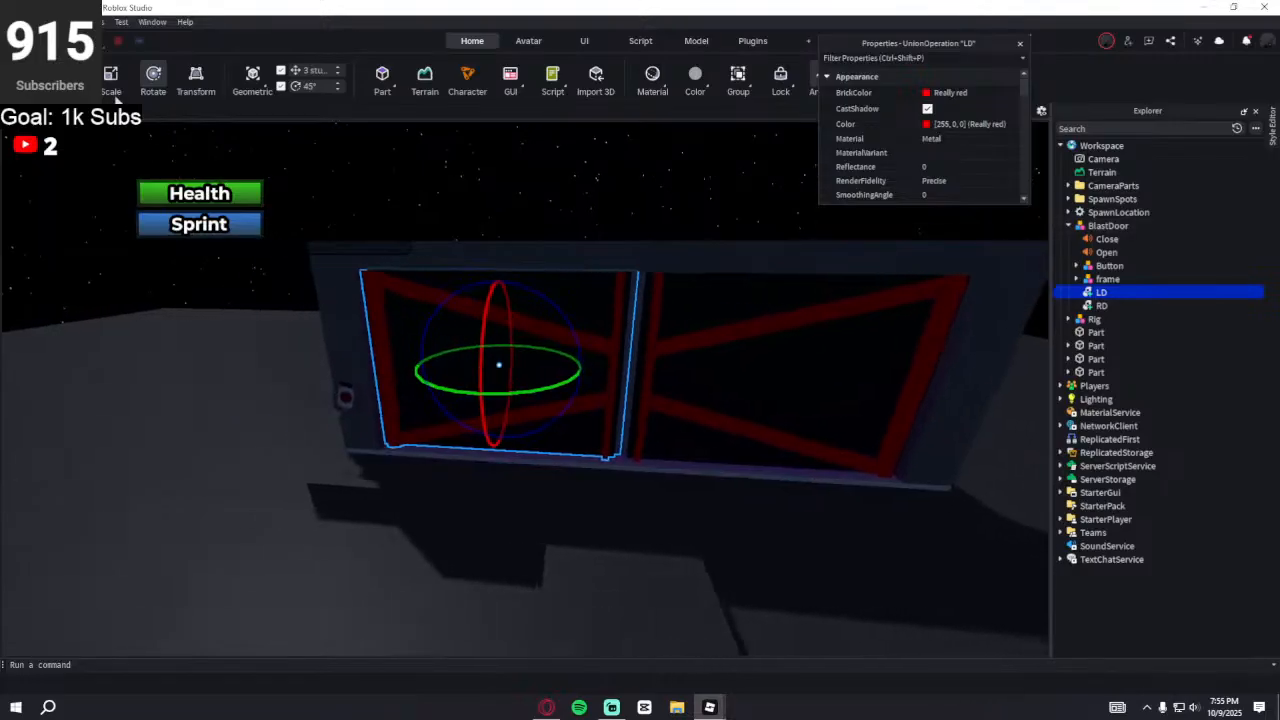
key(ctrl+2)
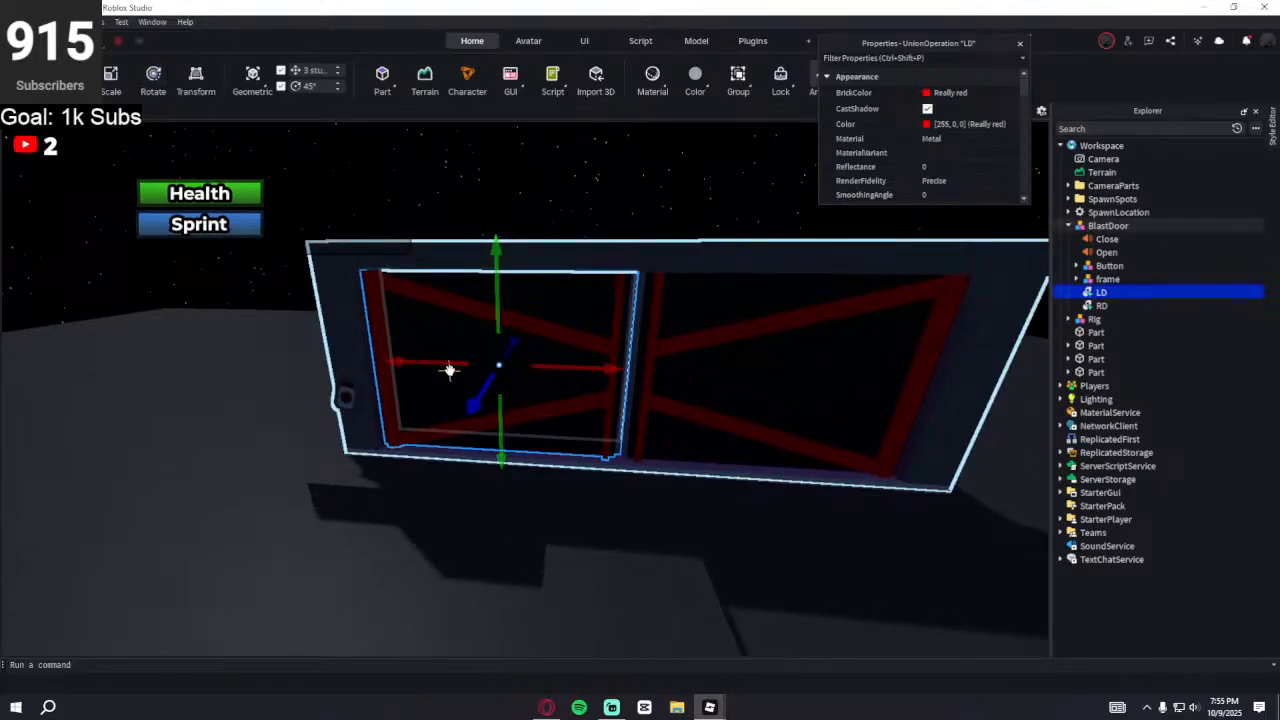
drag(443, 364, 248, 346)
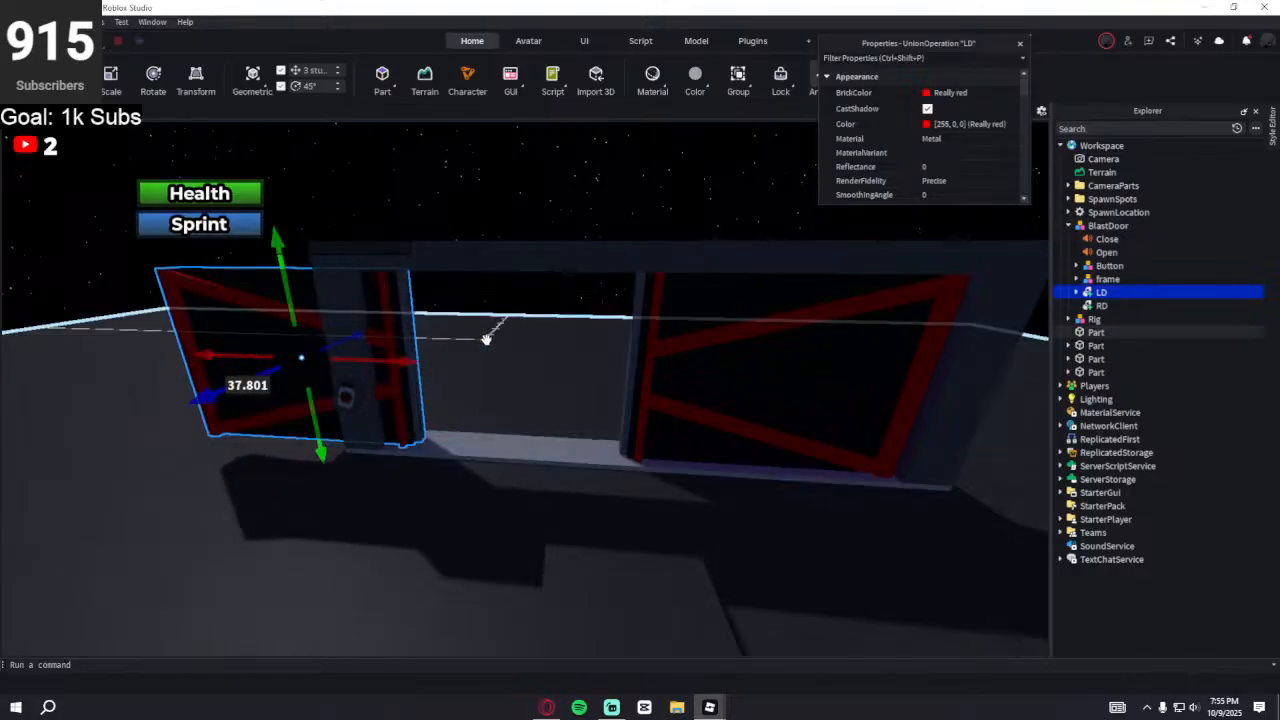
- Slide the RD door panel outward from the doorway and rotate it to an angle against the frame
key(d)
click(1178, 304)
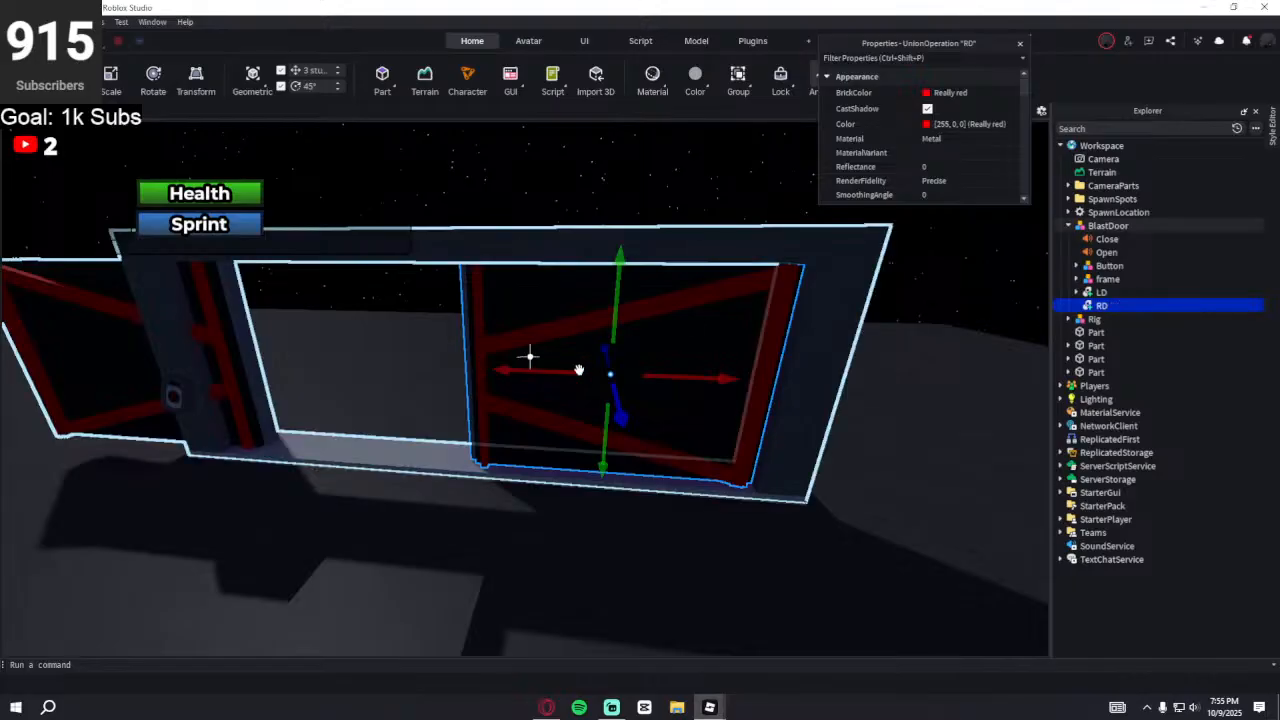
drag(531, 376, 598, 378)
click(153, 80)
scroll(690, 305, up, 5)
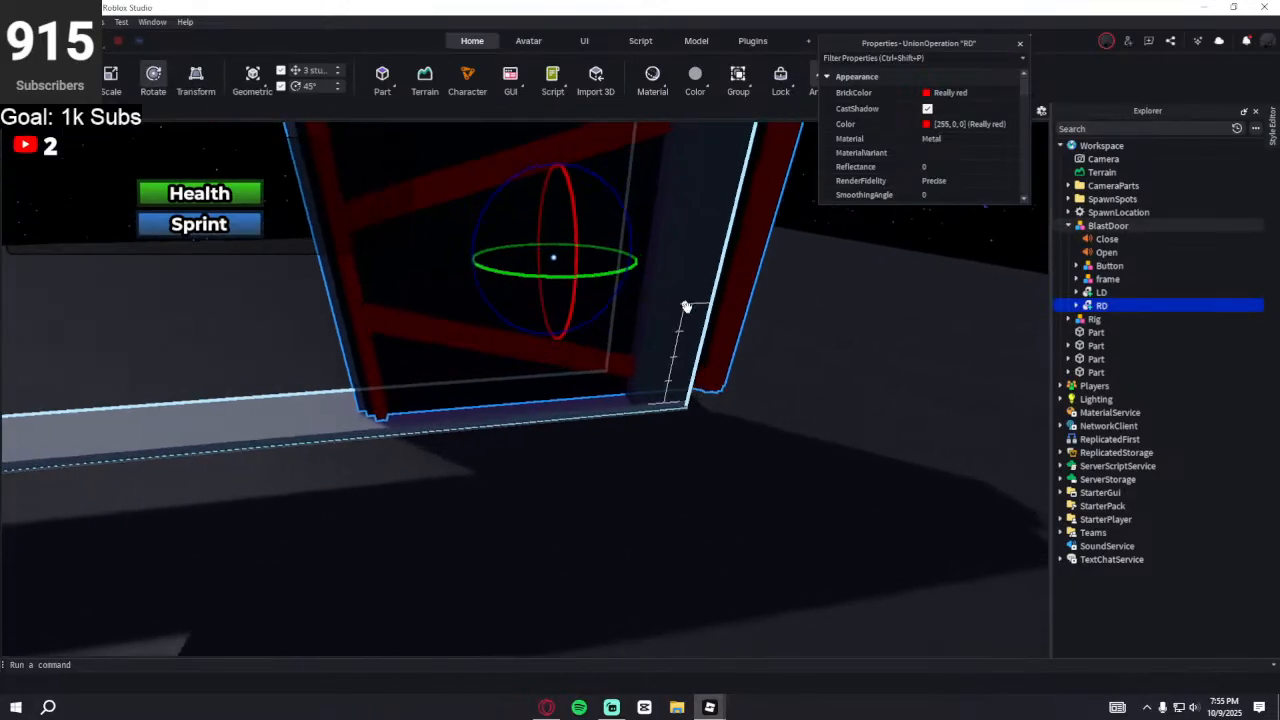
drag(586, 284, 574, 288)
right_drag(521, 292, 534, 264)
drag(558, 291, 543, 286)
- Reposition the angled RD panel along its axes so it hangs off the far side of the frame, clear of the opening
click(113, 84)
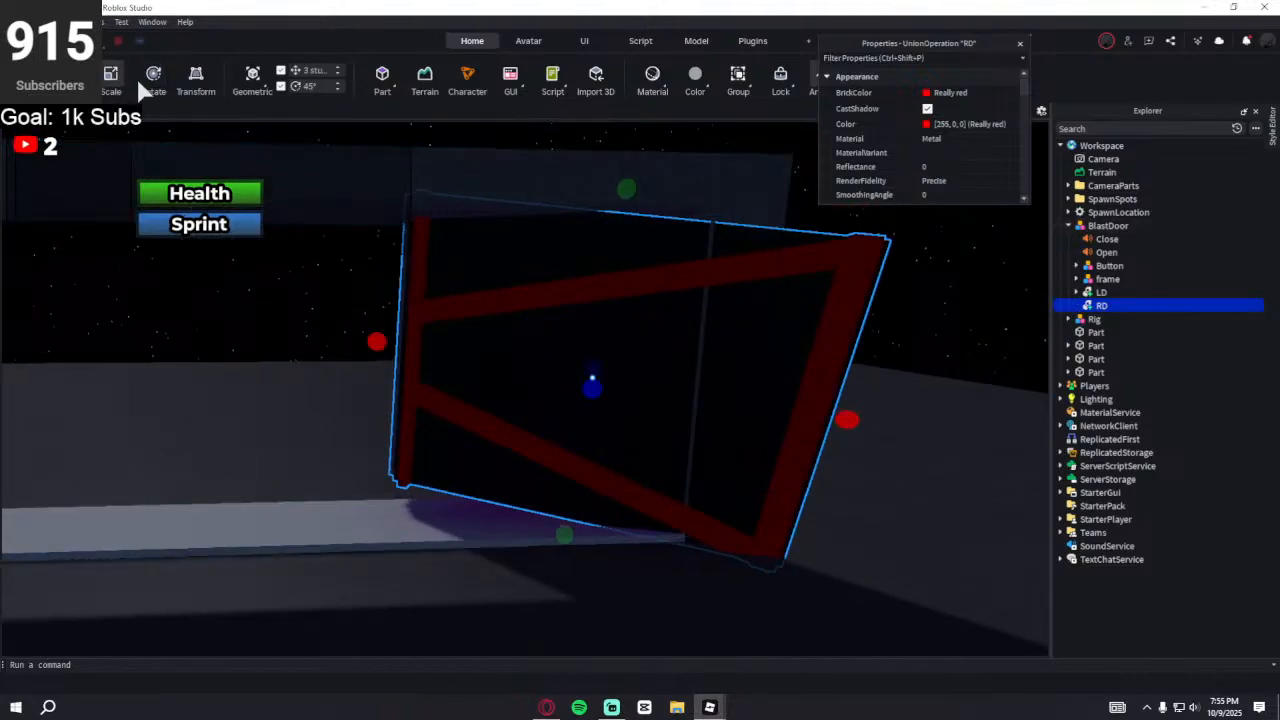
key(ctrl+2)
drag(598, 433, 557, 449)
drag(678, 384, 691, 387)
right_drag(691, 387, 688, 384)
key(w)
key(d)
drag(734, 406, 730, 416)
right_drag(730, 416, 724, 410)
key(a)
key(s)
drag(702, 415, 803, 427)
drag(888, 435, 895, 437)
- Duplicate one of the Dark stone grey concrete parts on the floor near the BlastDoor
right_drag(597, 380, 590, 377)
key(s)
key(w)
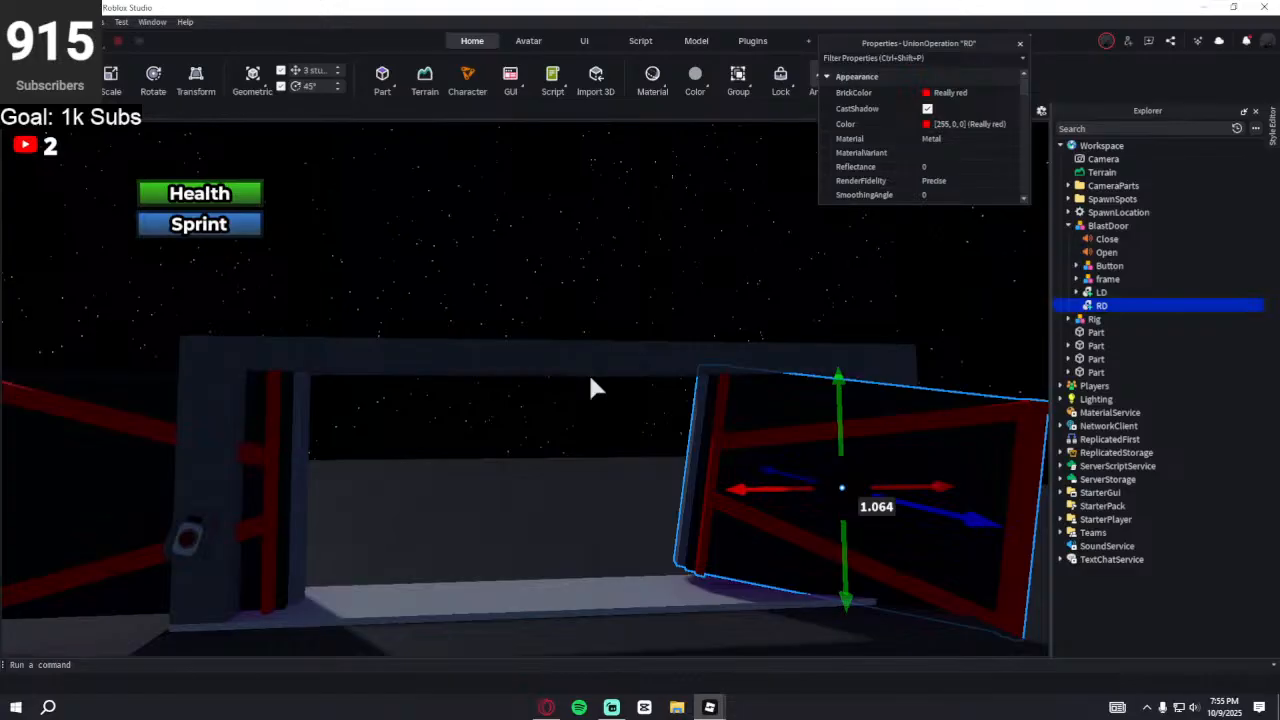
scroll(590, 376, up, 2)
scroll(620, 362, down, 1)
click(549, 268)
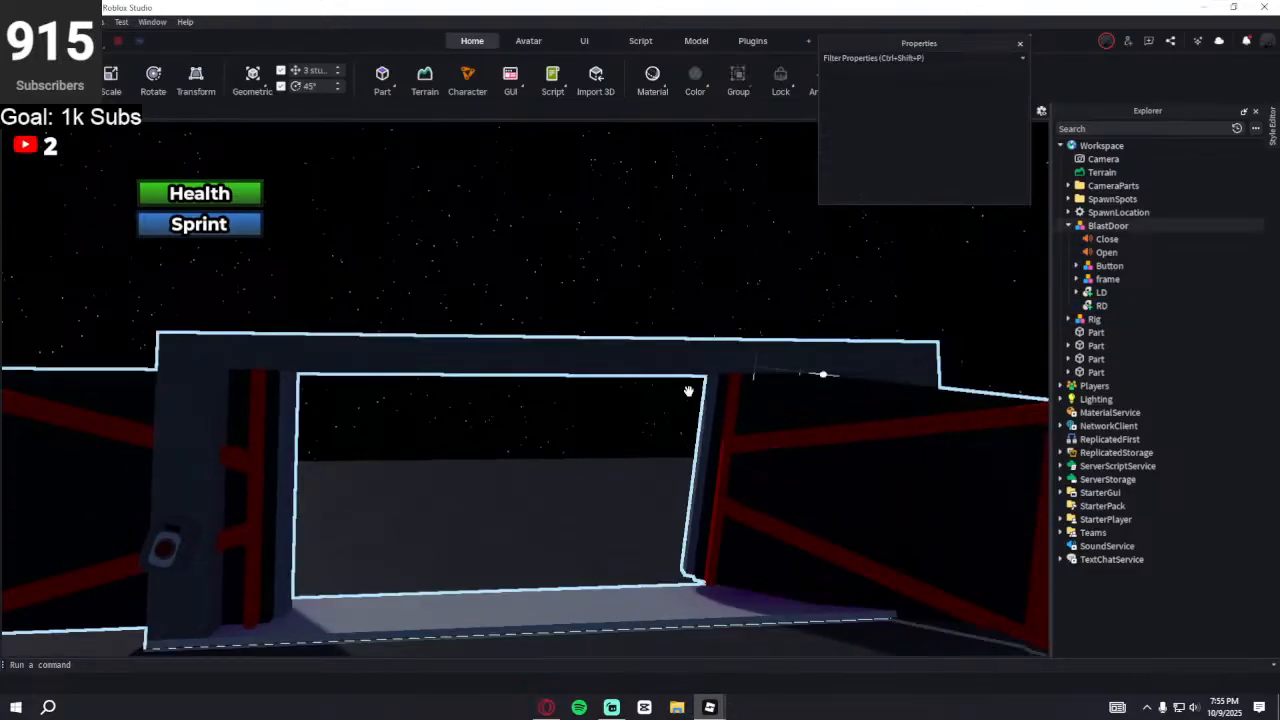
right_drag(622, 378, 621, 377)
click(799, 302)
key(ctrl+d)
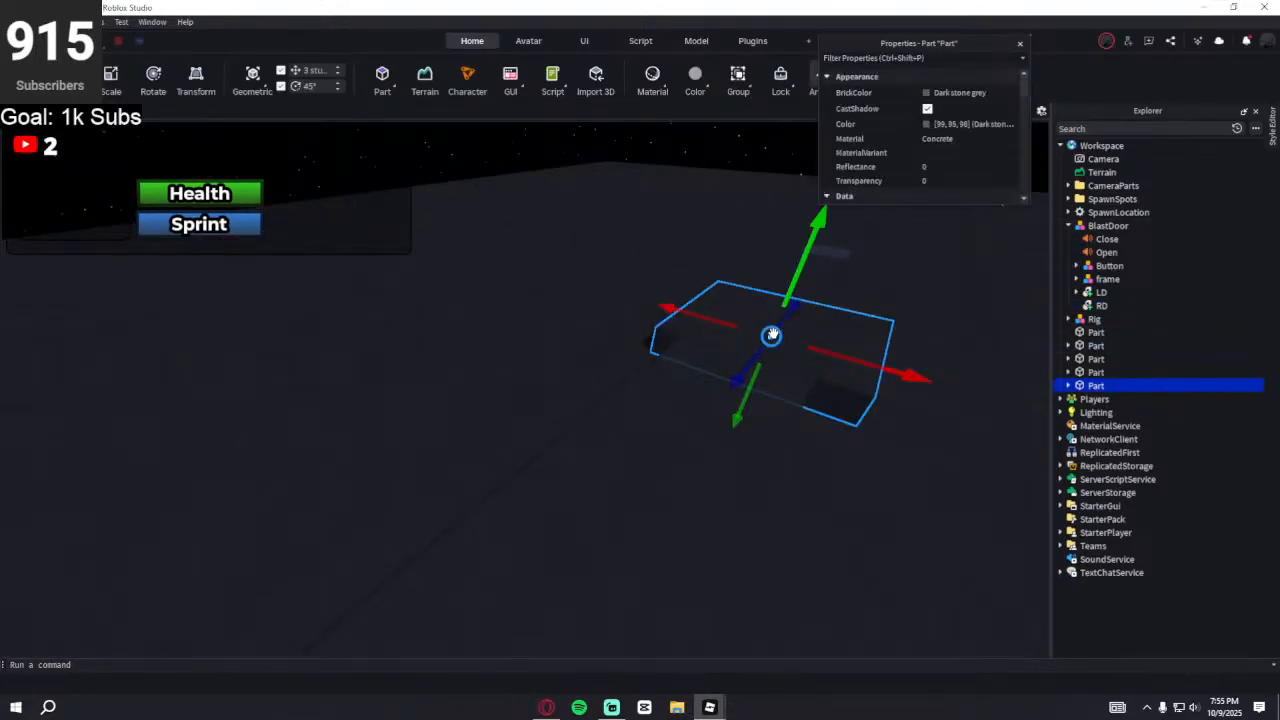
- Move the duplicated concrete part next to the BlastDoor's threshold
drag(772, 334, 770, 334)
right_drag(770, 334, 770, 334)
drag(770, 334, 770, 334)
right_drag(770, 334, 770, 334)
drag(770, 334, 769, 334)
right_drag(770, 334, 769, 334)
drag(769, 334, 769, 334)
right_drag(769, 334, 769, 334)
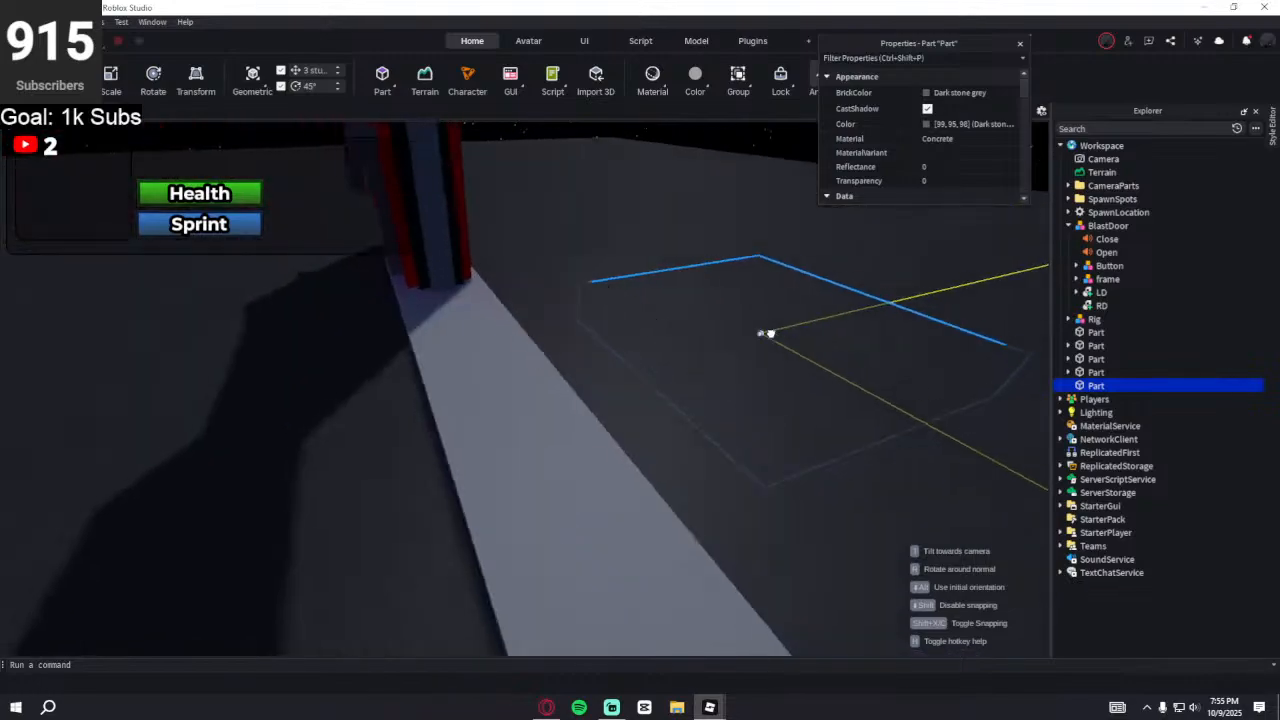
drag(769, 334, 769, 334)
right_drag(769, 334, 769, 334)
drag(769, 334, 769, 334)
right_drag(769, 334, 769, 334)
drag(769, 334, 506, 422)
right_drag(477, 442, 477, 442)
- Resize the duplicated part into a thin strip that runs along the width of the door opening
click(119, 90)
right_drag(588, 384, 588, 384)
drag(815, 560, 560, 457)
drag(472, 488, 428, 521)
right_drag(660, 451, 660, 451)
drag(626, 439, 630, 436)
drag(823, 418, 825, 418)
right_drag(537, 434, 537, 434)
drag(414, 429, 206, 430)
right_drag(649, 440, 649, 440)
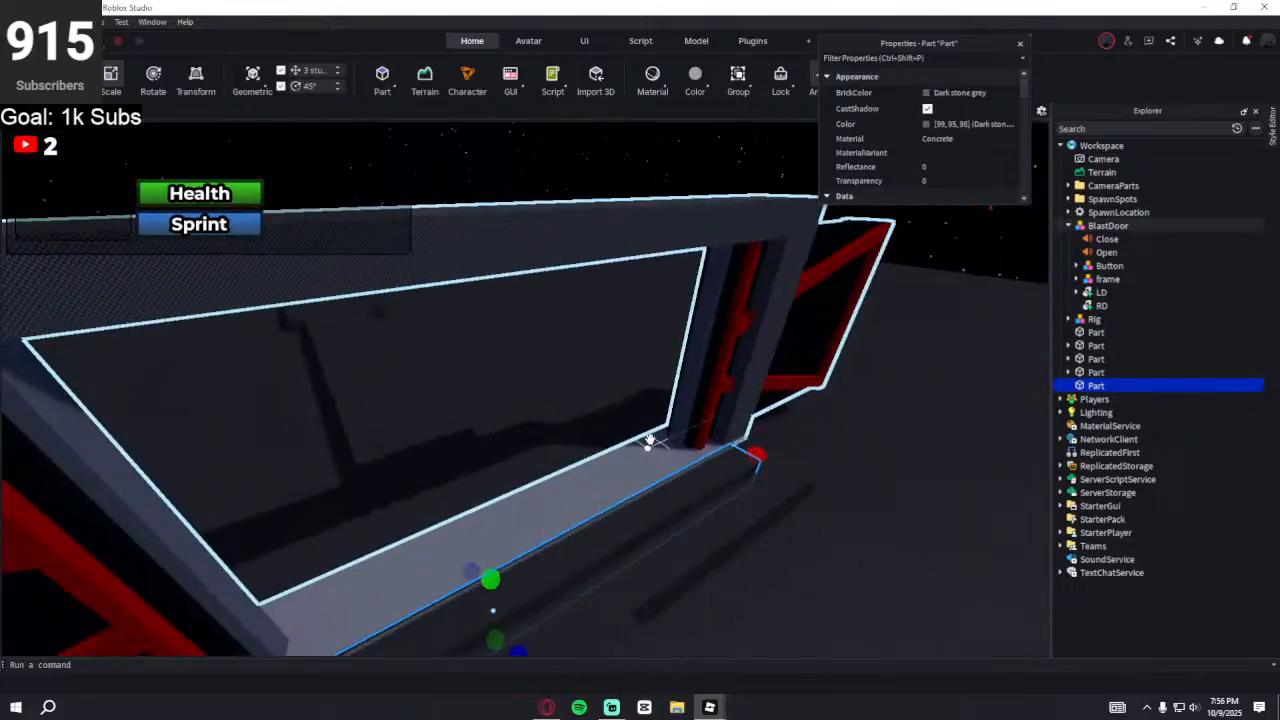
- Stretch the thin strip upward into a wall that fills the door opening up to the top of the frame
drag(489, 579, 515, 505)
right_drag(515, 505, 515, 505)
drag(515, 505, 497, 400)
right_drag(497, 400, 497, 400)
right_drag(559, 434, 559, 434)
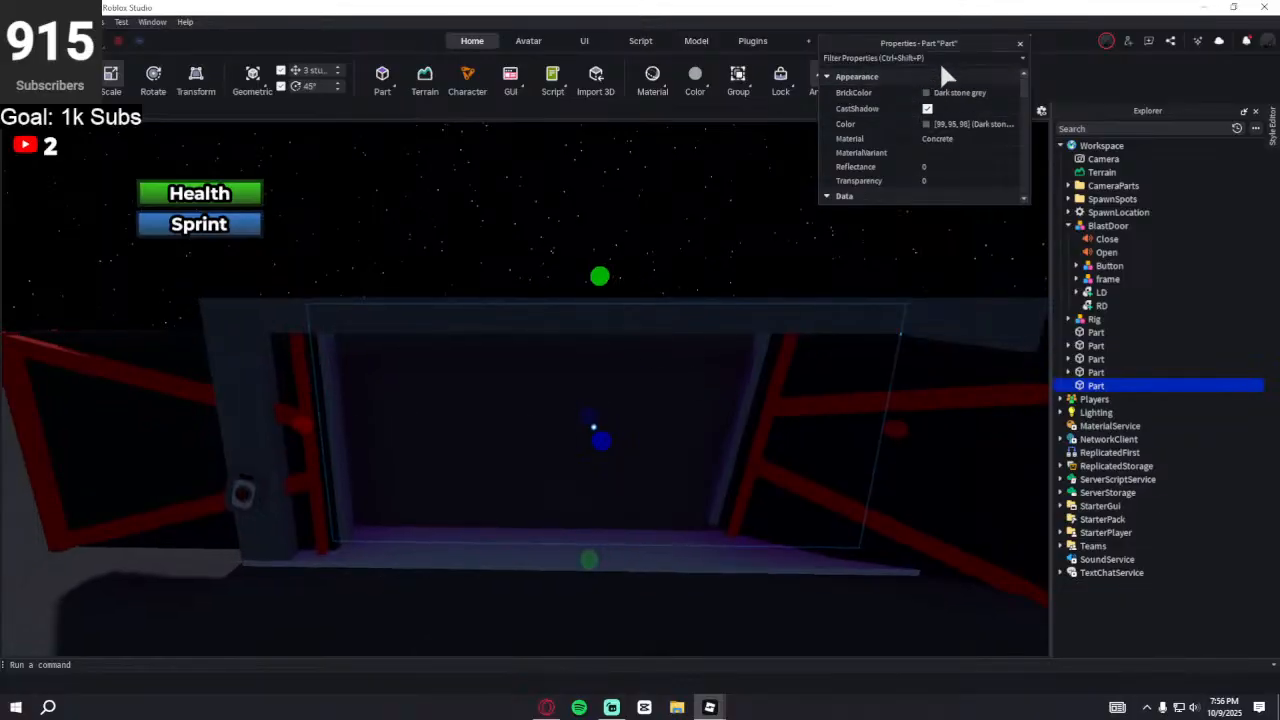
- Set the doorway wall's BrickColor to Really black and its Material to SmoothPlastic
click(926, 96)
click(857, 329)
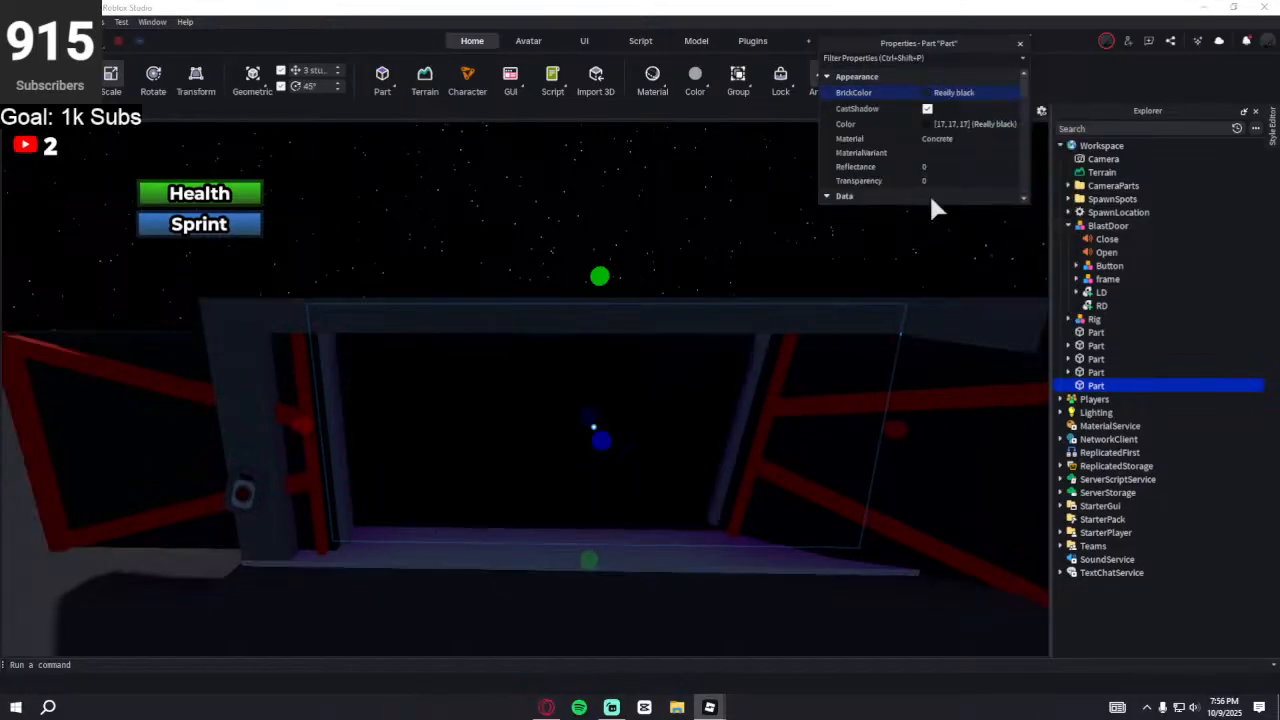
click(965, 138)
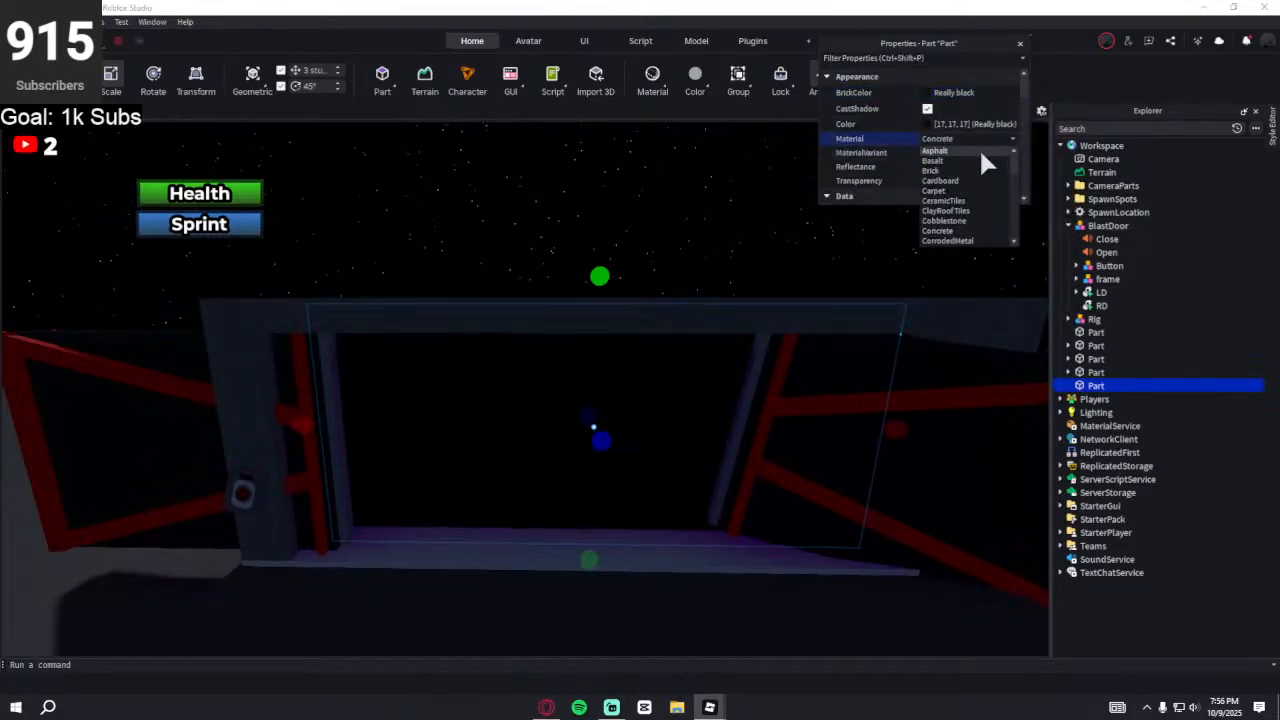
click(975, 209)
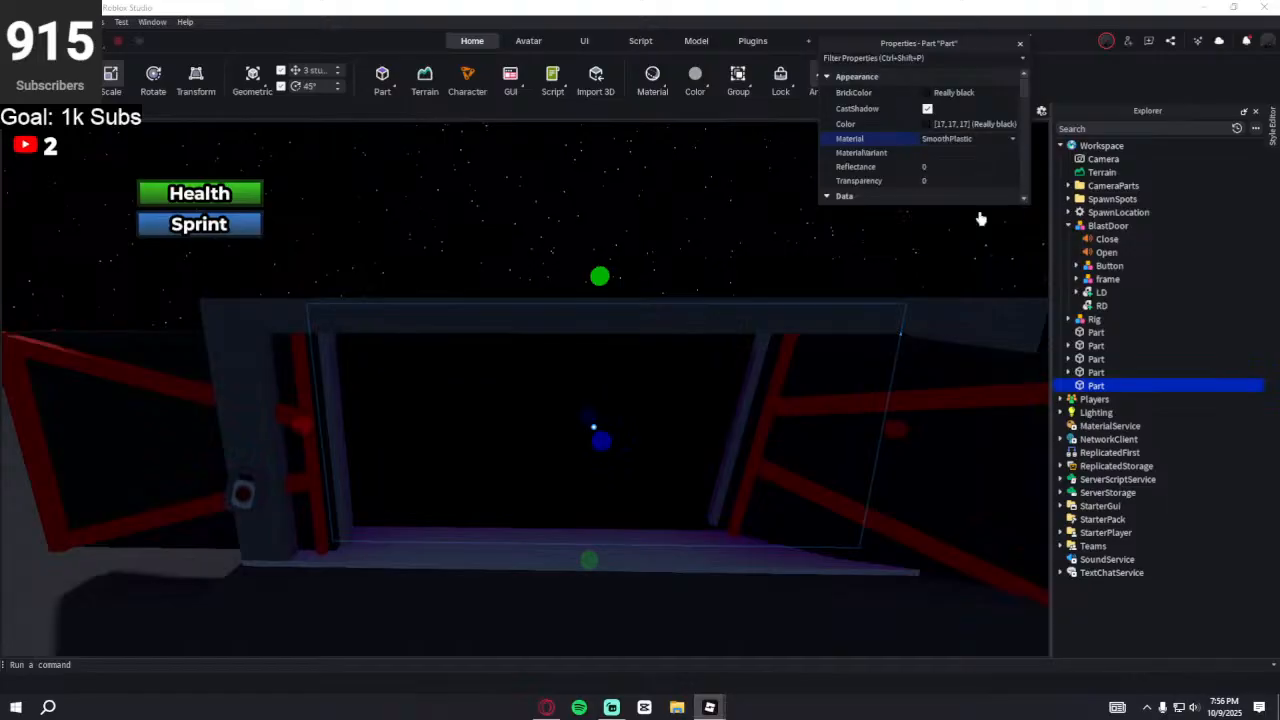
- Try a Transparency of 0.7 on the doorway wall, followed by a lower value
click(896, 58)
text(tr)
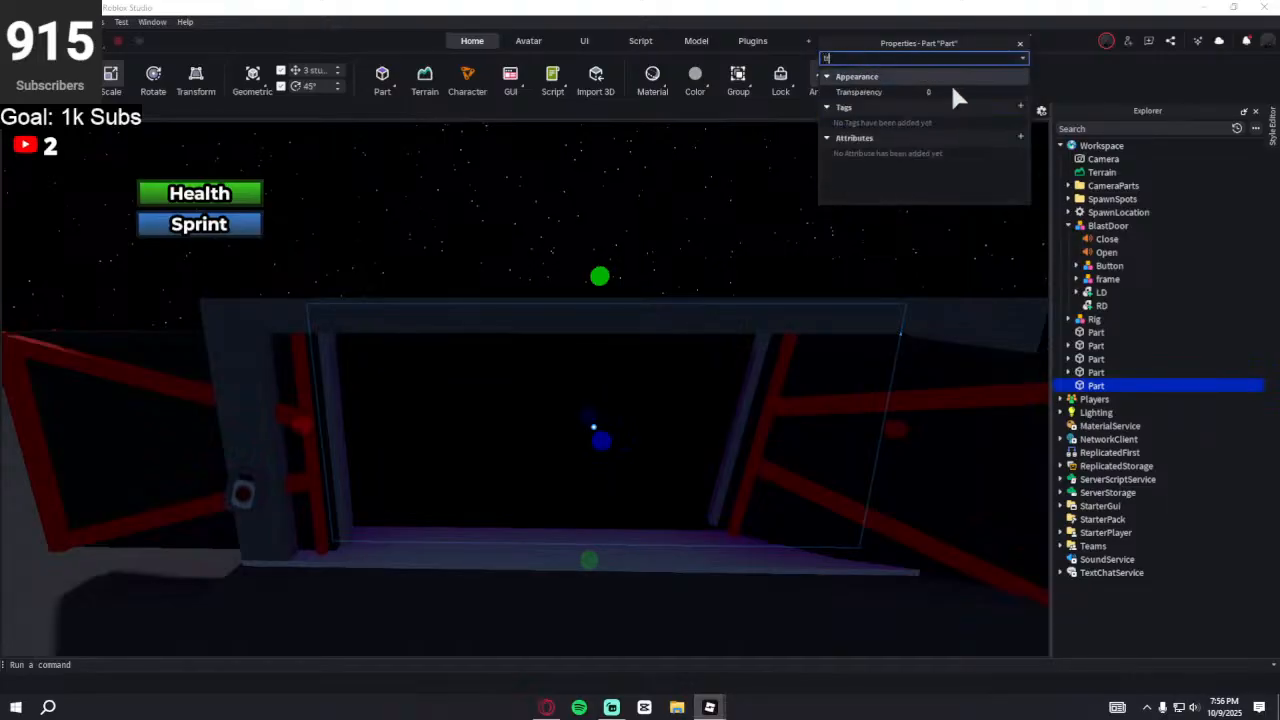
text(0.7)
key(Return)
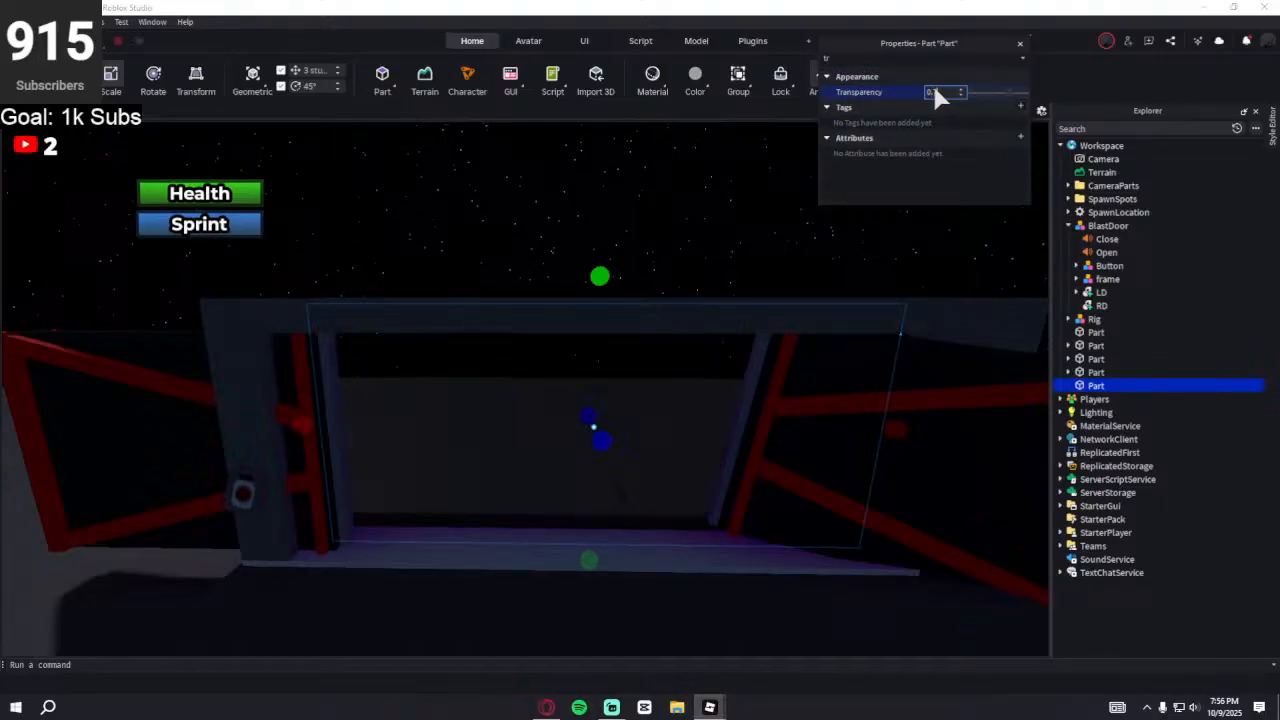
key(BackSpace)
text(6)
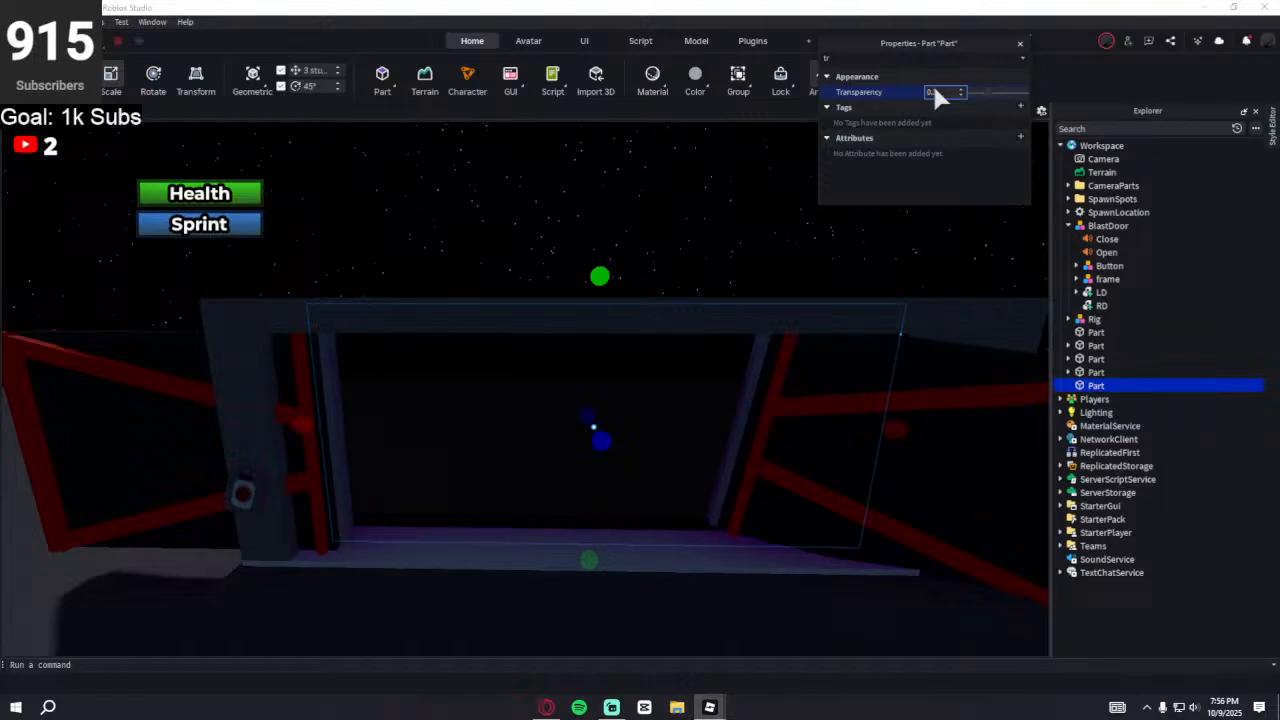
key(Return)
- Set the doorway wall's Transparency to 0.1
right_drag(726, 288, 726, 288)
key(w)
key(s)
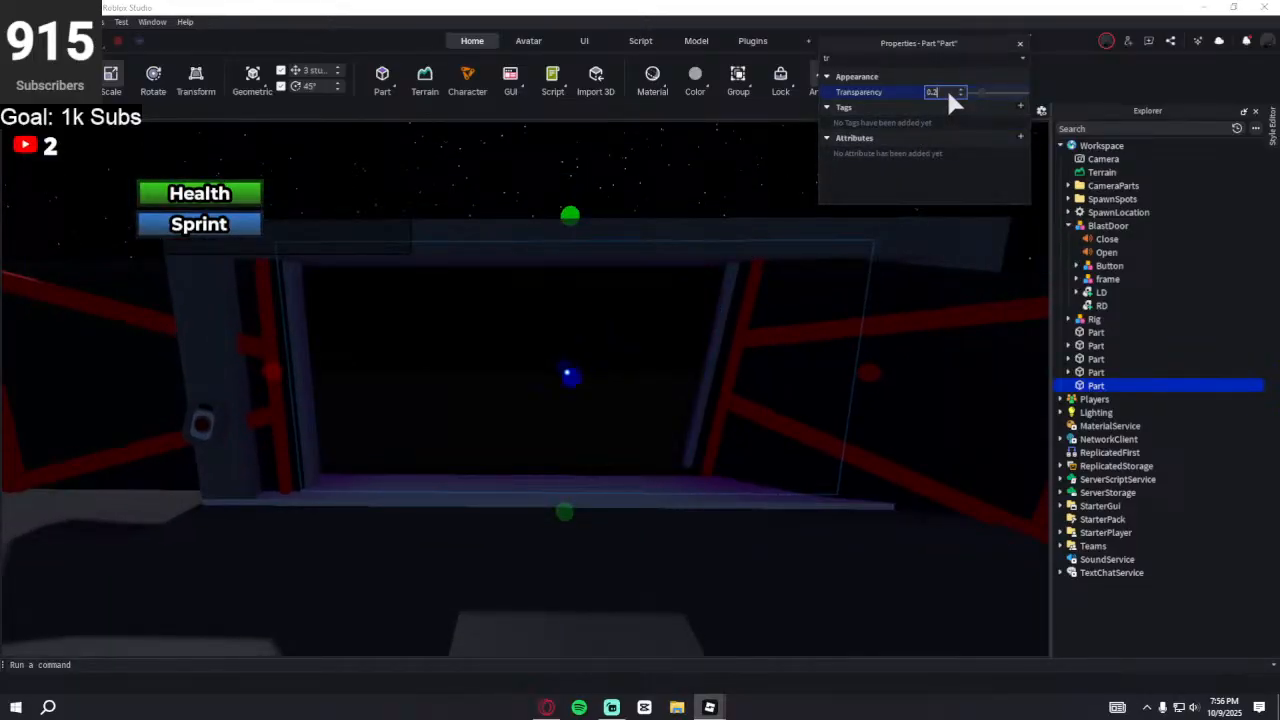
key(BackSpace)
text(1)
key(Return)
- Narrow the large floor slab under the BlastDoor by pulling in one of its sides
right_drag(634, 190, 634, 196)
key(w)
click(450, 419)
right_drag(471, 357, 445, 338)
drag(335, 371, 446, 369)
mouse_move(473, 364)
right_down()
mouse_move(477, 353)
mouse_move(455, 371)
mouse_move(477, 354)
right_up()
key(w)
key(s)
key(d)
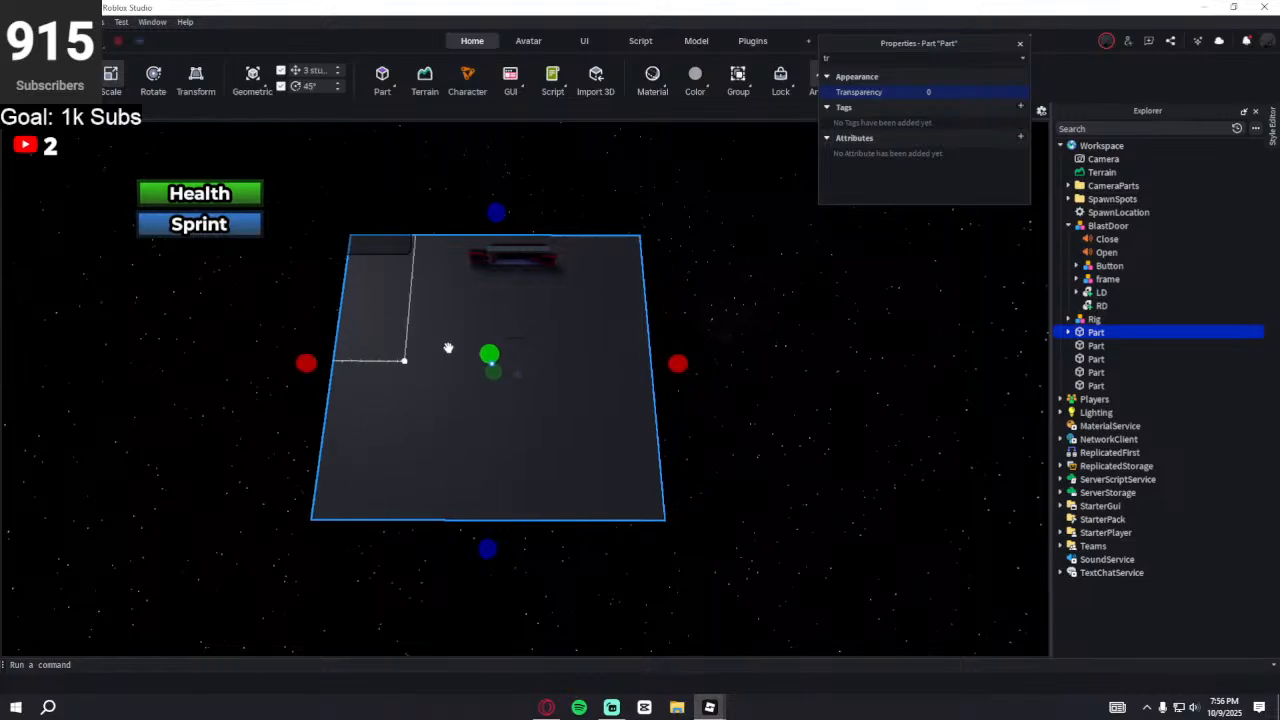
key(d)
key(ctrl+2)
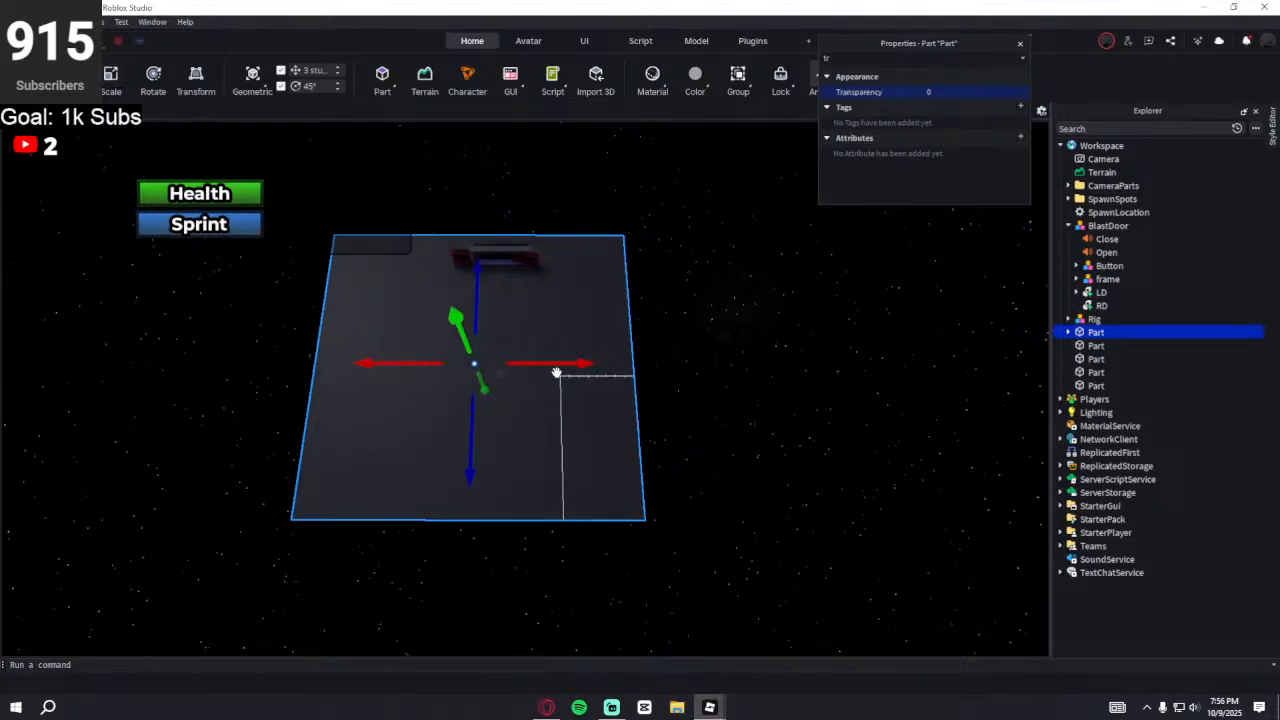
- Adjust the floor part's width and sideways position to centre it on the blast door
drag(558, 362, 584, 371)
key(w)
right_drag(586, 366, 588, 374)
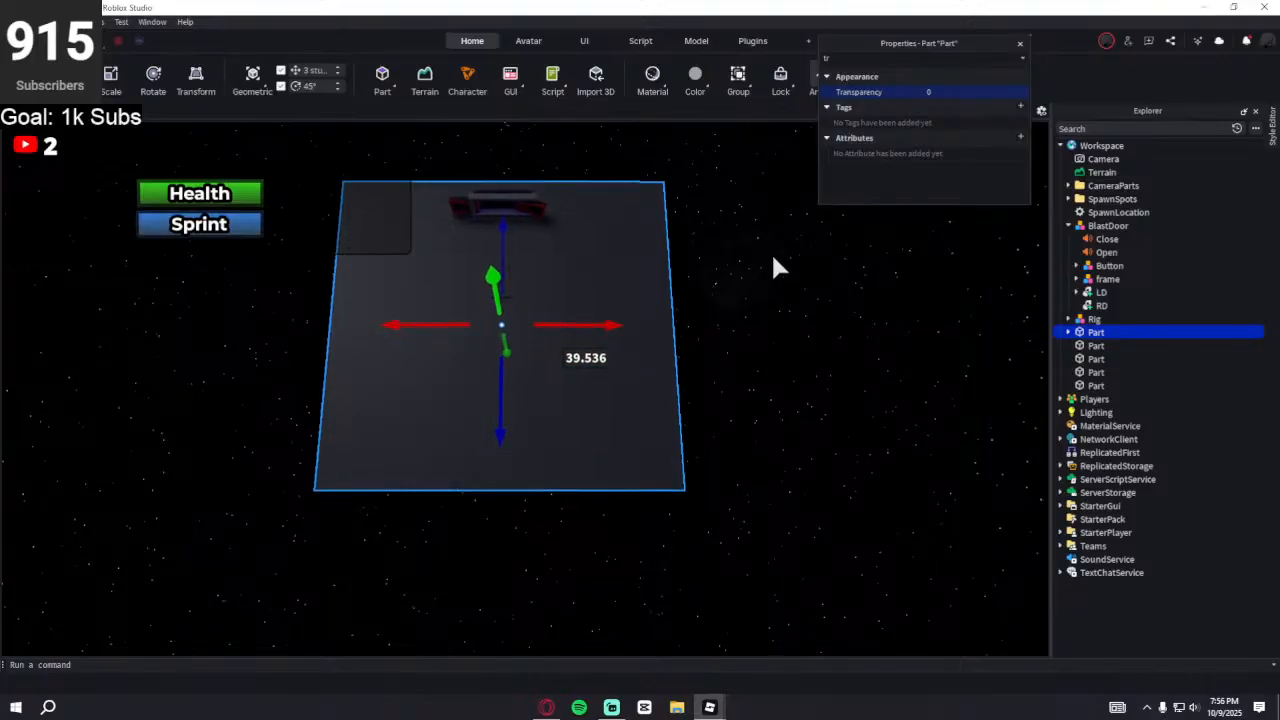
click(111, 78)
drag(292, 322, 296, 337)
click(718, 323)
click(720, 322)
shift+drag(720, 322, 704, 325)
key(ctrl+2)
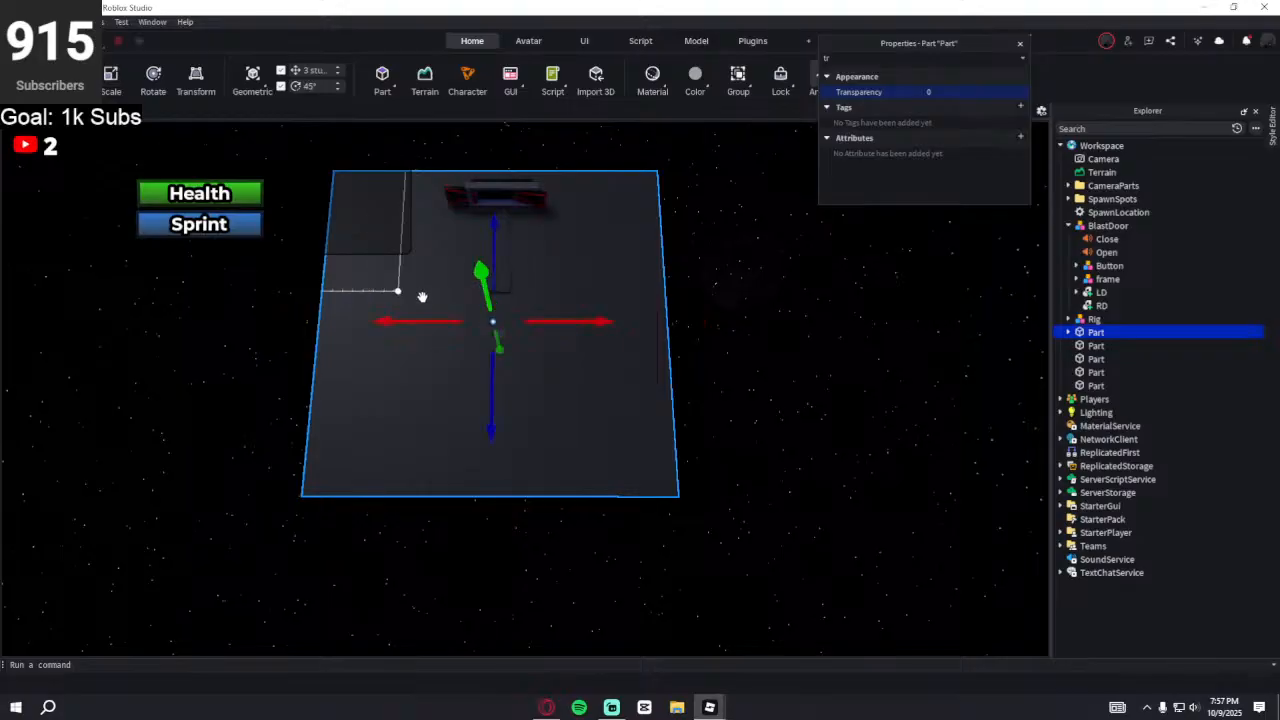
drag(413, 318, 419, 319)
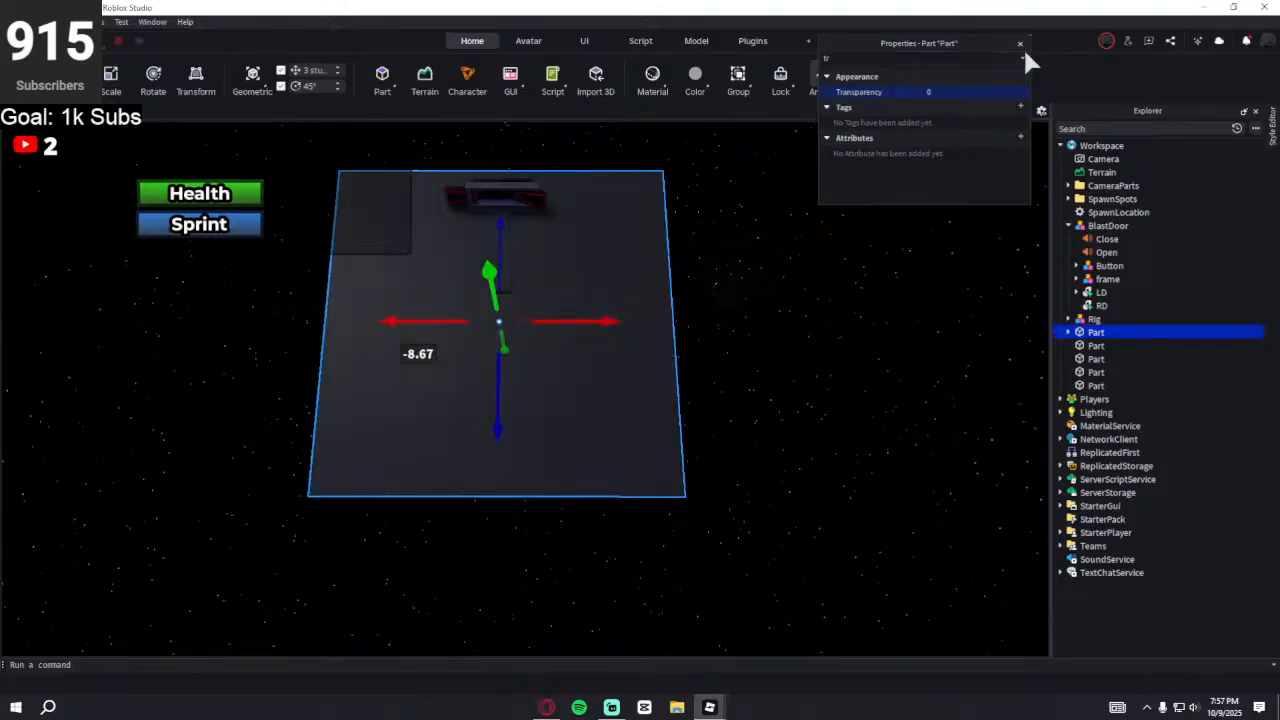
- Stretch the floor part lengthwise away from the blast door to roughly match its width
right_drag(598, 254, 406, 429)
drag(406, 429, 396, 426)
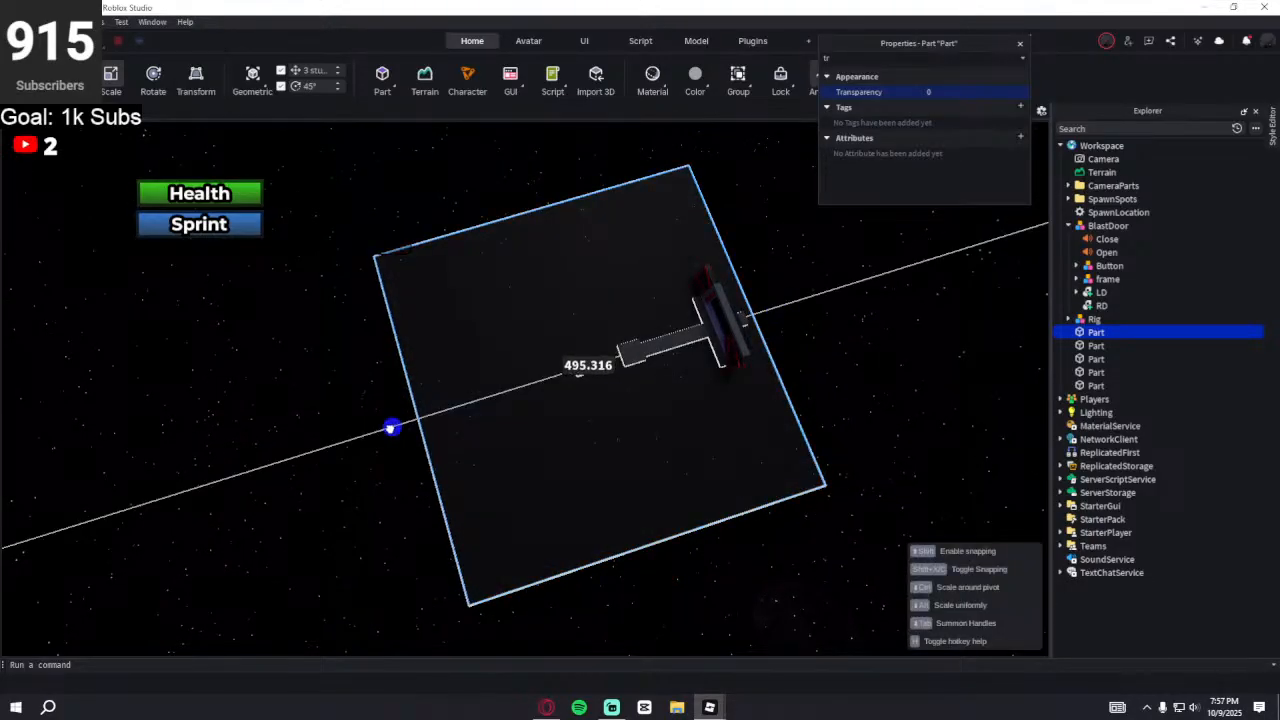
drag(387, 429, 386, 429)
right_drag(370, 369, 371, 369)
- Clear the property filter and set the floor part's size to 500, 1.2, 500
click(847, 58)
key(BackSpace)
key(BackSpace)
scroll(950, 130, down, 5)
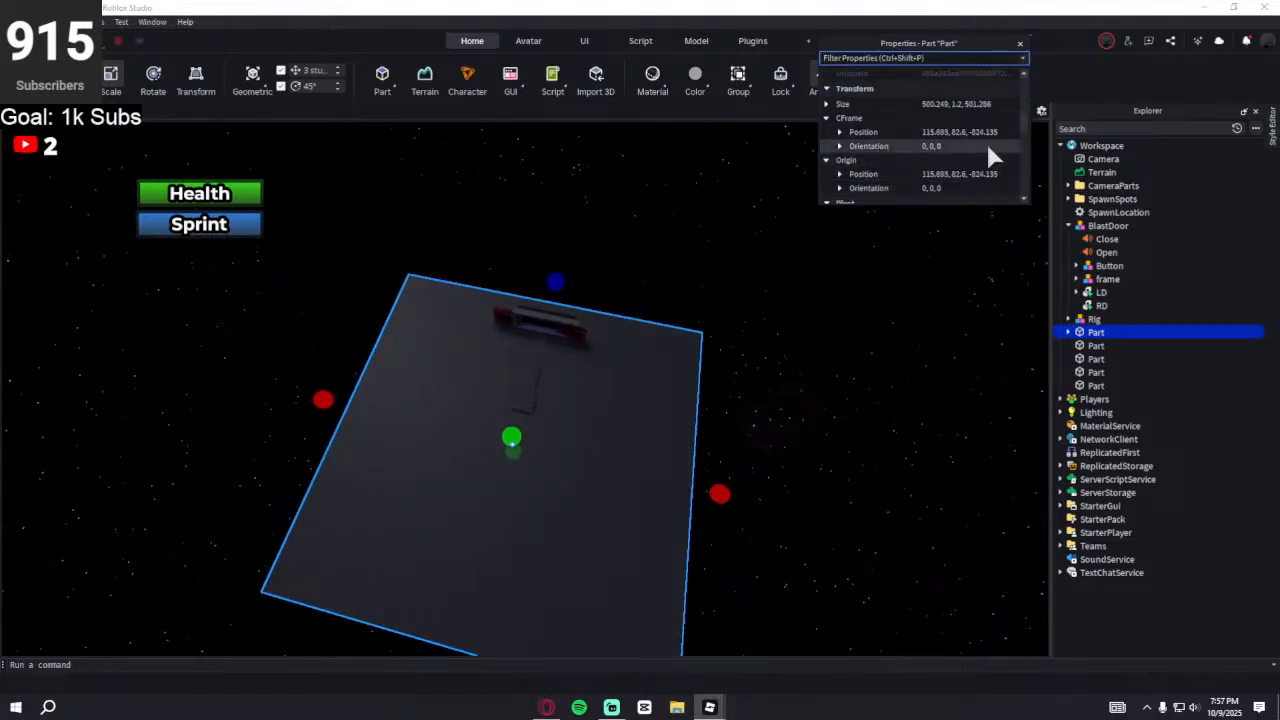
click(926, 103)
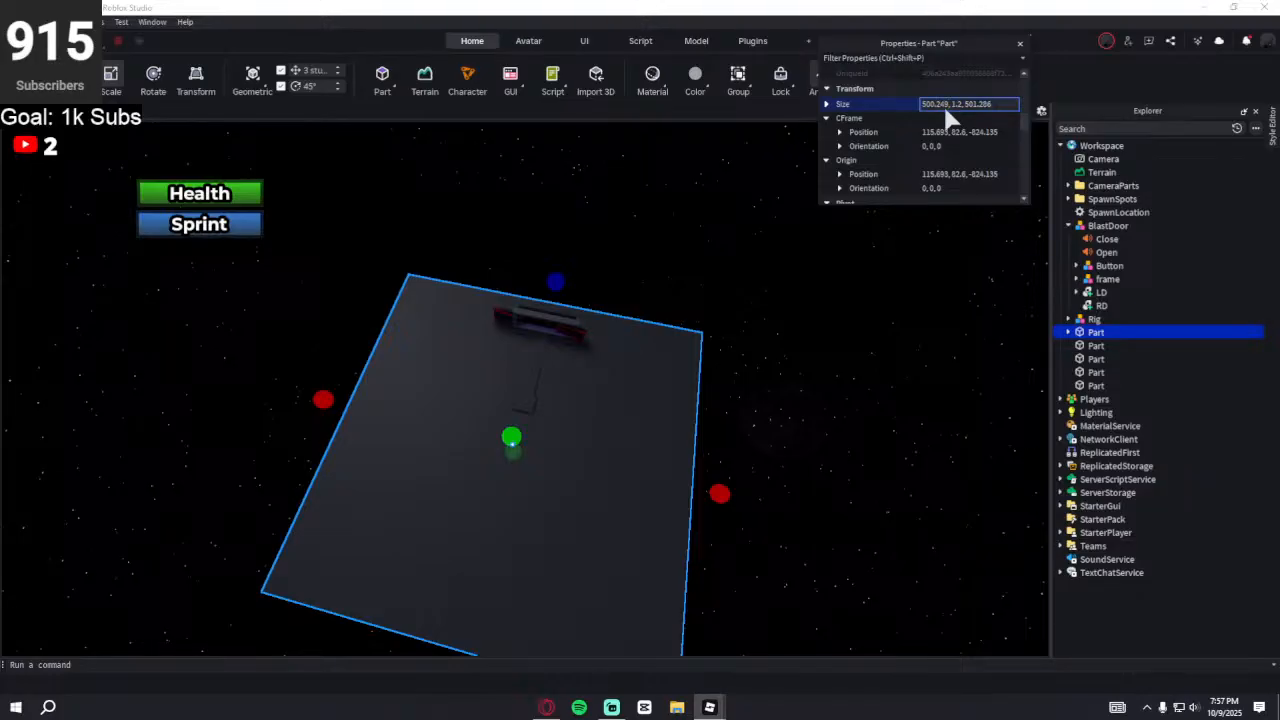
key(BackSpace)
text(0)
key(Return)
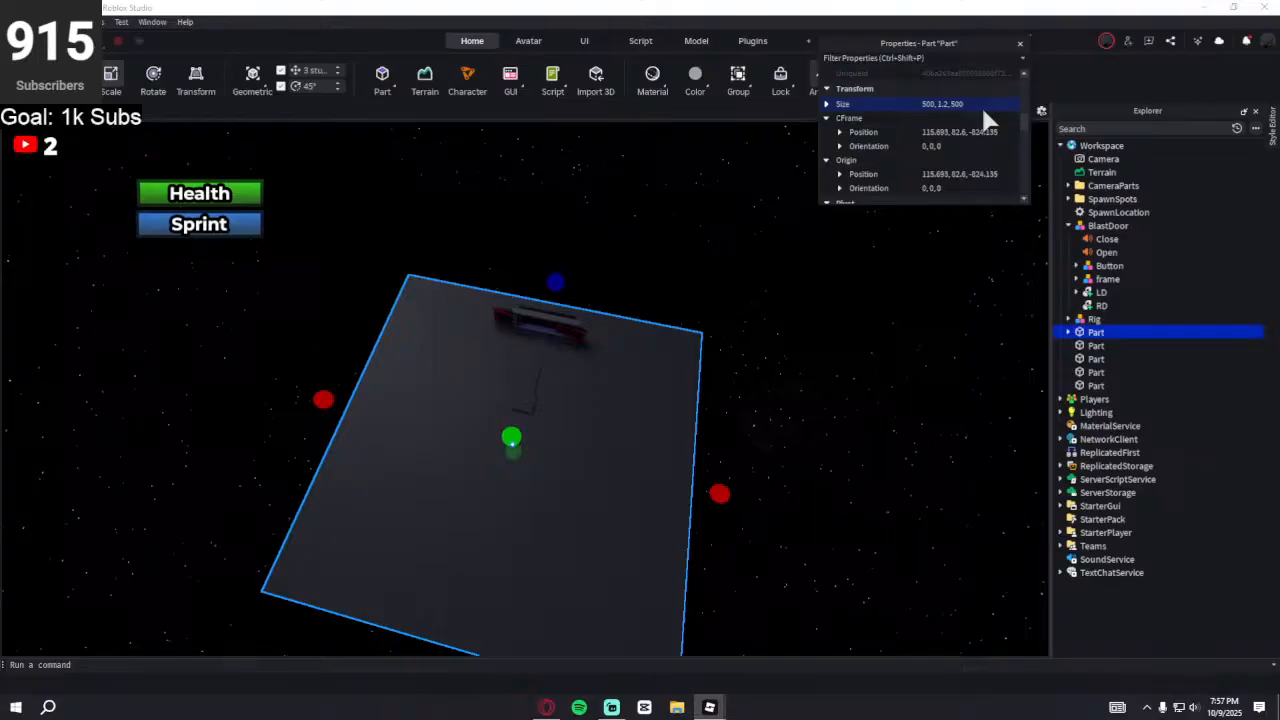
- Paste the DiamondPlate wall part copied from the other Studio window onto the floor near the blast door
key(w)
right_drag(600, 291, 601, 292)
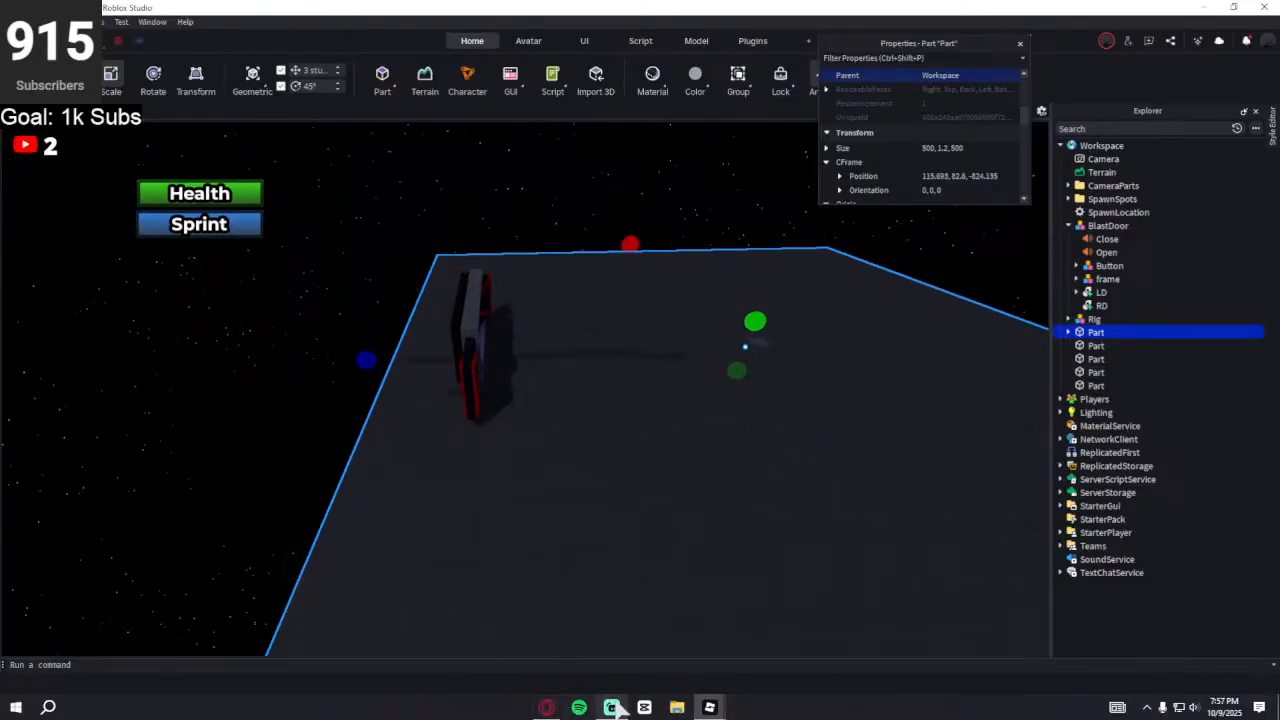
click(700, 700)
click(604, 650)
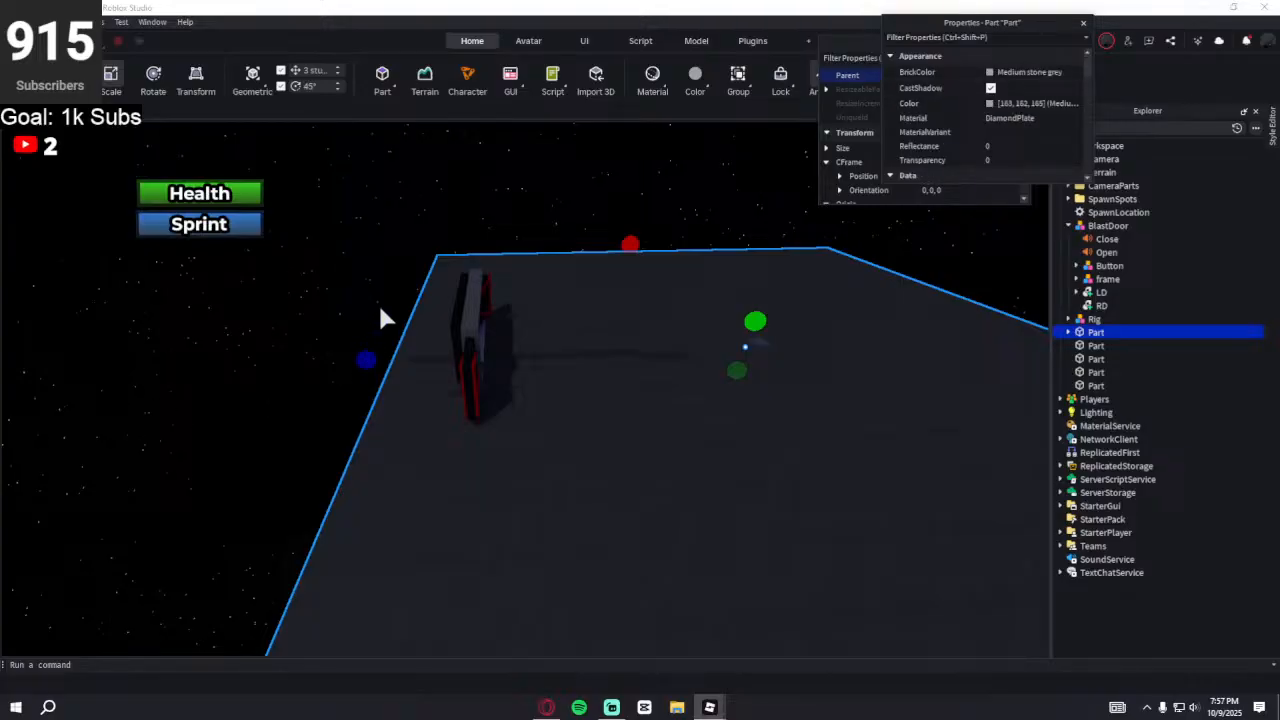
click(381, 267)
key(ctrl+v)
right_drag(500, 282, 386, 280)
key(ctrl+2)
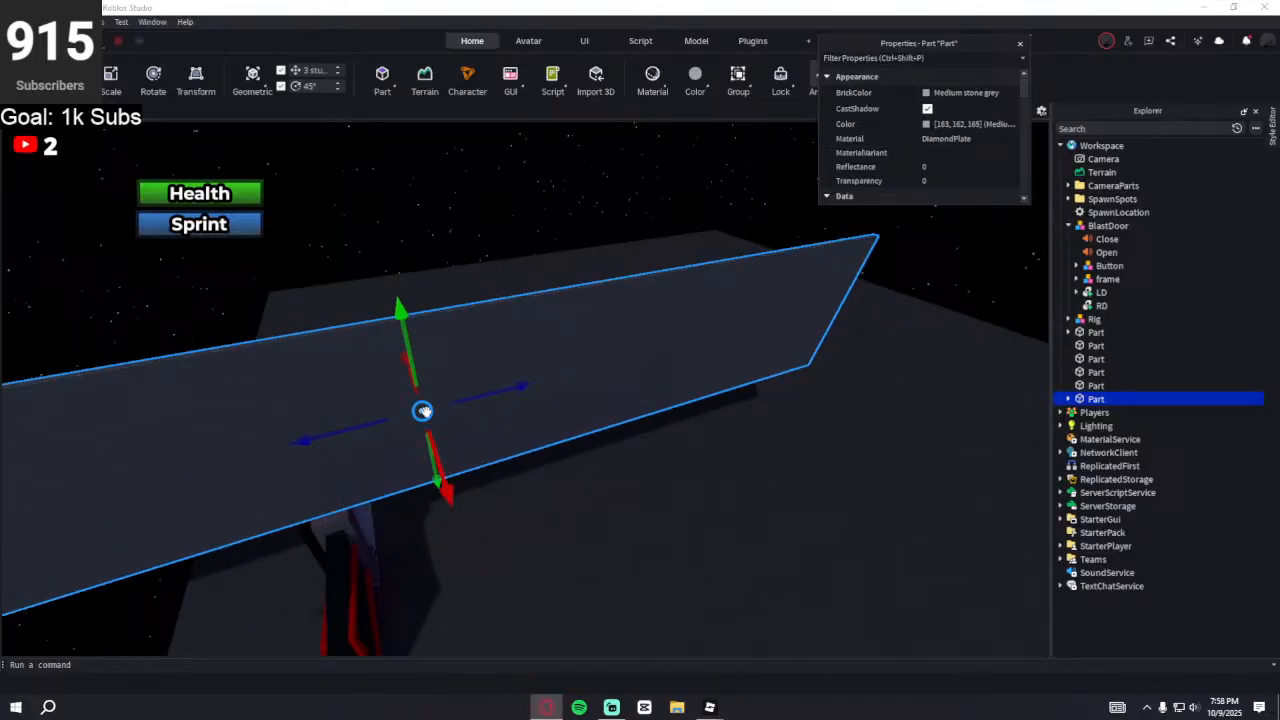
scroll(423, 411, down, 5)
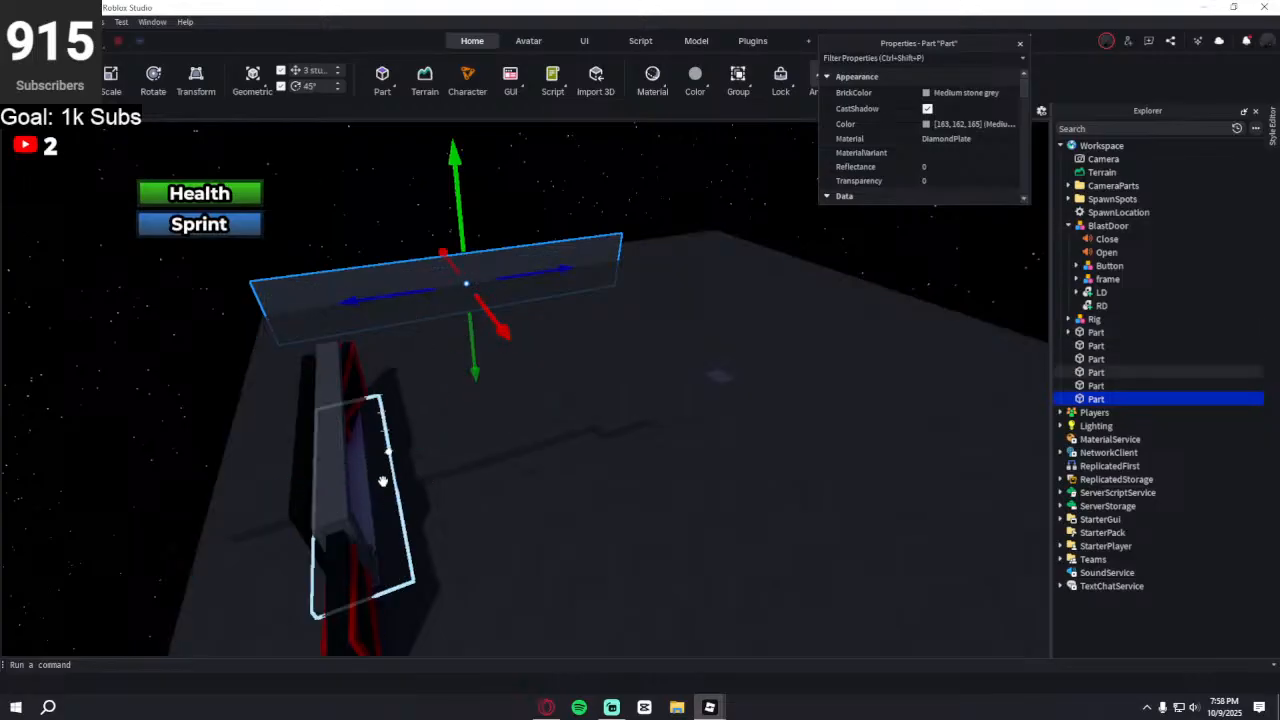
- Duplicate the two concrete walkway parts in front of the blast door
right_drag(450, 457, 423, 460)
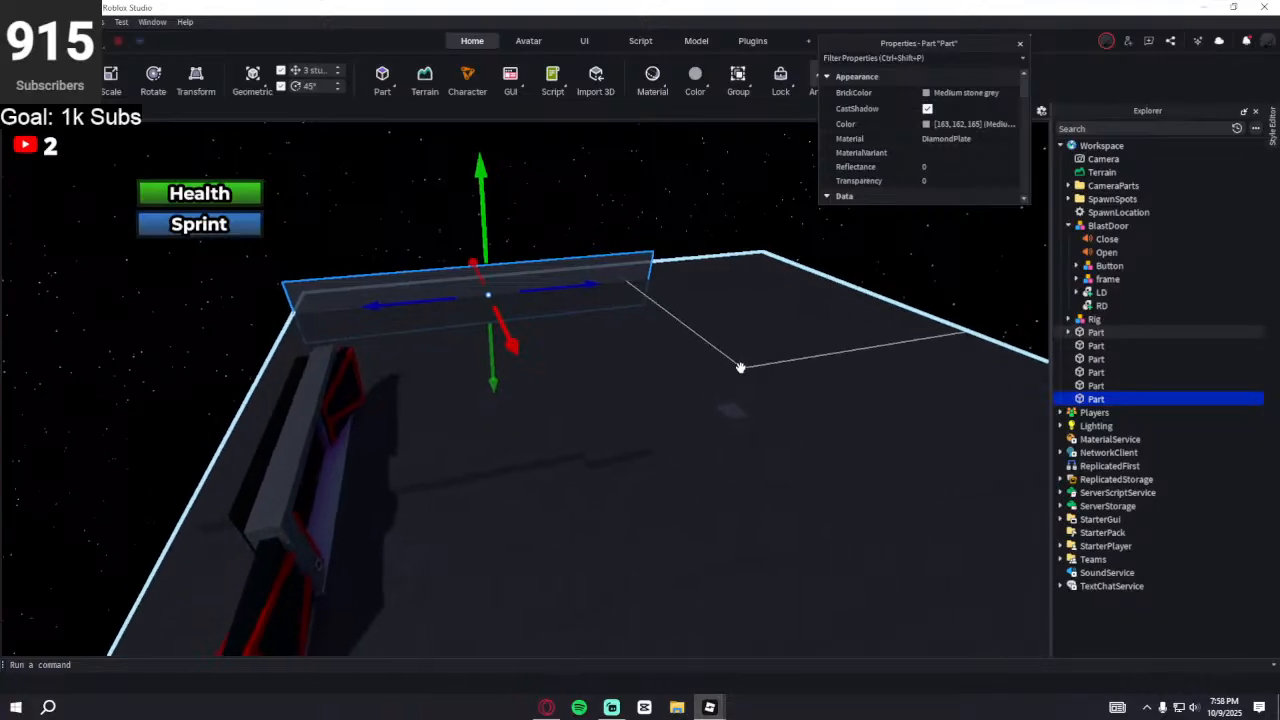
key(d)
right_drag(663, 437, 626, 451)
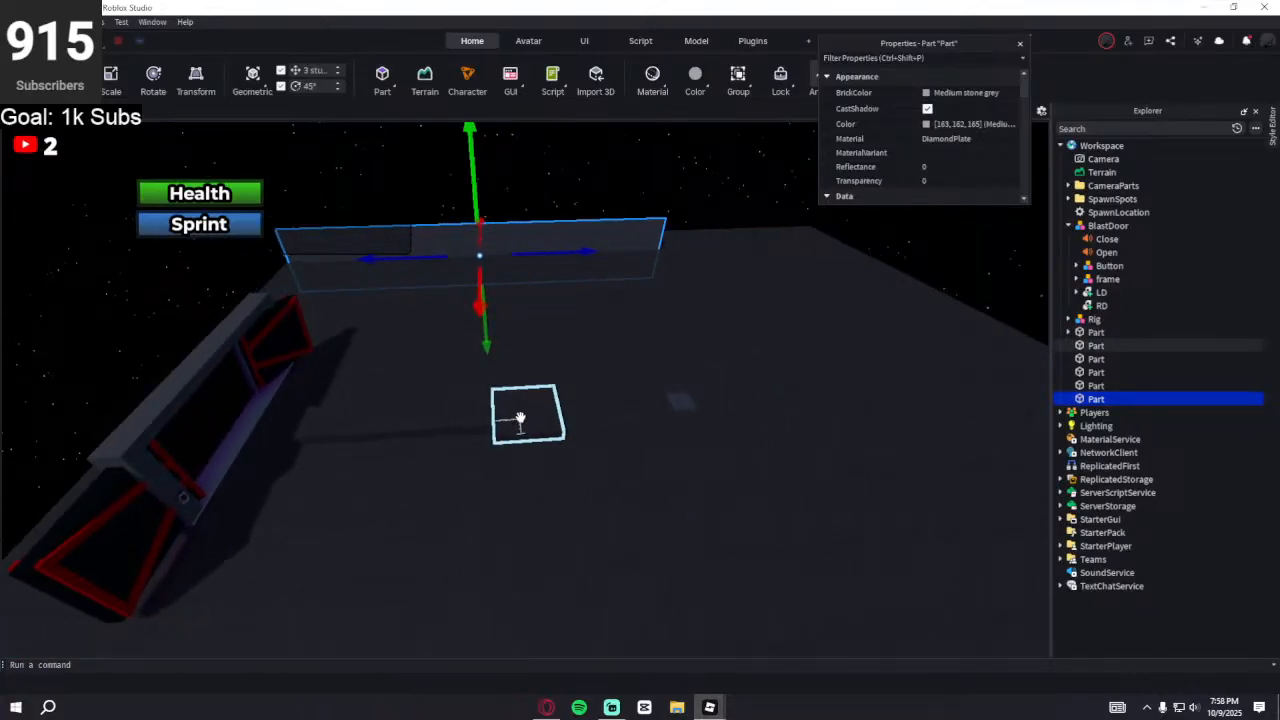
click(520, 420)
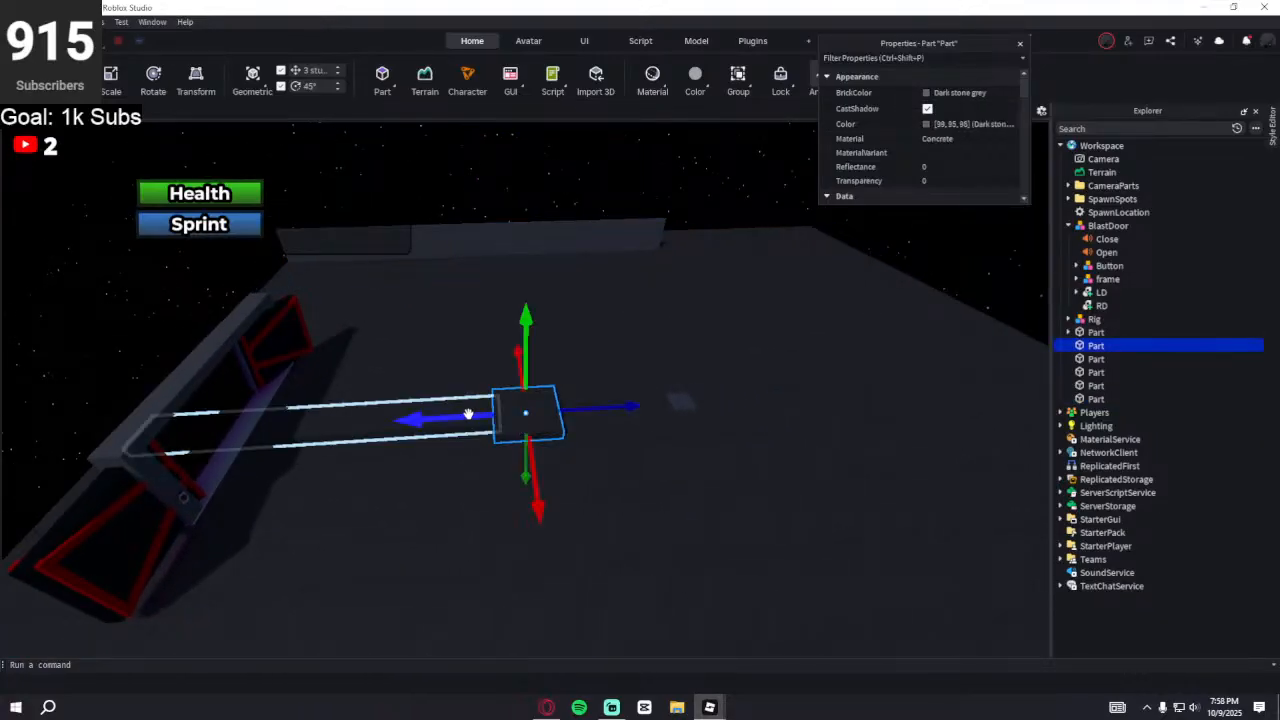
ctrl+click(326, 426)
key(ctrl+d)
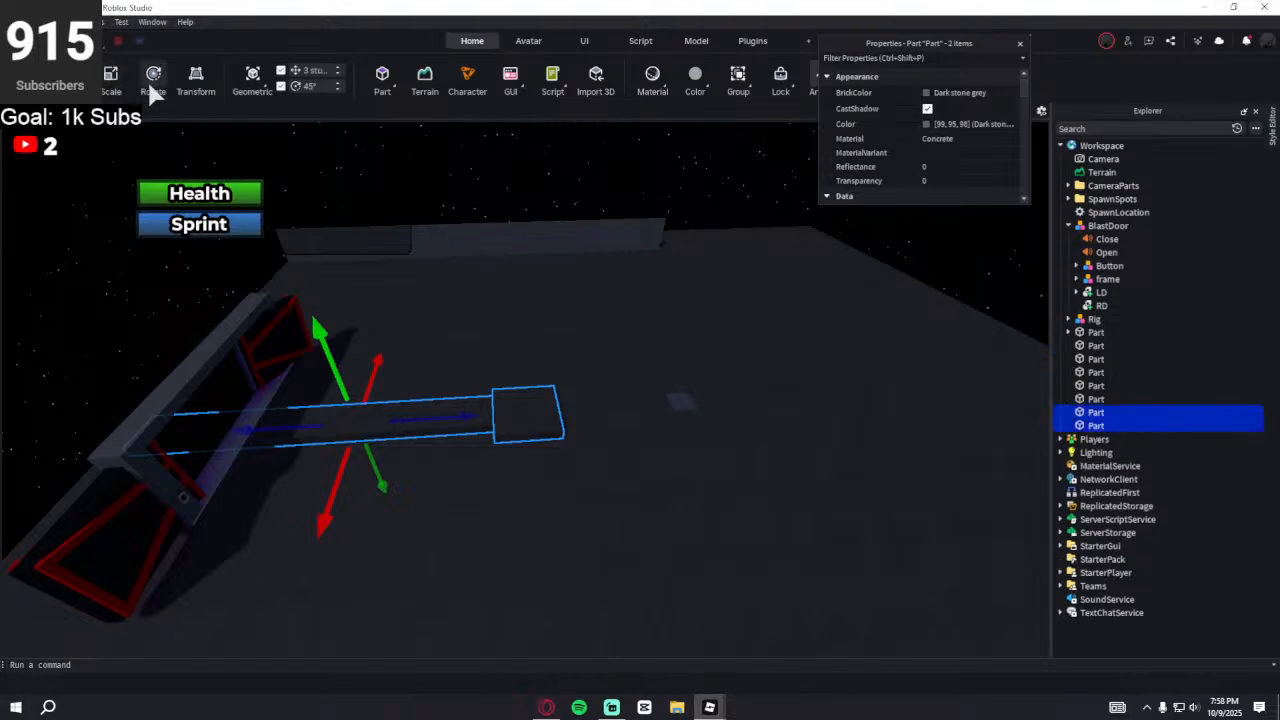
- Rotate the copied walkway parts and move them to the opposite end of the floor
click(153, 80)
drag(280, 483, 391, 375)
click(68, 80)
right_drag(345, 260, 395, 272)
drag(266, 403, 815, 234)
- Delete the two original walkway parts in front of the blast door
click(366, 370)
key(Delete)
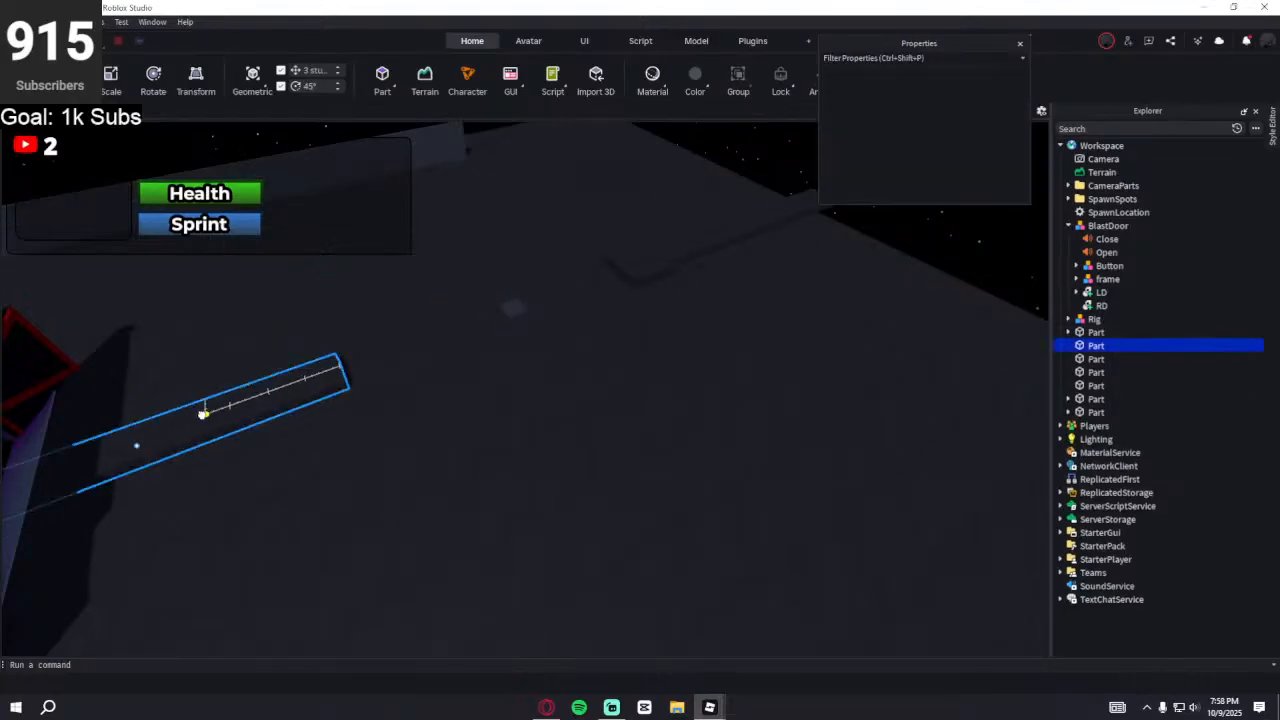
click(204, 420)
key(Delete)
- Move the SpawnLocation onto the floor directly in front of the blast door
click(515, 310)
right_drag(514, 309, 515, 310)
drag(635, 325, 235, 363)
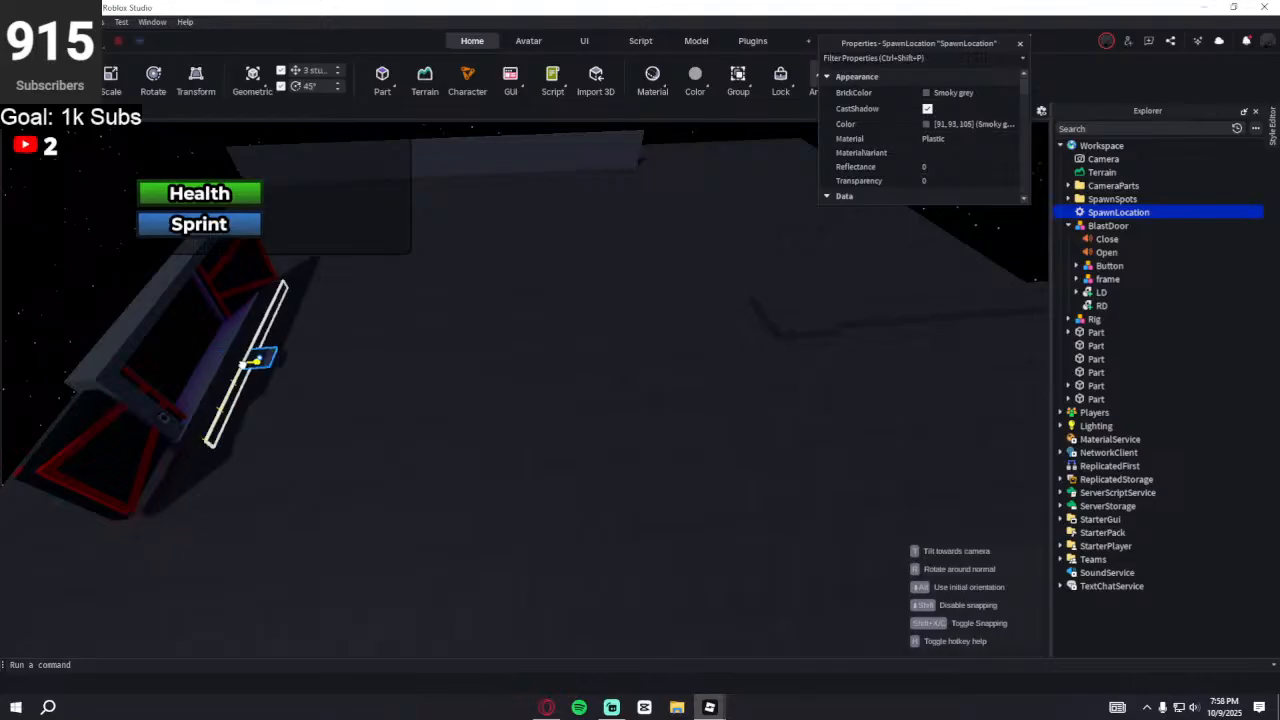
drag(259, 364, 271, 366)
- Duplicate the Really black panel in the blast door and move the copy to the walkway at the opposite end
key(w)
right_drag(534, 289, 534, 289)
click(280, 430)
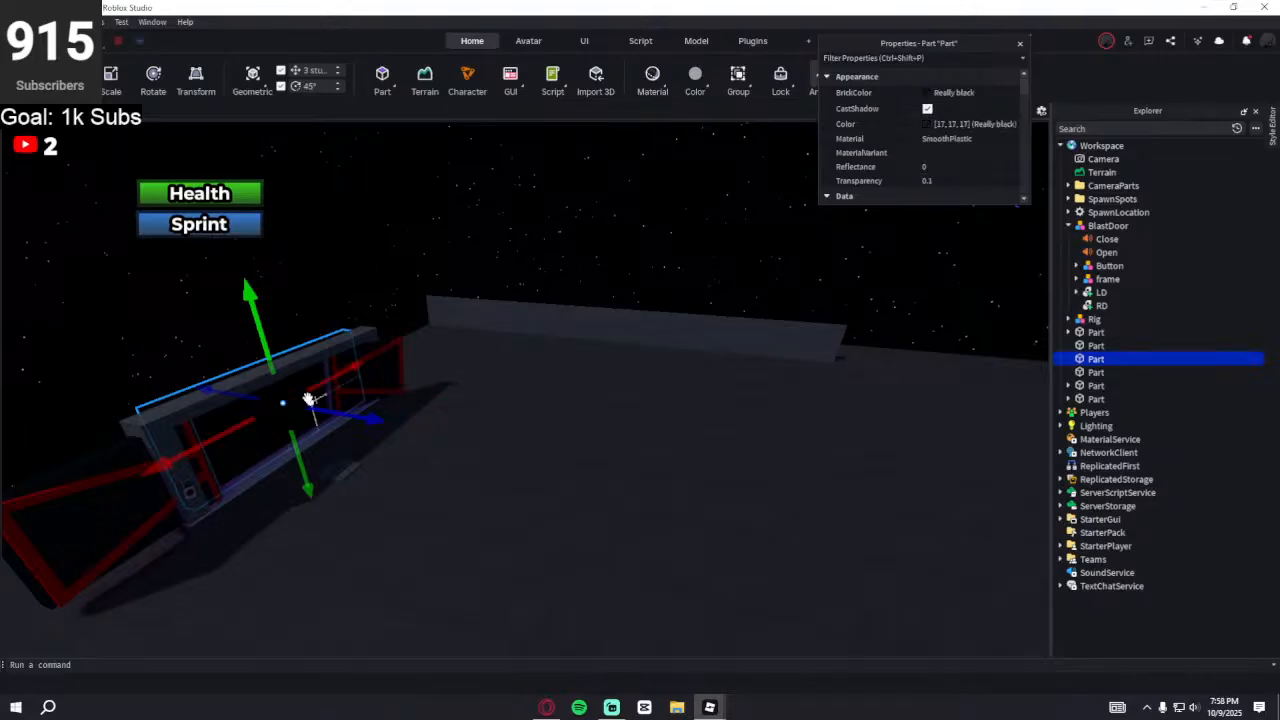
key(ctrl+d)
key(w)
drag(283, 403, 586, 249)
drag(533, 285, 520, 278)
right_drag(554, 292, 554, 294)
right_drag(613, 328, 616, 338)
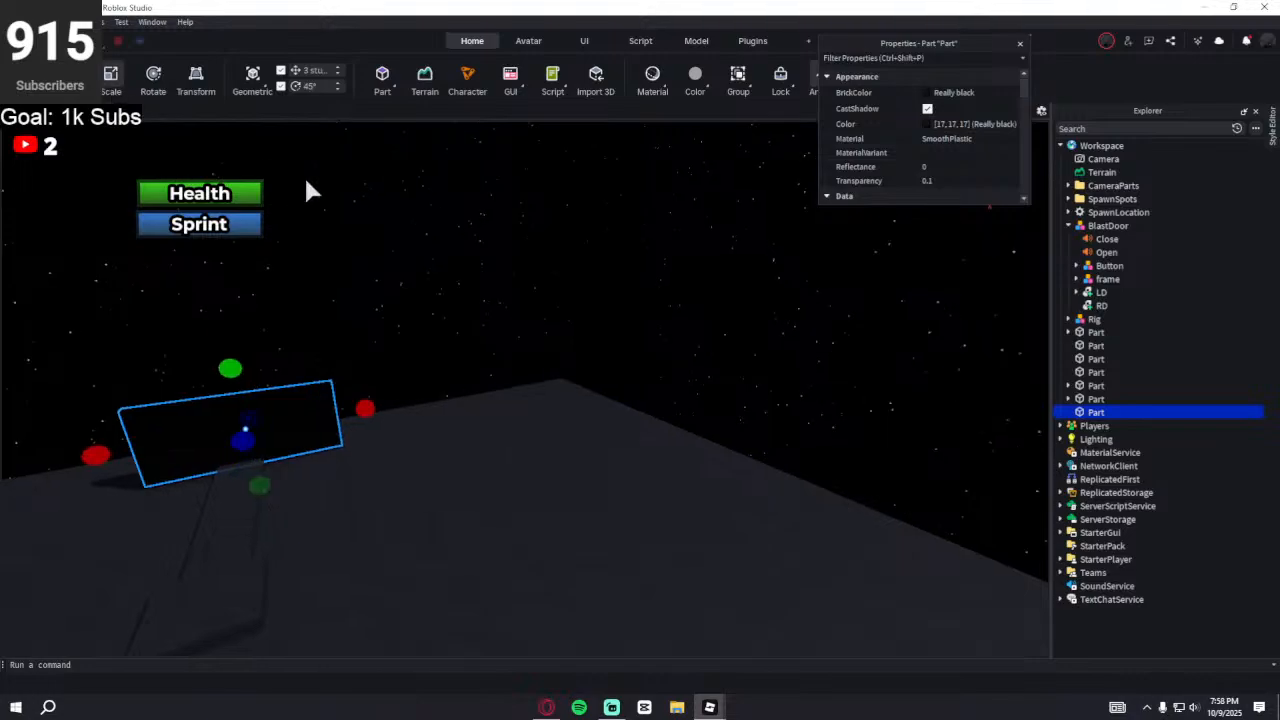
- Enlarge the copied black panel by extending its two sides and its upper edge
right_drag(306, 180, 306, 180)
drag(481, 333, 458, 330)
drag(660, 343, 666, 343)
drag(567, 272, 566, 259)
click(477, 247)
right_drag(477, 247, 477, 247)
- Move the DiamondPlate wall part outward until it meets the side edge of the floor
click(354, 392)
right_drag(500, 313, 500, 317)
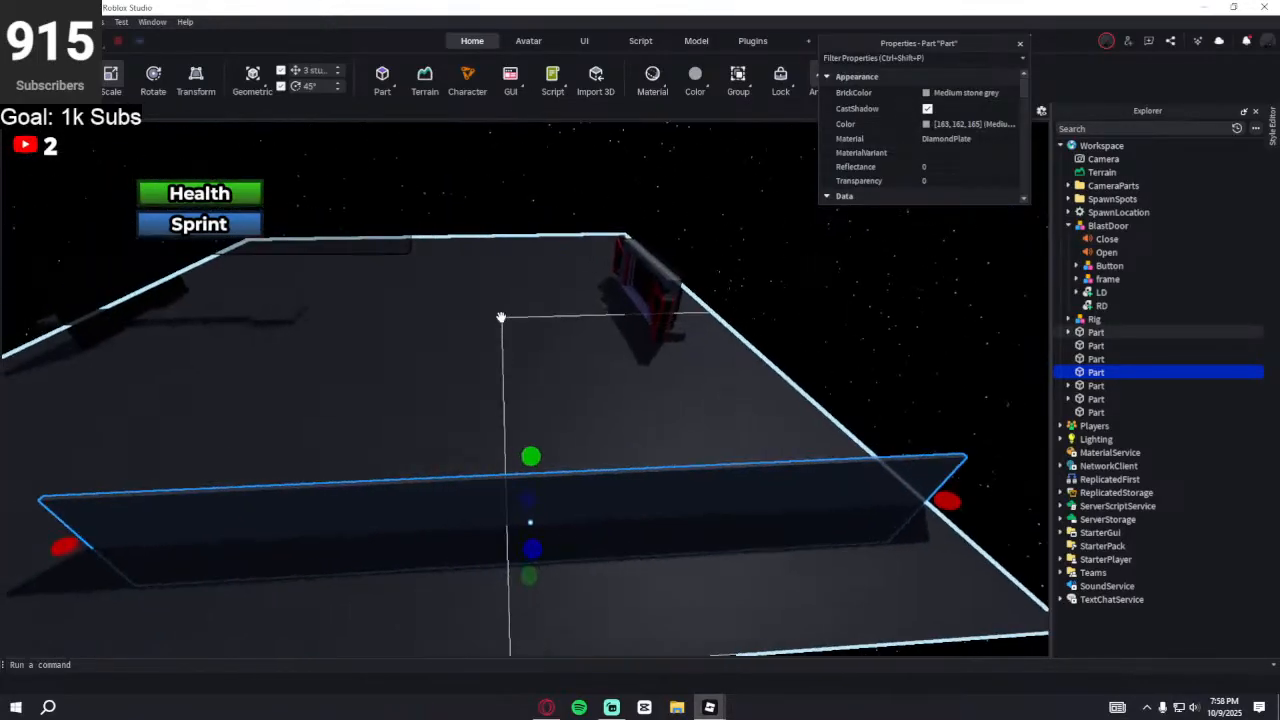
key(s)
click(70, 80)
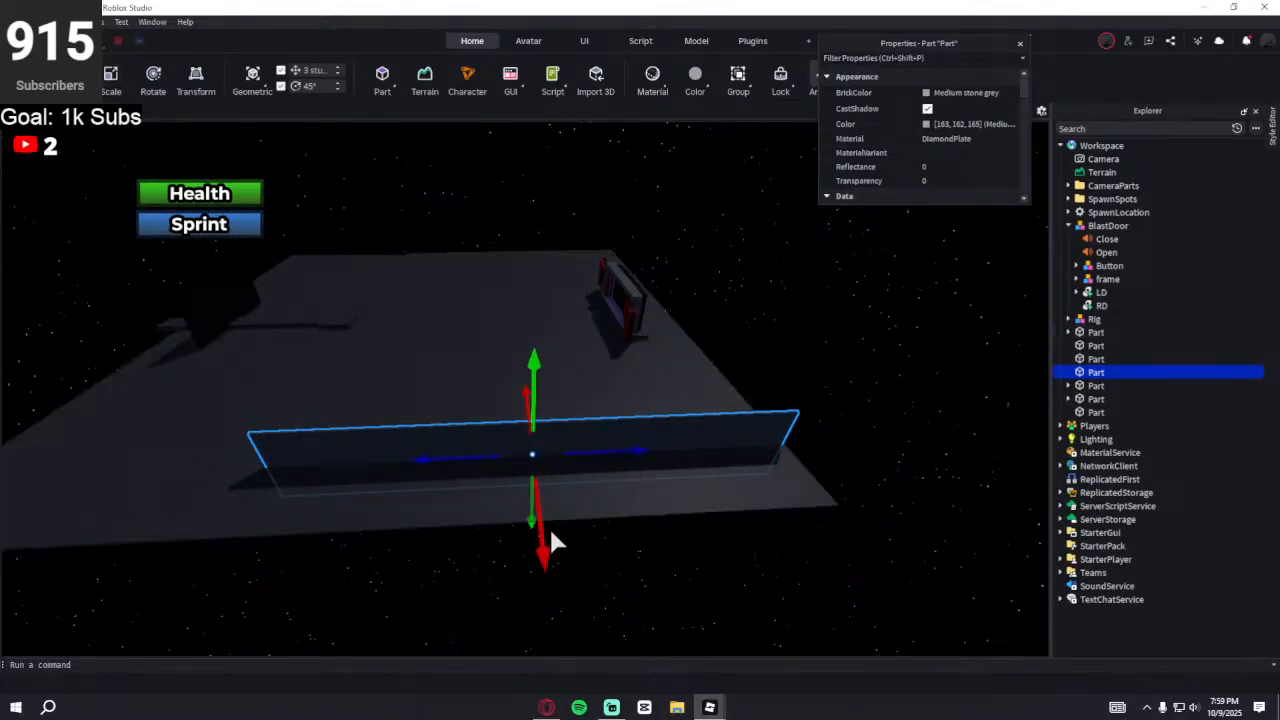
drag(541, 541, 578, 600)
right_drag(765, 482, 766, 487)
key(w)
key(s)
right_drag(565, 438, 564, 437)
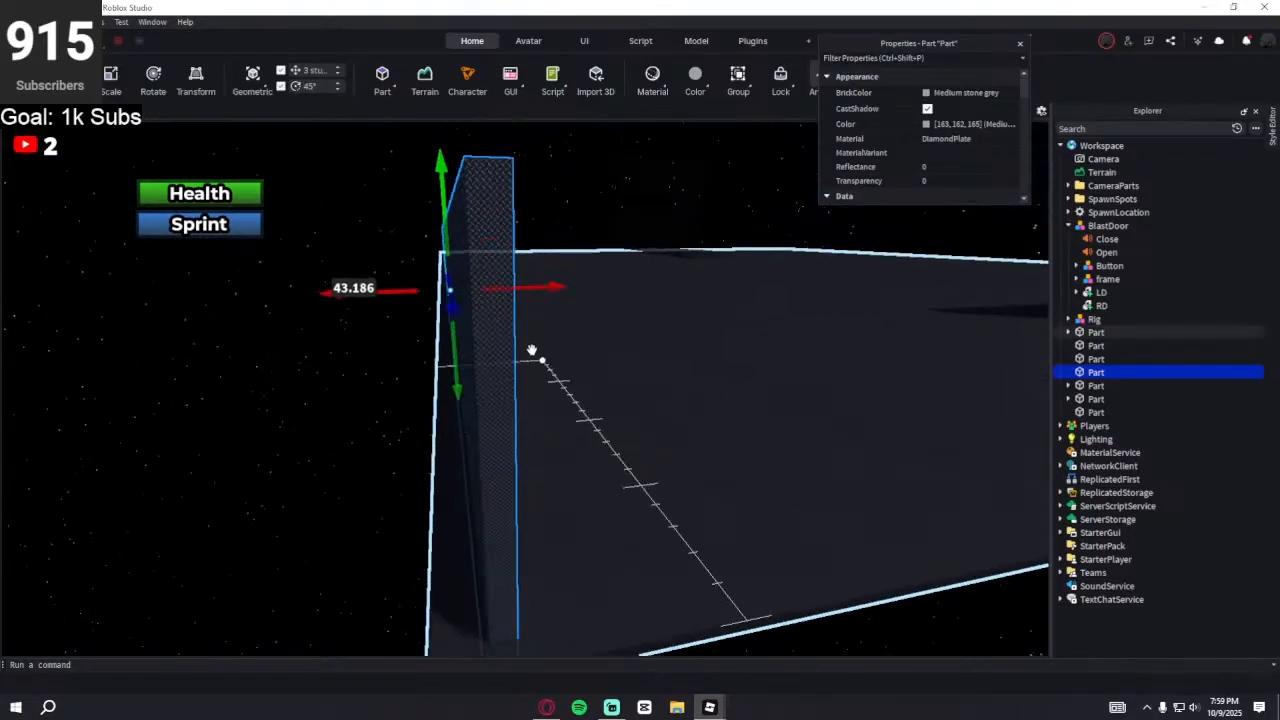
drag(403, 295, 391, 301)
- Slide the wall part along the floor's side edge to fine-tune its alignment with the corner
key(w)
right_drag(465, 382, 465, 382)
key(s)
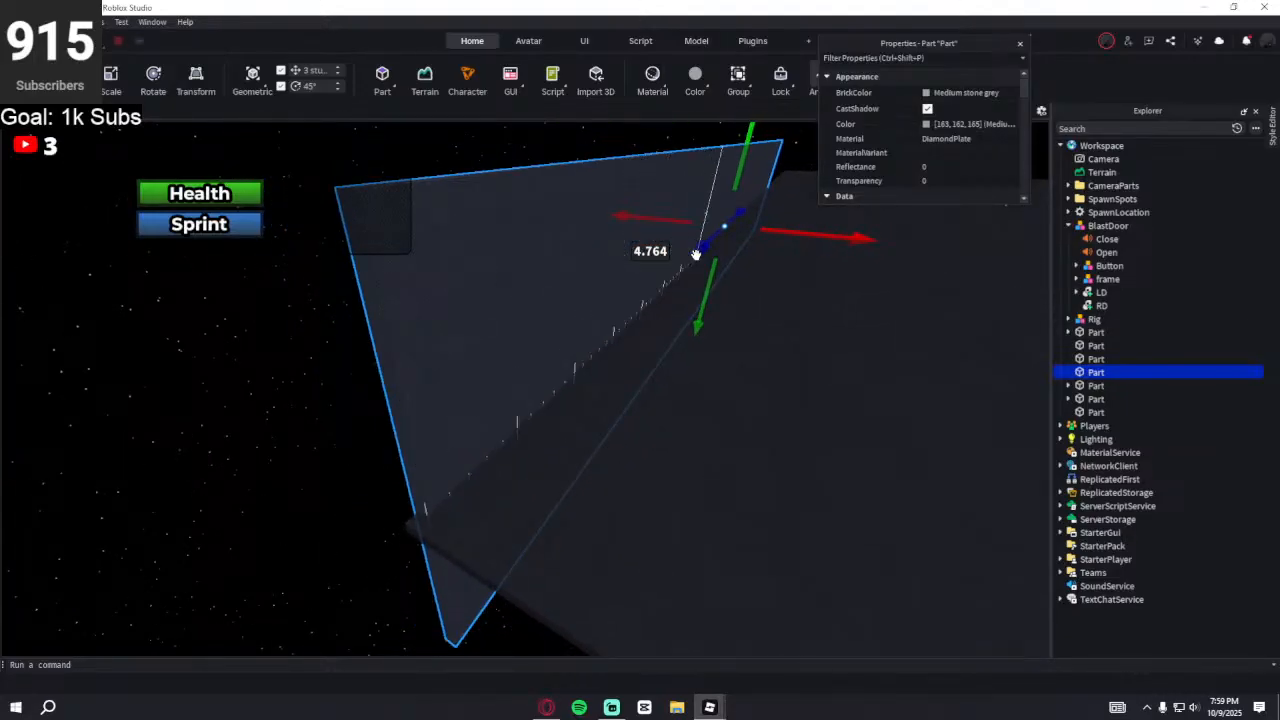
drag(698, 251, 694, 253)
right_drag(581, 408, 581, 408)
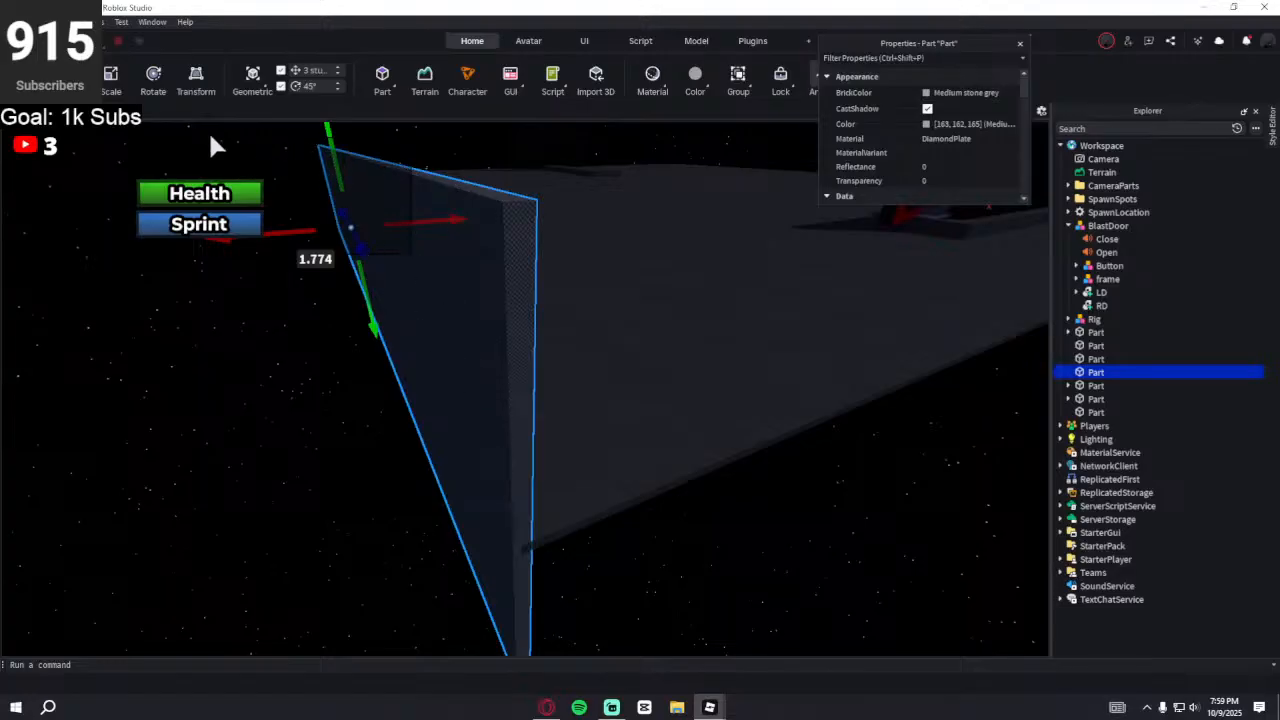
- Raise the wall part about 26 studs so it stands on the floor's edge
right_drag(468, 363, 468, 363)
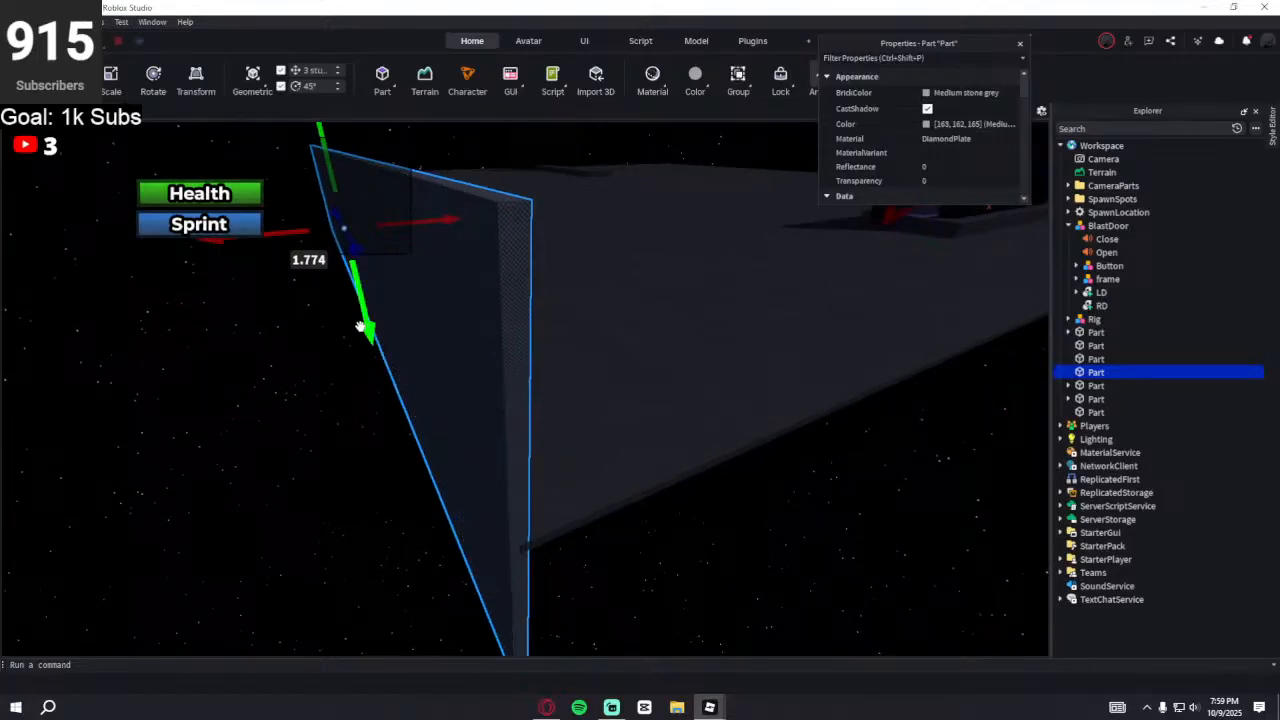
drag(361, 328, 361, 257)
right_drag(461, 331, 463, 334)
right_drag(456, 209, 458, 205)
- Stretch the side wall lengthwise along the full edge of the floor
right_drag(489, 325, 342, 201)
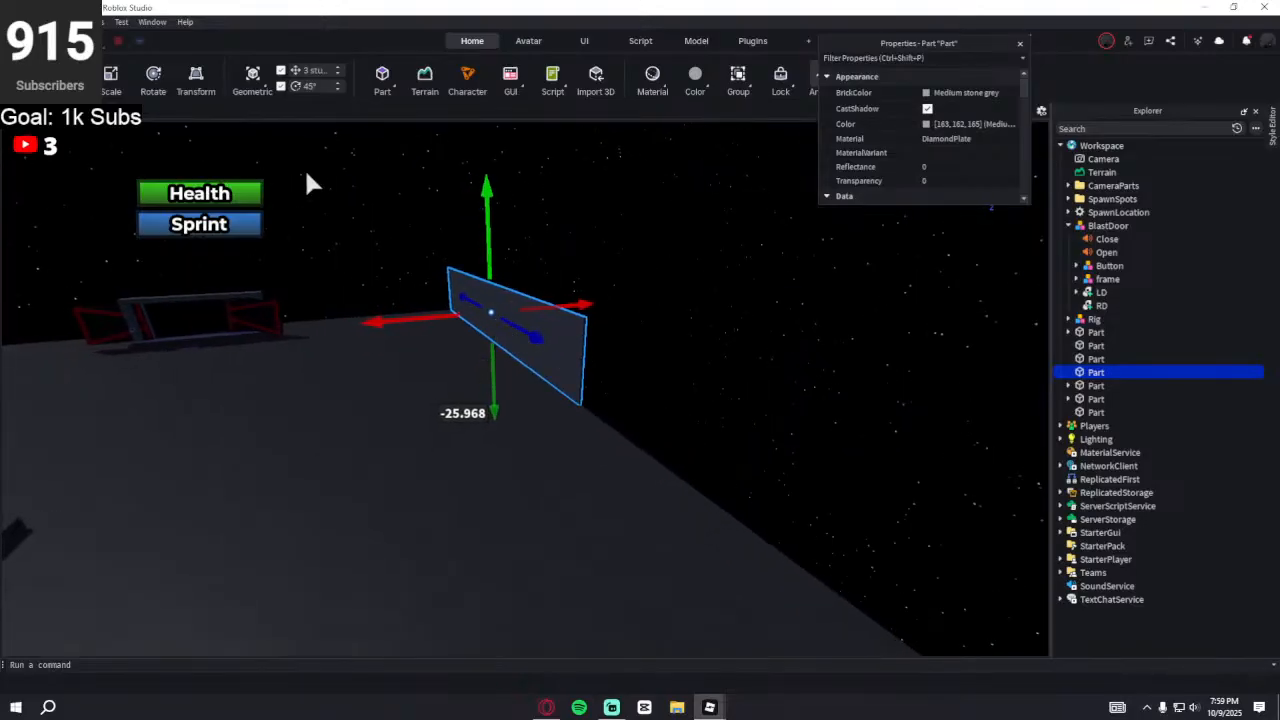
drag(597, 372, 788, 434)
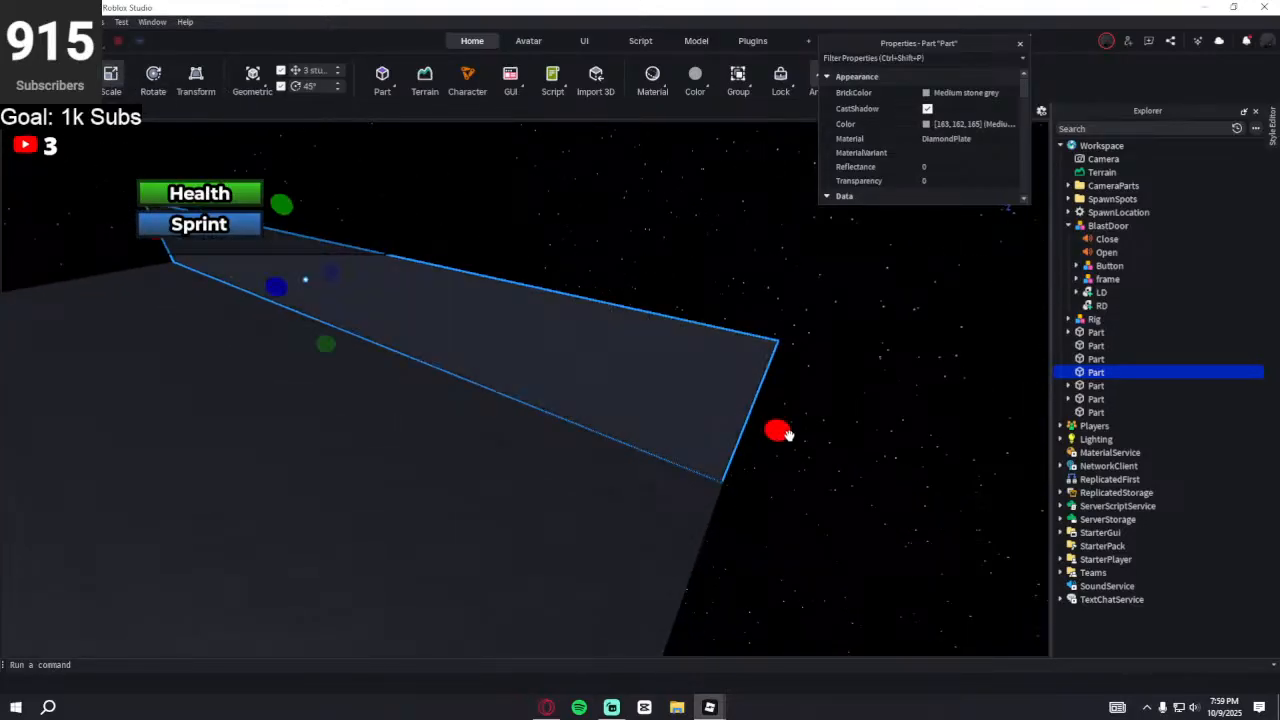
right_drag(838, 442, 608, 450)
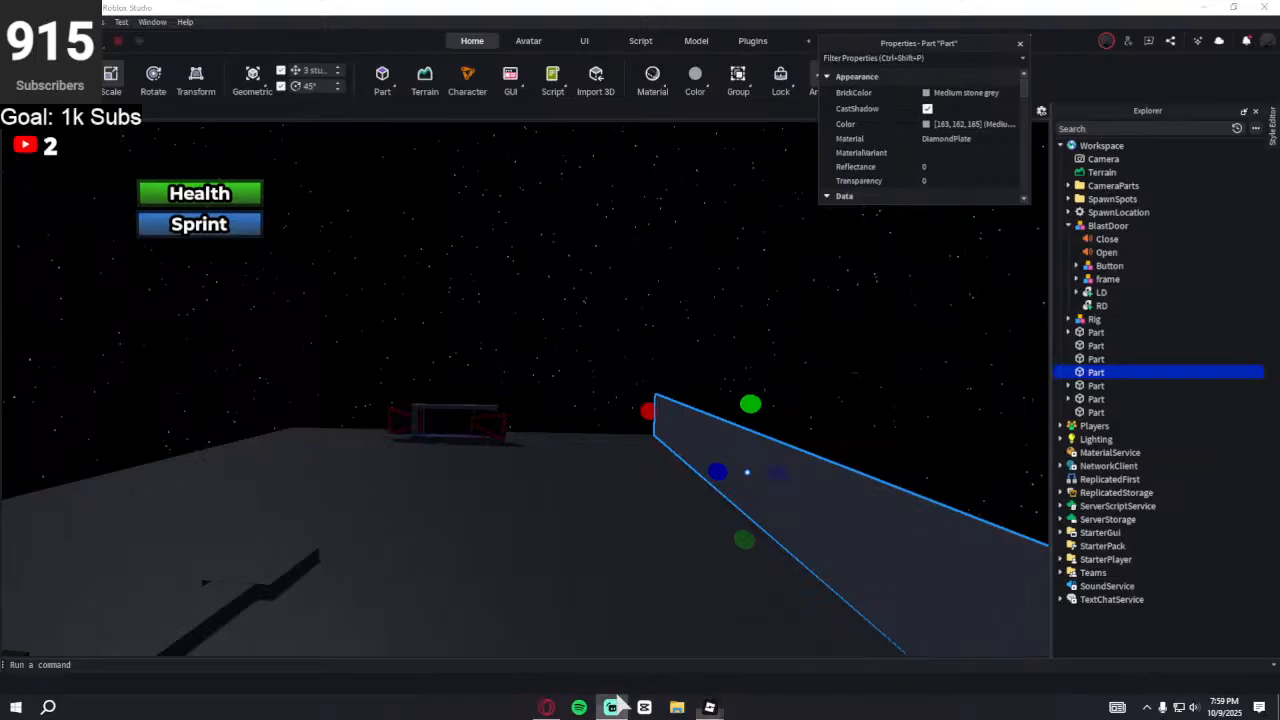
- Duplicate the long side wall and turn and shift the copy to the floor's opposite edge
right_drag(582, 398, 583, 400)
key(s)
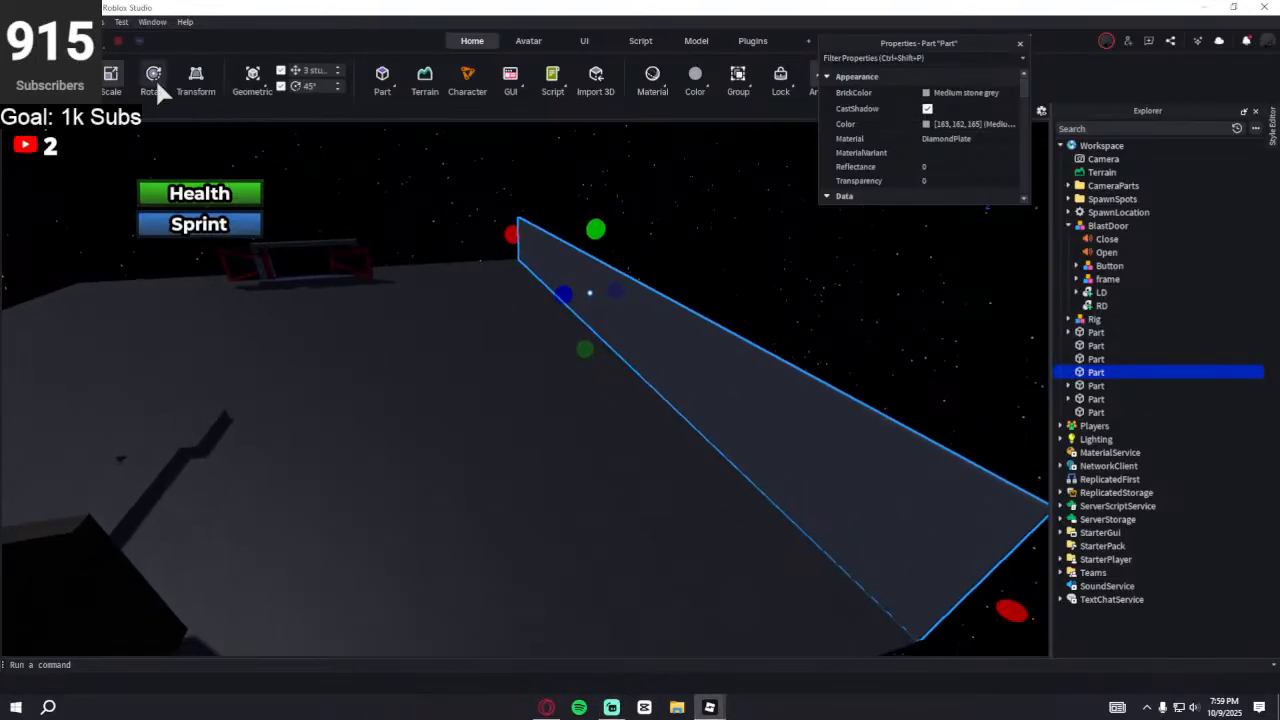
key(ctrl+d)
click(154, 78)
right_drag(659, 297, 655, 304)
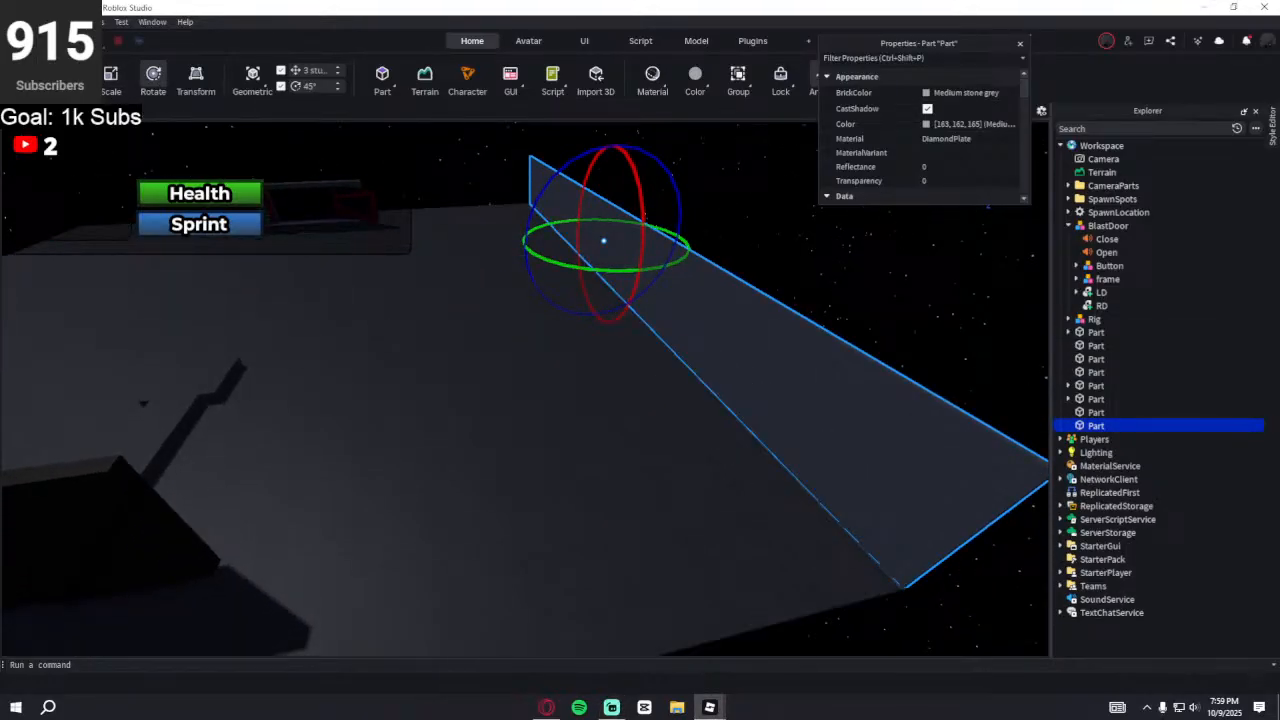
drag(563, 251, 440, 245)
scroll(440, 245, up, 5)
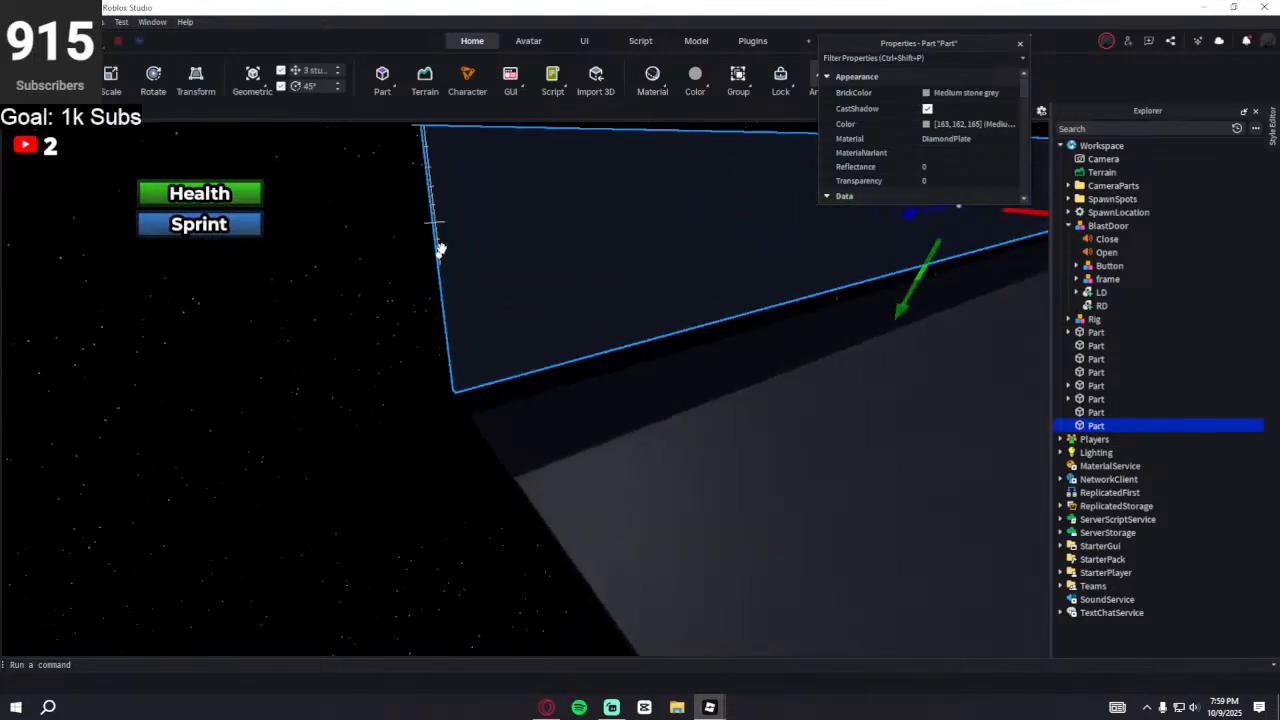
- Align the copied side wall flush with the floor's edge and corner
right_drag(440, 249, 445, 248)
mouse_move(617, 231)
mouse_down()
mouse_move(643, 232)
mouse_move(633, 237)
mouse_up()
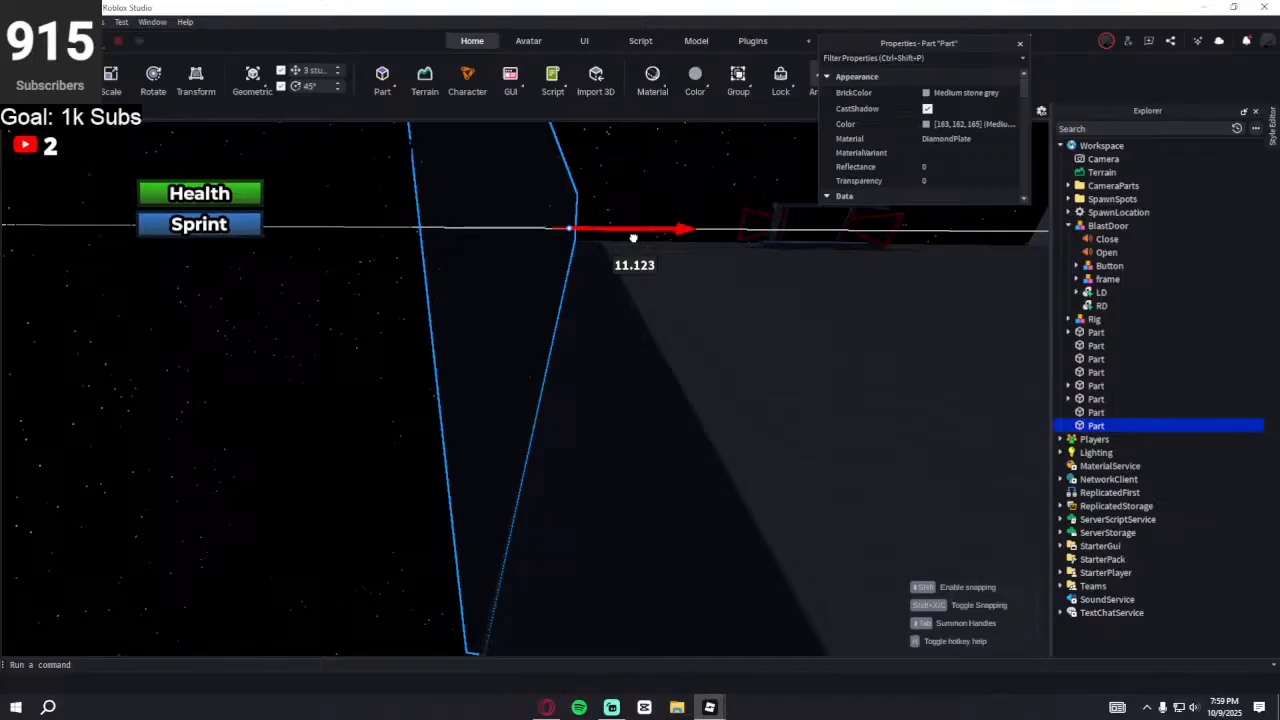
right_drag(635, 267, 635, 268)
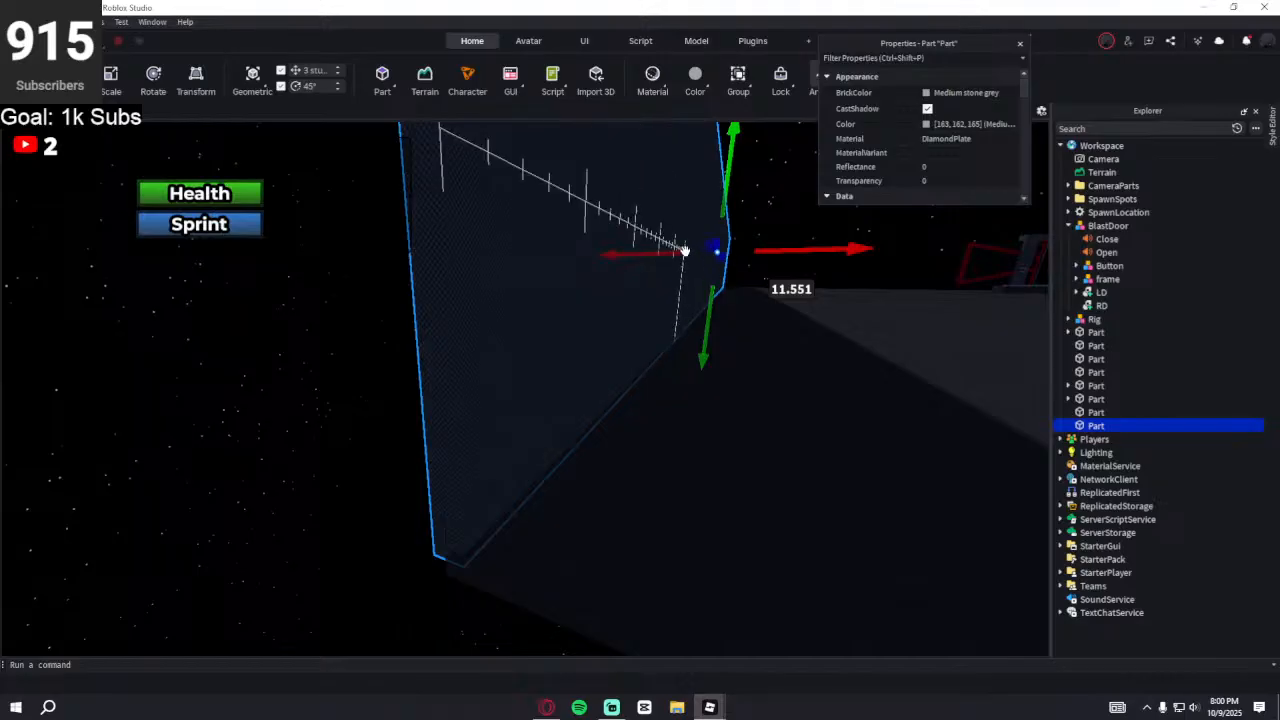
drag(714, 244, 714, 245)
right_drag(622, 292, 662, 291)
- Duplicate the side wall again, rotated crosswise, and move this copy to the end of the floor opposite the blast door
key(w)
key(ctrl+d)
drag(340, 362, 270, 348)
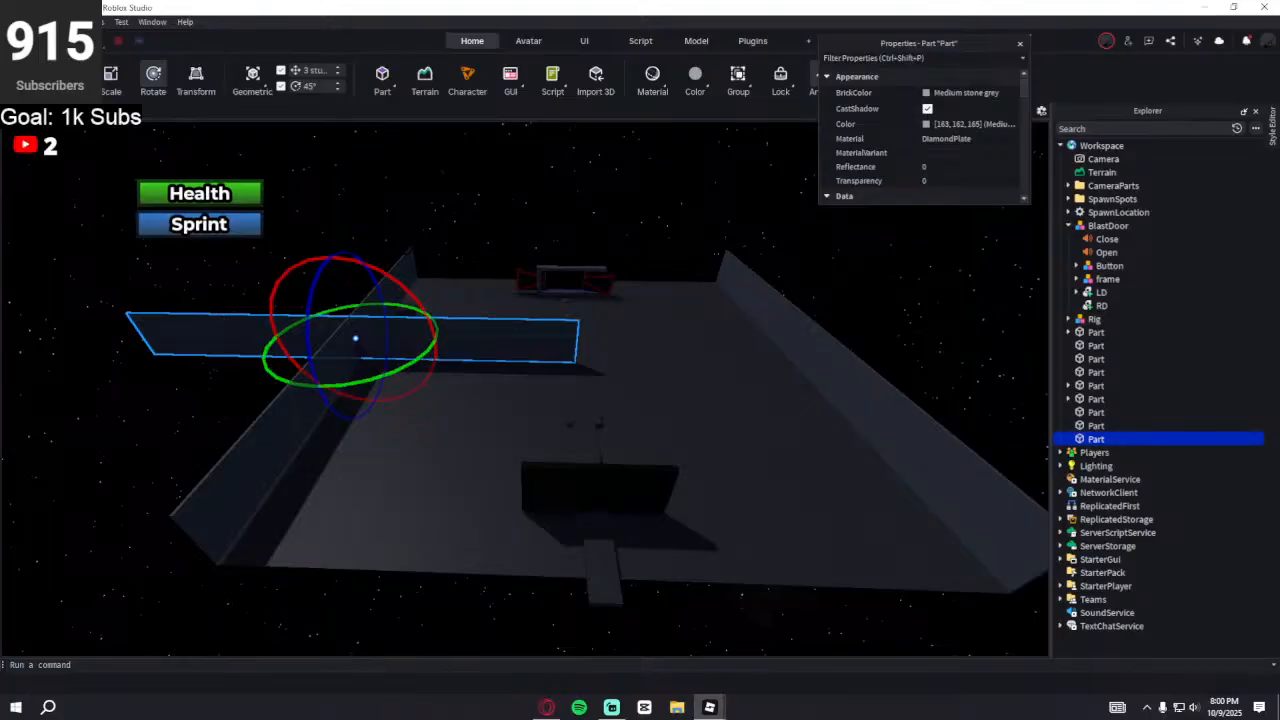
drag(436, 340, 615, 574)
right_drag(503, 466, 506, 463)
key(w)
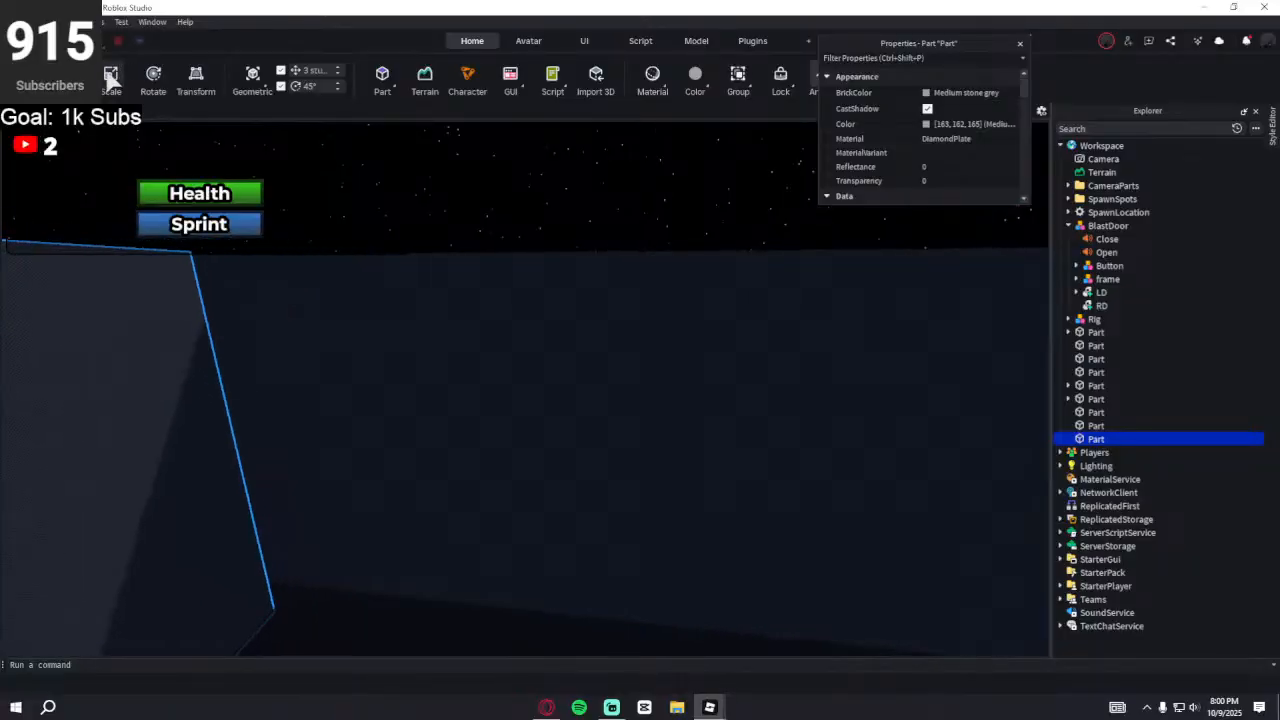
- Stretch the new end wall crosswise at both ends so it spans the floor and meets the two side walls
right_drag(432, 210, 460, 309)
drag(463, 326, 490, 325)
right_drag(474, 312, 472, 310)
key(w)
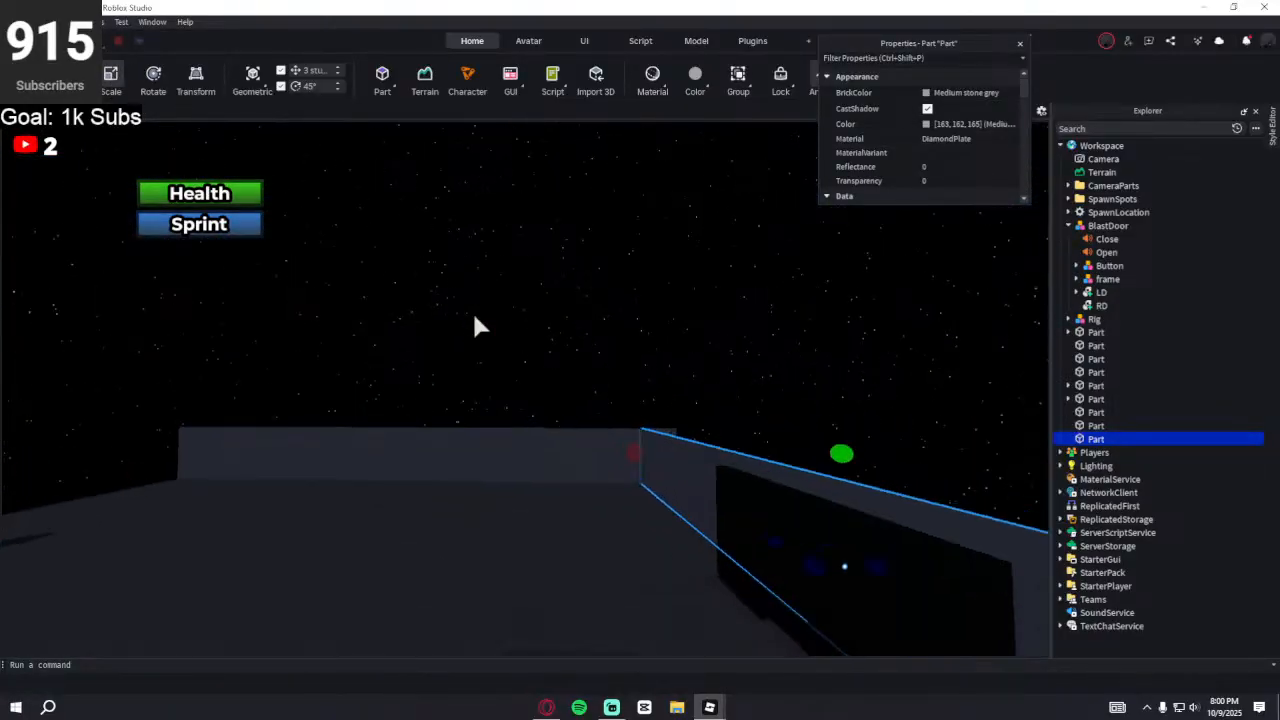
right_drag(540, 356, 539, 363)
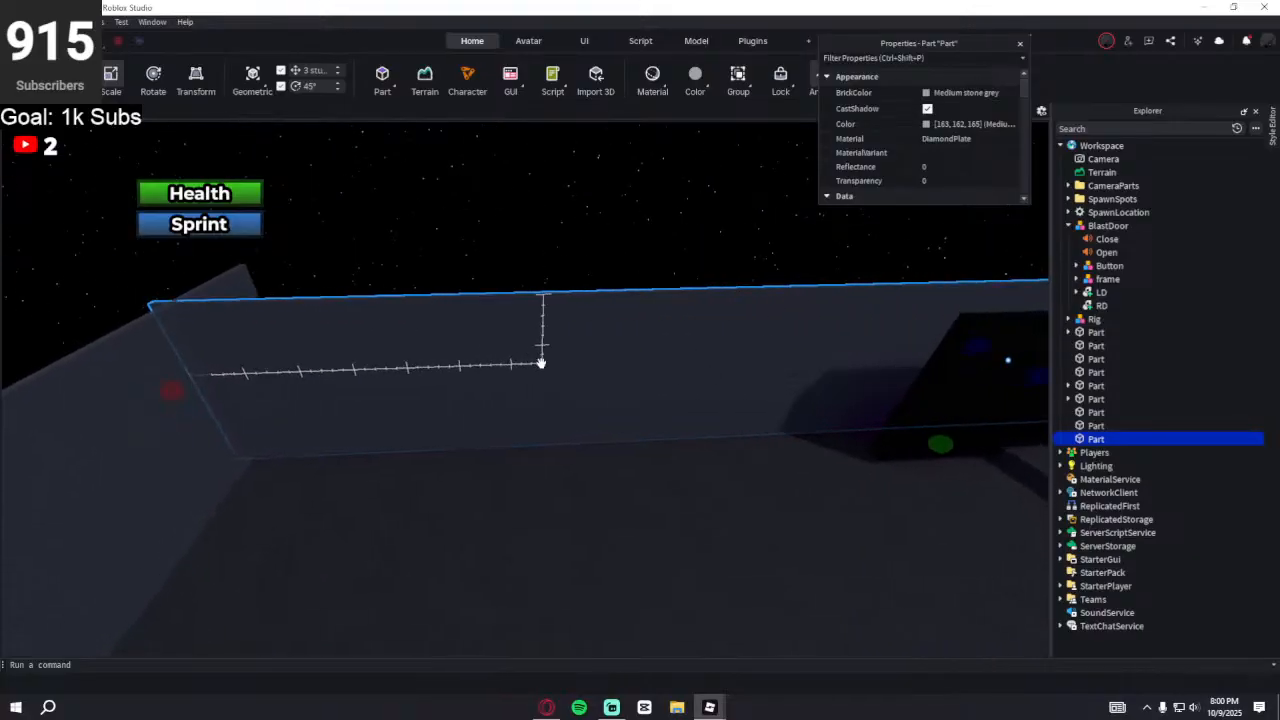
key(a)
drag(346, 393, 371, 392)
key(d)
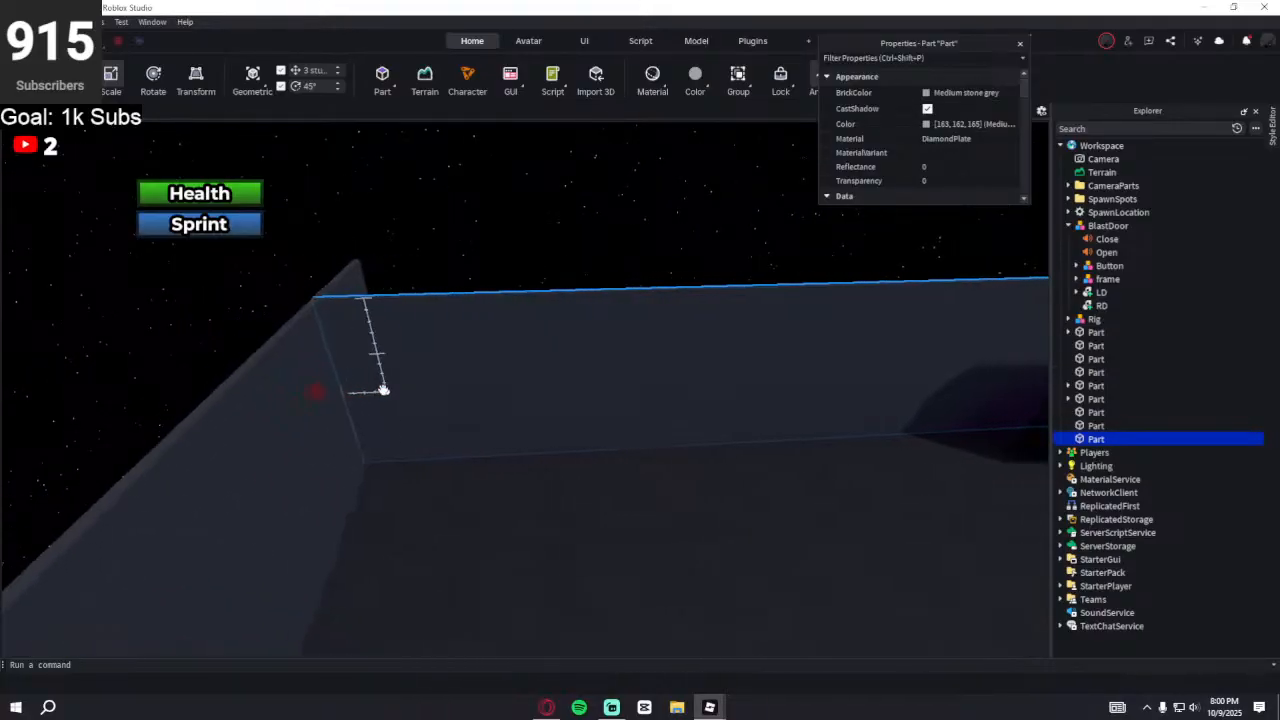
key(d)
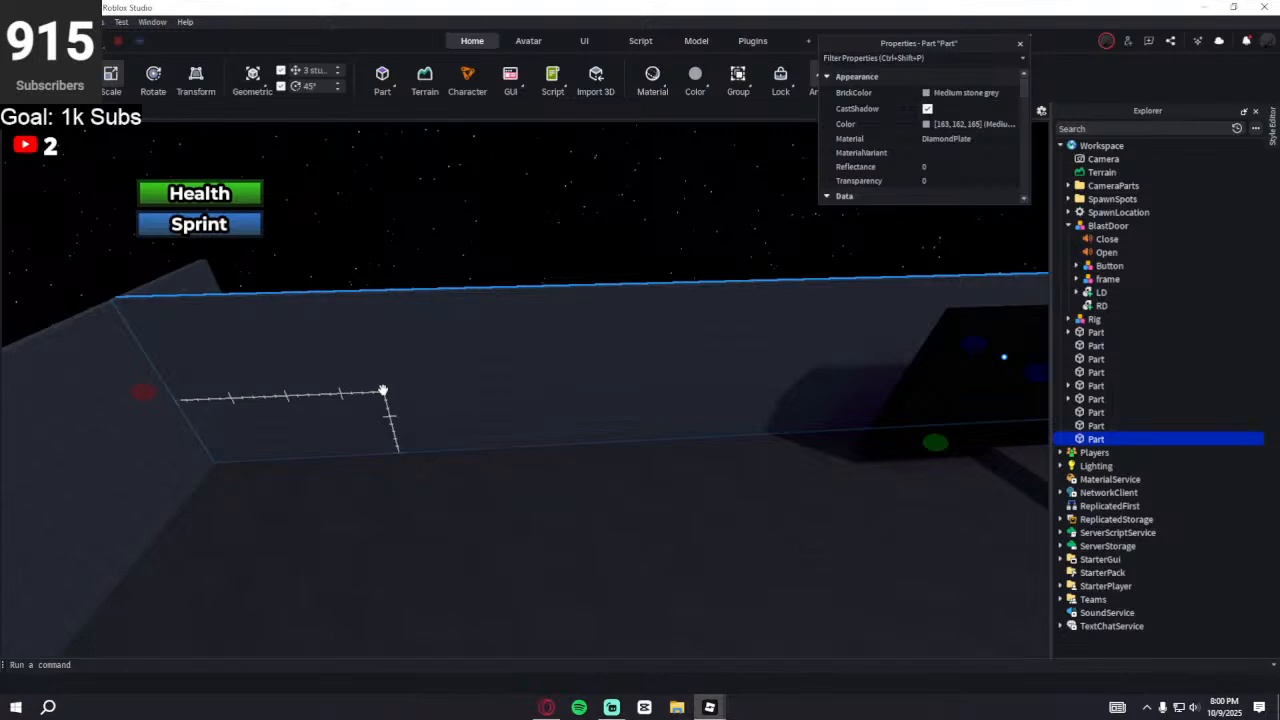
right_drag(385, 389, 395, 383)
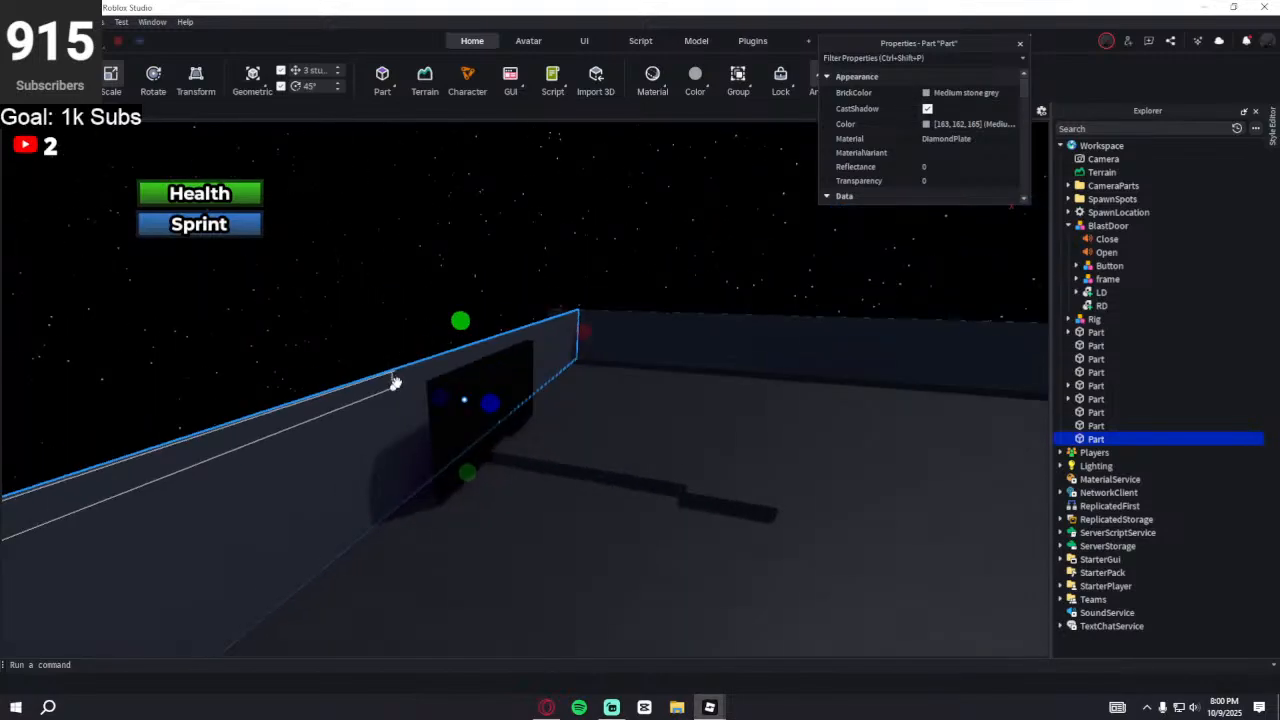
- Set the black panel back toward the end wall and raise its upper edge slightly
click(447, 426)
right_drag(449, 429, 487, 424)
key(a)
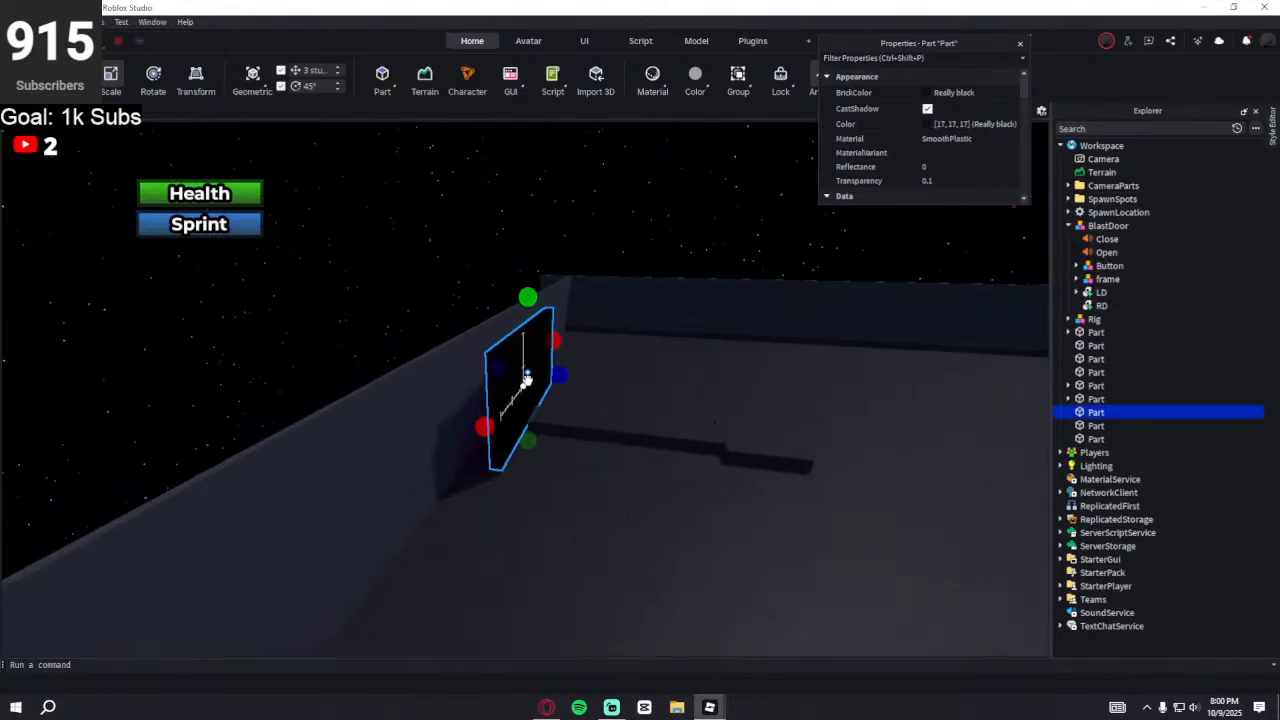
drag(517, 369, 482, 368)
drag(528, 296, 527, 289)
key(w)
right_drag(636, 256, 637, 260)
key(s)
- Stretch the black panel lengthwise in both directions so it covers the end wall from side wall to side wall
drag(555, 354, 462, 361)
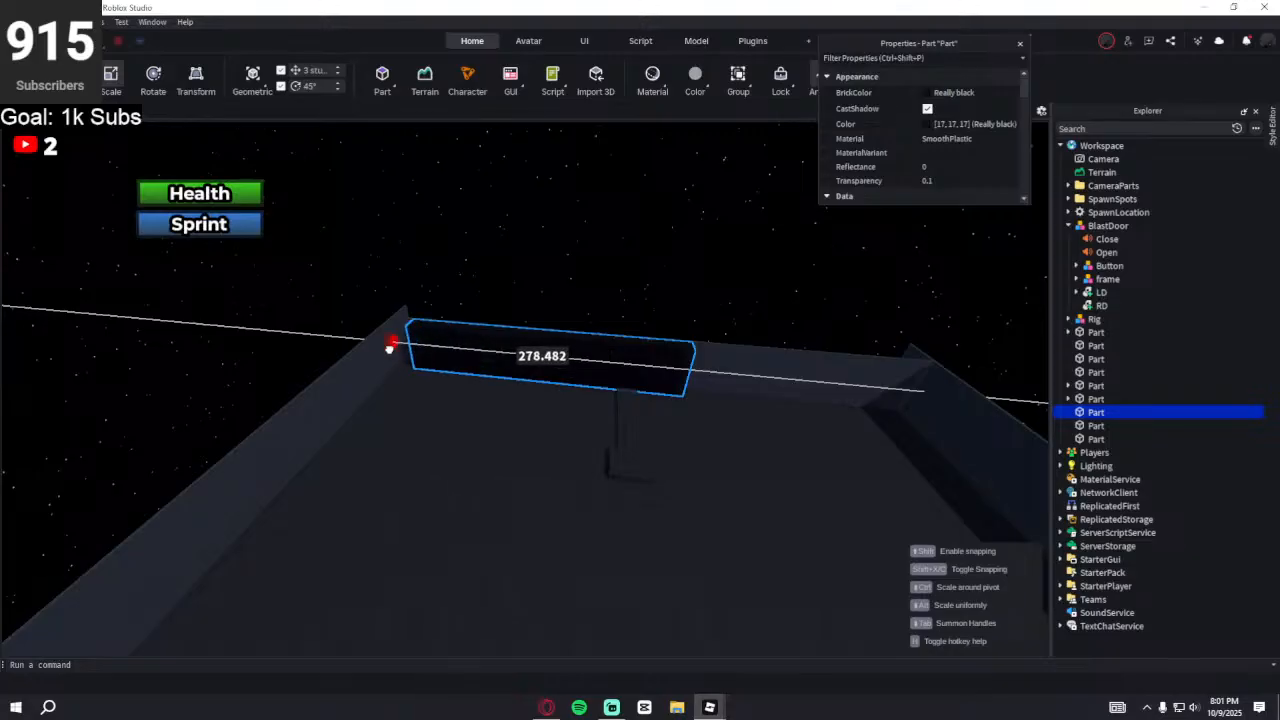
drag(370, 340, 370, 340)
drag(723, 370, 961, 418)
right_drag(657, 423, 634, 428)
key(w)
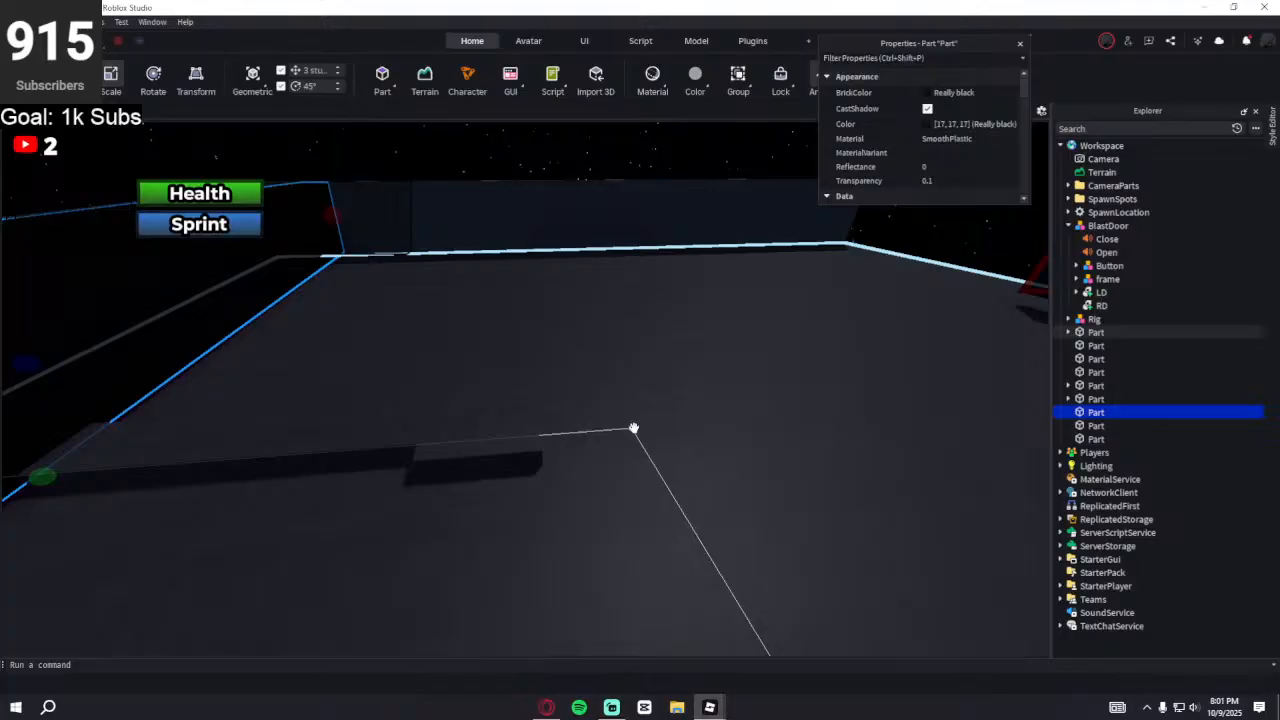
- Shorten the concrete walkway strip at the black wall and extend its other end toward the blast door
click(343, 423)
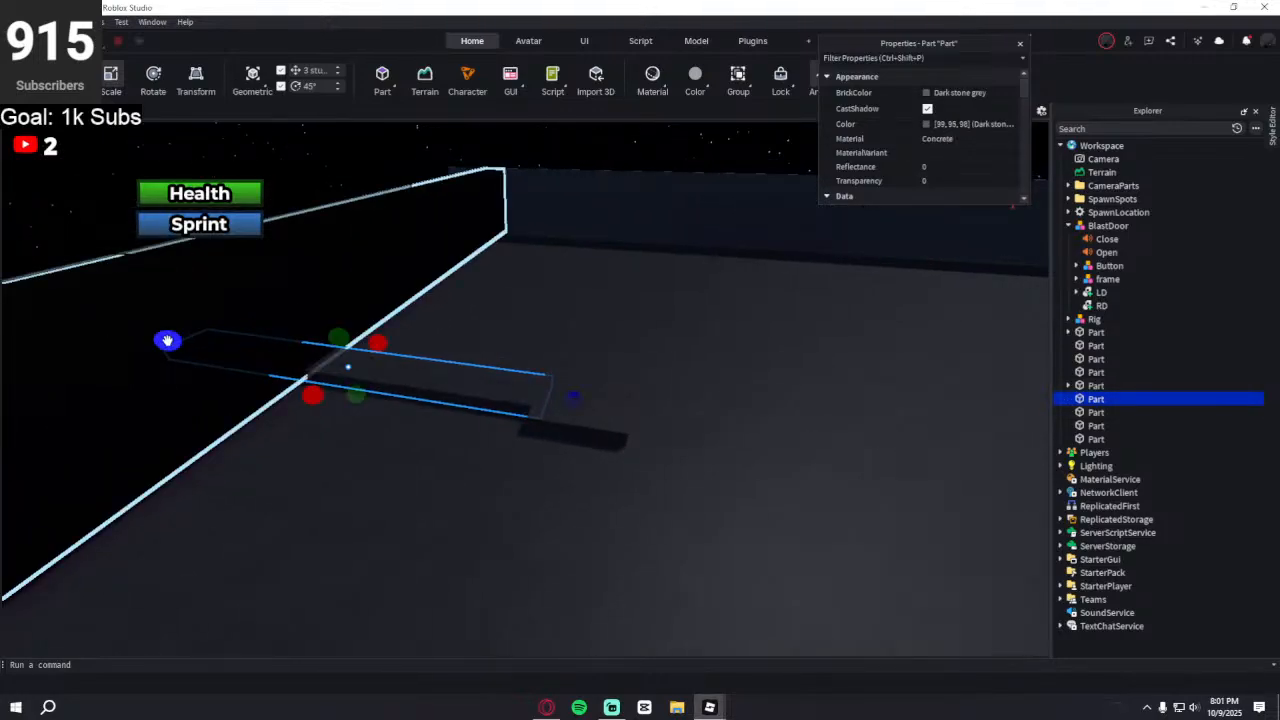
drag(167, 340, 284, 355)
right_drag(500, 225, 569, 251)
drag(522, 370, 757, 378)
click(523, 357)
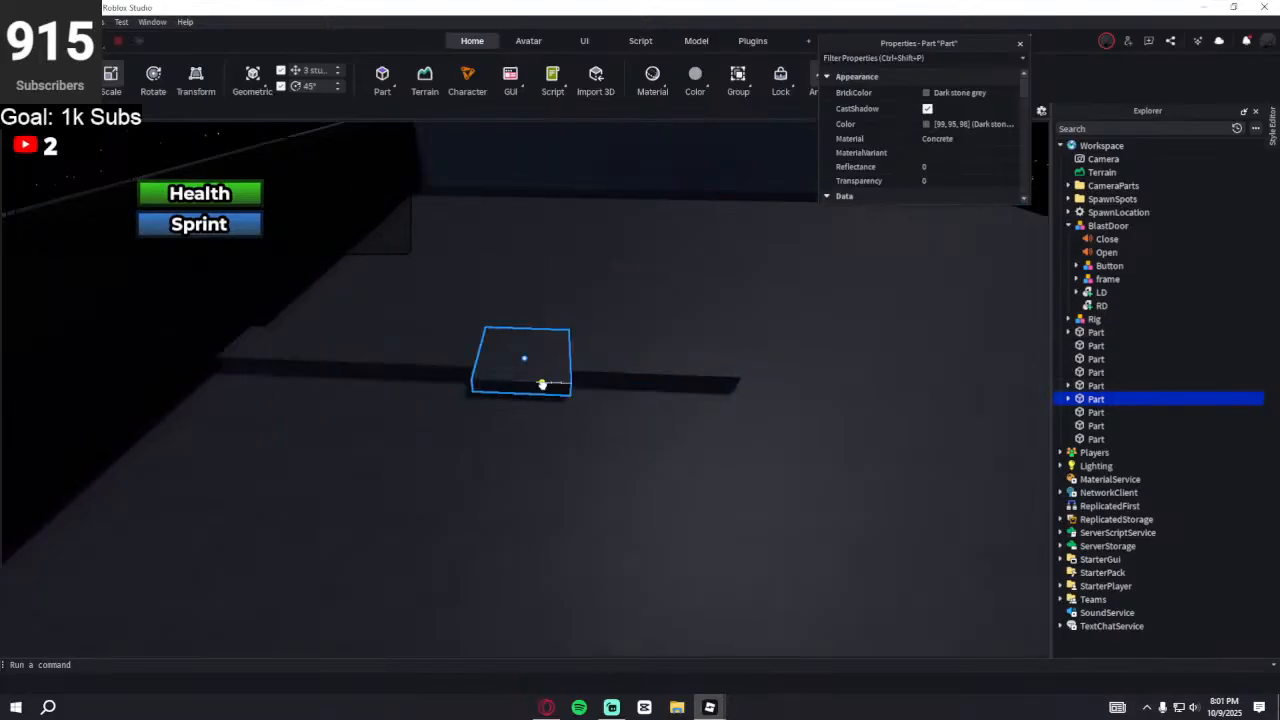
- Move the square concrete platform along the walkway to the strip's free end
click(69, 80)
right_drag(470, 228, 484, 225)
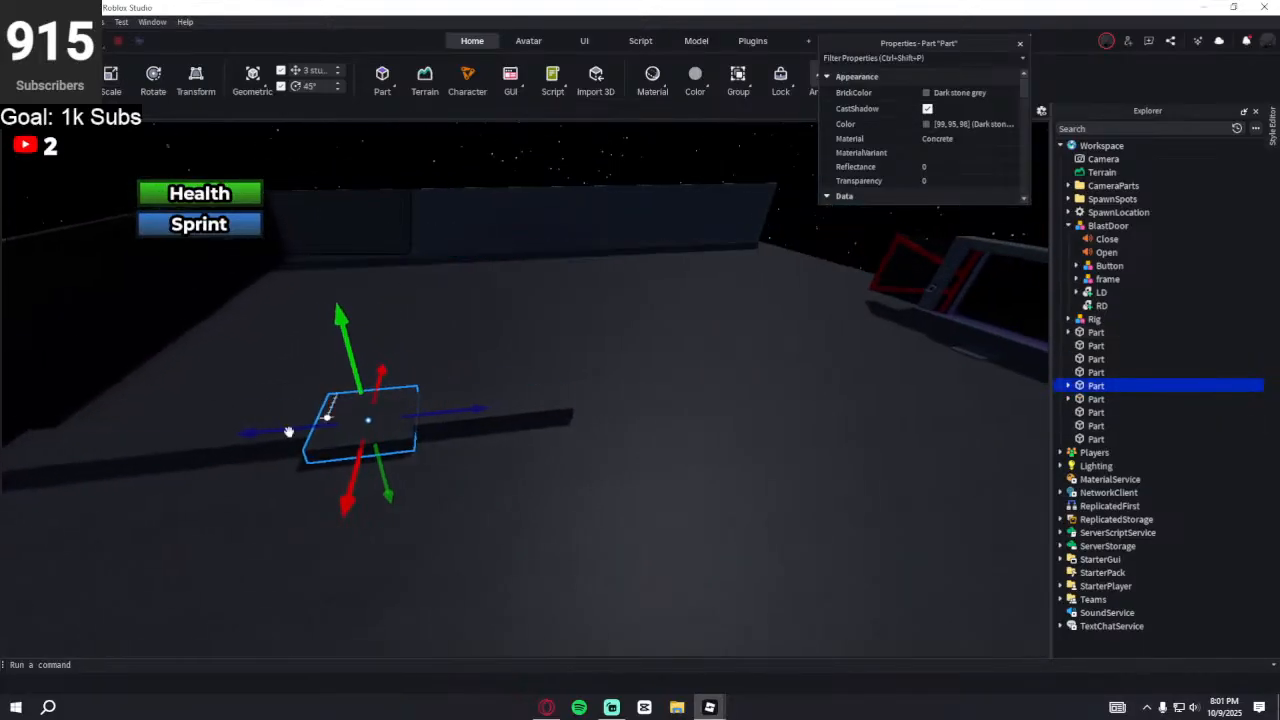
drag(249, 437, 494, 430)
right_drag(476, 318, 479, 328)
right_drag(562, 223, 564, 233)
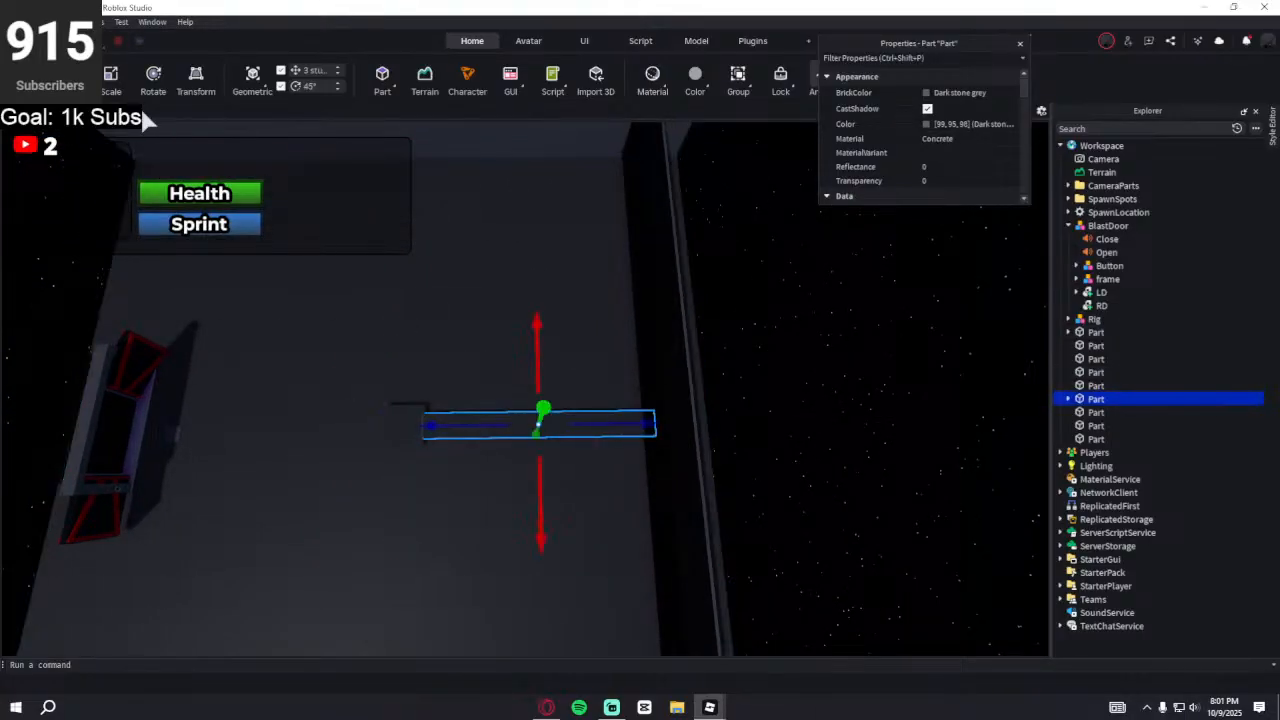
- Trim the free end of the walkway strip slightly and move the square platform back up to it
drag(396, 426, 410, 424)
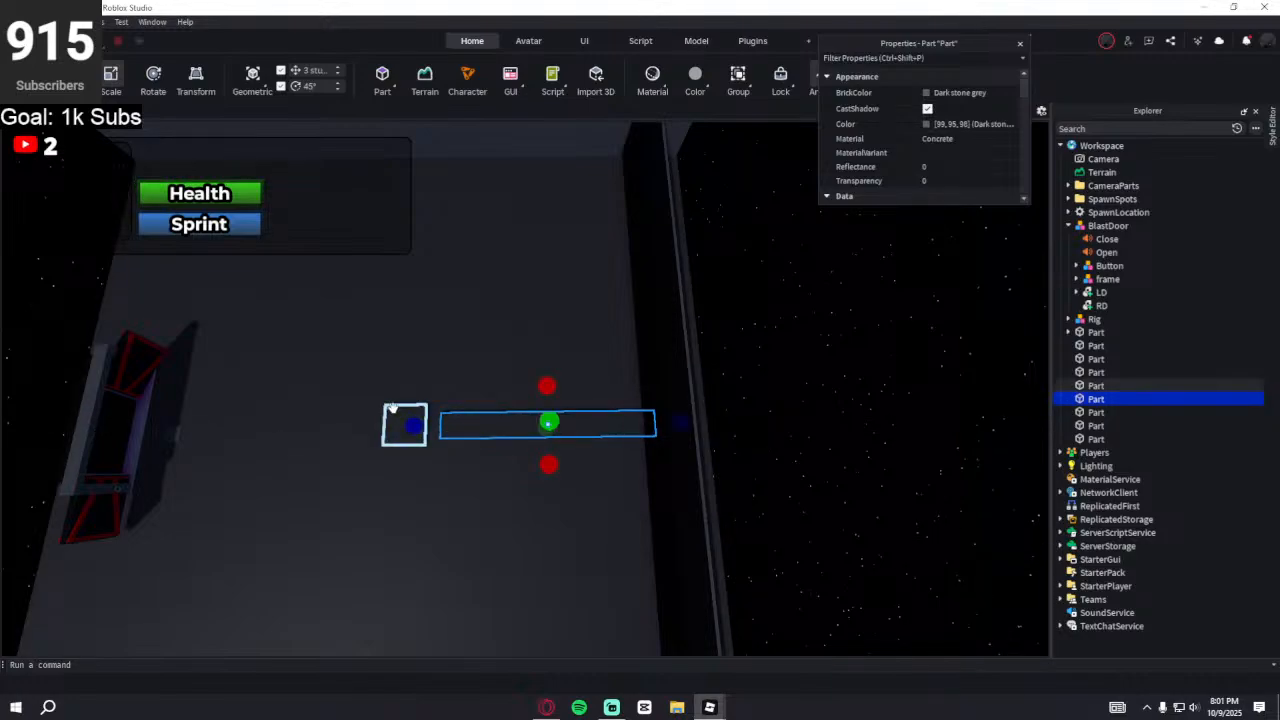
click(69, 76)
scroll(529, 374, up, 4)
right_drag(517, 351, 482, 380)
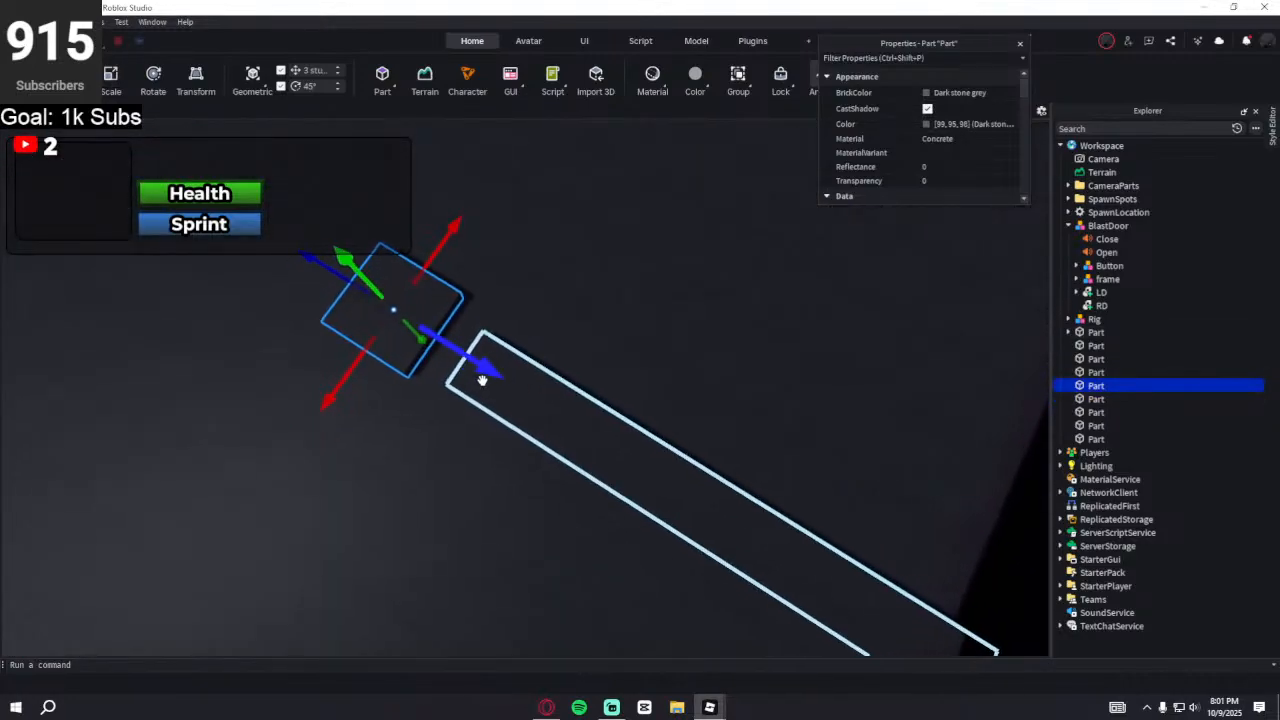
drag(482, 380, 578, 345)
right_drag(578, 345, 577, 346)
scroll(578, 346, up, 6)
scroll(577, 345, down, 5)
scroll(578, 346, up, 4)
scroll(578, 346, down, 3)
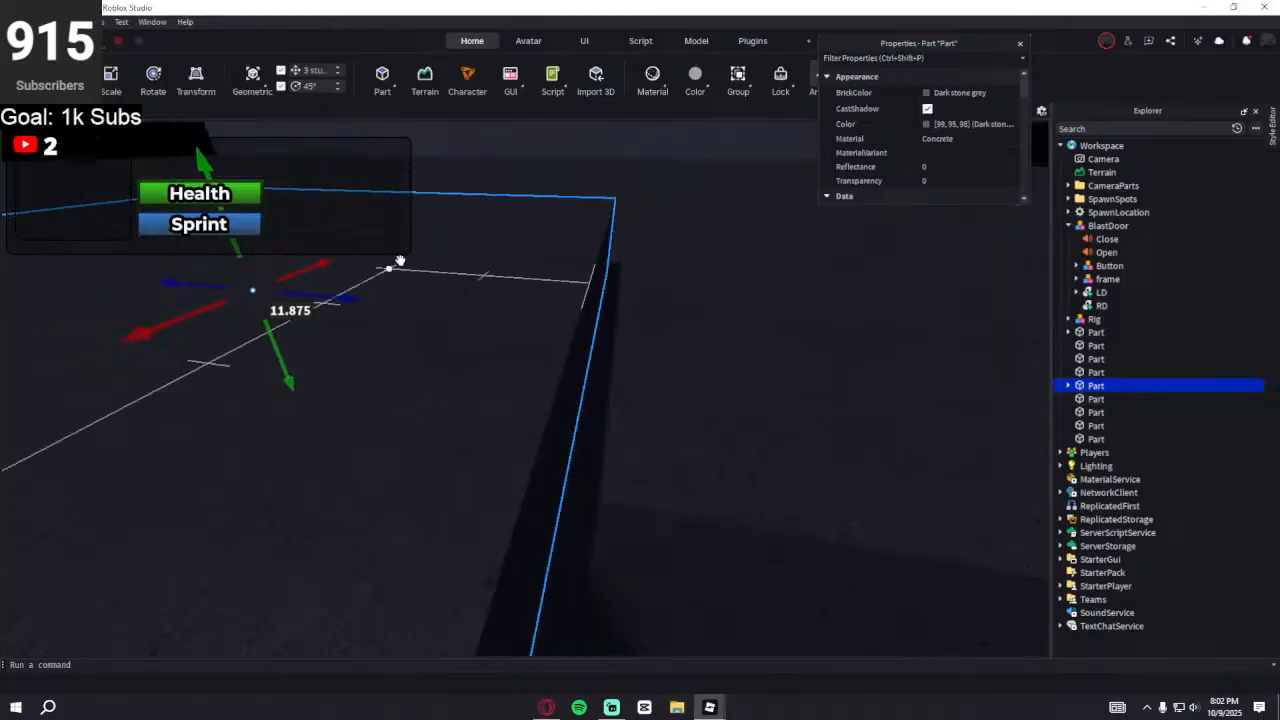
- Align the square platform flush with the walkway's end and lower it about 0.19 studs
drag(361, 291, 508, 311)
right_drag(508, 311, 505, 309)
drag(430, 346, 428, 351)
right_drag(577, 360, 511, 354)
scroll(583, 371, down, 5)
key(d)
key(w)
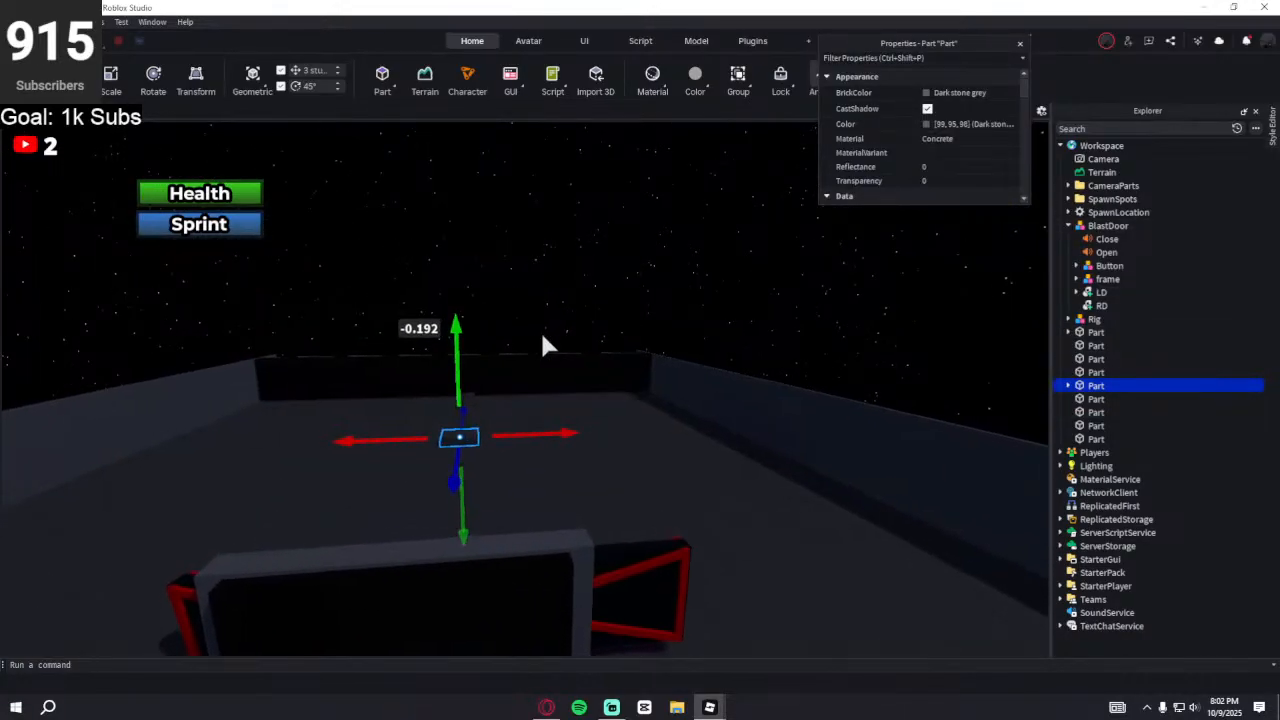
- Duplicate the square platform and place the copy on the open floor beyond the walkway's end
click(477, 265)
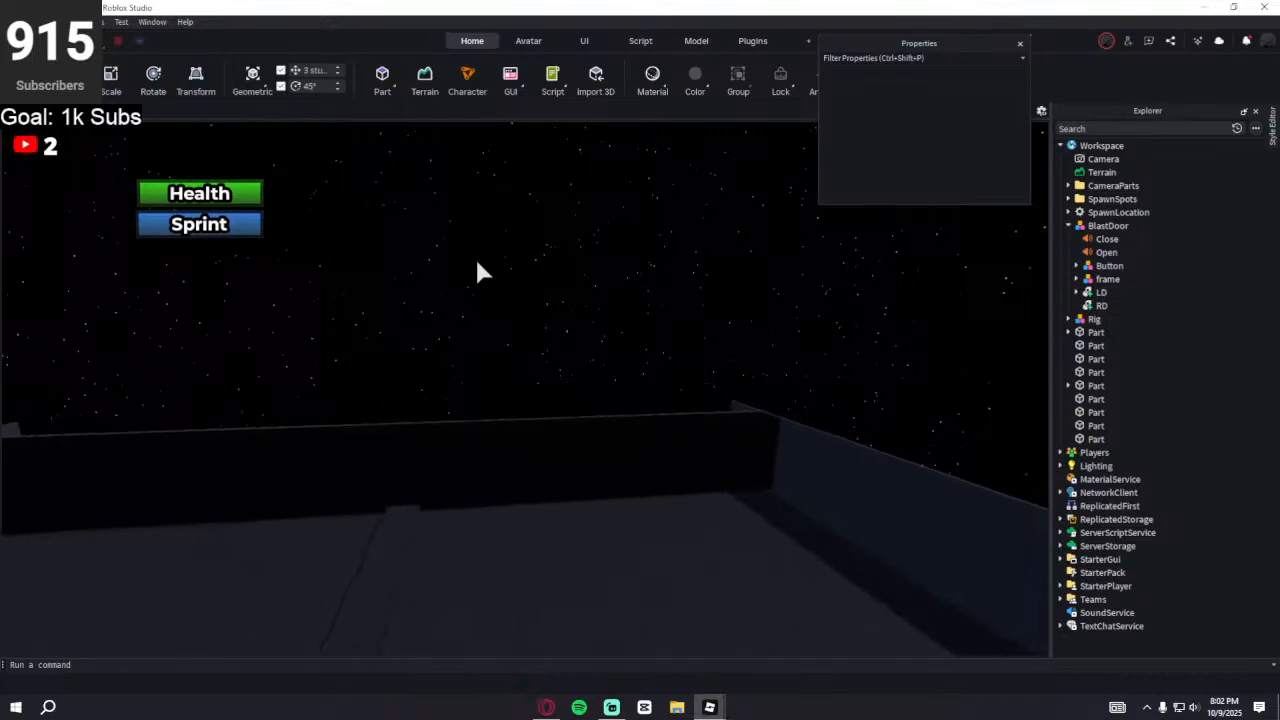
right_drag(477, 265, 474, 262)
key(d)
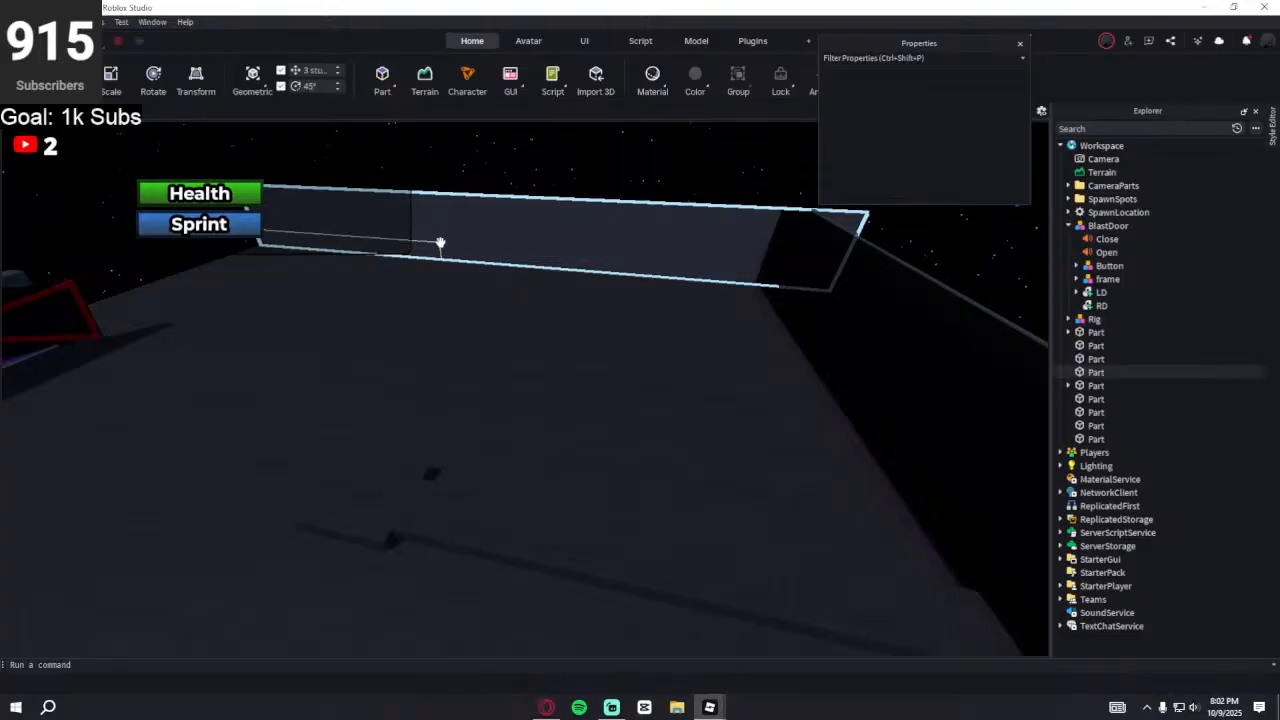
key(w)
right_drag(483, 280, 482, 281)
scroll(480, 284, down, 3)
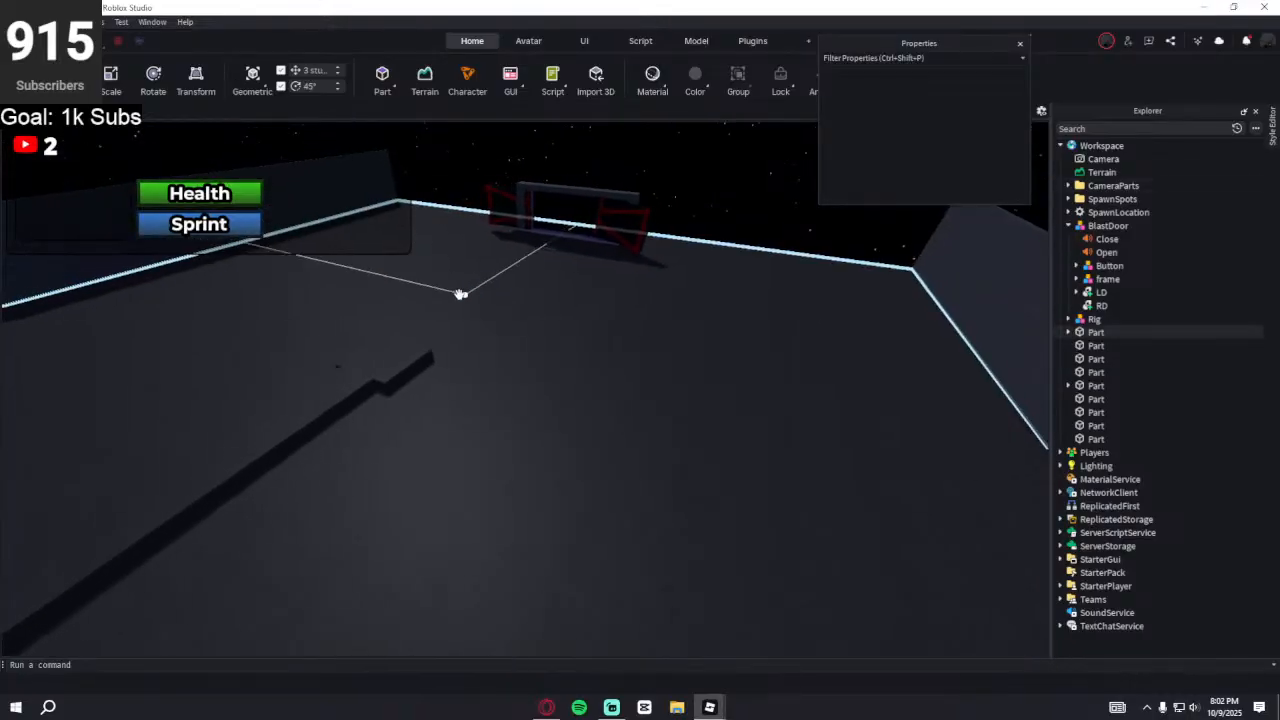
click(405, 359)
key(ctrl+d)
right_drag(397, 360, 397, 360)
drag(397, 360, 318, 354)
right_drag(613, 276, 613, 276)
key(w)
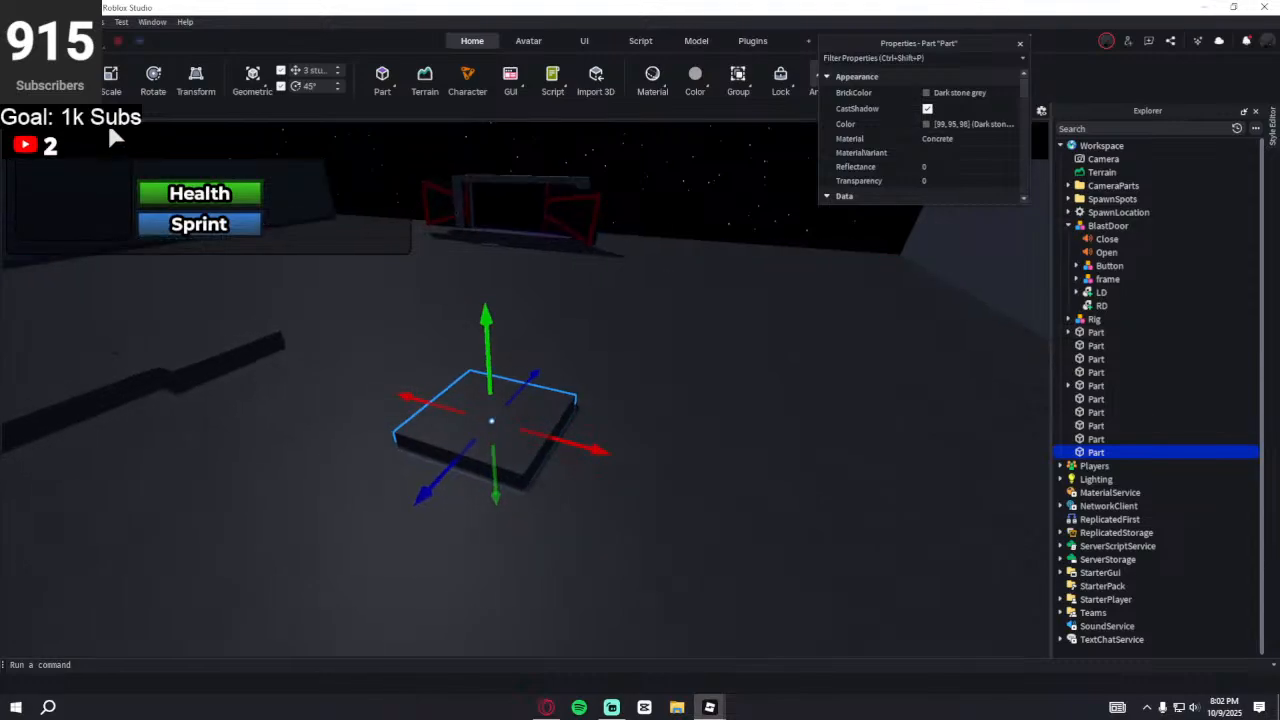
- Resize the copied platform into a narrower, taller concrete block
click(114, 84)
key(d)
right_drag(356, 260, 363, 297)
key(w)
key(d)
right_drag(527, 373, 527, 373)
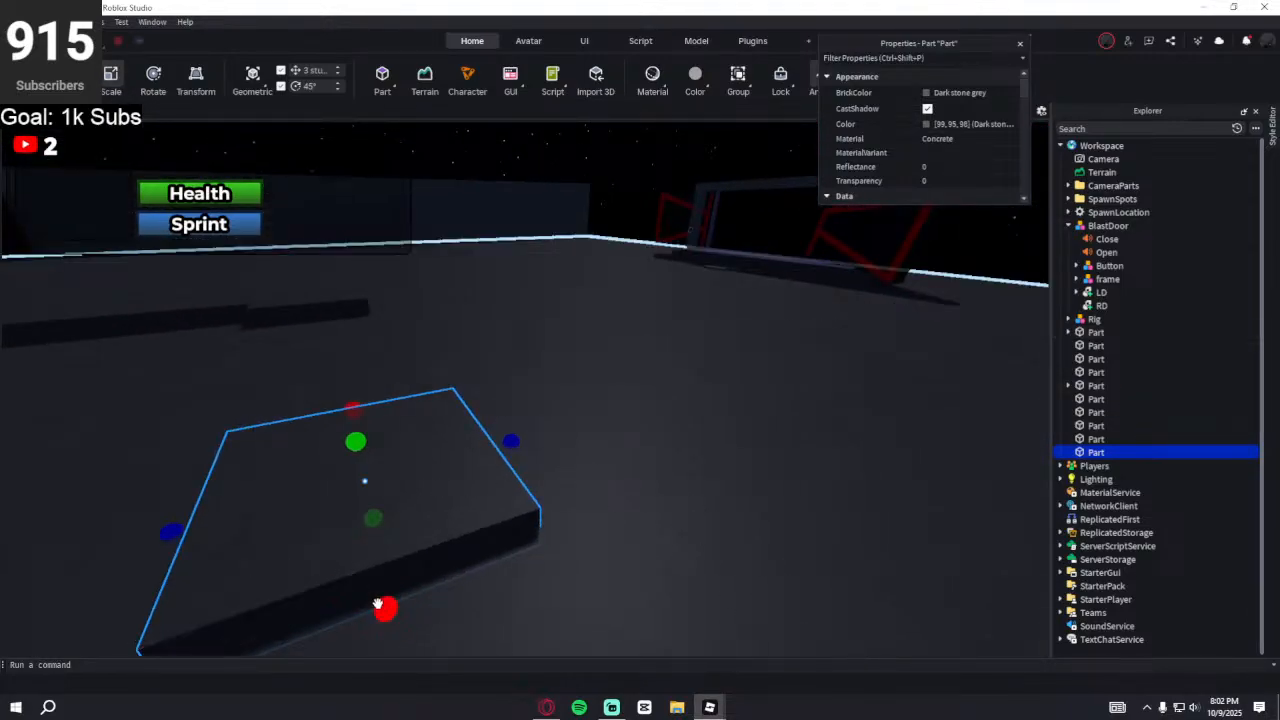
drag(367, 481, 623, 309)
right_drag(623, 309, 623, 309)
key(w)
key(d)
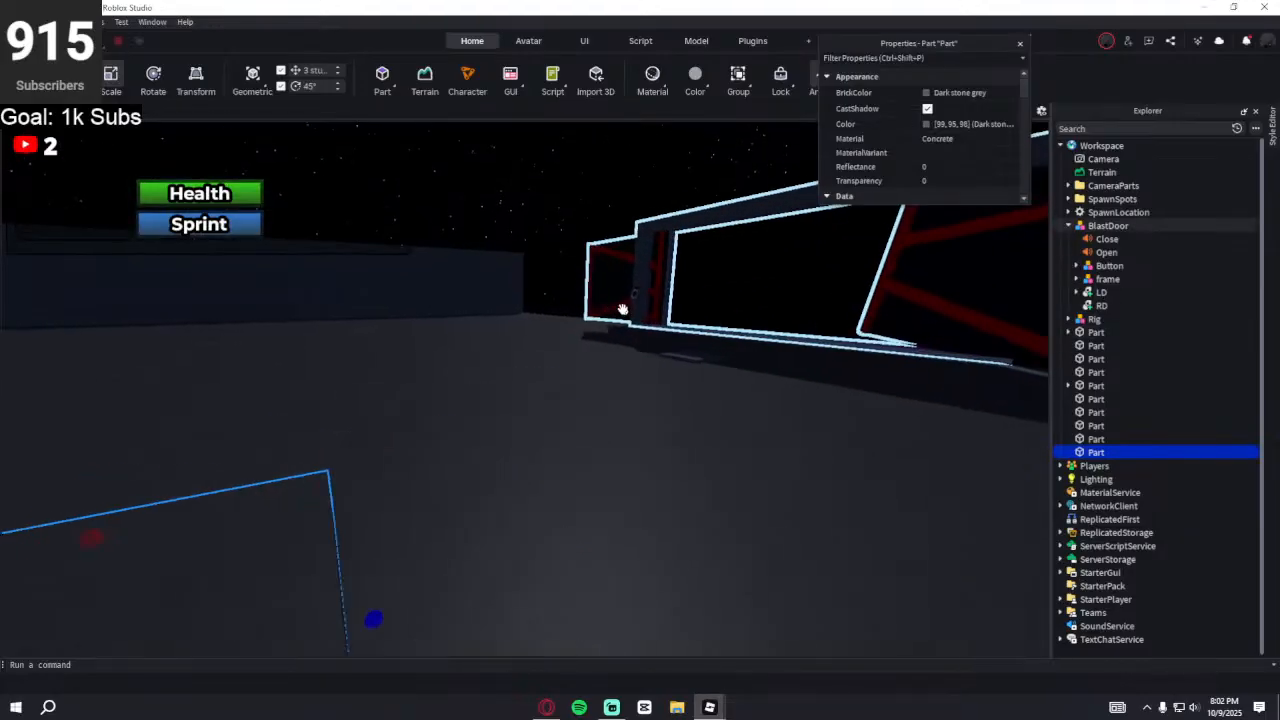
key(f)
drag(363, 320, 424, 401)
drag(605, 350, 603, 351)
drag(435, 411, 432, 413)
right_drag(406, 421, 406, 422)
drag(496, 423, 534, 441)
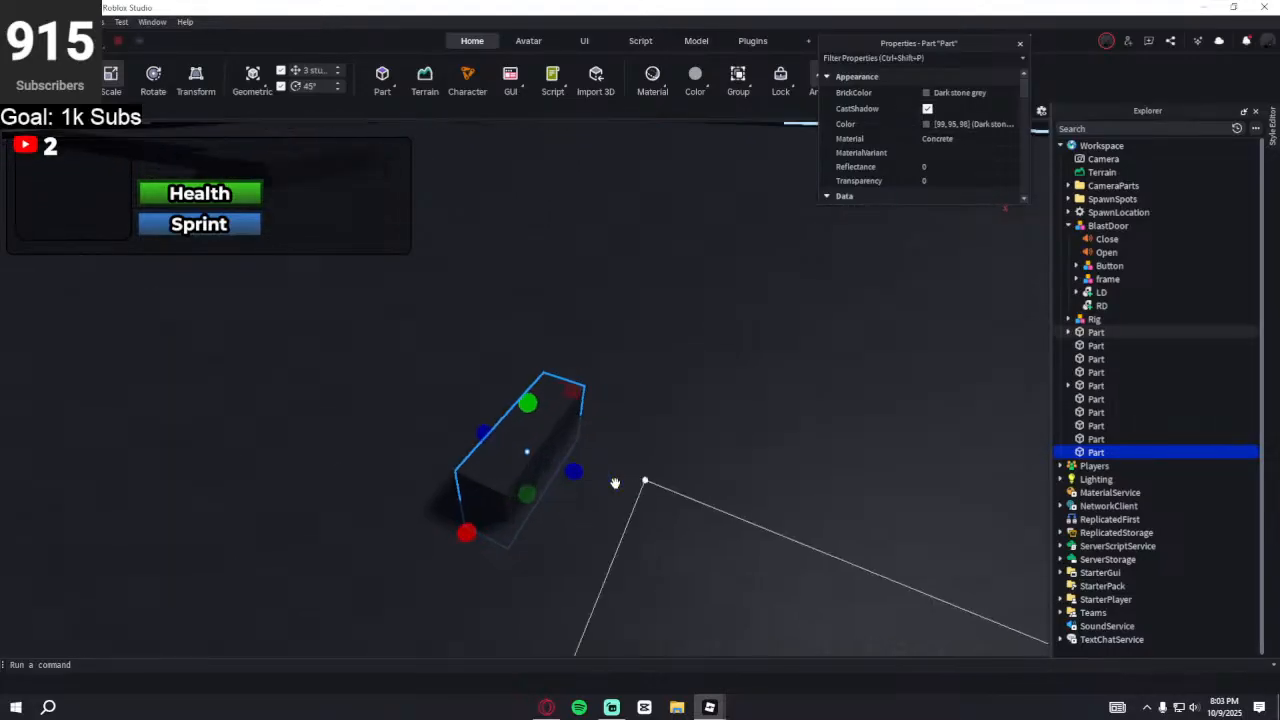
- Refine the concrete block's length, width and height on the floor
right_drag(398, 453, 398, 453)
drag(325, 462, 302, 426)
drag(226, 331, 222, 325)
right_drag(274, 366, 275, 367)
drag(314, 508, 321, 508)
drag(531, 418, 527, 449)
right_drag(546, 389, 546, 389)
drag(483, 366, 482, 352)
right_drag(514, 354, 514, 354)
key(d)
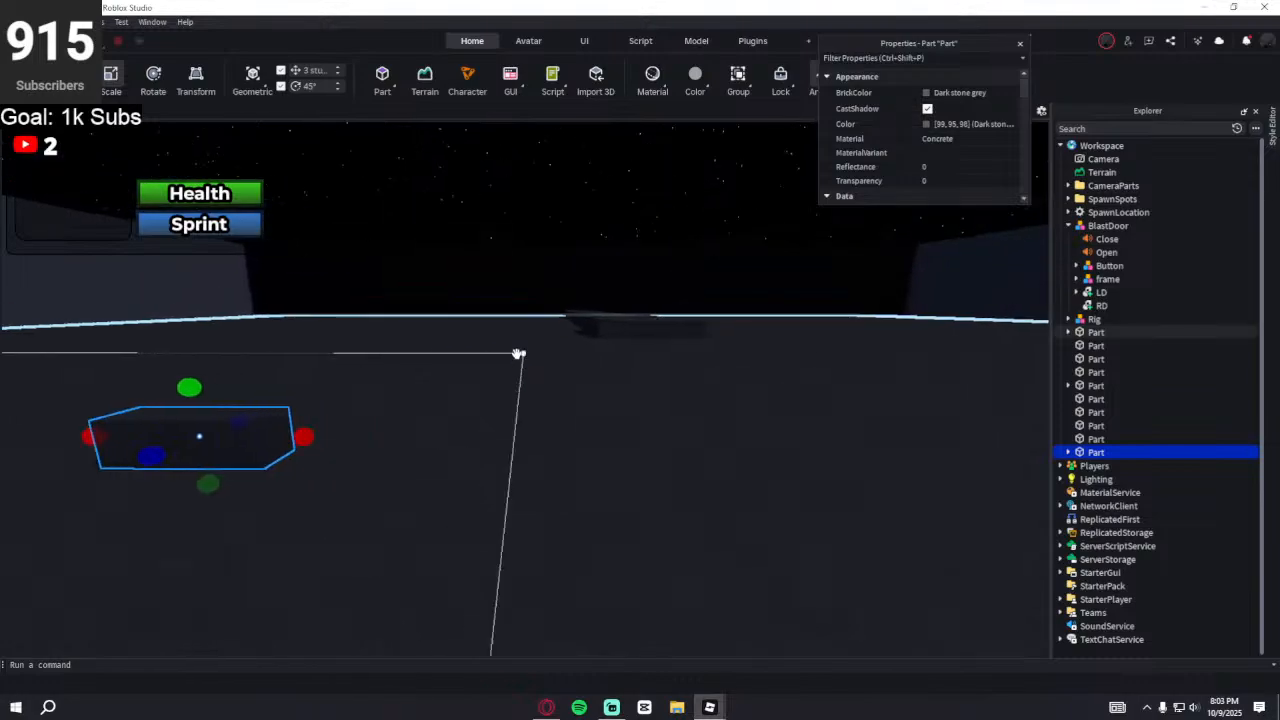
- Shift the concrete block across the floor to face the walkway and raise it about 1.4 studs
key(a)
drag(241, 427, 266, 428)
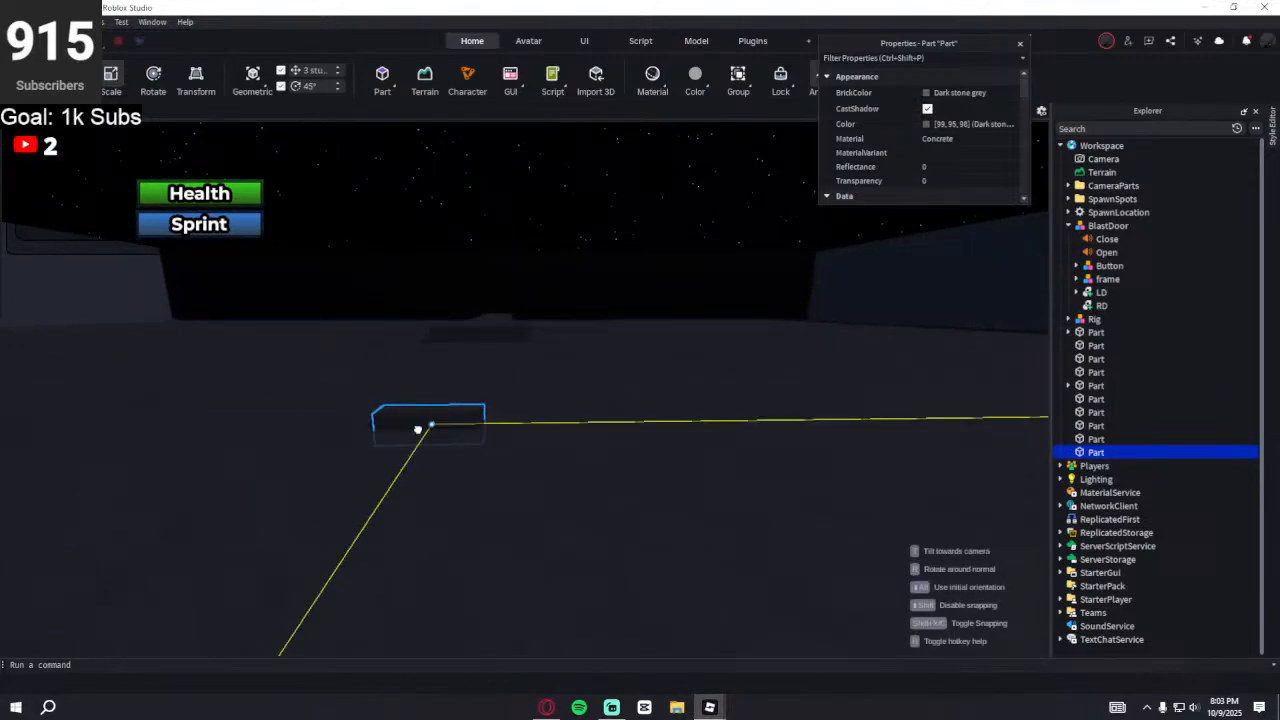
drag(435, 418, 436, 416)
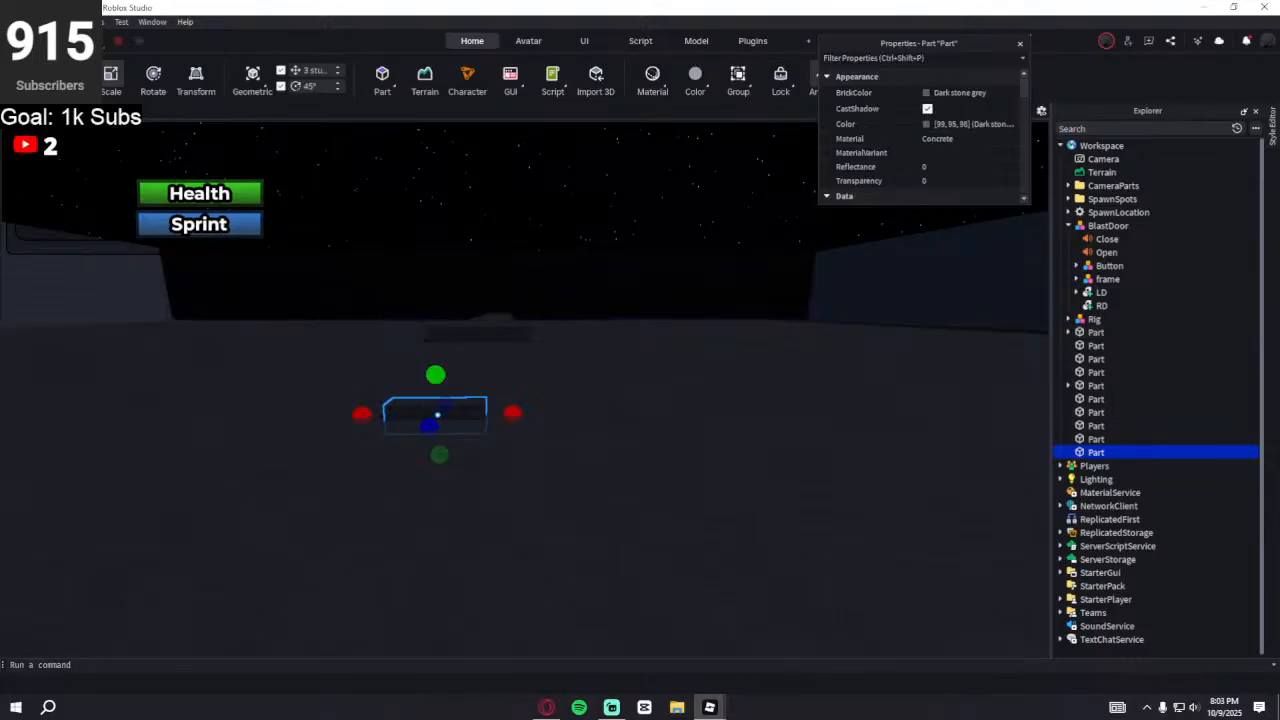
key(w)
drag(397, 370, 394, 352)
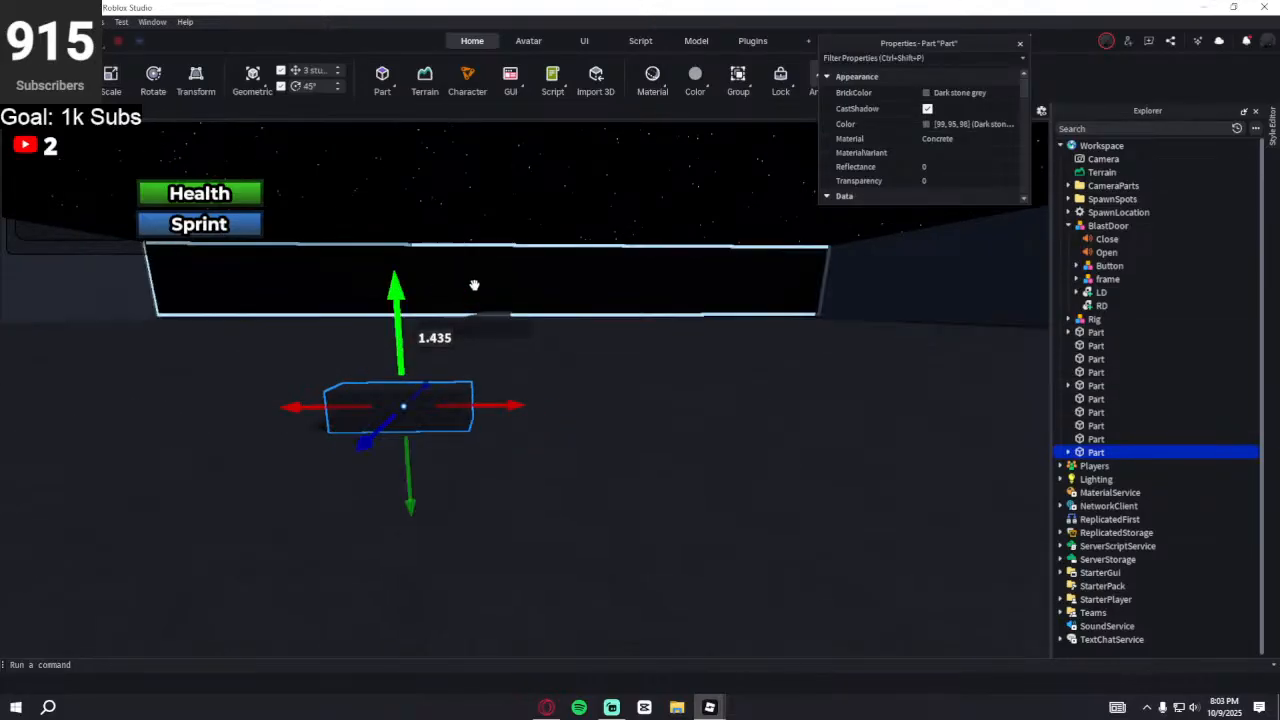
key(w)
right_drag(508, 326, 506, 331)
key(s)
- Select Spawn1 in the SpawnSpots folder and move it to a new place on the room's floor
click(1067, 225)
click(1068, 199)
click(1105, 213)
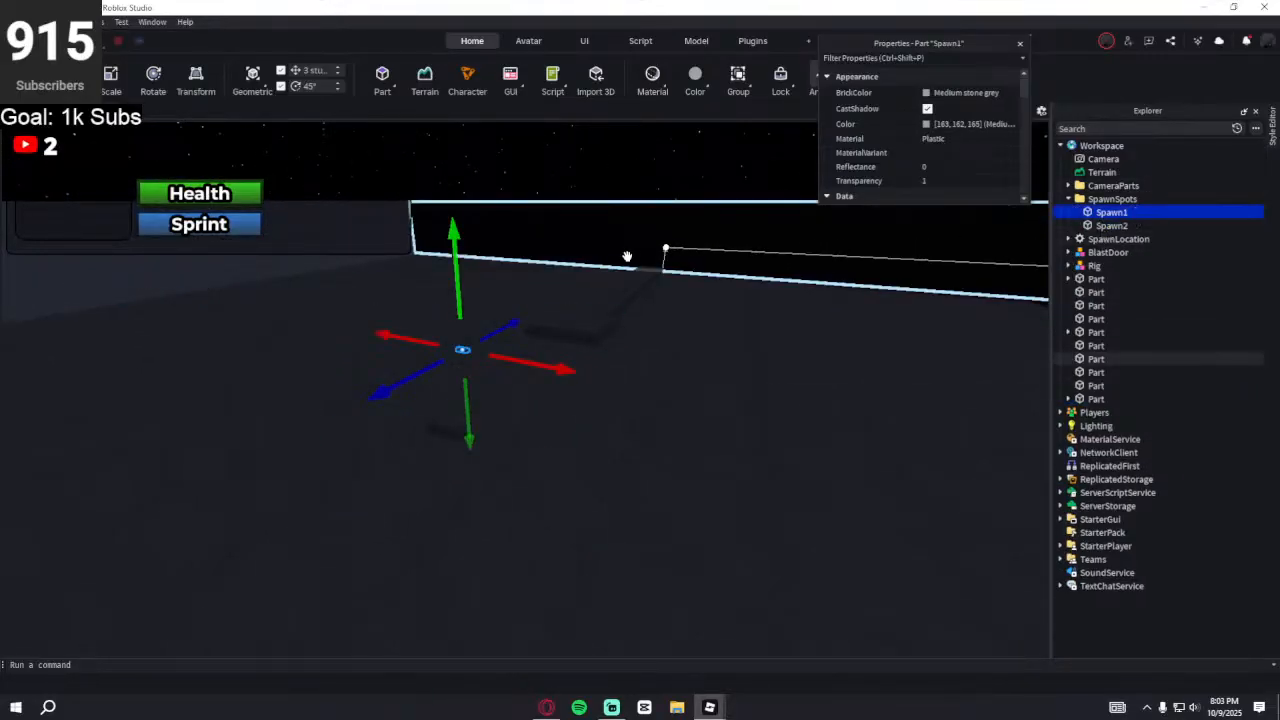
scroll(617, 257, up, 4)
right_drag(615, 257, 614, 258)
right_drag(571, 340, 629, 357)
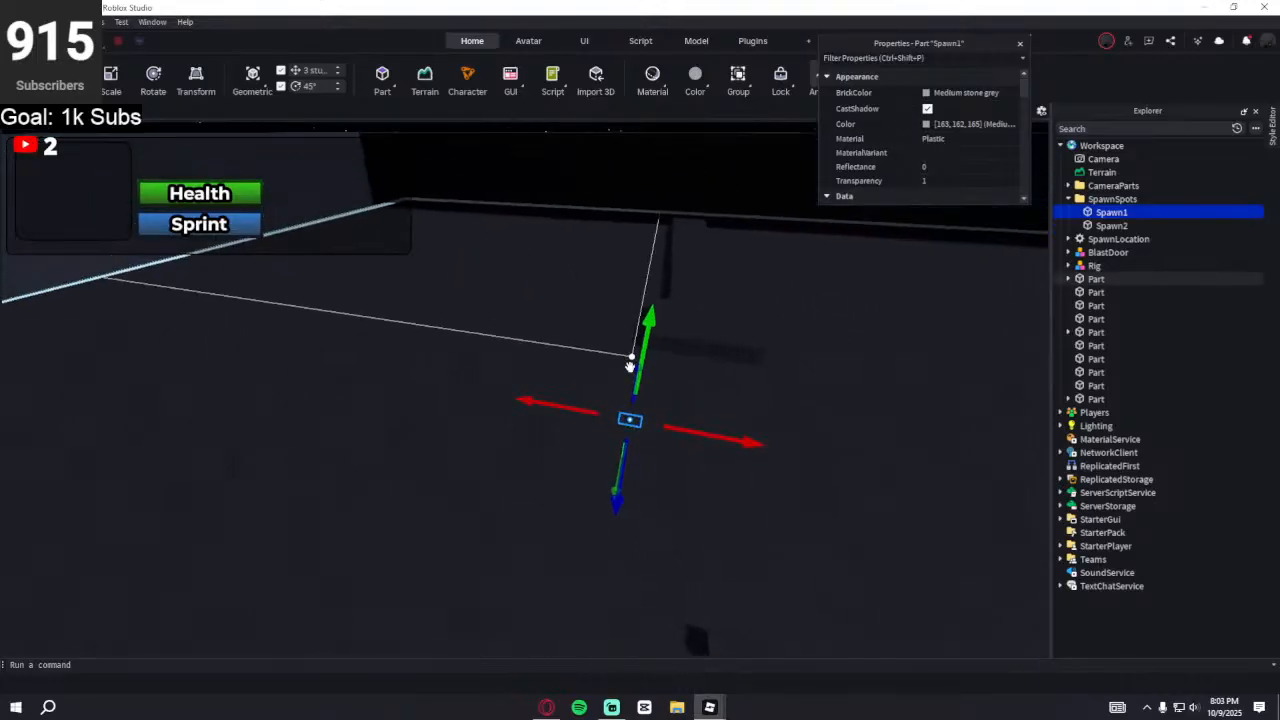
right_drag(630, 420, 631, 420)
drag(631, 420, 504, 225)
right_drag(606, 277, 608, 277)
- Focus on Spawn2 and move it to a different spot on the room's floor
click(1112, 225)
key(f)
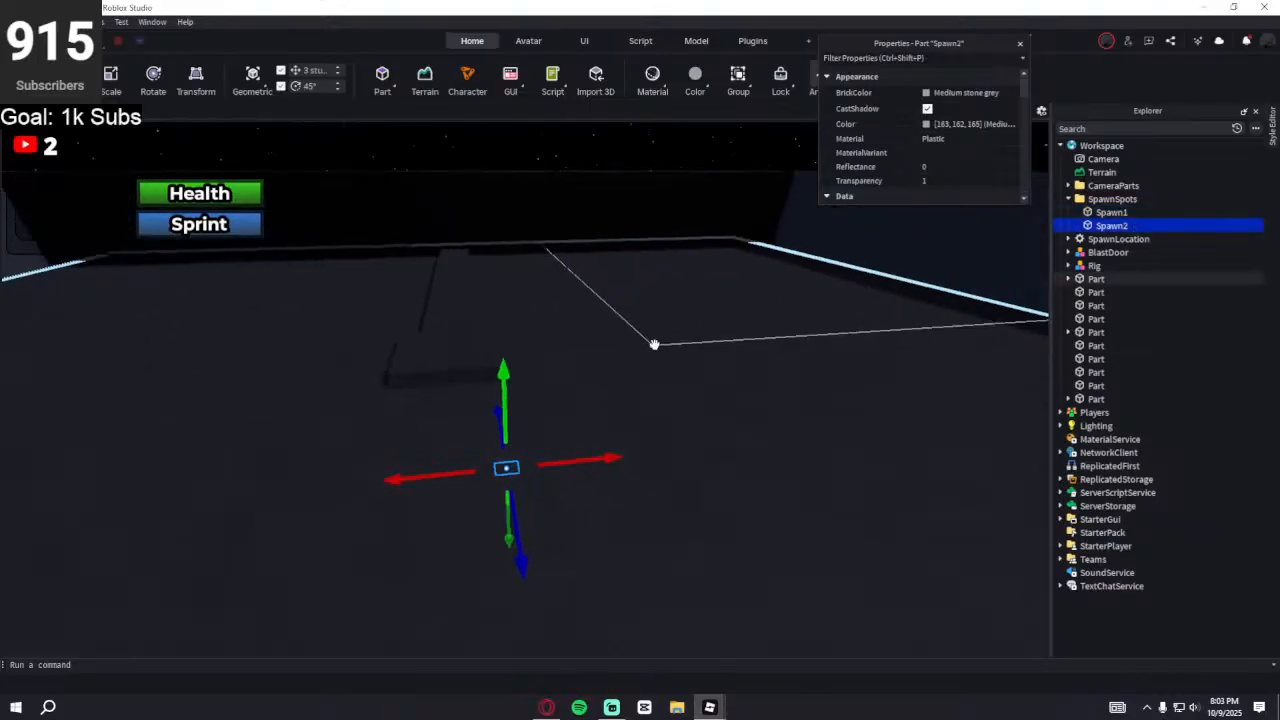
drag(507, 469, 641, 301)
drag(713, 278, 524, 461)
- Duplicate Spawn2, name the copy Spawn3 and move it to its own spot on the floor
key(ctrl+d)
drag(475, 510, 475, 521)
drag(479, 472, 500, 408)
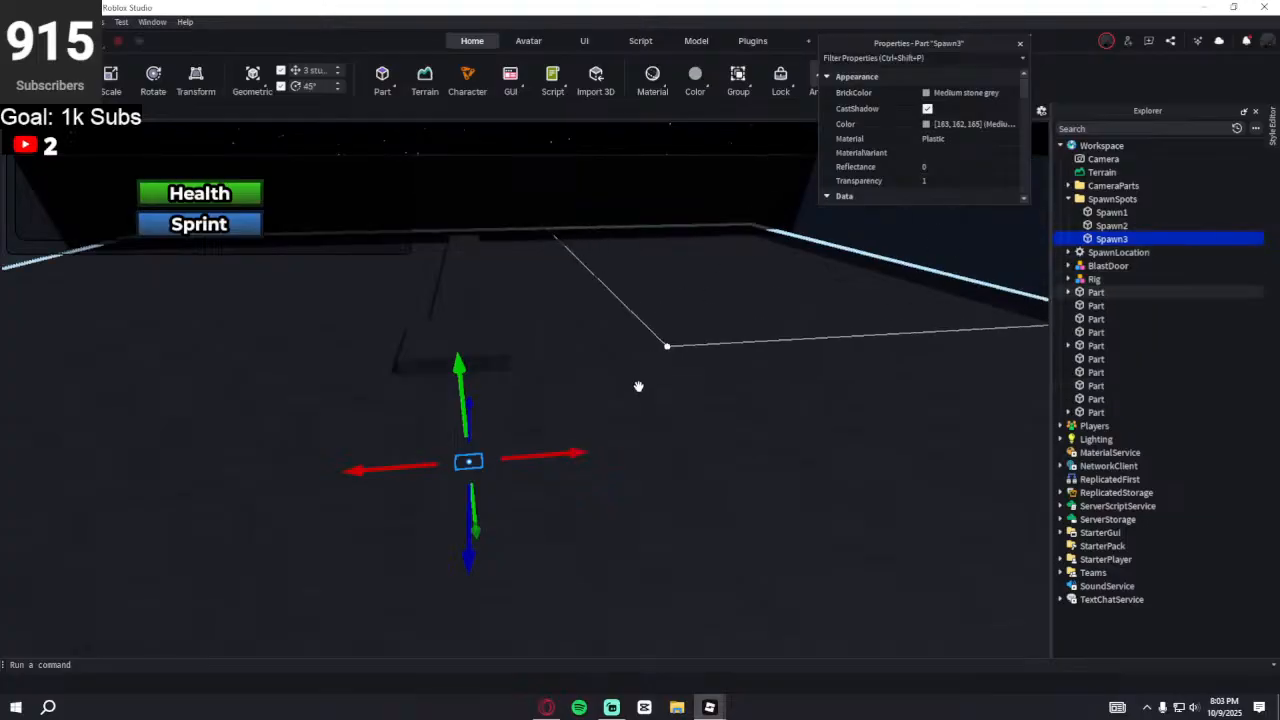
- Duplicate Spawn3, name the copy Spawn4 and place it on the floor beside the blast door
key(ctrl+d)
scroll(467, 461, down, 5)
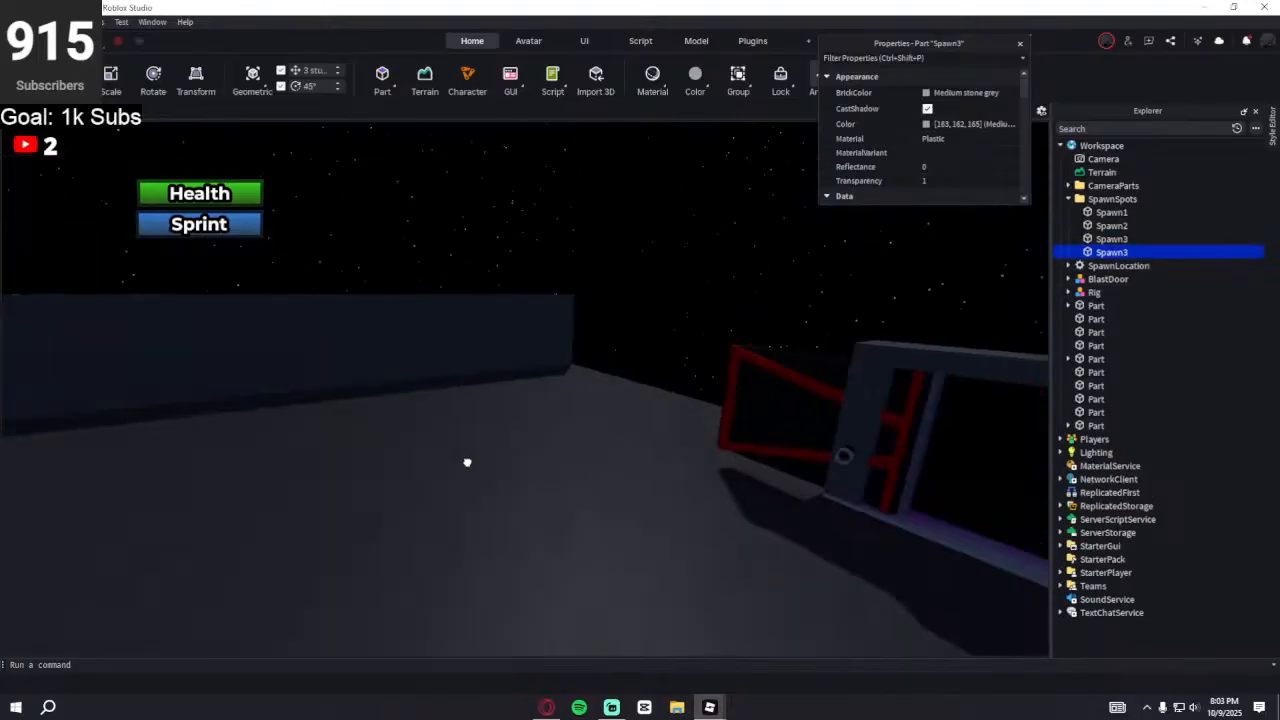
drag(466, 457, 485, 364)
drag(479, 319, 477, 276)
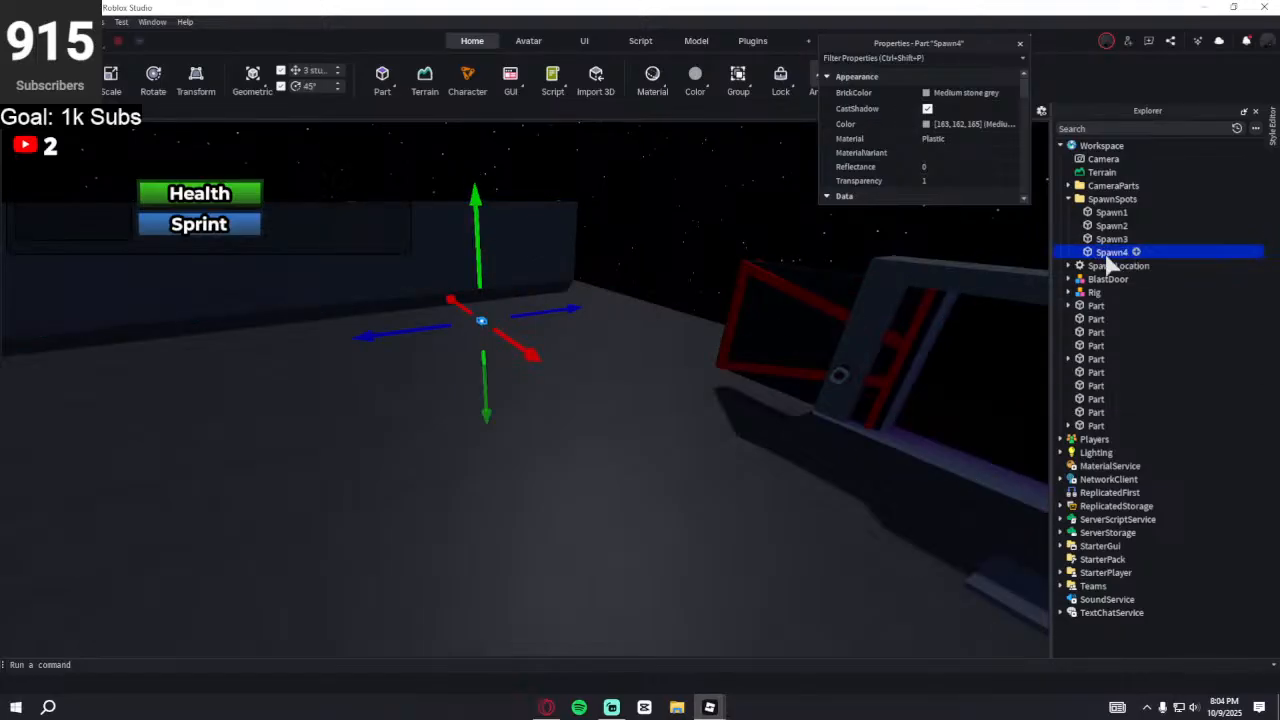
- Duplicate Spawn4, name the copy Spawn5 and place it on the floor on the blast door's other side
key(ctrl+d)
drag(483, 321, 483, 321)
right_drag(483, 321, 483, 321)
drag(483, 321, 483, 321)
right_drag(483, 321, 483, 321)
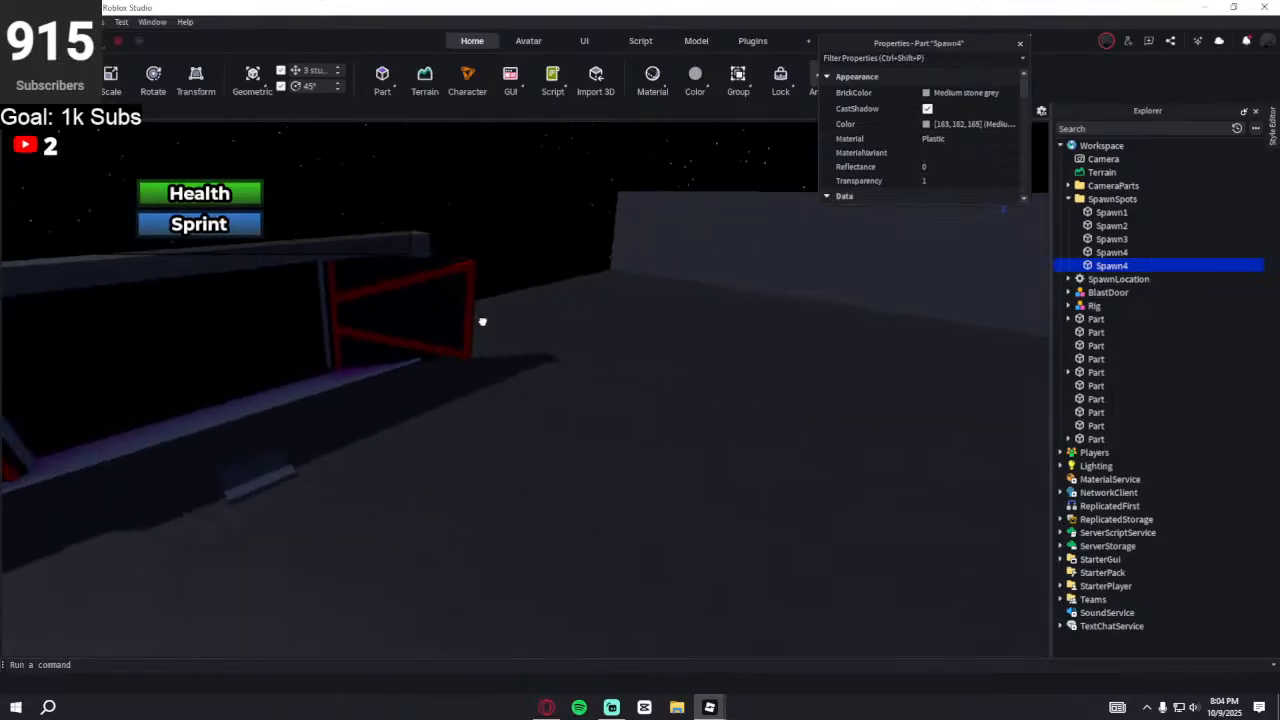
drag(483, 321, 582, 318)
drag(709, 342, 698, 365)
right_drag(698, 367, 697, 371)
drag(445, 341, 446, 211)
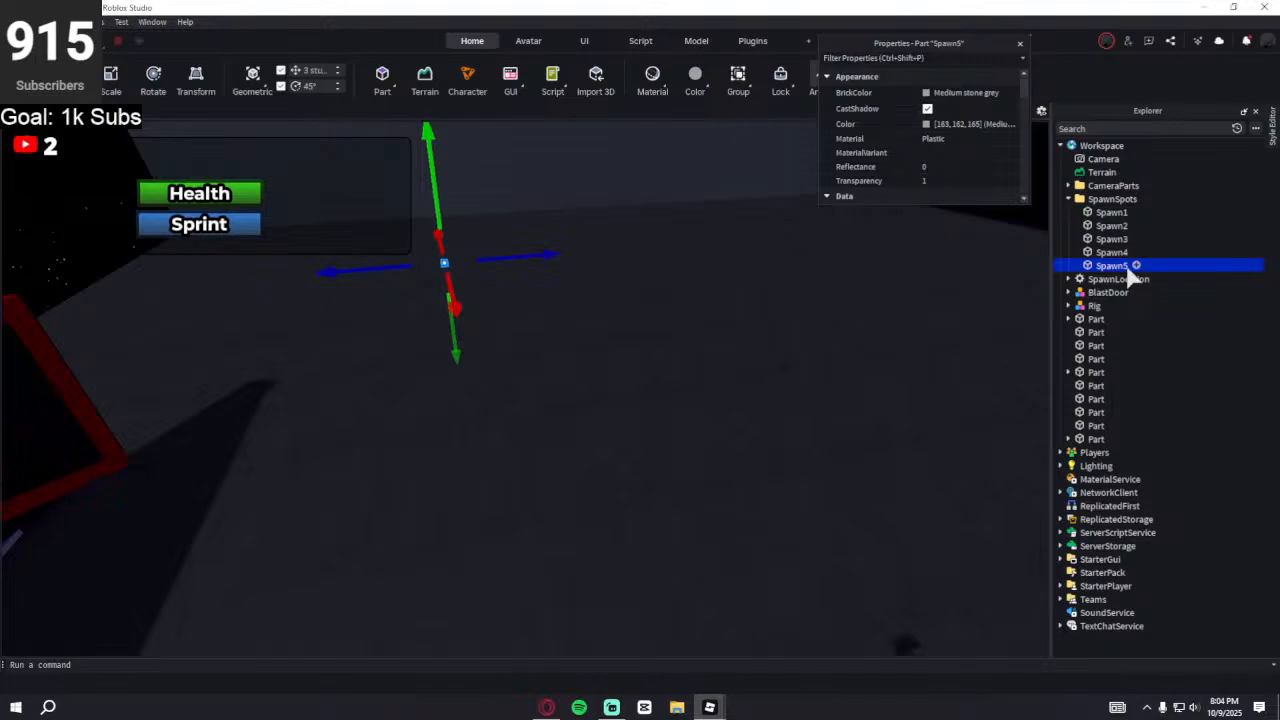
- Select the concrete block on the room's floor and resize its length
right_drag(628, 257, 629, 257)
scroll(526, 243, down, 4)
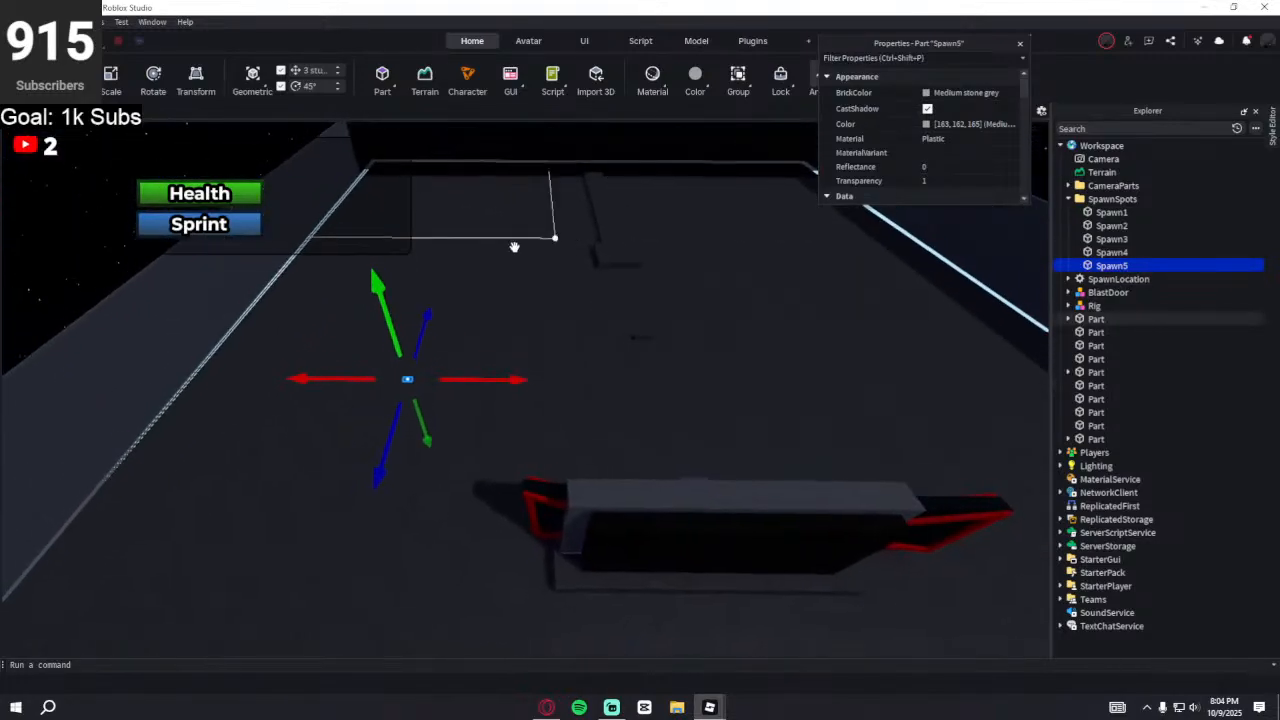
scroll(550, 271, up, 4)
scroll(628, 322, up, 5)
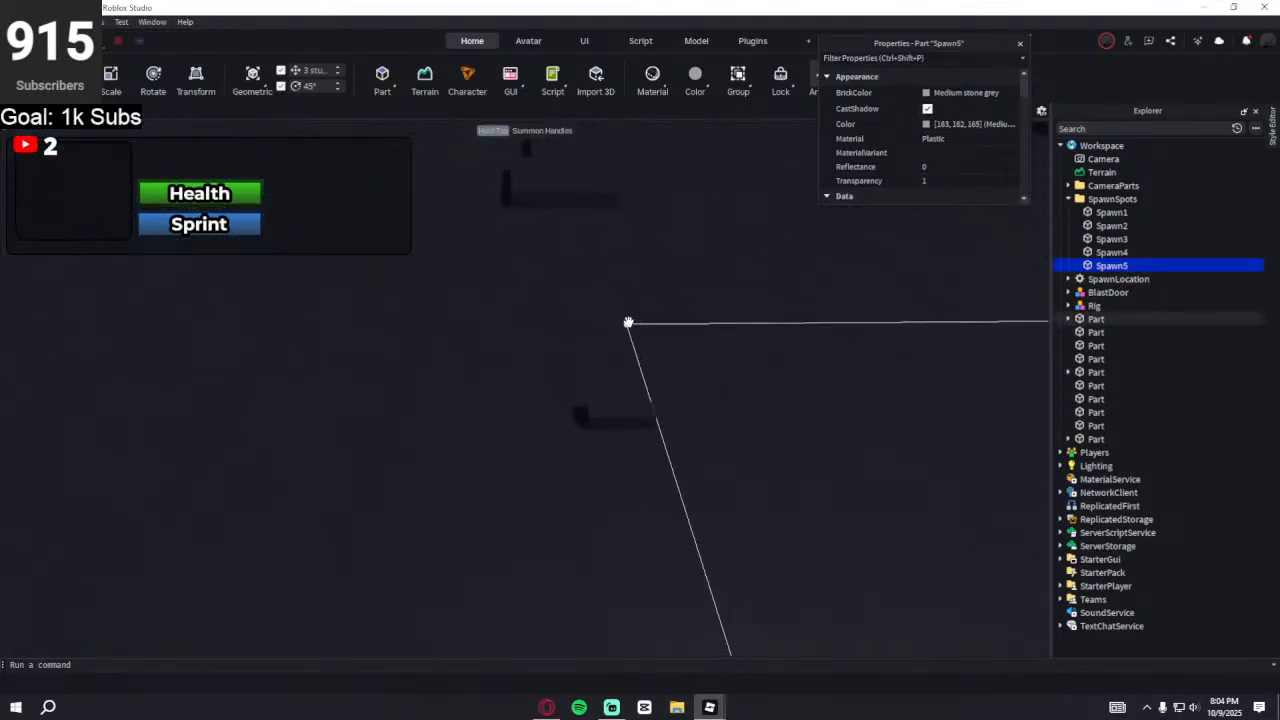
click(558, 421)
right_drag(446, 429, 155, 125)
click(106, 86)
drag(549, 540, 449, 540)
key(w)
right_drag(569, 486, 572, 484)
key(s)
key(d)
key(w)
key(s)
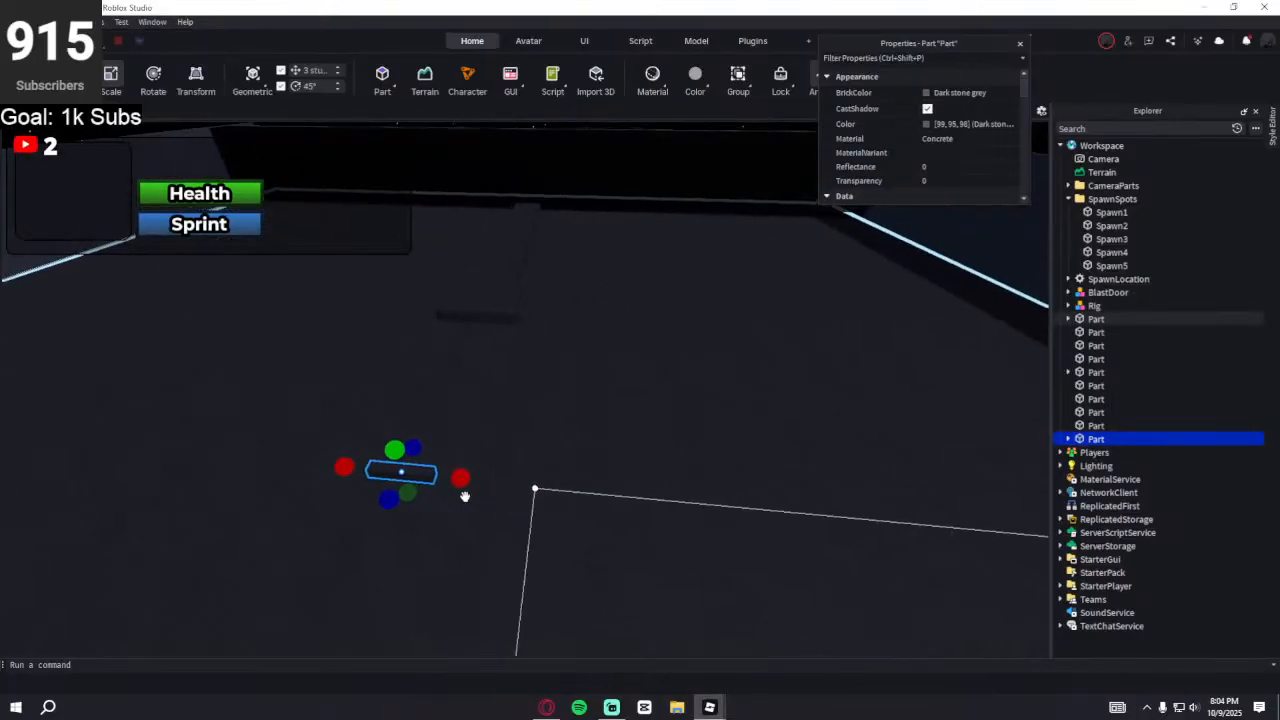
- Duplicate the concrete block and move the copy to an open area of the floor
key(ctrl+d)
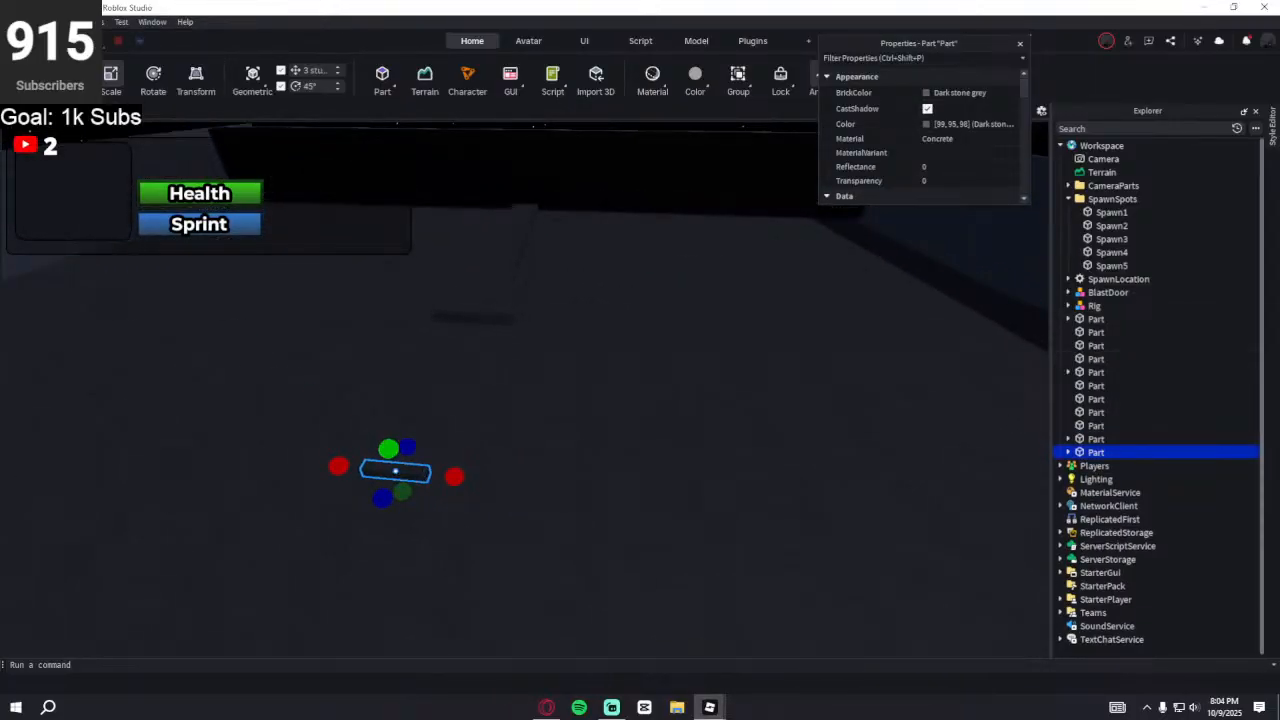
click(68, 78)
drag(392, 468, 638, 376)
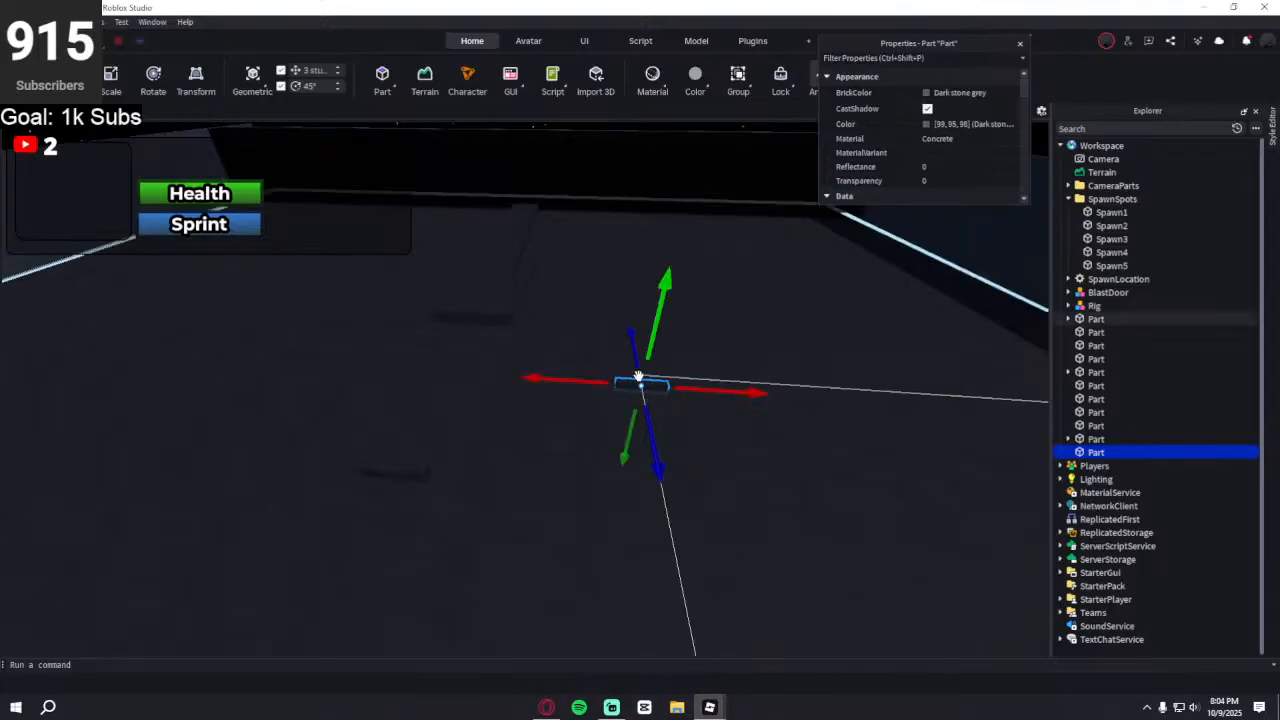
right_drag(638, 376, 637, 374)
key(w)
key(d)
- Resize the copied concrete block on several sides to form the lowest stair
click(117, 83)
right_drag(674, 312, 671, 311)
key(d)
drag(469, 418, 465, 390)
drag(594, 280, 446, 391)
right_drag(446, 391, 446, 394)
drag(274, 391, 284, 415)
right_drag(400, 382, 406, 380)
key(d)
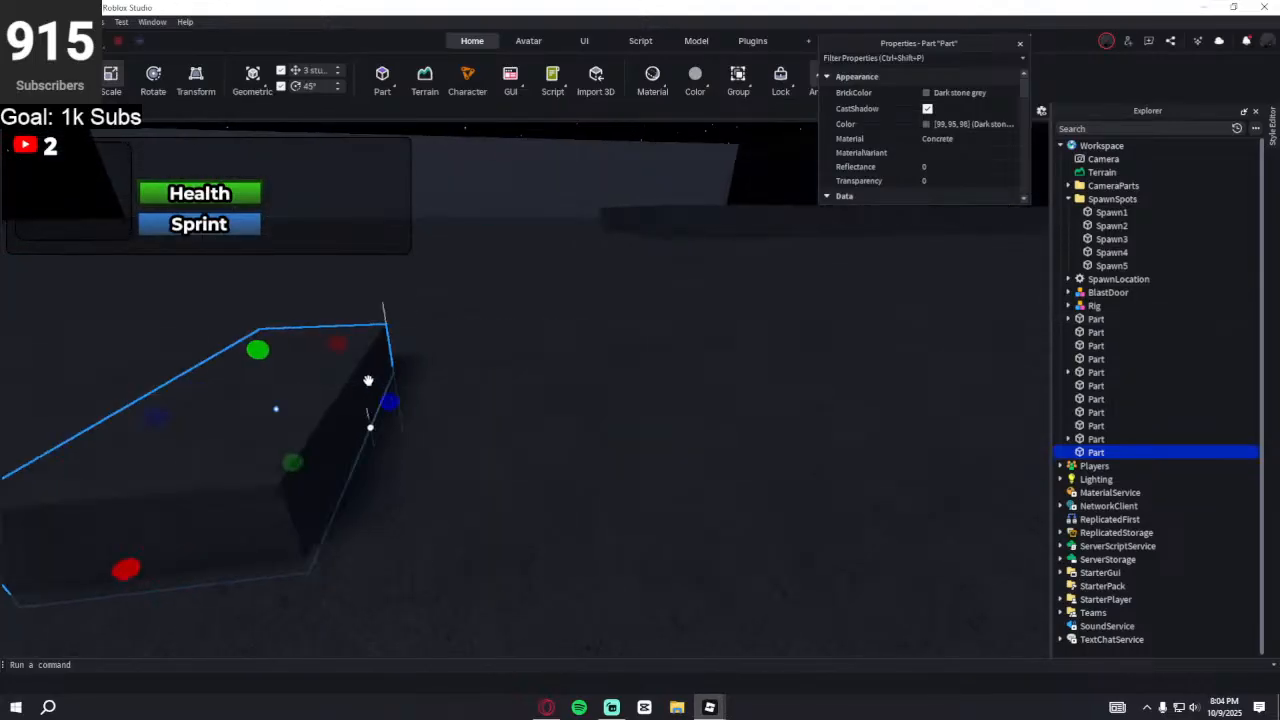
- Duplicate the lowest stair block and move the copy beside it
key(ctrl+d)
key(ctrl+2)
drag(352, 402, 515, 386)
drag(436, 328, 440, 270)
drag(508, 316, 562, 304)
drag(507, 268, 506, 252)
right_drag(506, 252, 529, 297)
key(s)
key(d)
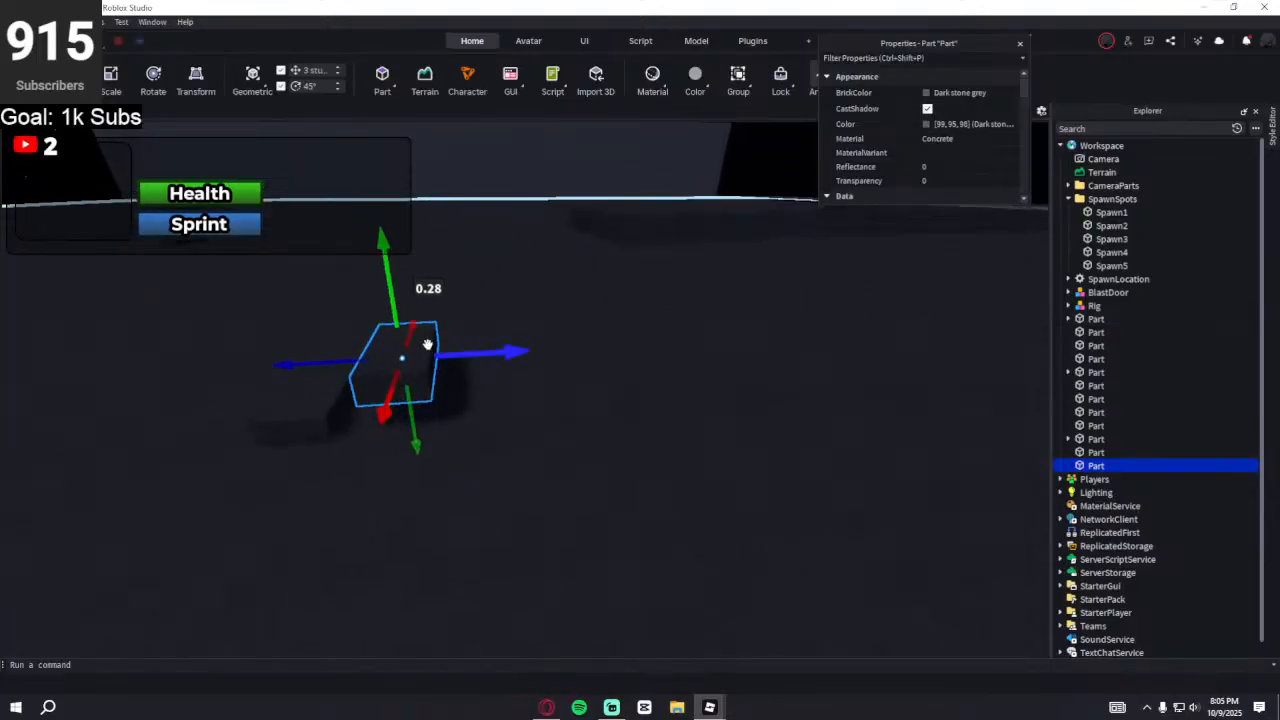
- Nudge the second stair block in small moves until it sits flush against the first
right_drag(499, 375, 437, 385)
key(a)
key(d)
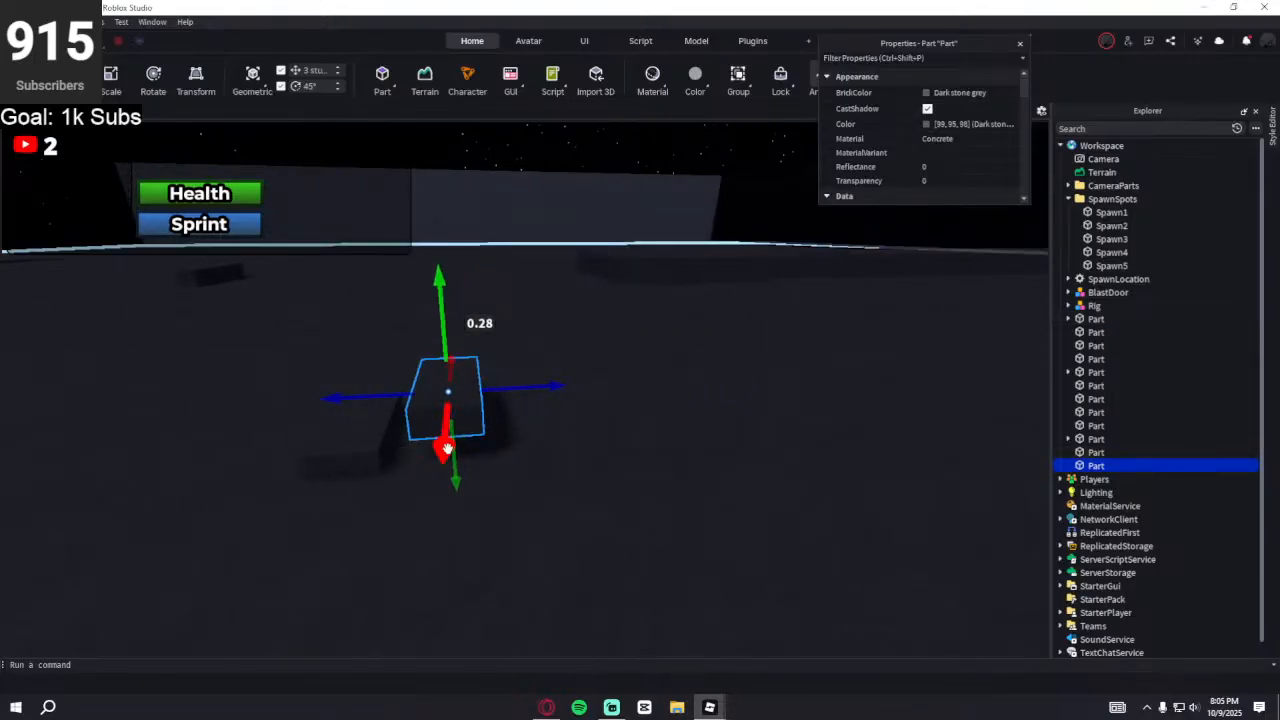
key(a)
key(w)
right_drag(537, 311, 505, 391)
key(w)
drag(577, 401, 452, 433)
key(d)
right_drag(473, 439, 474, 442)
key(s)
drag(452, 372, 456, 369)
key(a)
right_drag(456, 369, 457, 369)
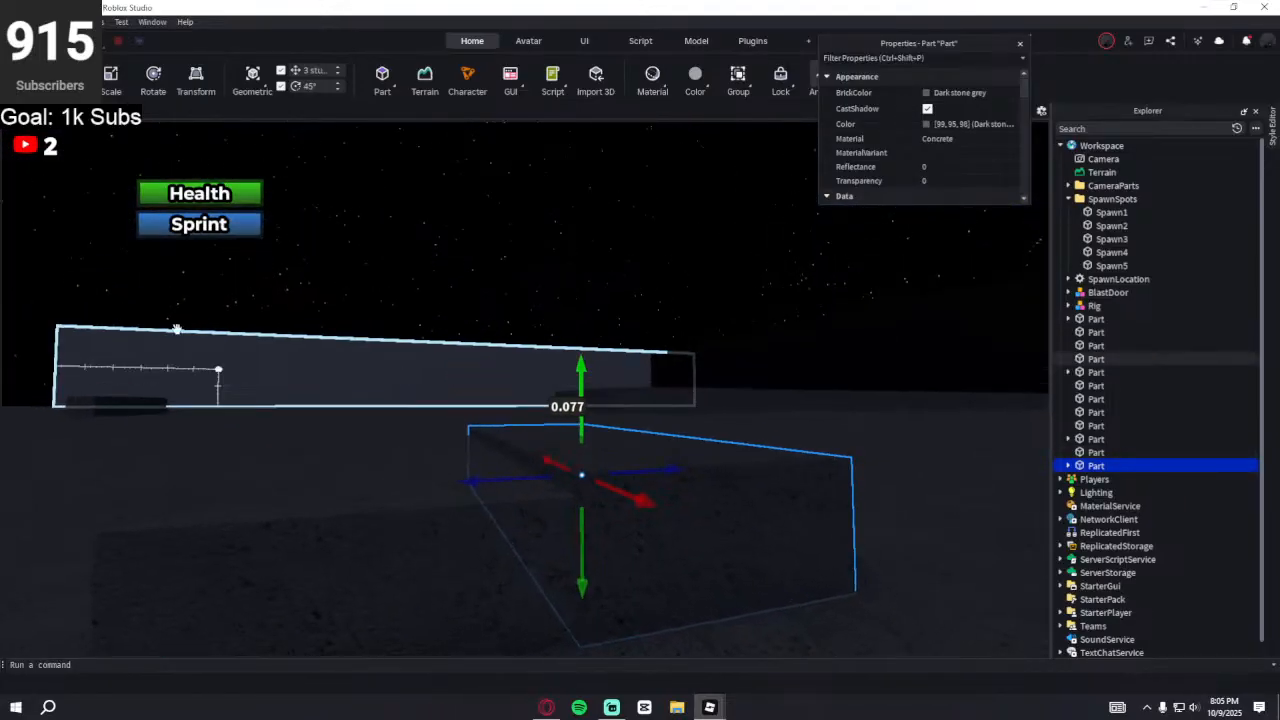
- Scale the second stair block upward so it stands slightly taller than the first
key(d)
drag(451, 408, 443, 405)
right_drag(428, 410, 427, 411)
key(d)
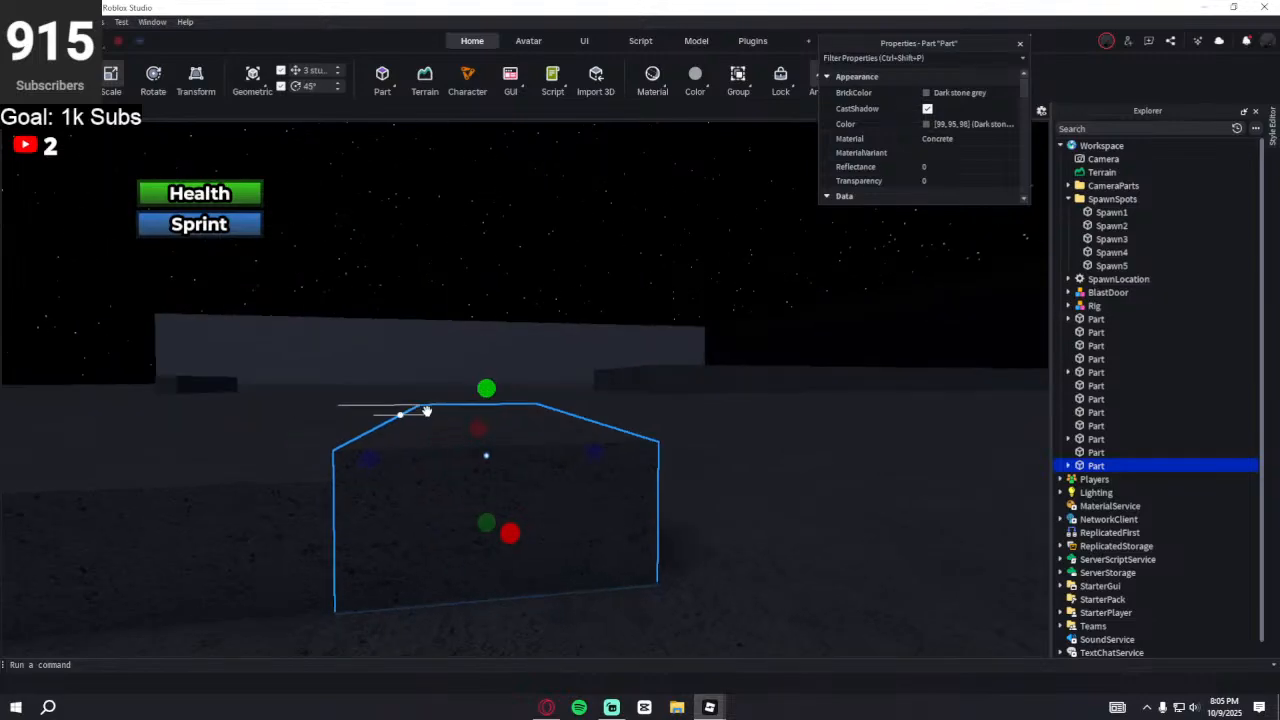
drag(487, 384, 487, 376)
key(s)
right_drag(479, 376, 464, 386)
key(d)
- Duplicate the second stair block, move the copy about 3 studs along the row and make it taller
click(69, 80)
key(ctrl+d)
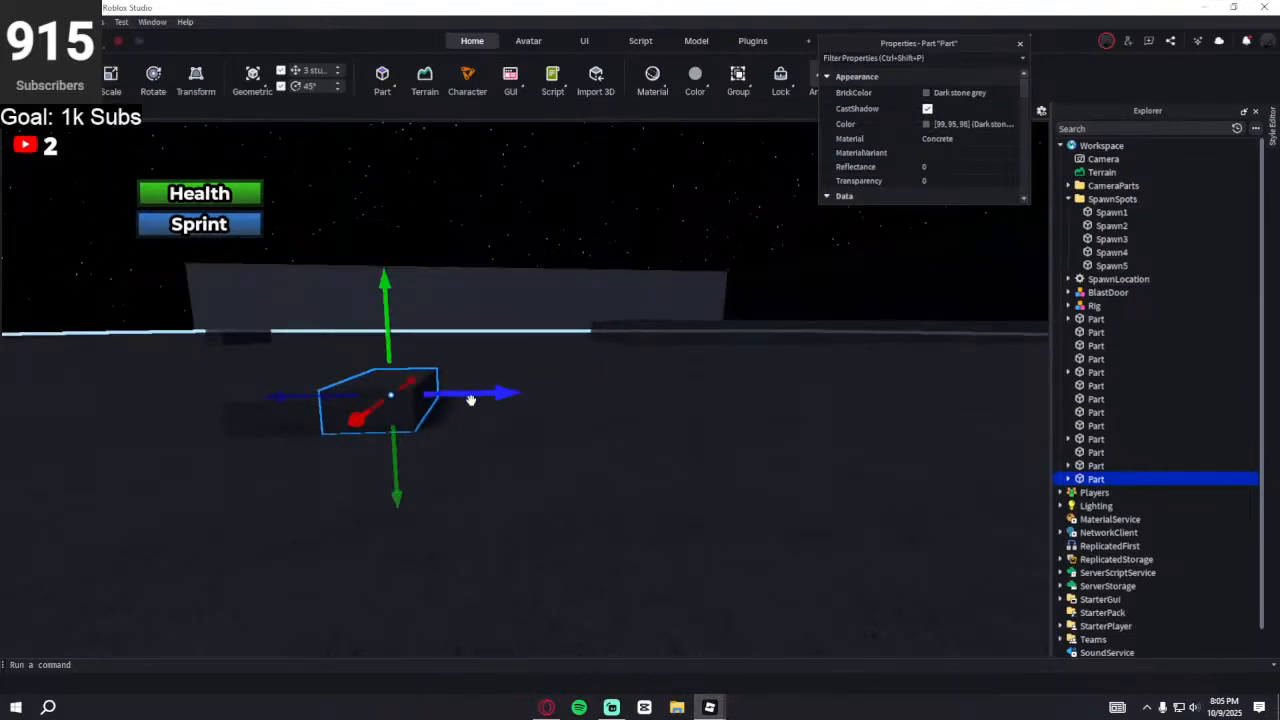
drag(470, 398, 538, 397)
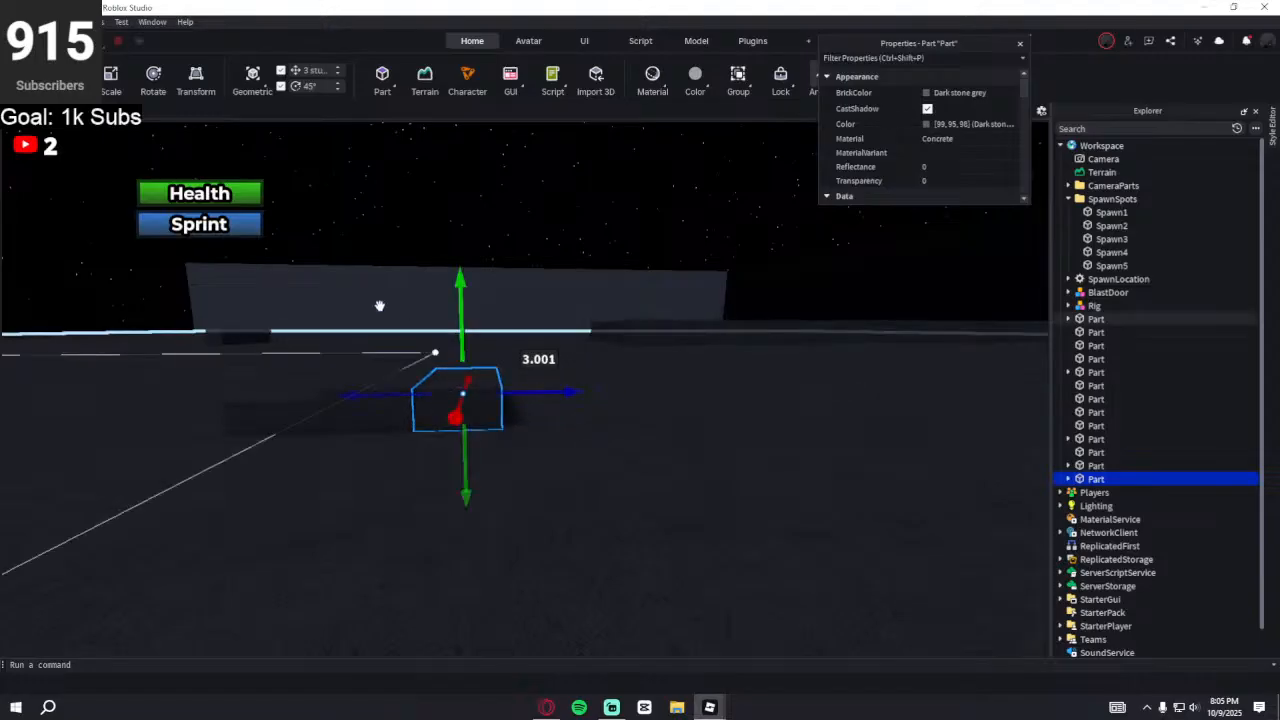
click(110, 80)
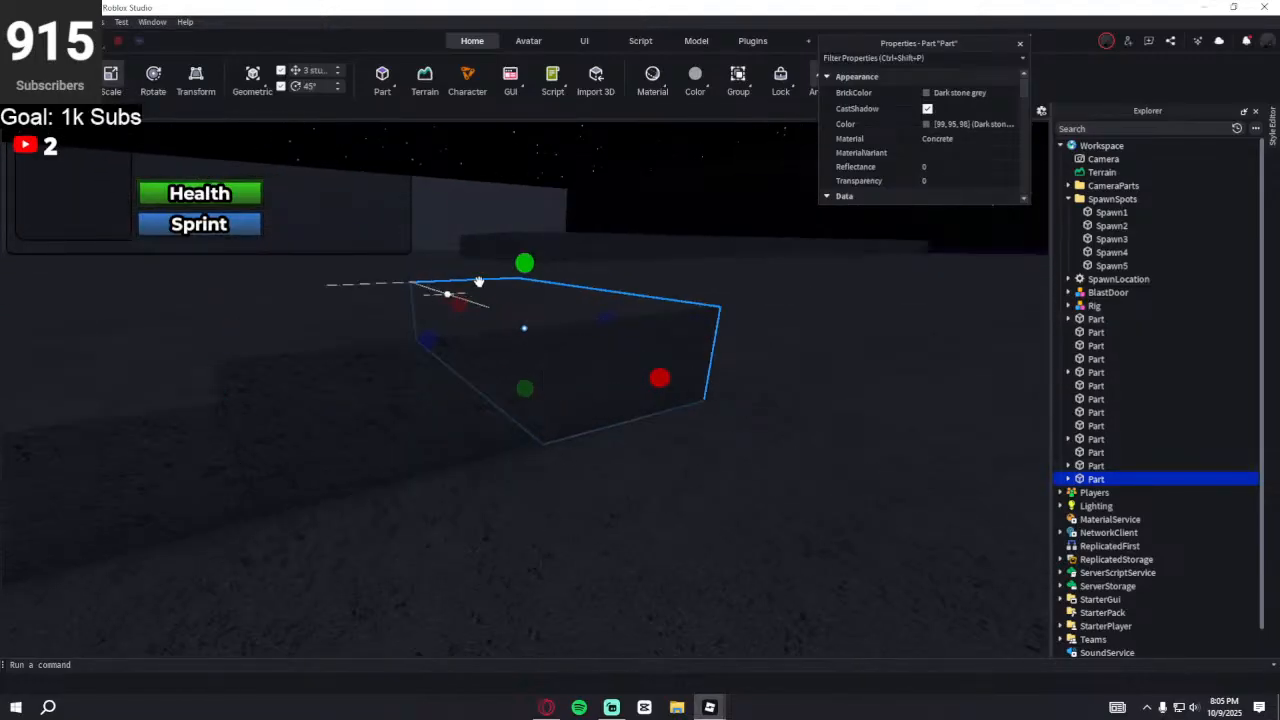
drag(524, 266, 527, 257)
right_drag(583, 449, 529, 491)
- Duplicate the third stair block, move the copy about 3.02 studs along the row and make it taller
key(ctrl+d)
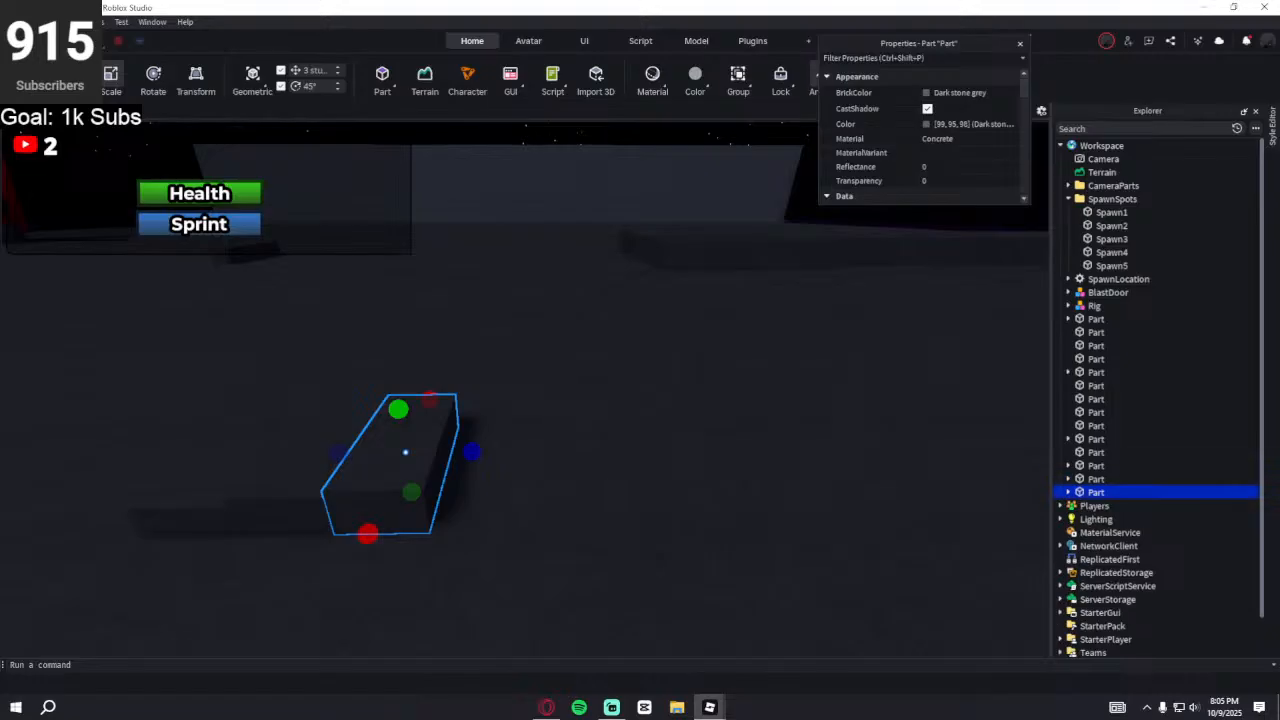
click(70, 78)
drag(355, 457, 408, 482)
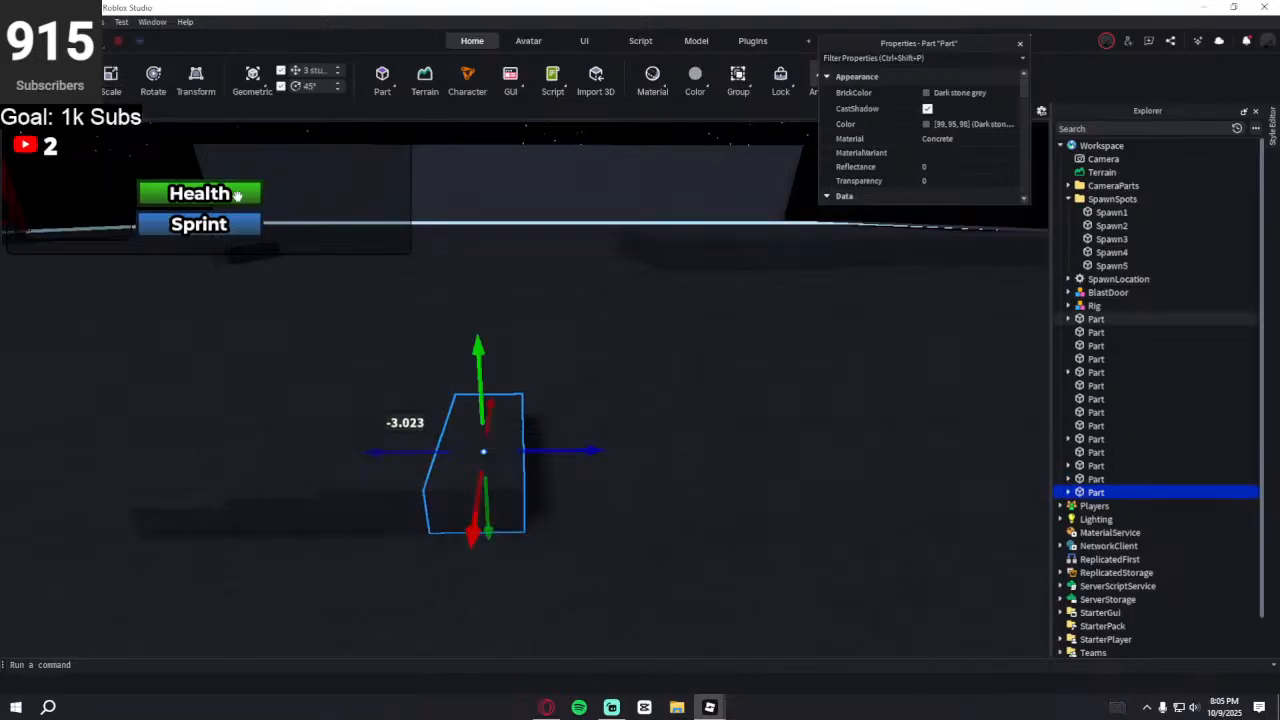
click(113, 93)
right_drag(404, 345, 458, 393)
drag(494, 371, 488, 360)
- Extend the tallest stair block outward into a long platform
drag(580, 420, 777, 438)
right_drag(630, 448, 622, 440)
right_drag(437, 451, 457, 443)
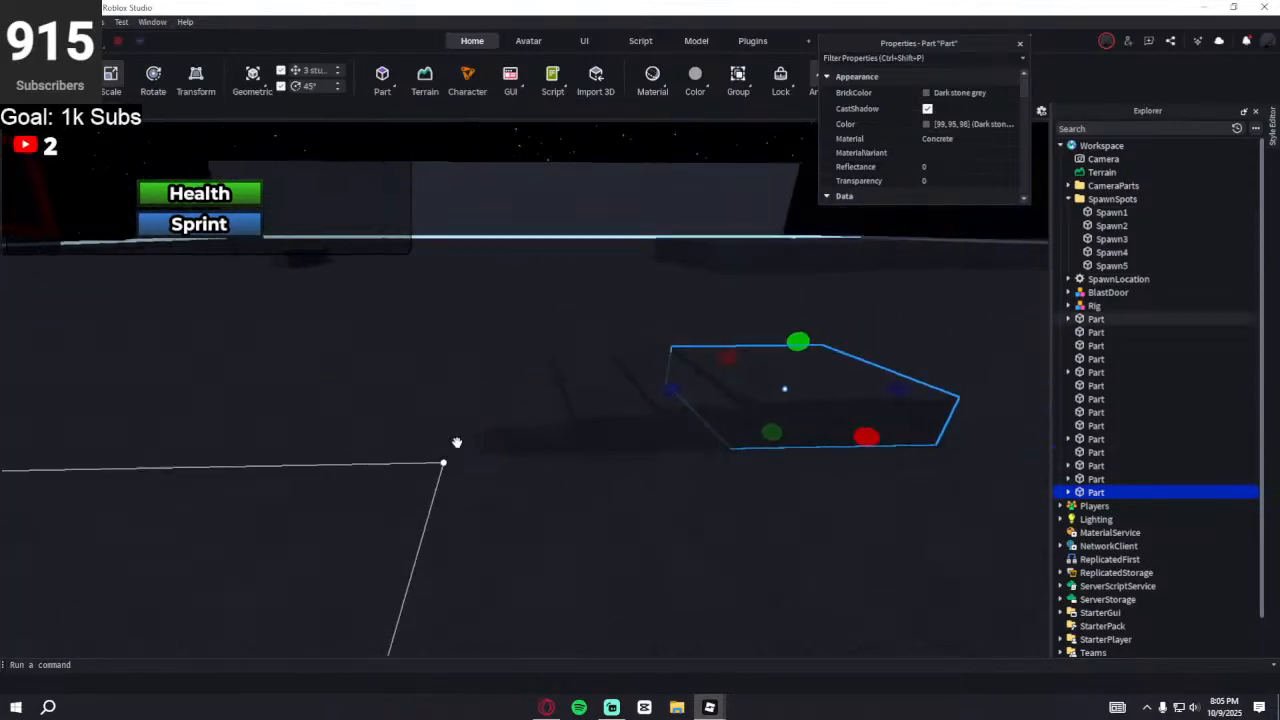
key(s)
key(d)
key(a)
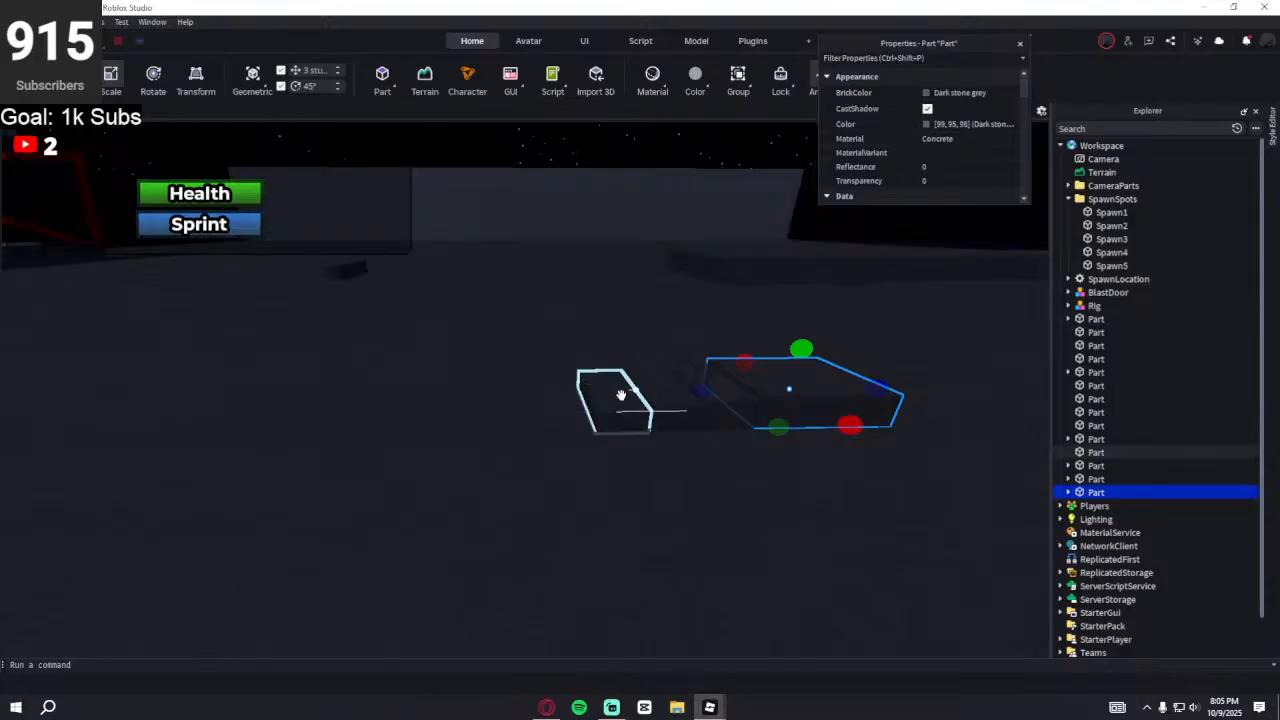
key(d)
key(w)
right_drag(667, 437, 601, 384)
key(w)
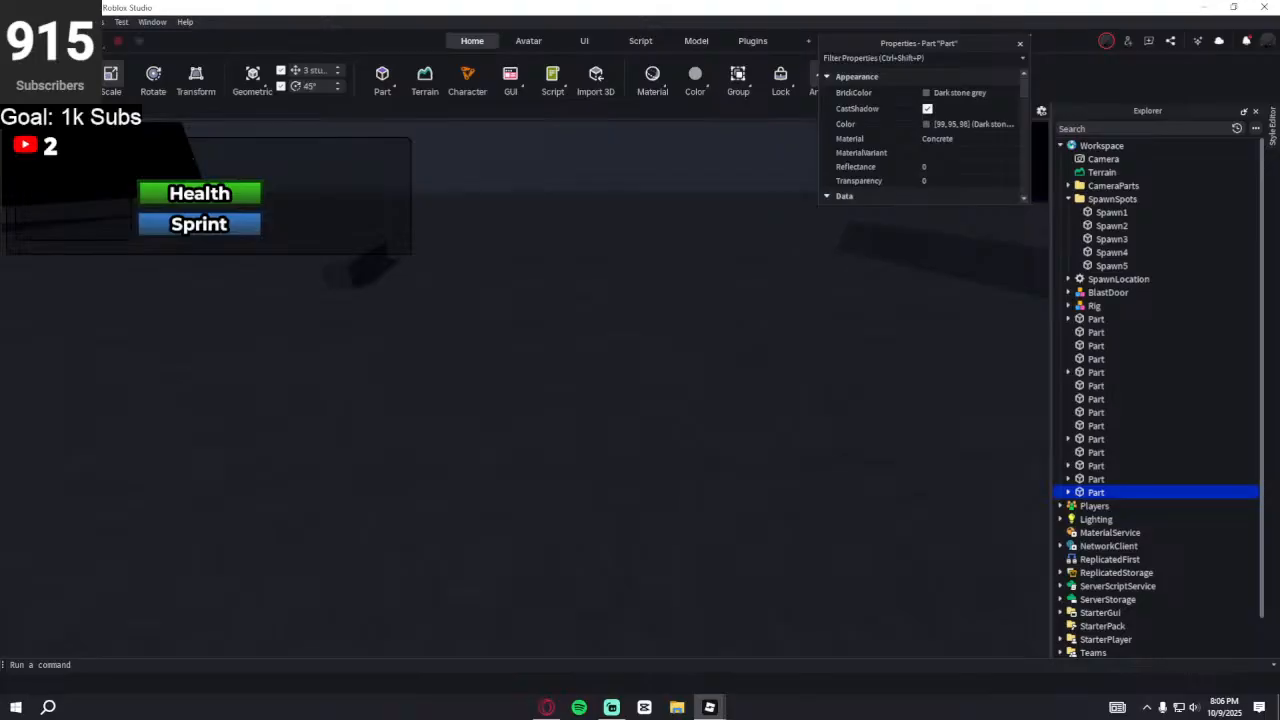
- Start a playtest with the plugin panels closed and choose Loadout 1 (DPS)
key(F5)
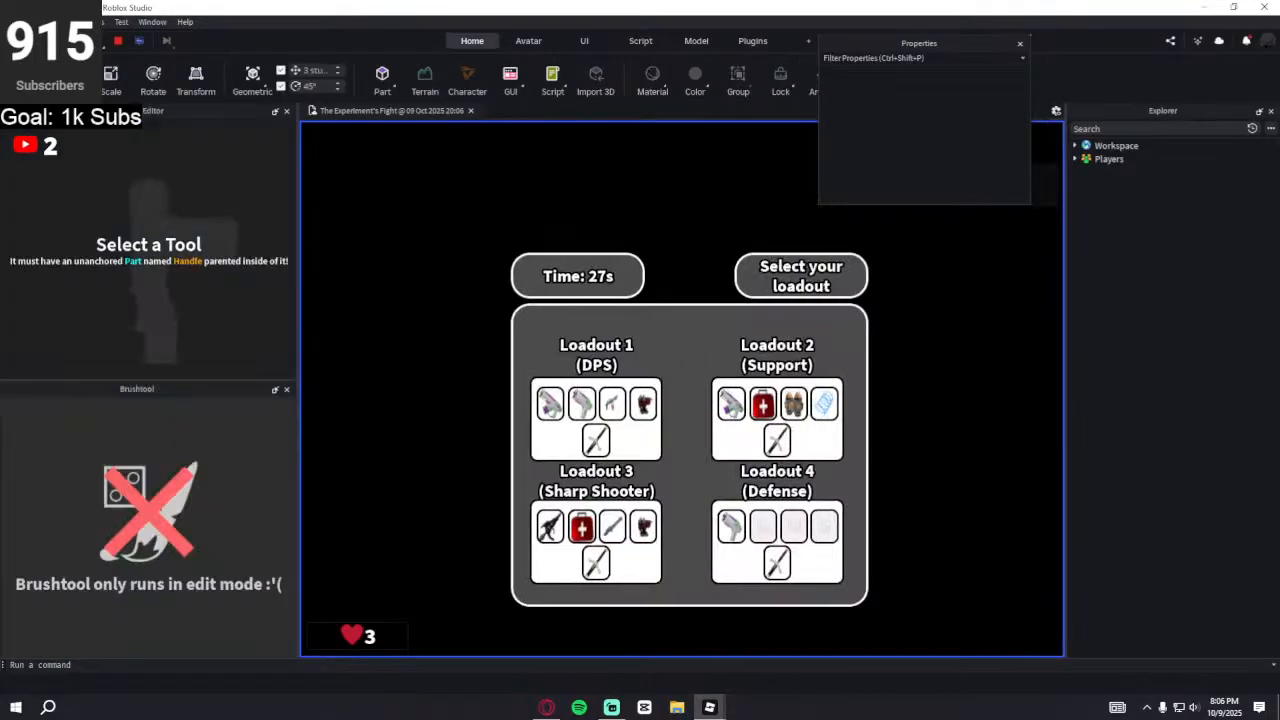
click(285, 112)
click(285, 112)
click(436, 412)
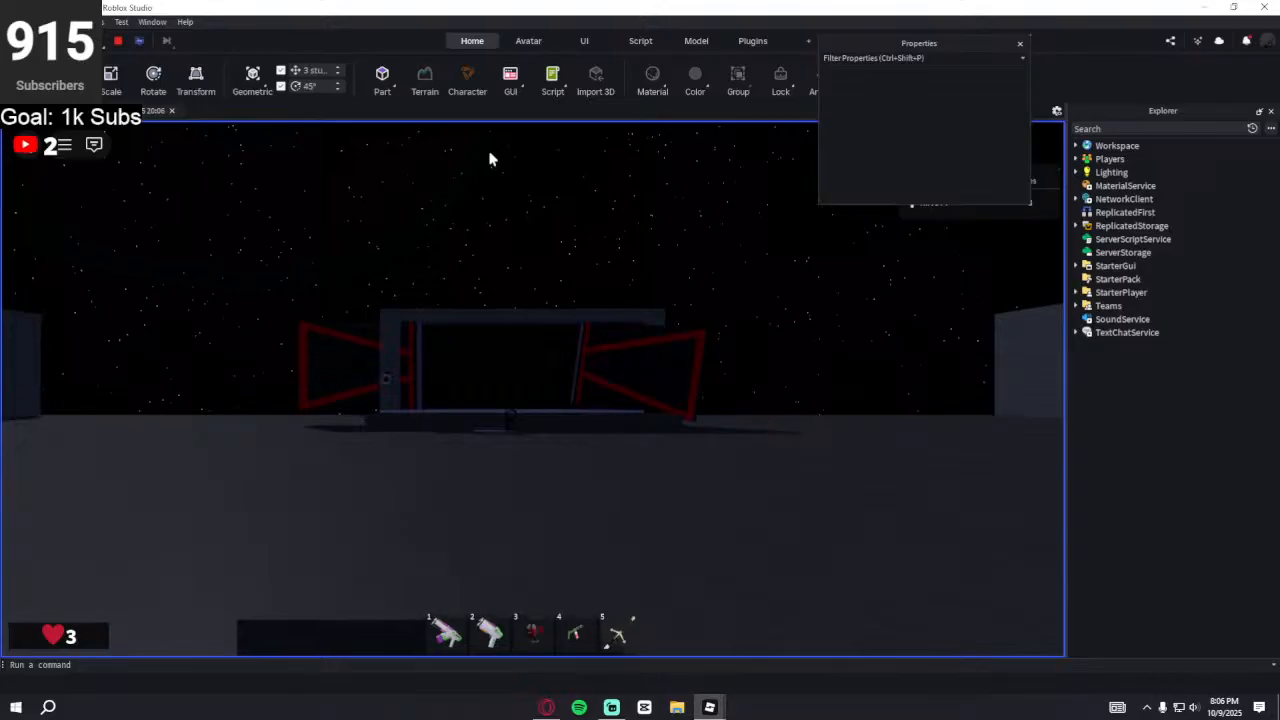
- Run the character off the walkway and across the floor to inspect the new concrete blocks
right_drag(402, 285, 427, 325)
scroll(586, 367, up, 3)
key(w)
right_drag(569, 381, 571, 387)
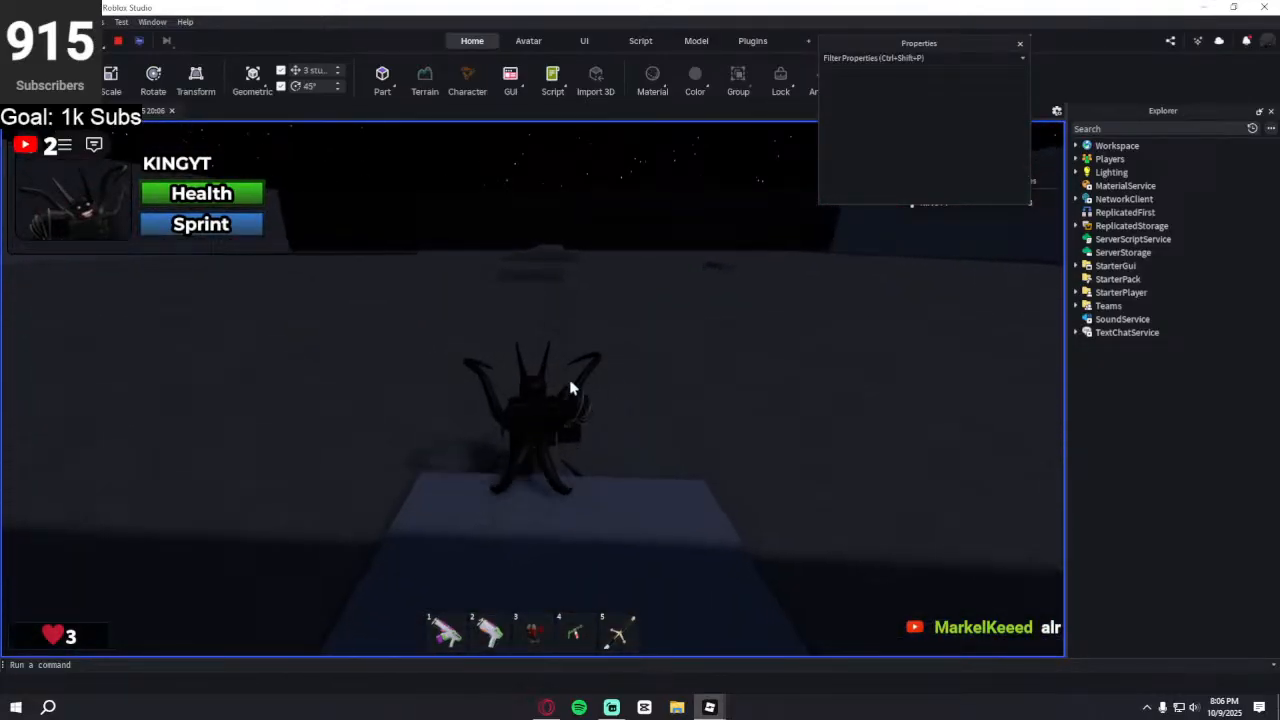
key(w)
key(w)
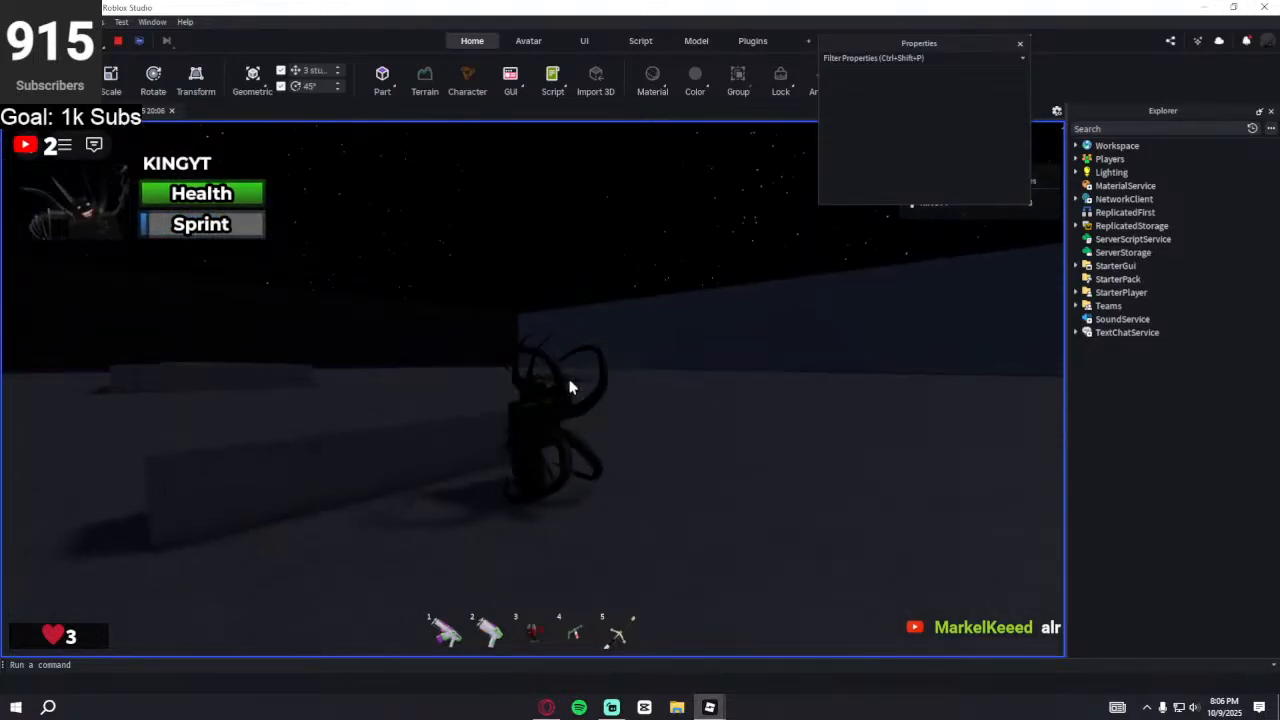
key(w)
key(s)
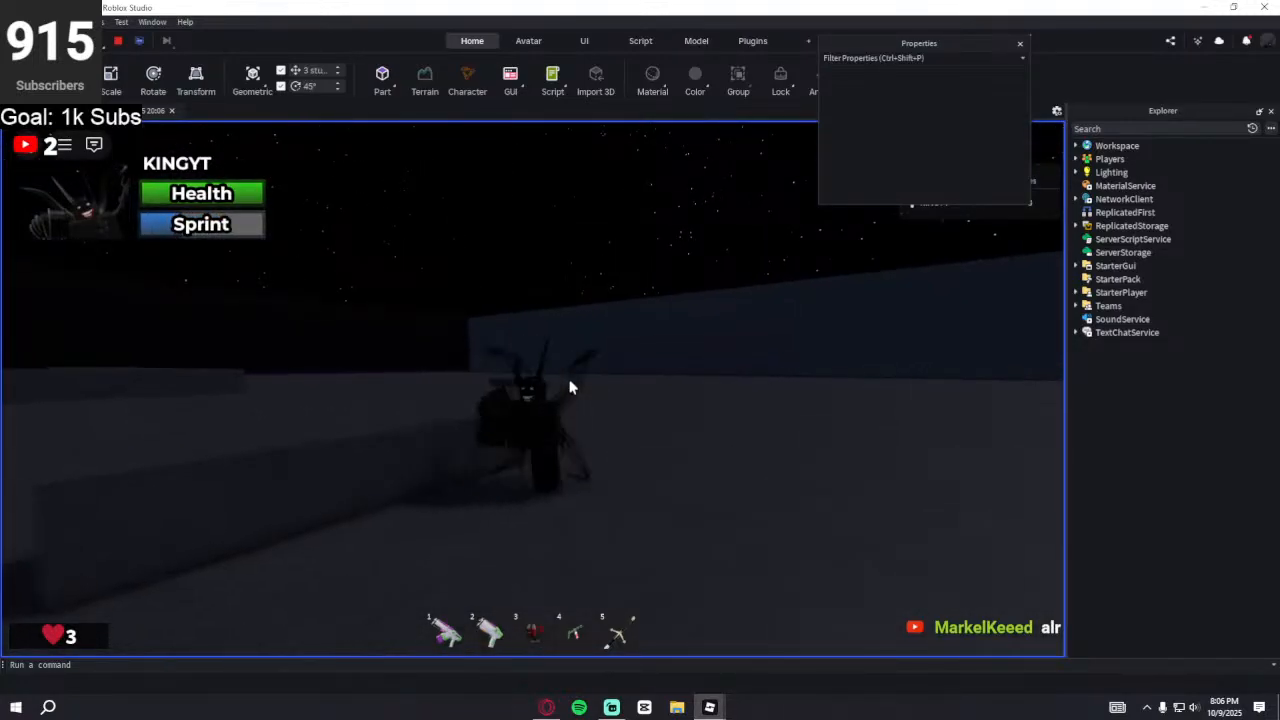
key(w)
key(w)
- Run the character to the small concrete block near the blast door and check its size
right_drag(571, 387, 574, 381)
key(w)
key(w)
key(w)
key(w)
key(a)
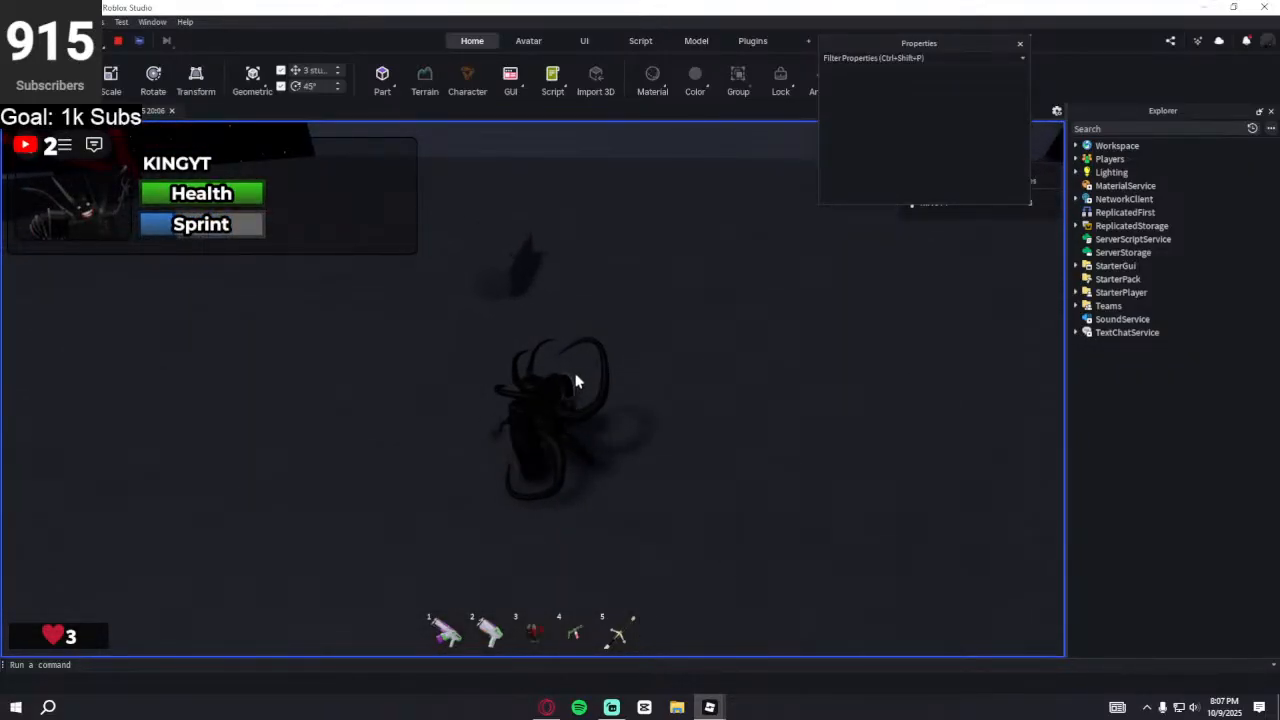
key(w)
right_drag(575, 375, 575, 373)
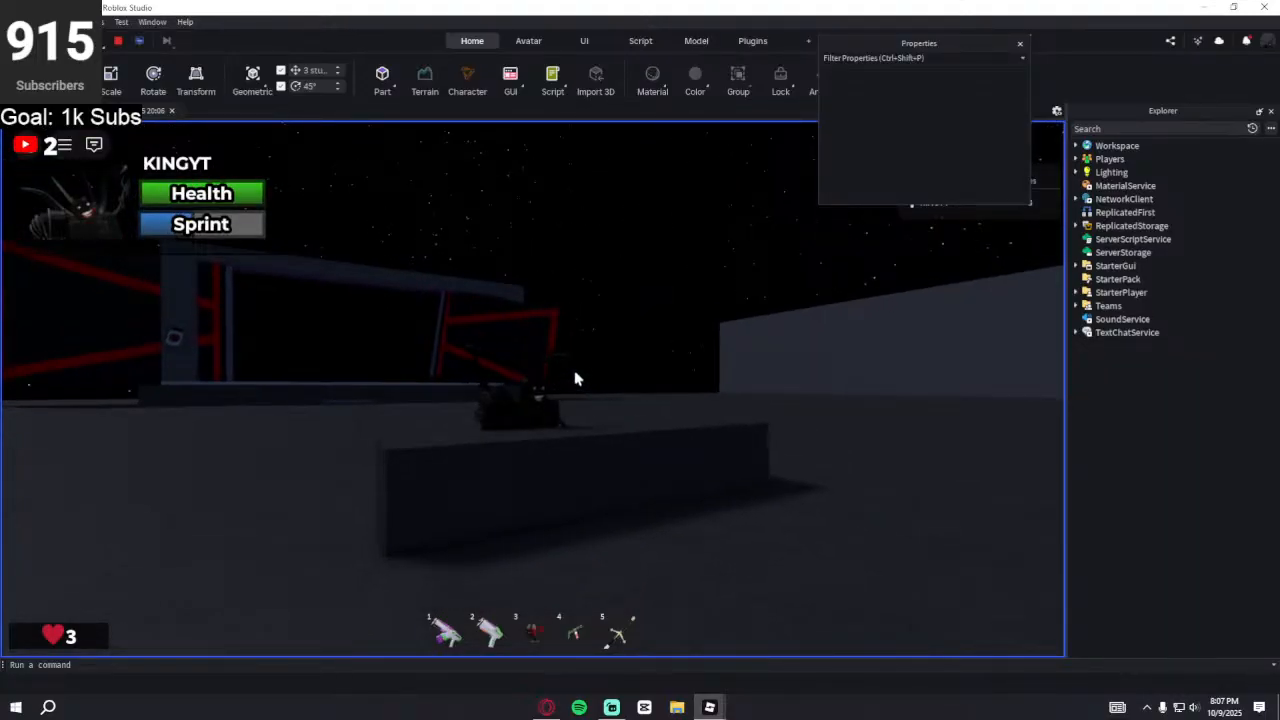
- Run the character back across the room and view the stepped blocks from the floor
right_drag(612, 438, 607, 440)
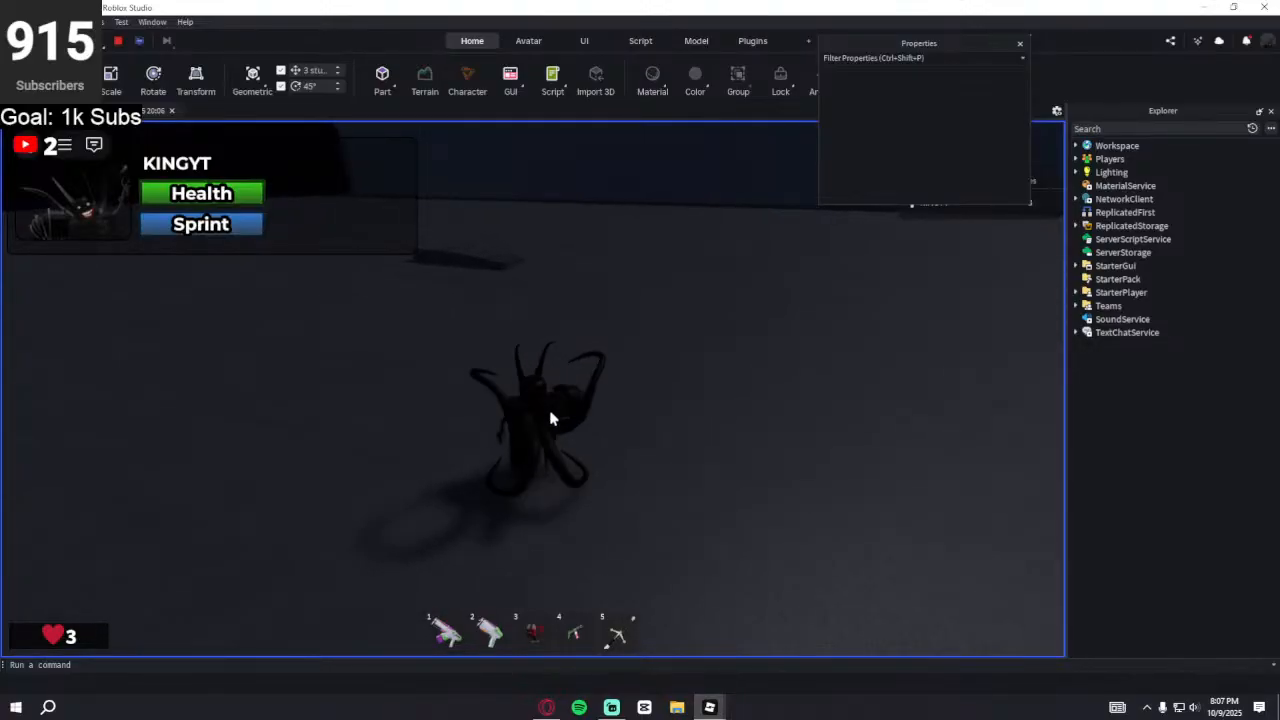
key(shift+w)
key(d)
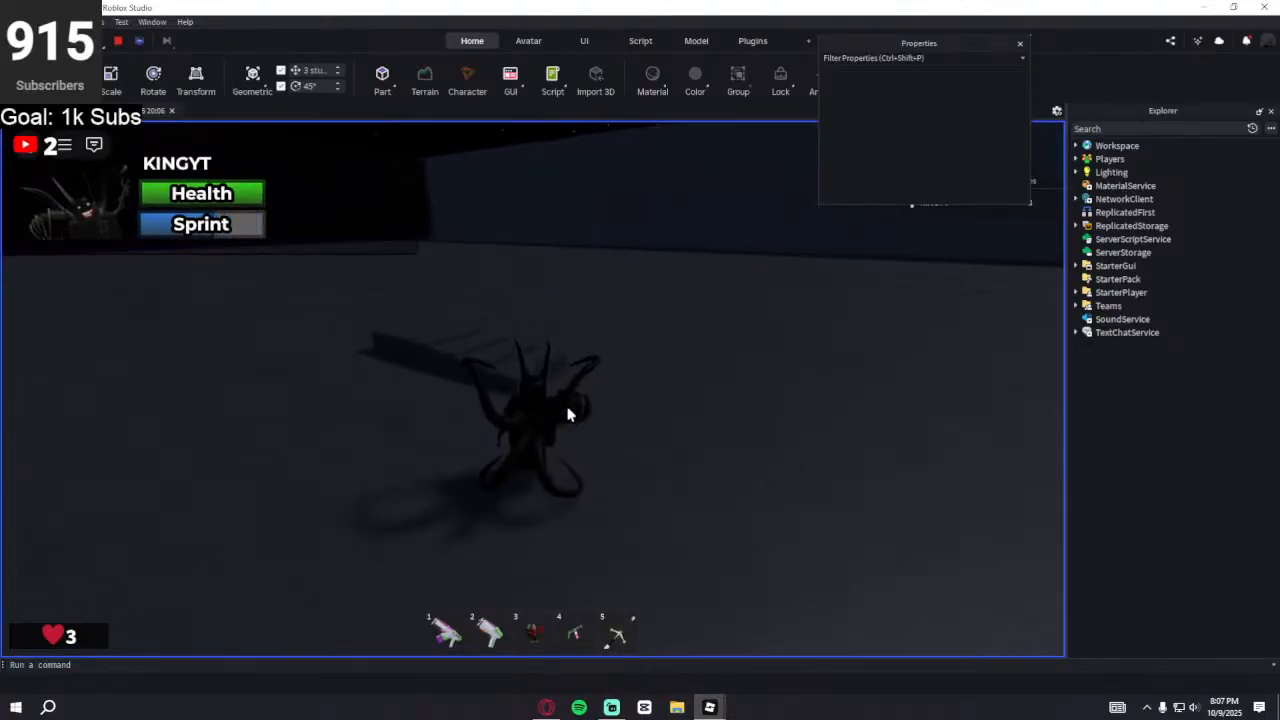
key(a)
right_drag(570, 414, 570, 414)
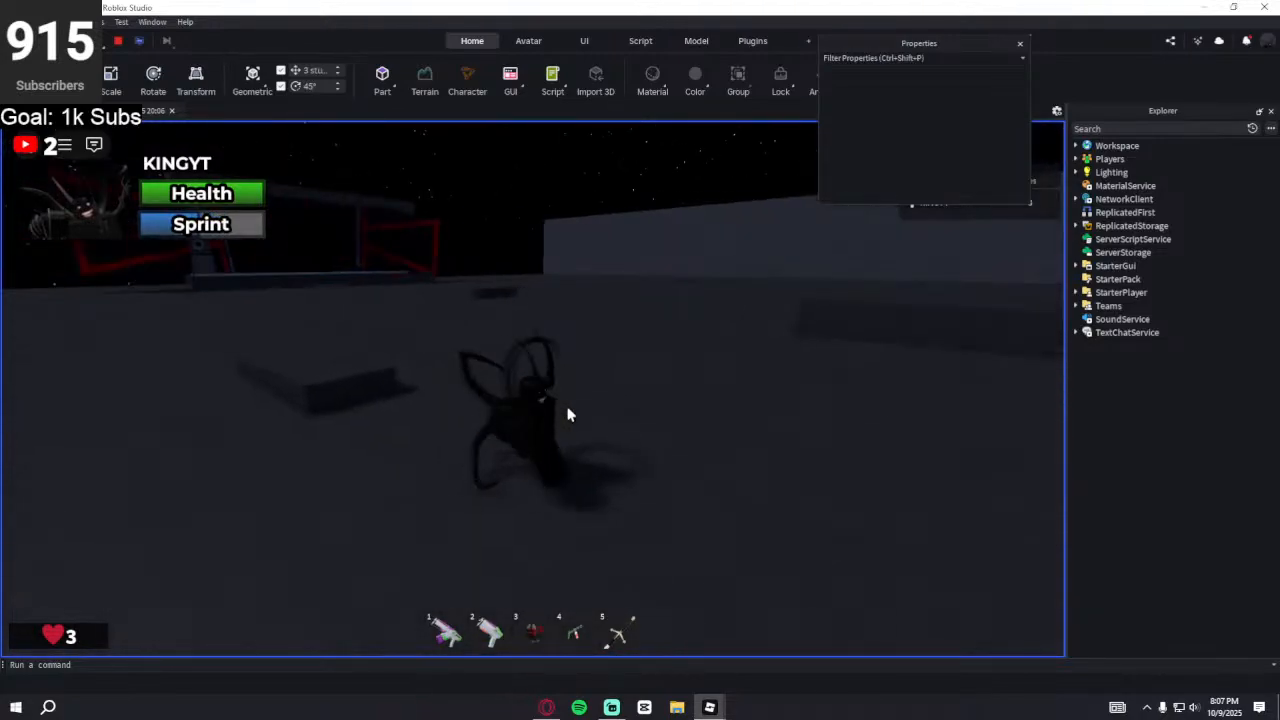
- Equip the Pistol to test firing and reloading it, and end the playtest
click(490, 631)
key(a)
click(549, 326)
click(657, 314)
key(r)
key(w)
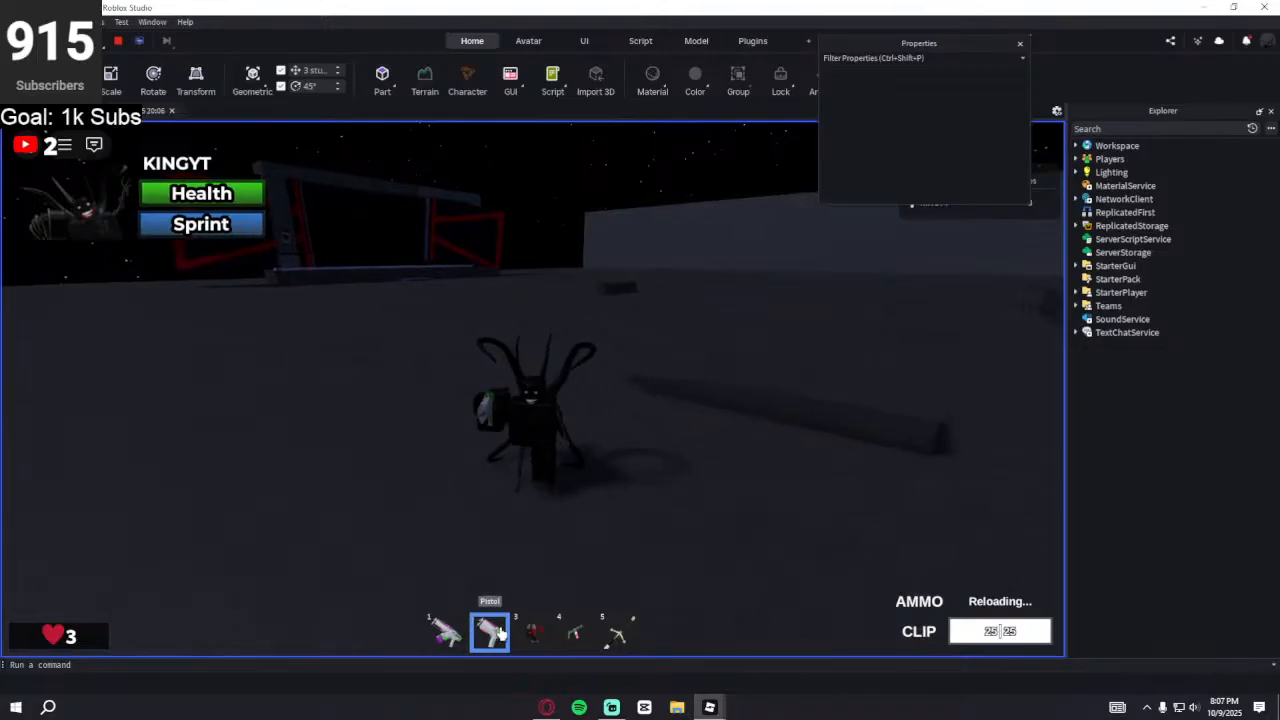
click(496, 637)
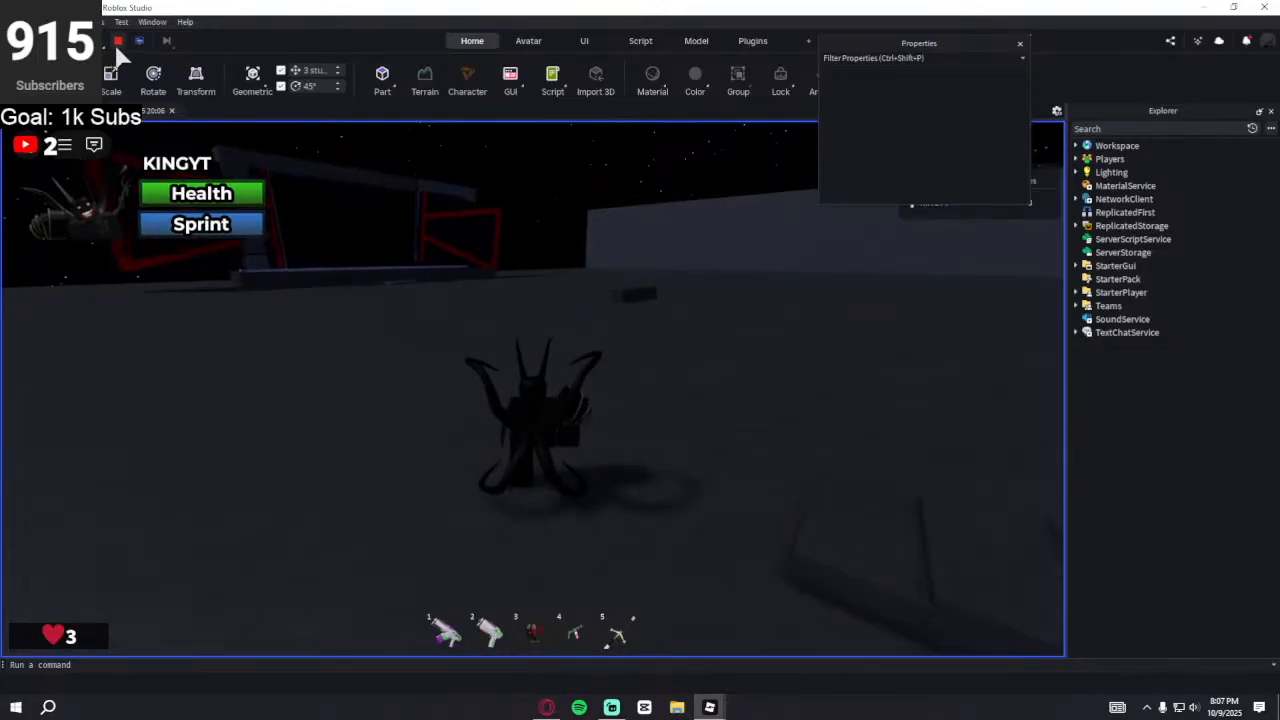
click(117, 40)
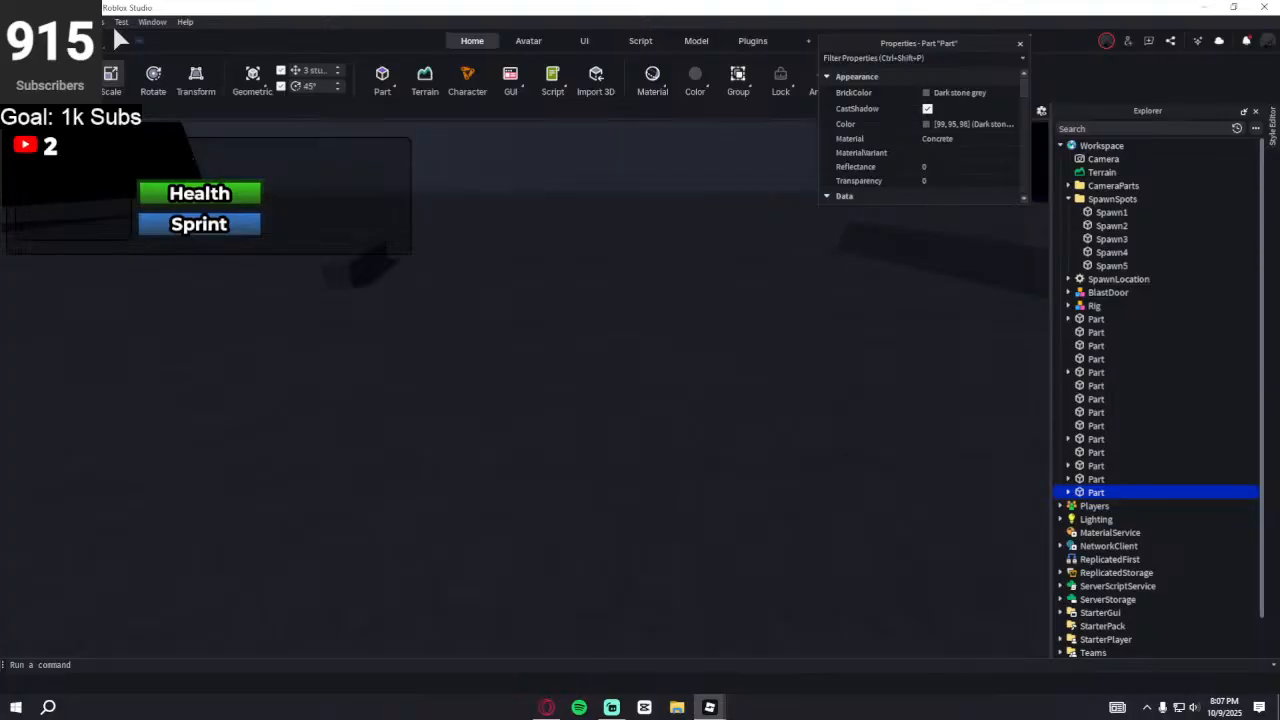
- Duplicate a concrete block on the floor and reposition the copy
click(350, 260)
key(ctrl+d)
drag(357, 263, 371, 291)
- Select the tallest stair block and shorten its extended side
click(491, 293)
right_drag(491, 293, 491, 293)
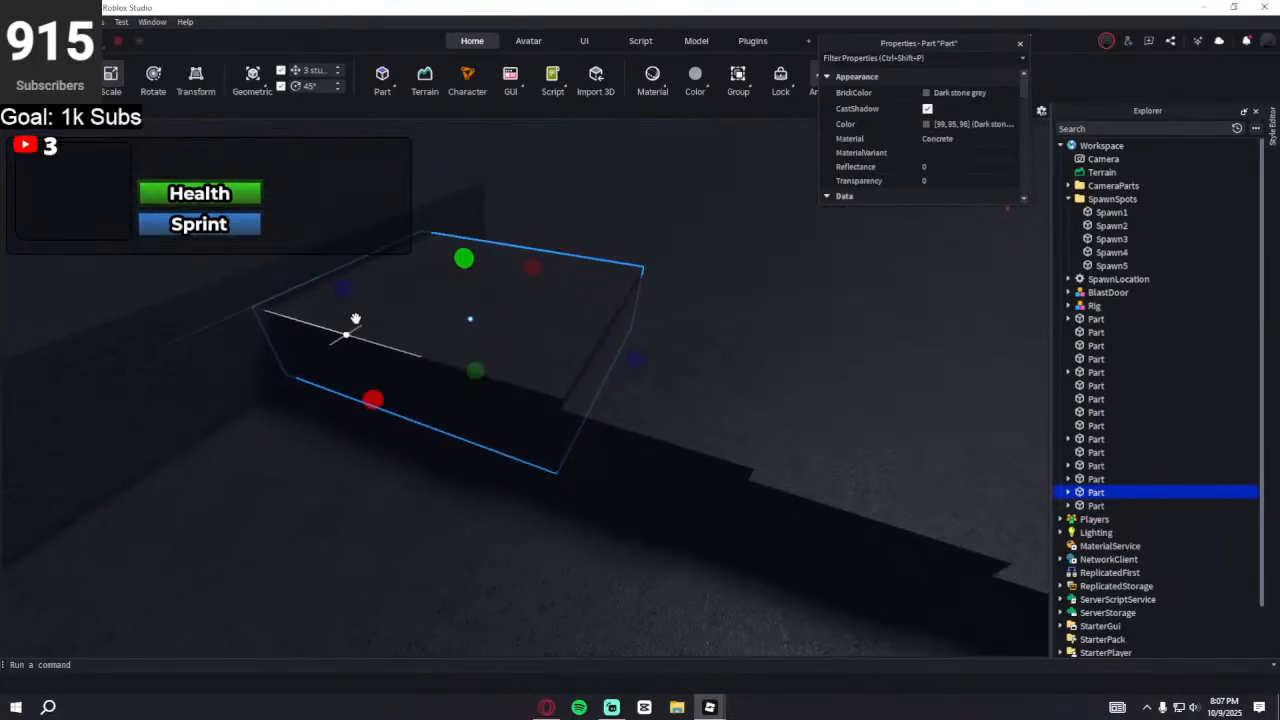
drag(341, 292, 500, 334)
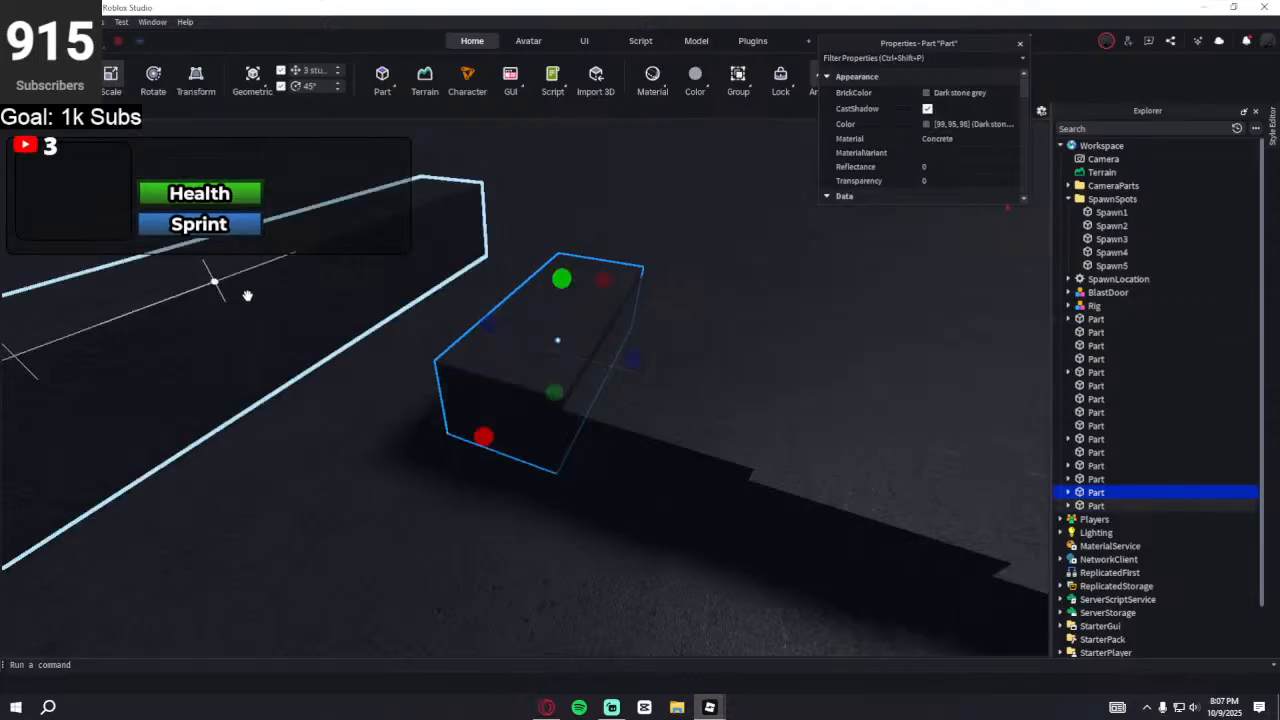
- Resize the newly duplicated concrete block and move it closer to the stairs
click(278, 295)
drag(295, 284, 478, 216)
key(ctrl+2)
right_drag(551, 251, 554, 252)
drag(509, 449, 632, 428)
right_drag(481, 362, 480, 363)
- Duplicate the low concrete block on the floor, move the copy away, and fine-tune its position beside the wall
click(480, 363)
key(ctrl+d)
drag(509, 360, 596, 339)
scroll(596, 339, up, 5)
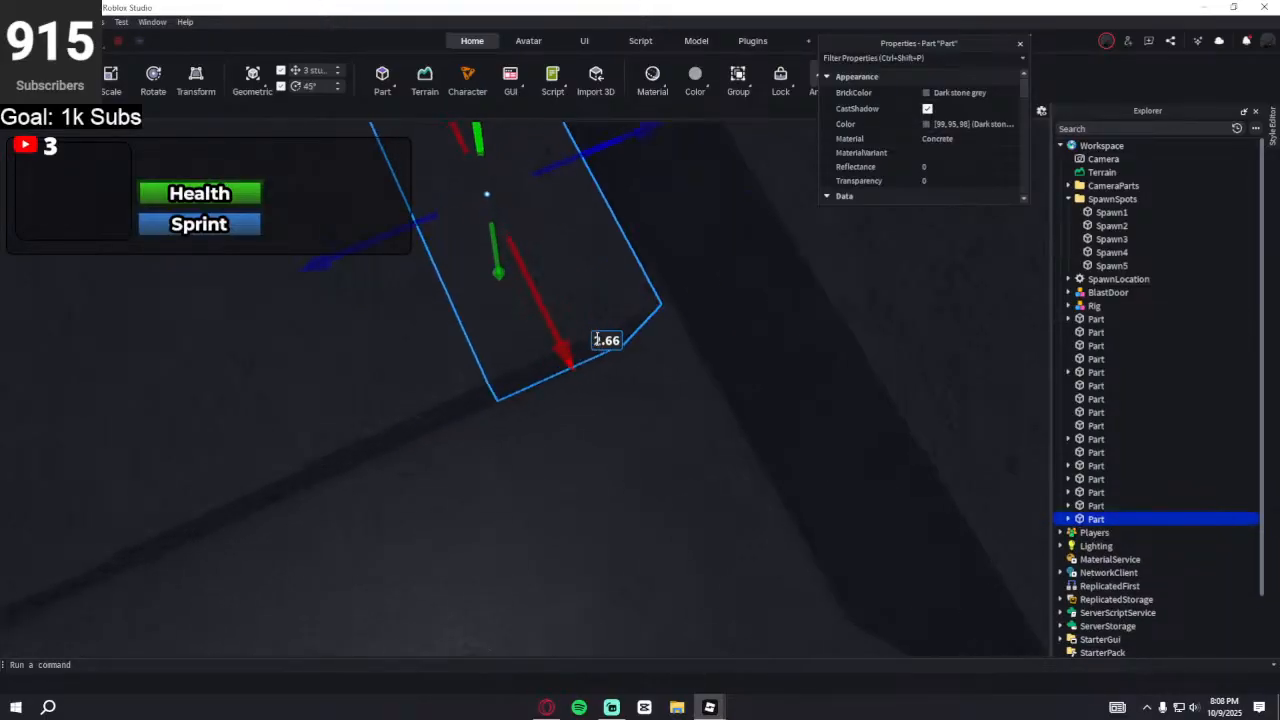
scroll(597, 340, down, 5)
drag(449, 300, 438, 297)
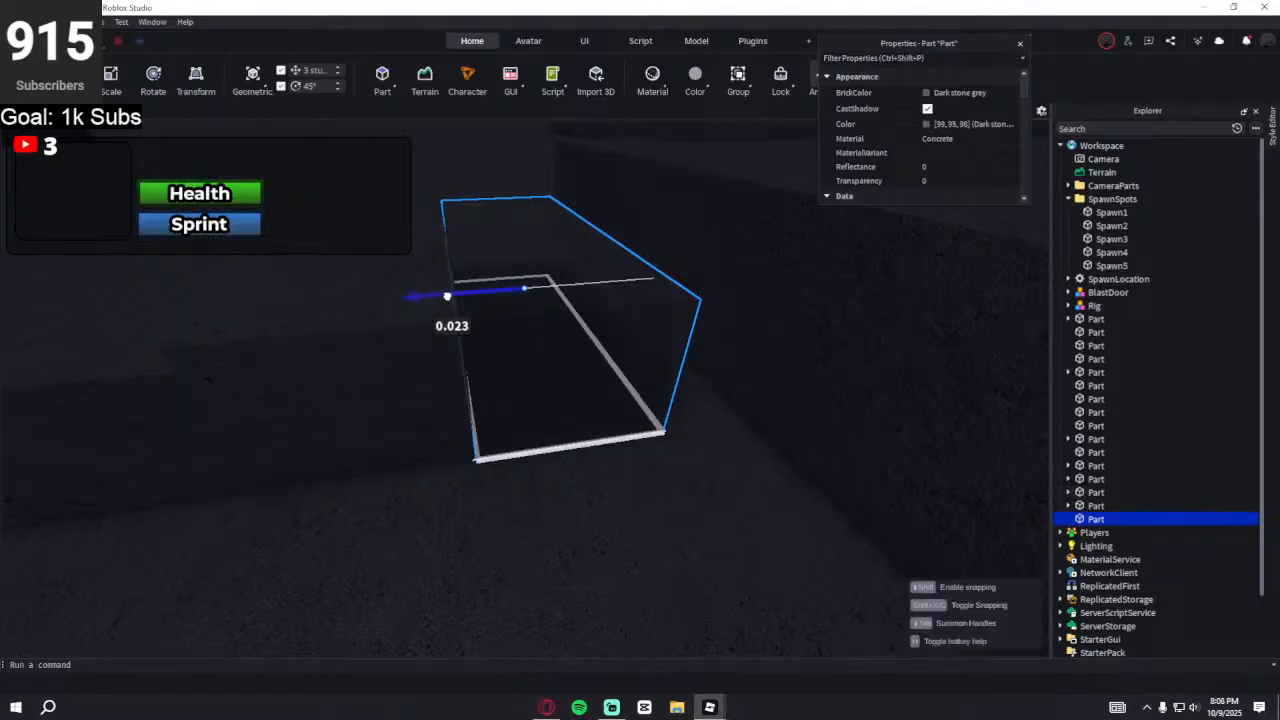
drag(514, 203, 508, 198)
right_drag(508, 201, 507, 203)
- Select the neighbouring concrete block, then reposition and resize it beside the stairs
click(592, 330)
right_drag(577, 334, 577, 334)
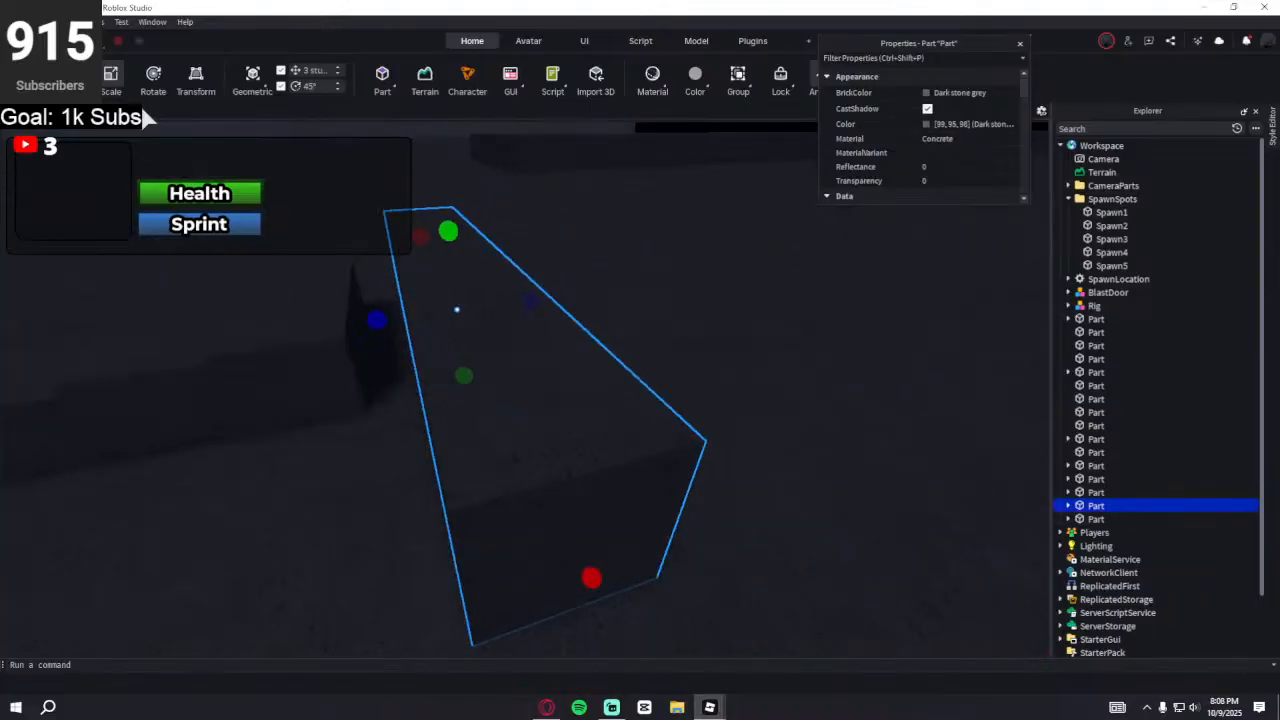
key(a)
key(ctrl+2)
drag(503, 317, 460, 327)
right_drag(574, 322, 463, 241)
drag(349, 287, 440, 303)
drag(864, 360, 664, 336)
right_drag(664, 336, 658, 335)
drag(510, 383, 634, 400)
right_drag(634, 400, 620, 400)
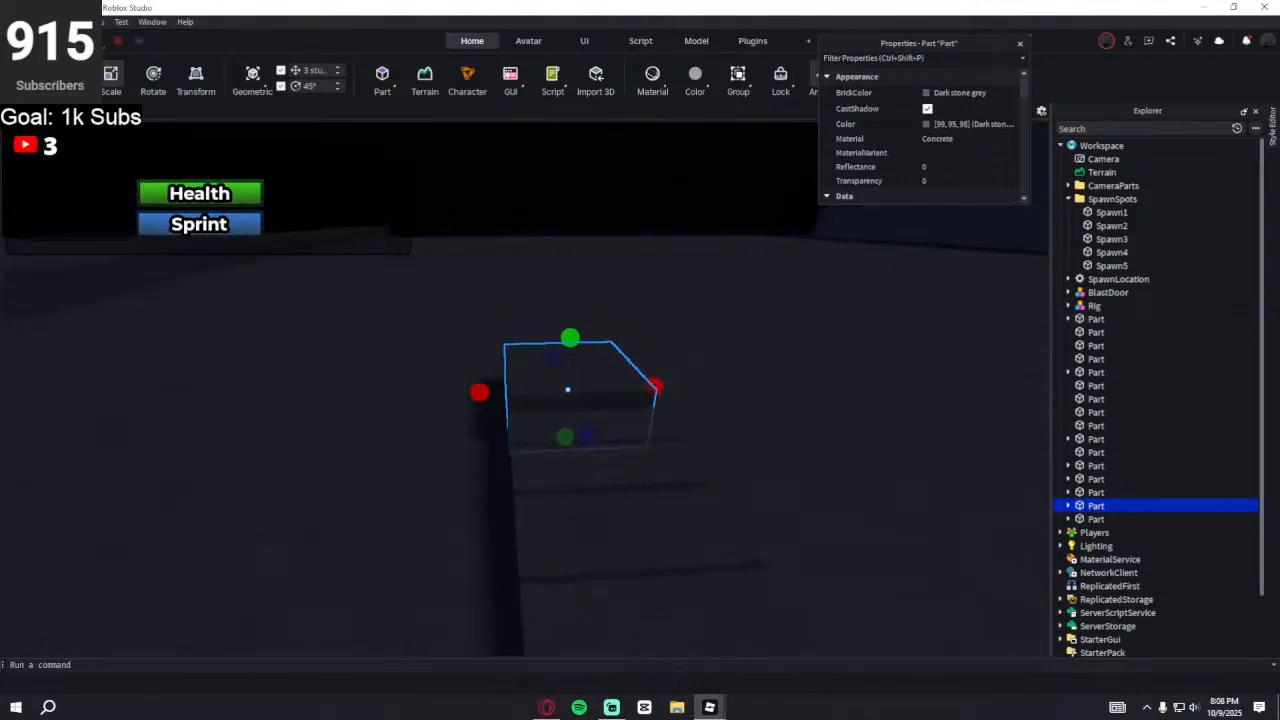
- Start a playtest and equip the gun in slot 4 to try it in the room
key(F5)
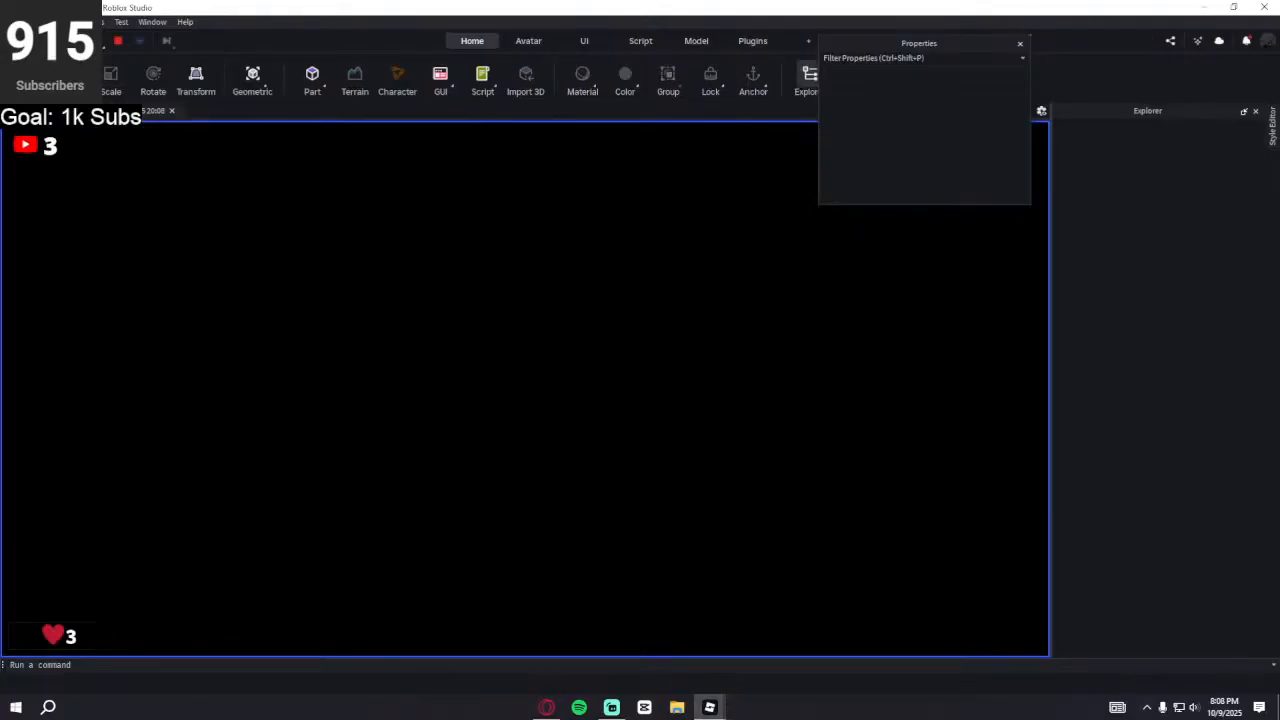
click(418, 340)
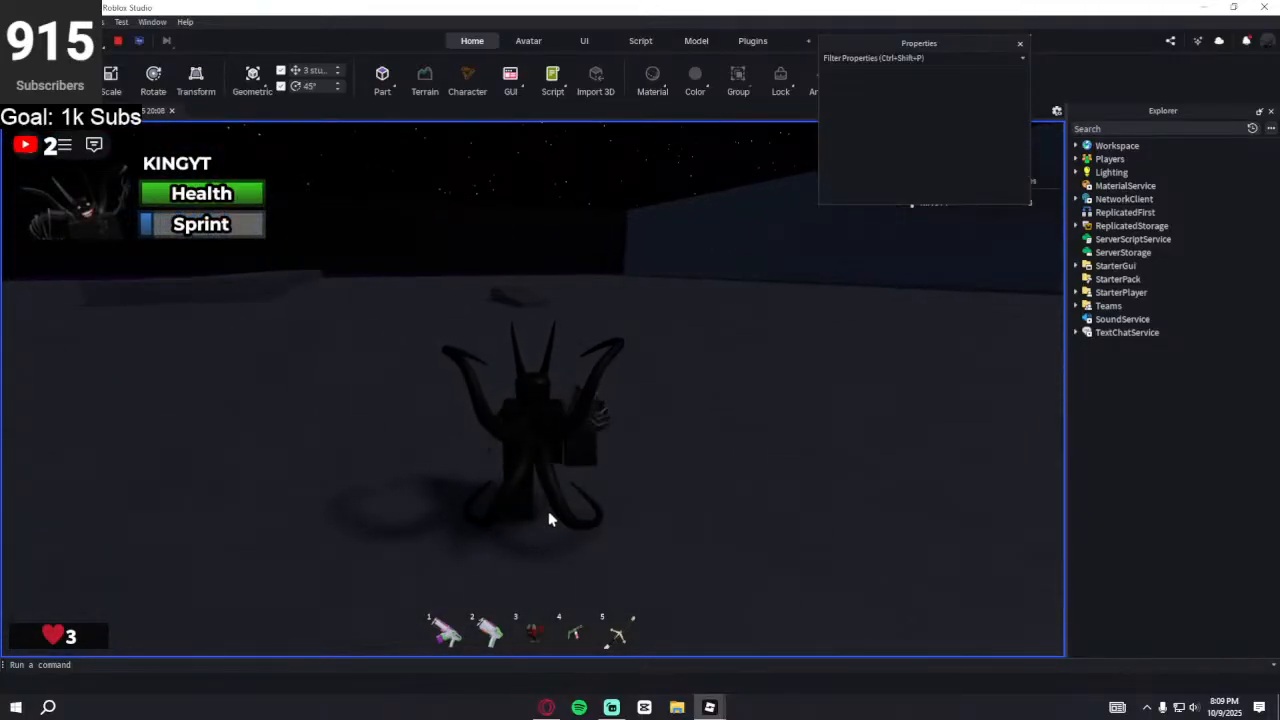
click(576, 640)
drag(551, 277, 600, 310)
right_drag(617, 334, 617, 346)
drag(690, 300, 980, 336)
right_drag(646, 480, 646, 505)
click(577, 622)
- Walk, sprint and jump around the room to check the floor cover from the character's view
key(d)
right_drag(618, 441, 618, 441)
key(w)
key(shift)
key(w)
key(s)
key(space)
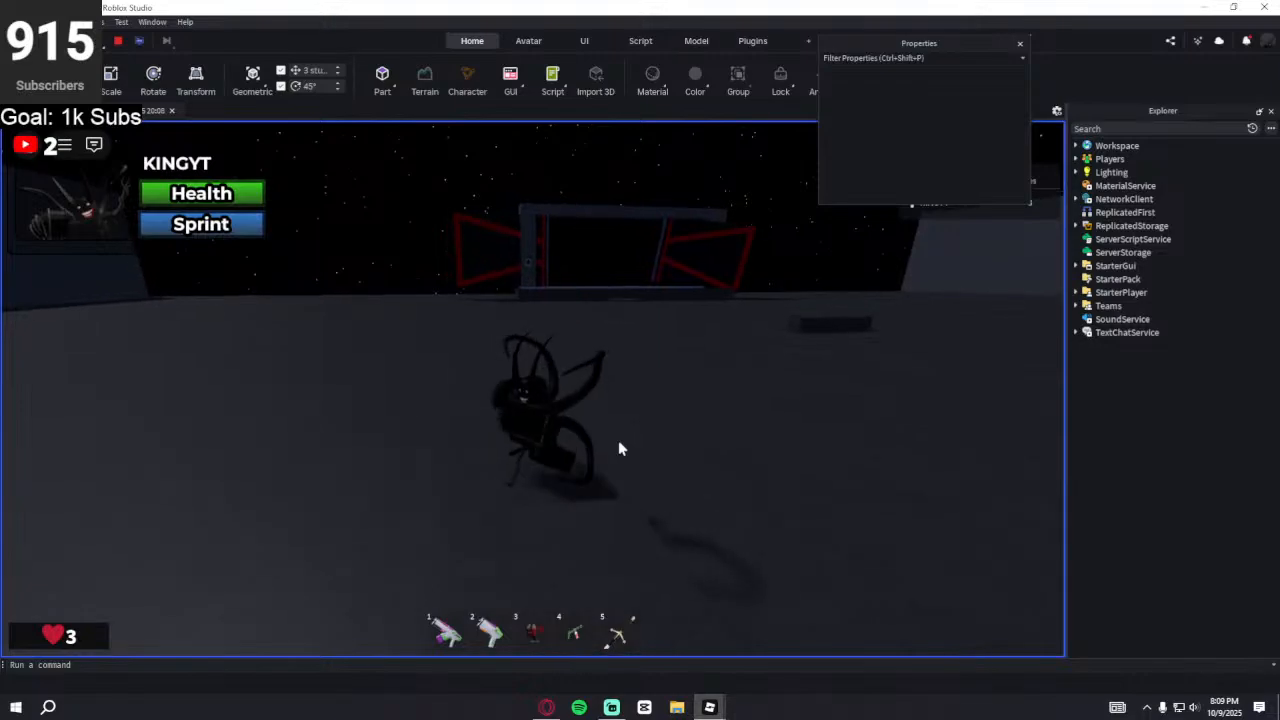
key(d)
key(a)
key(w)
right_drag(618, 441, 608, 402)
key(shift)
key(w)
key(a)
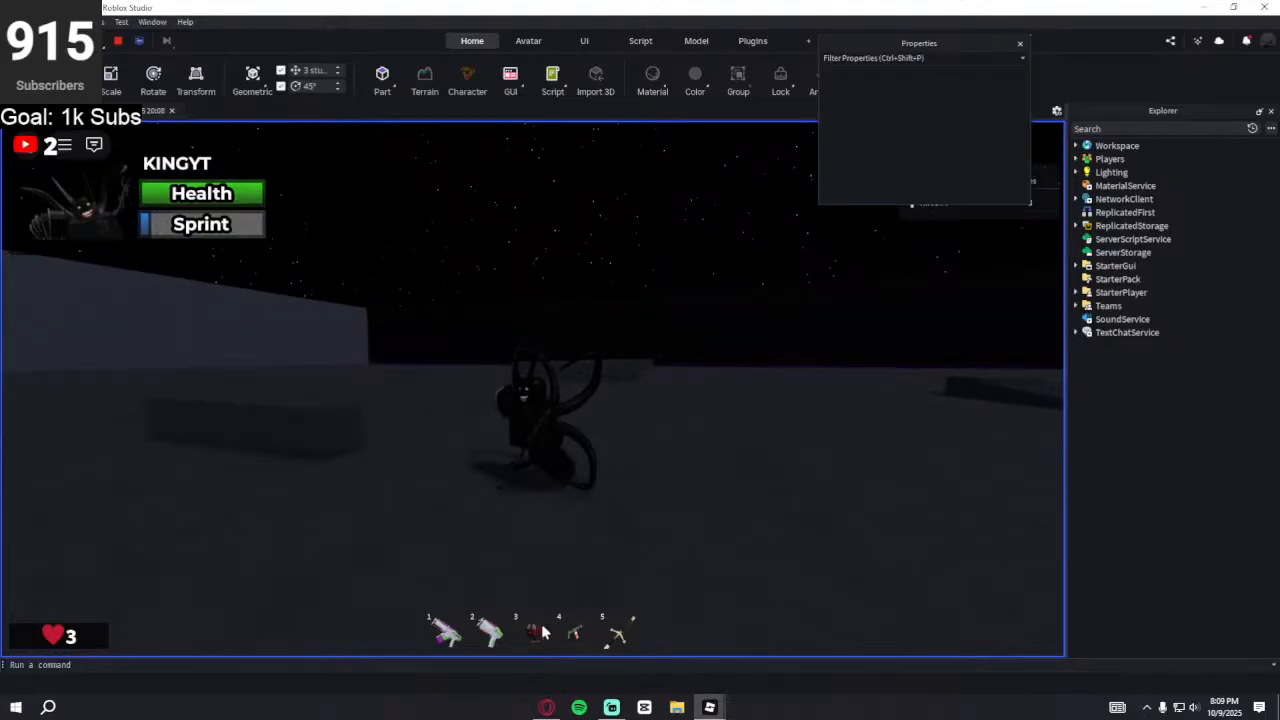
- Place a sentry turret by a floor block, unequip its tool, and end the playtest
click(549, 627)
click(455, 365)
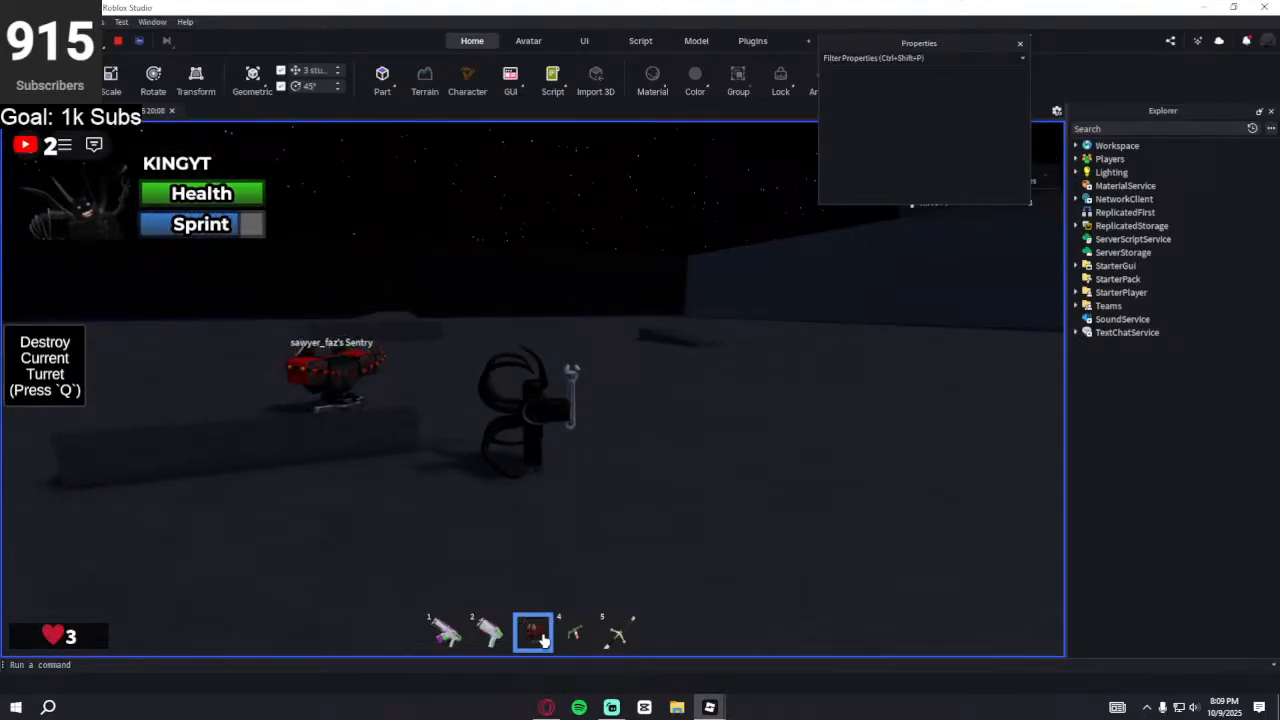
click(532, 628)
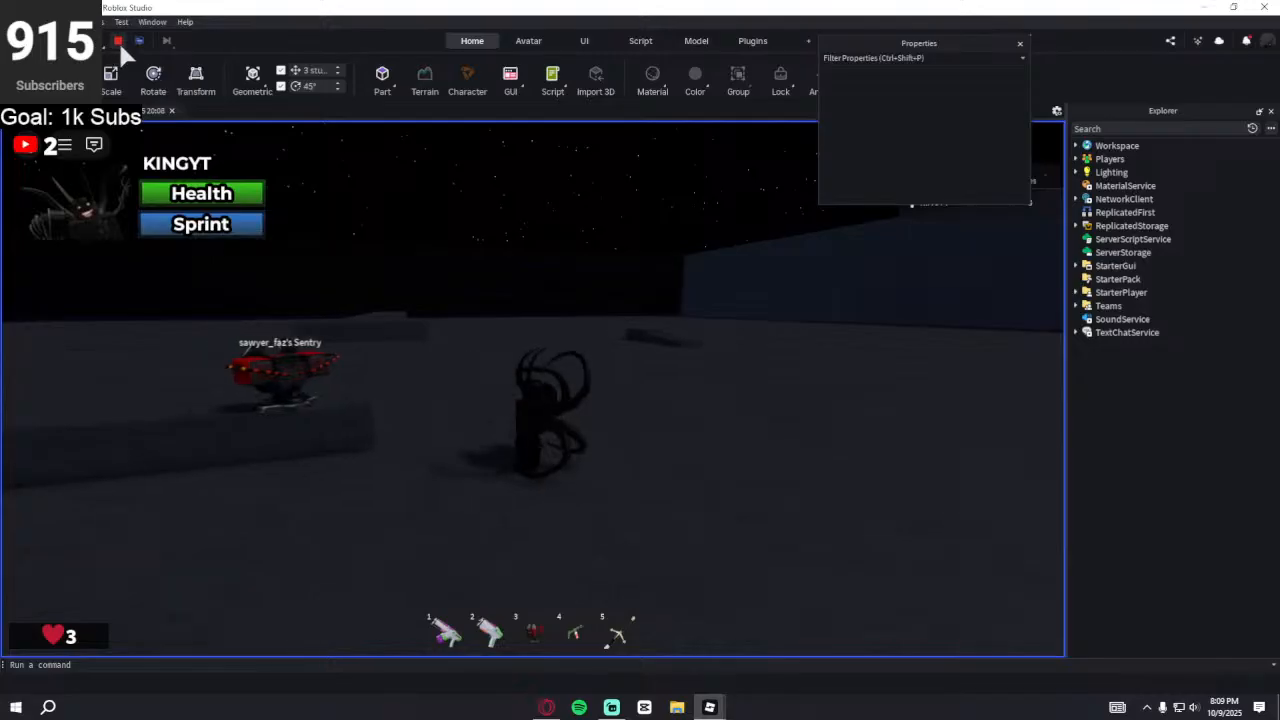
click(118, 40)
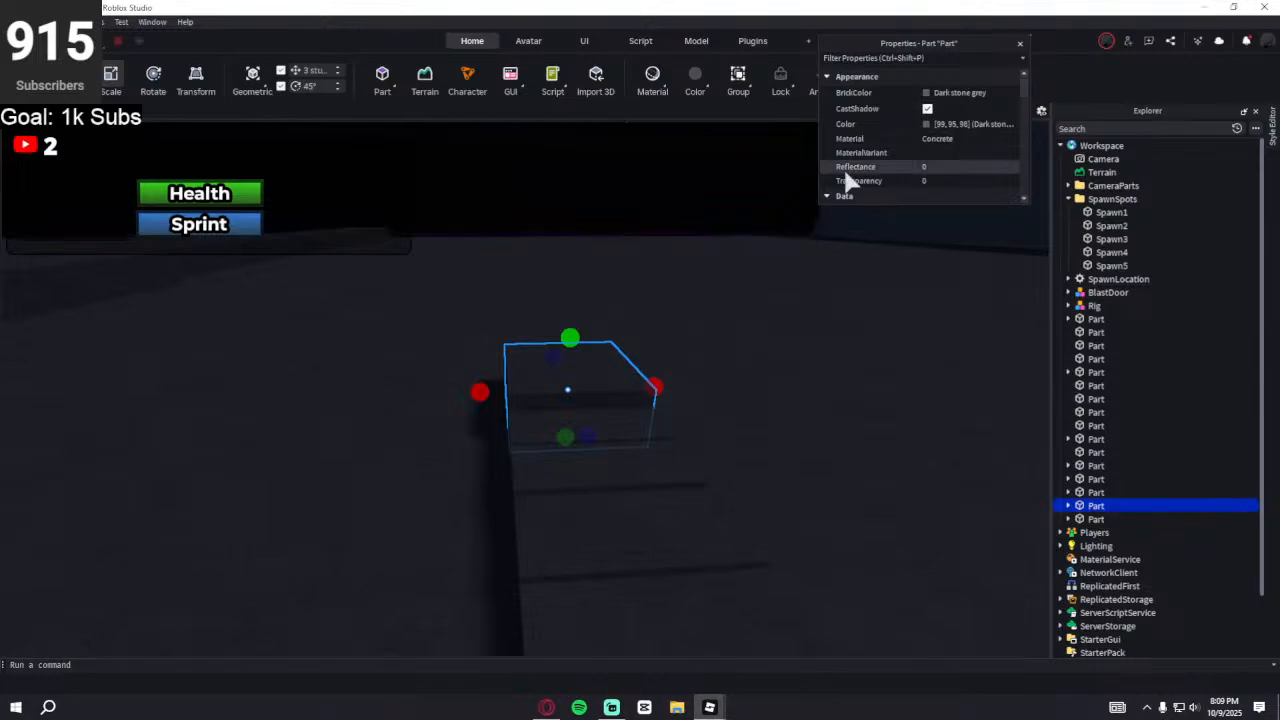
- Duplicate the low concrete block facing the blast door and rotate the copy 45° about the vertical axis
mouse_move(709, 500)
right_down()
mouse_move(637, 443)
mouse_move(820, 543)
mouse_move(686, 511)
right_up()
key(w)
key(w)
key(d)
right_drag(654, 437, 639, 437)
key(s)
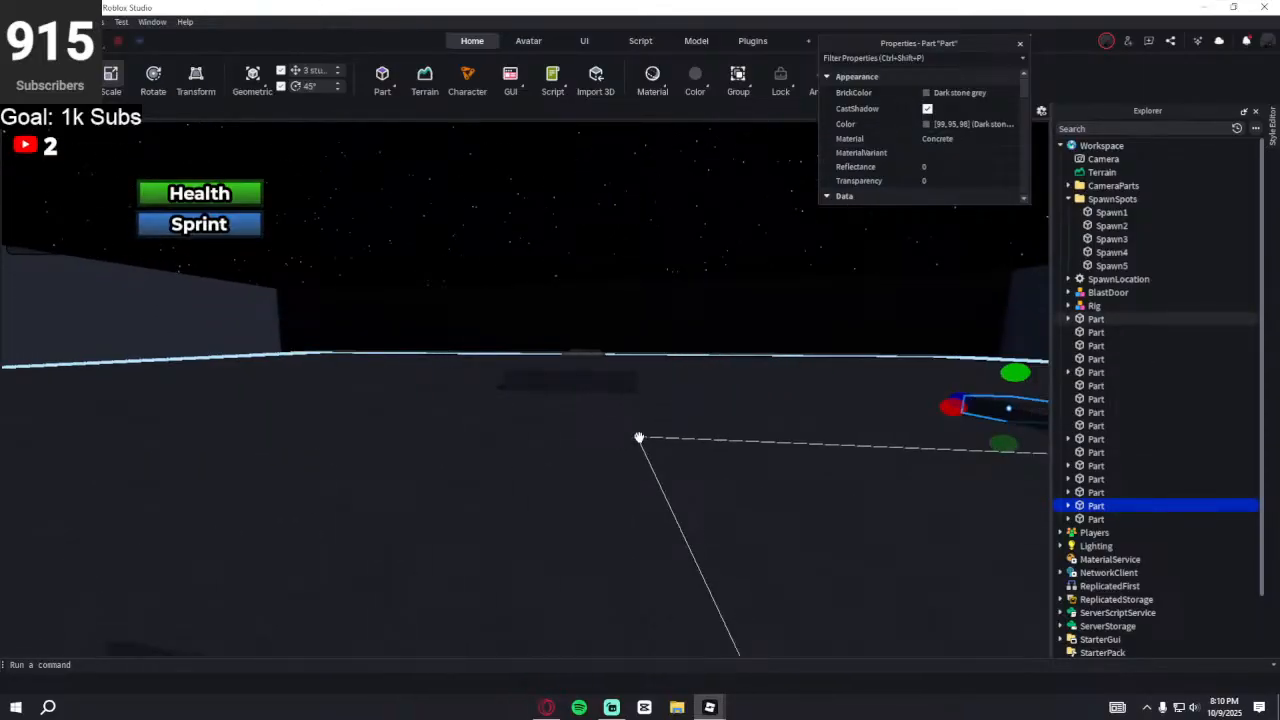
right_drag(574, 560, 557, 529)
click(540, 523)
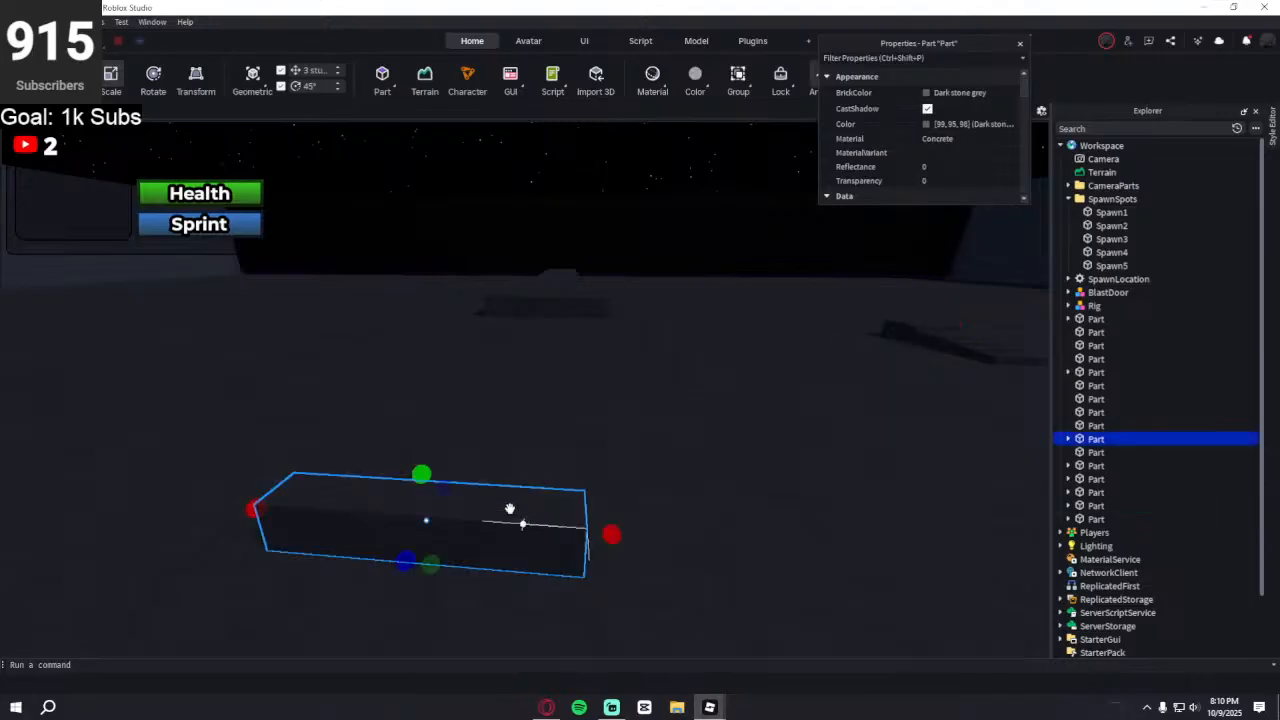
key(d)
right_drag(474, 470, 537, 397)
key(ctrl+d)
click(153, 80)
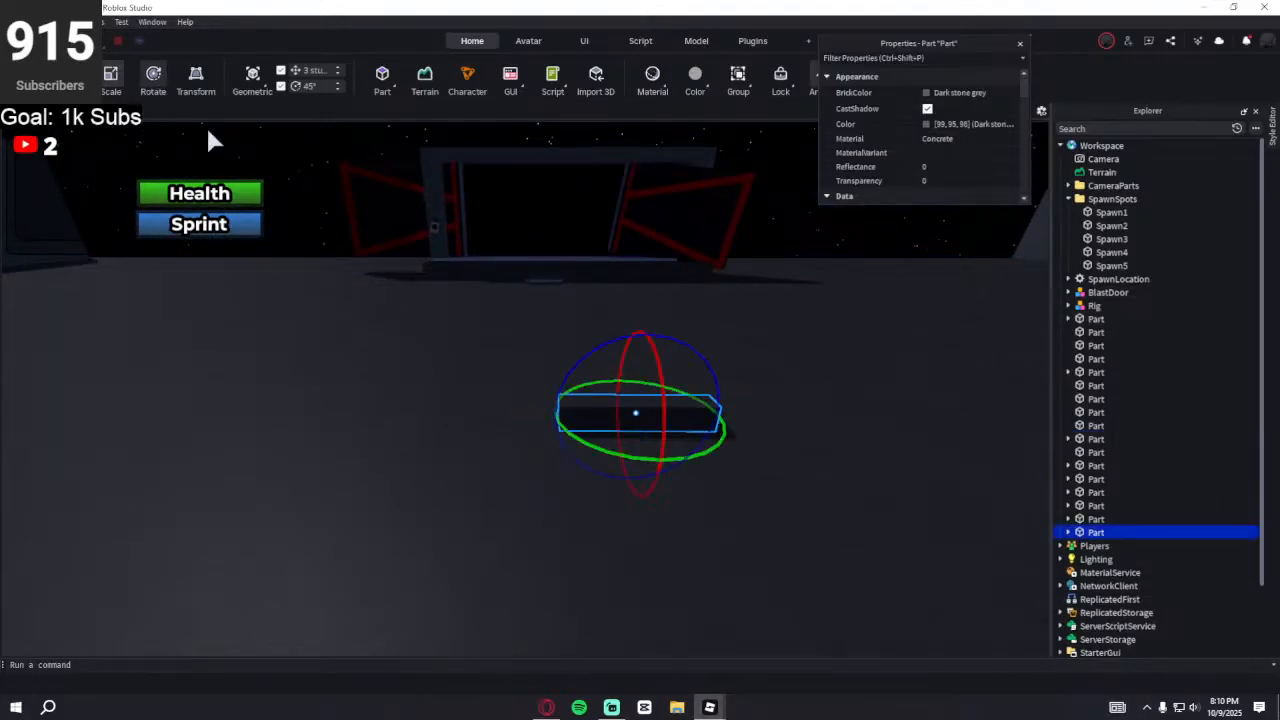
drag(579, 442, 605, 455)
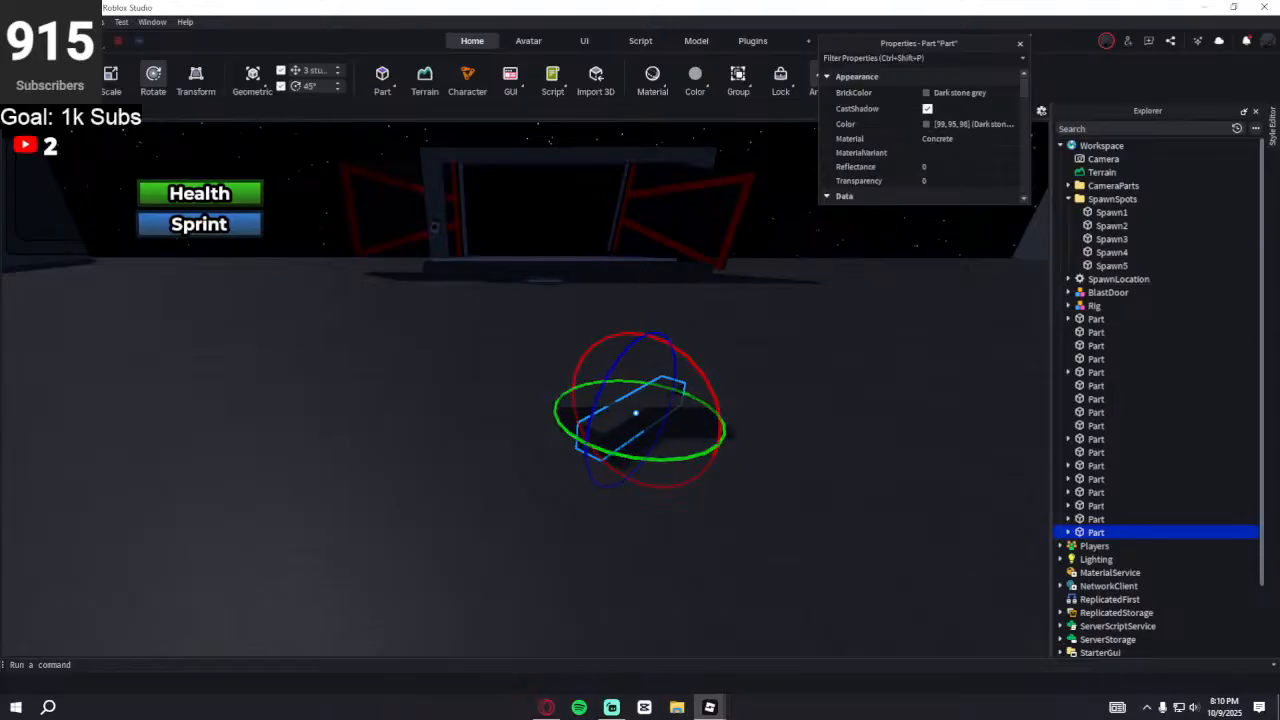
- Move the rotated copy diagonally in front of one end of the original block
key(ctrl+2)
drag(560, 417, 420, 417)
drag(496, 440, 481, 500)
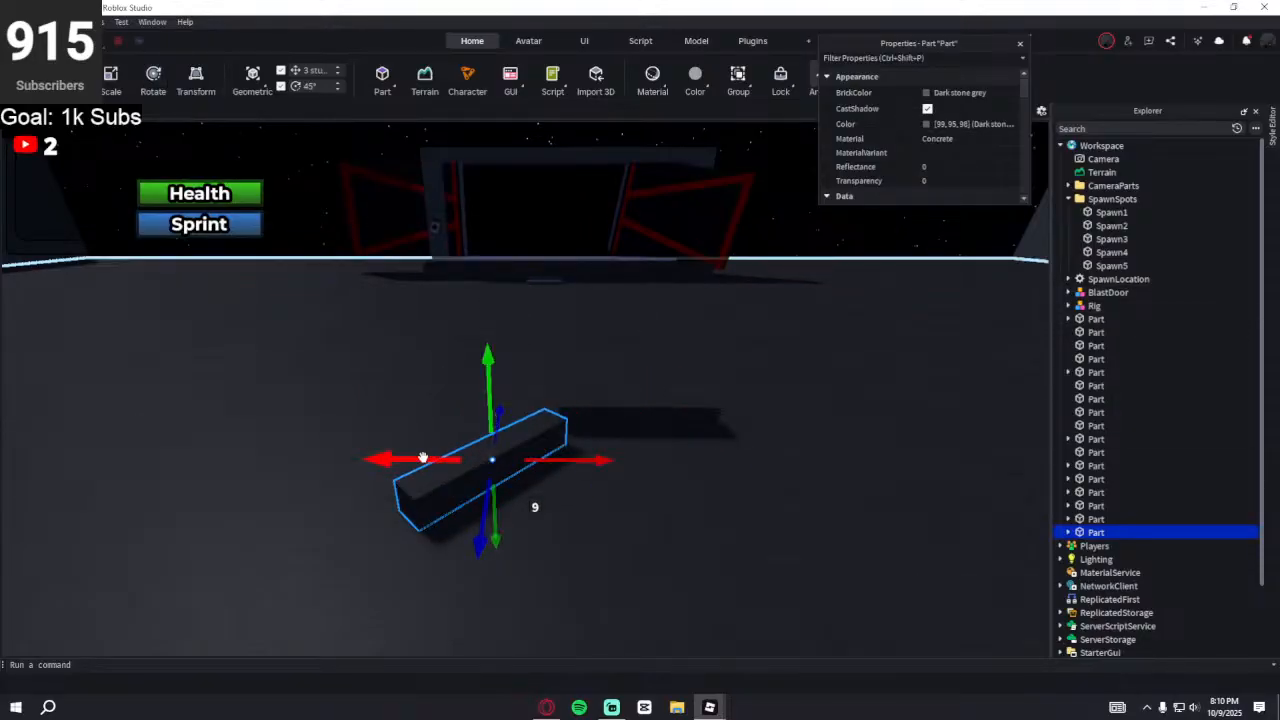
drag(424, 458, 395, 455)
key(w)
right_drag(529, 446, 529, 444)
key(s)
key(ctrl+d)
click(153, 80)
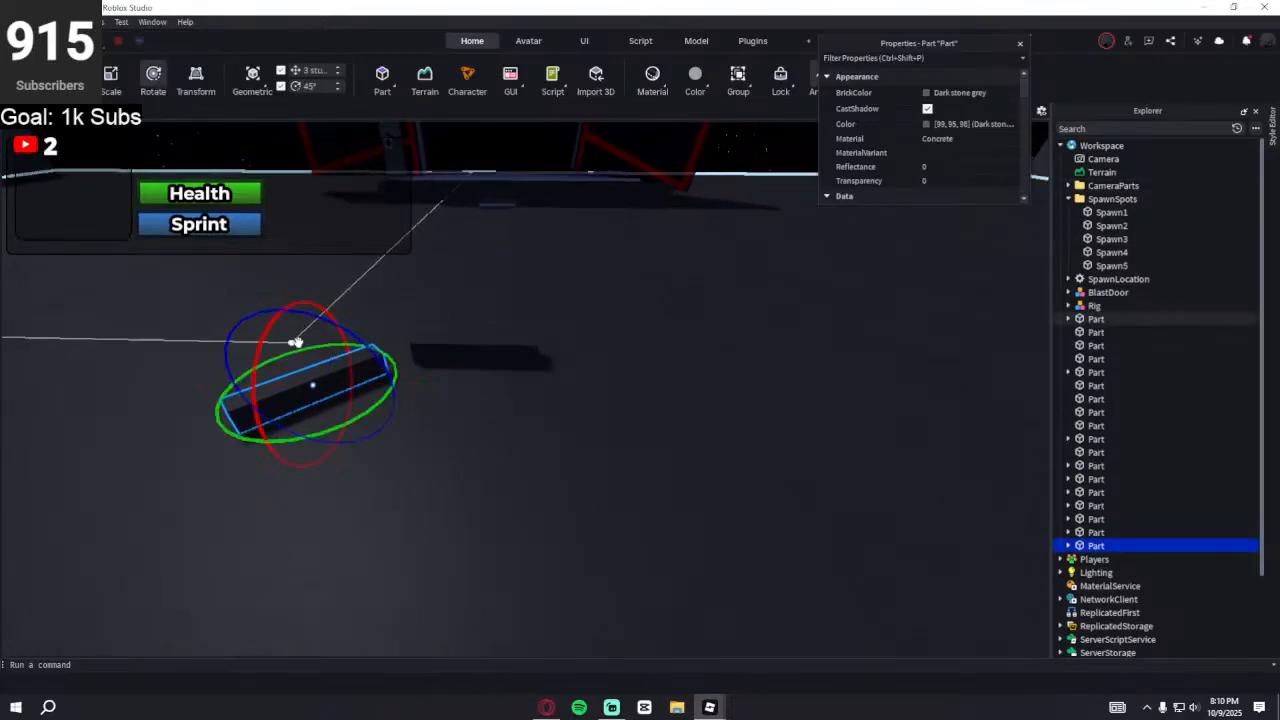
drag(328, 413, 331, 427)
key(Delete)
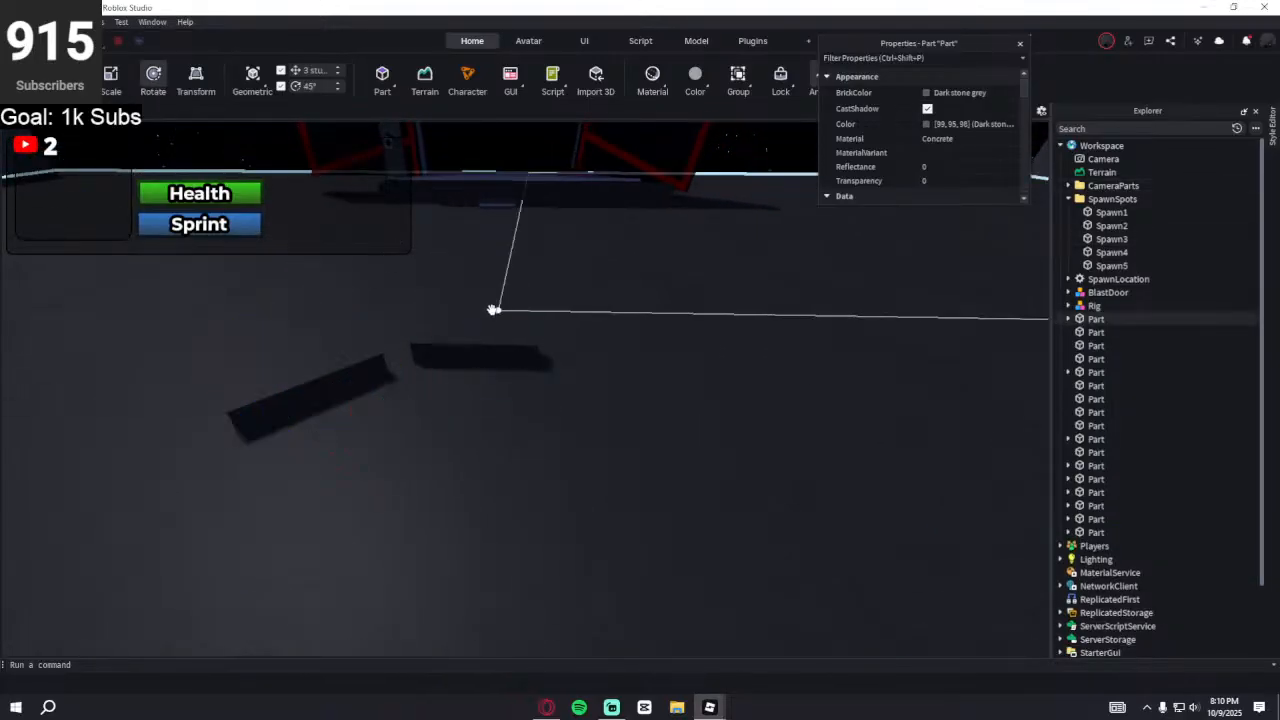
- Duplicate the straight middle block and rotate the copy at the opposite angle to the first angled block
click(500, 346)
key(a)
right_drag(479, 326, 480, 326)
click(515, 370)
key(ctrl+d)
drag(531, 424, 509, 374)
- Move the new angled block to the free end of the middle block, mirroring the first one
key(ctrl+2)
drag(590, 399, 625, 440)
drag(605, 380, 680, 338)
right_drag(680, 338, 658, 331)
drag(660, 317, 669, 317)
right_drag(669, 317, 666, 319)
right_drag(541, 358, 541, 346)
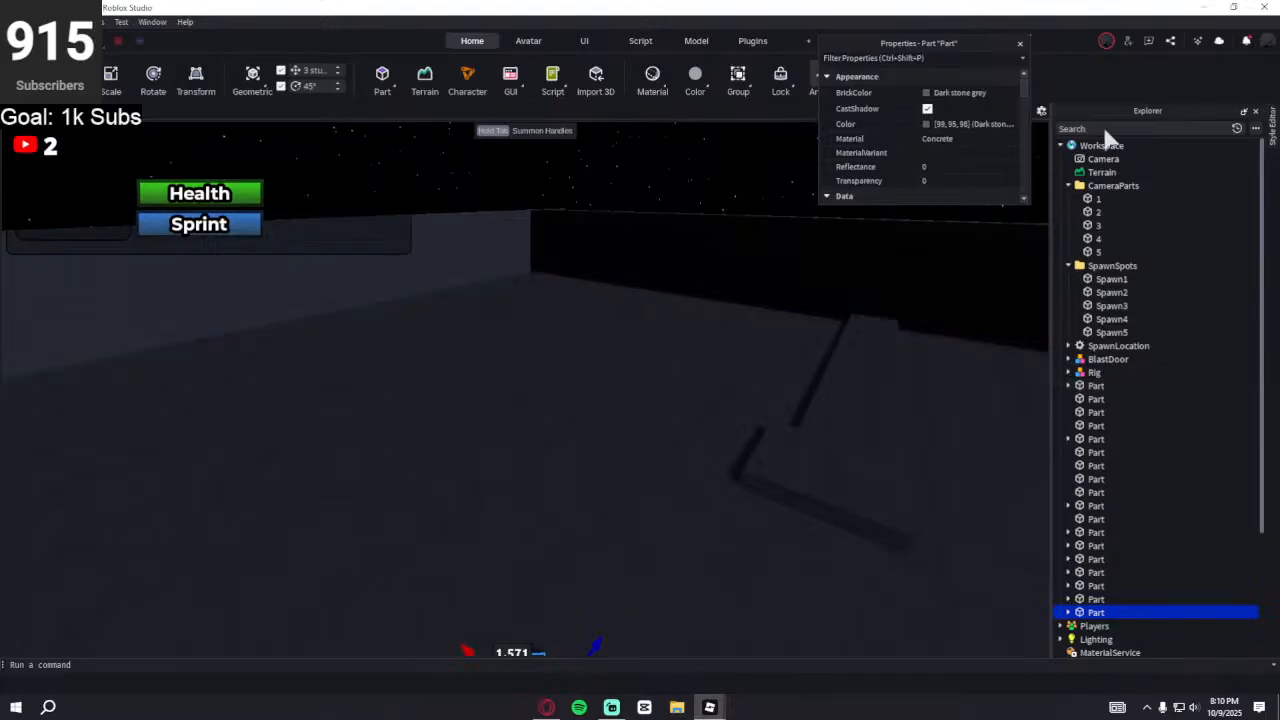
- Select parts 1 to 5 in the CameraParts folder, rotate them together, and collapse the folder
click(1147, 187)
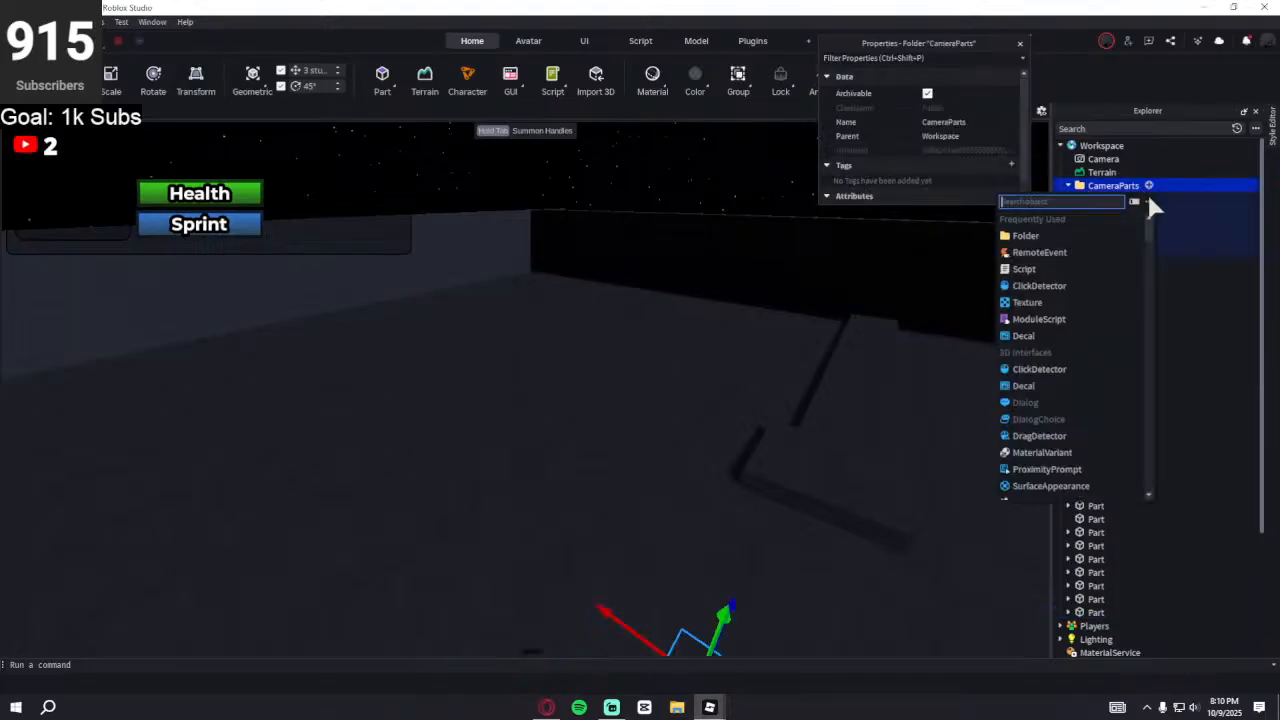
drag(1179, 198, 1168, 250)
right_drag(848, 280, 765, 262)
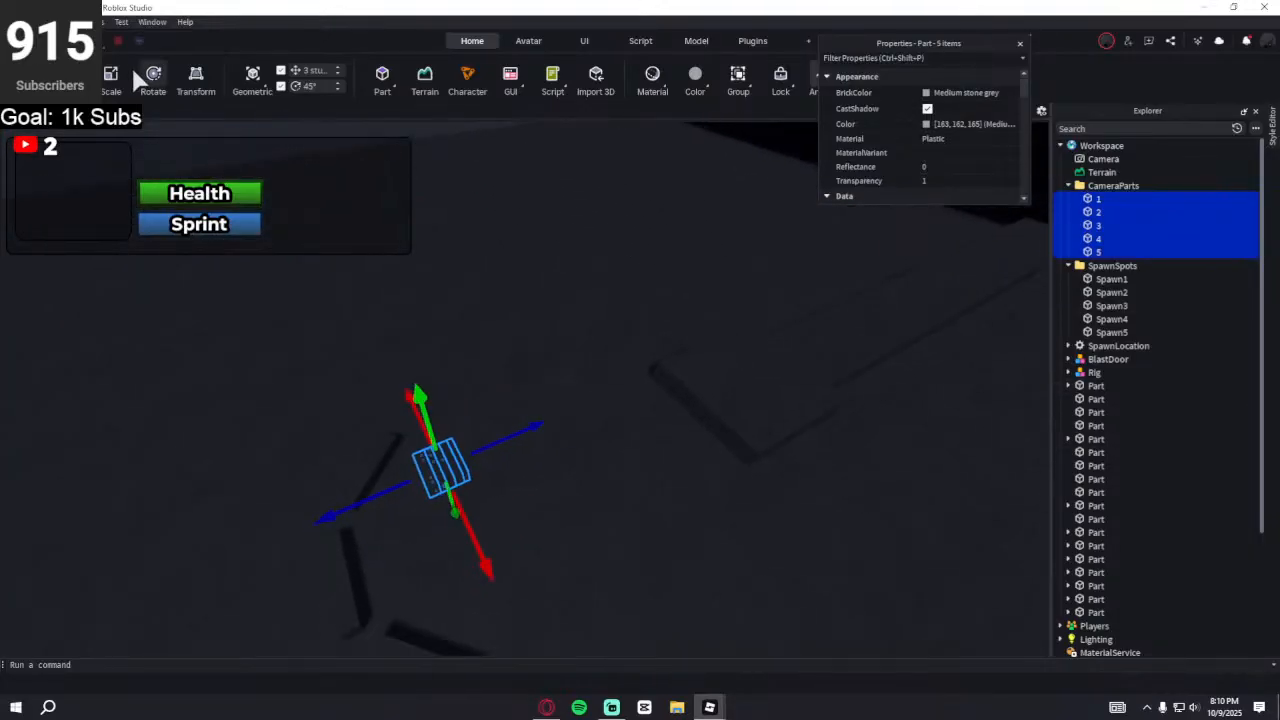
click(152, 78)
drag(357, 510, 509, 418)
click(1194, 182)
click(1067, 185)
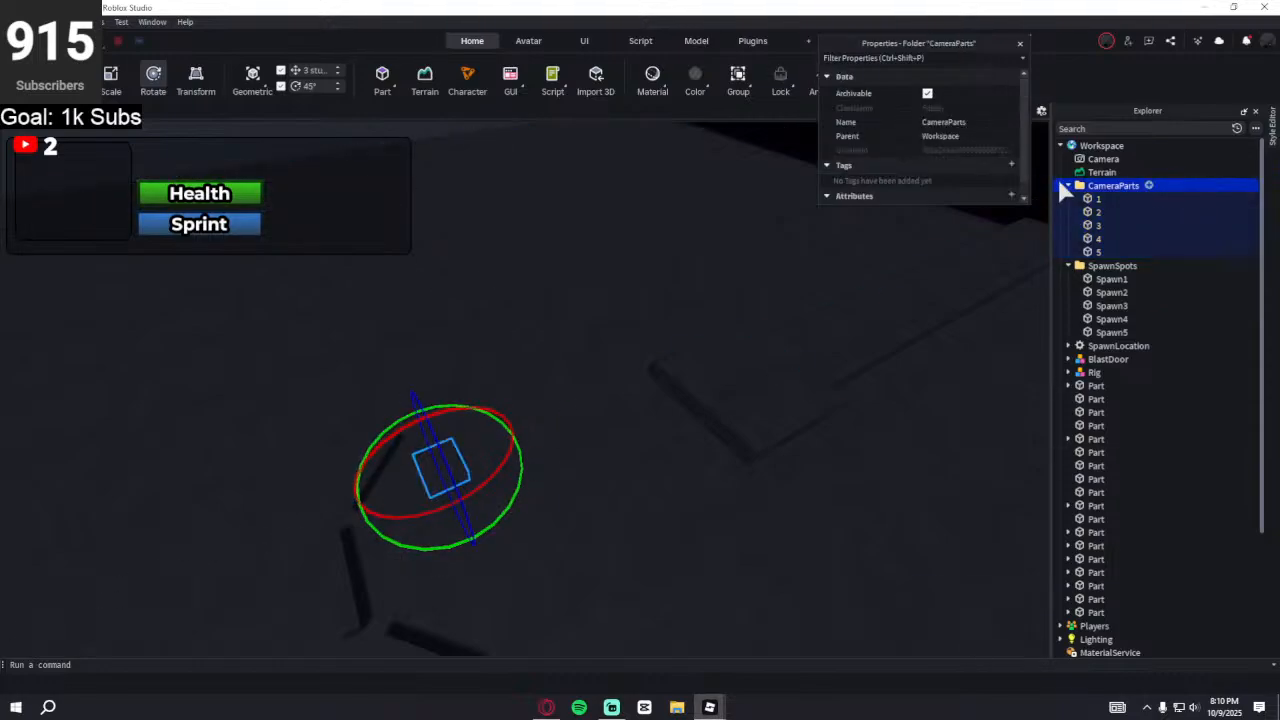
click(1094, 147)
- Select the newest angled block in front of the blast door and shift it closer to the middle block
right_drag(727, 329, 727, 329)
key(w)
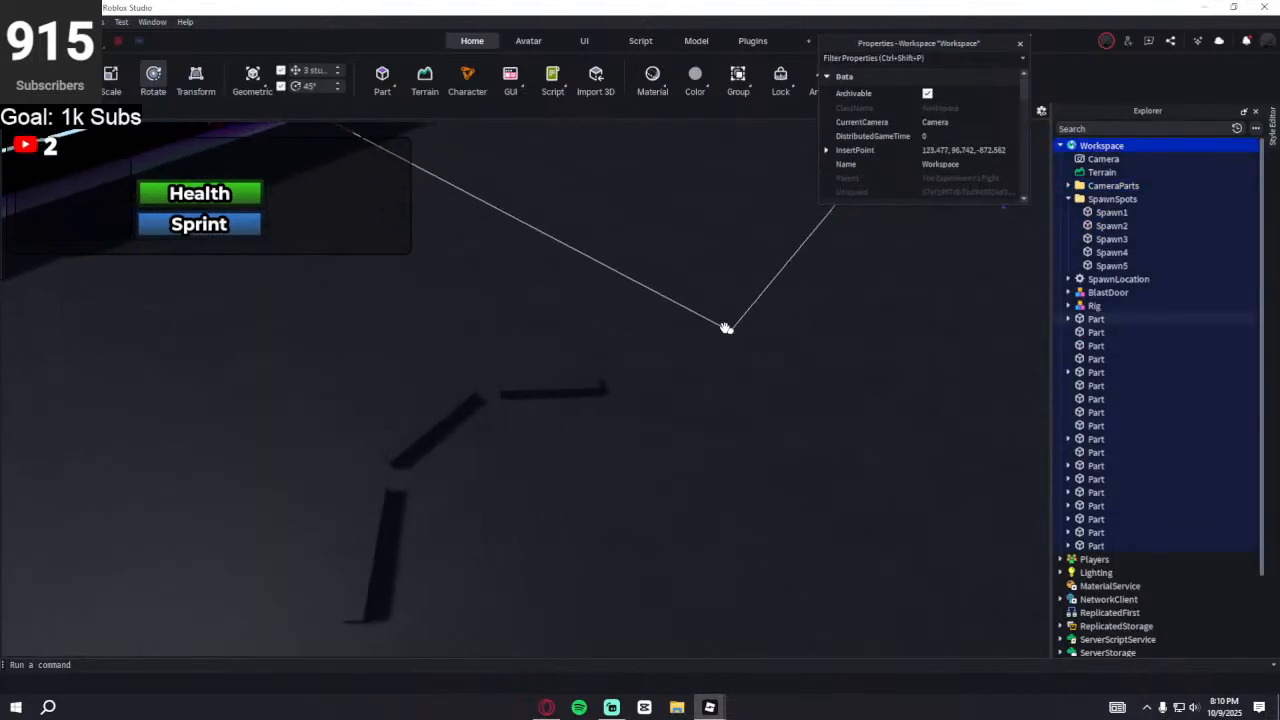
key(w)
right_drag(720, 419, 606, 428)
key(w)
click(608, 299)
mouse_move(602, 335)
right_down()
mouse_move(608, 299)
mouse_move(606, 311)
right_up()
key(w)
key(s)
click(473, 397)
right_drag(563, 391, 554, 417)
click(720, 397)
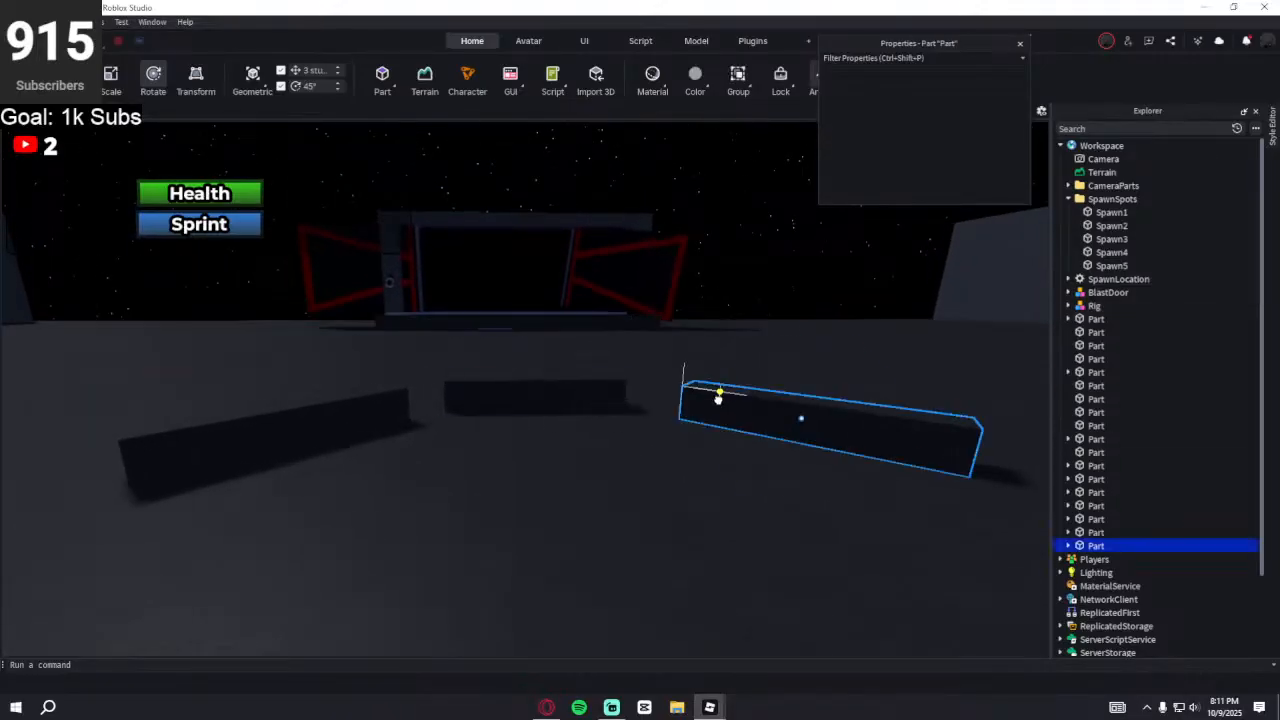
key(ctrl+2)
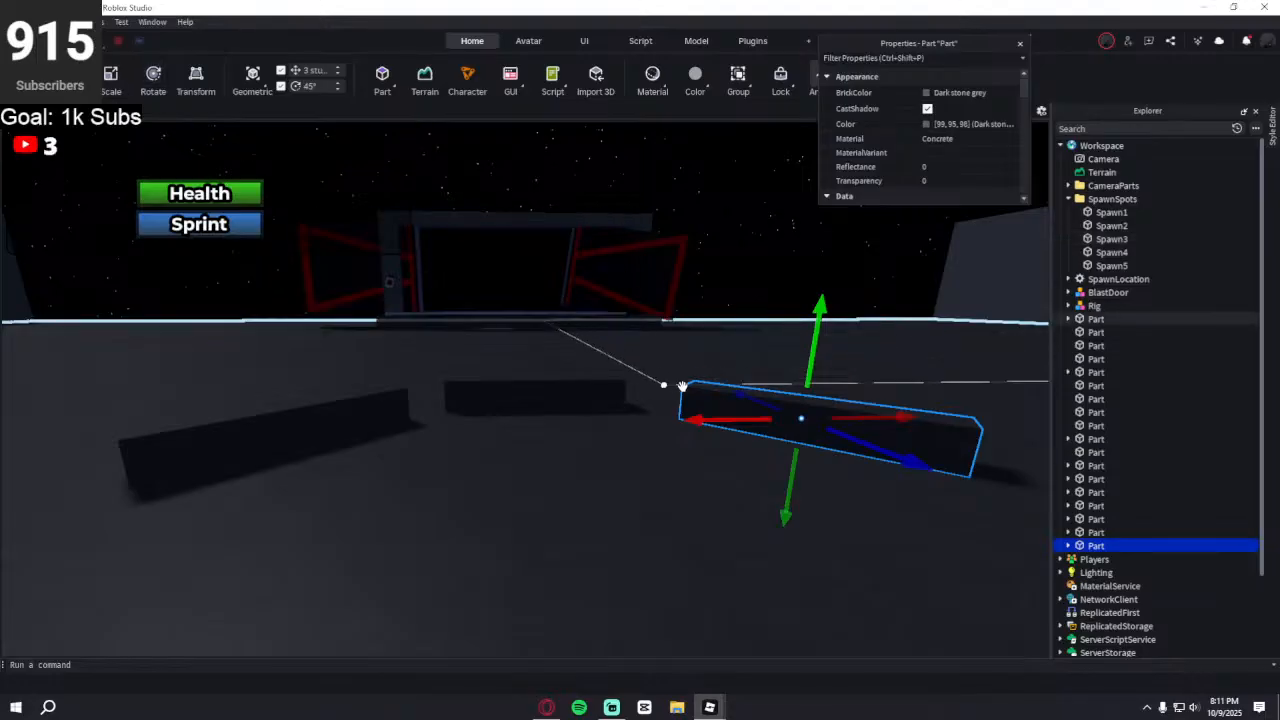
mouse_move(731, 412)
mouse_down()
mouse_move(747, 400)
mouse_move(713, 414)
mouse_up()
- Clear the selection and collapse the CameraParts and SpawnSpots folders
click(695, 190)
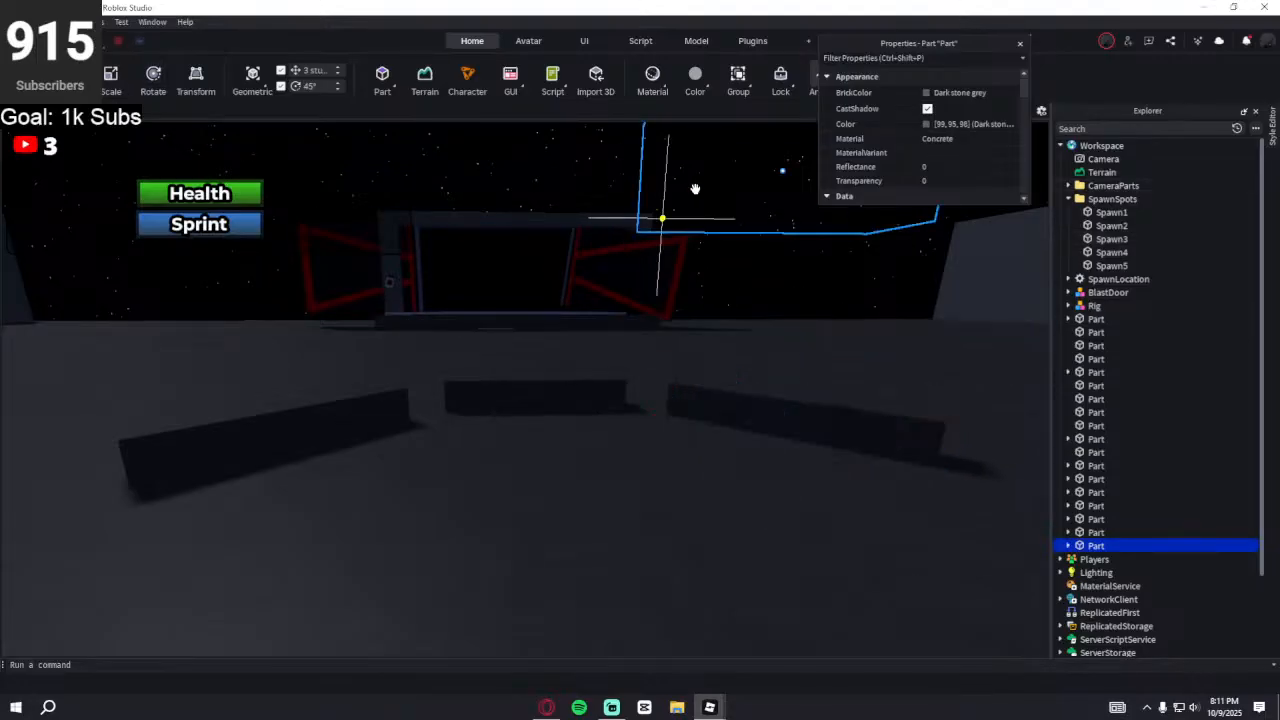
click(500, 169)
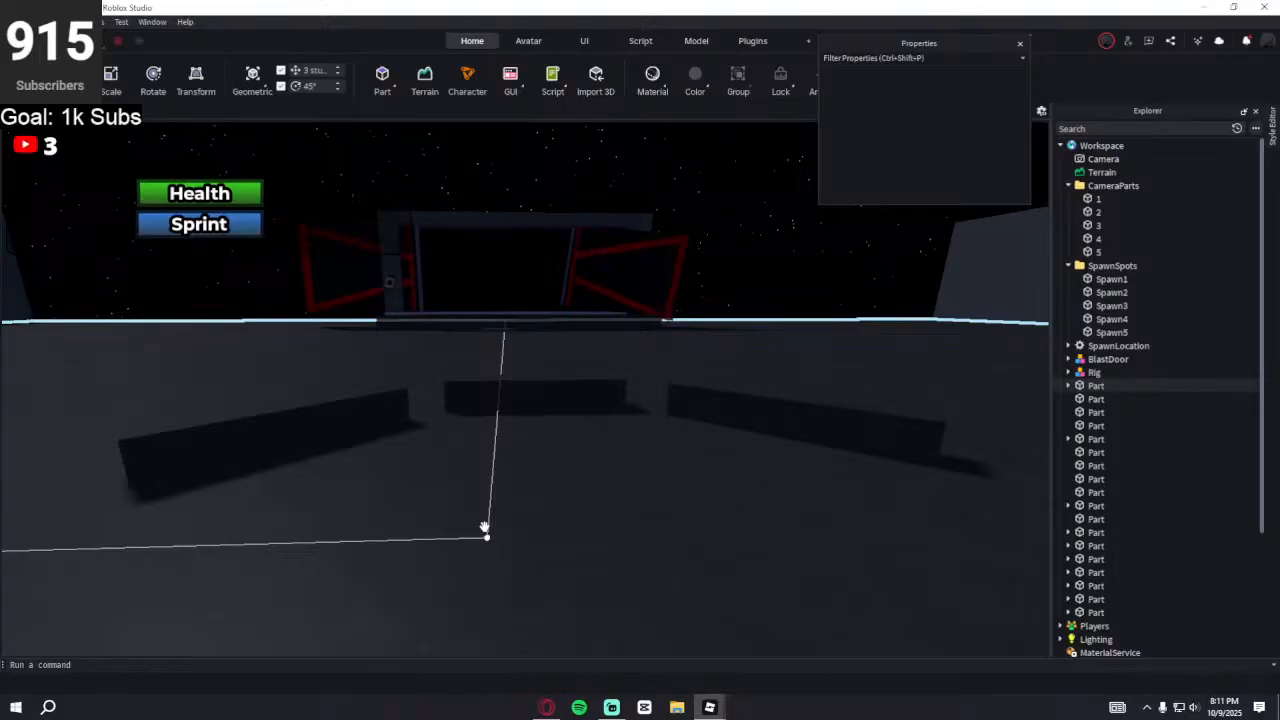
click(1068, 185)
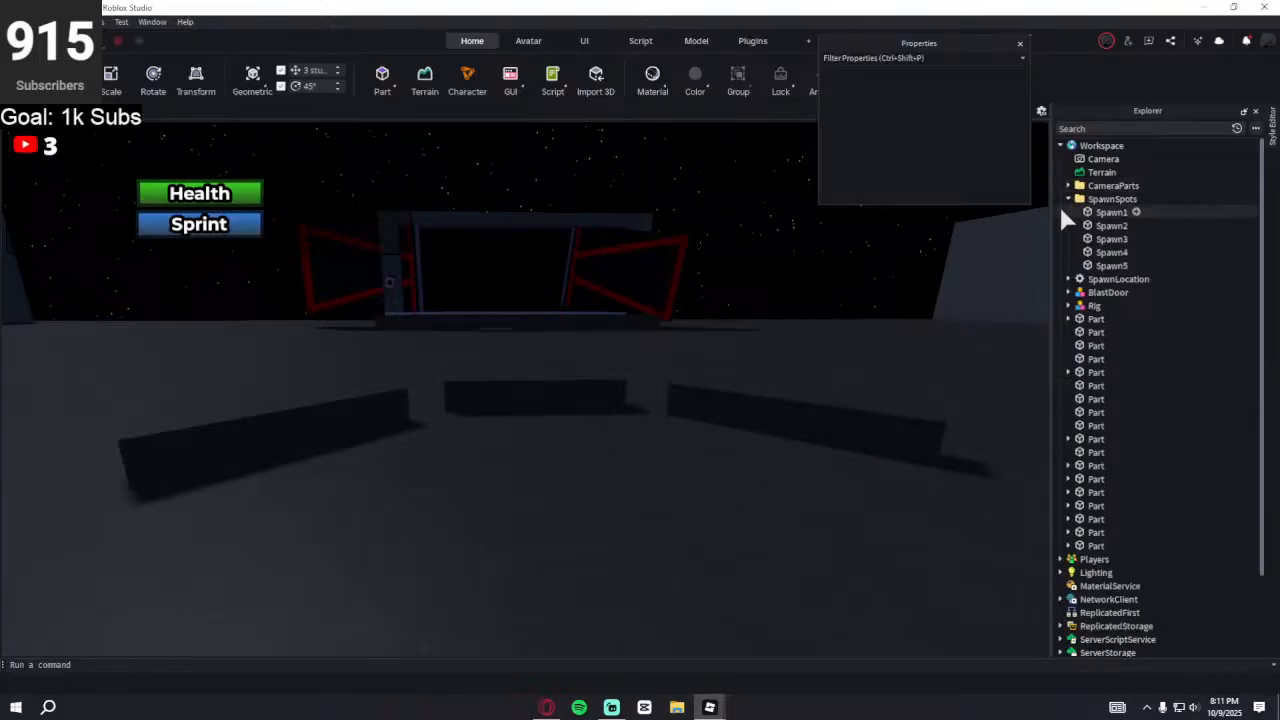
click(1066, 199)
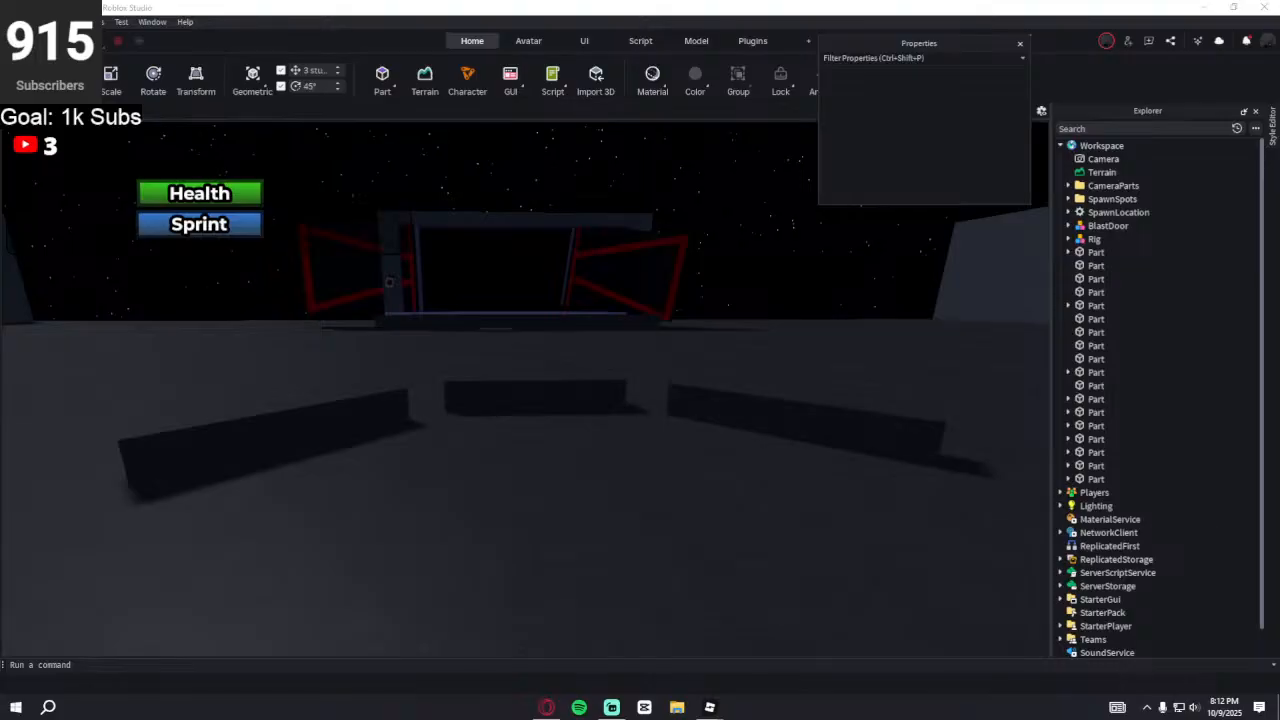
- Duplicate the three blocks of the arc near the blast door and move the copies across the floor
right_drag(405, 262, 406, 262)
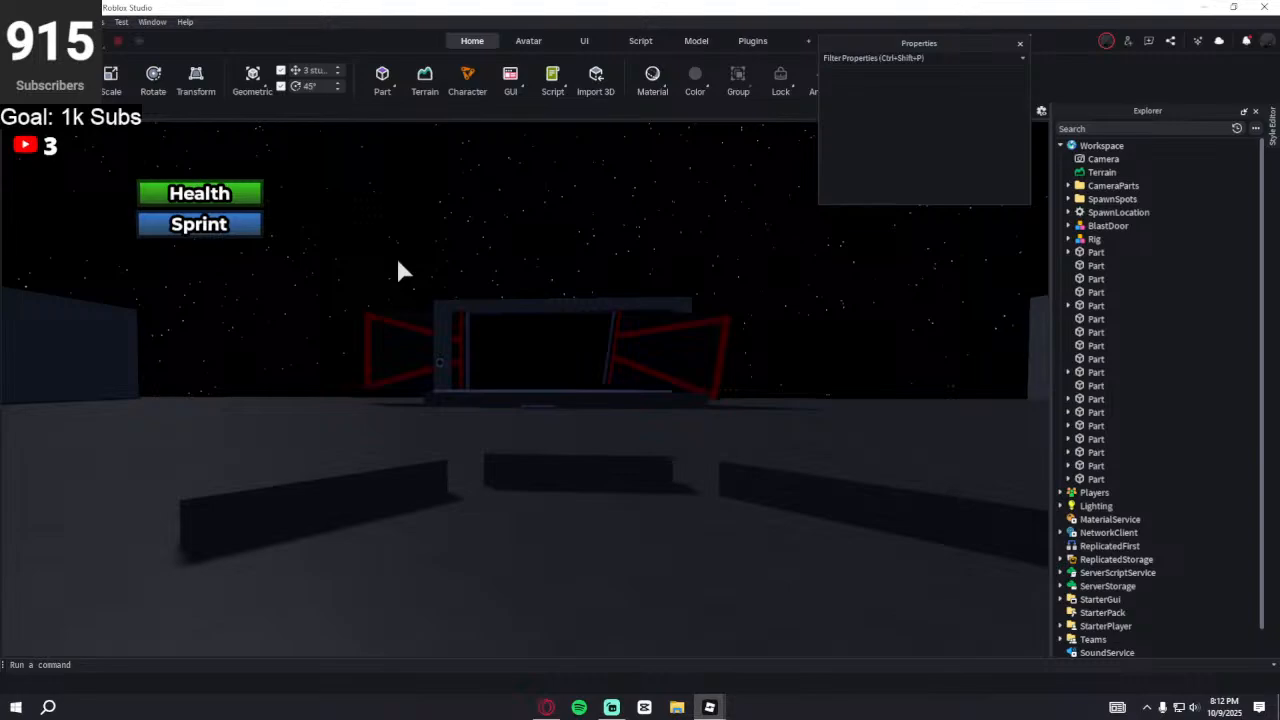
key(s)
right_drag(474, 231, 480, 231)
key(a)
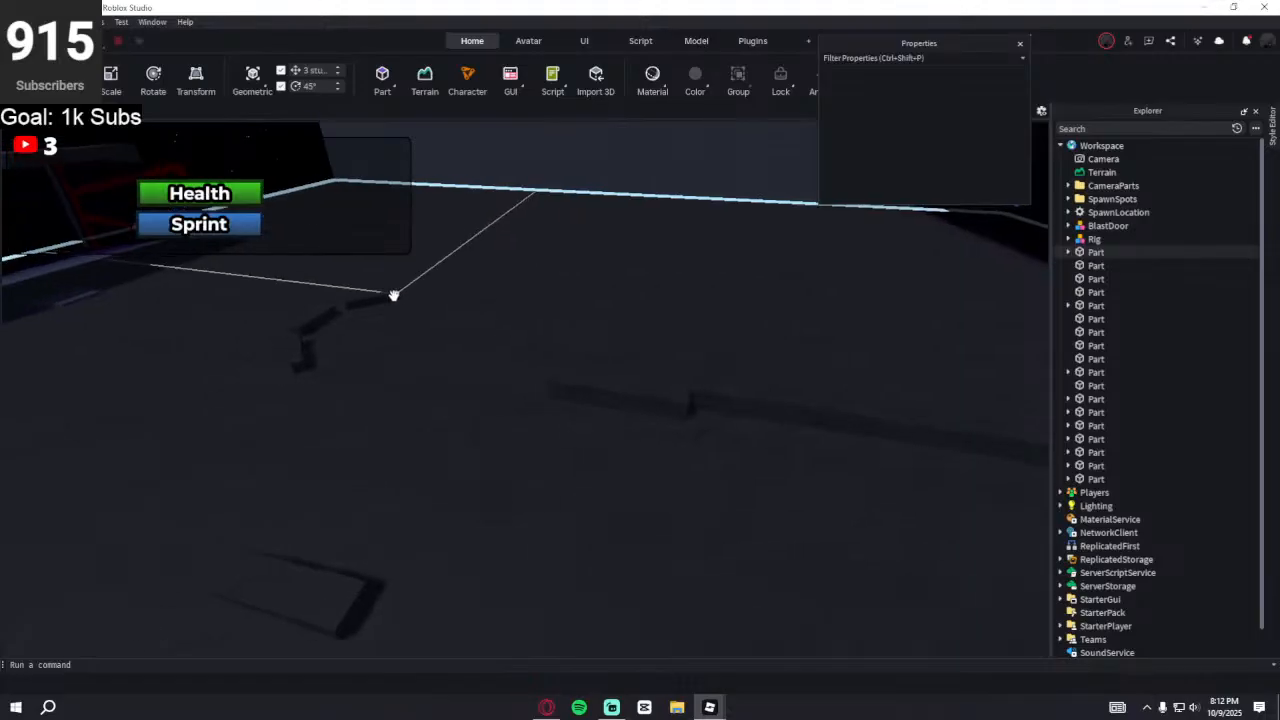
click(385, 299)
ctrl+click(310, 318)
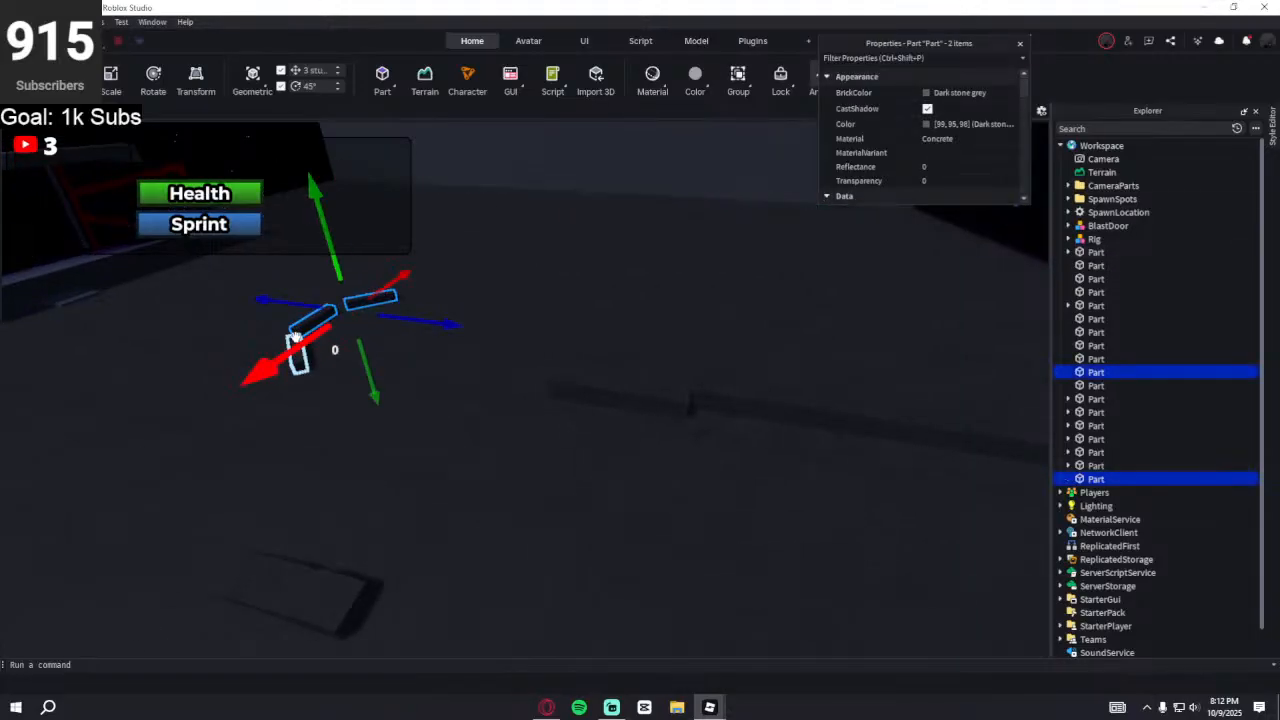
ctrl+click(303, 363)
key(ctrl+d)
drag(380, 331, 587, 390)
- Fine-tune the position of the duplicated three-block arc on the open floor
right_drag(591, 378, 539, 435)
key(w)
drag(513, 443, 554, 463)
right_drag(556, 463, 594, 451)
drag(583, 437, 606, 446)
mouse_move(549, 366)
mouse_down()
mouse_move(551, 341)
mouse_move(563, 346)
mouse_up()
right_drag(571, 372, 572, 378)
right_drag(572, 380, 567, 384)
click(459, 526)
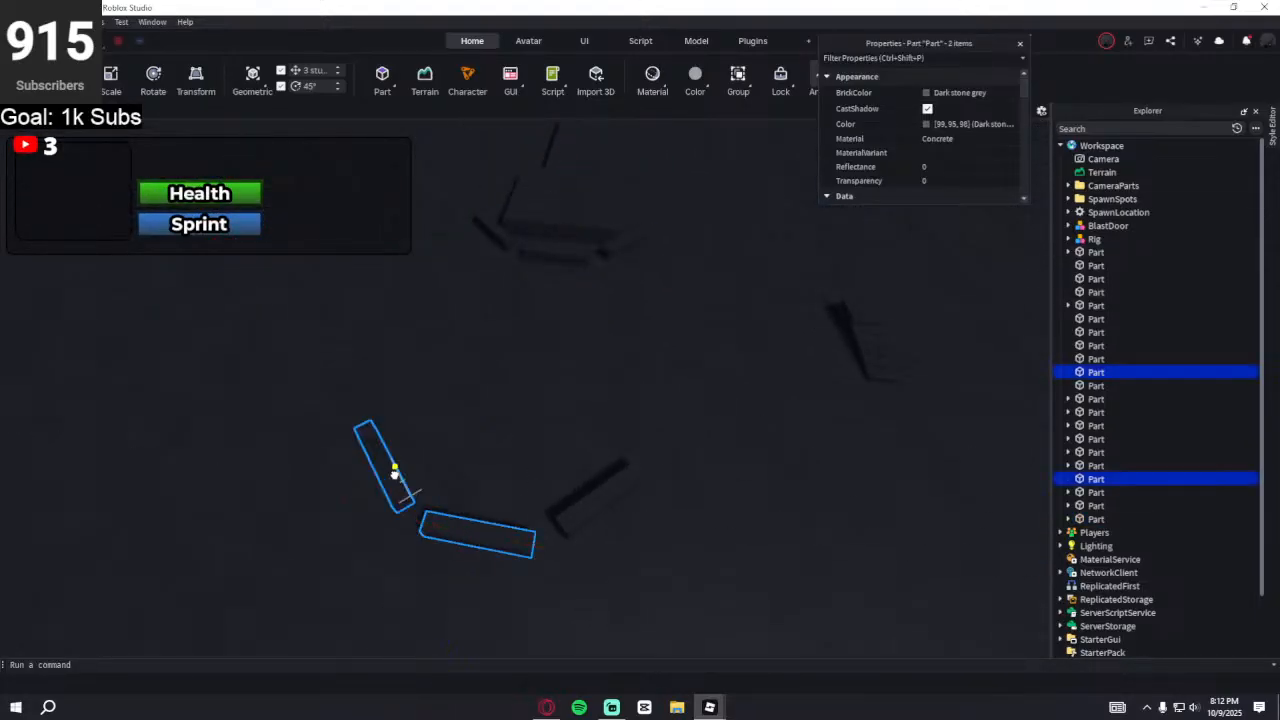
key(ctrl+d)
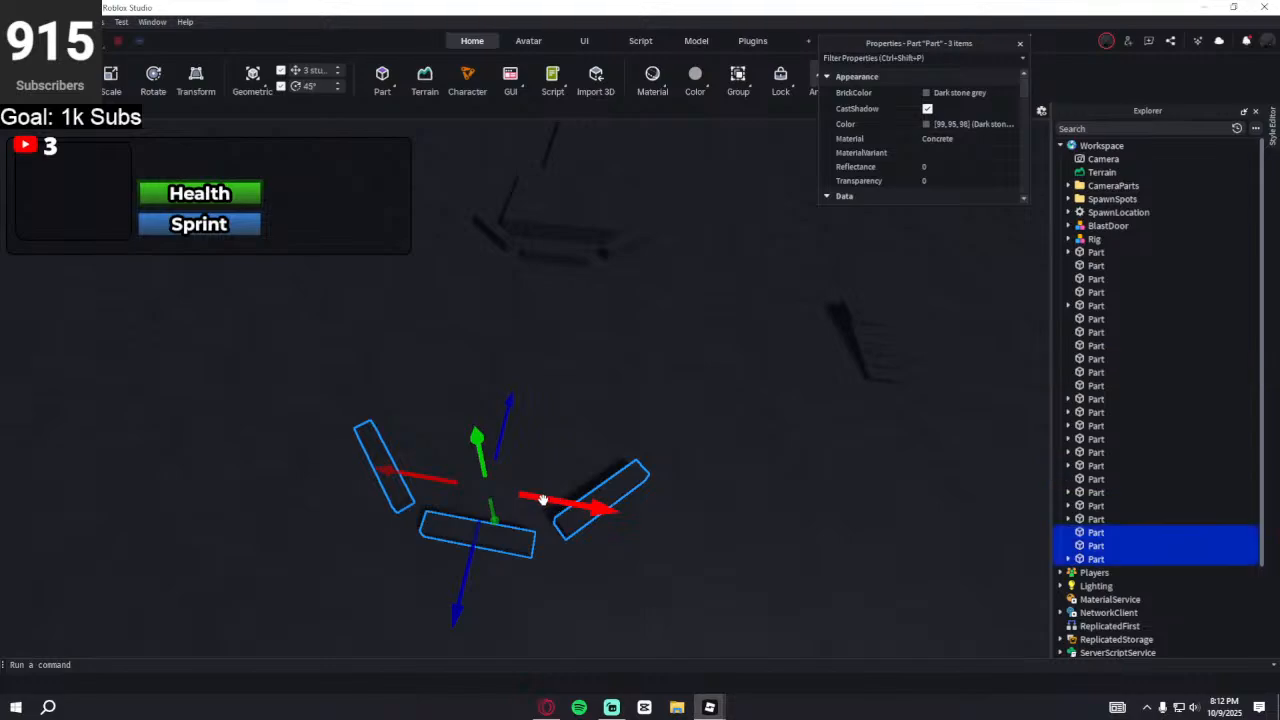
key(Delete)
- Reselect the three blocks of the duplicated arc, nudge them sideways about 1.7 studs plus a small correction, and clear the selection
click(586, 503)
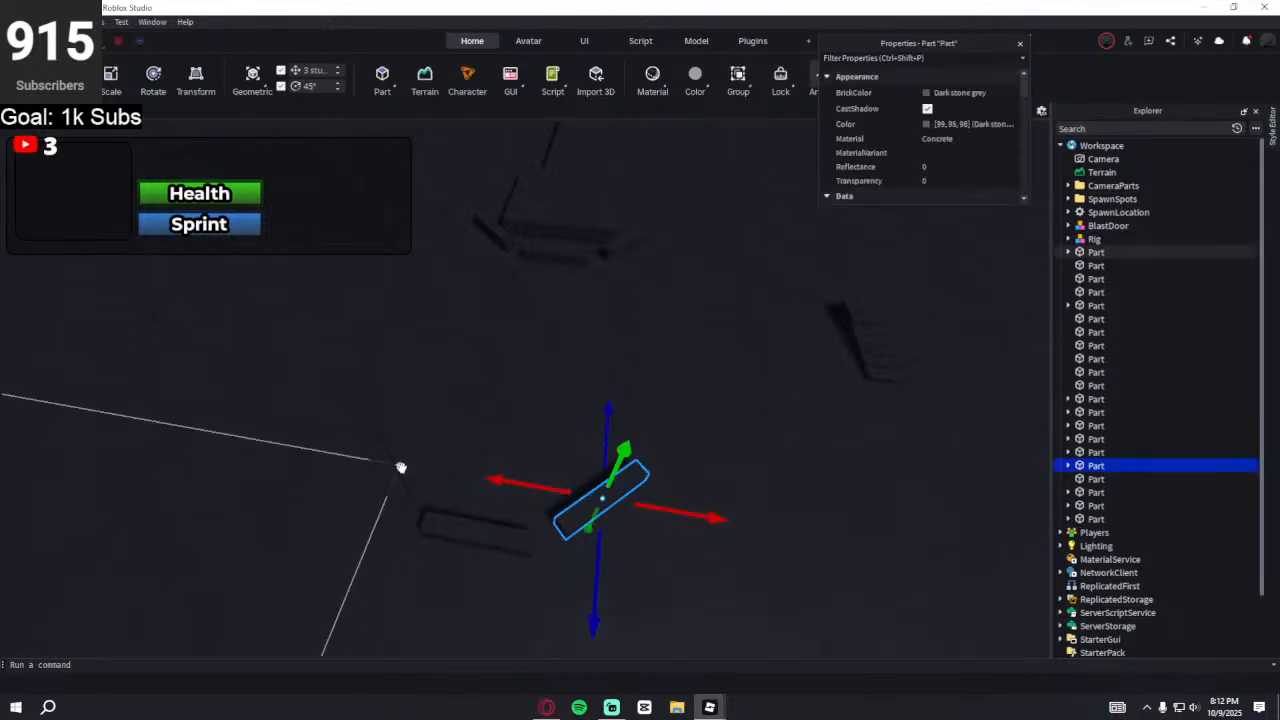
ctrl+click(463, 412)
ctrl+click(373, 461)
ctrl+click(472, 527)
drag(541, 497, 549, 494)
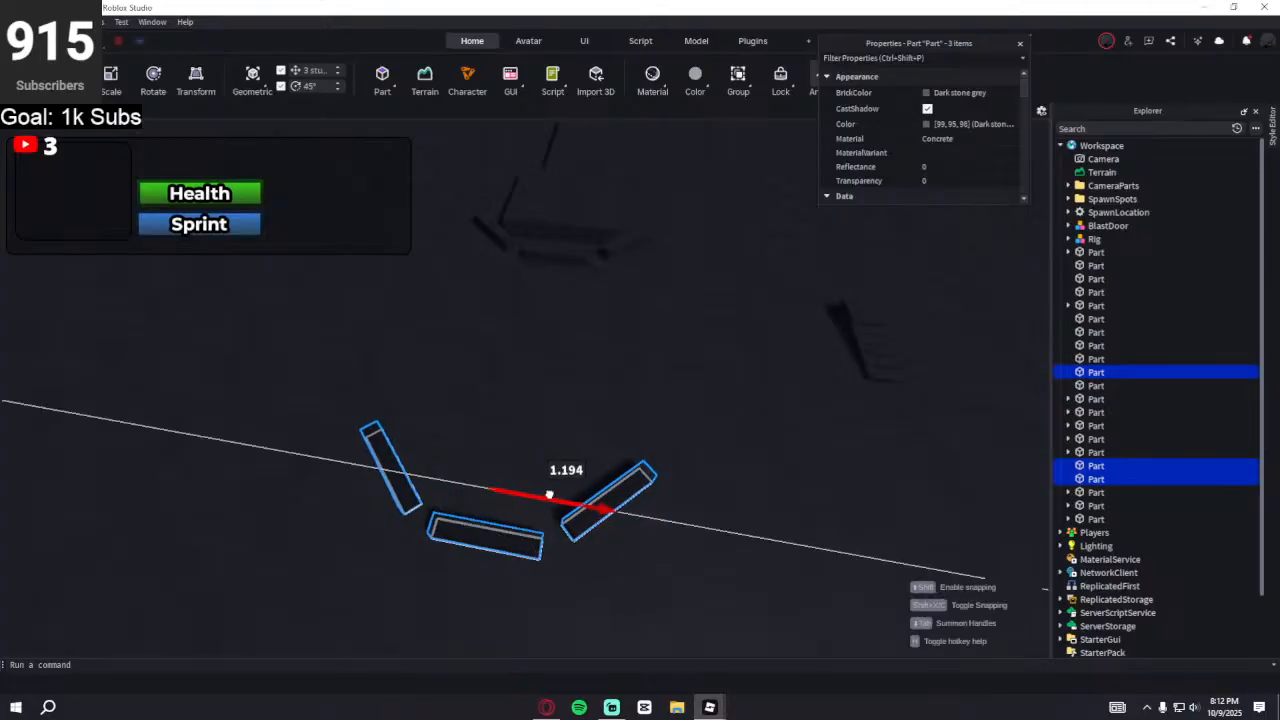
scroll(555, 480, up, 10)
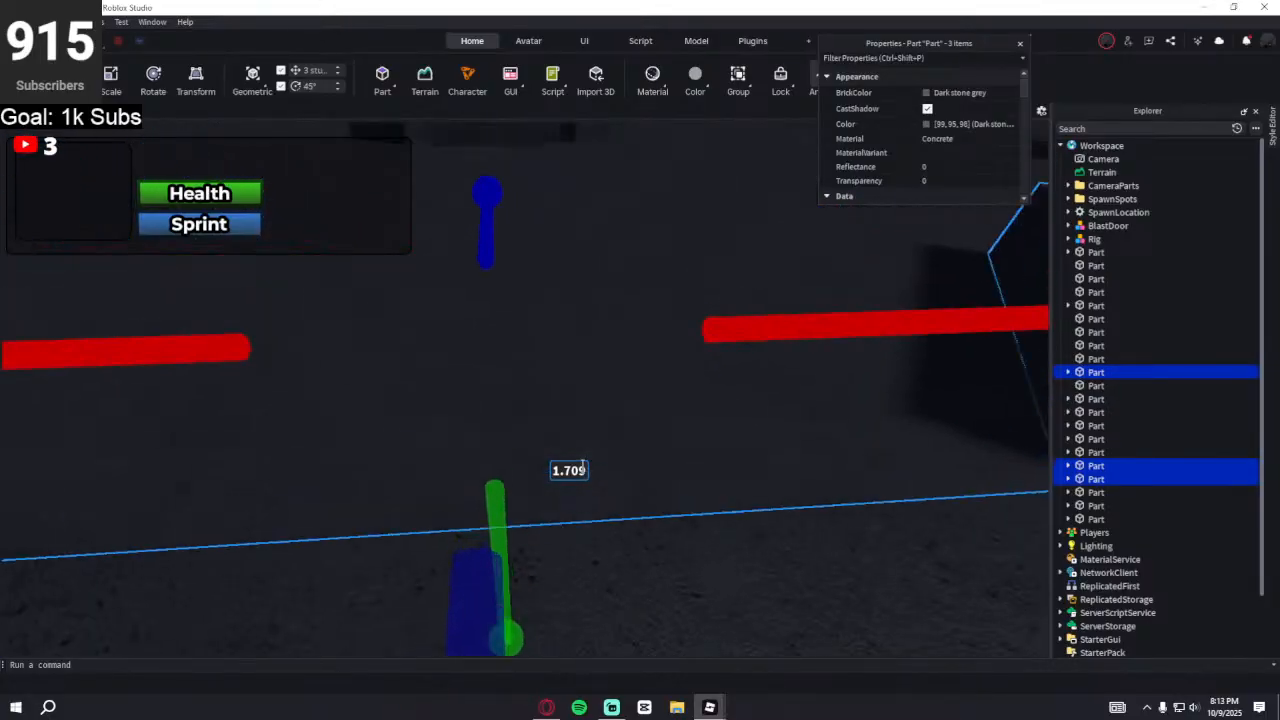
scroll(583, 463, down, 8)
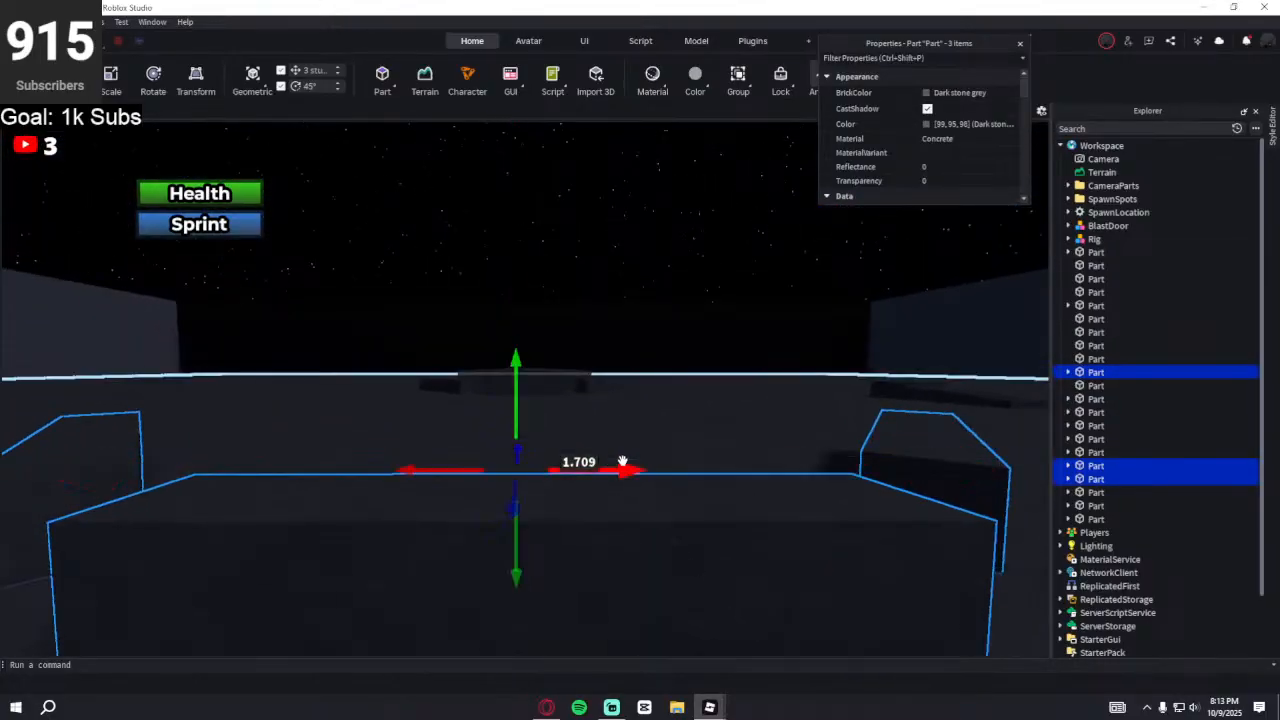
drag(623, 471, 630, 466)
scroll(631, 460, down, 4)
right_drag(631, 460, 628, 437)
scroll(631, 437, down, 3)
click(575, 298)
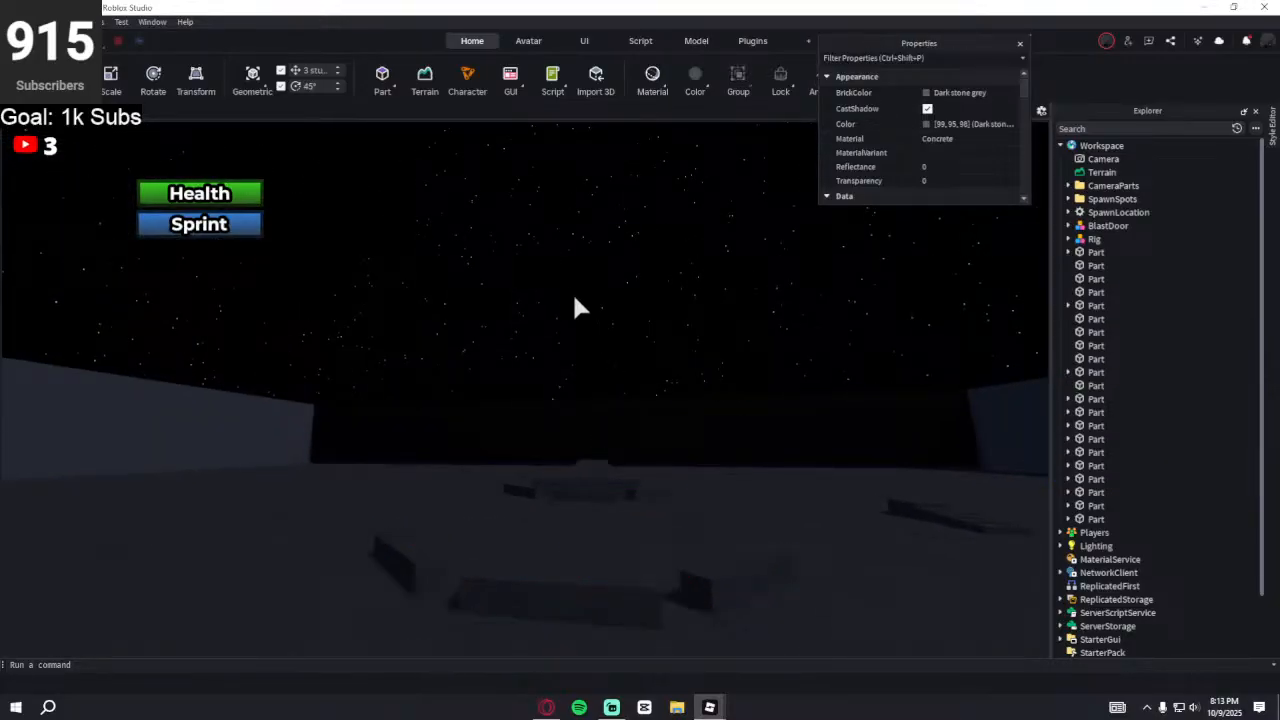
- Duplicate the middle block of an arc, place the copy beside the other arc and shorten it to a small block
right_drag(549, 331, 549, 337)
key(w)
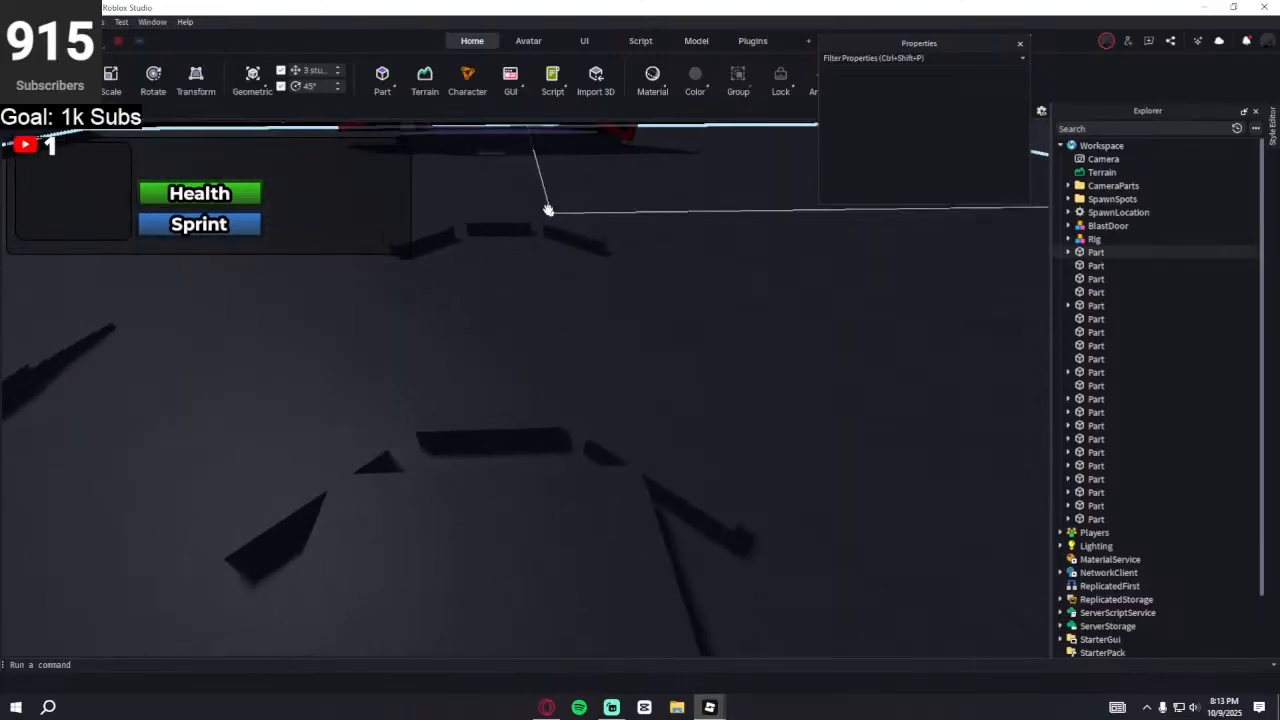
click(508, 219)
drag(500, 218, 322, 505)
right_drag(417, 384, 417, 383)
drag(340, 328, 565, 378)
drag(858, 451, 683, 410)
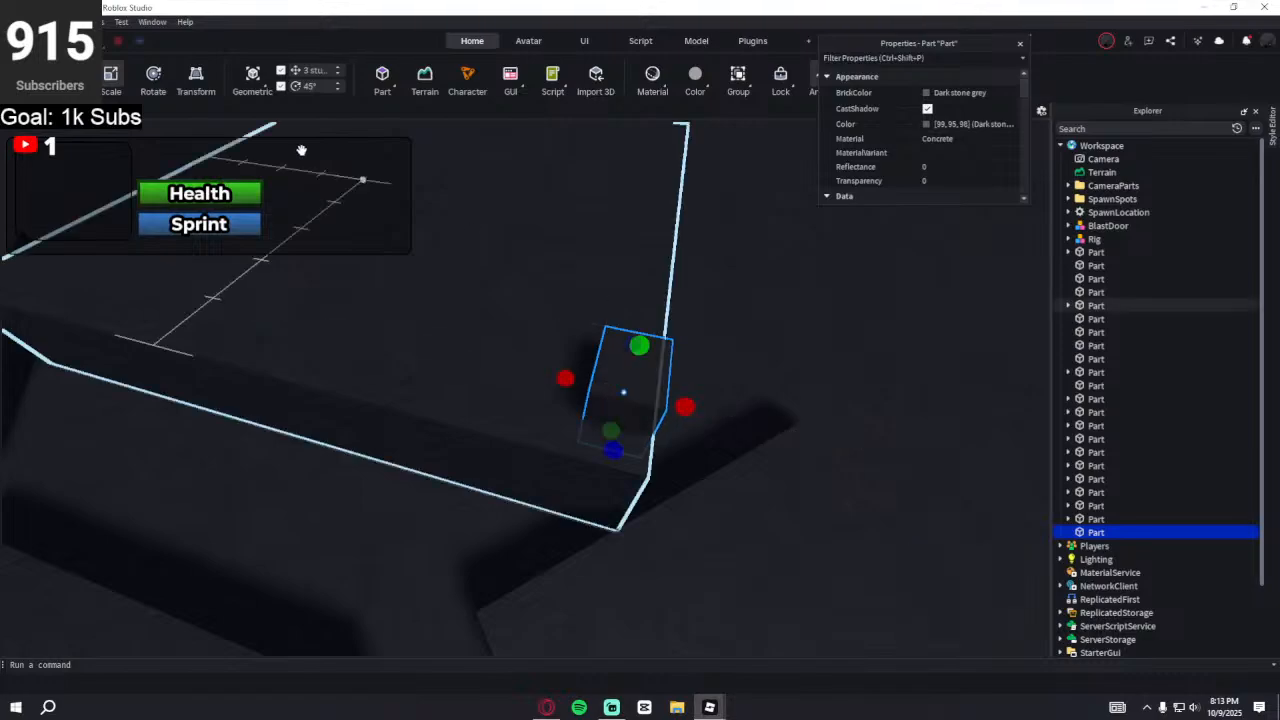
- Shift the small block about 1.5 studs along its blue axis
key(ctrl+2)
drag(601, 476, 603, 488)
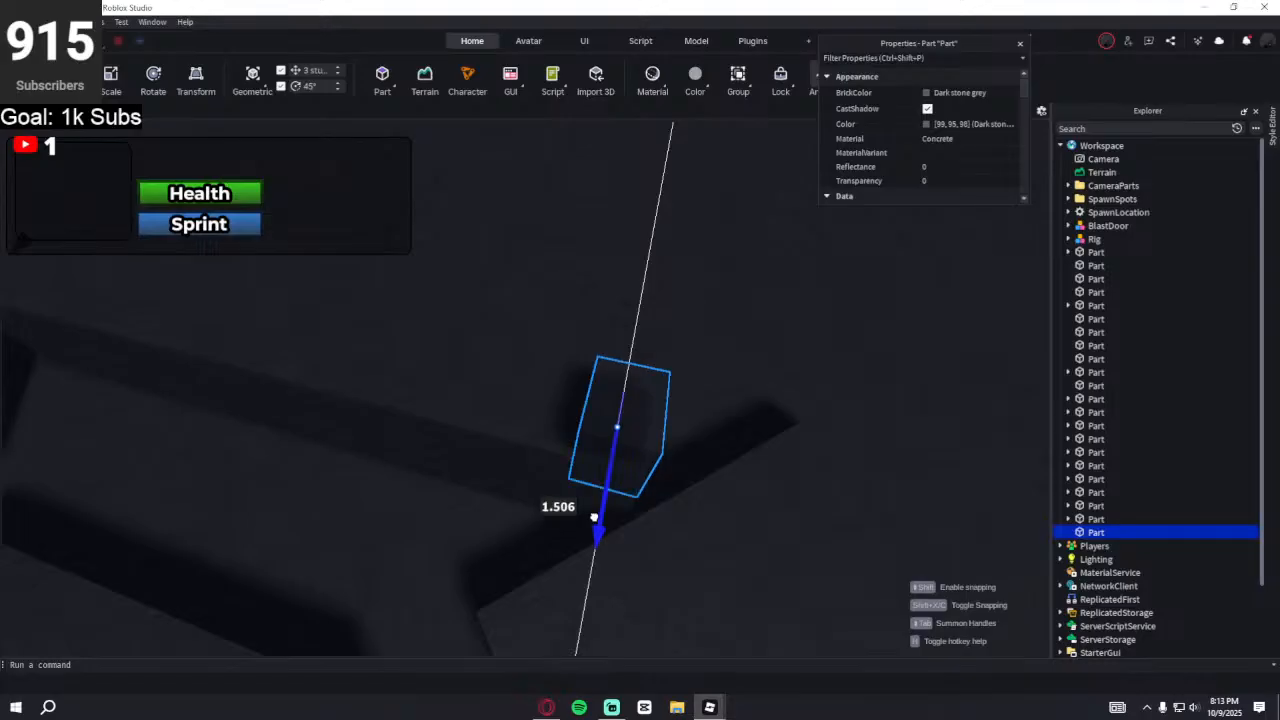
drag(594, 517, 594, 517)
- Trim the small block's footprint and stretch it upward into a pillar about 36 studs tall
click(115, 84)
right_drag(669, 426, 669, 426)
drag(553, 472, 557, 470)
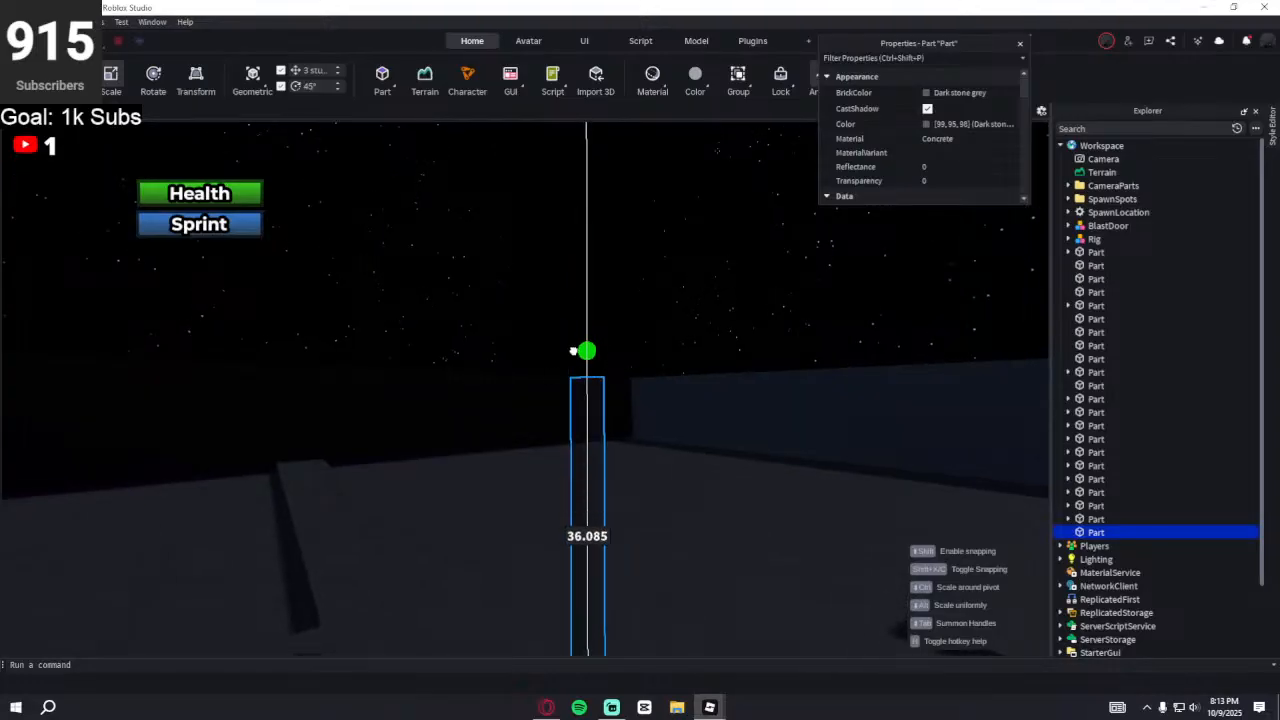
drag(554, 335, 563, 337)
right_drag(563, 337, 563, 337)
drag(532, 487, 533, 440)
right_drag(555, 493, 554, 493)
scroll(554, 493, up, 4)
- Duplicate the pillar, move the copy about 28.3 studs sideways and fine-tune its position by about 0.4 studs
click(69, 78)
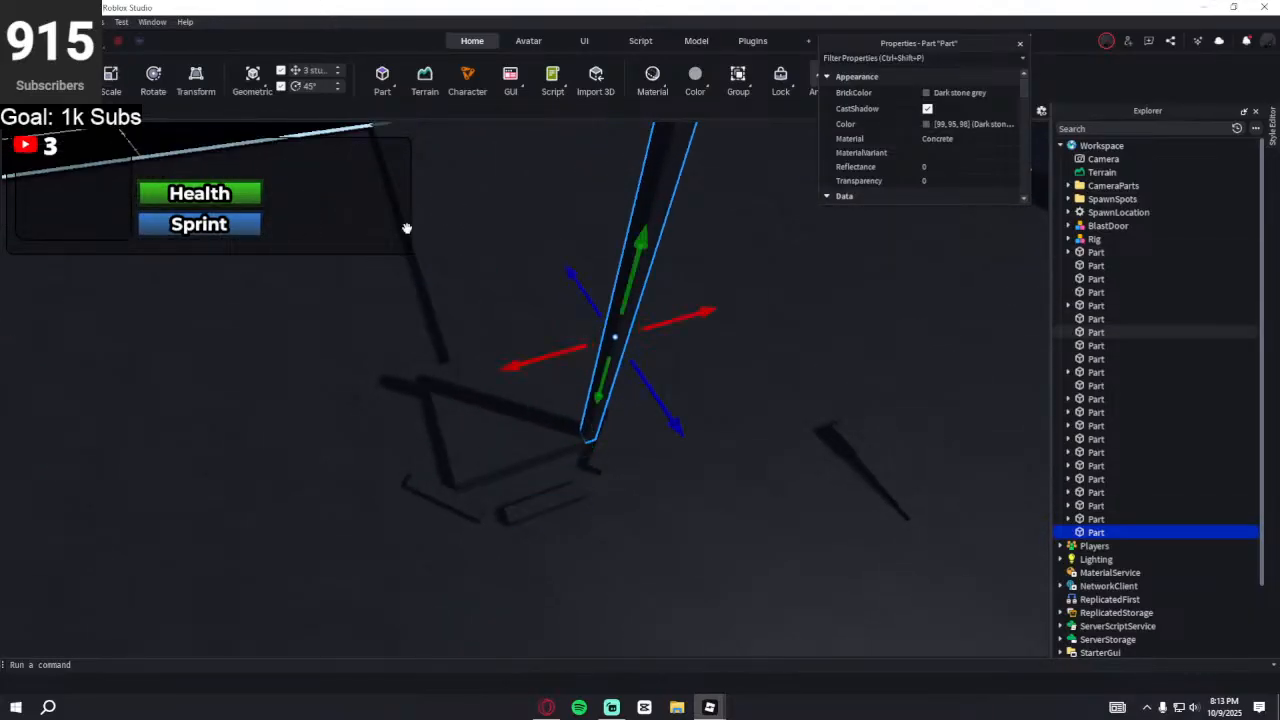
key(ctrl+d)
drag(538, 360, 341, 405)
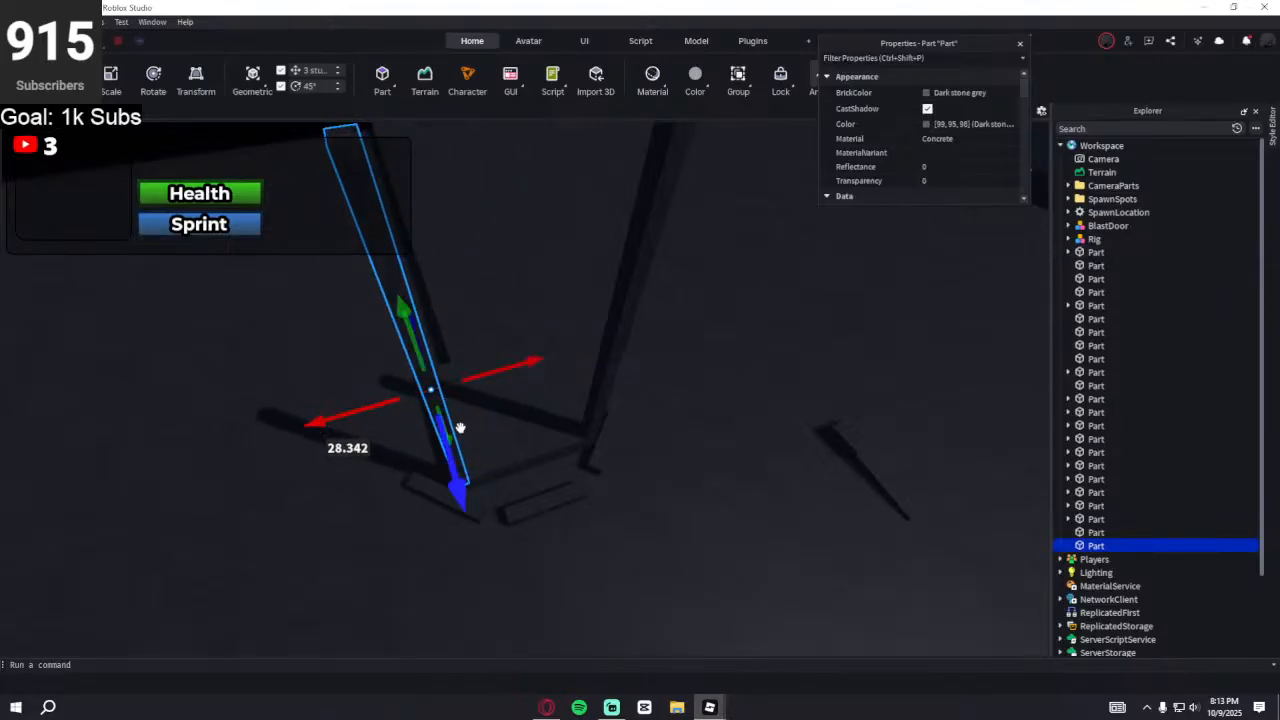
right_drag(528, 448, 597, 423)
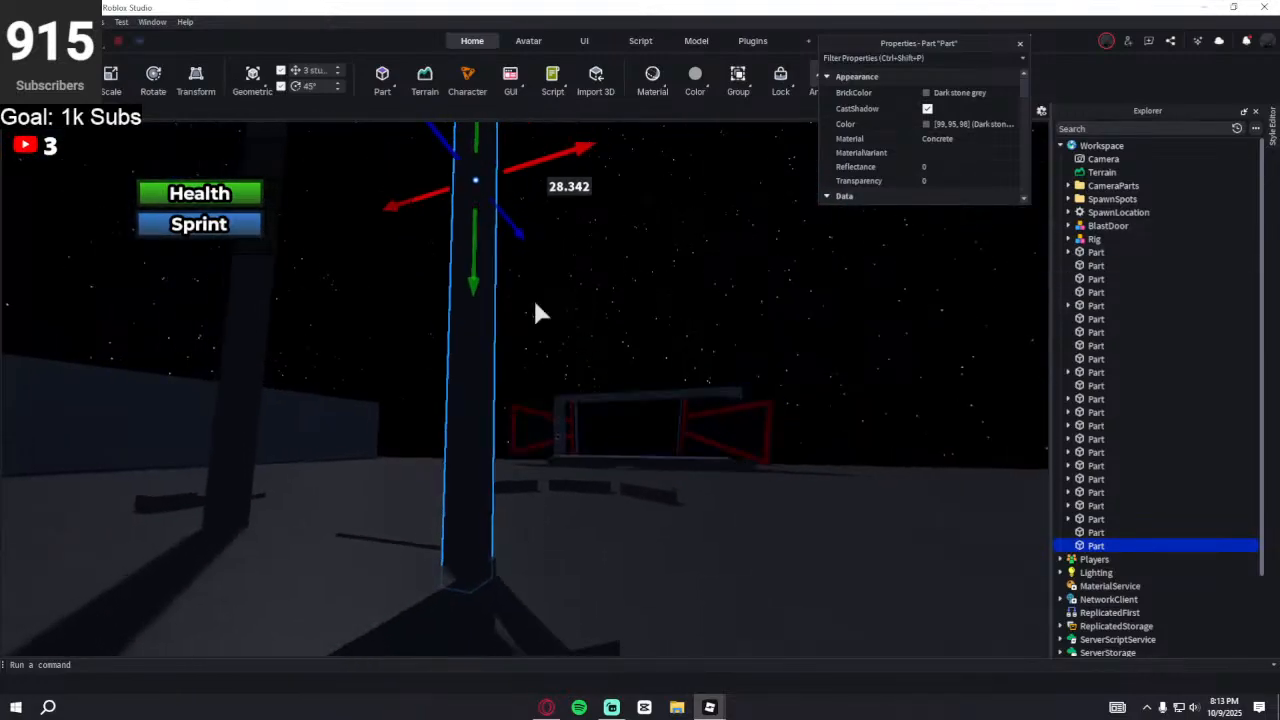
drag(515, 171, 518, 173)
right_drag(490, 328, 483, 329)
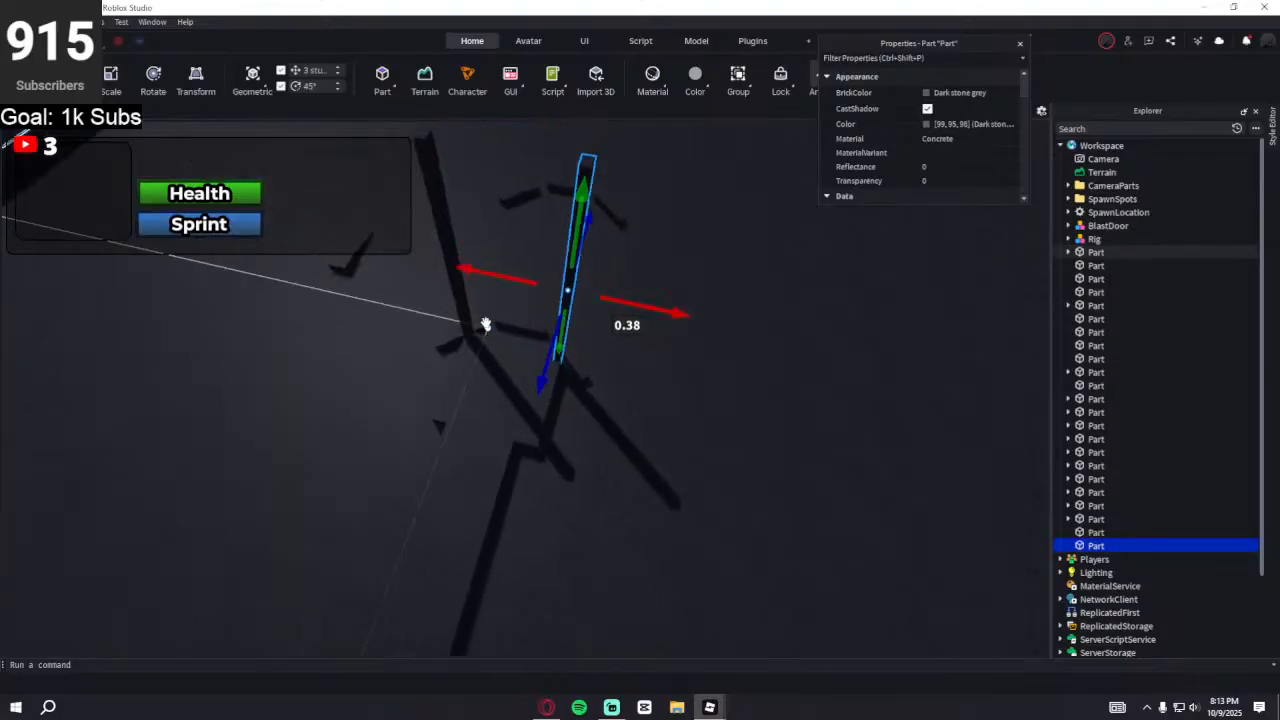
- Duplicate both pillars and move the copies about 27.8 studs away to form the other two corners of the tower
ctrl+click(469, 207)
drag(490, 358, 455, 440)
scroll(557, 400, up, 10)
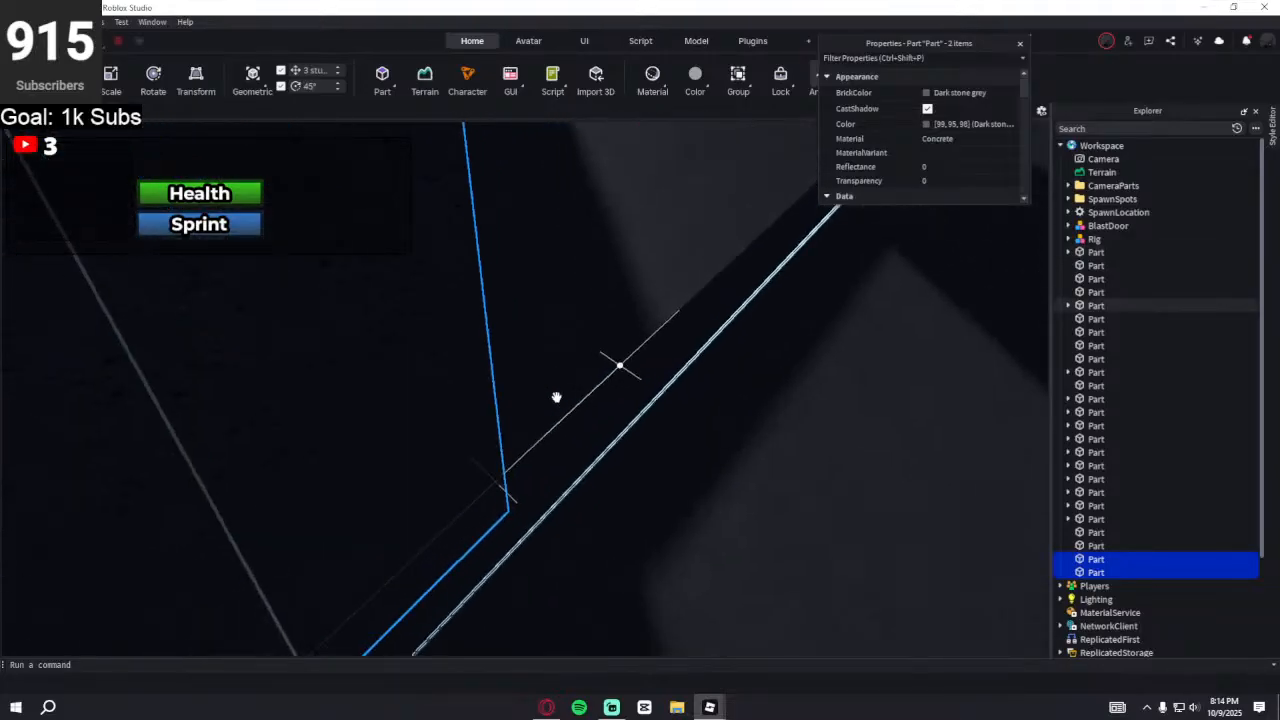
scroll(557, 398, down, 10)
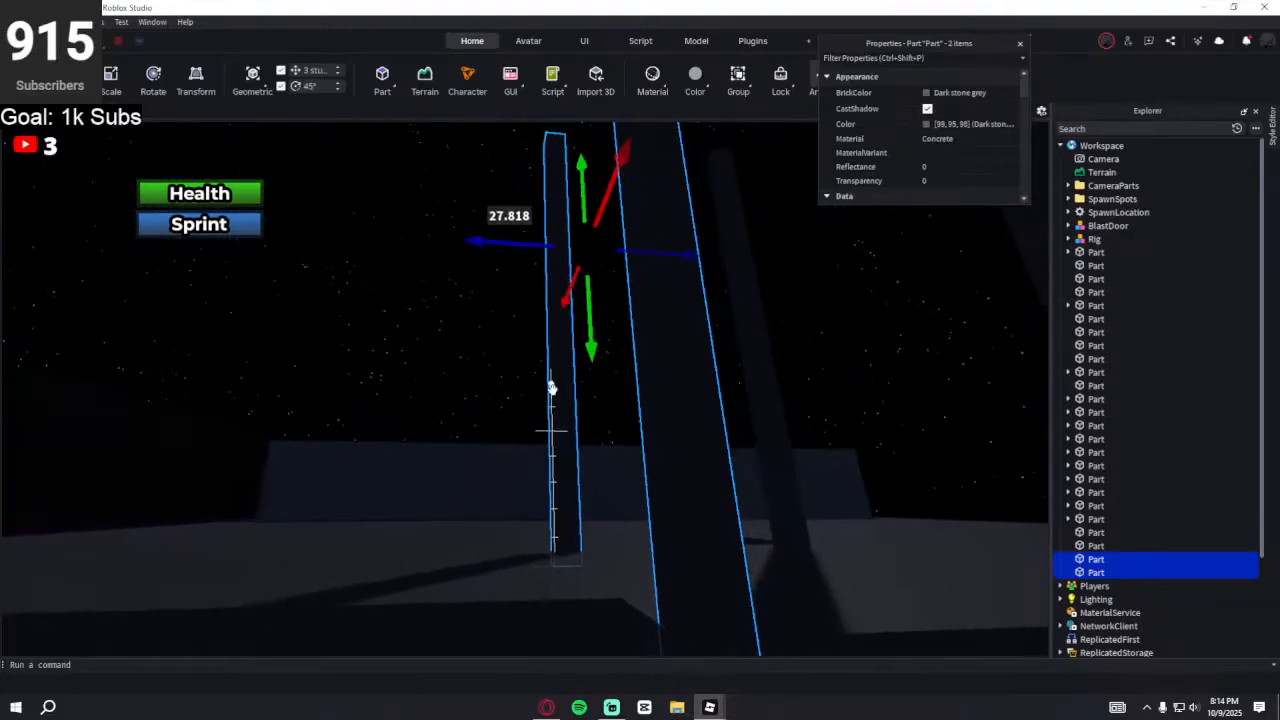
drag(481, 242, 477, 242)
right_drag(482, 268, 510, 342)
- Duplicate a block from the arc beside the pillars and place the copy on top of one pillar
key(w)
key(s)
key(w)
key(s)
key(w)
click(568, 490)
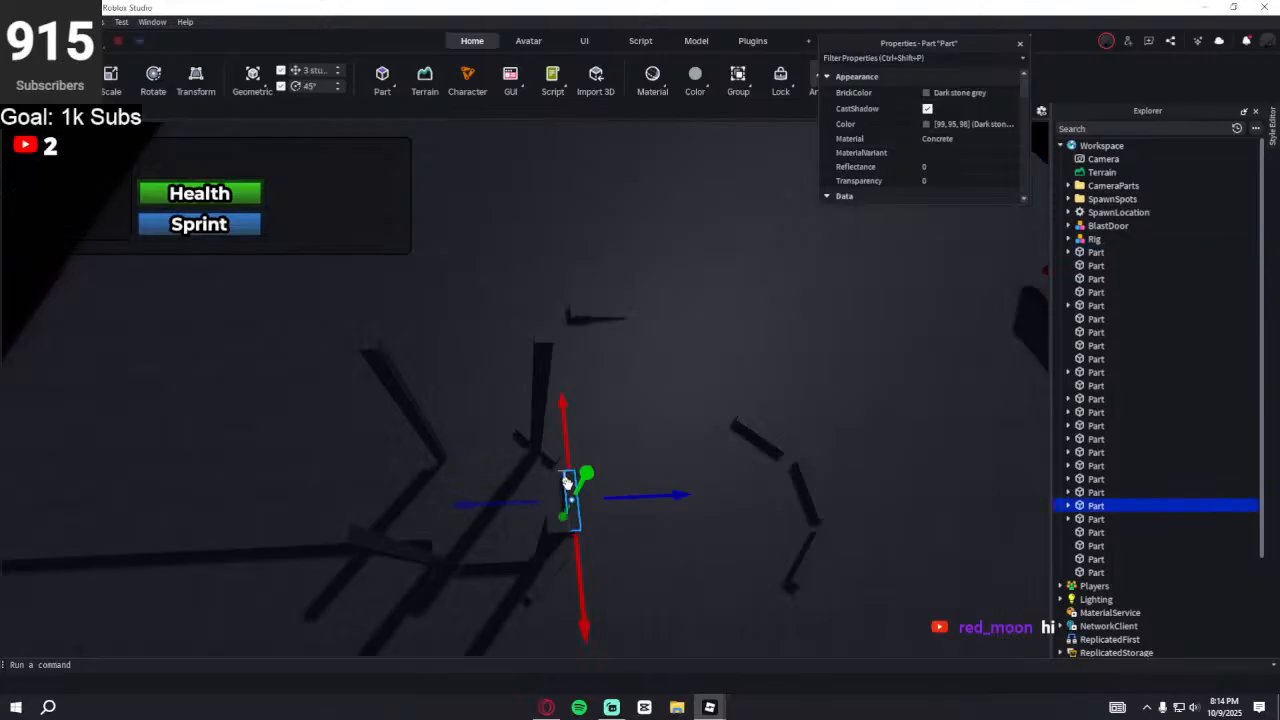
key(ctrl+d)
drag(566, 483, 557, 418)
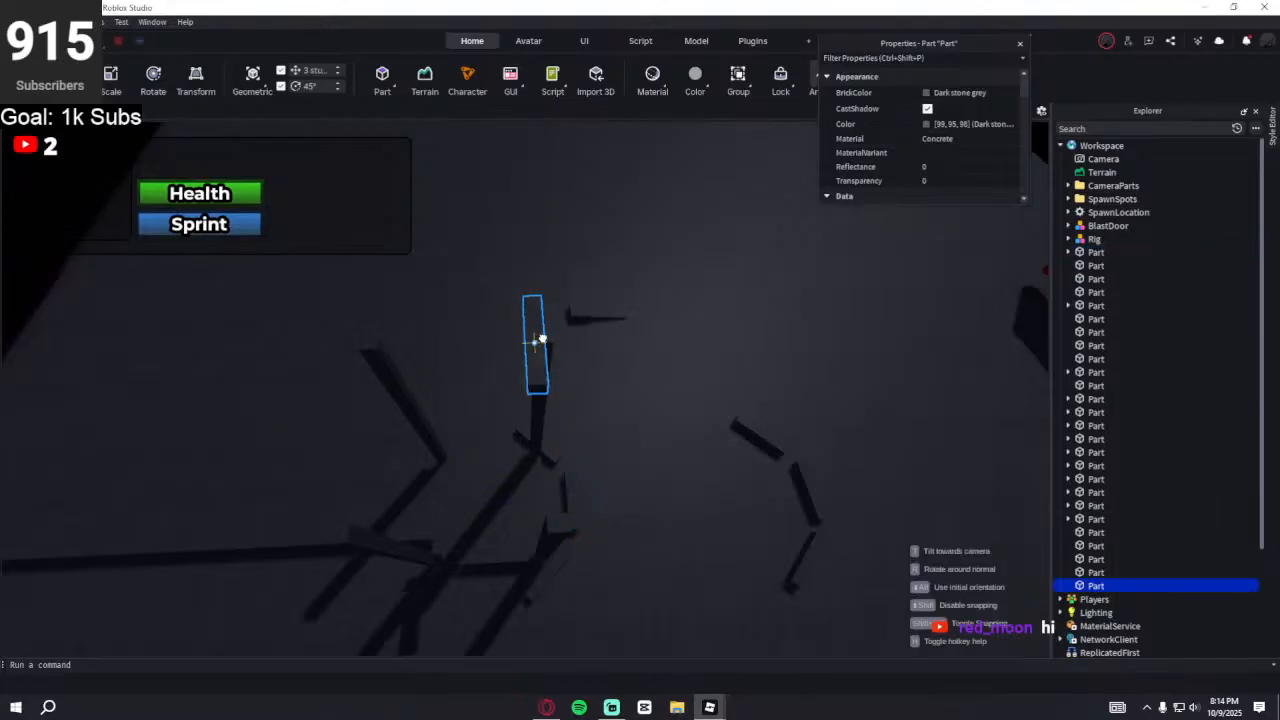
click(121, 80)
scroll(589, 410, up, 3)
right_drag(589, 410, 572, 403)
mouse_move(569, 382)
mouse_down()
mouse_move(570, 371)
mouse_move(584, 393)
mouse_up()
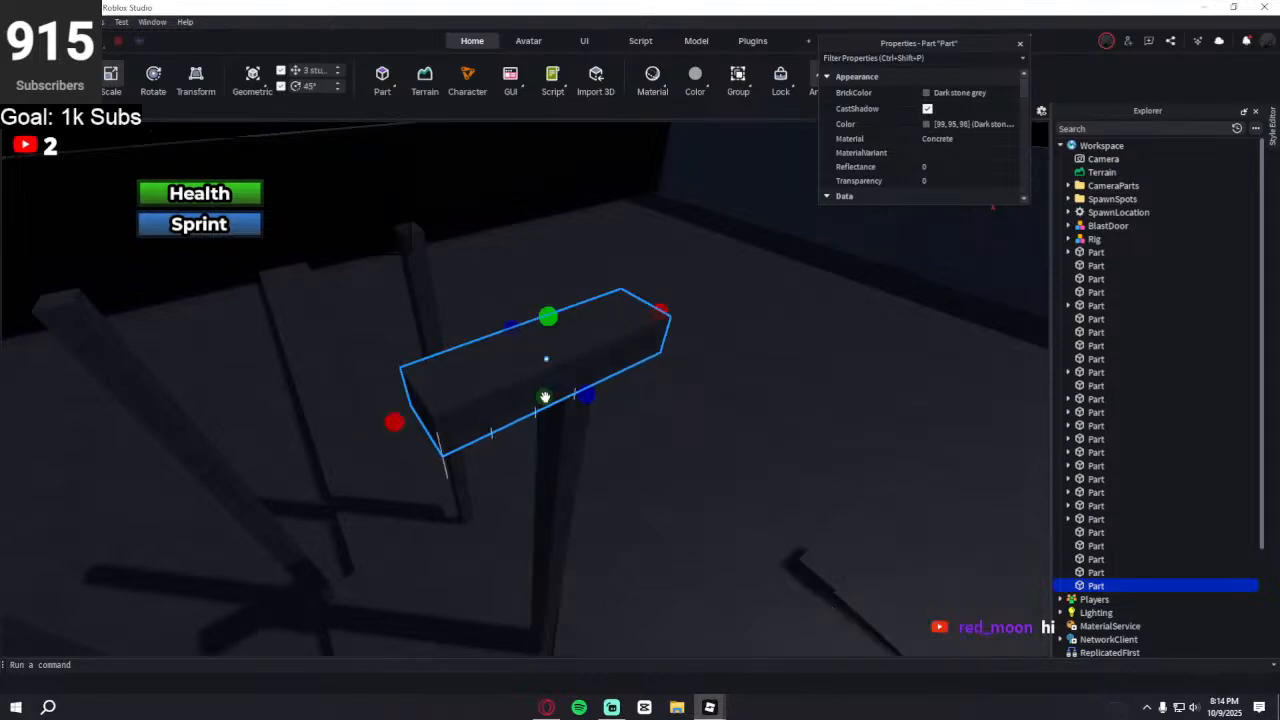
- Lengthen the block on the pillar to about 36 studs and widen it into a platform covering all four pillars
drag(422, 415, 351, 432)
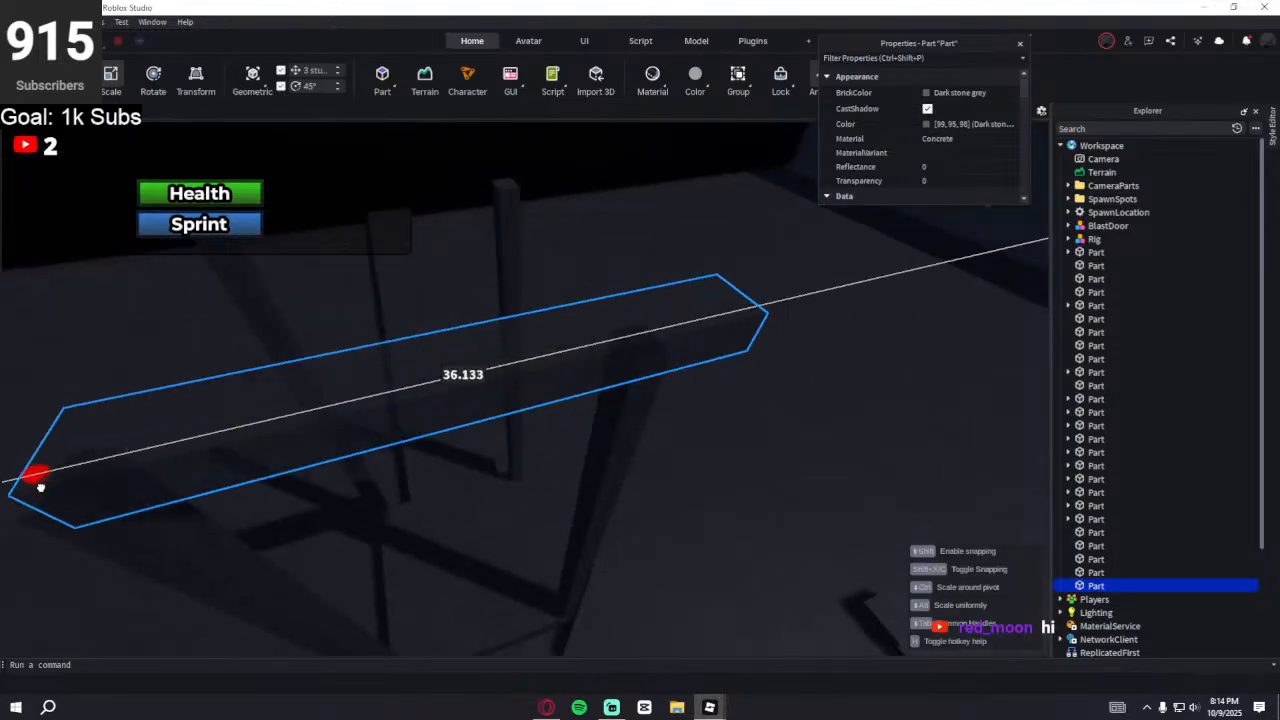
drag(5, 482, 6, 482)
right_drag(331, 469, 330, 460)
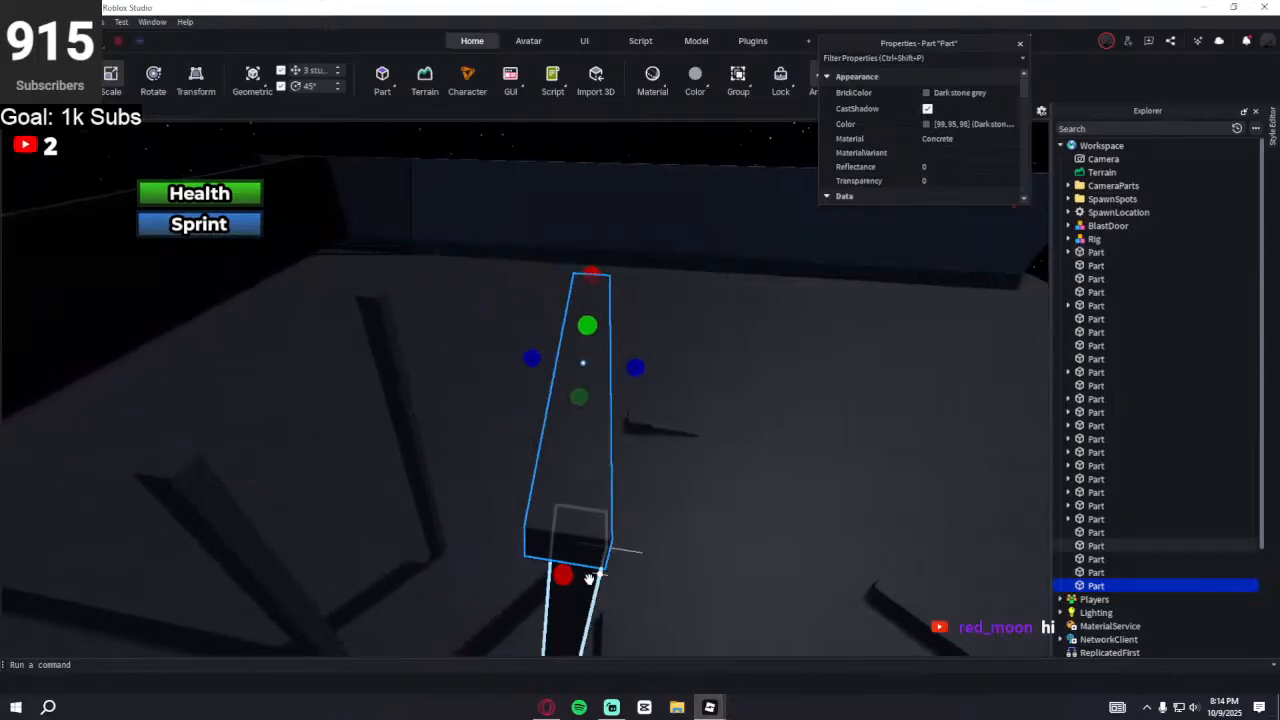
drag(531, 368, 239, 429)
key(a)
right_drag(436, 437, 443, 434)
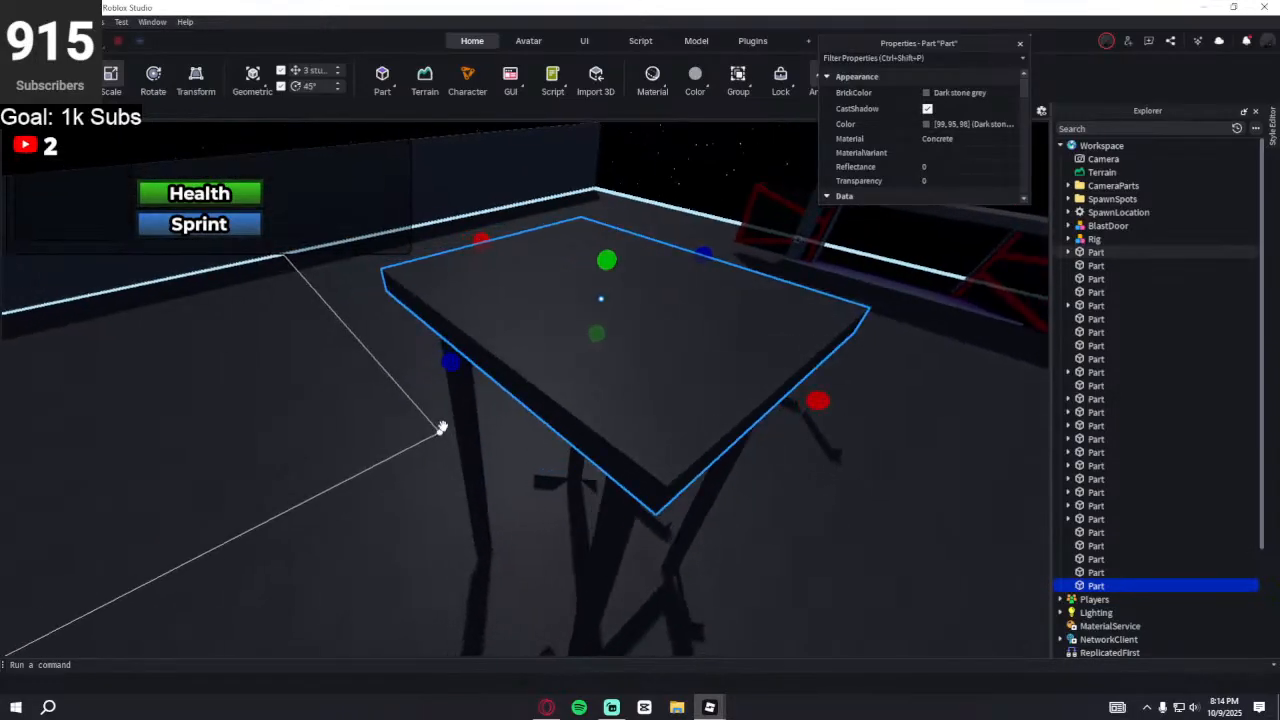
drag(439, 371, 457, 360)
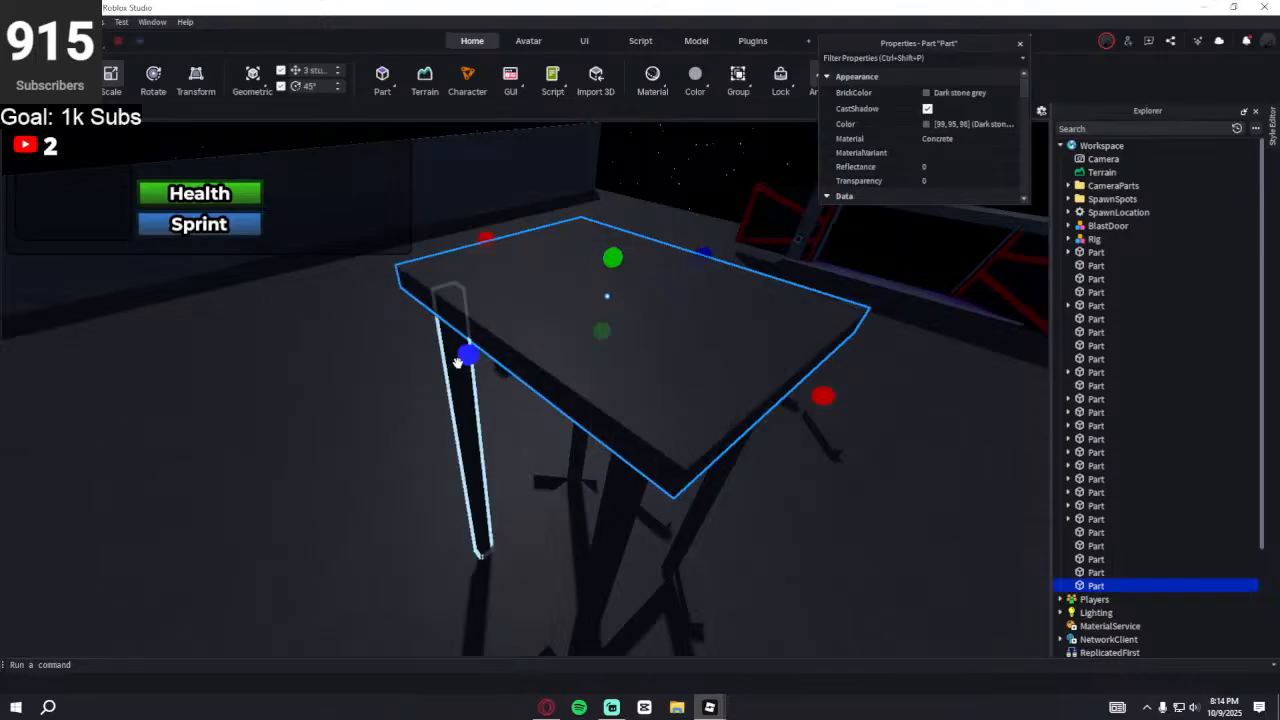
key(a)
right_drag(457, 360, 477, 381)
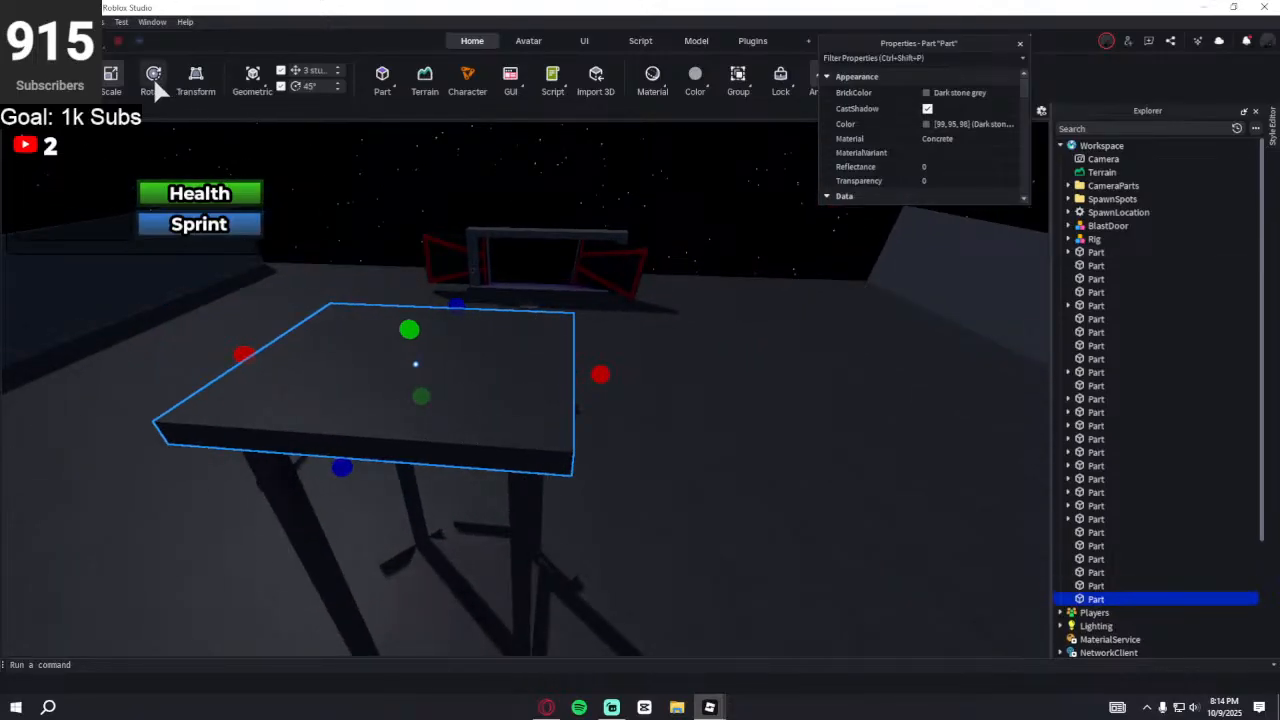
- Tilt a duplicate of the platform 45 degrees and shift it about 19.9 studs toward one side of the tower
drag(365, 294, 210, 190)
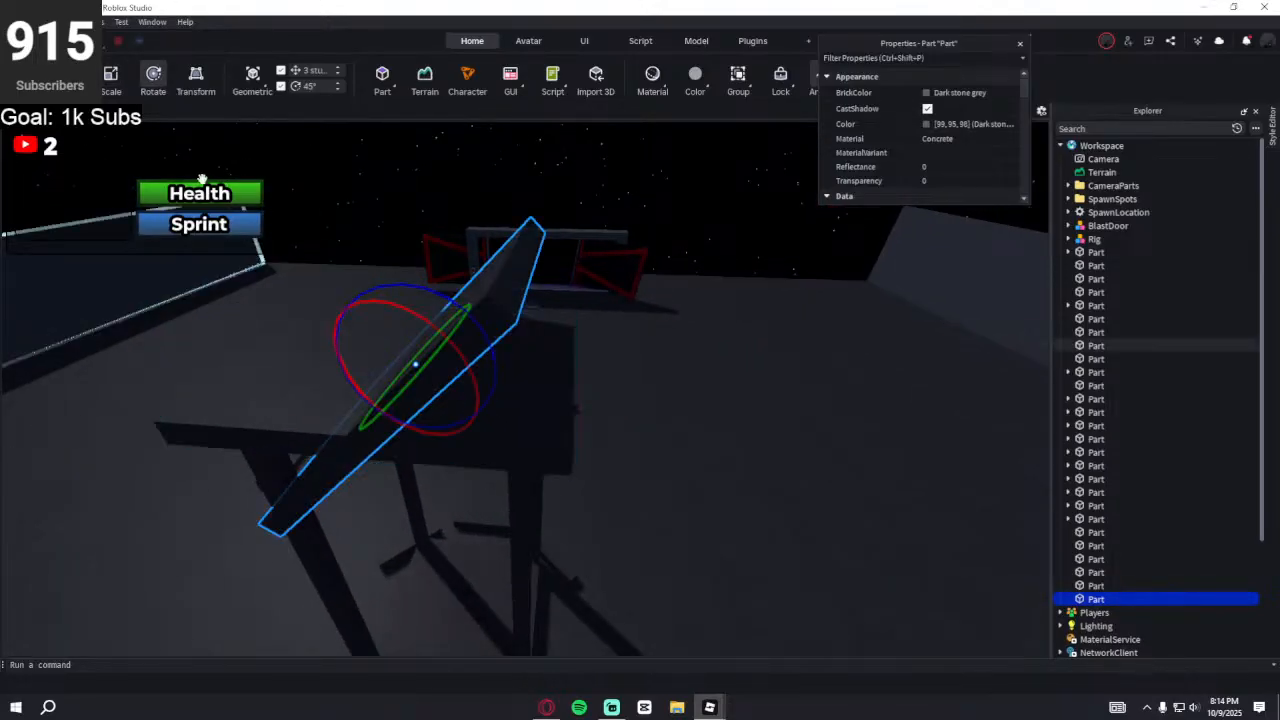
key(a)
right_drag(466, 386, 474, 380)
drag(474, 376, 332, 366)
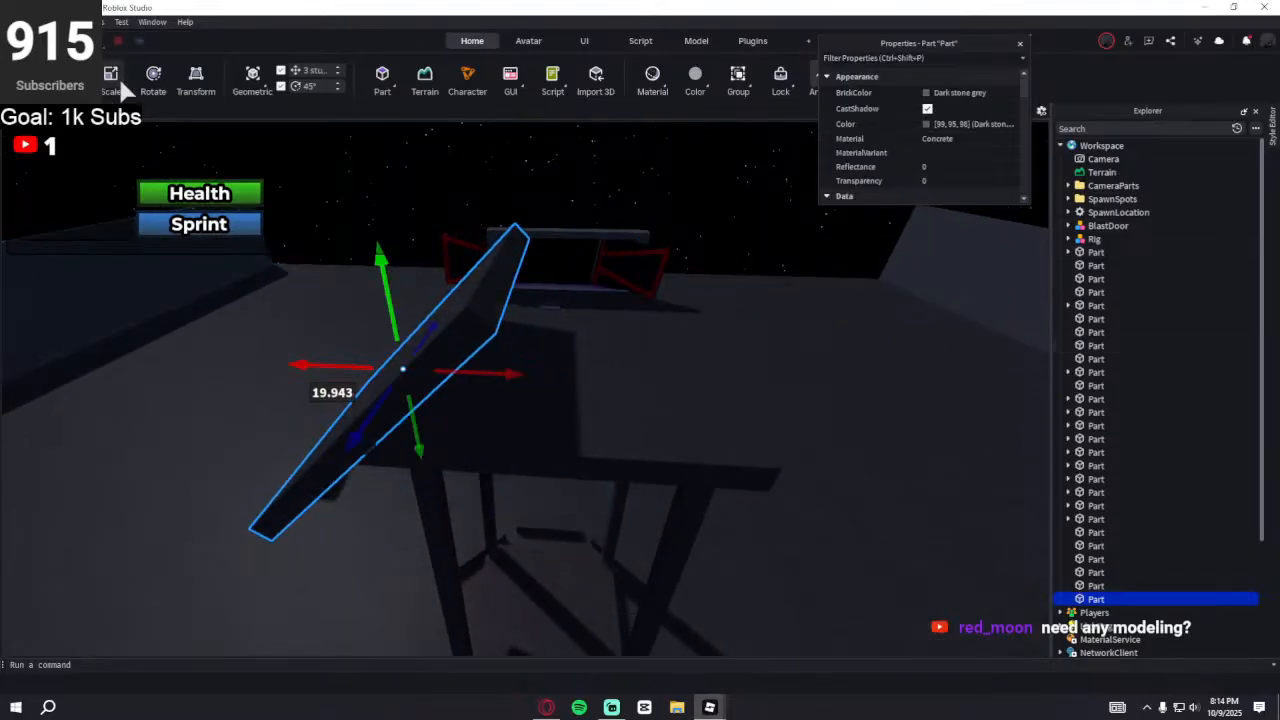
- Resize the tilted panel along its slope to form one side of the tower's roof
drag(320, 452, 400, 374)
right_drag(400, 374, 404, 376)
drag(436, 277, 443, 269)
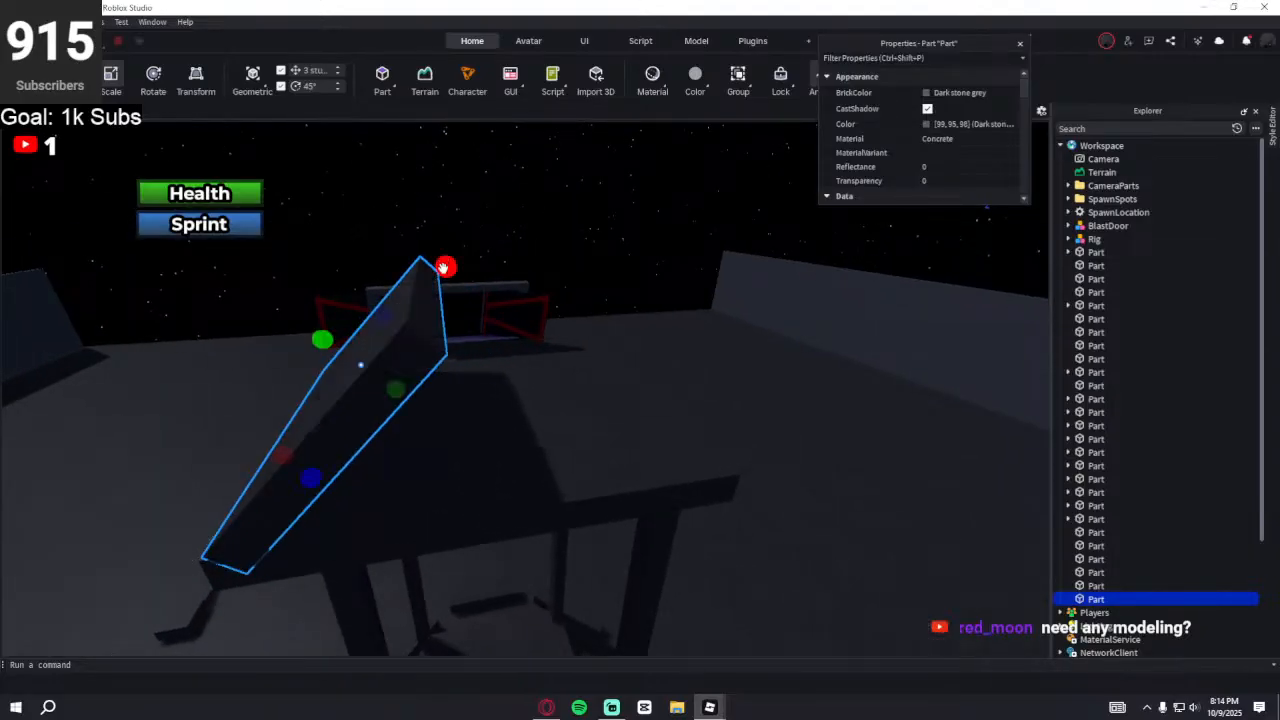
right_drag(443, 269, 438, 270)
- Duplicate the tilted roof panel, rotate the copy to the mirrored slope and move it to the platform's opposite side
key(ctrl+d)
click(160, 82)
drag(412, 391, 338, 336)
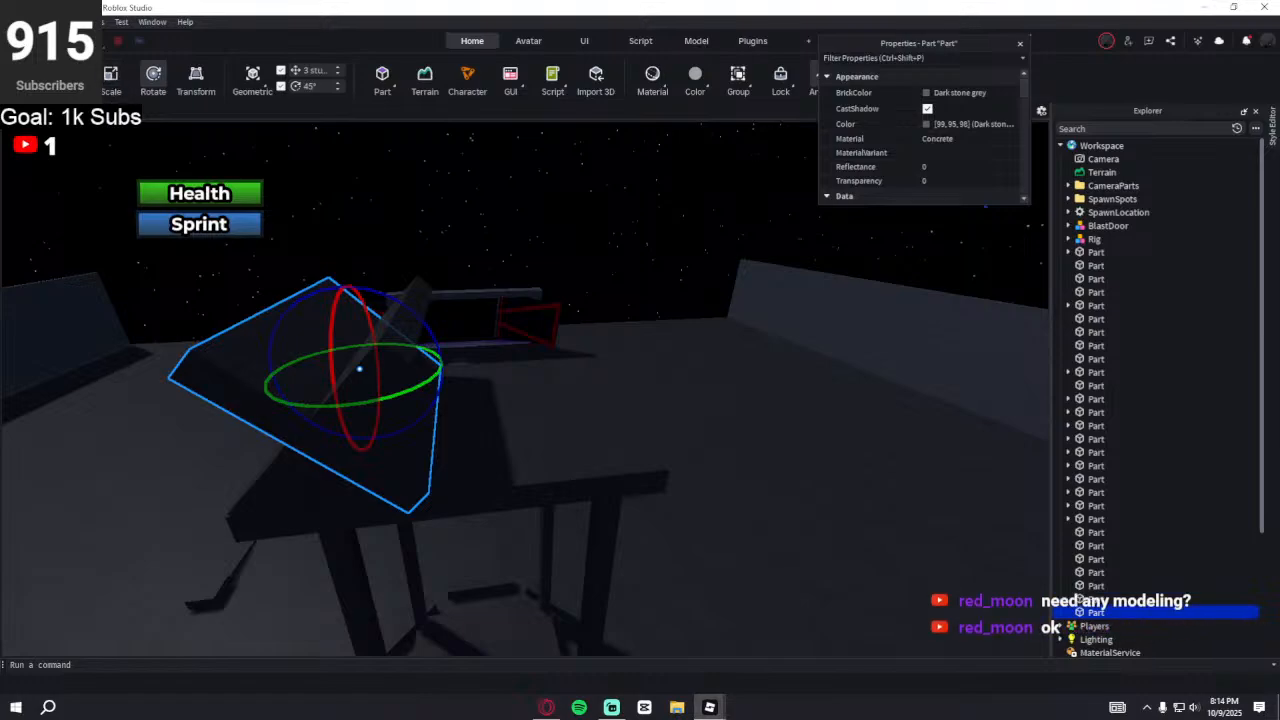
key(ctrl+2)
drag(423, 362, 618, 358)
key(w)
right_drag(411, 328, 411, 328)
key(s)
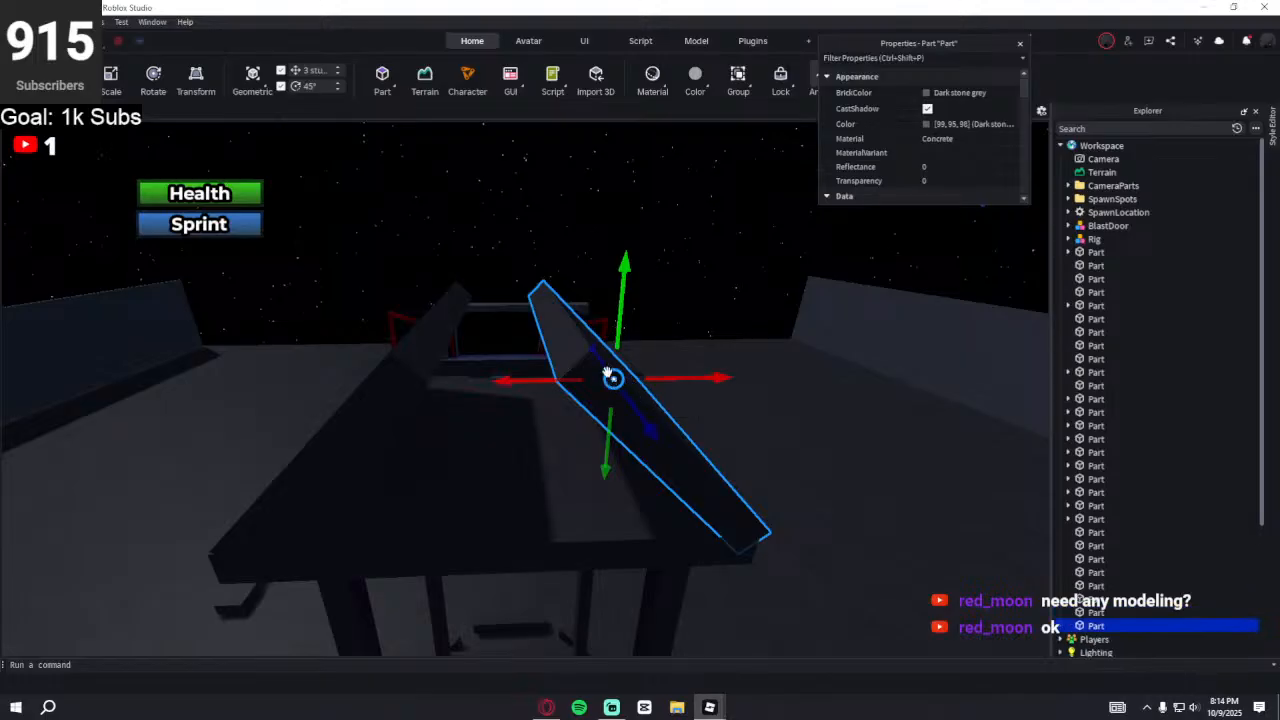
- Move a copy of the roof panel between the two slopes and raise it to cap the roof
drag(538, 363, 422, 396)
click(69, 80)
drag(496, 275, 500, 222)
- Position an upright panel between the two roof slopes and resize it to fit between the platform and the roof cap
right_drag(509, 260, 526, 275)
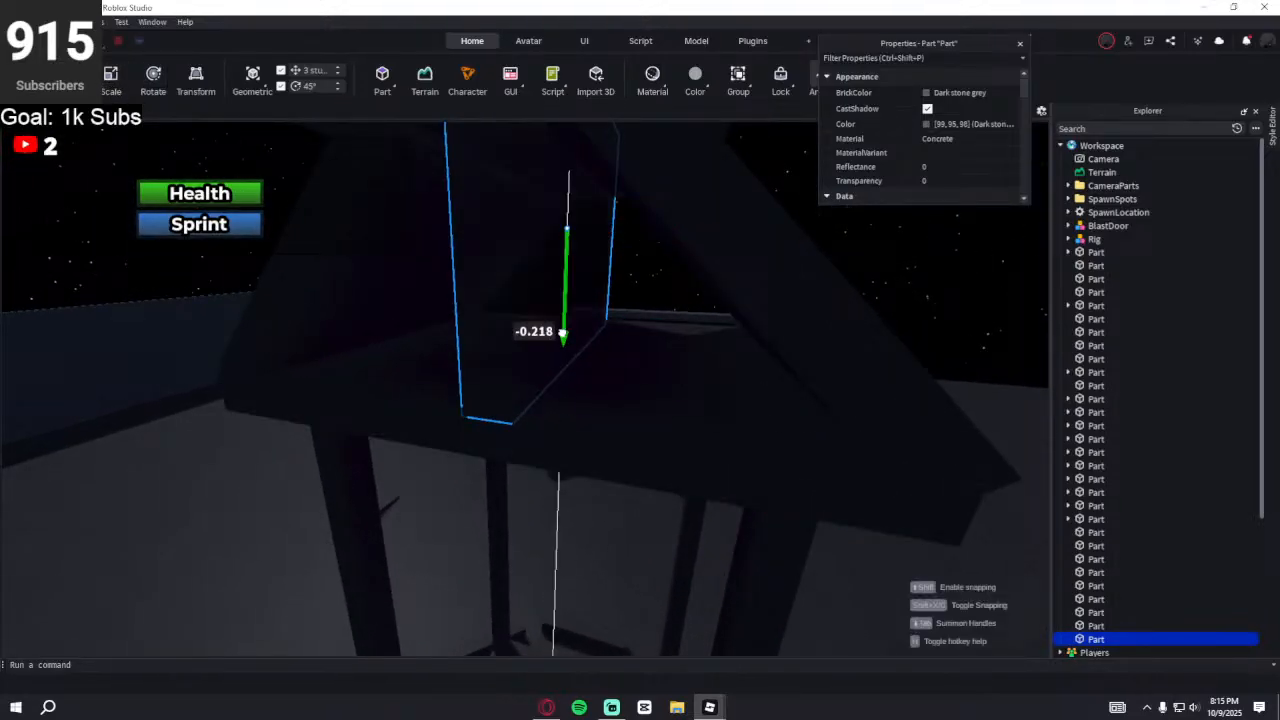
right_drag(547, 333, 545, 322)
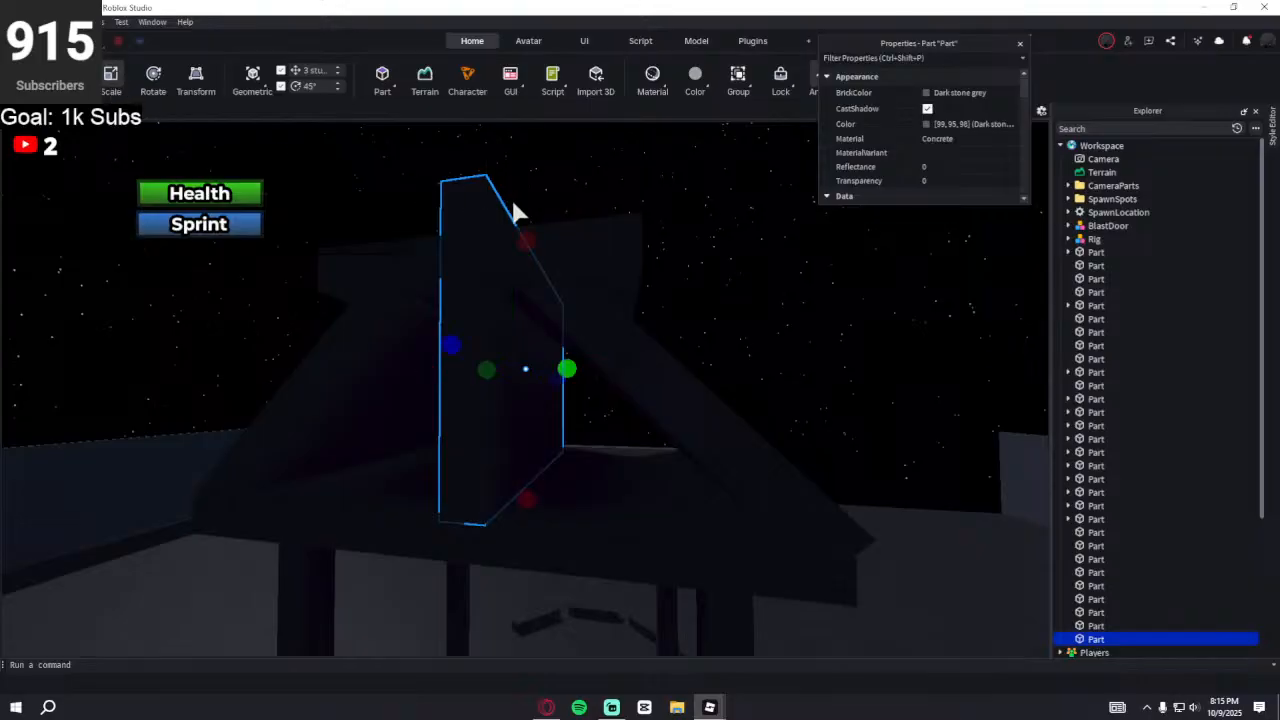
drag(527, 240, 534, 239)
drag(529, 289, 528, 290)
right_drag(582, 336, 581, 333)
drag(453, 337, 448, 347)
right_drag(448, 347, 450, 349)
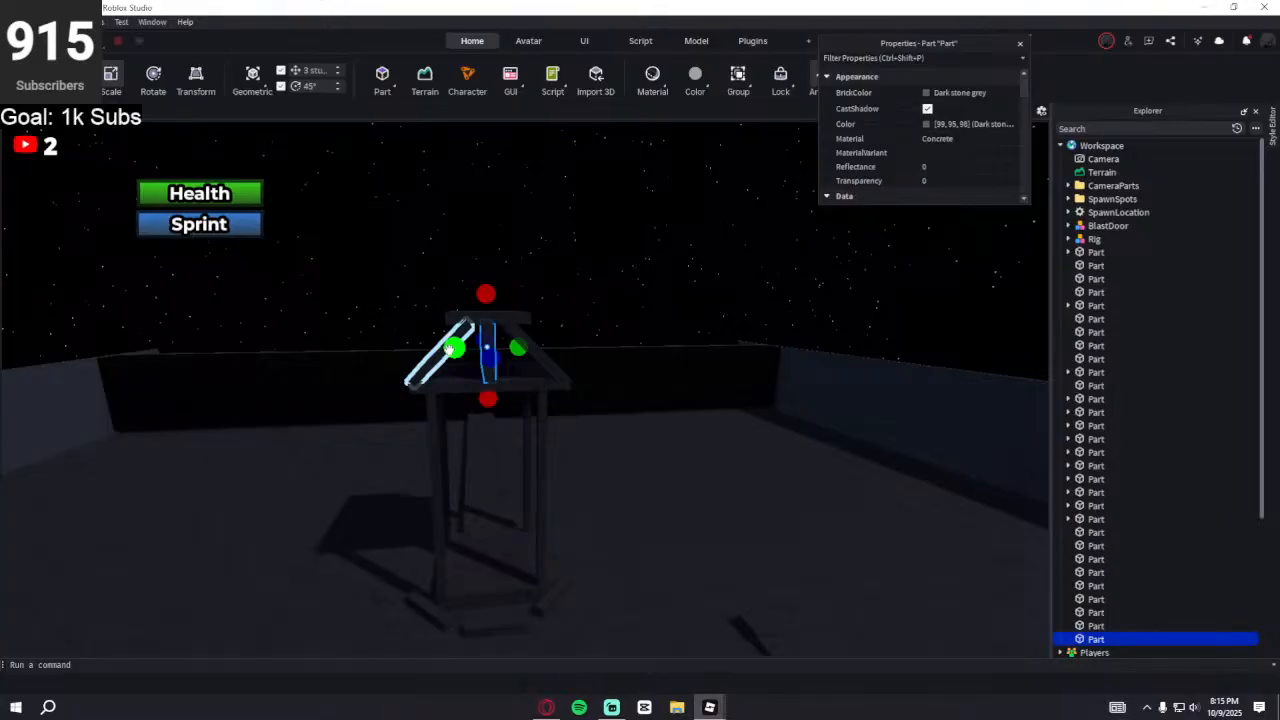
- Inspect the tower and the cover blocks around its base from floor level
right_drag(495, 479, 498, 480)
key(w)
key(w)
key(s)
key(w)
key(w)
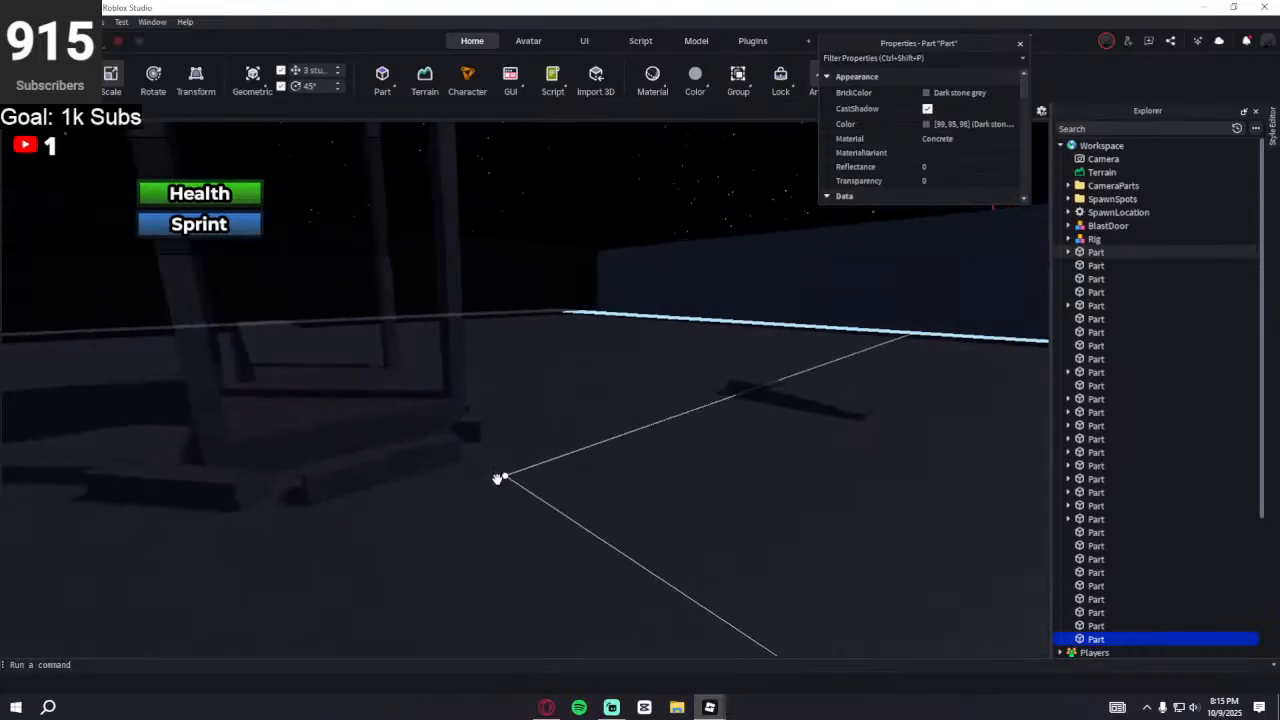
key(s)
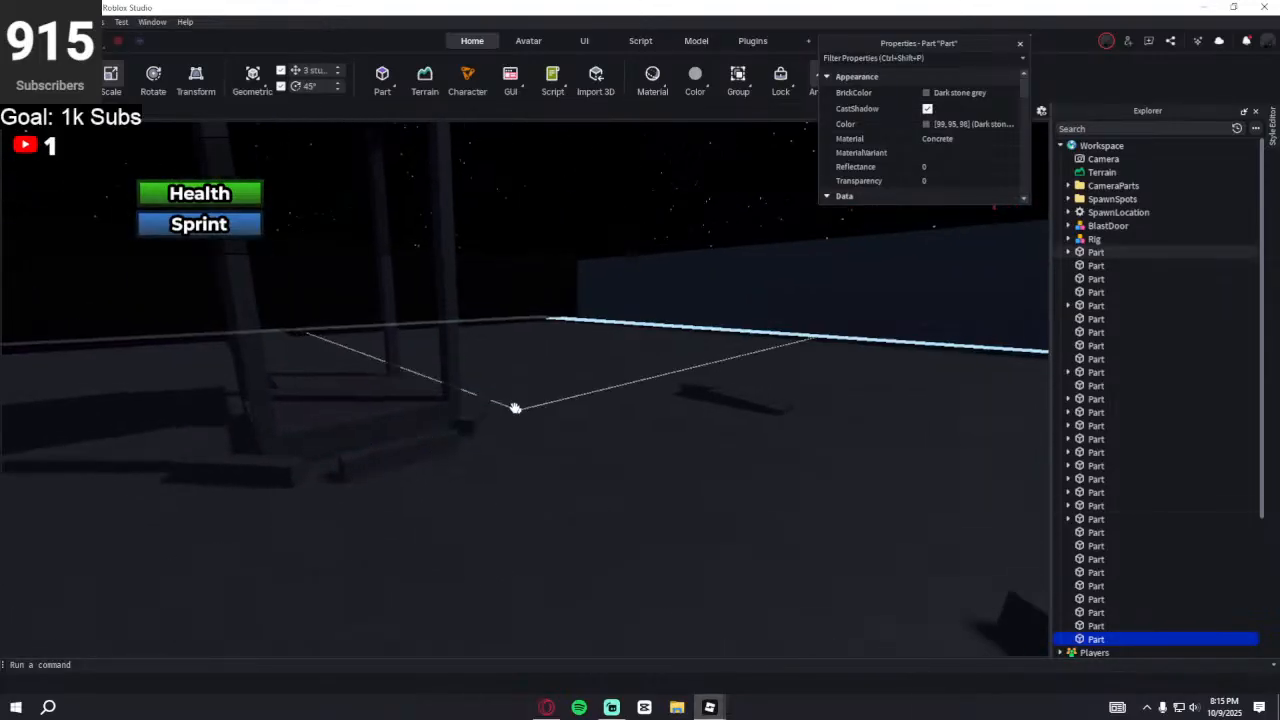
right_drag(513, 408, 514, 406)
key(s)
key(w)
- Duplicate the six parts of the small staircase together and move the copy about 126 studs across the floor
right_drag(743, 426, 743, 425)
scroll(717, 376, up, 1)
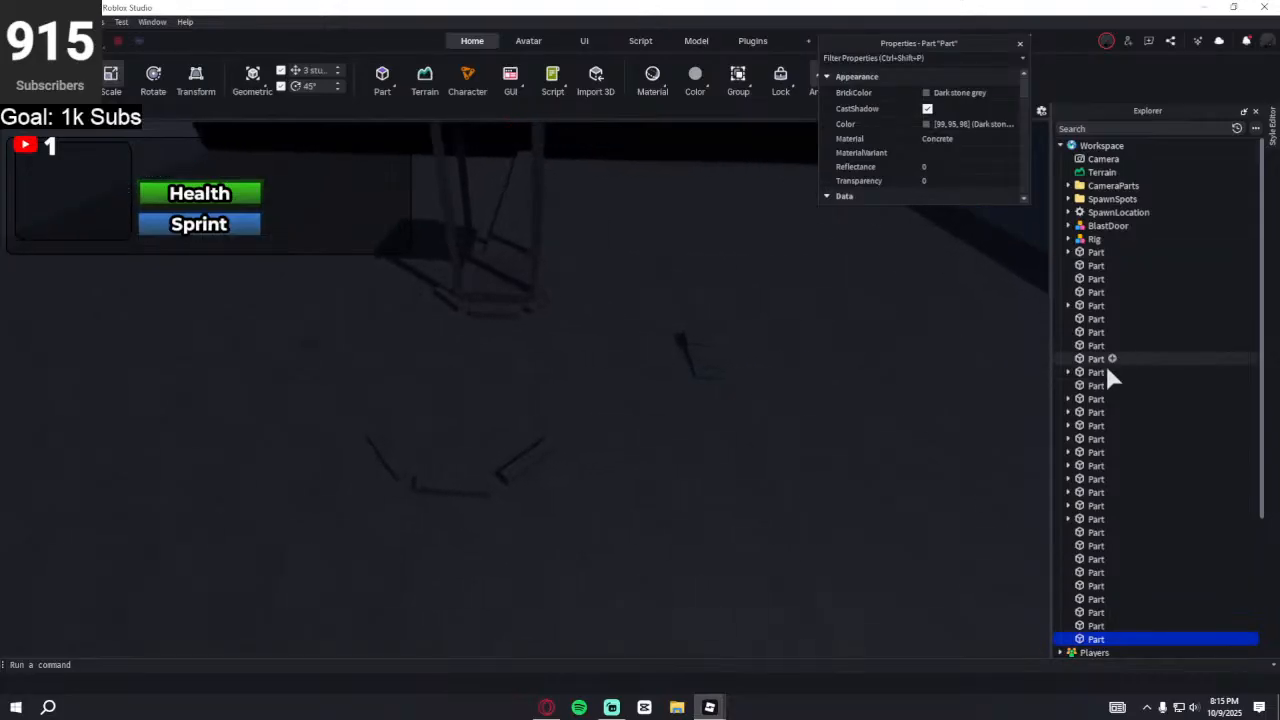
drag(1207, 436, 1201, 476)
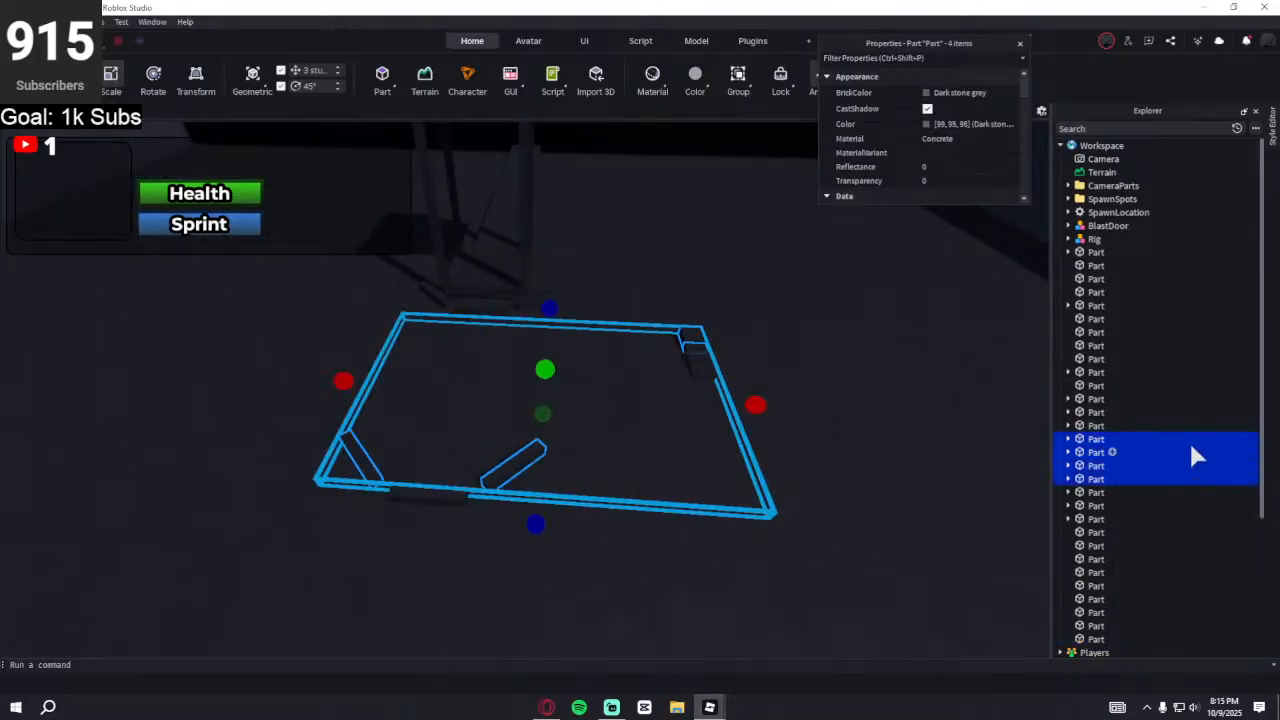
click(1188, 439)
click(1188, 425)
click(1188, 412)
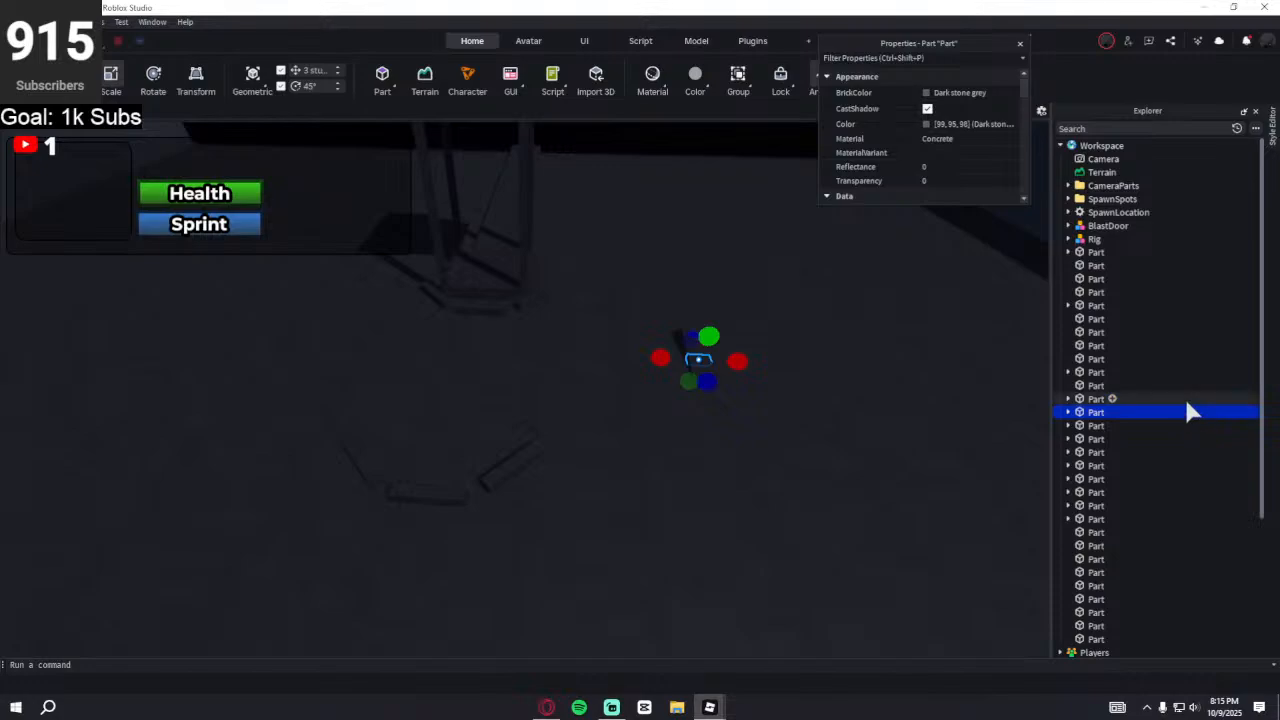
click(1183, 396)
click(1179, 383)
drag(1180, 388, 1172, 450)
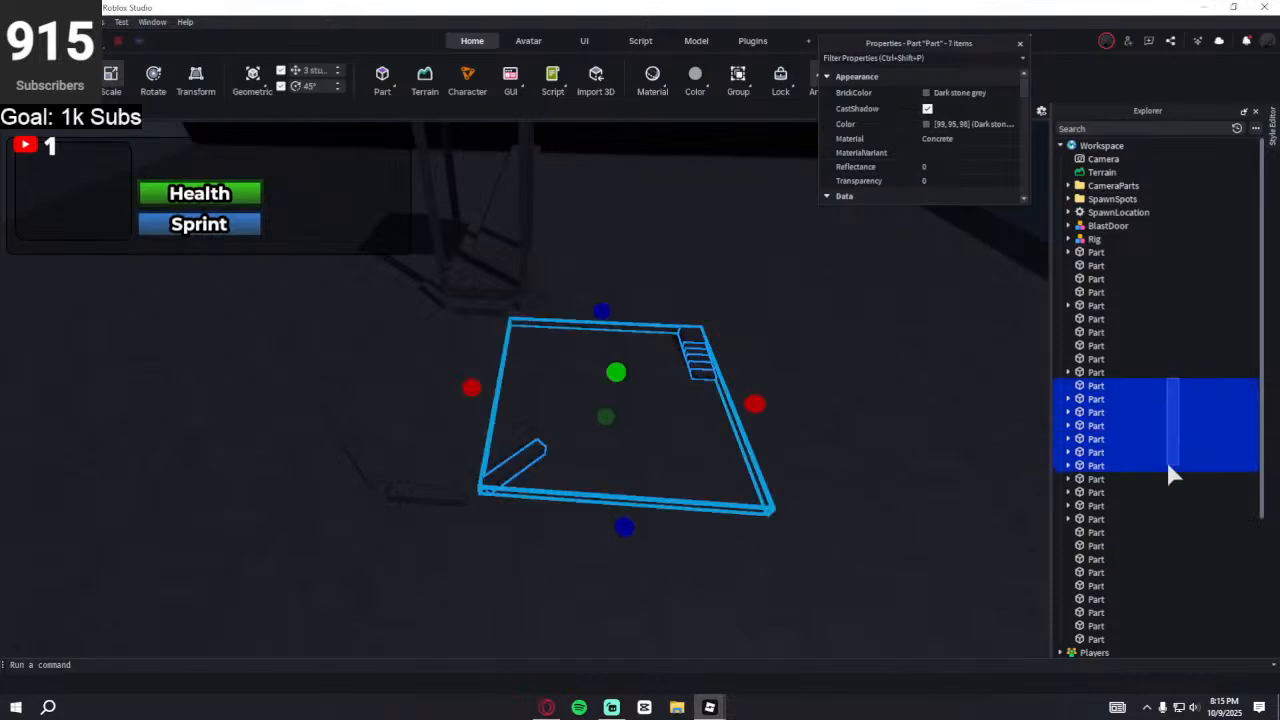
drag(1168, 457, 1168, 457)
key(ctrl+d)
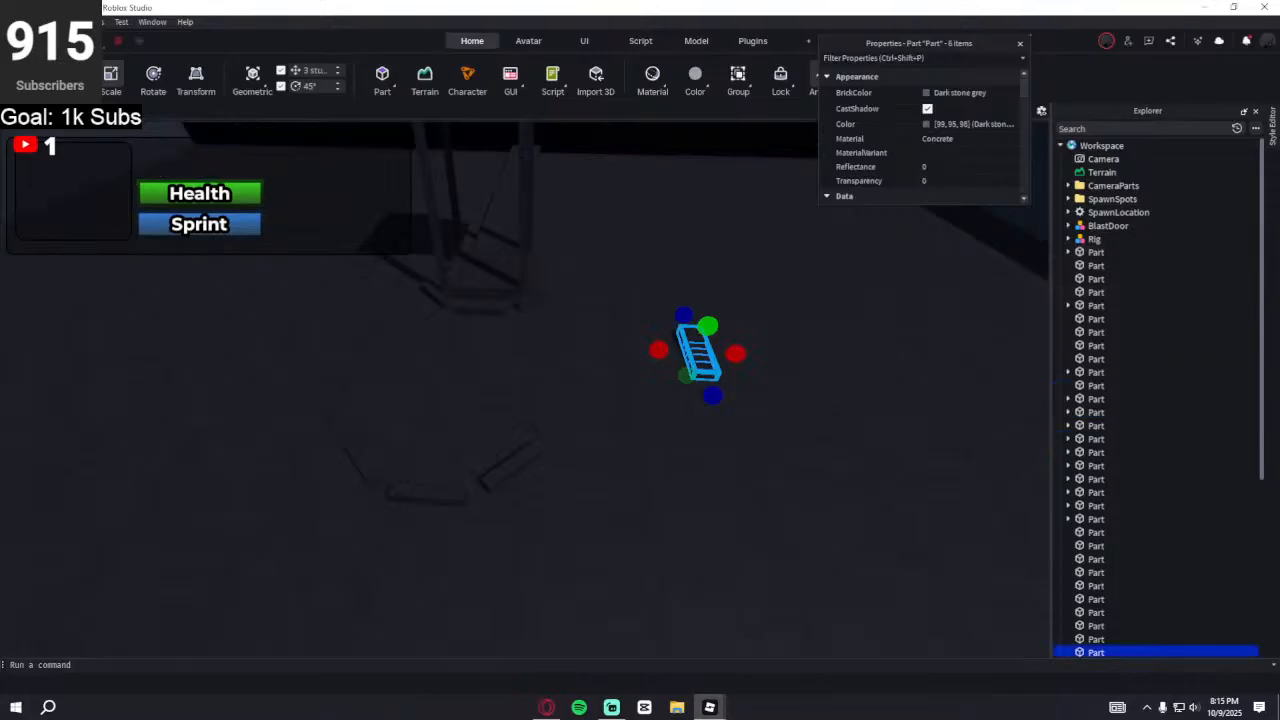
key(ctrl+2)
drag(622, 350, 319, 371)
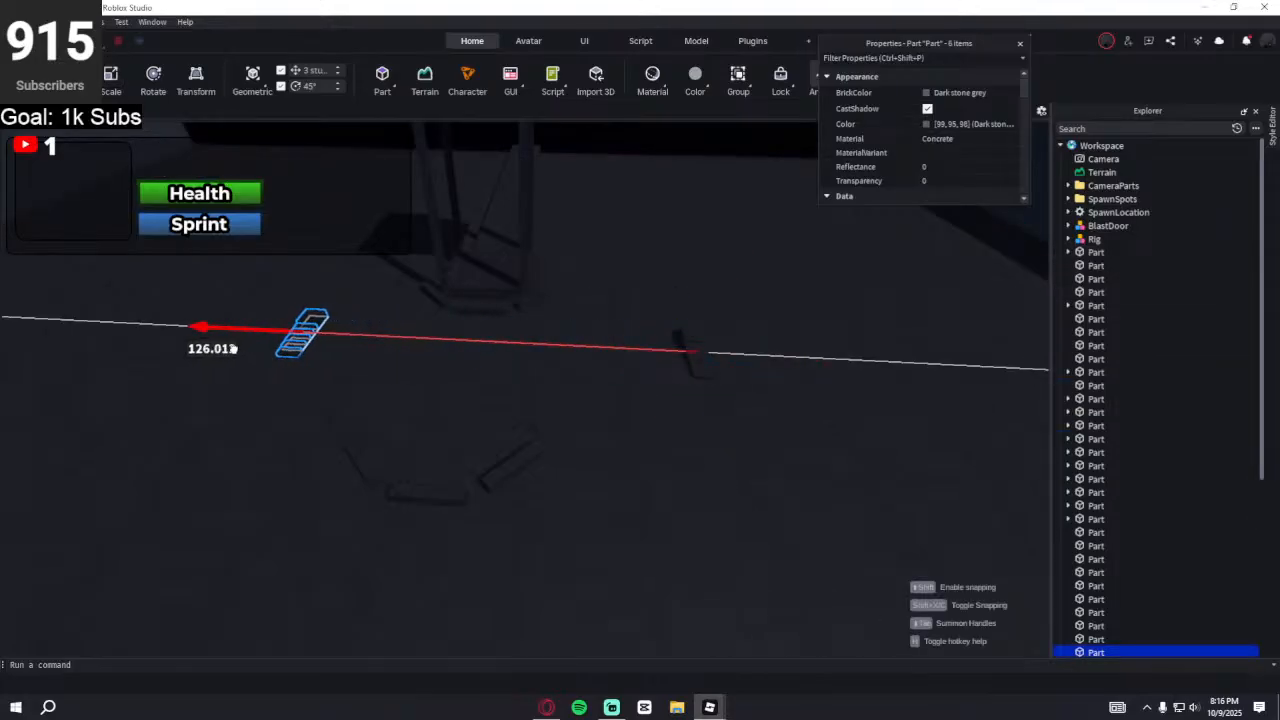
drag(231, 348, 229, 348)
- Duplicate a single small block from the original staircase
key(w)
right_drag(543, 416, 543, 417)
right_drag(543, 416, 576, 347)
click(559, 345)
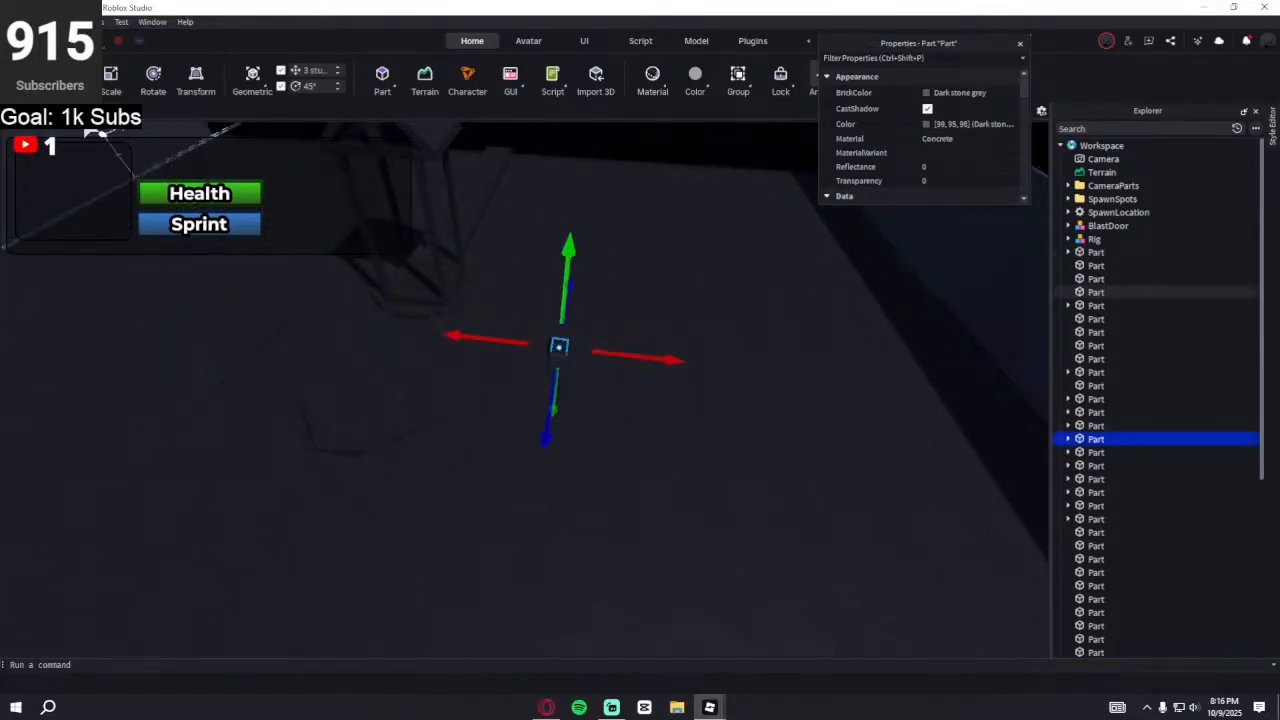
right_drag(422, 230, 423, 229)
key(ctrl+d)
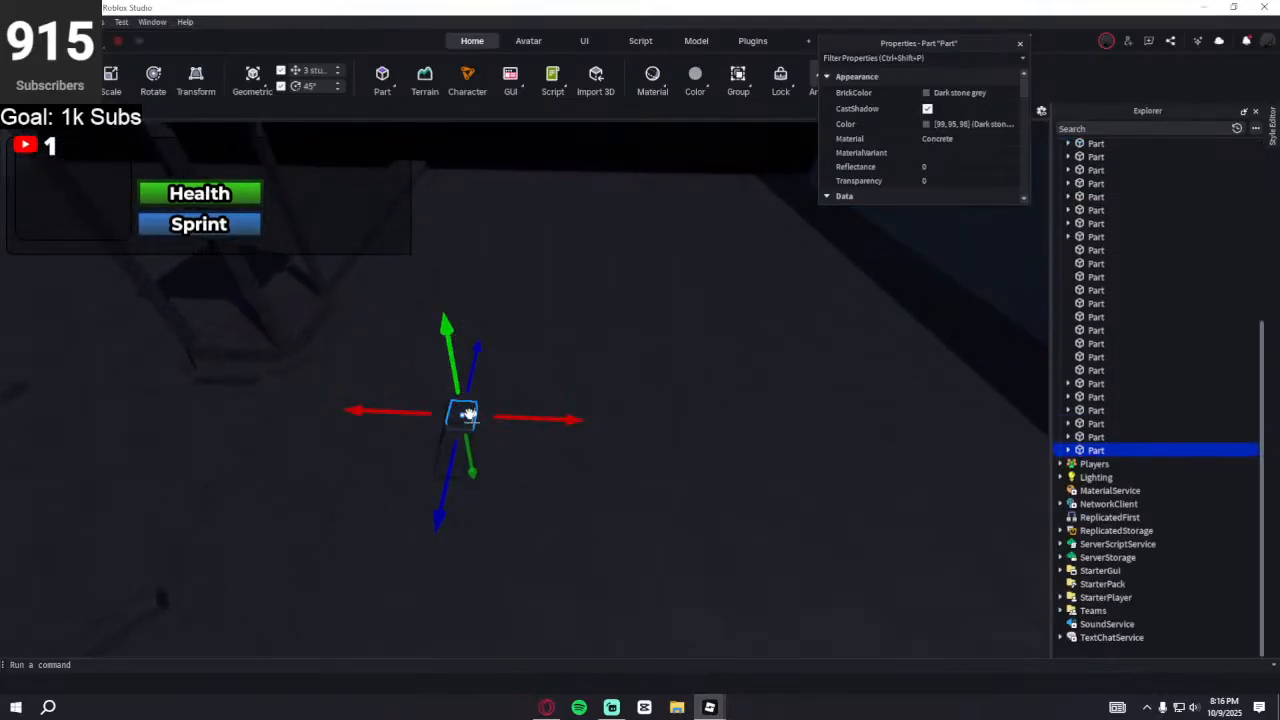
mouse_move(569, 349)
right_down()
mouse_move(560, 360)
mouse_move(573, 352)
right_up()
key(w)
- Scale the copied block taller and wider into an upright cover wall
click(114, 82)
right_drag(486, 326, 486, 324)
drag(523, 352, 511, 243)
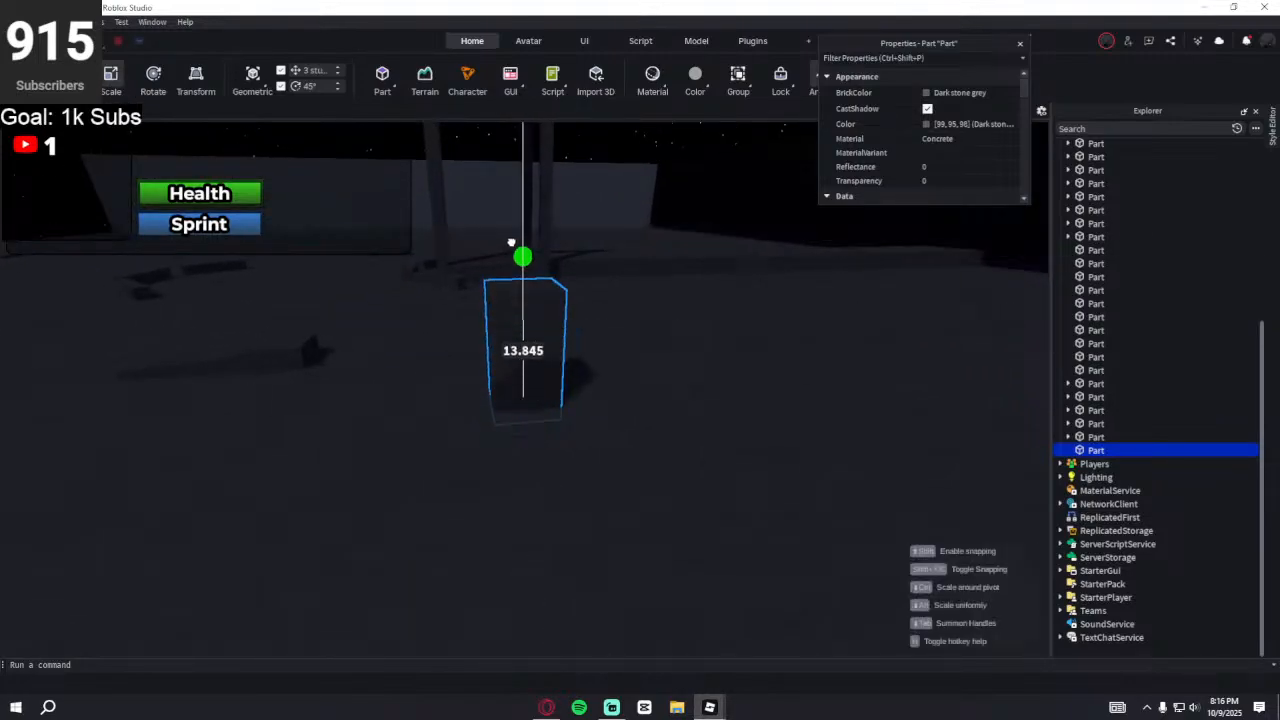
drag(465, 361, 399, 367)
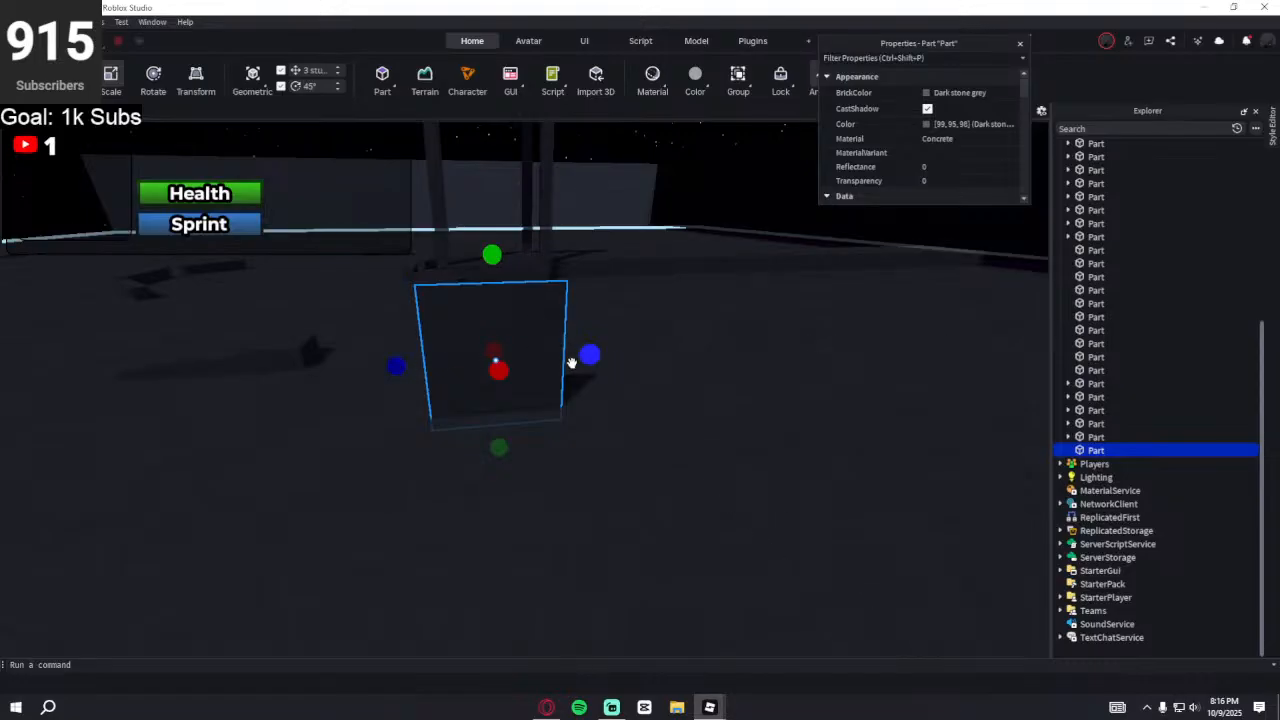
drag(589, 356, 618, 354)
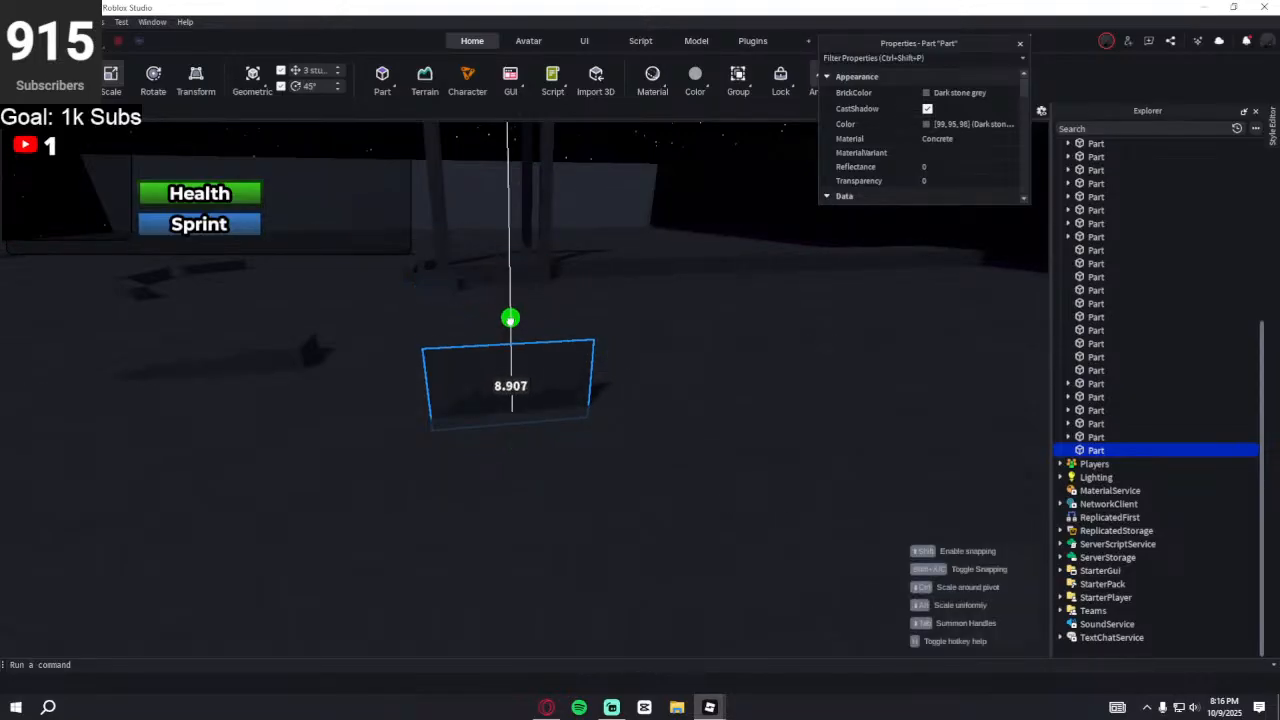
drag(508, 321, 506, 296)
- Rotate the new cover wall about its vertical axis by 45 degrees
key(d)
right_drag(557, 309, 557, 309)
right_drag(446, 306, 448, 309)
key(s)
key(w)
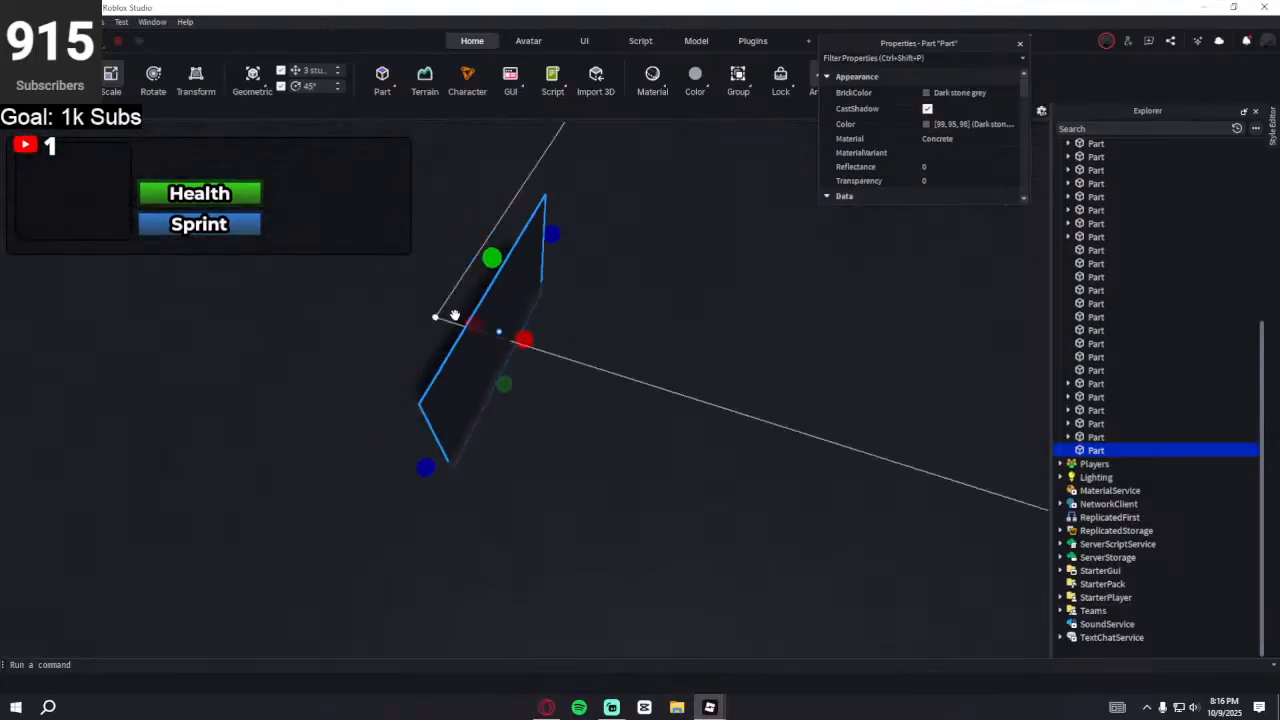
key(a)
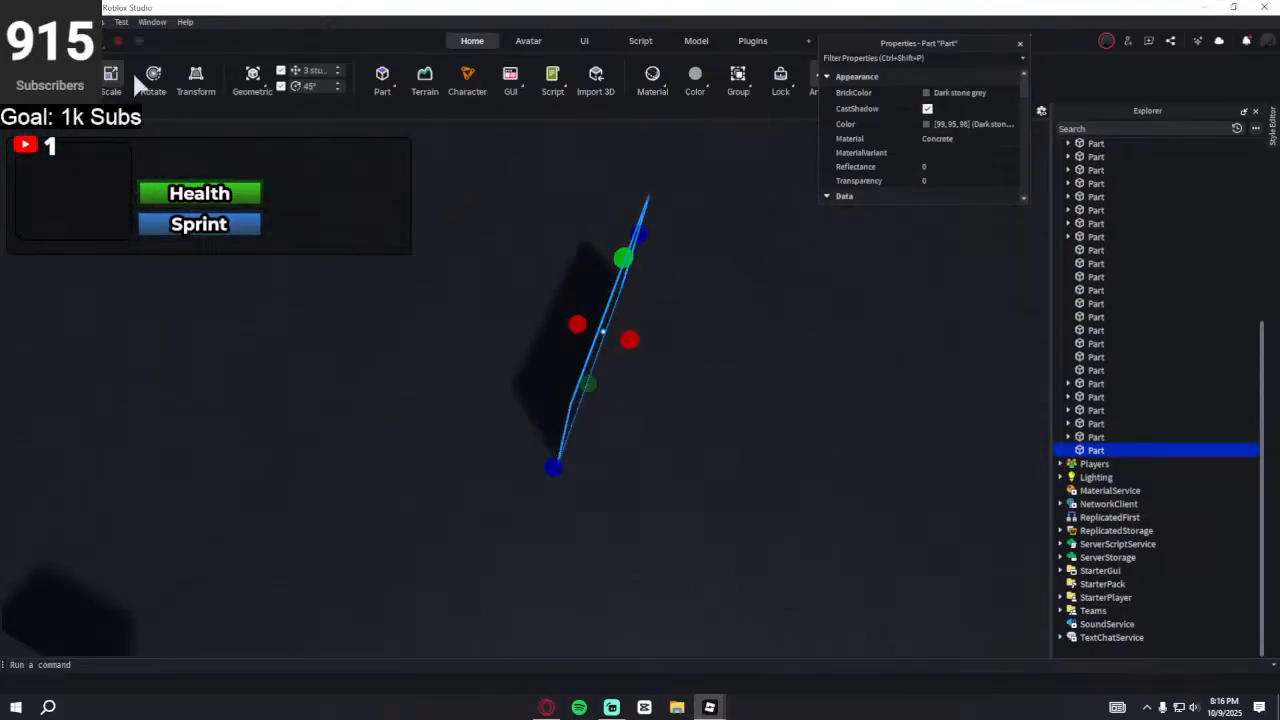
drag(547, 376, 635, 415)
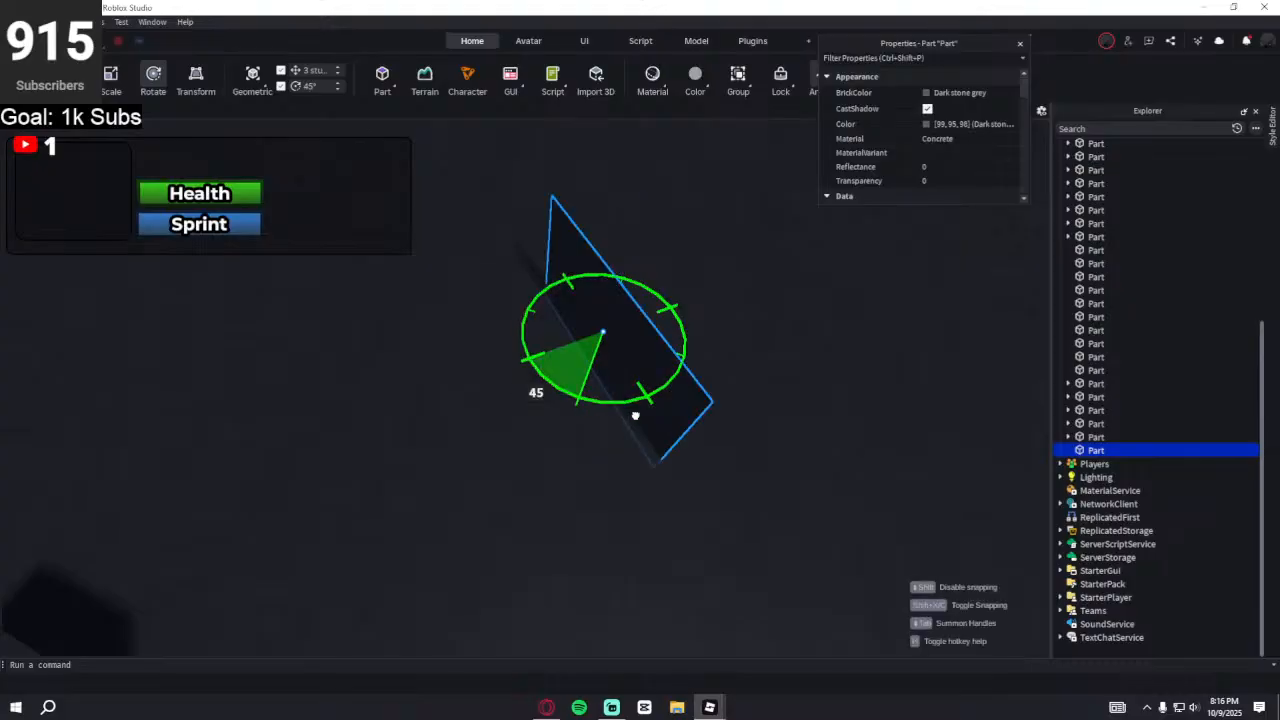
- Resize the rotated cover wall at its lower edge to a height of about 8.8 studs
key(d)
right_drag(637, 413, 637, 414)
key(w)
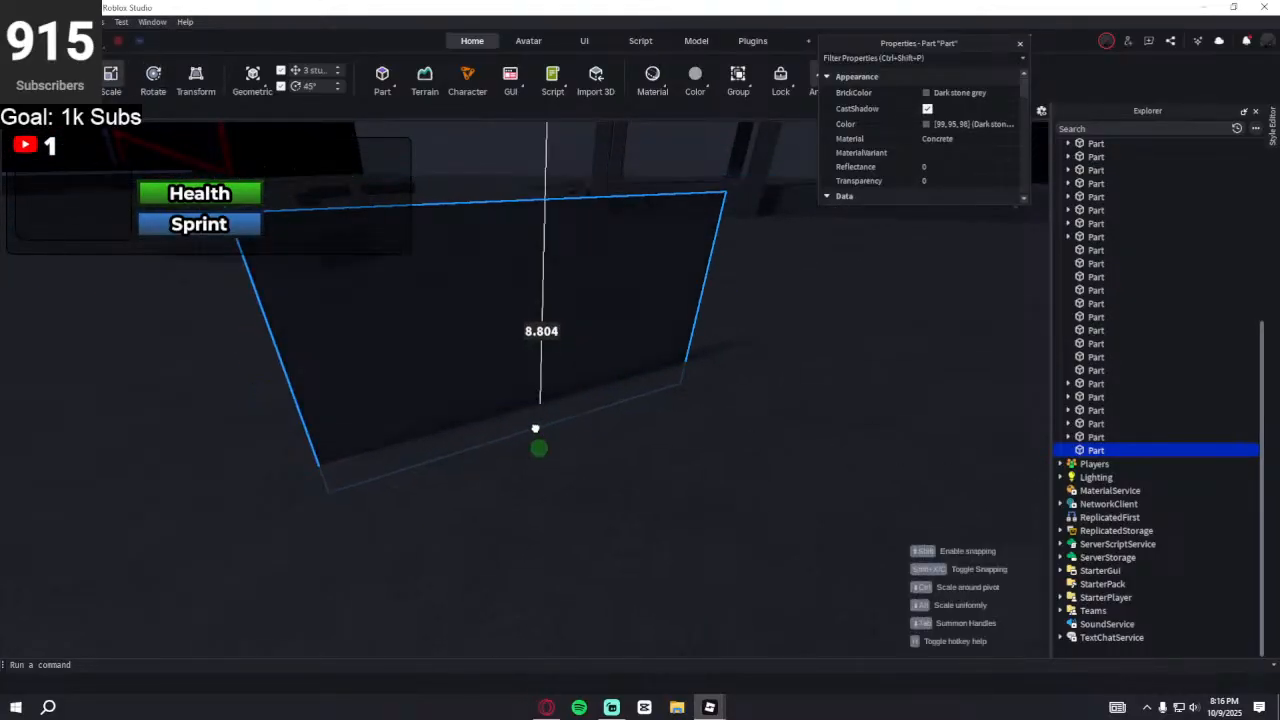
drag(533, 408, 540, 416)
right_drag(540, 416, 540, 416)
- Duplicate the angled cover wall, place the copy on the tower's opposite side and rotate it to a different angle
scroll(540, 417, down, 5)
key(a)
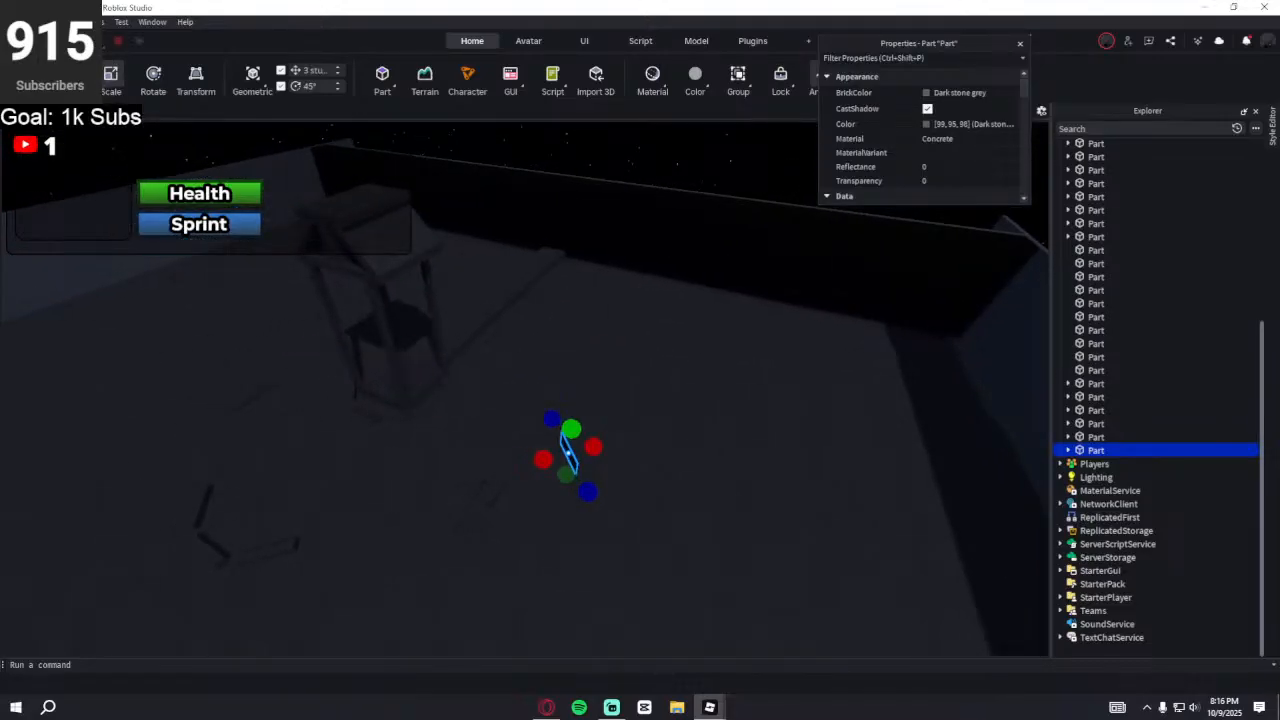
click(69, 78)
key(ctrl+d)
drag(567, 452, 287, 351)
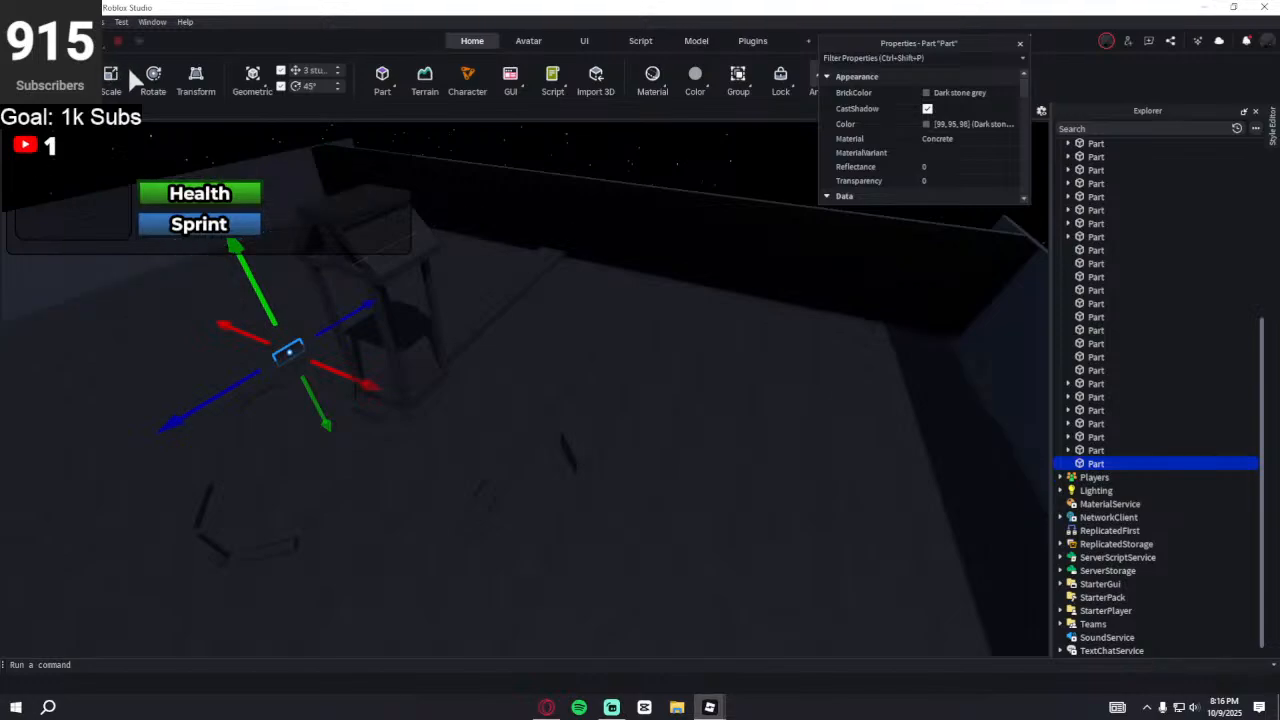
drag(267, 402, 206, 391)
- Raise the copied cover wall about 3.6 studs out of the floor
right_drag(362, 350, 362, 350)
key(w)
key(ctrl+2)
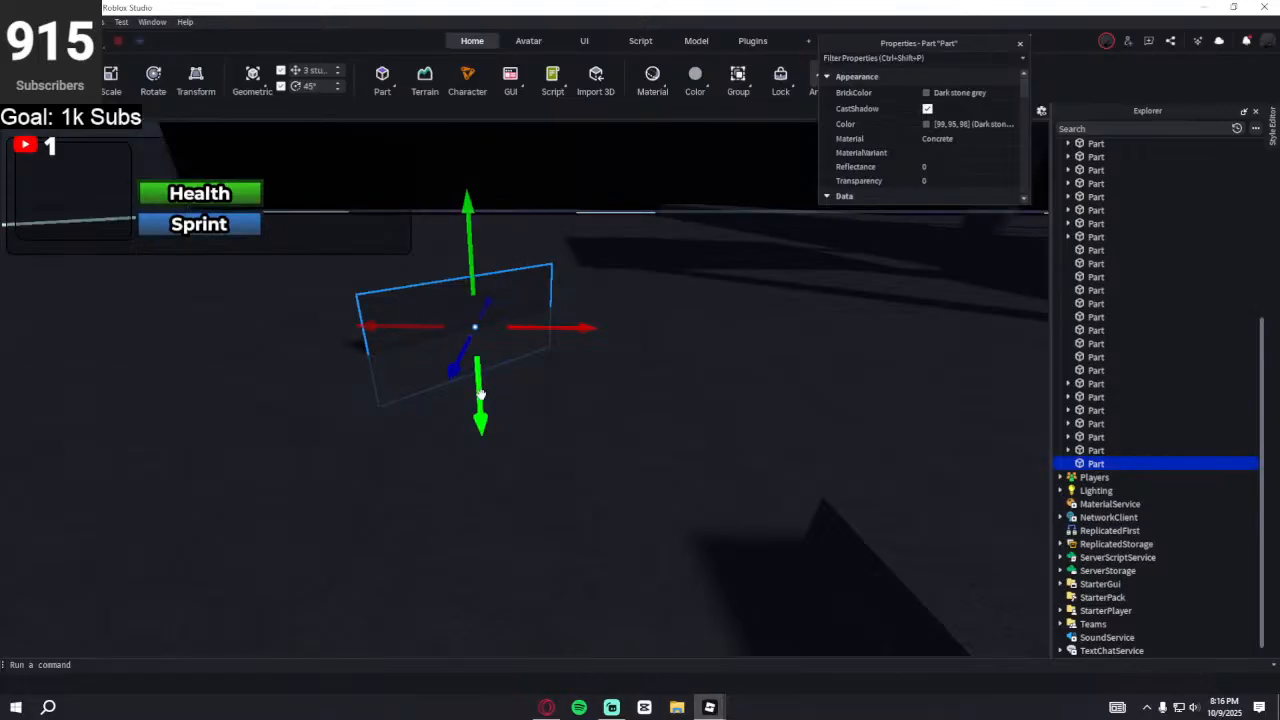
drag(486, 359, 480, 351)
- Examine the whole room's layout from above, including the cover, tower and blast door
key(s)
right_drag(534, 349, 554, 343)
key(s)
key(d)
key(w)
right_drag(596, 496, 596, 506)
key(w)
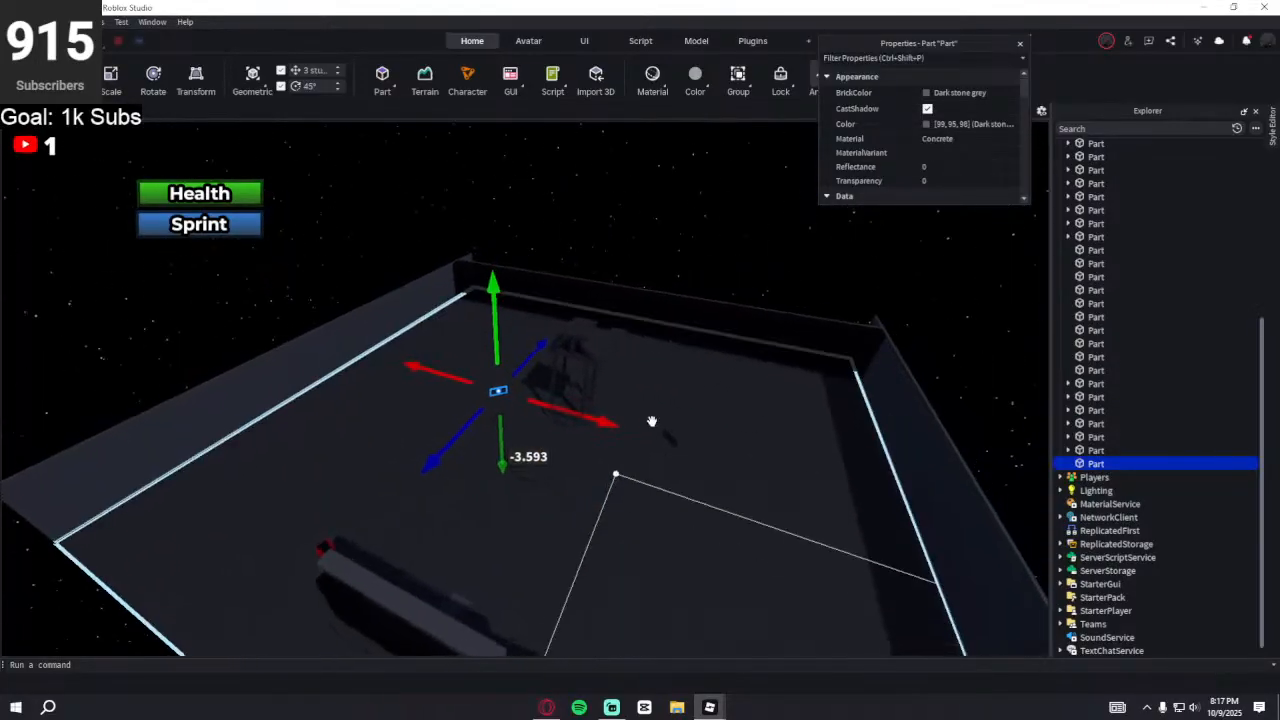
key(w)
right_drag(636, 291, 636, 298)
key(f)
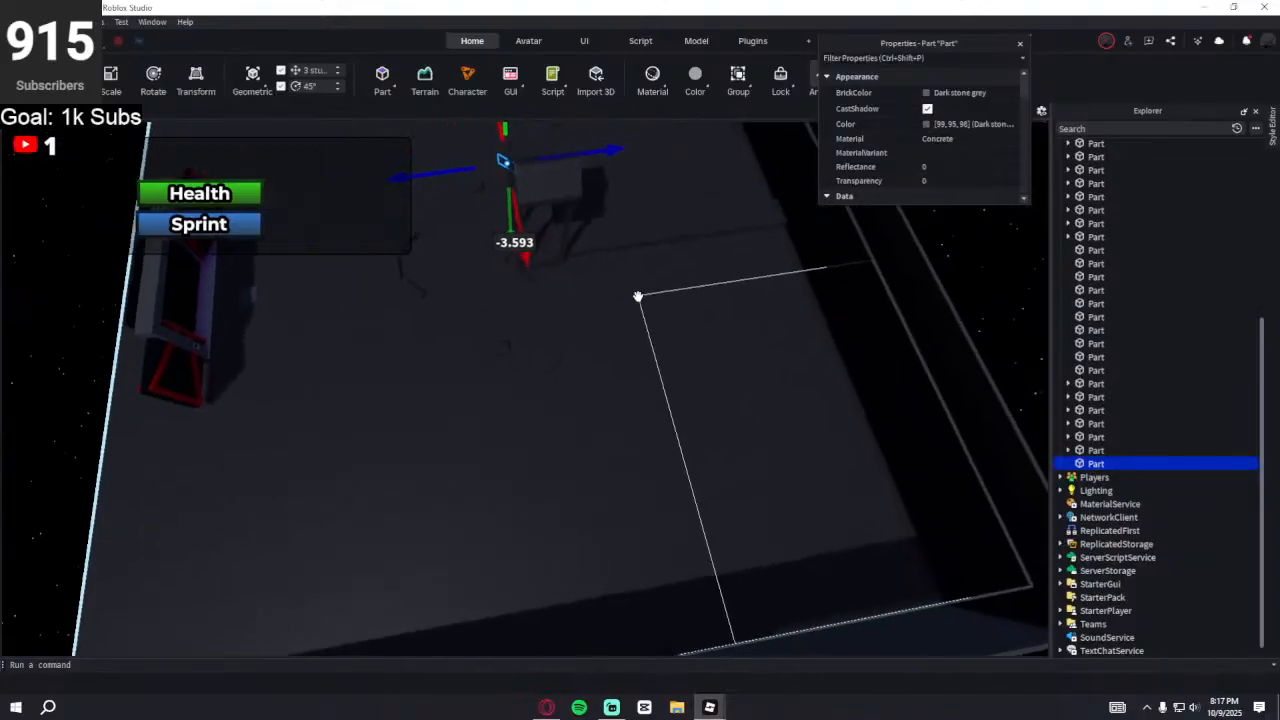
key(a)
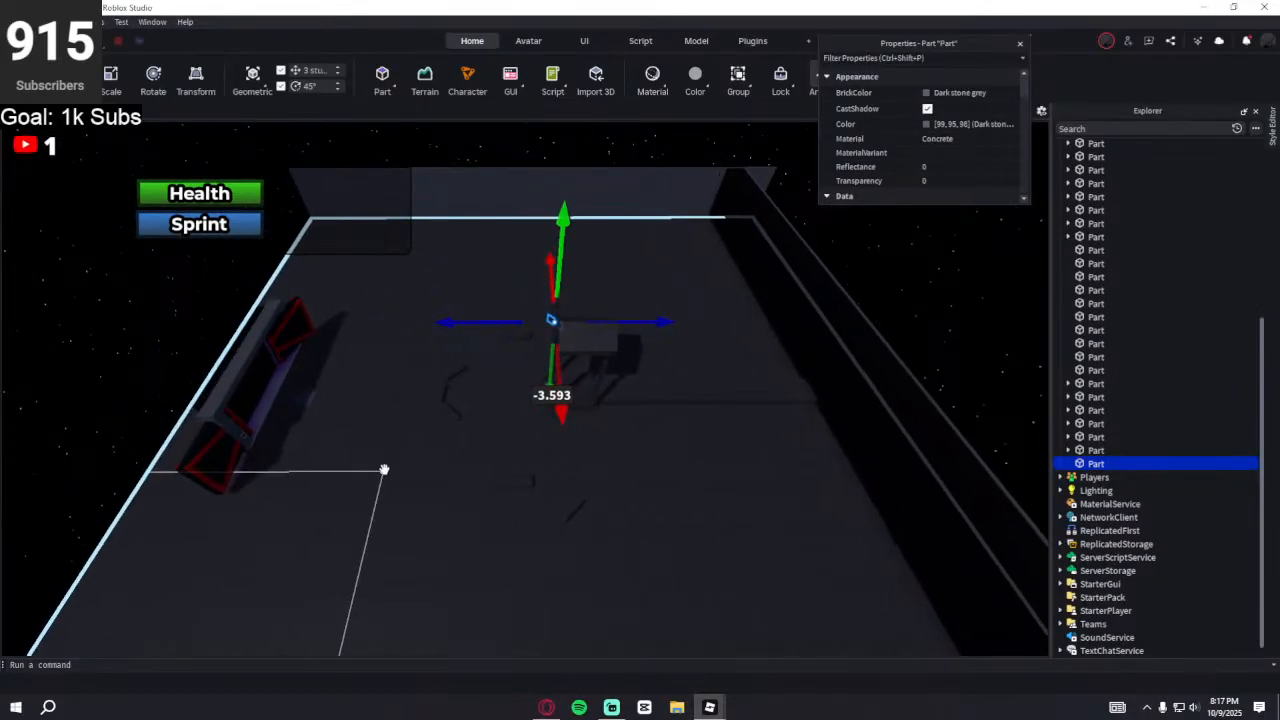
- Shrink the floor from the blast door side to a length of about 400 studs
click(385, 467)
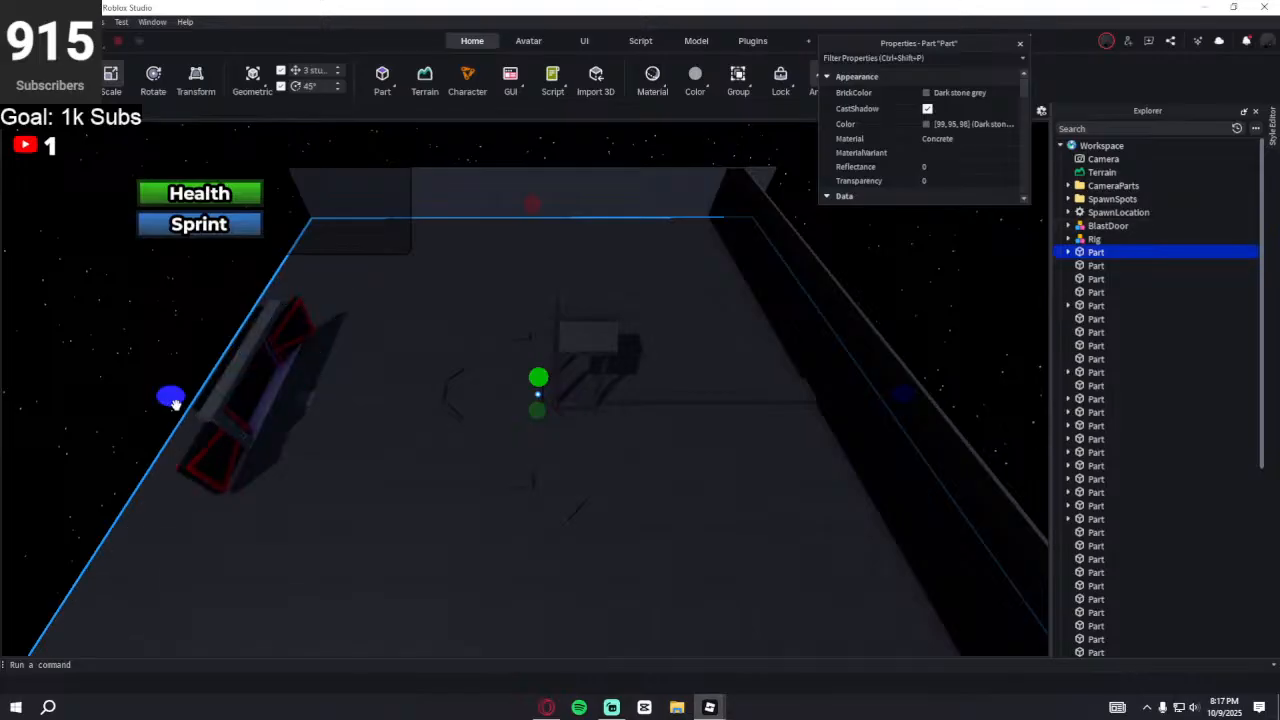
drag(168, 398, 178, 400)
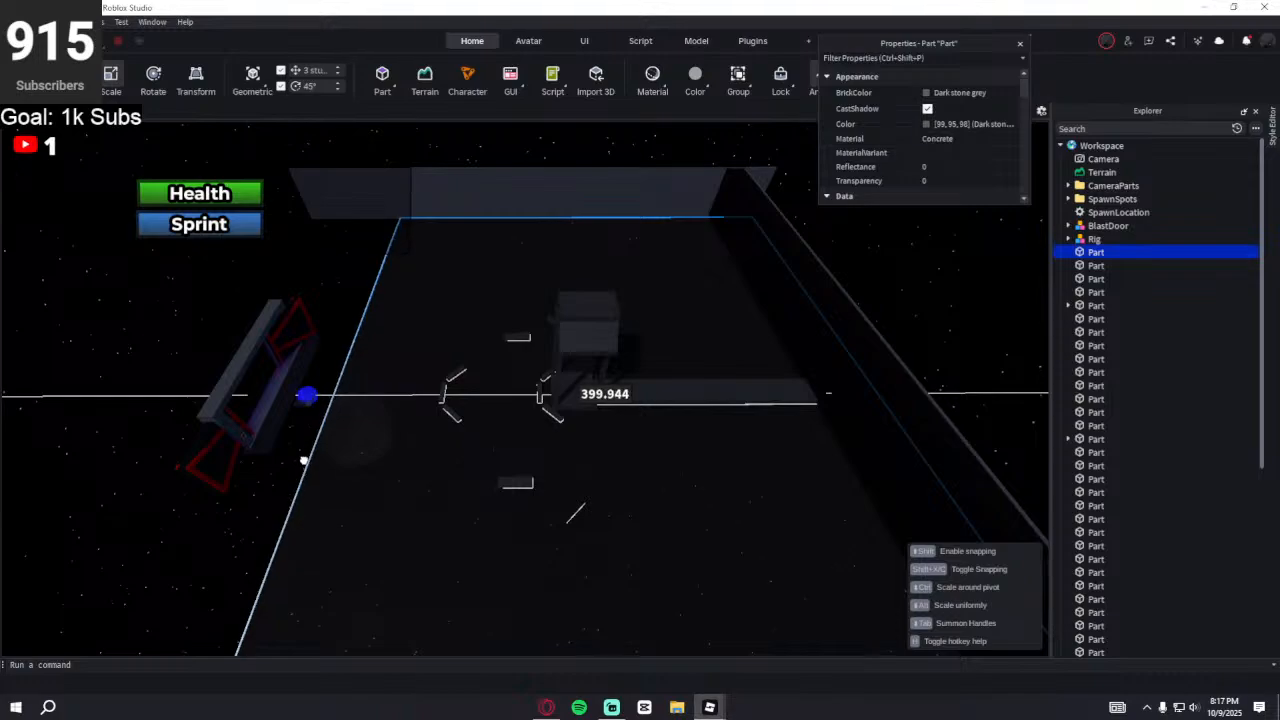
drag(301, 461, 306, 461)
- Narrow the floor from both side wall edges to a width of about 400 studs
right_drag(386, 394, 386, 394)
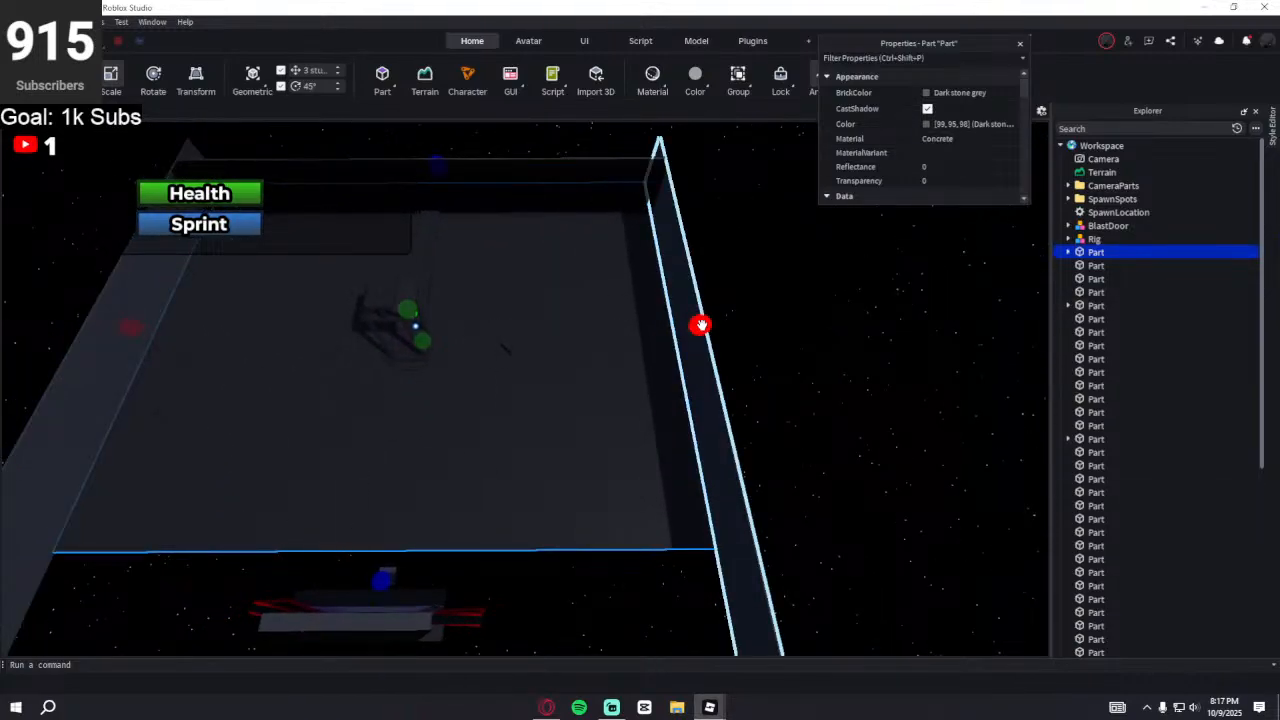
drag(701, 325, 702, 325)
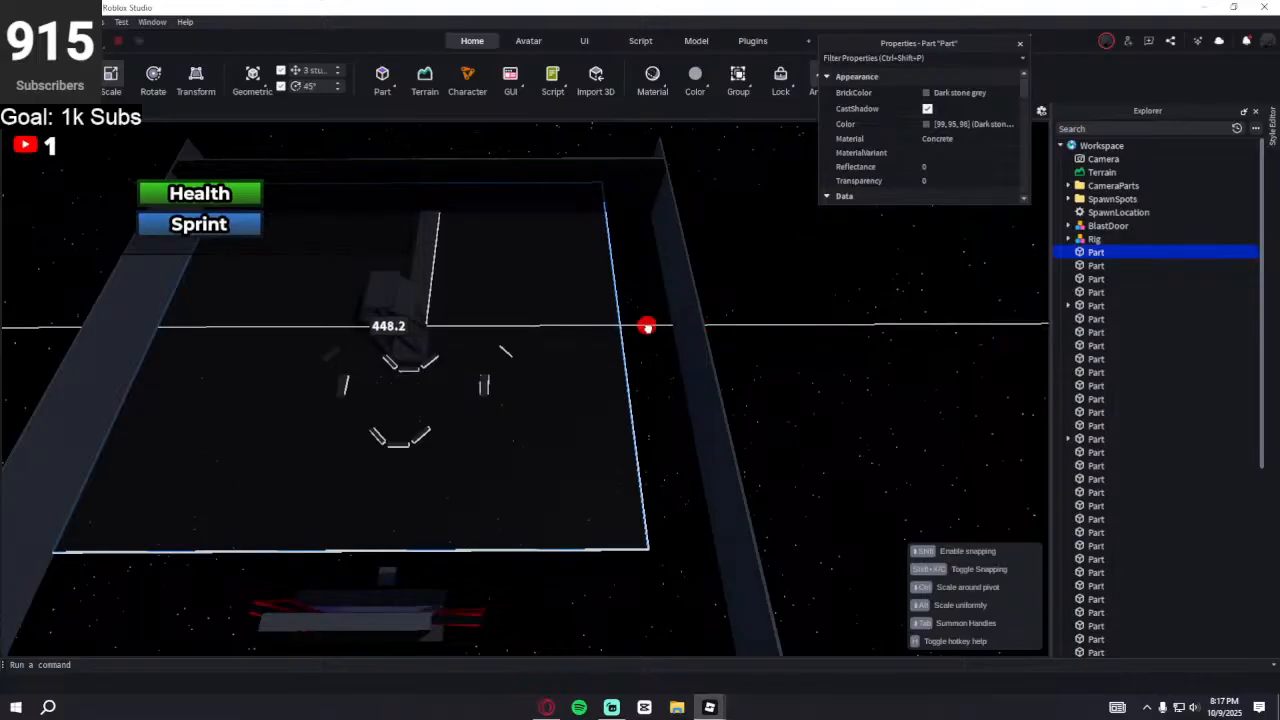
drag(648, 326, 648, 325)
drag(135, 326, 141, 326)
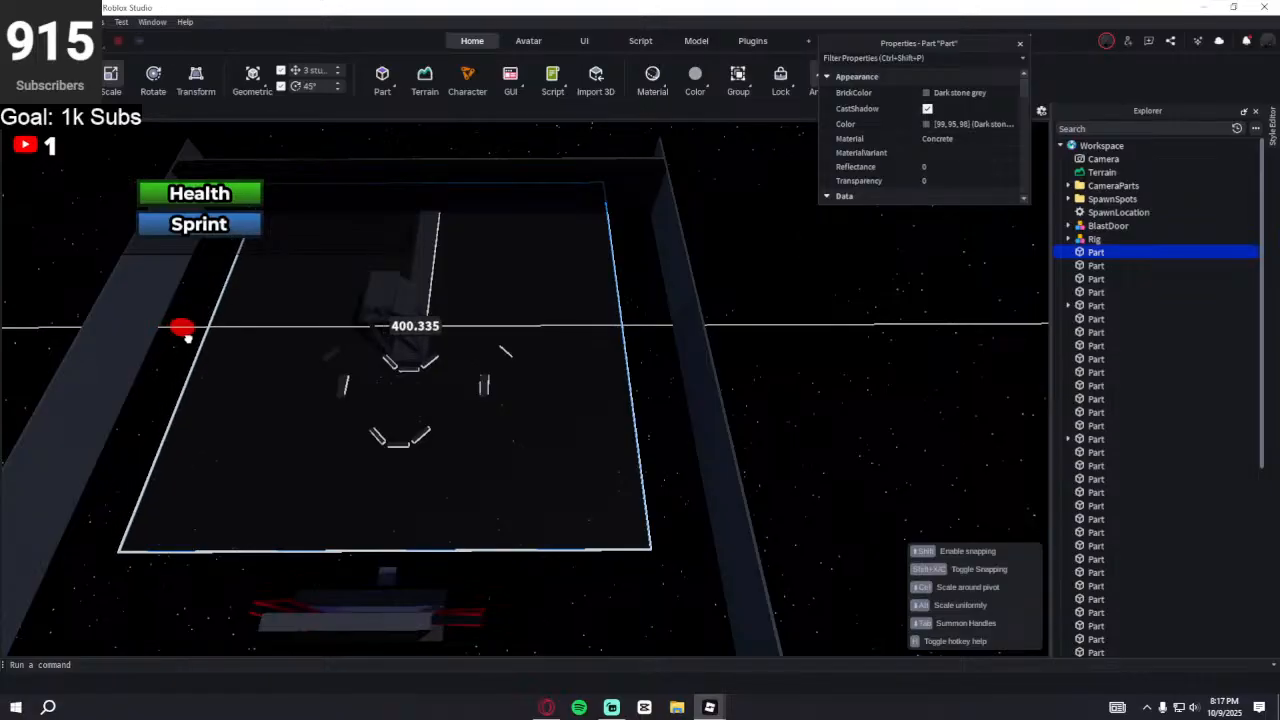
drag(188, 338, 189, 338)
- Shorten the rear wall's black inner panel and its grey outer layer at one end to match the smaller floor
right_drag(424, 343, 430, 334)
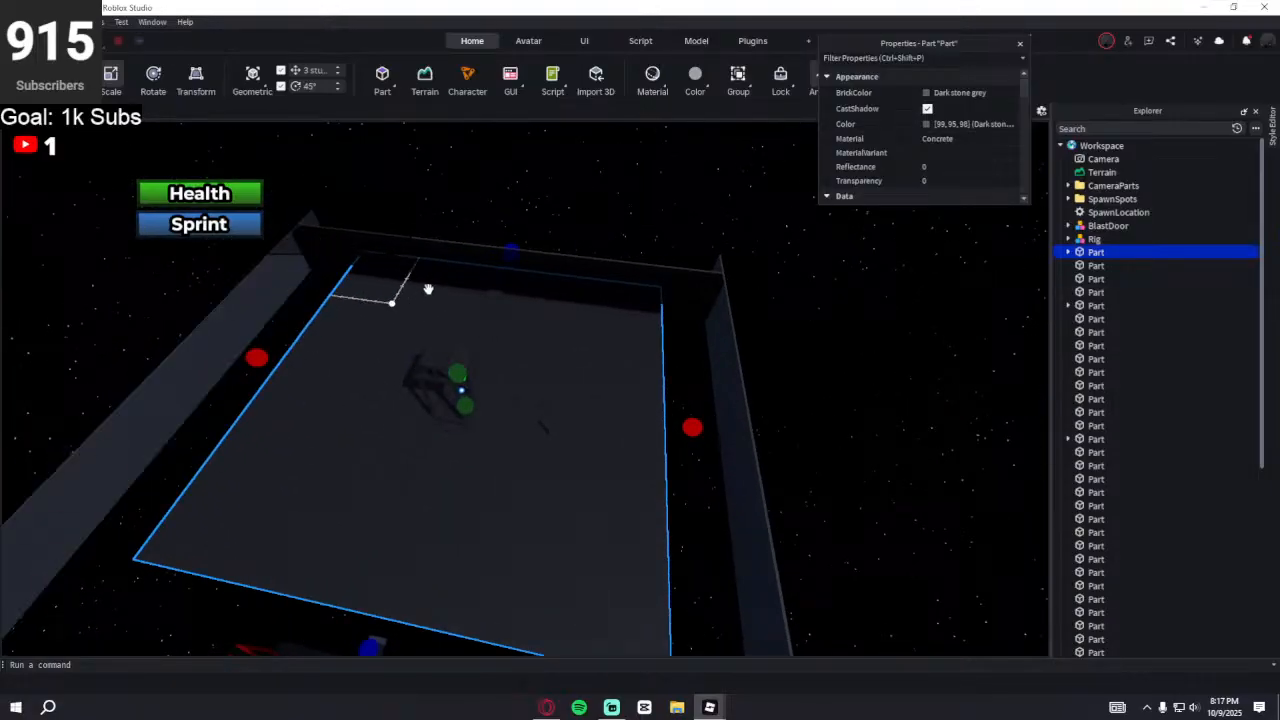
scroll(451, 289, up, 10)
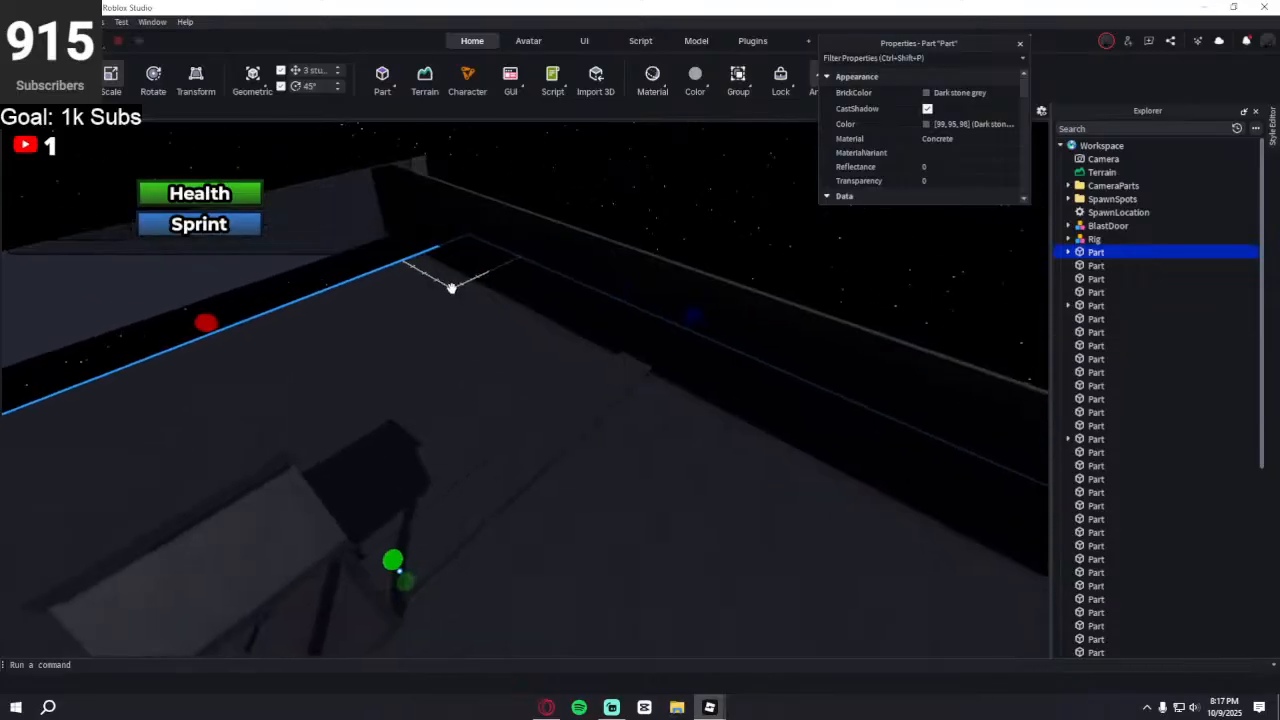
right_drag(452, 287, 451, 286)
click(678, 272)
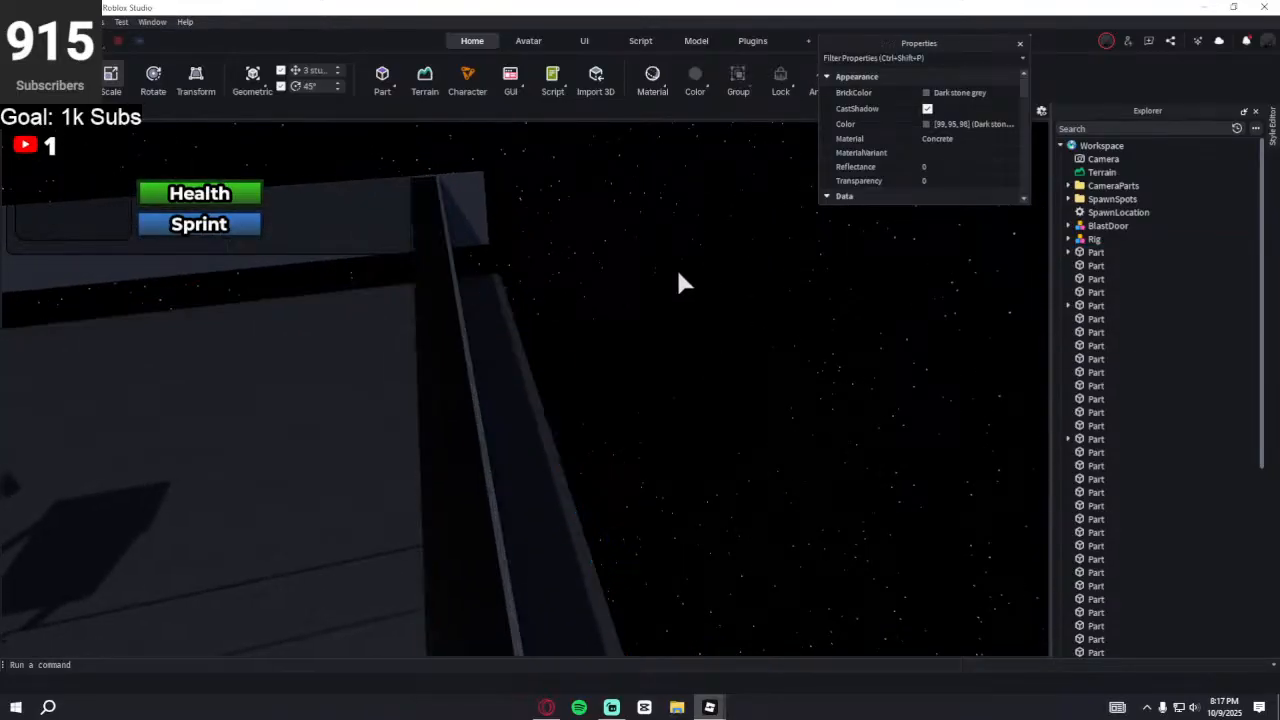
right_drag(678, 272, 678, 272)
click(635, 298)
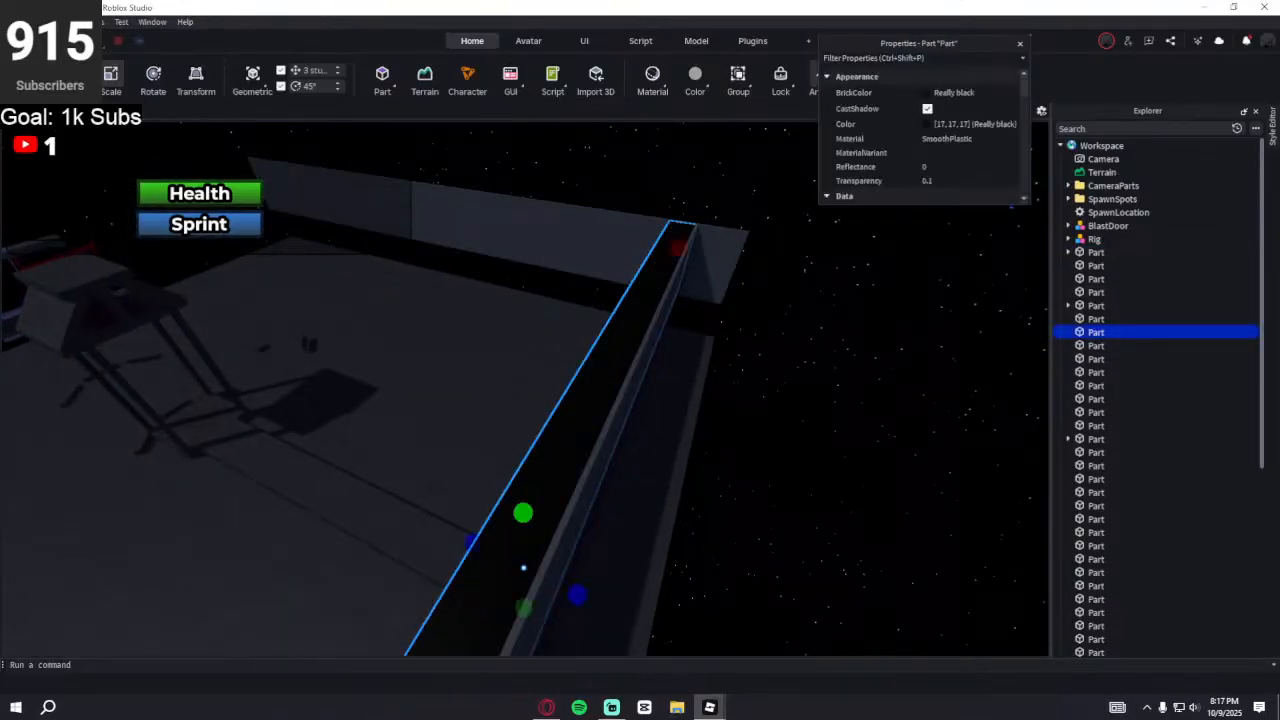
scroll(517, 243, up, 8)
right_drag(517, 243, 516, 243)
key(s)
drag(249, 340, 479, 350)
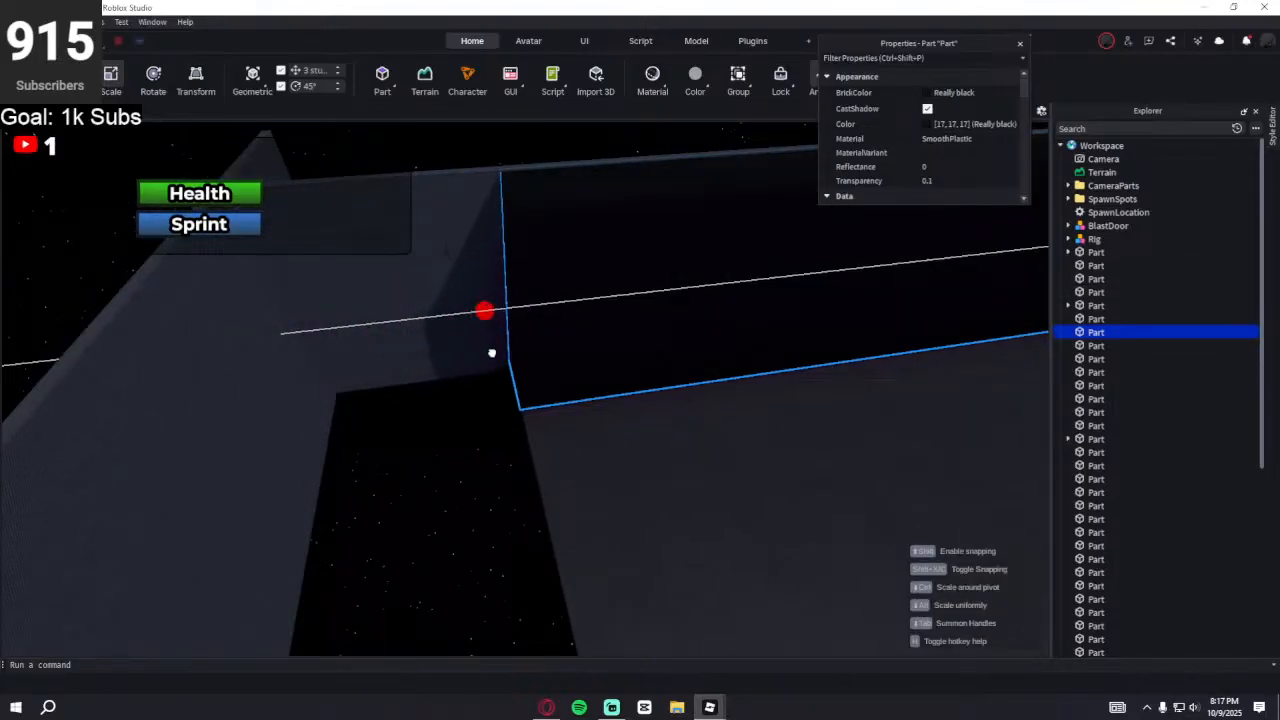
click(390, 290)
drag(251, 326, 484, 303)
- Shorten the opposite end of the rear wall's grey outer layer and black inner panel toward the floor's edge
right_drag(601, 337, 604, 334)
drag(254, 364, 358, 394)
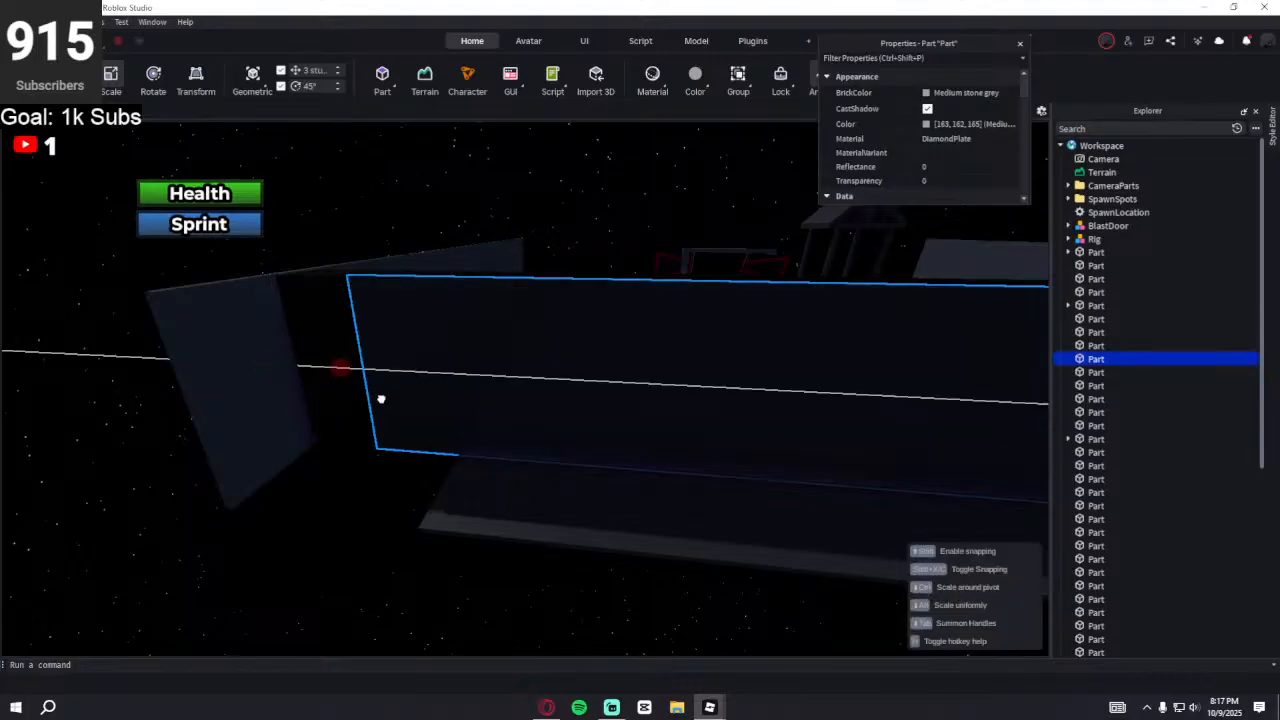
click(337, 346)
drag(300, 349, 439, 383)
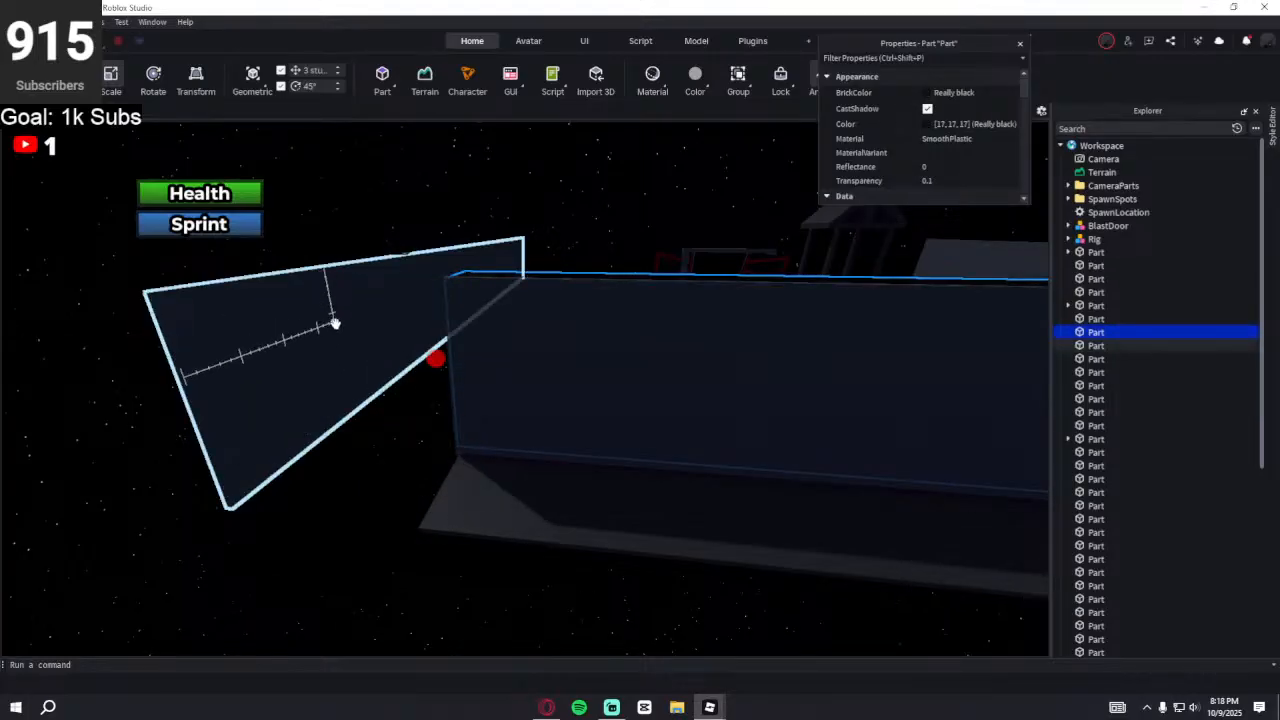
- Move the side wall at the second shortened end of the rear wall inward toward the floor's edge
click(334, 323)
click(72, 80)
drag(545, 280, 605, 295)
- Move the opposite side wall inward about 48.7 studs to the edge of the narrowed floor
right_drag(443, 310, 521, 308)
key(a)
key(w)
key(w)
click(592, 296)
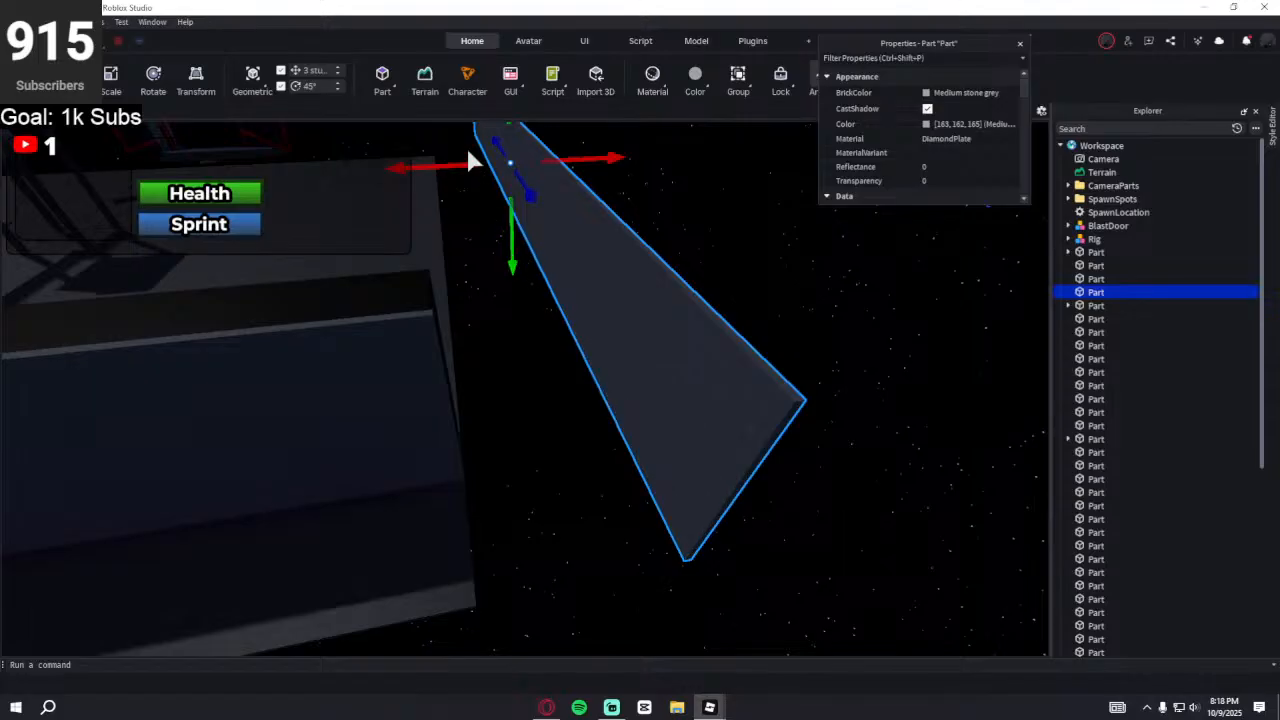
drag(467, 162, 396, 181)
right_drag(537, 266, 539, 265)
key(w)
key(w)
key(s)
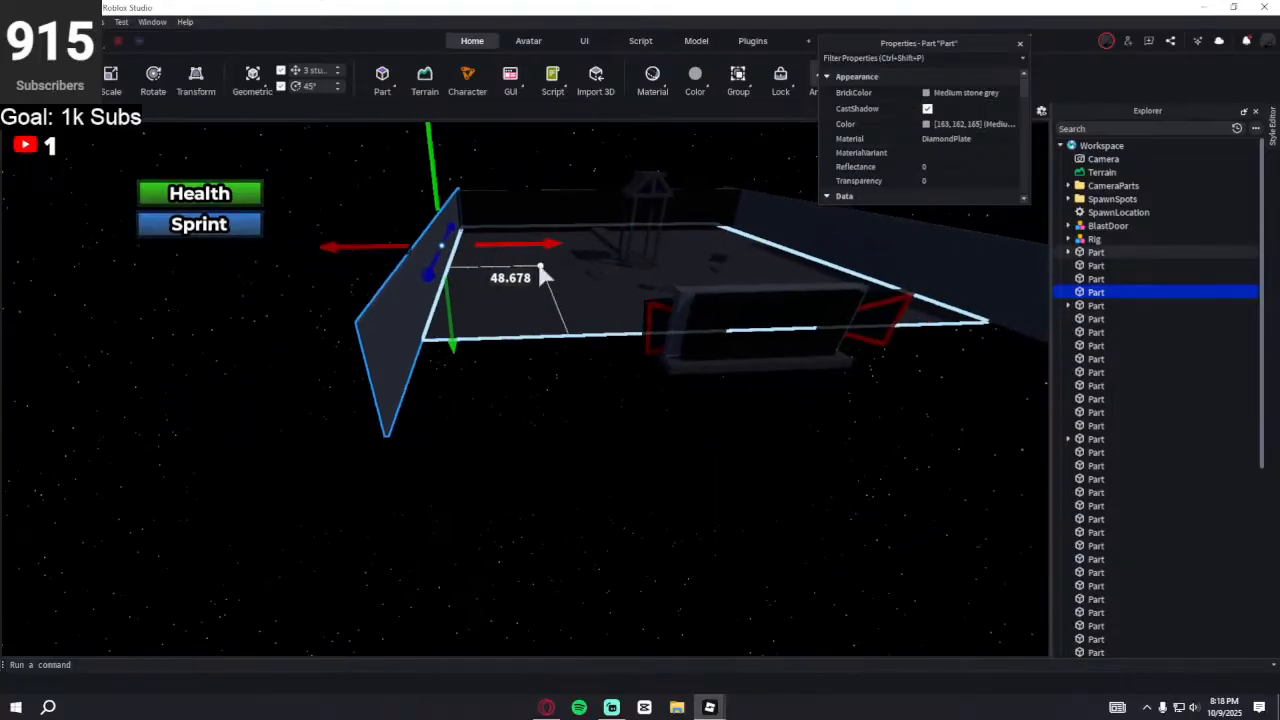
- Move the blast door, its two separate parts and the SpawnLocation together inward onto the front edge of the floor
click(612, 337)
right_drag(614, 377, 549, 413)
key(w)
ctrl+click(653, 390)
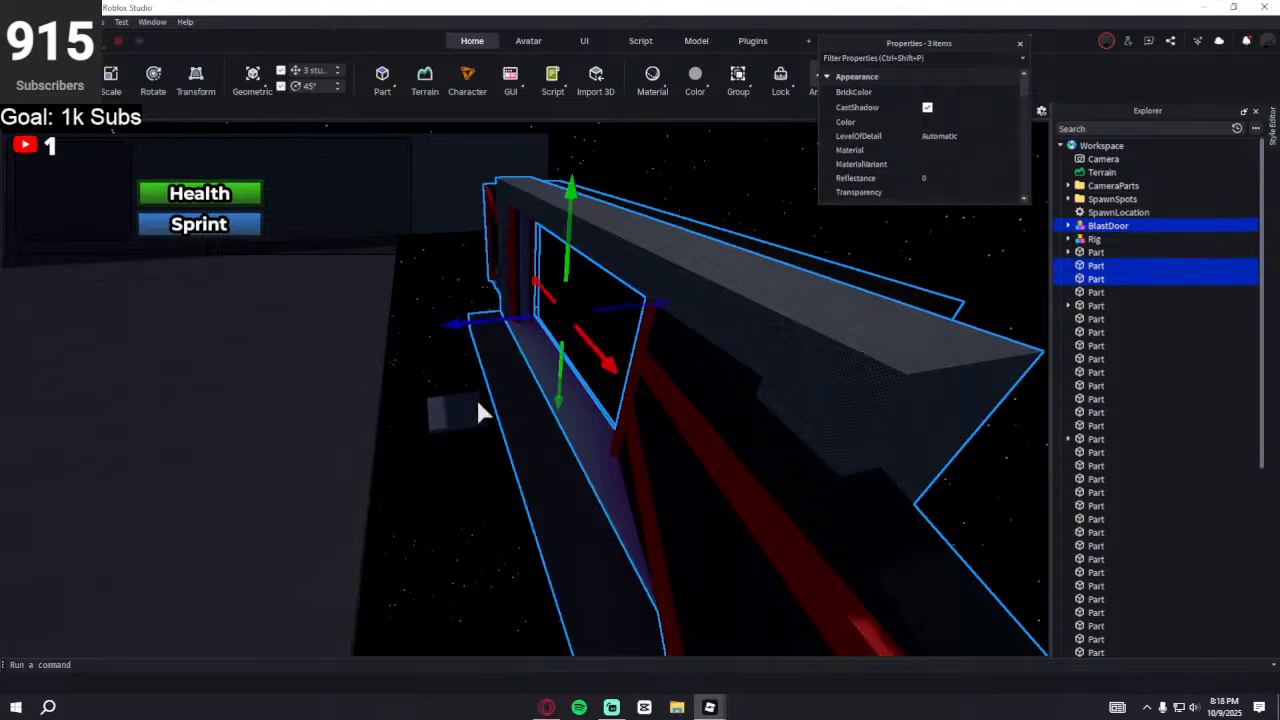
right_drag(428, 274, 446, 317)
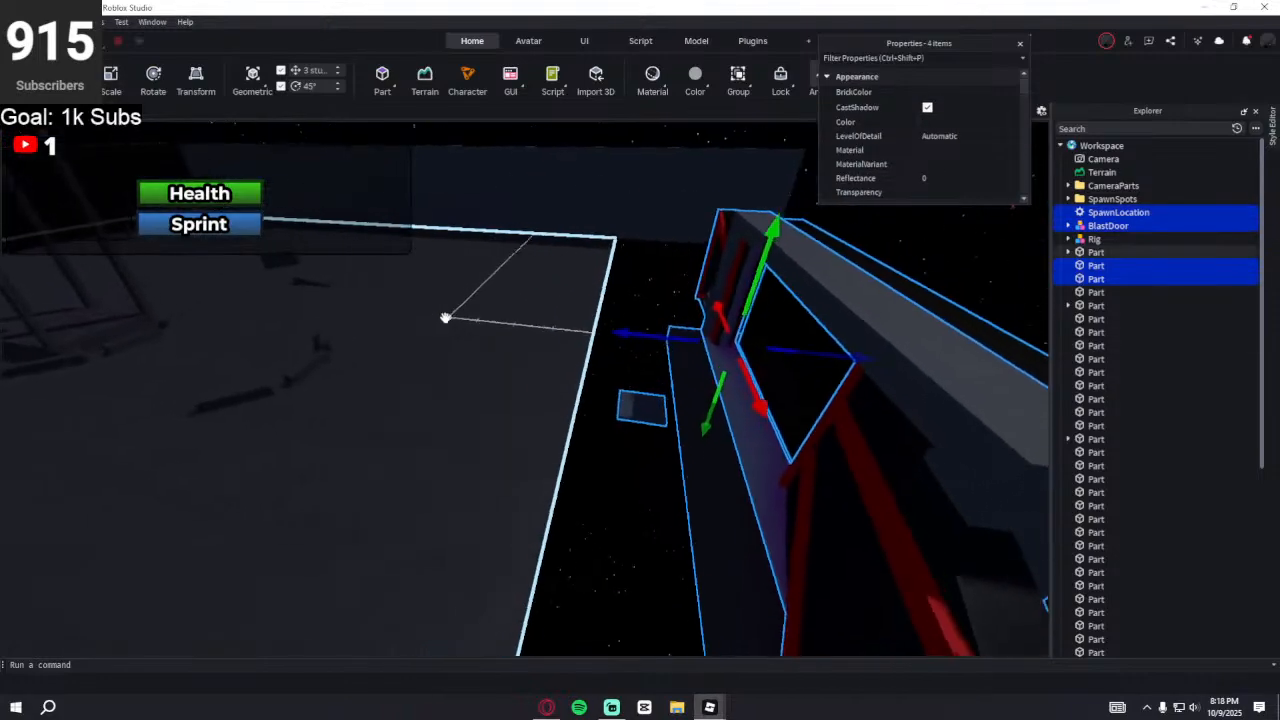
drag(648, 335, 432, 321)
key(w)
right_drag(568, 357, 571, 366)
- Shorten the overhanging front ends of both side walls to the floor's front edge
click(636, 244)
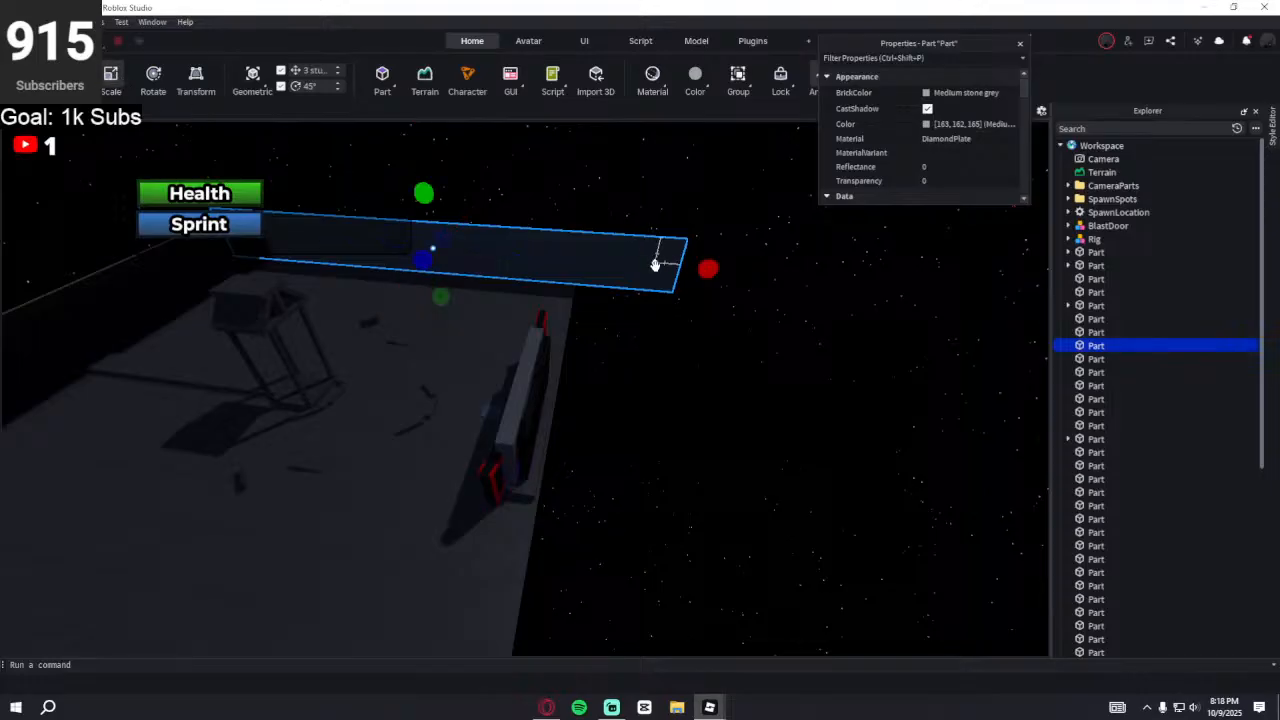
right_drag(654, 263, 657, 267)
drag(690, 264, 573, 257)
right_drag(573, 257, 611, 274)
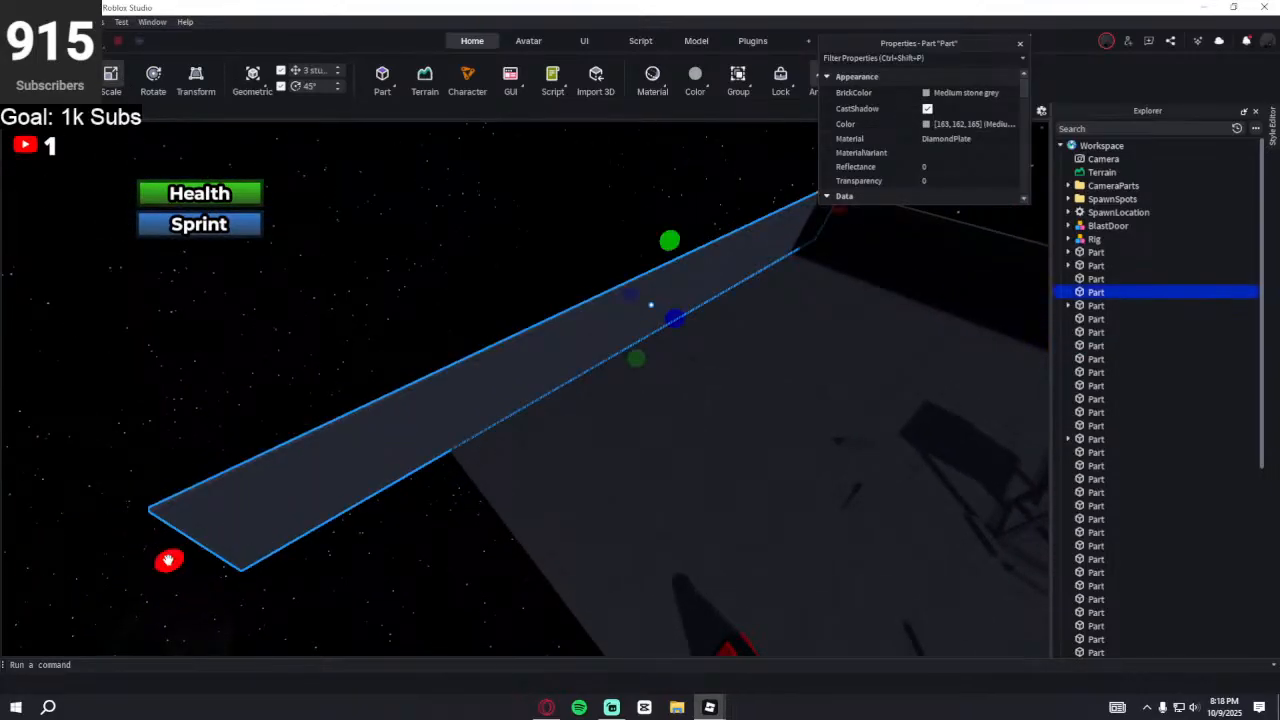
drag(168, 560, 360, 498)
drag(428, 463, 428, 463)
right_drag(457, 442, 505, 432)
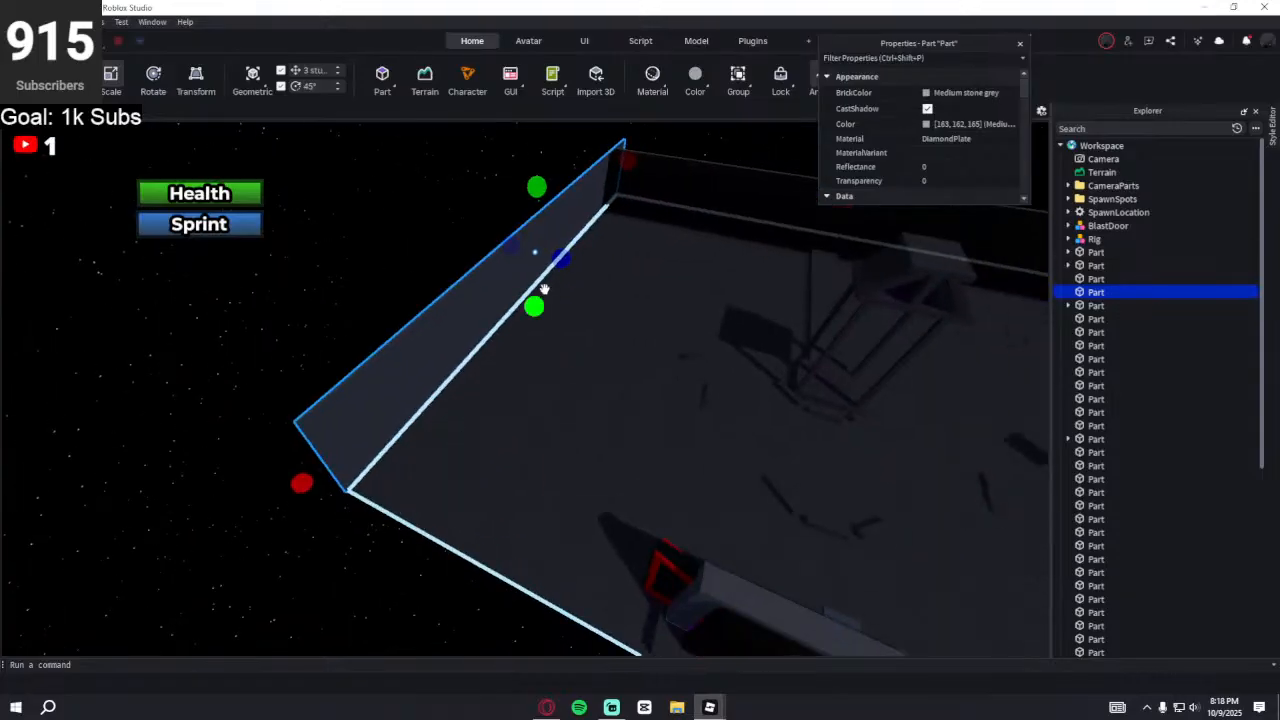
- Duplicate the side wall and rotate the copy to run along the floor's front edge
key(ctrl+d)
drag(534, 253, 418, 464)
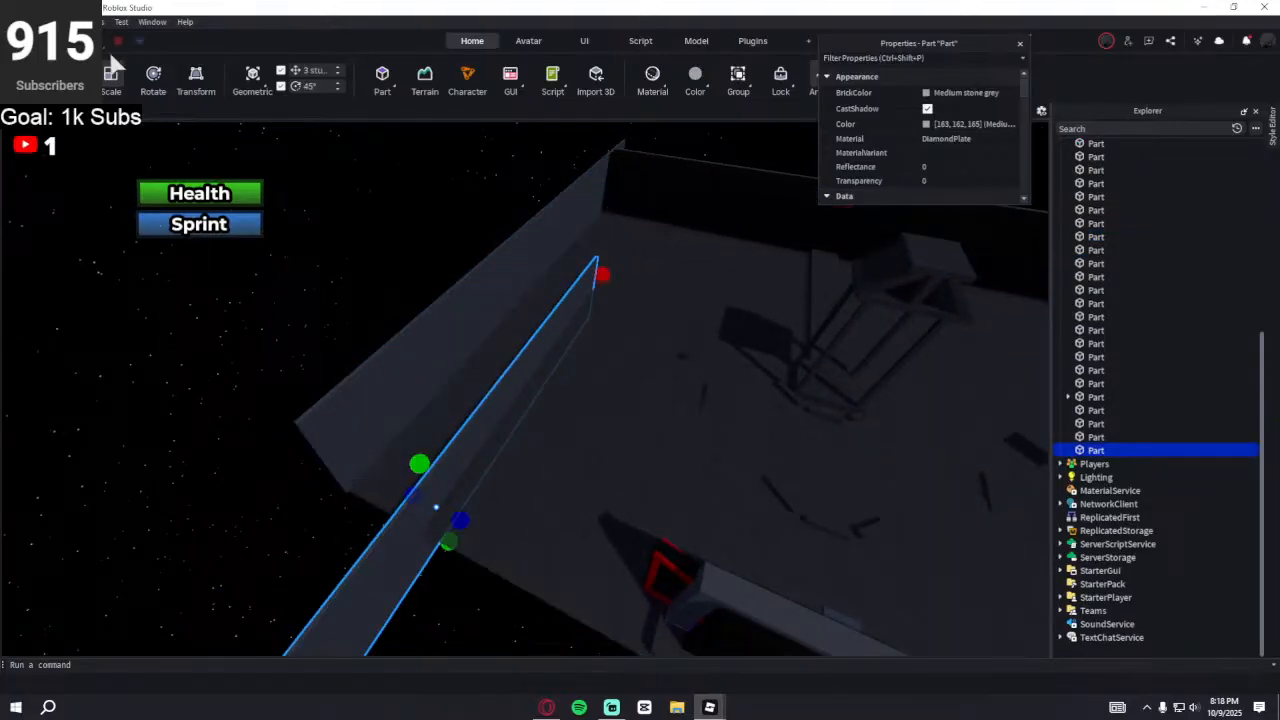
drag(421, 603, 325, 528)
right_drag(571, 457, 591, 437)
key(w)
key(a)
key(s)
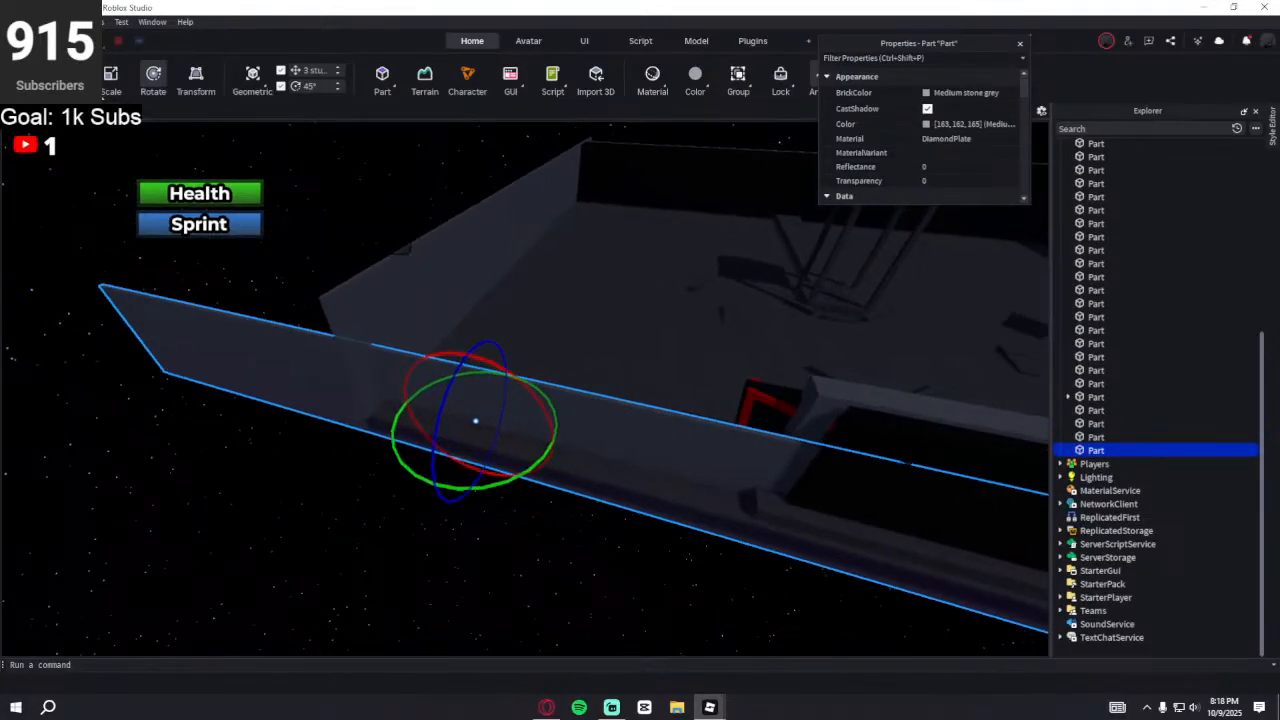
- Shorten the front wall copy at both ends to fit between the floor's corner and the blast door frame
drag(177, 331, 420, 358)
right_drag(449, 366, 450, 366)
drag(754, 370, 587, 421)
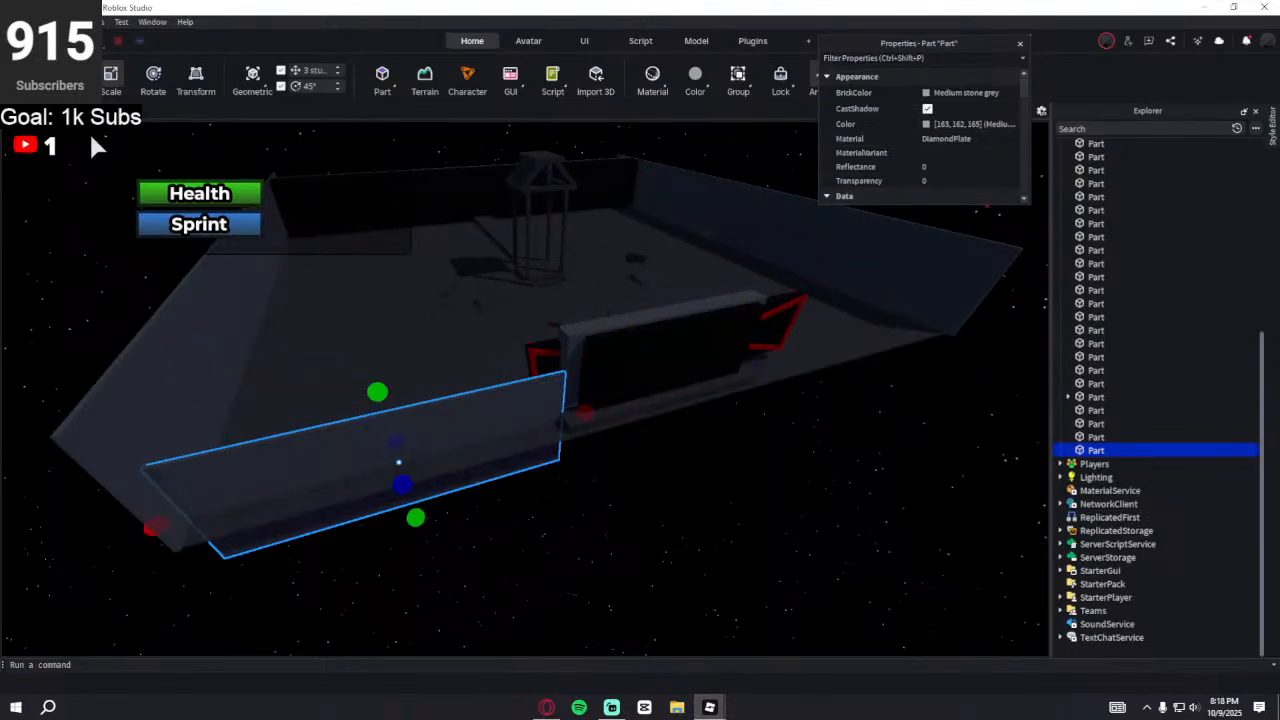
- Raise the front wall panel beside the blast door by about 26.5 studs to stand on the floor
click(70, 79)
scroll(465, 329, up, 5)
right_drag(465, 329, 463, 326)
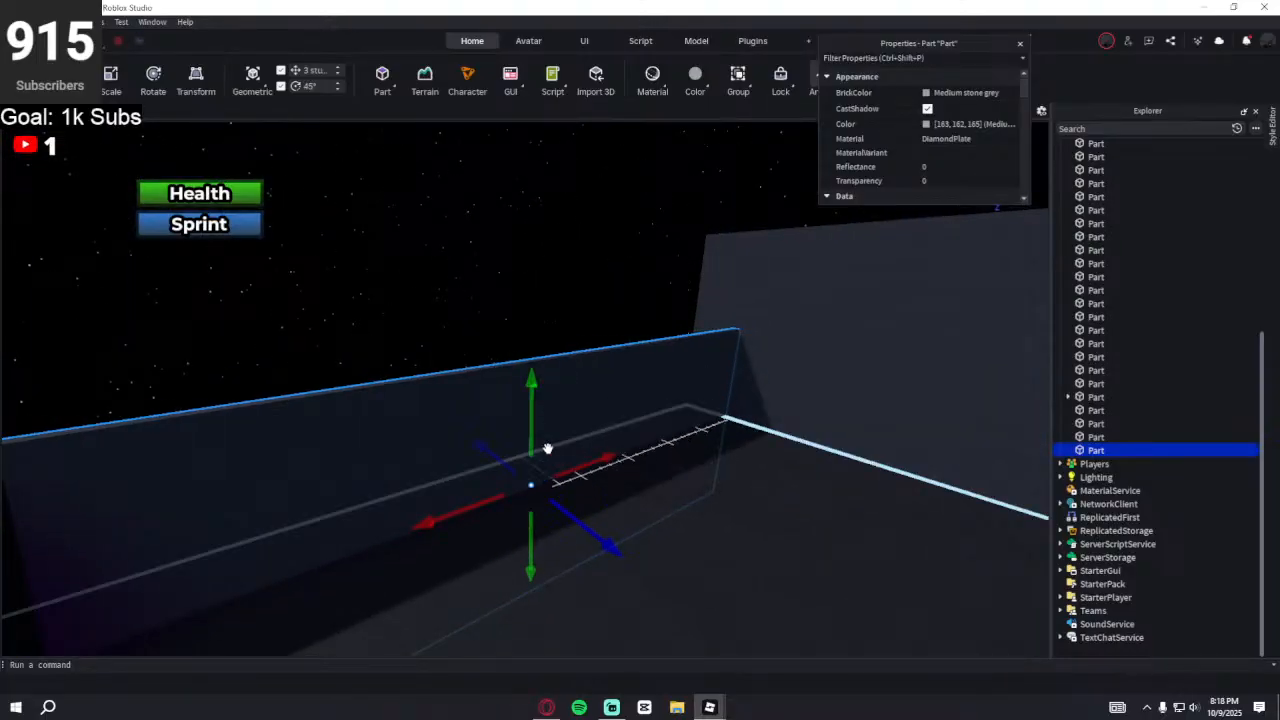
drag(547, 448, 543, 269)
right_drag(543, 269, 546, 289)
scroll(546, 291, down, 5)
right_drag(656, 285, 663, 277)
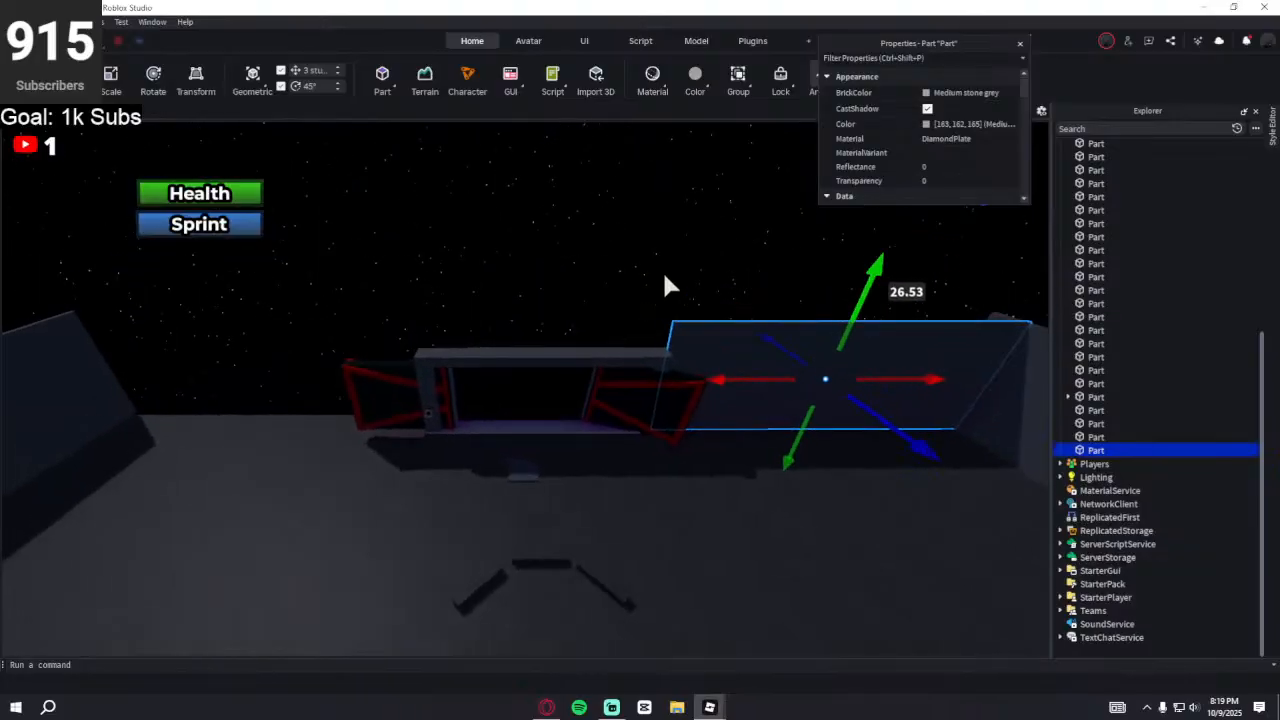
- Duplicate the front wall panel and move the copy about 251.6 studs to the other side of the blast door
drag(729, 374, 153, 364)
right_drag(219, 340, 219, 340)
key(w)
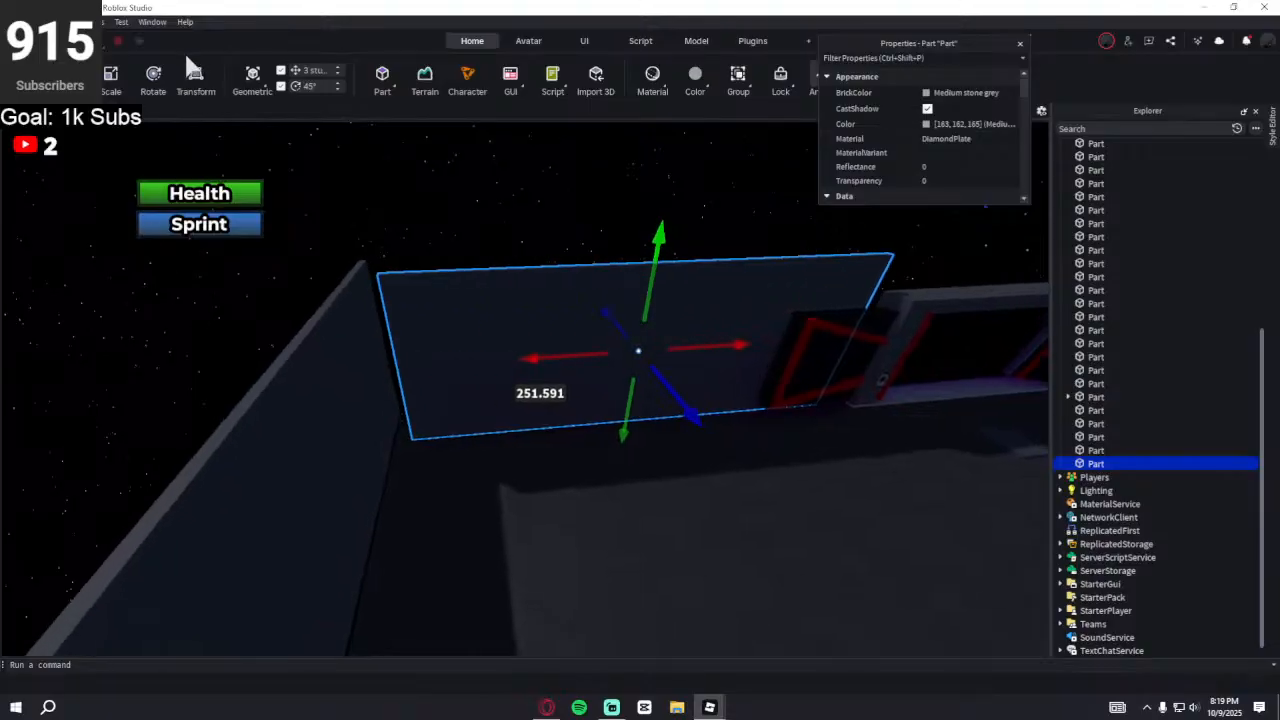
- Adjust the ends of both front wall panels to close the gaps at the side wall and the blast door frame
drag(371, 375, 337, 383)
key(w)
right_drag(636, 313, 636, 315)
key(w)
key(w)
key(w)
key(s)
key(d)
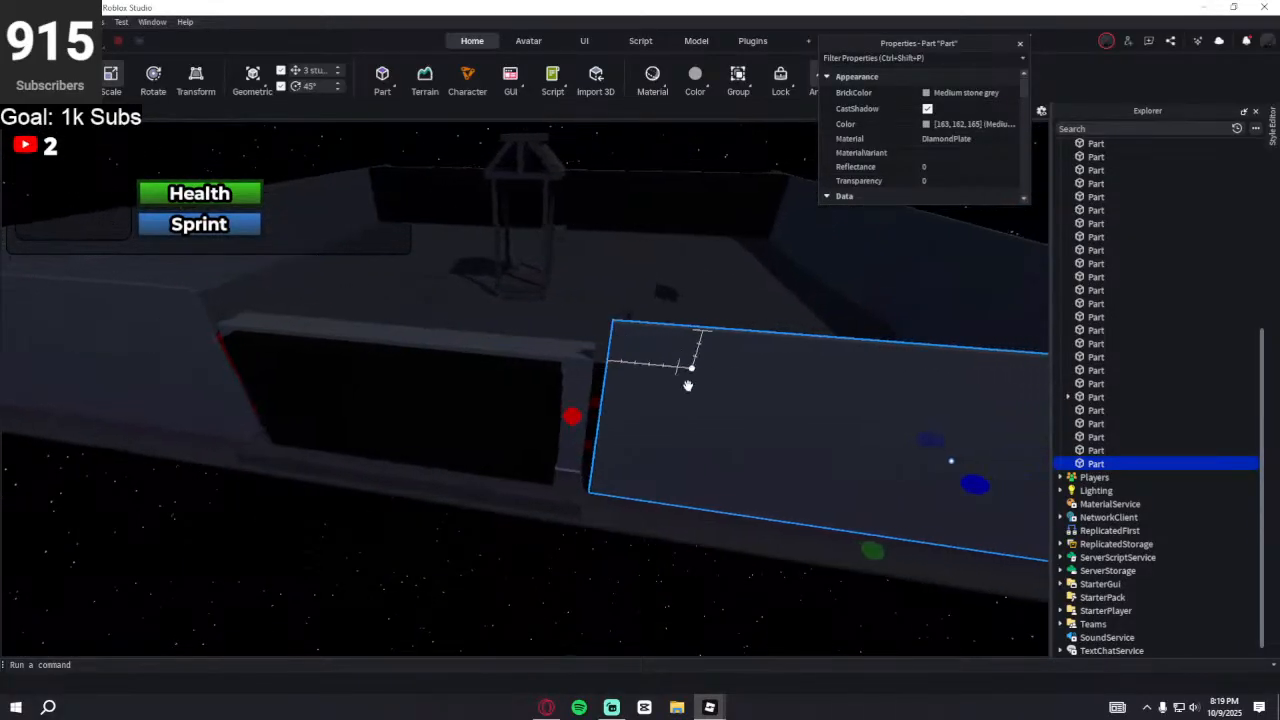
drag(575, 418, 551, 406)
right_drag(551, 406, 551, 406)
key(a)
drag(361, 386, 376, 386)
- Delete the black panel filling the blast door opening
click(468, 375)
key(Delete)
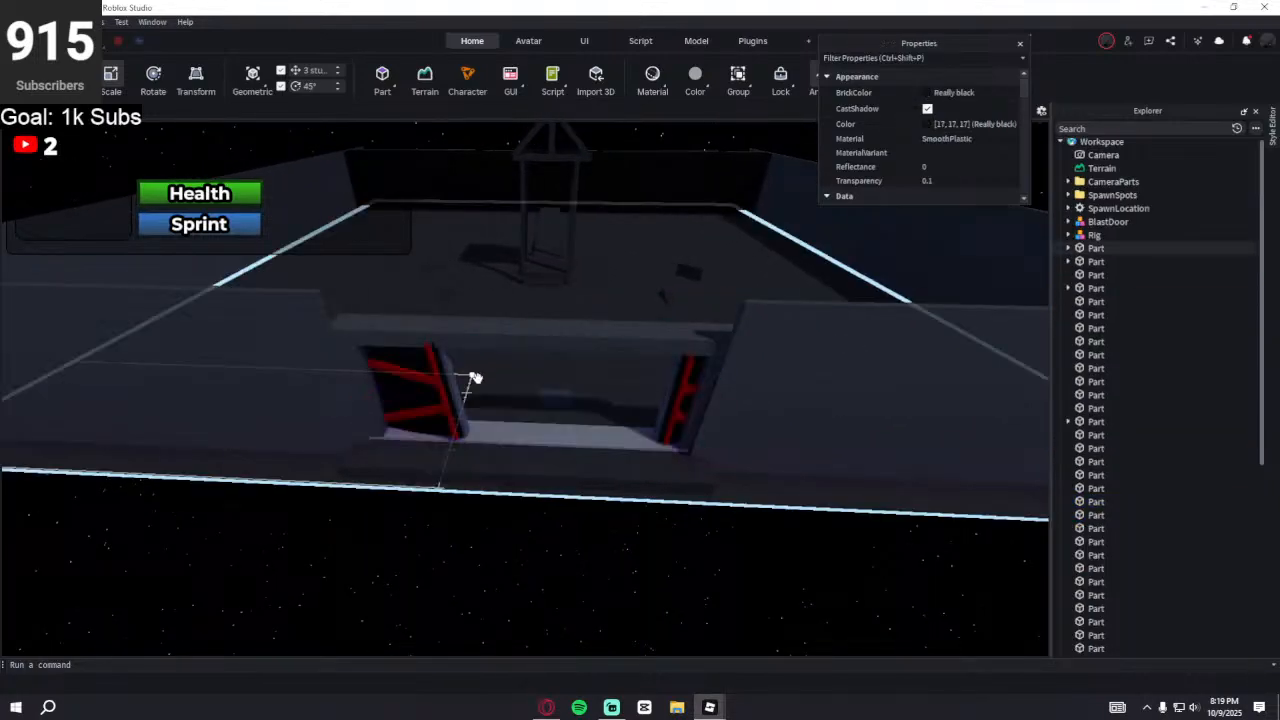
click(634, 329)
- Inspect the enclosed room from inside and outside, checking the walls, corners, tower and blast door
right_drag(679, 387, 586, 364)
key(s)
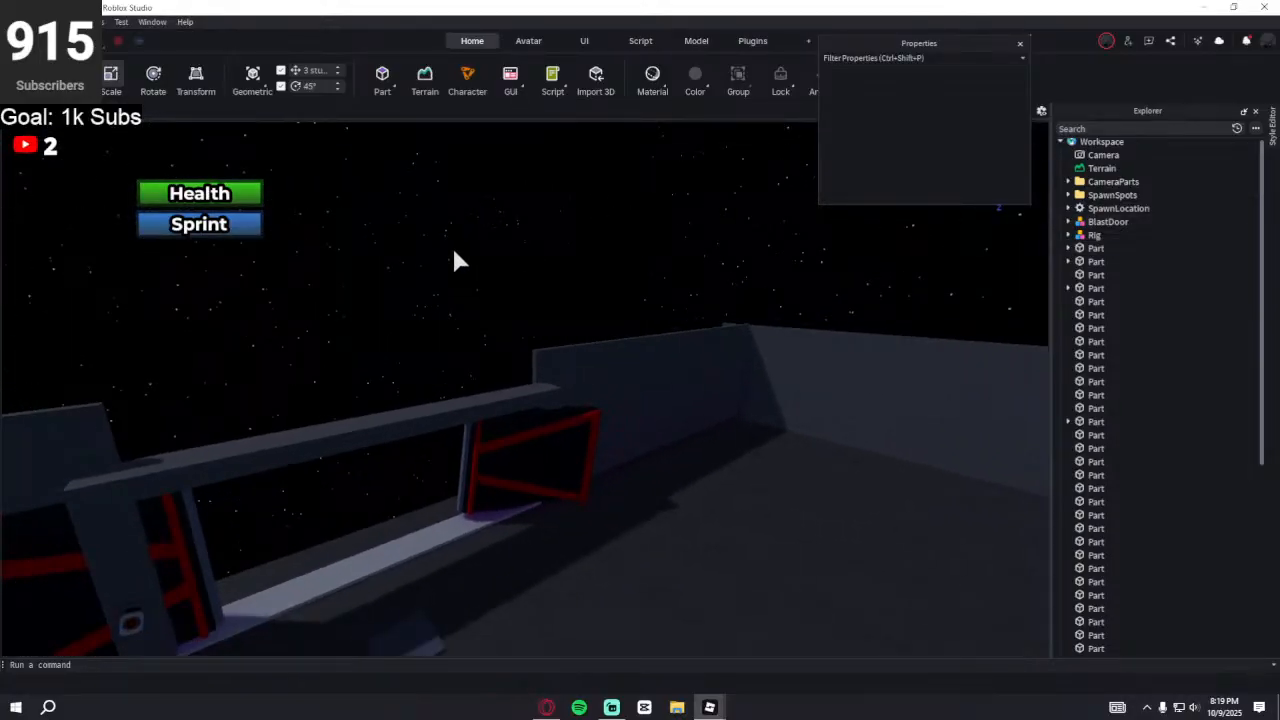
right_drag(290, 222, 415, 298)
key(w)
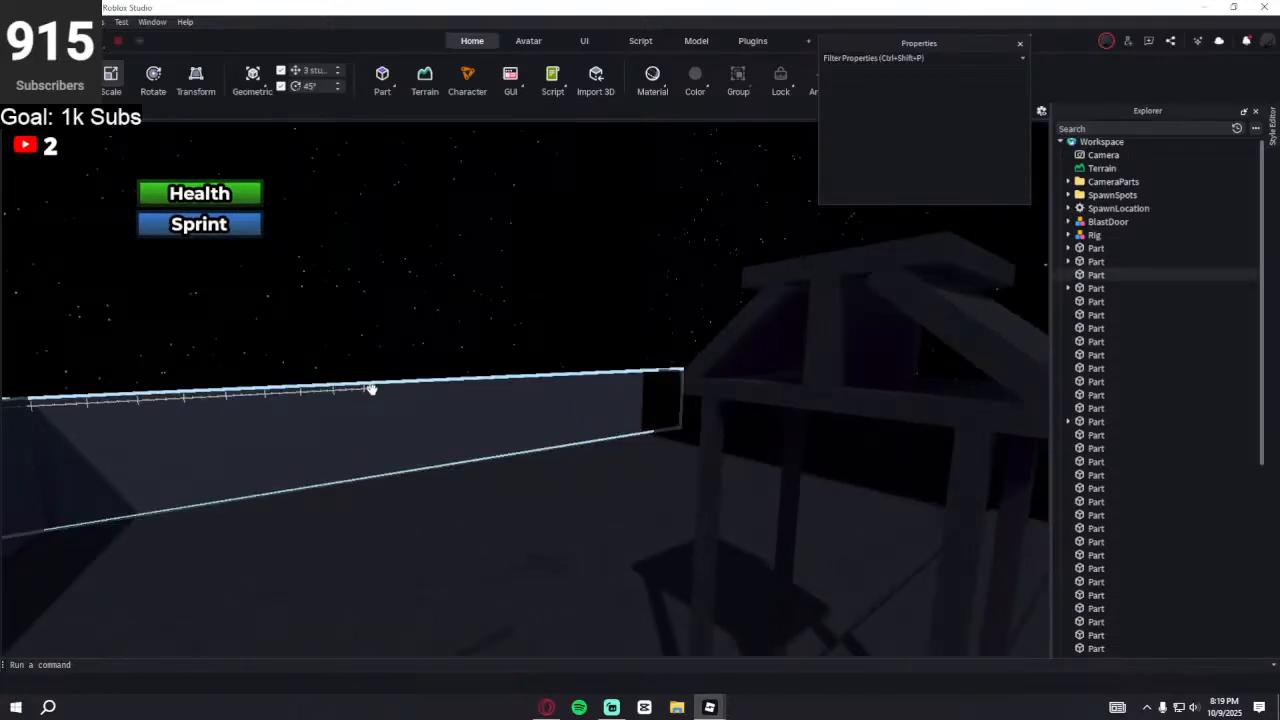
right_drag(381, 384, 380, 394)
key(w)
right_drag(588, 394, 600, 391)
key(w)
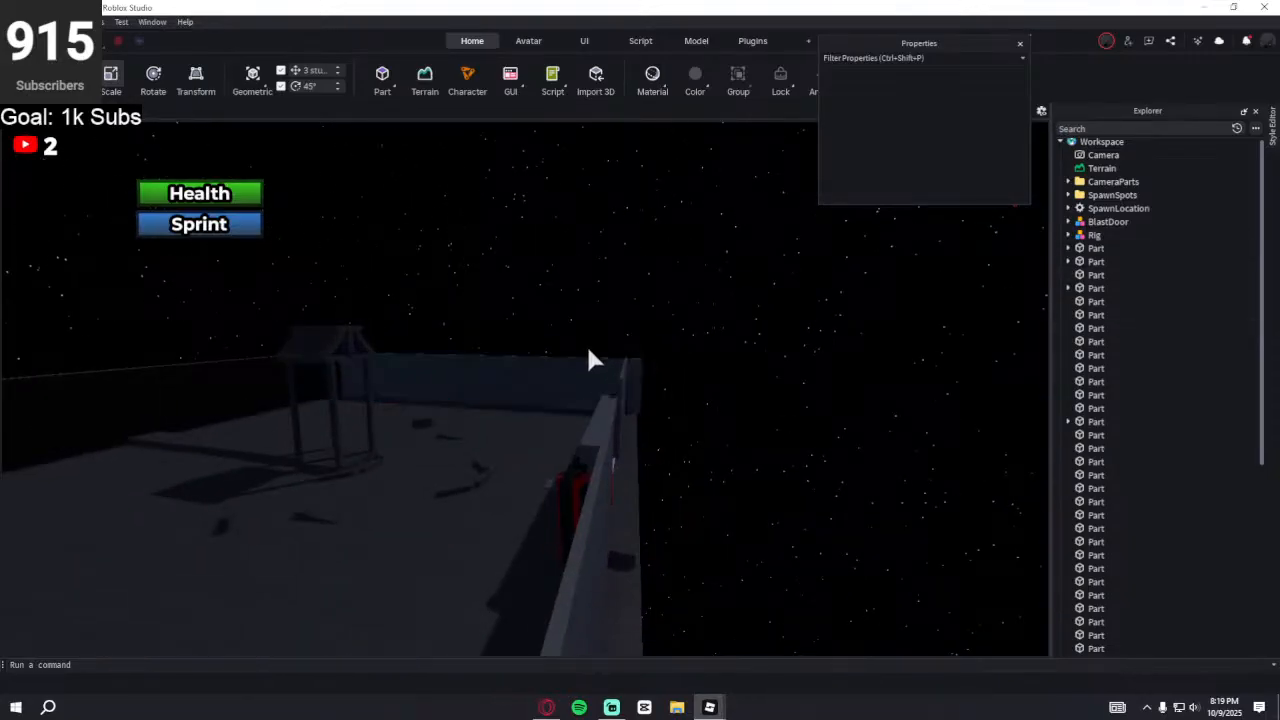
right_drag(574, 341, 554, 329)
key(w)
key(w)
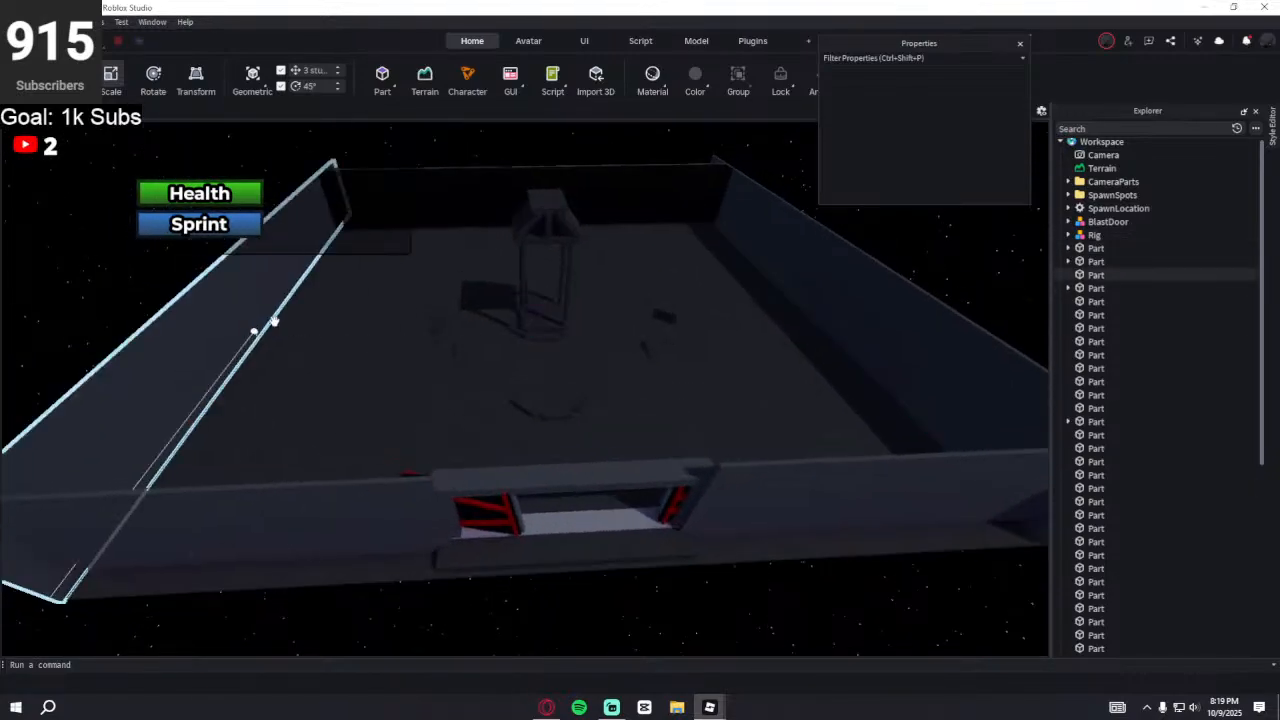
- Expand the SpawnSpots folder and move Spawn1 away from the side wall toward the tower
click(1068, 195)
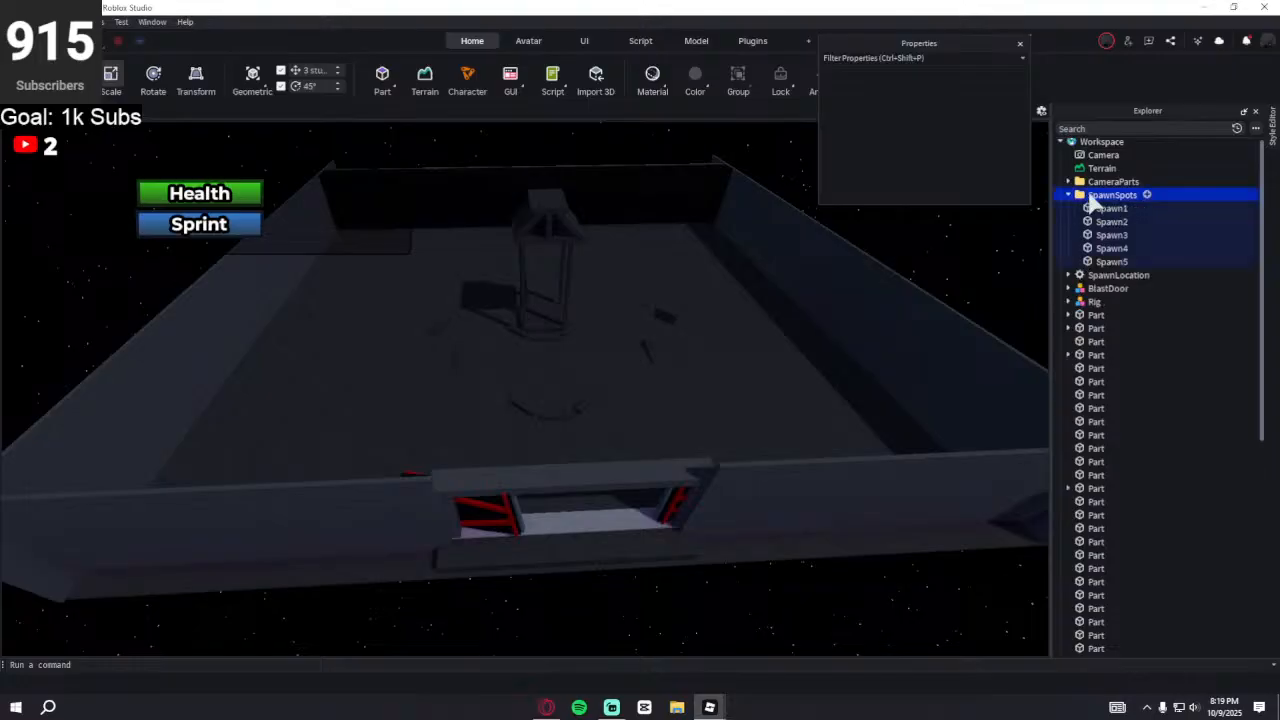
click(1100, 195)
click(1174, 208)
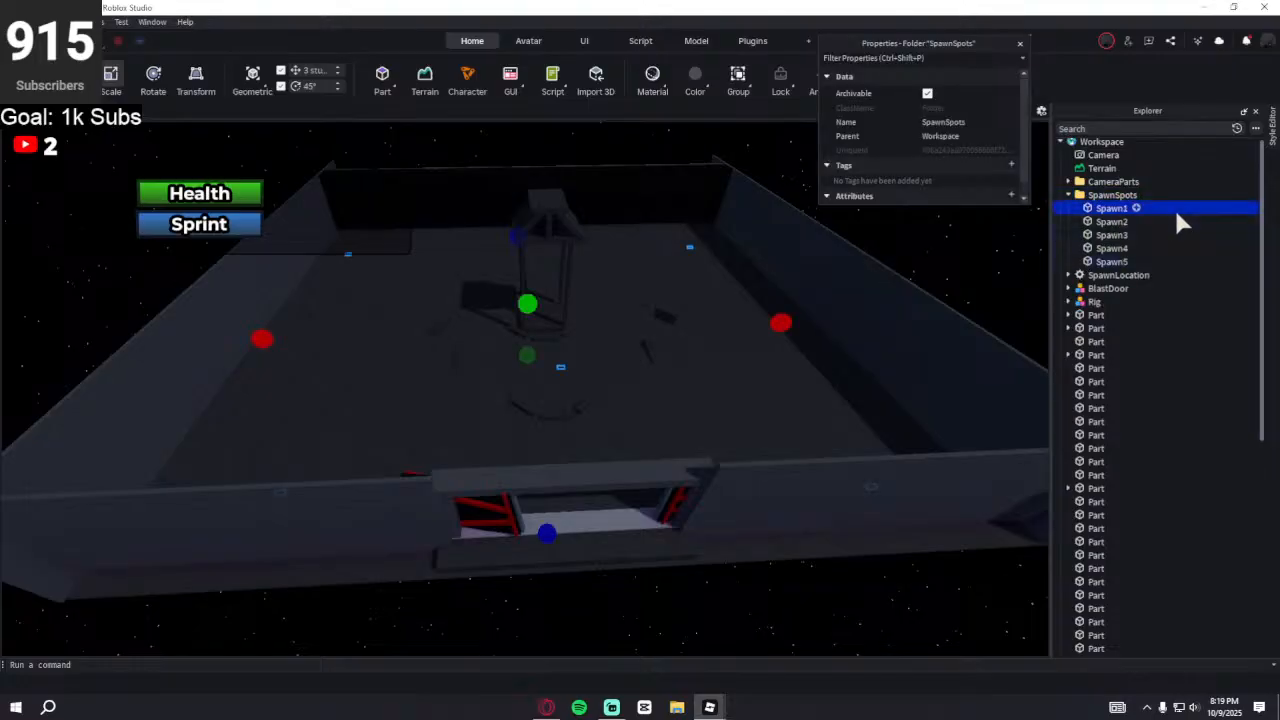
right_drag(486, 268, 486, 268)
key(w)
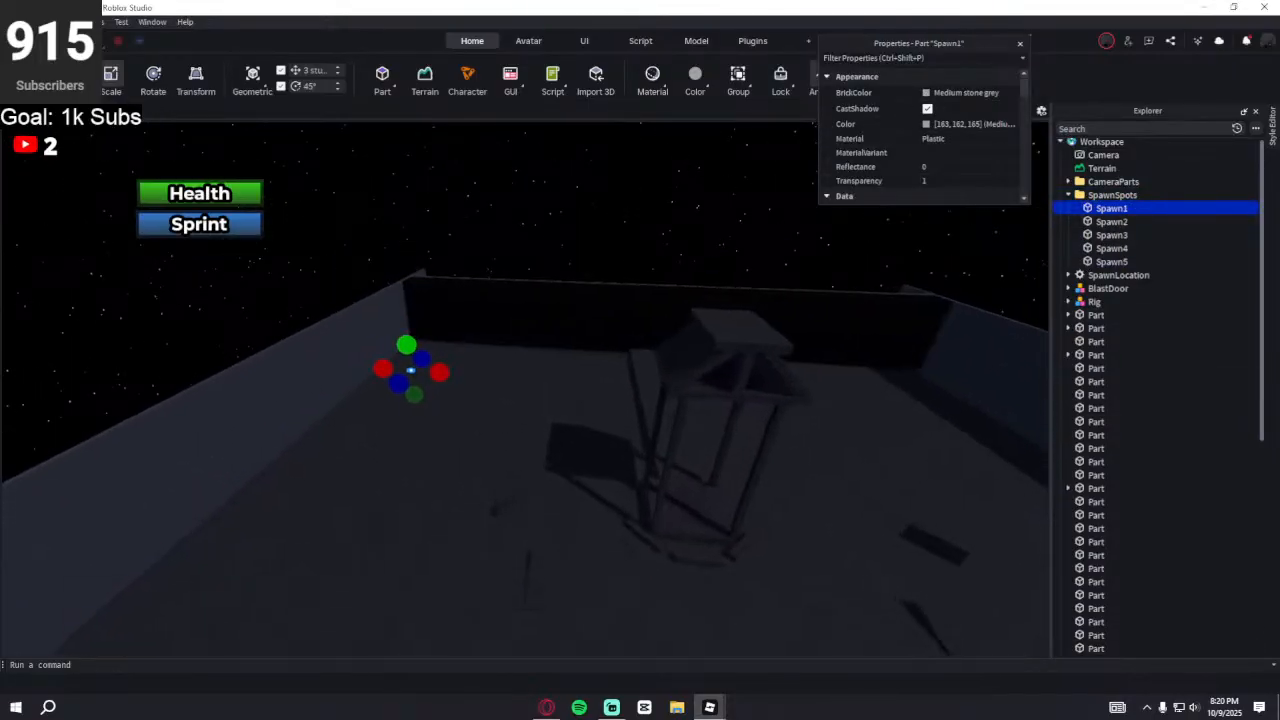
key(ctrl+2)
drag(411, 371, 466, 463)
right_drag(712, 371, 712, 371)
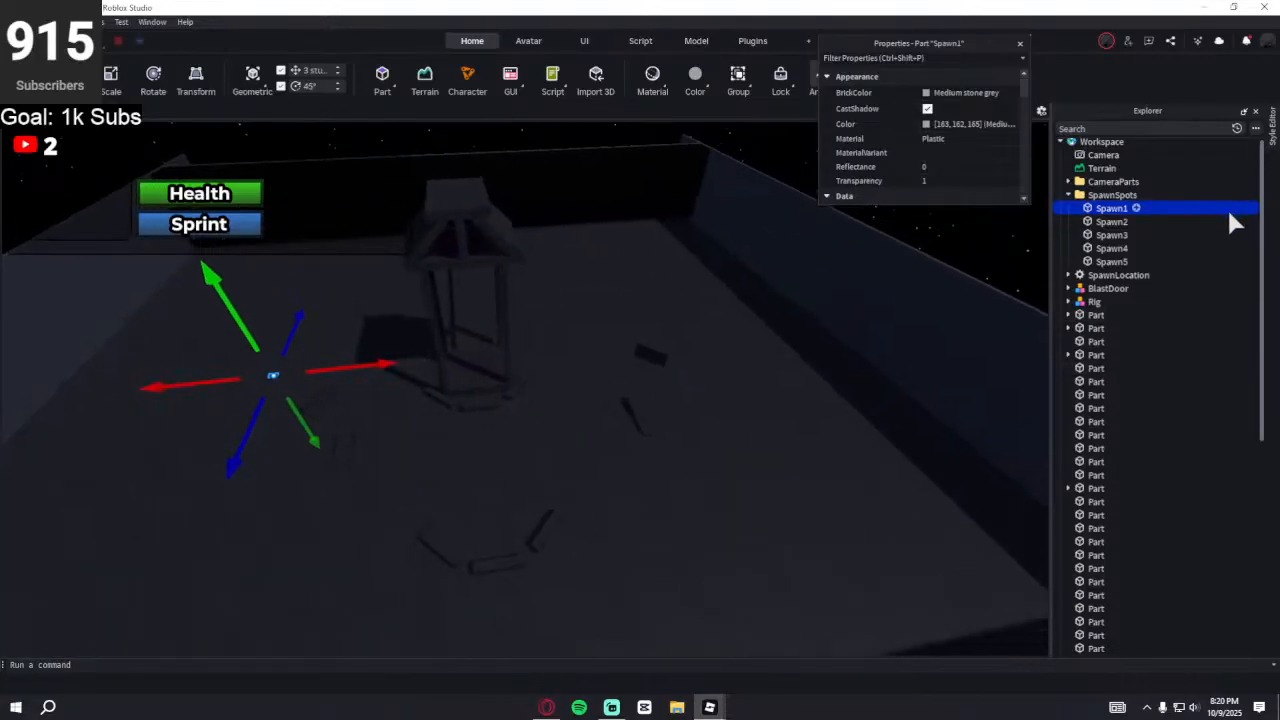
- Move Spawn2 and Spawn4 inward from the walls to fit the smaller floor
click(1226, 221)
drag(669, 251, 723, 320)
click(1218, 247)
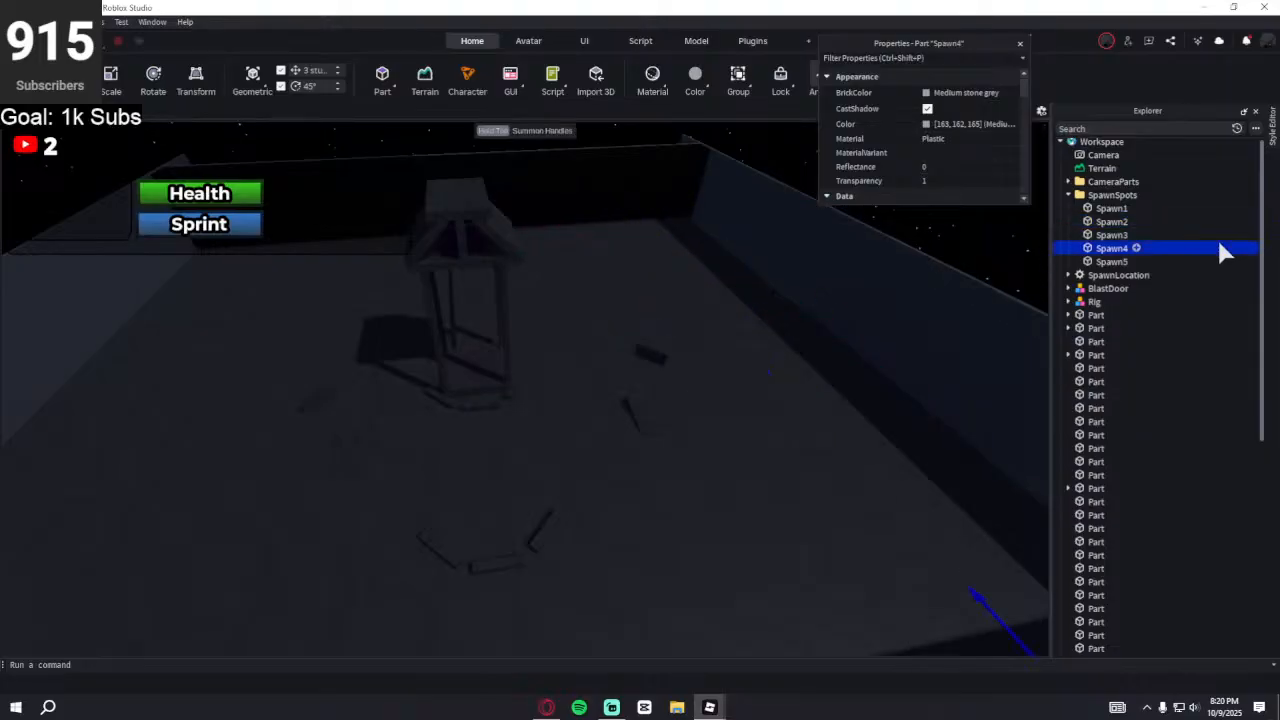
key(f)
drag(557, 299, 389, 356)
- Move Spawn5 inward from the walls toward the middle of the floor
click(1190, 260)
key(f)
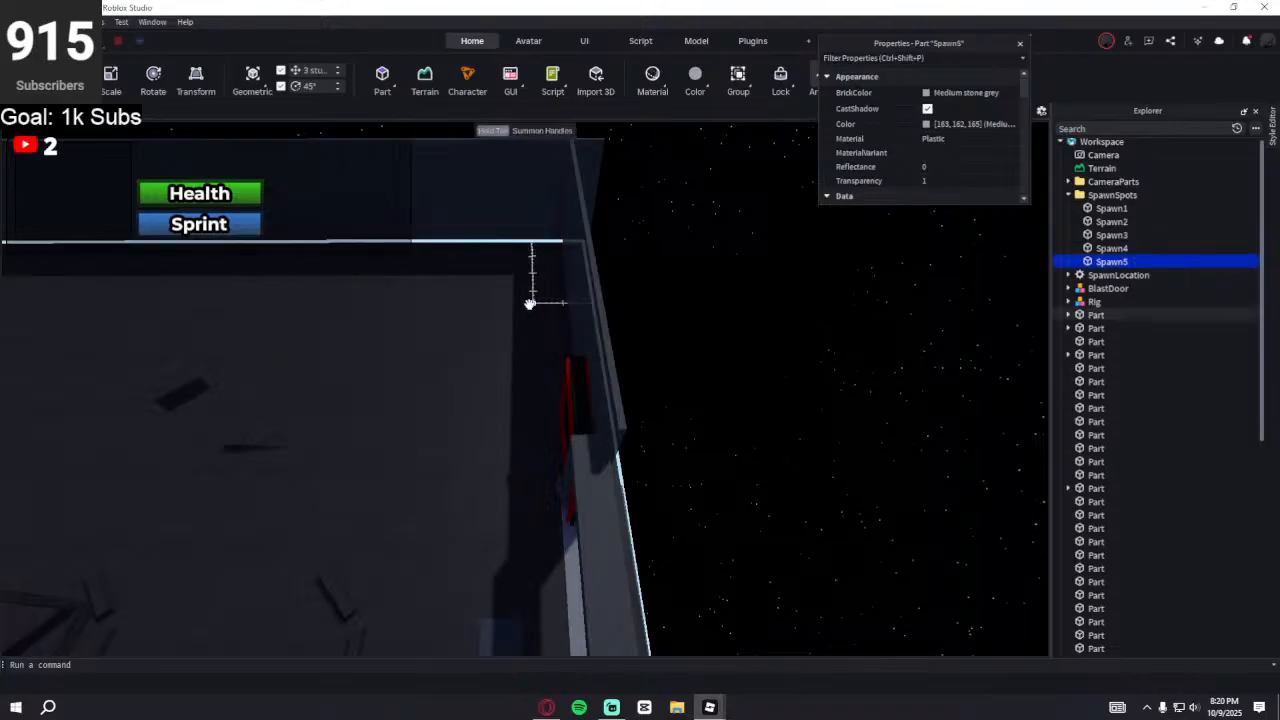
drag(247, 455, 379, 400)
right_drag(451, 383, 574, 377)
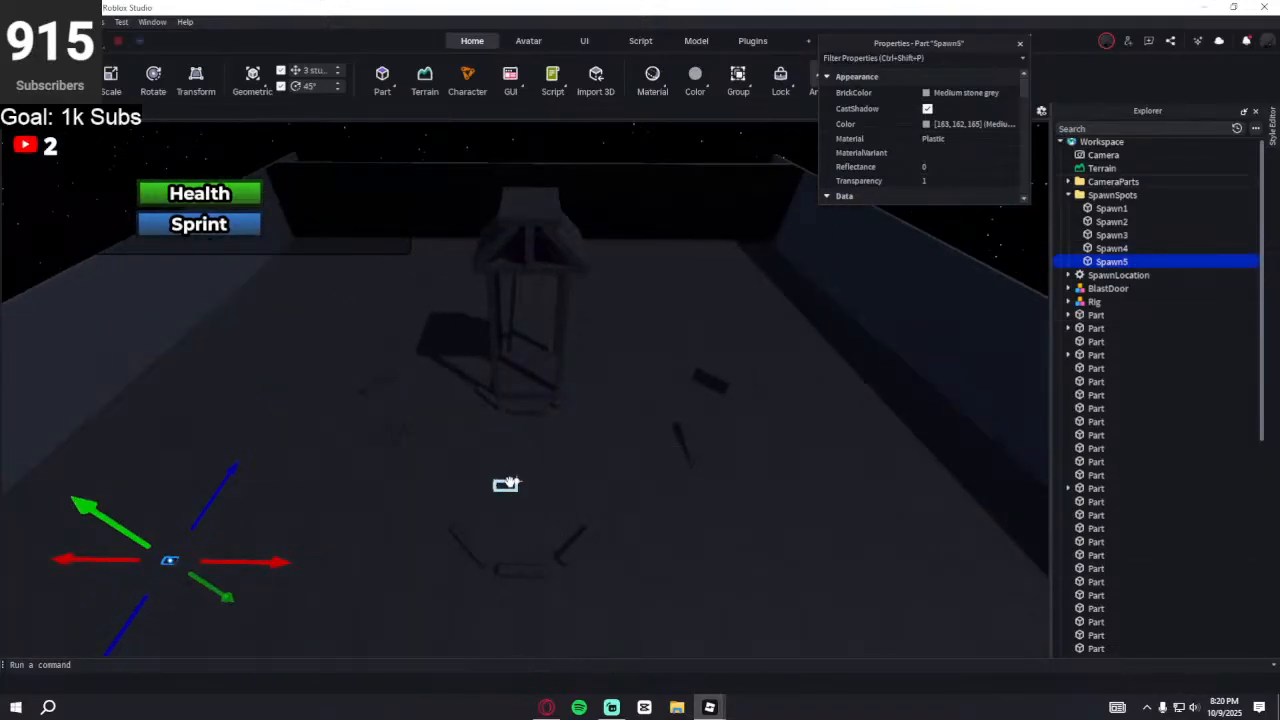
- Move Spawn3 6 studs sideways to line it up in front of the tower
drag(521, 505, 503, 497)
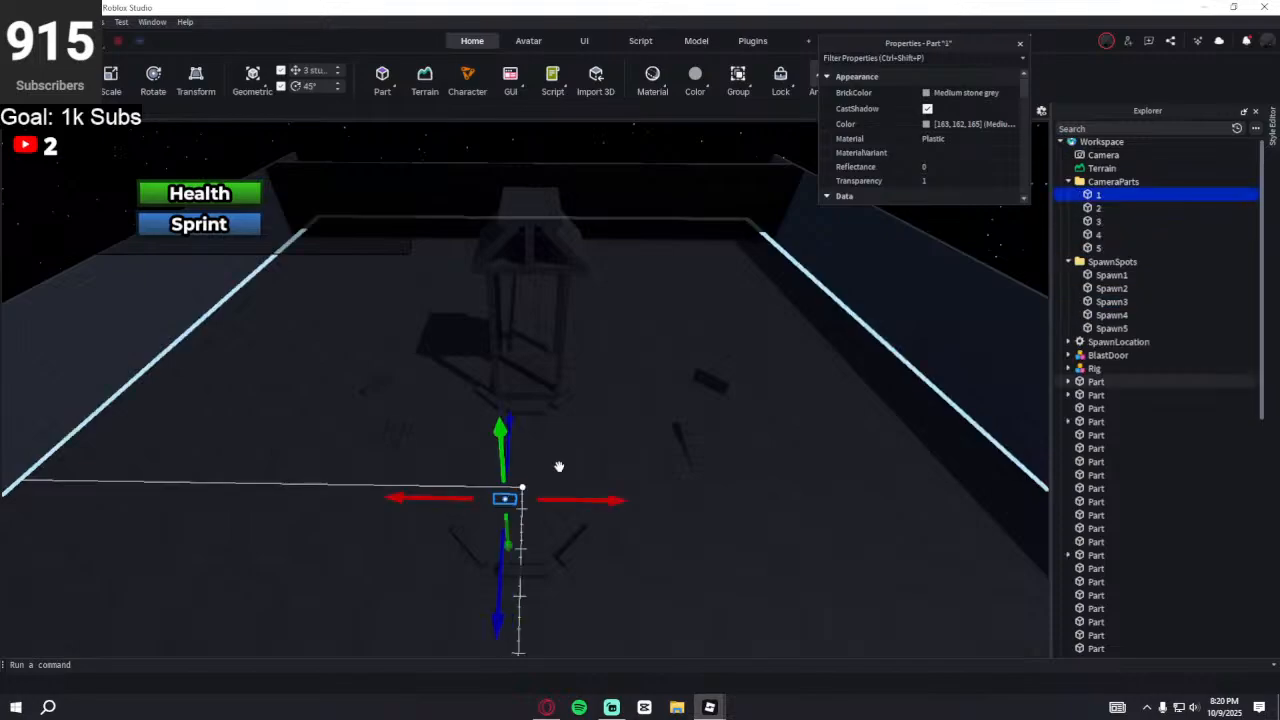
click(1199, 274)
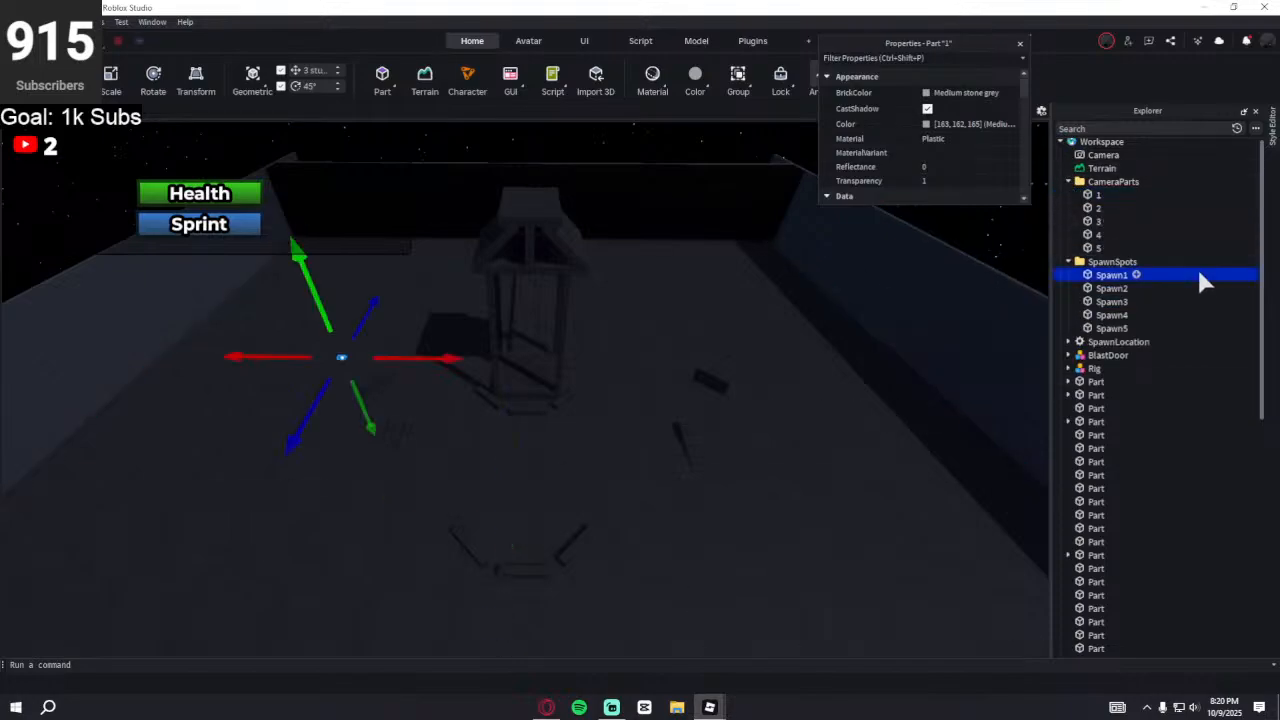
drag(1197, 267, 1190, 324)
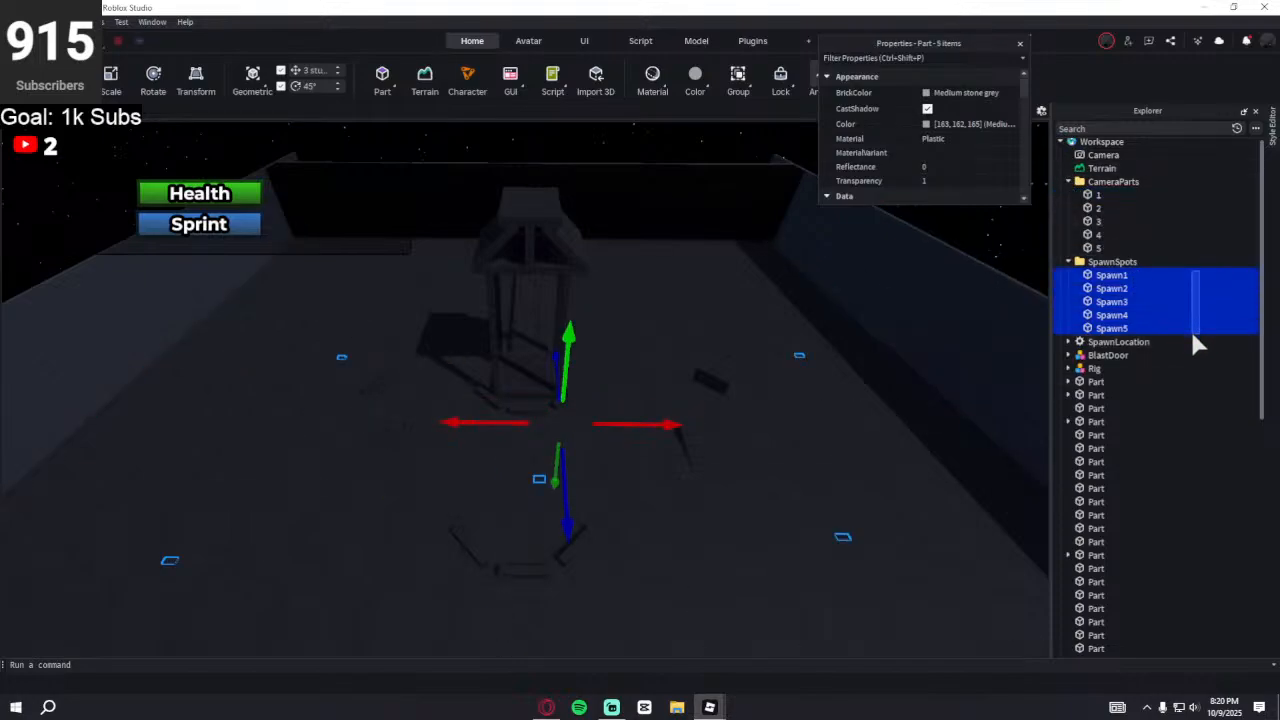
click(1177, 313)
click(1168, 300)
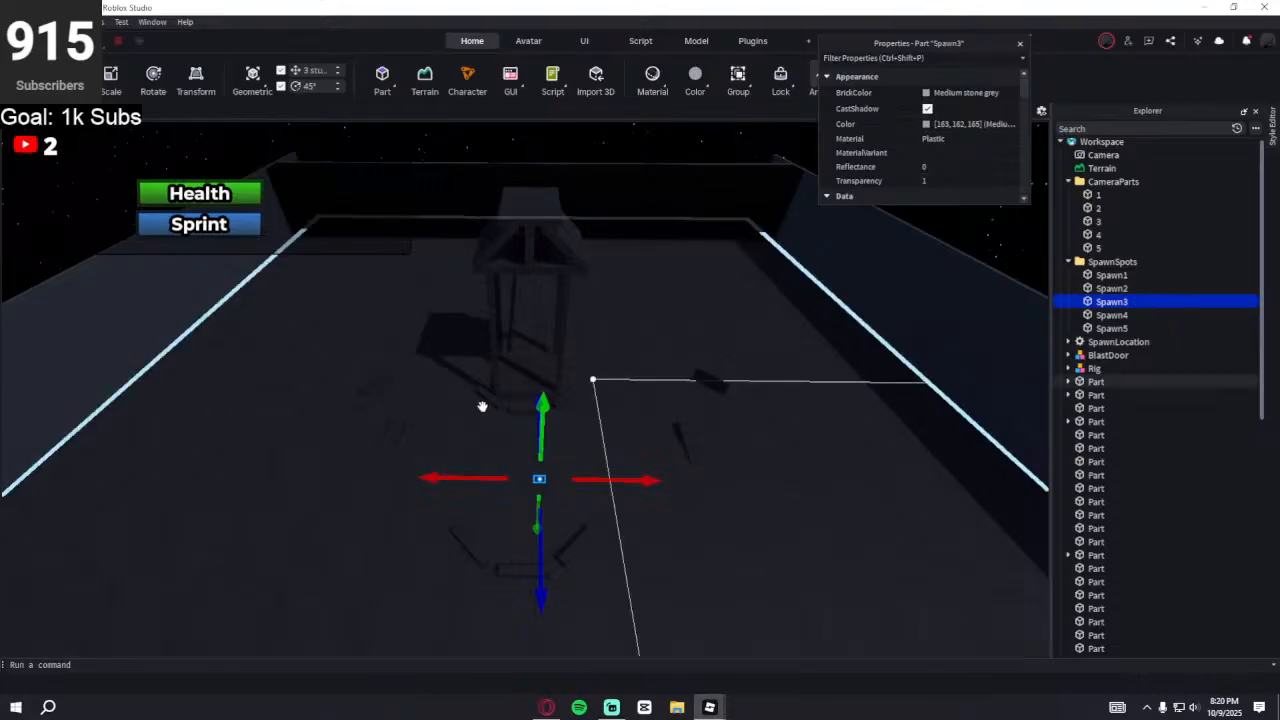
right_drag(520, 473, 517, 471)
key(w)
drag(678, 235, 547, 239)
key(s)
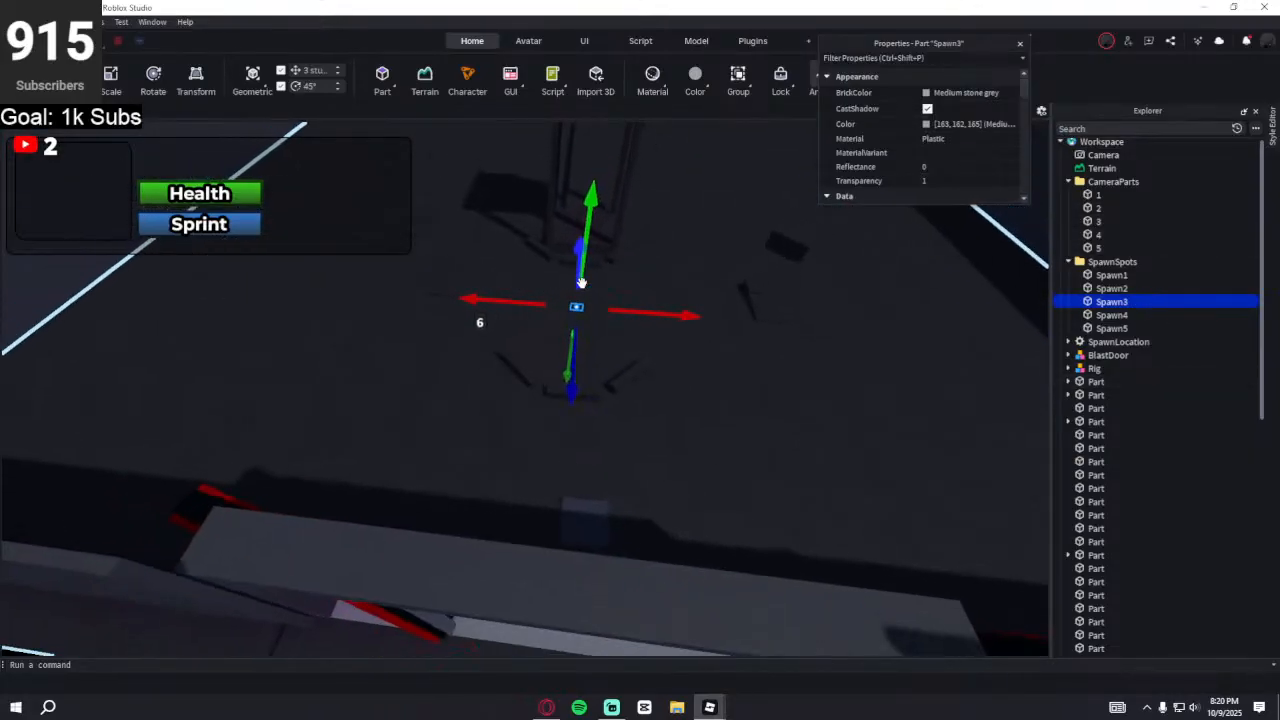
- Collapse the SpawnSpots, CameraParts and Workspace trees and move the Properties window farther aside
click(1068, 261)
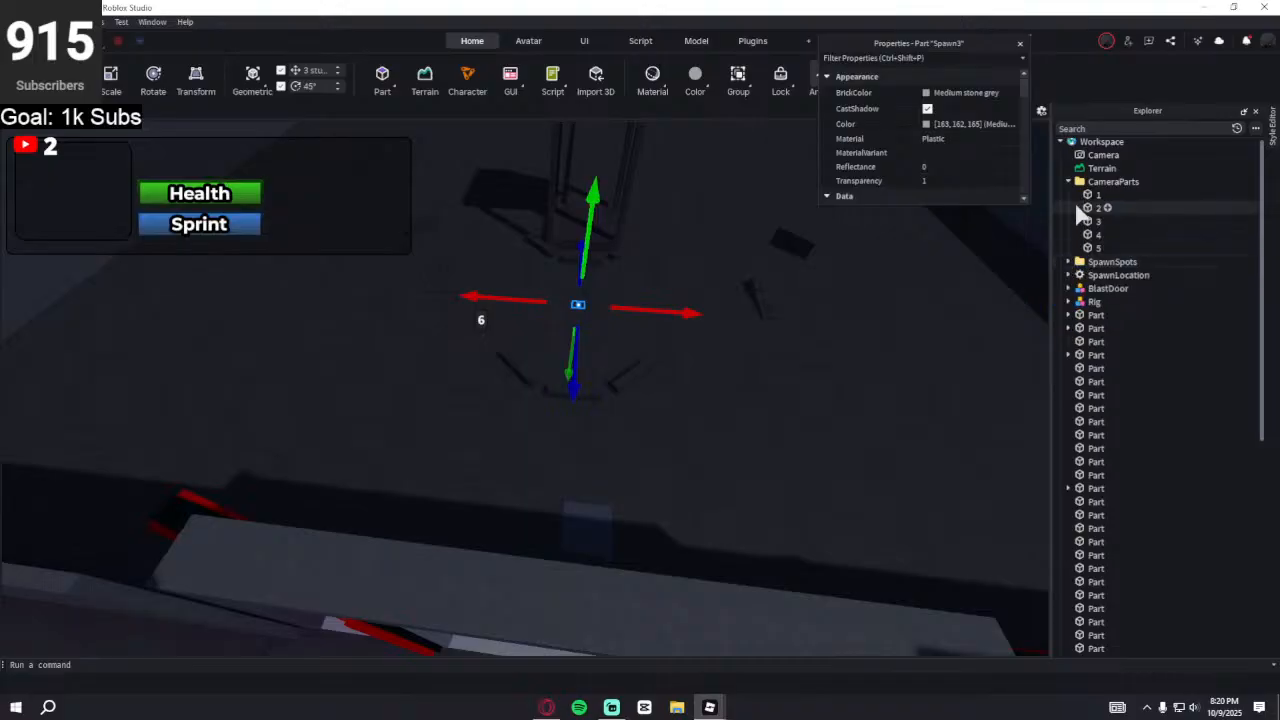
click(1068, 181)
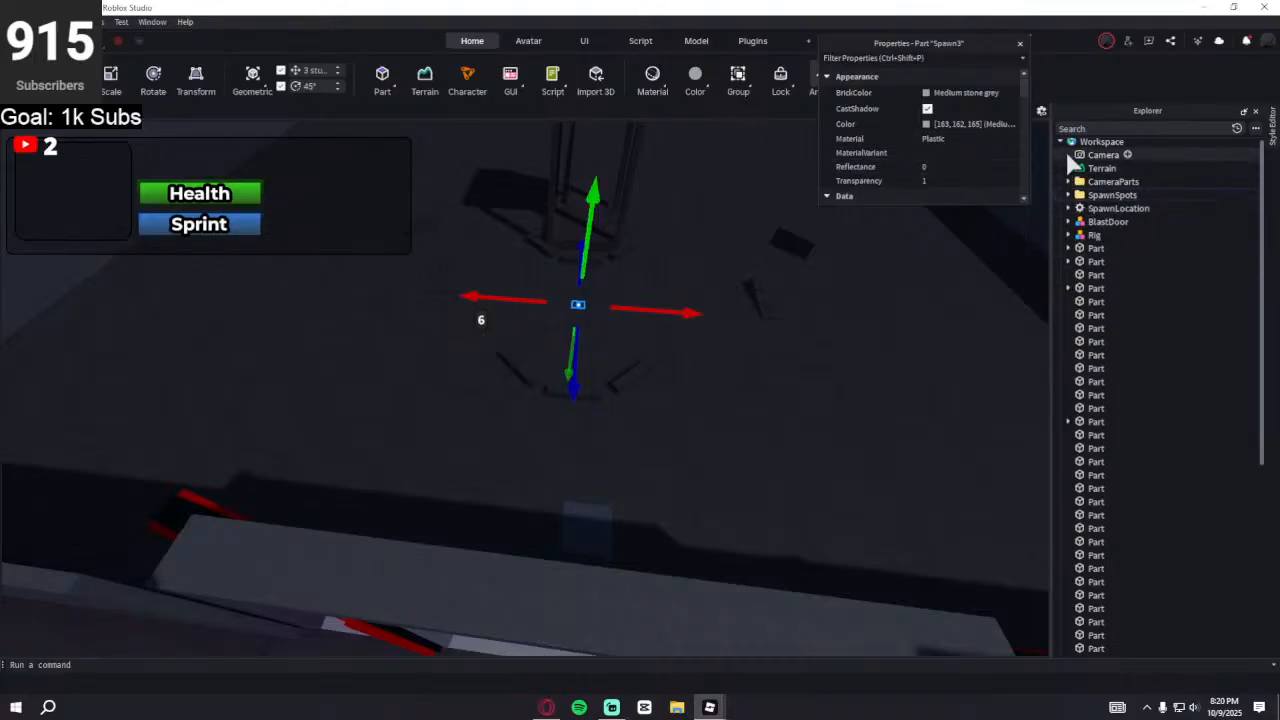
click(1061, 141)
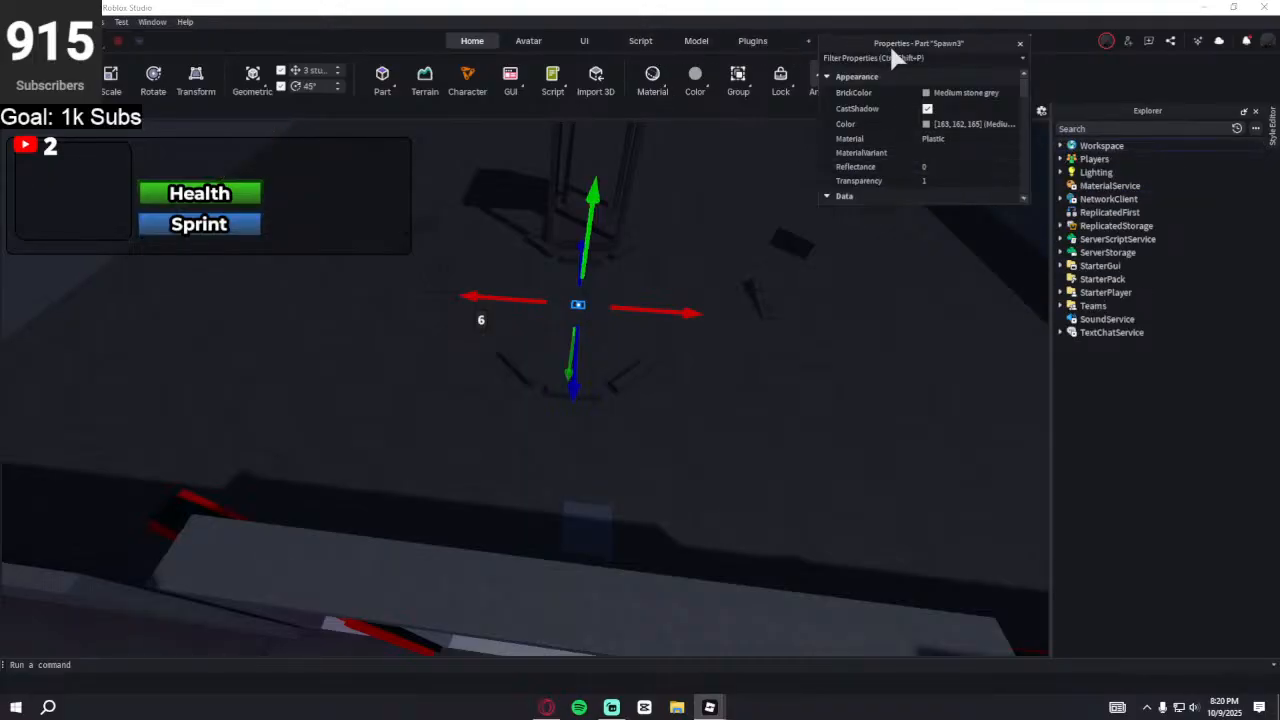
drag(890, 47, 971, 32)
click(692, 42)
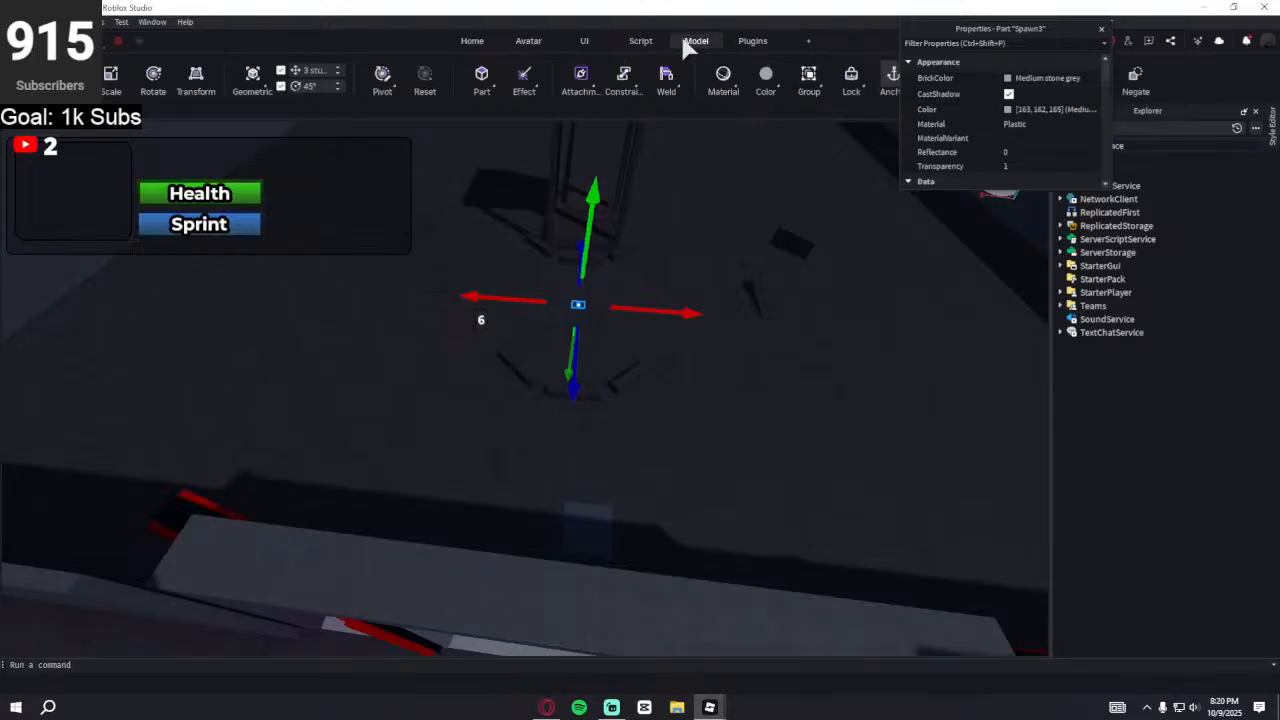
click(737, 44)
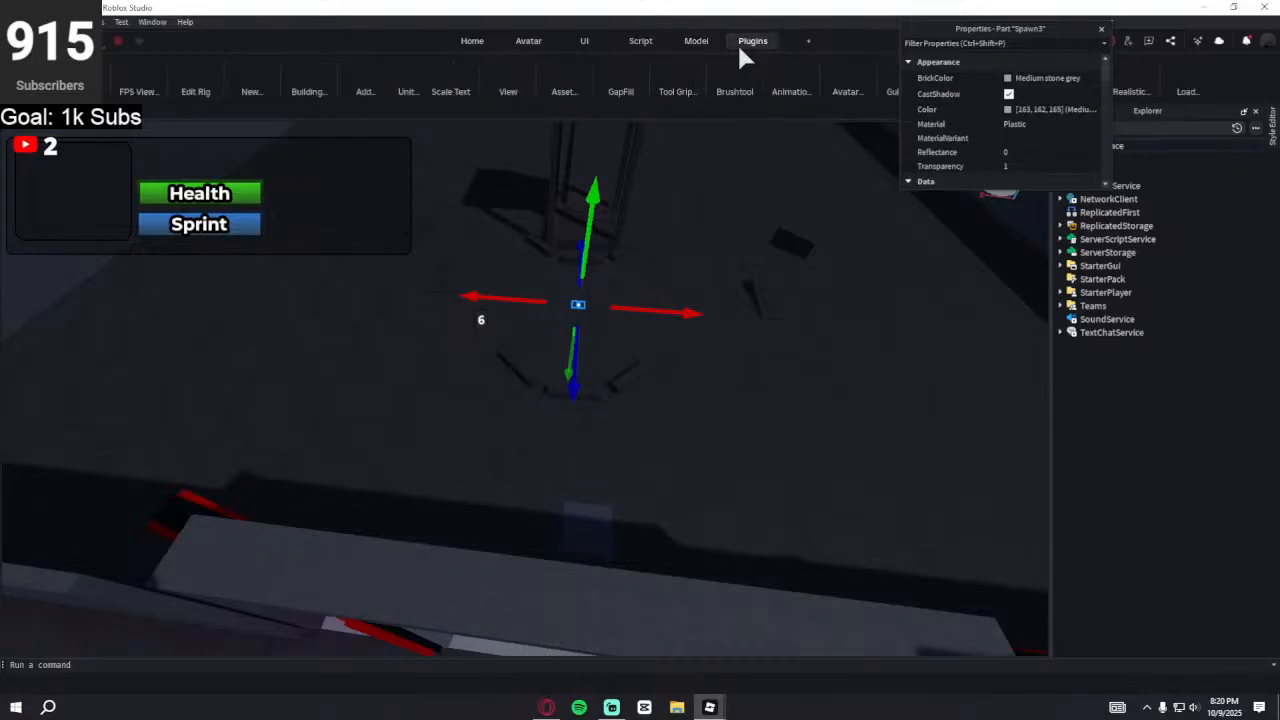
click(472, 41)
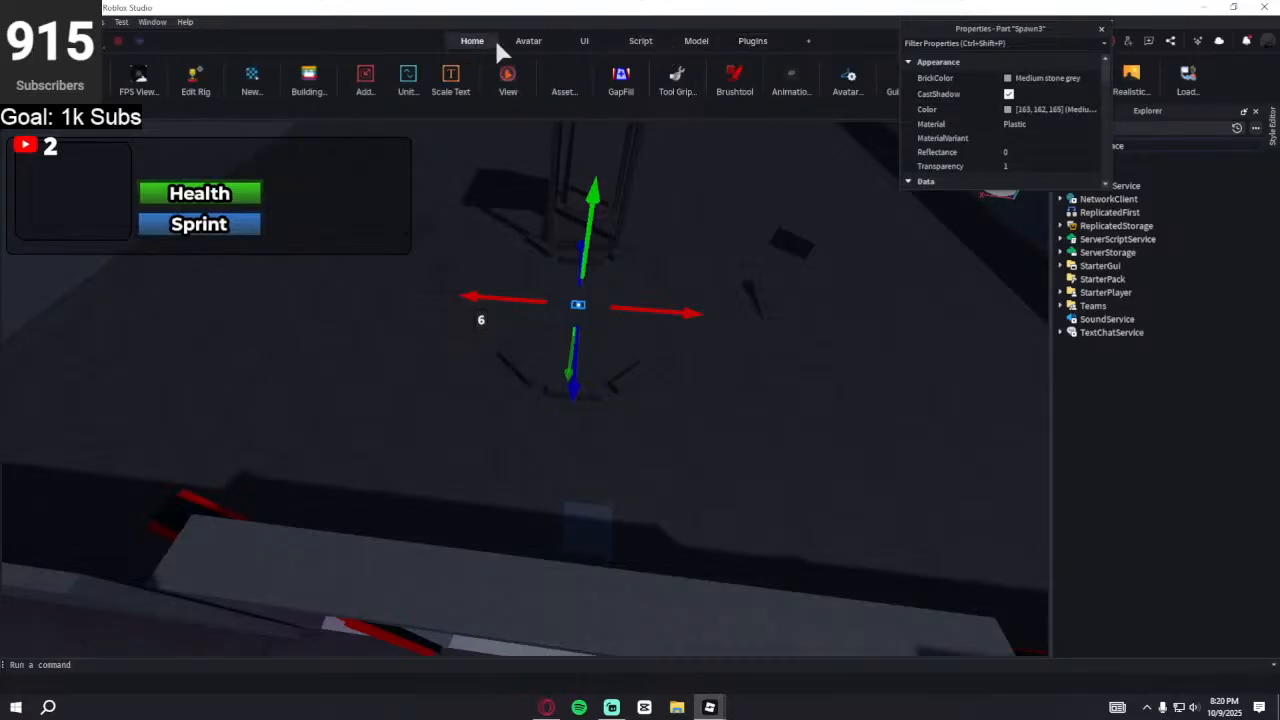
- Move the Properties window clear of the ribbon and search the Toolbox models for "white effect"
drag(950, 28, 1036, 41)
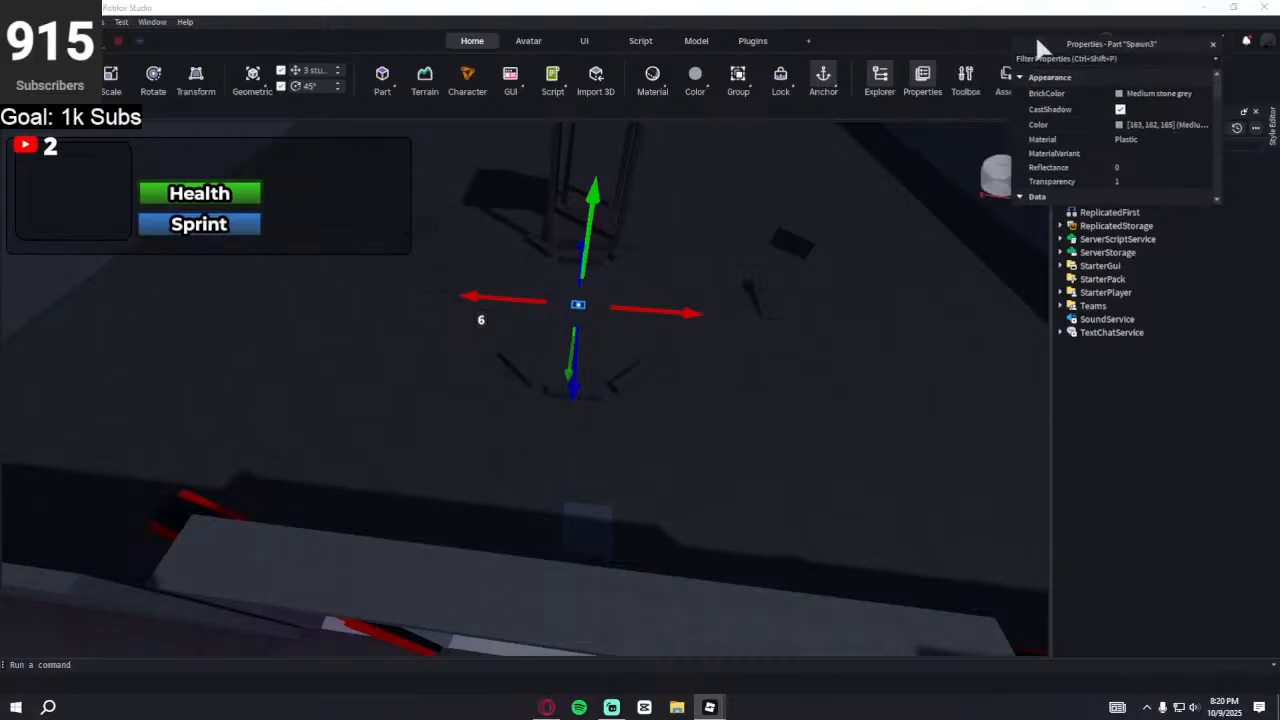
click(954, 73)
click(208, 159)
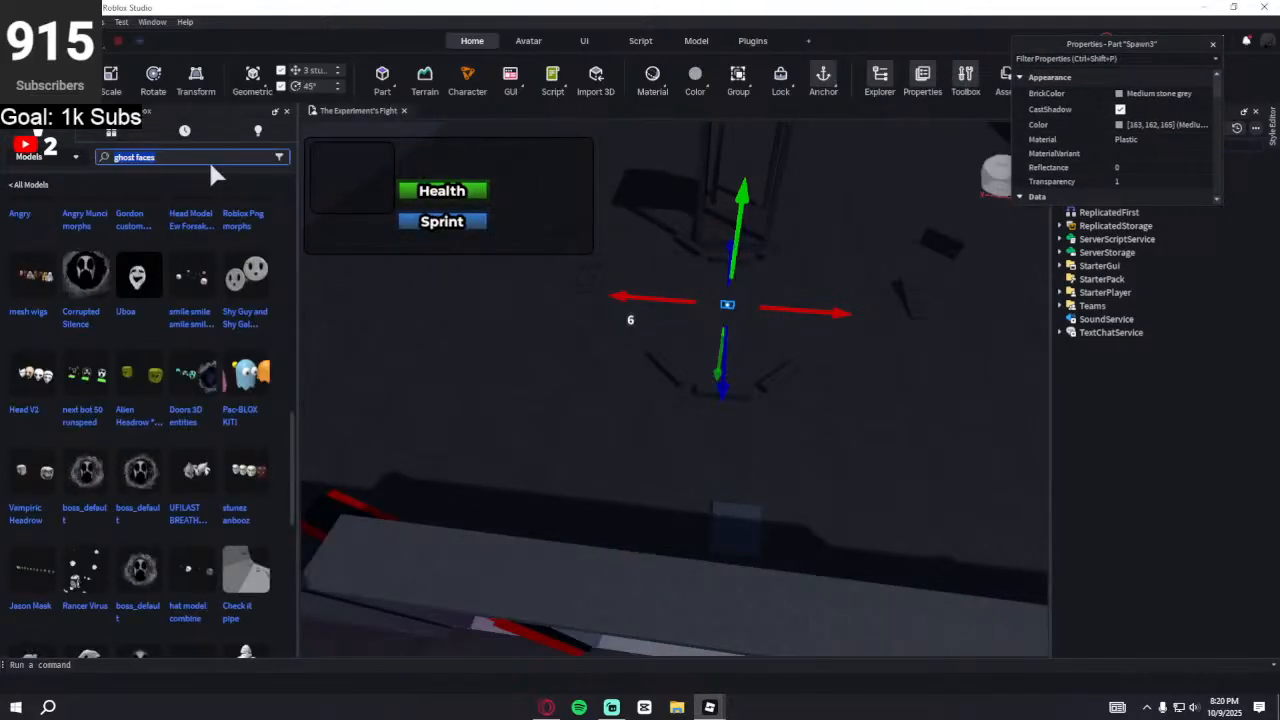
text(white)
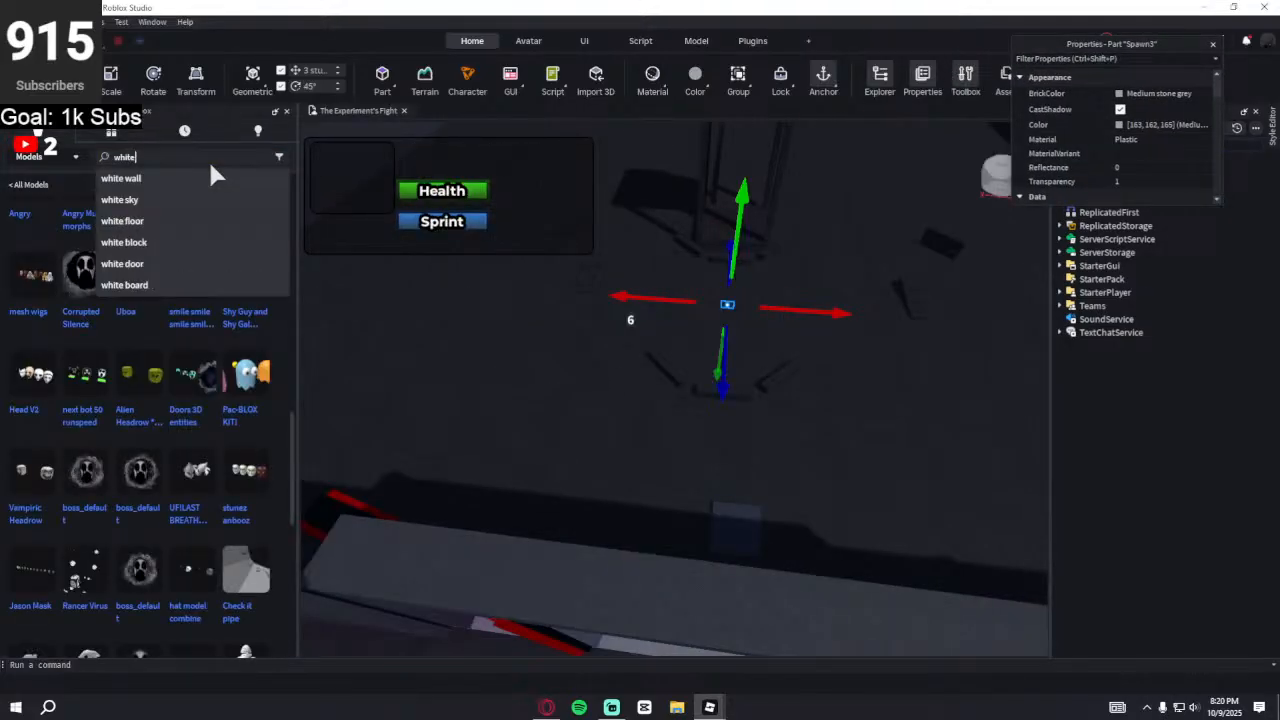
text( effect)
key(Return)
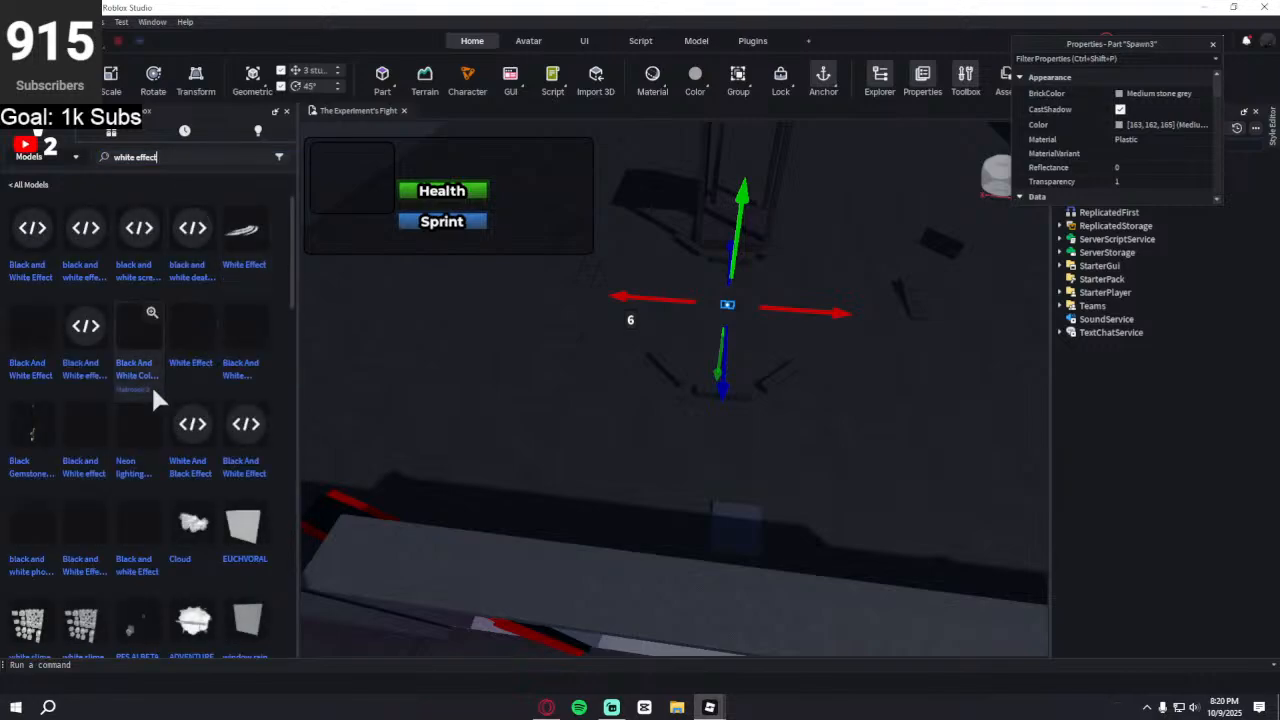
scroll(190, 308, down, 3)
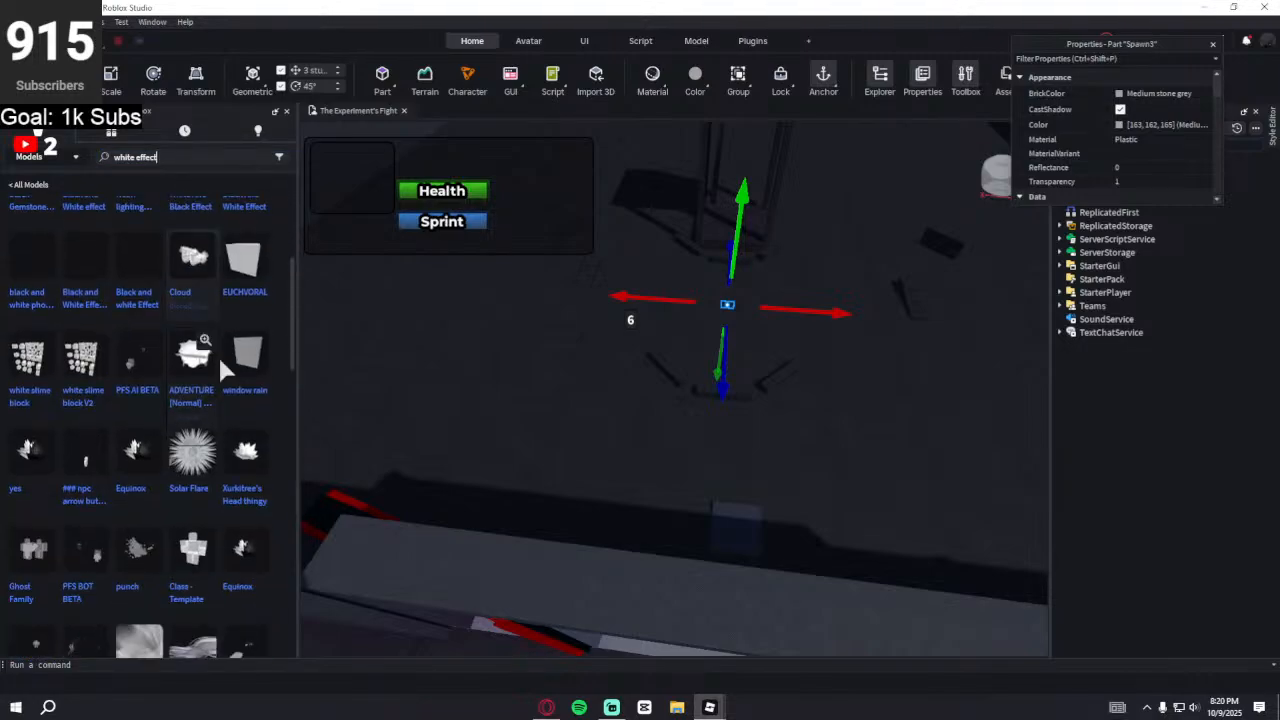
- Try out the Cloud model from the search results in the room and delete it
click(183, 275)
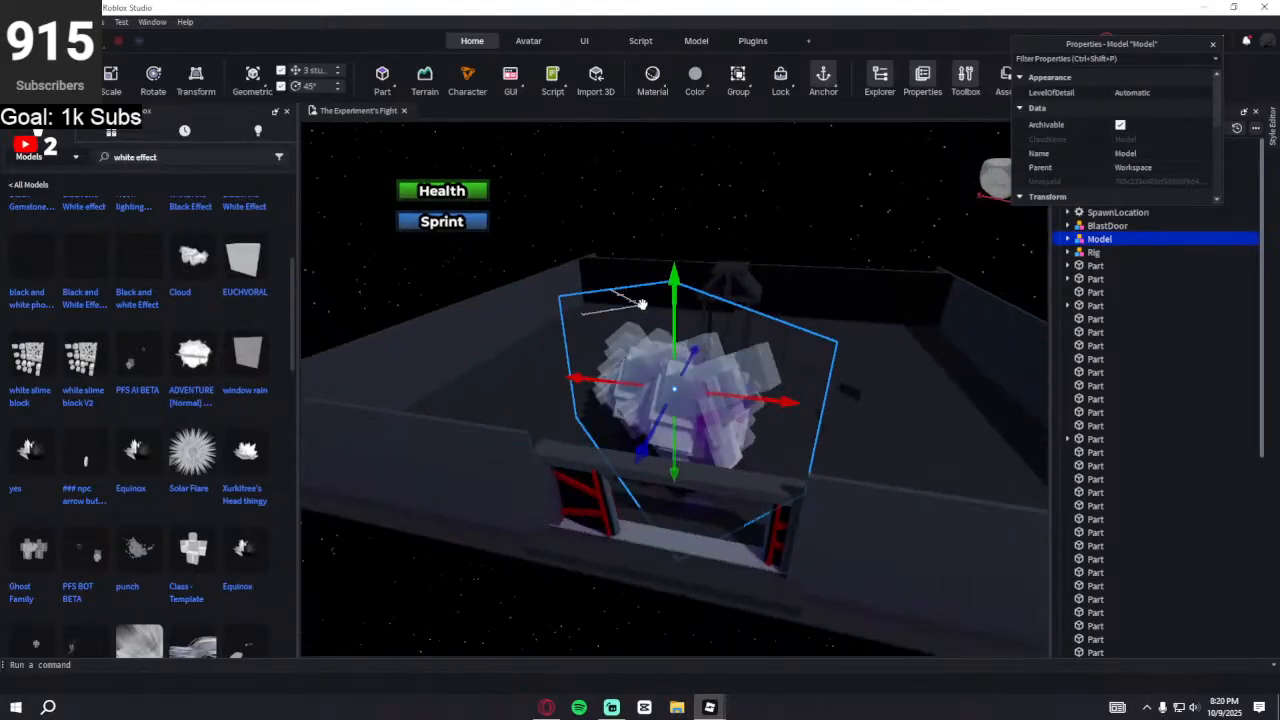
key(Delete)
- Insert the SMOKE MAN model from the search results and place it on the floor in front of the tower
scroll(240, 515, down, 2)
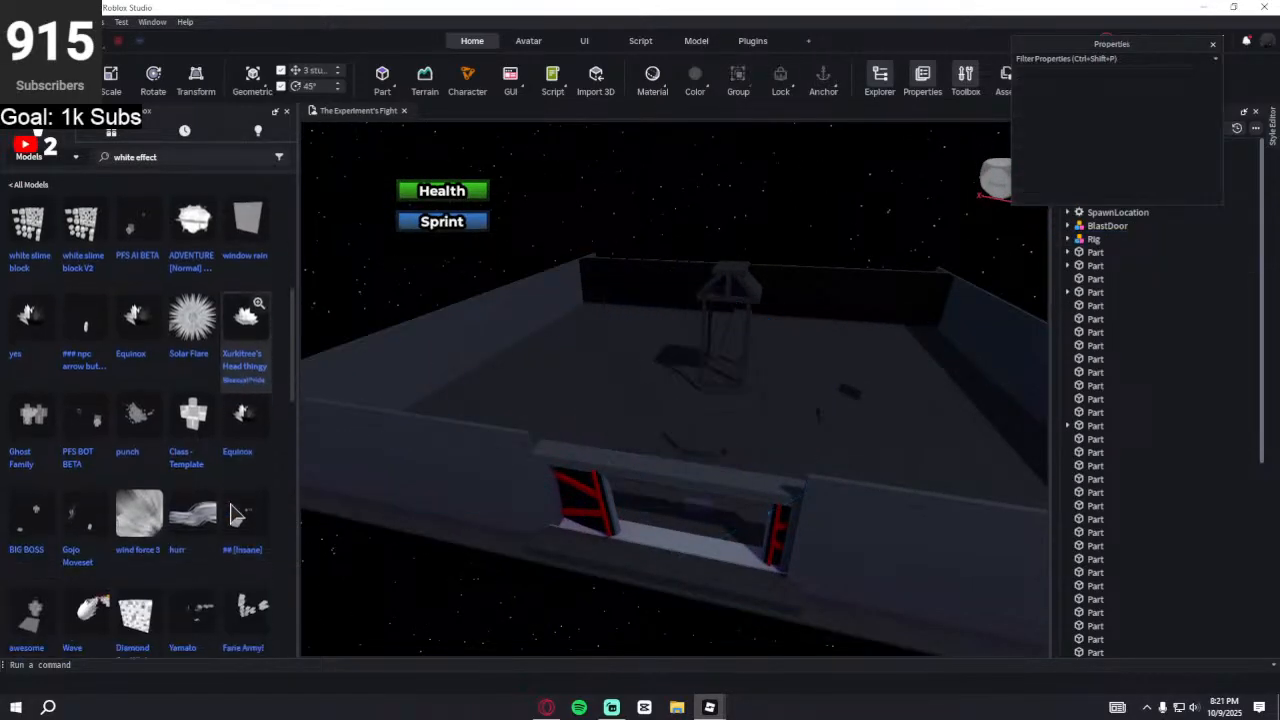
scroll(233, 515, down, 2)
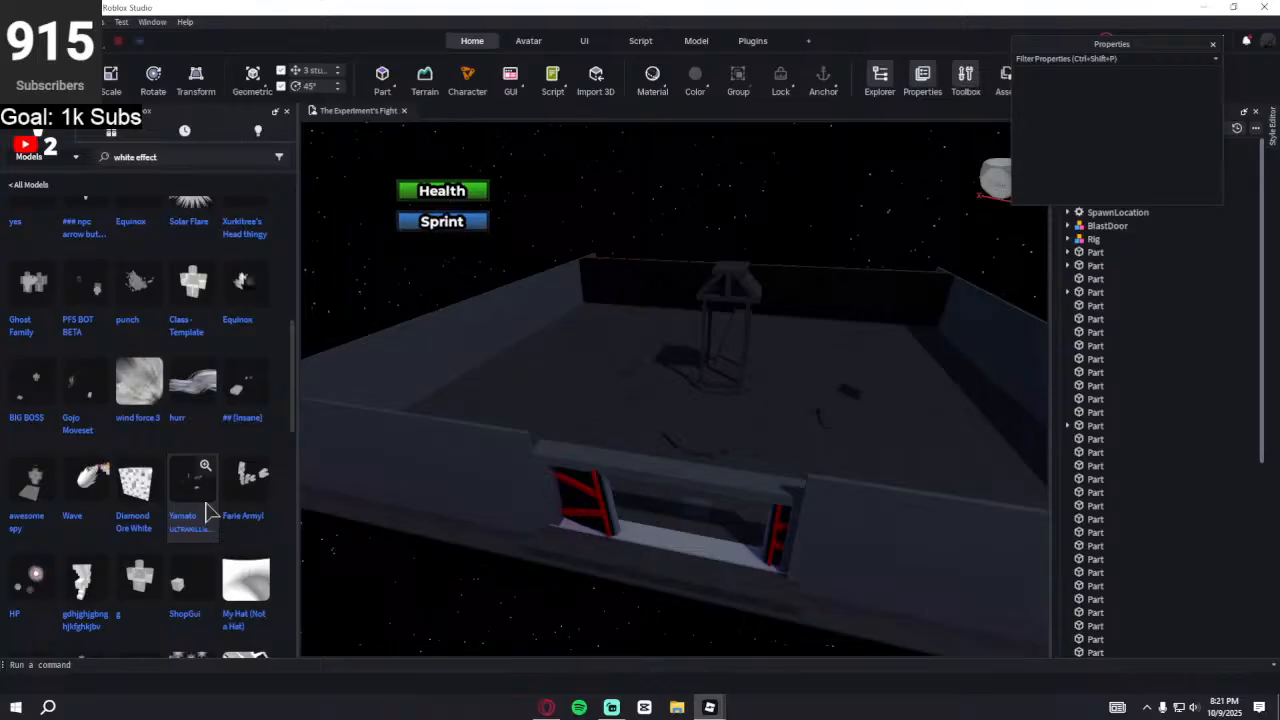
scroll(203, 496, down, 2)
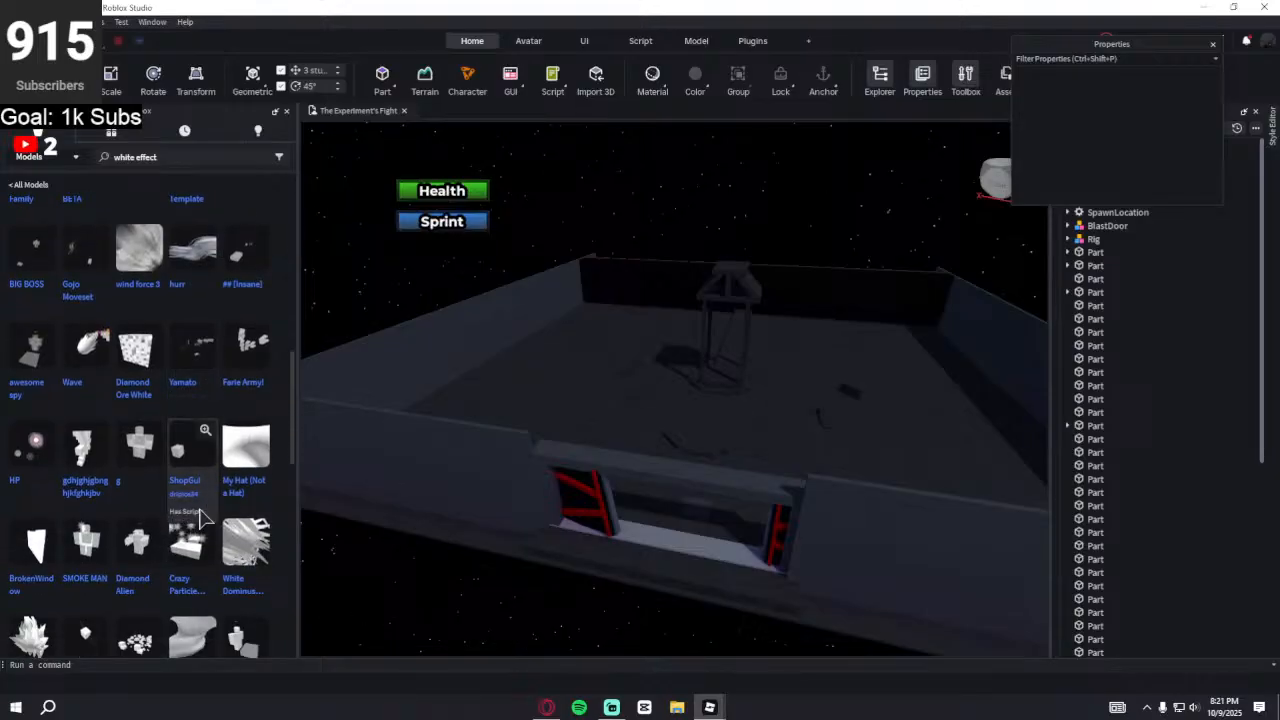
scroll(205, 510, down, 2)
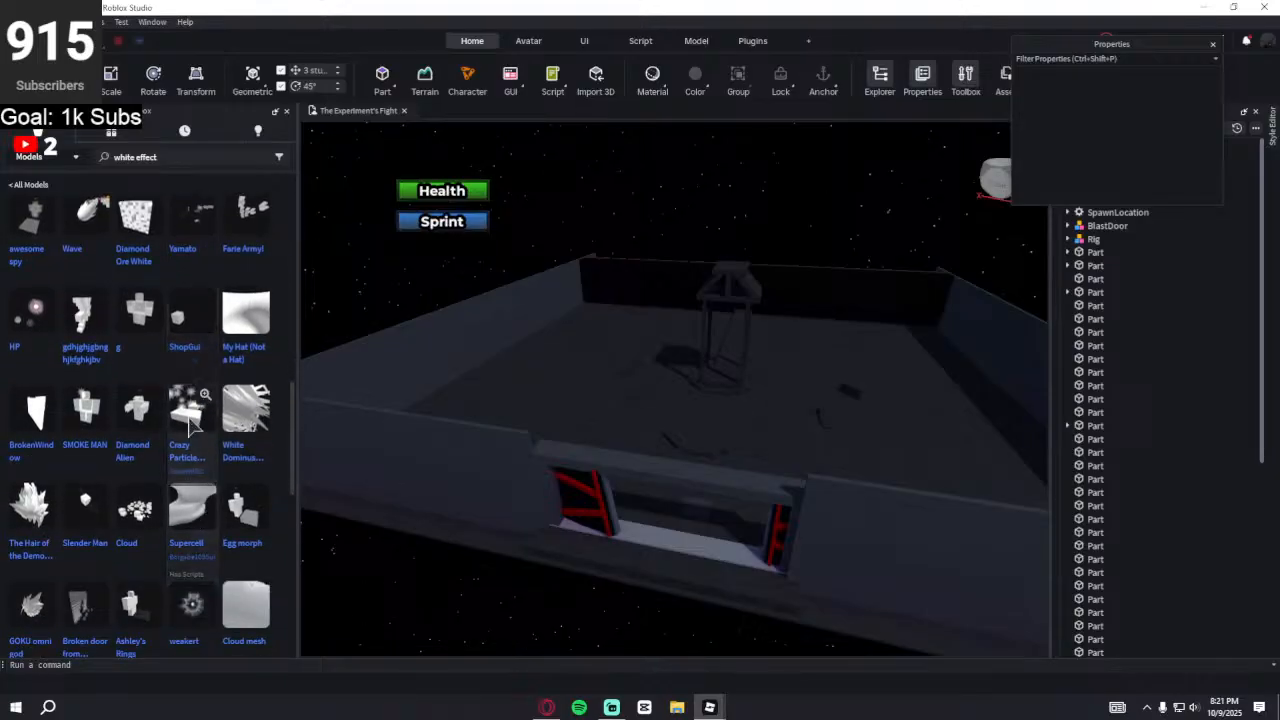
click(85, 410)
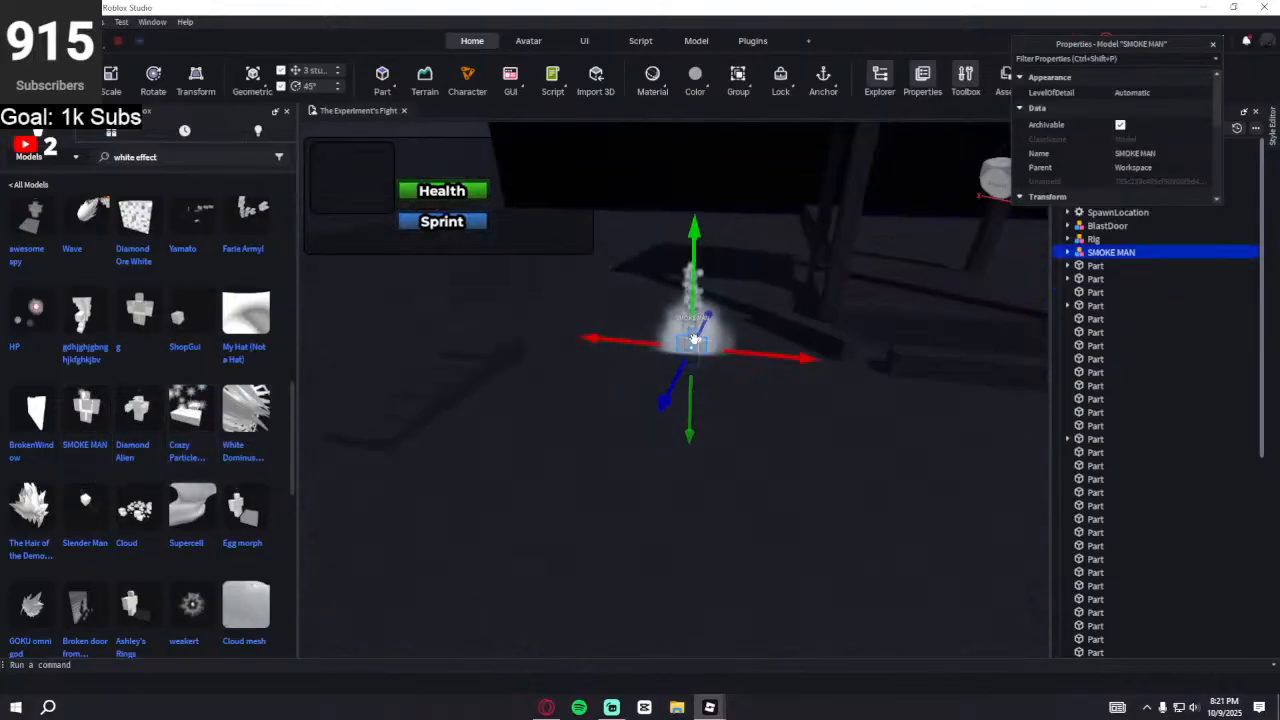
drag(694, 347, 618, 399)
mouse_move(612, 350)
mouse_down()
mouse_move(612, 336)
mouse_move(614, 350)
mouse_up()
scroll(645, 366, up, 5)
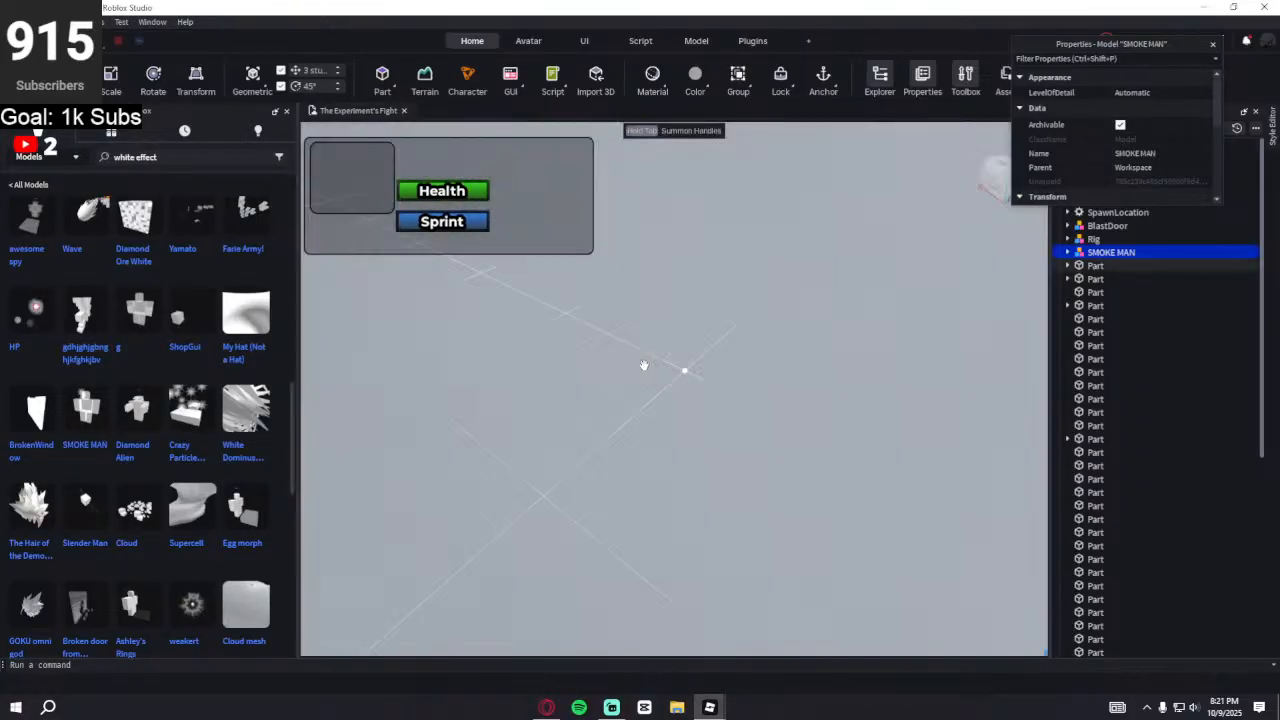
scroll(644, 365, down, 5)
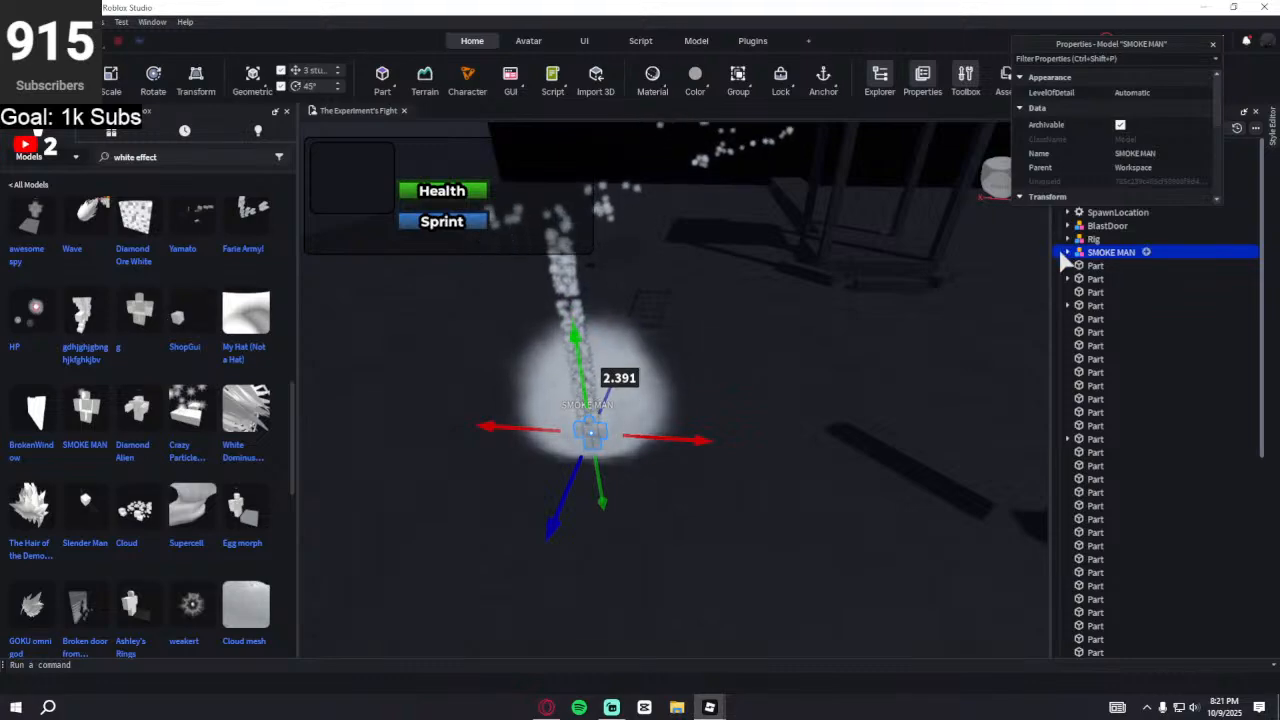
- Delete the GhostScript, HealthRegenerationScript and Sound from the SMOKE MAN model
click(1067, 253)
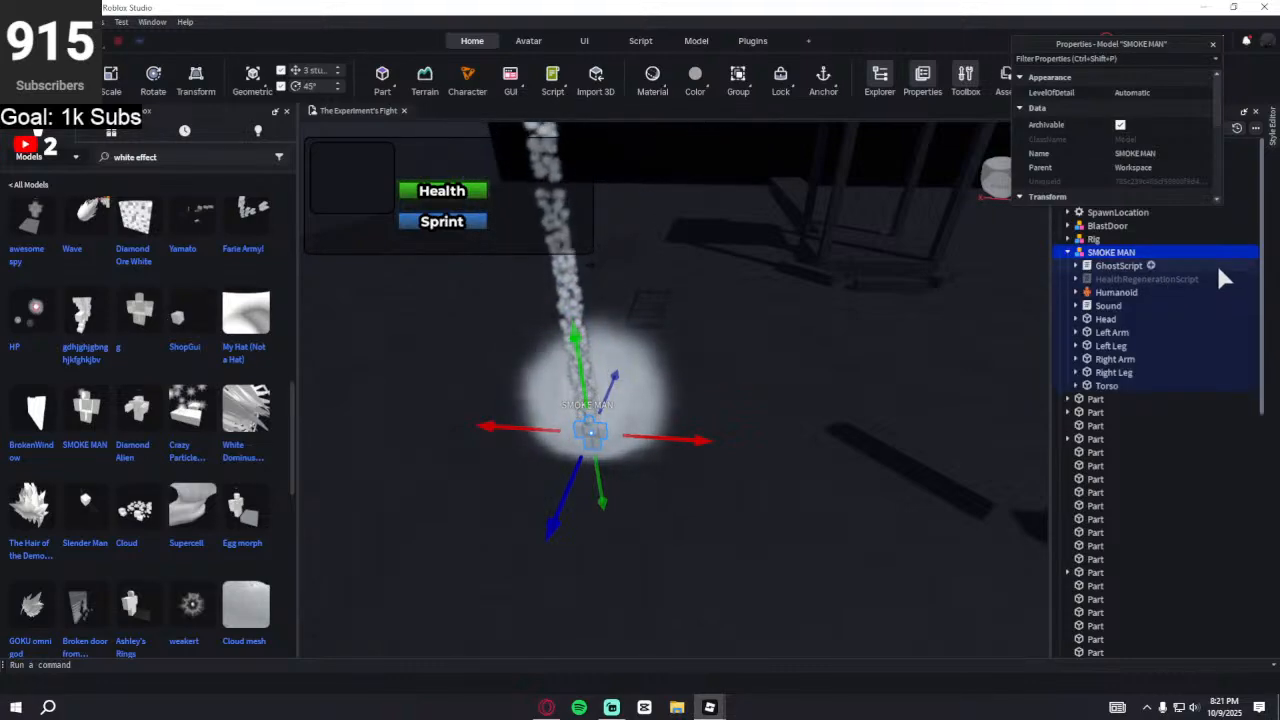
click(1218, 266)
key(Delete)
click(1218, 266)
key(Delete)
click(1210, 279)
key(Delete)
- Delete the particle emitters and surplus Smoke effects from SMOKE MAN's Head, keeping a single Smoke
click(1123, 279)
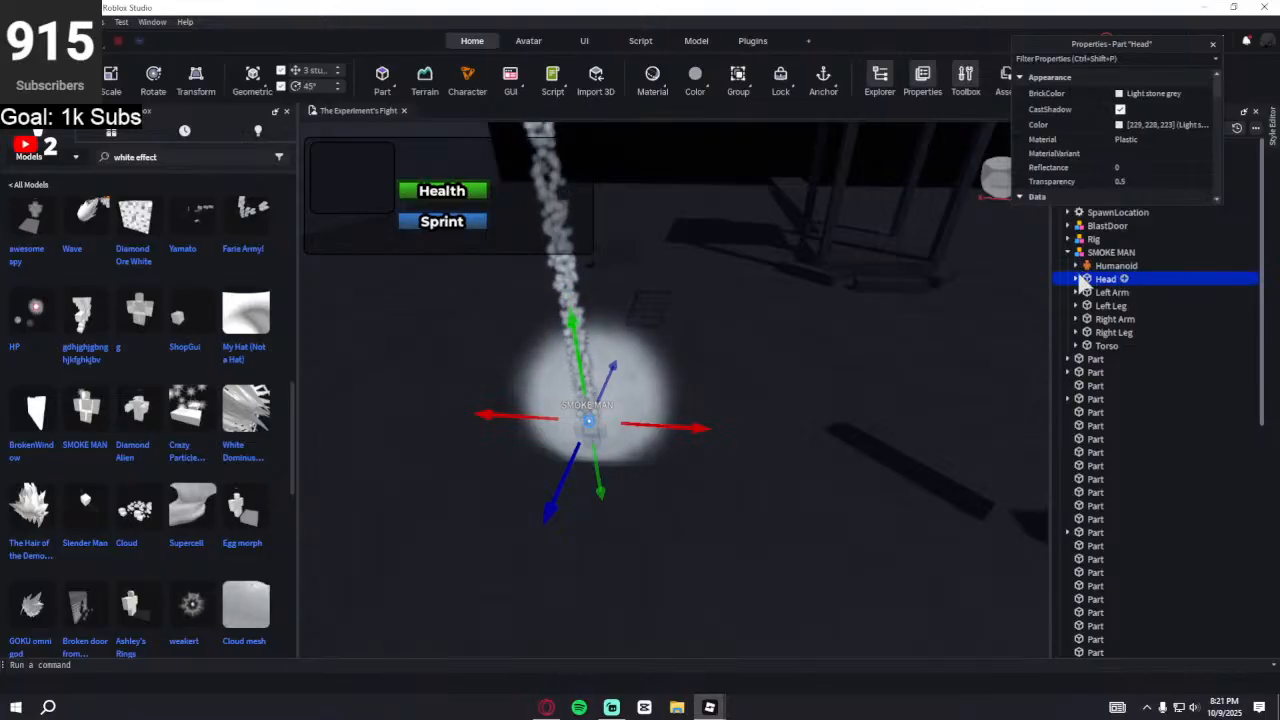
click(1076, 279)
click(1071, 304)
key(Delete)
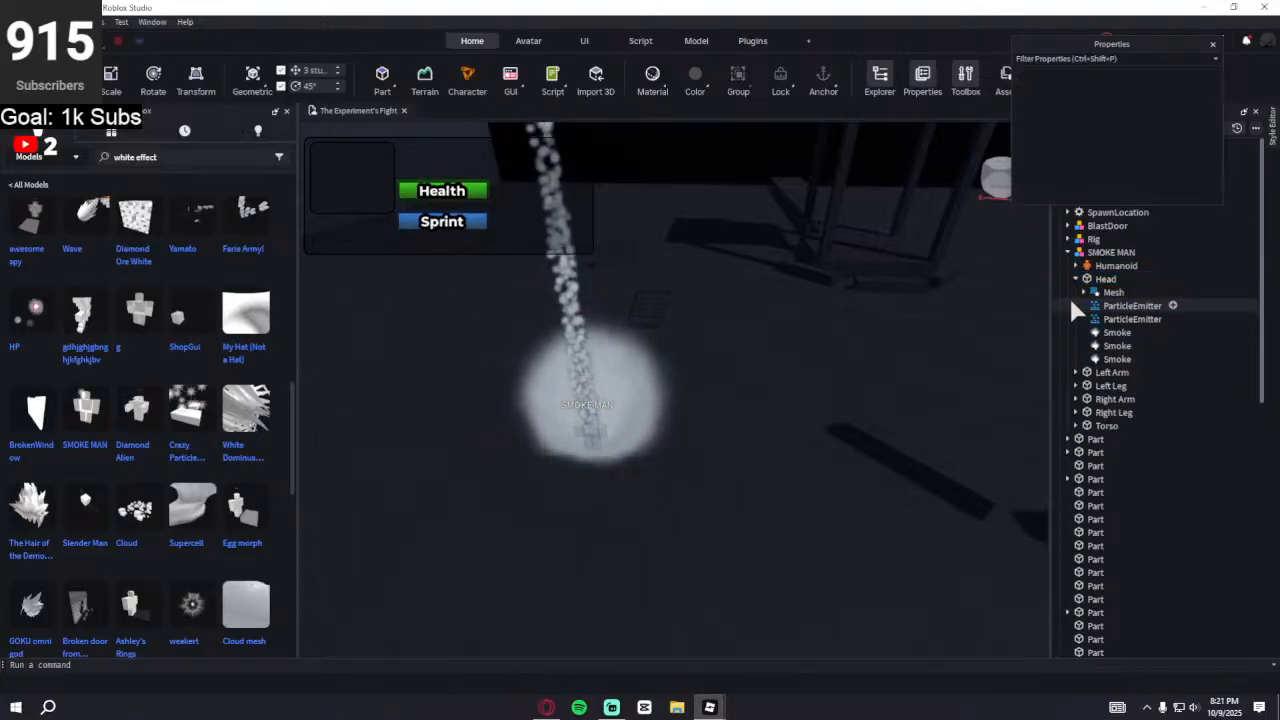
click(1071, 303)
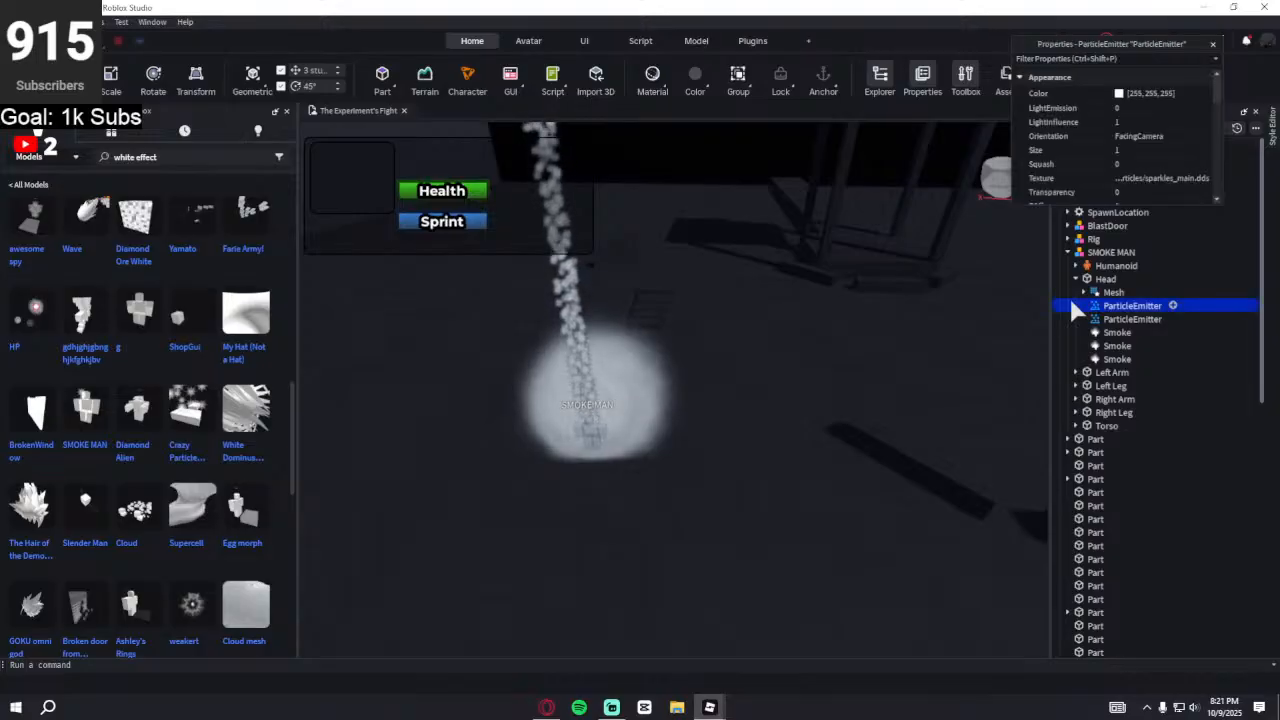
key(Delete)
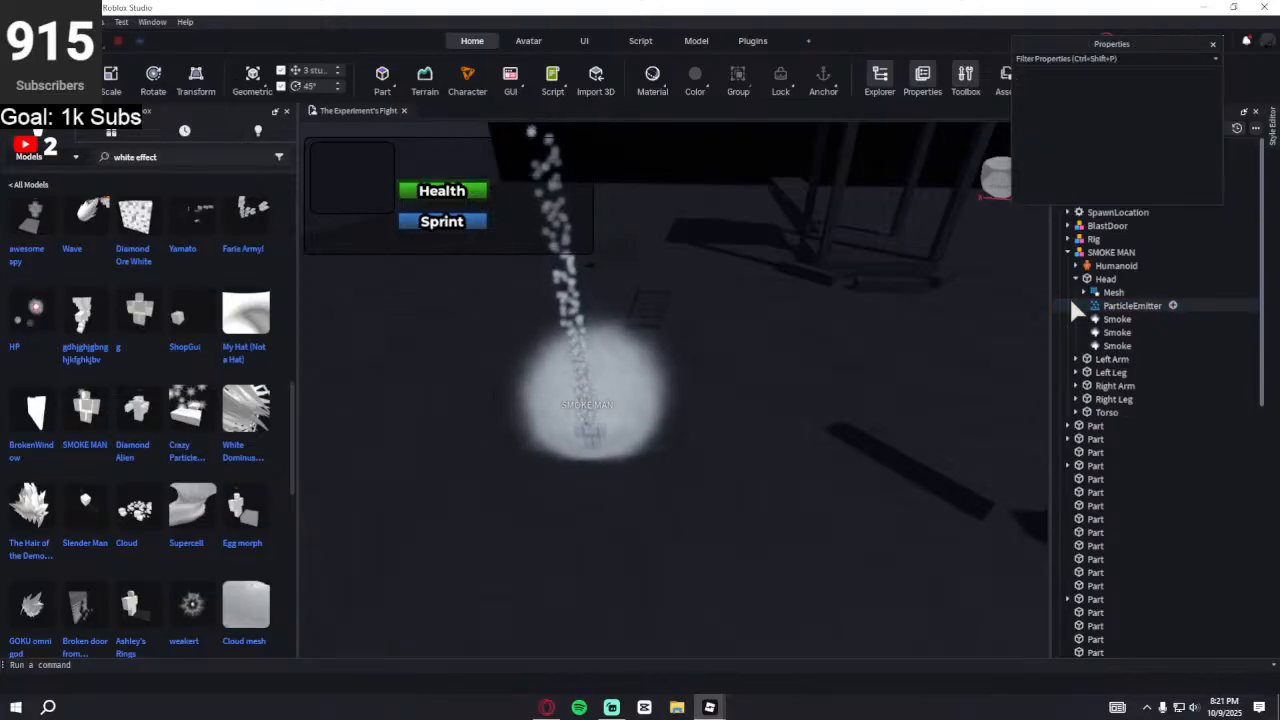
click(1071, 304)
key(Delete)
key(Delete)
click(1071, 304)
key(Delete)
click(1071, 304)
scroll(571, 380, up, 2)
scroll(571, 380, down, 3)
scroll(571, 381, up, 3)
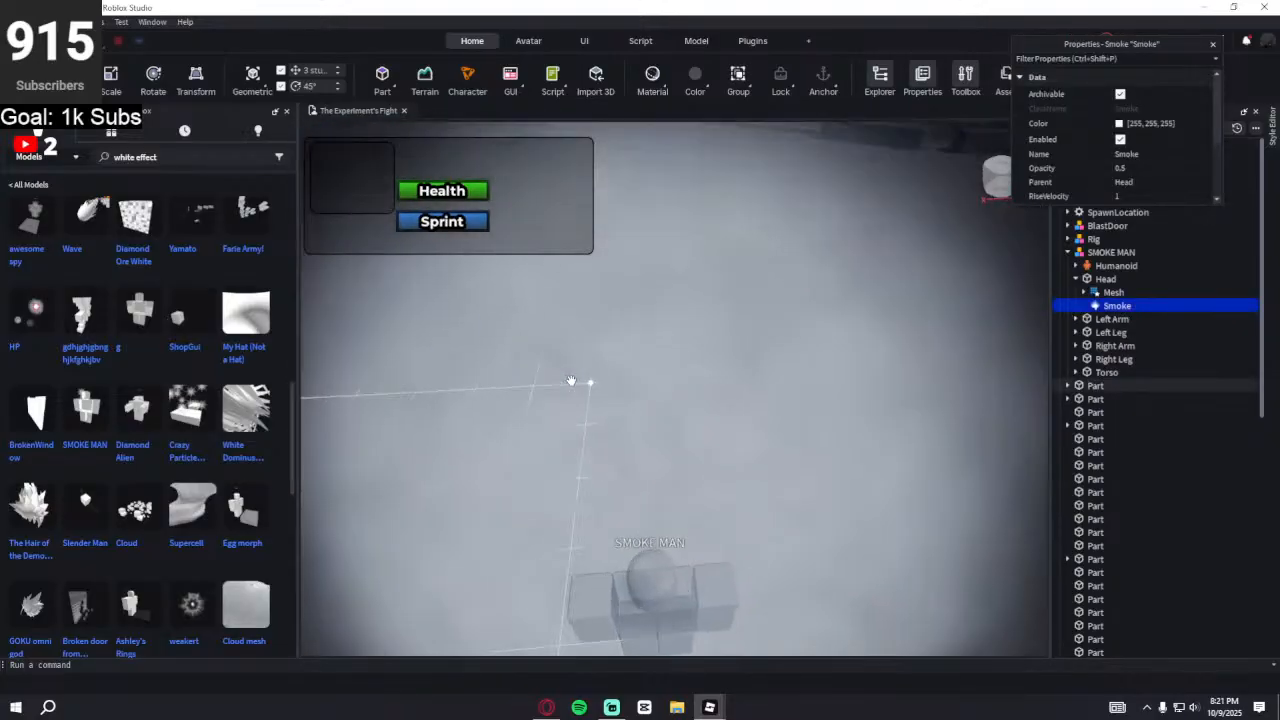
scroll(571, 380, down, 5)
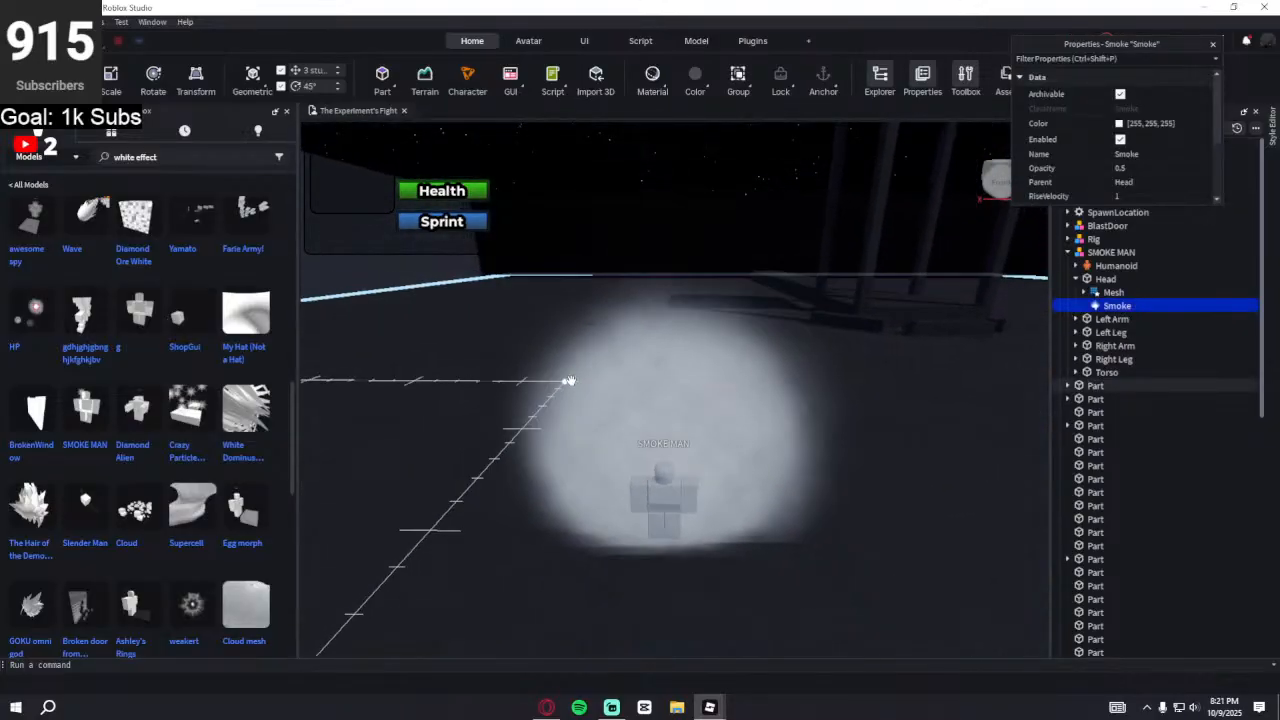
- Rename the SMOKE MAN model as Refrence
double_click(200, 153)
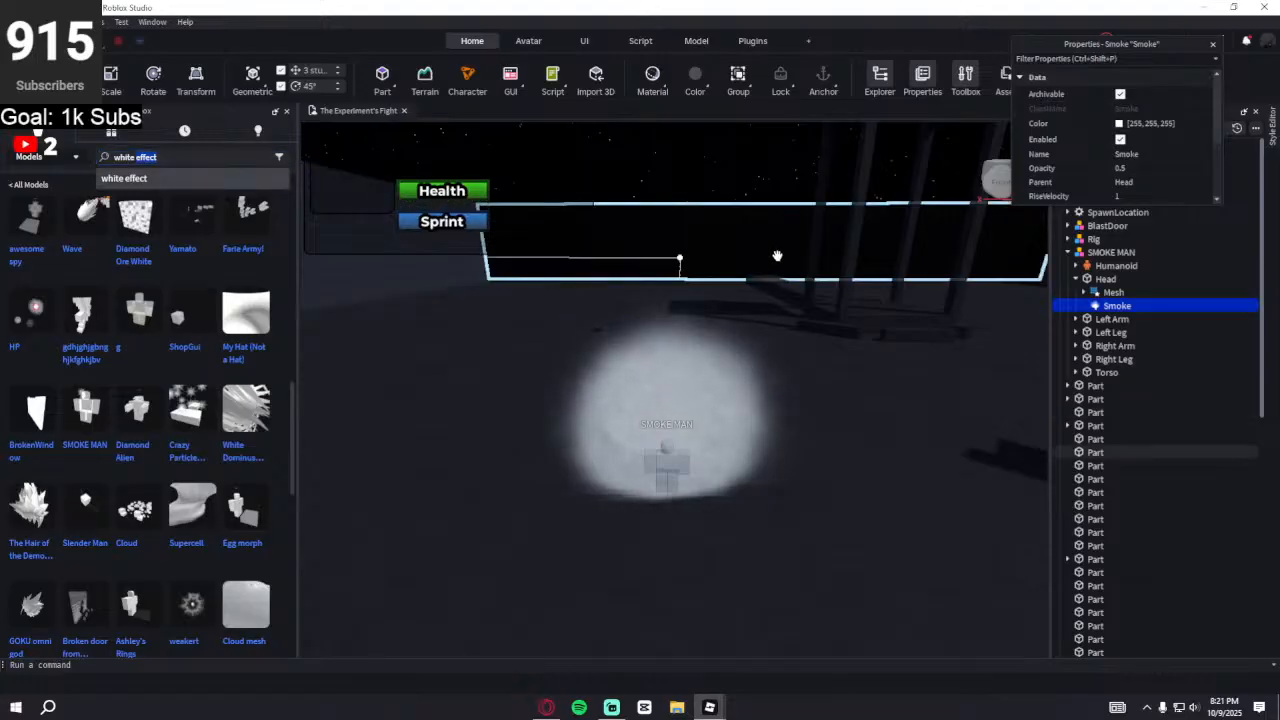
click(1103, 254)
click(1103, 254)
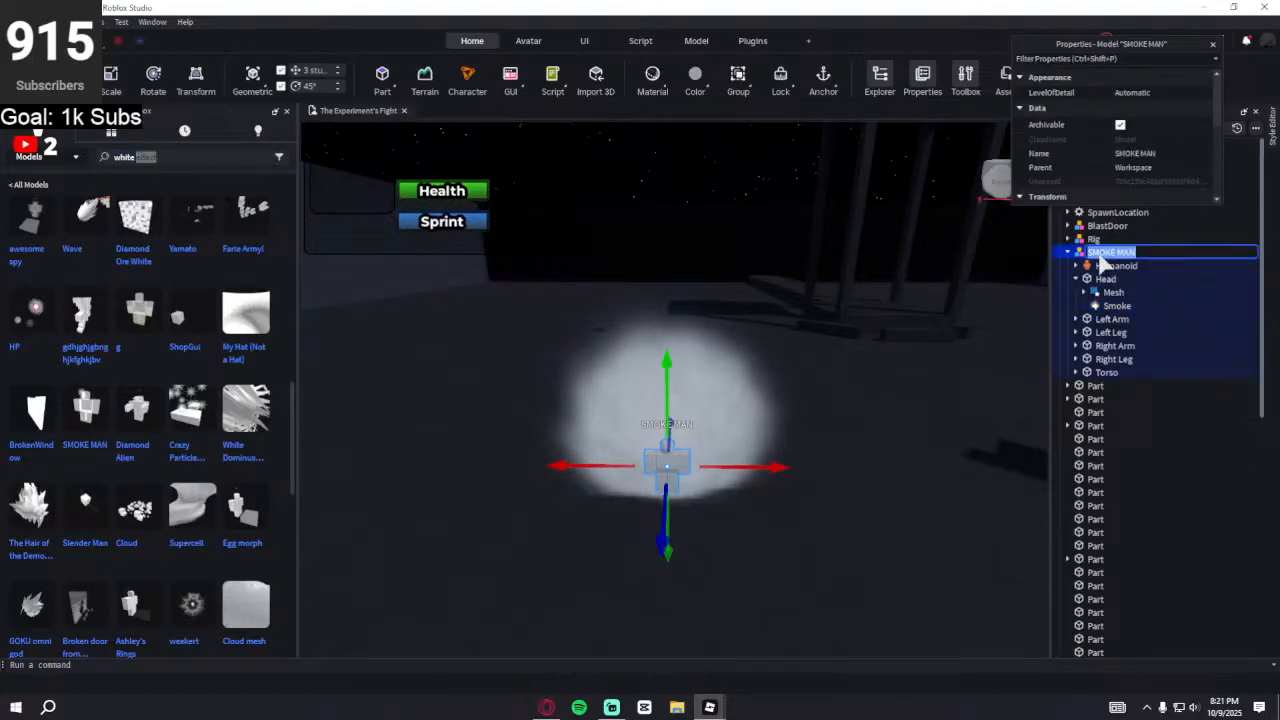
text(Reference)
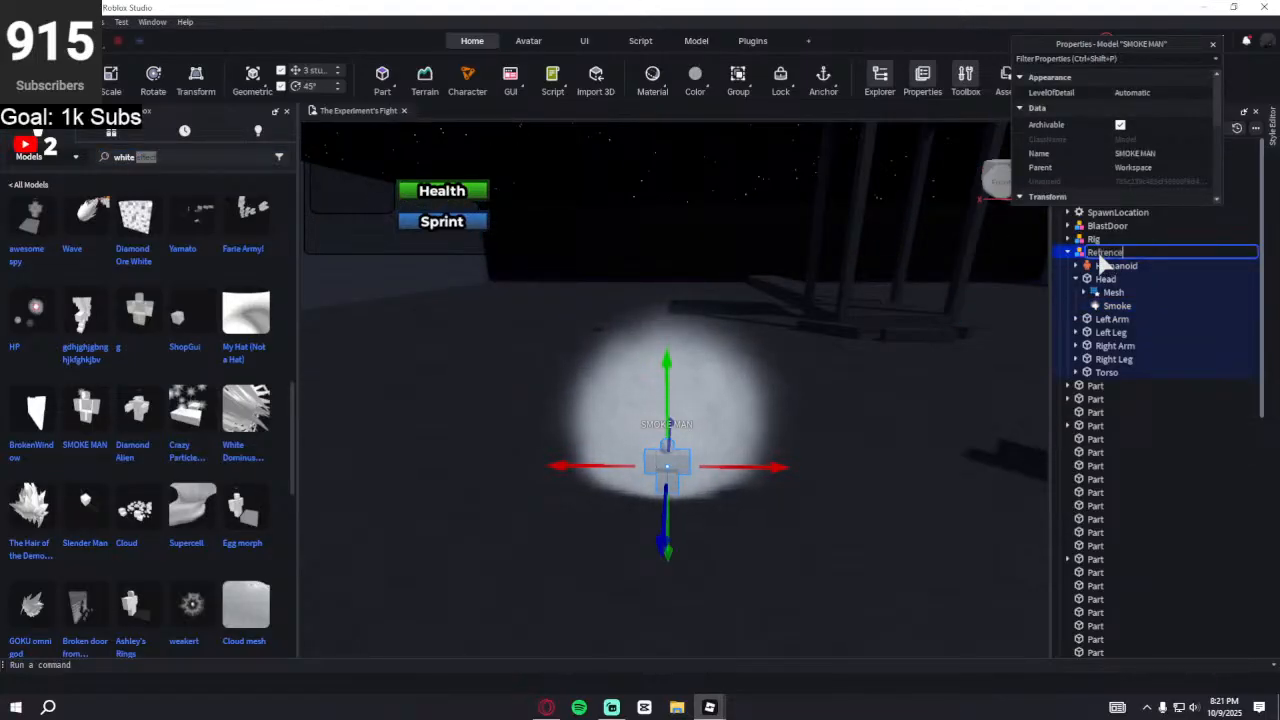
key(Return)
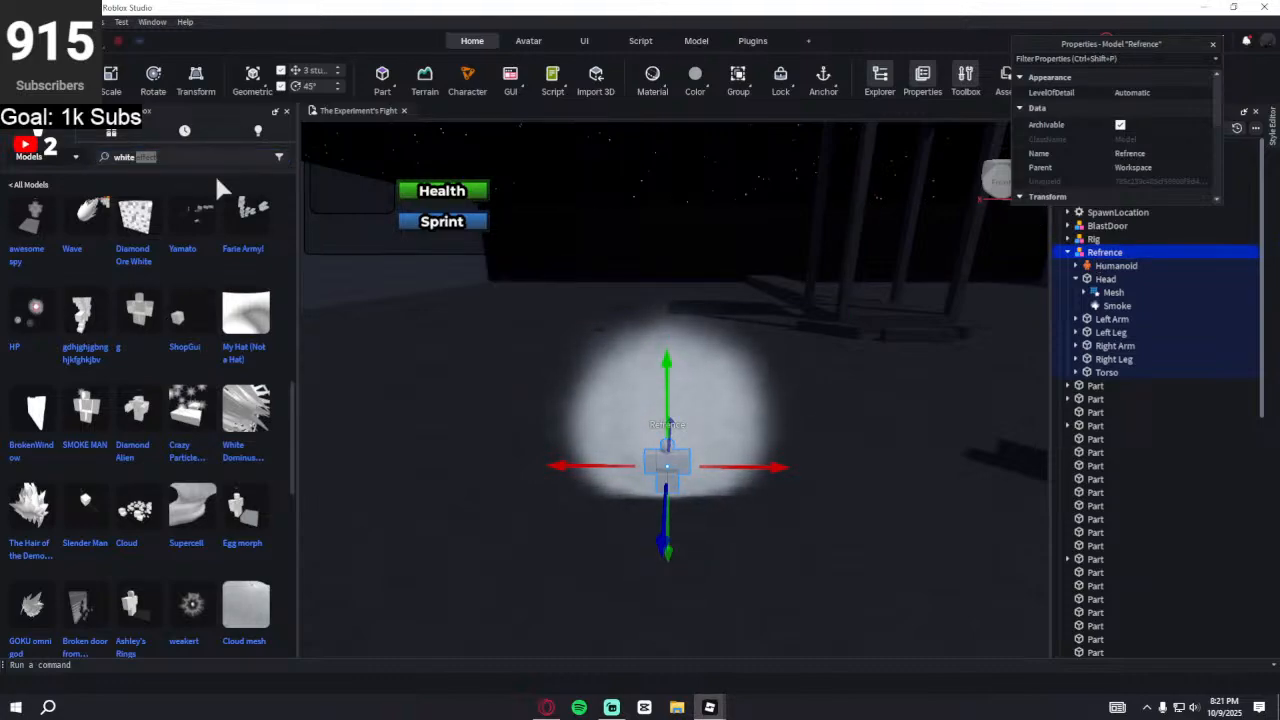
- Clear the model search and close the Toolbox
right_drag(456, 275, 505, 232)
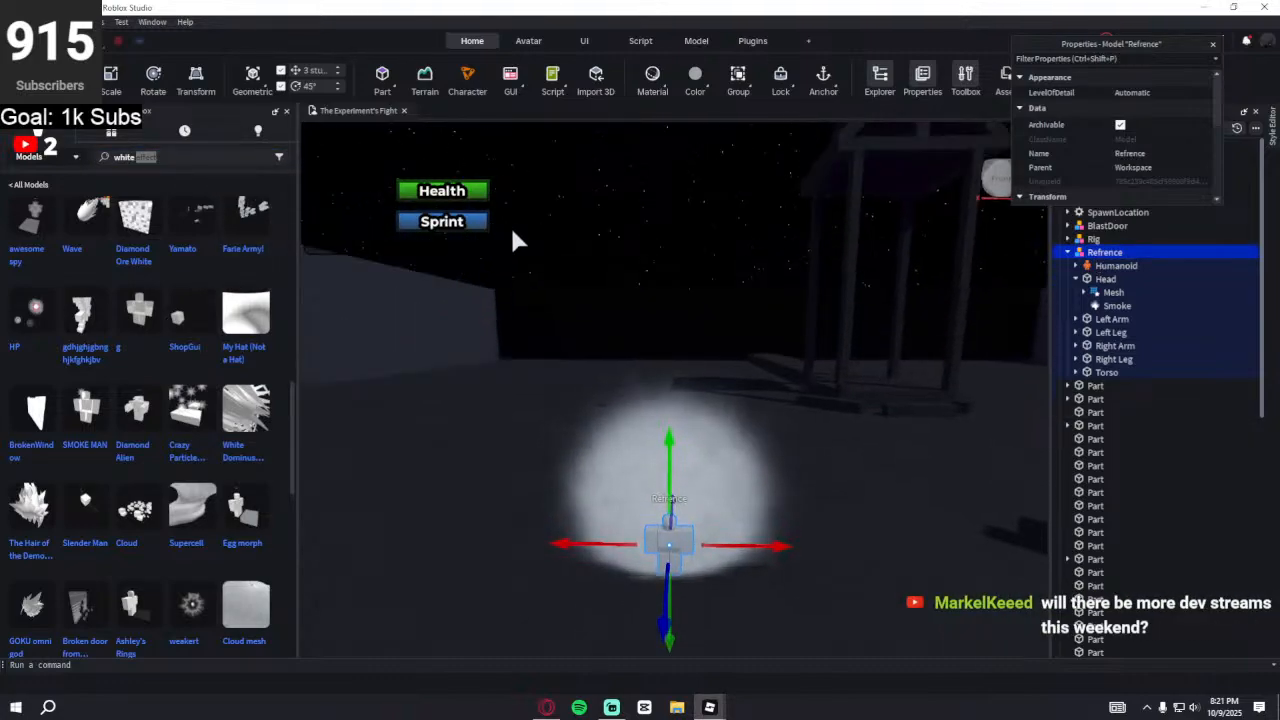
click(593, 232)
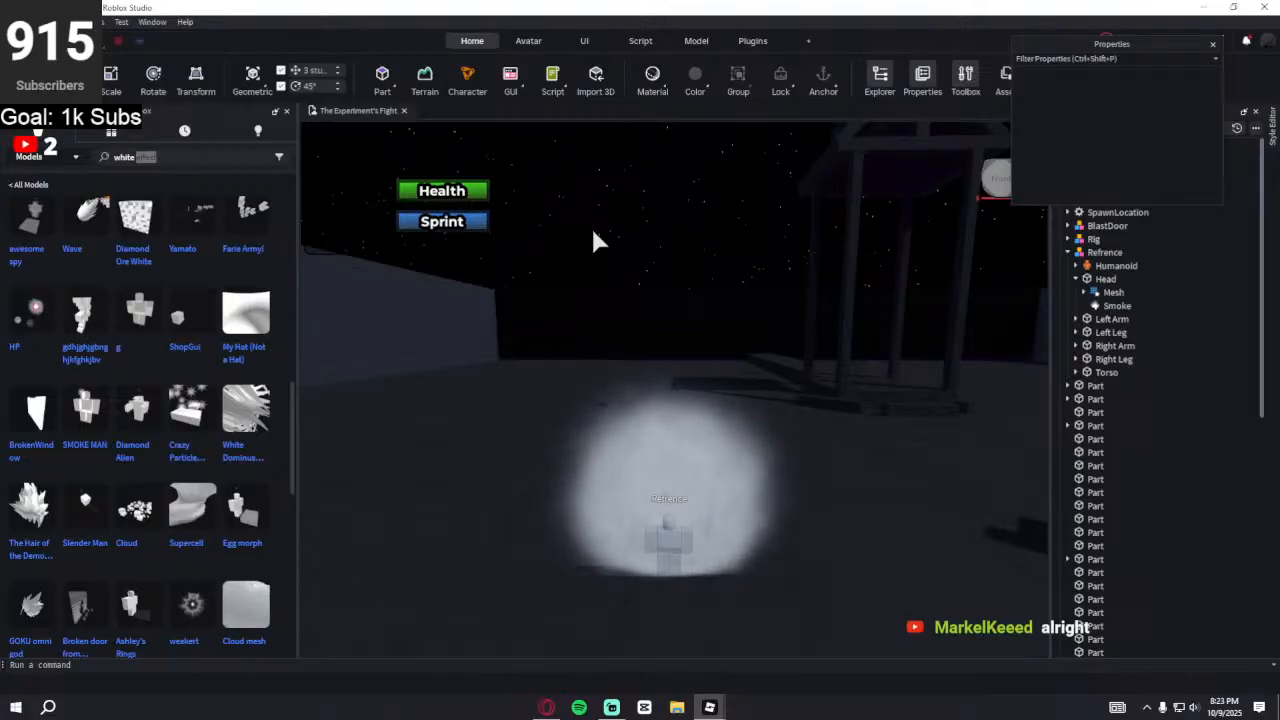
triple_click(155, 158)
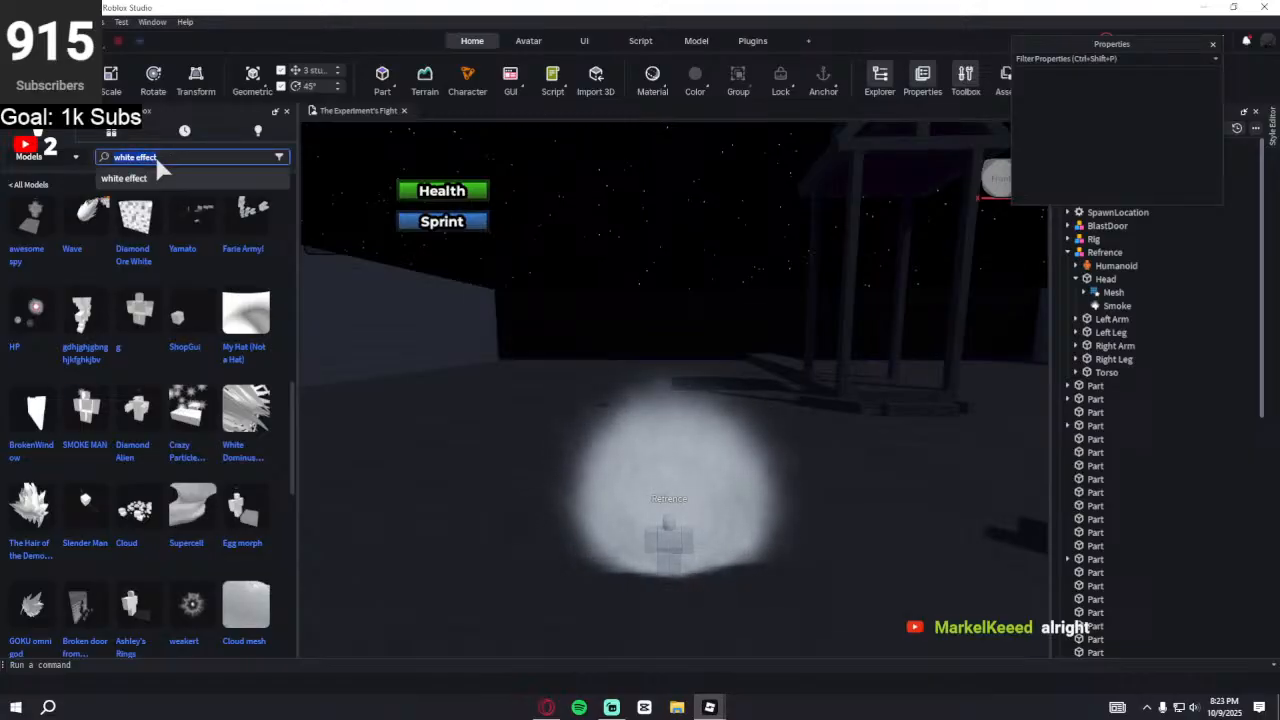
key(BackSpace)
key(Return)
click(286, 111)
right_drag(462, 194, 815, 304)
click(580, 431)
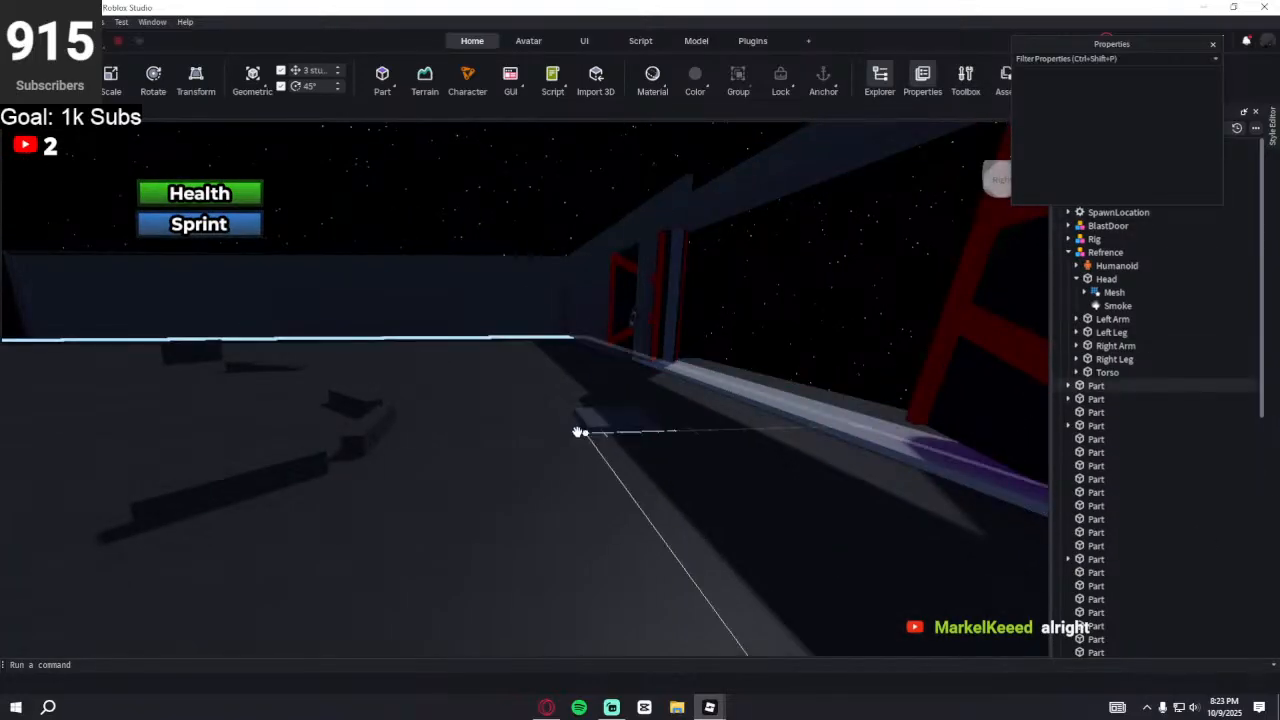
key(f)
key(w)
right_drag(575, 432, 577, 433)
key(w)
key(s)
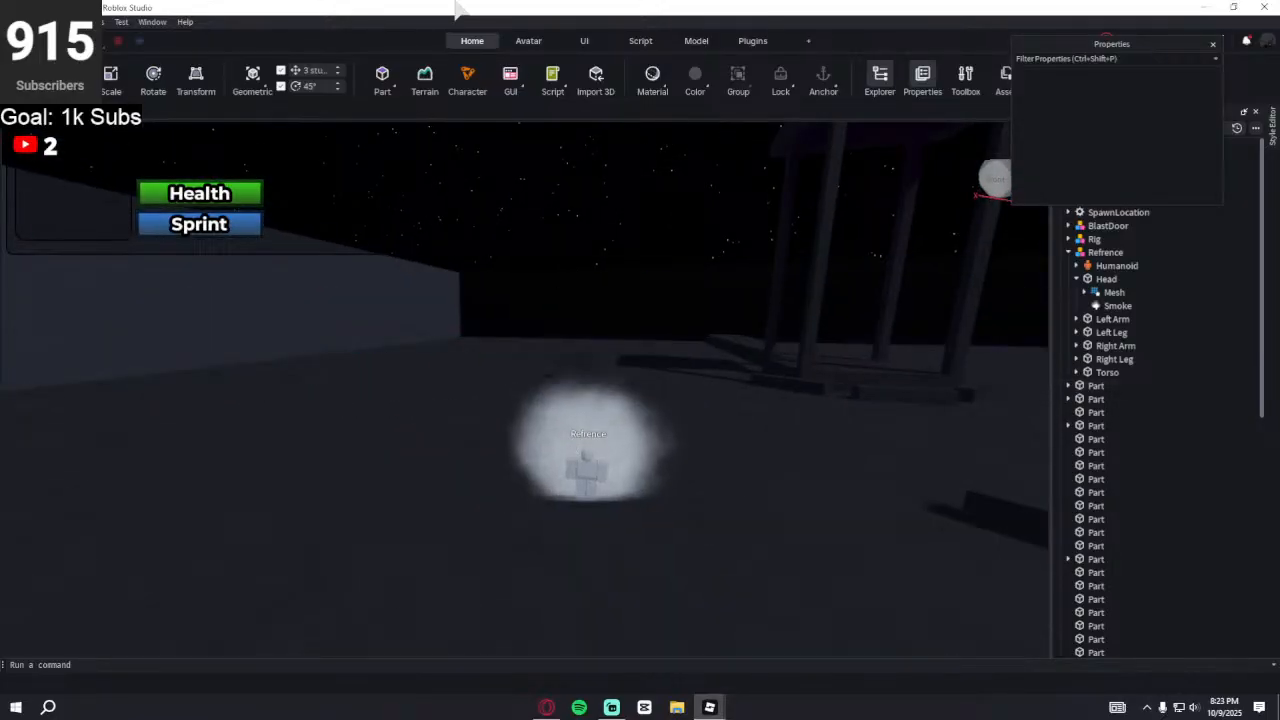